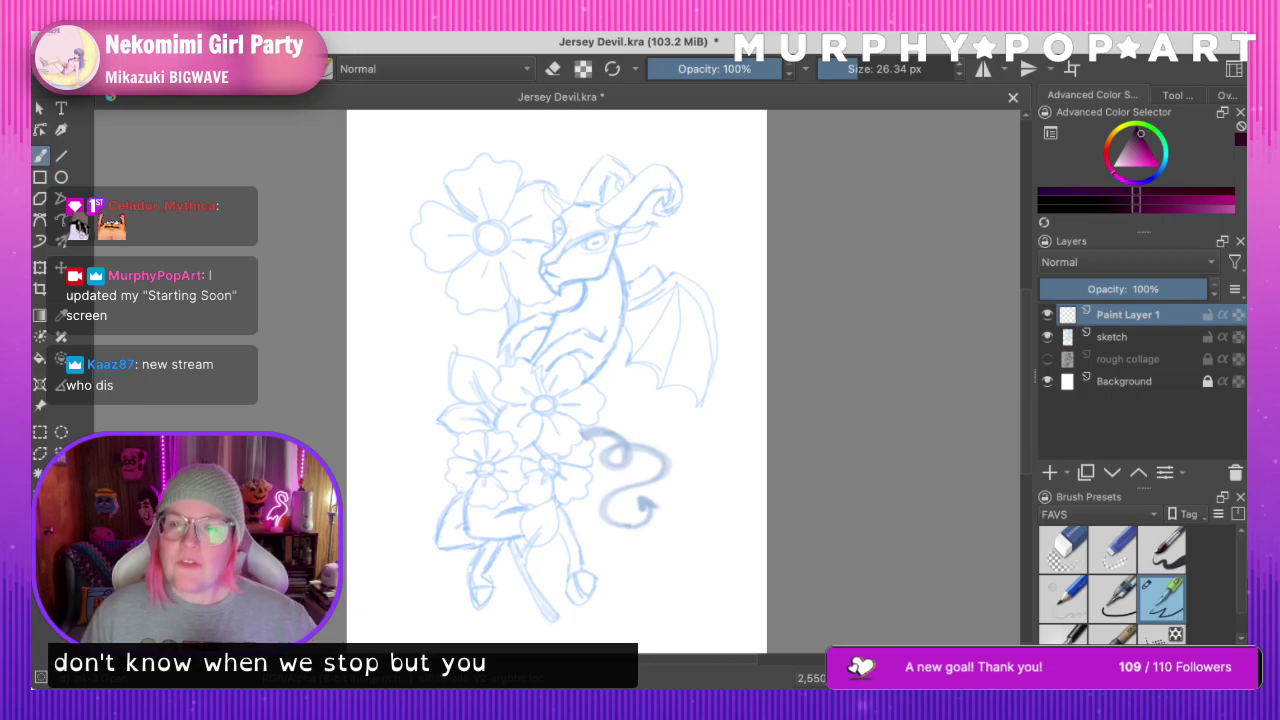
Rename the new paint layer above the sketch as "lines"
double_click(1115, 315)
text(lines)
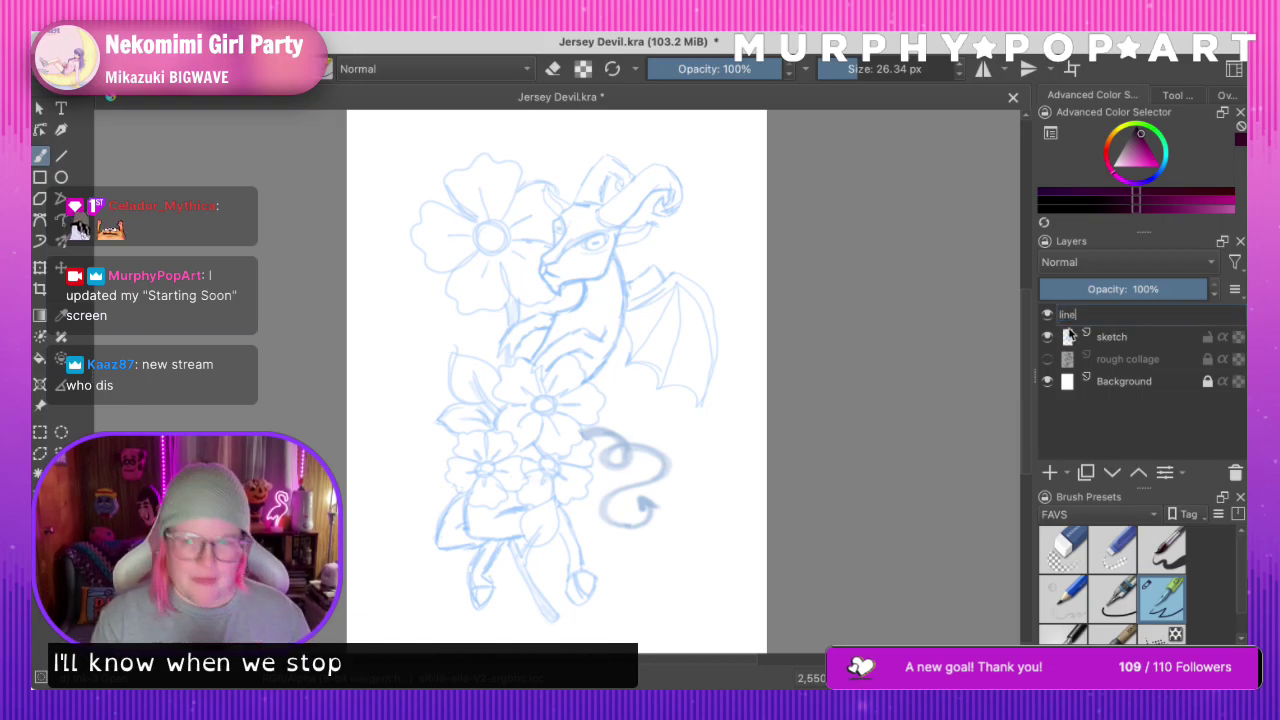
key(Return)
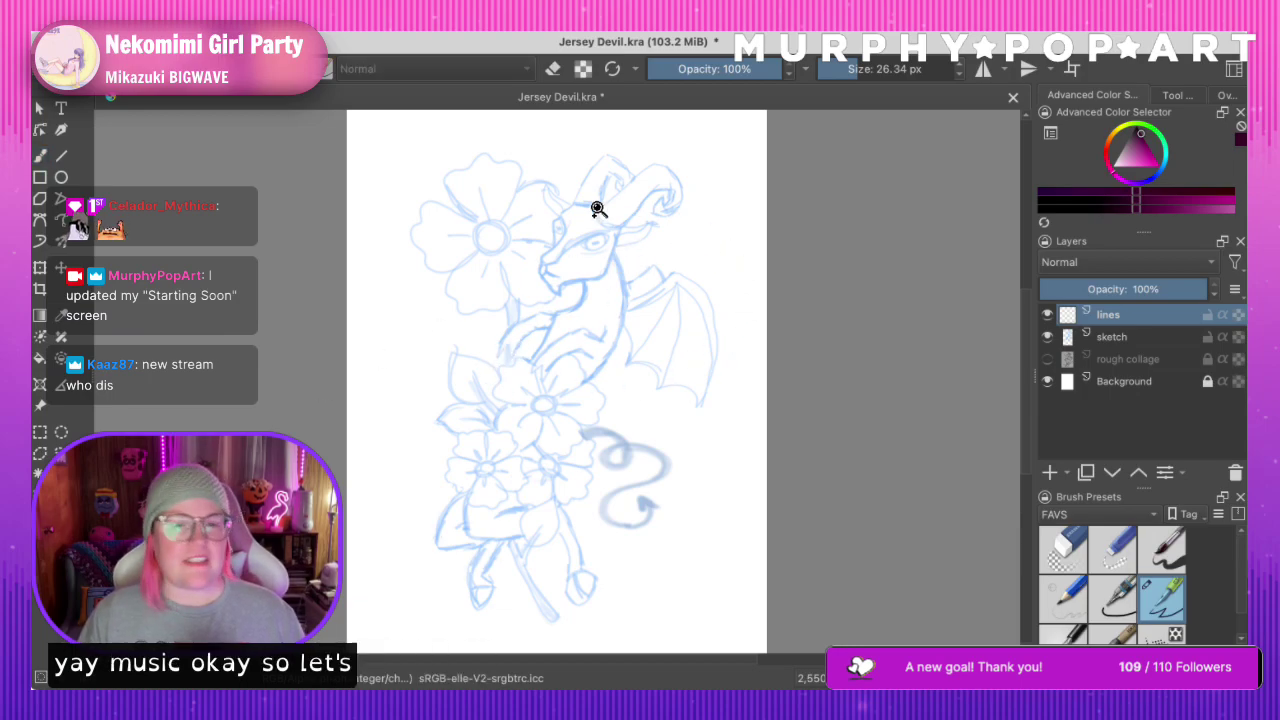
Examine the creature sketch up close, from the horned head down to the flowers and the curled tail
click(605, 276)
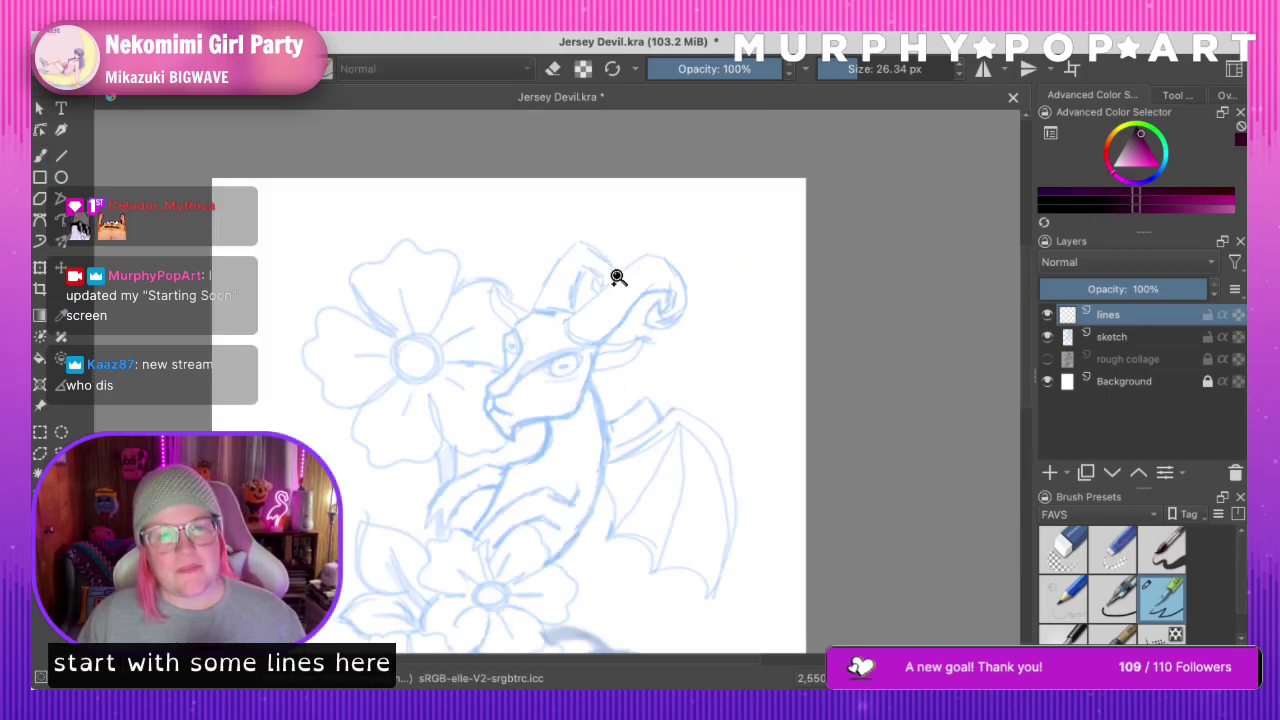
click(567, 450)
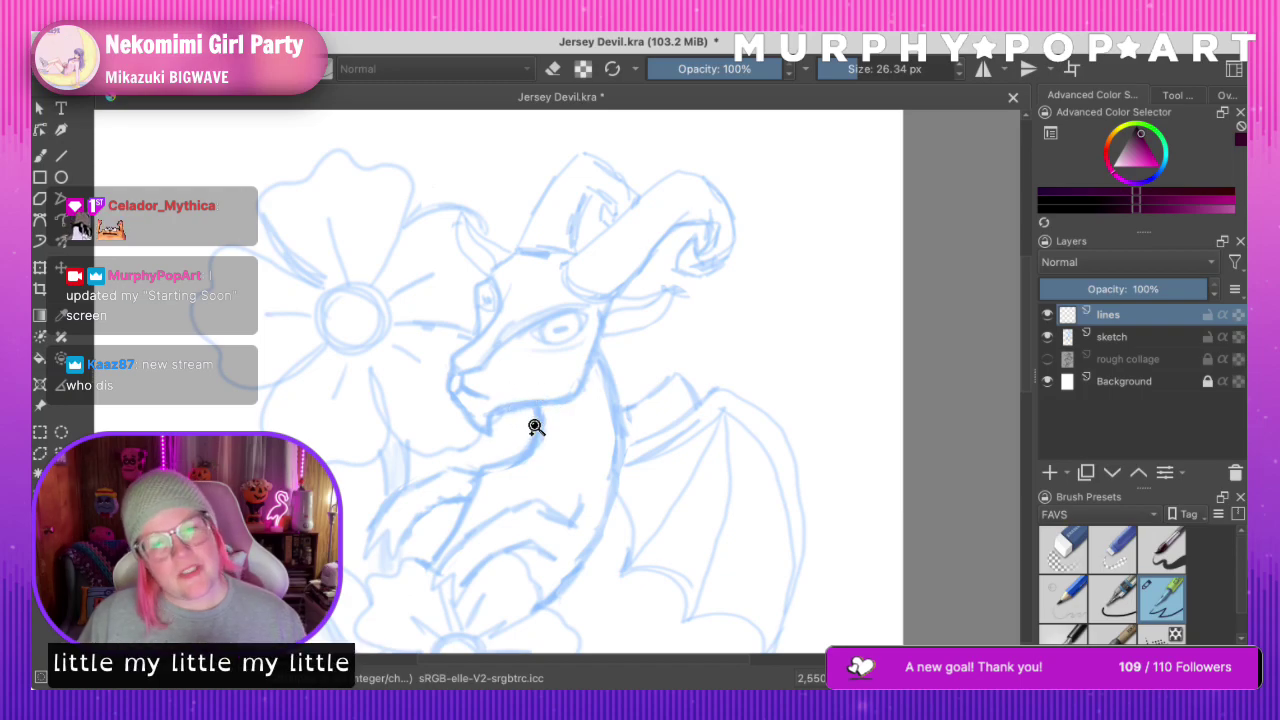
mouse_move(1024, 362)
mouse_down()
mouse_move(1028, 377)
mouse_move(1030, 357)
mouse_up()
scroll(1030, 360, down, 2)
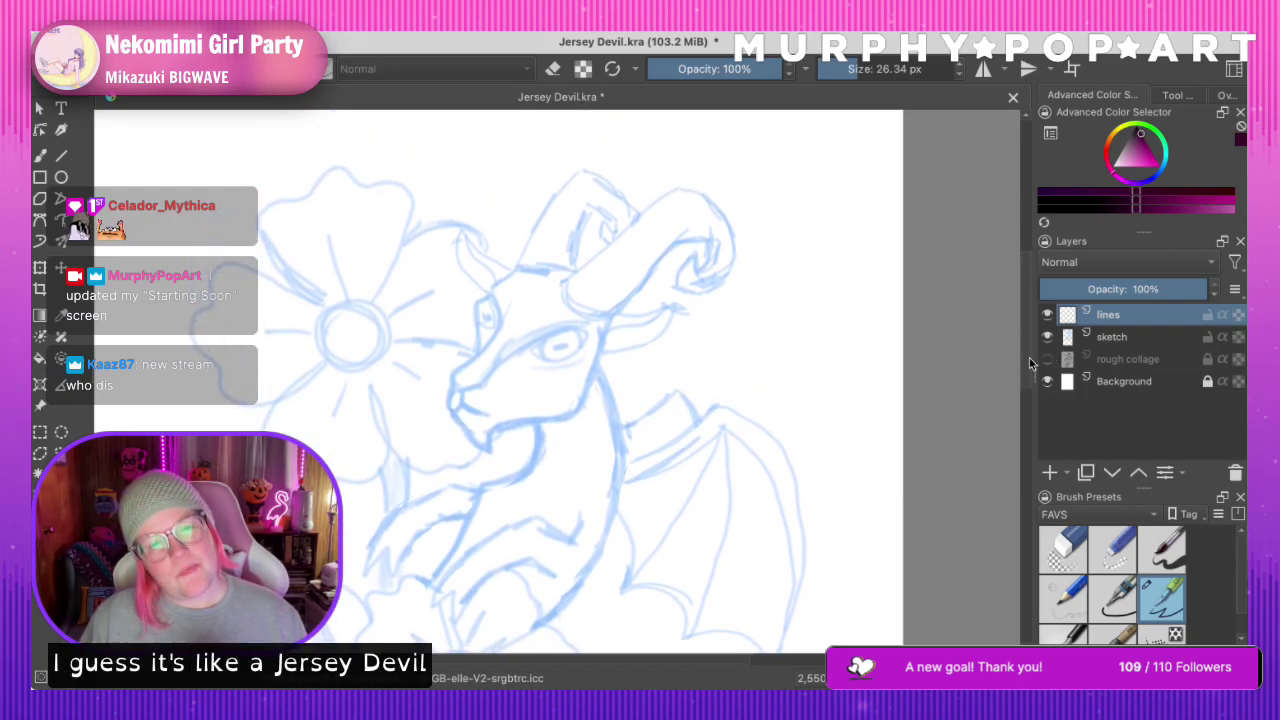
scroll(1020, 378, down, 2)
scroll(1020, 380, down, 2)
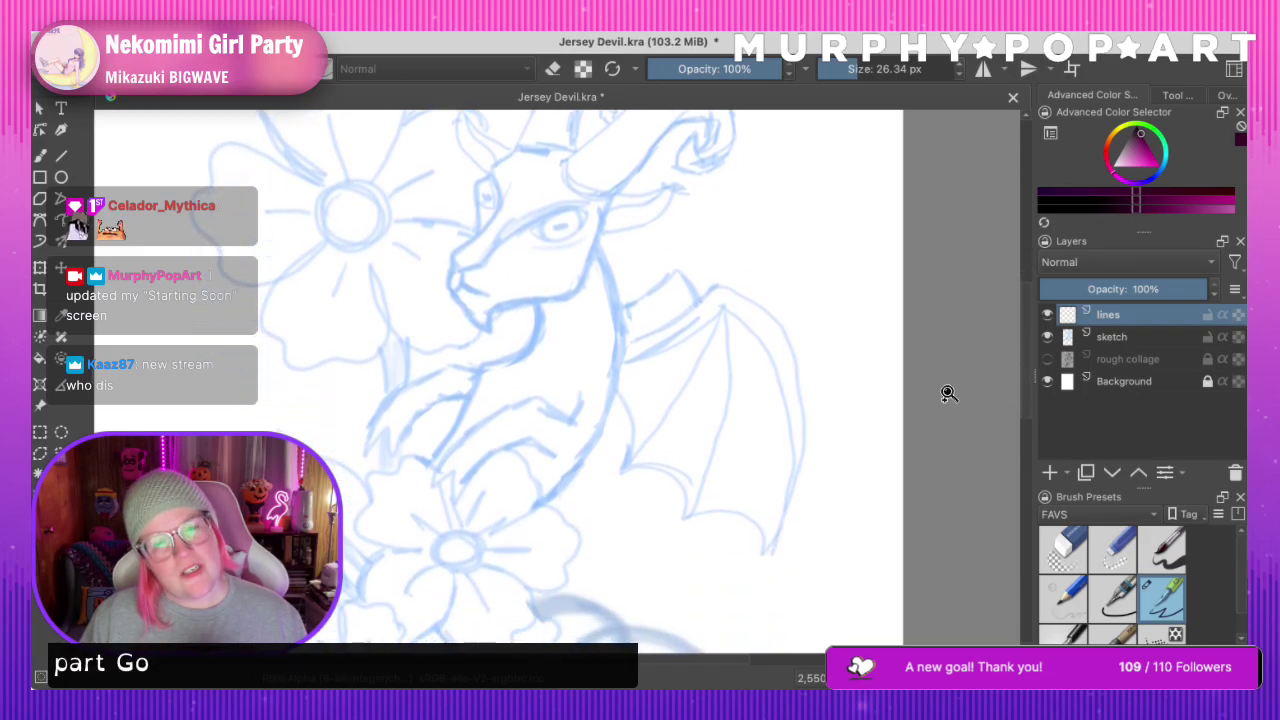
scroll(1022, 393, down, 6)
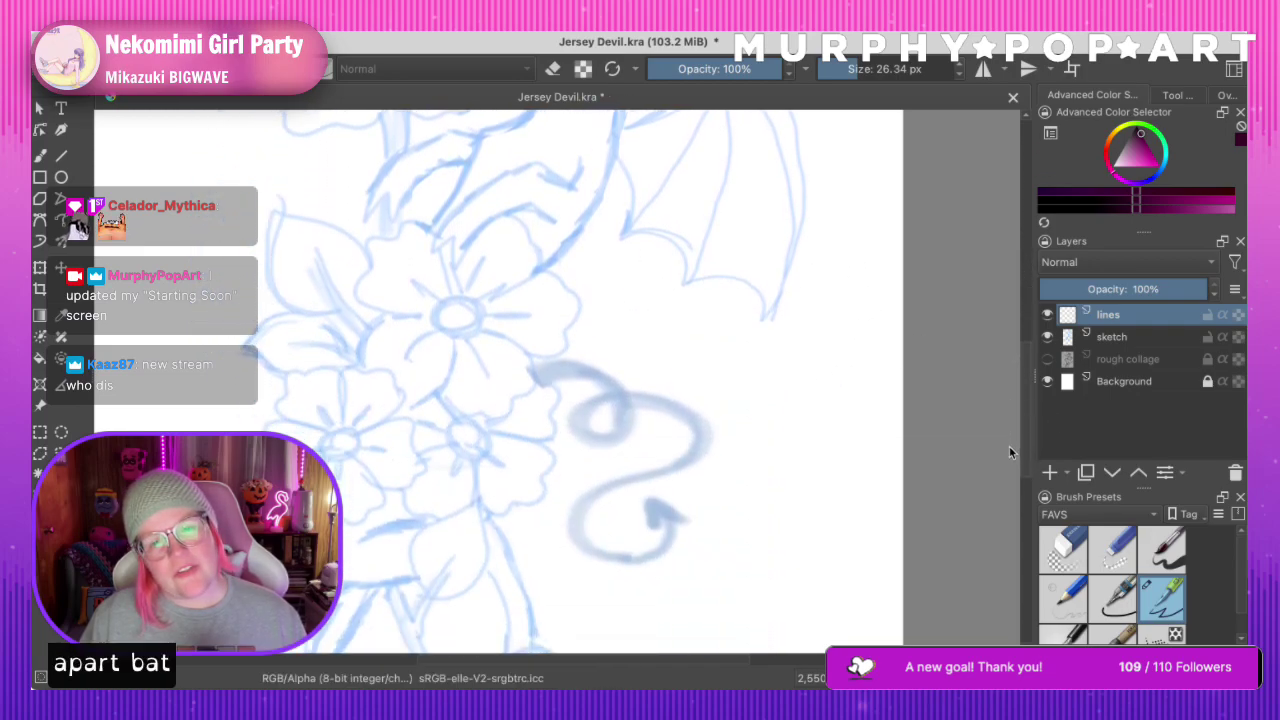
scroll(998, 496, up, 10)
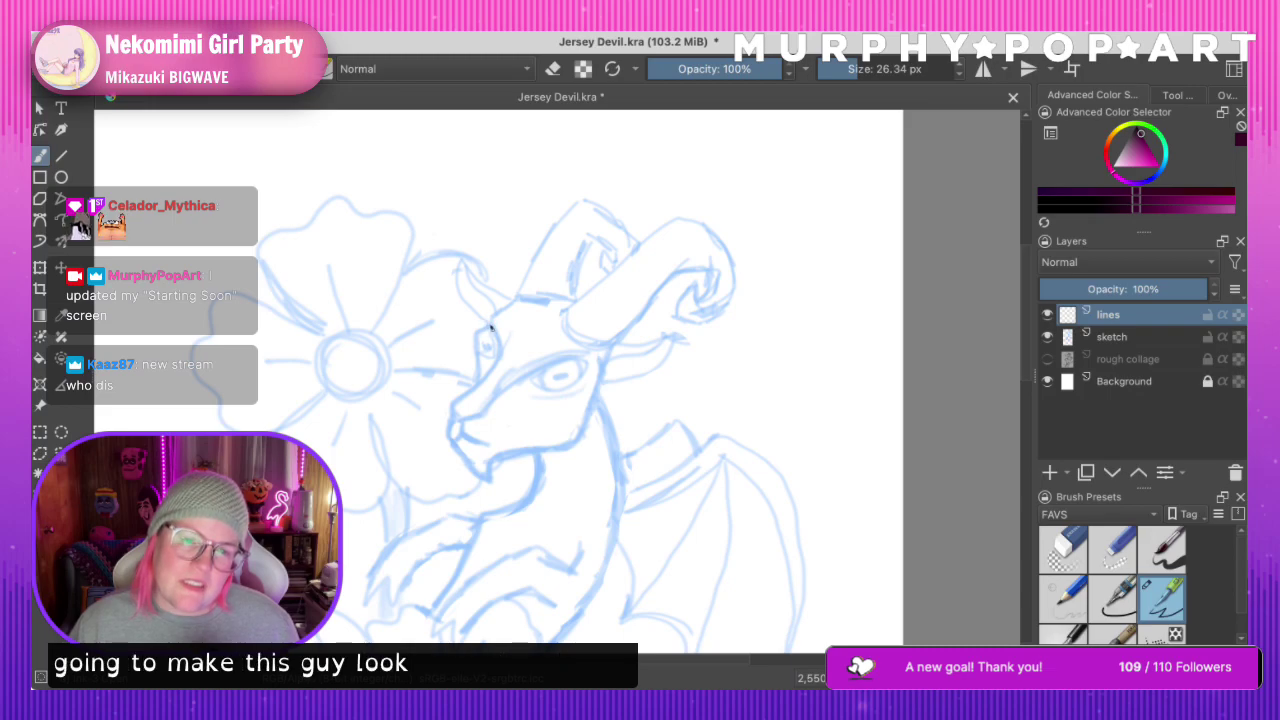
Ink the bridge of the snout, the near brow line and the nose in dark purple on the lines layer
drag(492, 330, 495, 347)
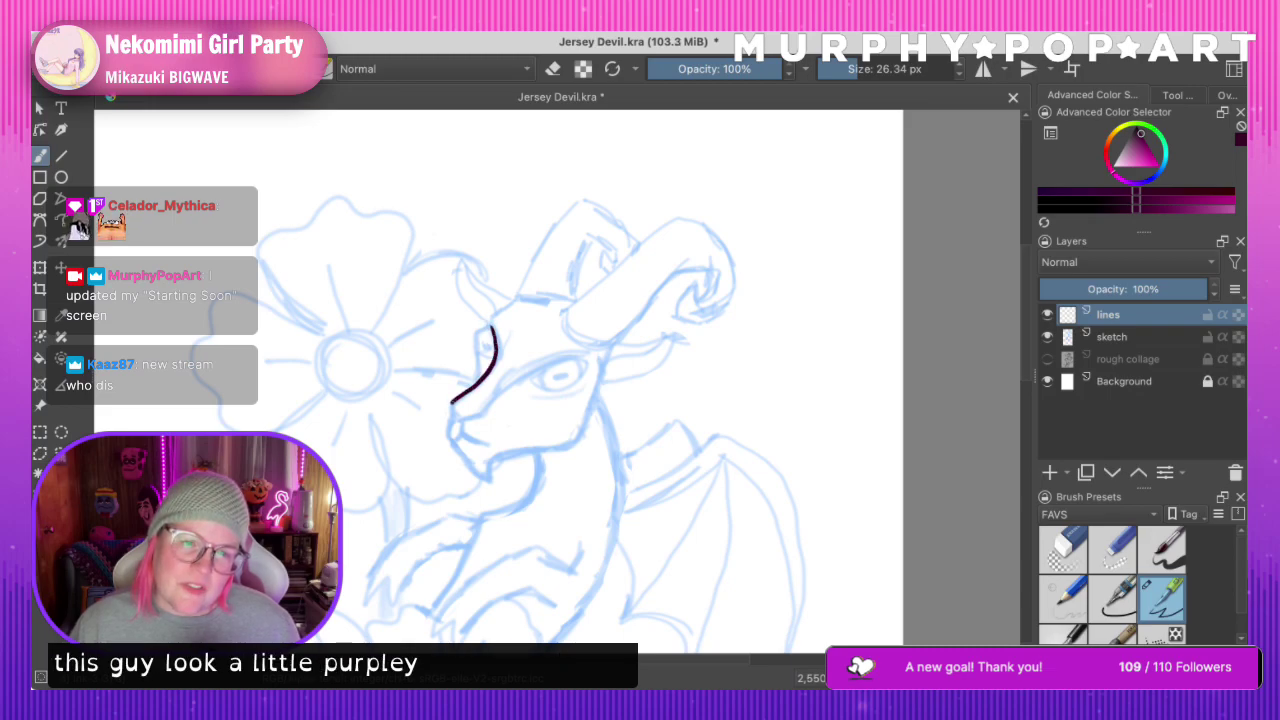
mouse_move(452, 402)
mouse_down()
mouse_move(464, 421)
mouse_move(498, 398)
mouse_up()
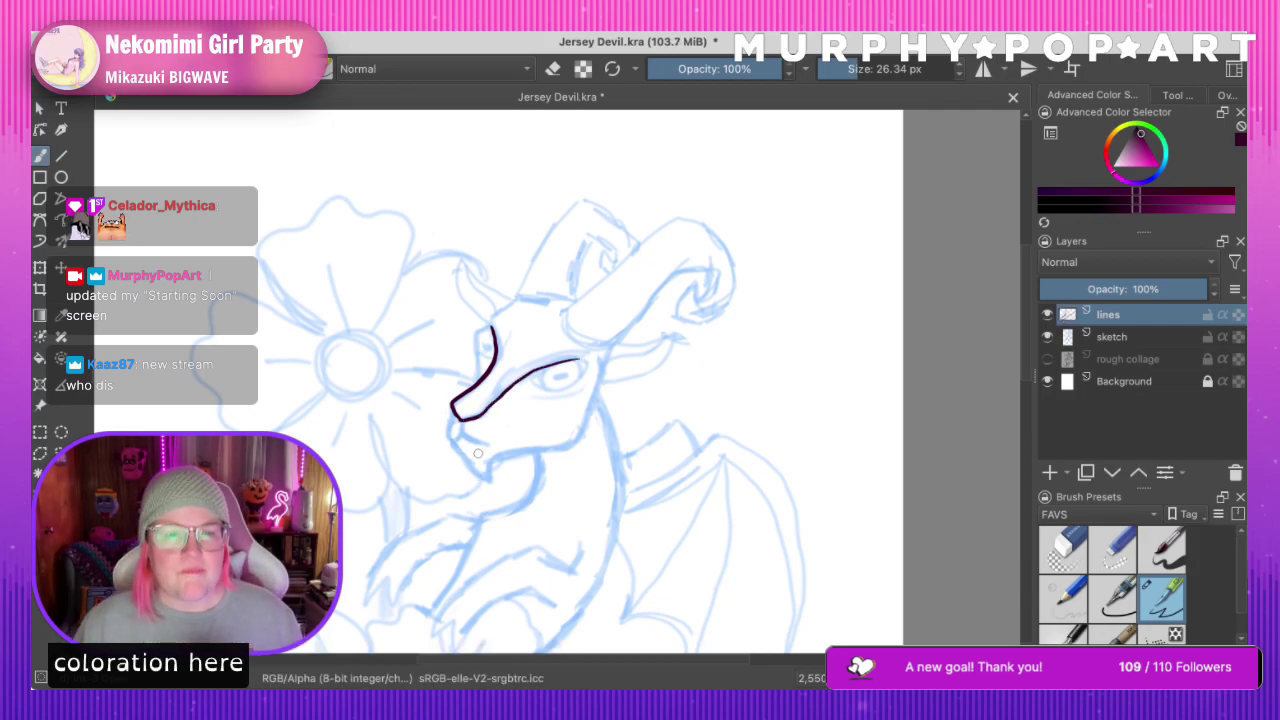
mouse_move(451, 413)
mouse_down()
mouse_move(445, 428)
mouse_move(459, 437)
mouse_up()
key(super+z)
key(super+z)
key(ctrl+z)
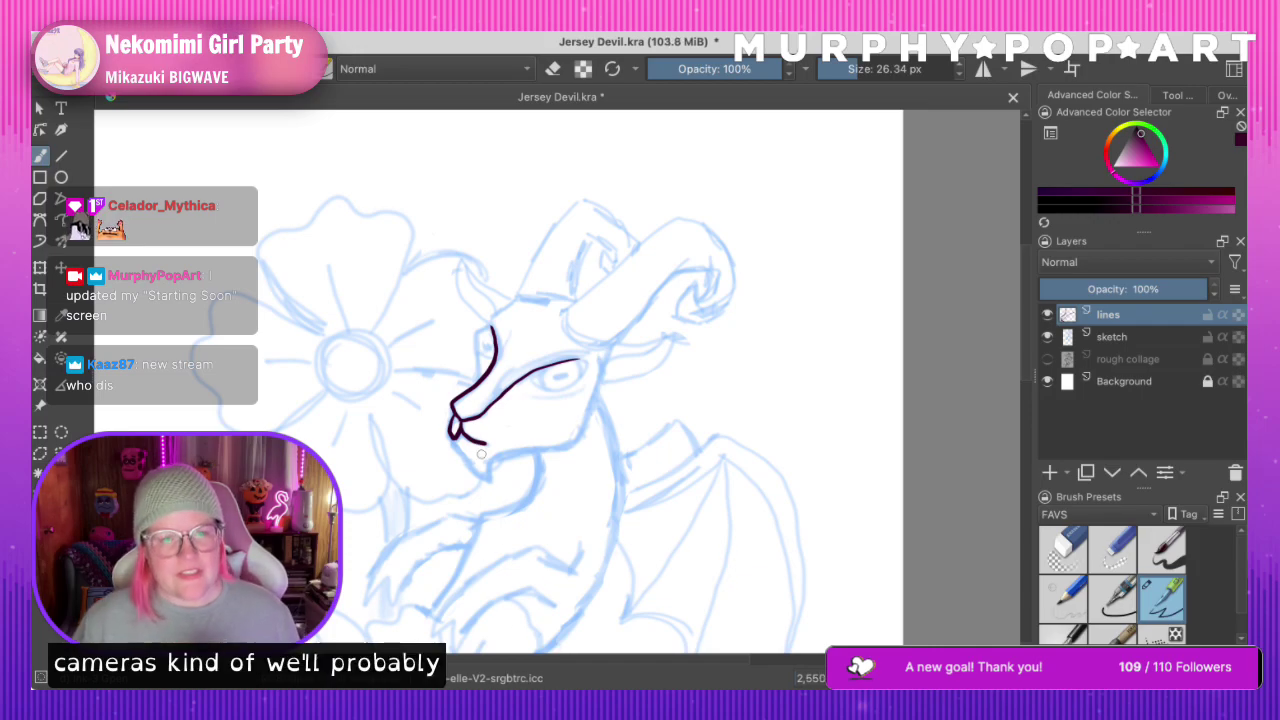
Ink the mouth and pointed chin beard, plus the jaw line running up the cheek toward the ear
drag(456, 434, 490, 482)
key(ctrl+z)
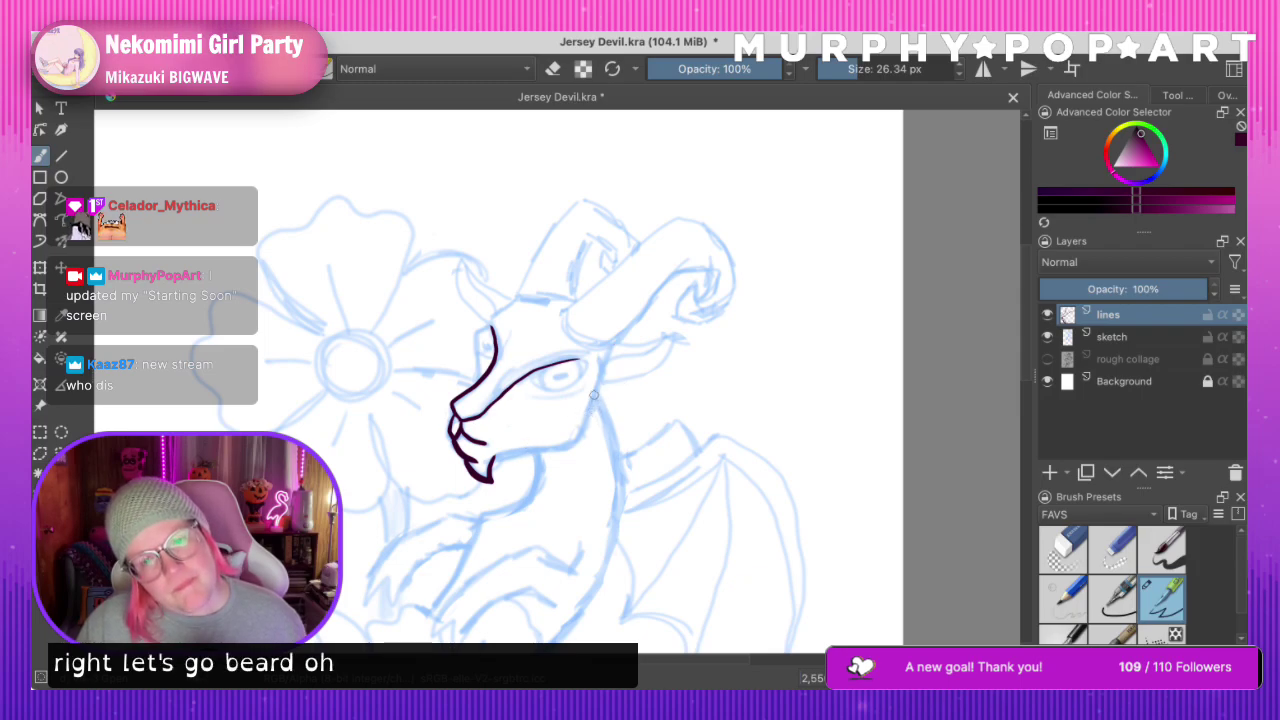
mouse_move(599, 382)
mouse_down()
mouse_move(586, 422)
mouse_move(552, 446)
mouse_up()
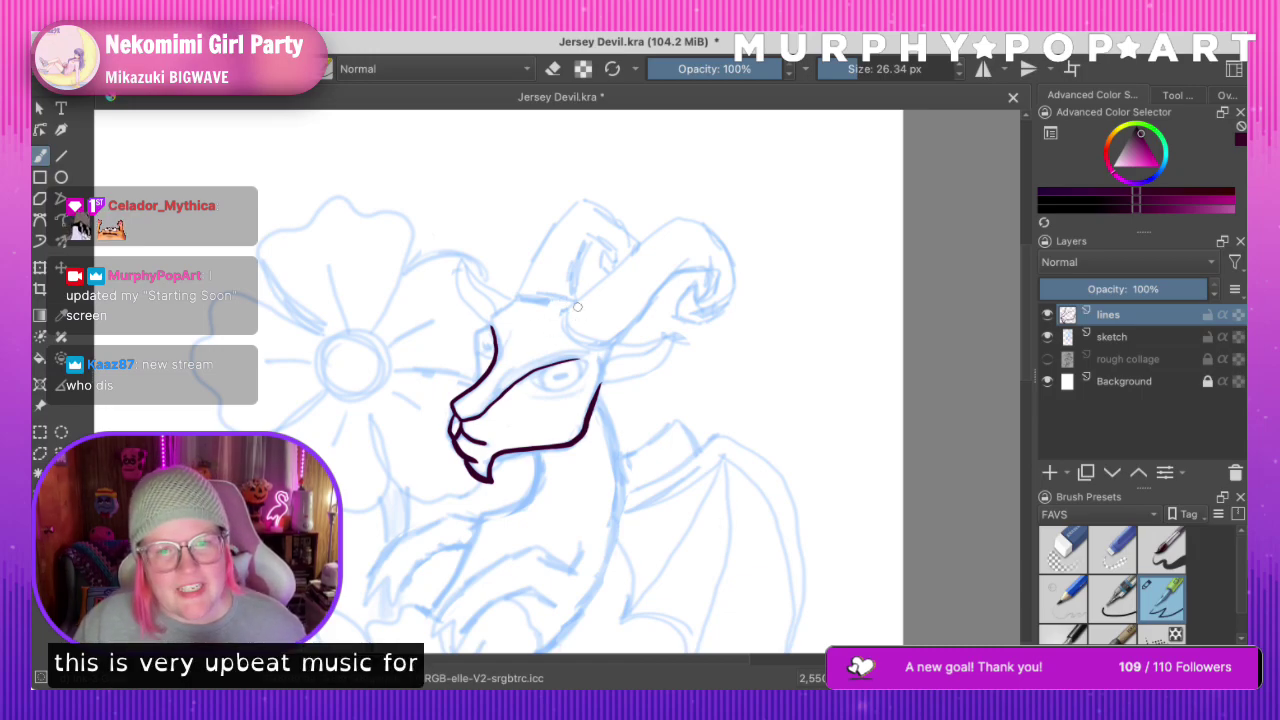
Ink the top of the head from the horn base around the forehead to the far eye, redoing unsatisfactory strokes
mouse_move(577, 301)
mouse_down()
mouse_move(537, 299)
mouse_move(567, 299)
mouse_move(517, 295)
mouse_up()
key(ctrl+z)
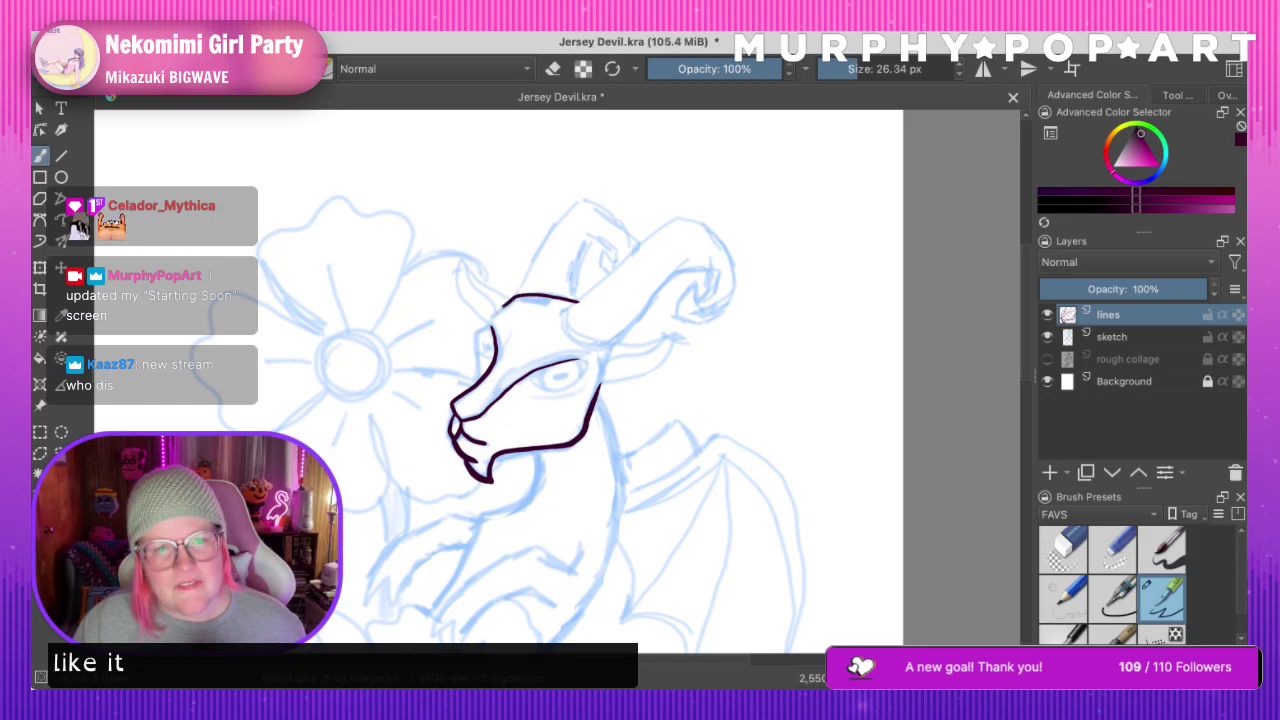
key(ctrl+z)
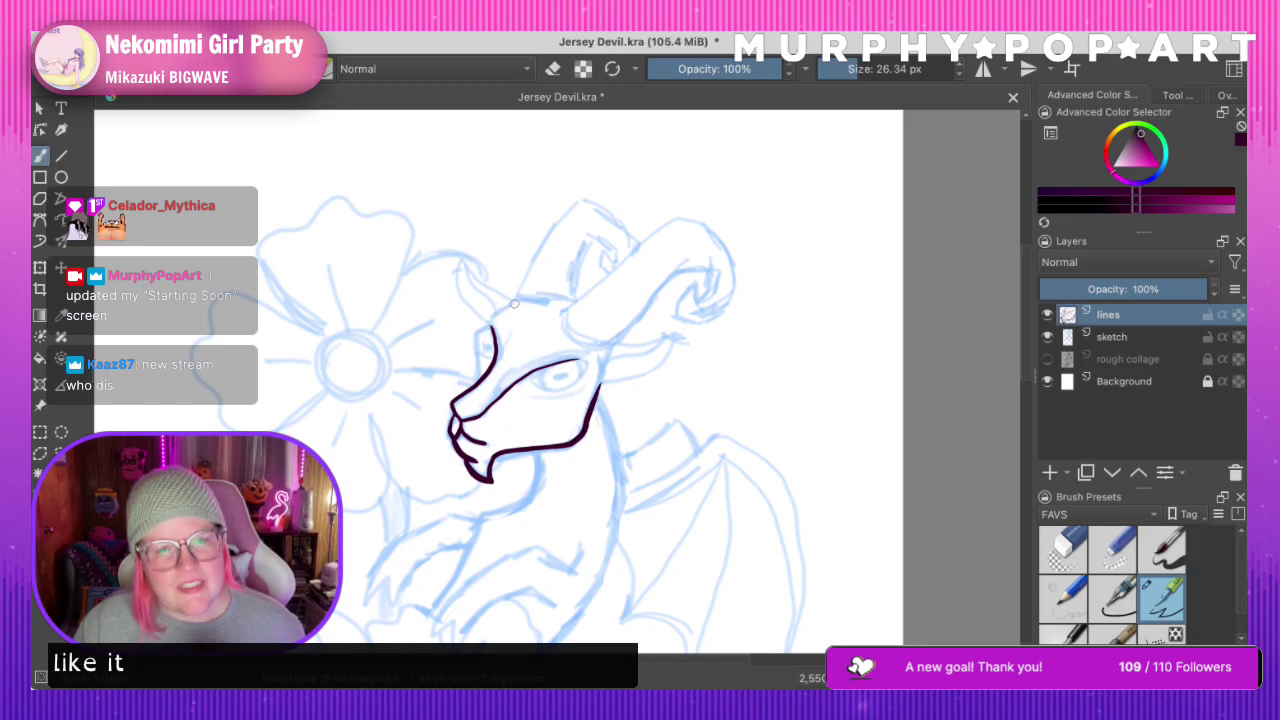
drag(577, 302, 500, 305)
key(ctrl+z)
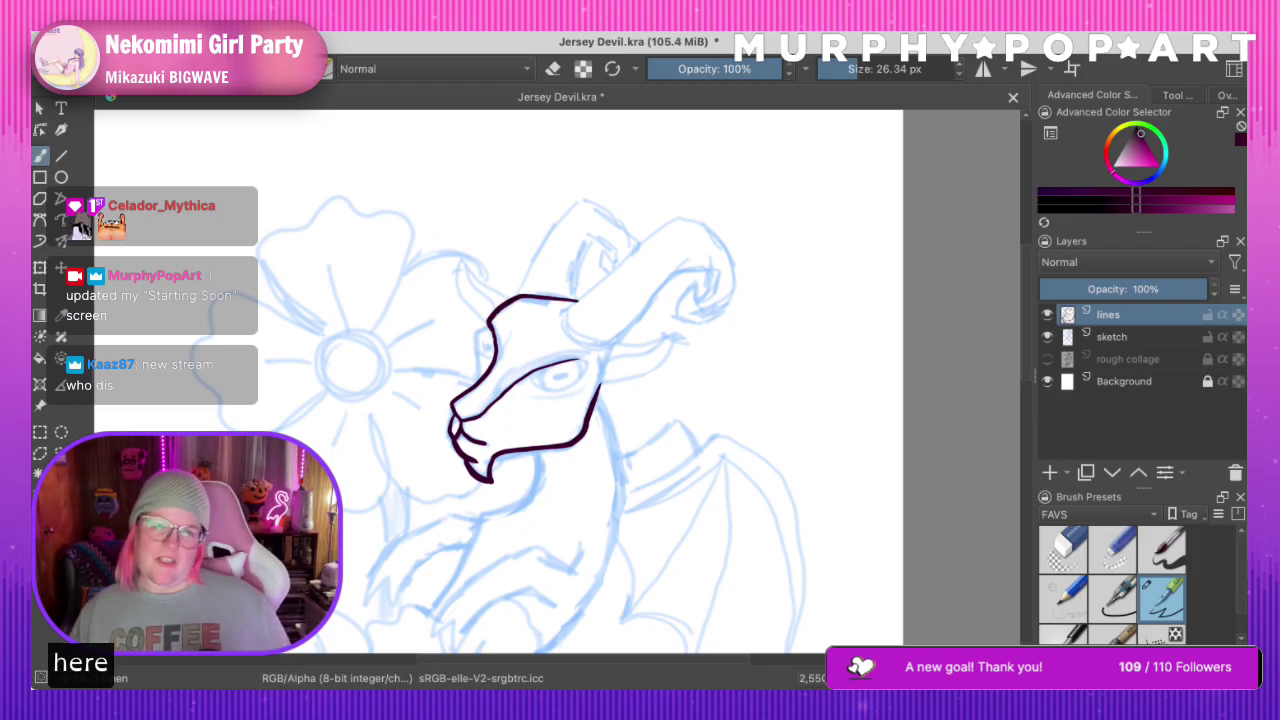
Ink the outer contour of the far eye, redrawing it until it joins the forehead and snout lines
key(ctrl+z)
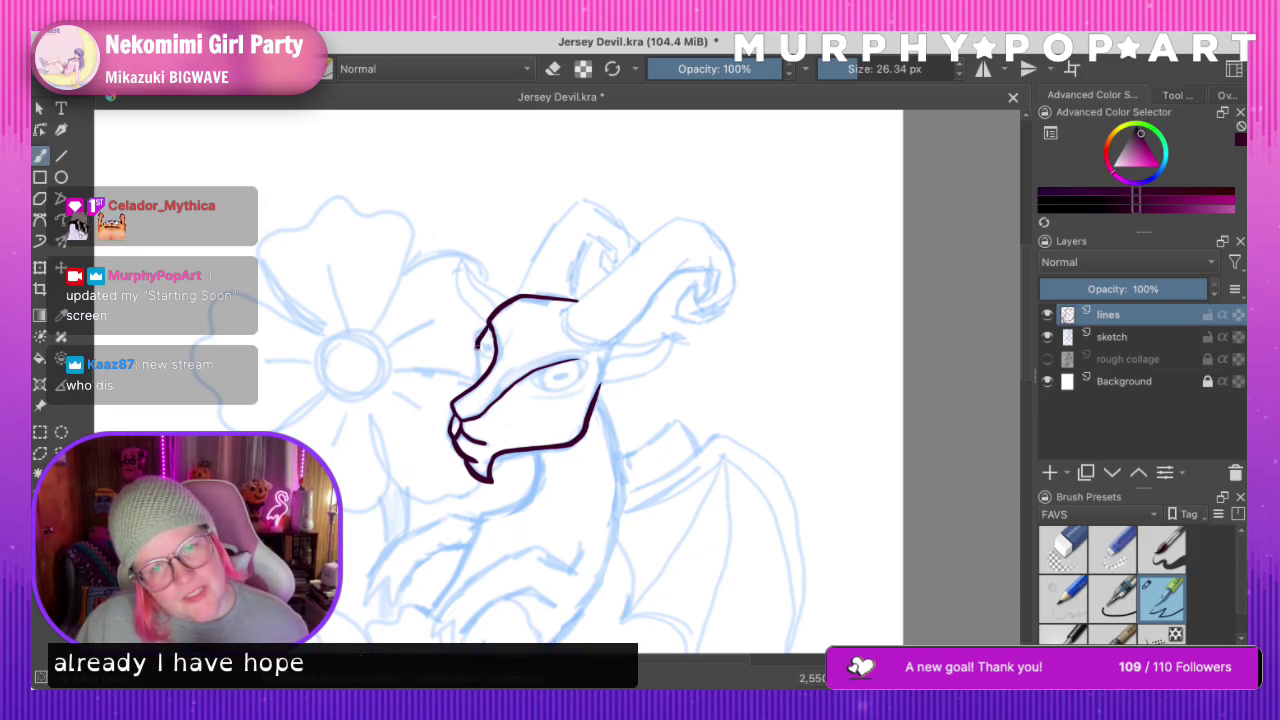
drag(477, 346, 479, 383)
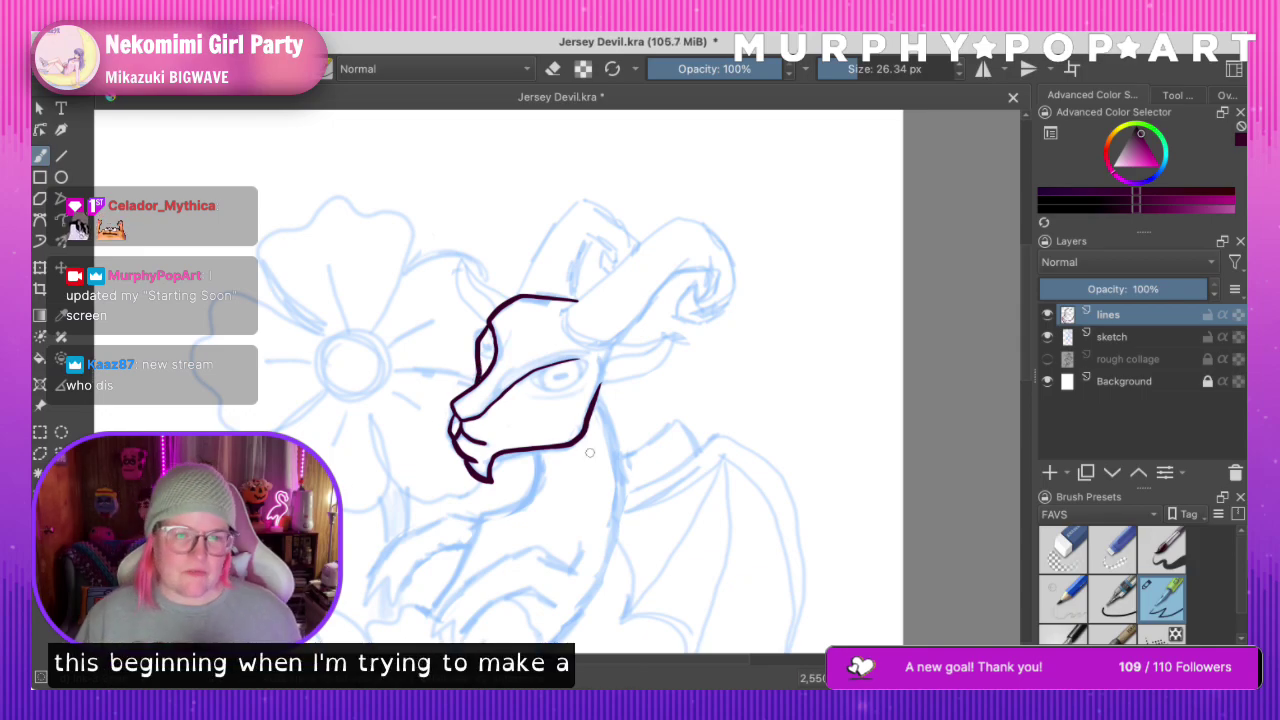
key(ctrl+z)
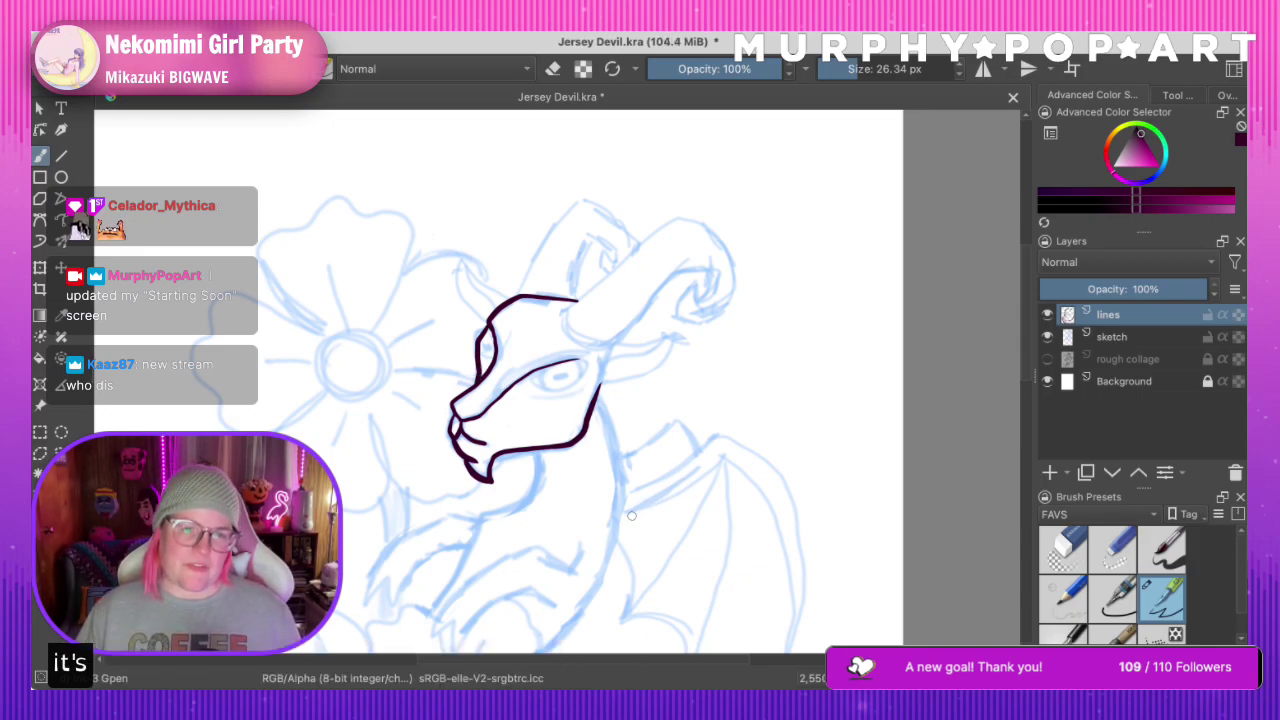
key(ctrl+z)
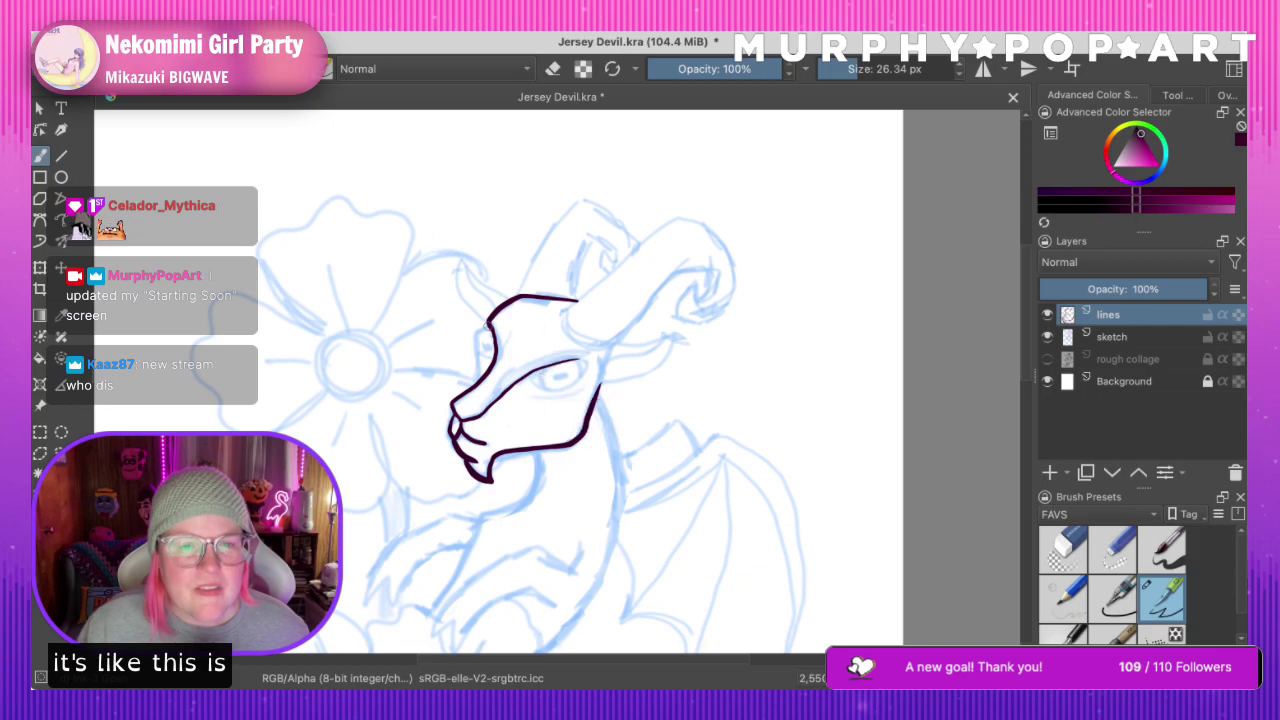
drag(491, 324, 478, 341)
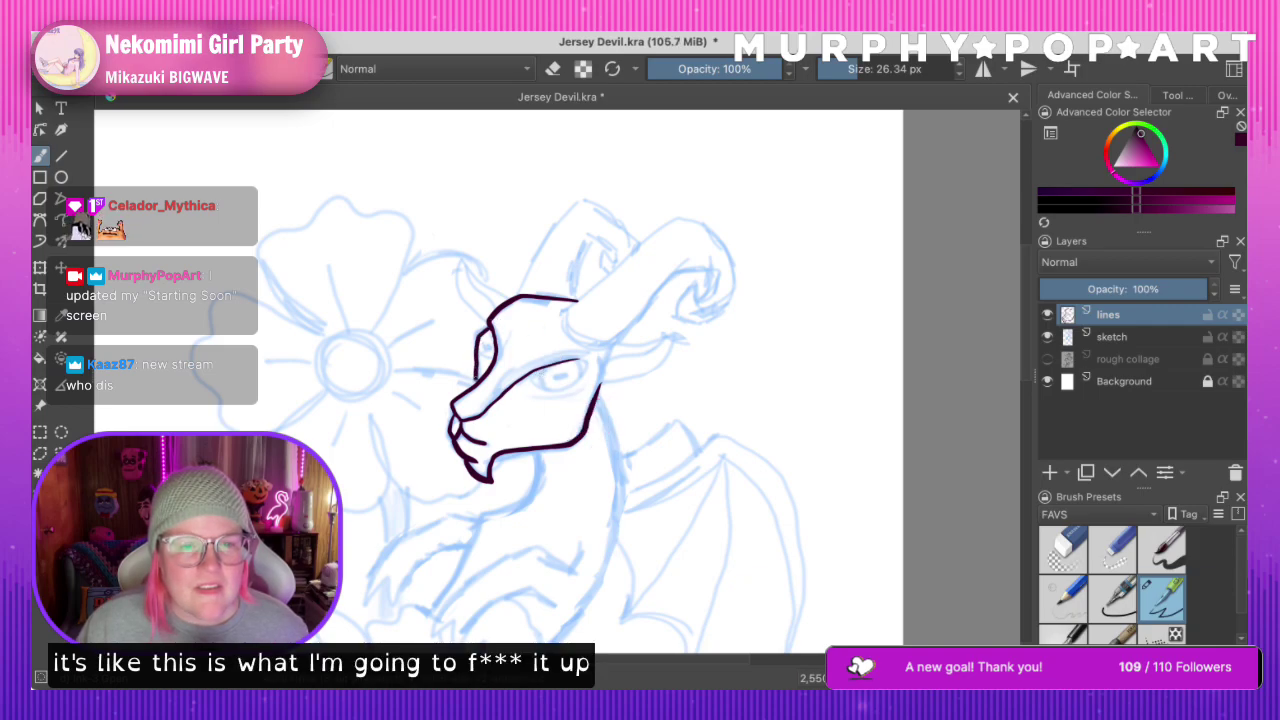
key(ctrl+z)
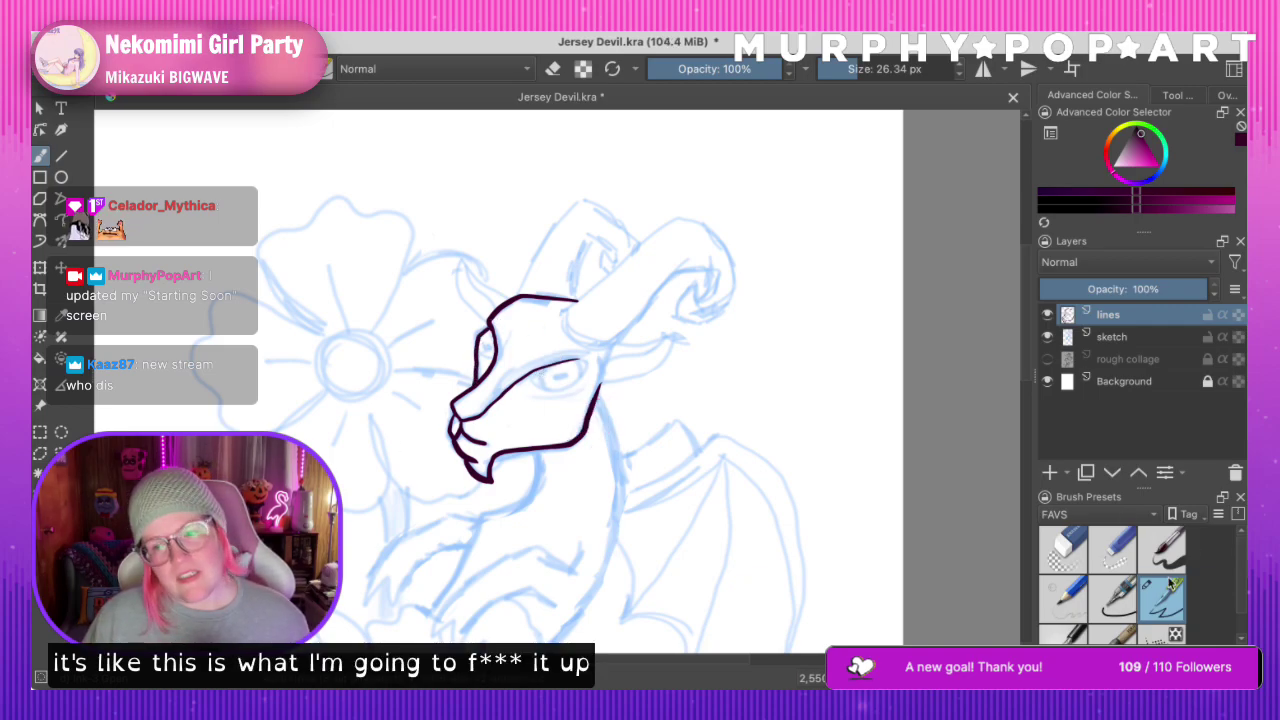
Switch to the eraser for cleaning up the inked head and reduce its size to 22.20 px
click(1066, 558)
key(ctrl+plus)
key(ctrl+plus)
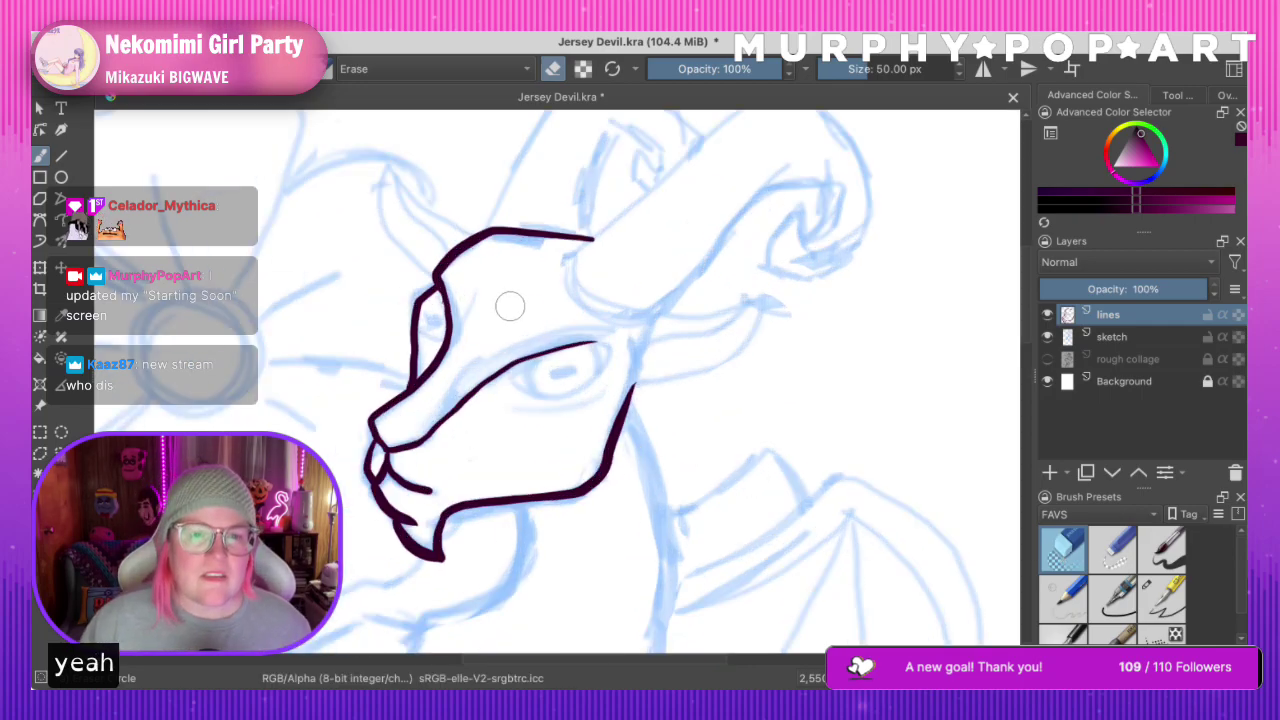
shift+drag(496, 304, 484, 304)
key(bracketleft)
key(bracketleft)
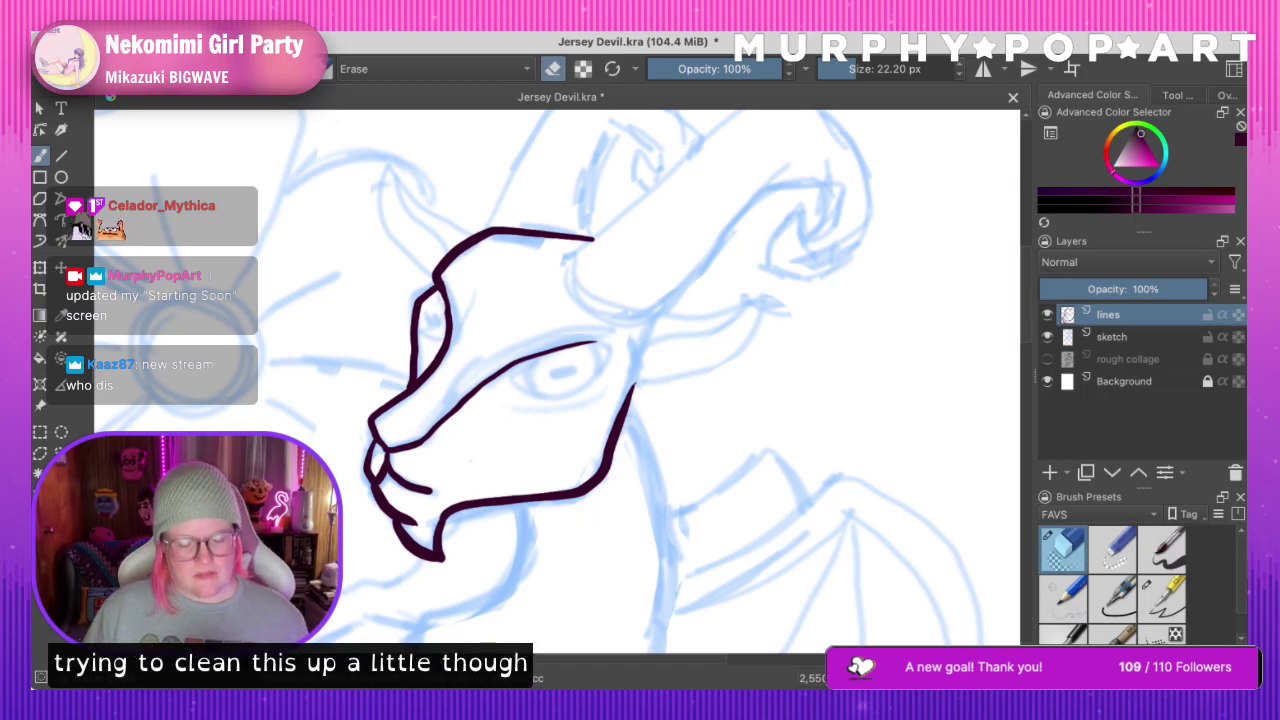
Hide the sketch layer to check the inked head on its own, and show the sketch again
key(ctrl+minus)
key(ctrl+minus)
key(ctrl+minus)
key(ctrl+minus)
key(ctrl+plus)
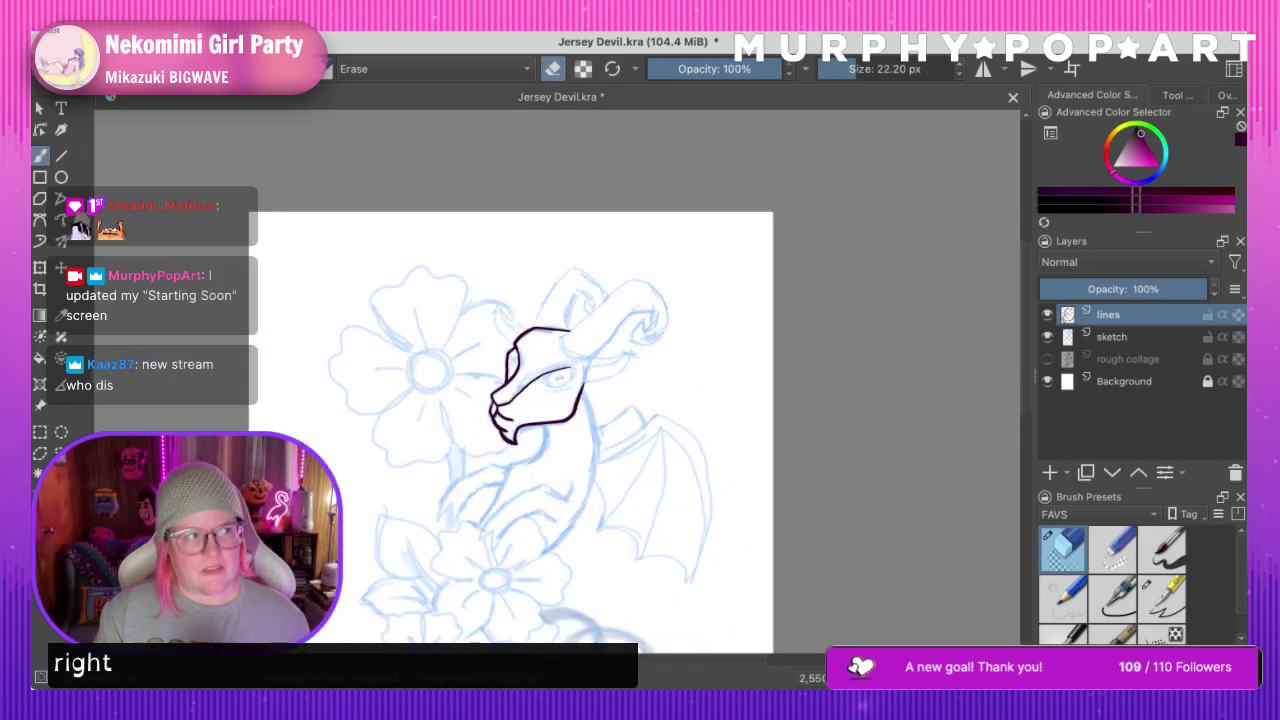
click(1047, 337)
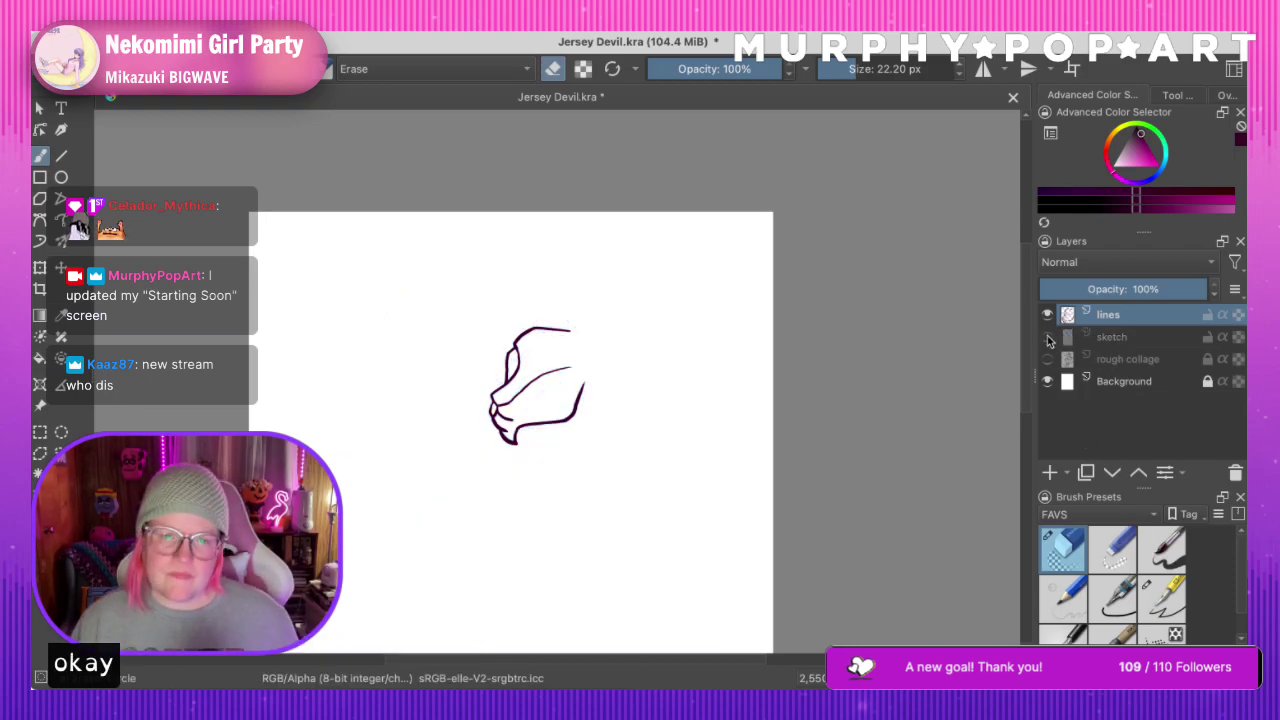
click(1047, 337)
key(plus)
key(plus)
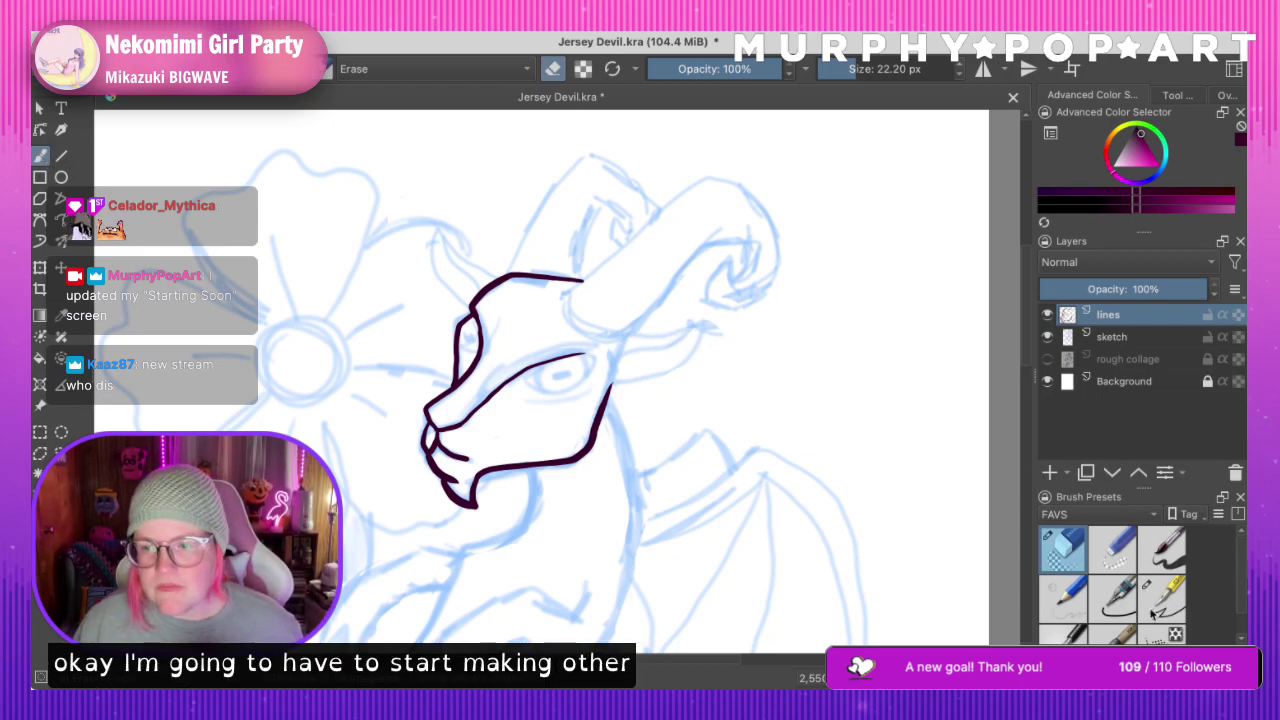
Return to the 26.34 px inking pen and ink the upper and lower edges of the near ear
key(slash)
drag(629, 338, 694, 324)
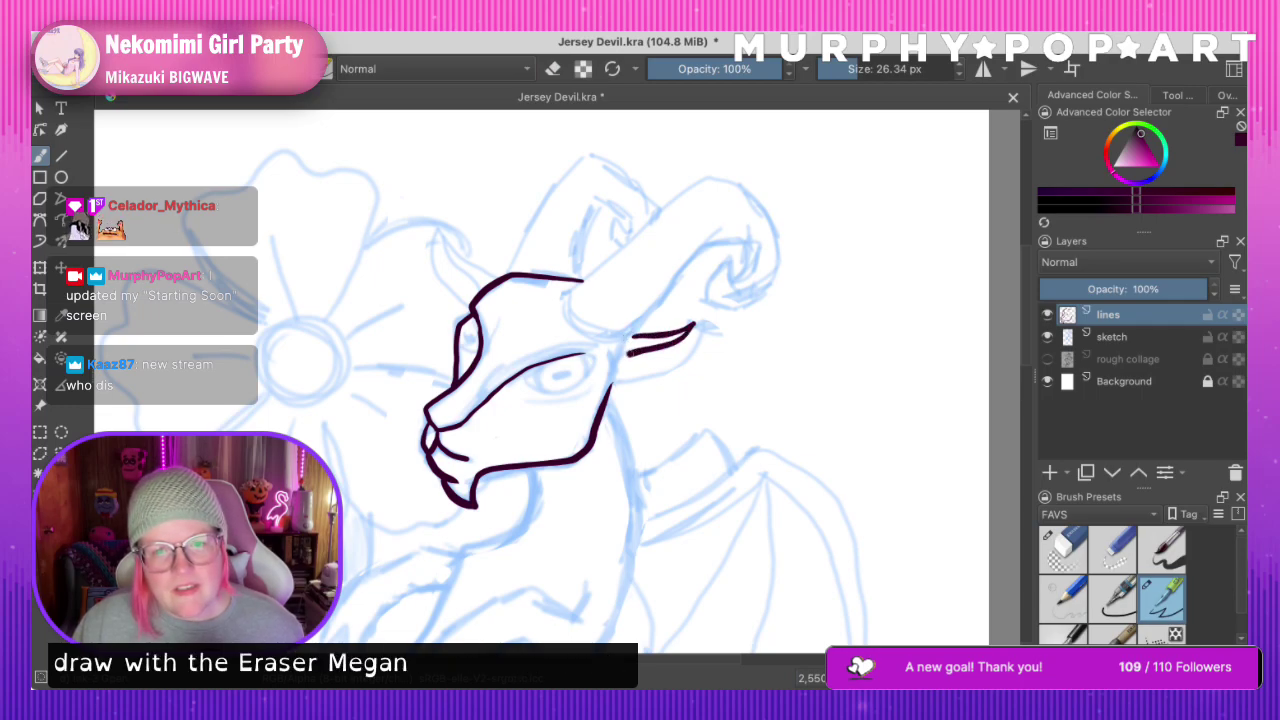
drag(630, 351, 604, 378)
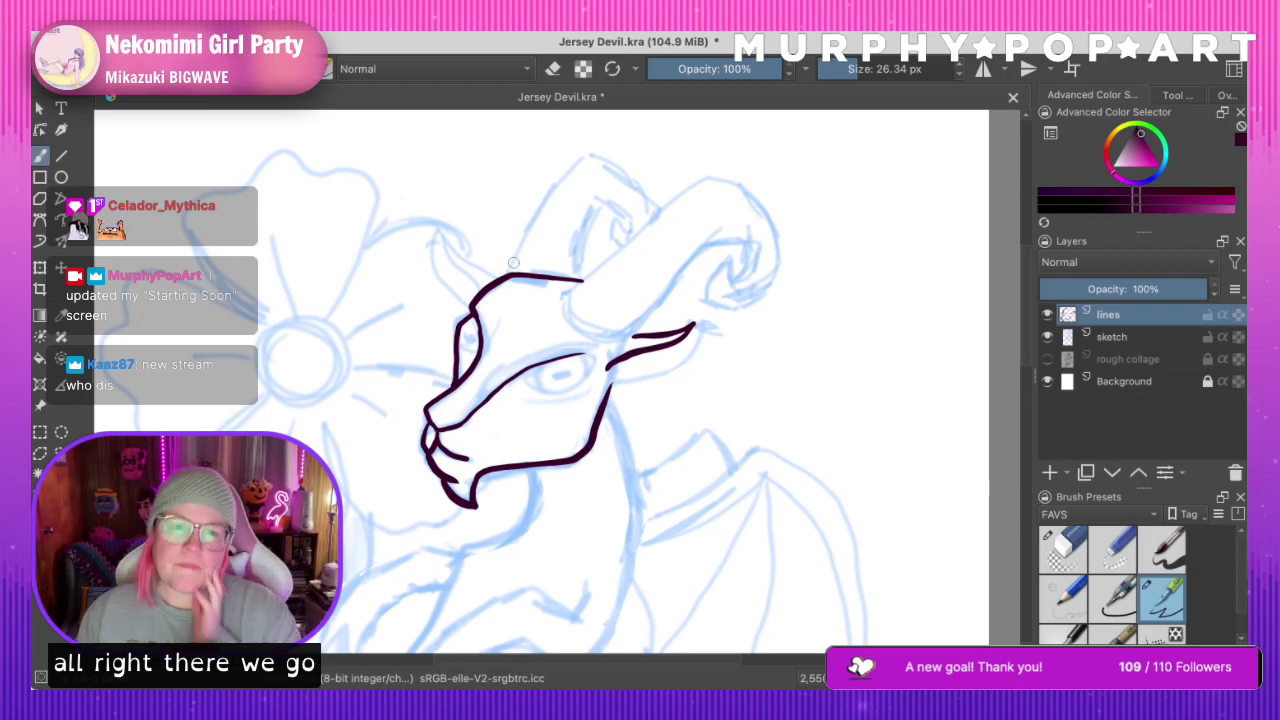
Ink both edges of the pointed far ear beside the forehead, redoing the outer stroke
mouse_move(447, 240)
mouse_down()
mouse_move(498, 277)
mouse_move(443, 238)
mouse_move(499, 280)
mouse_up()
key(super+z)
drag(439, 232, 476, 287)
key(super+z)
key(super+z)
drag(438, 232, 478, 292)
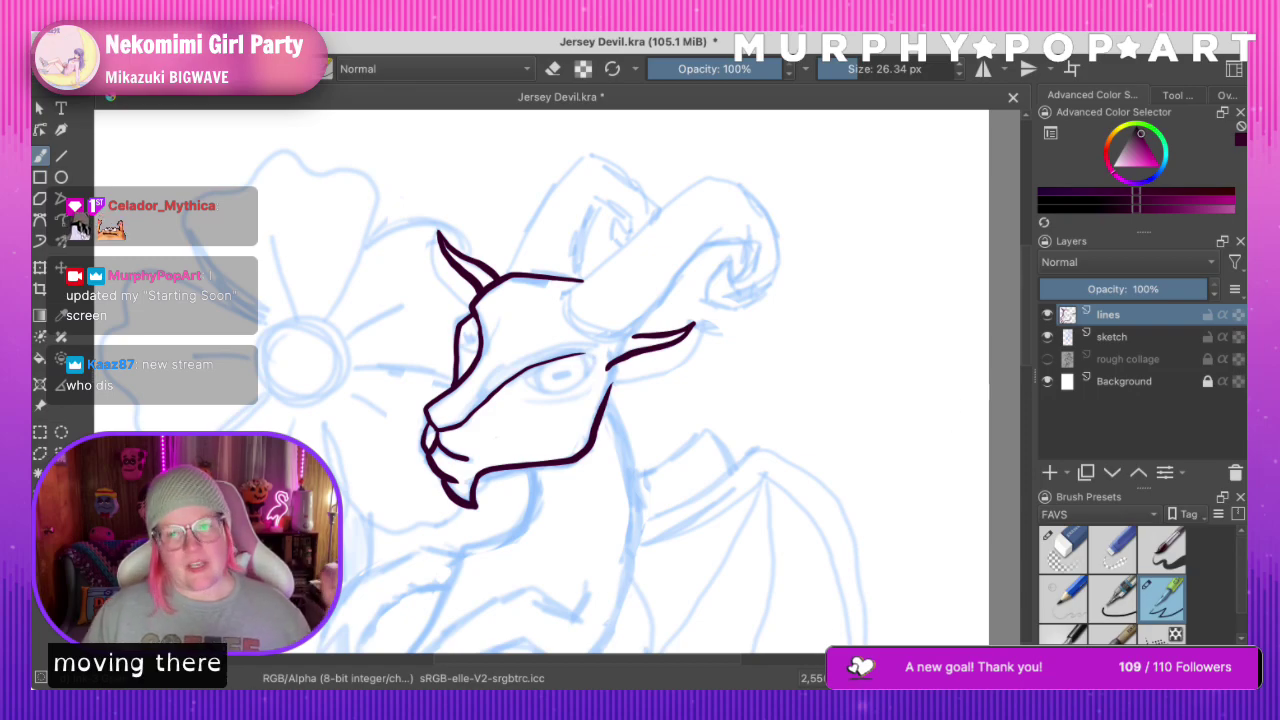
Ink the throat and chest line below the jaw, and the inner and upper contours of the raised foreleg
scroll(1030, 358, down, 3)
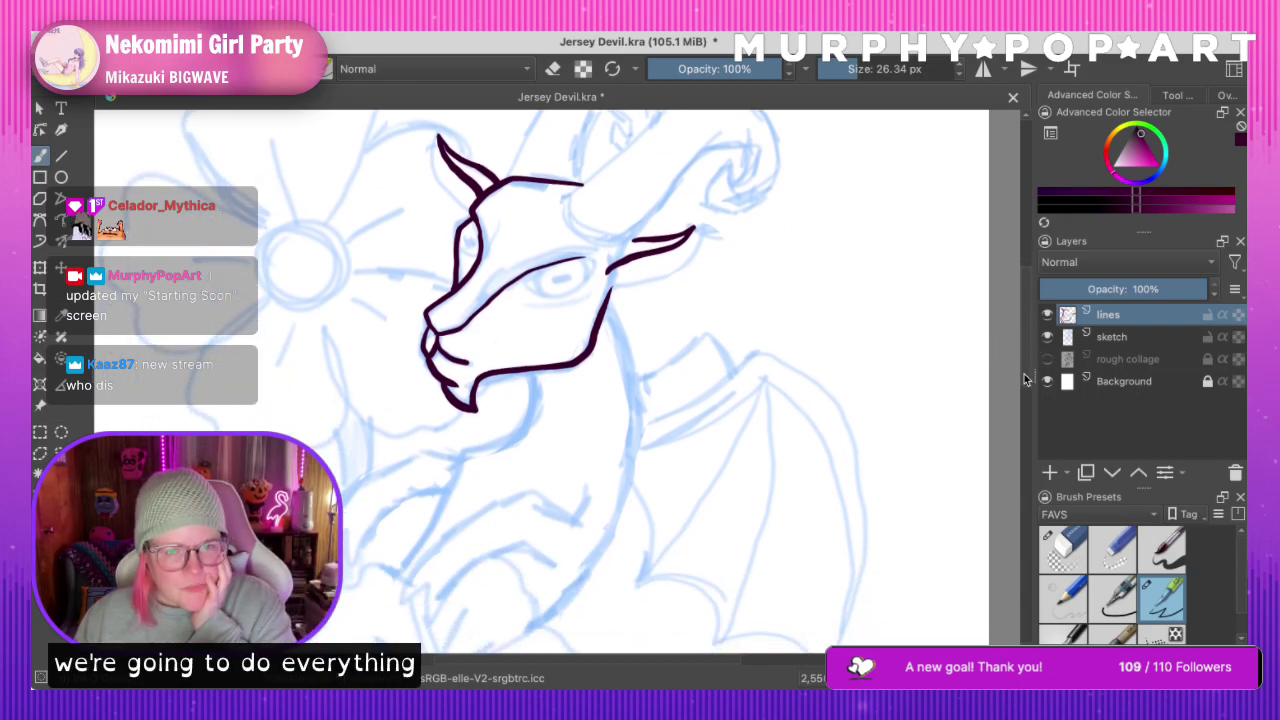
scroll(1024, 378, up, 4)
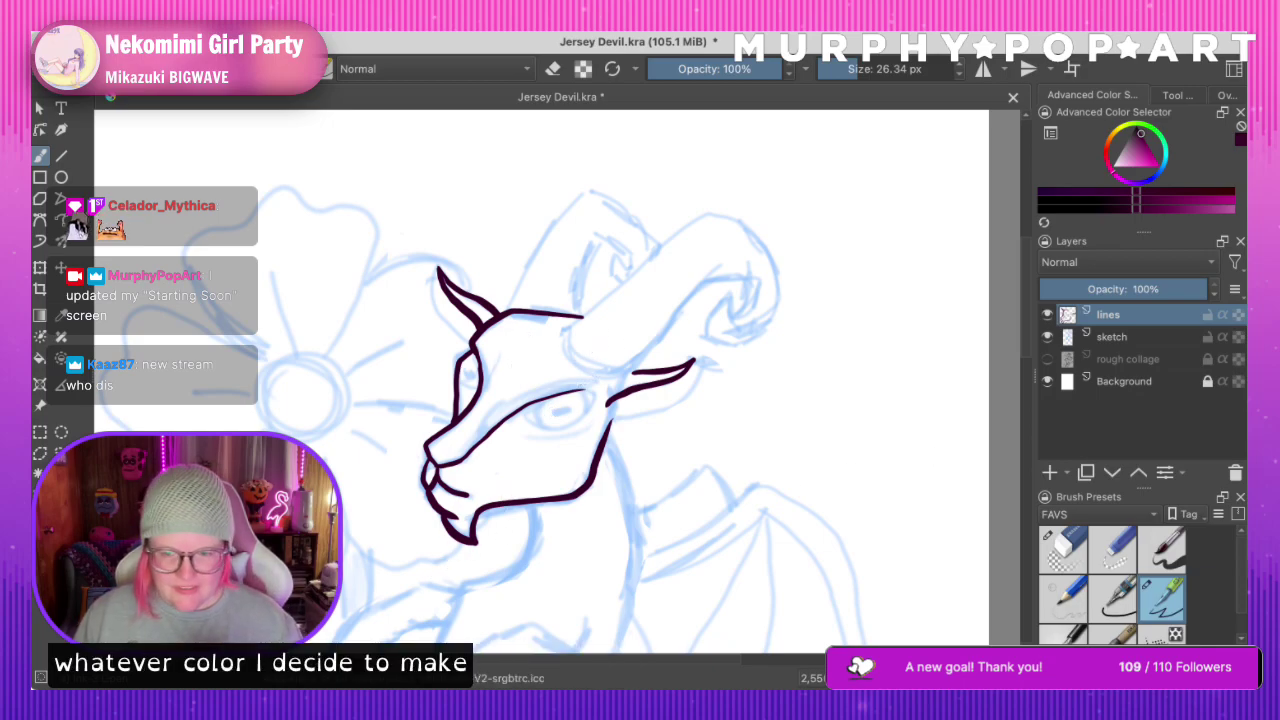
scroll(1026, 340, down, 5)
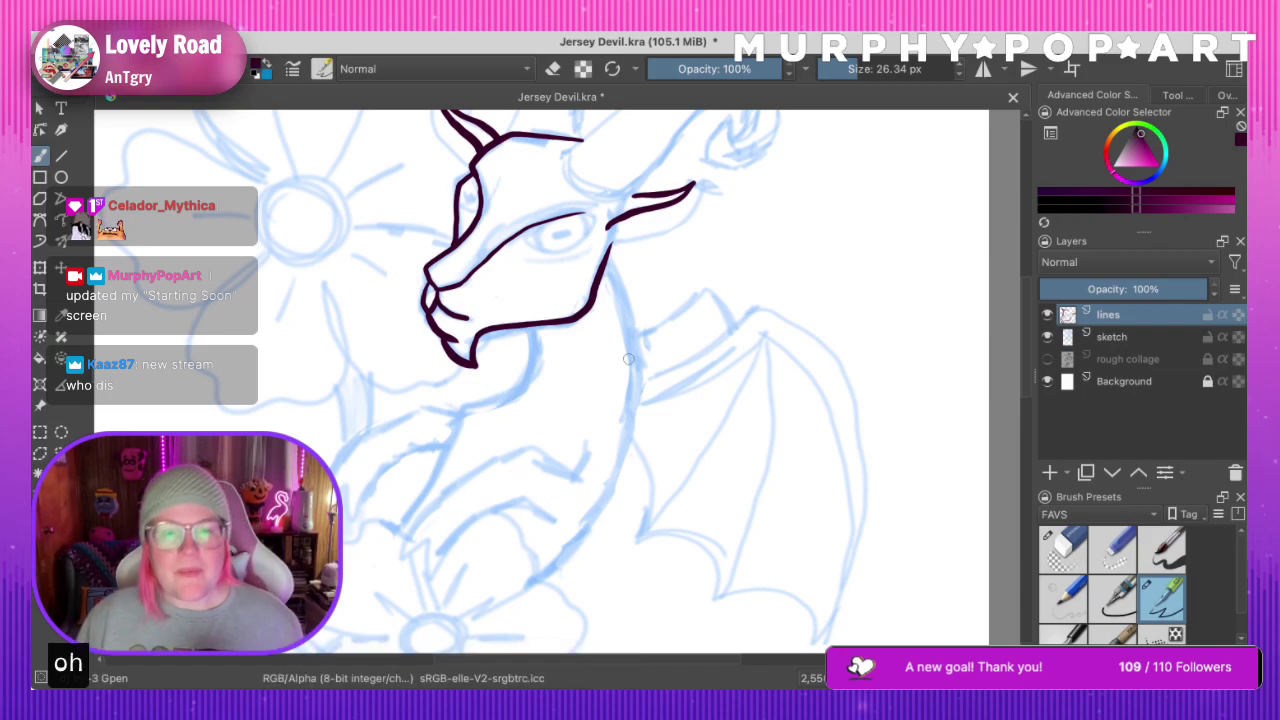
mouse_move(527, 326)
mouse_down()
mouse_move(511, 396)
mouse_move(461, 413)
mouse_move(395, 528)
mouse_up()
key(super+z)
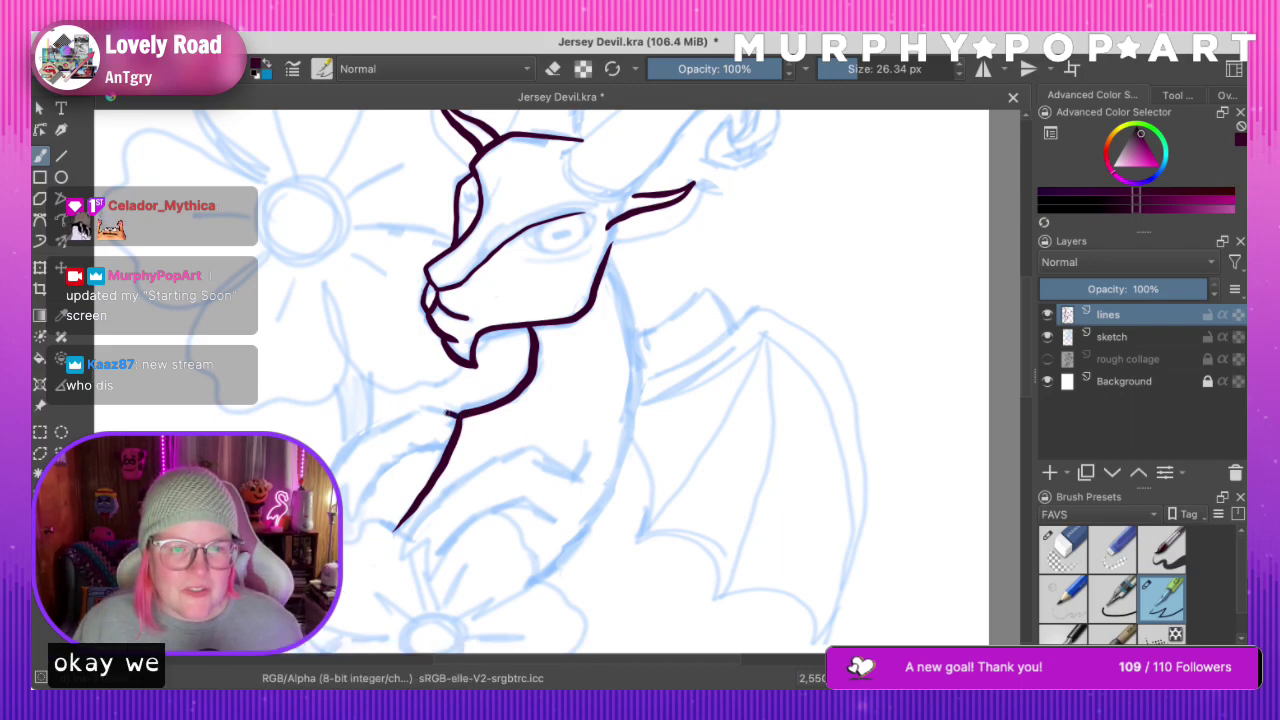
mouse_move(460, 413)
mouse_down()
mouse_move(360, 435)
mouse_move(335, 472)
mouse_up()
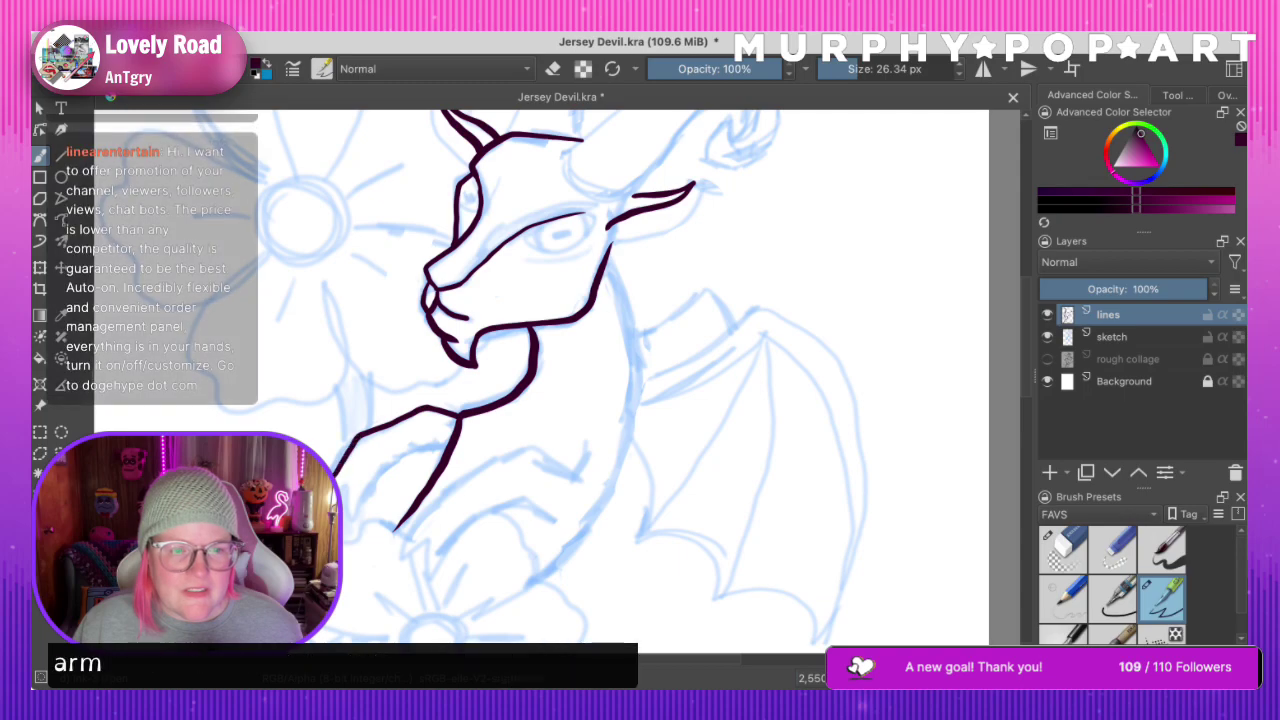
Ink the short inner curve on the raised foreleg below its upper contour
mouse_move(452, 444)
mouse_down()
mouse_move(381, 470)
mouse_move(367, 490)
mouse_up()
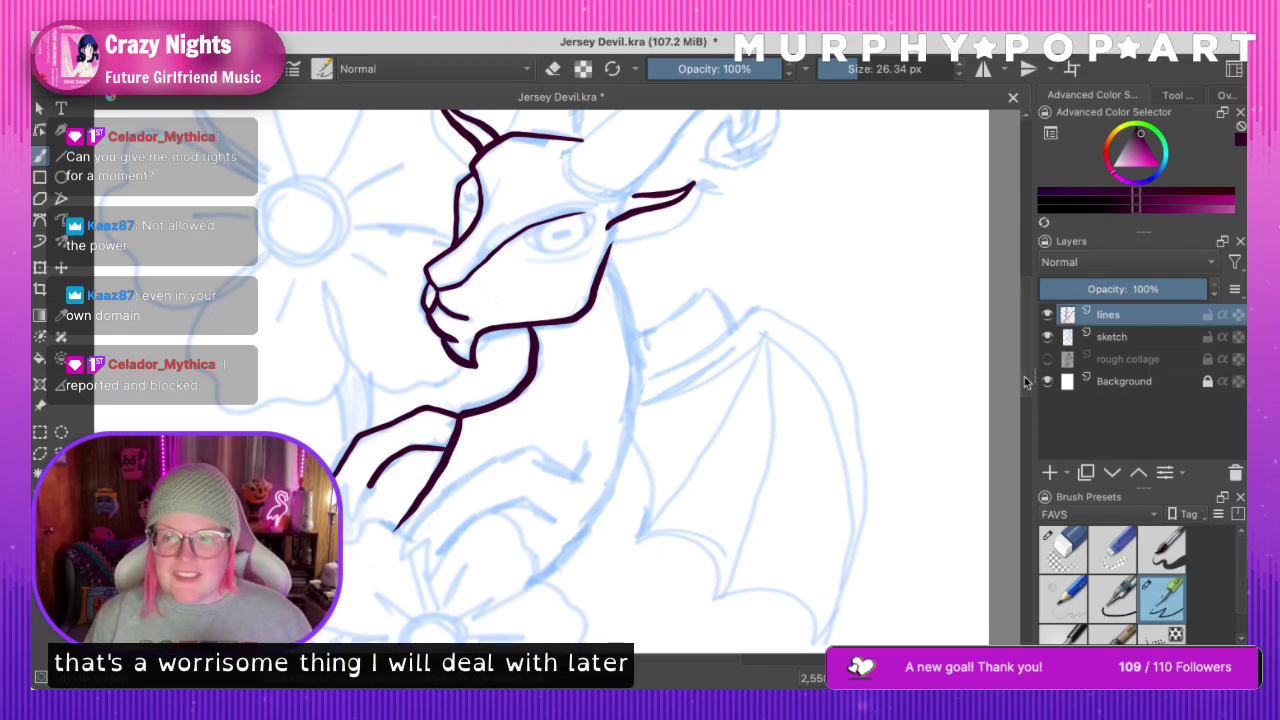
Try to ink the back of the neck downward from behind the jaw with the 26.34 px pen
mouse_move(1025, 384)
mouse_down()
mouse_move(1027, 373)
mouse_move(1027, 389)
mouse_up()
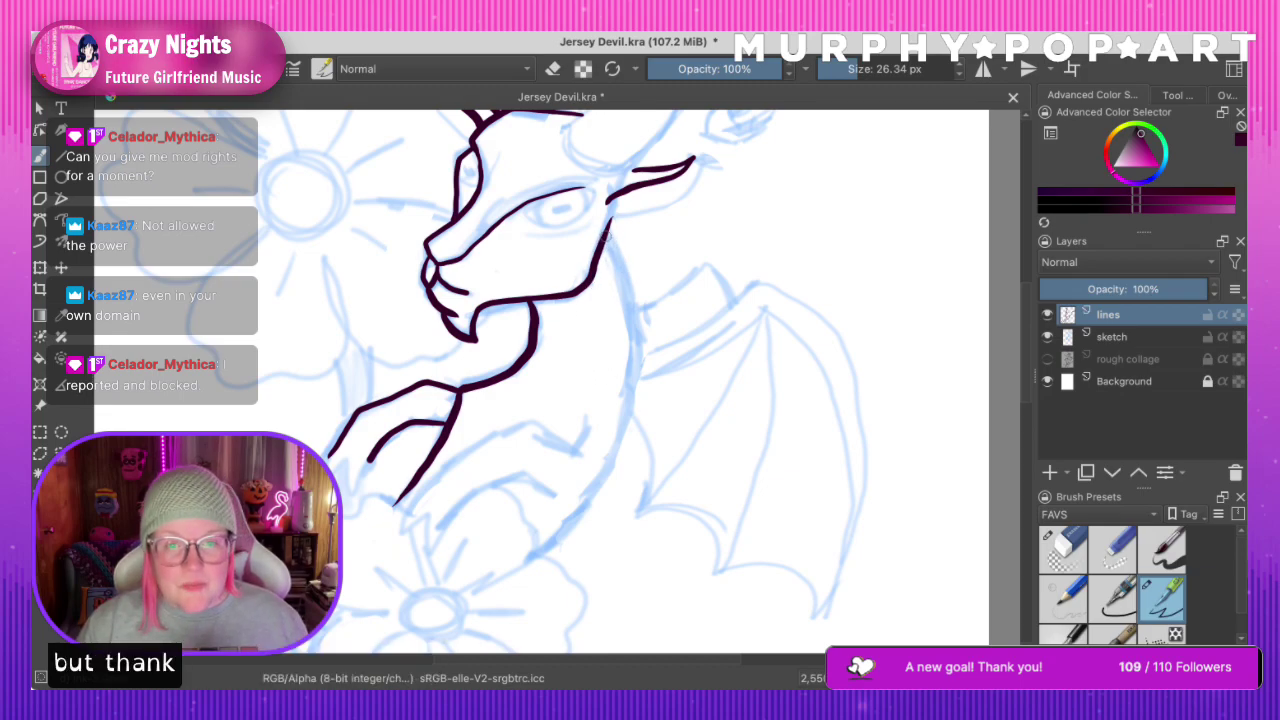
drag(607, 236, 634, 340)
key(ctrl+z)
drag(606, 230, 634, 370)
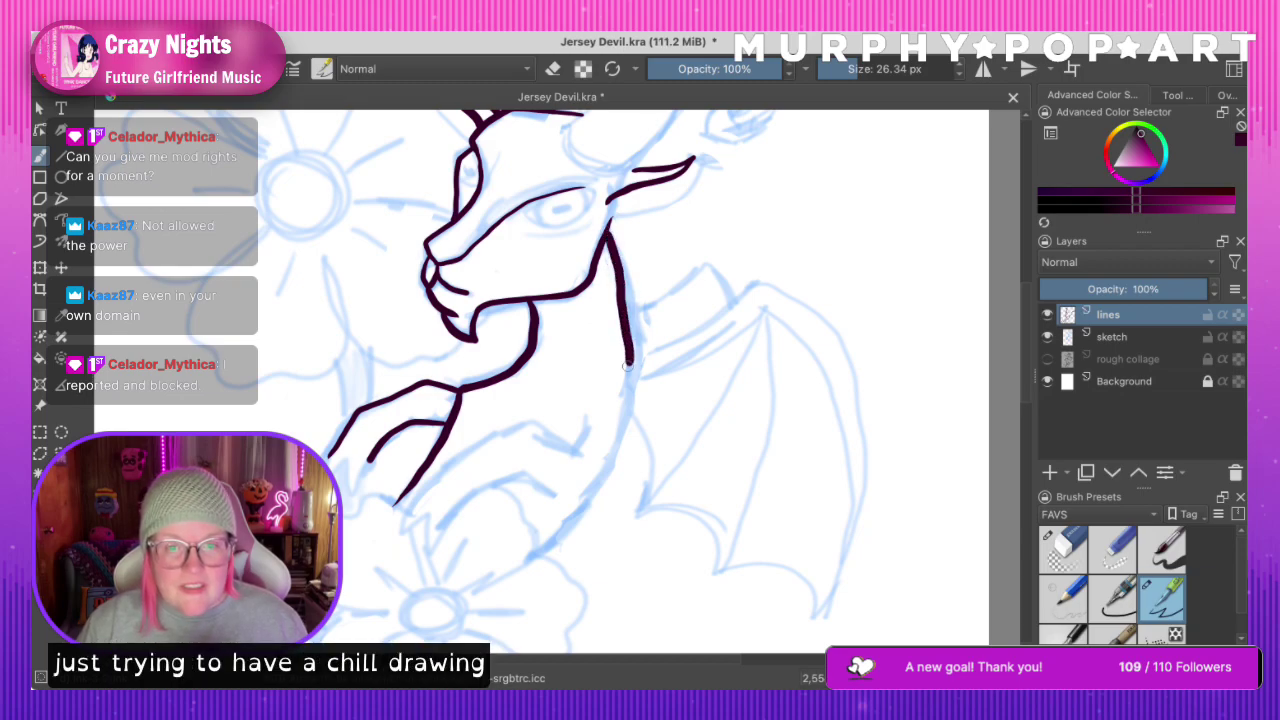
key(ctrl+z)
drag(606, 230, 634, 354)
key(ctrl+z)
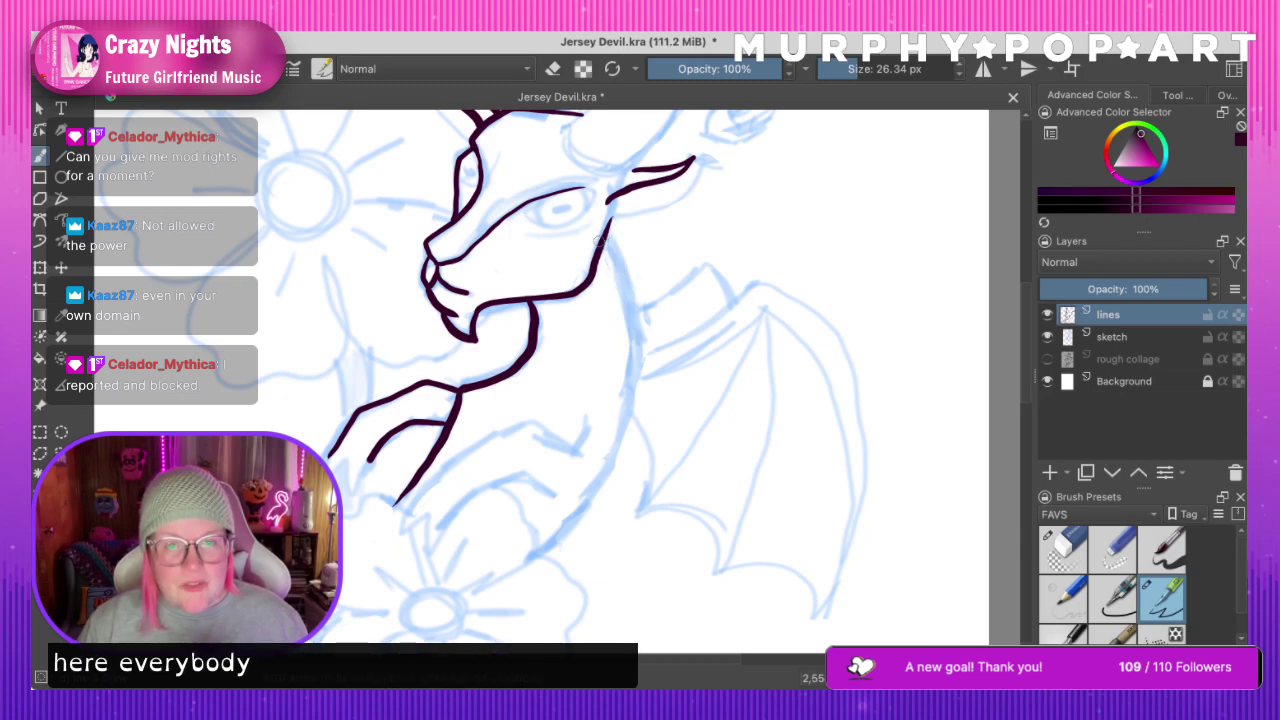
drag(606, 234, 635, 340)
key(ctrl+z)
key(ctrl+z)
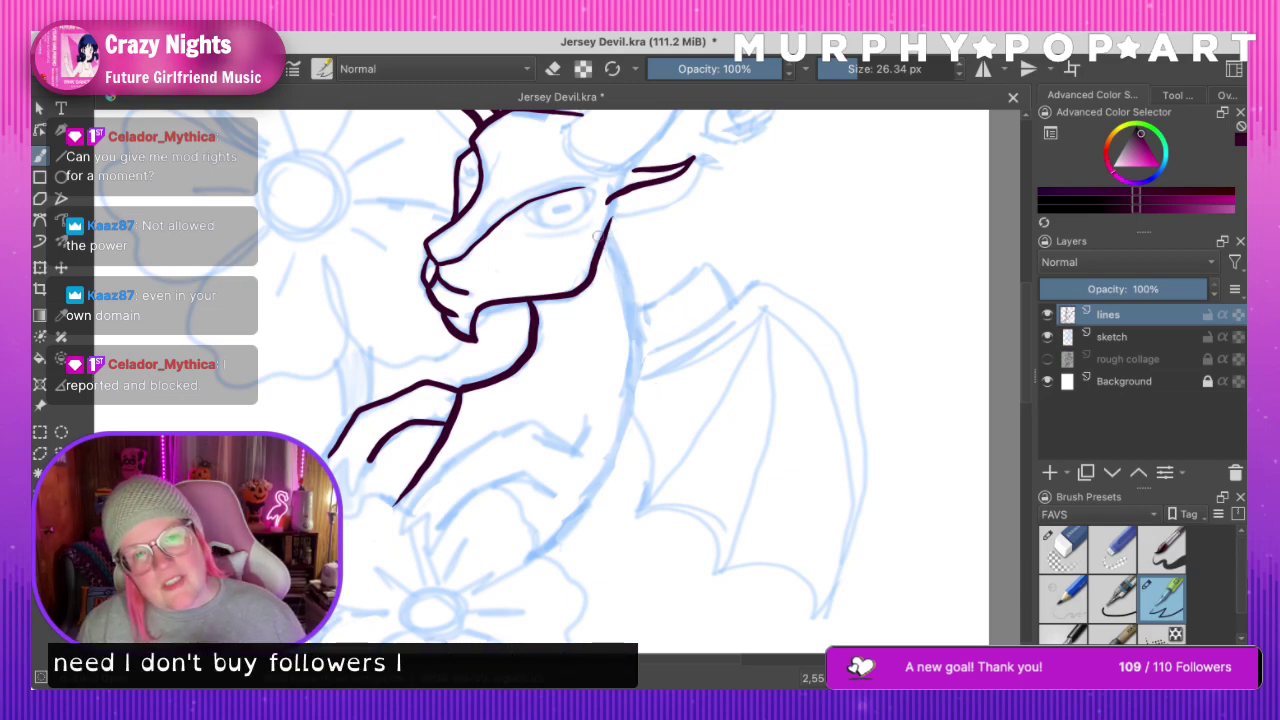
mouse_move(604, 236)
mouse_down()
mouse_move(625, 403)
mouse_move(599, 478)
mouse_move(536, 562)
mouse_up()
key(ctrl+z)
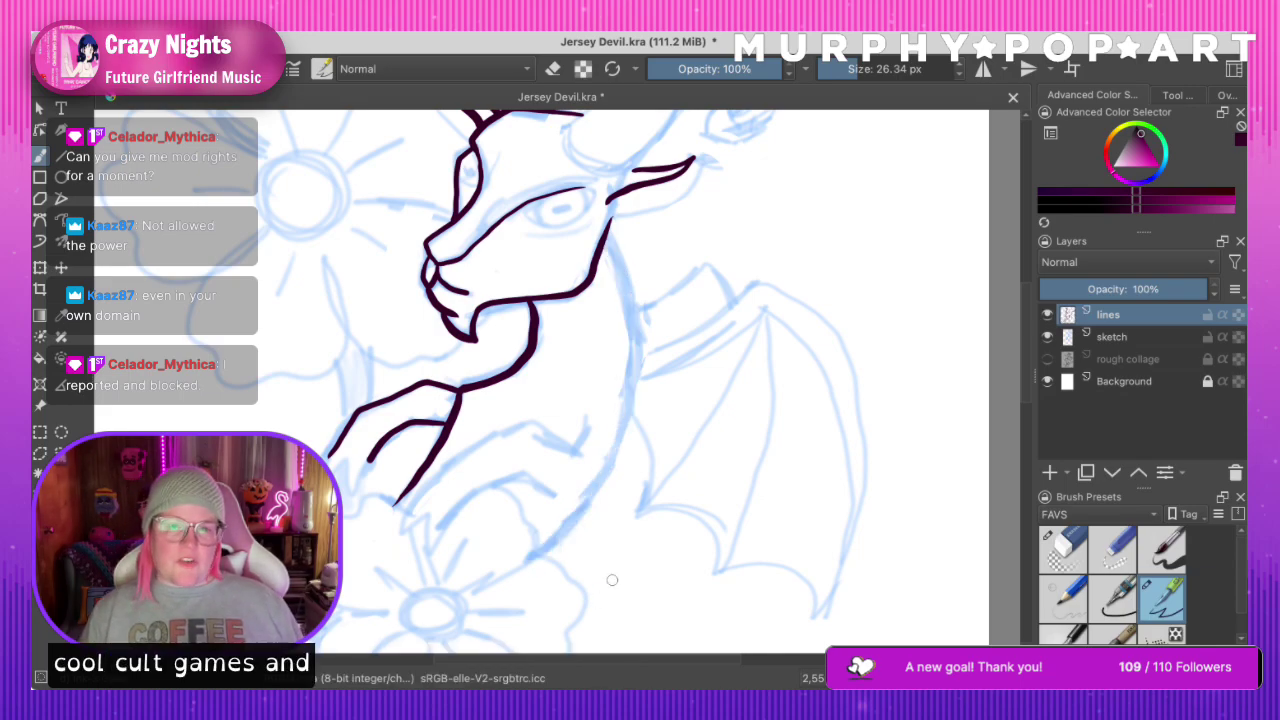
Reduce the inking pen to 20.01 px and ink the long neck and back contour from behind the jaw down to the flowers
key([)
key([)
key([)
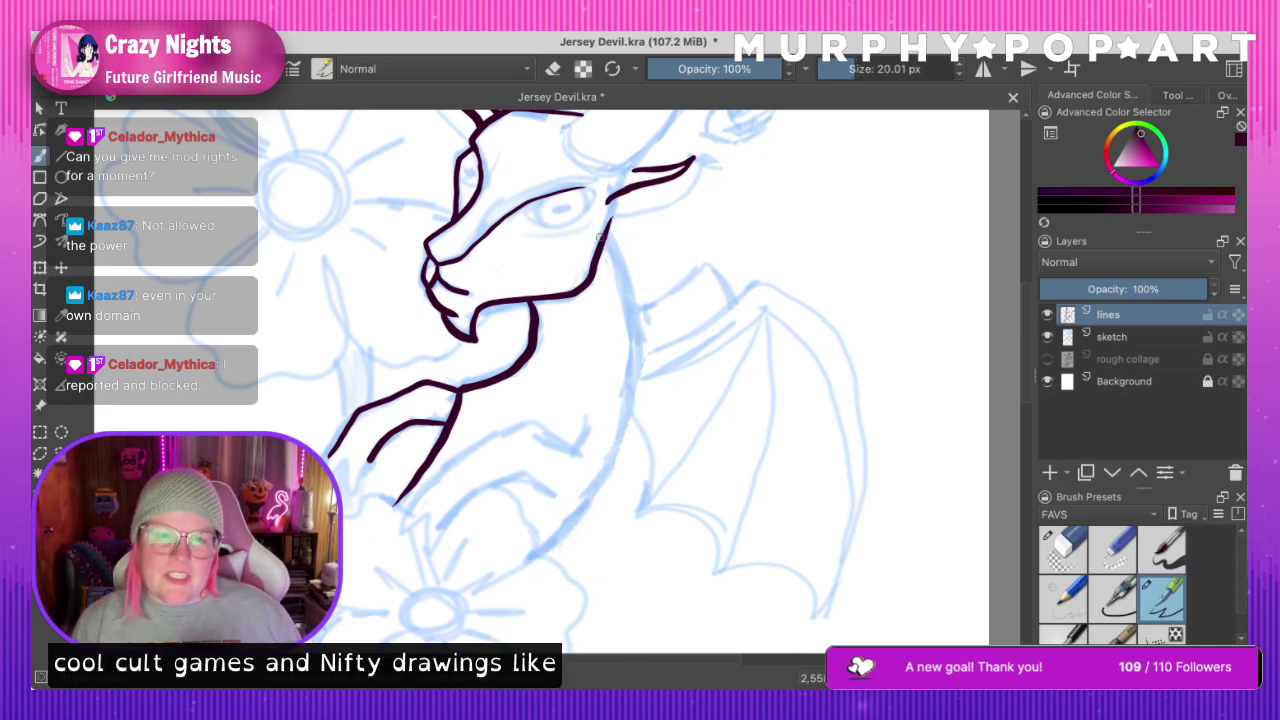
mouse_move(605, 232)
mouse_down()
mouse_move(631, 315)
mouse_move(609, 246)
mouse_move(626, 404)
mouse_move(581, 504)
mouse_move(525, 550)
mouse_up()
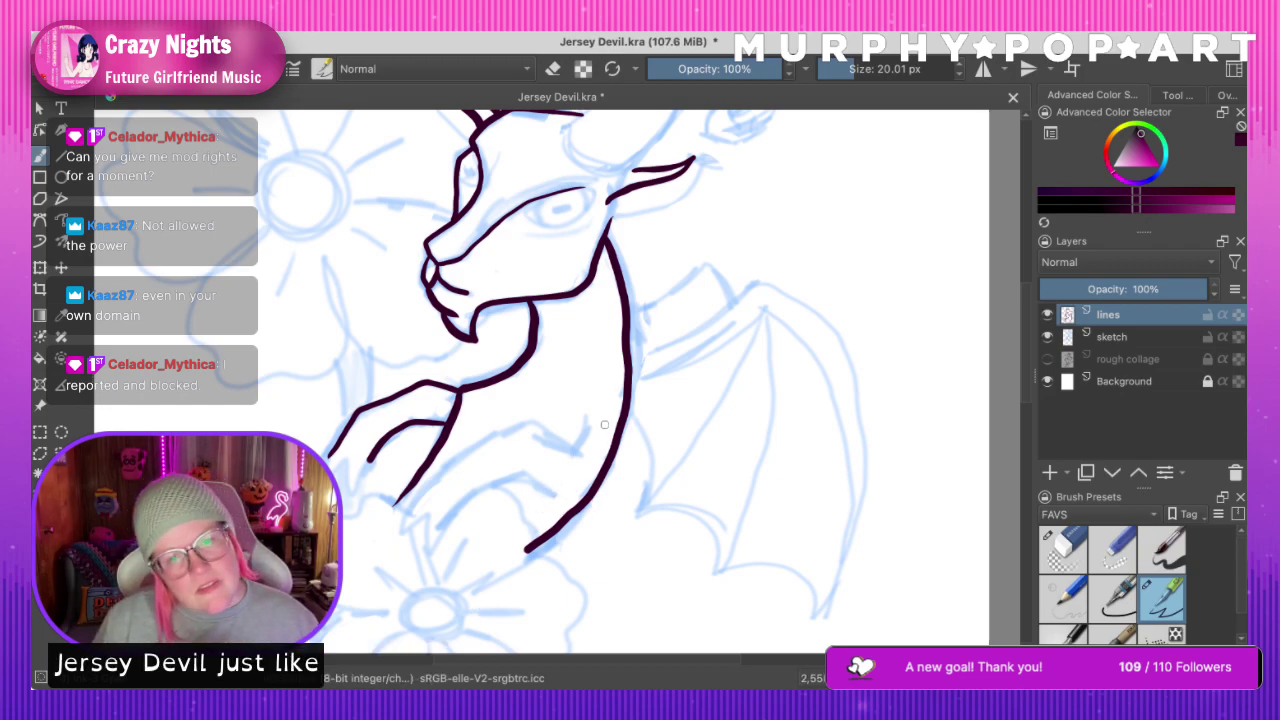
Ink the near foreleg's upper contour with its elbow notch and the lower contour beneath it, redoing the upper stroke
drag(589, 423, 571, 451)
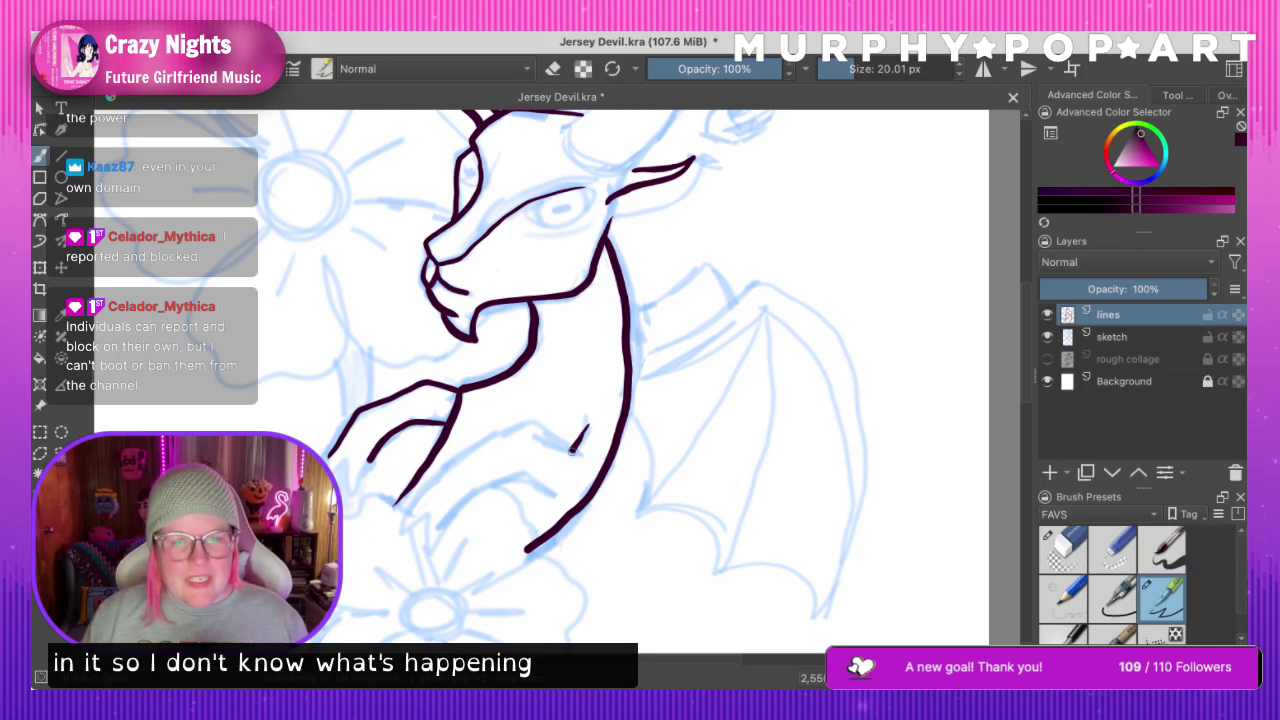
mouse_move(572, 452)
mouse_down()
mouse_move(536, 428)
mouse_move(492, 428)
mouse_move(415, 496)
mouse_up()
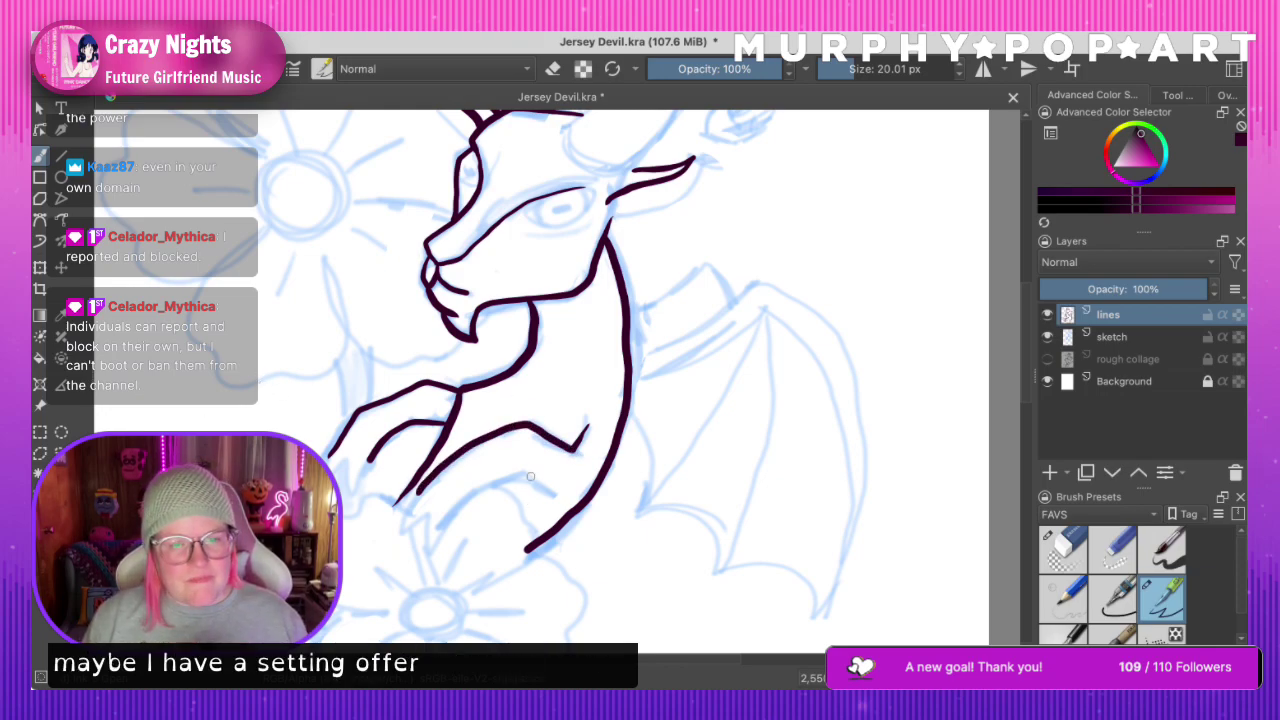
key(ctrl+z)
mouse_move(587, 427)
mouse_down()
mouse_move(583, 440)
mouse_move(490, 440)
mouse_move(446, 478)
mouse_up()
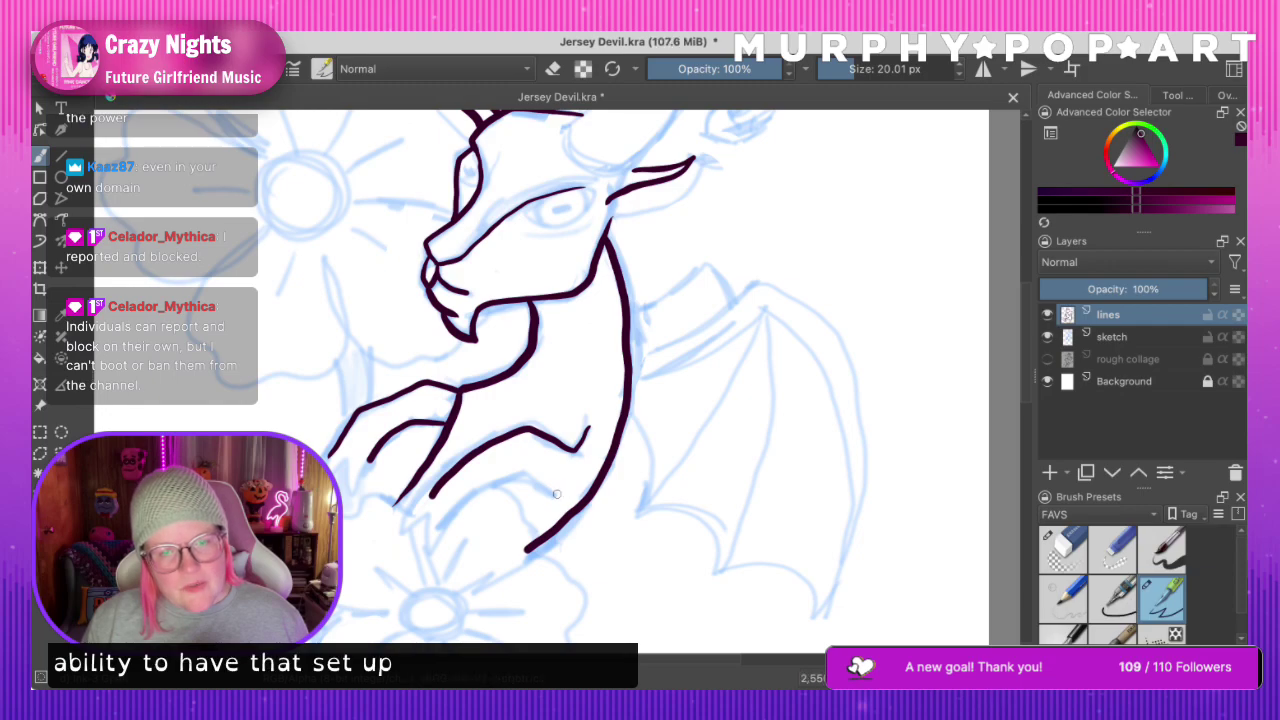
drag(523, 478, 480, 493)
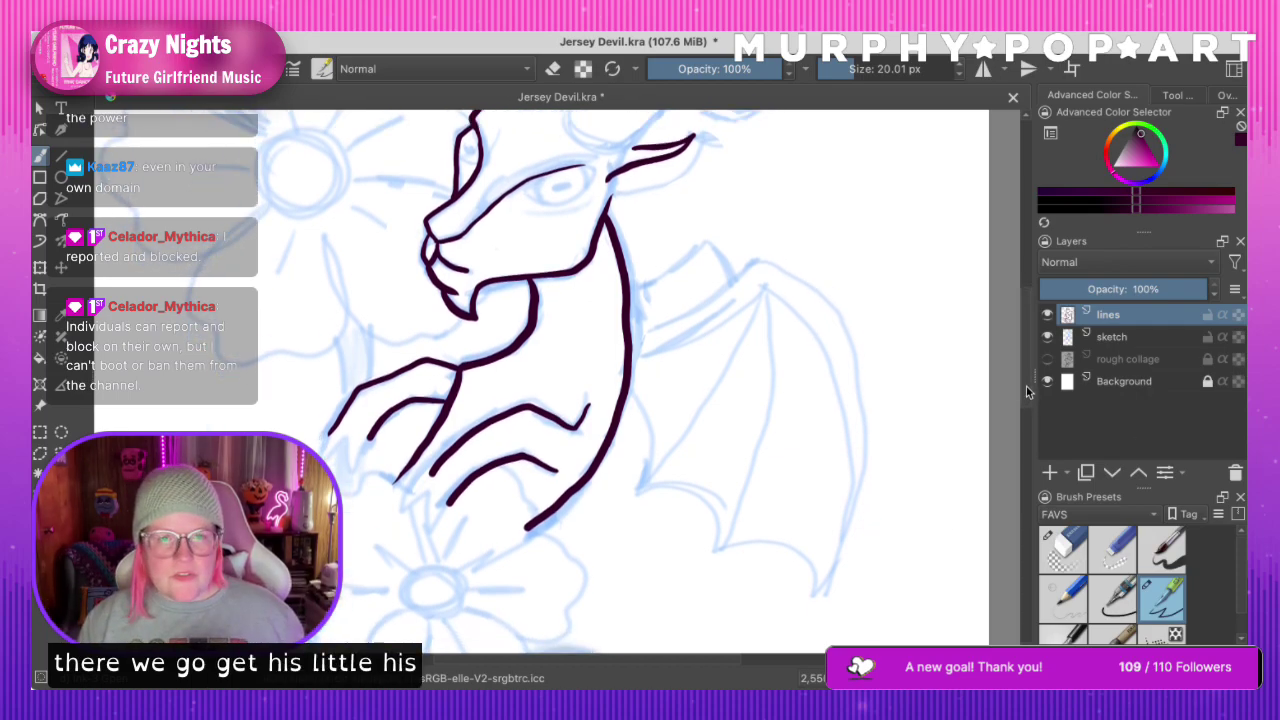
Examine the inked figure on the whole page, hiding the sketch layer briefly and showing it again
key(x)
key(ctrl+minus)
key(ctrl+minus)
key(minus)
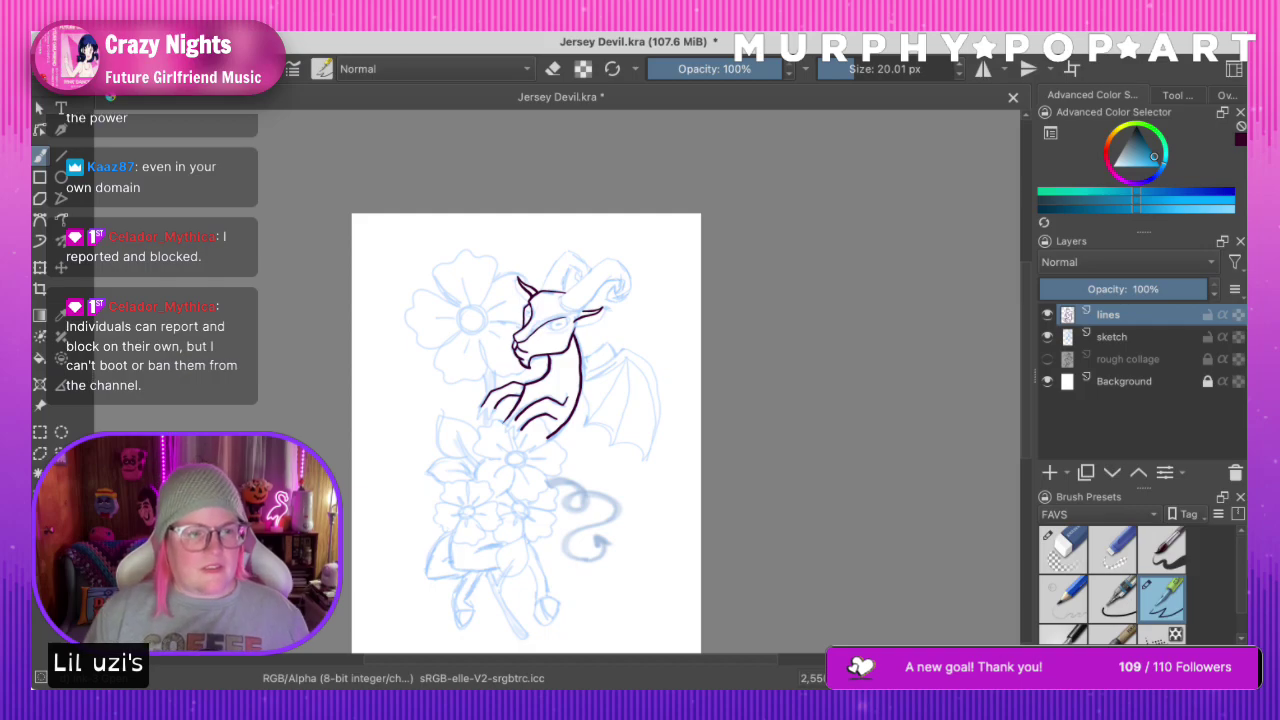
drag(490, 545, 514, 491)
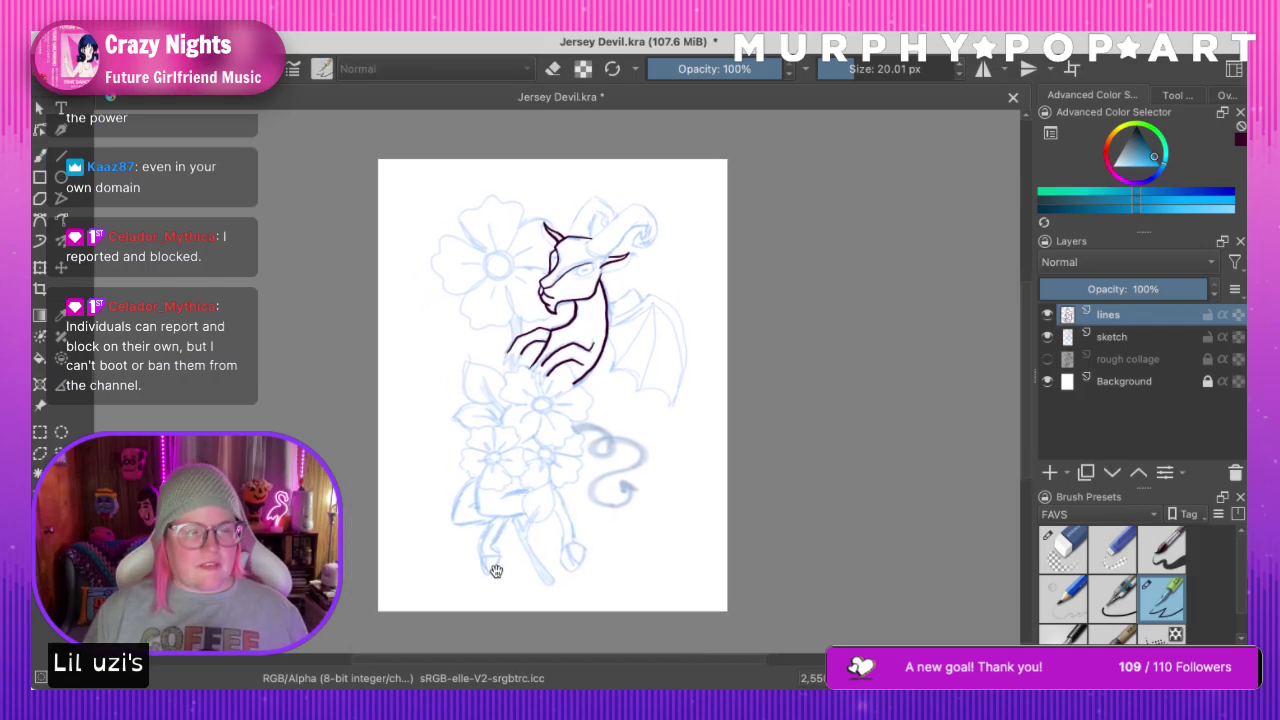
drag(496, 571, 610, 508)
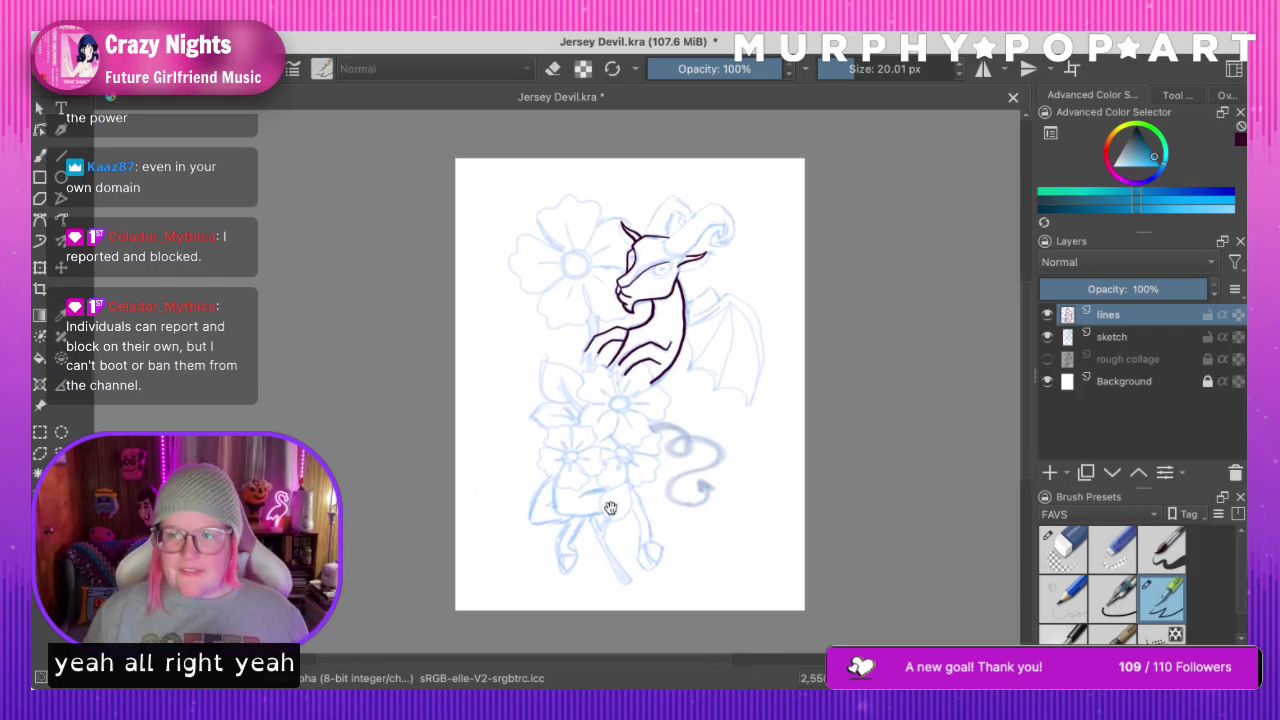
click(1047, 337)
click(1047, 337)
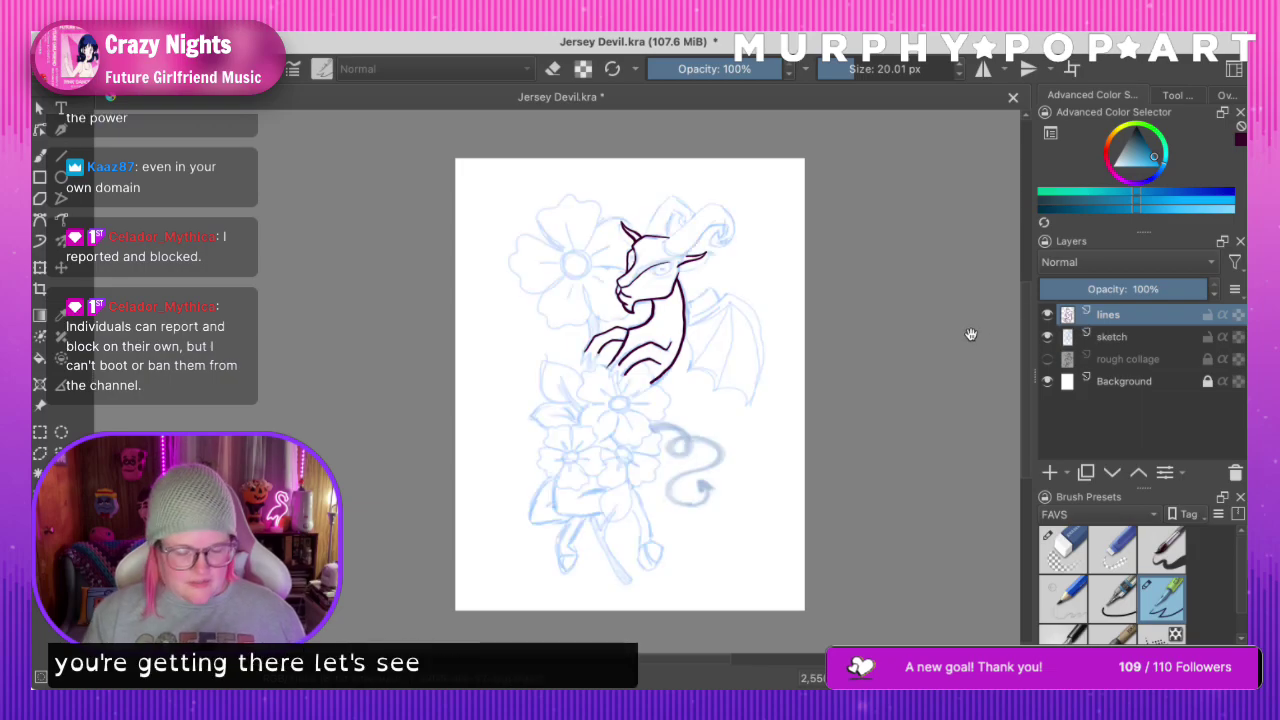
Return to the freehand brush at the wing and restore the dark purple ink colour, undoing the test stroke
key(plus)
key(plus)
key(plus)
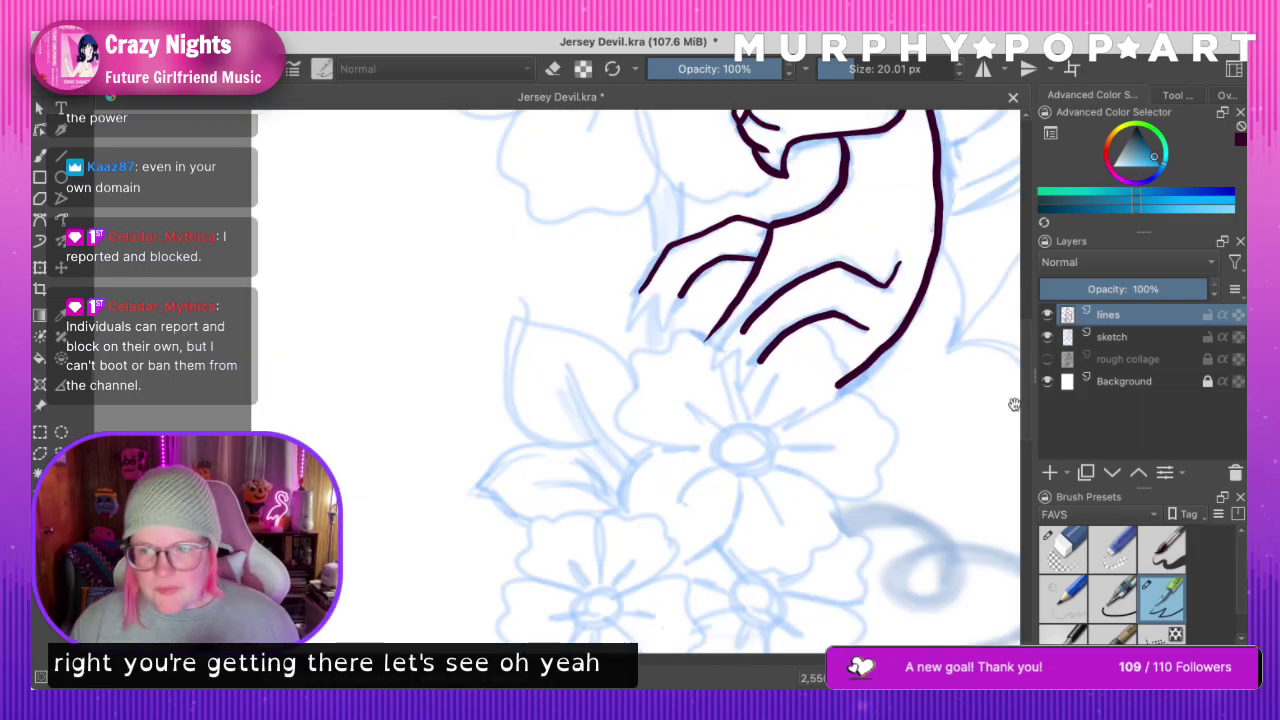
drag(1027, 404, 1031, 347)
drag(594, 661, 749, 661)
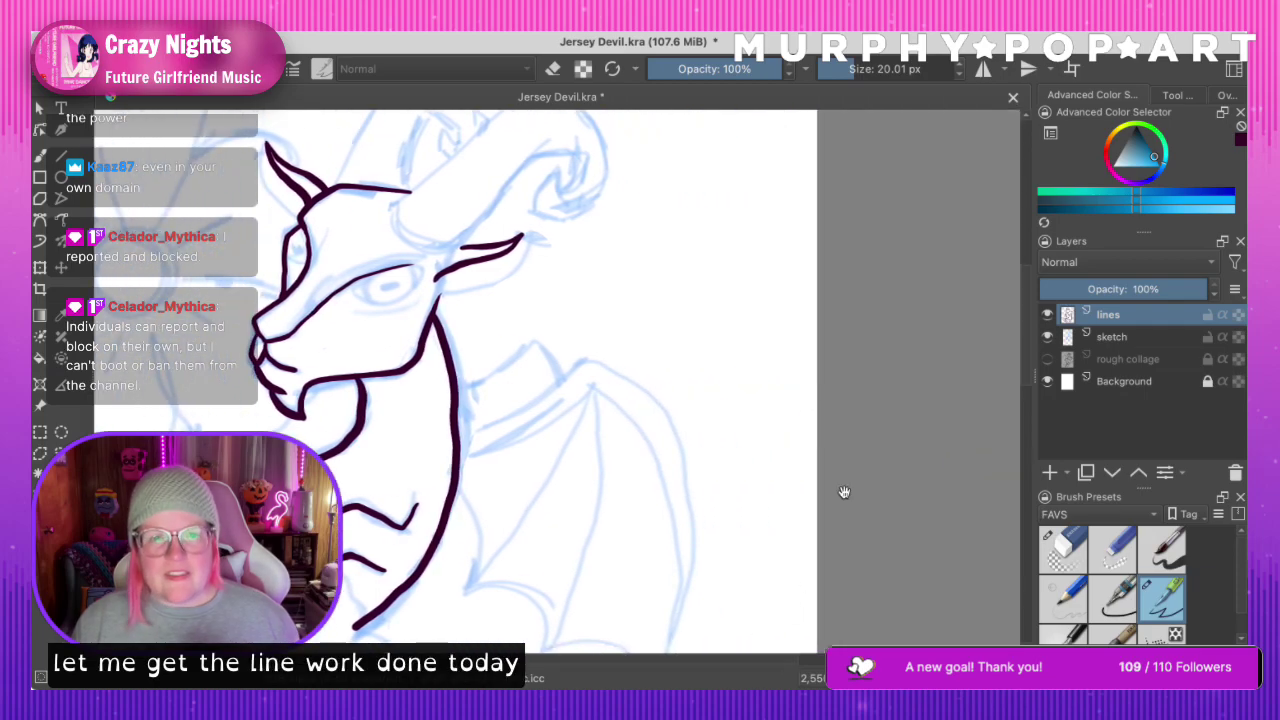
click(40, 155)
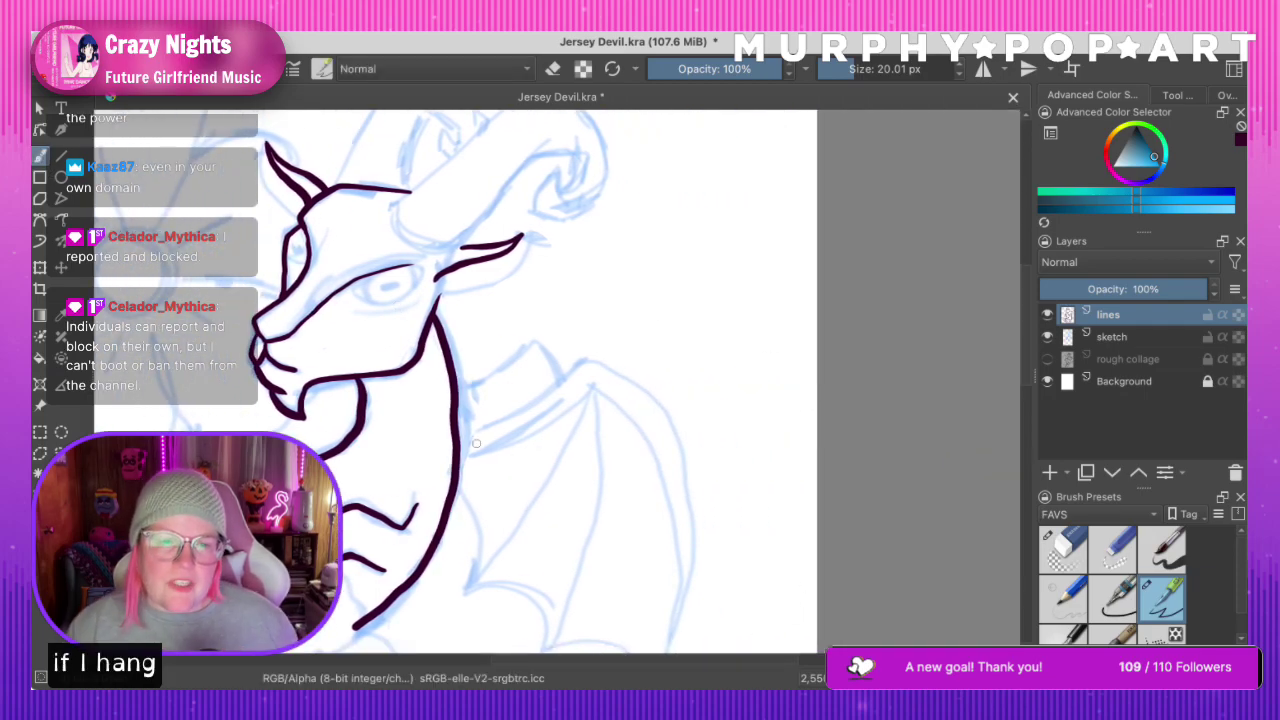
drag(451, 436, 517, 418)
key(ctrl+z)
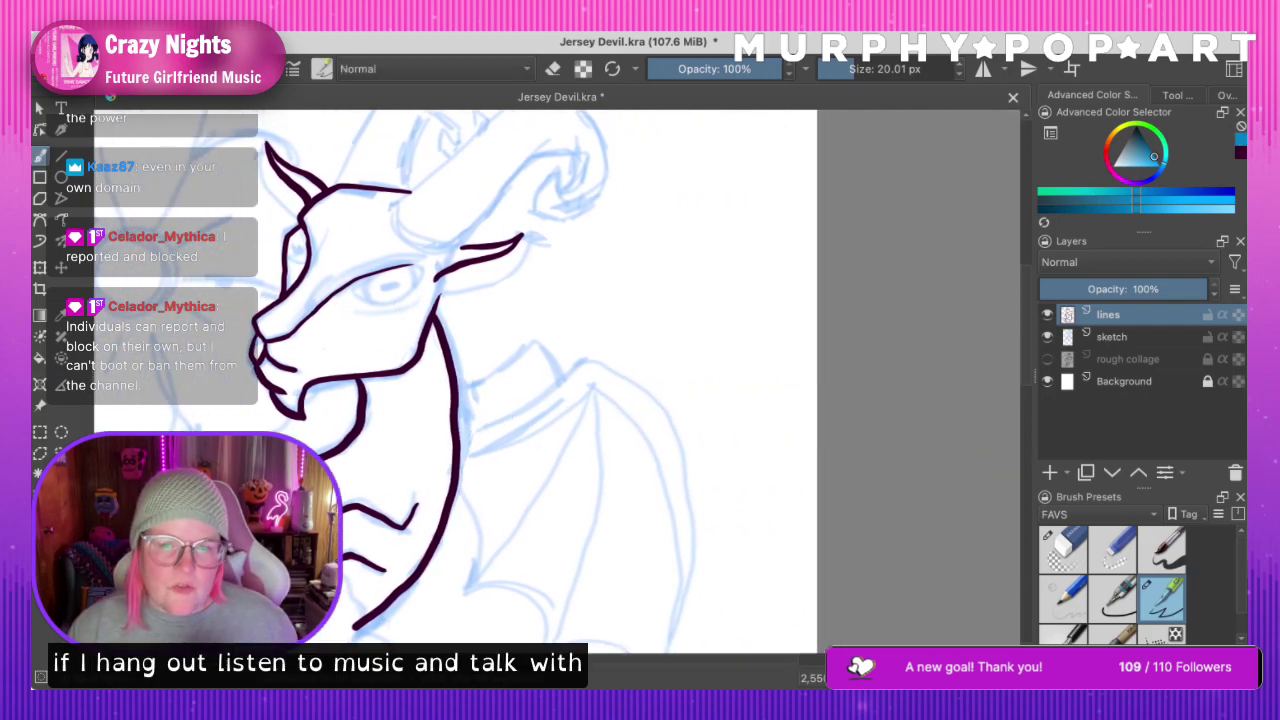
click(1239, 152)
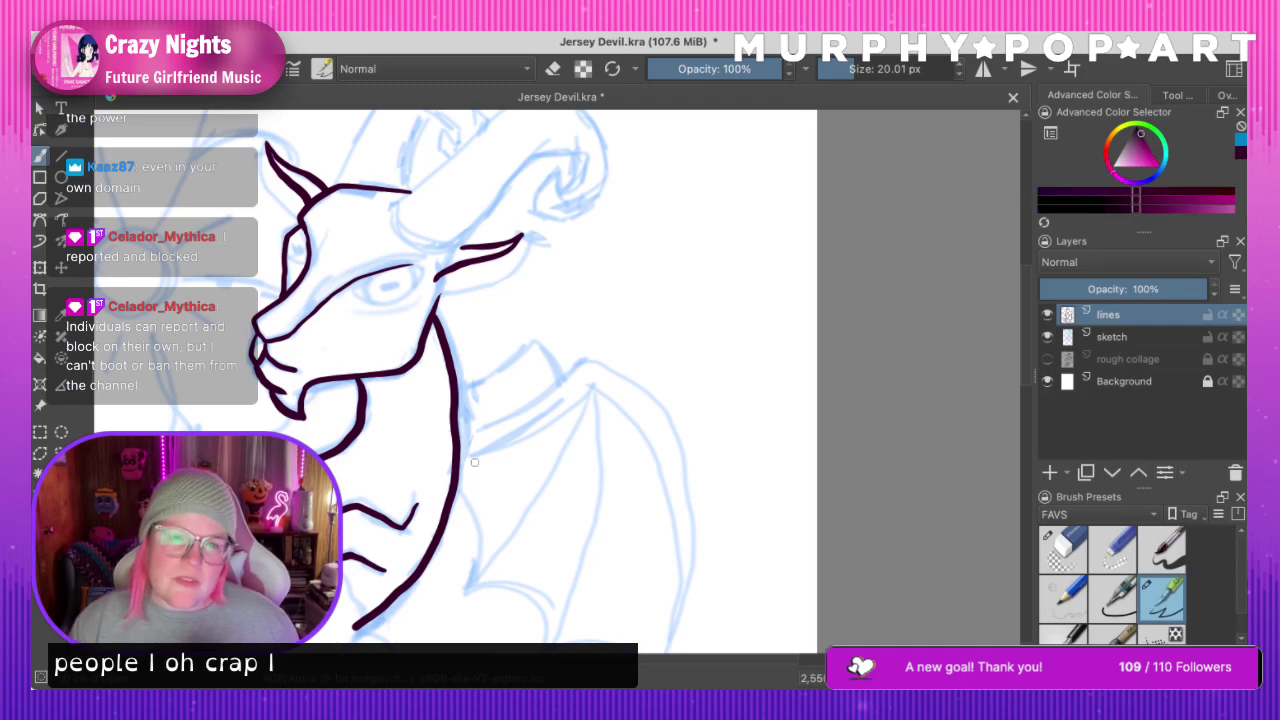
Ink the wing's arm from the back to the wrist: the peaked upper edge, the middle line and the lower edge
mouse_move(458, 391)
mouse_down()
mouse_move(538, 348)
mouse_move(566, 378)
mouse_up()
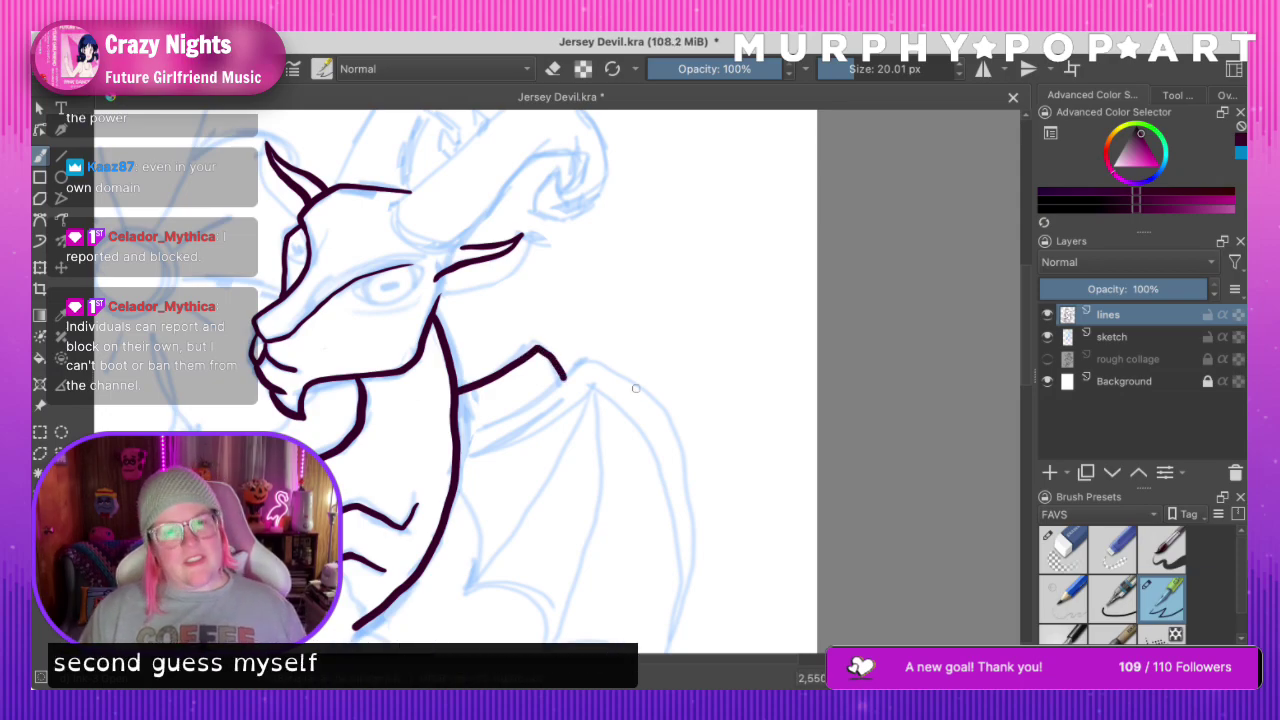
drag(458, 437, 578, 366)
scroll(642, 340, down, 3)
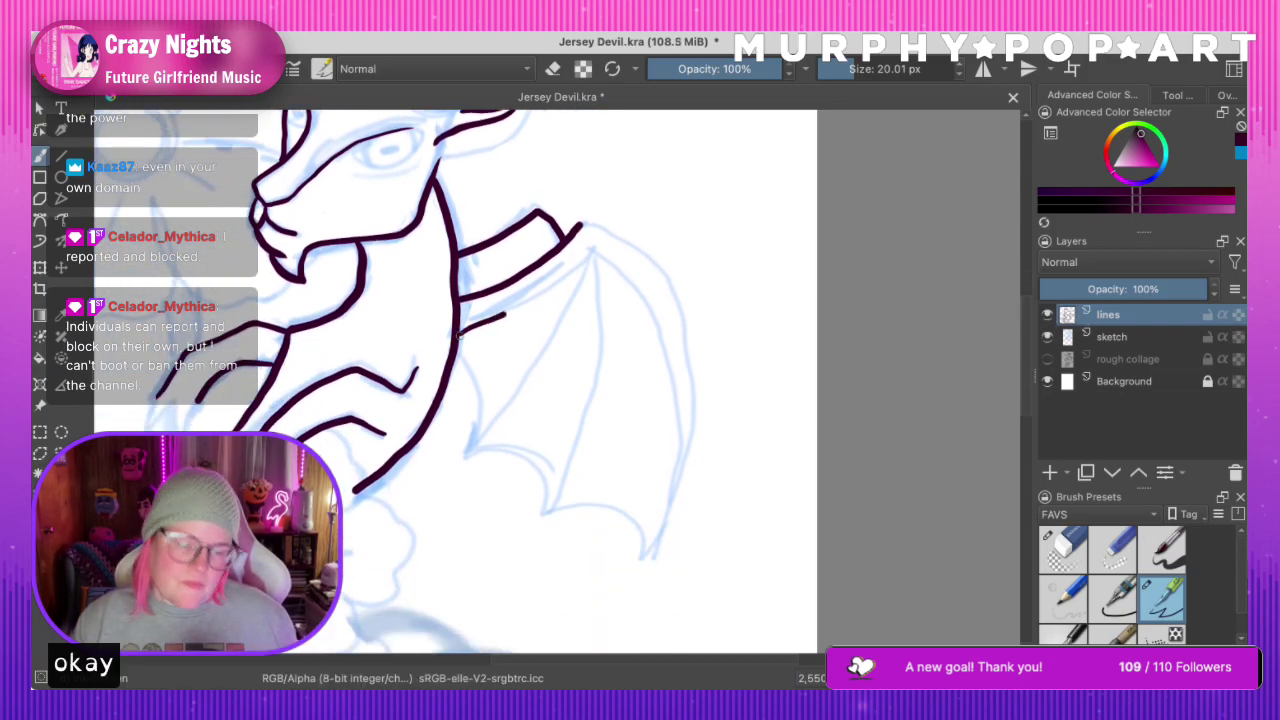
key(ctrl+z)
drag(462, 300, 590, 250)
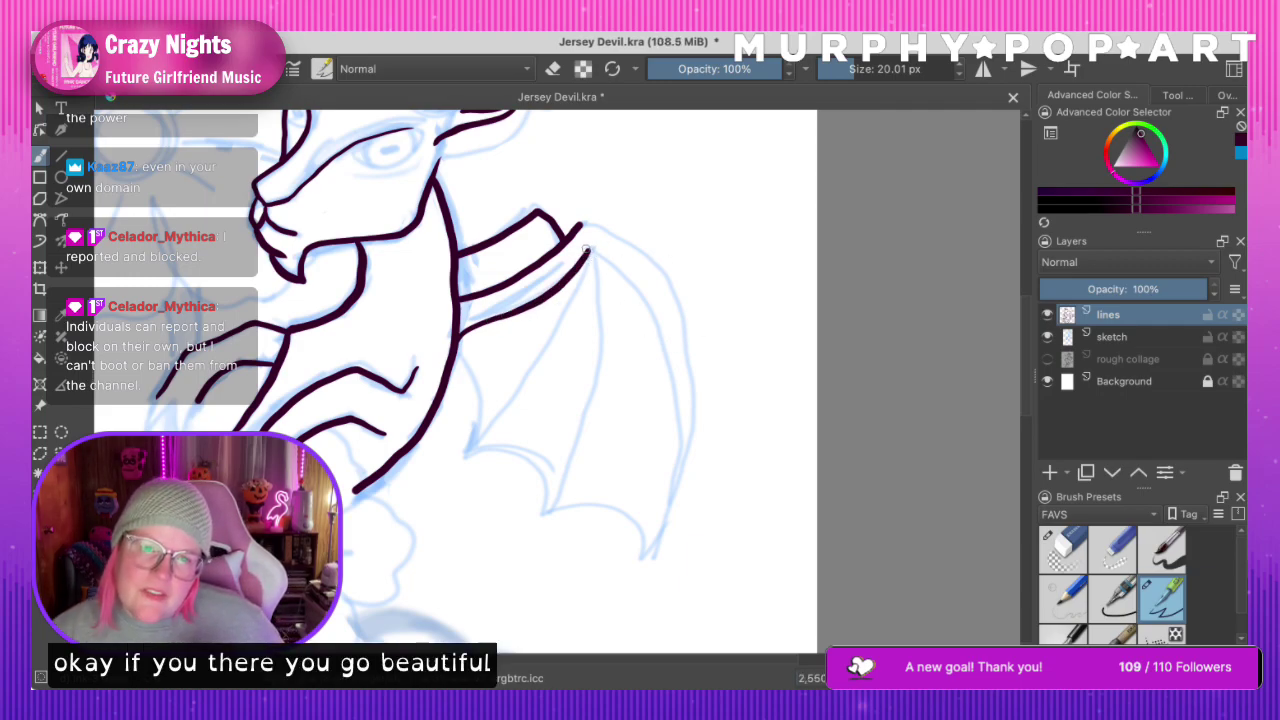
Ink the inner and outer edges of the wing's long outer finger from wrist to tip in dark purple, redoing the outer stroke
mouse_move(590, 251)
mouse_down()
mouse_move(628, 276)
mouse_move(668, 336)
mouse_move(690, 415)
mouse_move(682, 505)
mouse_move(658, 549)
mouse_up()
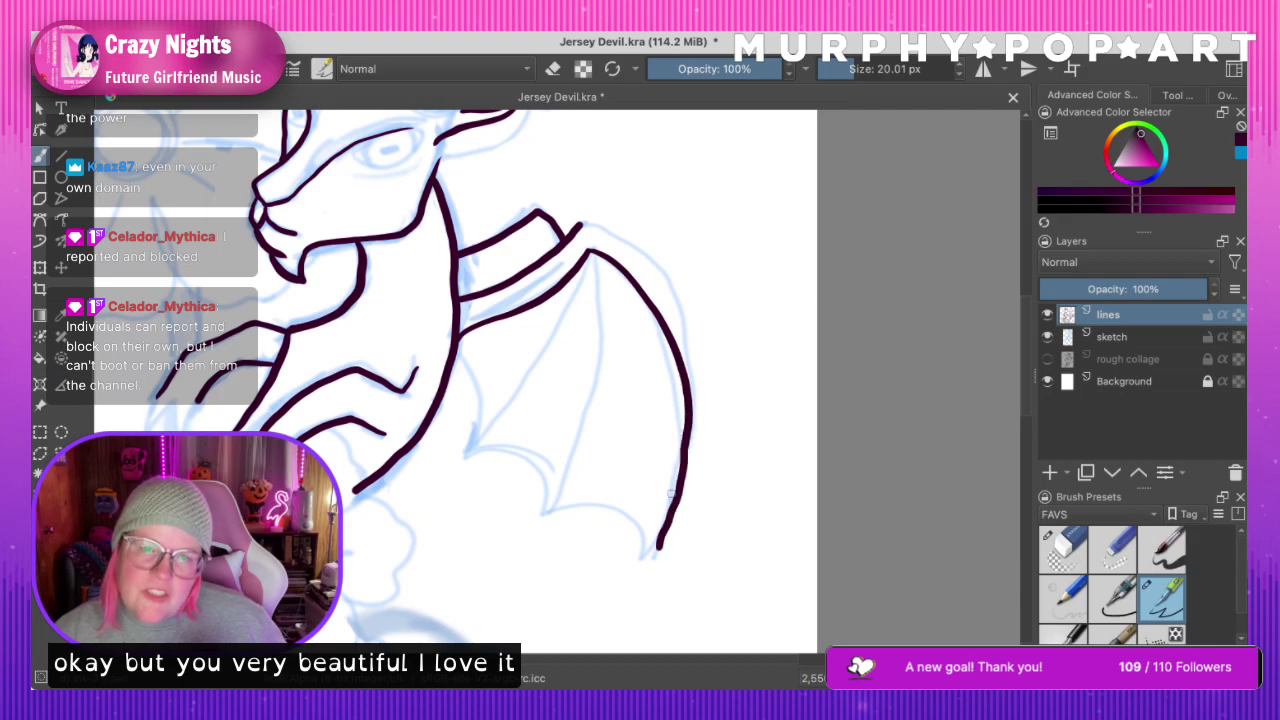
drag(579, 230, 606, 228)
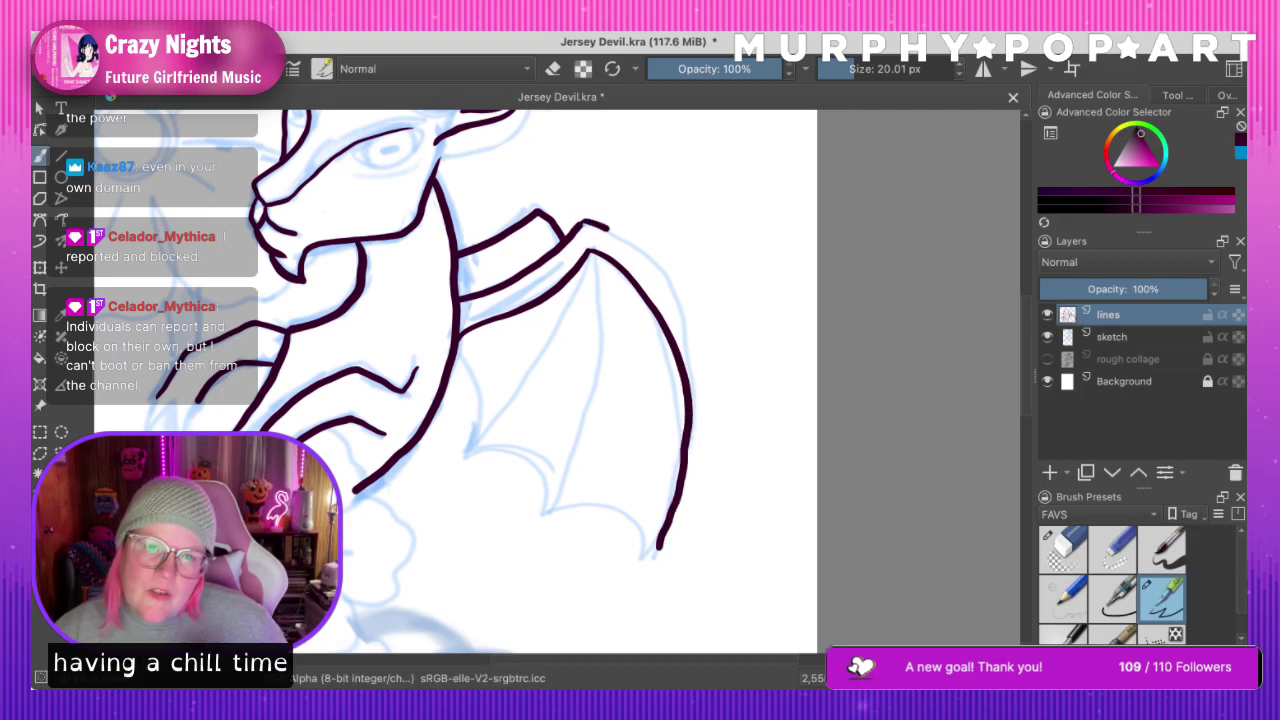
key(ctrl+z)
key(ctrl+z)
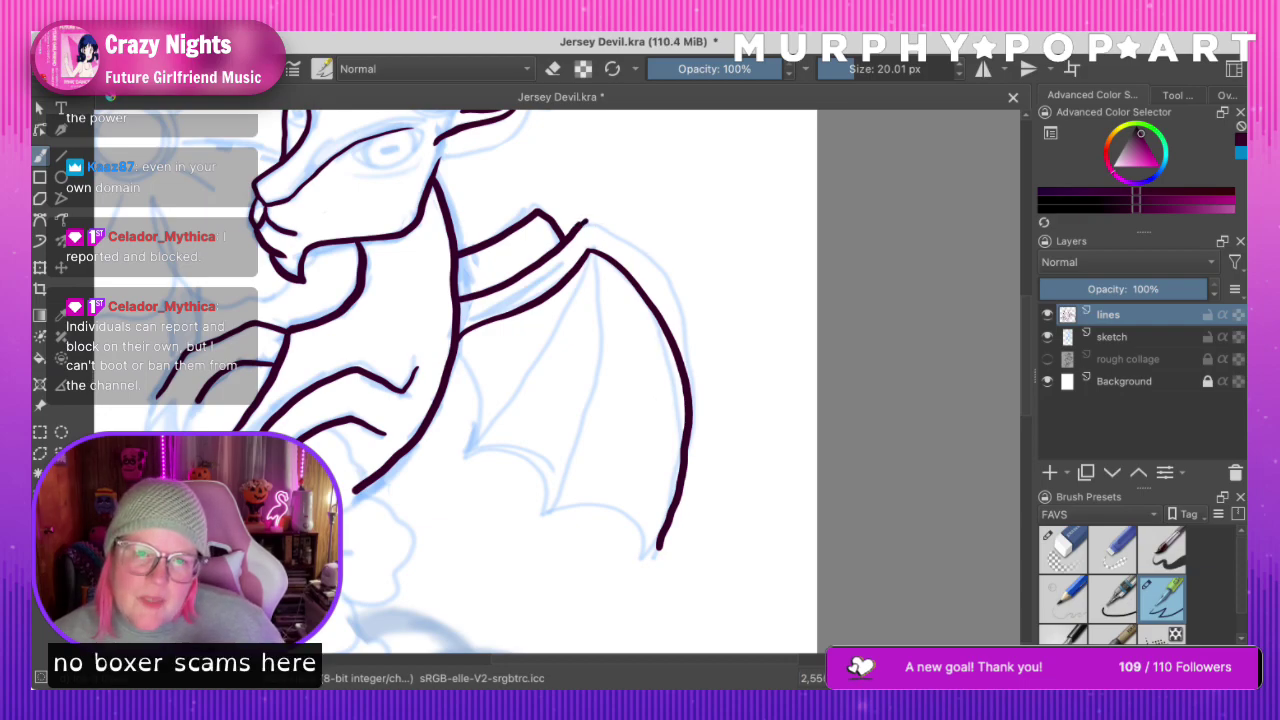
ctrl+click(590, 224)
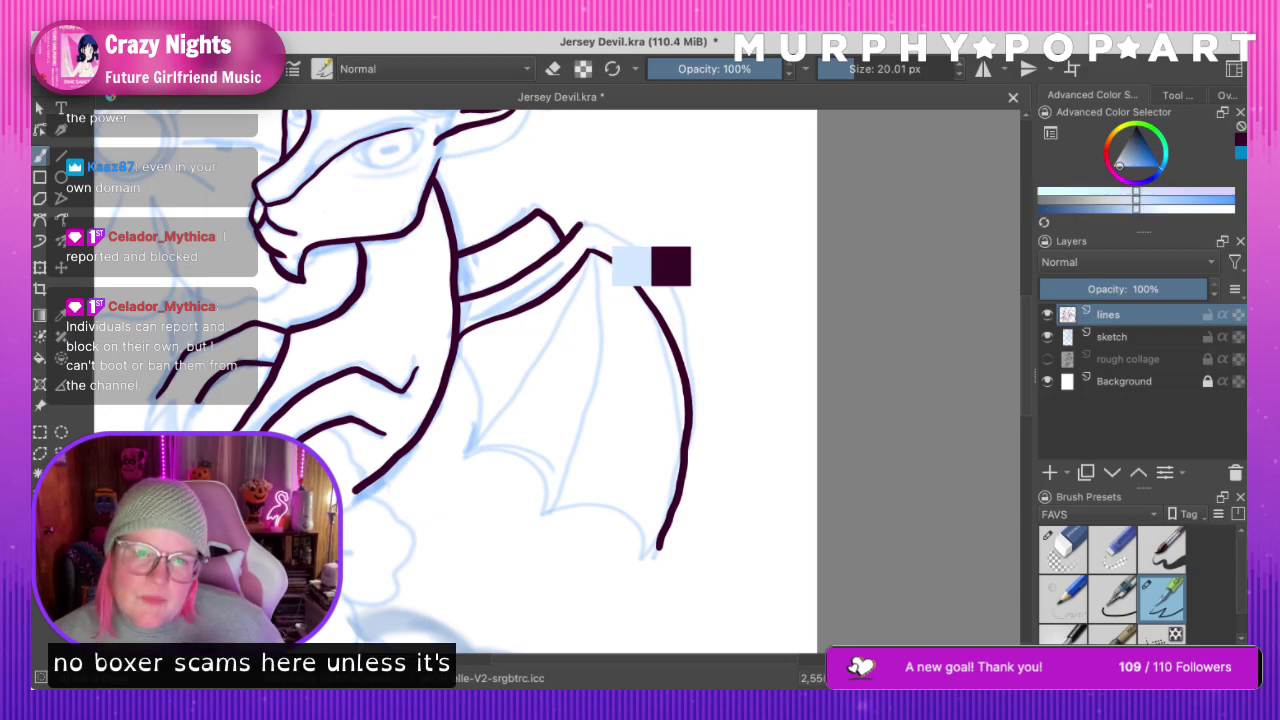
click(1239, 142)
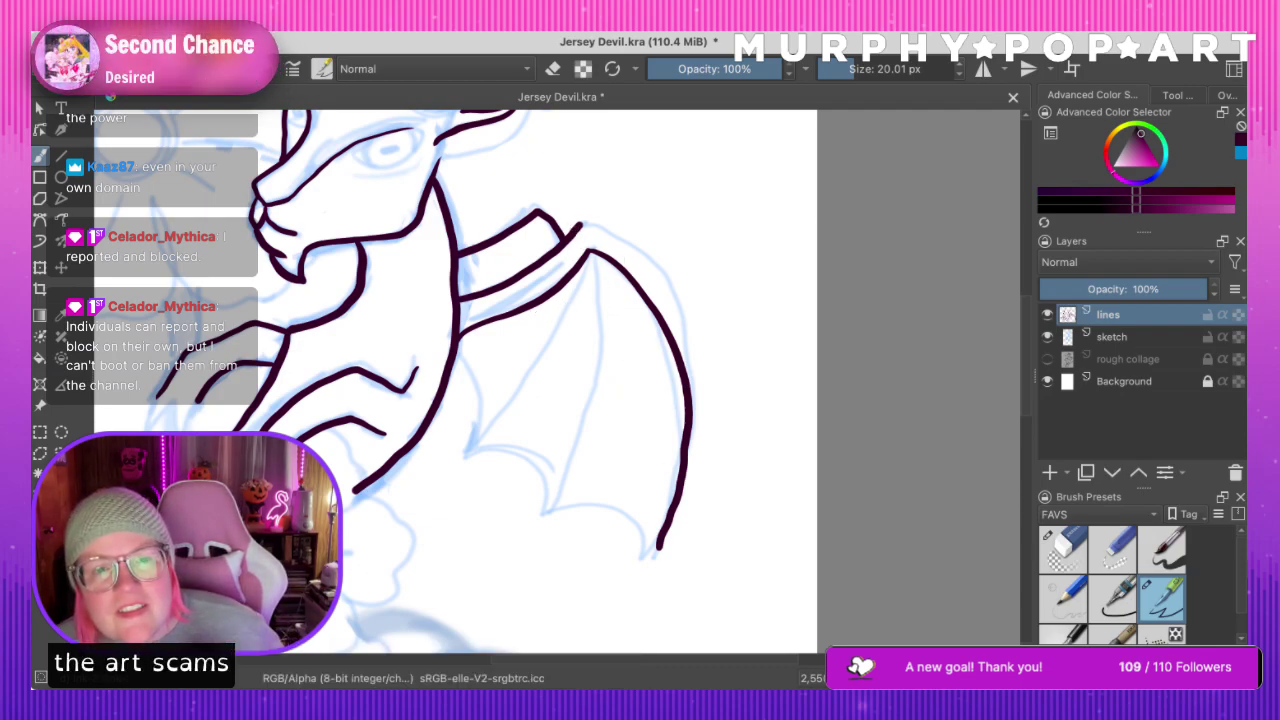
drag(580, 226, 601, 221)
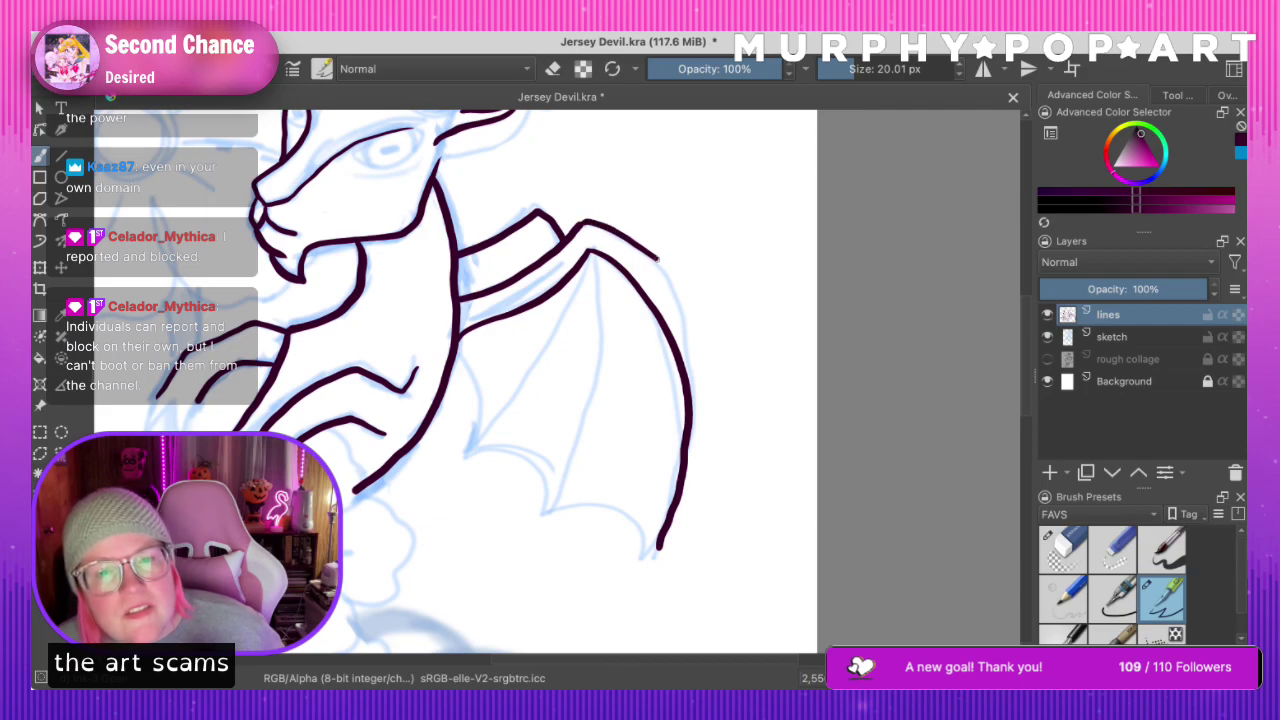
key(ctrl+z)
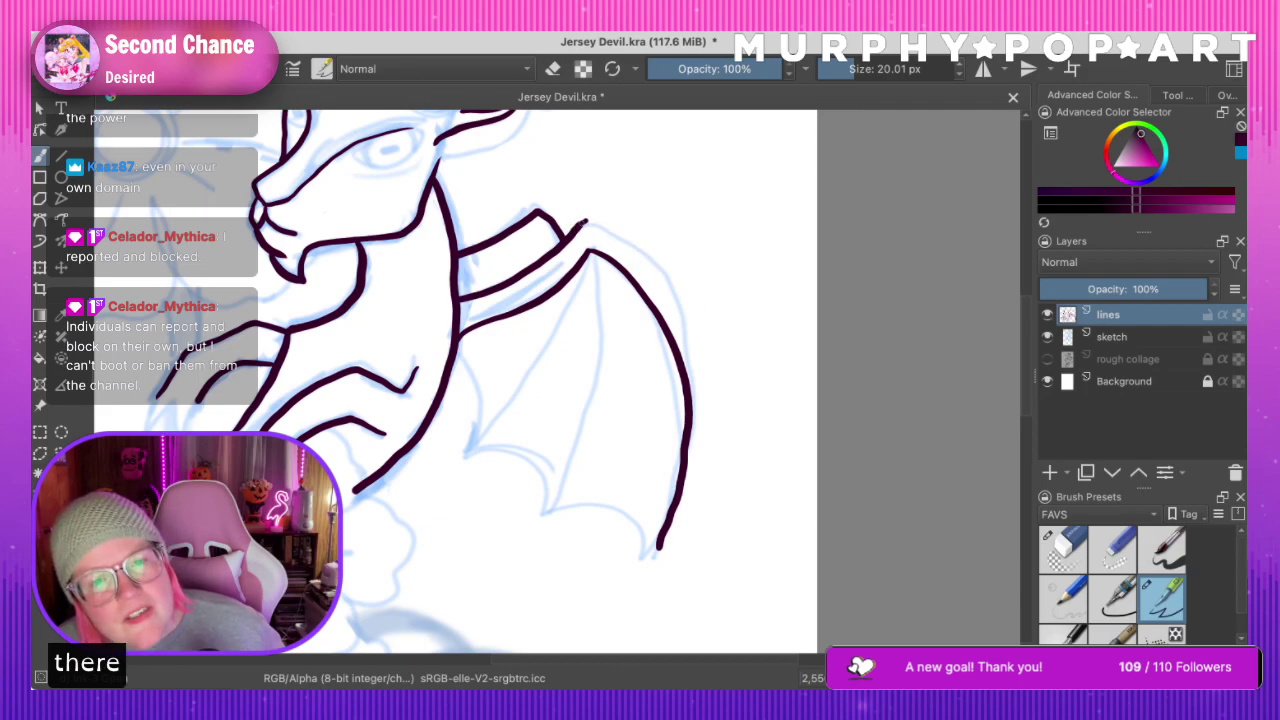
mouse_move(590, 222)
mouse_down()
mouse_move(673, 285)
mouse_move(700, 339)
mouse_move(700, 450)
mouse_move(657, 548)
mouse_up()
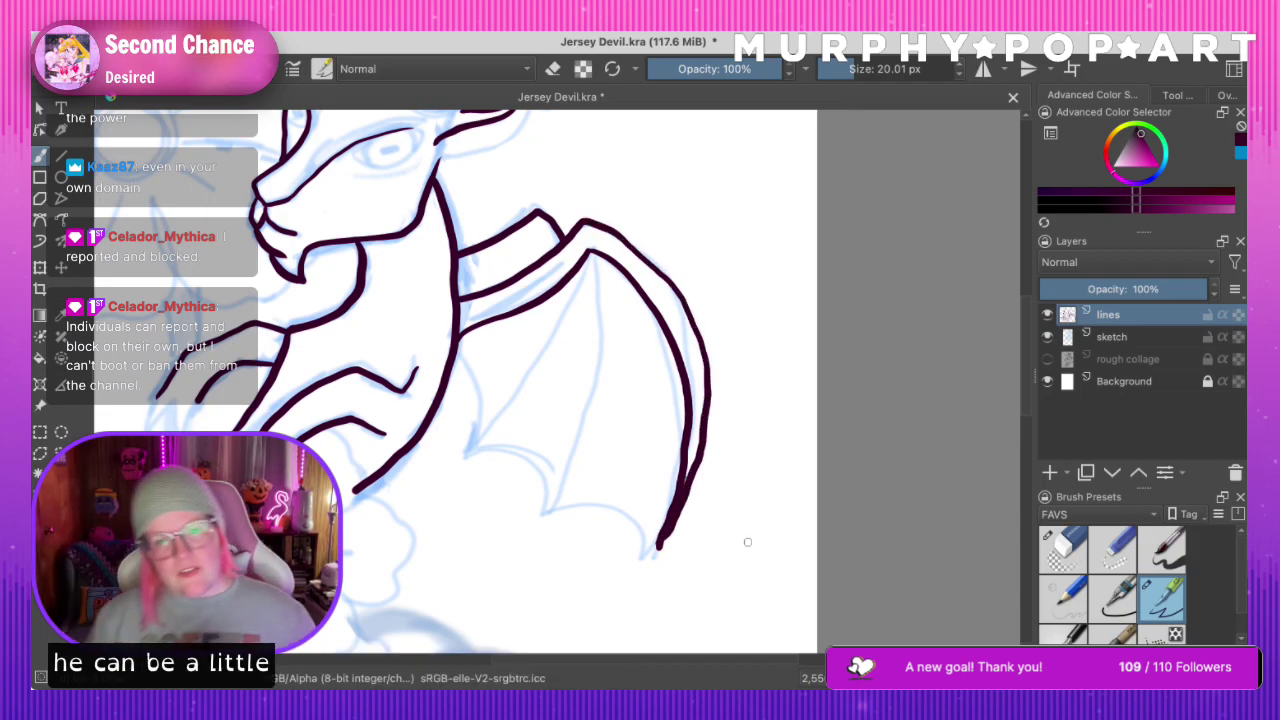
Examine the inked wing in proportion to the whole composition
key(ctrl+minus)
key(ctrl+minus)
key(ctrl+minus)
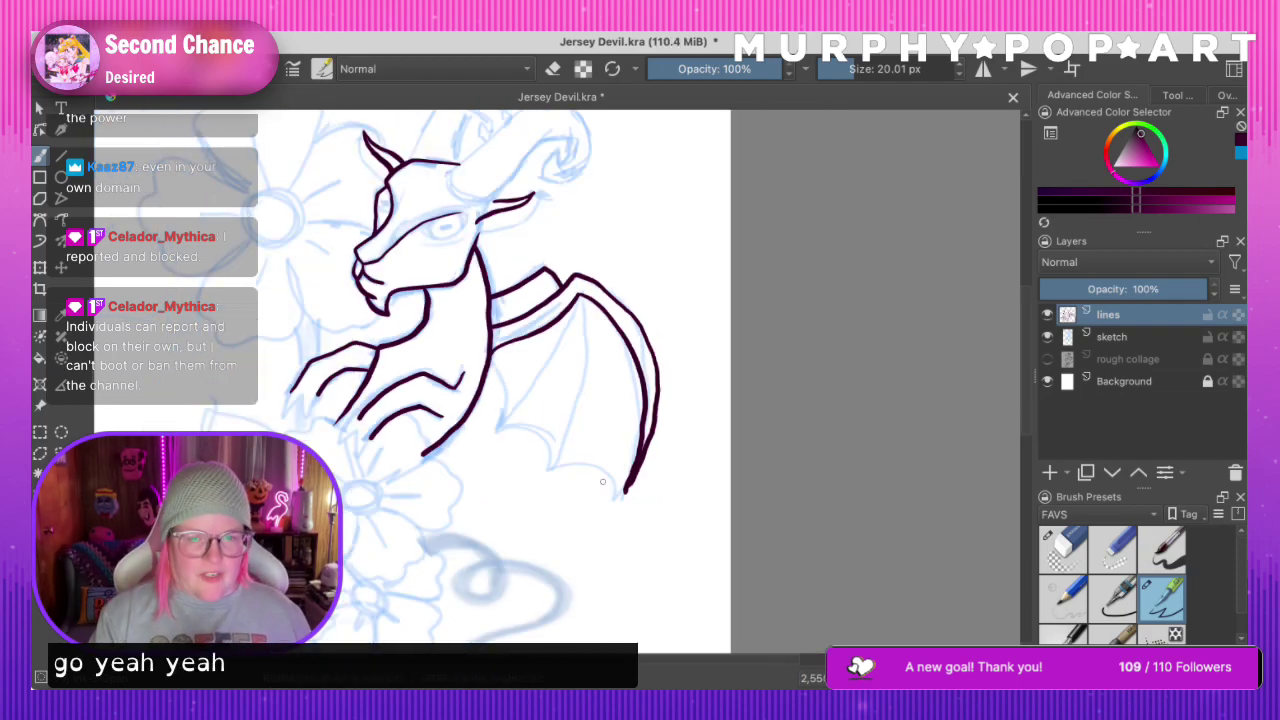
key(ctrl)
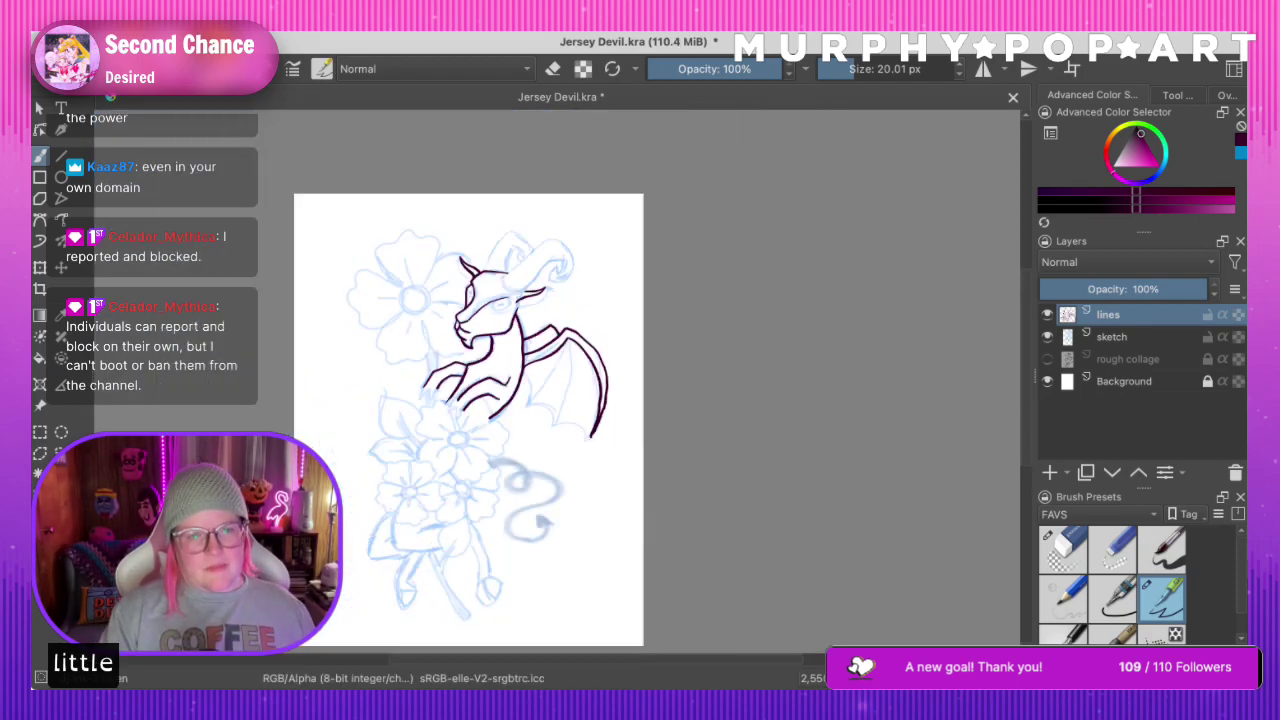
key(ctrl)
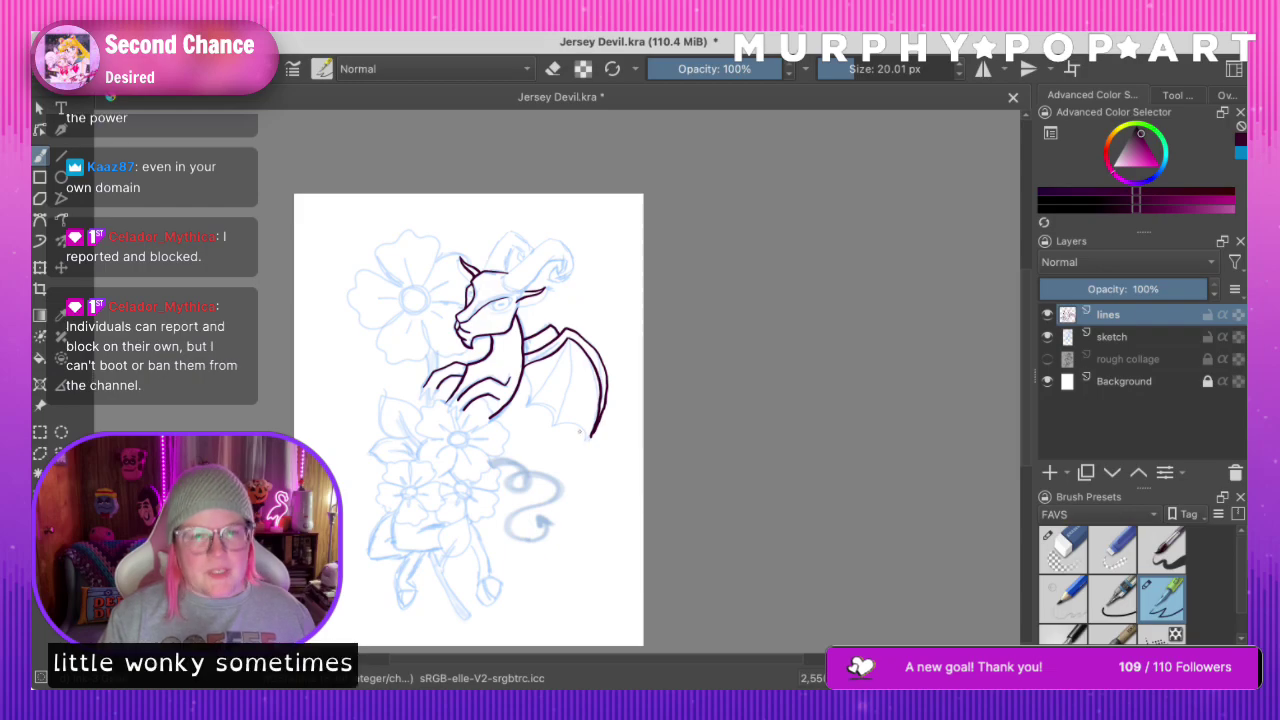
Ink the rounded outline of the hind haunch in dark purple, from below the flowers around to its lower edge, redoing unsatisfactory strokes
key(plus)
key(plus)
key(plus)
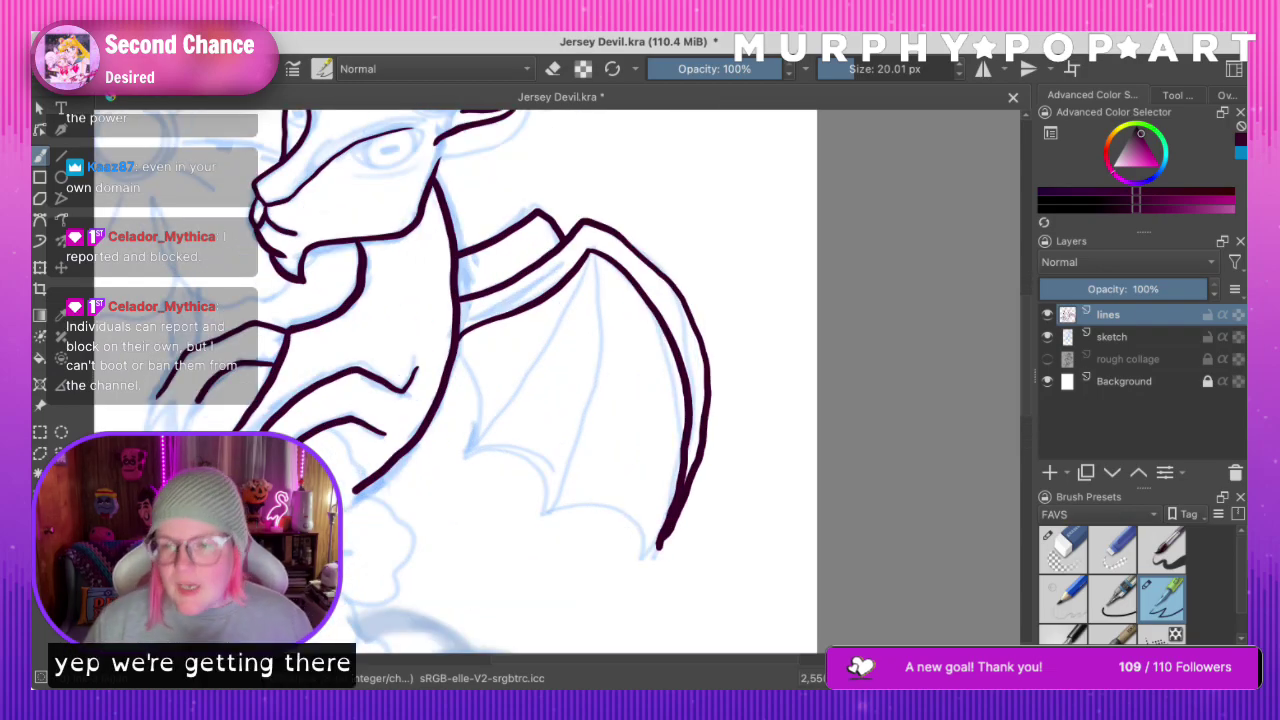
drag(1026, 411, 1025, 491)
drag(772, 661, 708, 661)
scroll(707, 659, right, 2)
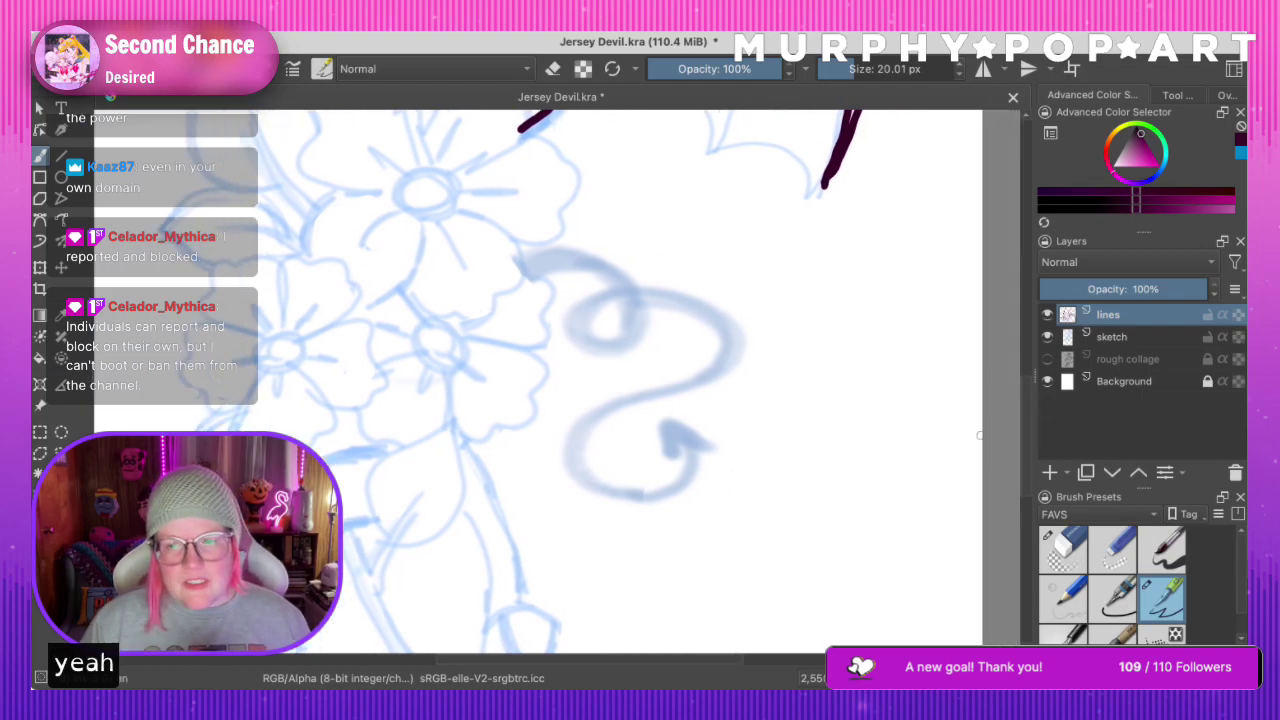
scroll(1027, 456, down, 3)
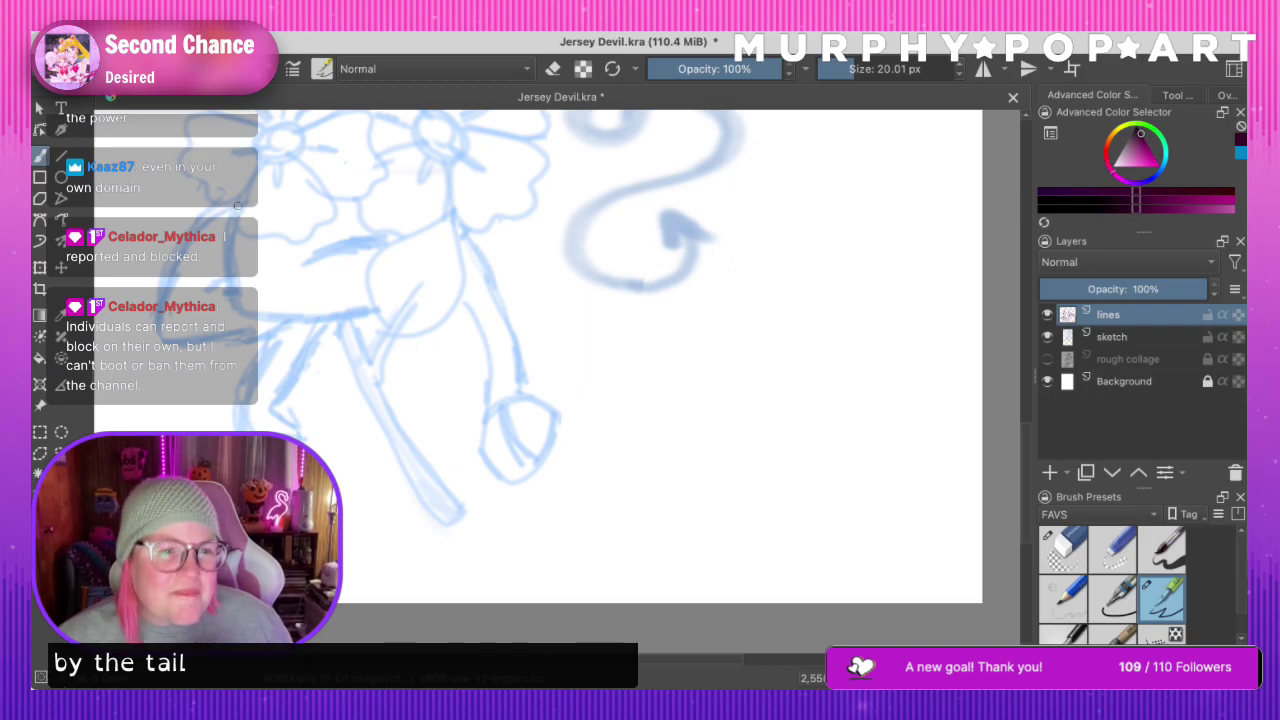
mouse_move(220, 212)
mouse_down()
mouse_move(187, 258)
mouse_move(168, 345)
mouse_up()
key(ctrl+z)
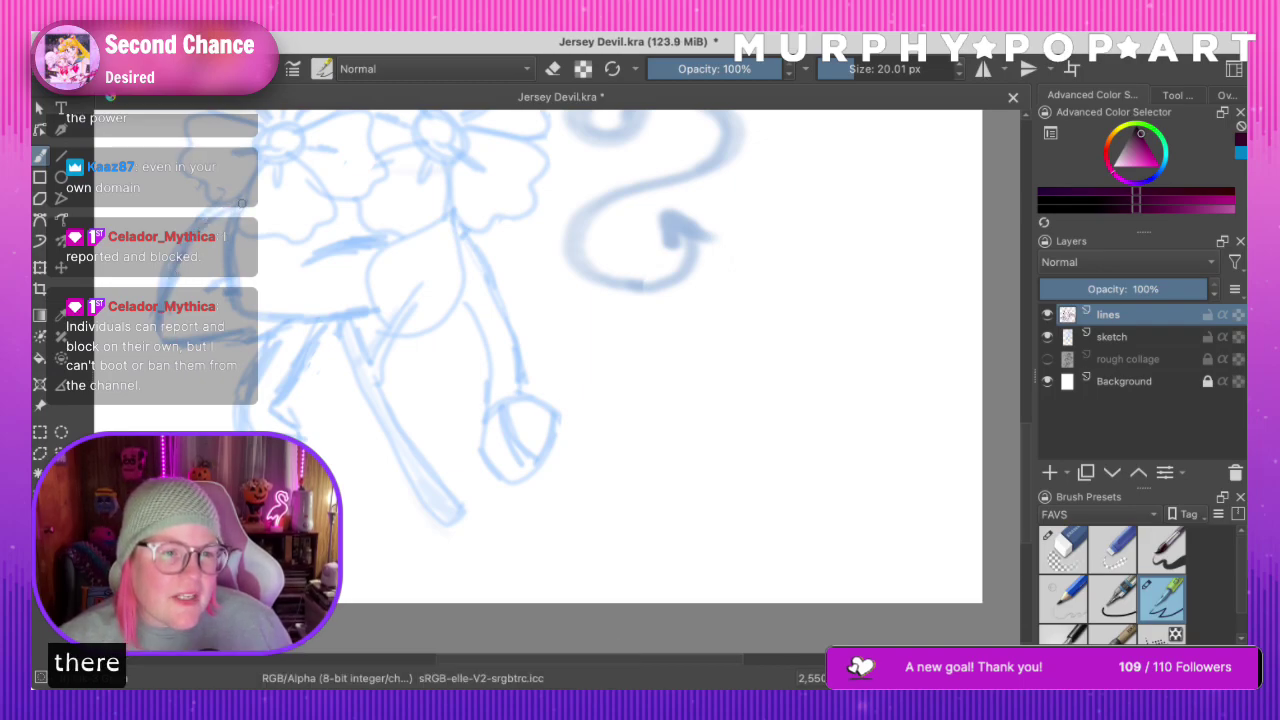
mouse_move(213, 214)
mouse_down()
mouse_move(174, 258)
mouse_move(172, 346)
mouse_up()
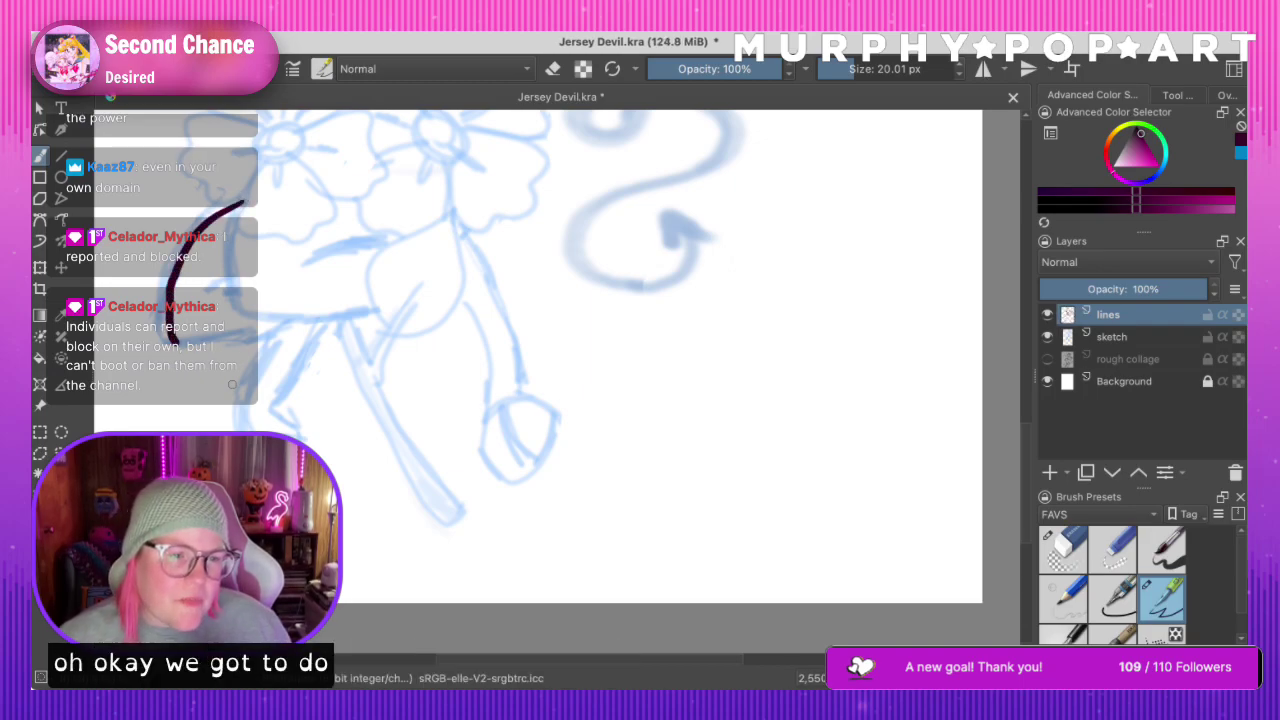
key(ctrl+z)
mouse_move(250, 200)
mouse_down()
mouse_move(188, 232)
mouse_move(160, 318)
mouse_move(190, 346)
mouse_move(300, 318)
mouse_move(250, 398)
mouse_up()
key(ctrl+z)
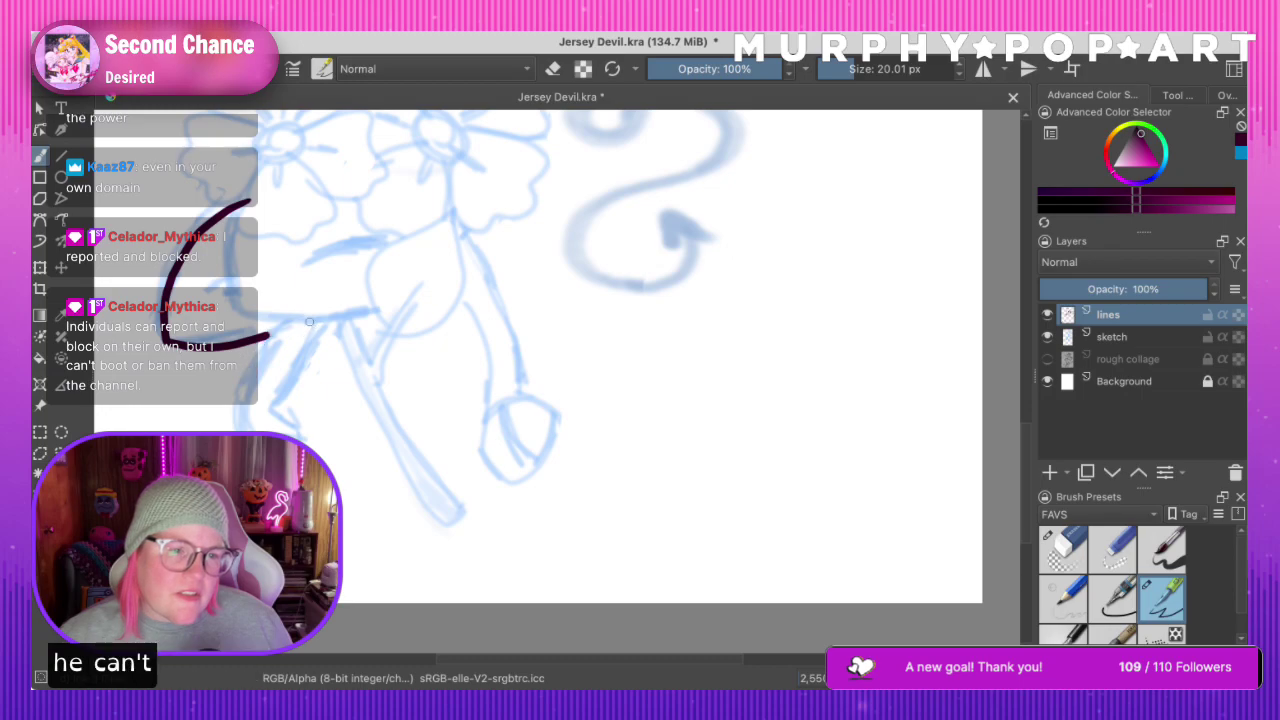
Ink both edges of the bent hind leg below the haunch and add a short crease line inside the haunch
mouse_move(310, 320)
mouse_down()
mouse_move(264, 340)
mouse_move(253, 362)
mouse_up()
key(ctrl+z)
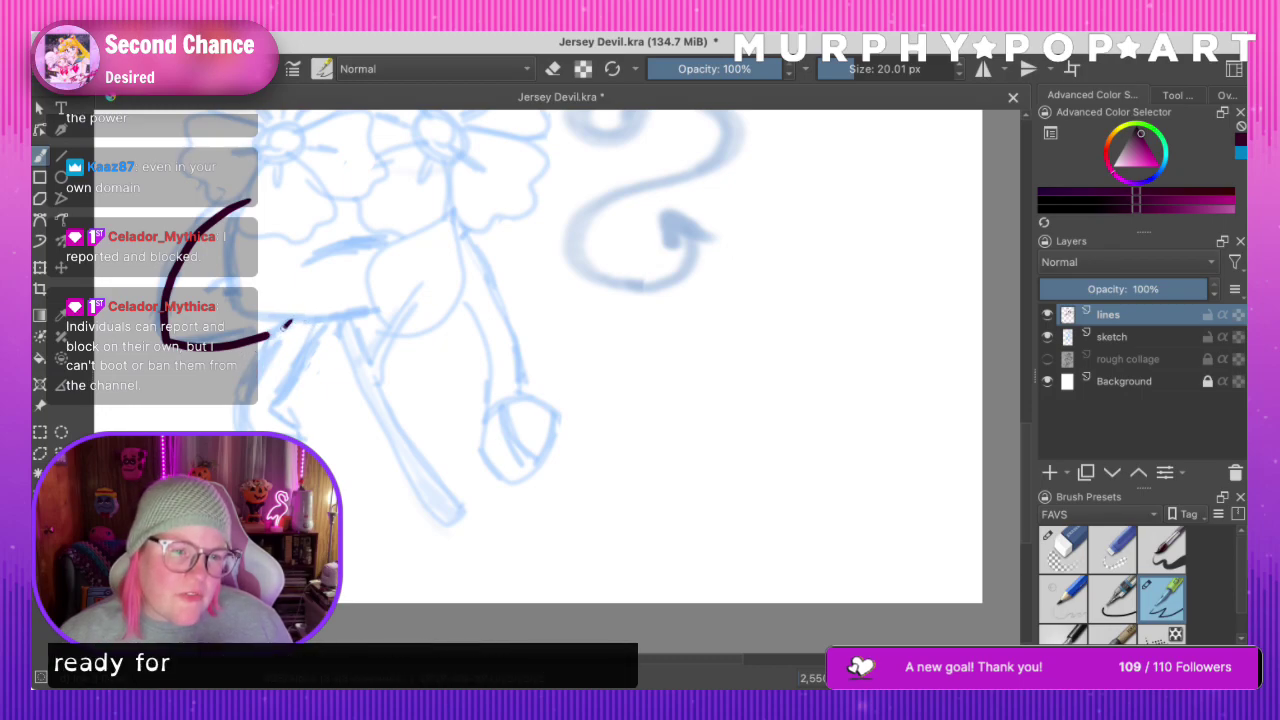
mouse_move(290, 322)
mouse_down()
mouse_move(253, 382)
mouse_move(249, 428)
mouse_up()
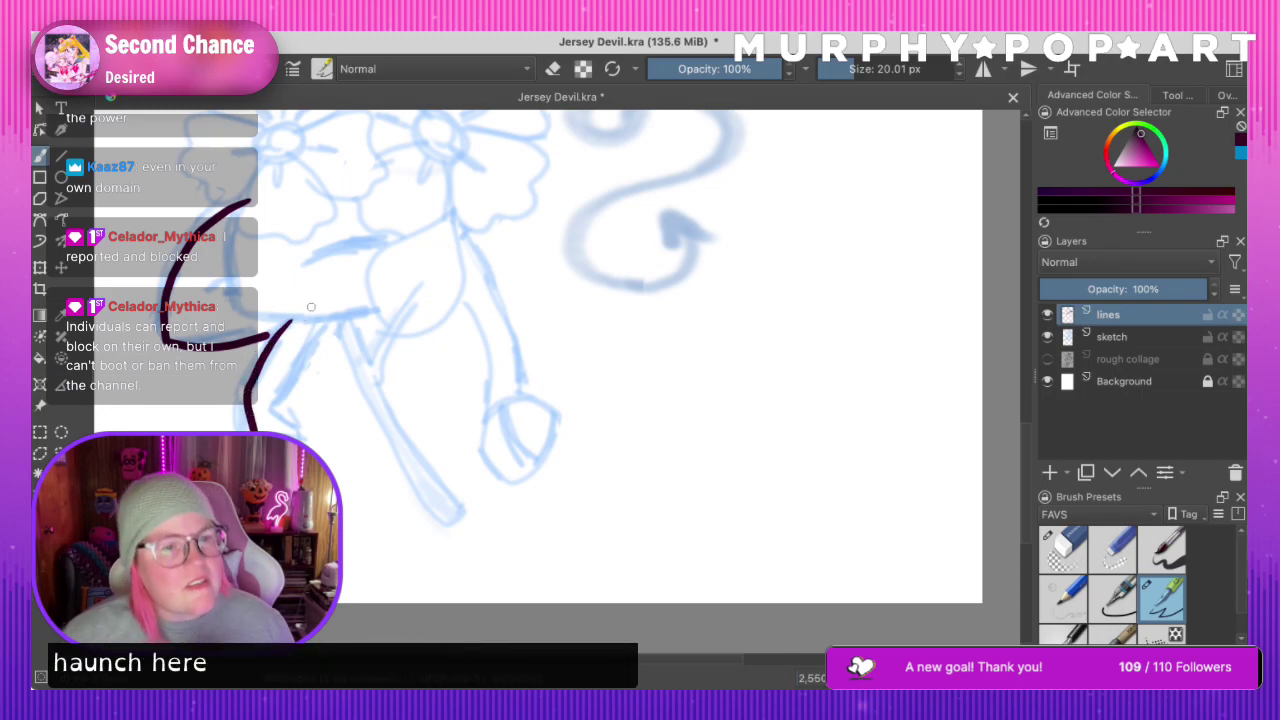
drag(200, 302, 236, 288)
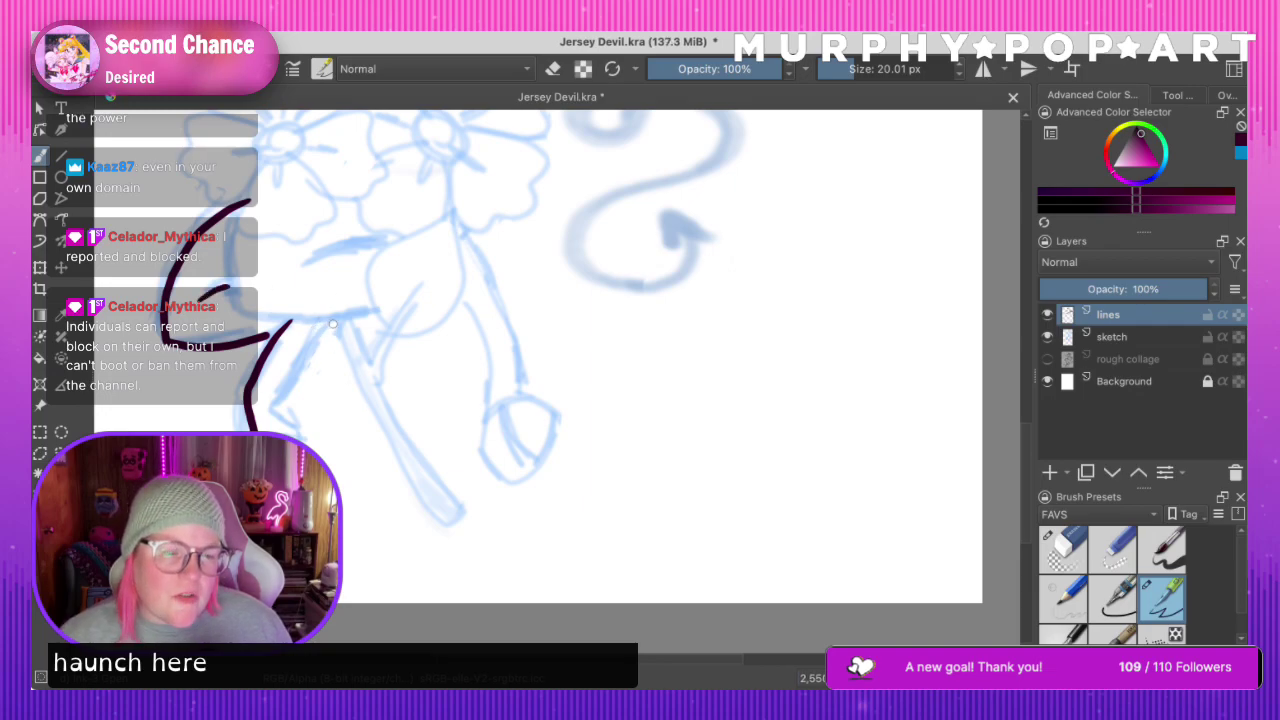
mouse_move(333, 324)
mouse_down()
mouse_move(277, 398)
mouse_move(272, 414)
mouse_move(295, 422)
mouse_up()
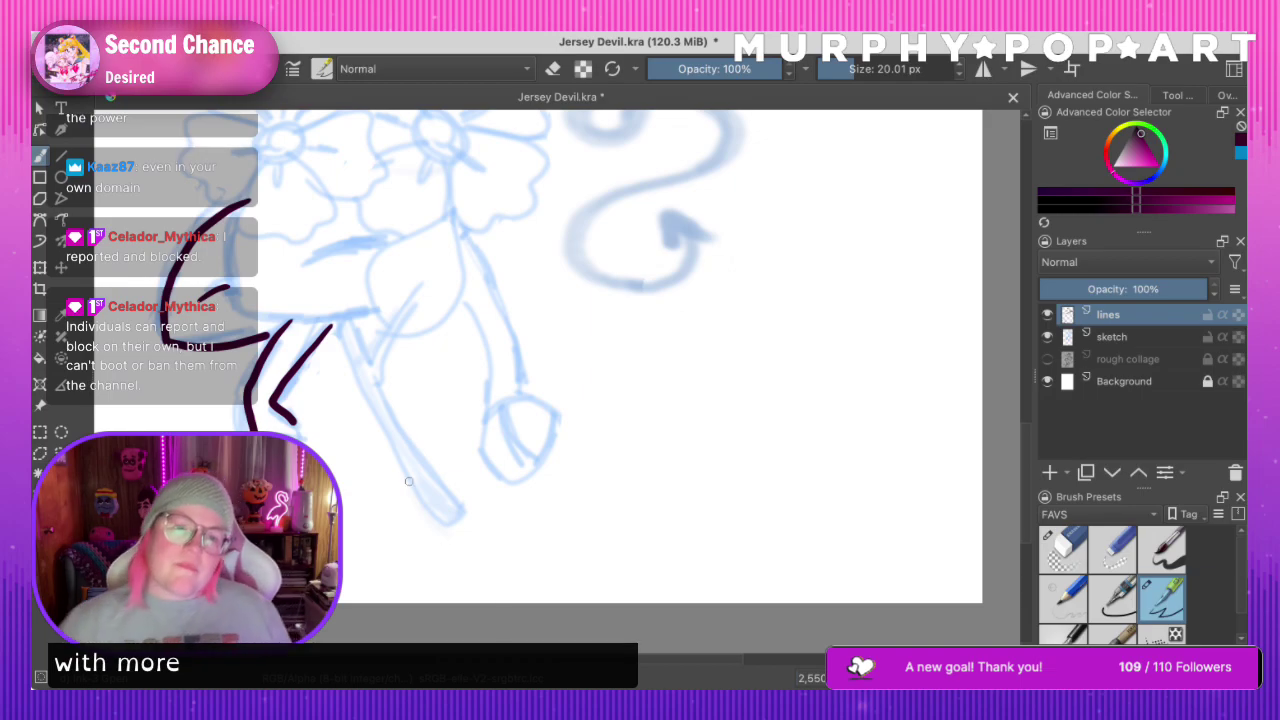
Ink the inner and outer edges of the other hind leg down to the hoof, redoing the inner stroke
drag(485, 332, 494, 395)
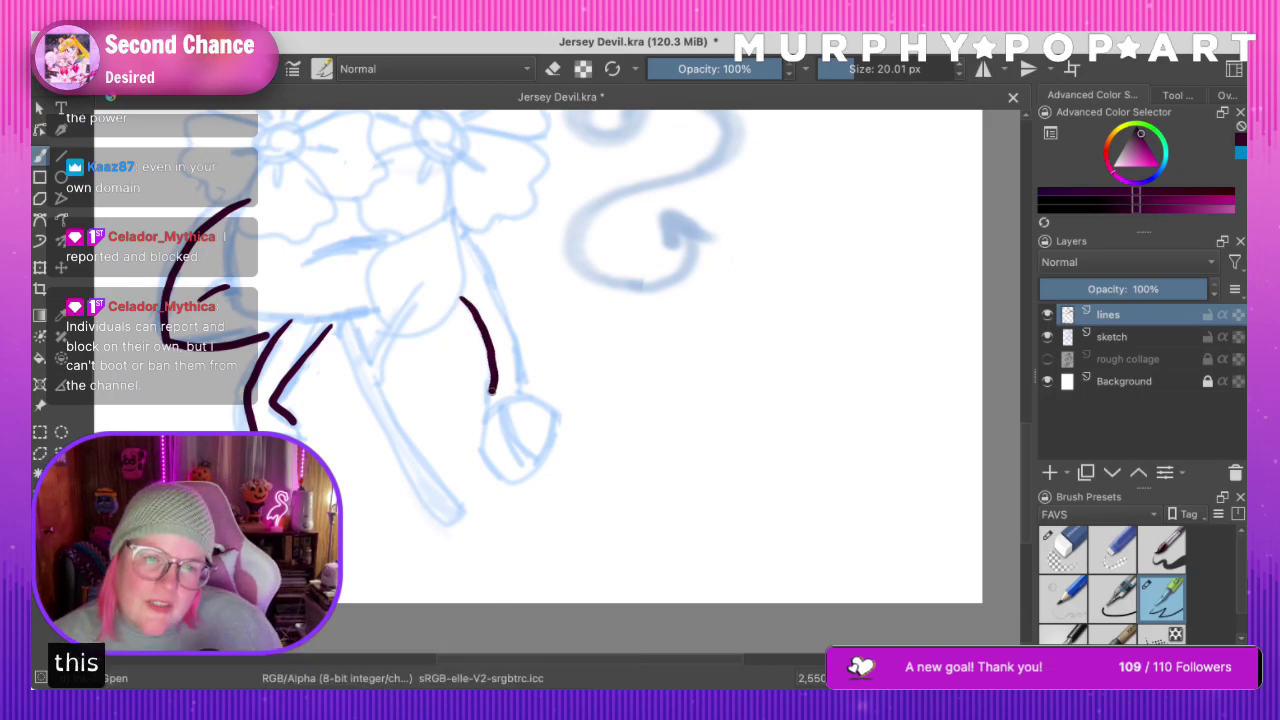
key(ctrl+z)
mouse_move(460, 297)
mouse_down()
mouse_move(491, 356)
mouse_move(494, 404)
mouse_up()
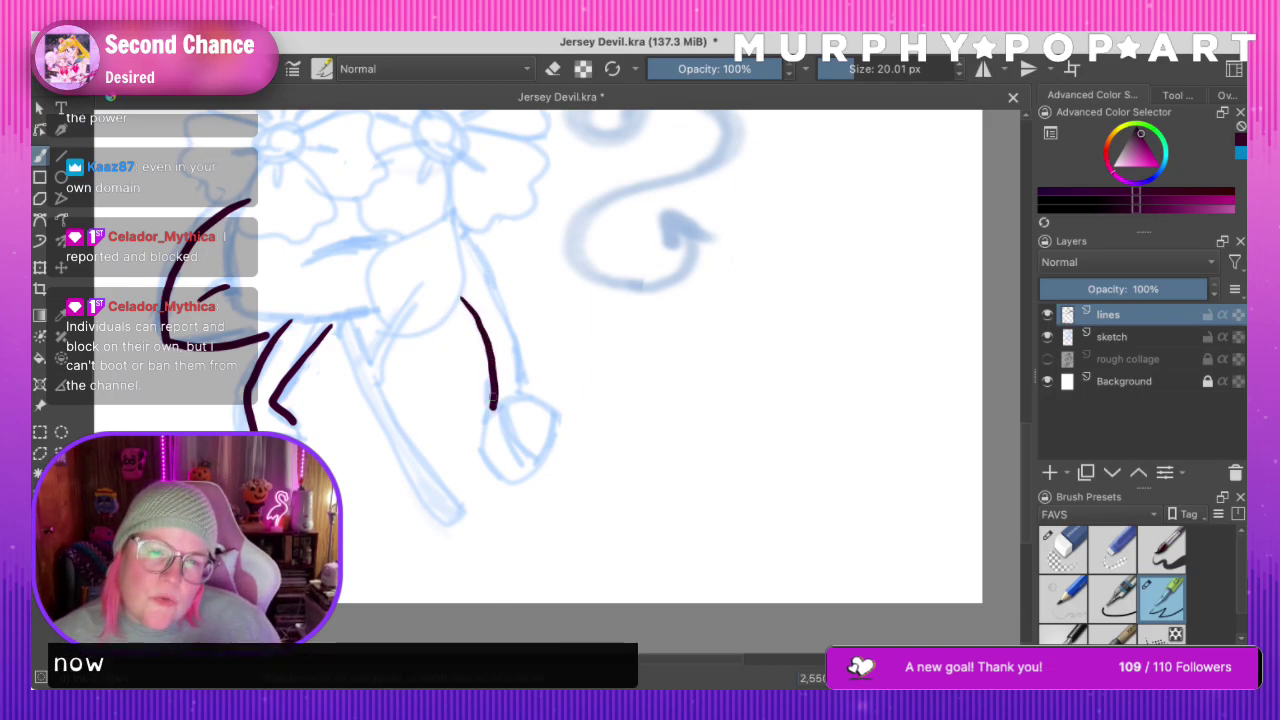
mouse_move(463, 232)
mouse_down()
mouse_move(519, 345)
mouse_move(521, 393)
mouse_up()
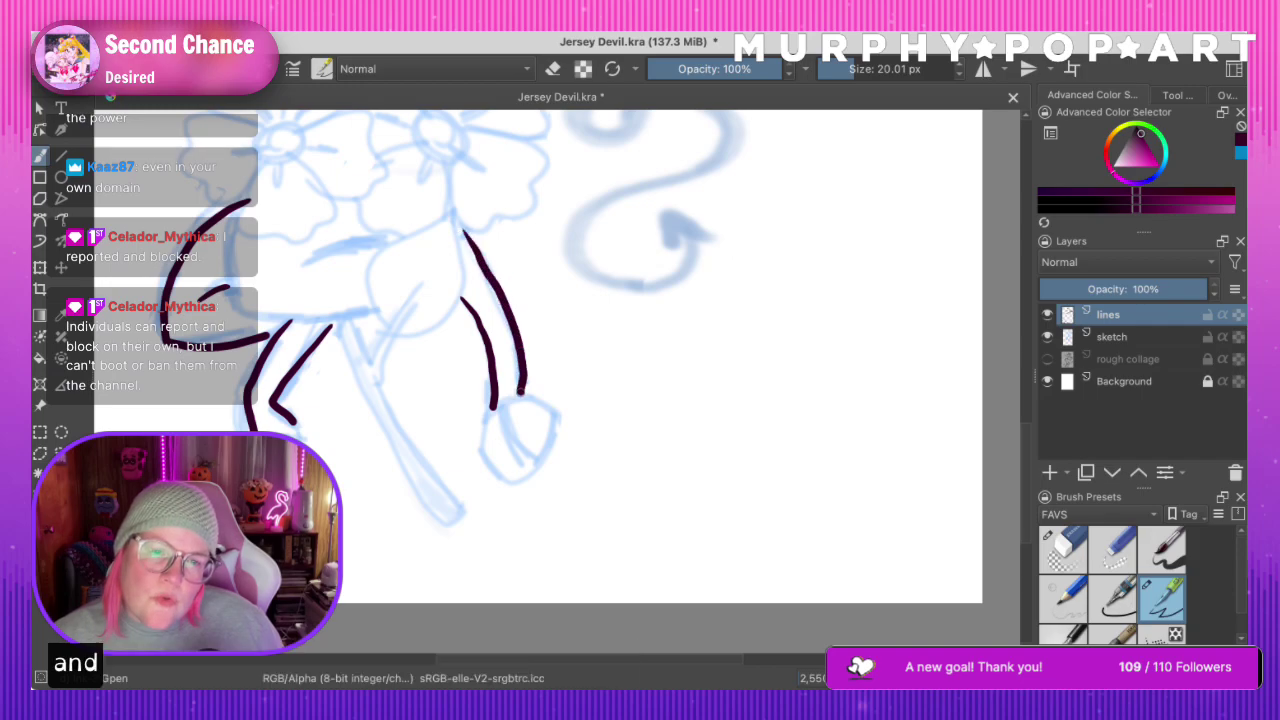
Examine the inked hind legs in proportion to the whole composition
key(ctrl+minus)
key(ctrl+minus)
key(ctrl+minus)
key(ctrl+minus)
key(ctrl+minus)
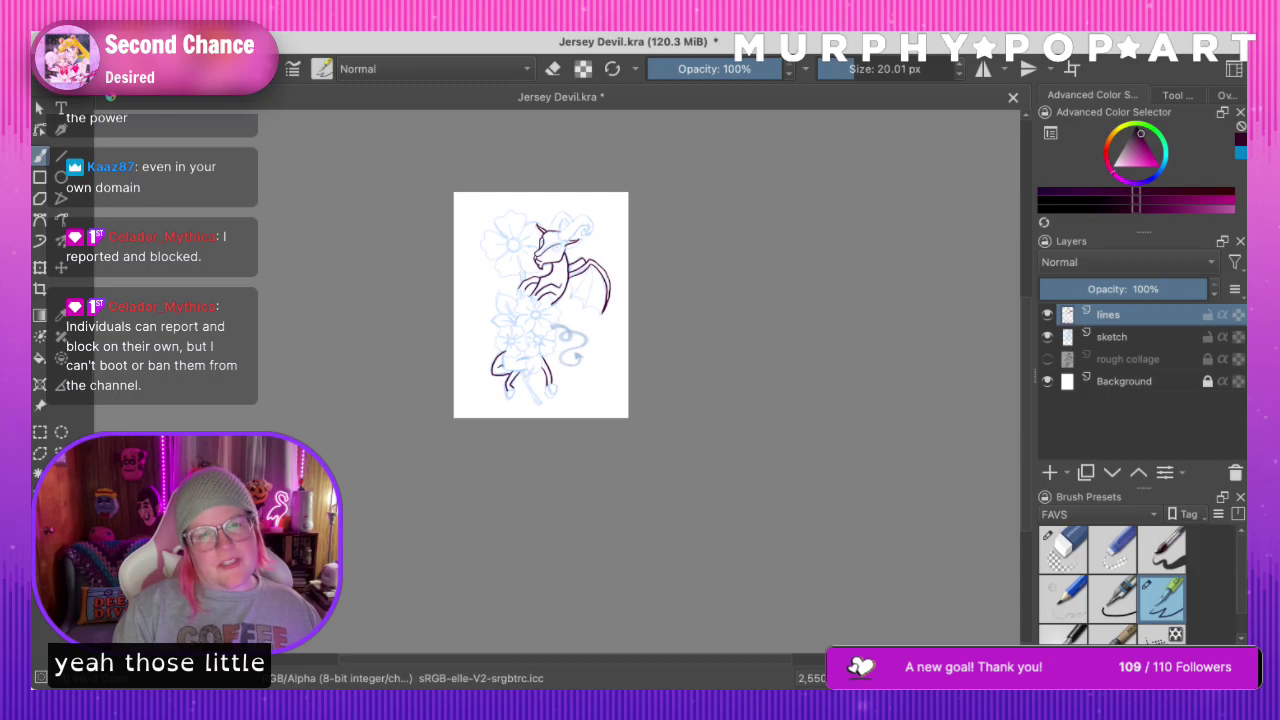
key(ctrl+plus)
key(ctrl+plus)
key(ctrl+plus)
key(ctrl+plus)
key(ctrl+plus)
key(ctrl+plus)
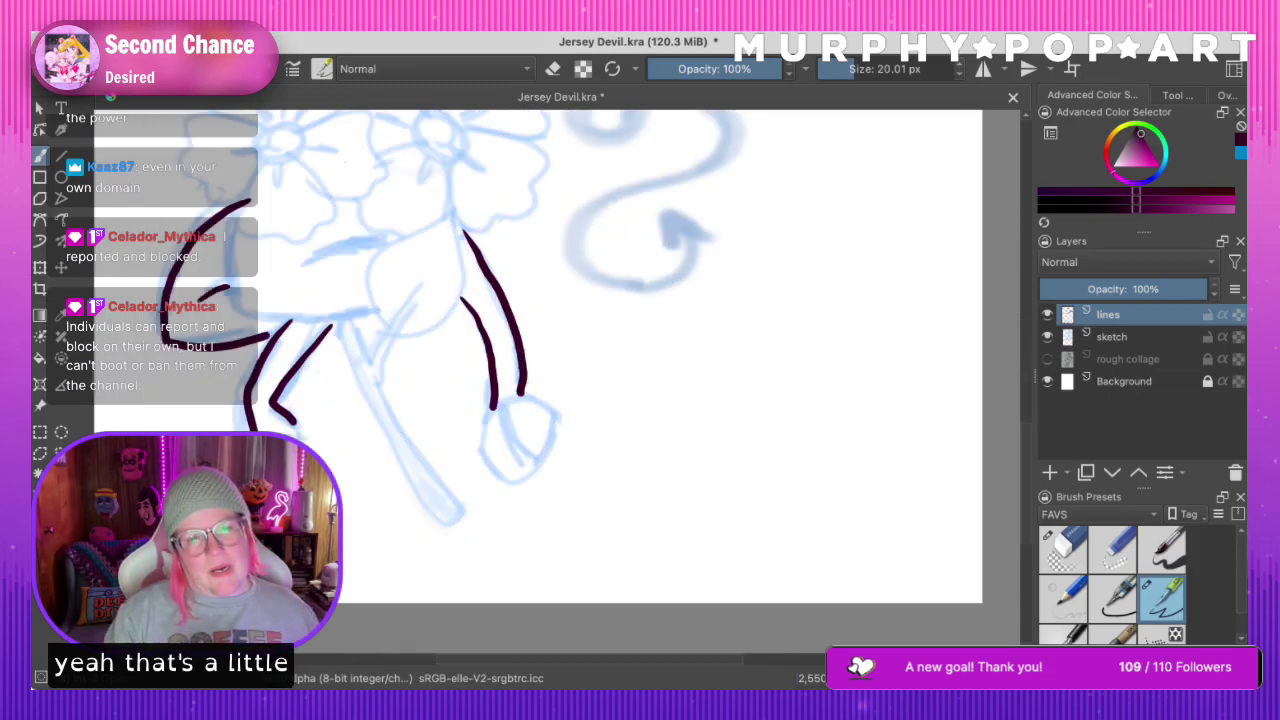
Ink both edges of the tail's base and its first curled loop, redoing the inner line of the loop
scroll(631, 451, up, 6)
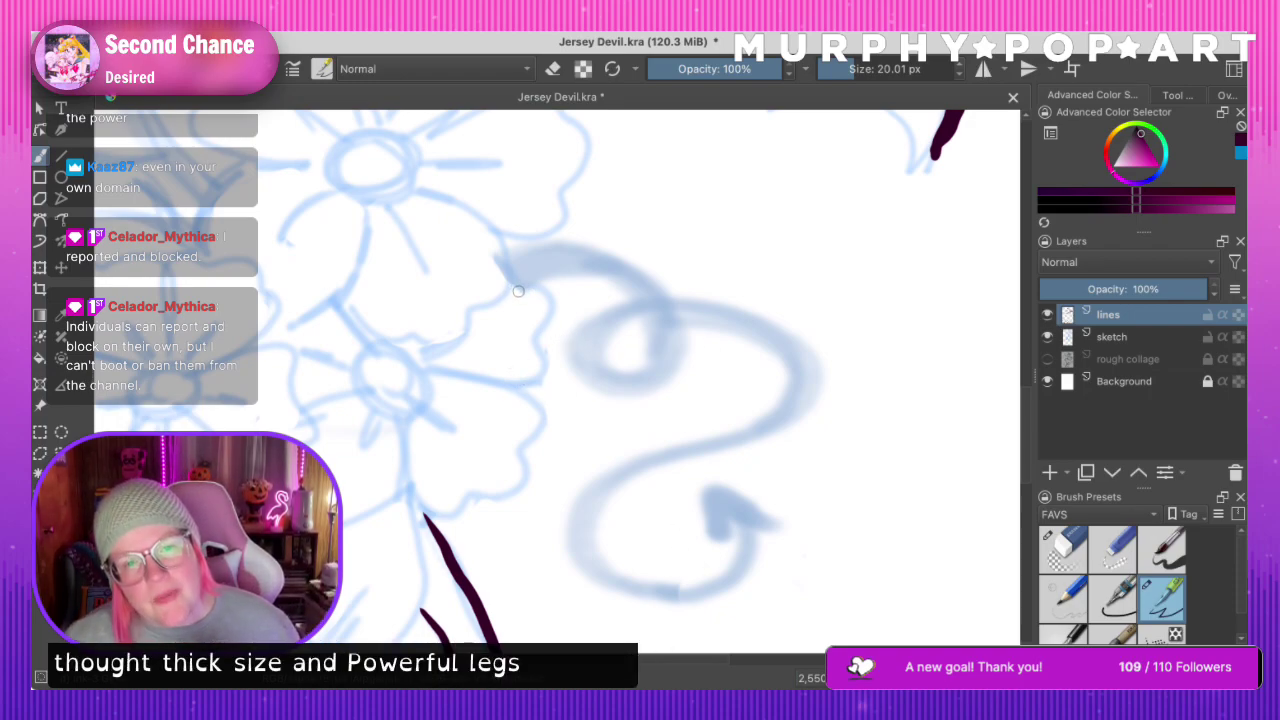
drag(518, 291, 574, 272)
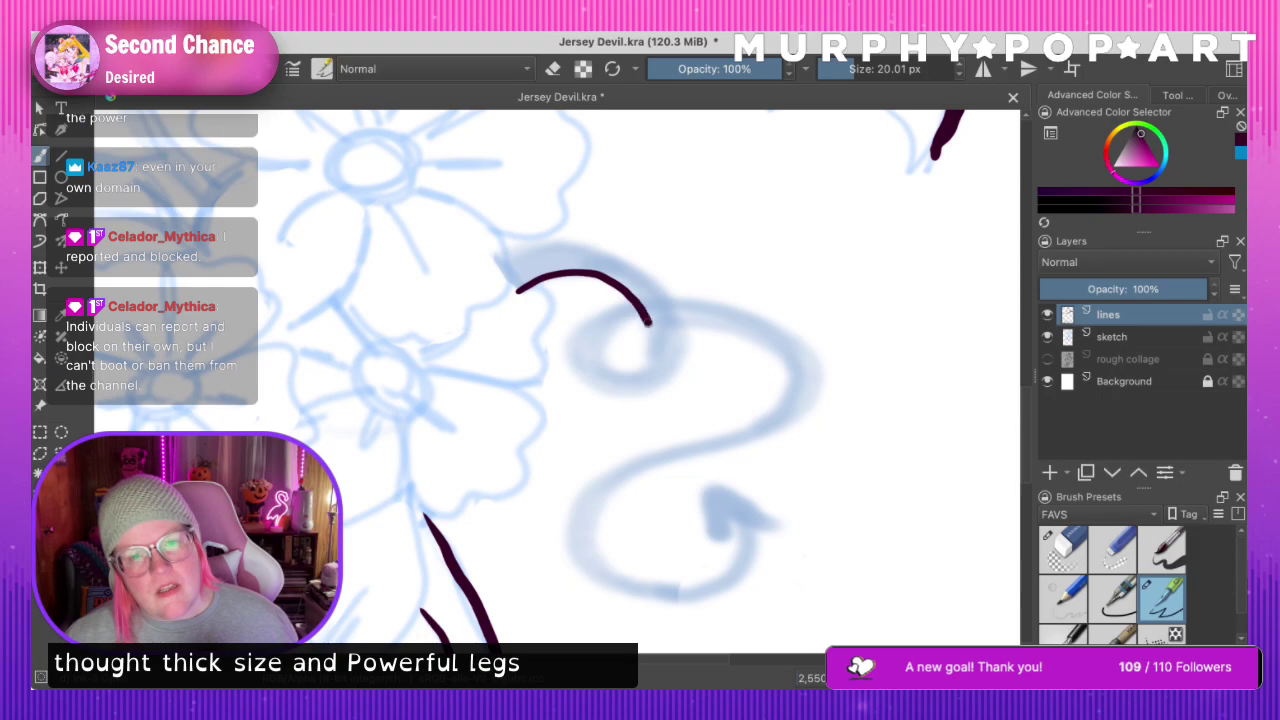
mouse_move(508, 252)
mouse_down()
mouse_move(588, 247)
mouse_move(648, 278)
mouse_move(671, 302)
mouse_move(668, 375)
mouse_move(610, 388)
mouse_move(576, 340)
mouse_move(621, 311)
mouse_move(632, 364)
mouse_move(618, 365)
mouse_up()
key(ctrl+z)
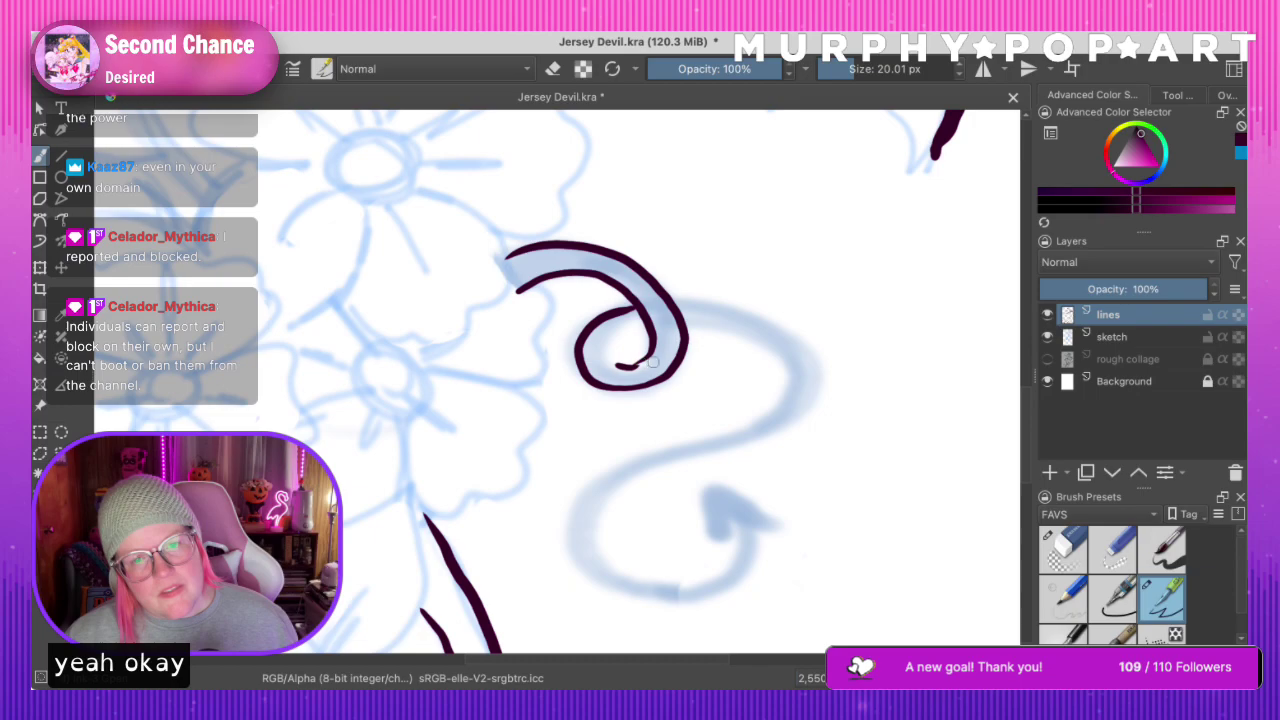
key(super+z)
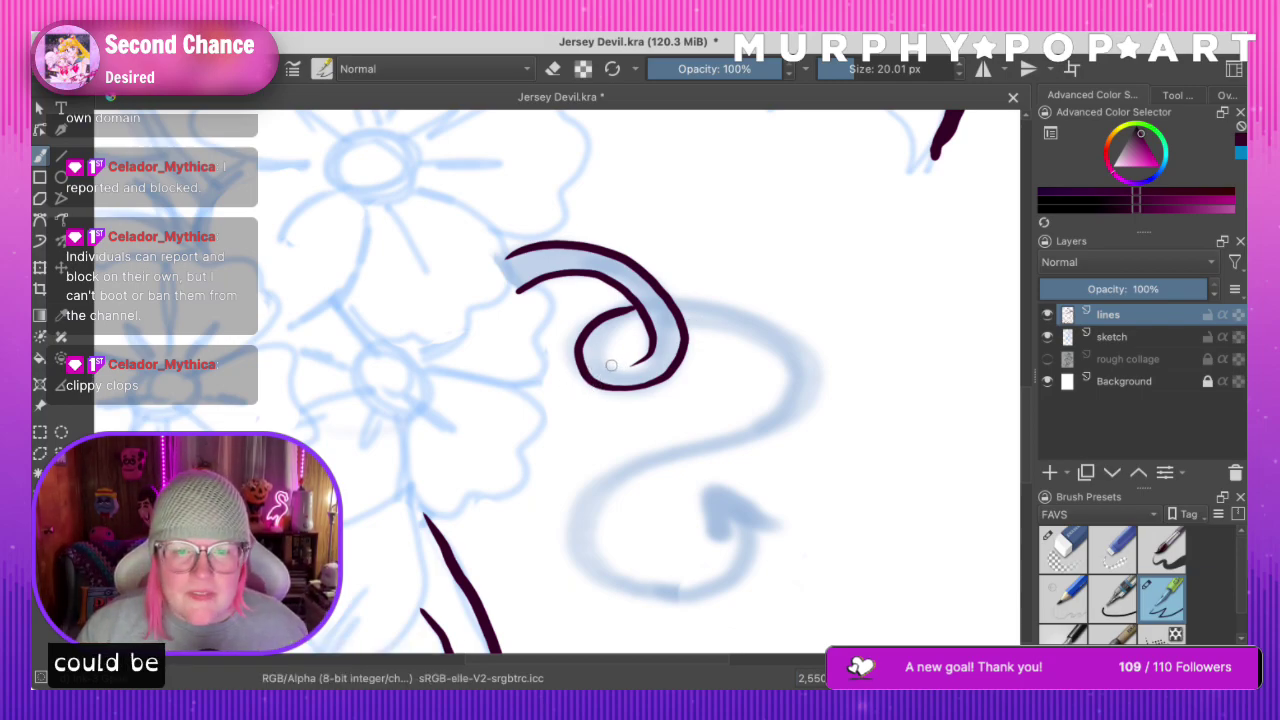
mouse_move(617, 367)
mouse_down()
mouse_move(669, 337)
mouse_move(611, 340)
mouse_up()
key(super+z)
key(super+z)
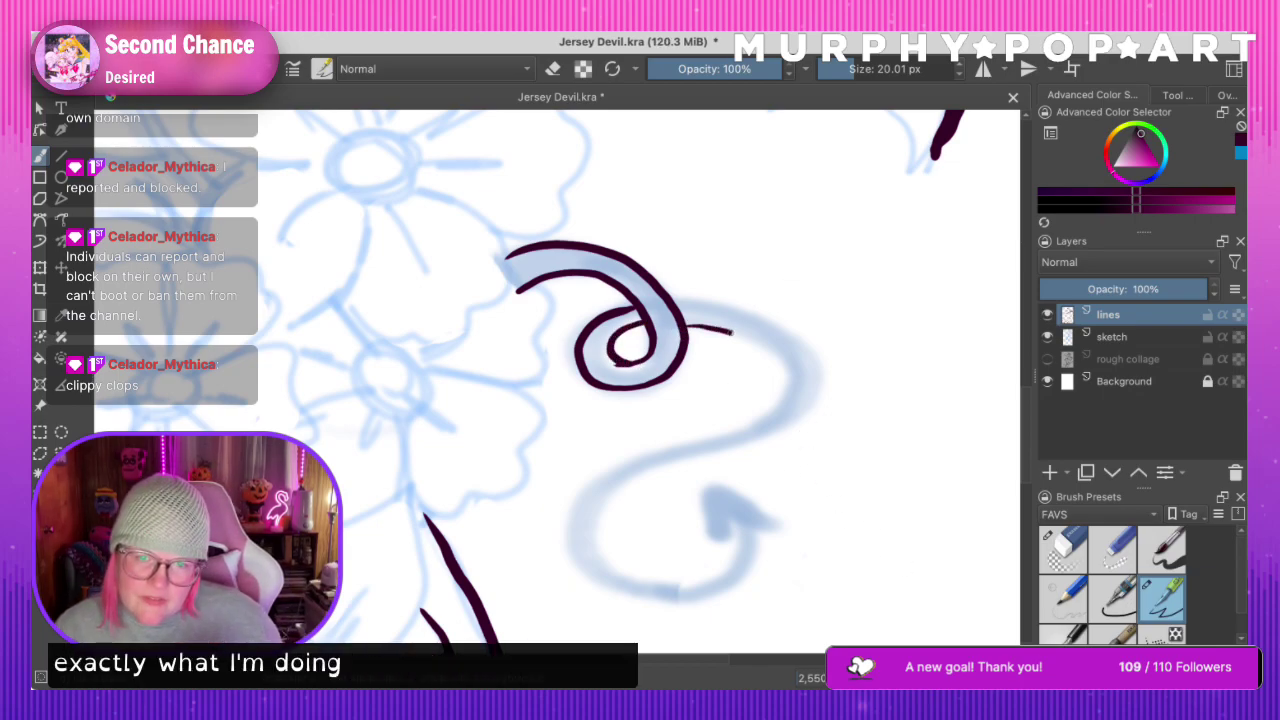
Ink the inner and outer edges of the tail's middle S-curve from the loop down to the lower bend
mouse_move(728, 328)
mouse_down()
mouse_move(774, 350)
mouse_move(788, 388)
mouse_move(754, 420)
mouse_move(630, 459)
mouse_move(606, 480)
mouse_up()
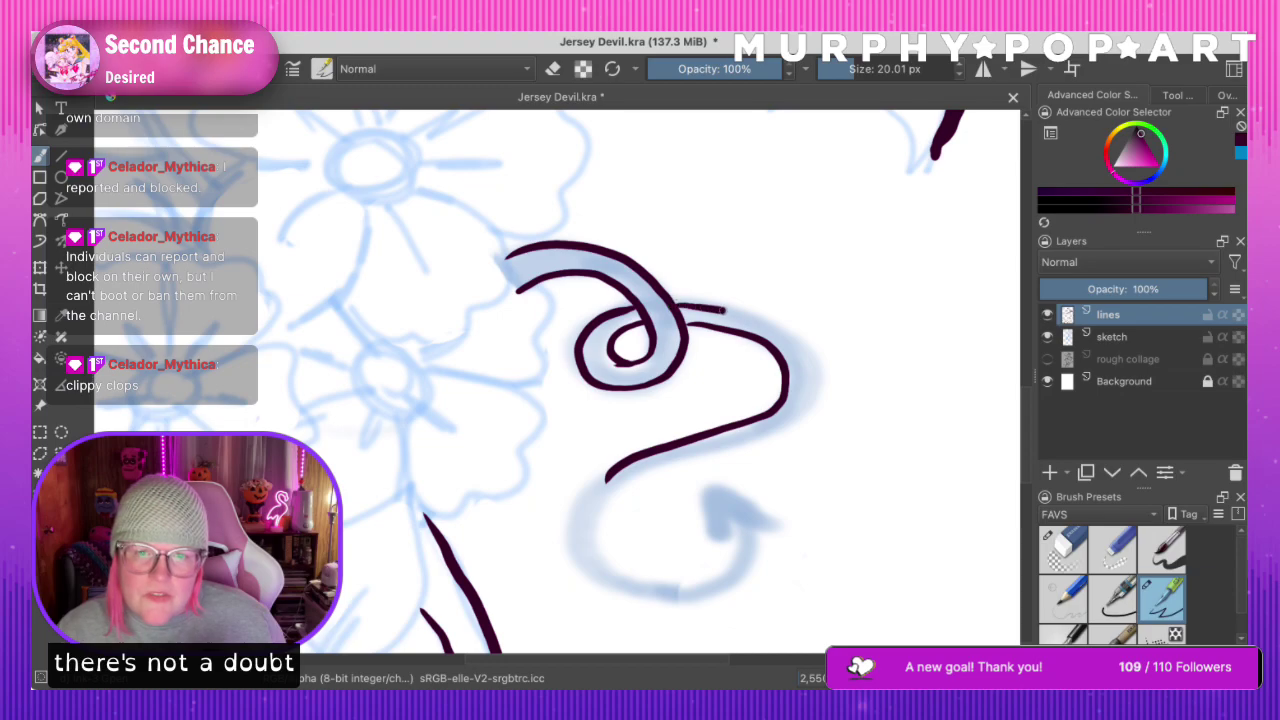
key(ctrl+z)
mouse_move(668, 300)
mouse_down()
mouse_move(779, 328)
mouse_move(805, 357)
mouse_move(810, 398)
mouse_move(775, 432)
mouse_move(626, 486)
mouse_up()
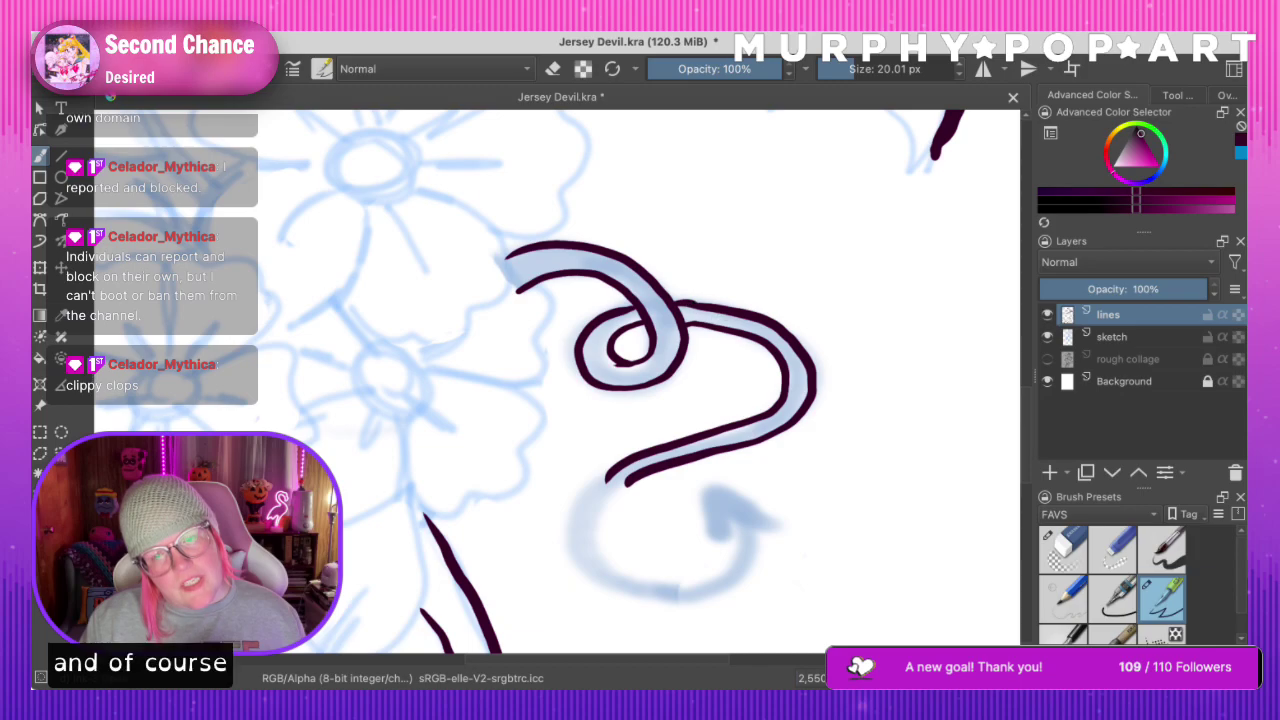
drag(677, 305, 710, 302)
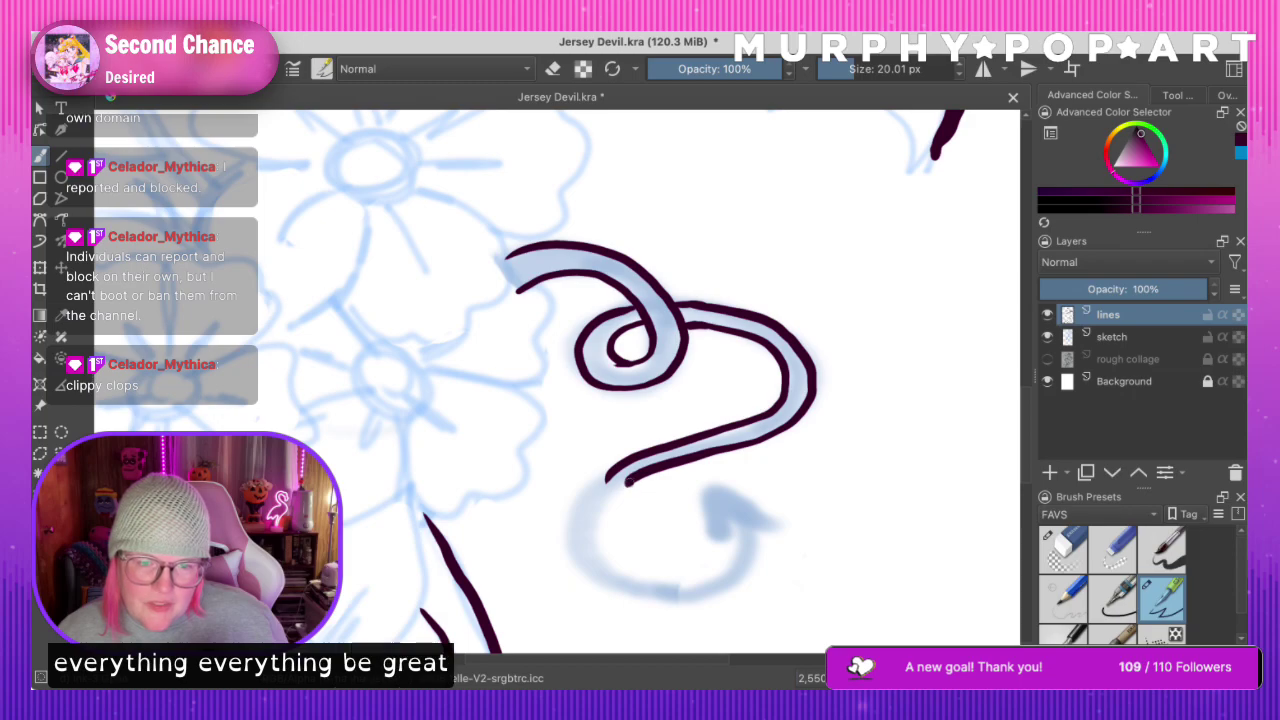
Ink the inner and outer edges of the tail's lower bend, redoing the outer stroke
mouse_move(628, 479)
mouse_down()
mouse_move(601, 516)
mouse_move(598, 537)
mouse_move(623, 488)
mouse_move(602, 529)
mouse_move(606, 555)
mouse_move(643, 578)
mouse_move(737, 552)
mouse_up()
key(super+z)
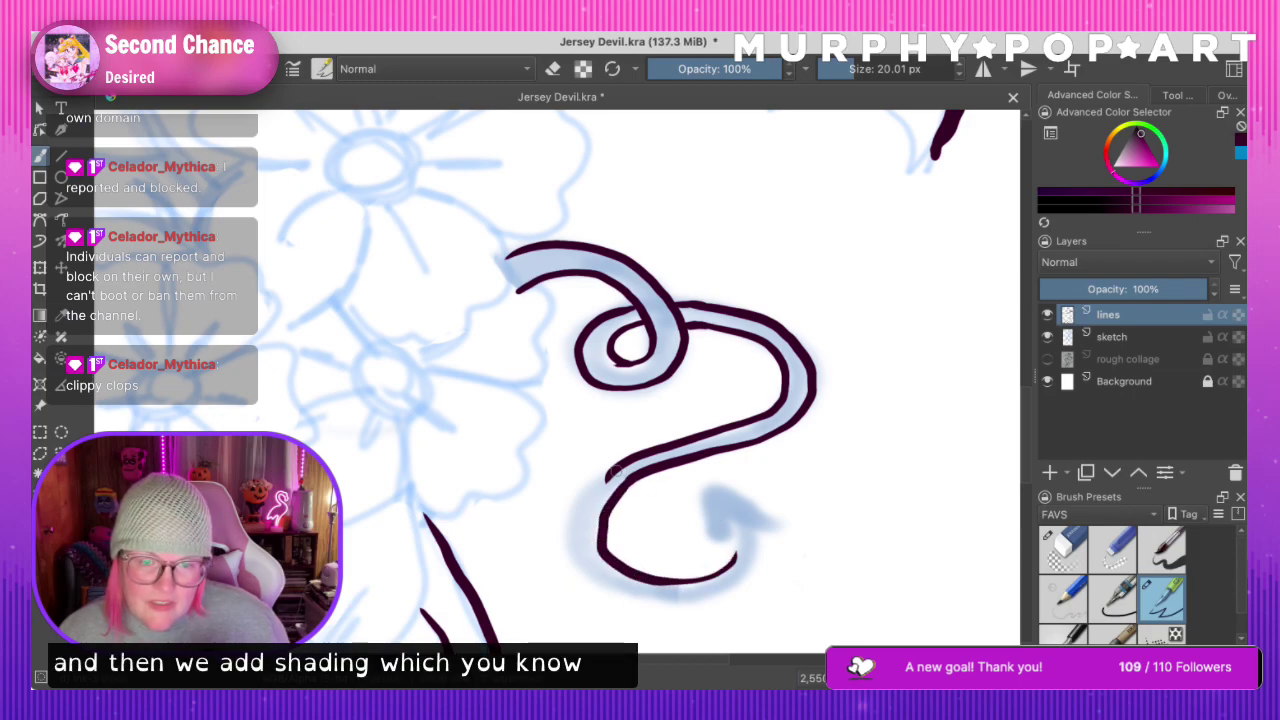
mouse_move(609, 475)
mouse_down()
mouse_move(583, 536)
mouse_move(610, 580)
mouse_move(705, 600)
mouse_move(748, 560)
mouse_up()
key(super+z)
key(ctrl+z)
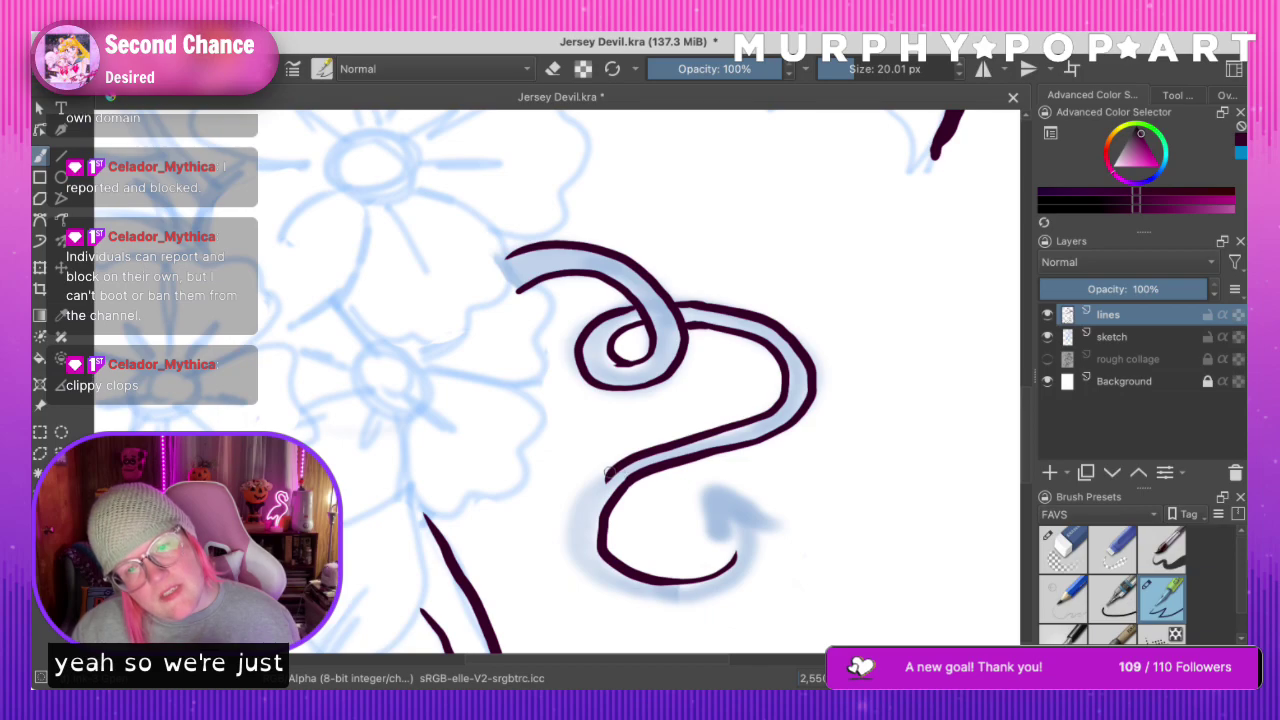
mouse_move(606, 468)
mouse_down()
mouse_move(582, 530)
mouse_move(586, 566)
mouse_move(665, 597)
mouse_up()
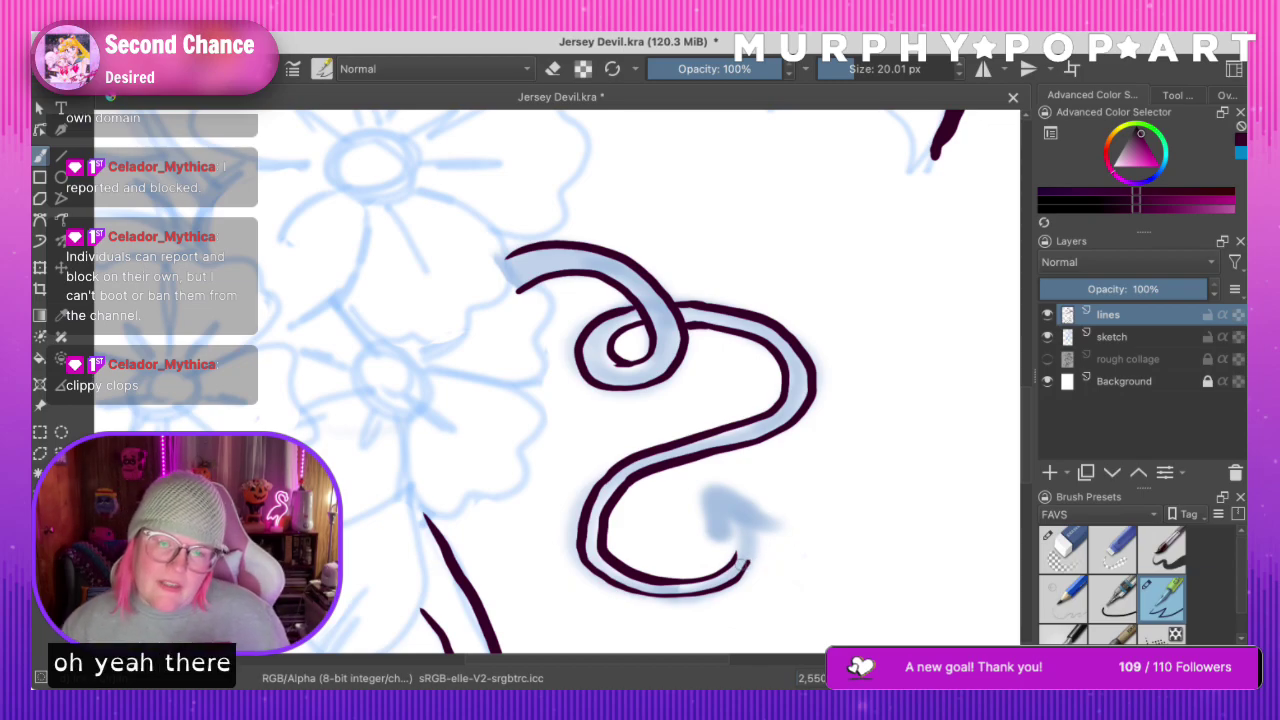
Ink the tail's upturned end with its arrow-shaped tip and touch up the inner line of the loop
drag(738, 576, 748, 562)
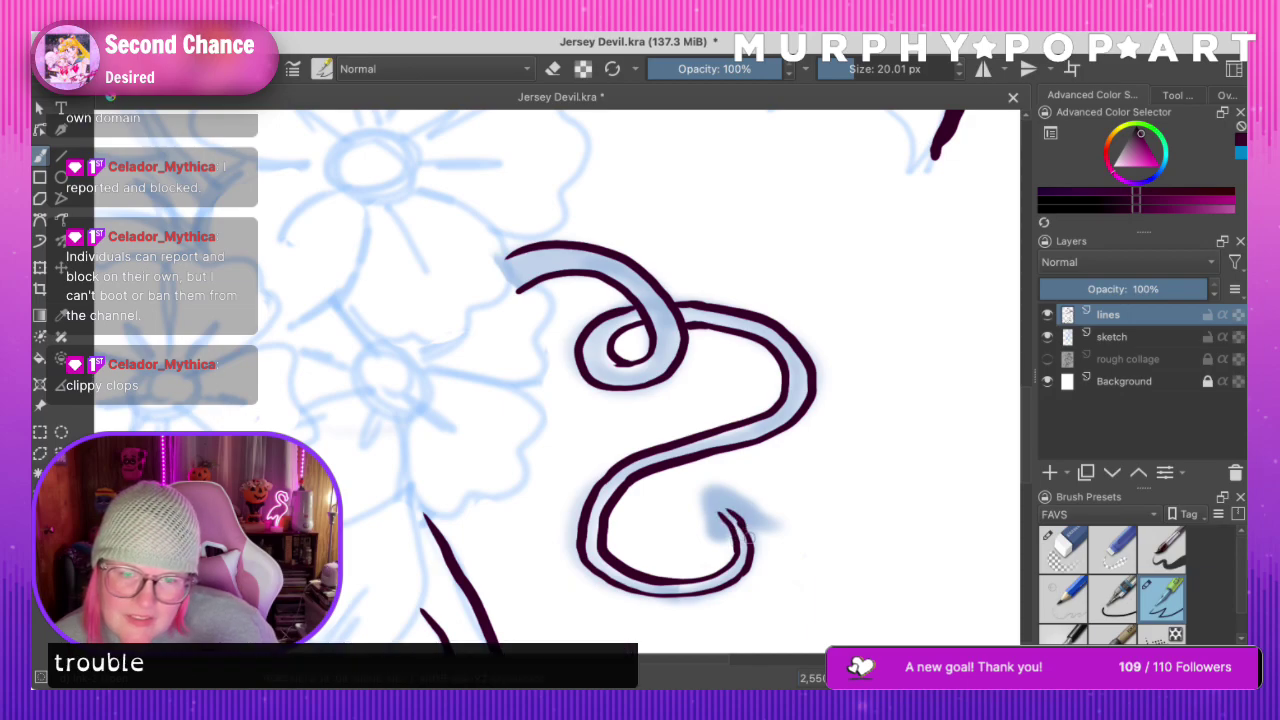
mouse_move(710, 484)
mouse_down()
mouse_move(712, 536)
mouse_move(738, 530)
mouse_up()
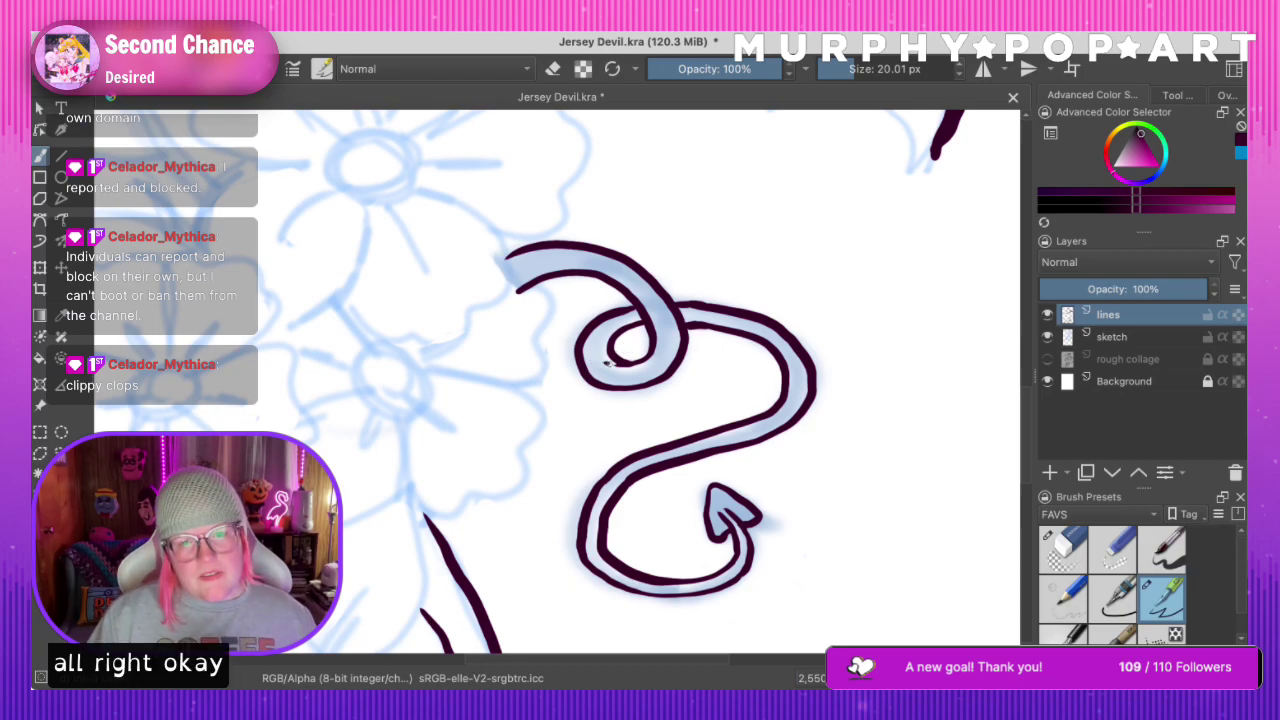
drag(606, 363, 628, 364)
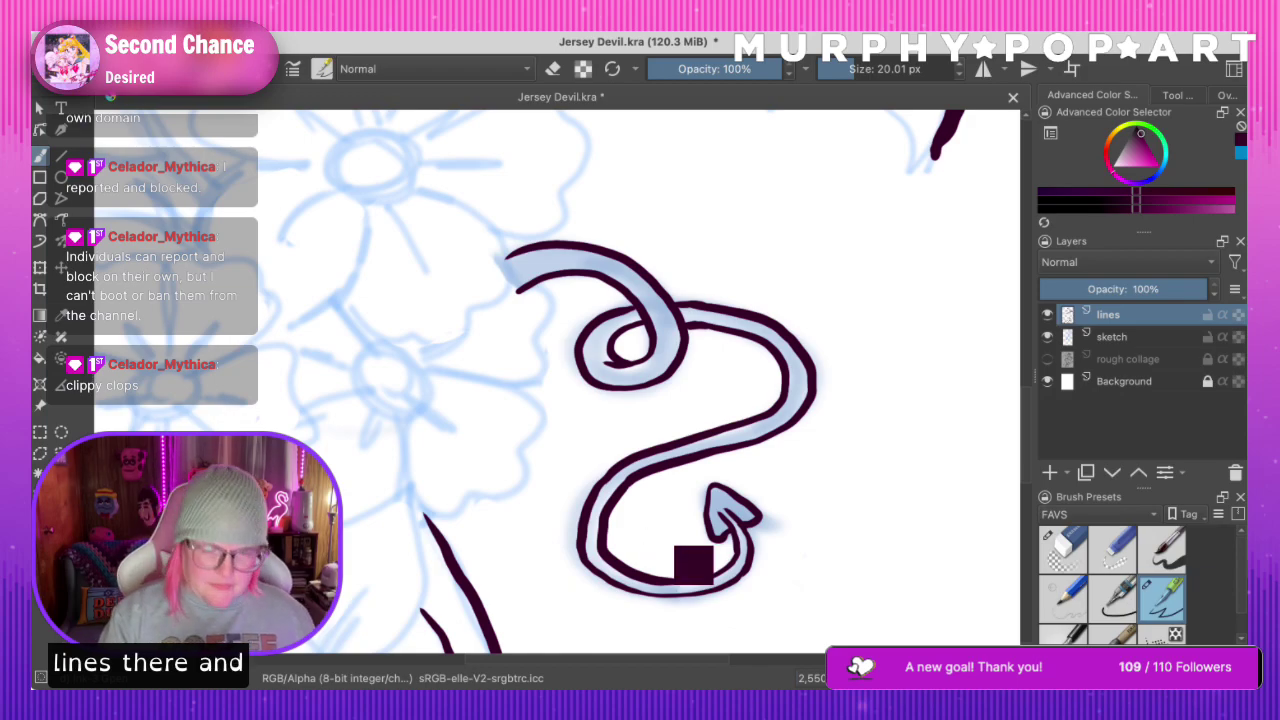
Hide the sketch layer to view the whole line art on its own, and save the file
key(ctrl+minus)
key(ctrl+minus)
key(ctrl+minus)
key(ctrl+minus)
click(1046, 338)
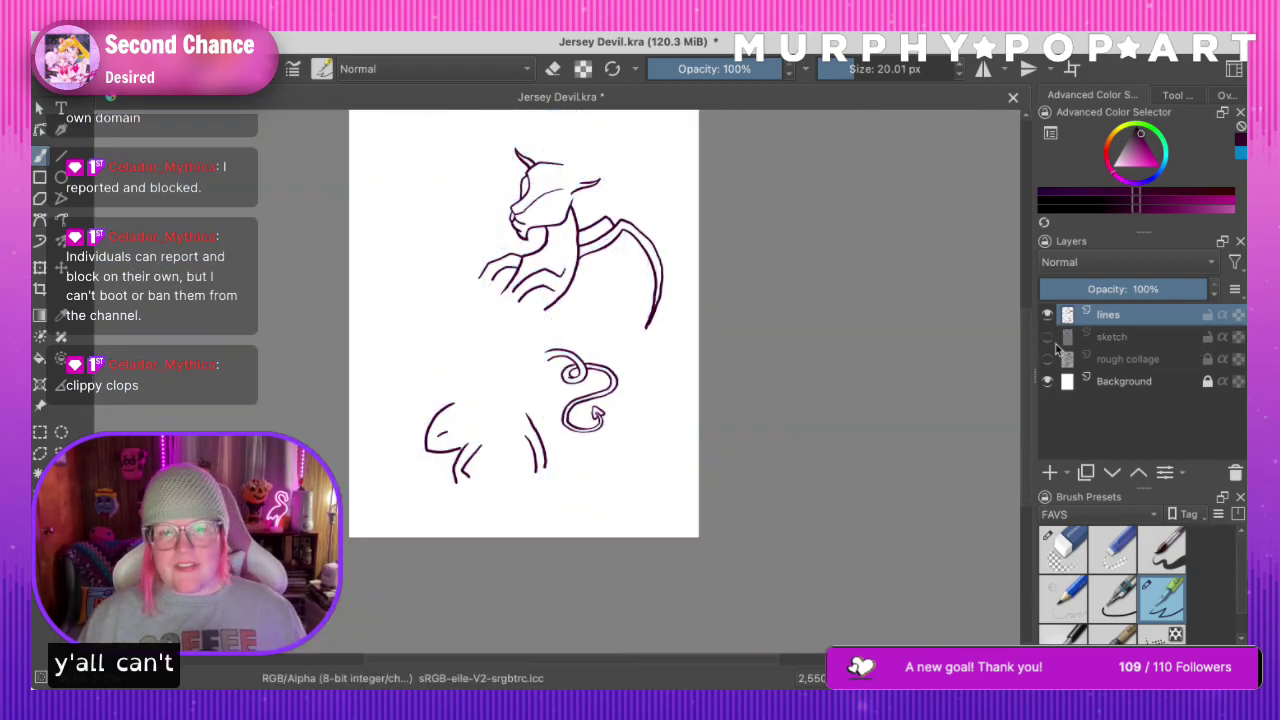
key(ctrl+s)
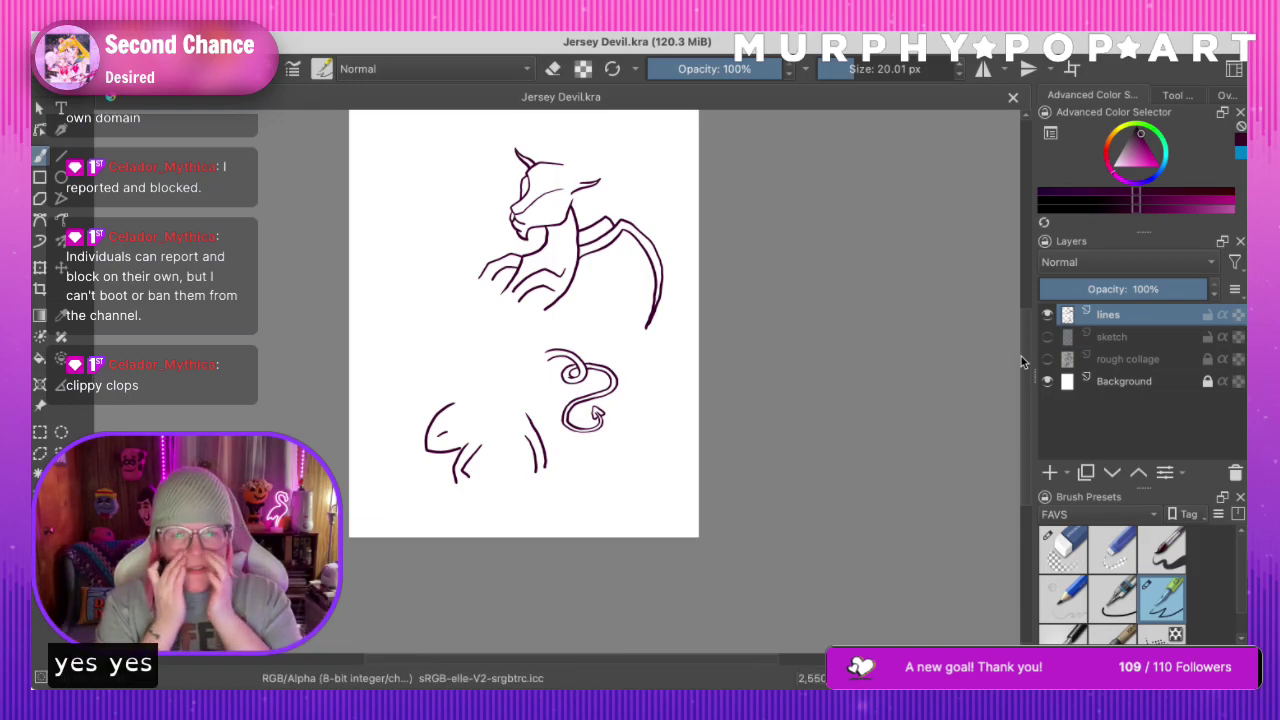
Make the sketch layer visible again beneath the inked tail
key(ctrl+plus)
key(ctrl+plus)
key(ctrl+plus)
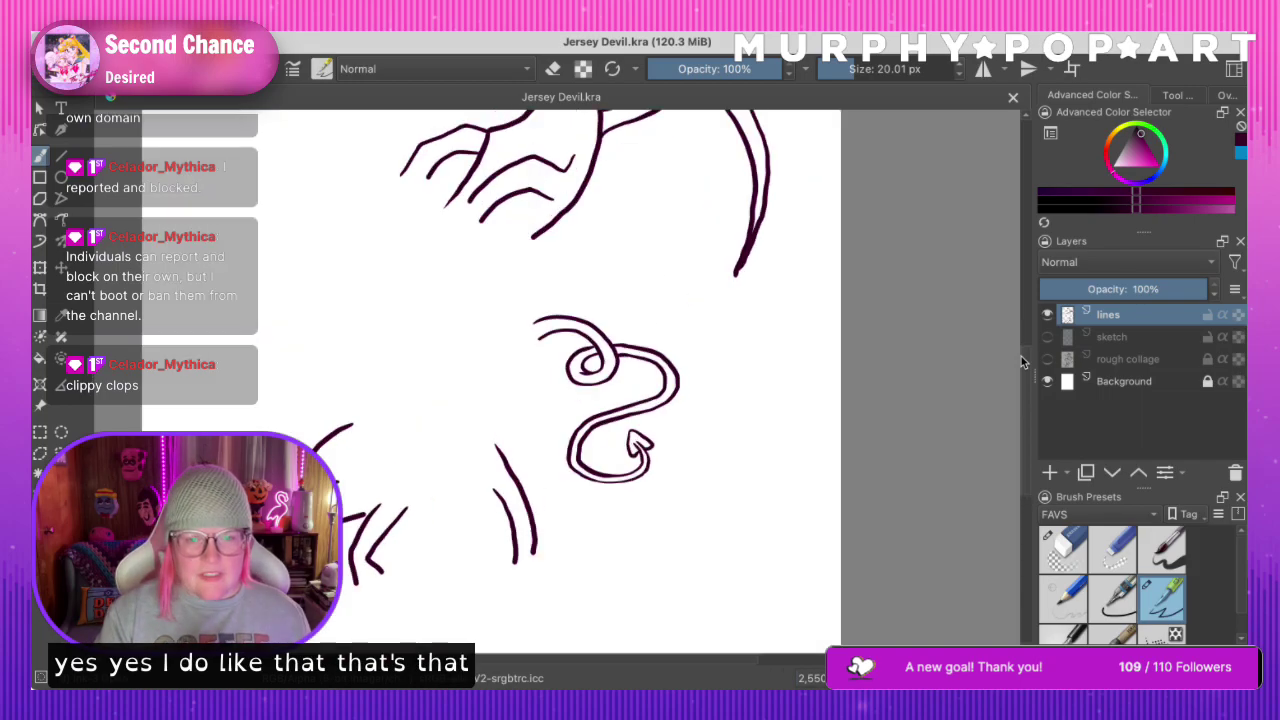
click(1047, 338)
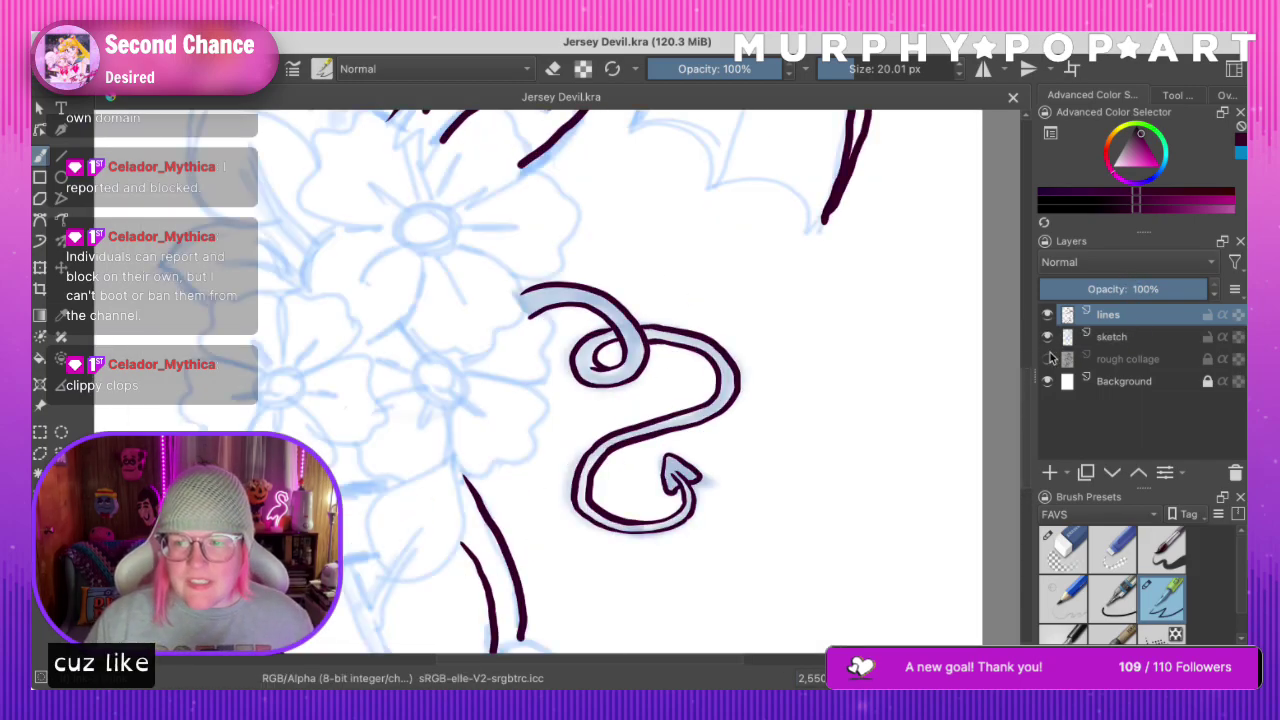
Pick a dark green colour and ink the front horn's outline and its curled tip on the lines layer
mouse_move(1029, 397)
mouse_down()
mouse_move(1014, 264)
mouse_move(1016, 295)
mouse_up()
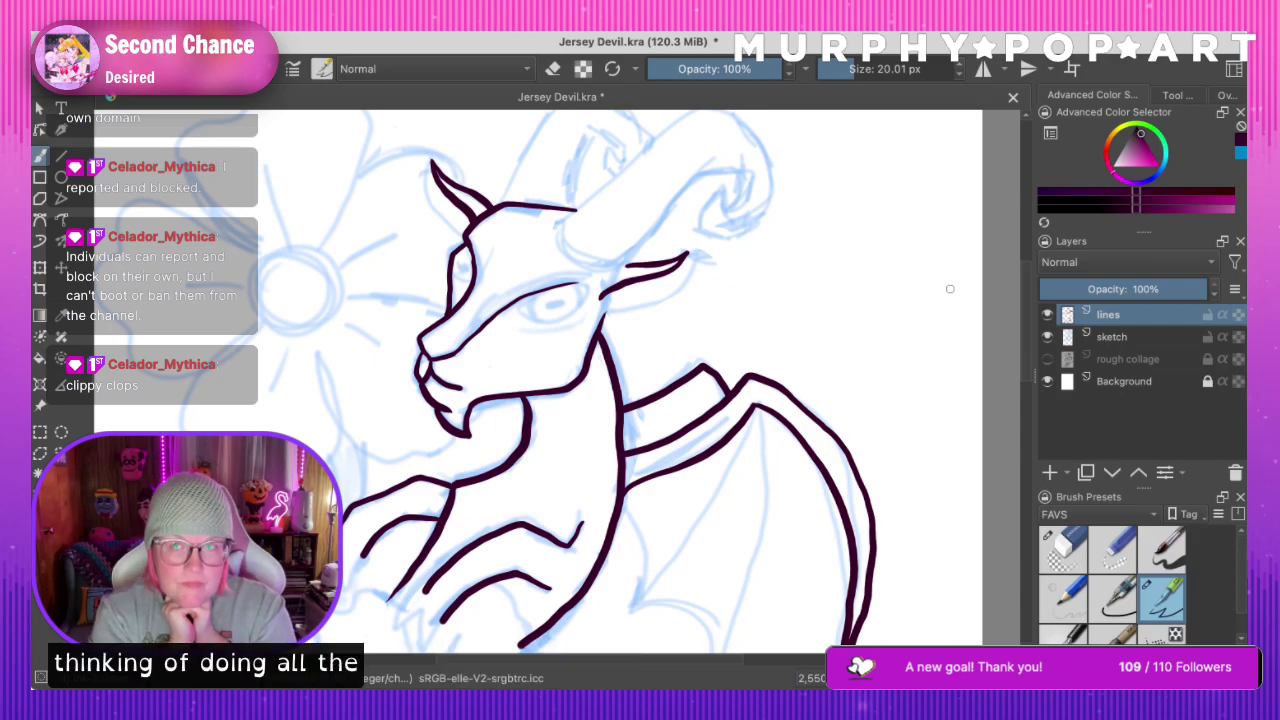
click(1148, 134)
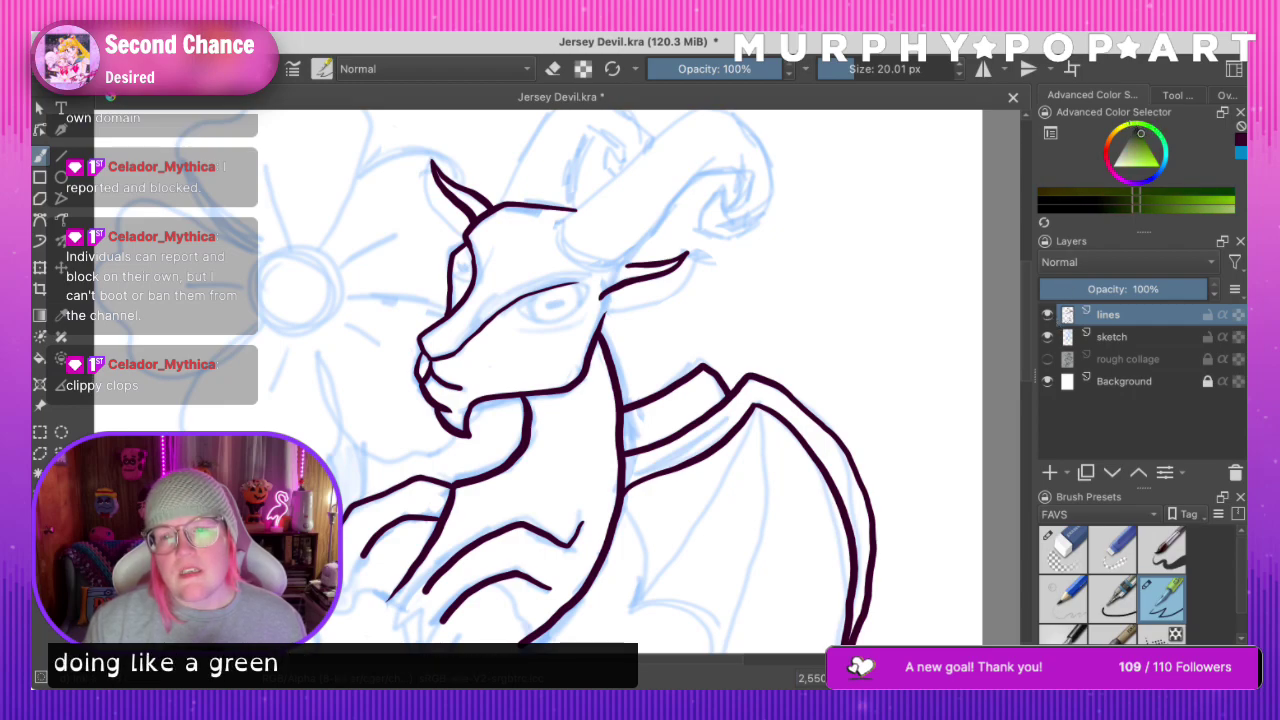
drag(1031, 318, 1028, 284)
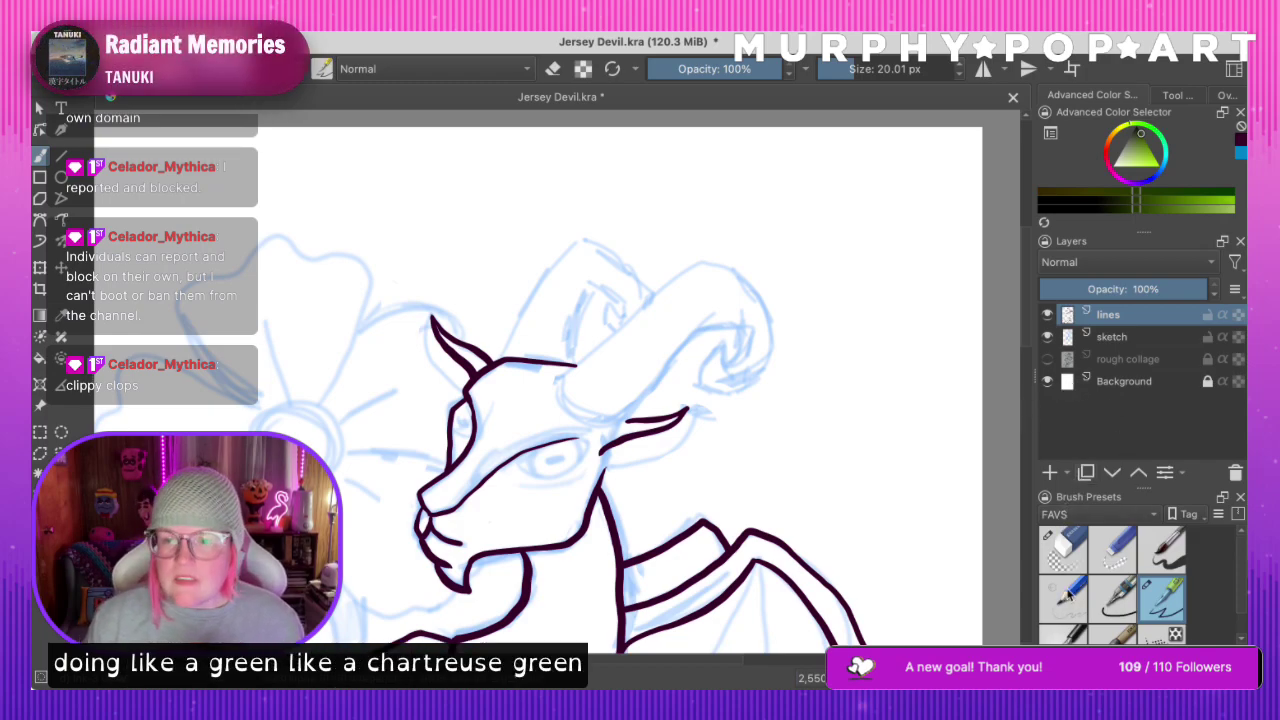
click(40, 156)
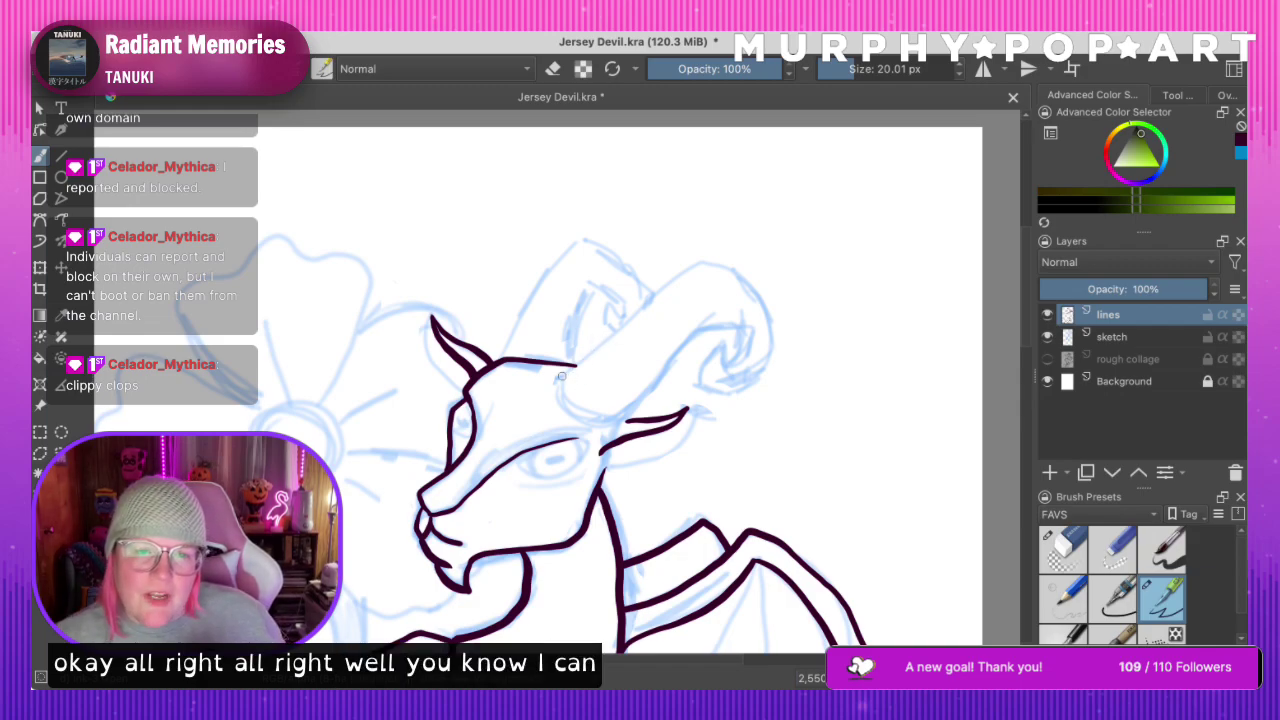
mouse_move(563, 375)
mouse_down()
mouse_move(697, 268)
mouse_move(778, 318)
mouse_up()
mouse_move(770, 366)
mouse_down()
mouse_move(725, 389)
mouse_move(705, 355)
mouse_up()
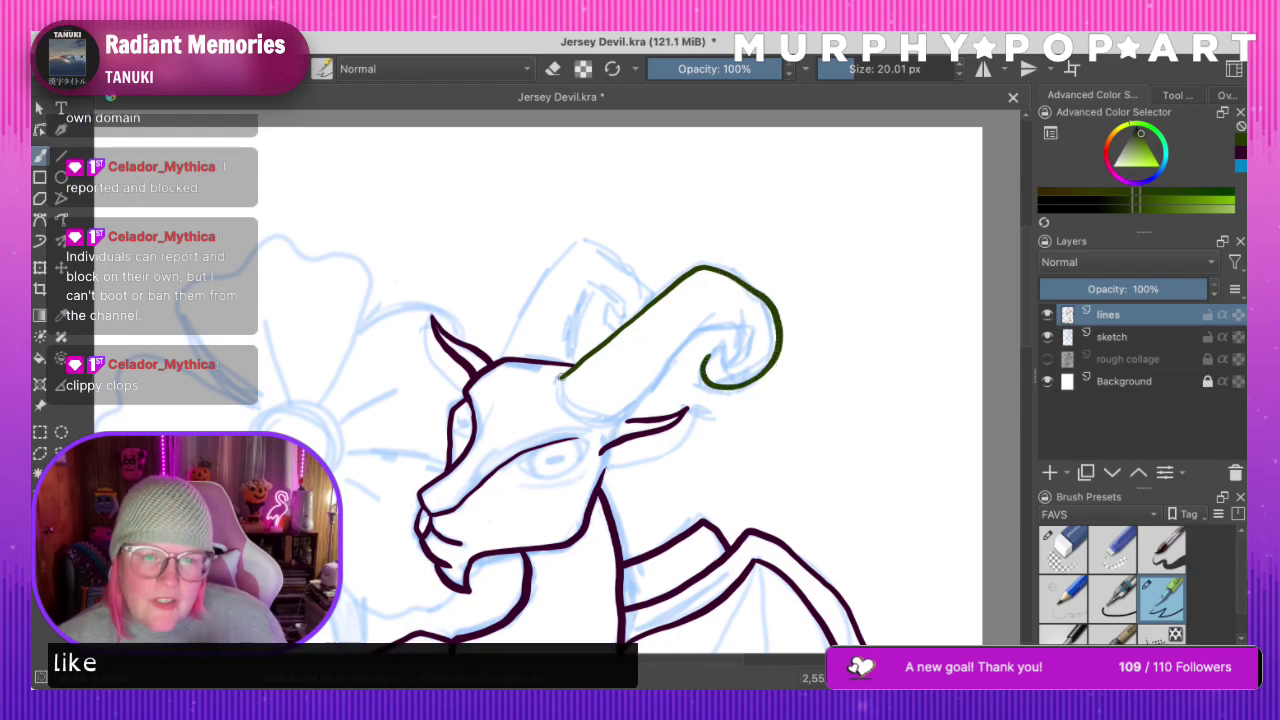
mouse_move(575, 411)
mouse_down()
mouse_move(627, 419)
mouse_move(715, 313)
mouse_move(763, 342)
mouse_move(740, 364)
mouse_up()
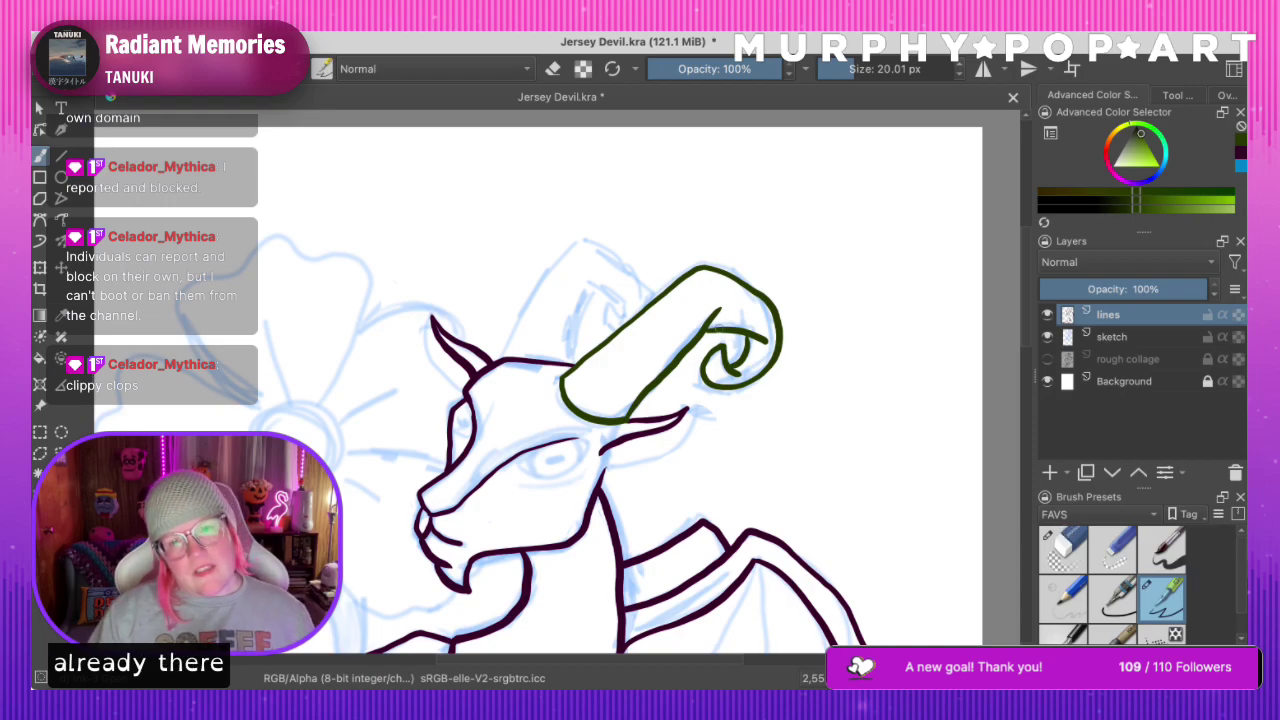
Examine how the green front horn looks against the whole drawing and up close at the head
key(ctrl+minus)
key(ctrl+minus)
key(ctrl+minus)
key(ctrl+minus)
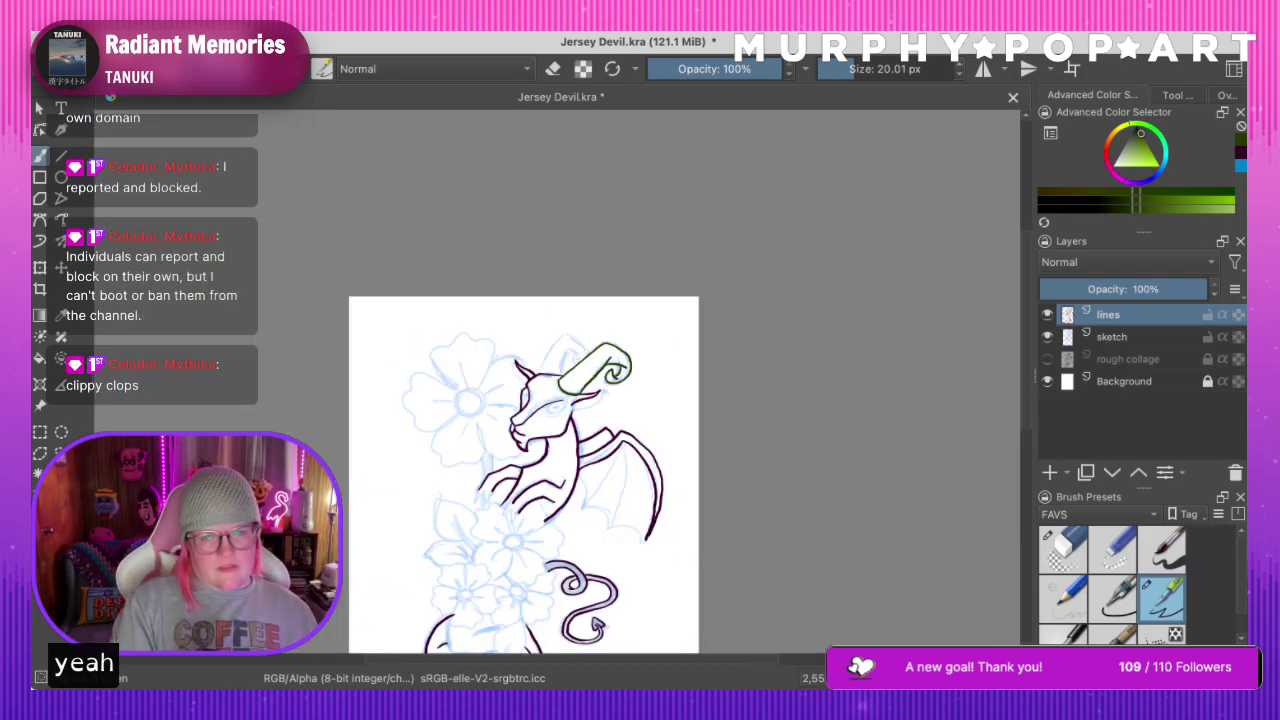
key(ctrl+plus)
key(ctrl+plus)
key(ctrl+plus)
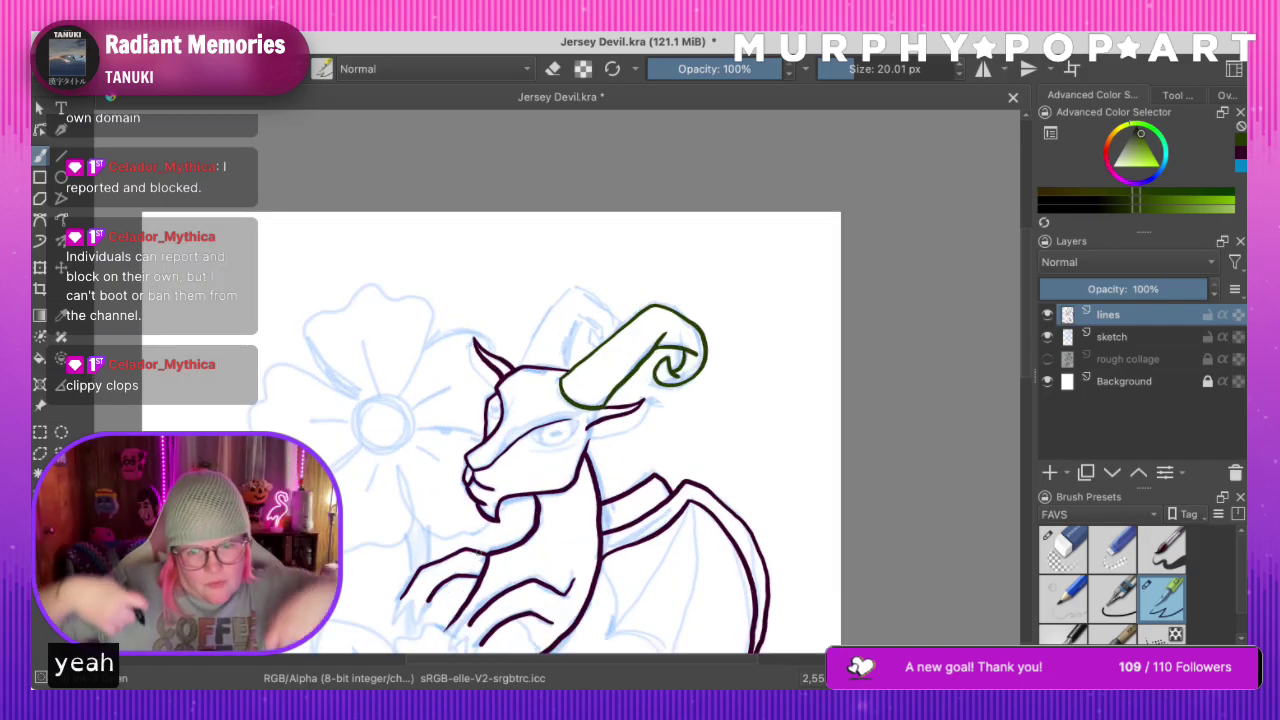
key(plus)
key(plus)
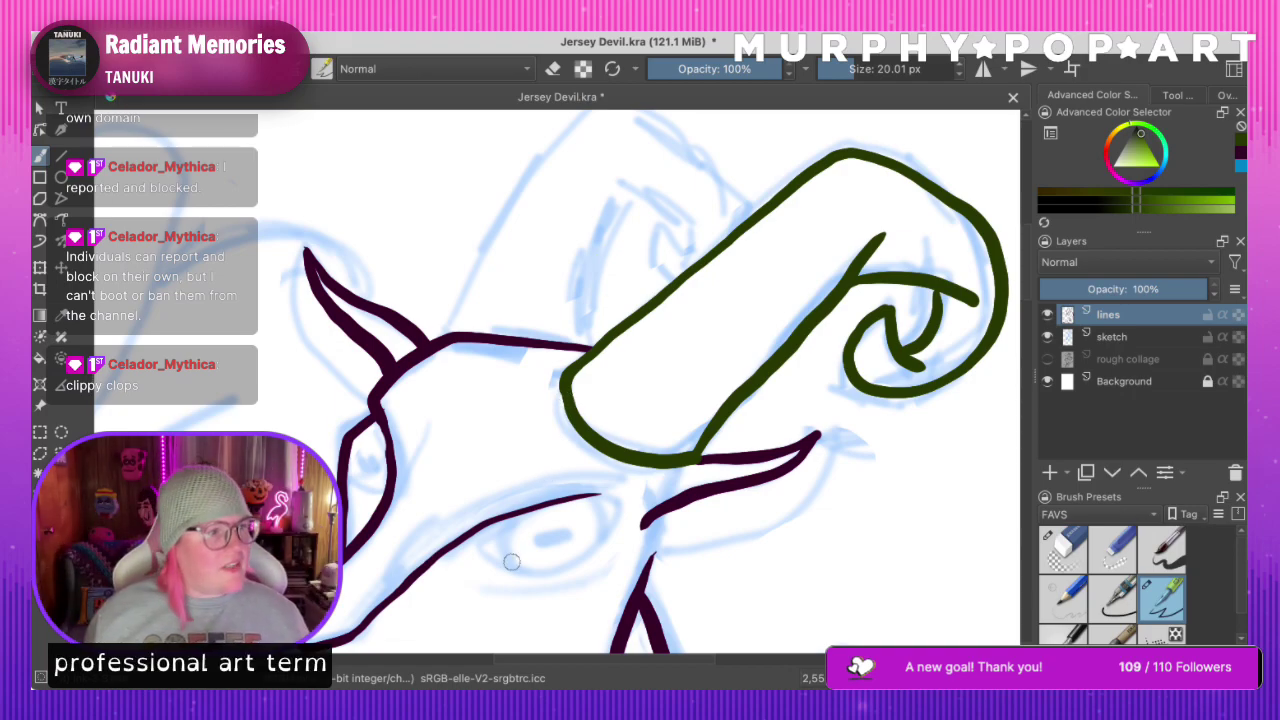
Add a new paint layer directly above the sketch layer and ink the back horn's outer edge up to the front horn
click(1027, 296)
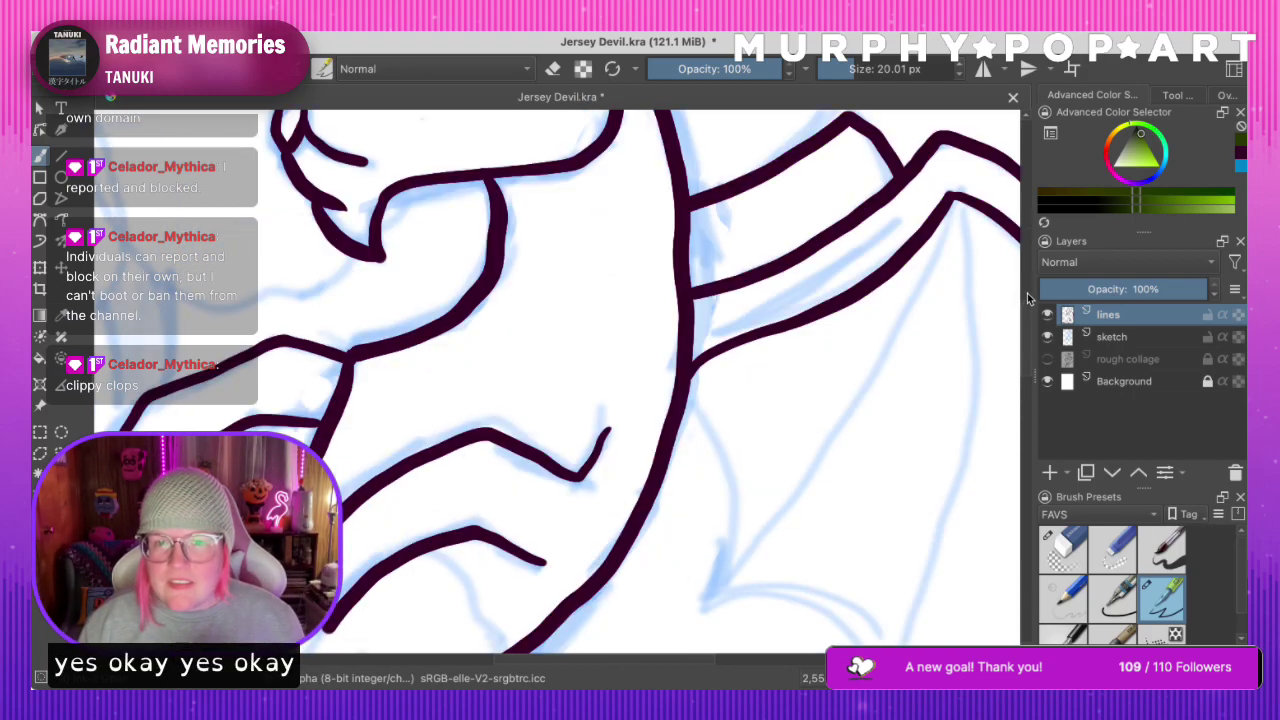
drag(1028, 311, 1026, 222)
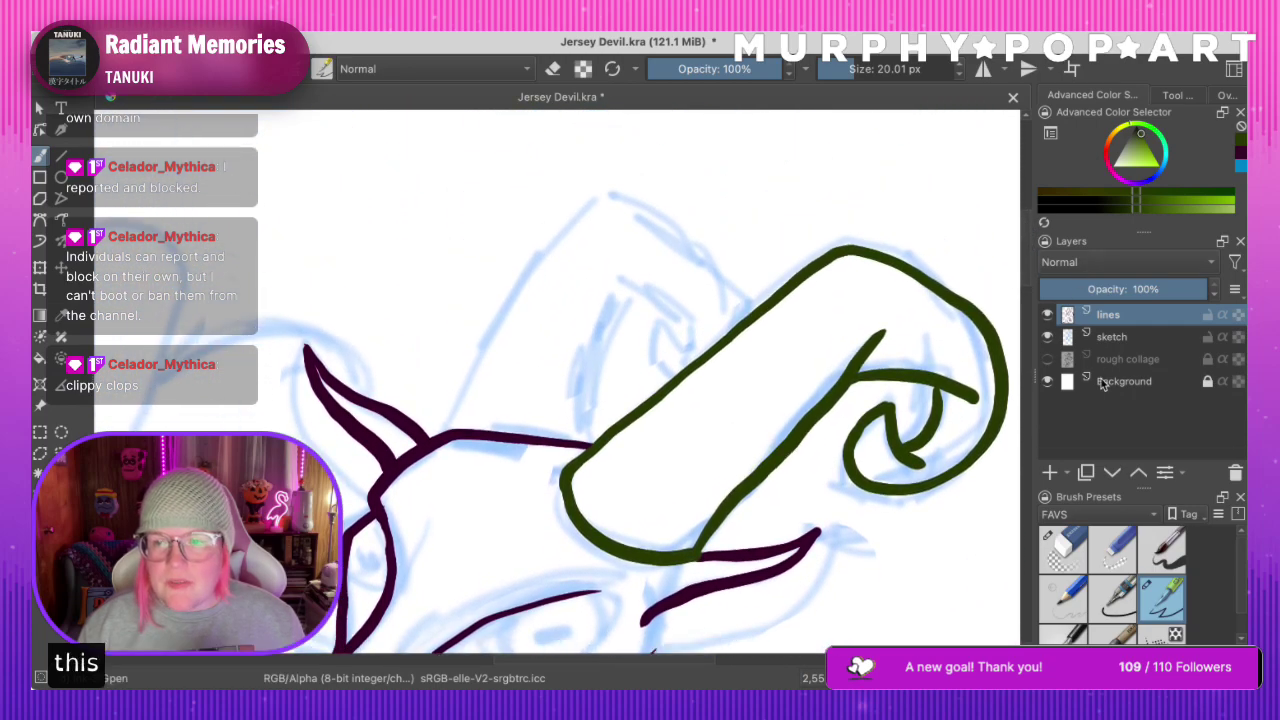
click(1129, 336)
click(1049, 472)
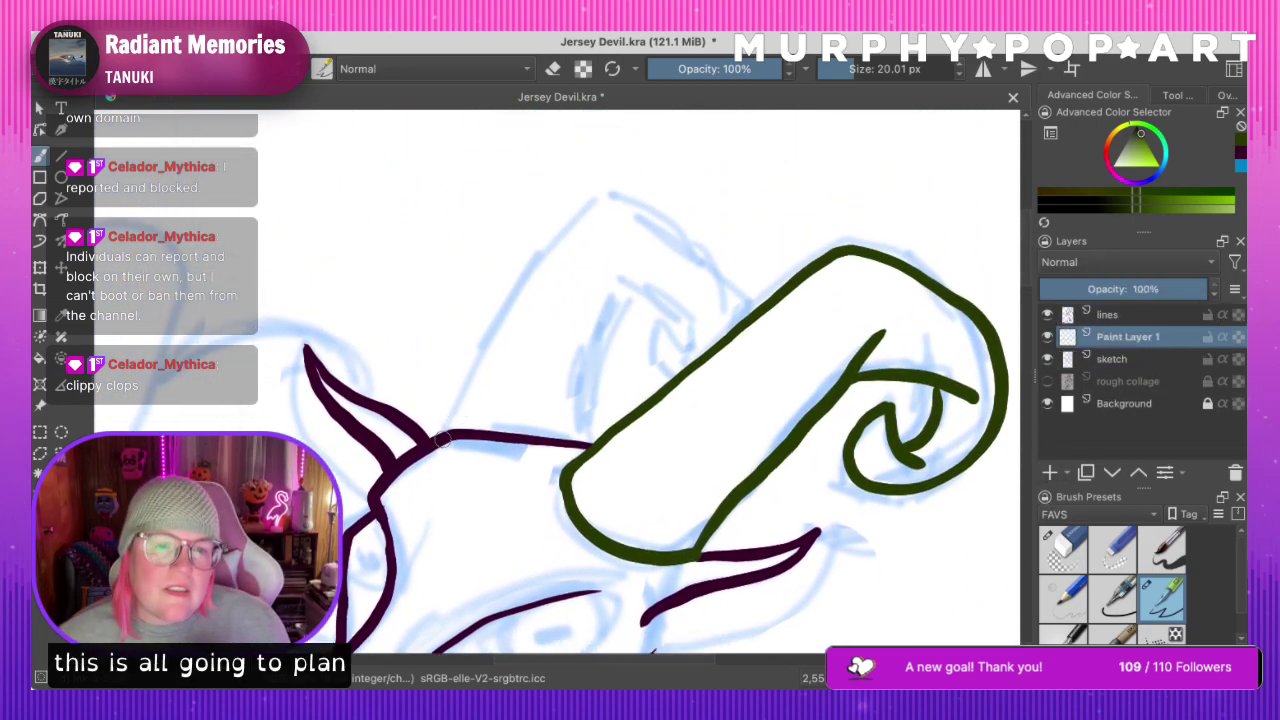
drag(442, 434, 503, 330)
key(ctrl+z)
mouse_move(445, 435)
mouse_down()
mouse_move(509, 313)
mouse_move(607, 204)
mouse_move(654, 218)
mouse_move(760, 312)
mouse_up()
key(ctrl+z)
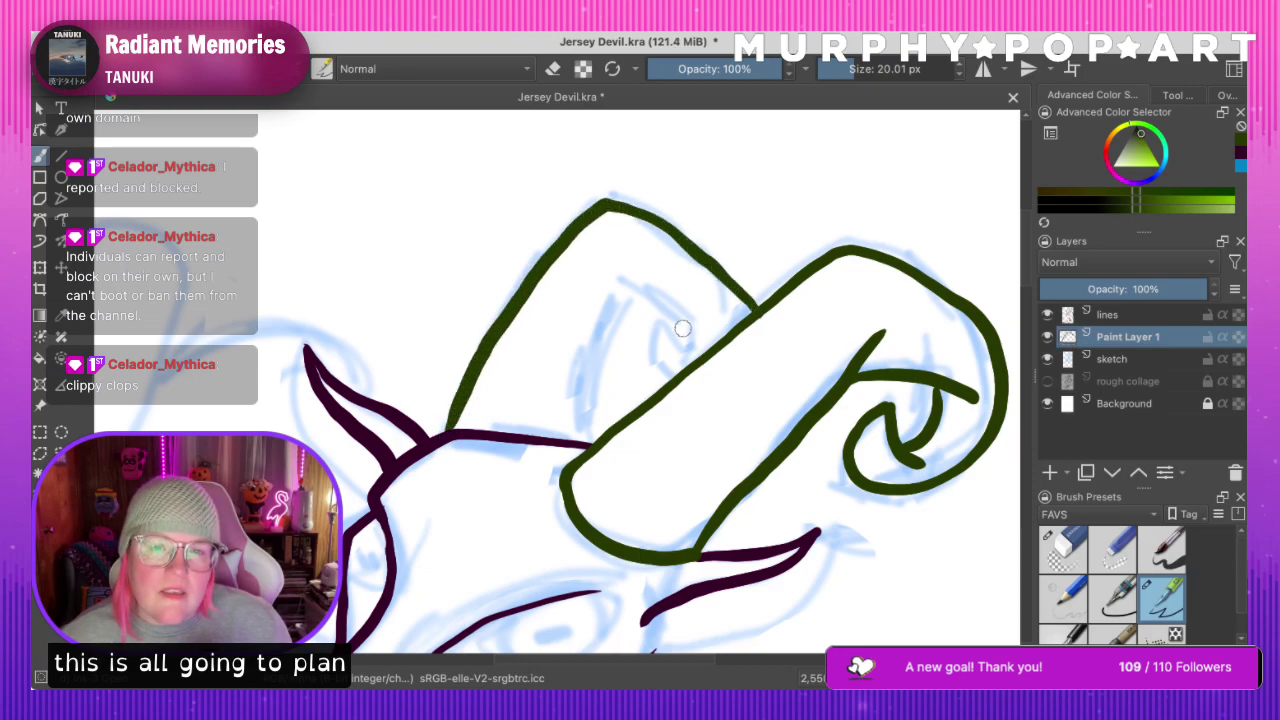
Ink the back horn's inner edge and its small inner curl, closing the curl with a rounded stroke
mouse_move(637, 276)
mouse_down()
mouse_move(592, 378)
mouse_move(582, 442)
mouse_up()
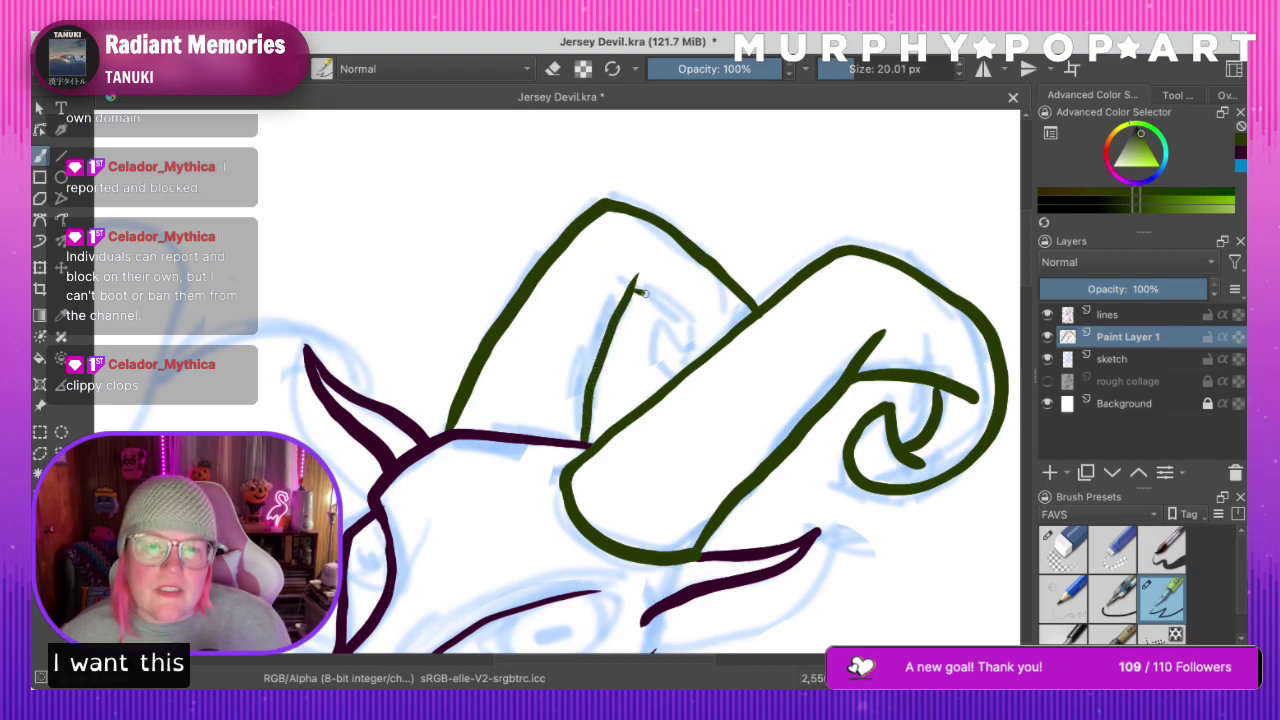
mouse_move(638, 290)
mouse_down()
mouse_move(706, 331)
mouse_move(664, 333)
mouse_move(693, 345)
mouse_move(657, 351)
mouse_move(671, 379)
mouse_up()
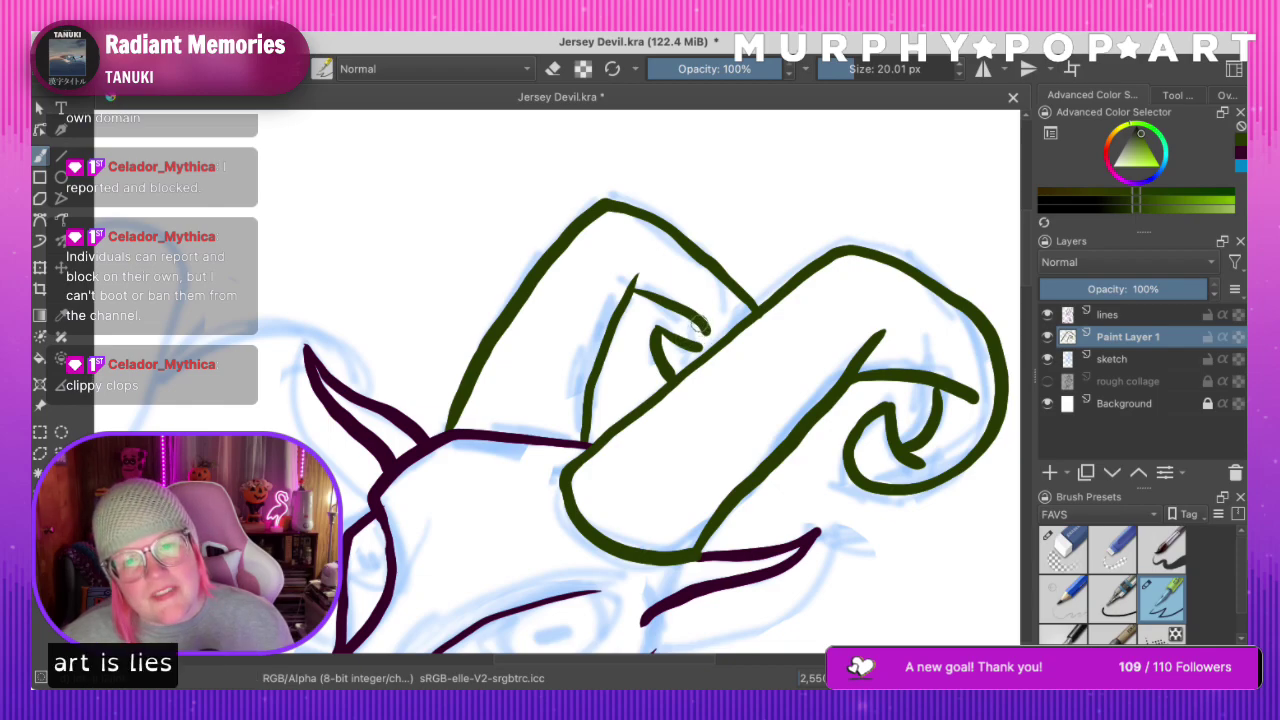
key(ctrl+z)
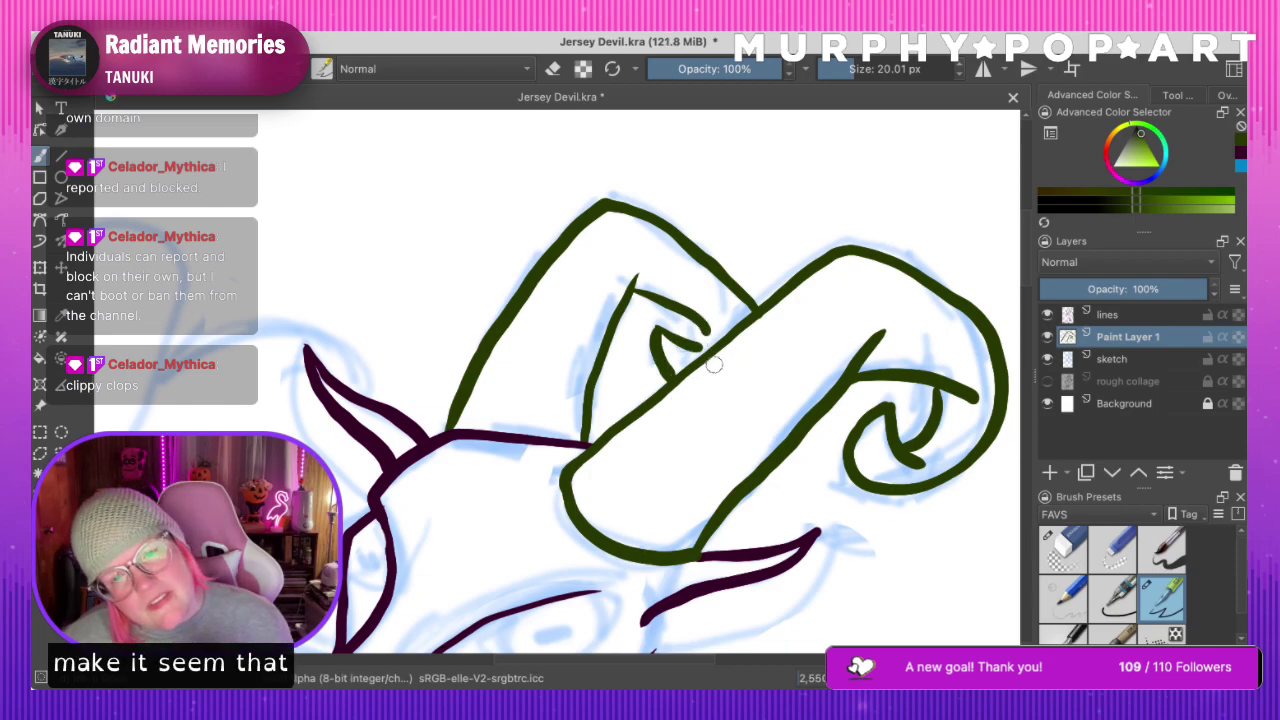
drag(705, 328, 694, 349)
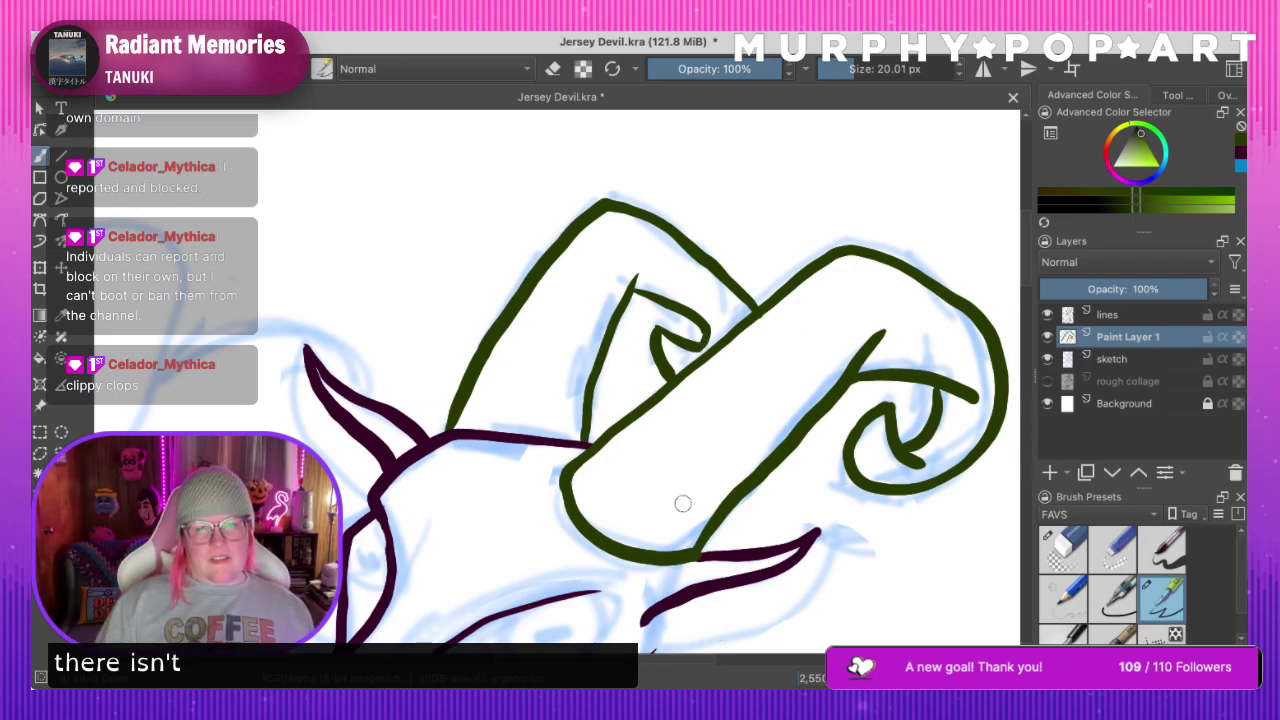
key(ctrl)
scroll(566, 386, down, 5)
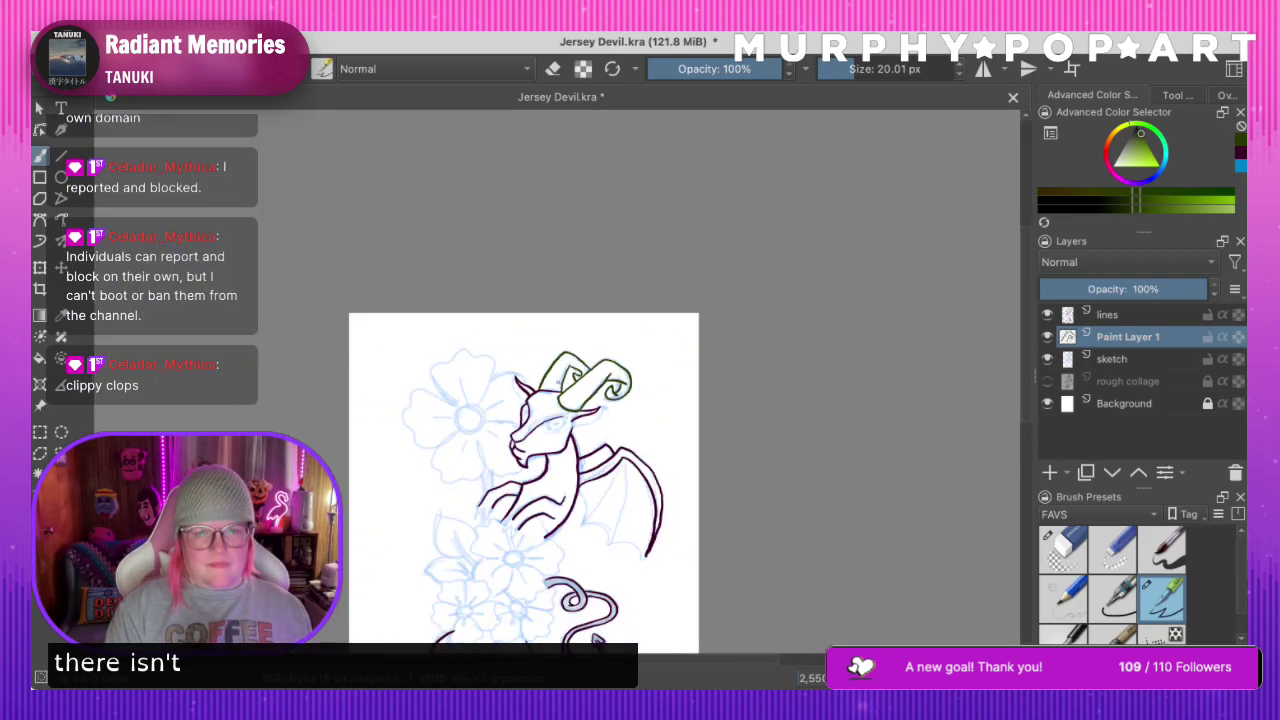
Erase the overshooting line end at the front horn's curl on the lines layer, and merge that layer down into Paint Layer 1
scroll(566, 386, up, 5)
click(1050, 555)
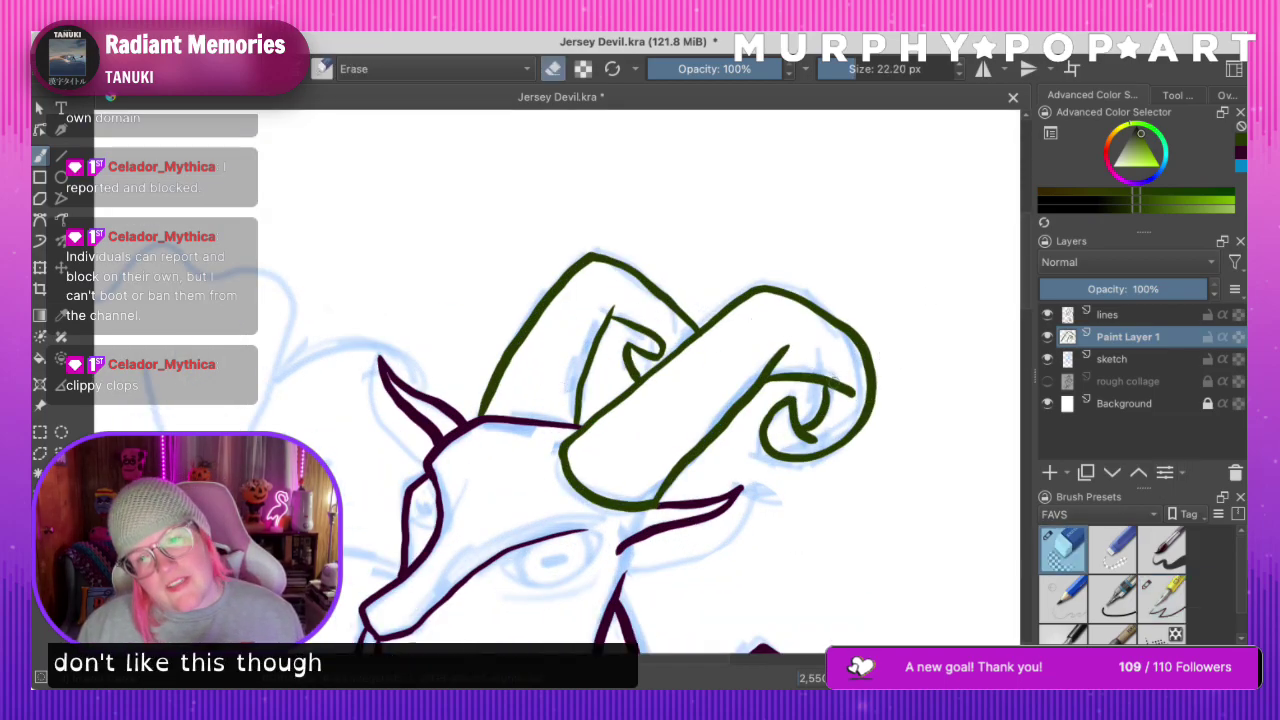
click(1158, 318)
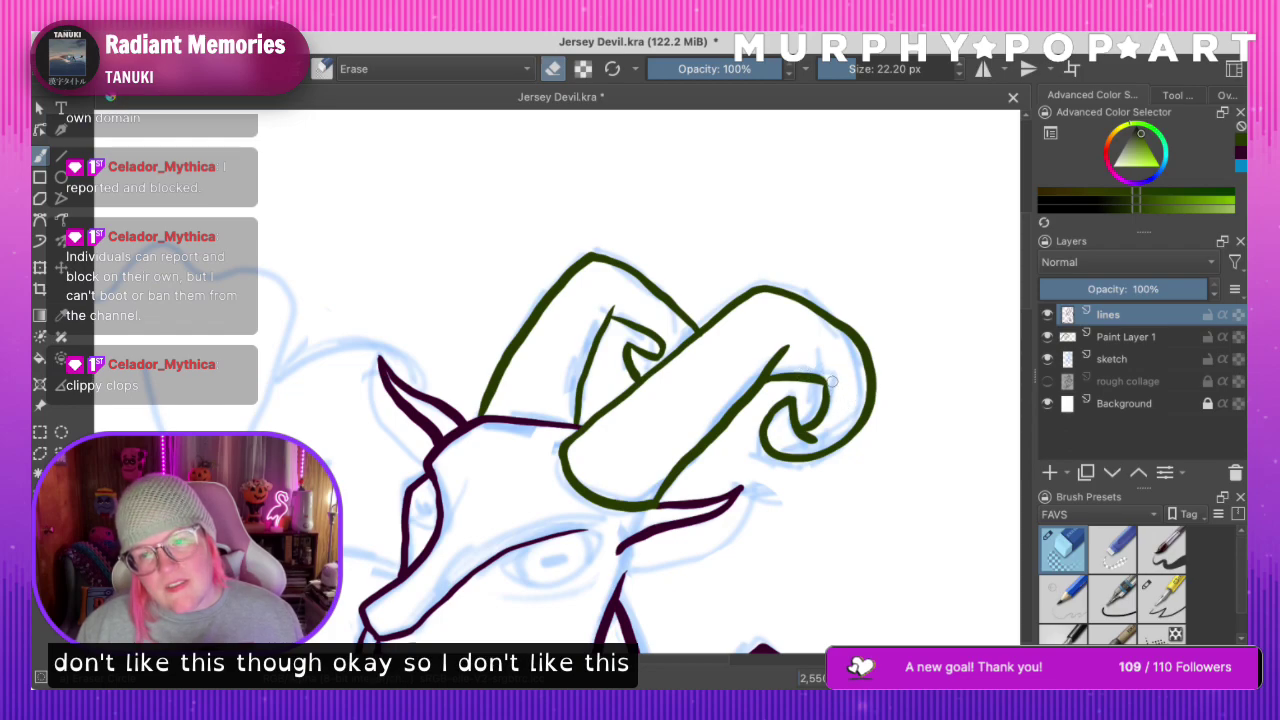
key(slash)
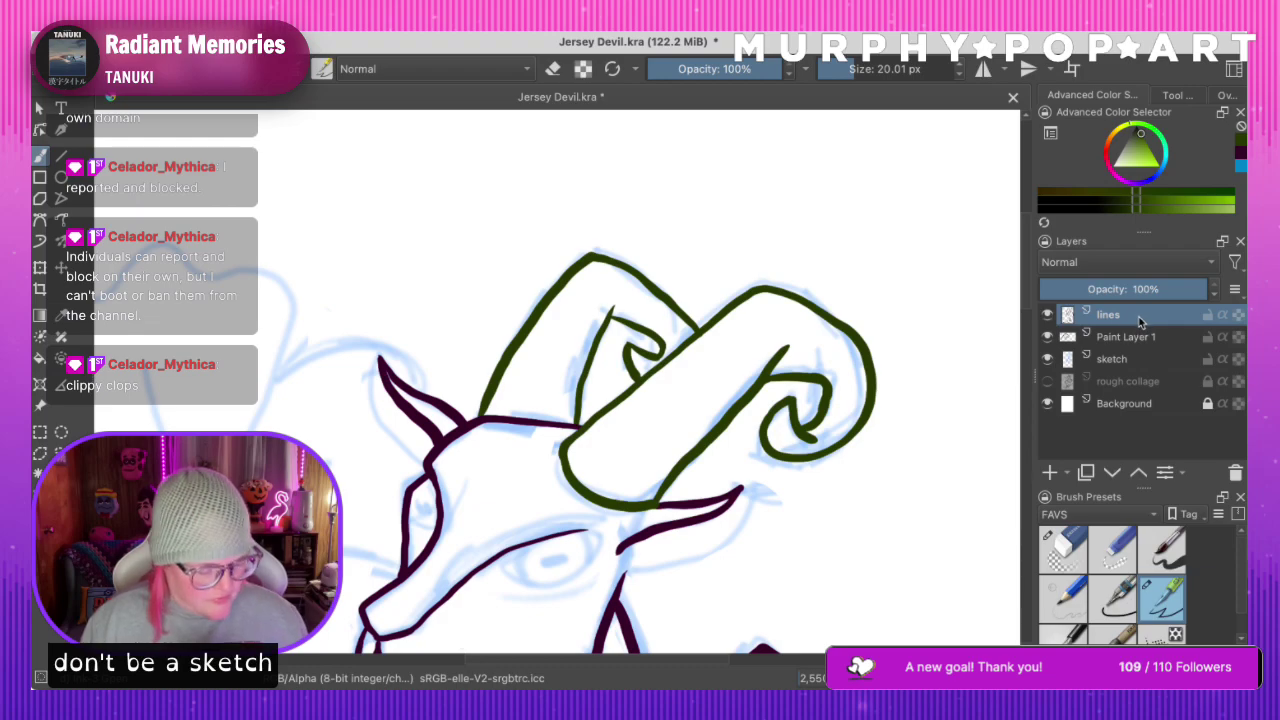
key(ctrl+e)
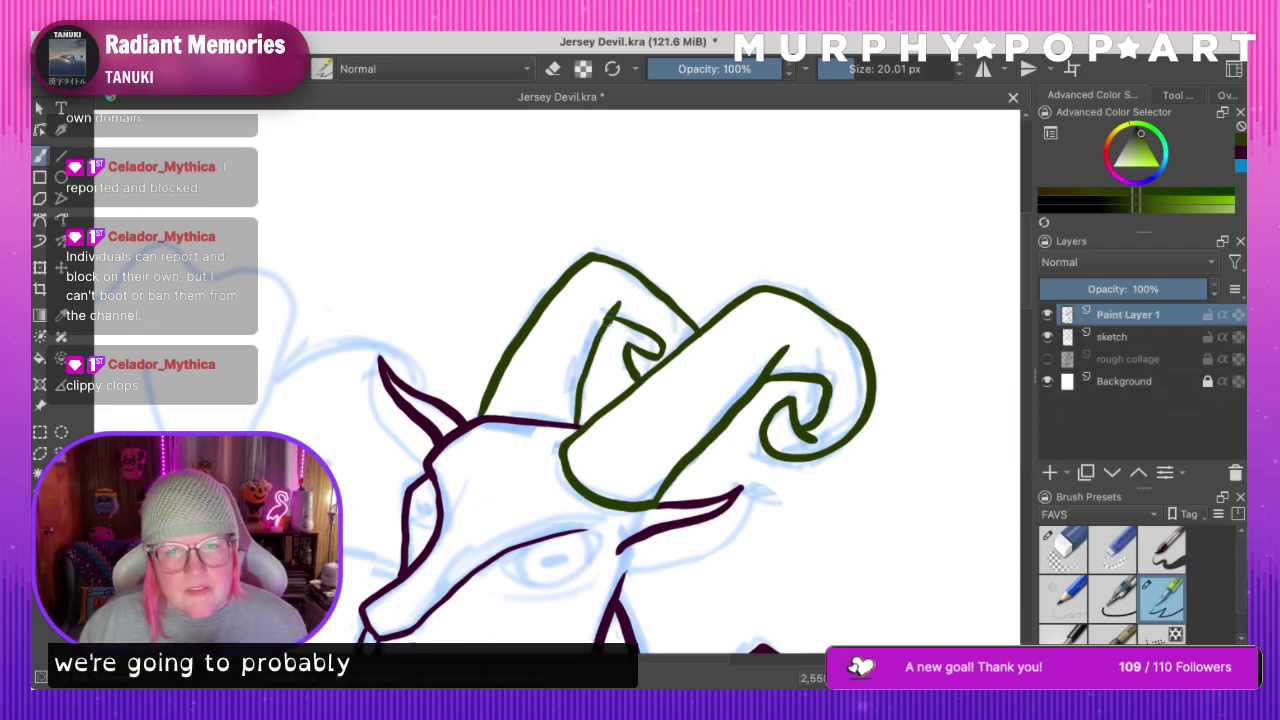
Thicken the back horn's inner line, redoing the stroke, and save the file
drag(575, 407, 576, 423)
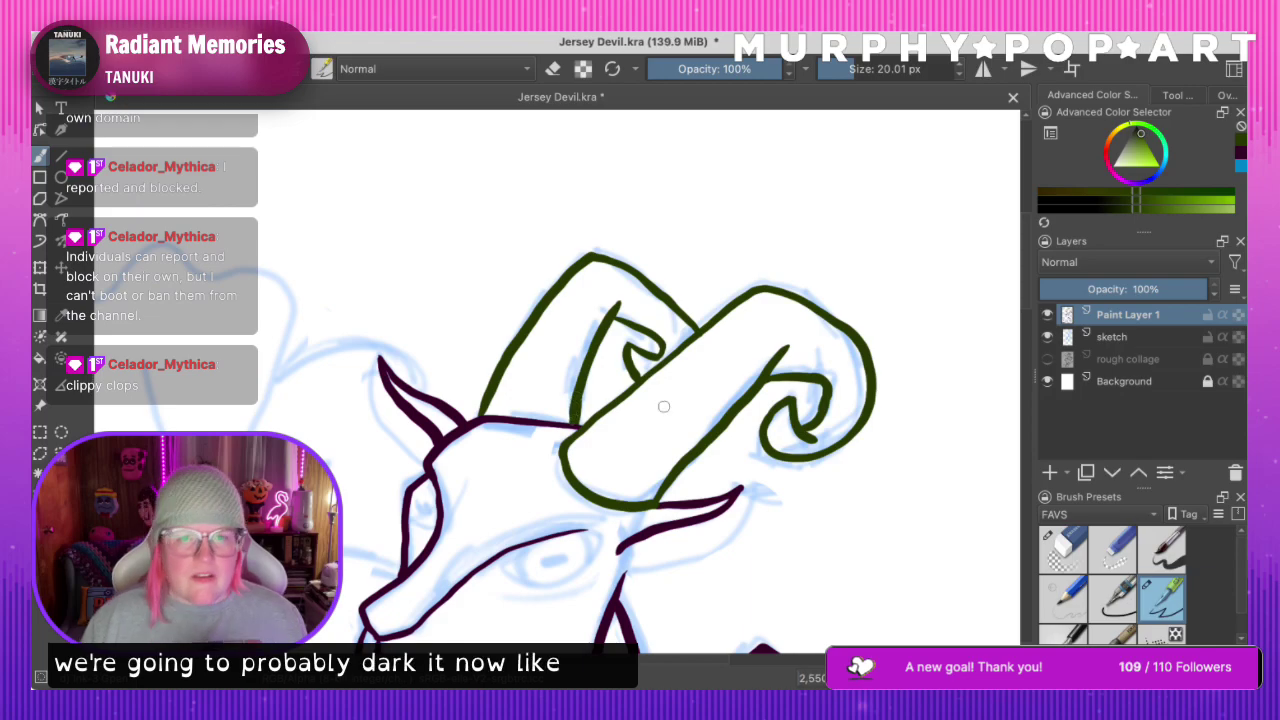
key(ctrl+z)
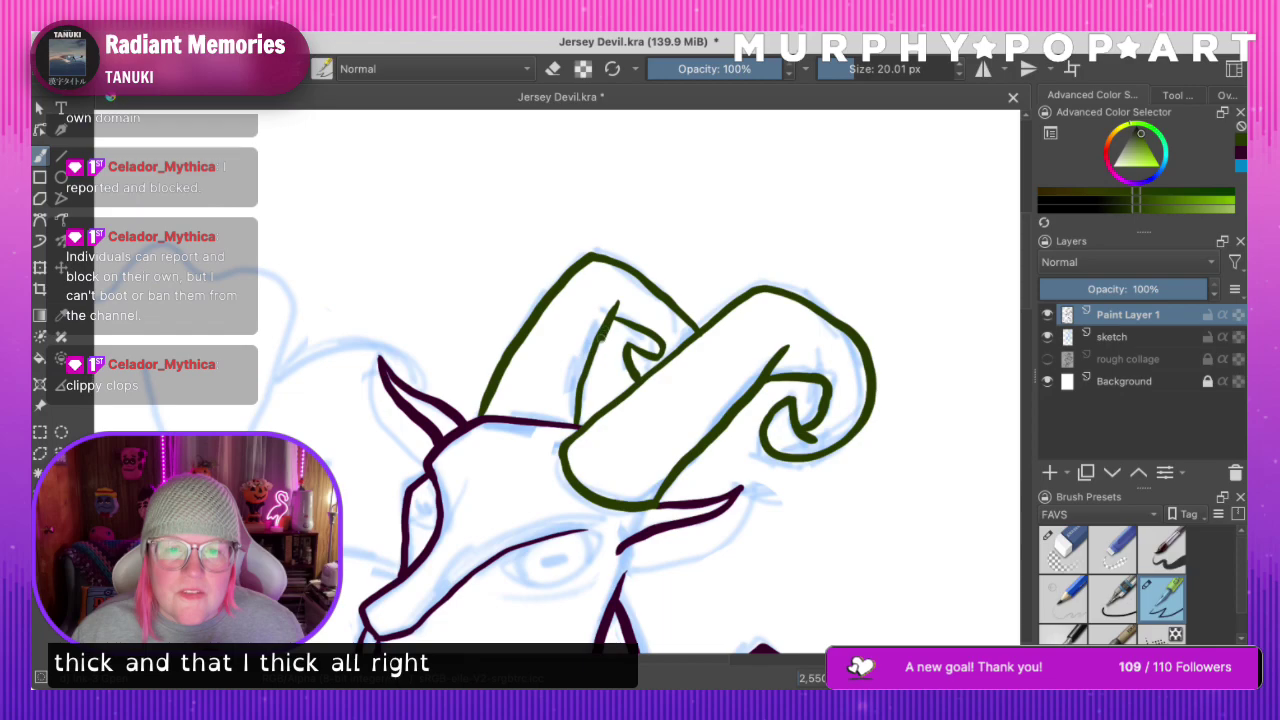
drag(592, 350, 566, 428)
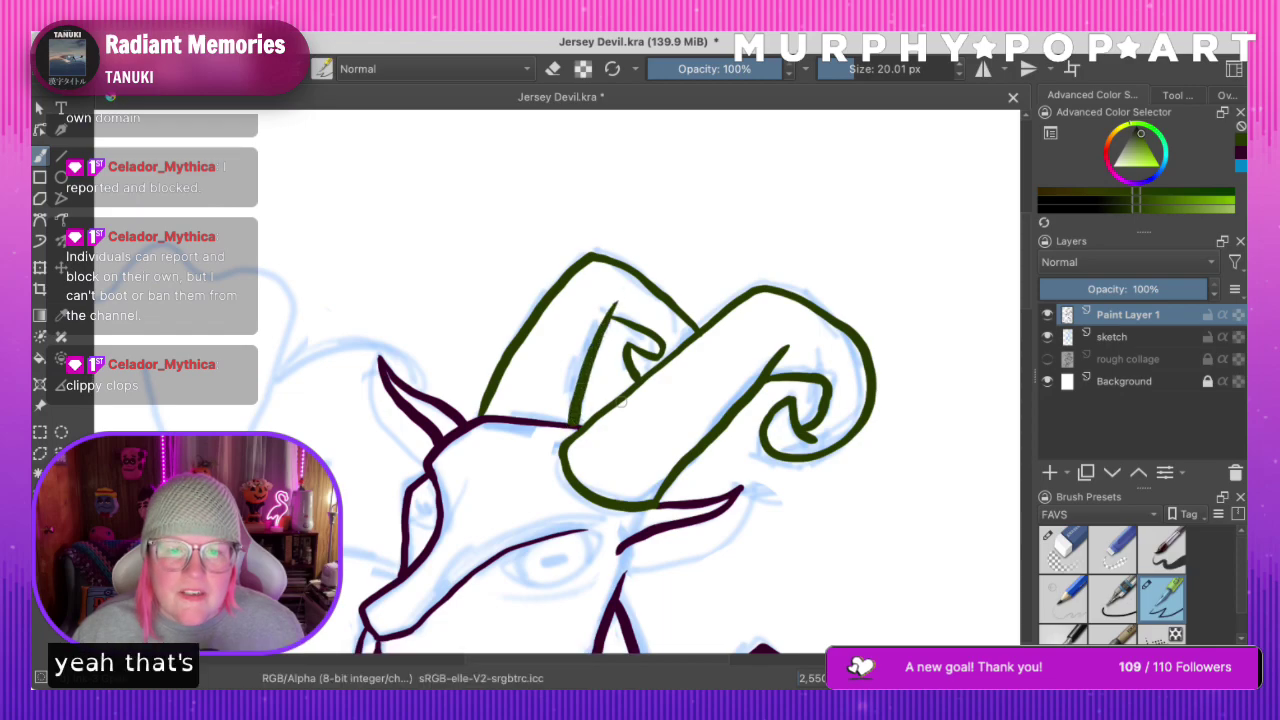
key(ctrl+minus)
key(ctrl+minus)
key(ctrl+minus)
key(ctrl+minus)
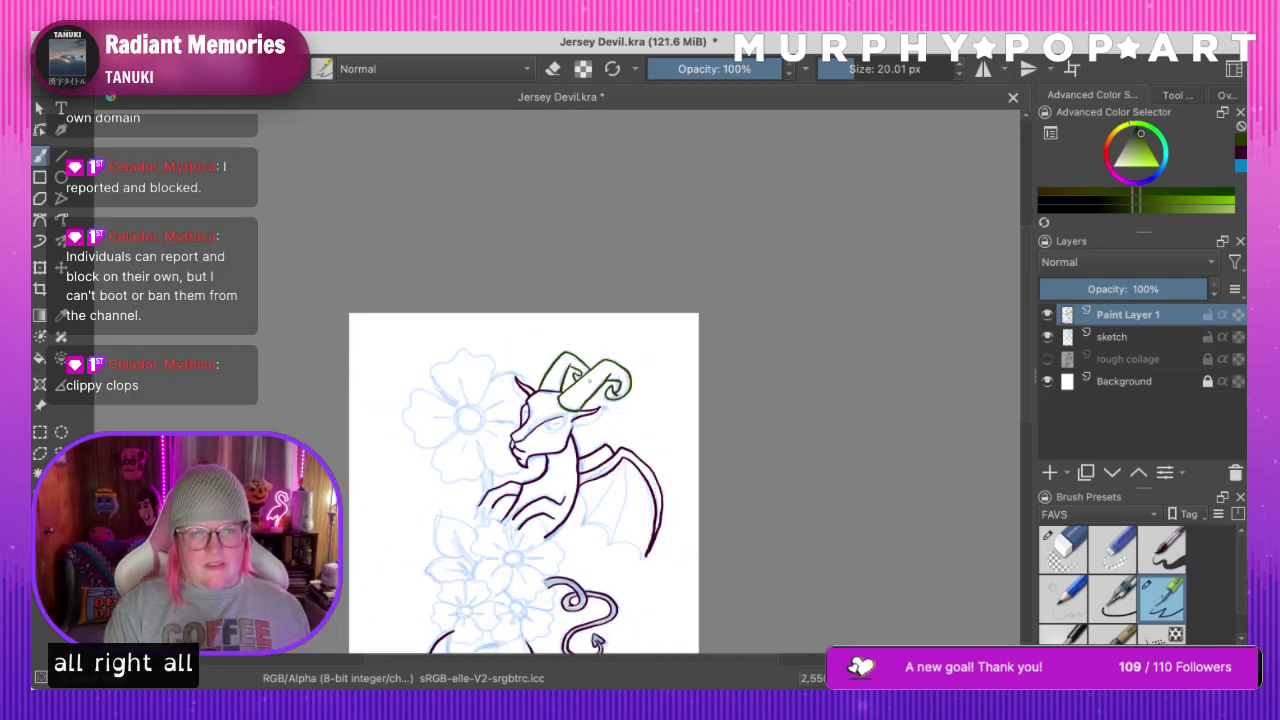
key(ctrl+s)
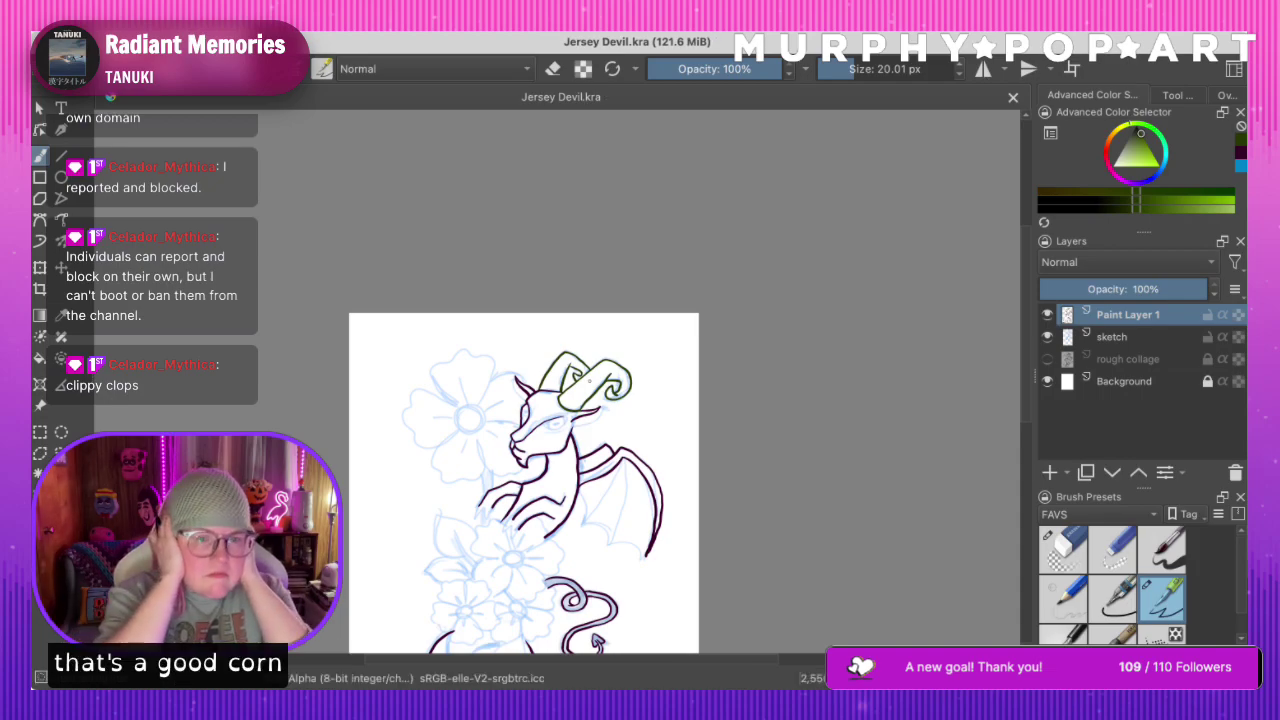
Add another paint layer above the sketch and ink the far ear's outer edge in green with a 16.23 px brush
scroll(589, 379, up, 6)
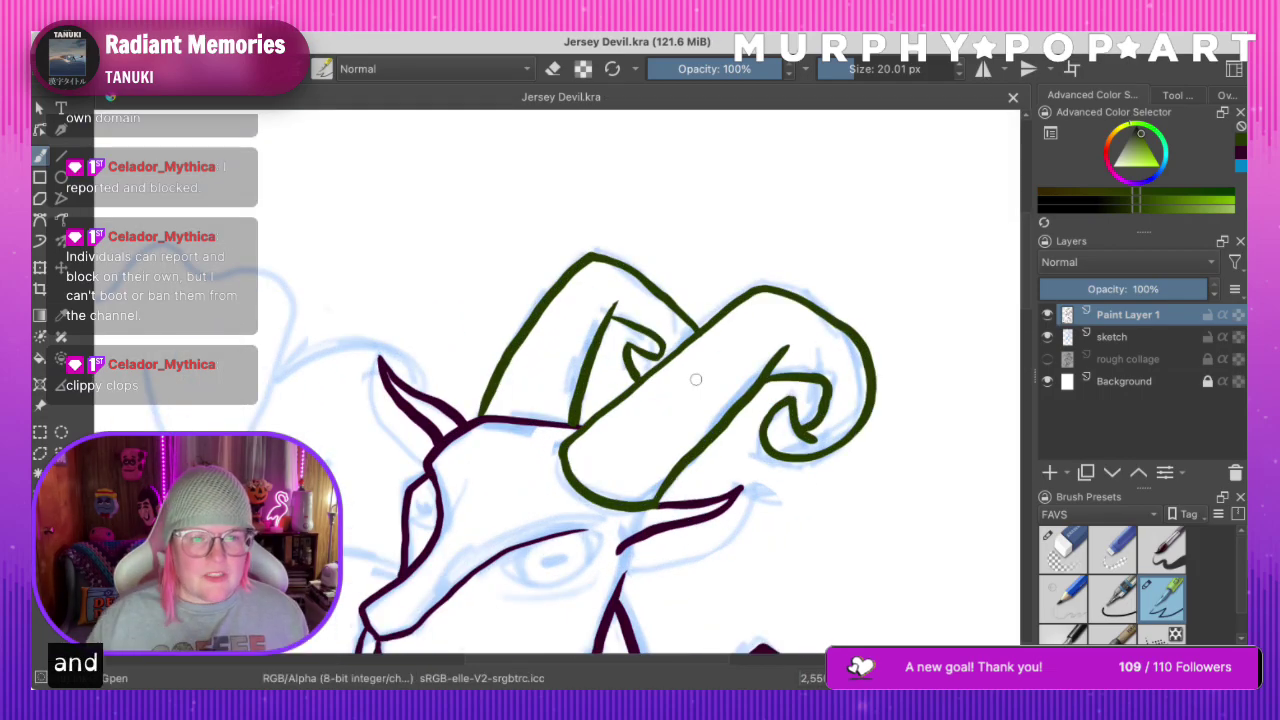
click(1112, 336)
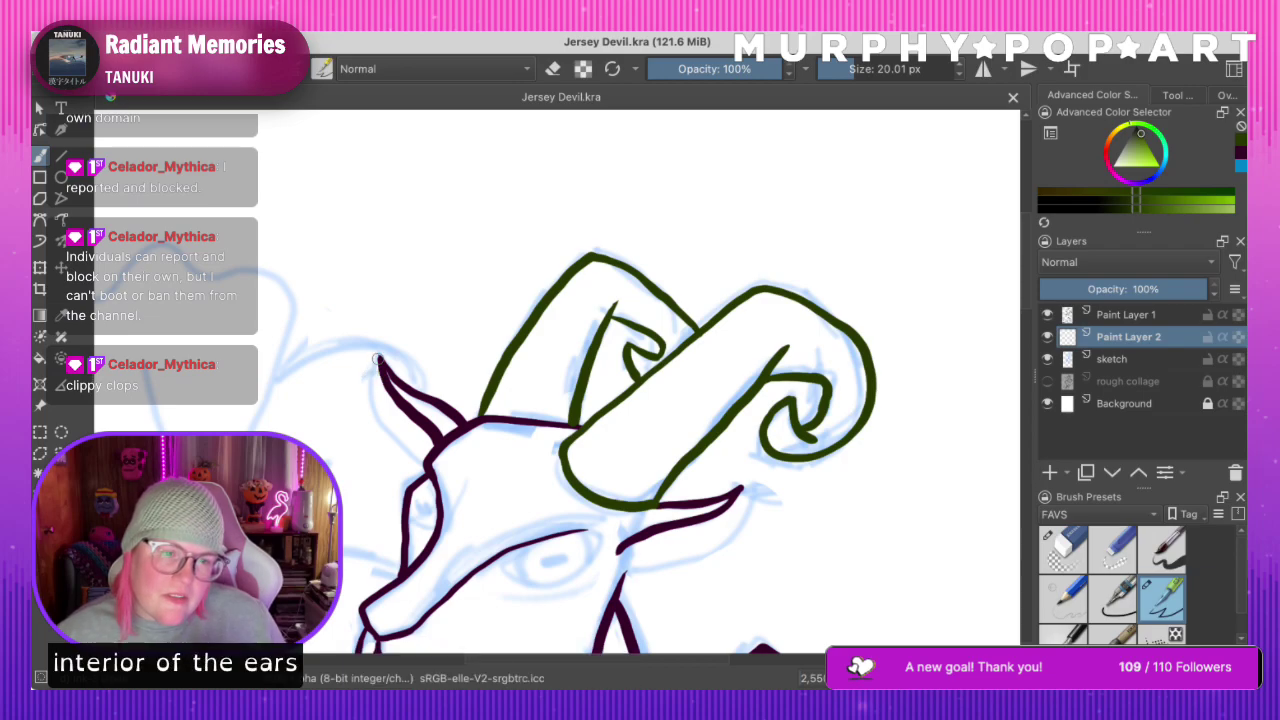
mouse_move(376, 356)
mouse_down()
mouse_move(382, 408)
mouse_move(430, 460)
mouse_up()
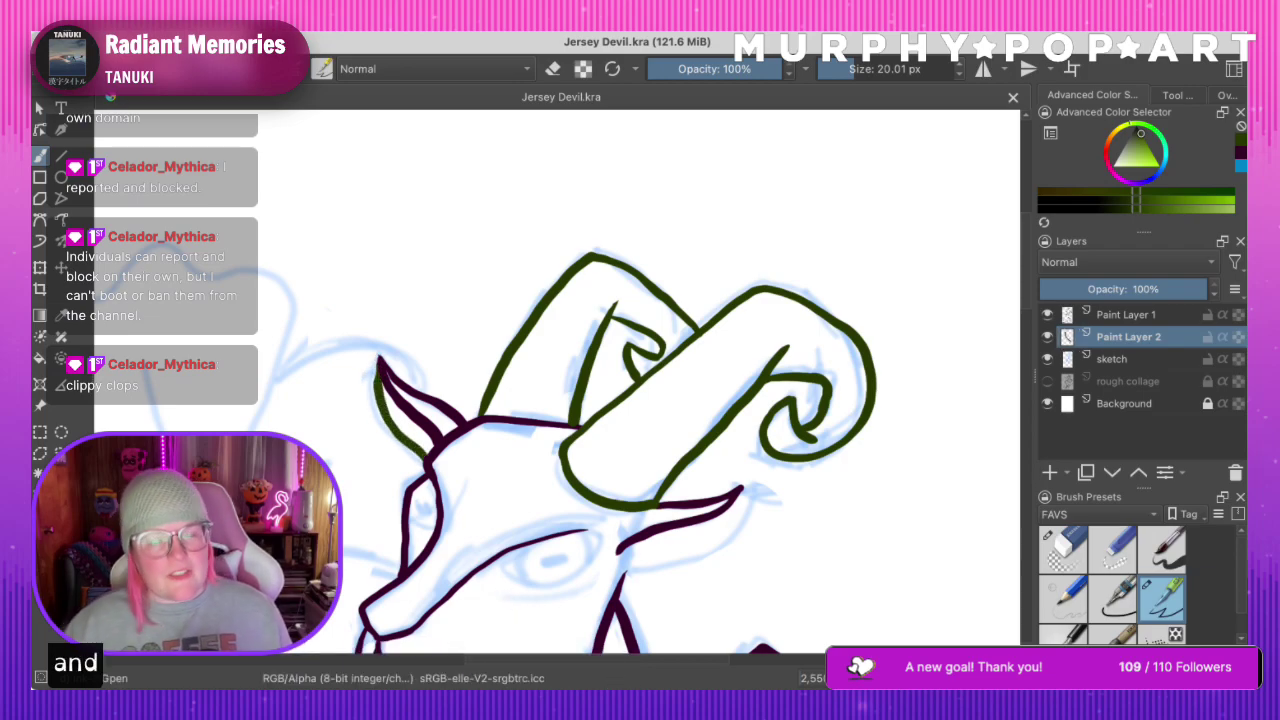
key(ctrl+z)
key(bracketleft)
key(bracketleft)
mouse_move(378, 357)
mouse_down()
mouse_move(387, 427)
mouse_move(418, 454)
mouse_up()
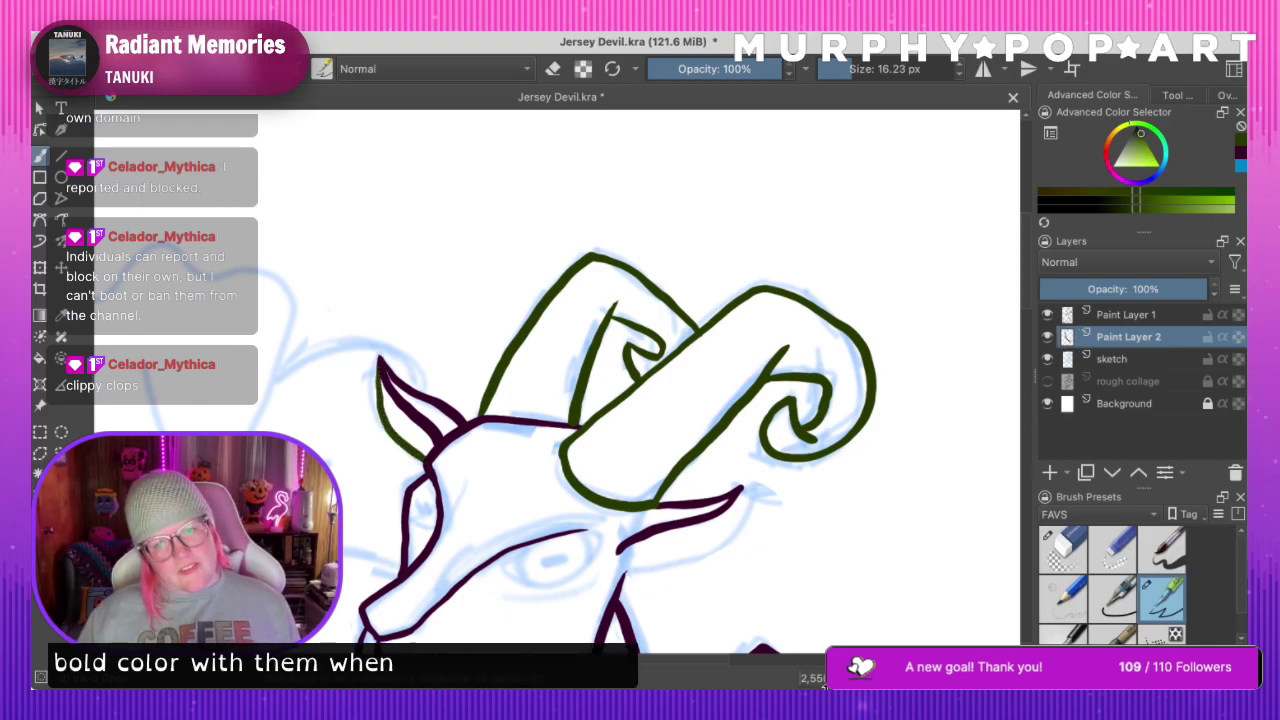
Ink the near ear's lower edge in green from its tip down to the base, redoing the first stroke
click(1130, 315)
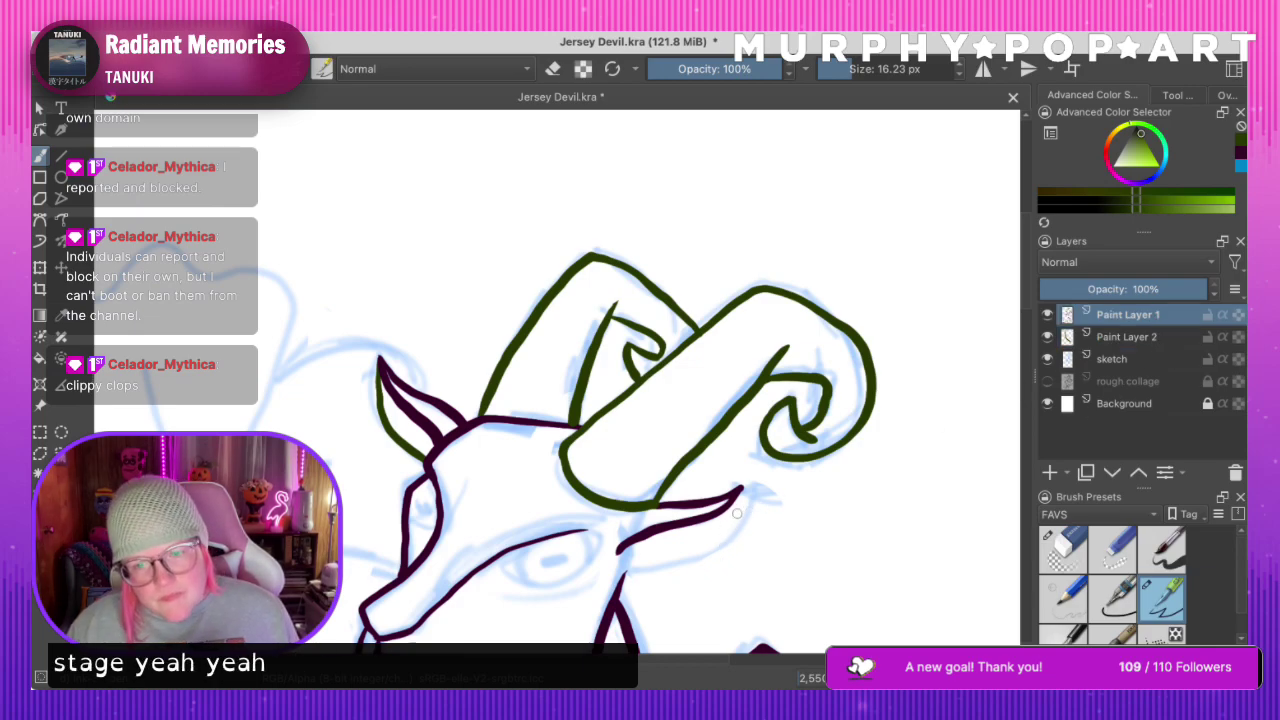
drag(740, 510, 727, 536)
key(super+z)
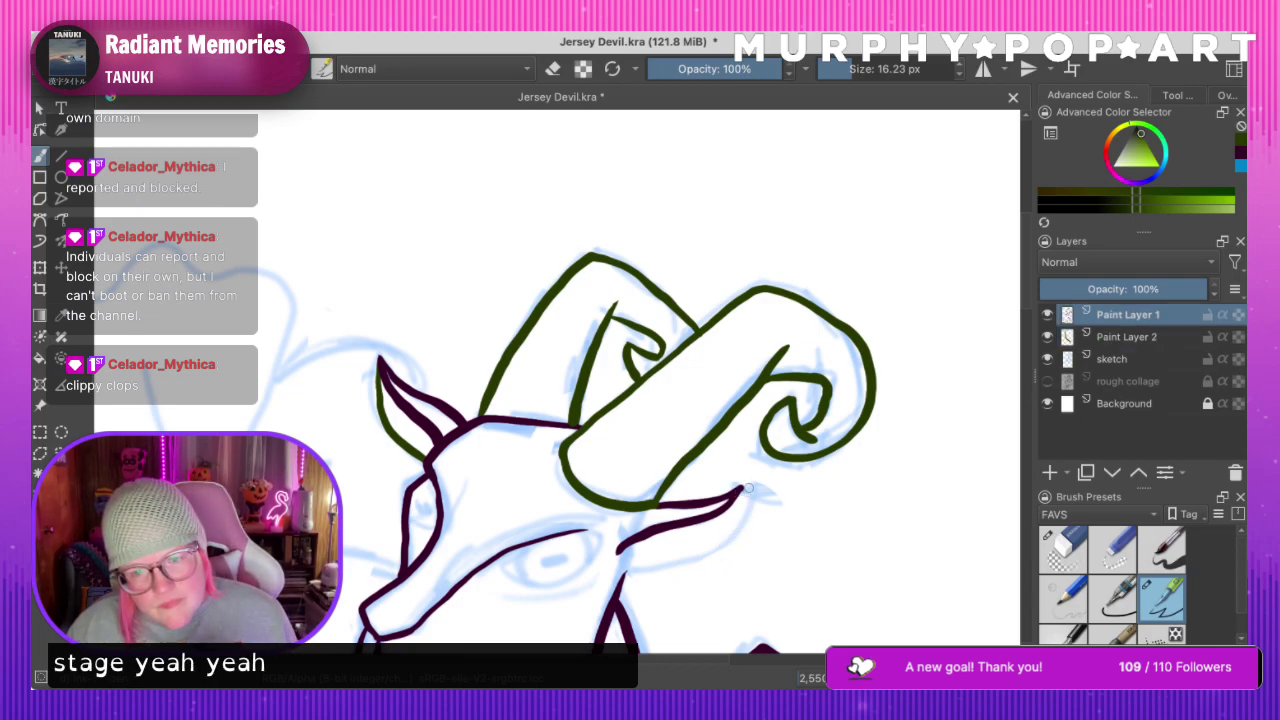
mouse_move(741, 492)
mouse_down()
mouse_move(701, 562)
mouse_move(602, 588)
mouse_up()
click(1127, 336)
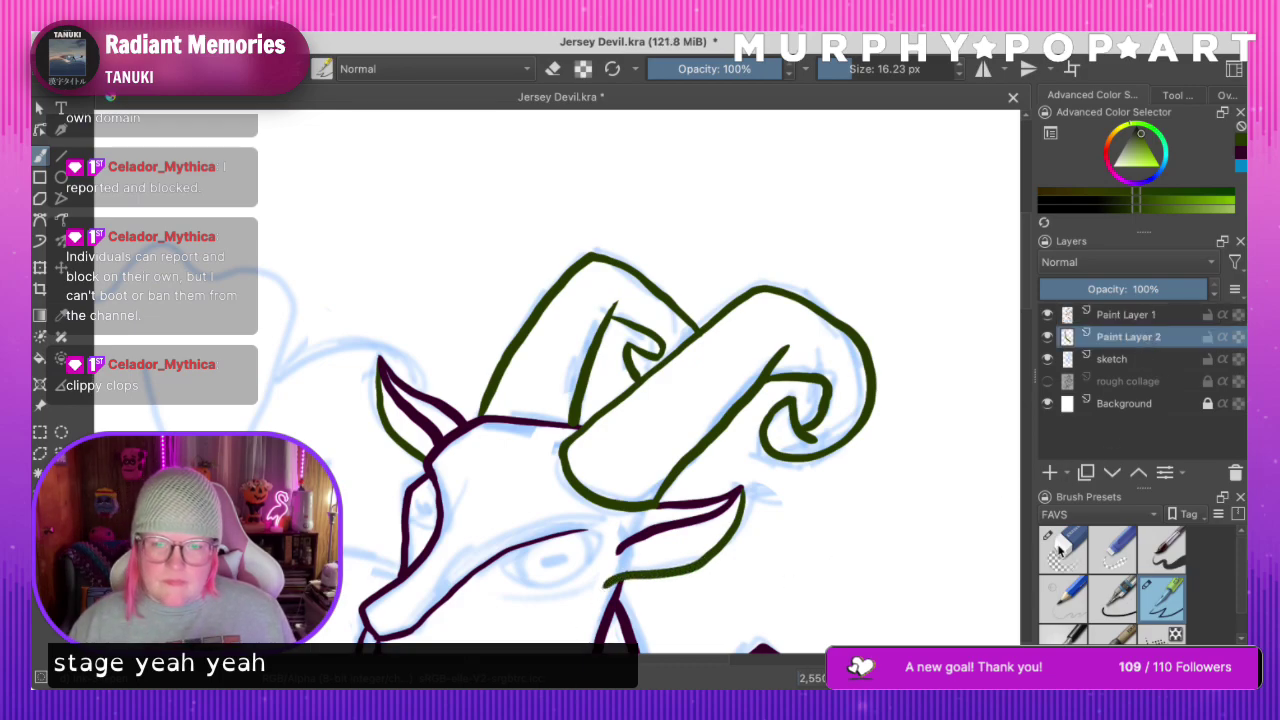
click(1062, 550)
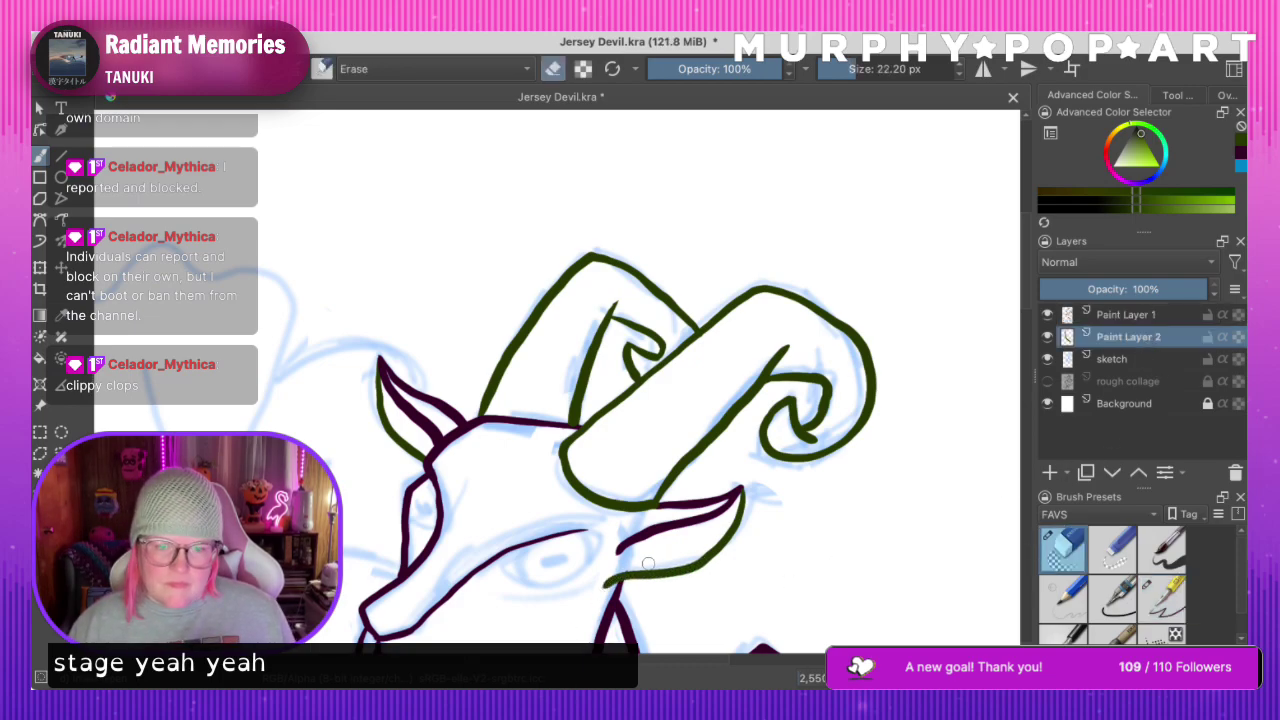
click(1131, 319)
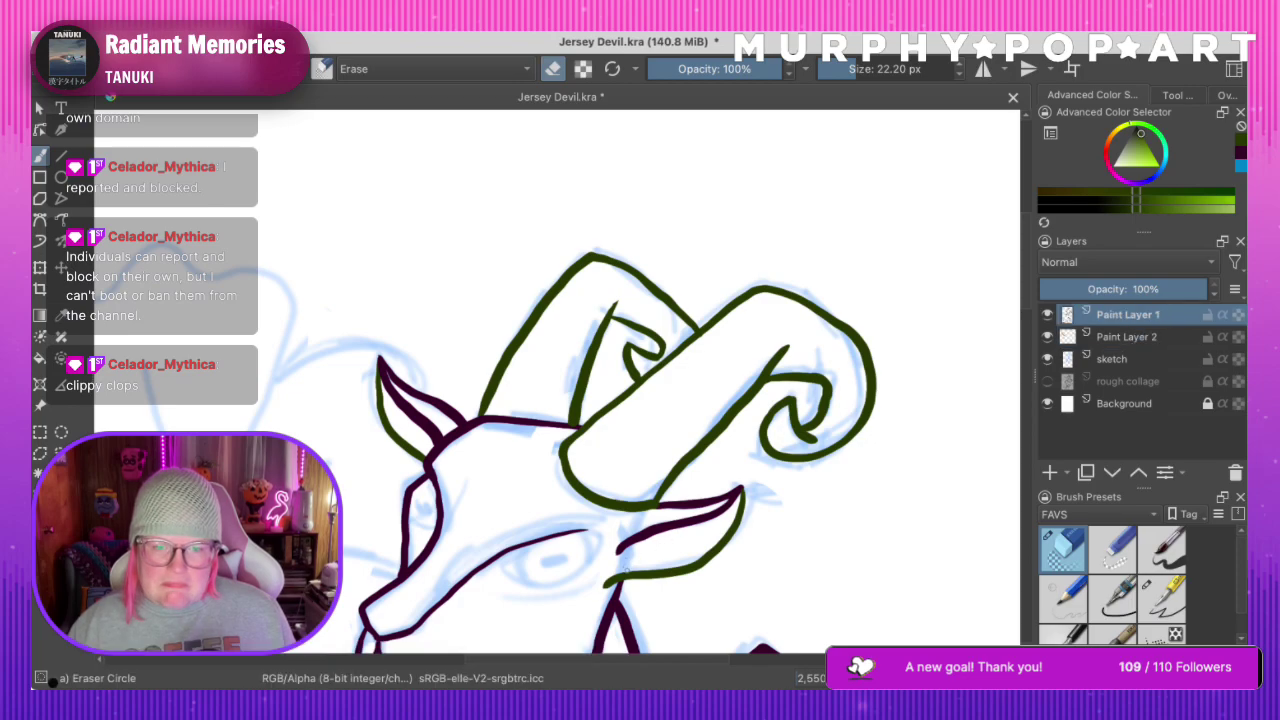
Switch back to the 16.23 px ink brush, merge Paint Layer 1 down into Paint Layer 2, and check the merged layer by toggling its visibility
key(ctrl+minus)
key(ctrl+minus)
key(ctrl+minus)
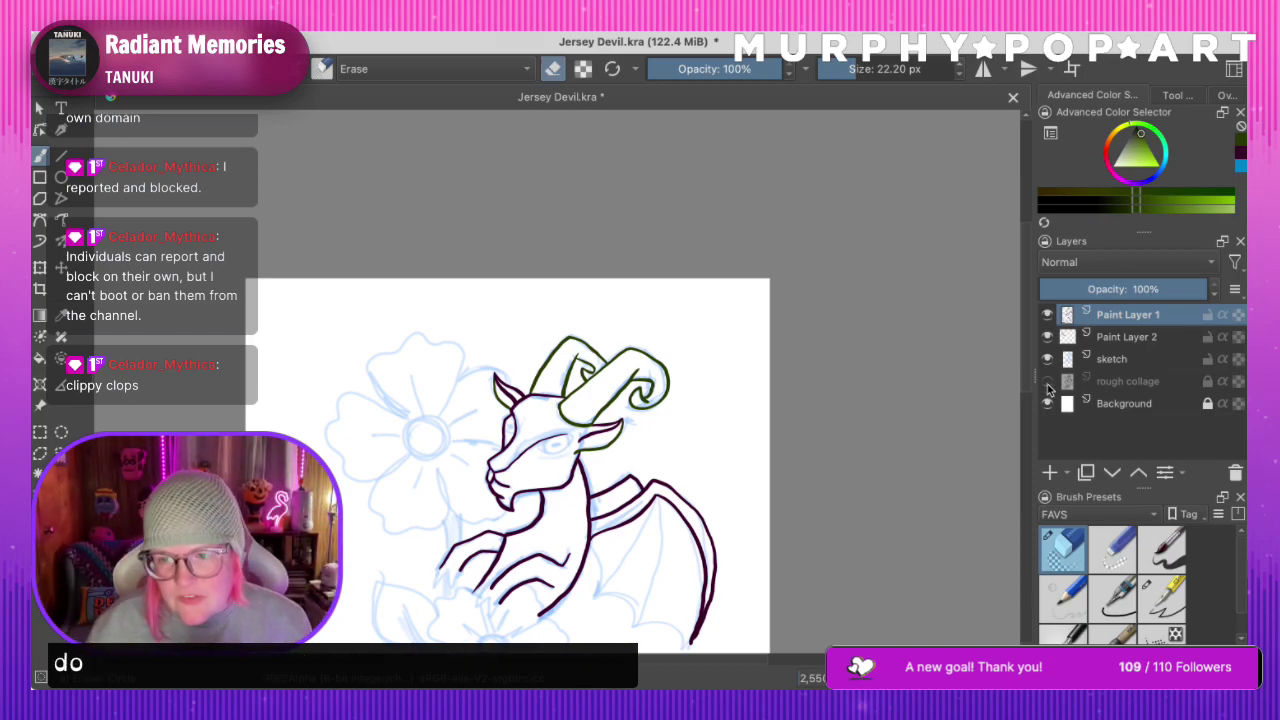
drag(1027, 382, 1013, 452)
key(ctrl+plus)
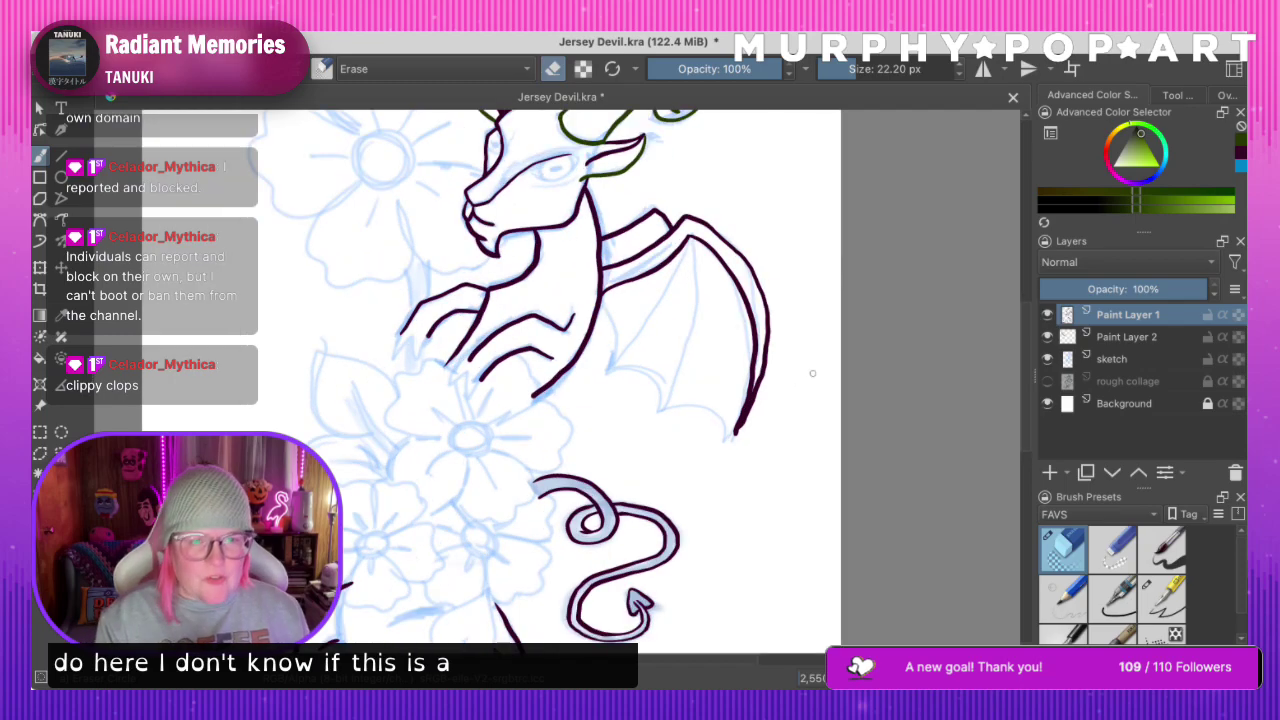
scroll(812, 373, up, 2)
drag(694, 660, 632, 660)
click(1160, 597)
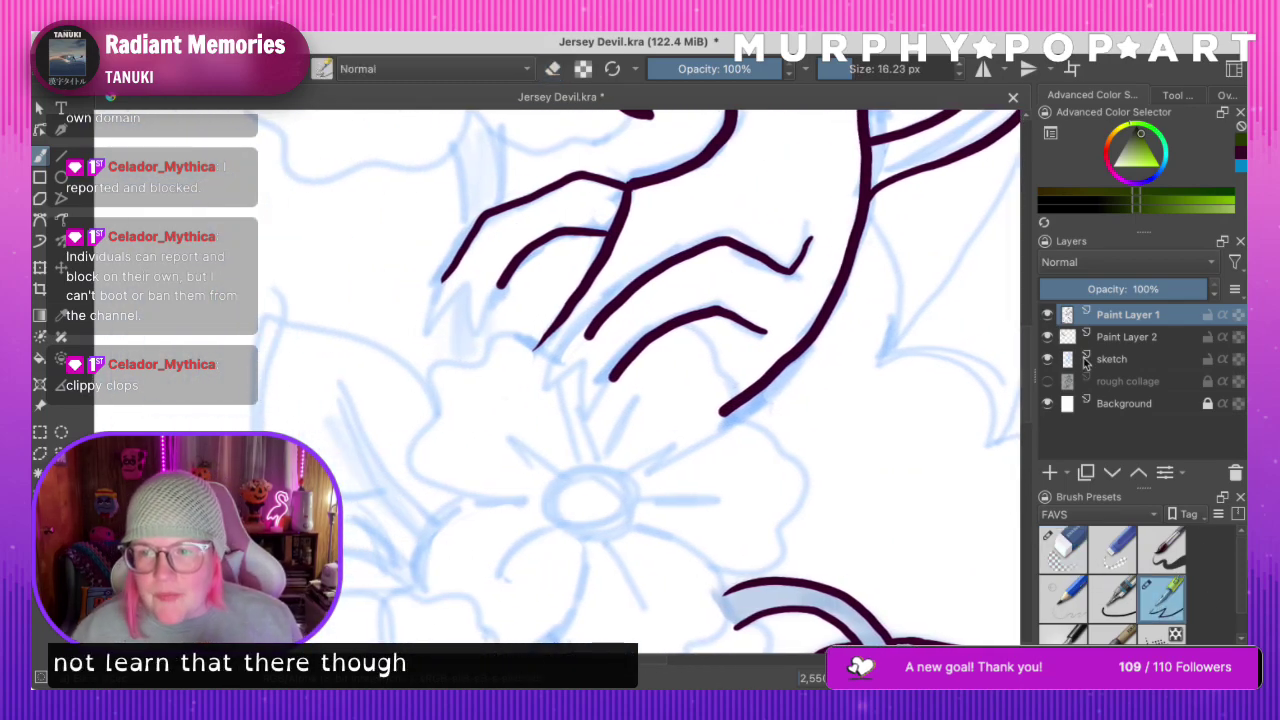
key(ctrl+e)
click(1050, 316)
click(1052, 316)
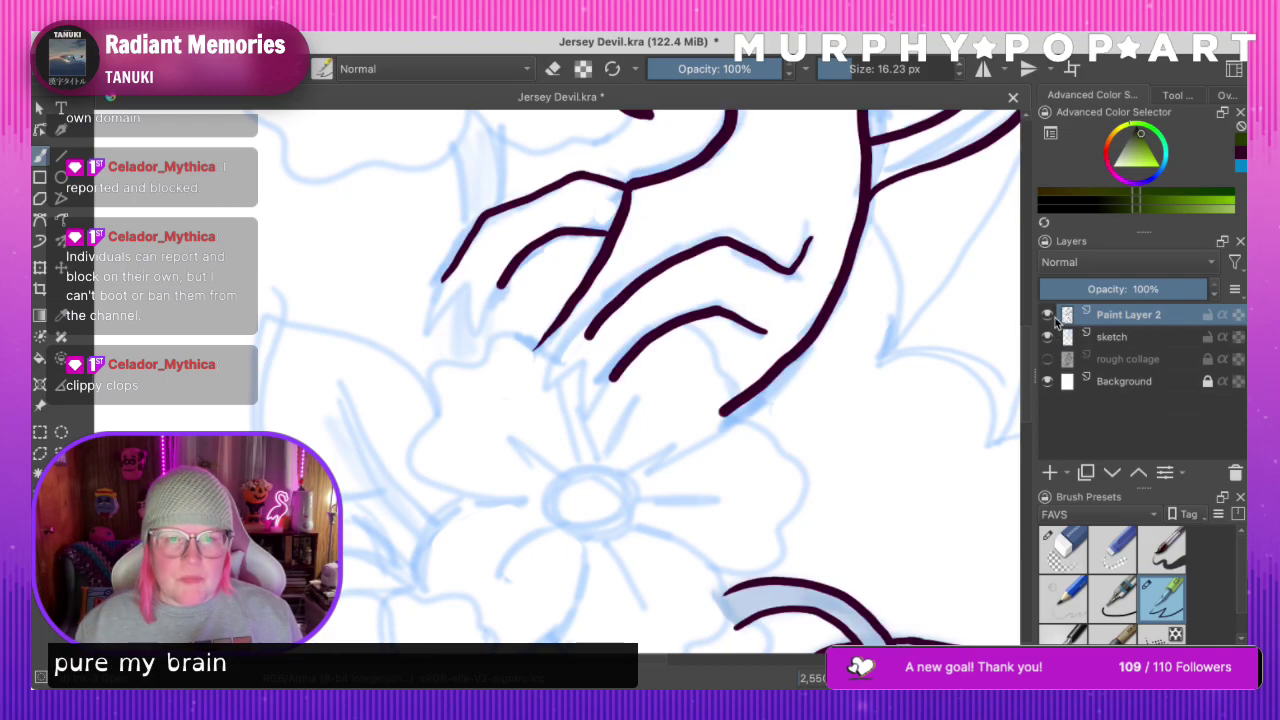
click(1050, 316)
click(1050, 316)
click(1050, 316)
click(1050, 316)
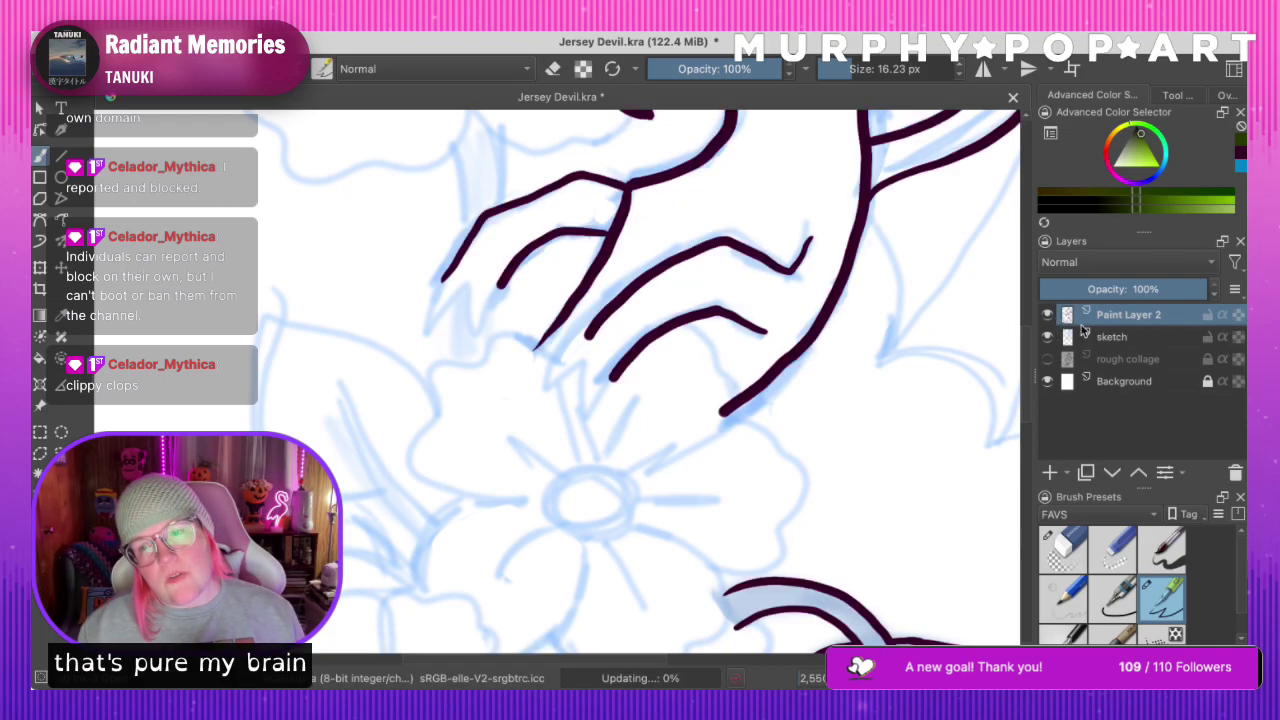
click(1062, 337)
click(1050, 472)
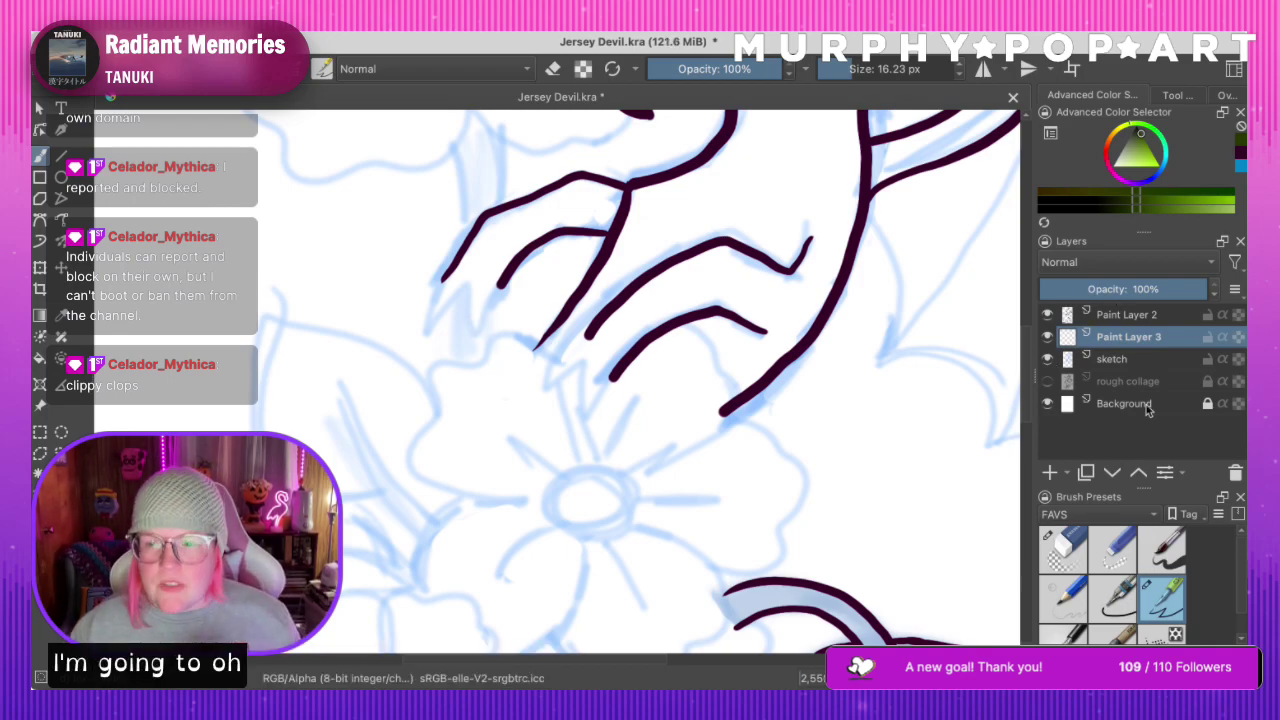
click(1235, 474)
click(1130, 315)
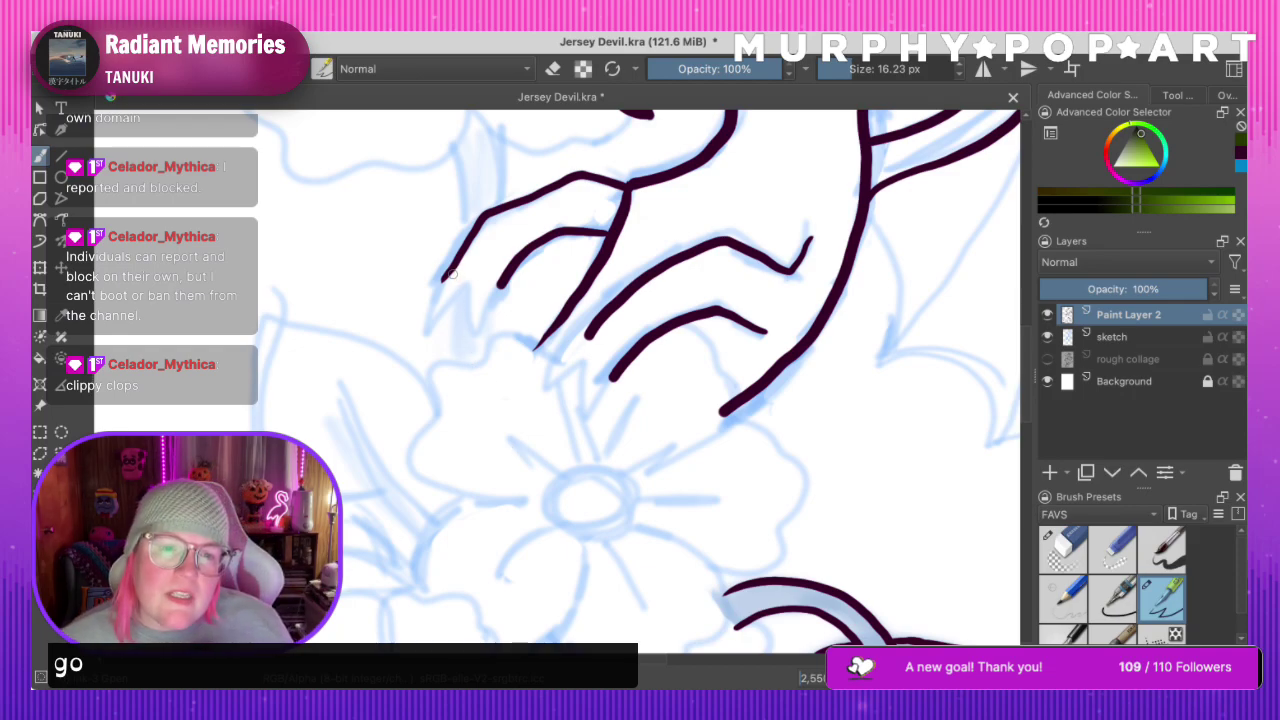
Ink the far front leg's cloven hoof in green on Paint Layer 2, redoing the strokes below its top edge
mouse_move(444, 278)
mouse_down()
mouse_move(430, 322)
mouse_move(468, 290)
mouse_move(473, 327)
mouse_move(502, 285)
mouse_move(460, 275)
mouse_move(509, 284)
mouse_move(432, 322)
mouse_up()
key(super+z)
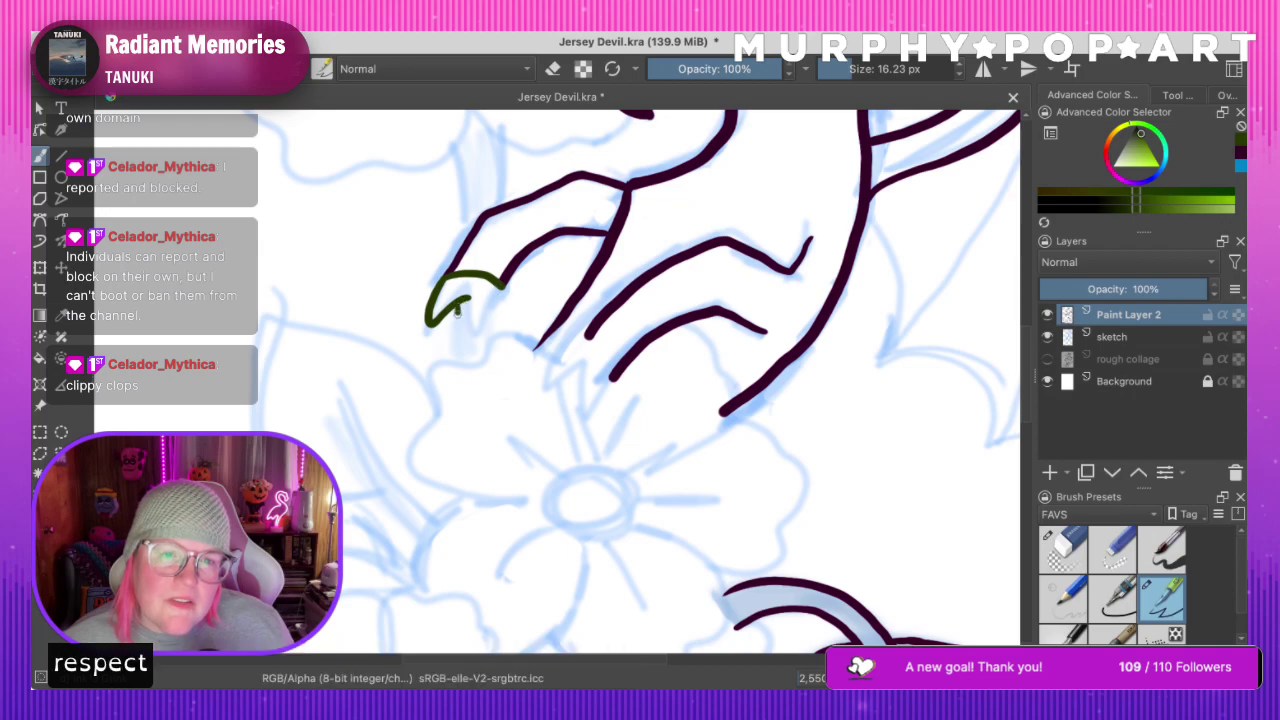
key(ctrl+z)
key(ctrl+z)
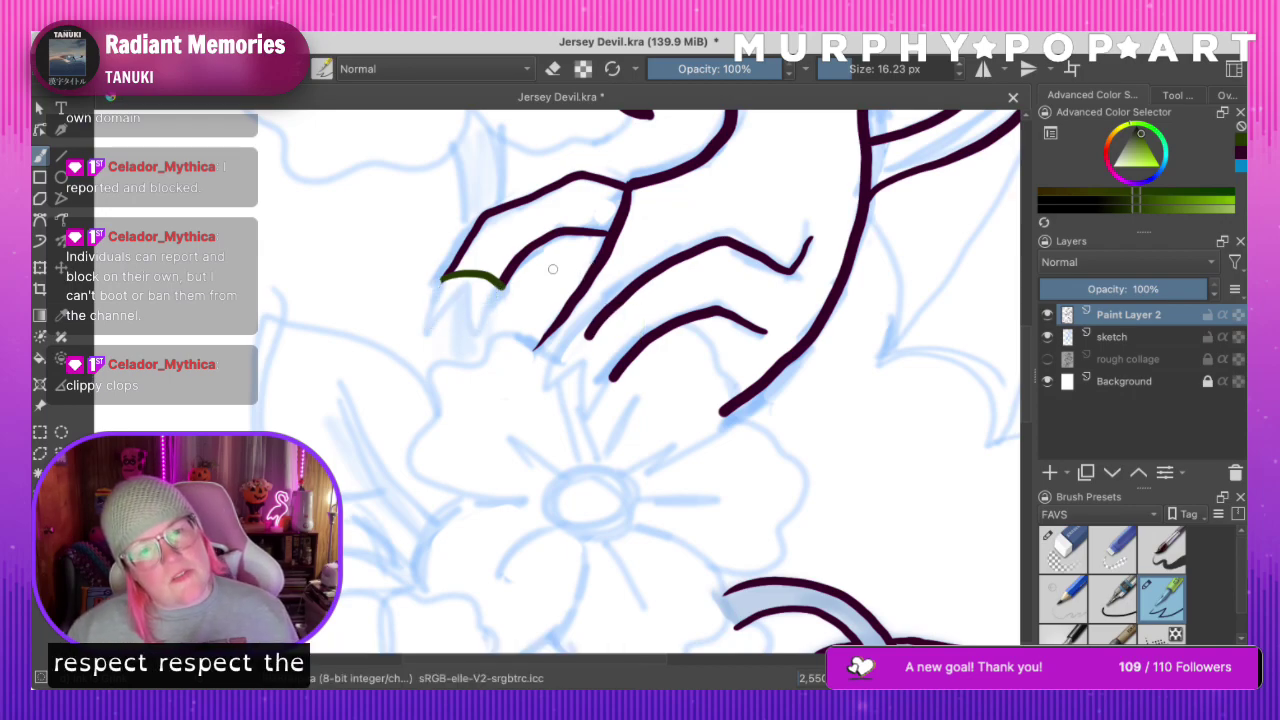
drag(440, 279, 434, 297)
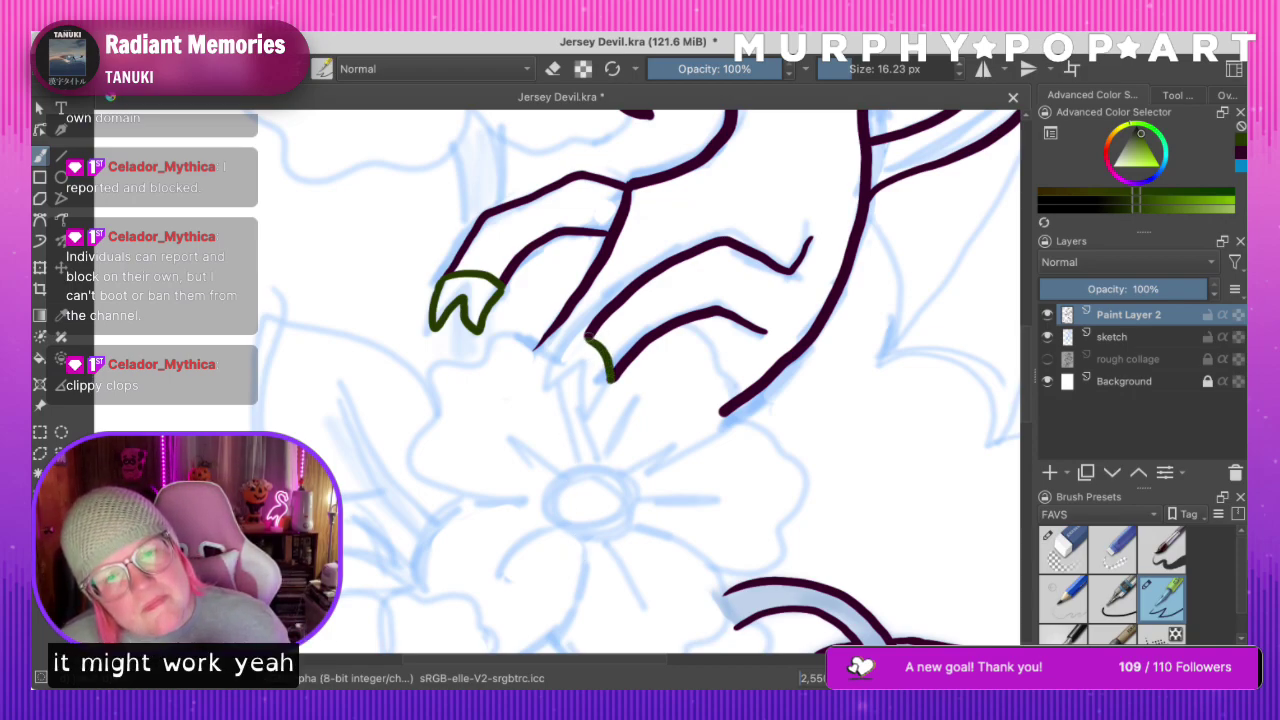
Ink the near front leg's cloven hoof in green, redoing its side stroke until the shape follows the sketch
drag(585, 340, 555, 378)
key(ctrl+z)
drag(589, 336, 560, 389)
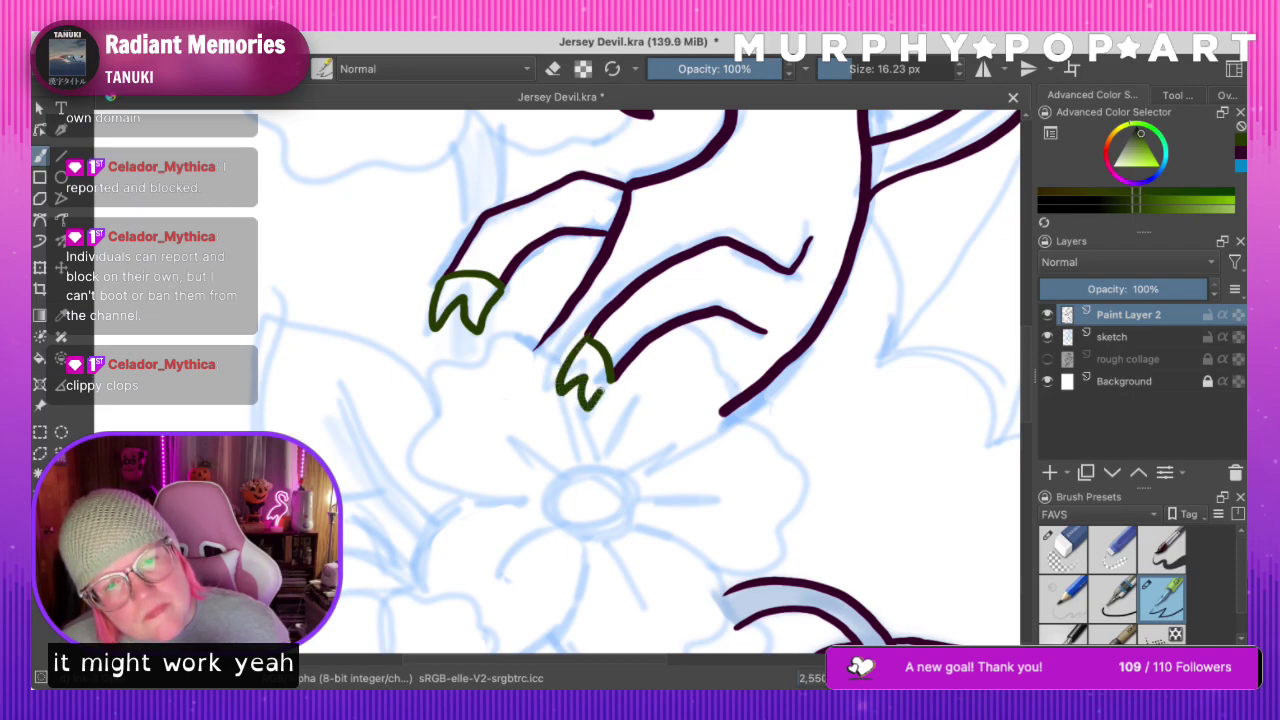
key(ctrl+z)
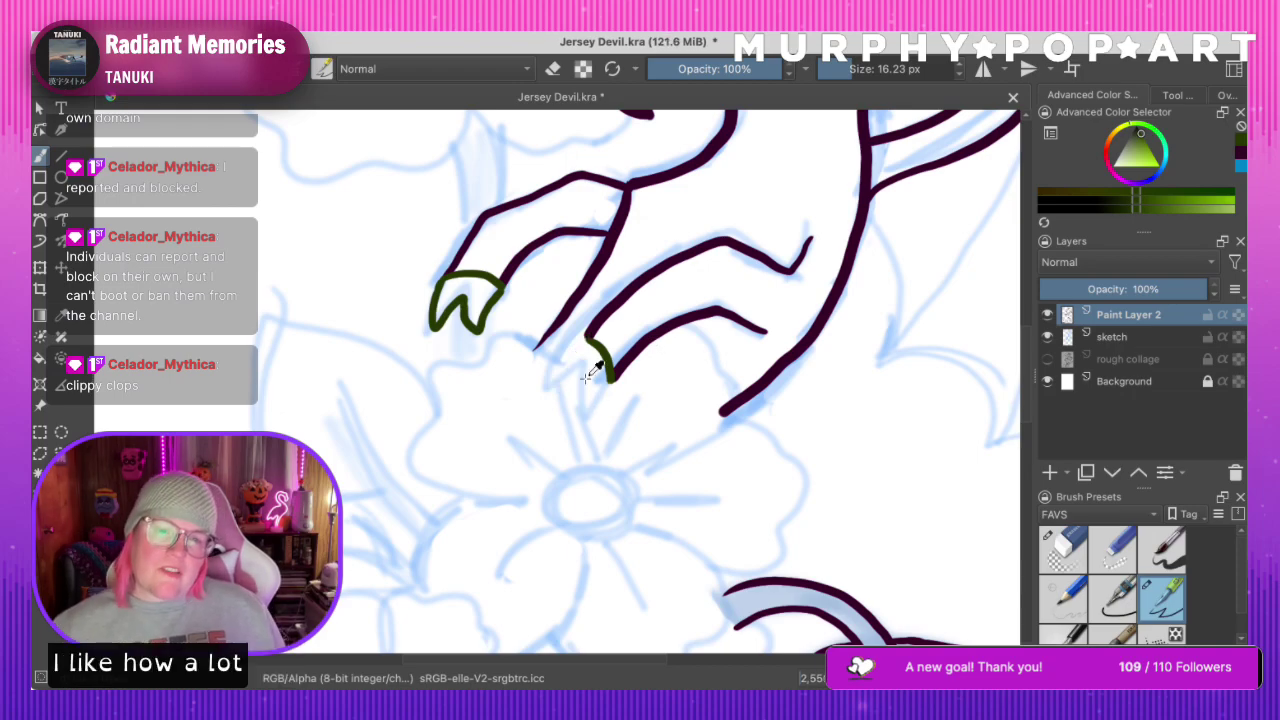
drag(589, 338, 559, 383)
key(ctrl+z)
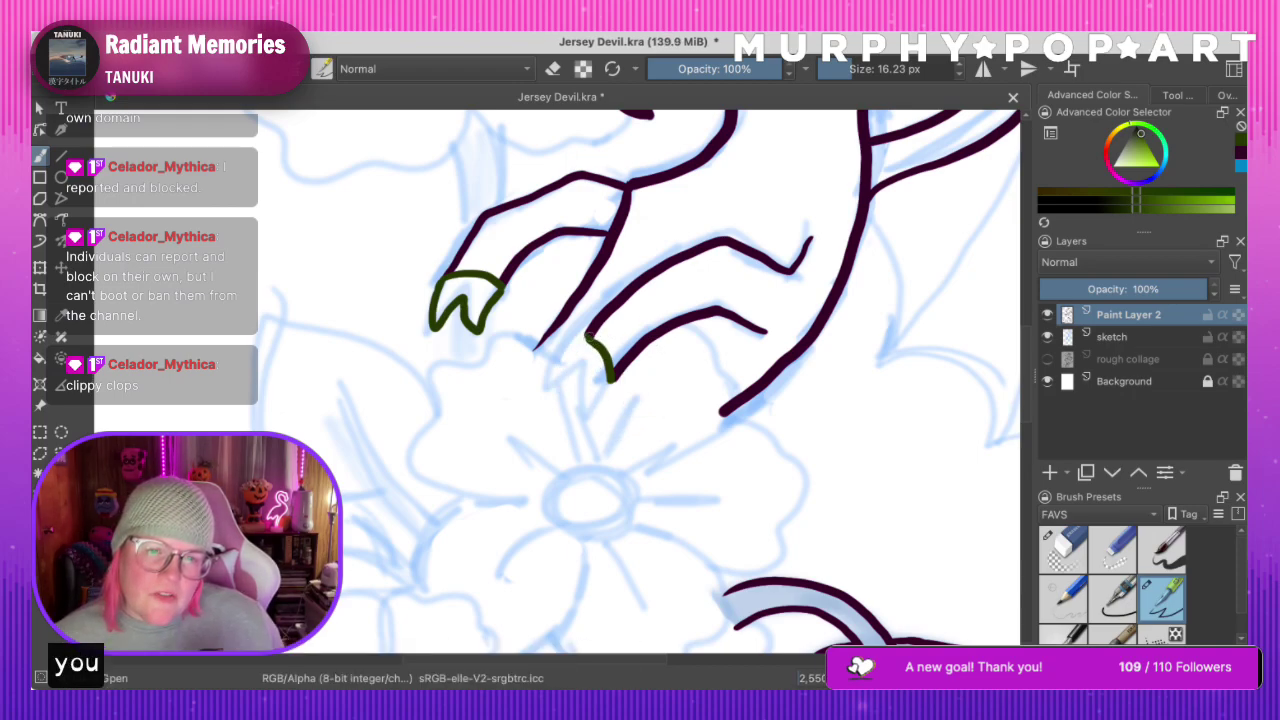
drag(576, 340, 558, 392)
key(ctrl+z)
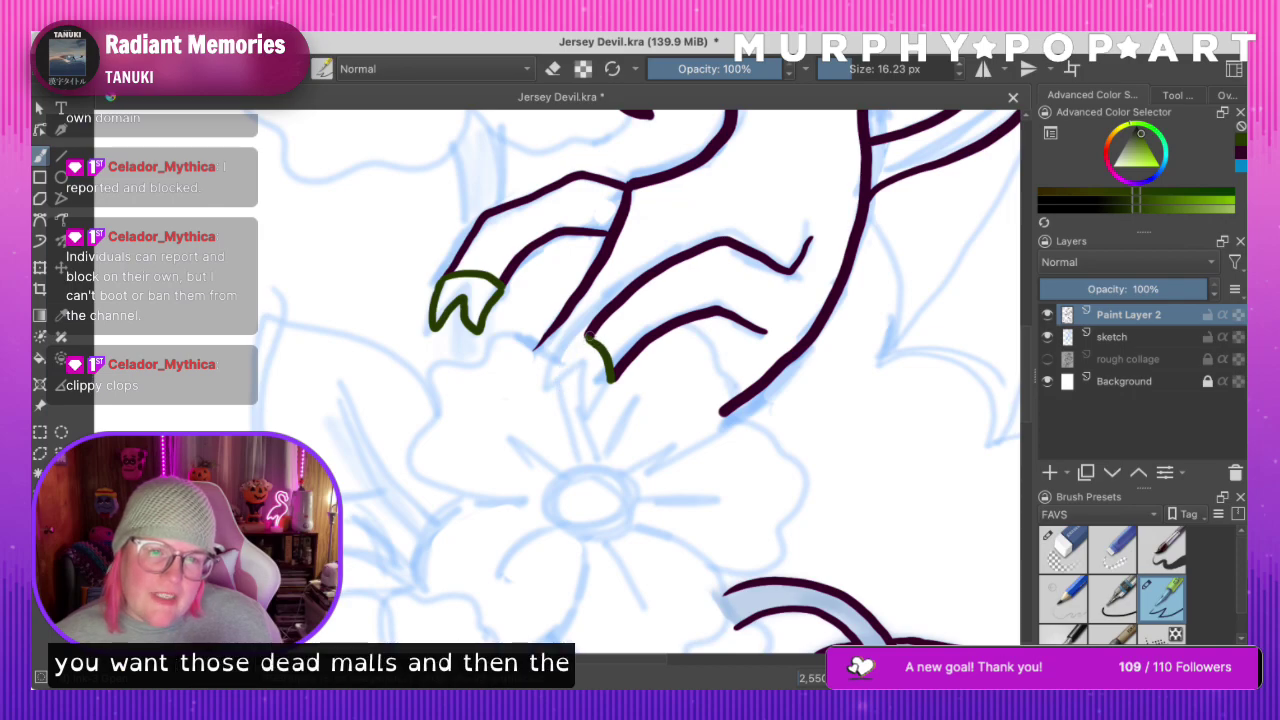
mouse_move(576, 341)
mouse_down()
mouse_move(560, 394)
mouse_move(586, 380)
mouse_move(588, 414)
mouse_move(612, 380)
mouse_up()
key(ctrl+z)
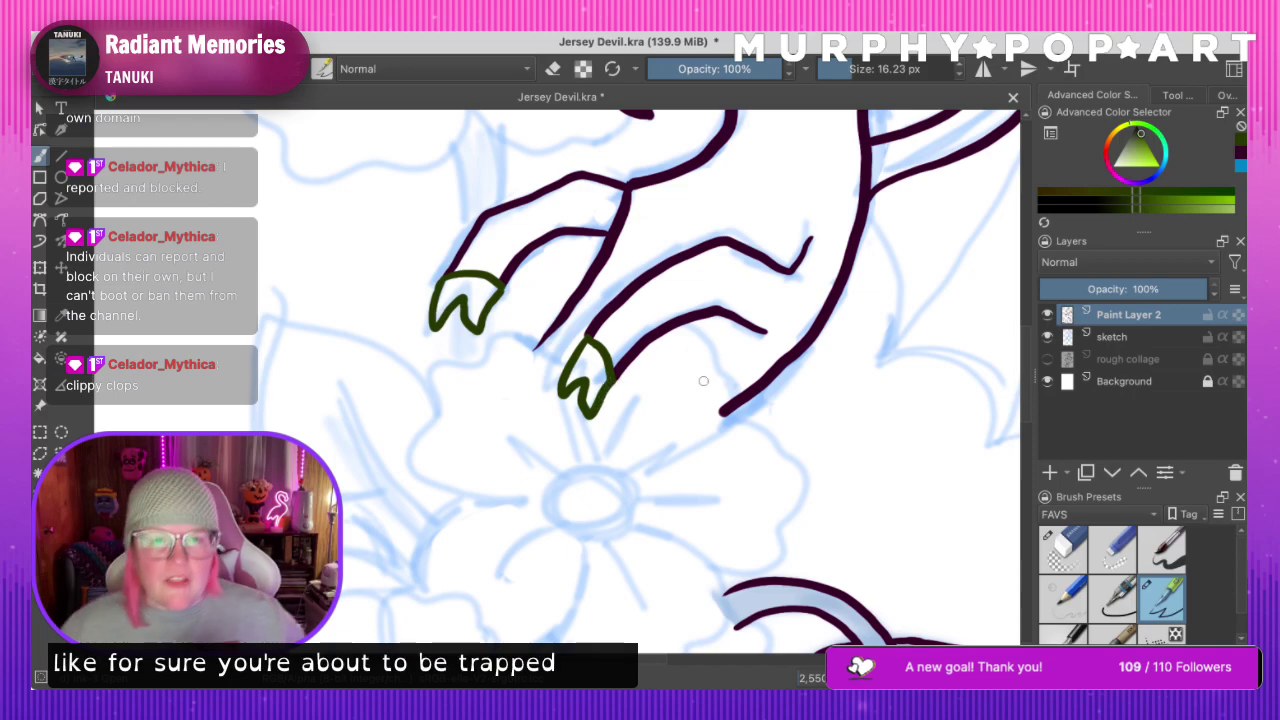
Review the front hooves against the whole drawing and up close
scroll(703, 381, down, 8)
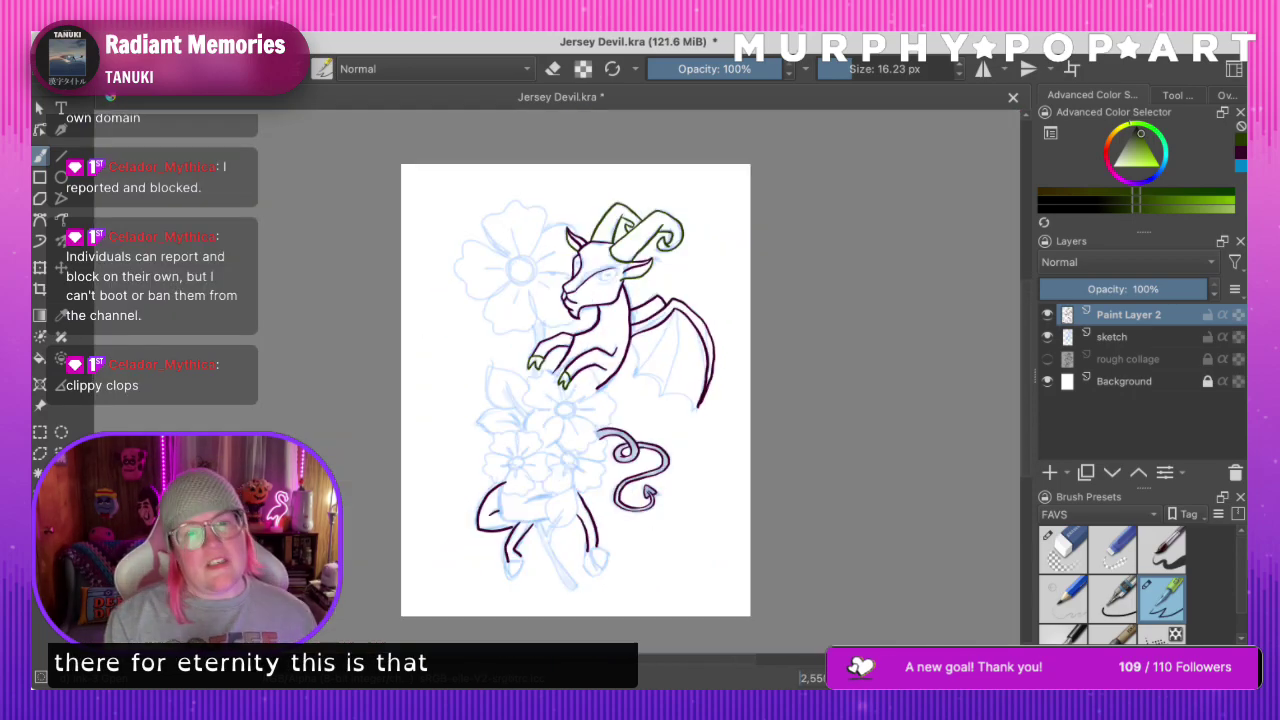
key(ctrl+plus)
key(ctrl+plus)
key(ctrl+plus)
key(ctrl+plus)
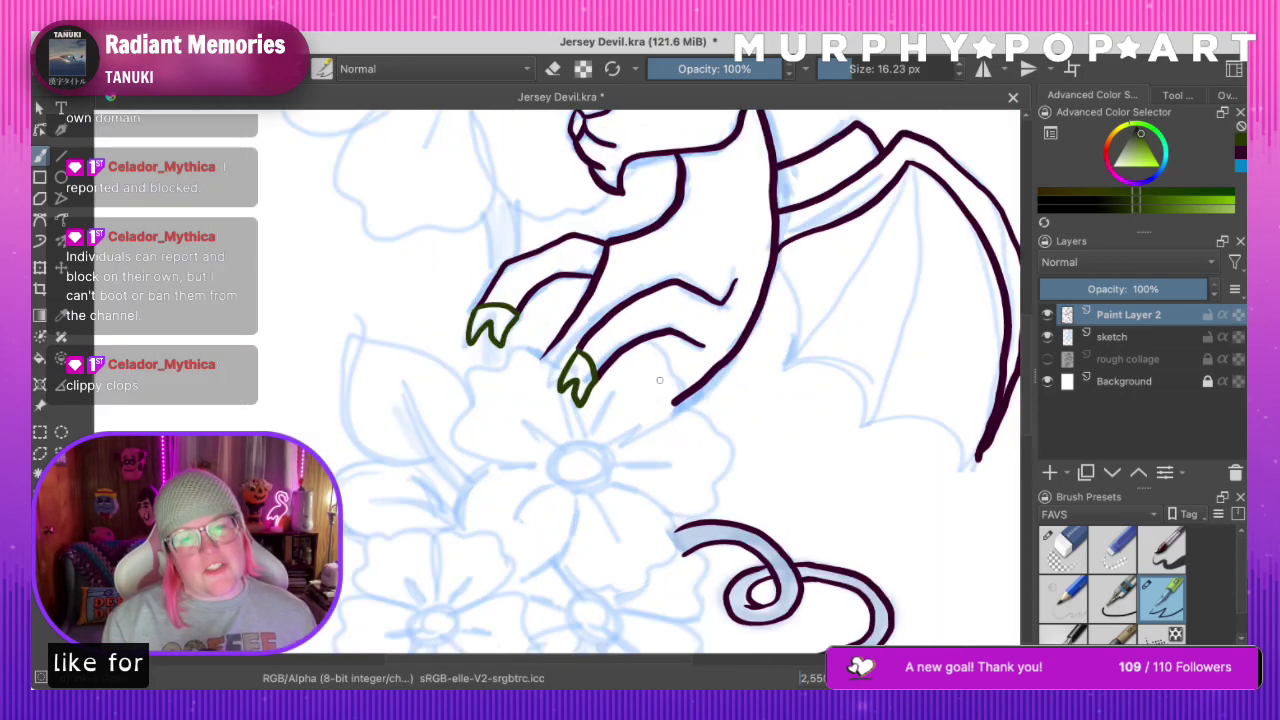
key(ctrl+minus)
key(ctrl+minus)
key(ctrl+minus)
scroll(575, 382, up, 4)
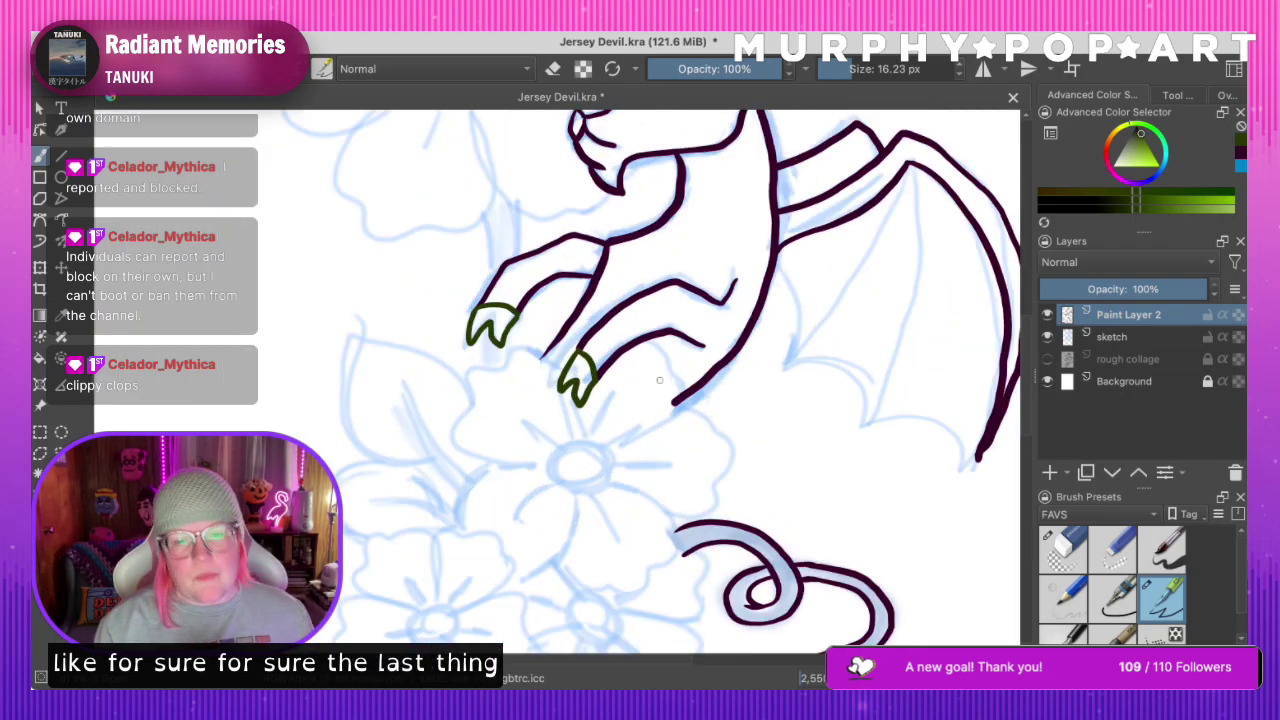
Add a paint layer above the sketch and ink the wing membrane's scalloped edge and two inner ribs in green
scroll(600, 380, right, 5)
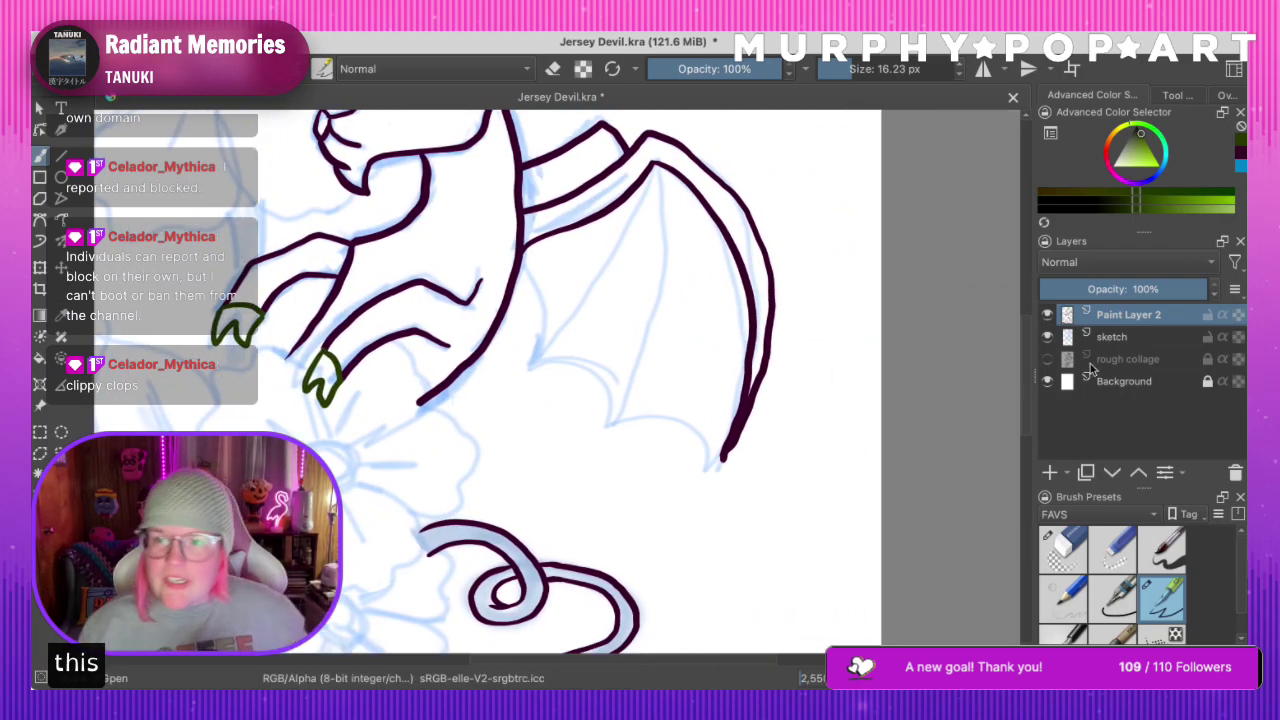
click(1170, 338)
click(1049, 473)
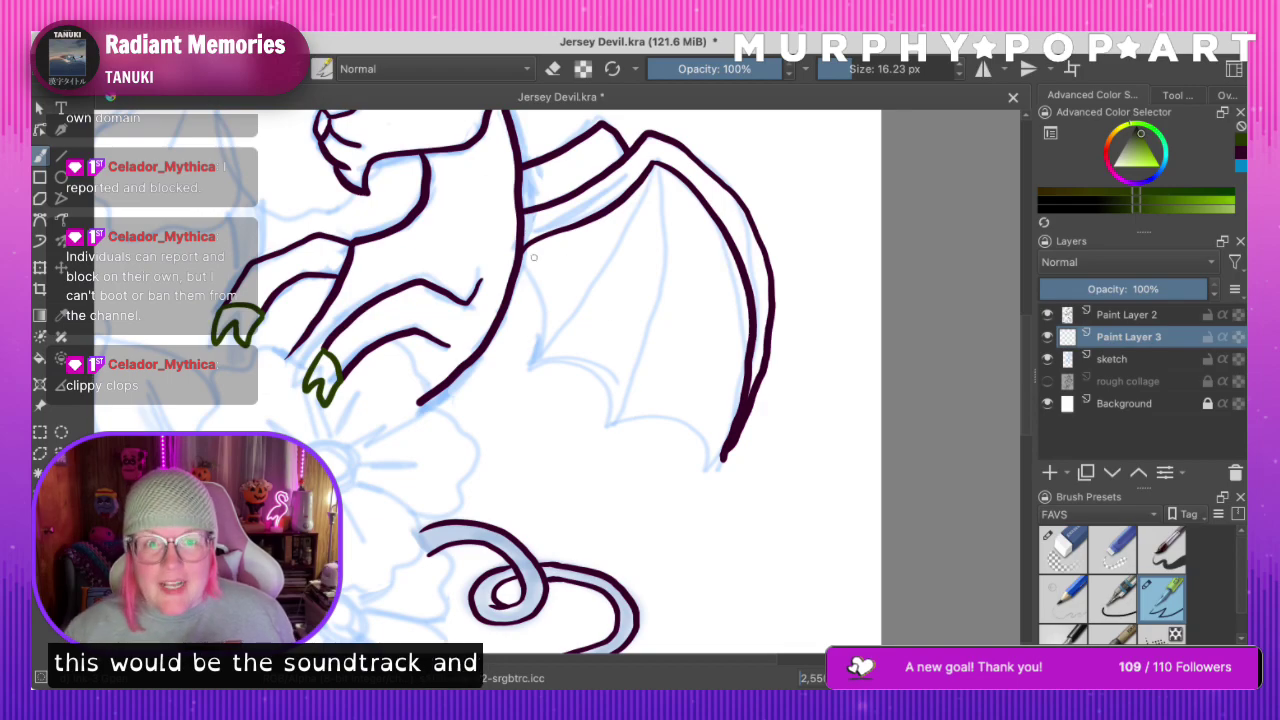
mouse_move(522, 268)
mouse_down()
mouse_move(543, 290)
mouse_move(532, 362)
mouse_move(575, 366)
mouse_move(618, 408)
mouse_move(723, 456)
mouse_up()
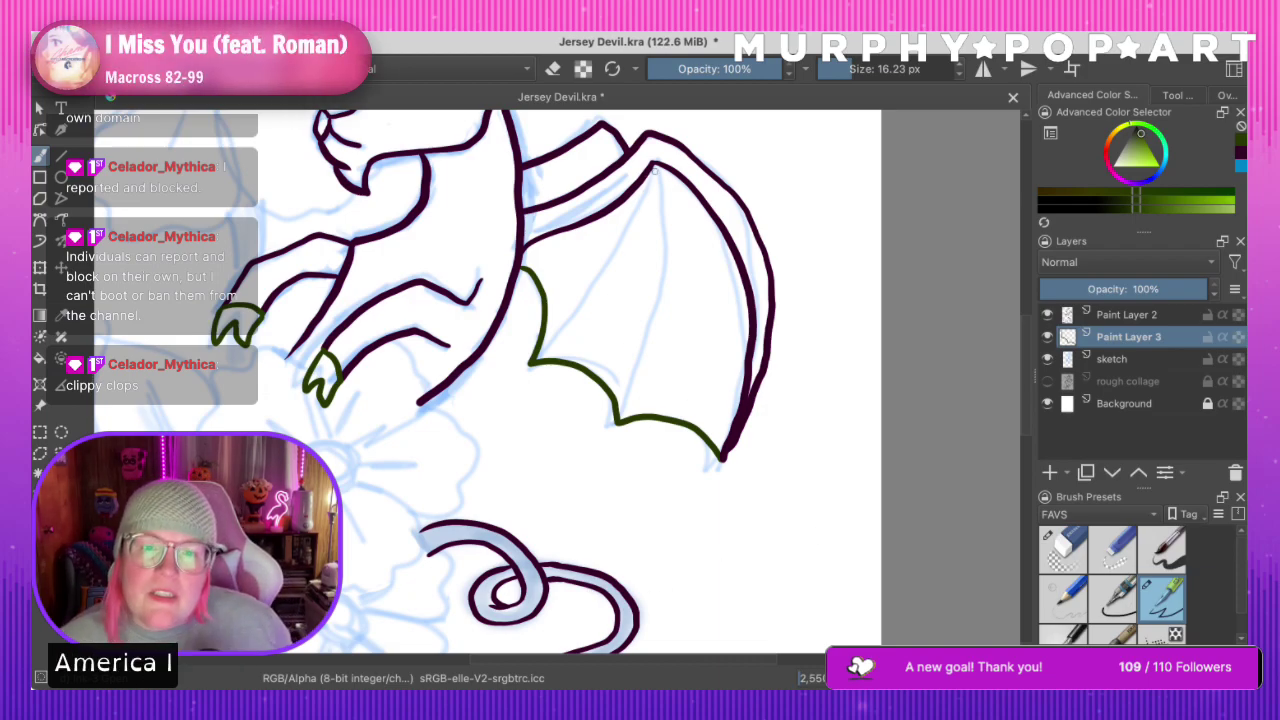
mouse_move(655, 163)
mouse_down()
mouse_move(610, 273)
mouse_move(532, 360)
mouse_up()
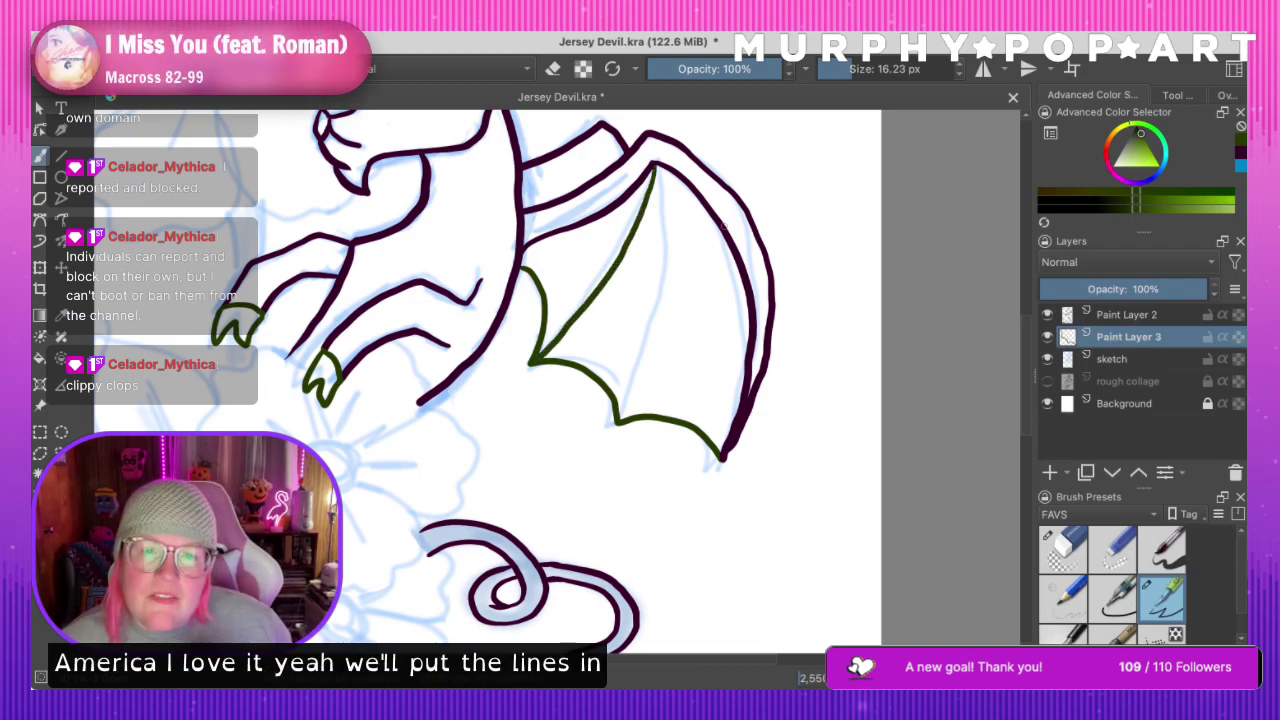
mouse_move(656, 164)
mouse_down()
mouse_move(656, 326)
mouse_move(620, 422)
mouse_up()
Merge Paint Layer 2 down into the wing membrane layer
key(super+minus)
key(super+minus)
key(super+minus)
key(super+minus)
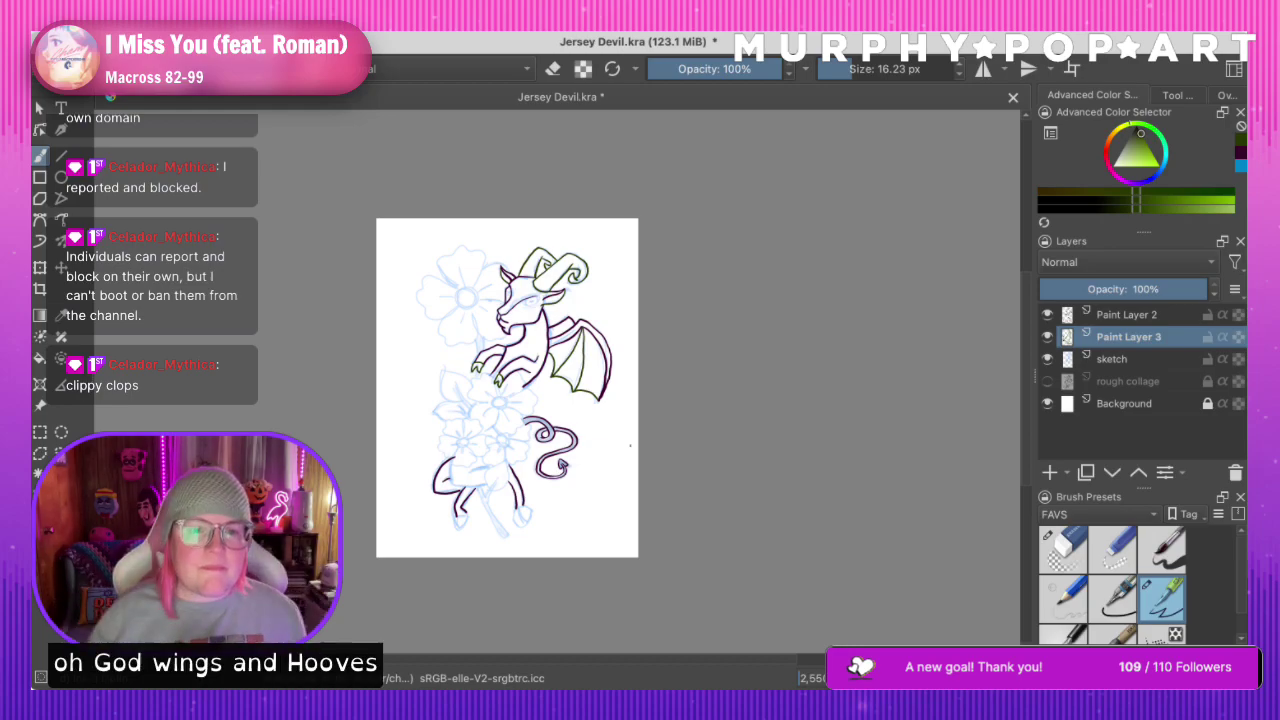
click(1124, 321)
key(super+e)
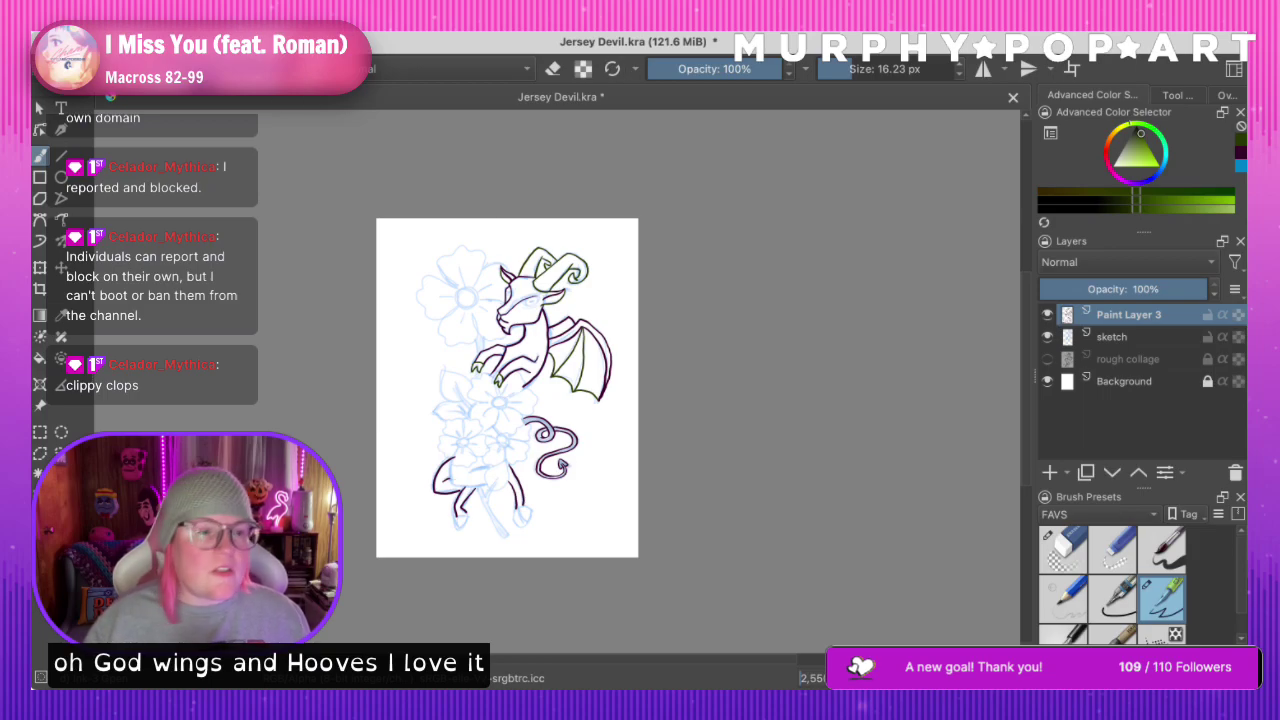
Lasso the far front leg's inner line with part of its hoof, shift it slightly to slim the leg, and deselect
scroll(517, 370, up, 5)
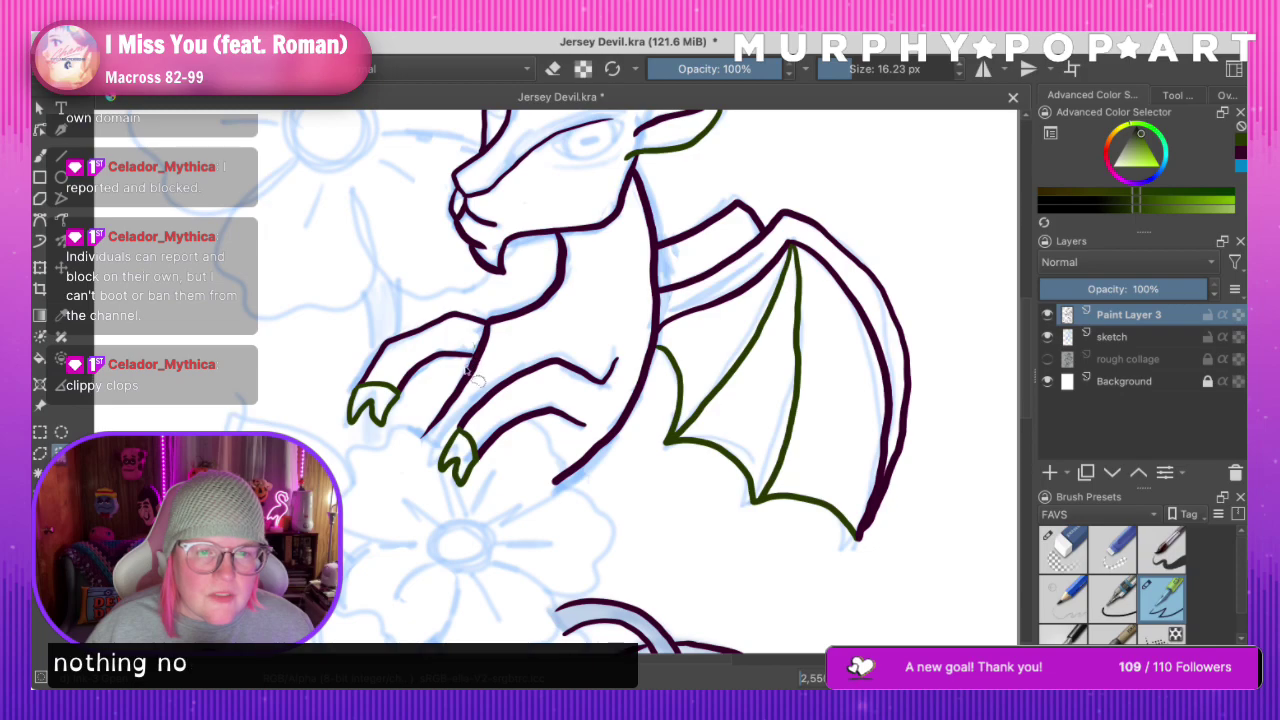
mouse_move(465, 367)
mouse_down()
mouse_move(375, 436)
mouse_move(386, 377)
mouse_move(421, 350)
mouse_move(495, 350)
mouse_up()
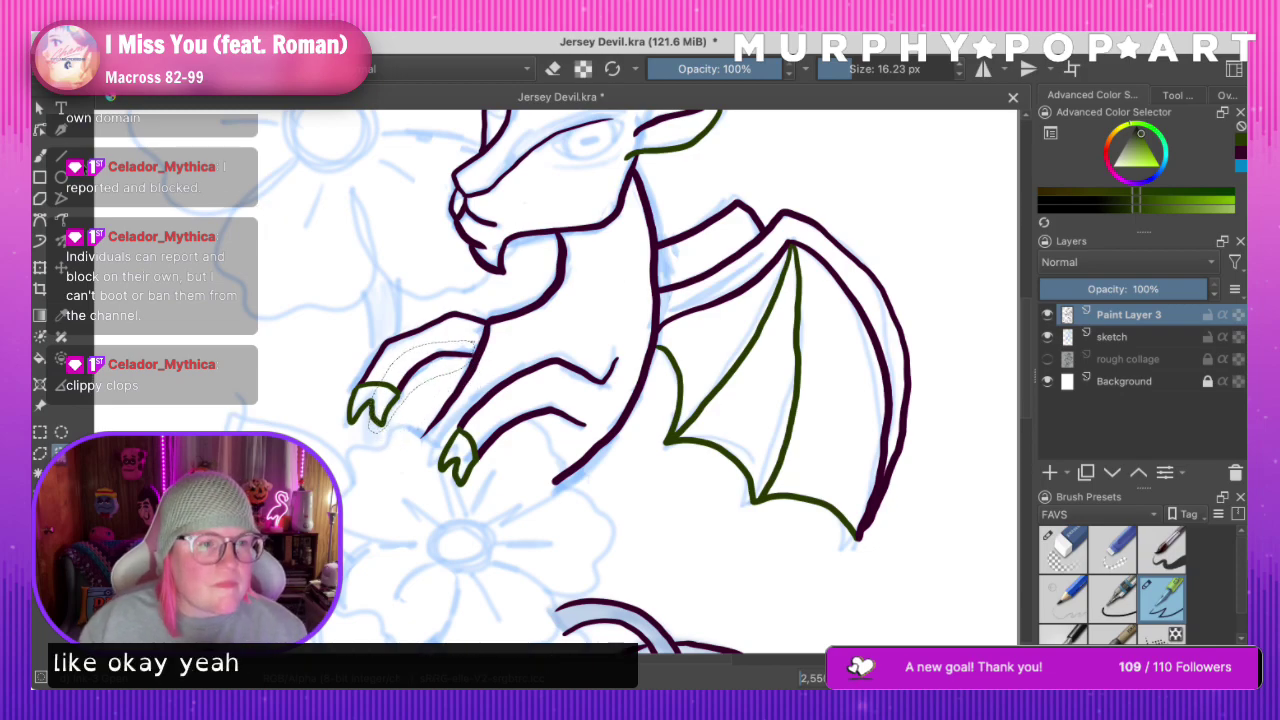
click(40, 266)
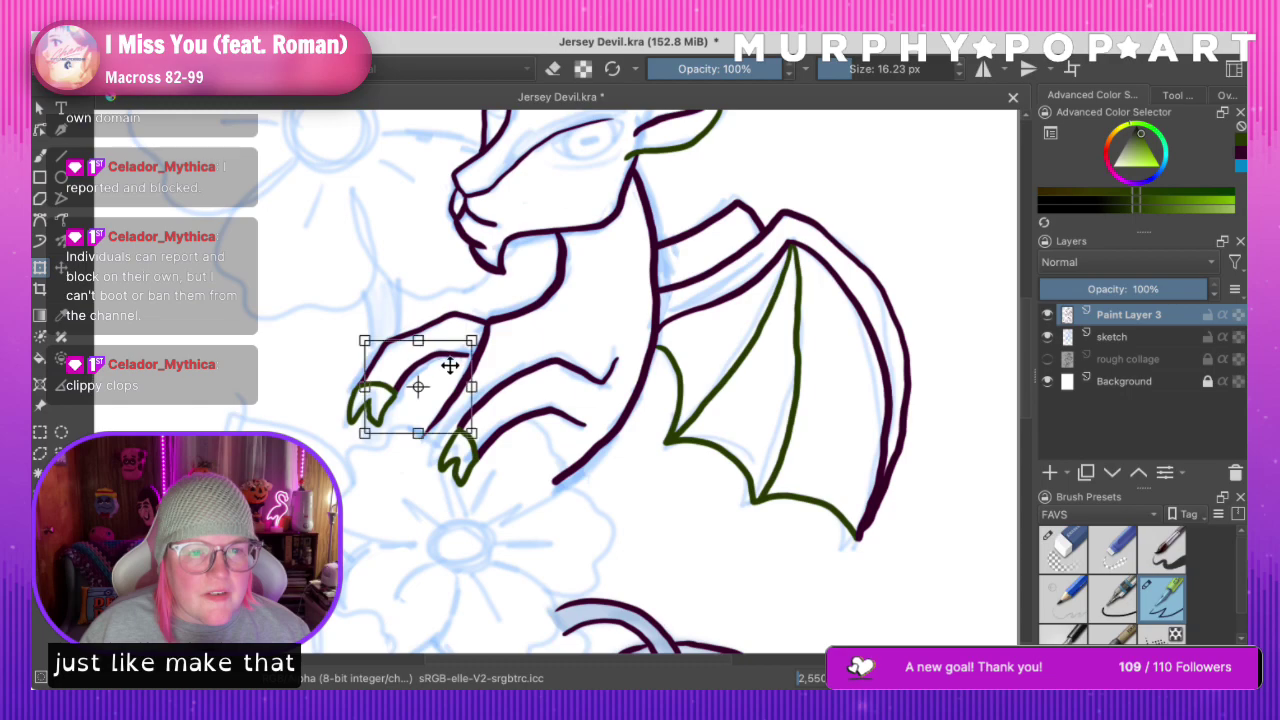
key(Return)
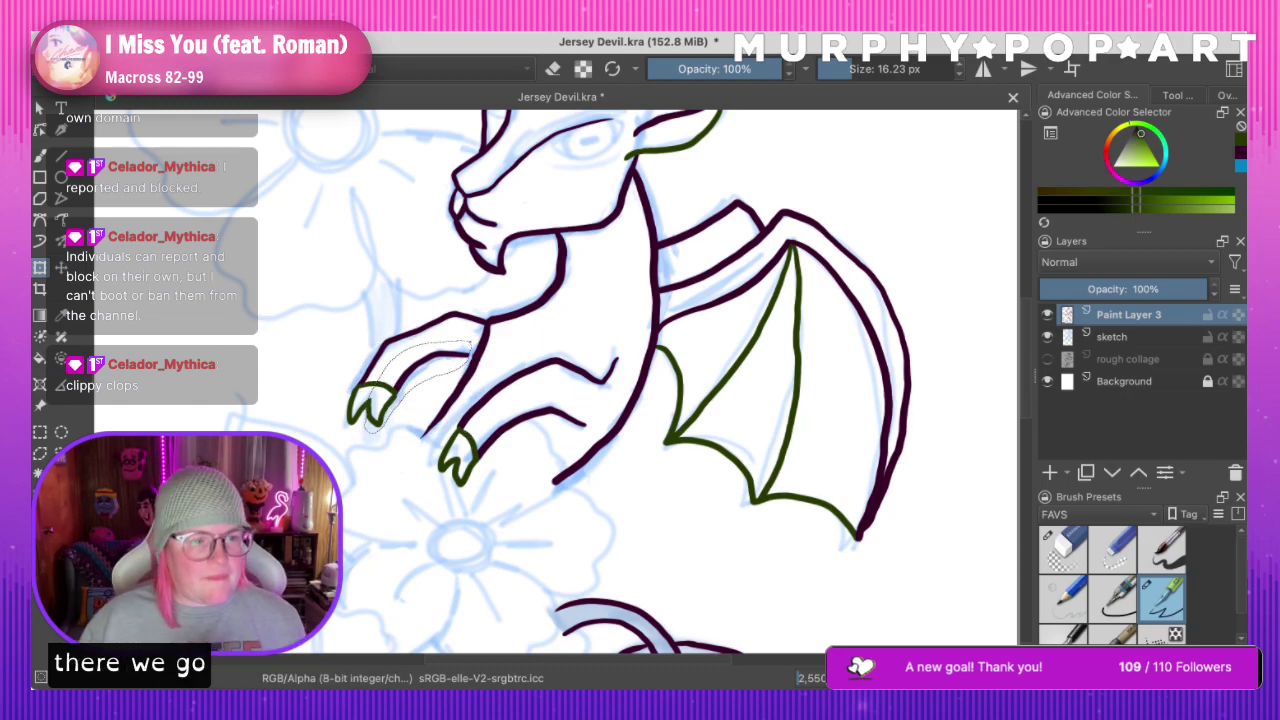
key(ctrl+shift+a)
Sample the dark purple from the chest line and return to the freehand brush
click(61, 315)
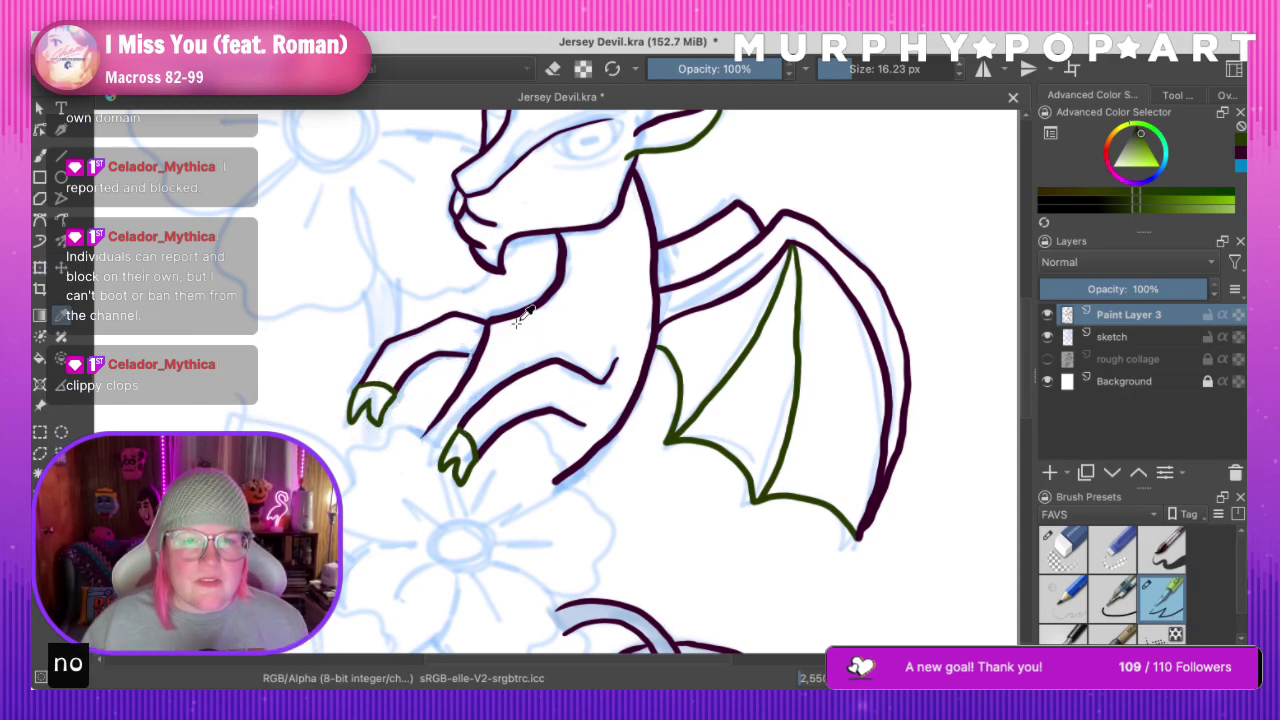
click(494, 316)
key(b)
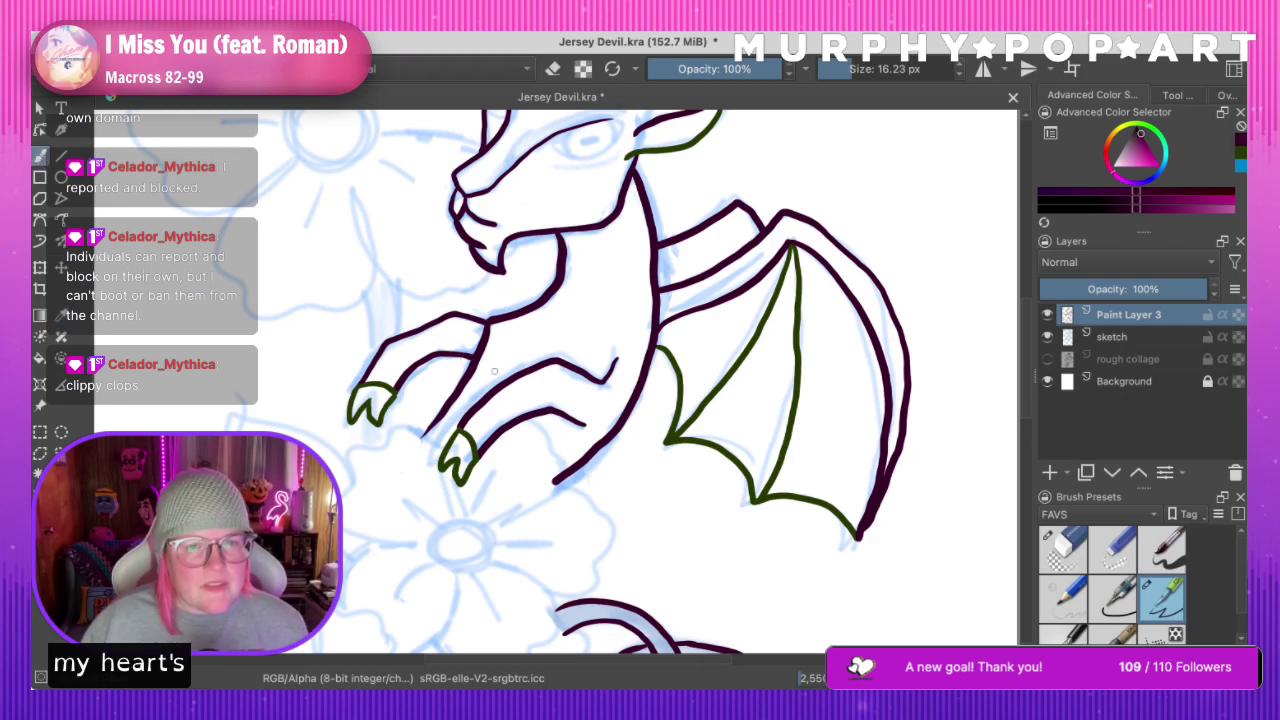
Check the line art on the whole page with the sketch layer hidden, and show the sketch again
key(2)
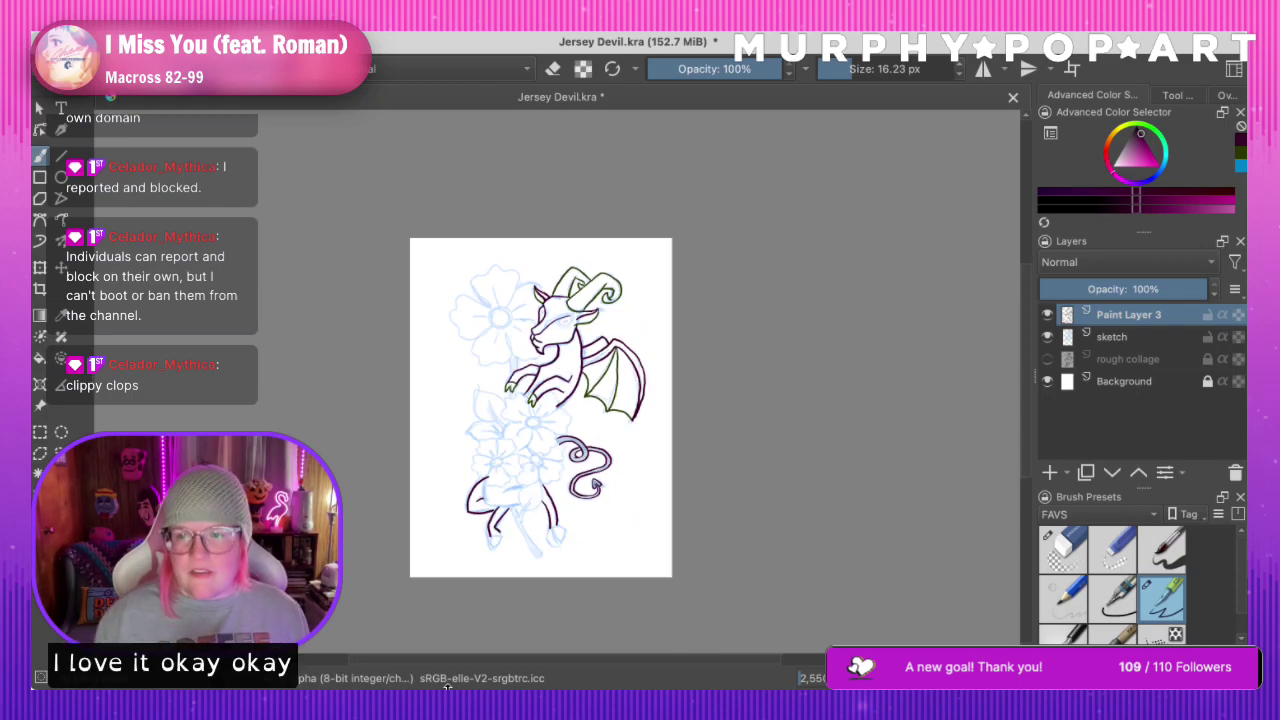
click(1046, 339)
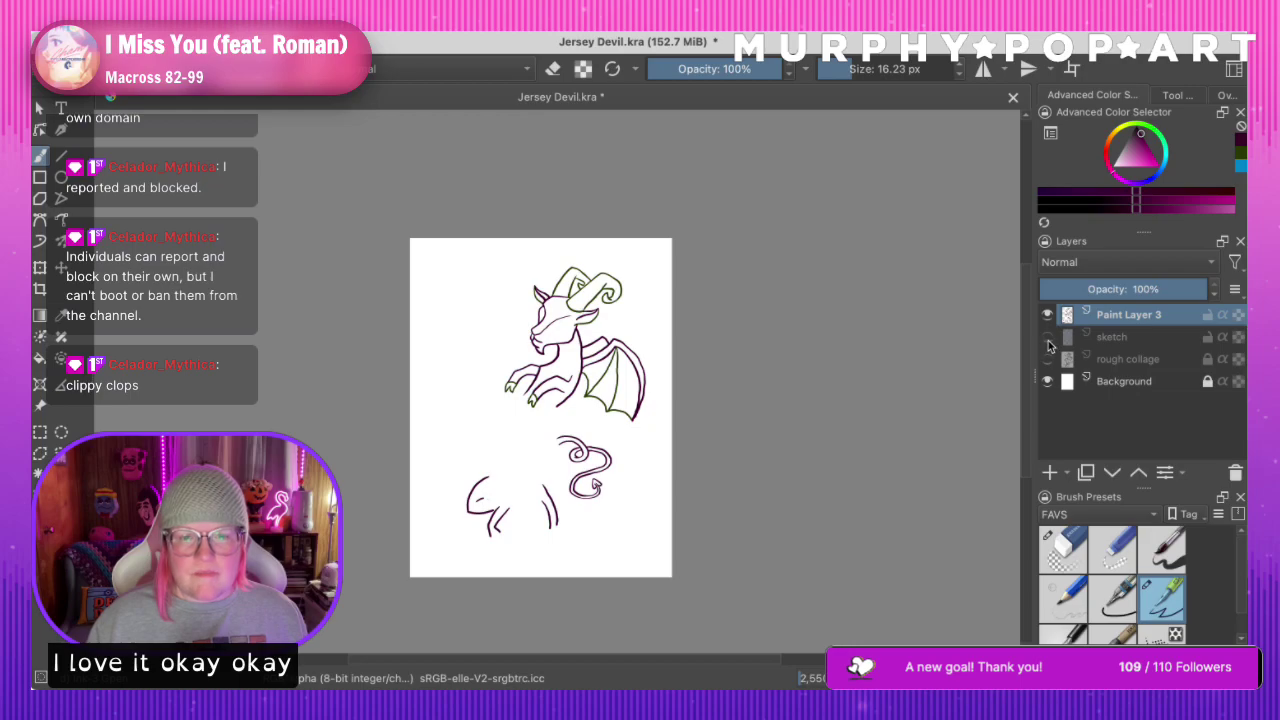
click(1047, 338)
Outline the left hind hoof in dark green over the sketch, closing it from the ankle line down to the tip
key(ctrl+plus)
key(ctrl+plus)
key(ctrl+plus)
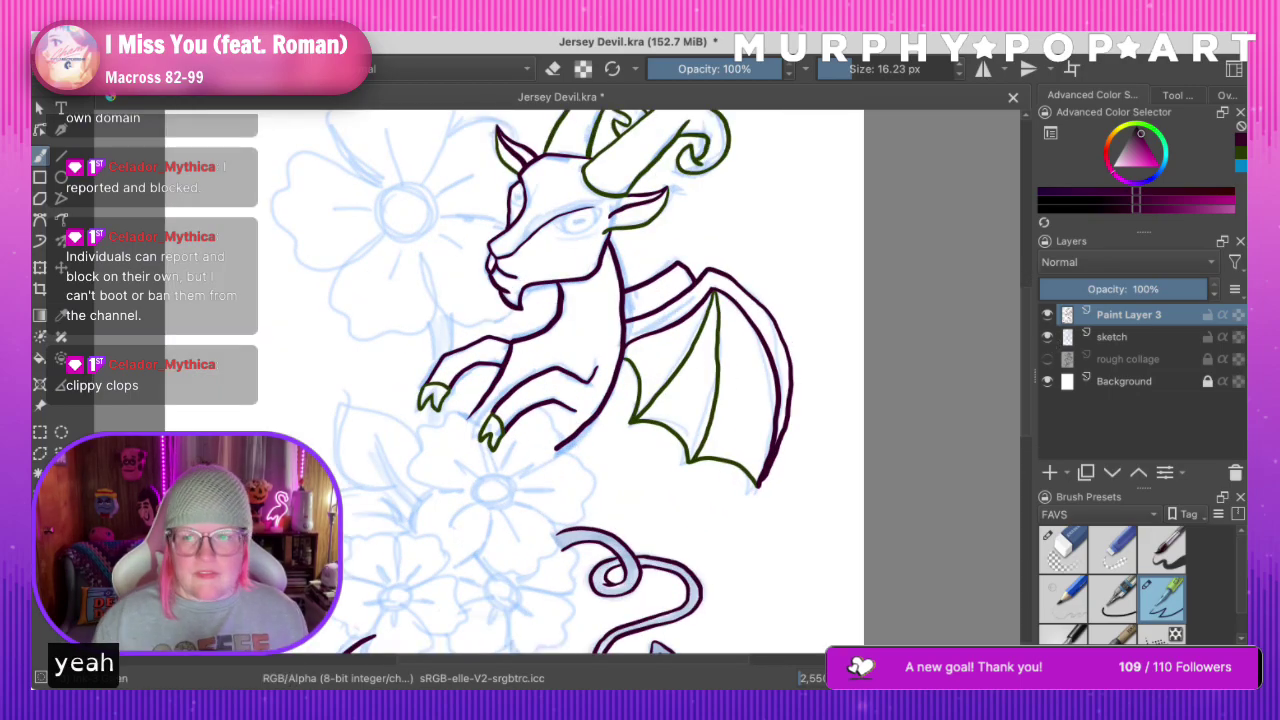
drag(1029, 333, 1021, 450)
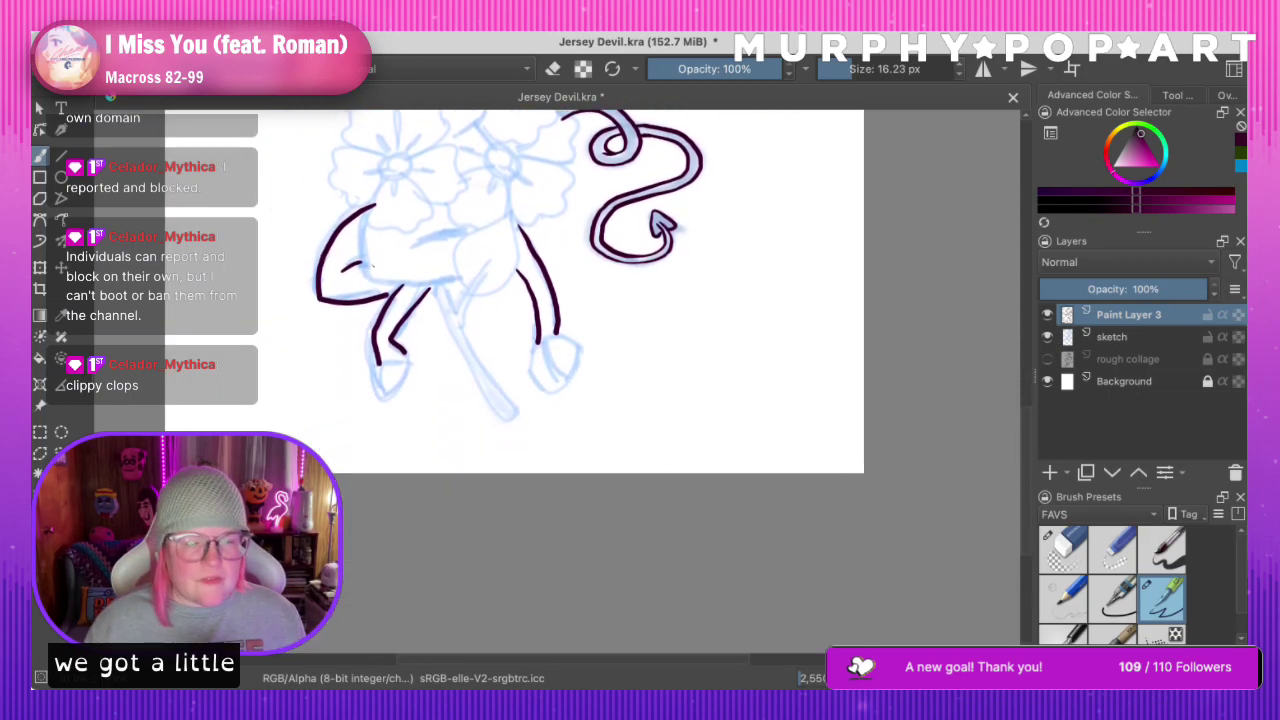
key(ctrl+plus)
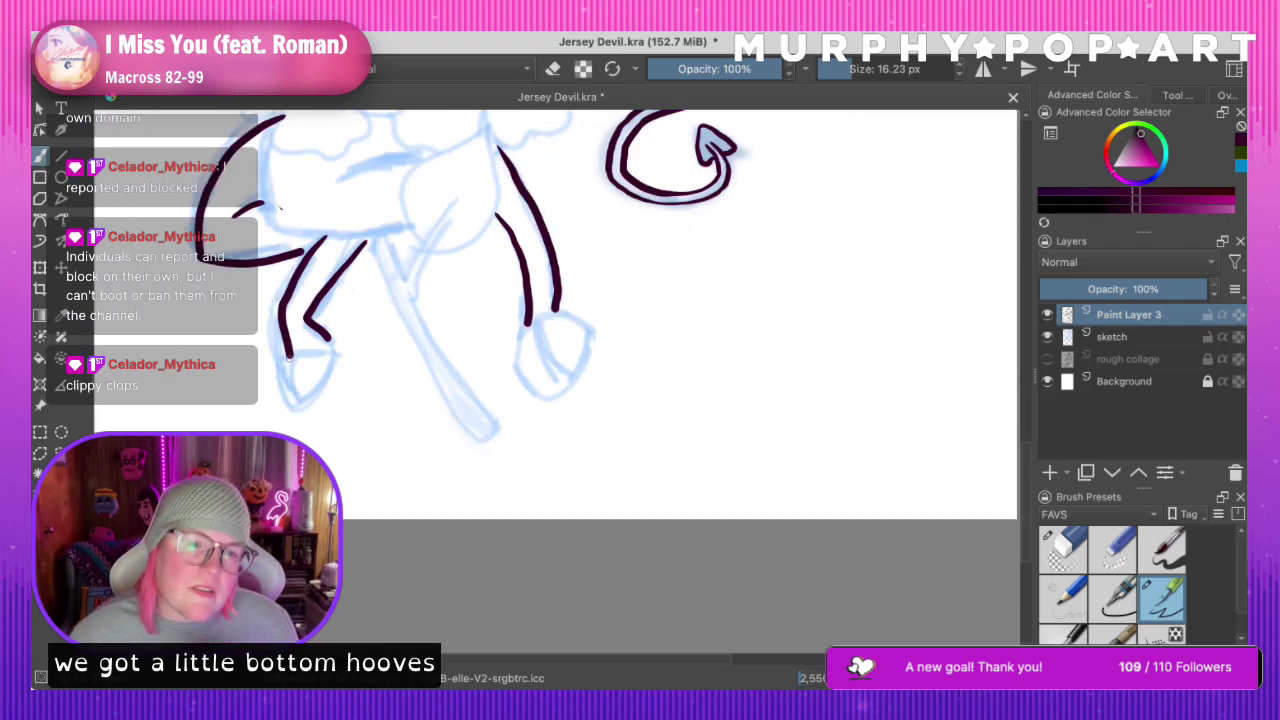
key(ctrl+z)
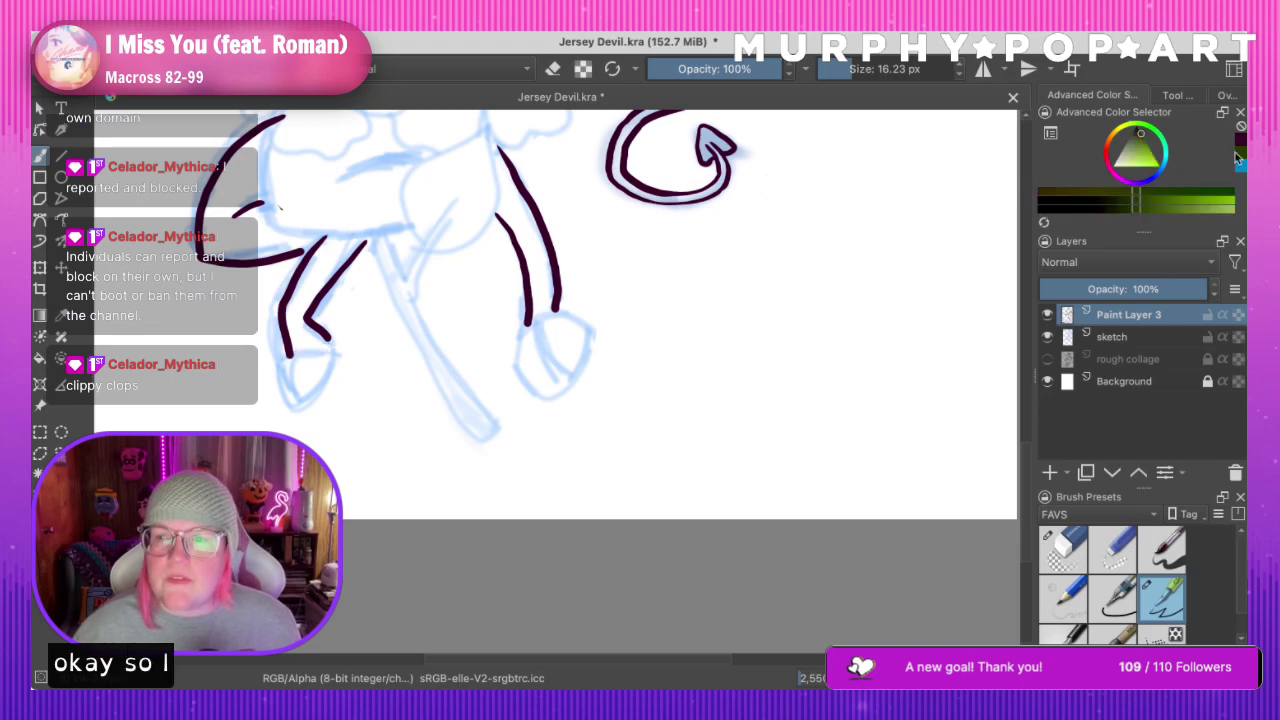
drag(317, 346, 329, 341)
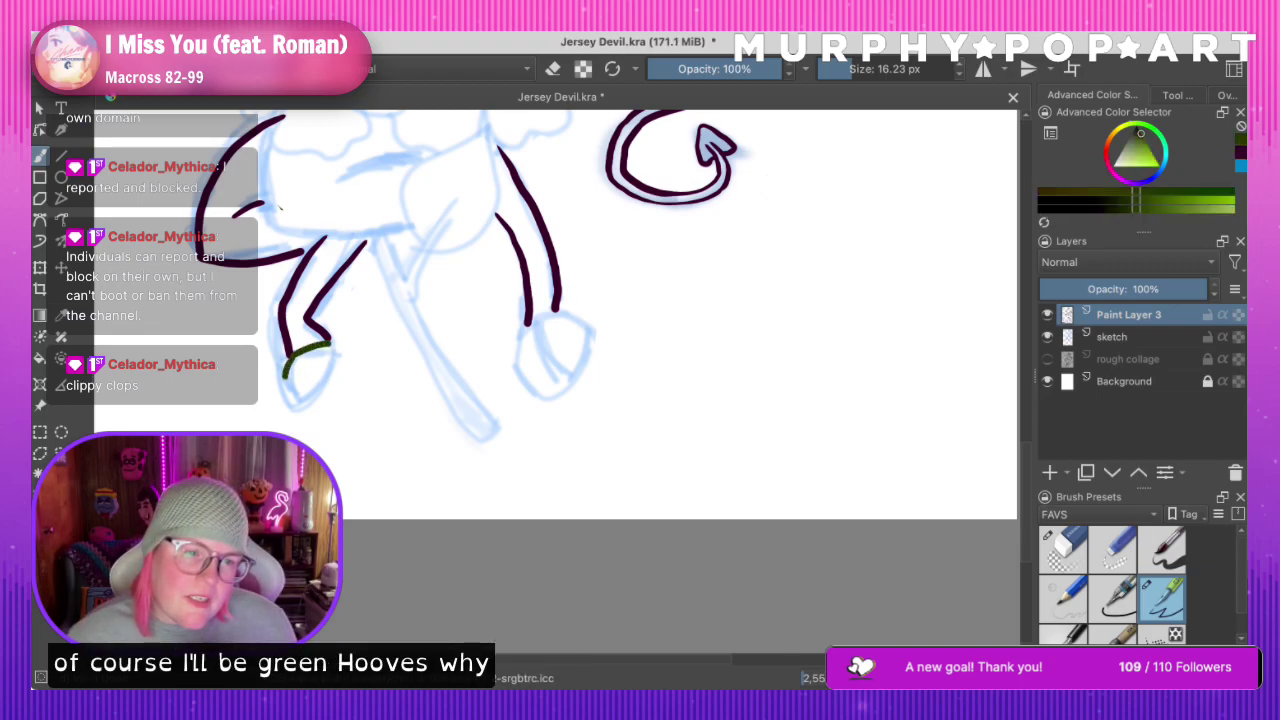
drag(288, 394, 316, 396)
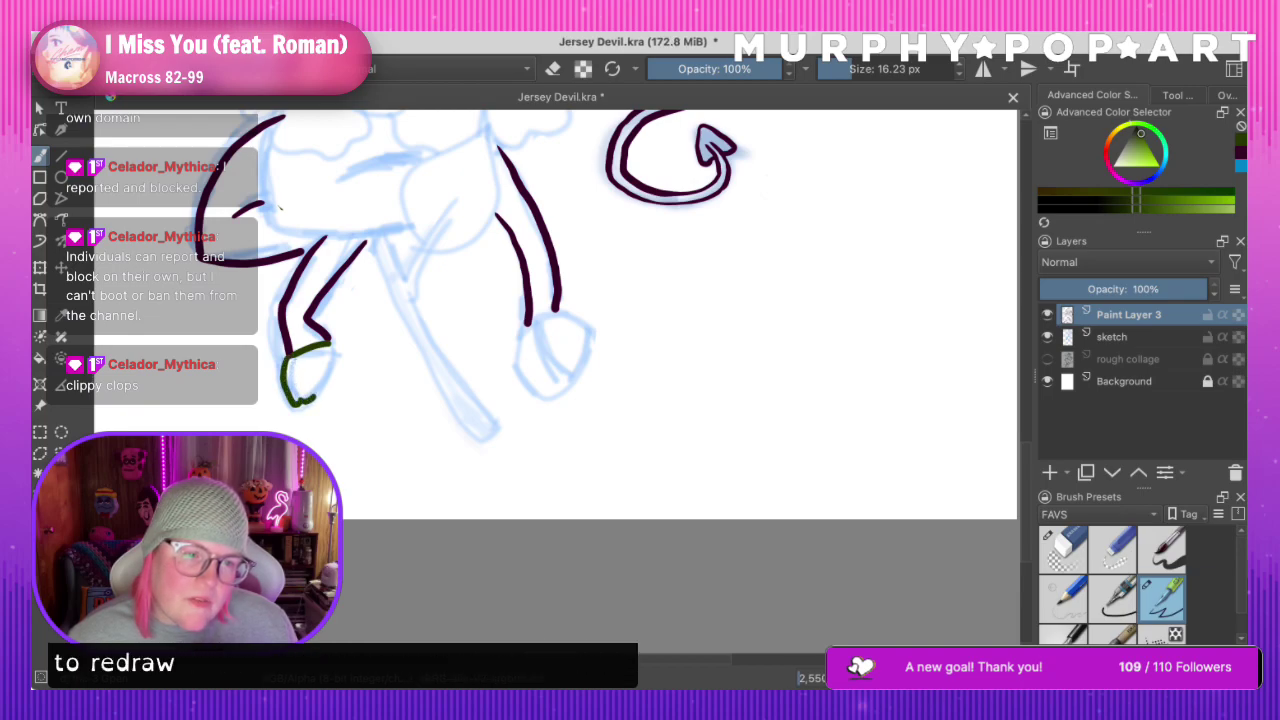
drag(336, 350, 320, 382)
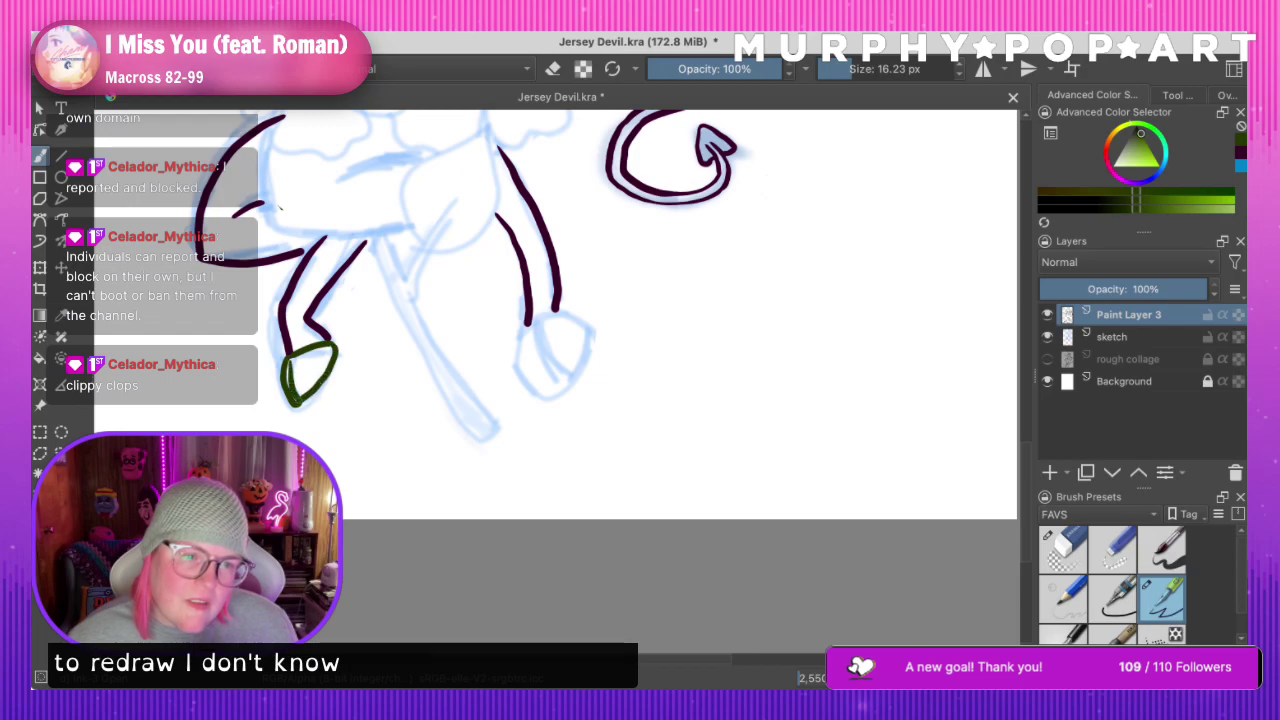
Add the left hind hoof's inner split line, erase its pointed tip and redraw the tip rounder in green
key(ctrl+z)
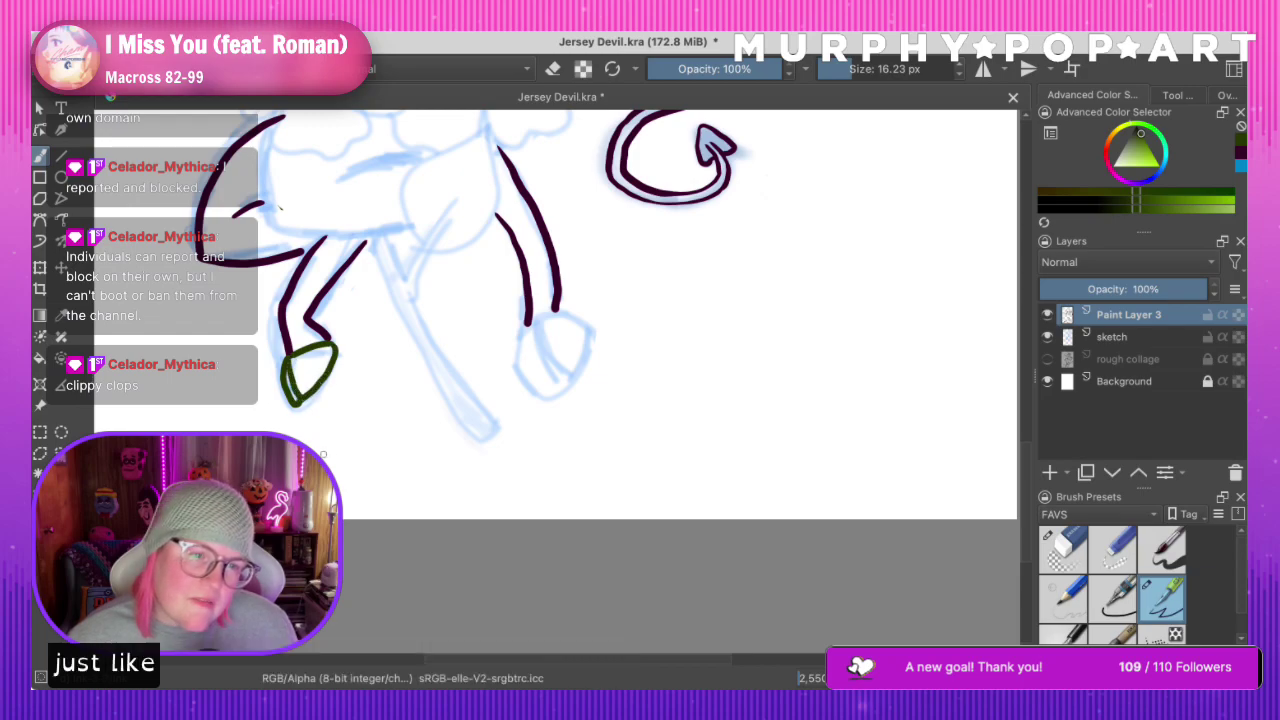
key(/)
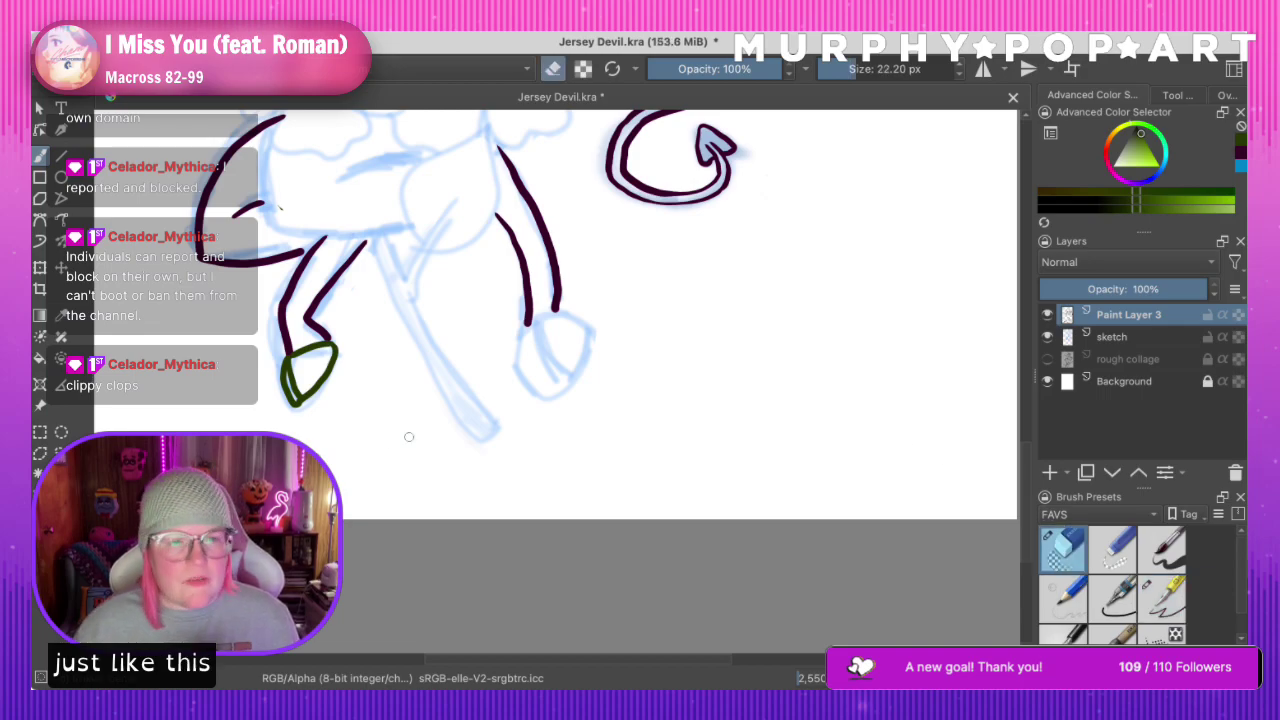
drag(290, 394, 298, 401)
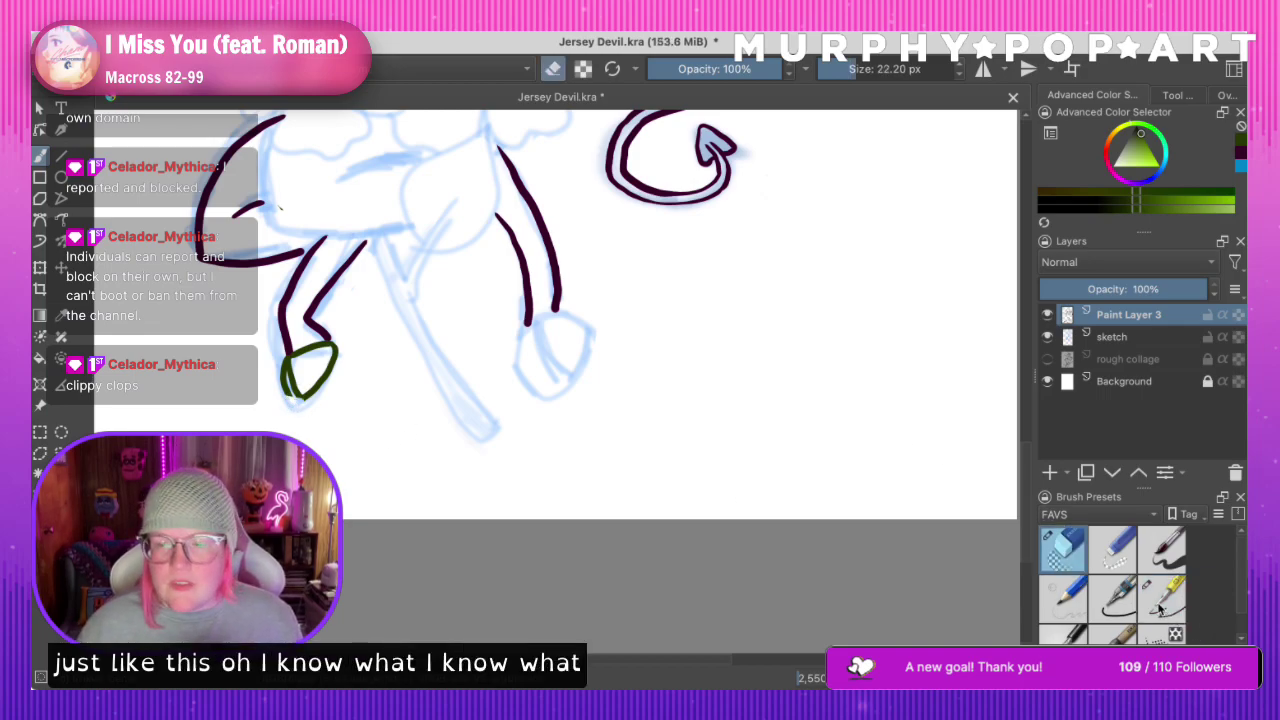
key(e)
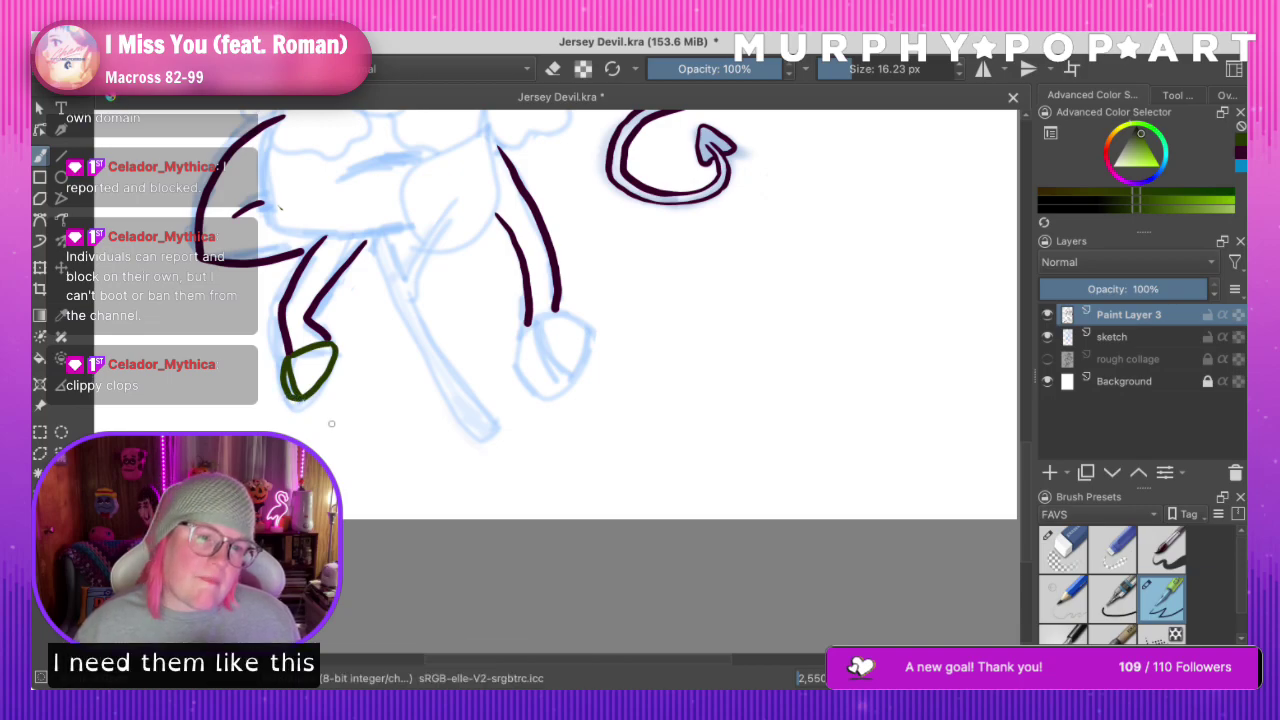
Ink the right hind hoof in dark green, with its cuff, both rounded toes and a curved dividing line
drag(526, 324, 555, 312)
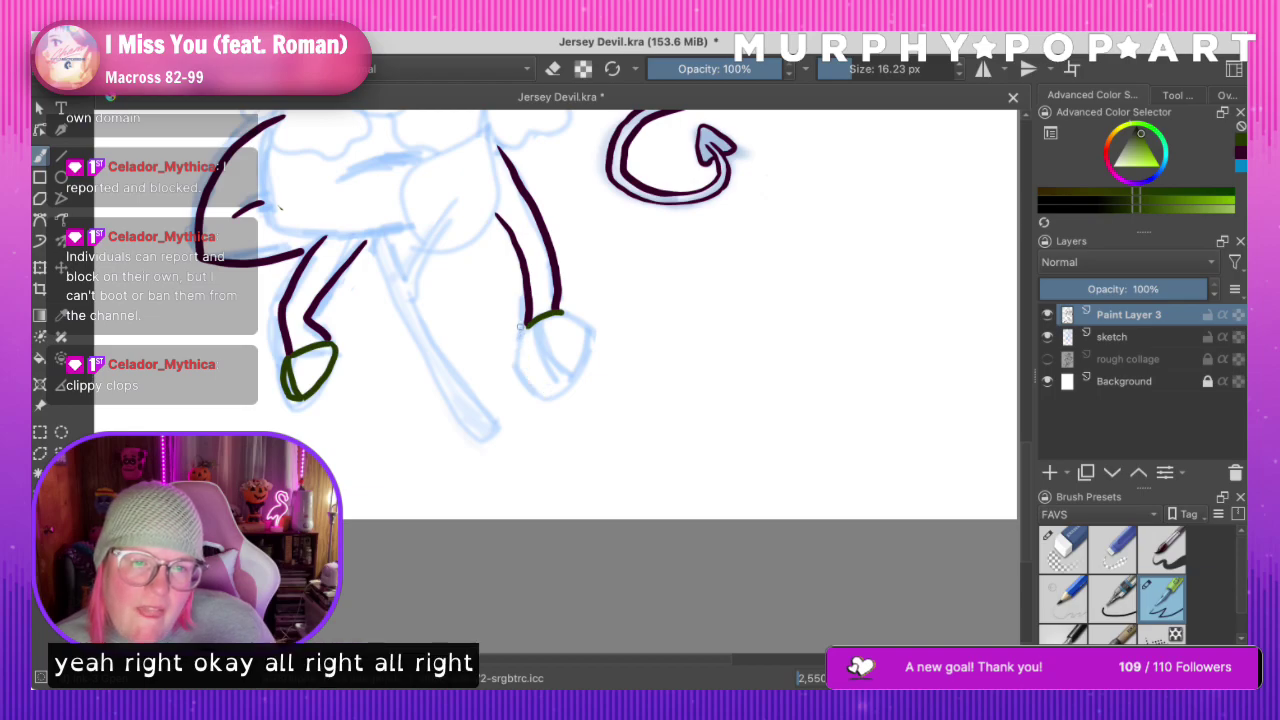
drag(518, 345, 538, 386)
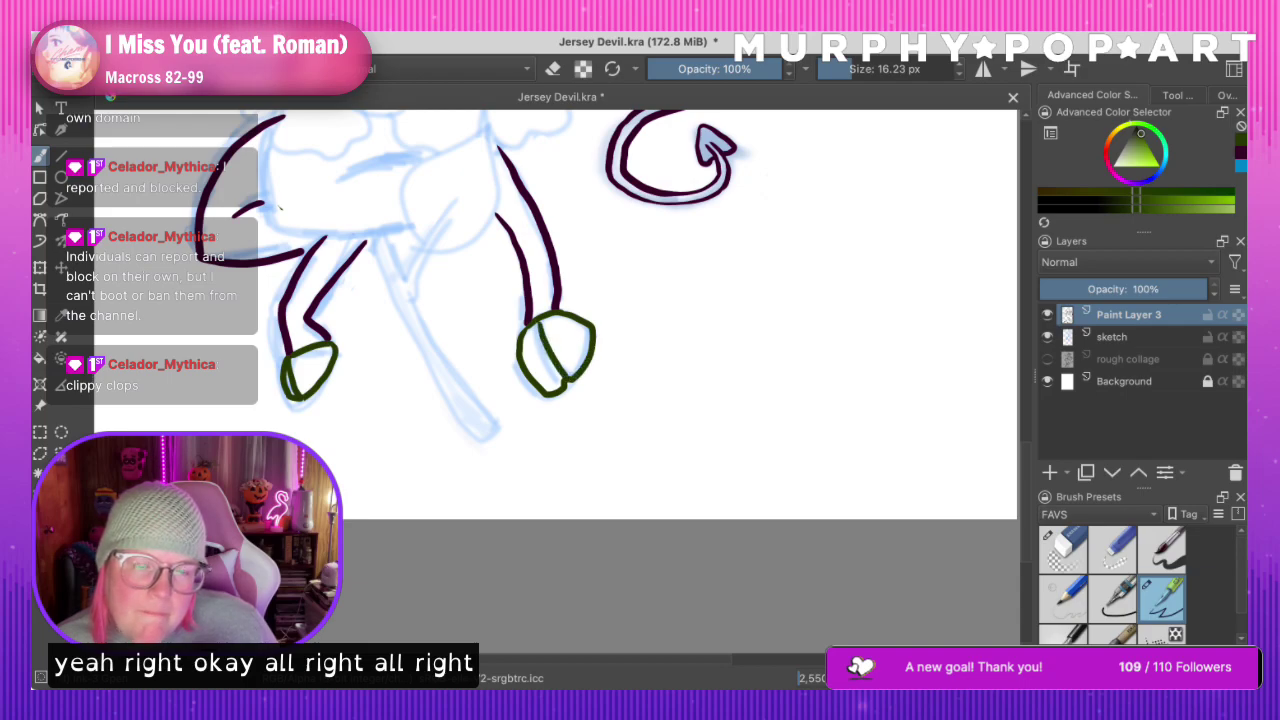
key(ctrl+z)
drag(538, 332, 560, 382)
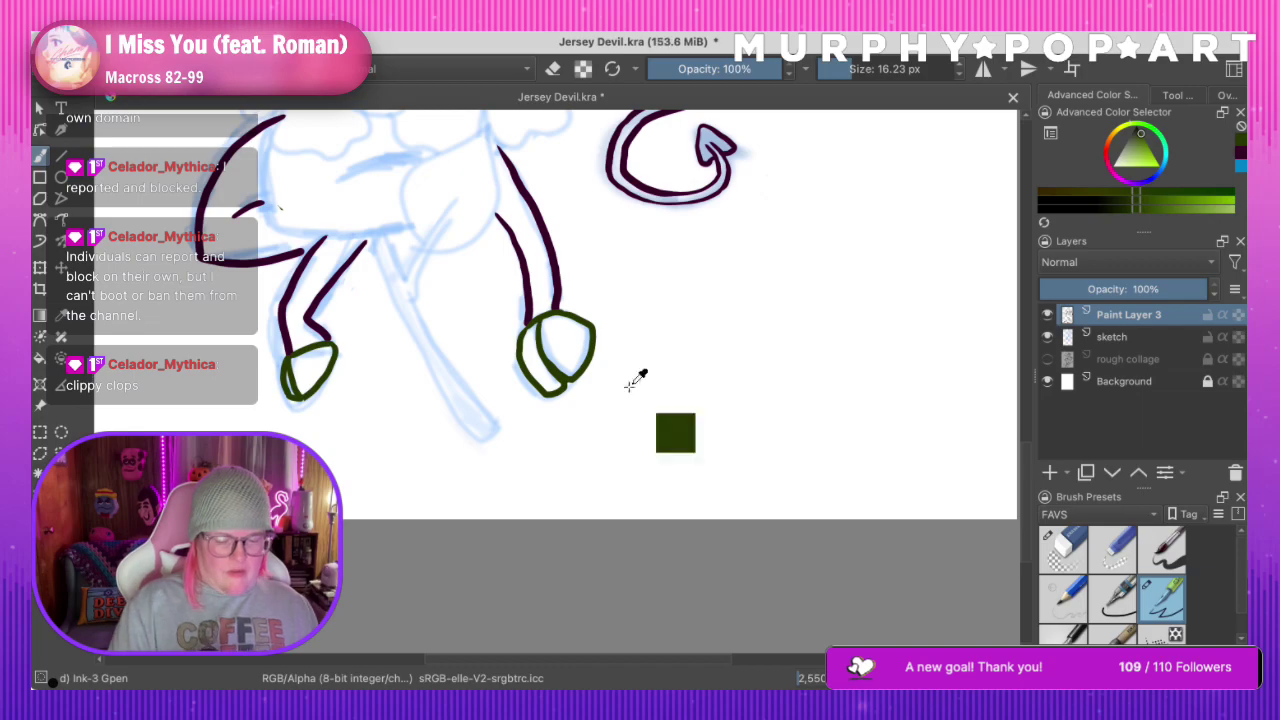
Check the hind hooves against the whole drawing and save the file
key(ctrl+minus)
key(ctrl+minus)
key(ctrl+minus)
key(ctrl+minus)
key(ctrl+minus)
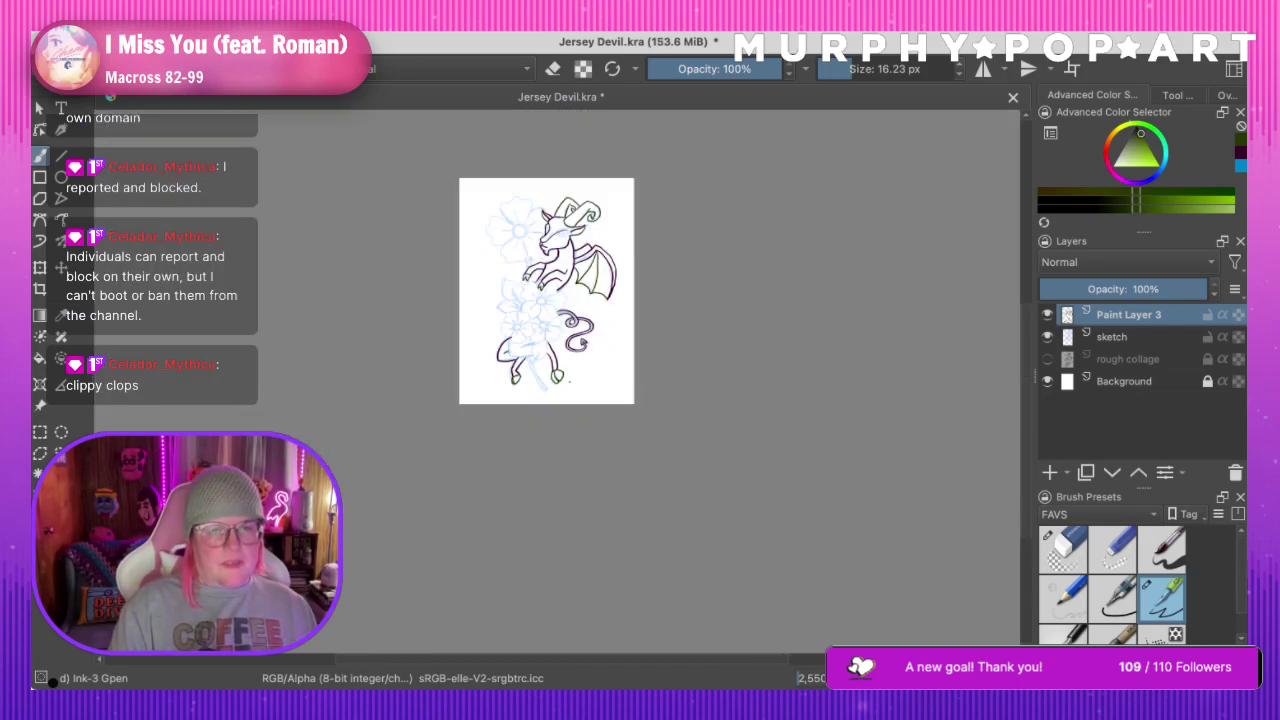
key(ctrl+s)
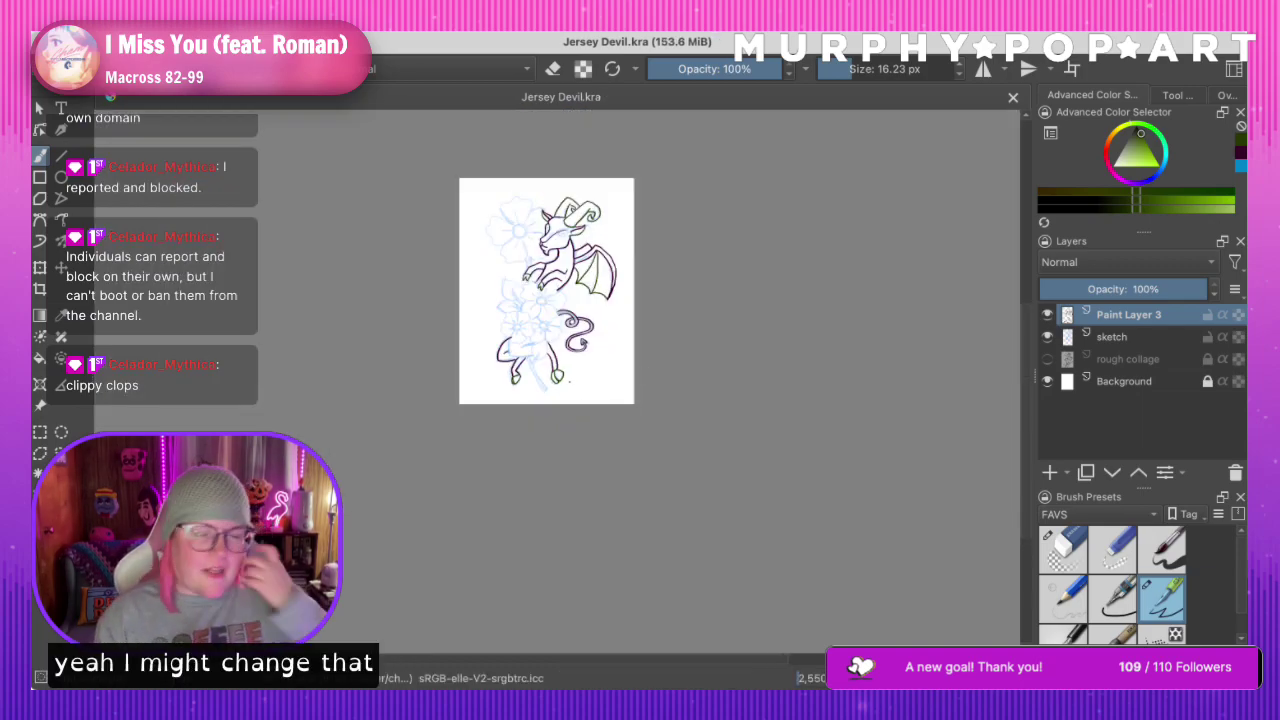
Add a new paint layer between the sketch and the creature's line art
scroll(570, 381, up, 3)
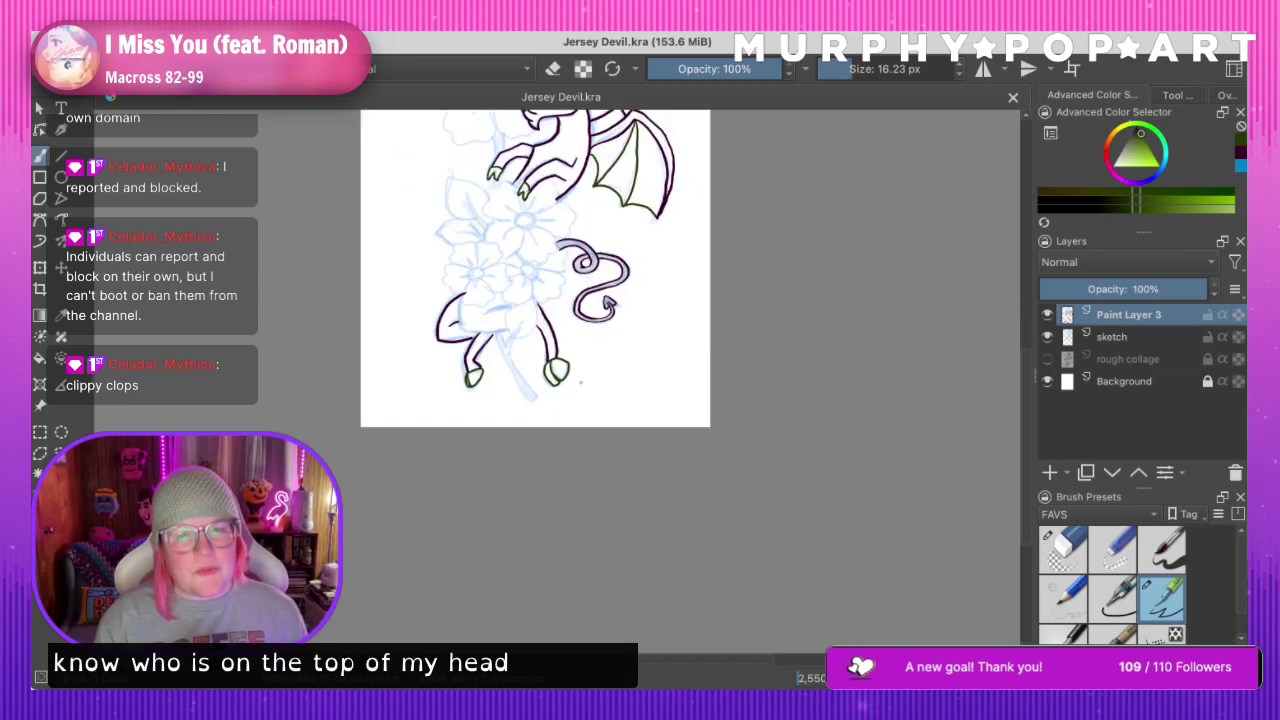
scroll(580, 382, down, 3)
scroll(580, 382, up, 3)
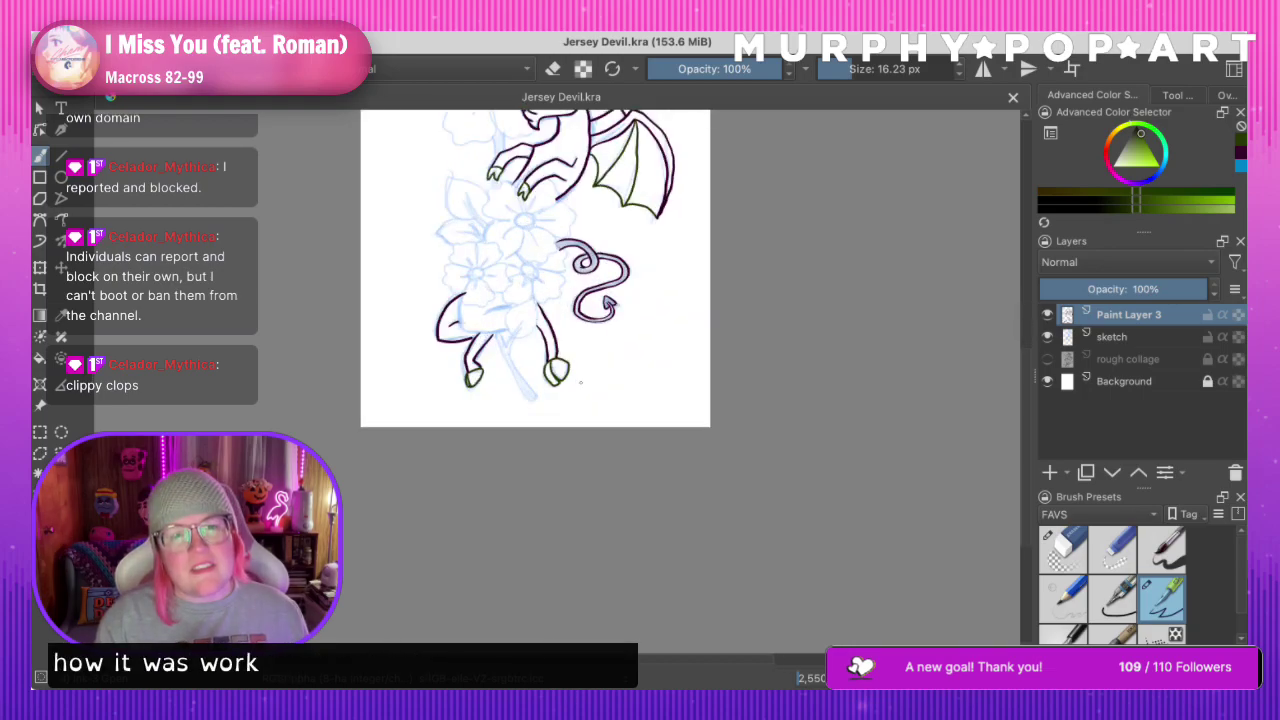
scroll(580, 382, up, 3)
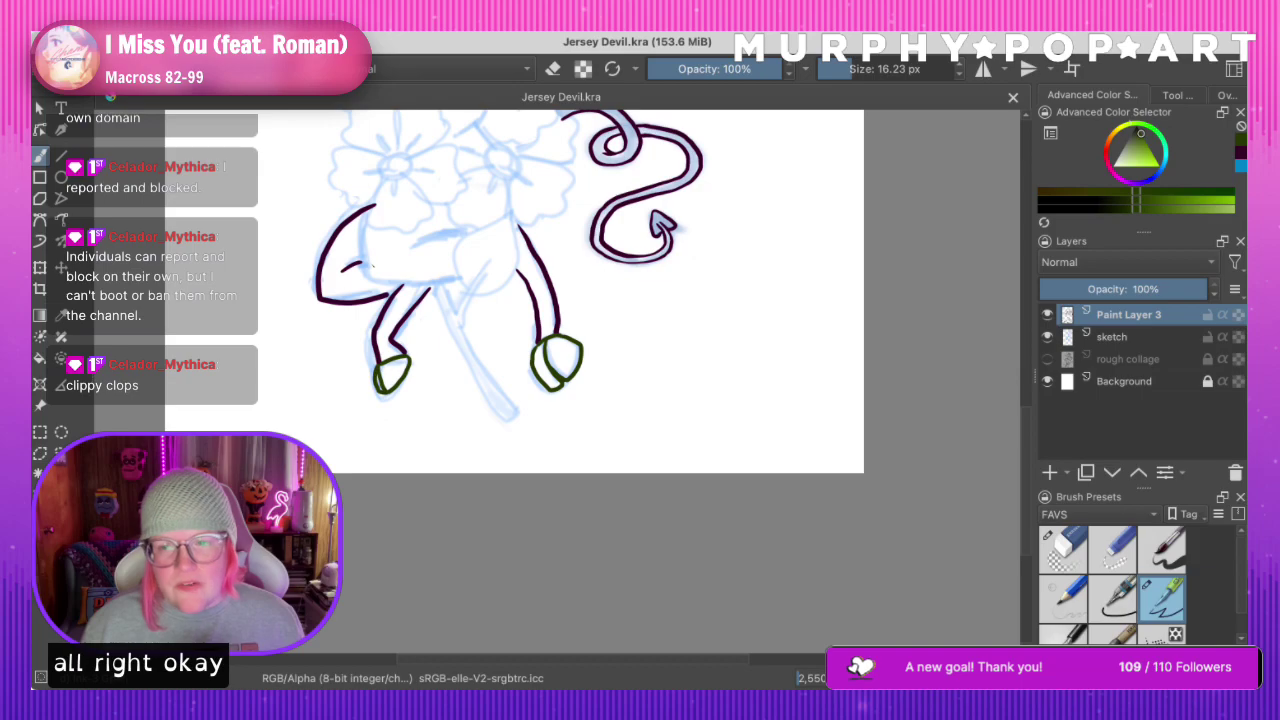
click(1025, 381)
click(1017, 314)
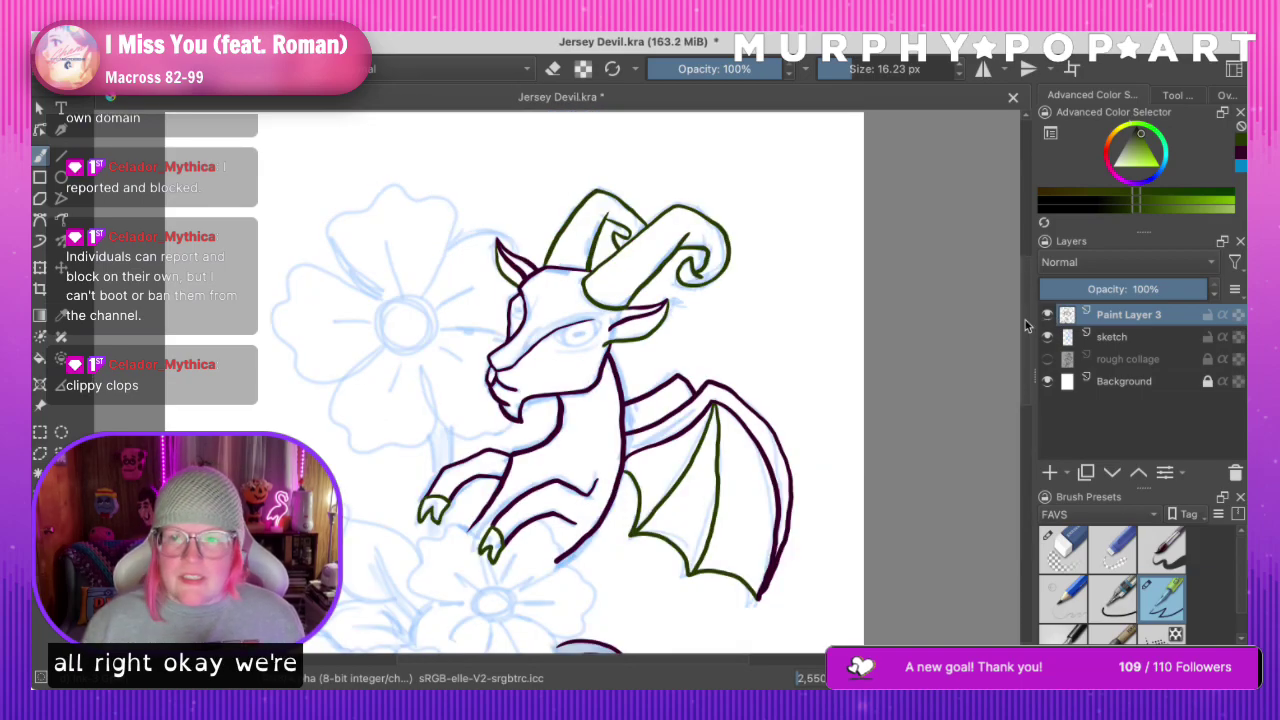
drag(1026, 326, 1027, 369)
click(1148, 341)
click(1050, 472)
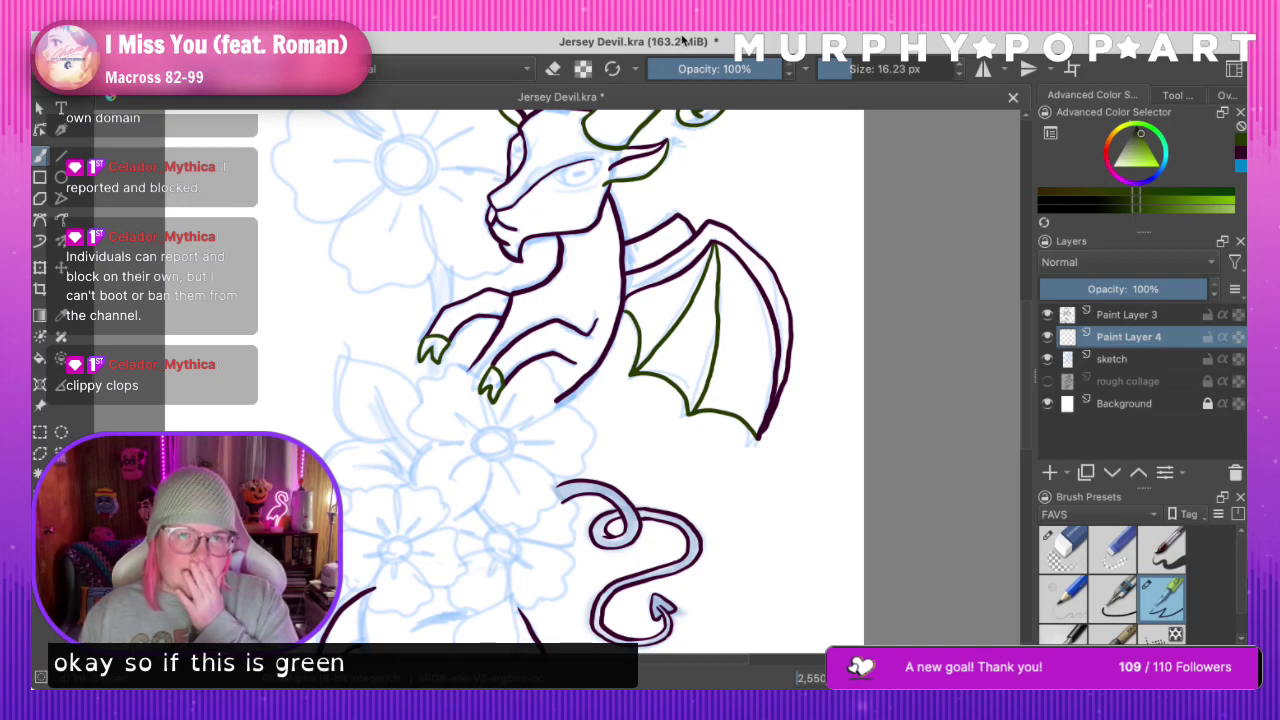
Change the brush colour to a medium-dark teal for the flower stem
mouse_move(1165, 161)
mouse_down()
mouse_move(1157, 172)
mouse_move(1168, 151)
mouse_up()
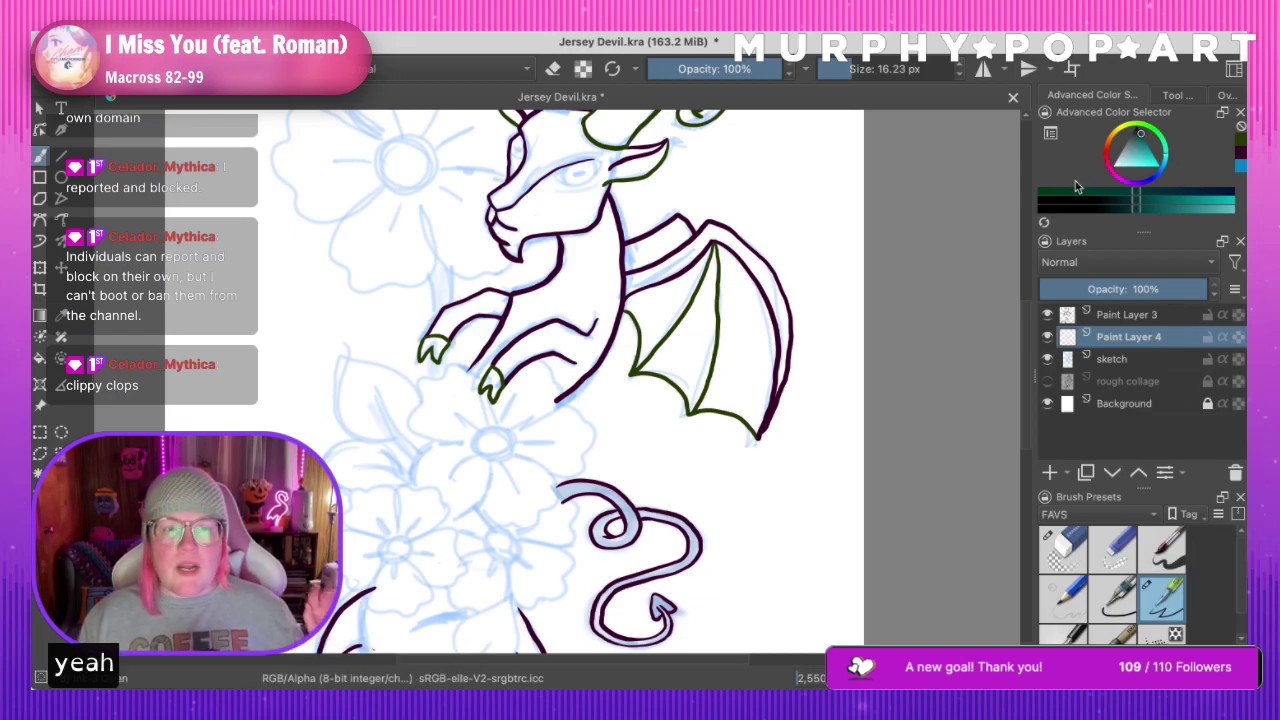
scroll(1022, 330, down, 5)
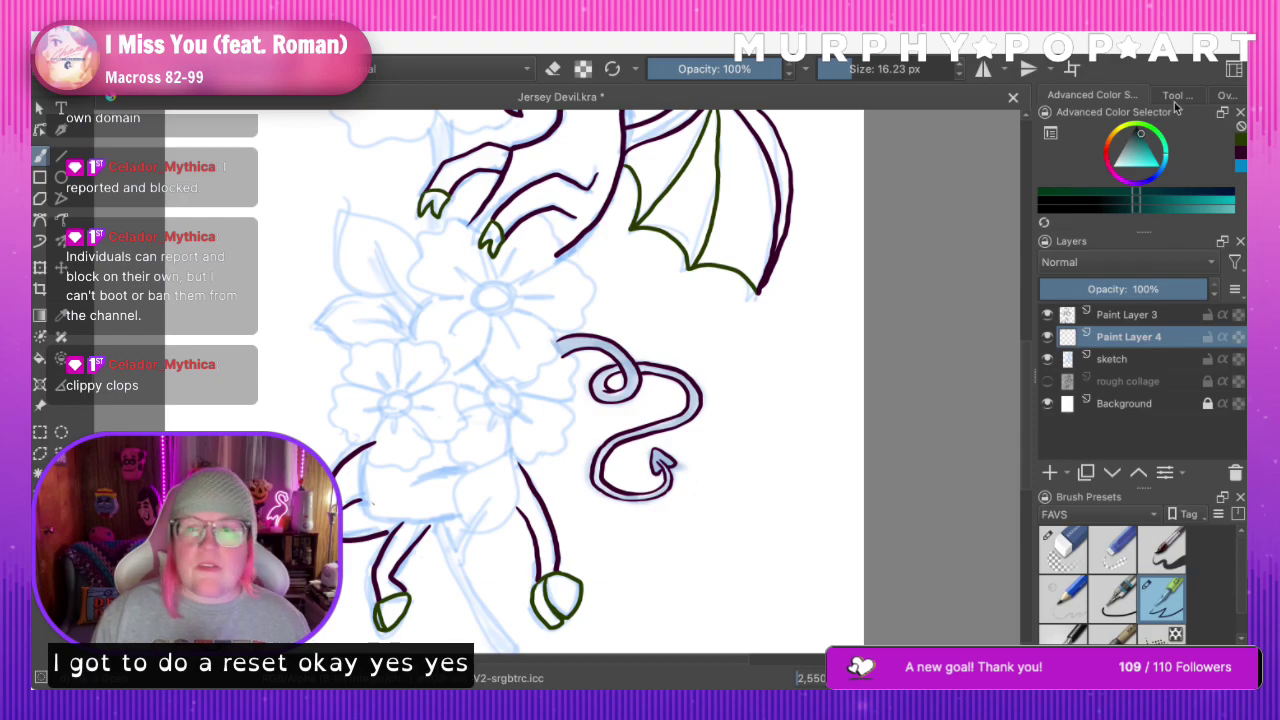
click(1146, 142)
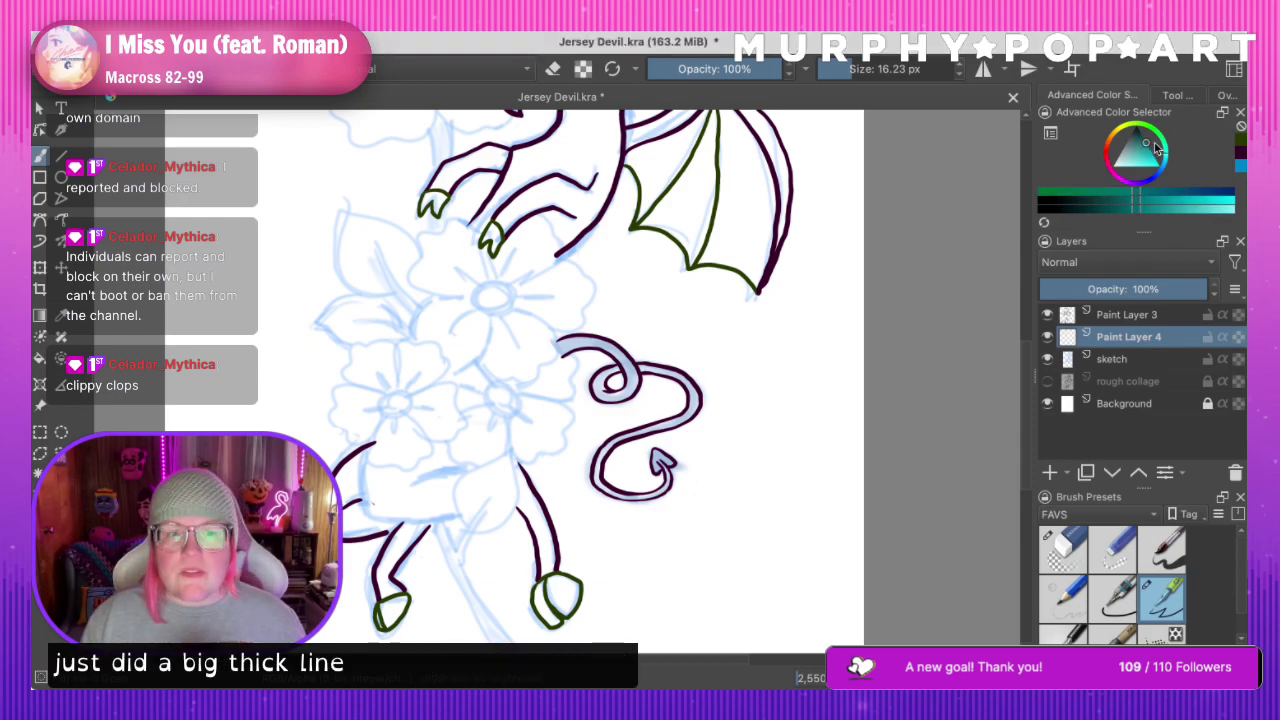
drag(1023, 382, 1023, 369)
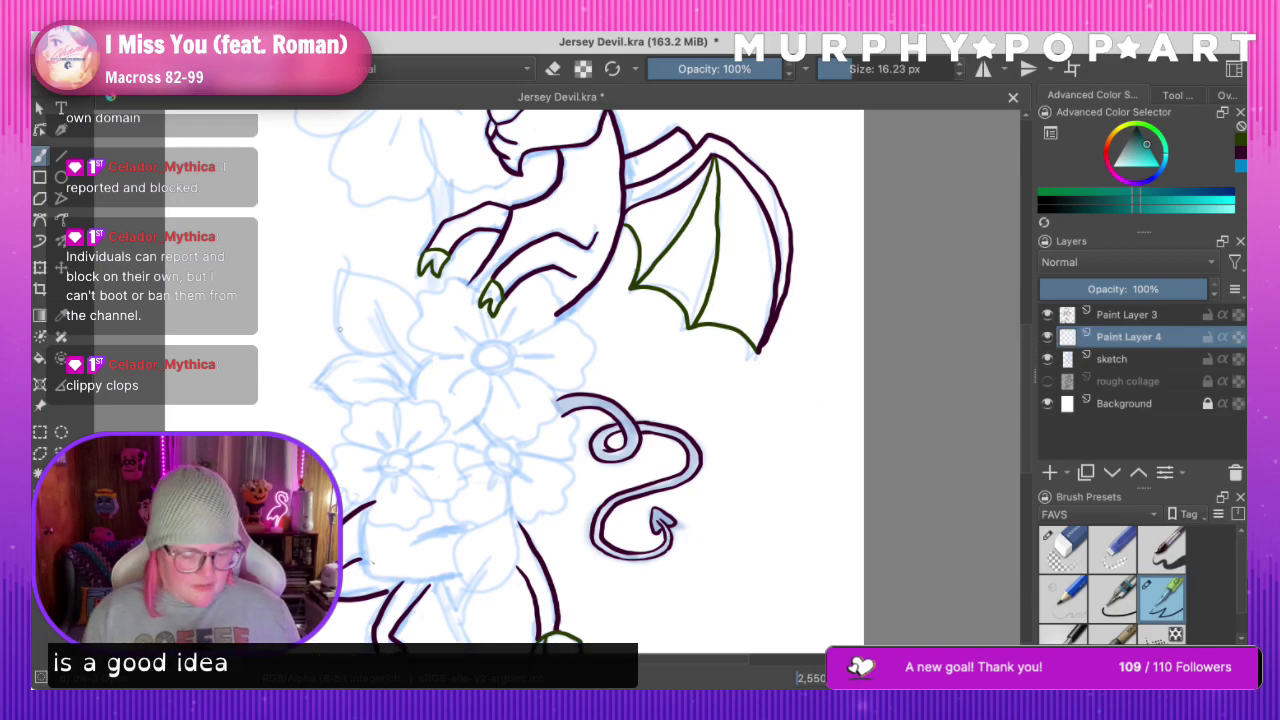
Enlarge the brush to 100.01 px and try a long teal stem stroke from the upper flower down between the hind legs
key(minus)
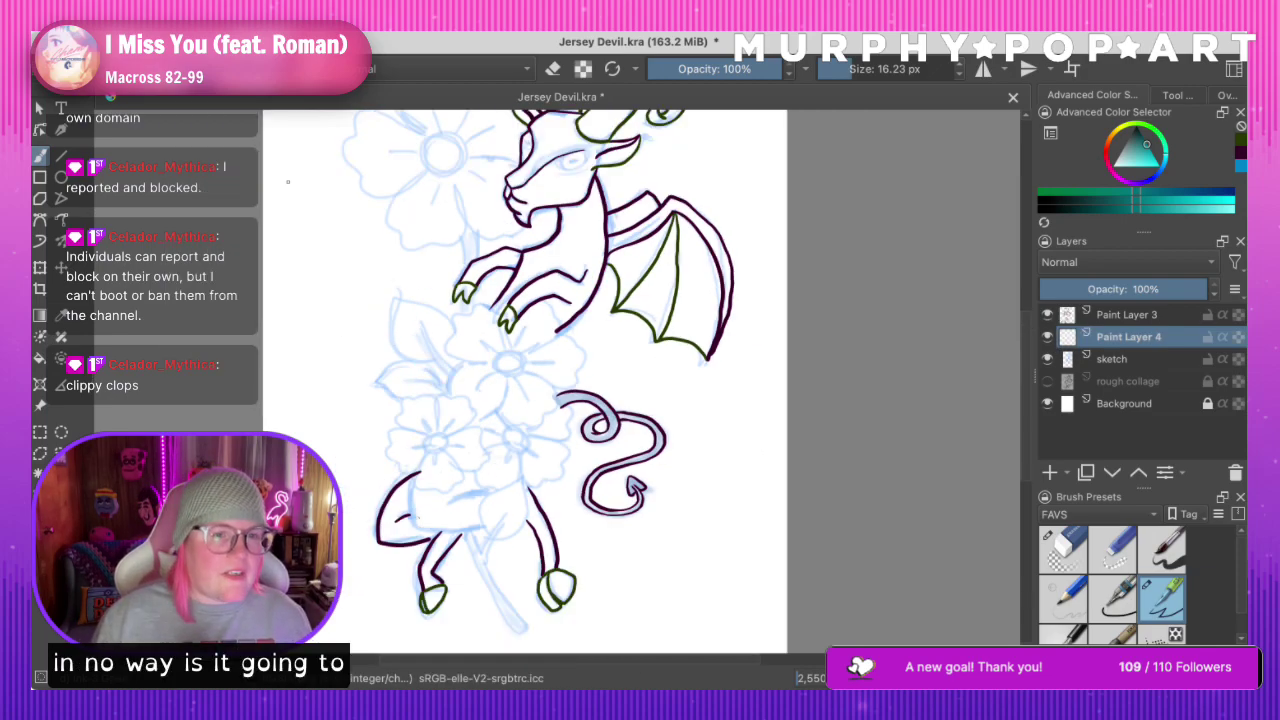
mouse_move(425, 242)
shift+mouse_down()
mouse_move(481, 246)
mouse_move(458, 392)
shift+mouse_up()
key(ctrl+z)
mouse_move(465, 216)
mouse_down()
mouse_move(462, 492)
mouse_move(522, 628)
mouse_up()
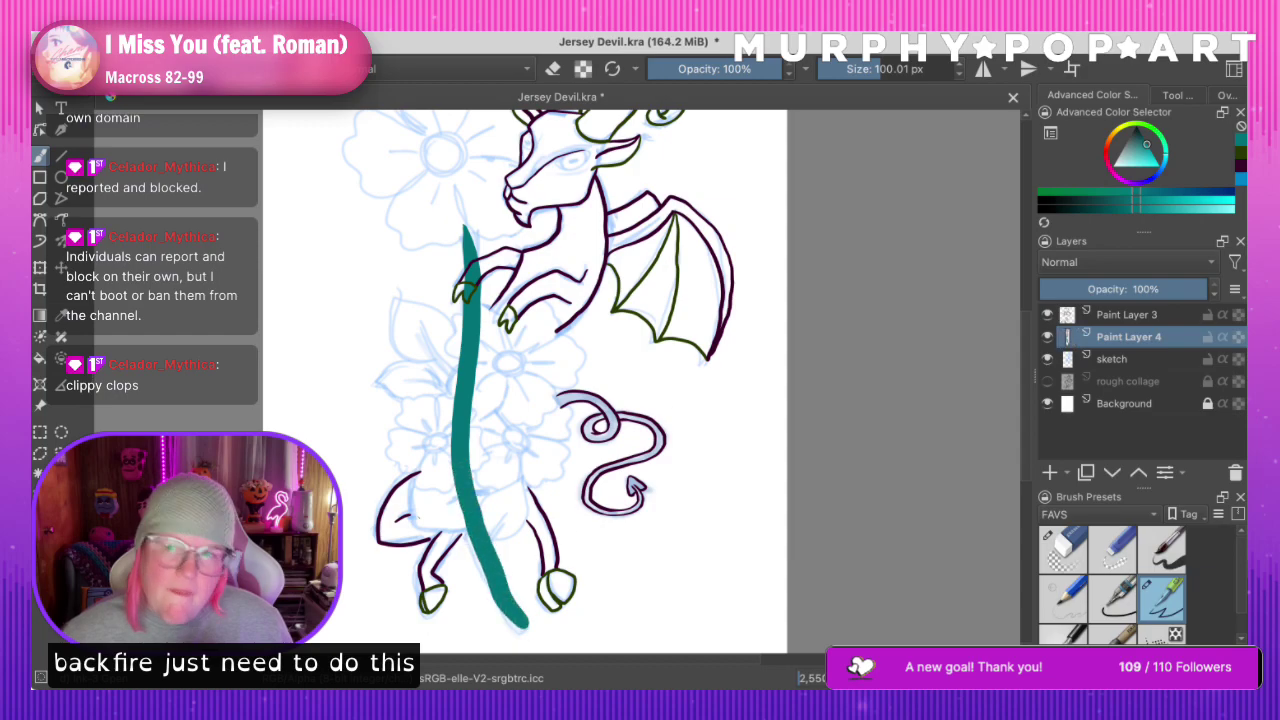
key(ctrl+z)
Set the brush smoothing to Stabilizer
click(1181, 95)
click(1230, 136)
click(1221, 154)
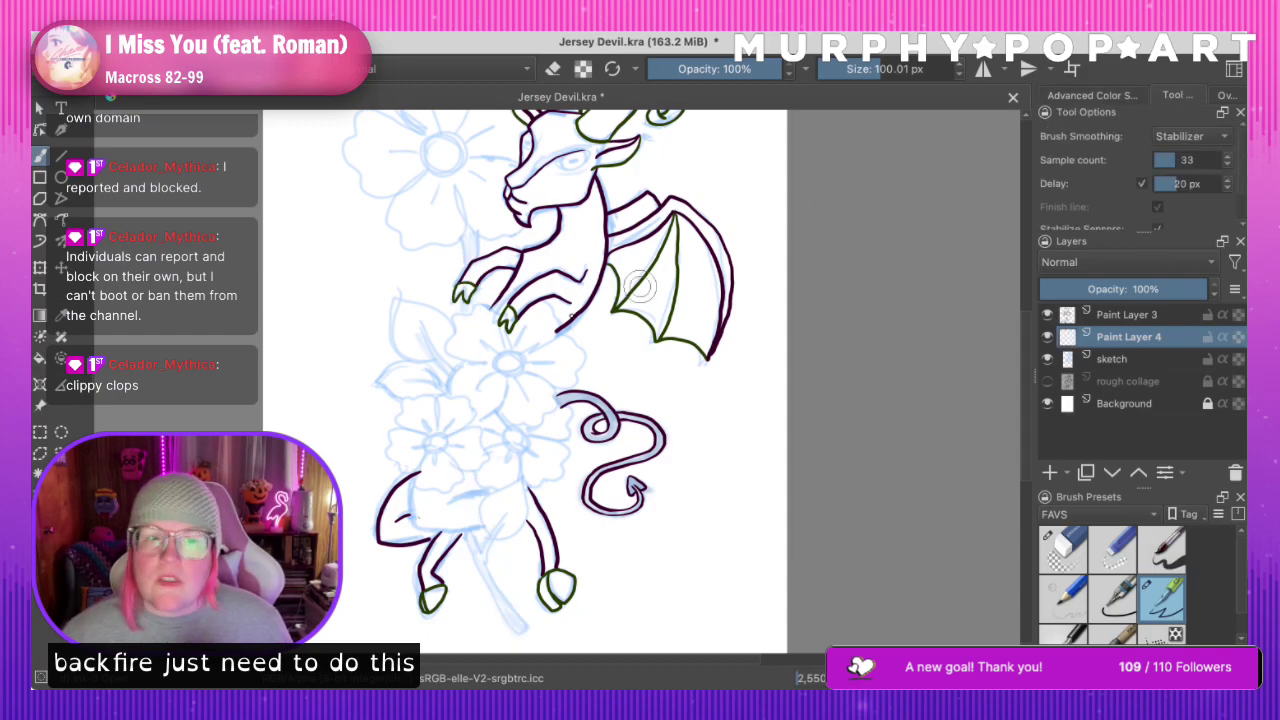
Paint one thick, curved teal stem from below the upper flower down between the hind legs, and widen its lower end
drag(467, 236, 464, 385)
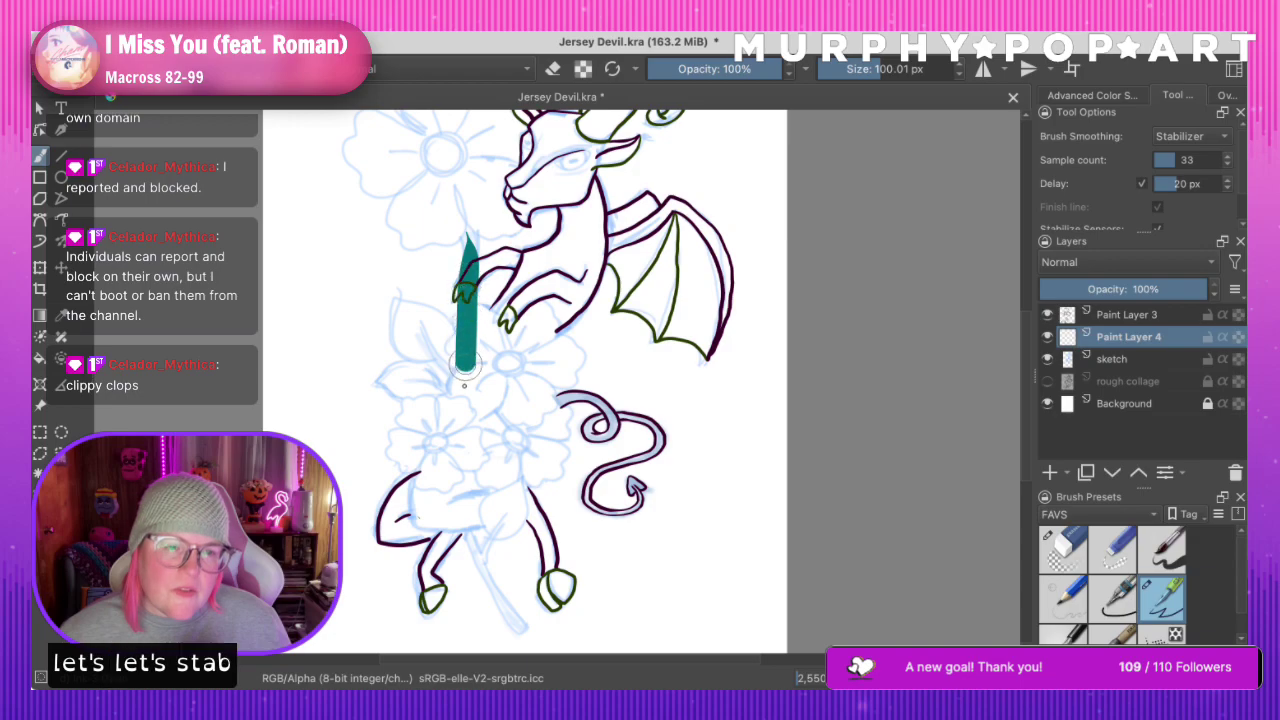
key(ctrl+z)
mouse_move(446, 205)
mouse_down()
mouse_move(470, 300)
mouse_move(446, 495)
mouse_move(472, 590)
mouse_move(518, 640)
mouse_up()
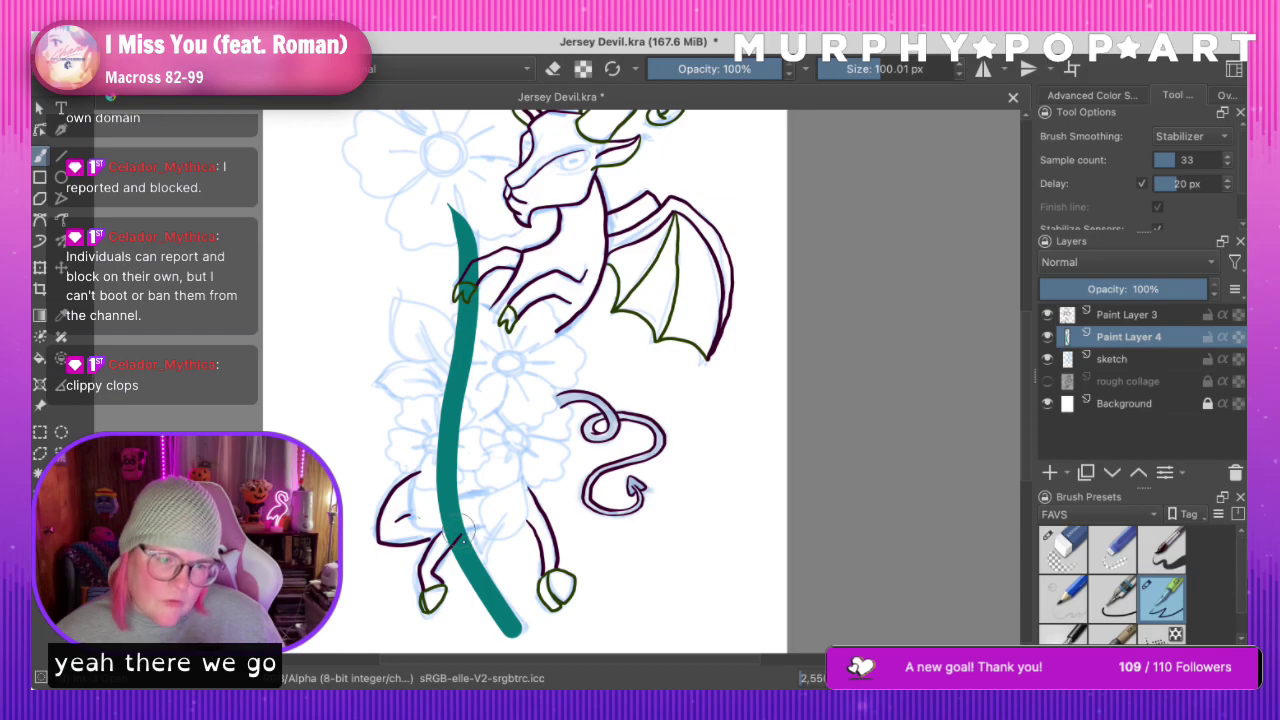
drag(462, 530, 522, 622)
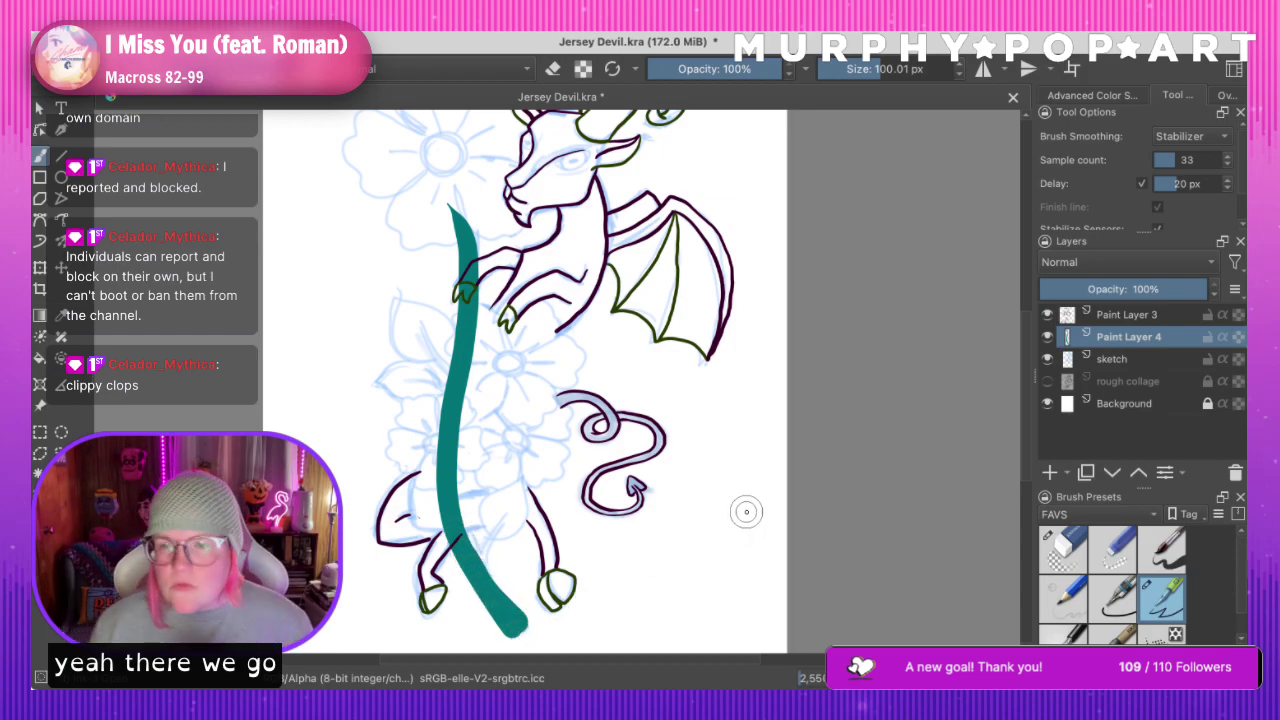
Switch the brush smoothing to Weighted and paint a short teal side branch near the stem's lower end with a 63.48 px brush
click(1222, 136)
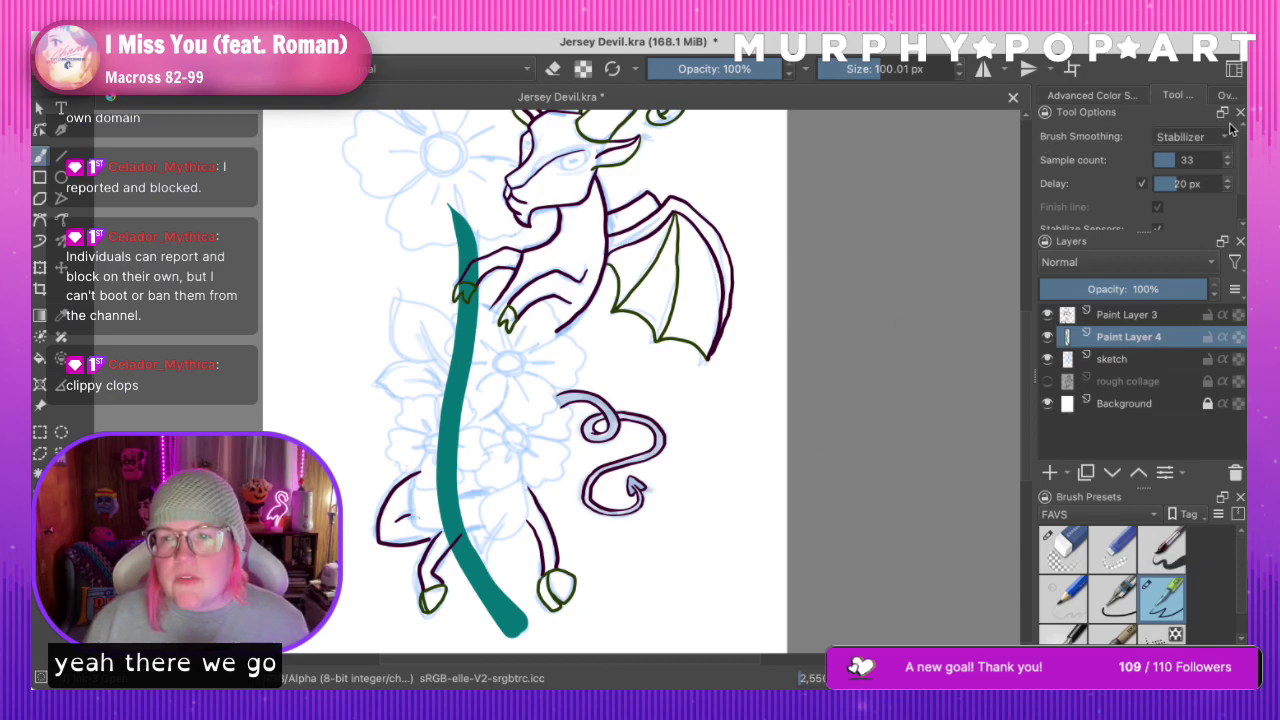
click(1228, 124)
shift+drag(558, 606, 535, 633)
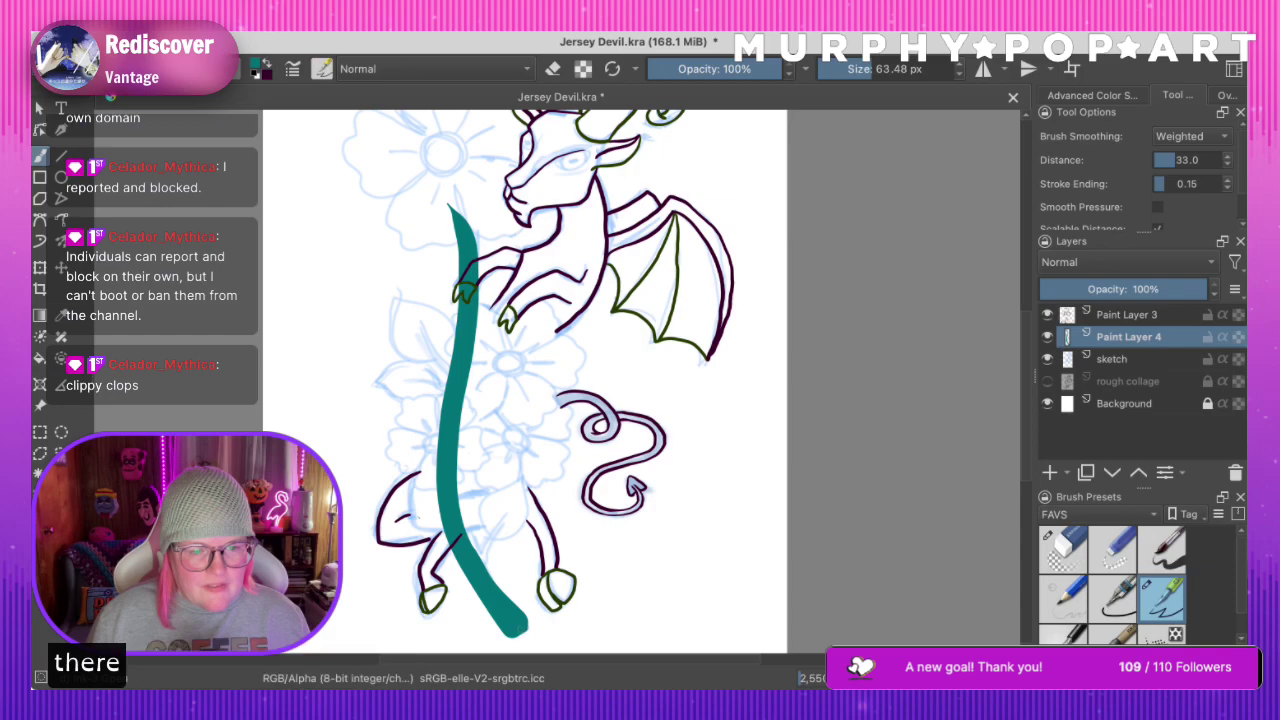
drag(508, 512, 481, 557)
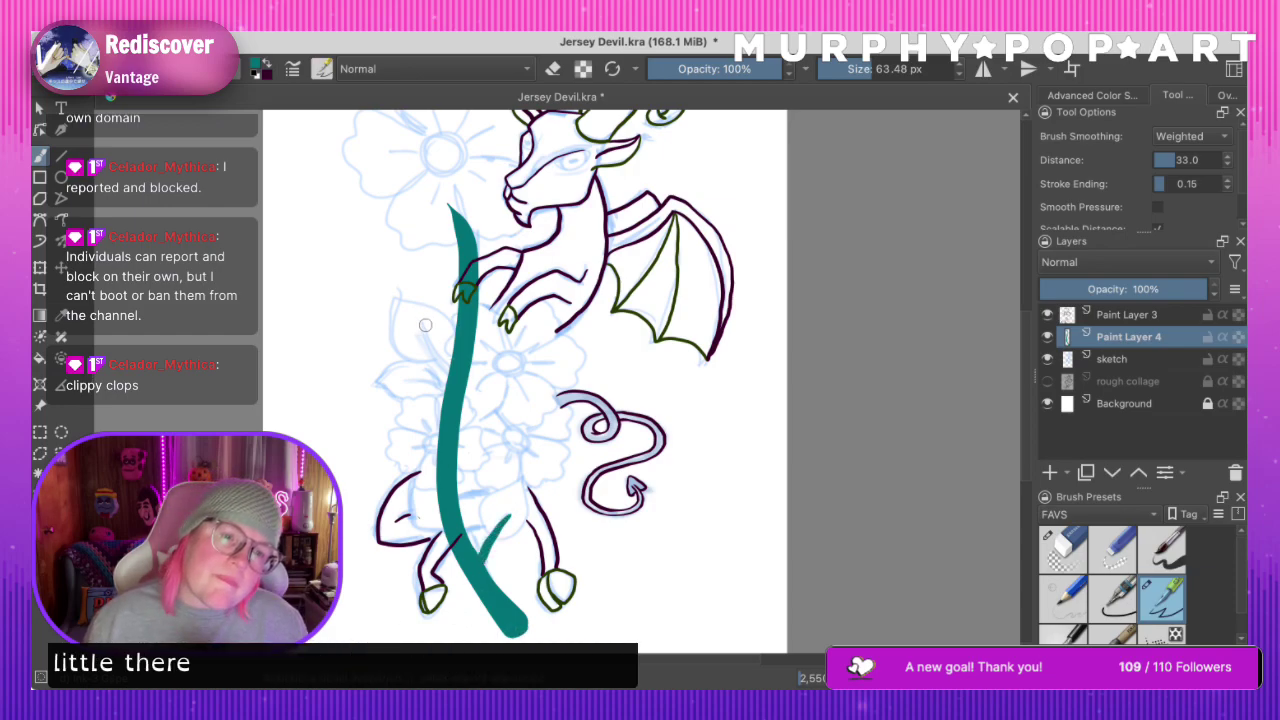
Paint two short curved teal twigs branching from the left side of the stem, just below the front claws
mouse_move(425, 325)
mouse_down()
mouse_move(455, 388)
mouse_move(430, 383)
mouse_move(443, 388)
mouse_up()
key(ctrl+z)
key(ctrl+z)
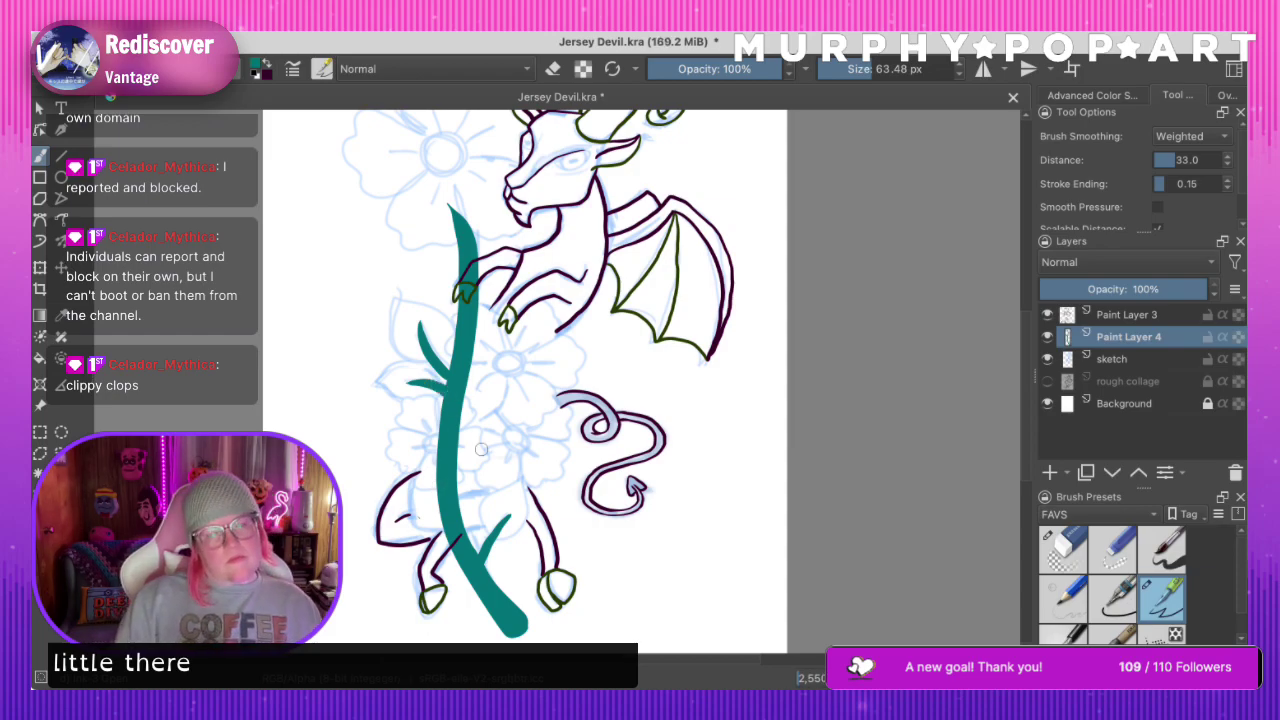
key(ctrl+z)
mouse_move(406, 384)
mouse_down()
mouse_move(451, 383)
mouse_move(446, 374)
mouse_up()
key(ctrl+z)
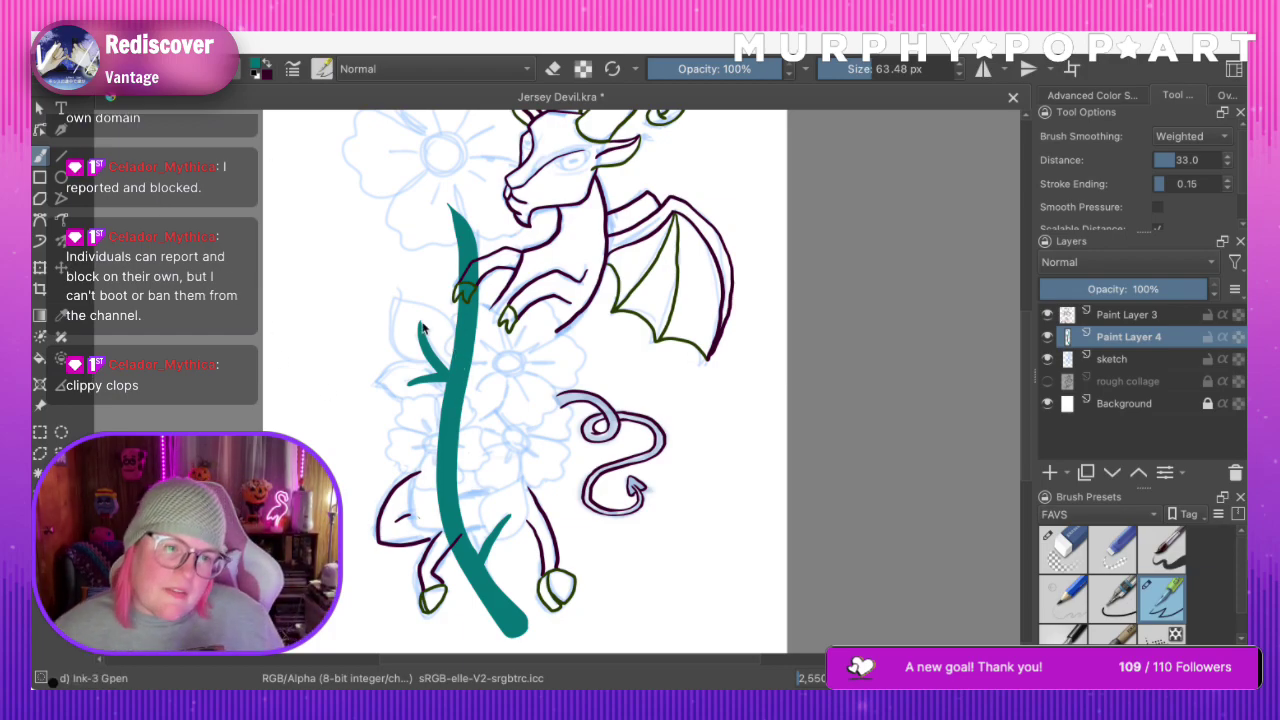
Reduce the brush to 43.71 px and outline two pointed teal leaves around the twigs on the stem's left side
click(399, 292)
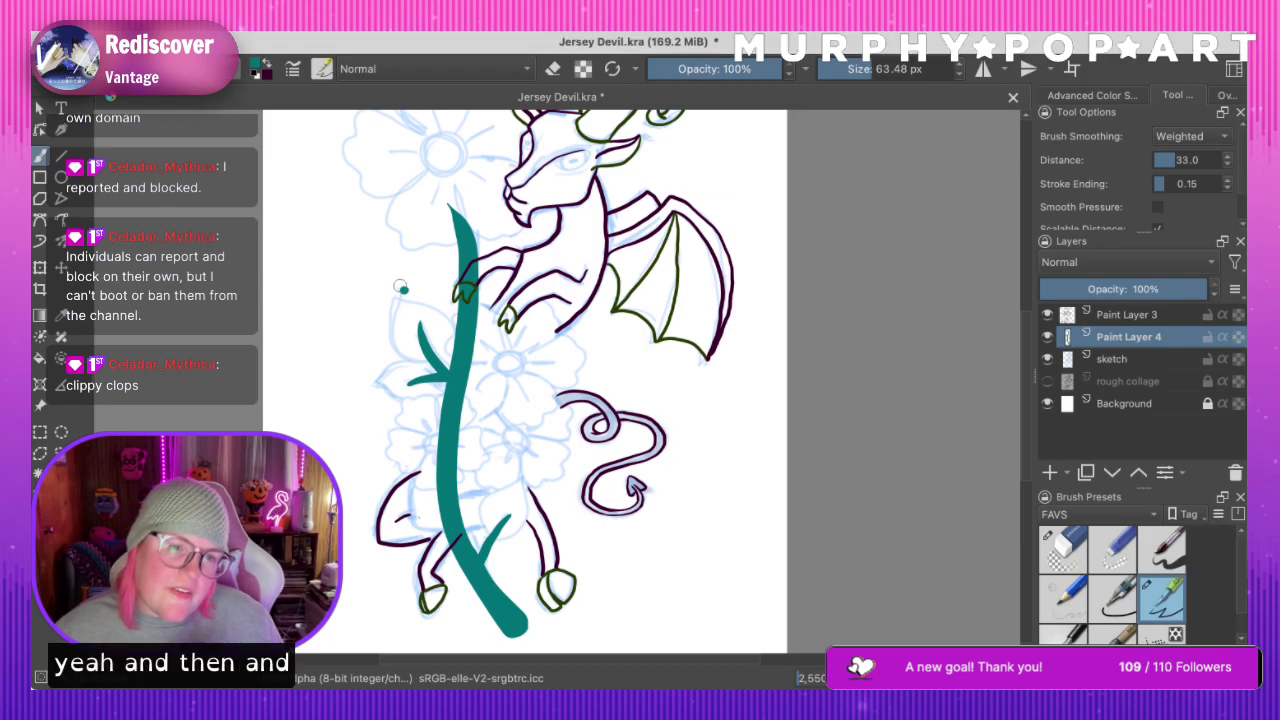
key(ctrl)
mouse_move(412, 282)
shift+mouse_down()
mouse_move(399, 282)
mouse_move(412, 355)
mouse_move(434, 370)
shift+mouse_up()
key(ctrl+z)
mouse_move(397, 293)
mouse_down()
mouse_move(396, 332)
mouse_move(428, 366)
mouse_up()
key(ctrl+z)
drag(388, 291, 415, 358)
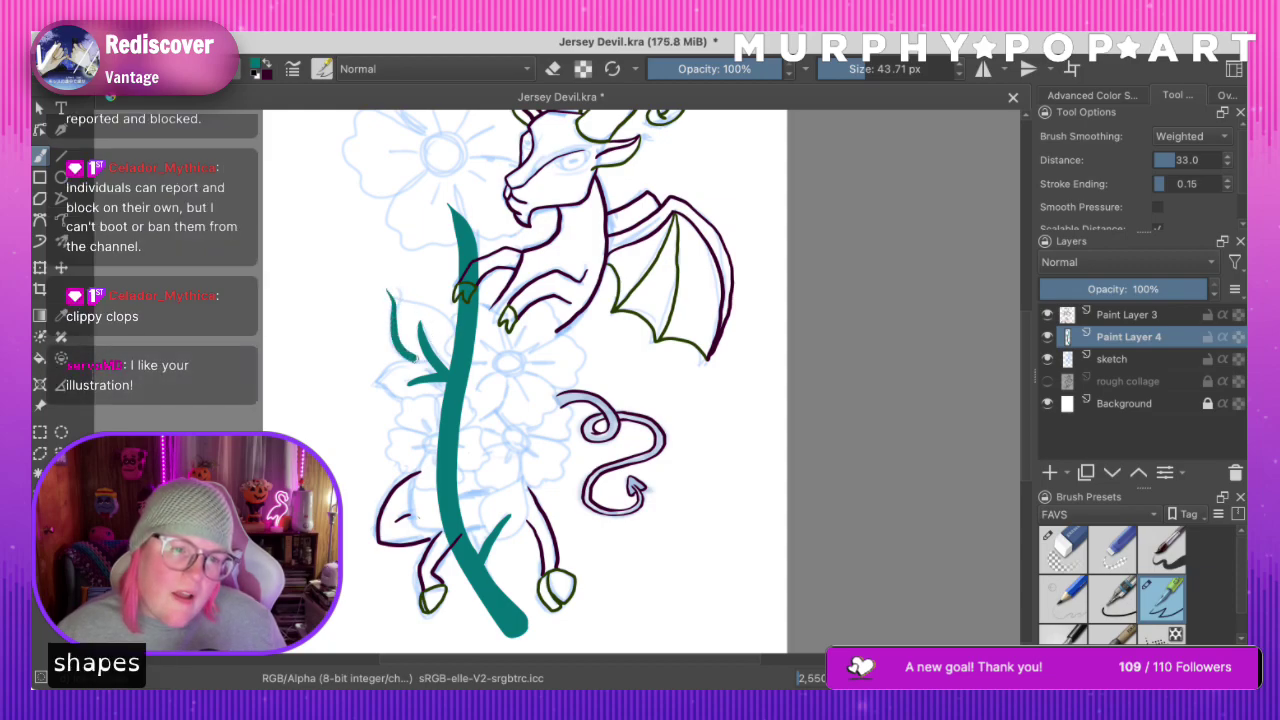
drag(386, 289, 446, 336)
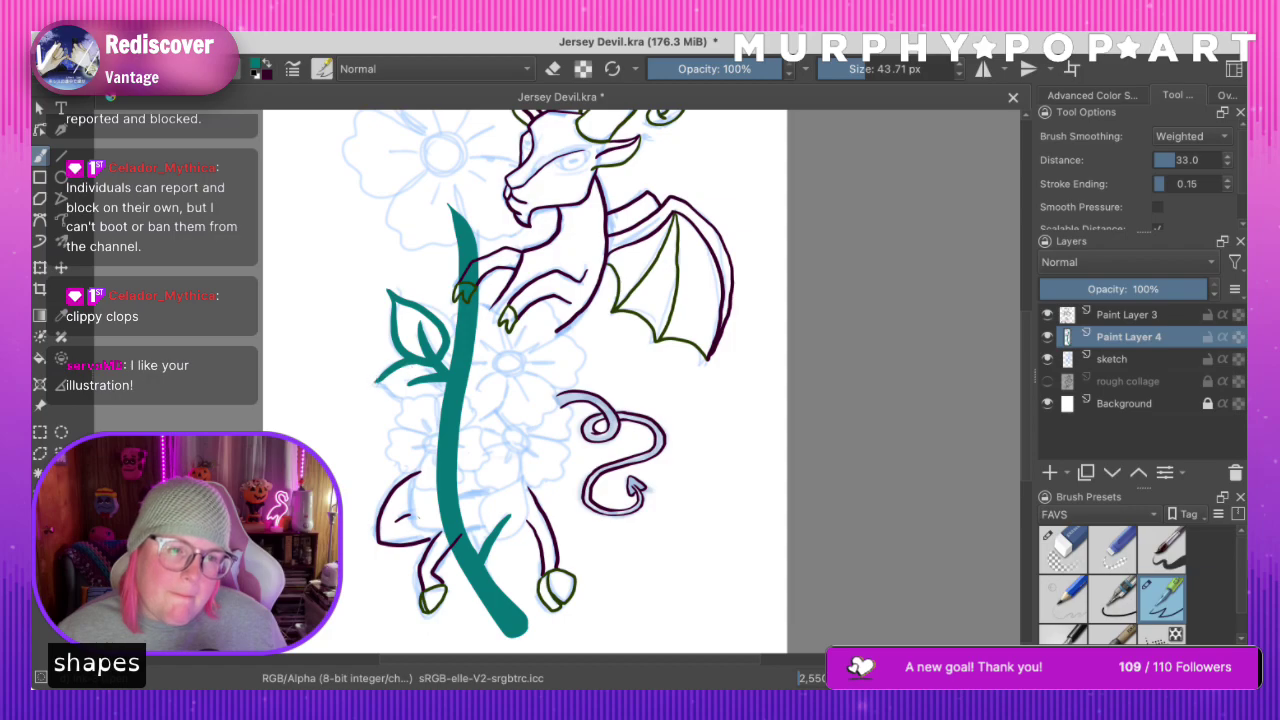
drag(377, 381, 392, 395)
key(ctrl+z)
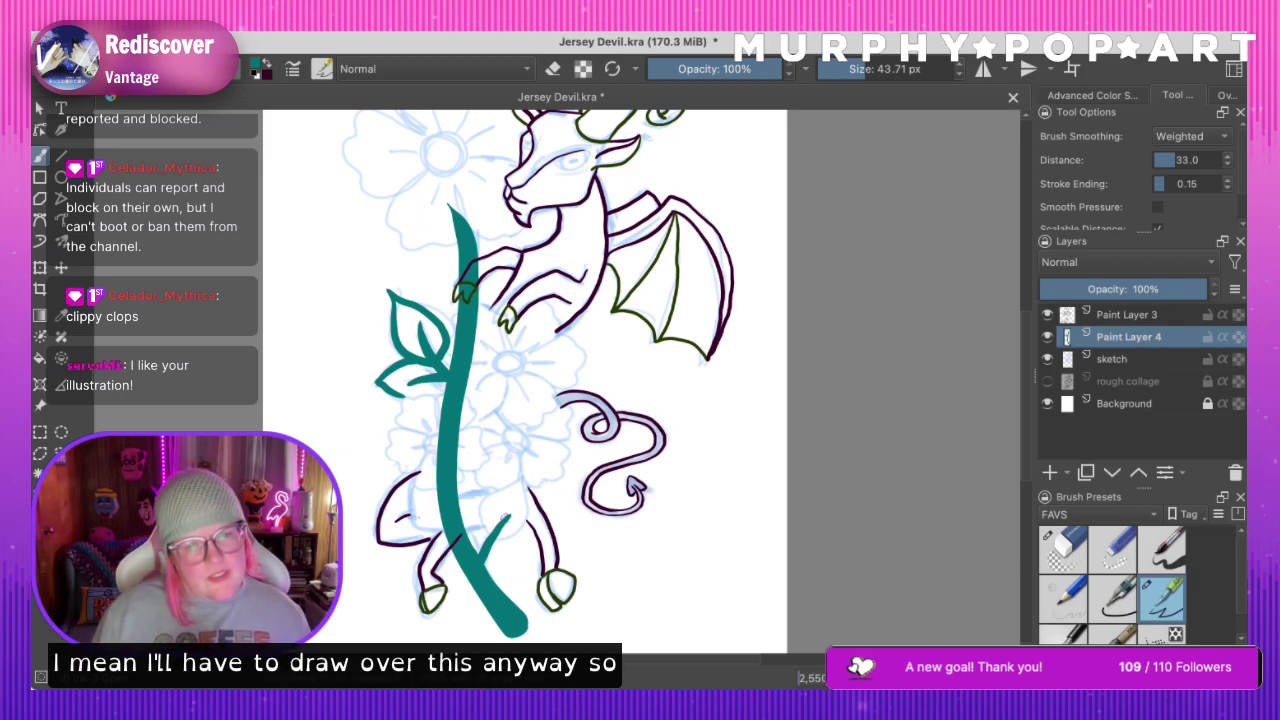
Outline a pointed teal leaf around the lower side branch between the hind legs, and save the document
mouse_move(521, 476)
mouse_down()
mouse_move(491, 498)
mouse_move(487, 530)
mouse_up()
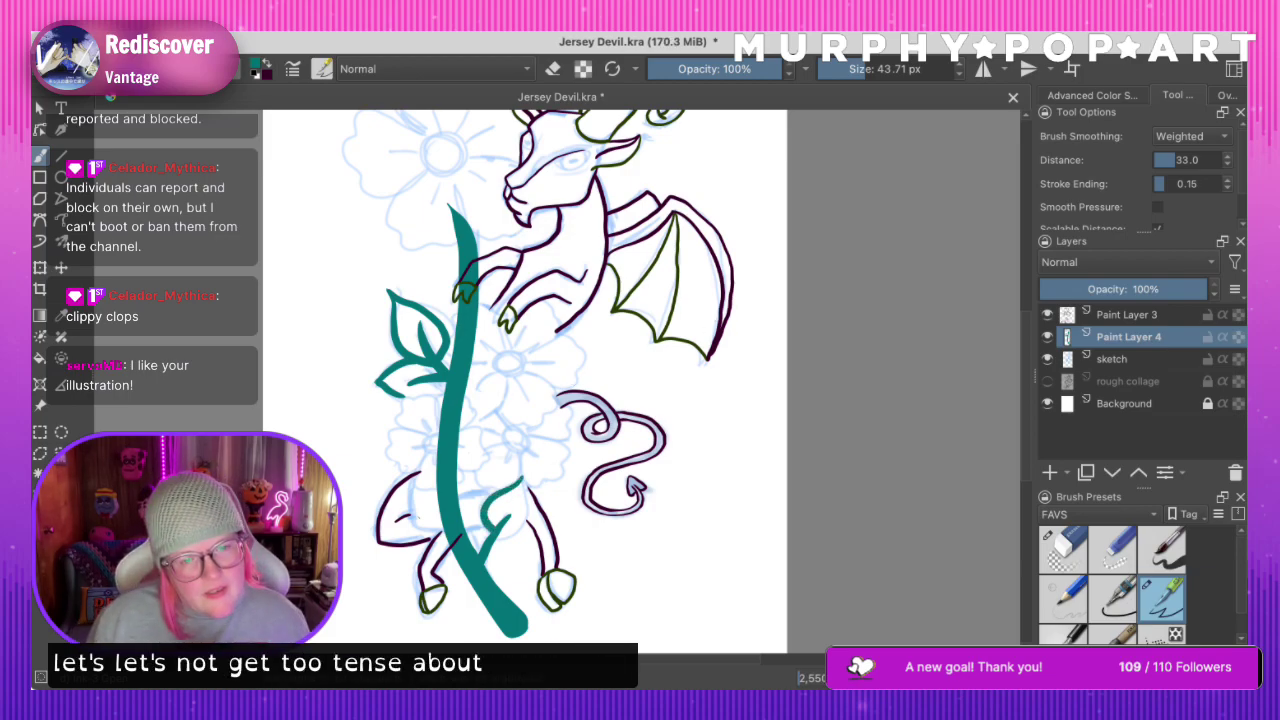
mouse_move(524, 480)
mouse_down()
mouse_move(530, 512)
mouse_move(506, 540)
mouse_up()
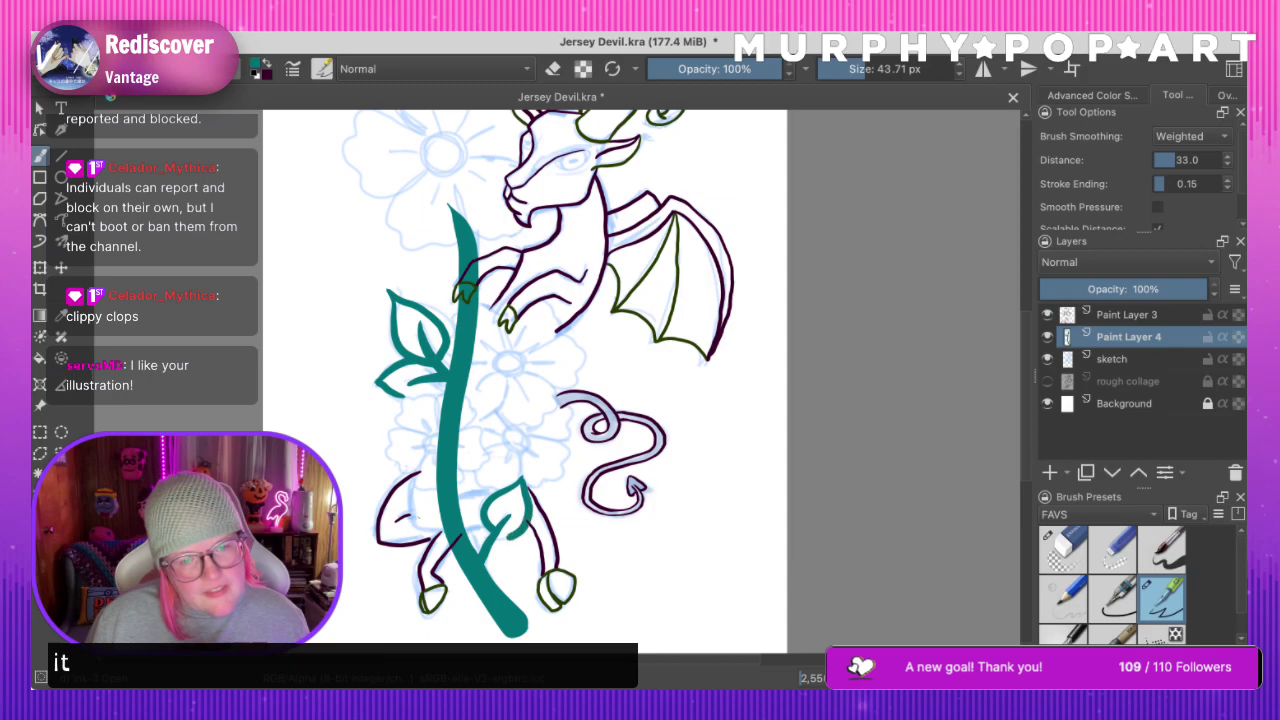
key(ctrl+z)
mouse_move(523, 477)
mouse_down()
mouse_move(534, 516)
mouse_move(498, 545)
mouse_up()
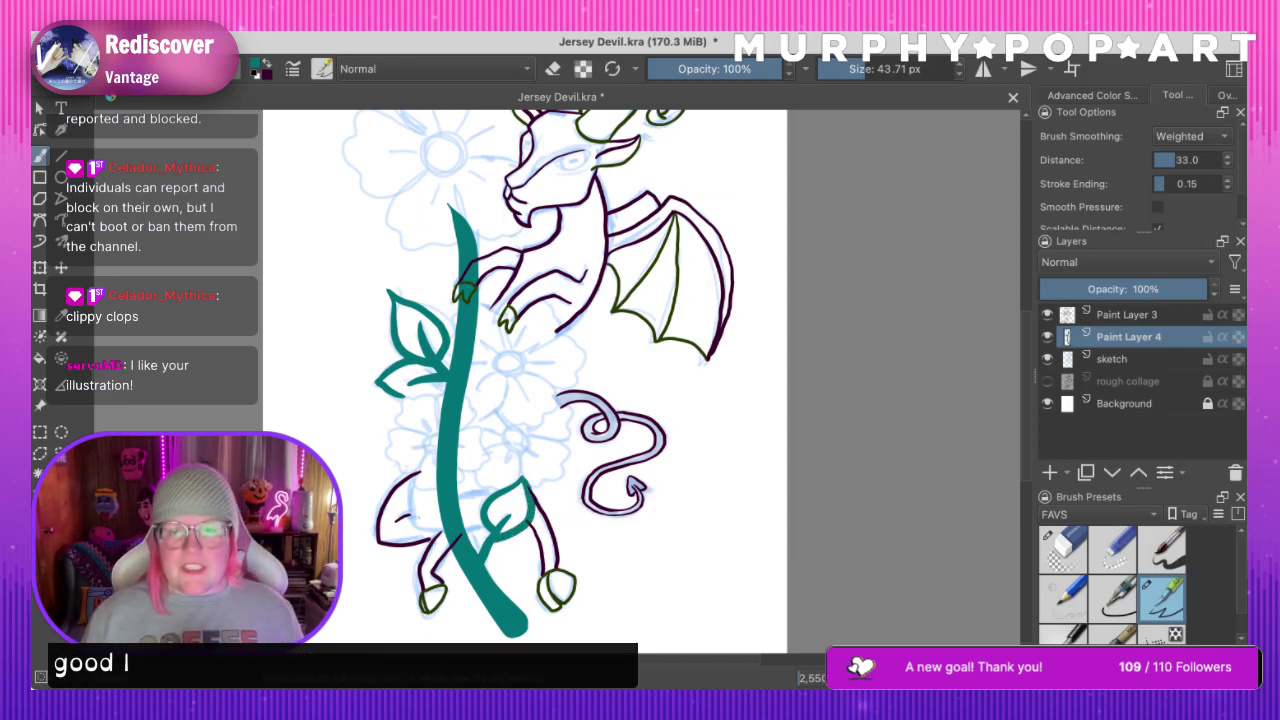
drag(1027, 378, 1040, 406)
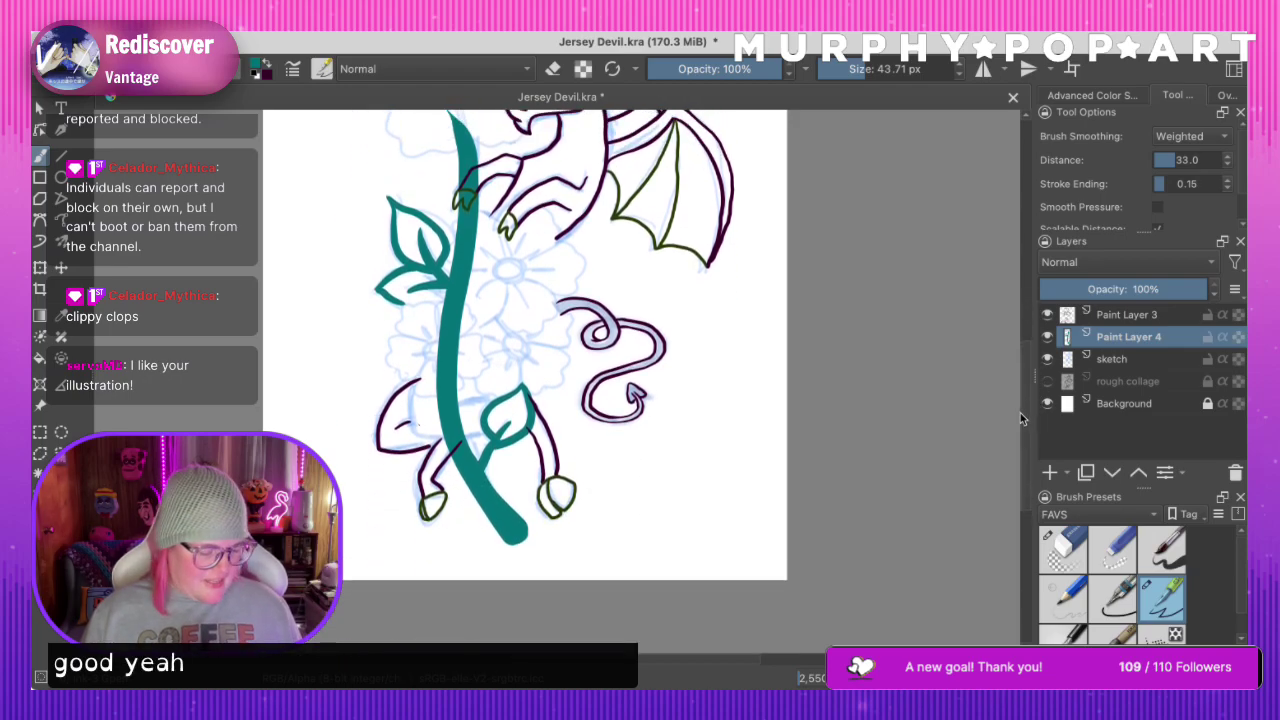
key(ctrl+s)
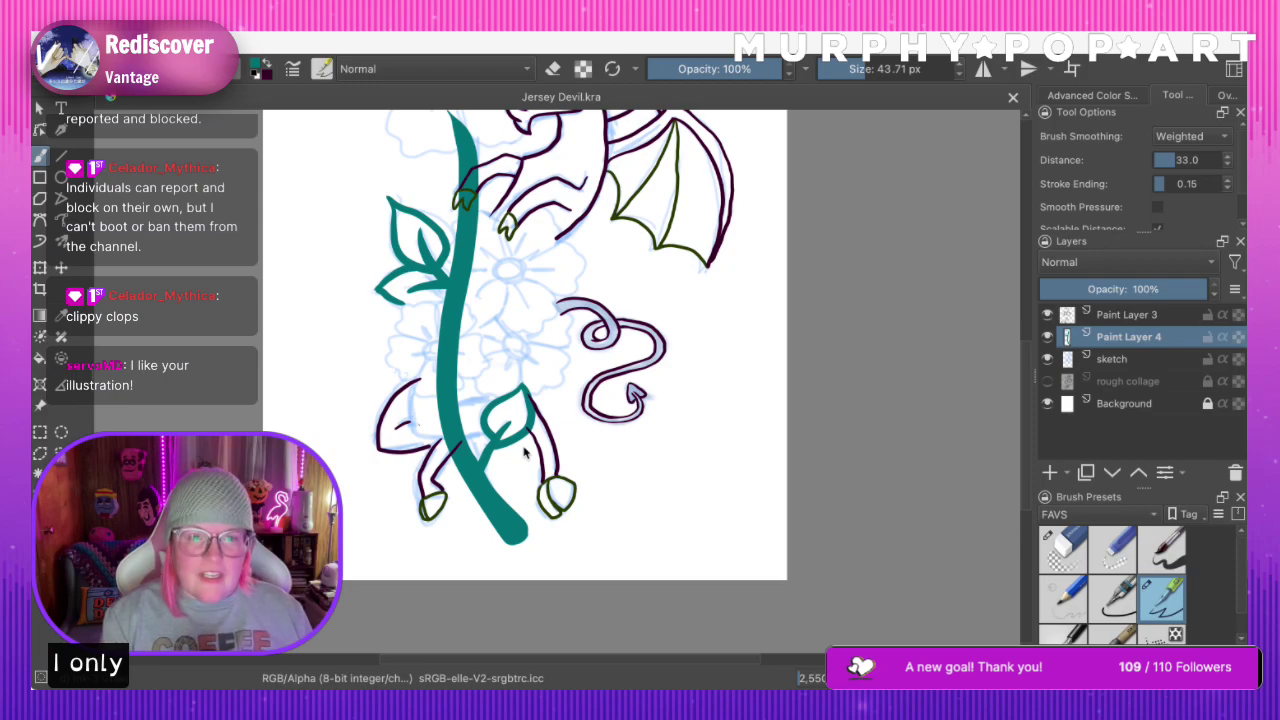
Draw the midrib and side veins inside the upper left leaf with a 28.75 px brush
key(z)
click(465, 248)
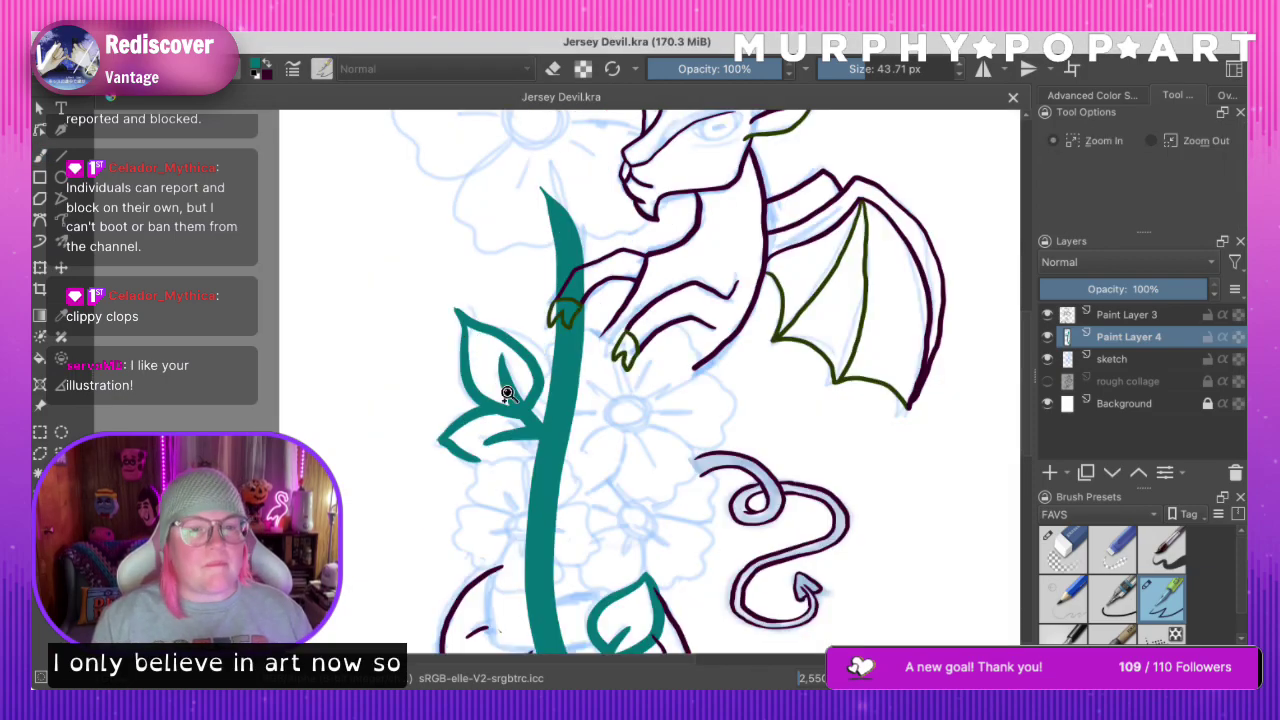
click(581, 402)
click(40, 156)
drag(508, 352, 448, 348)
key(ctrl+z)
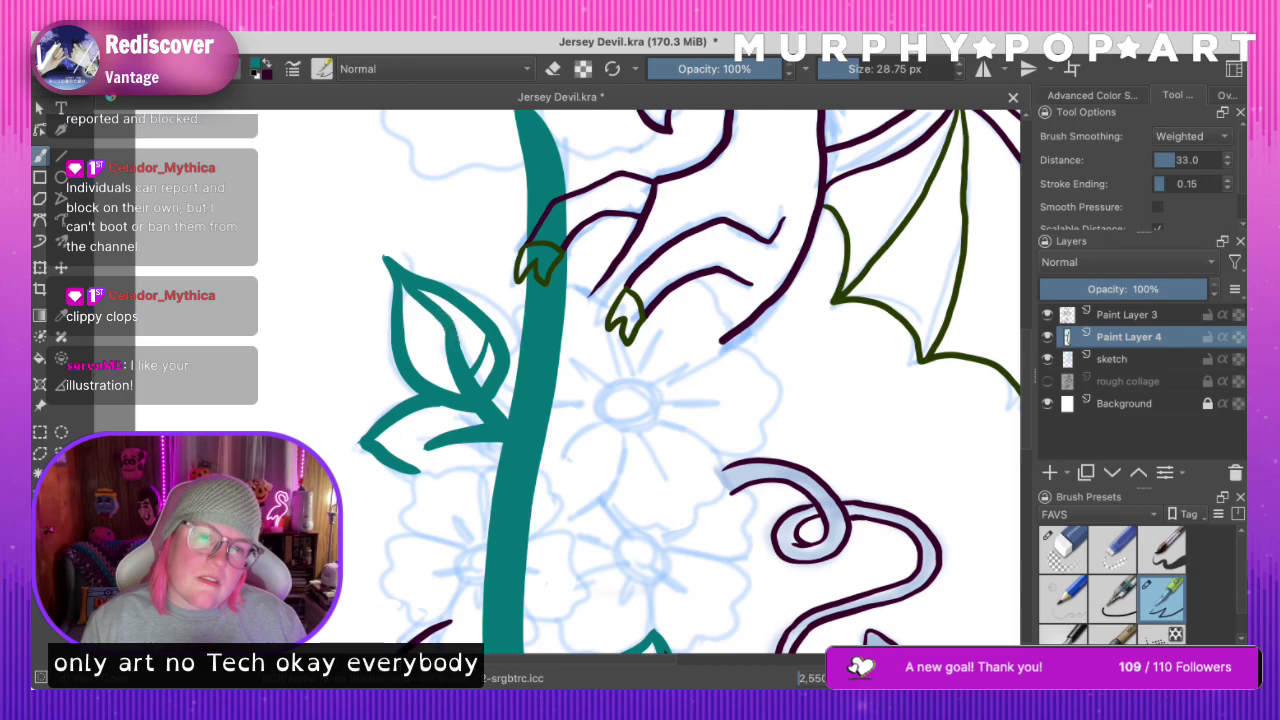
key(ctrl+z)
drag(403, 284, 450, 329)
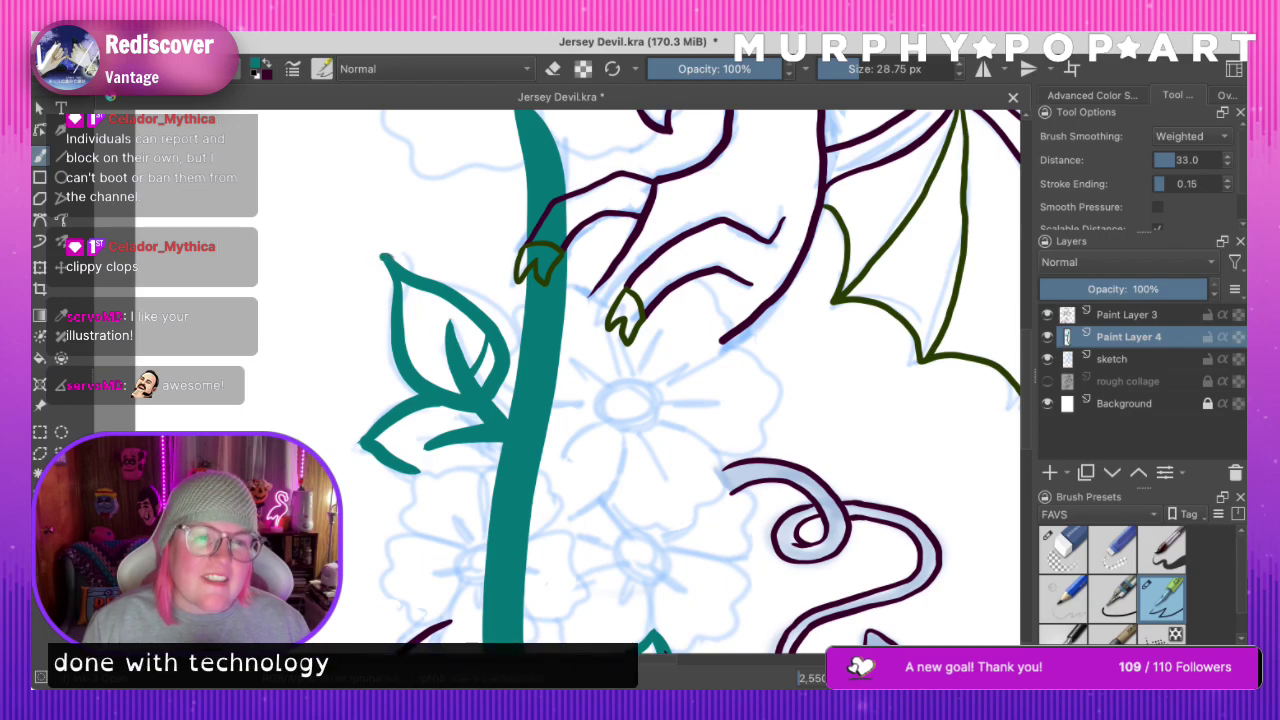
drag(400, 282, 446, 338)
key(super+z)
drag(401, 283, 475, 392)
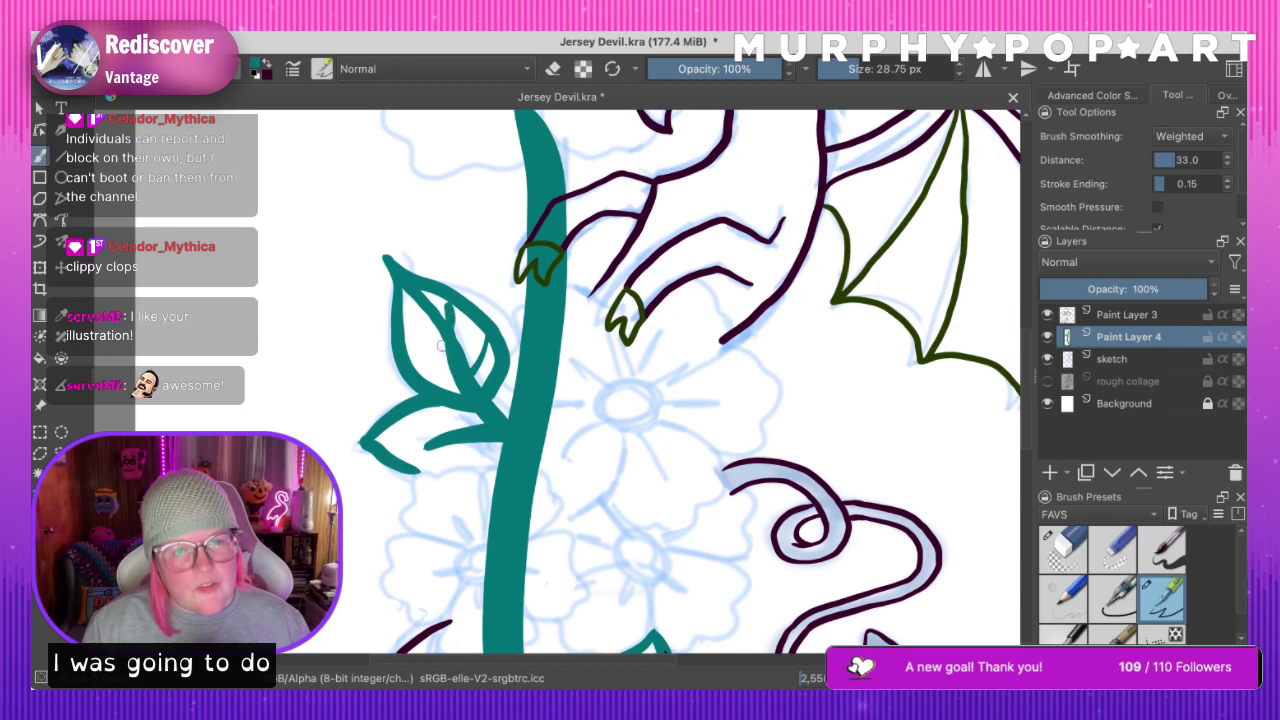
drag(462, 318, 472, 354)
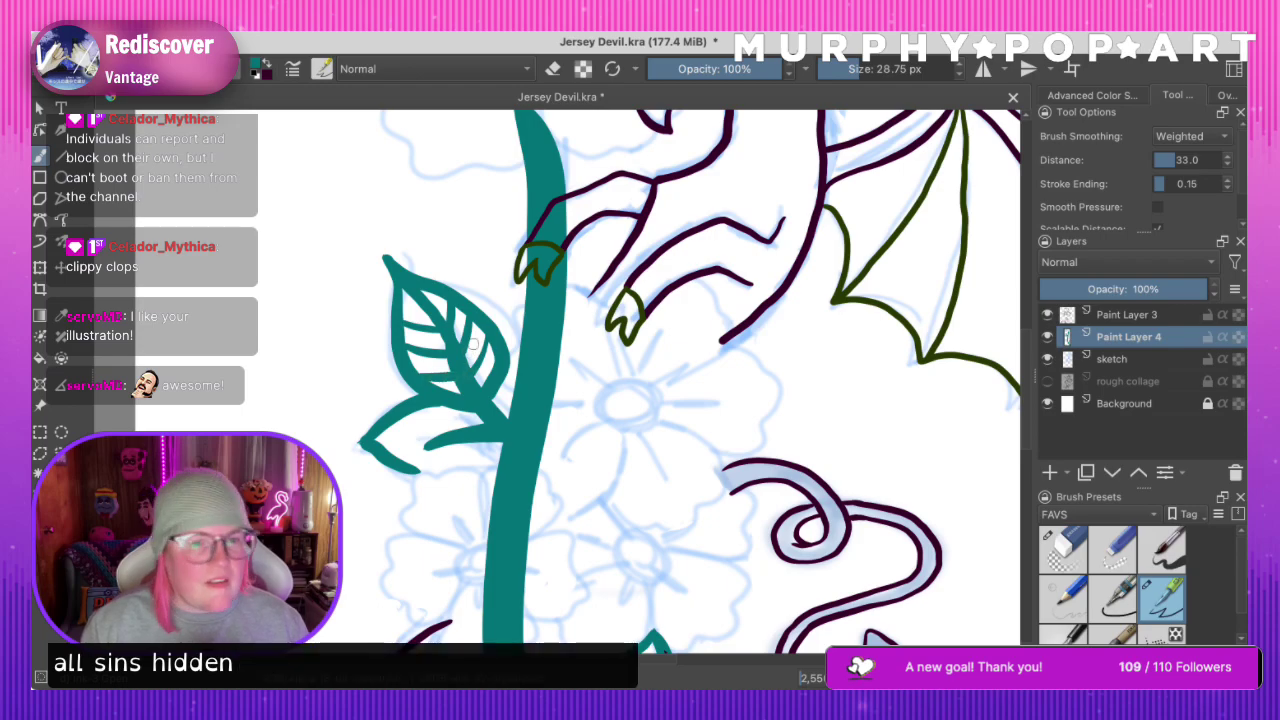
Add teal veins and close the outline of the smaller leaf directly below the upper left leaf
mouse_move(374, 440)
mouse_down()
mouse_move(444, 450)
mouse_move(406, 449)
mouse_move(444, 449)
mouse_move(430, 439)
mouse_move(466, 424)
mouse_move(422, 480)
mouse_up()
key(ctrl+z)
key(ctrl+z)
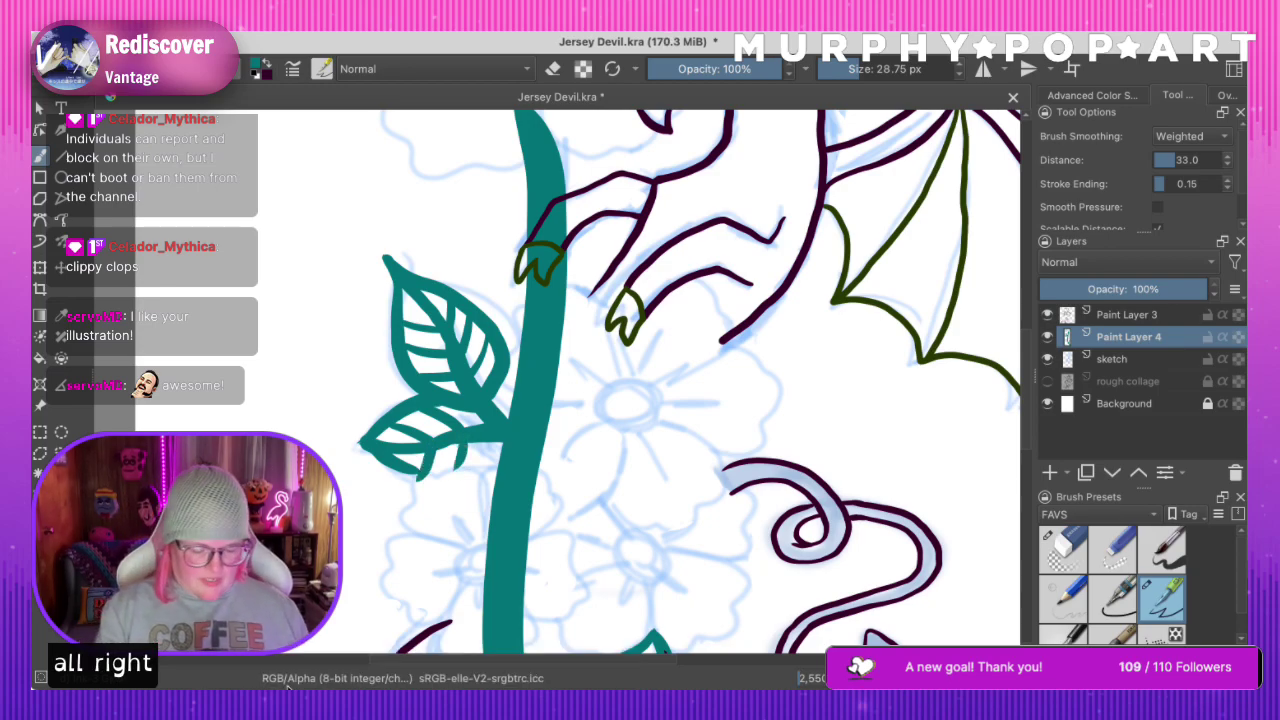
Review the whole drawing with the sketch layer and Paint Layer 4 each hidden and shown, ending with Paint Layer 4 active
key(ctrl+shift+0)
key(minus)
key(minus)
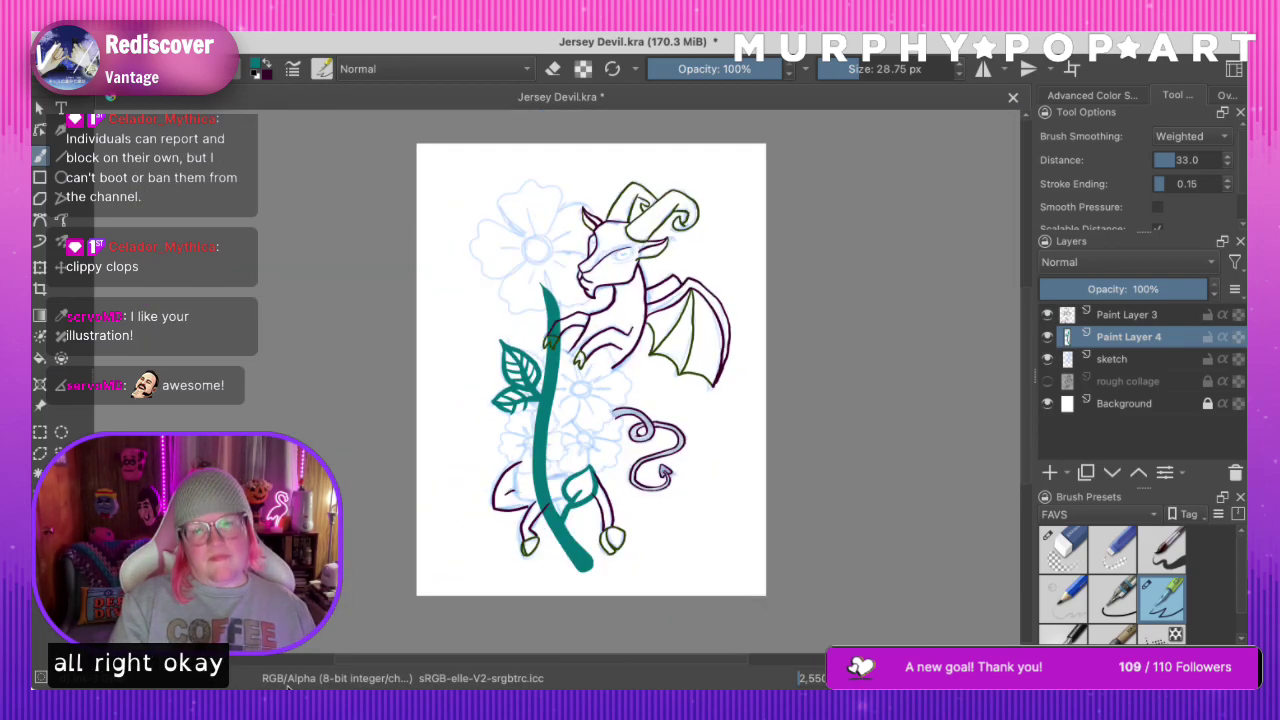
click(1064, 362)
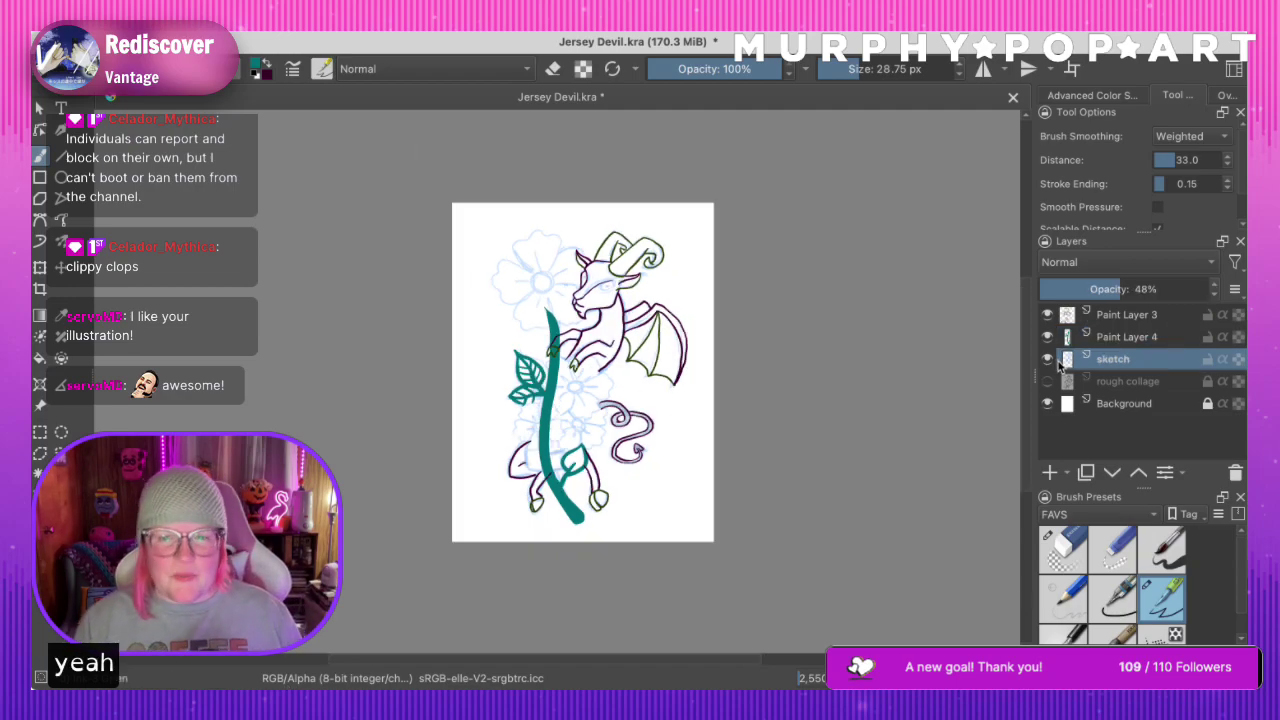
click(1047, 360)
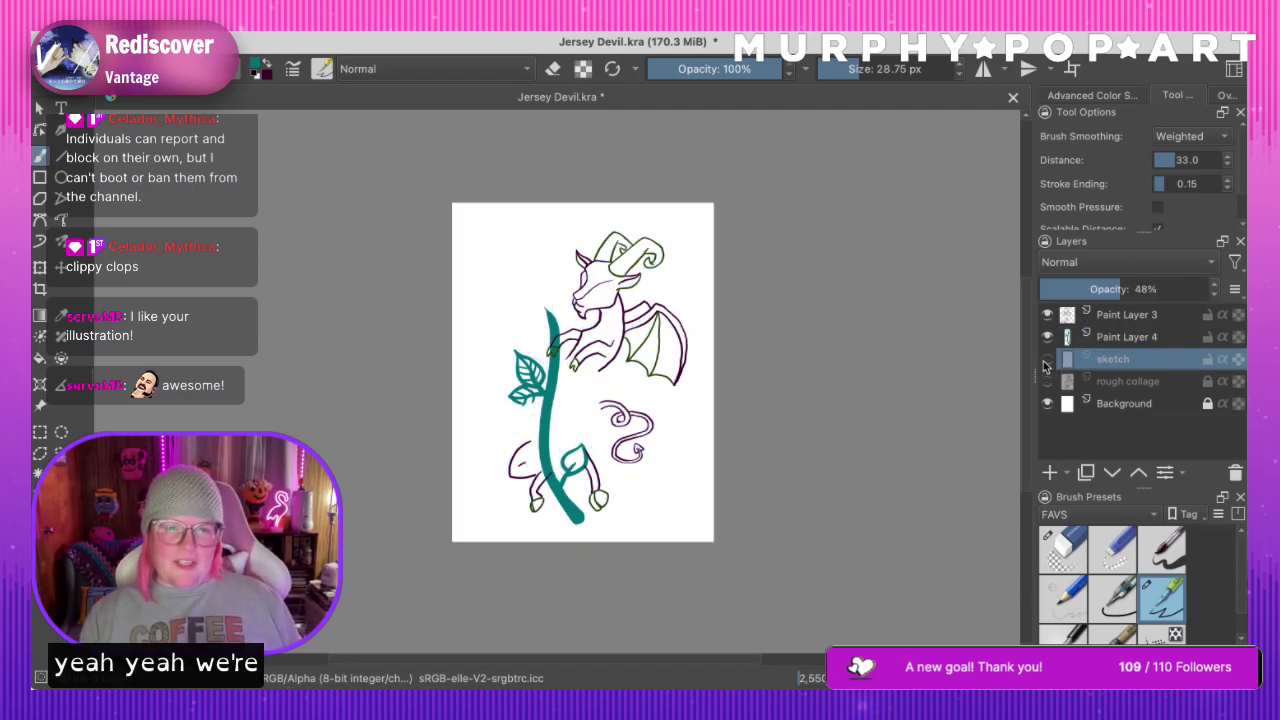
click(1045, 362)
click(1043, 362)
click(1046, 360)
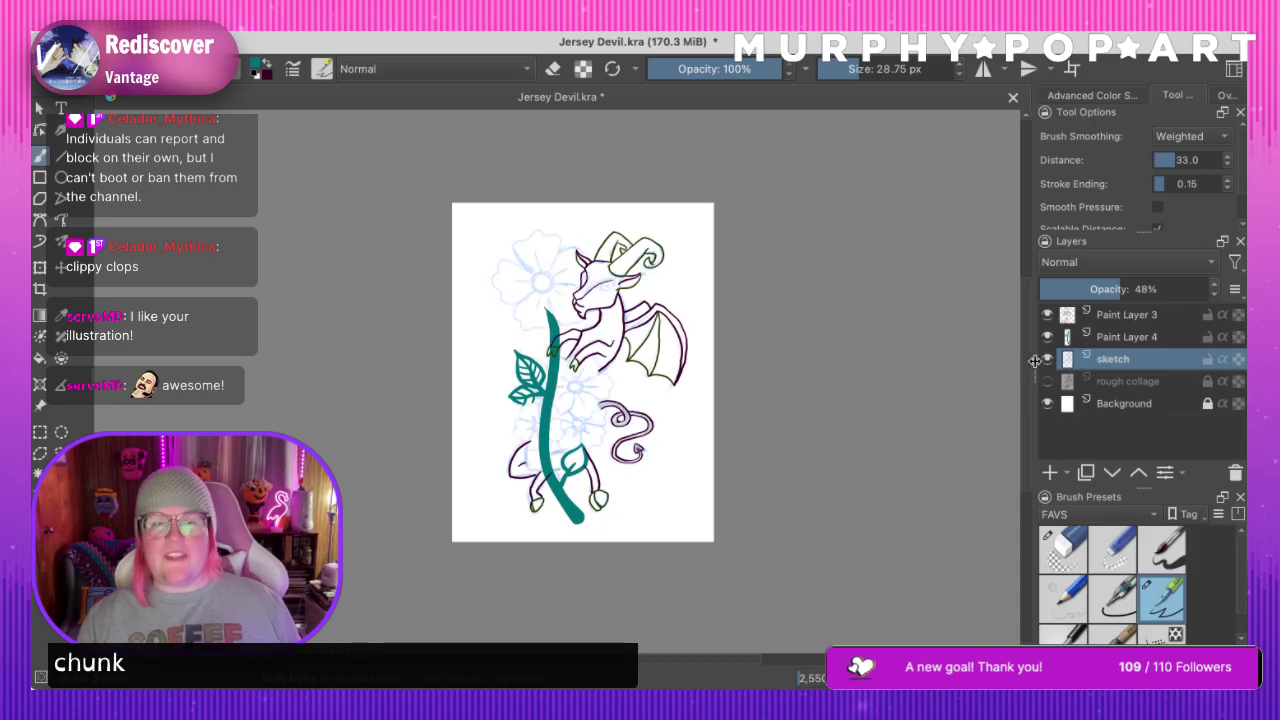
click(1048, 339)
click(1048, 339)
click(1129, 339)
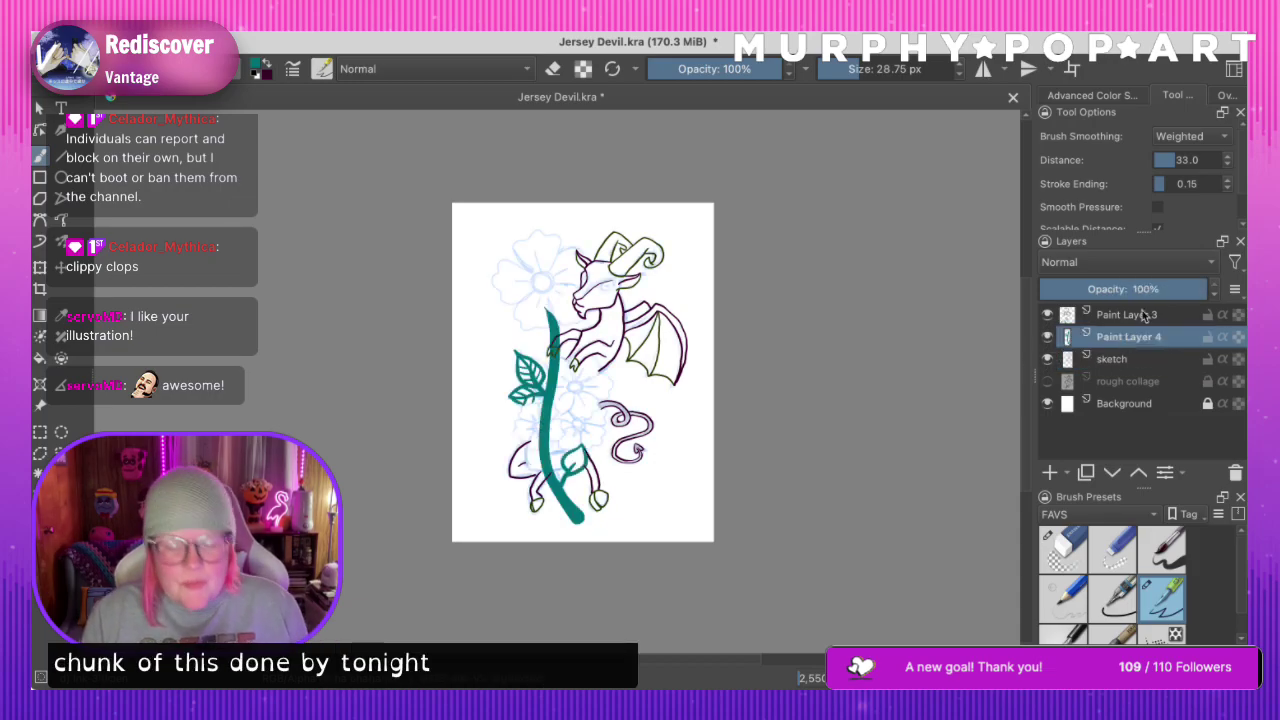
Draw a teal midrib and side veins inside the lower leaf between the hind legs
key(ctrl+plus)
key(ctrl+plus)
key(ctrl+plus)
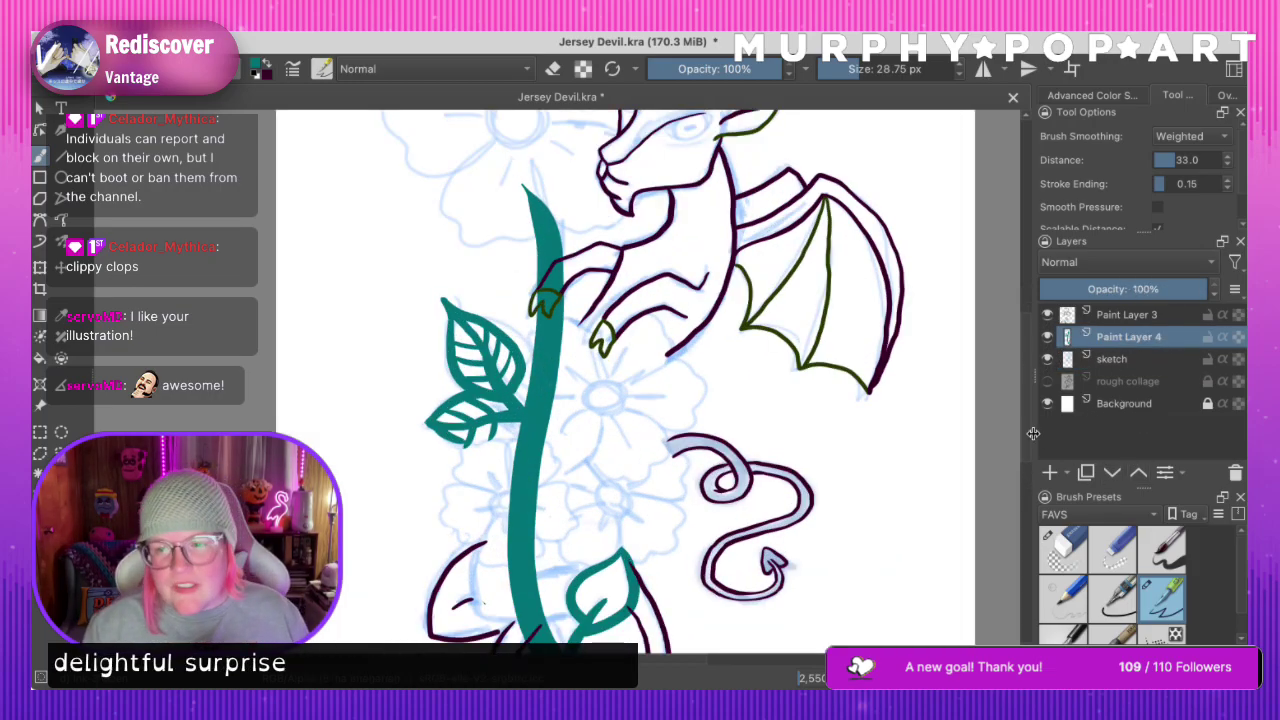
scroll(1025, 445, down, 3)
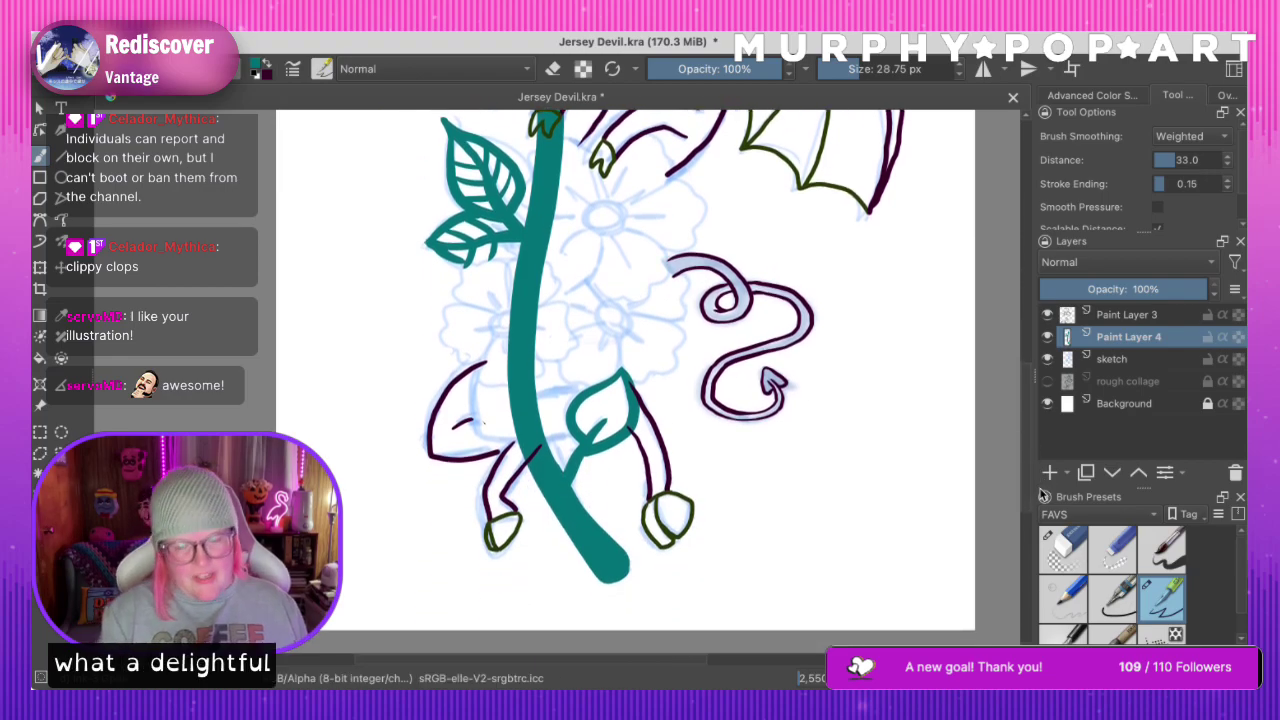
key(plus)
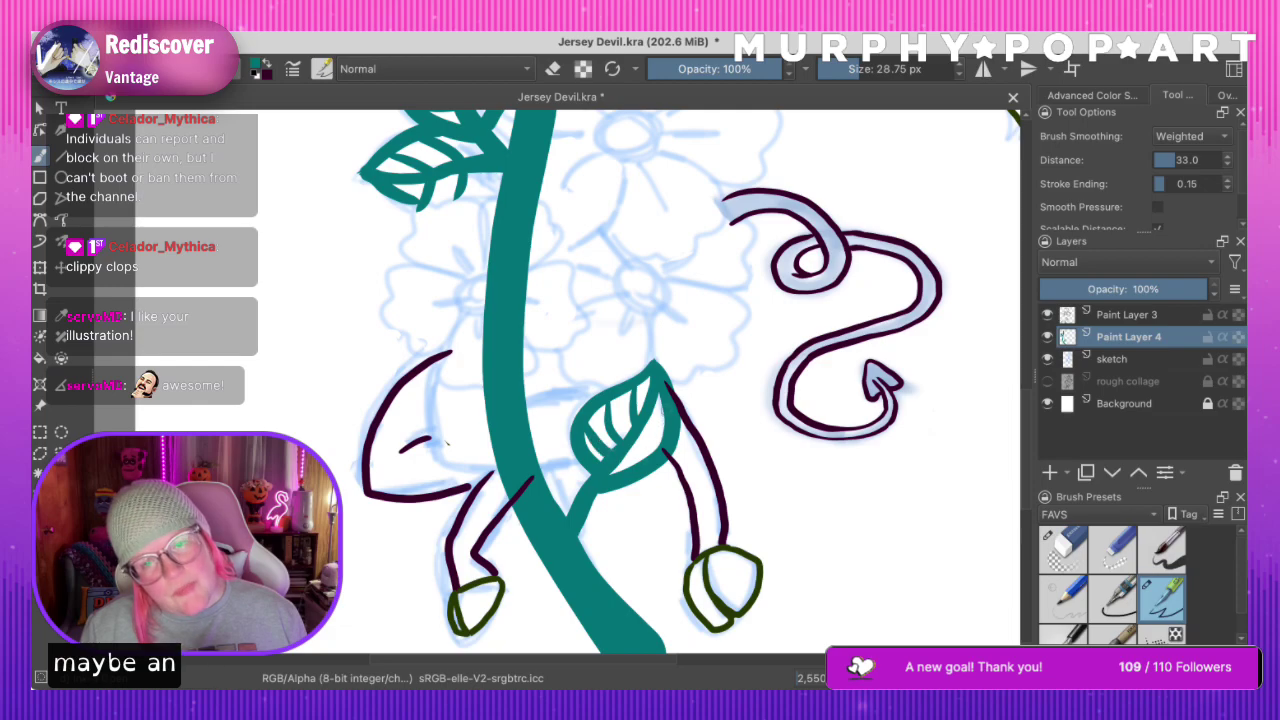
drag(622, 396, 611, 442)
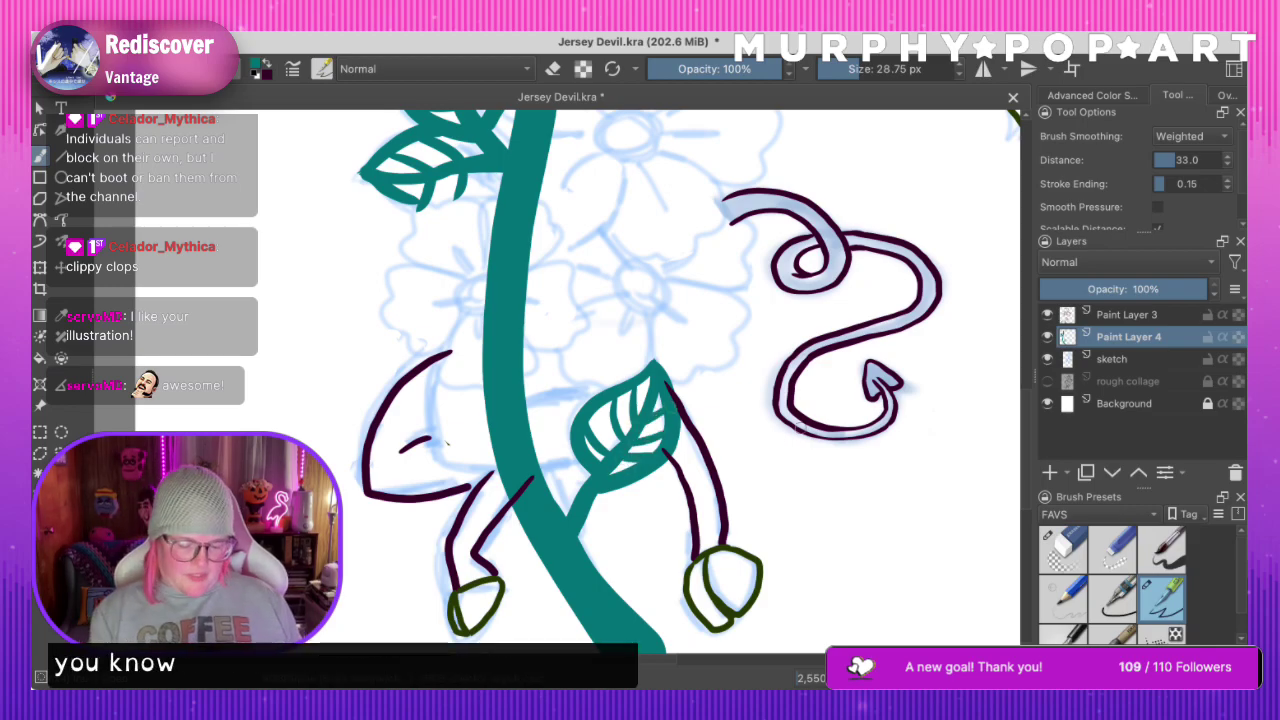
scroll(800, 425, down, 4)
key(ctrl+z)
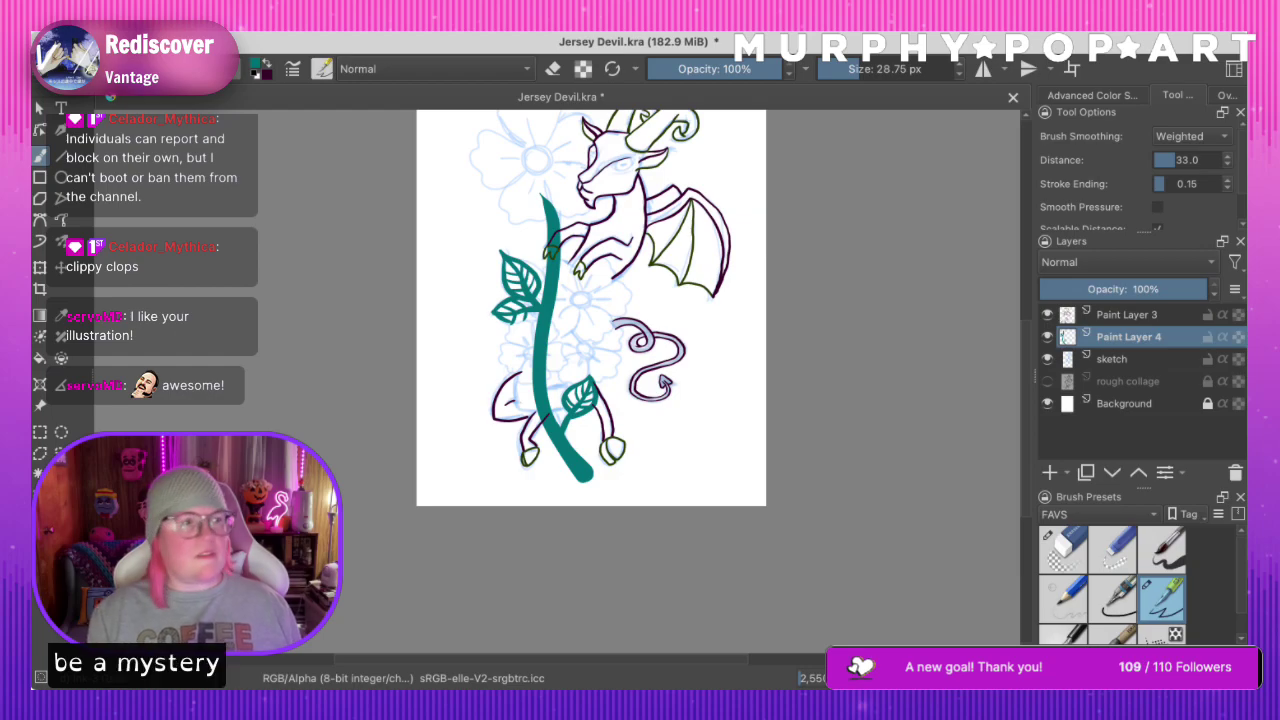
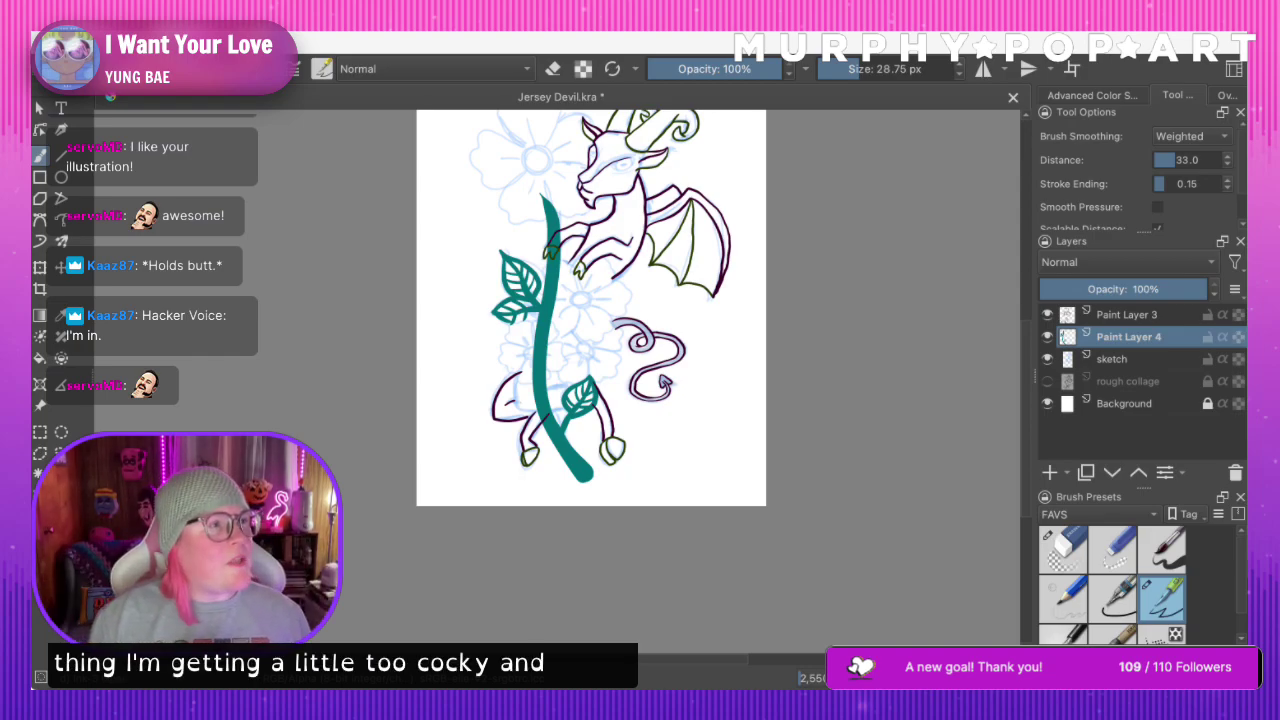
click(566, 46)
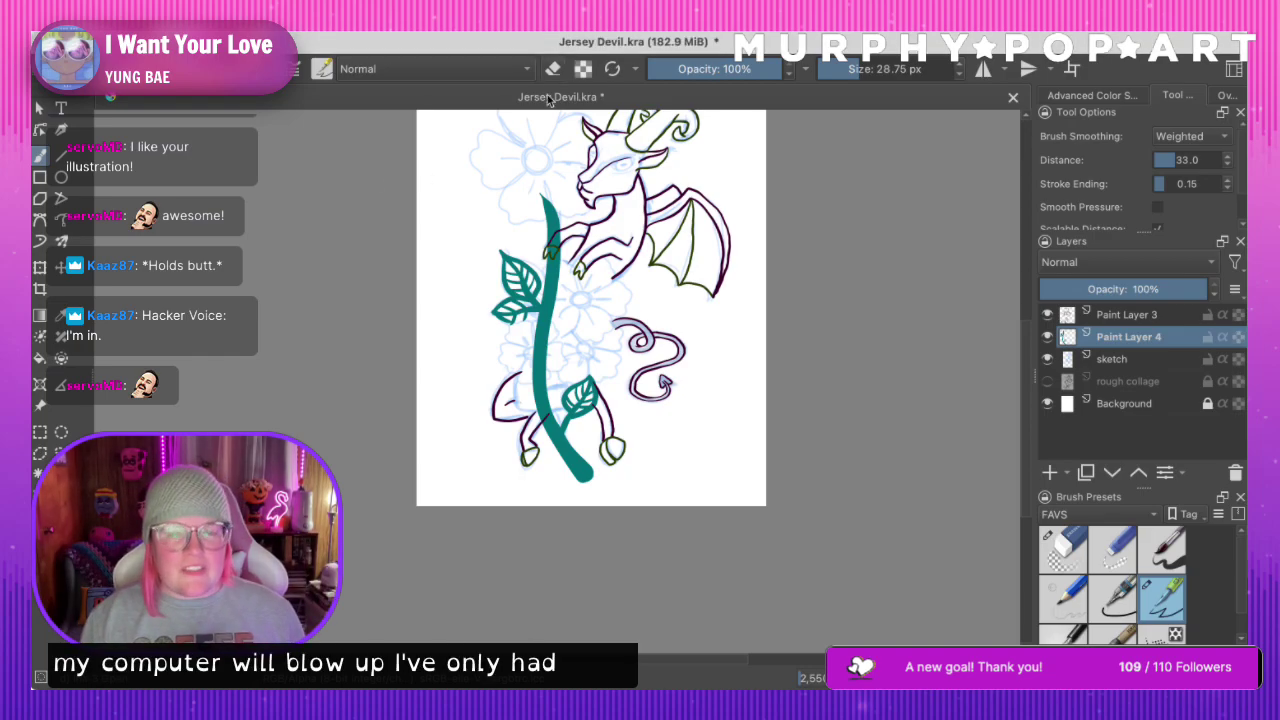
key(super+equal)
key(super+equal)
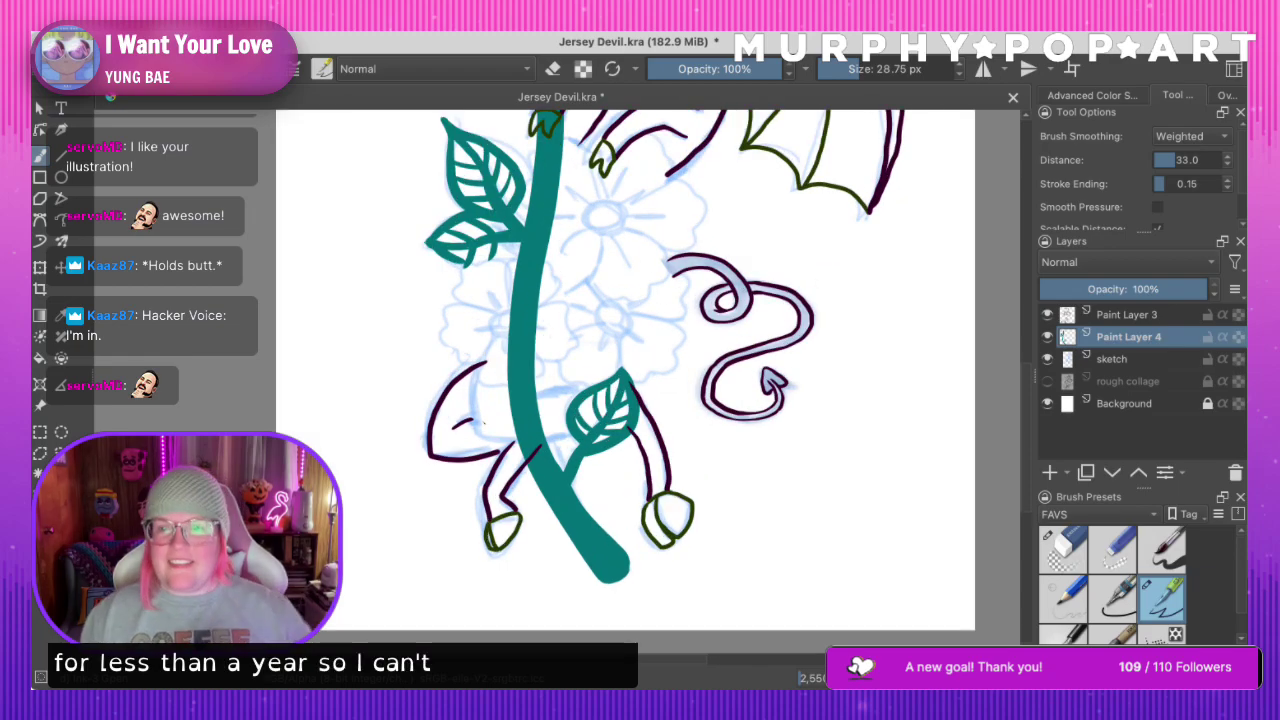
scroll(625, 380, up, 4)
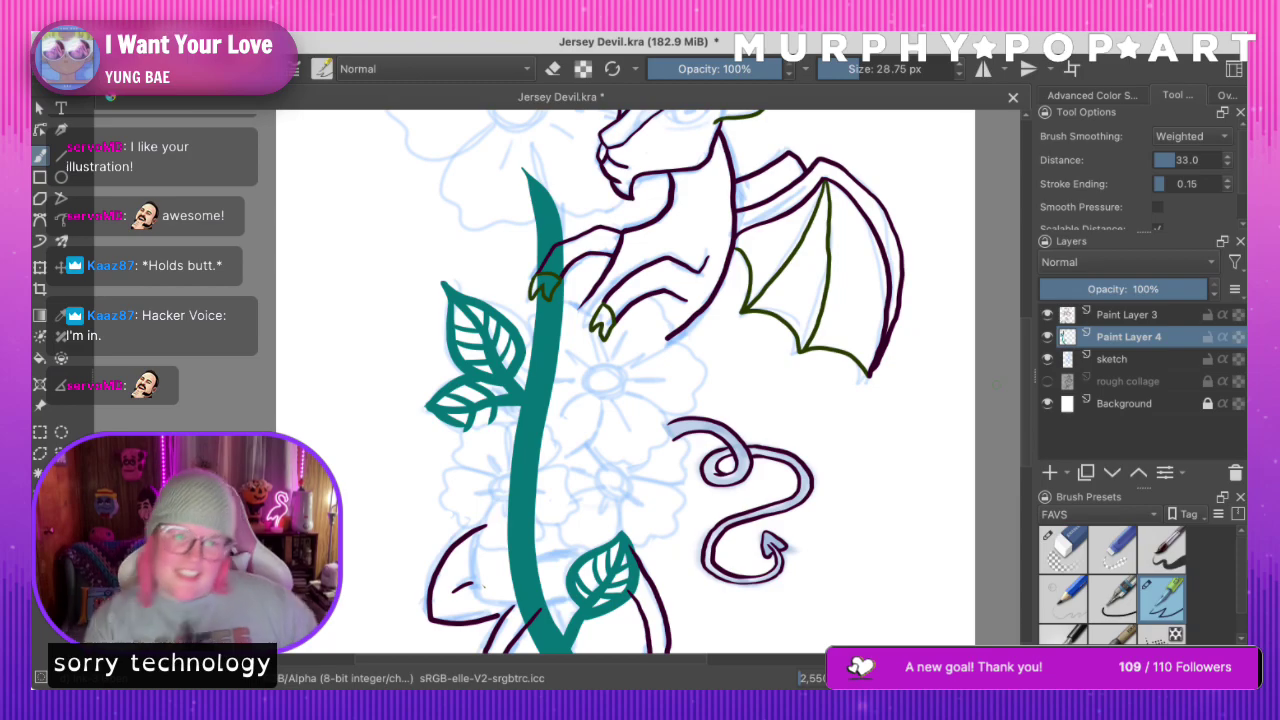
scroll(1020, 415, down, 5)
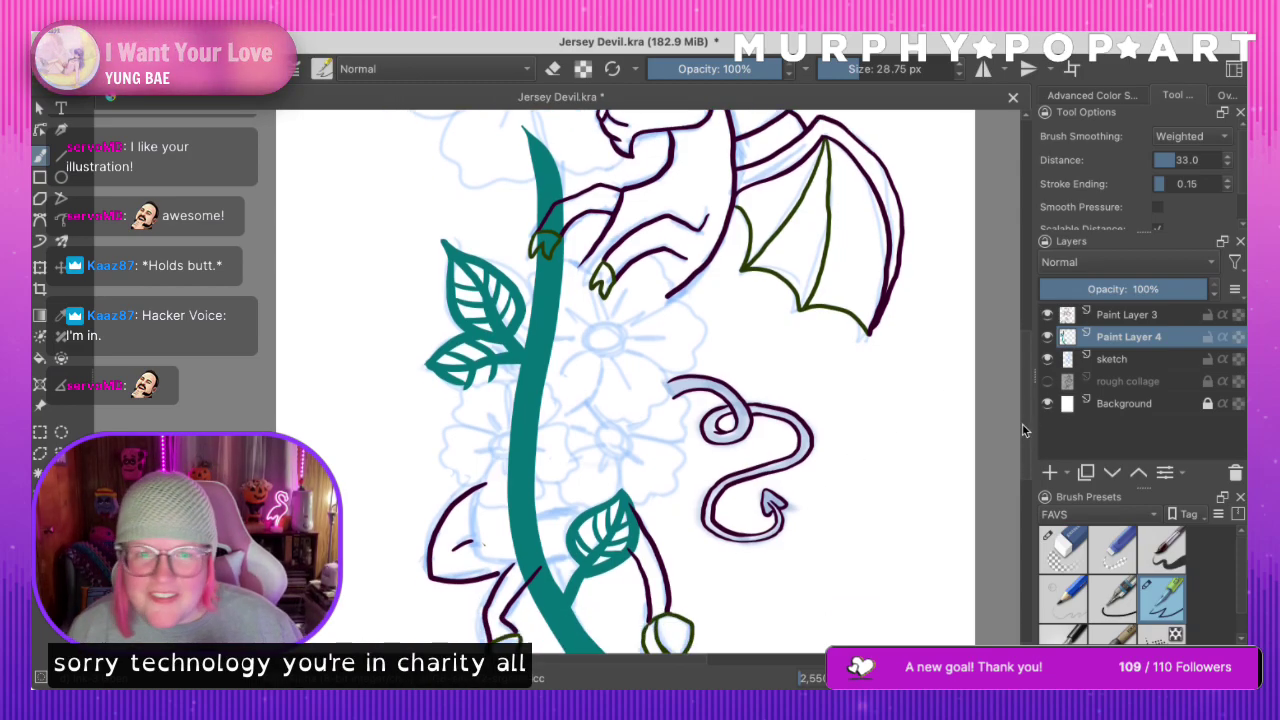
Examine the drawing with Paint Layer 4 and Paint Layer 3 each hidden and shown again
scroll(1020, 415, up, 4)
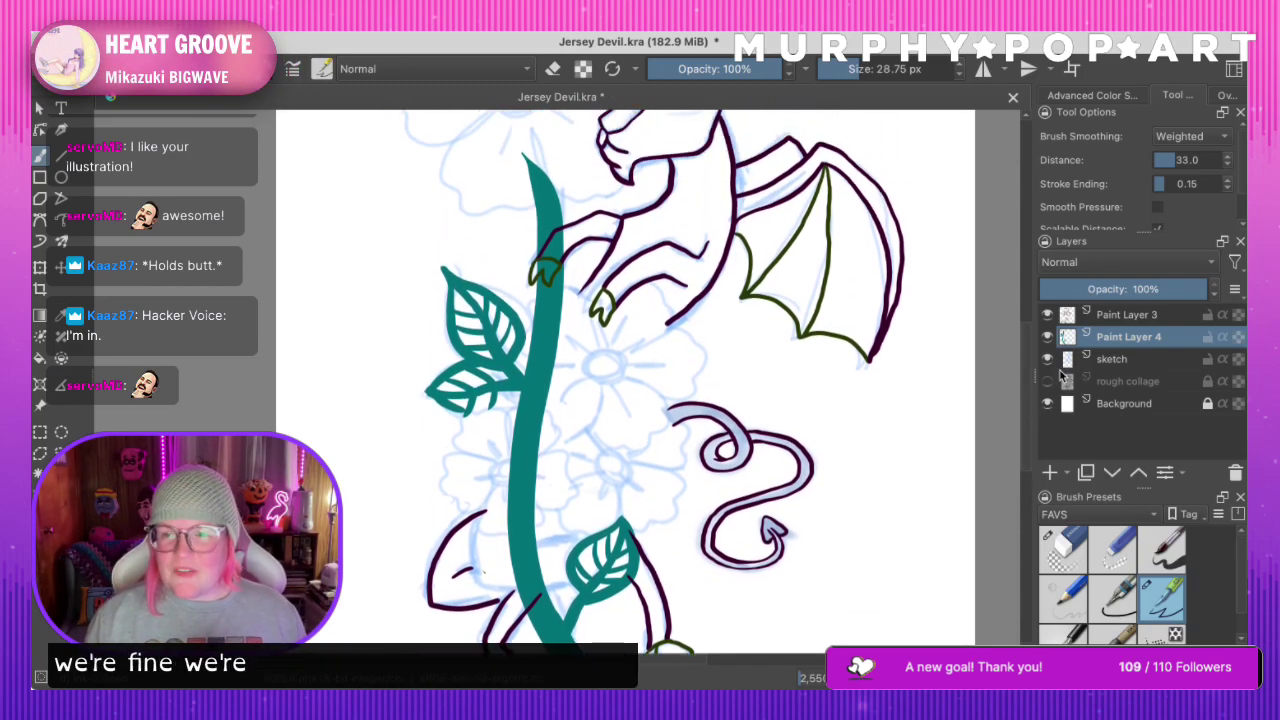
click(1047, 337)
click(1047, 337)
click(1047, 316)
click(1047, 316)
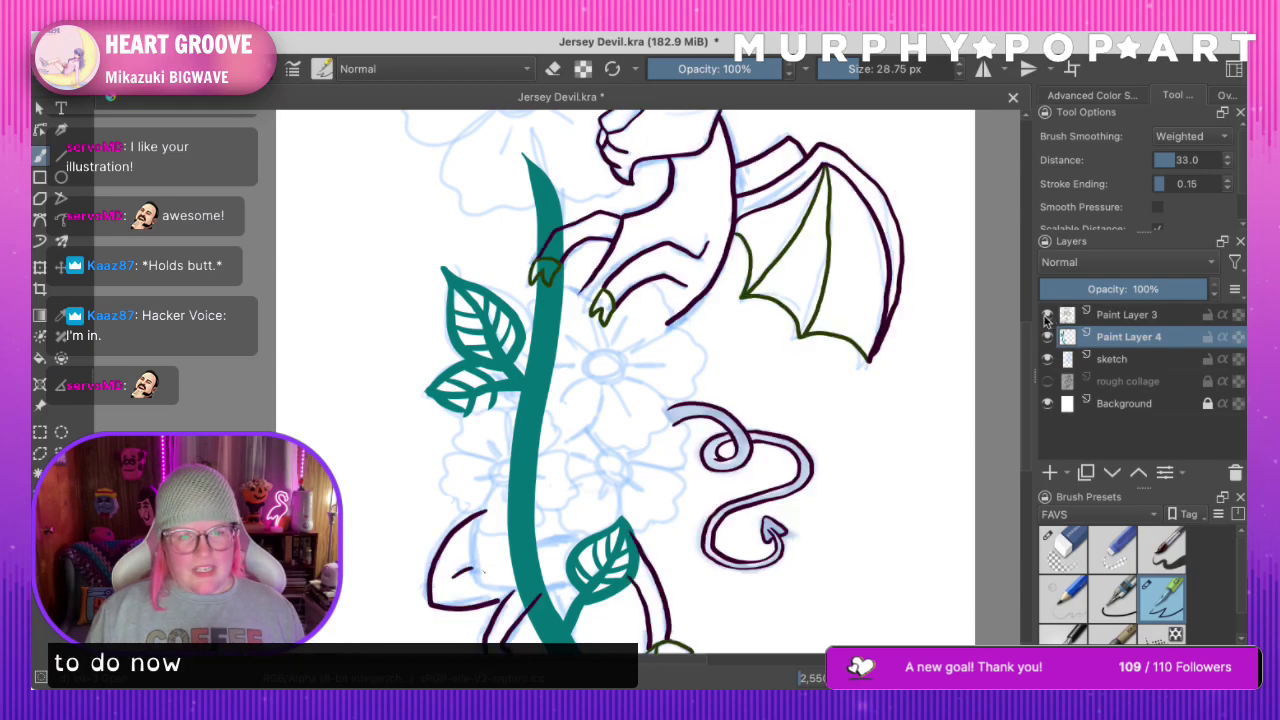
click(1047, 316)
click(1047, 316)
mouse_move(1026, 366)
mouse_down()
mouse_move(1023, 423)
mouse_move(1048, 339)
mouse_up()
scroll(1050, 345, up, 1)
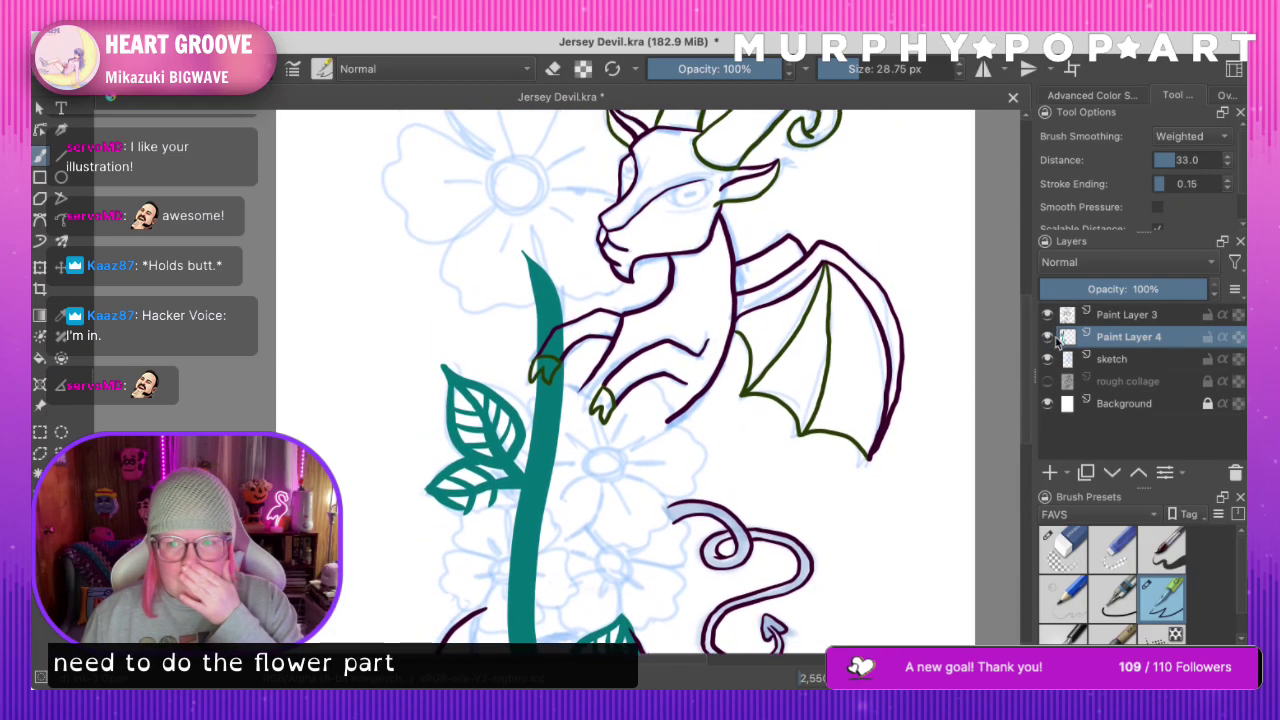
Hide Paint Layer 4, make Paint Layer 3 active and save the drawing
click(1047, 337)
click(1104, 318)
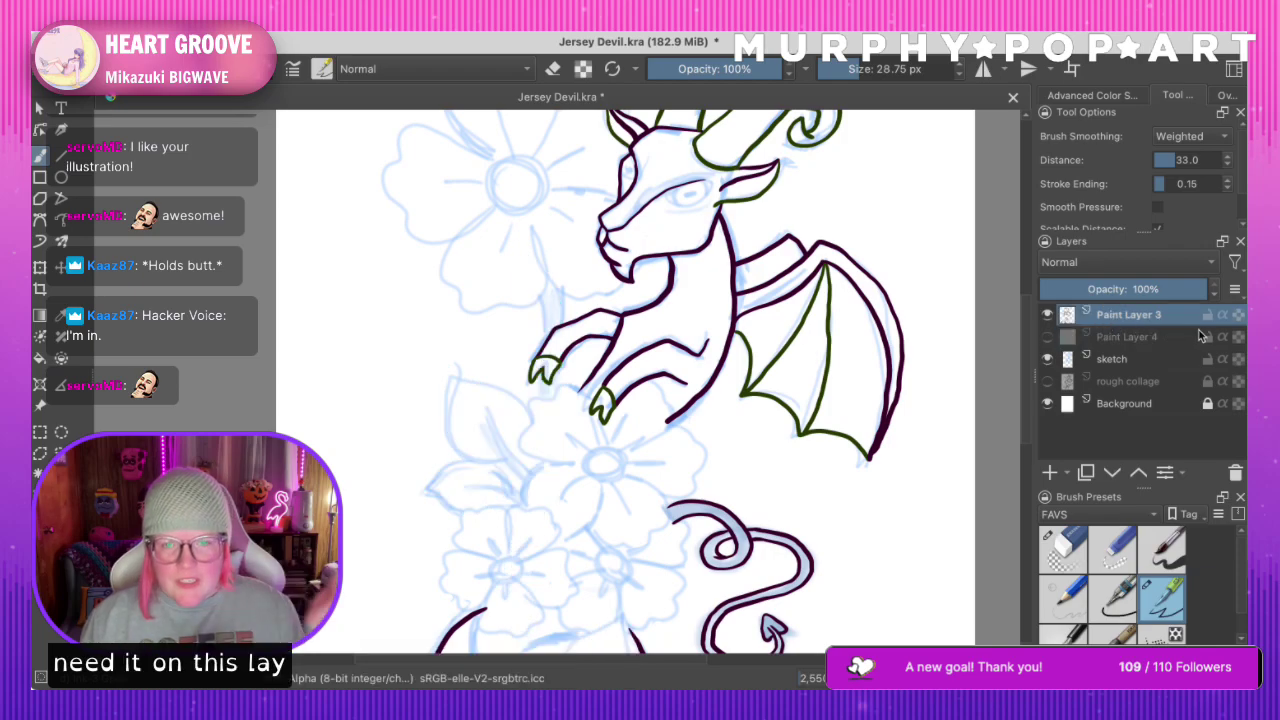
key(ctrl+s)
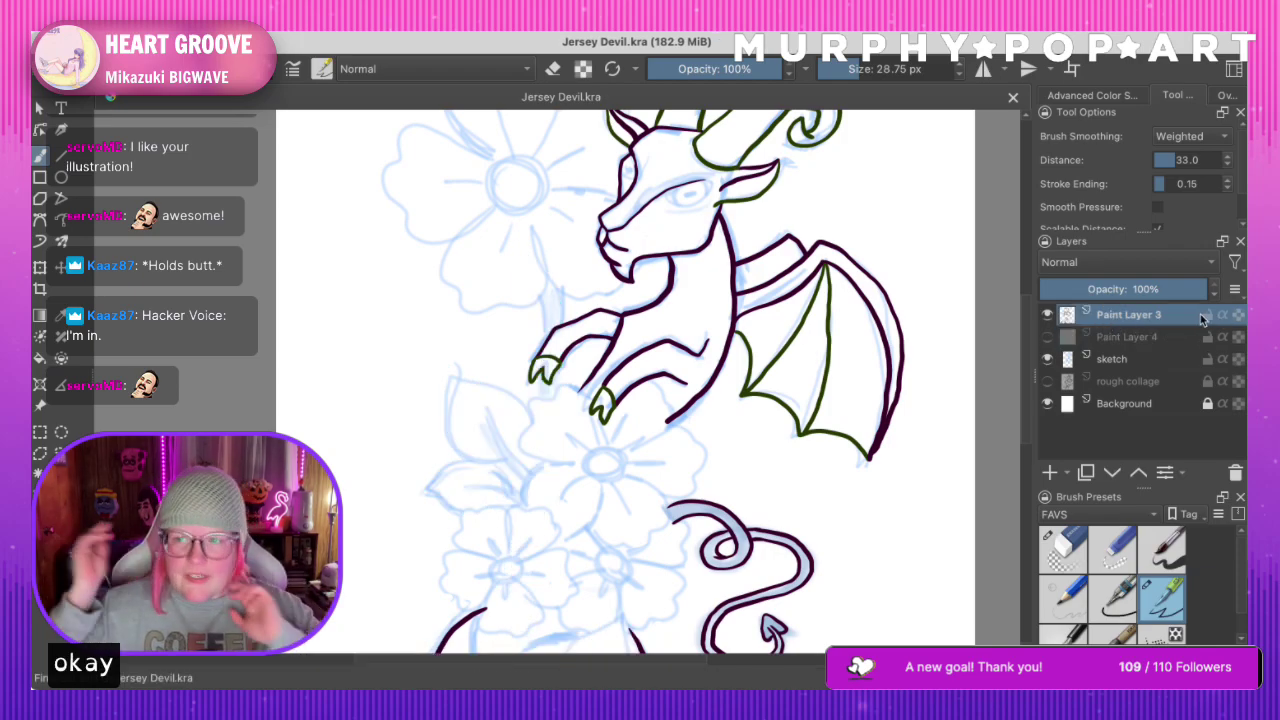
Choose a dark golden brown and add a new paint layer directly above Paint Layer 4
scroll(1026, 414, up, 3)
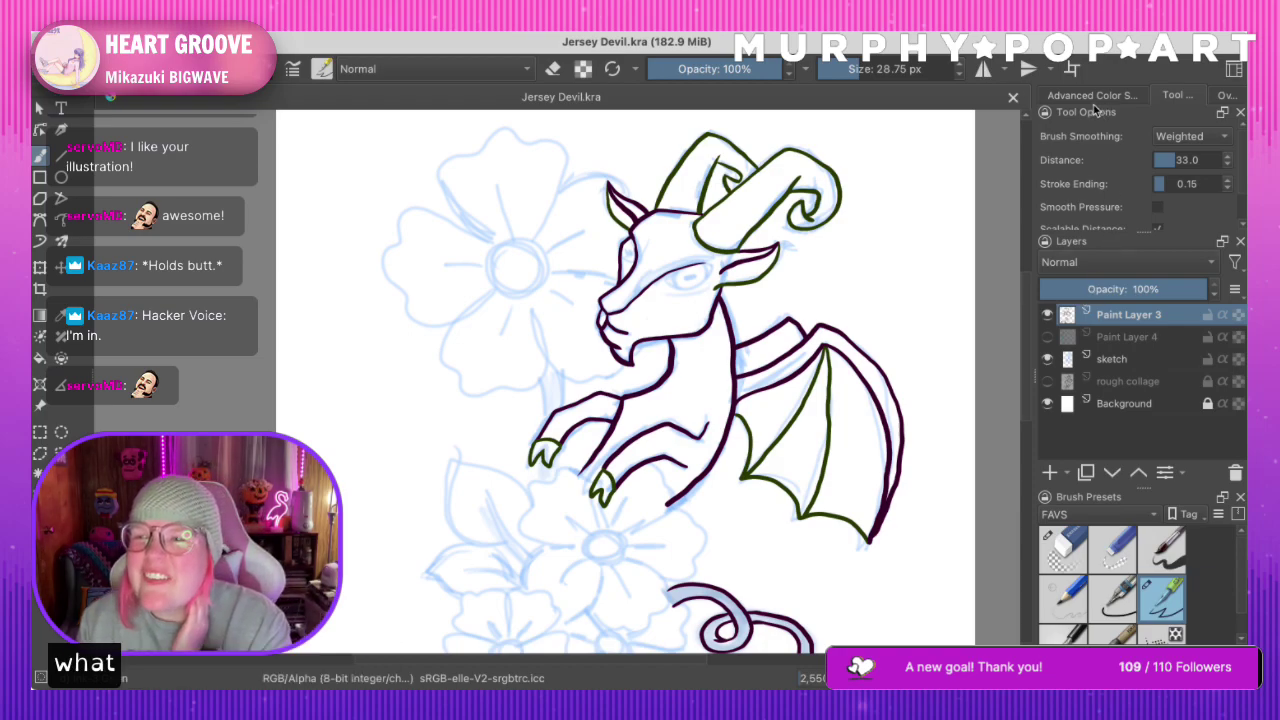
click(1060, 96)
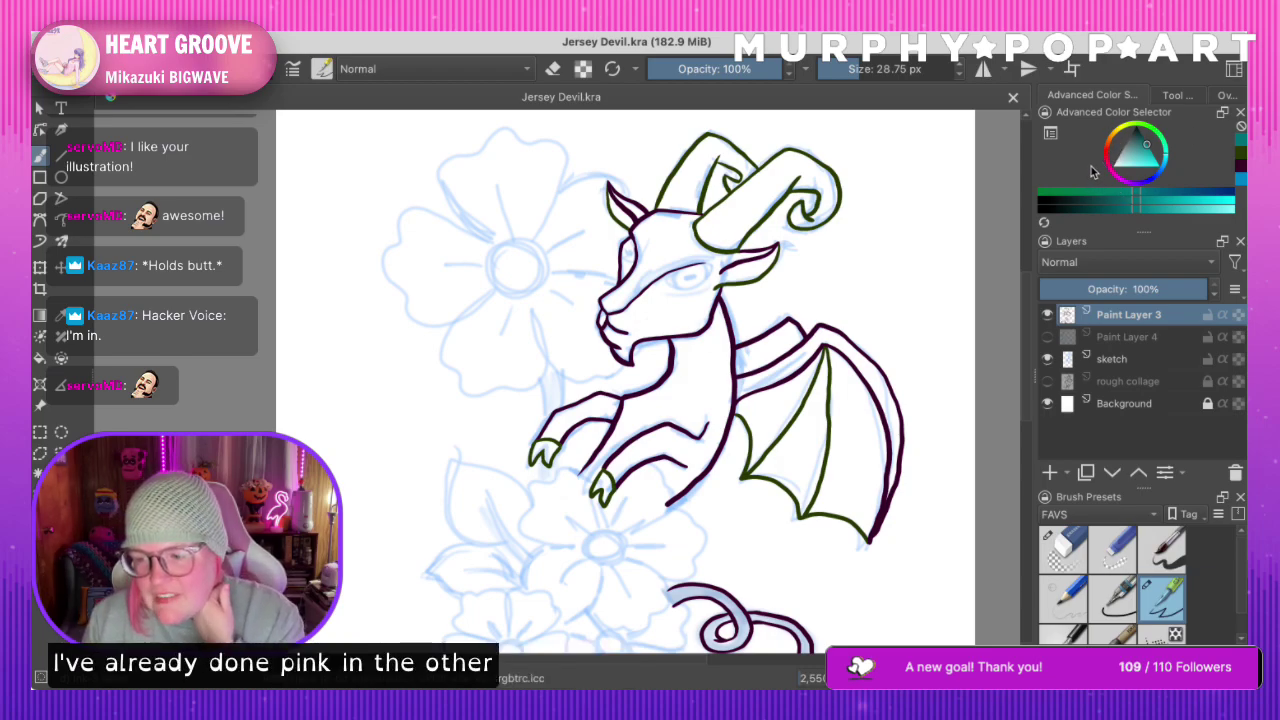
drag(1110, 146, 1121, 134)
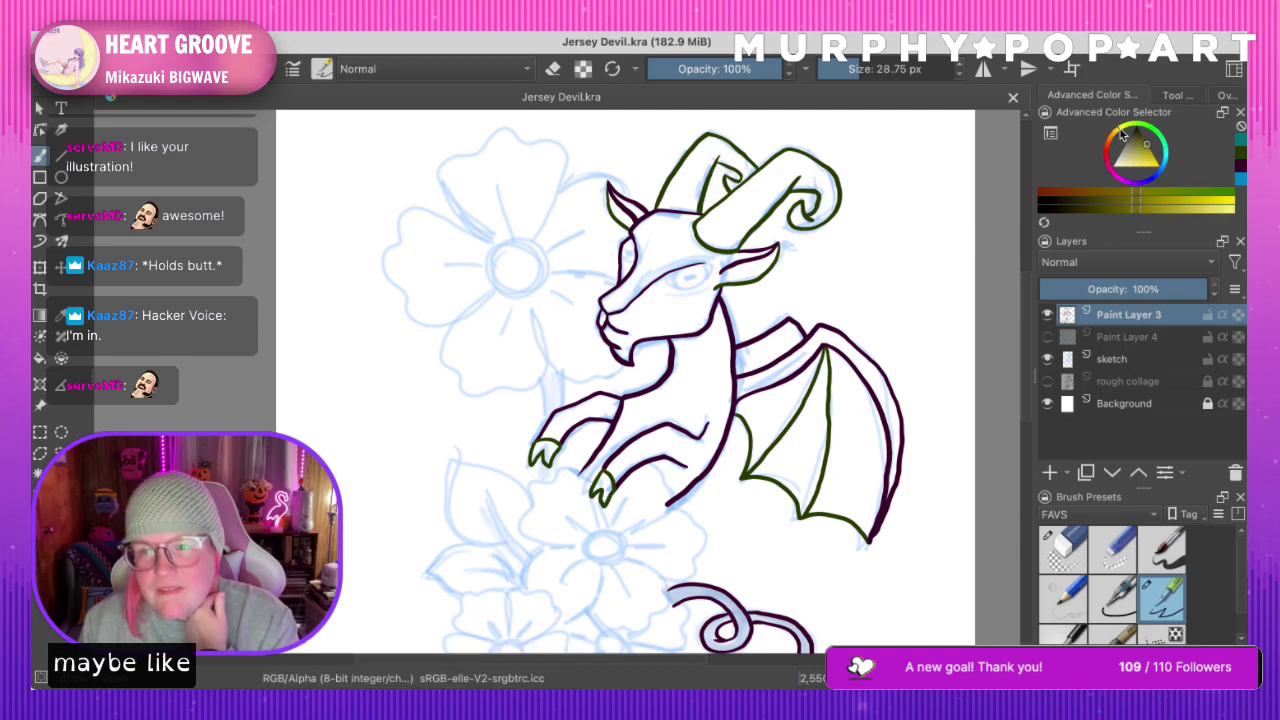
drag(1121, 134, 1143, 138)
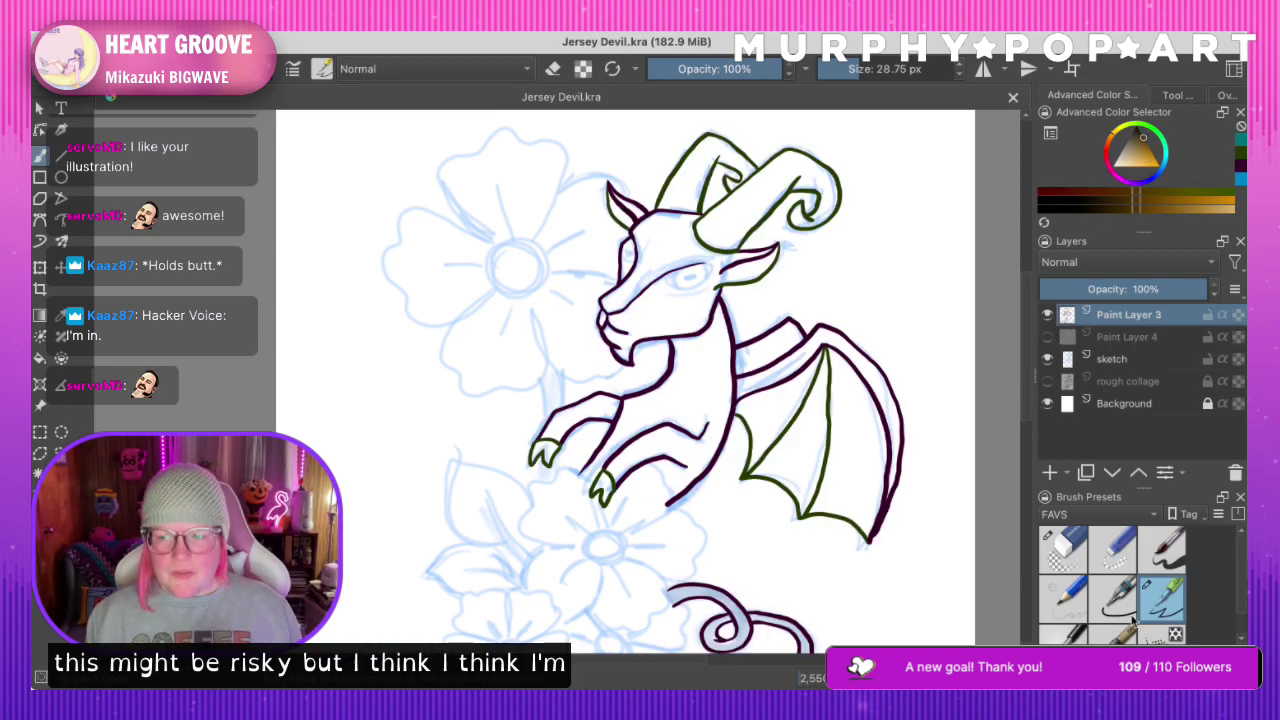
click(1123, 338)
click(1049, 472)
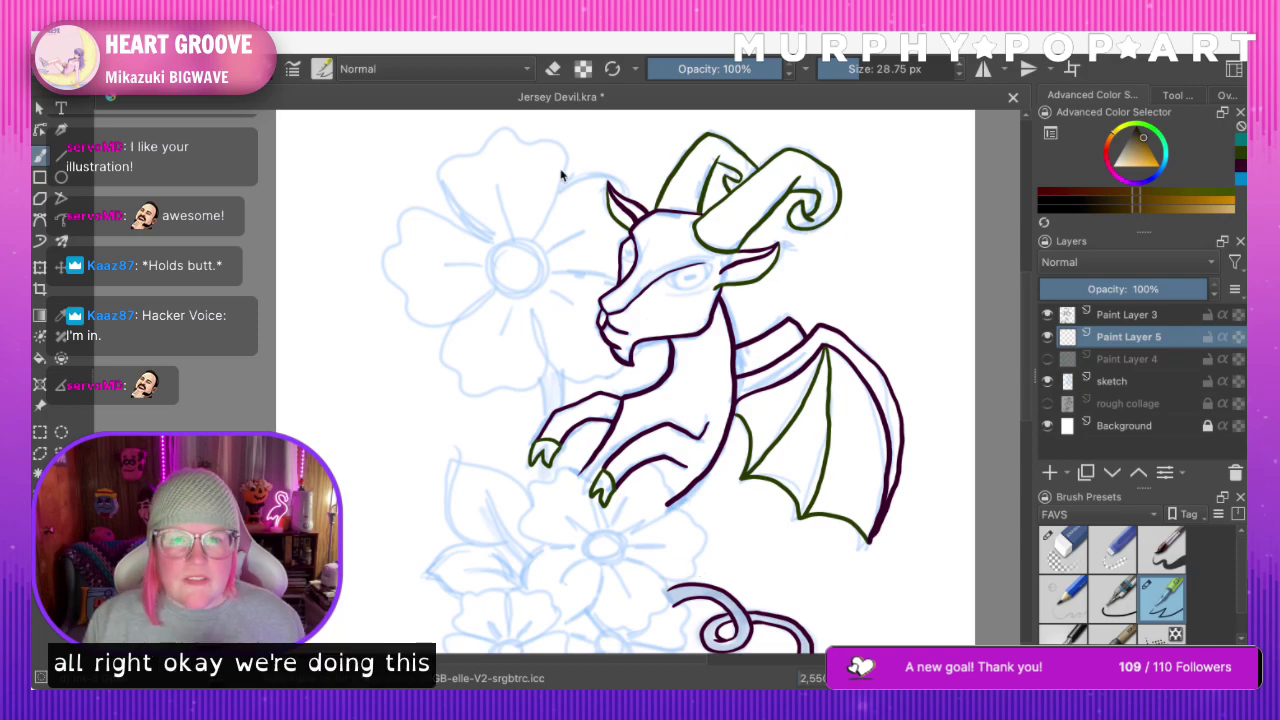
click(550, 222)
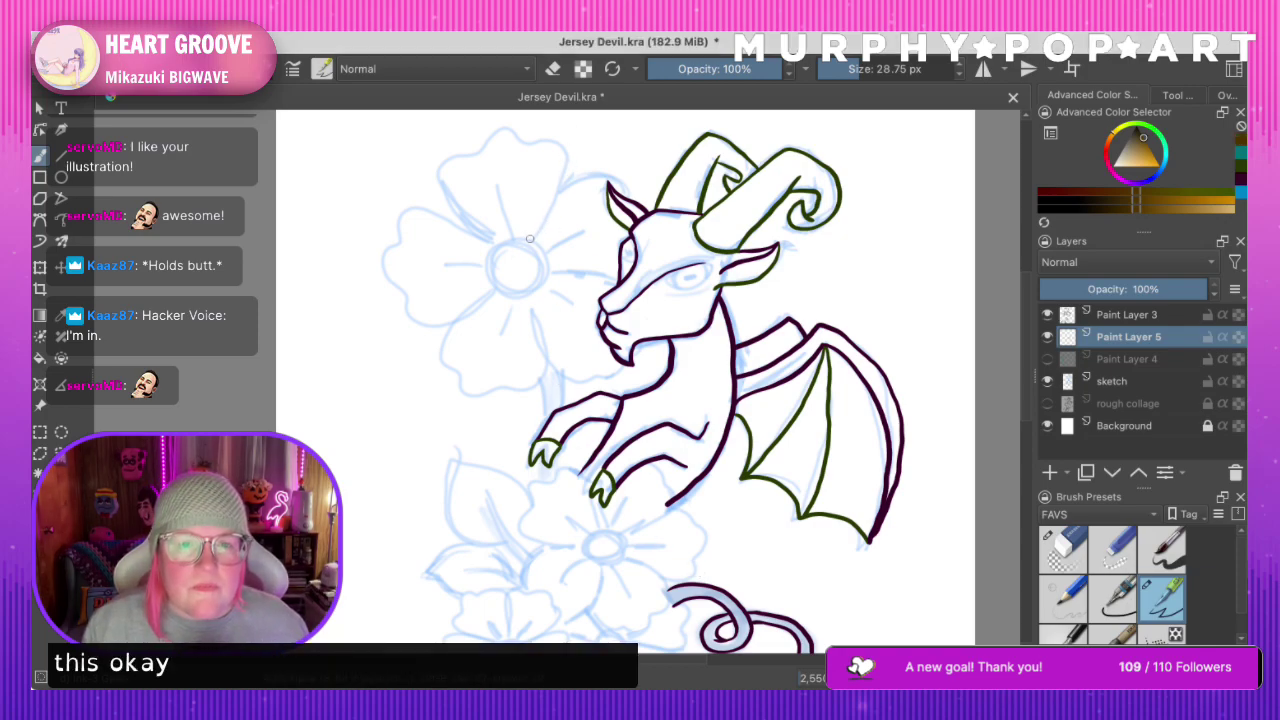
drag(537, 234, 564, 174)
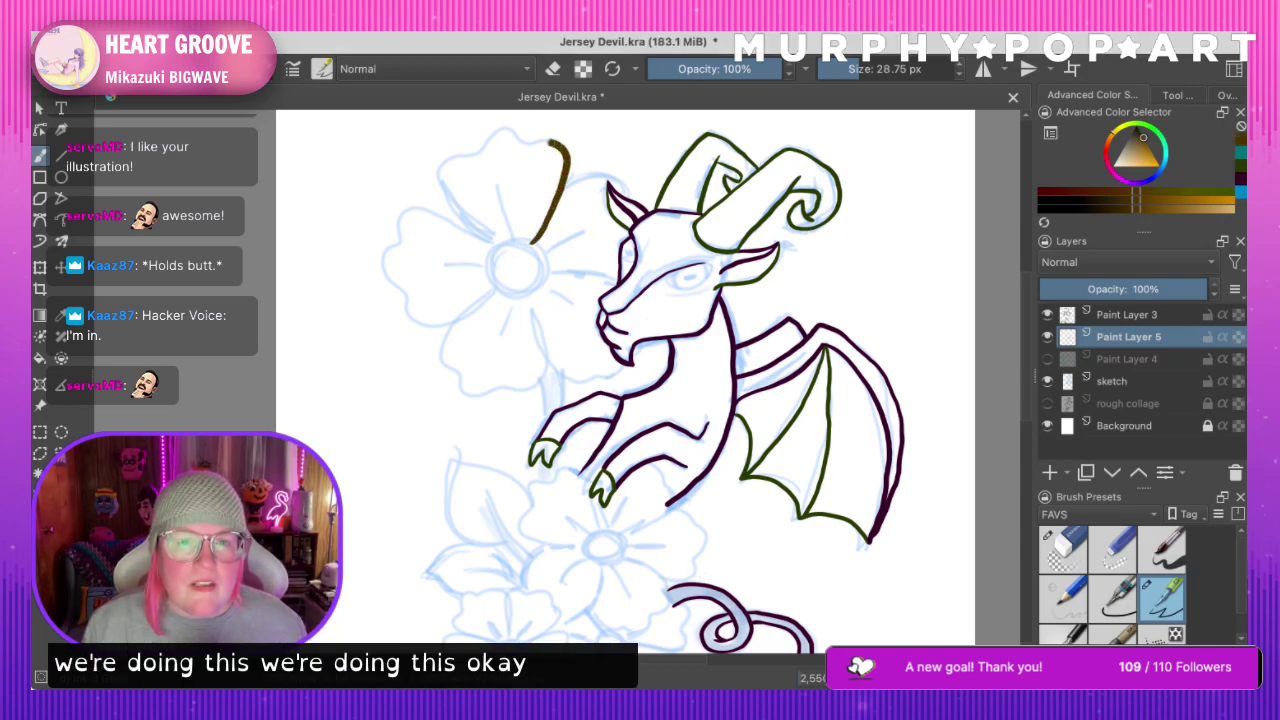
mouse_move(487, 137)
mouse_down()
mouse_move(430, 185)
mouse_move(450, 222)
mouse_move(489, 245)
mouse_move(414, 211)
mouse_up()
mouse_move(388, 262)
mouse_down()
mouse_move(408, 318)
mouse_move(434, 326)
mouse_move(484, 312)
mouse_up()
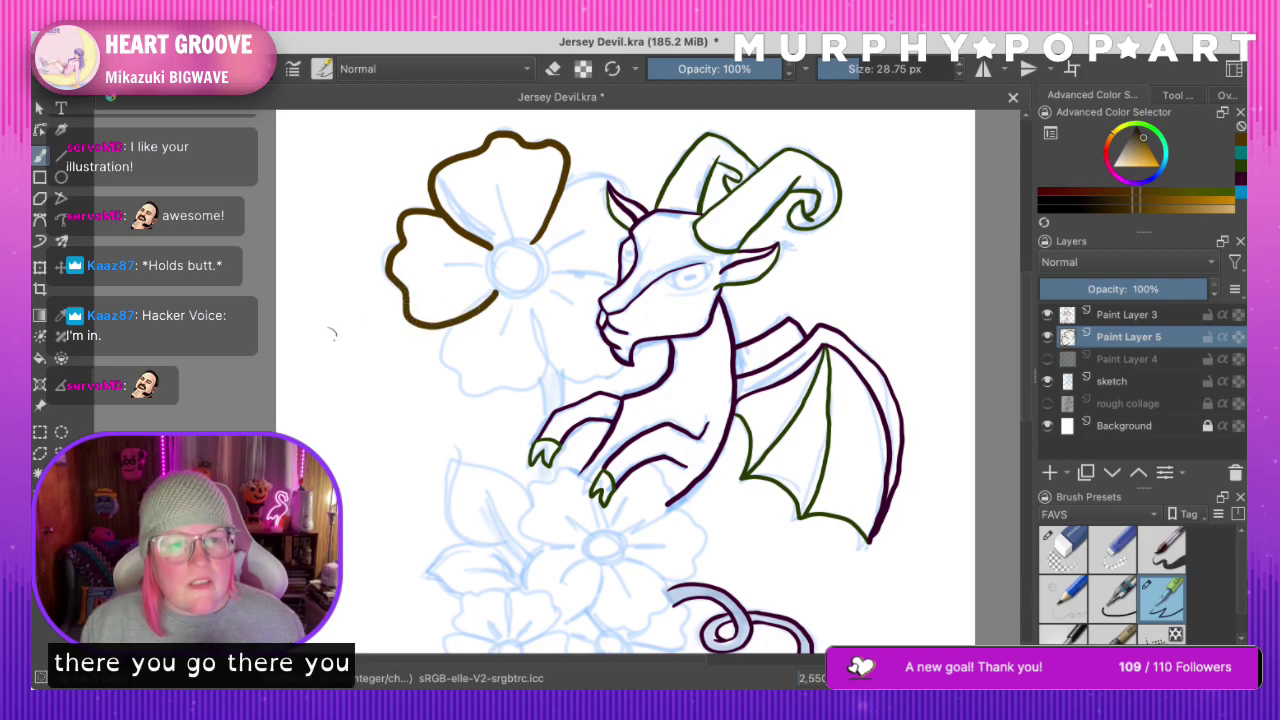
drag(330, 334, 342, 414)
key(ctrl+z)
key(ctrl+z)
key(ctrl+z)
key(ctrl+z)
key(ctrl+z)
key(ctrl+z)
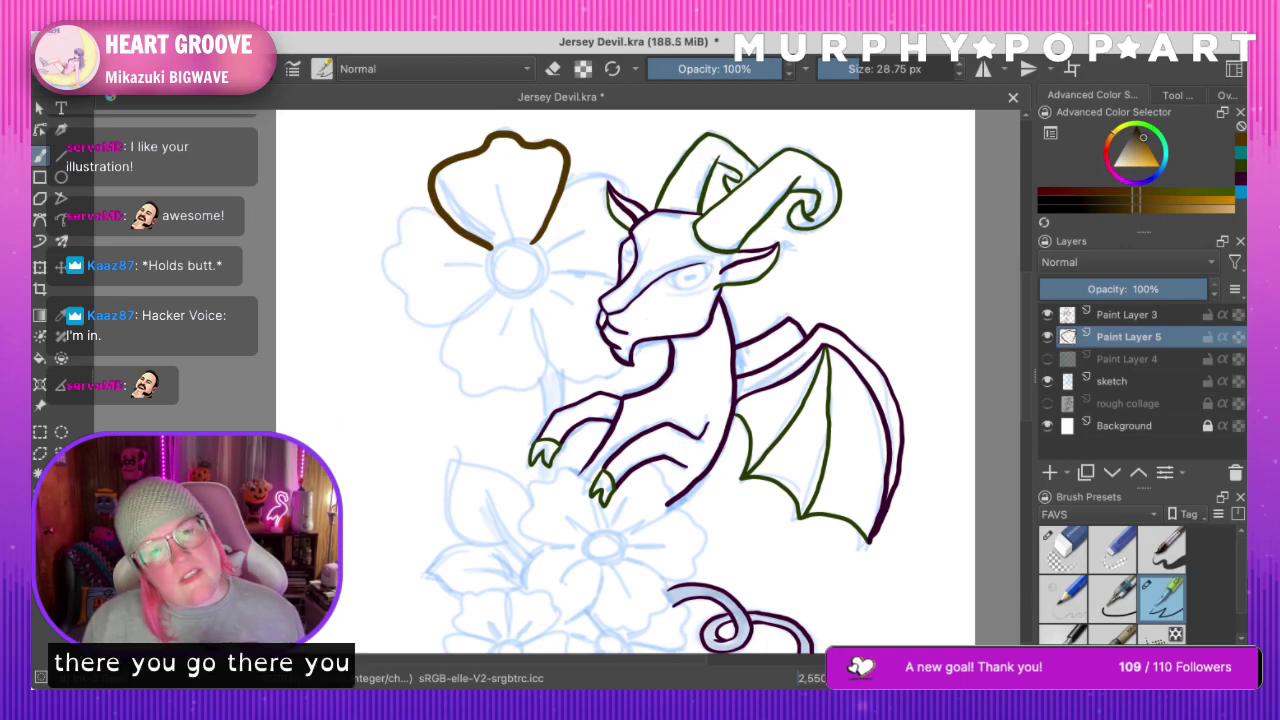
Outline the large upper flower's petals in brown with the 28.75 px brush, including the visible parts of the petals behind the creature's head
mouse_move(527, 243)
mouse_down()
mouse_move(556, 212)
mouse_move(570, 162)
mouse_move(493, 140)
mouse_move(445, 185)
mouse_move(482, 222)
mouse_move(540, 232)
mouse_move(569, 176)
mouse_move(546, 145)
mouse_move(493, 140)
mouse_move(460, 164)
mouse_move(438, 208)
mouse_move(502, 244)
mouse_up()
key(ctrl+z)
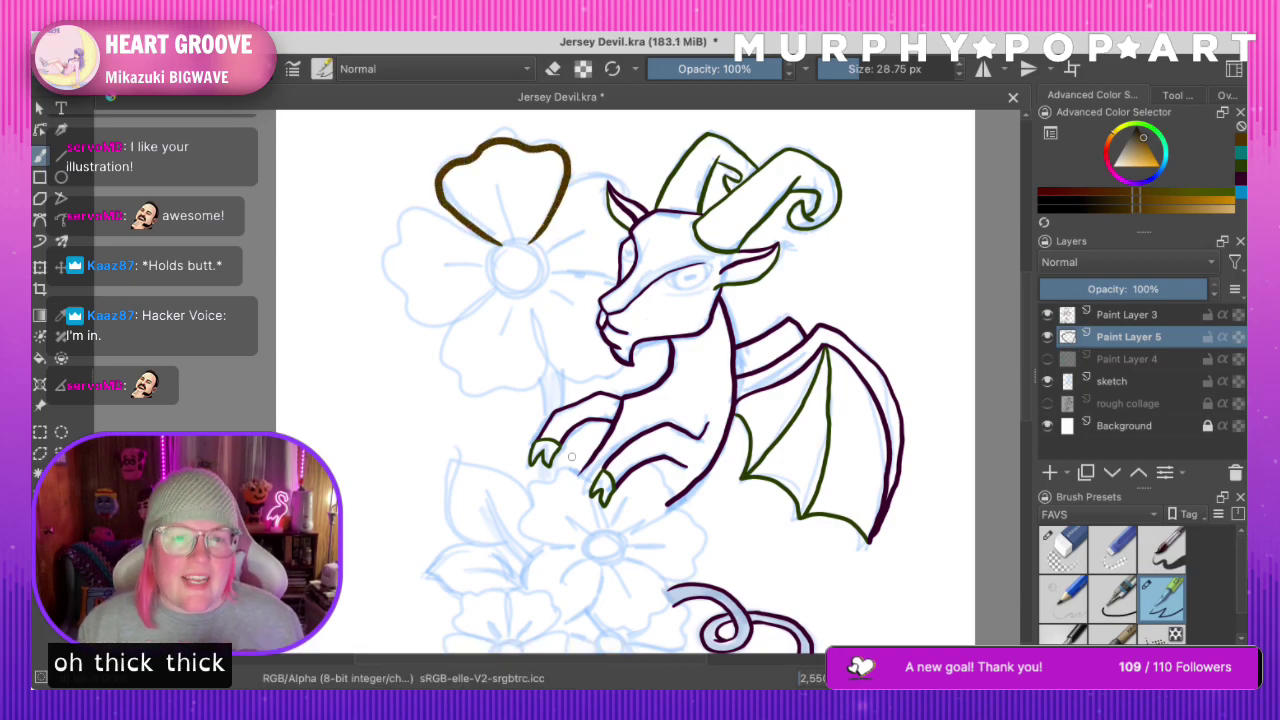
mouse_move(492, 288)
mouse_down()
mouse_move(436, 355)
mouse_move(472, 393)
mouse_move(542, 382)
mouse_move(555, 361)
mouse_move(530, 292)
mouse_up()
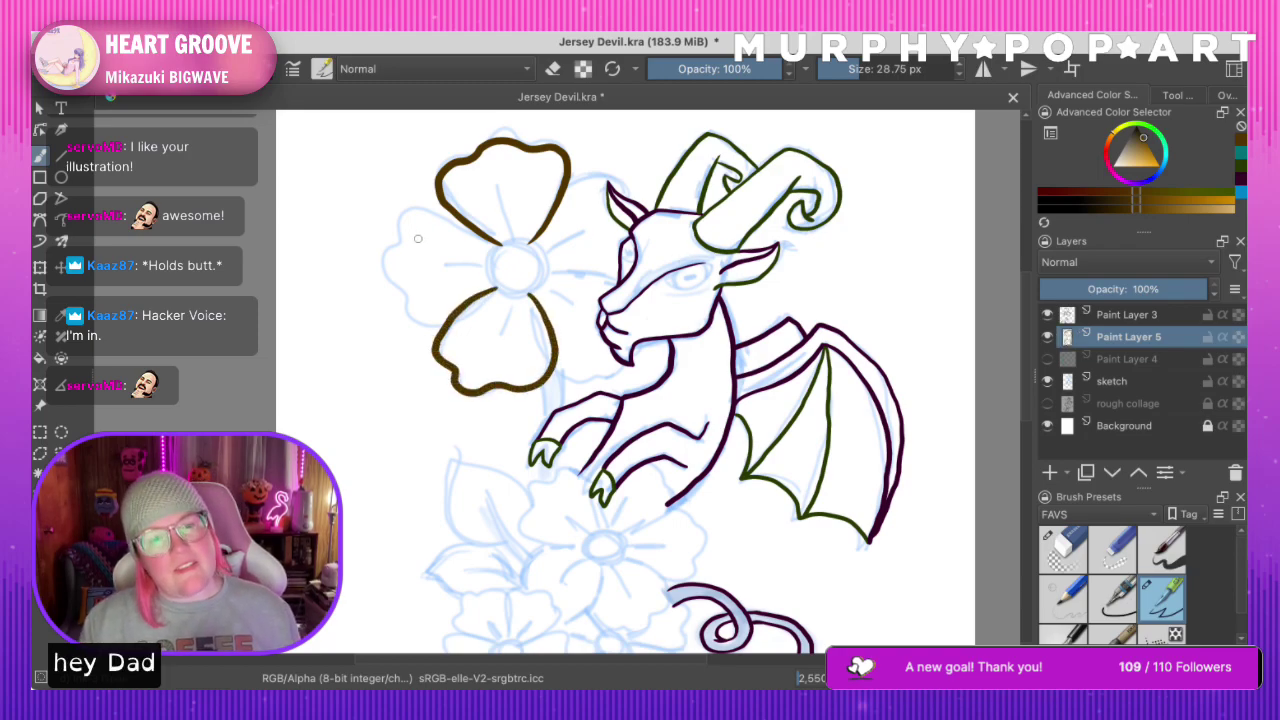
mouse_move(449, 207)
mouse_down()
mouse_move(408, 211)
mouse_move(385, 265)
mouse_move(411, 292)
mouse_up()
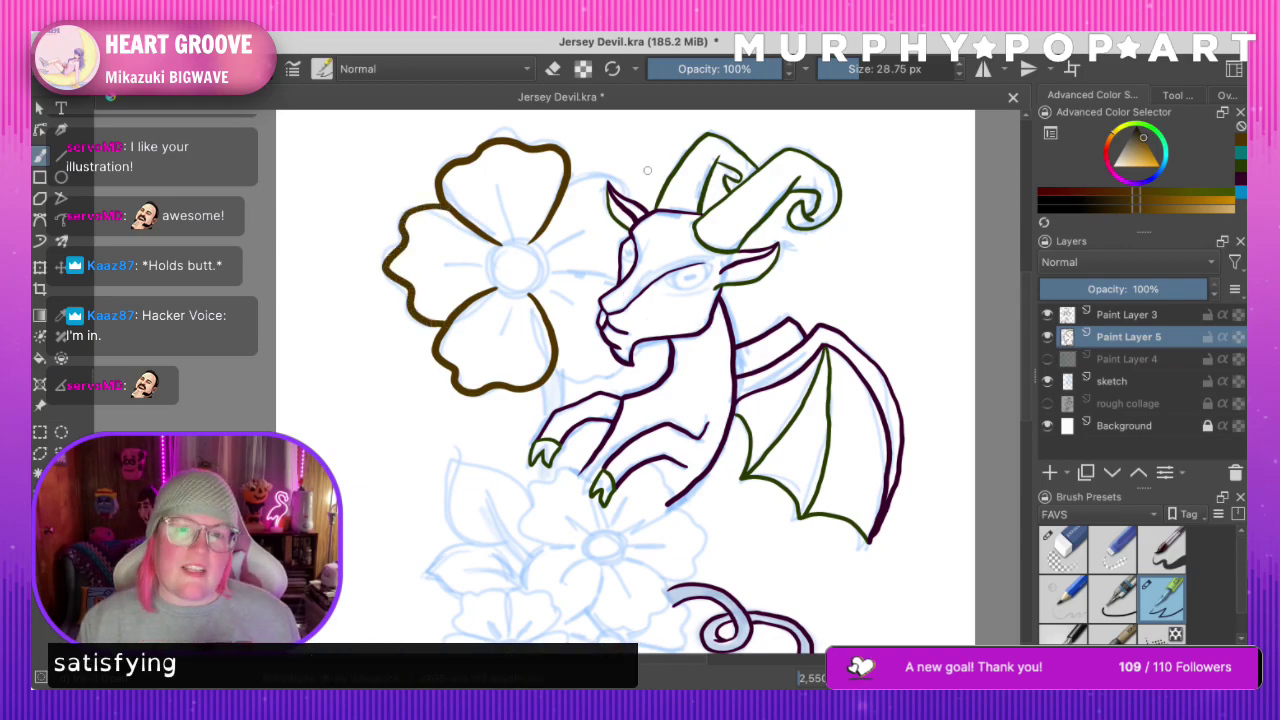
mouse_move(568, 182)
mouse_down()
mouse_move(602, 173)
mouse_move(630, 197)
mouse_up()
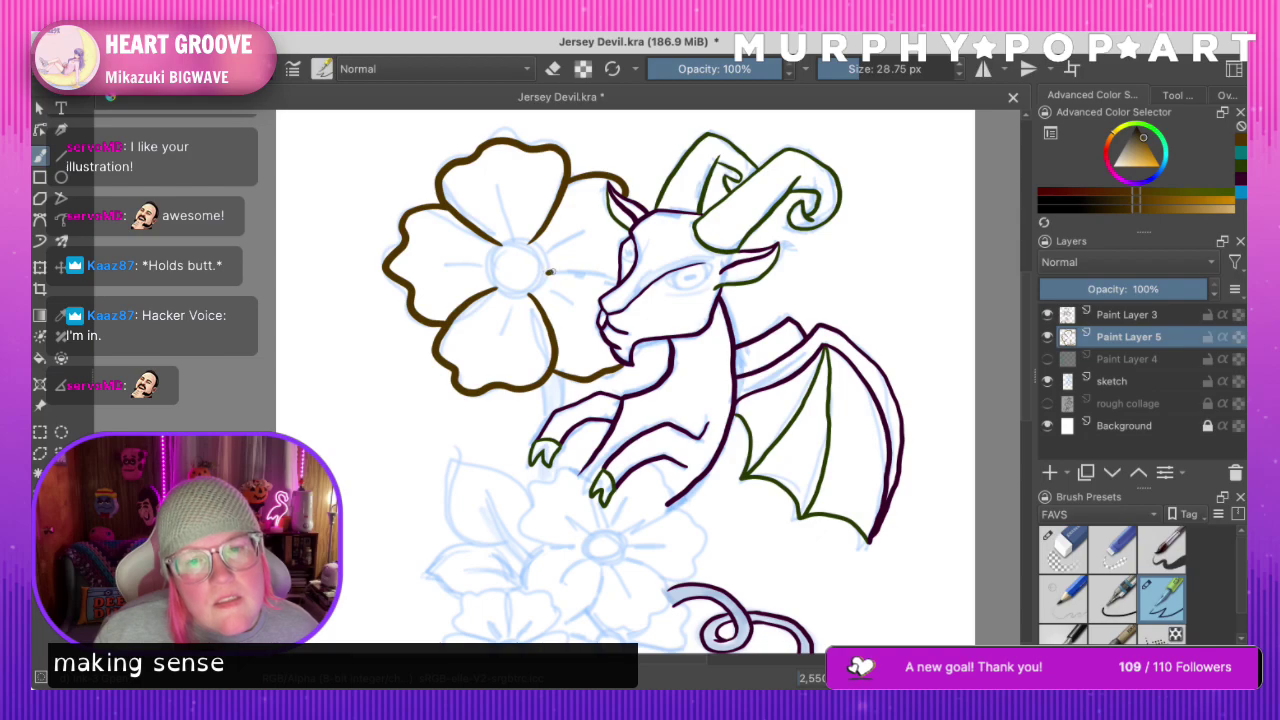
drag(549, 271, 615, 272)
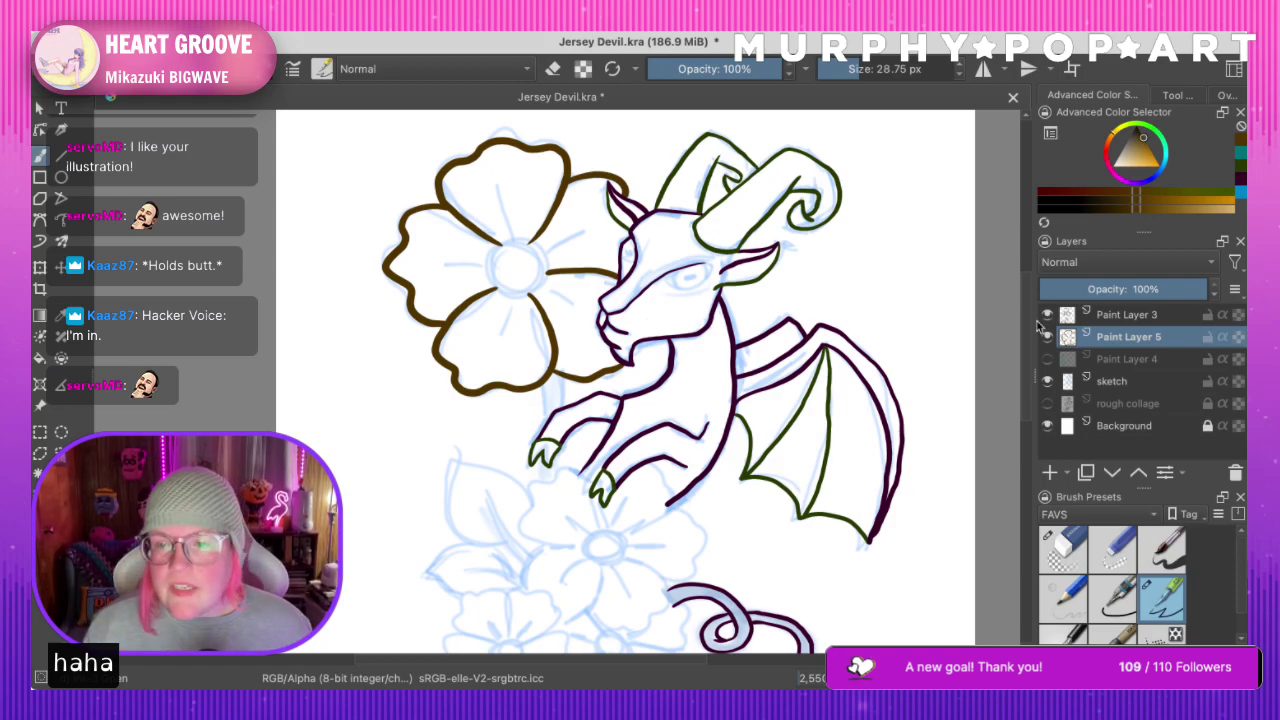
Compare the brown flower outline with the teal stem by showing Paint Layer 4 and hiding it again
scroll(1025, 319, down, 3)
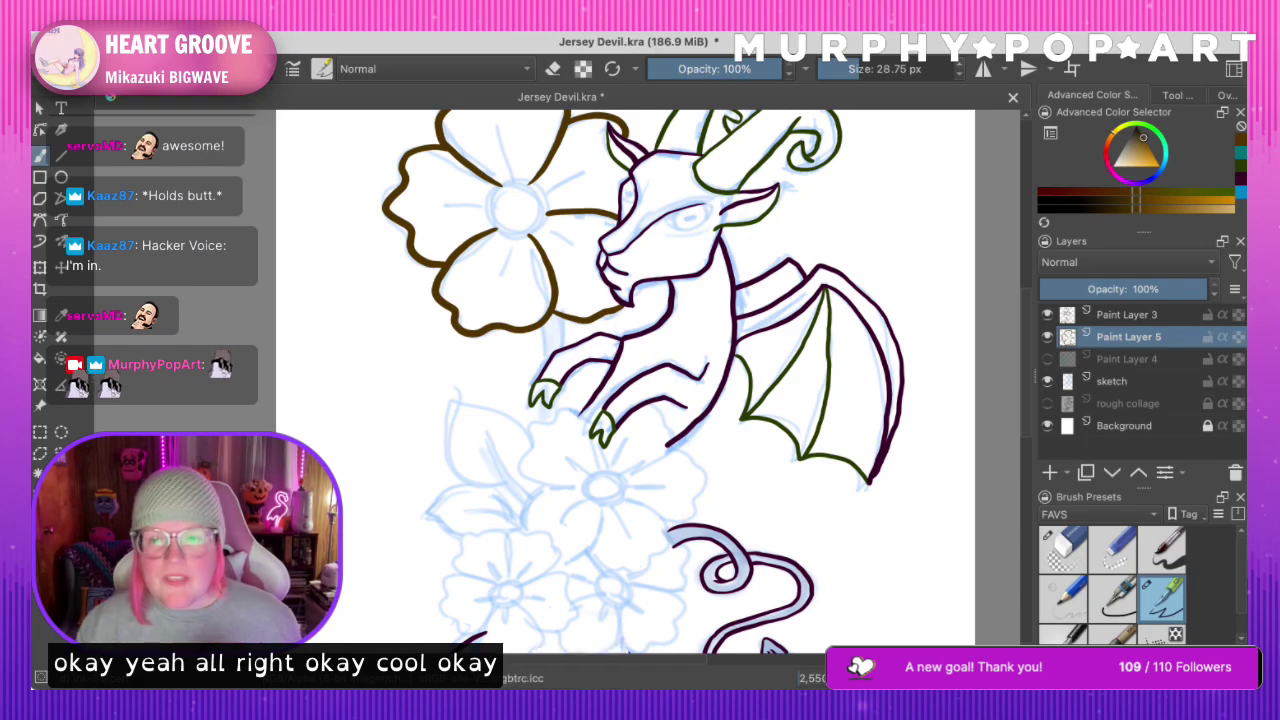
scroll(1025, 443, down, 3)
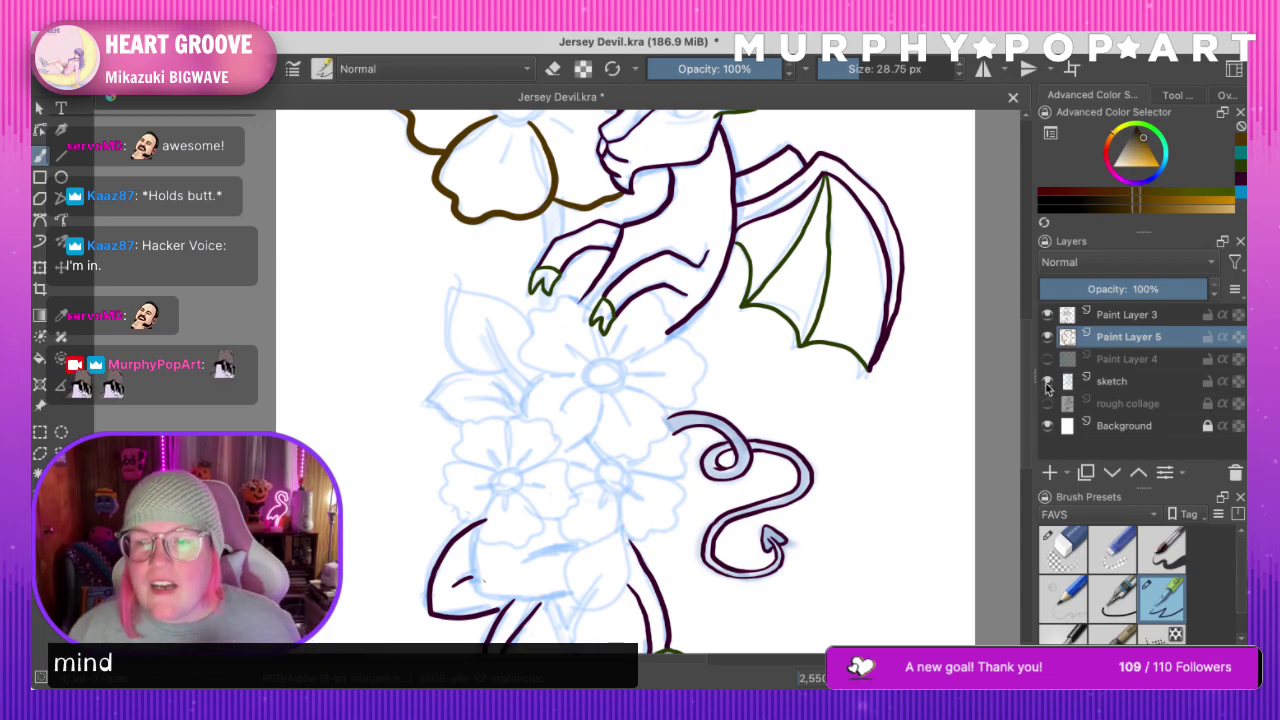
scroll(1034, 352, up, 3)
scroll(1034, 352, up, 3)
scroll(1036, 350, down, 3)
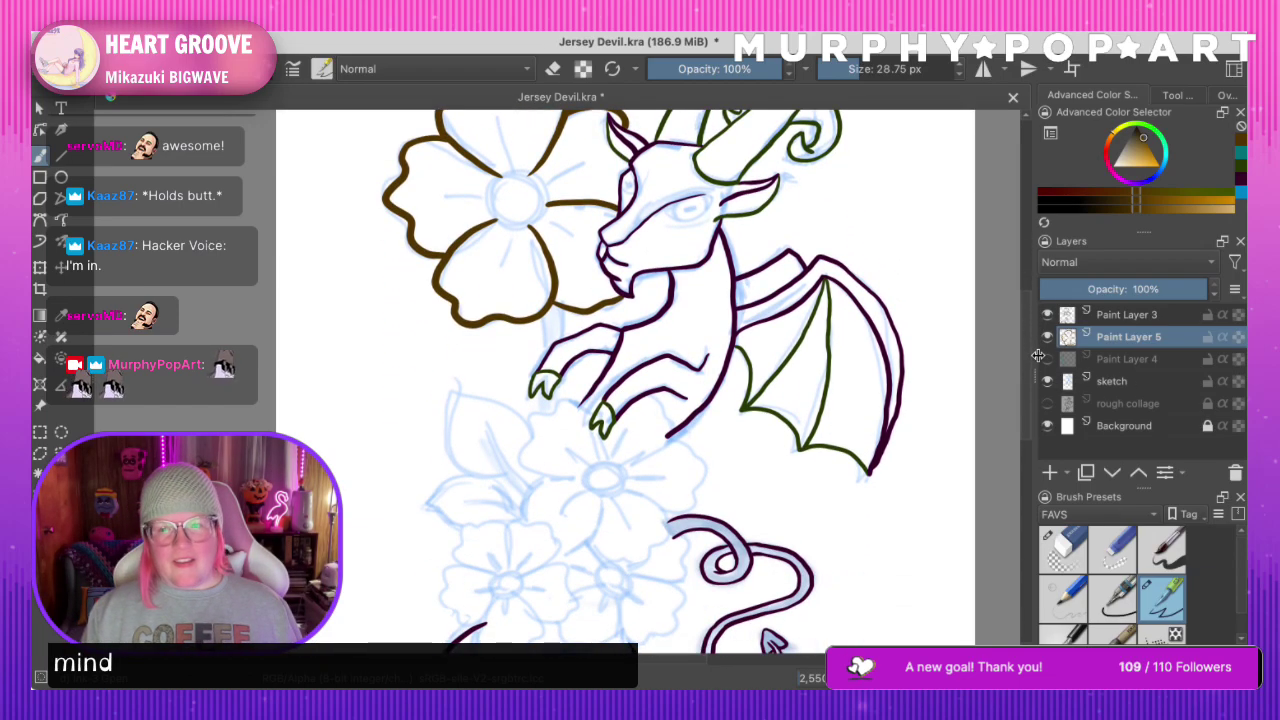
scroll(1040, 343, up, 1)
click(1047, 359)
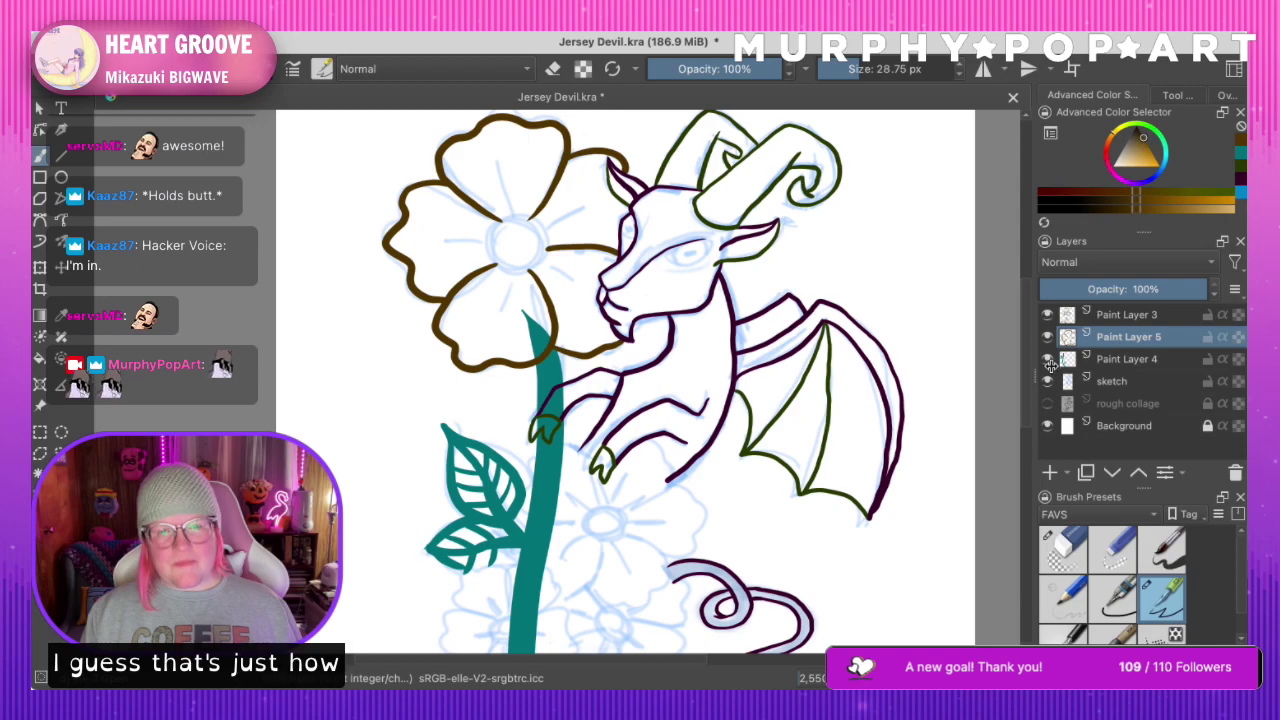
click(1047, 359)
Outline the upper left petal of the flower beneath the creature's front claws in brown
scroll(1034, 350, down, 3)
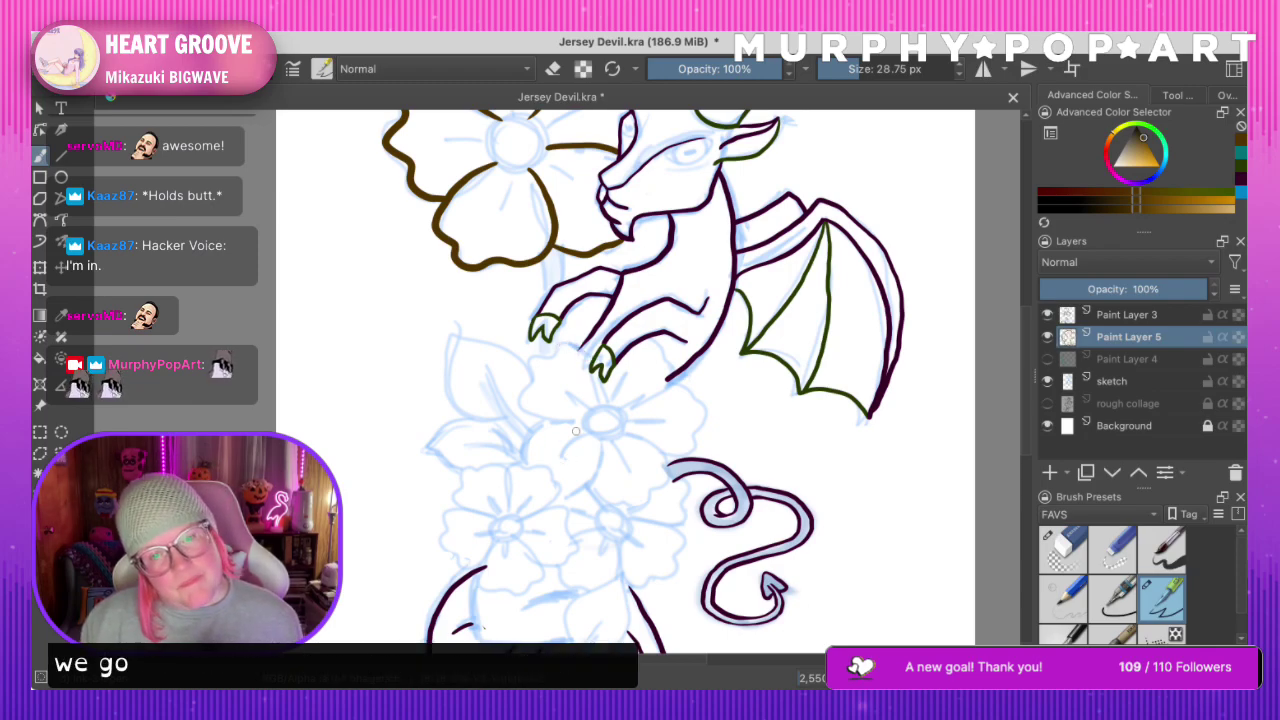
drag(598, 356, 555, 349)
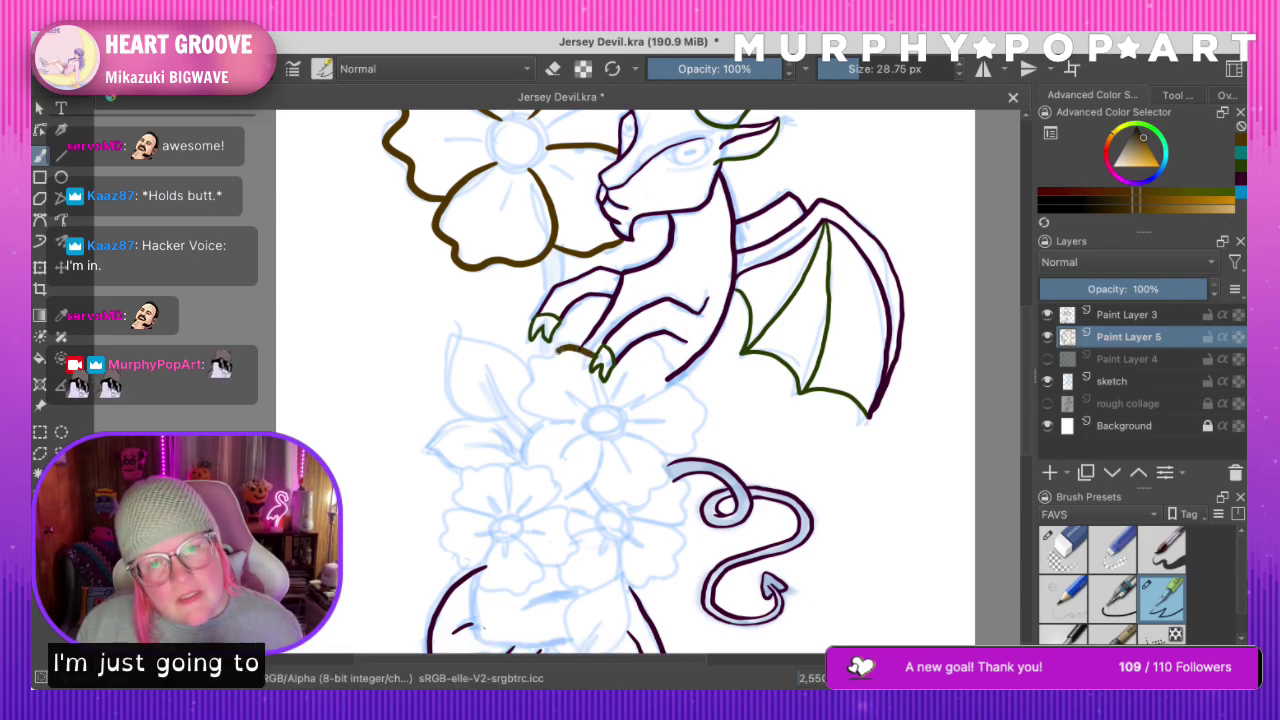
key(ctrl+z)
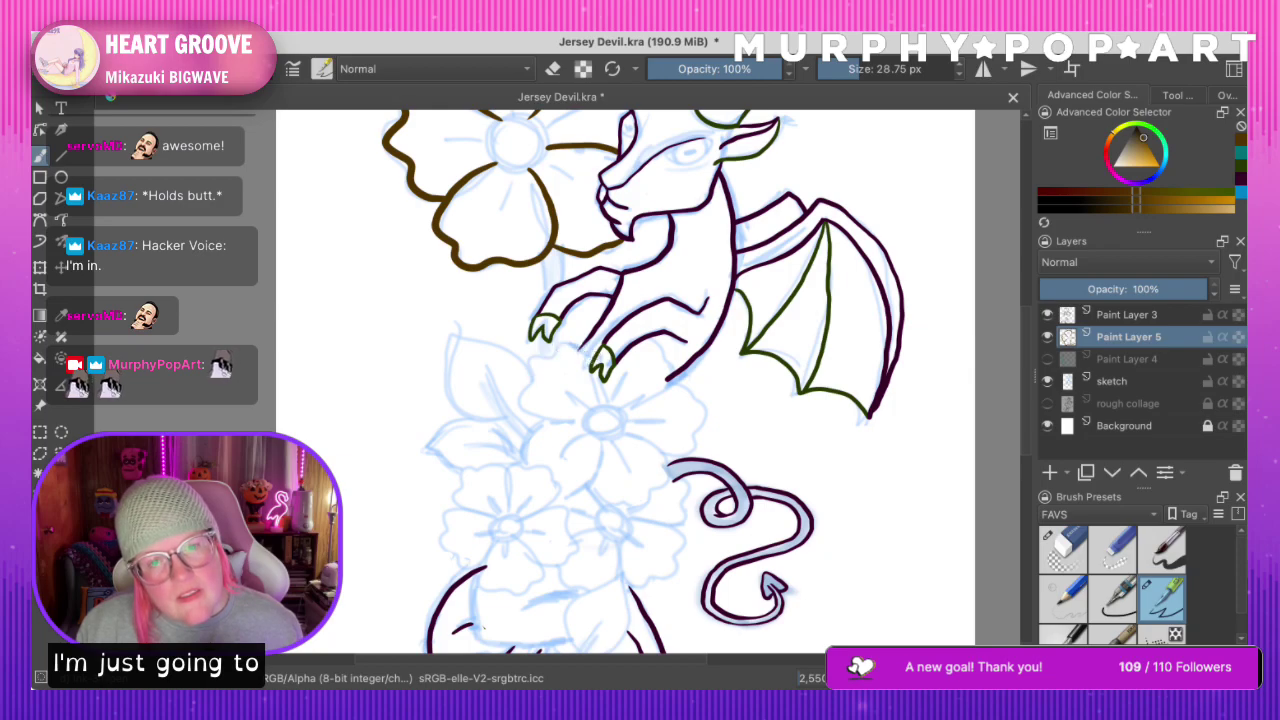
mouse_move(549, 362)
mouse_down()
mouse_move(533, 413)
mouse_move(592, 416)
mouse_up()
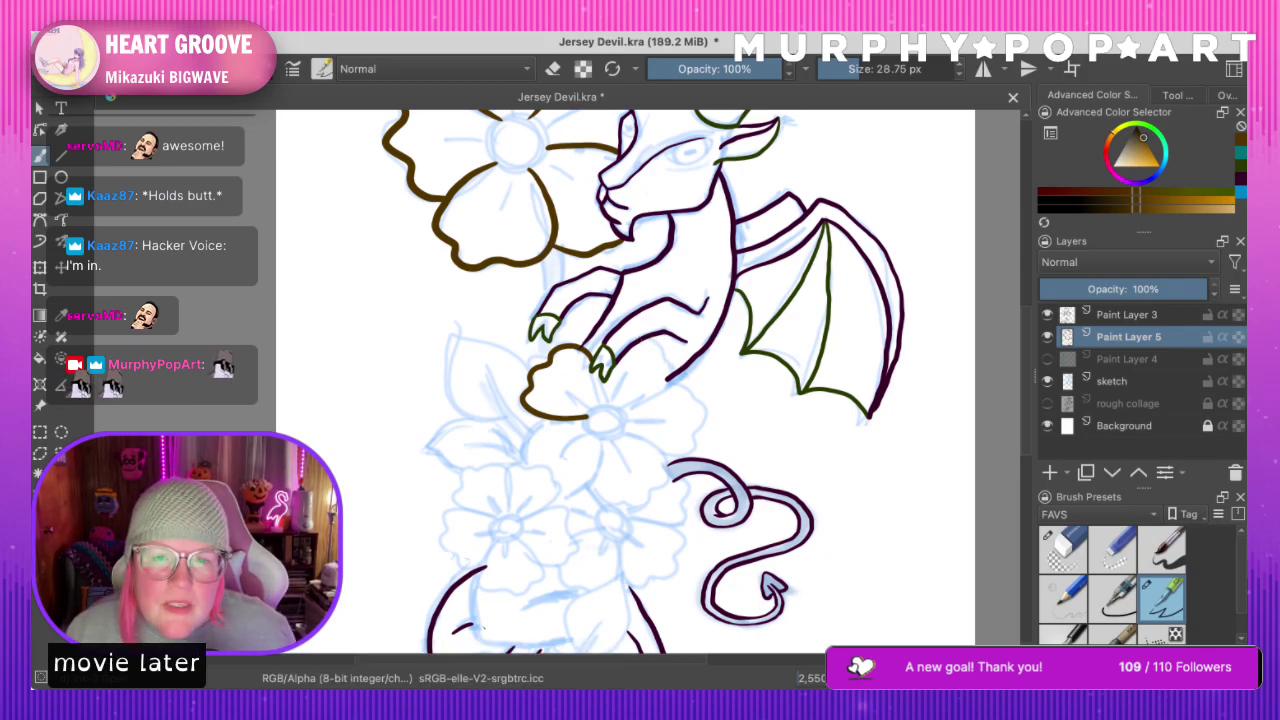
key(super+z)
drag(641, 342, 671, 381)
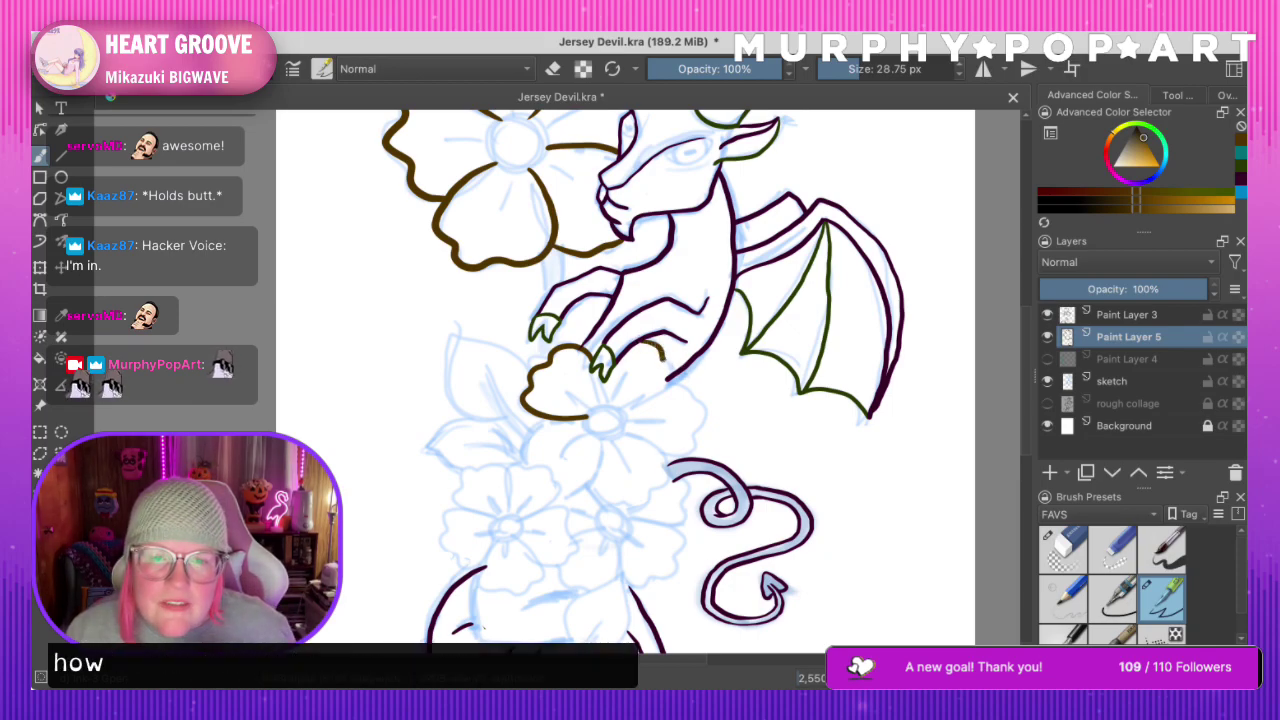
key(super+z)
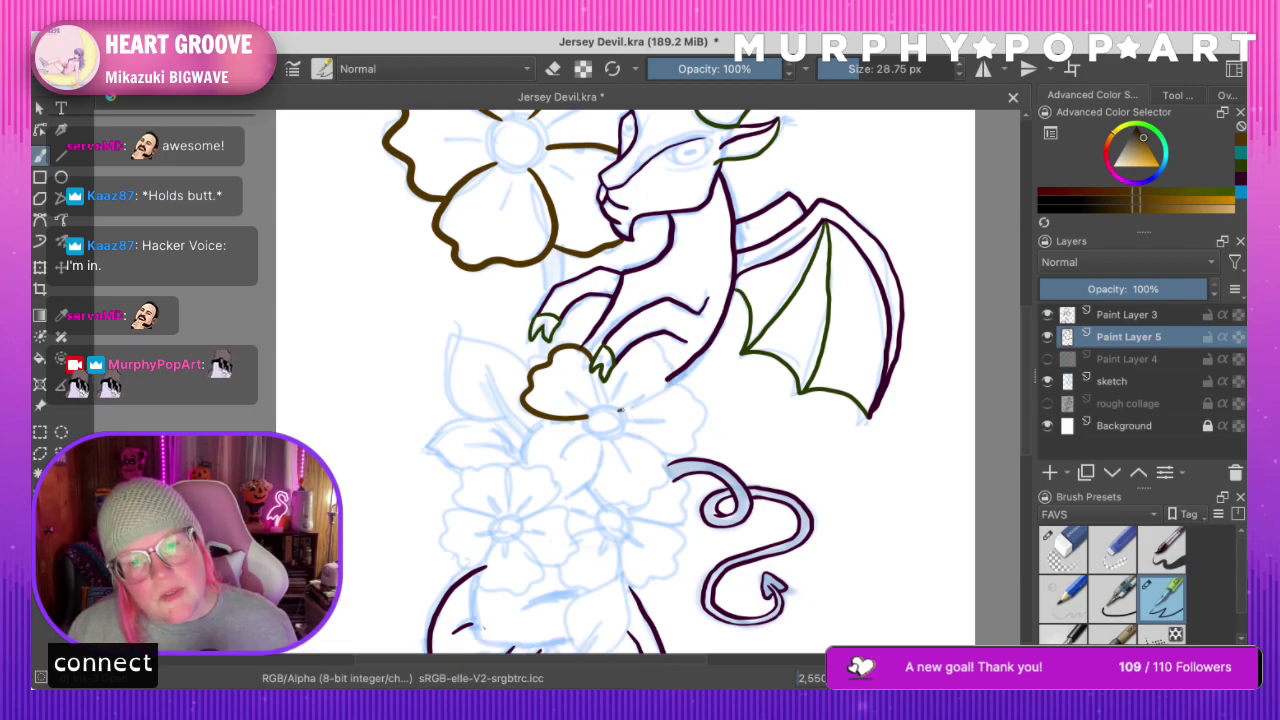
mouse_move(671, 391)
mouse_down()
mouse_move(678, 378)
mouse_move(654, 356)
mouse_up()
key(super+z)
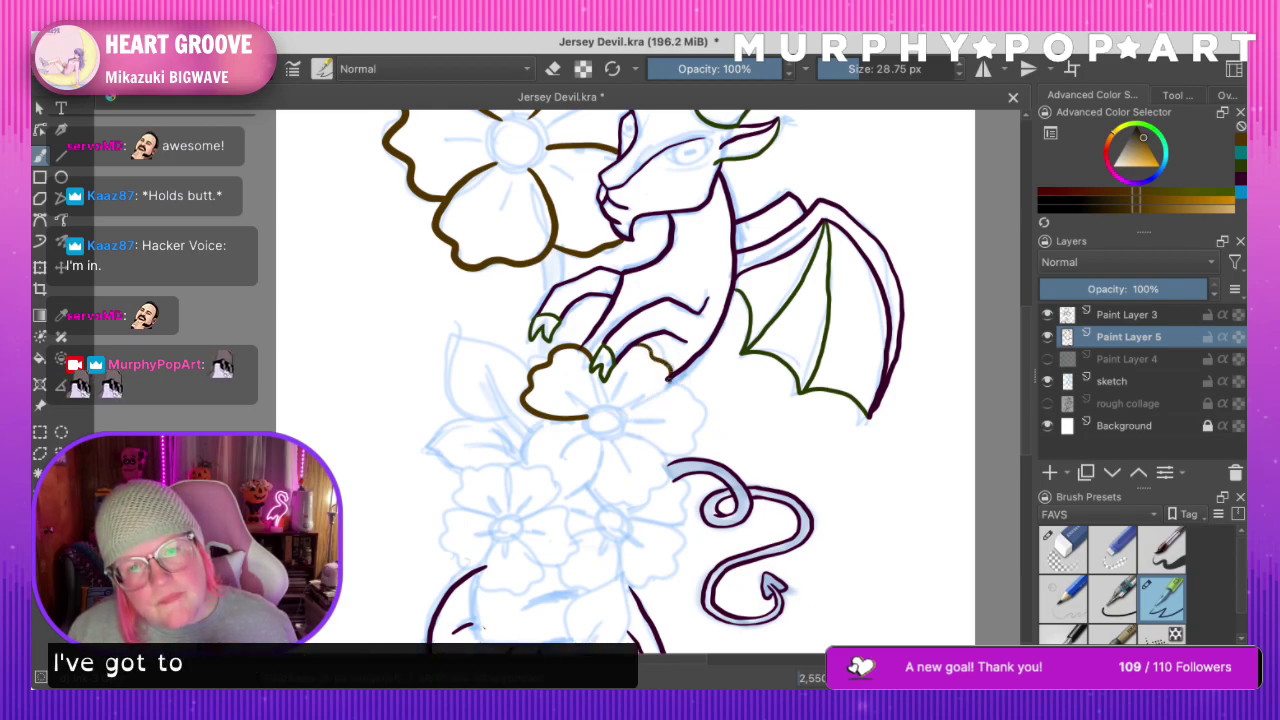
key(ctrl+z)
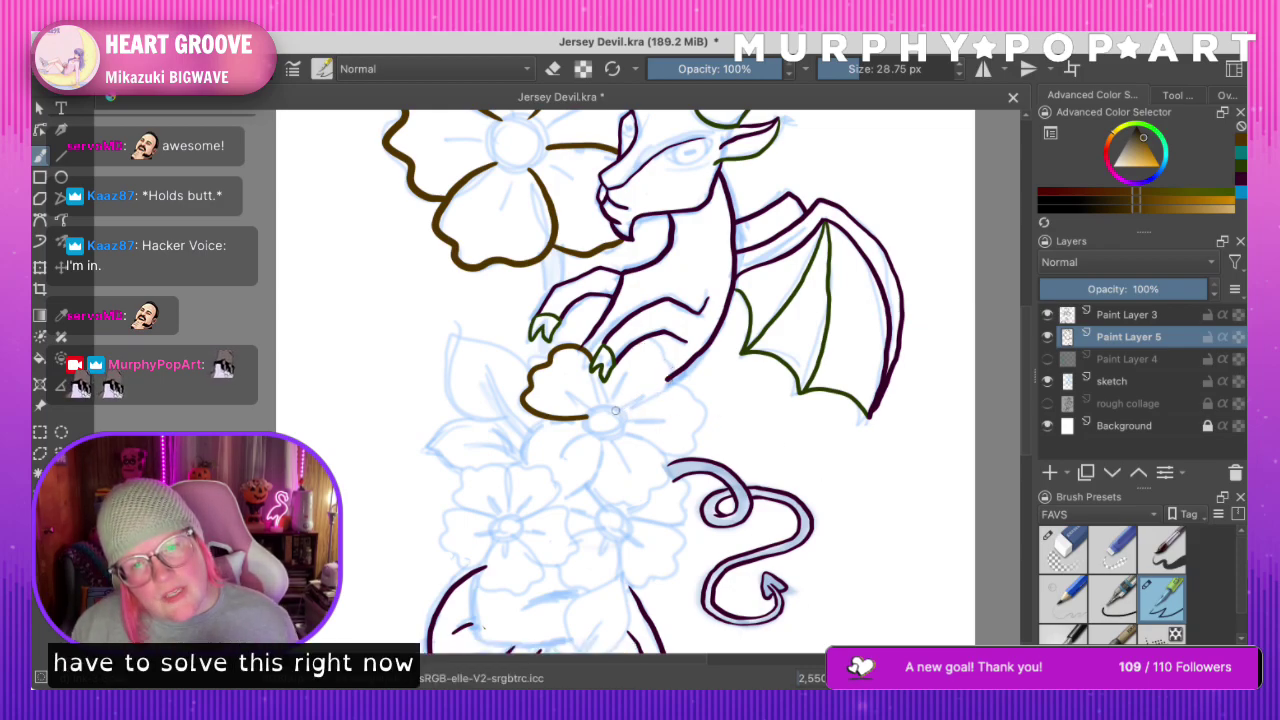
Outline the upper right petal and start the lower left petal of the flower beneath the front claws in brown
drag(618, 408, 670, 393)
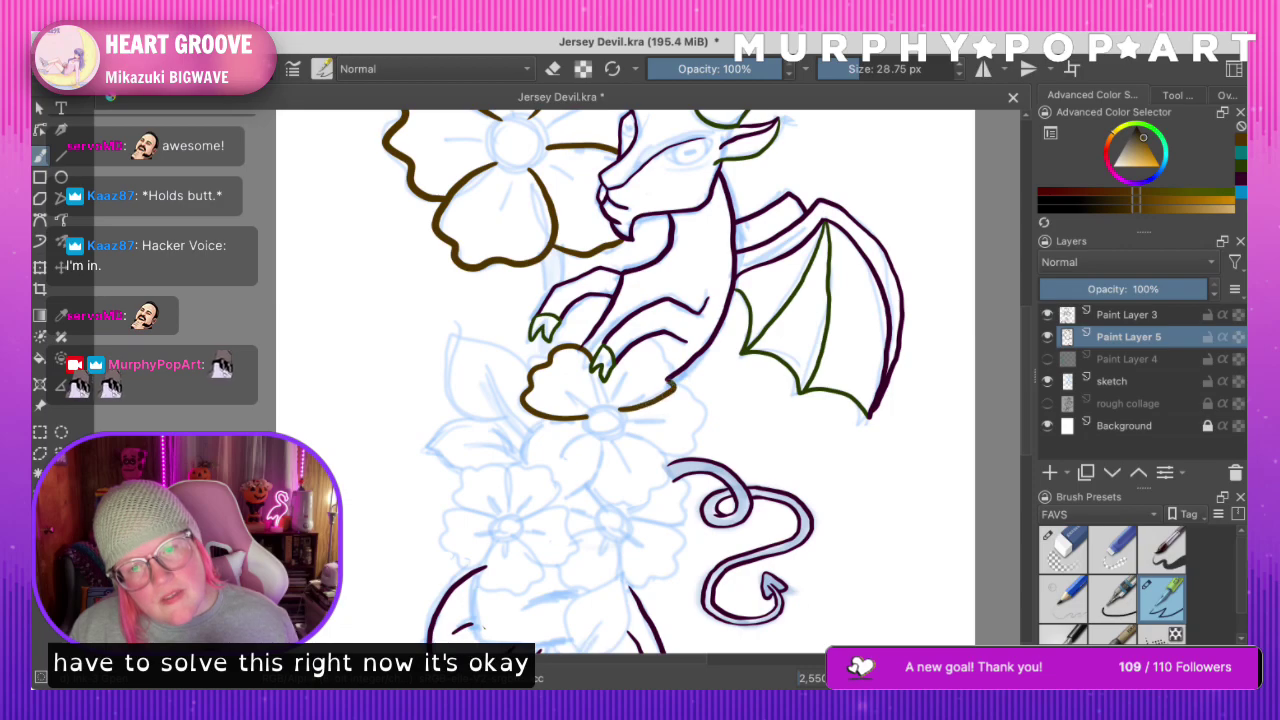
key(ctrl+z)
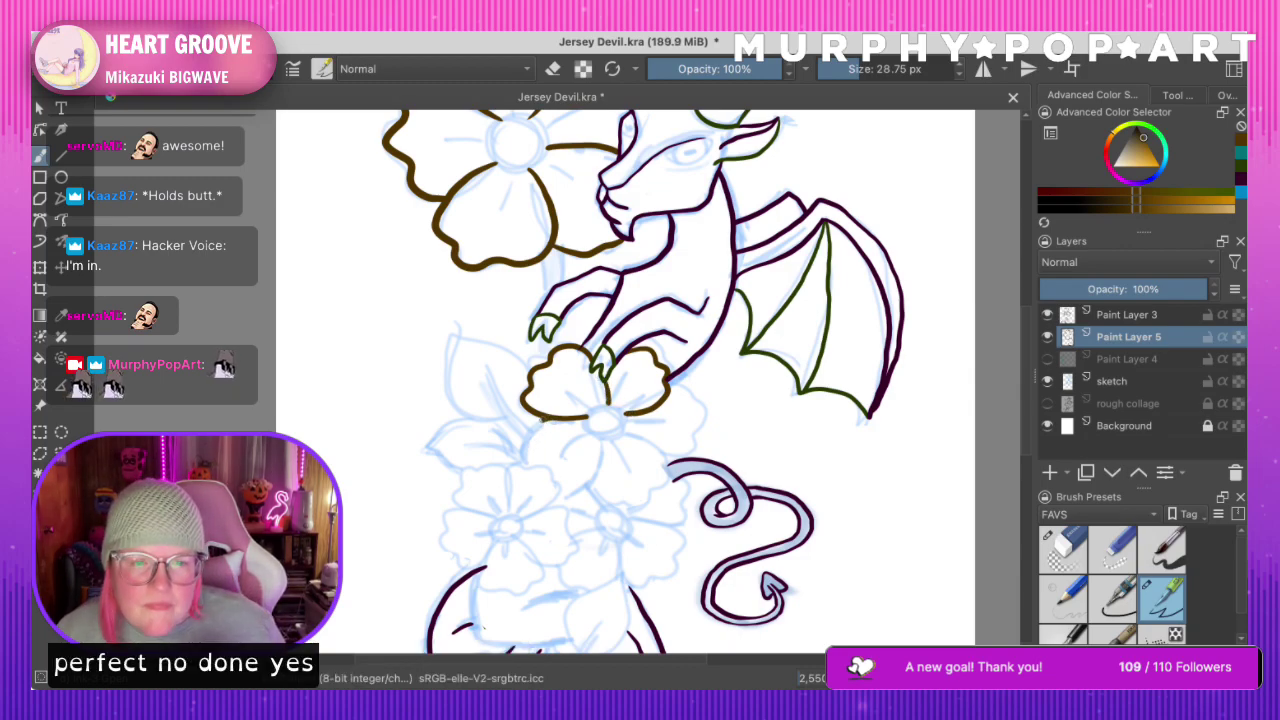
drag(604, 432, 558, 494)
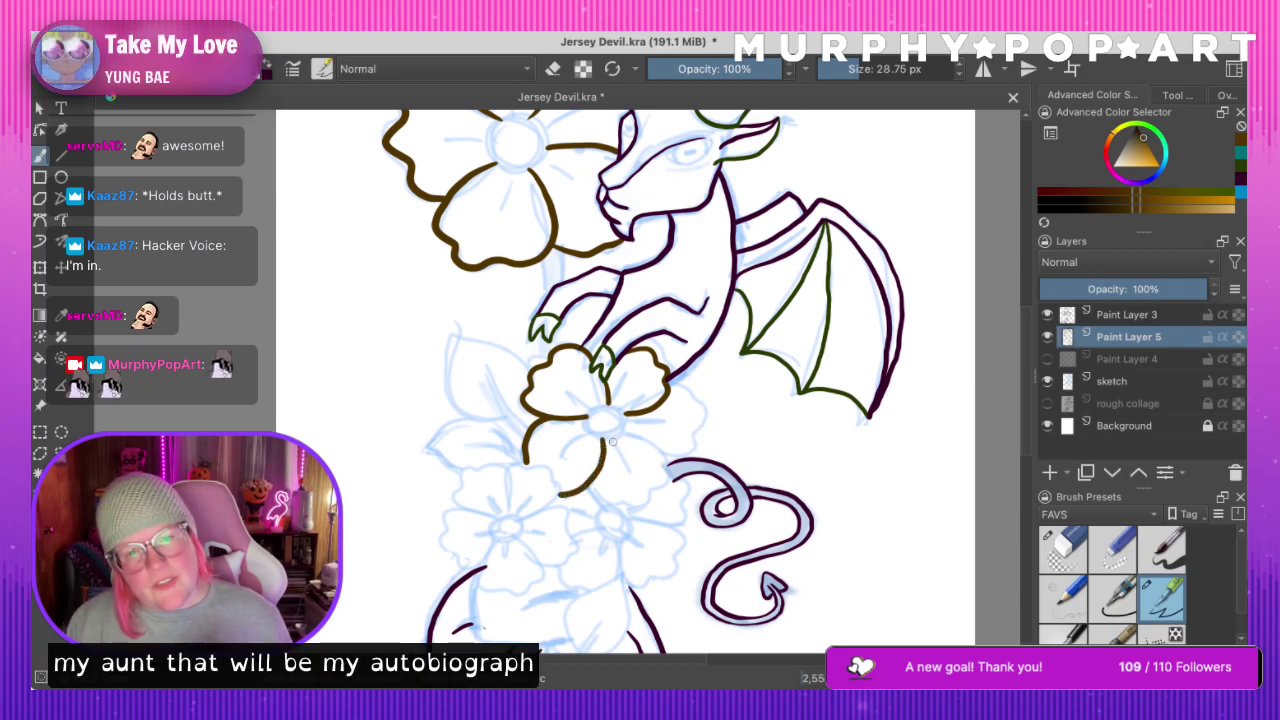
Outline the lower right petal of the flower beneath the front claws in brown, reaching the base of the tail
drag(616, 436, 640, 437)
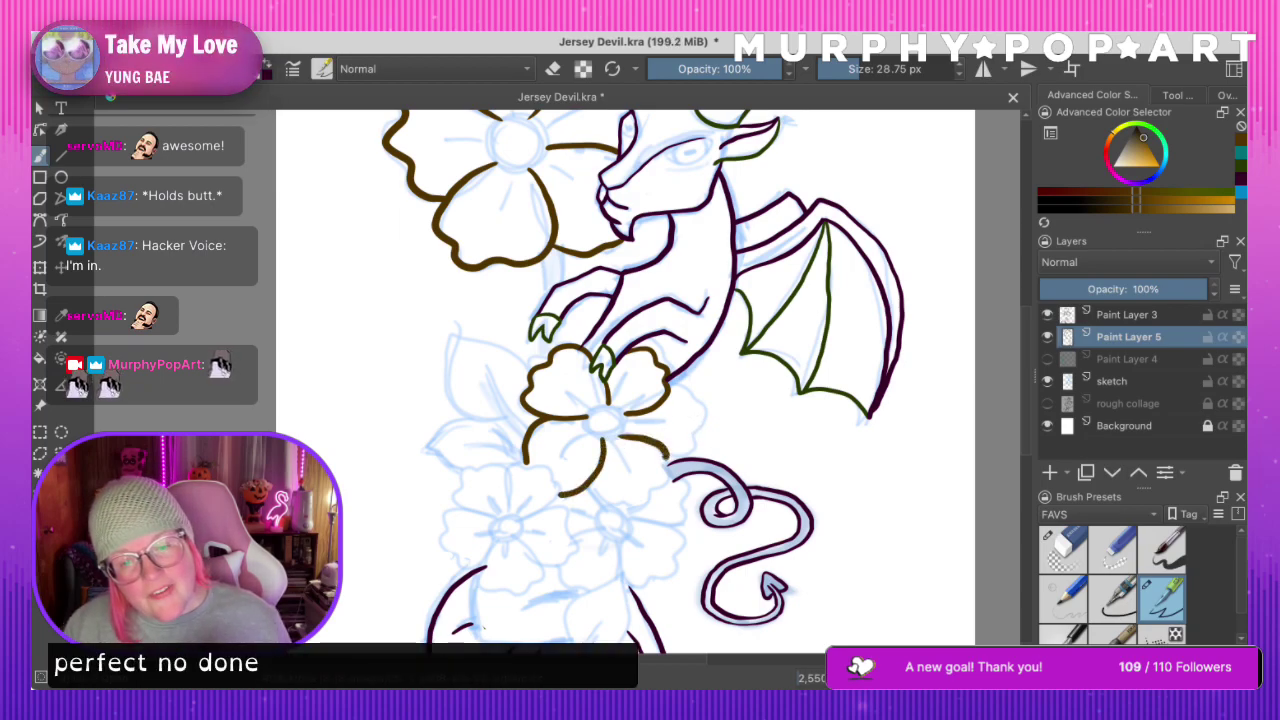
key(ctrl+z)
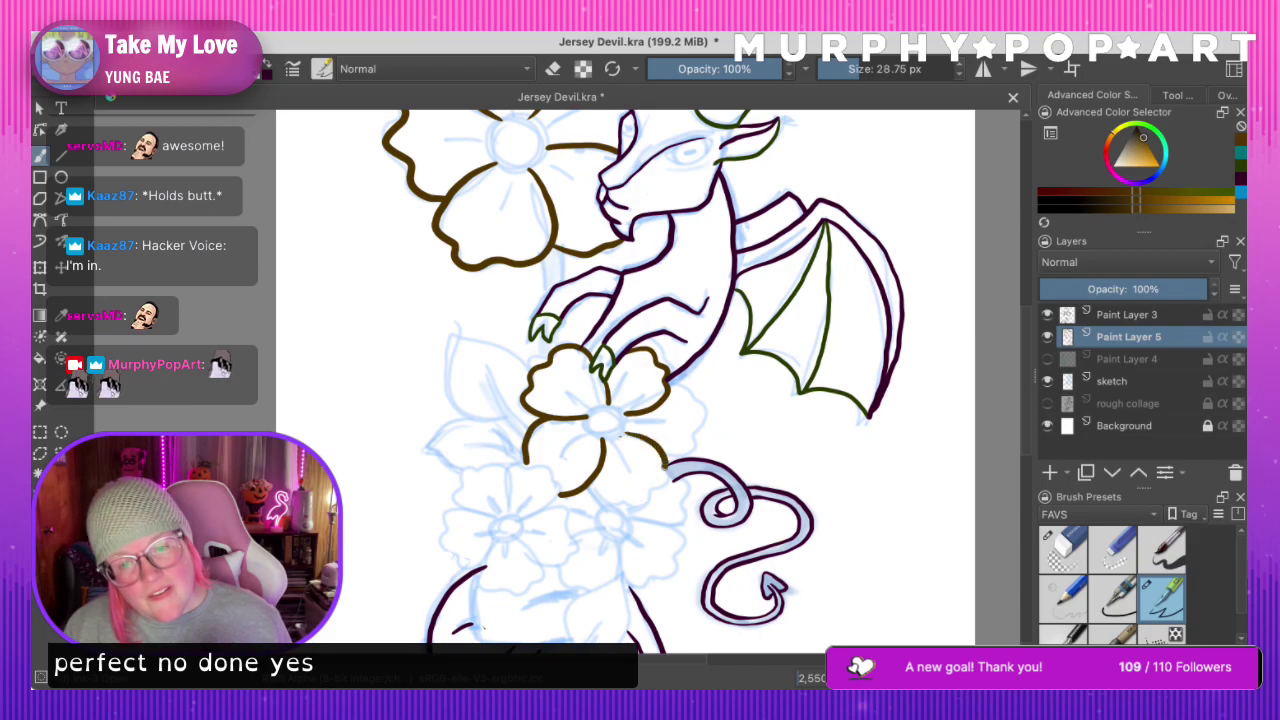
mouse_move(661, 484)
mouse_down()
mouse_move(637, 499)
mouse_move(595, 485)
mouse_move(629, 499)
mouse_up()
key(super+z)
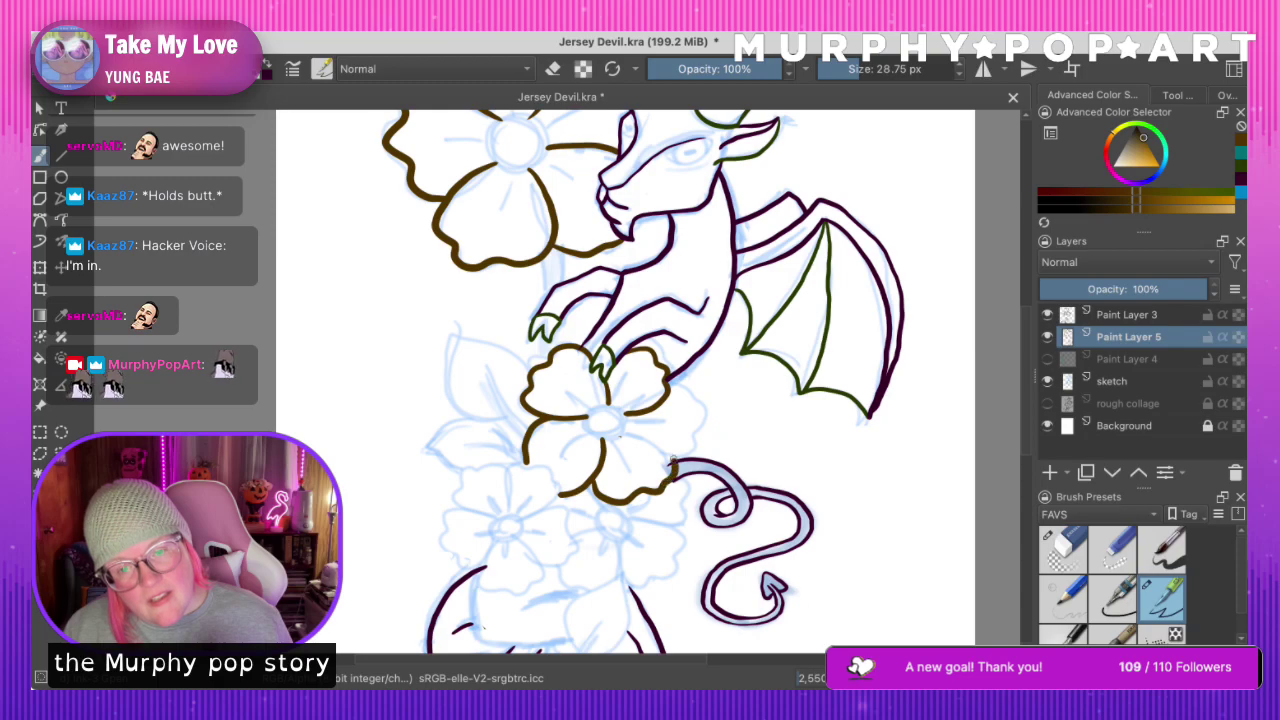
key(ctrl+z)
mouse_move(620, 504)
mouse_down()
mouse_move(655, 496)
mouse_move(624, 433)
mouse_up()
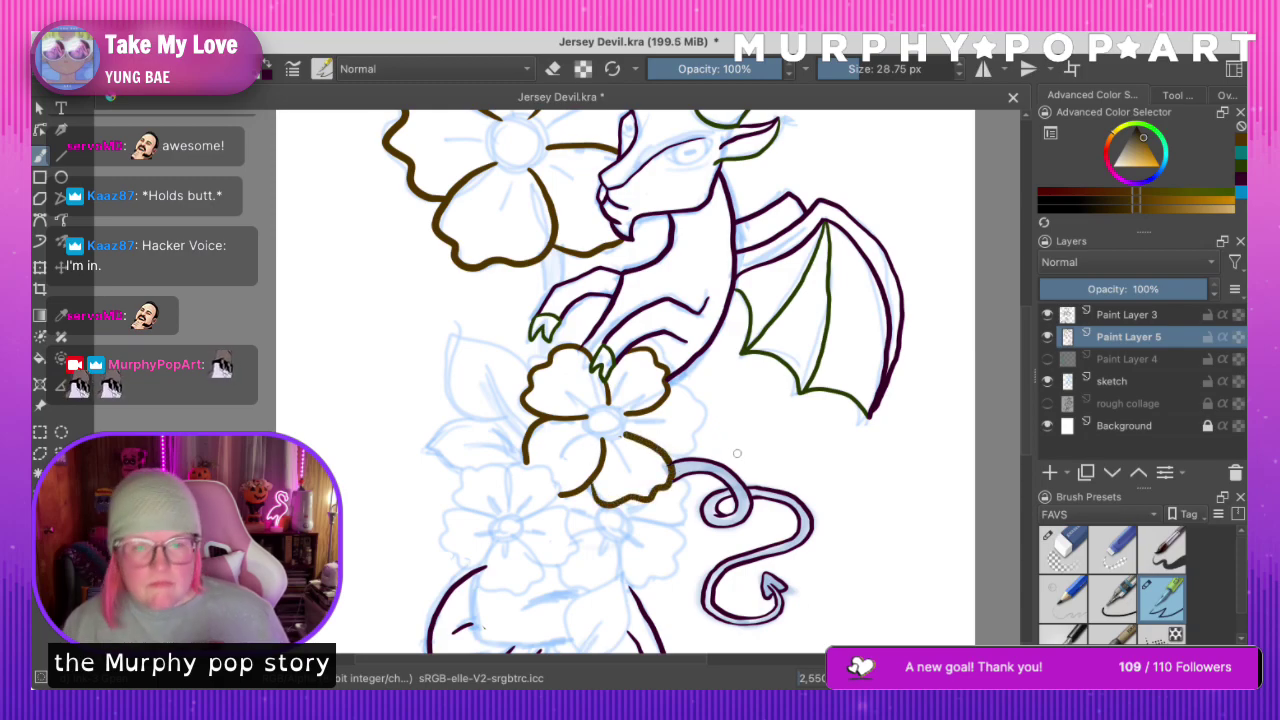
Outline the remaining right petal of the flower beneath the front claws in brown with the 28.75 px inking brush
click(1064, 550)
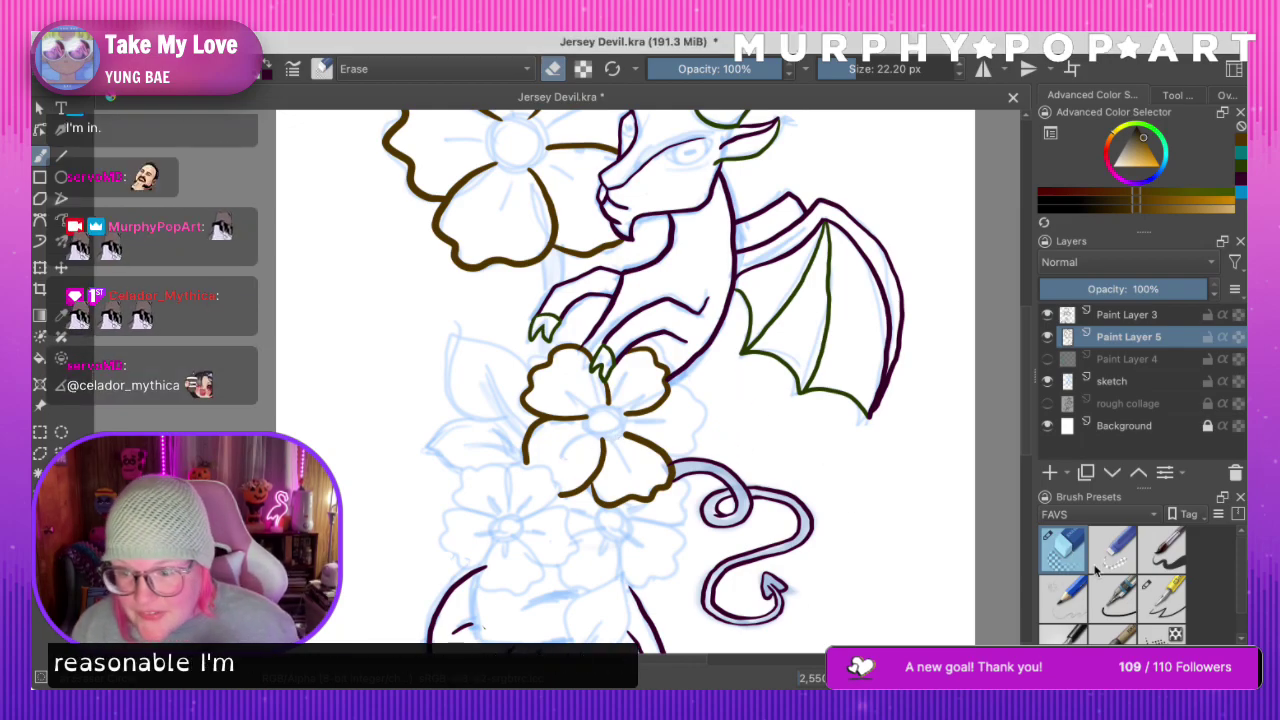
click(1165, 598)
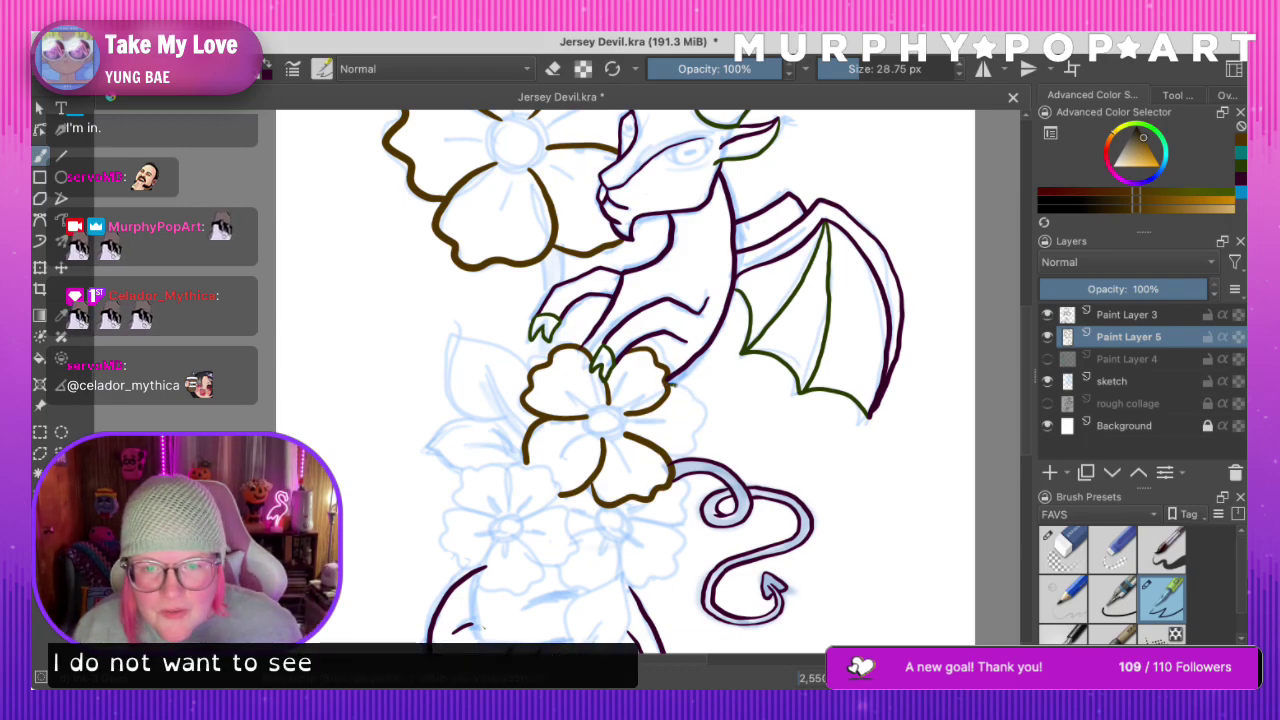
mouse_move(686, 400)
mouse_down()
mouse_move(698, 422)
mouse_move(670, 464)
mouse_up()
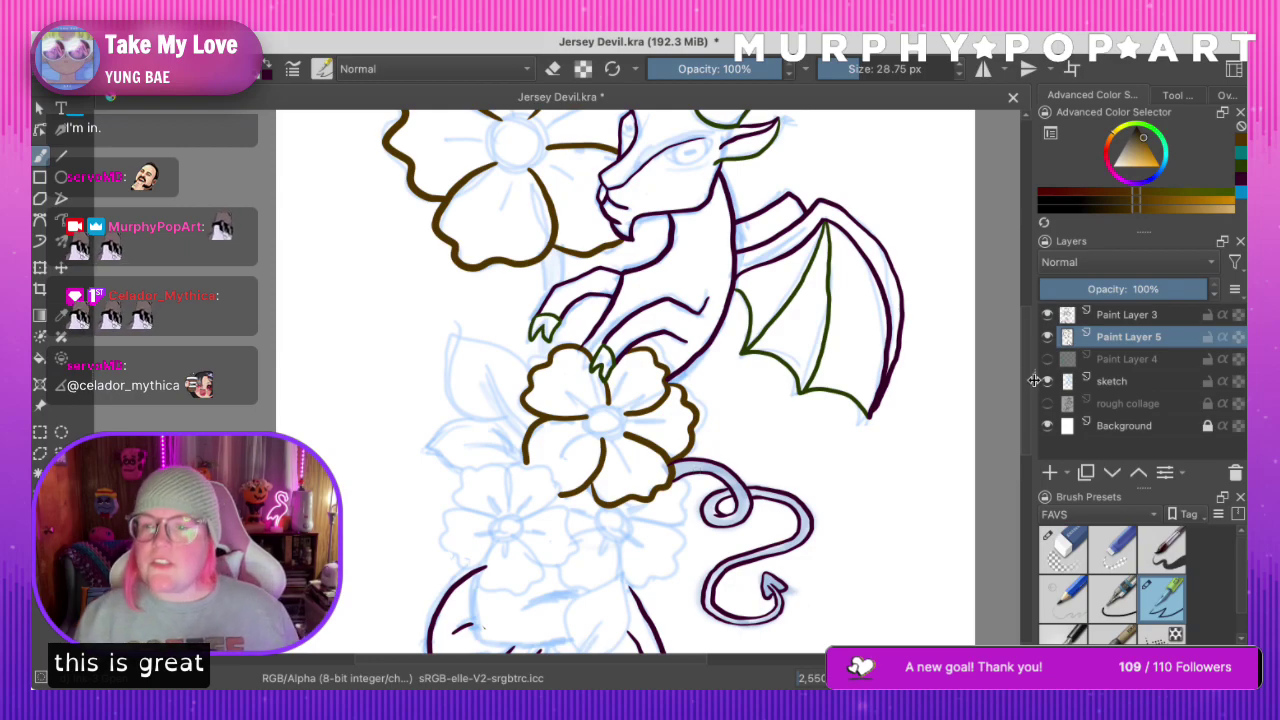
Switch to dark purple and ink the round center of the large upper flower, redrawing the circle until it is even
scroll(1030, 400, up, 5)
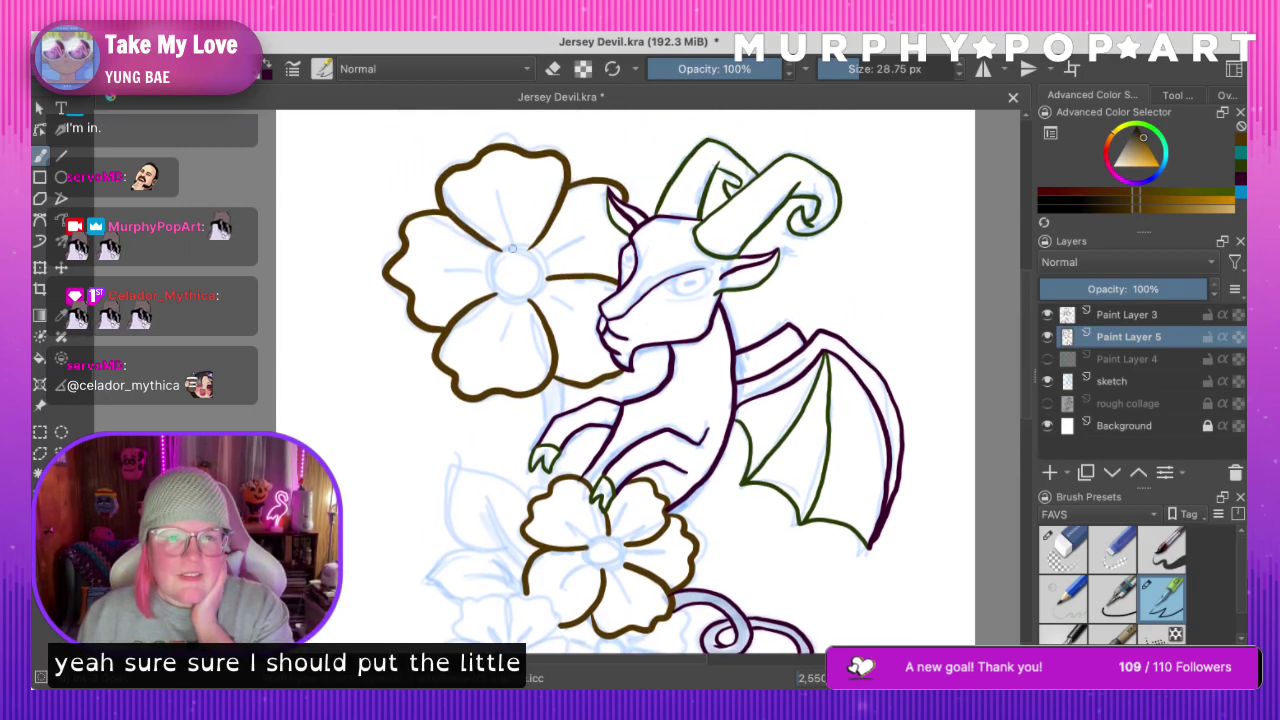
click(1240, 178)
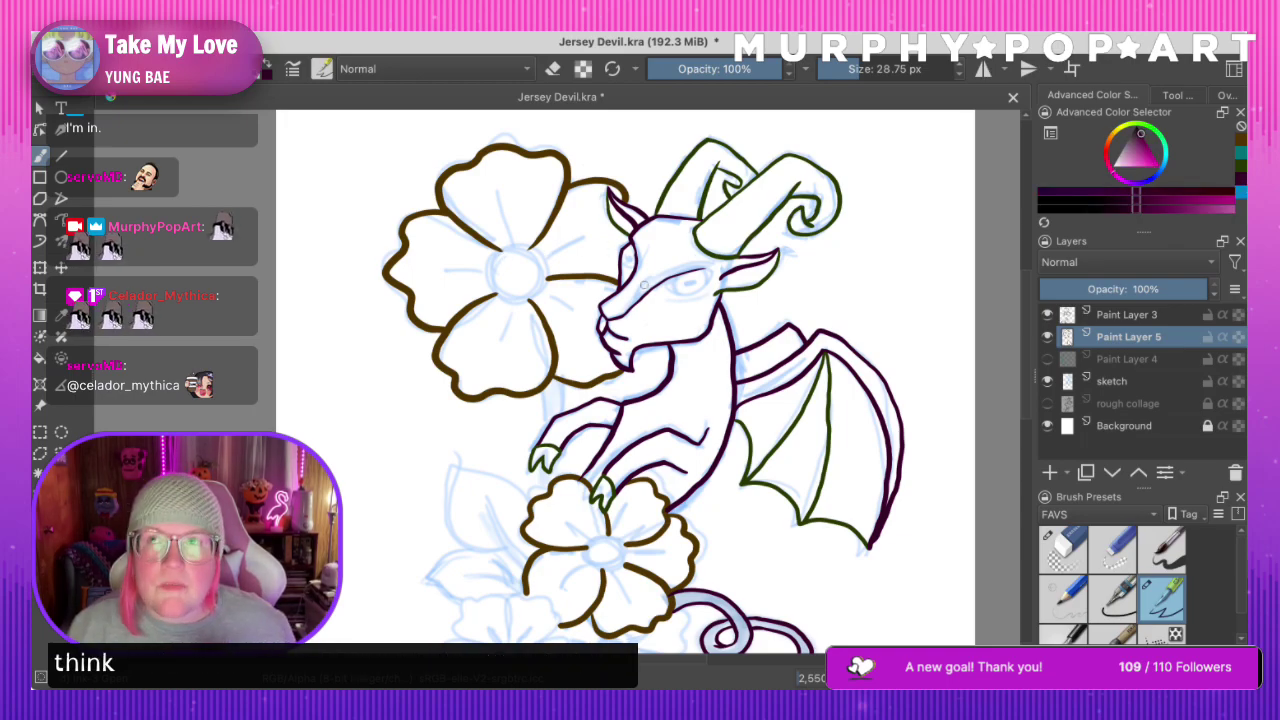
mouse_move(504, 256)
mouse_down()
mouse_move(488, 278)
mouse_move(520, 296)
mouse_up()
mouse_move(529, 250)
mouse_down()
mouse_move(491, 265)
mouse_move(494, 298)
mouse_move(540, 286)
mouse_up()
key(ctrl+z)
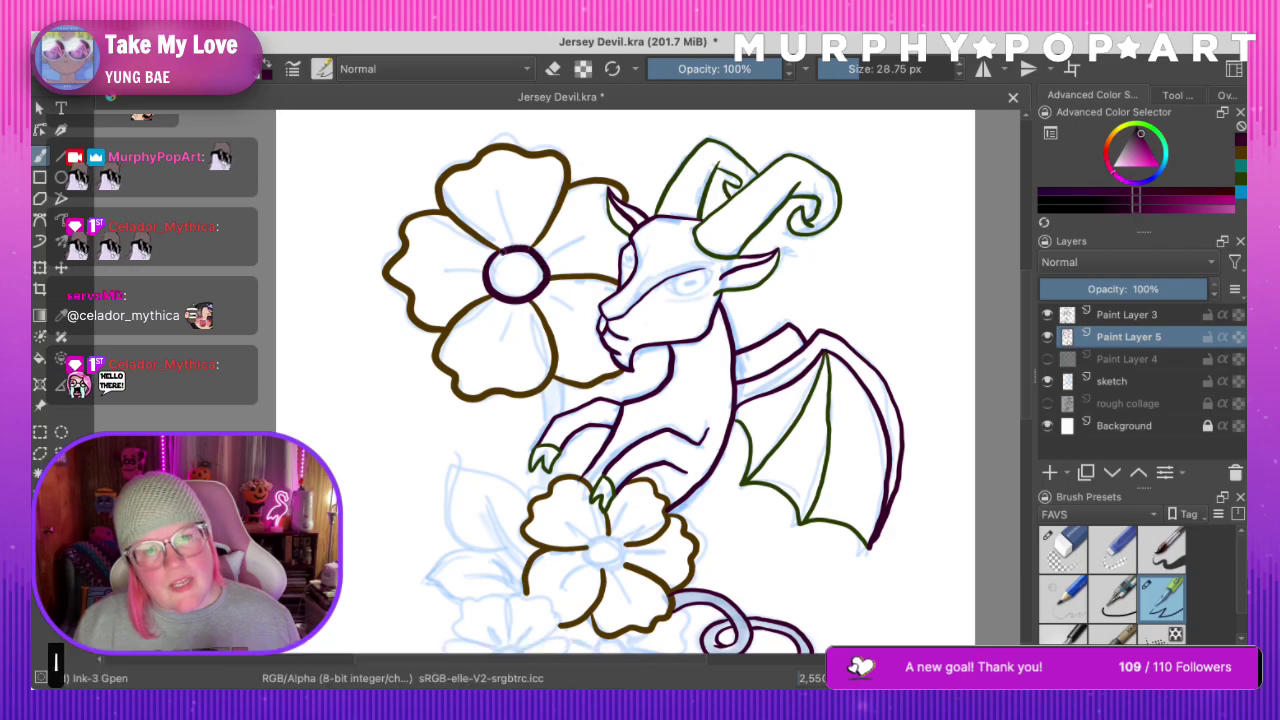
key(ctrl+z)
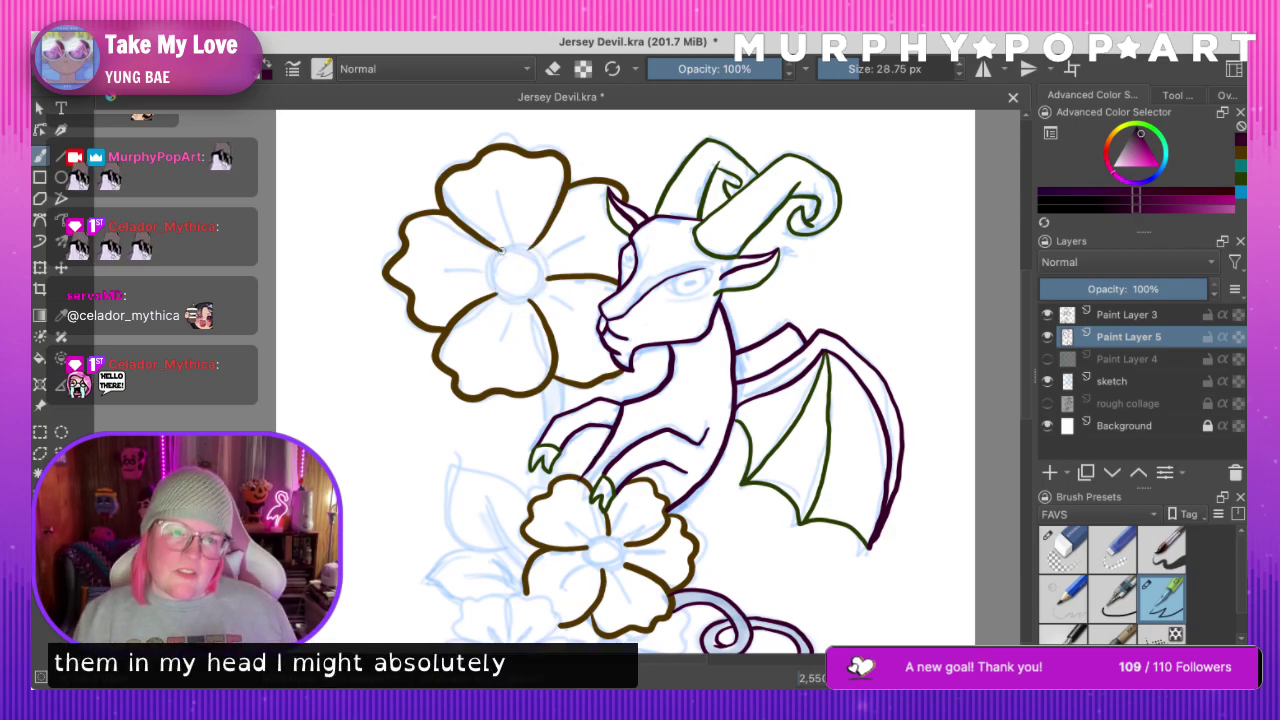
mouse_move(489, 260)
mouse_down()
mouse_move(527, 295)
mouse_move(546, 270)
mouse_move(519, 249)
mouse_up()
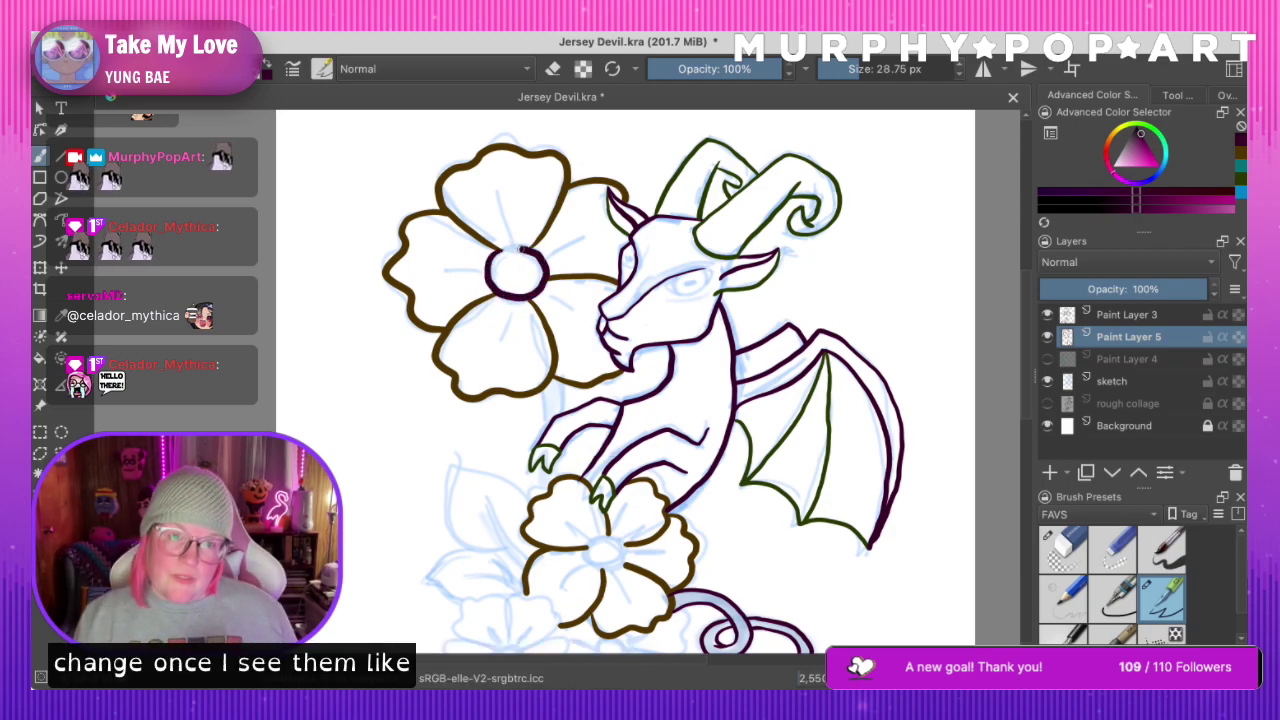
Ink the round center of the flower beneath the front claws in dark purple, redoing uneven strokes
scroll(494, 358, down, 5)
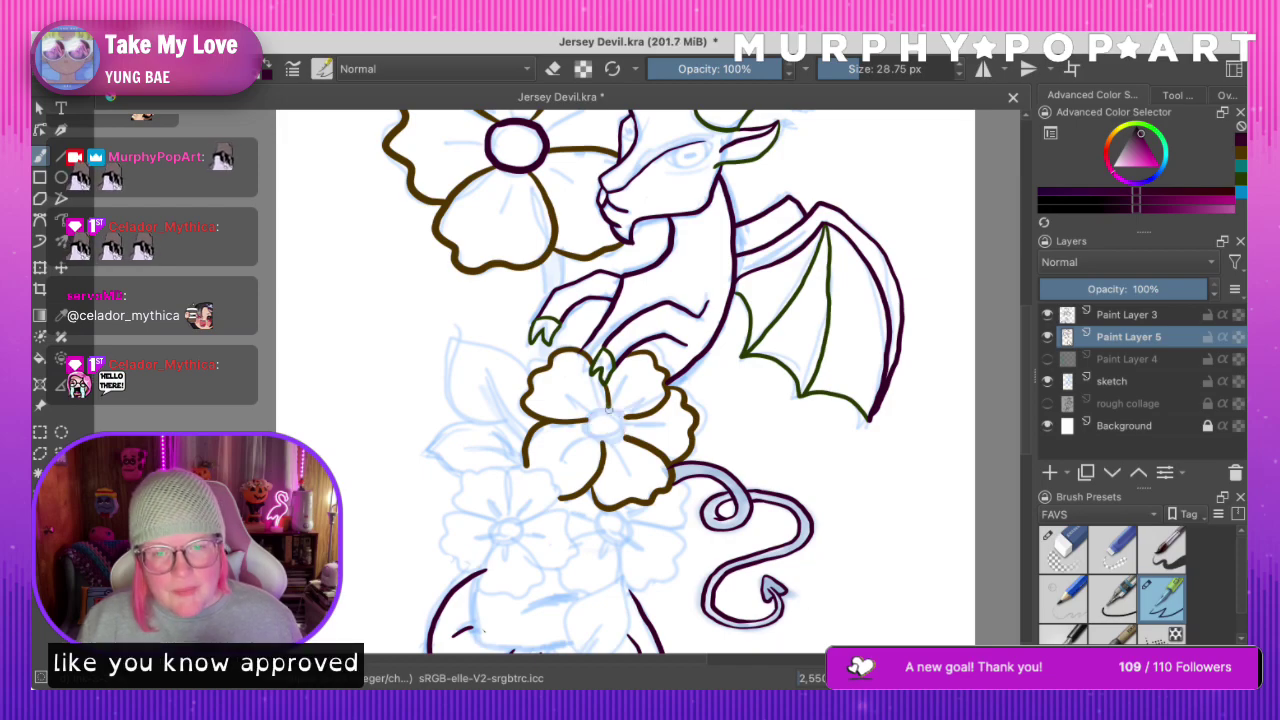
mouse_move(604, 410)
mouse_down()
mouse_move(592, 432)
mouse_move(620, 414)
mouse_up()
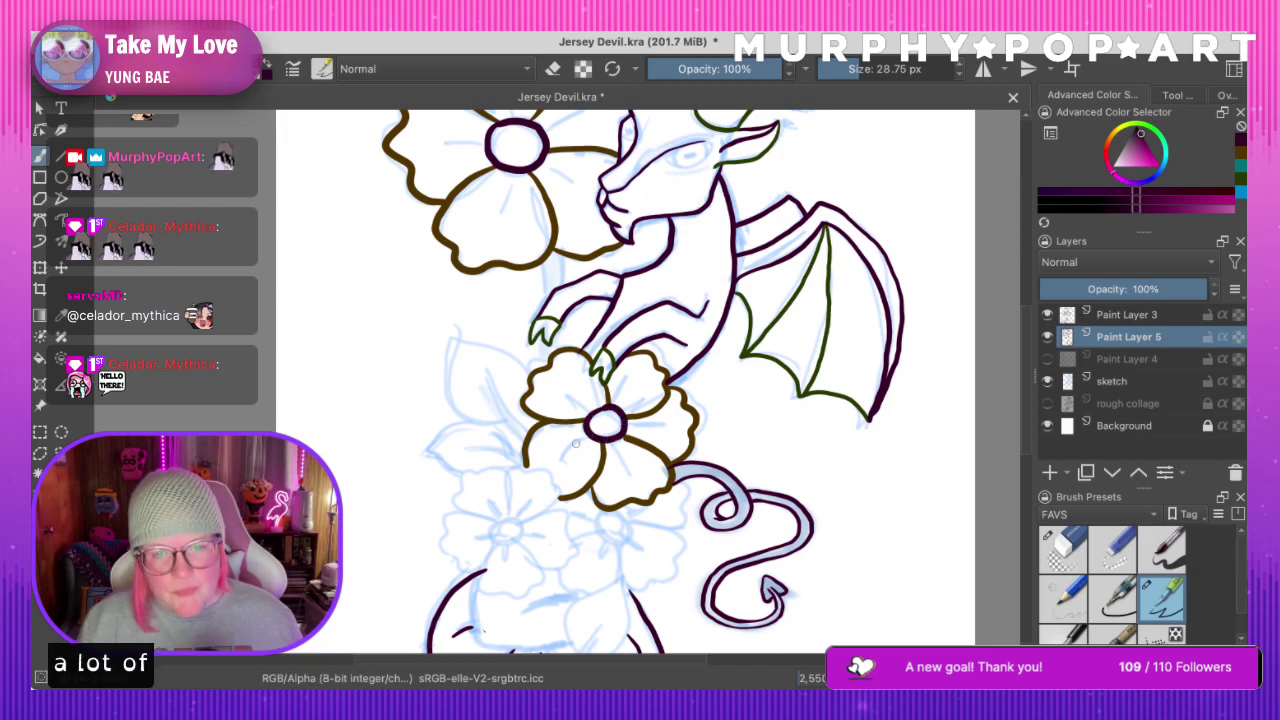
key(ctrl+z)
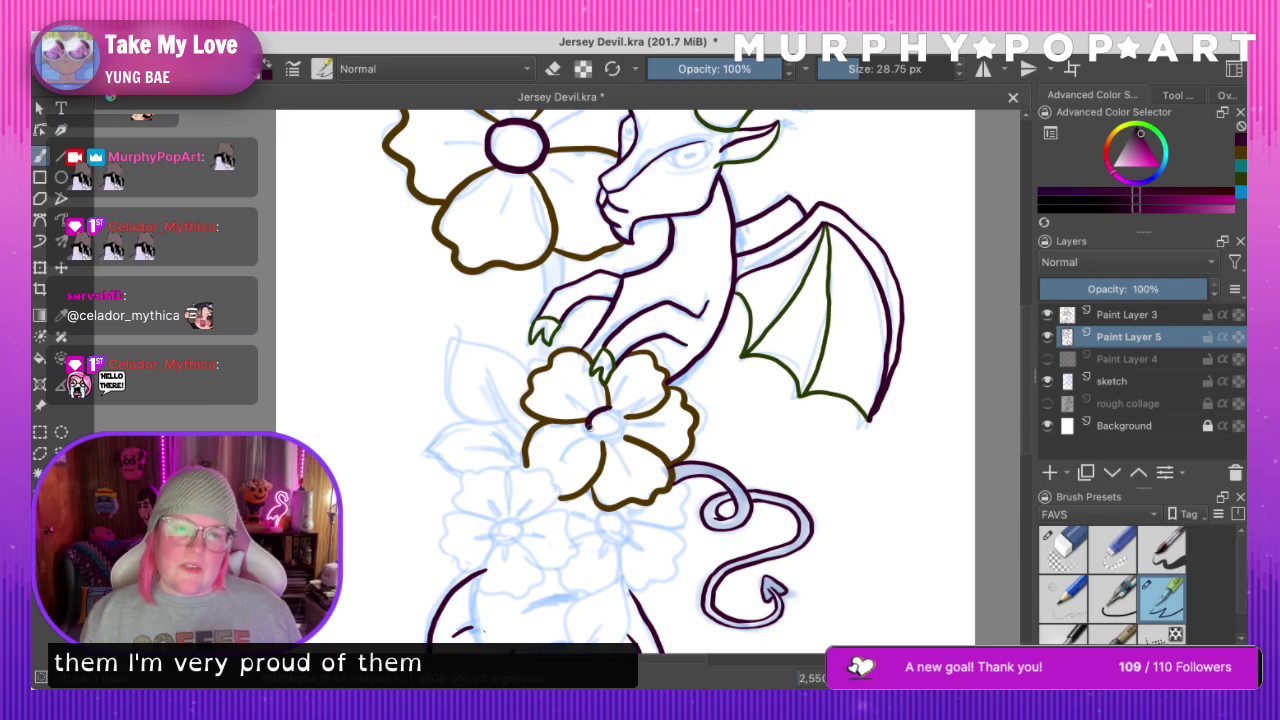
key(ctrl+z)
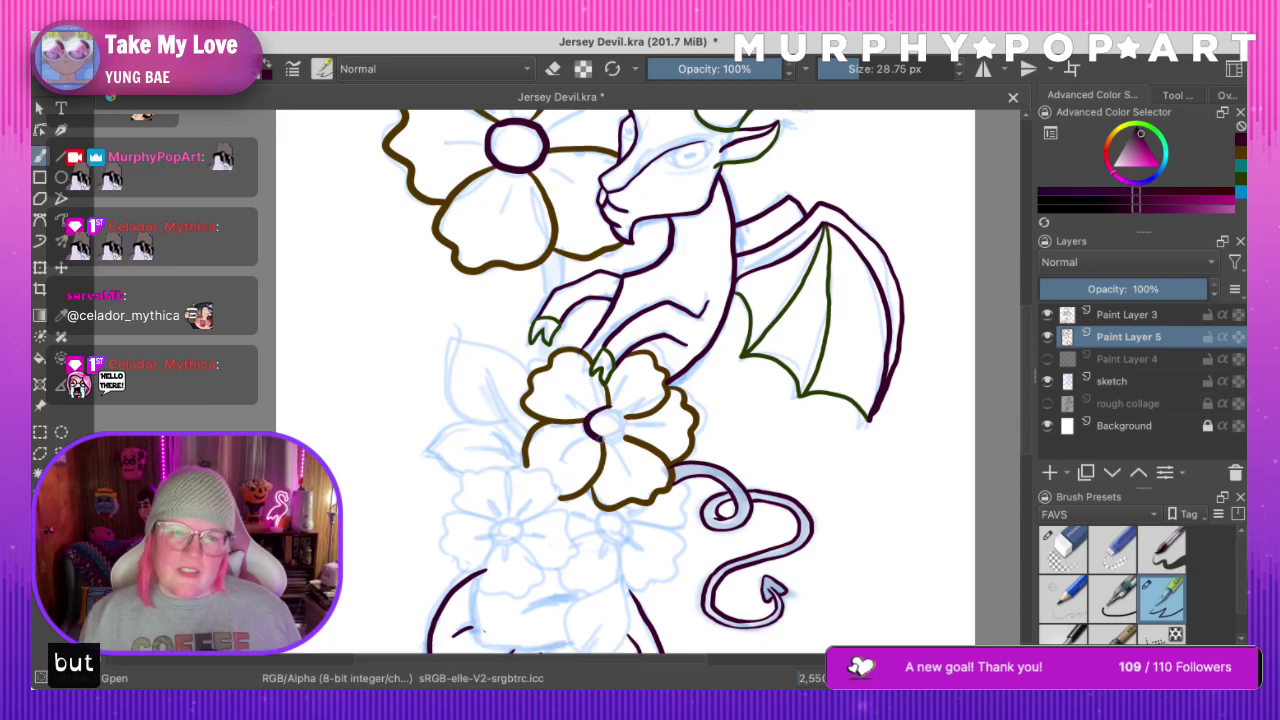
drag(600, 438, 626, 429)
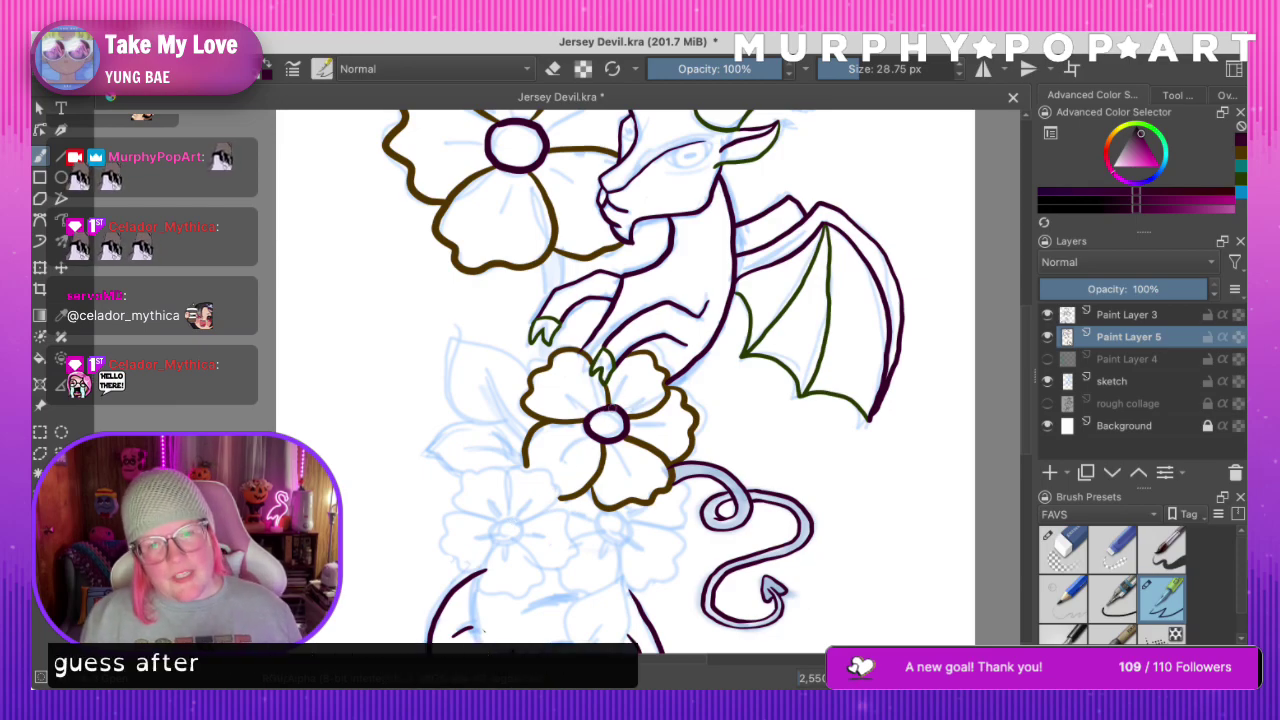
key(ctrl+z)
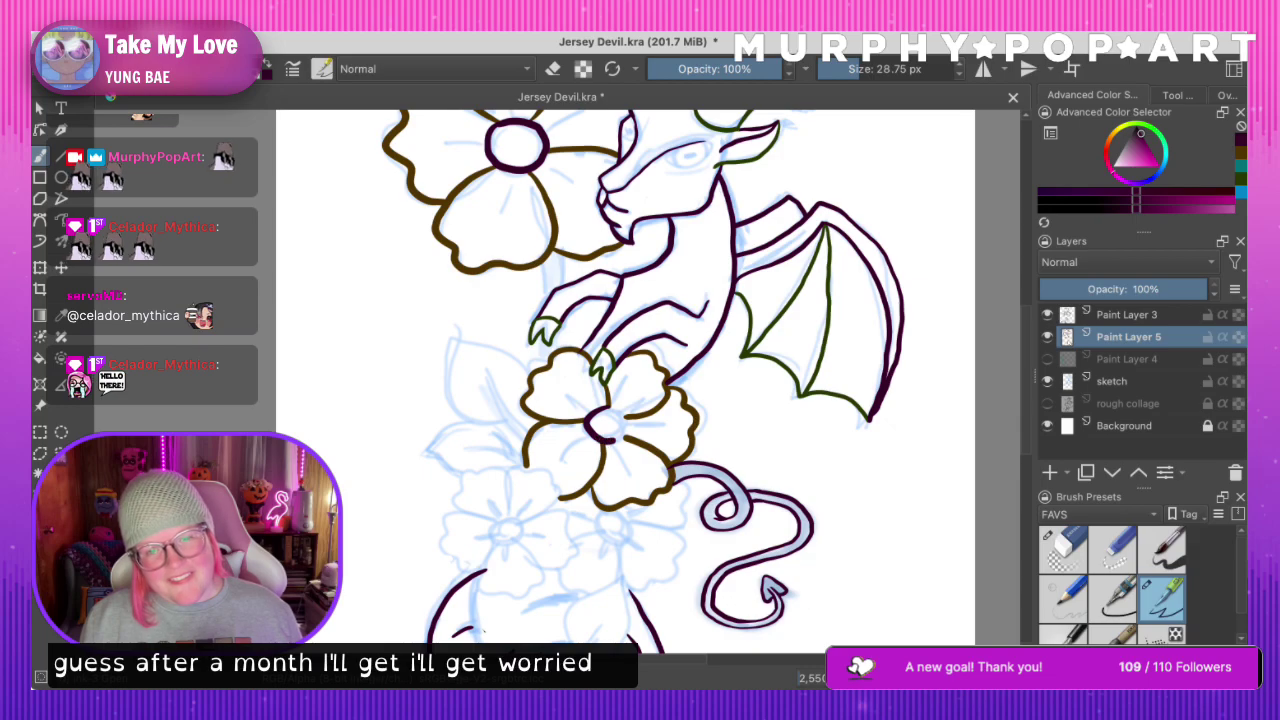
mouse_move(586, 423)
mouse_down()
mouse_move(608, 440)
mouse_move(630, 426)
mouse_move(605, 408)
mouse_up()
key(ctrl+z)
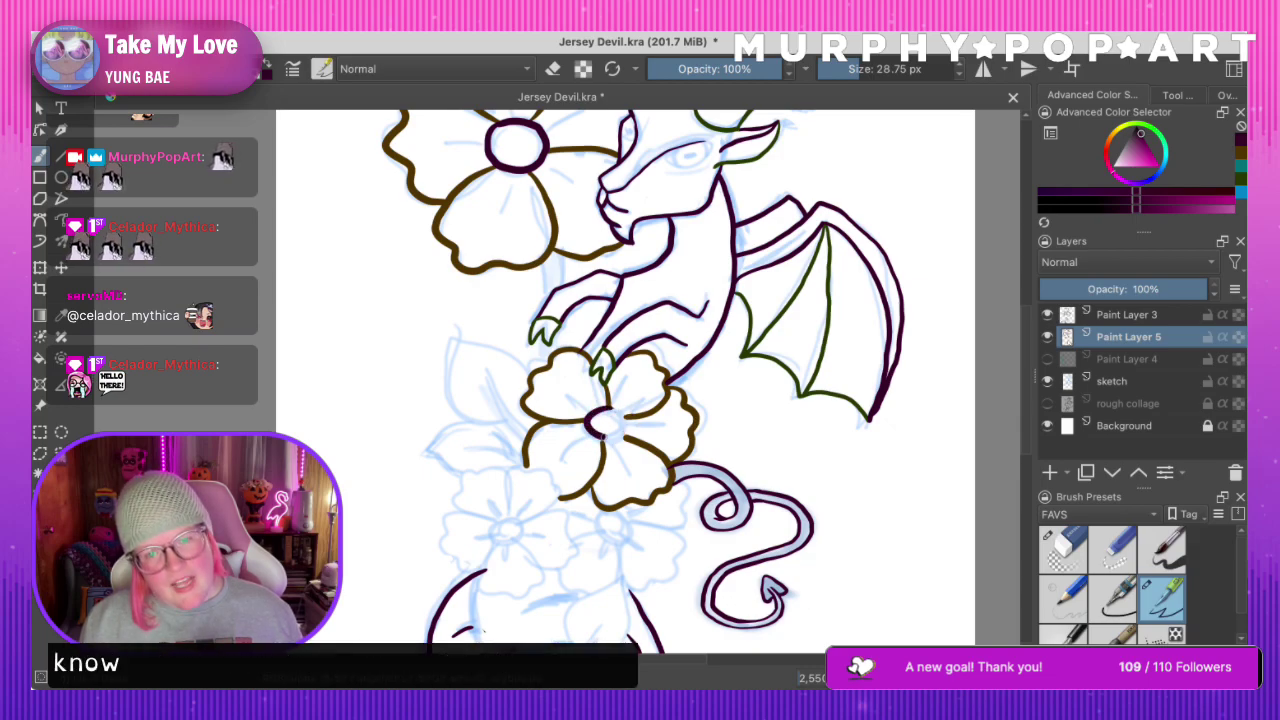
mouse_move(611, 406)
mouse_down()
mouse_move(585, 426)
mouse_move(613, 439)
mouse_move(618, 408)
mouse_up()
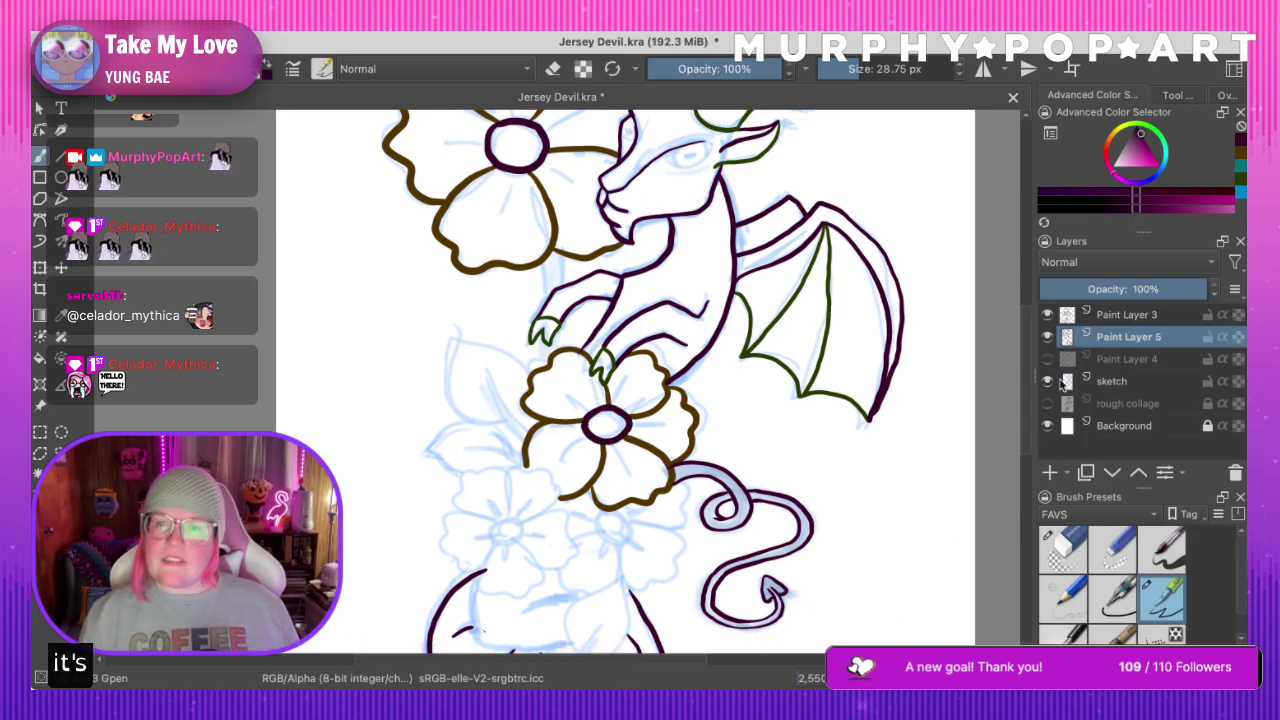
Switch back to dark golden brown and outline the upper left and bottom petals of the small lower left flower
drag(1028, 388, 1036, 430)
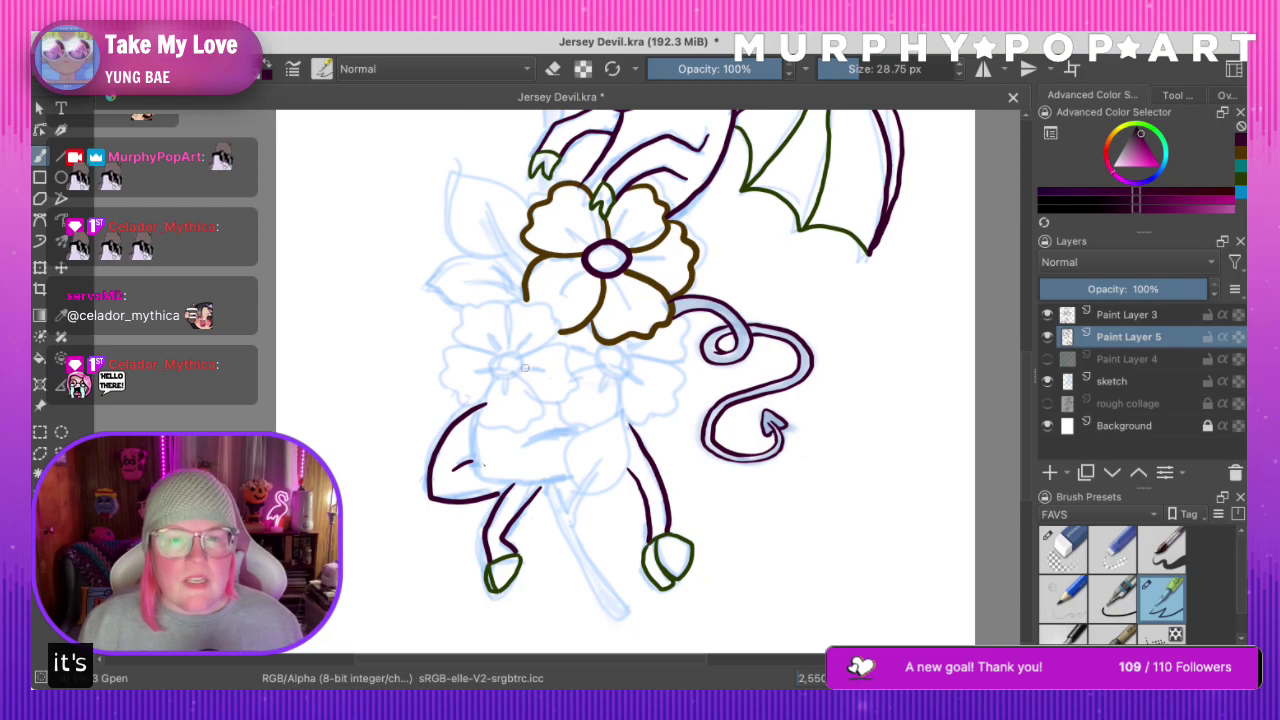
click(1243, 155)
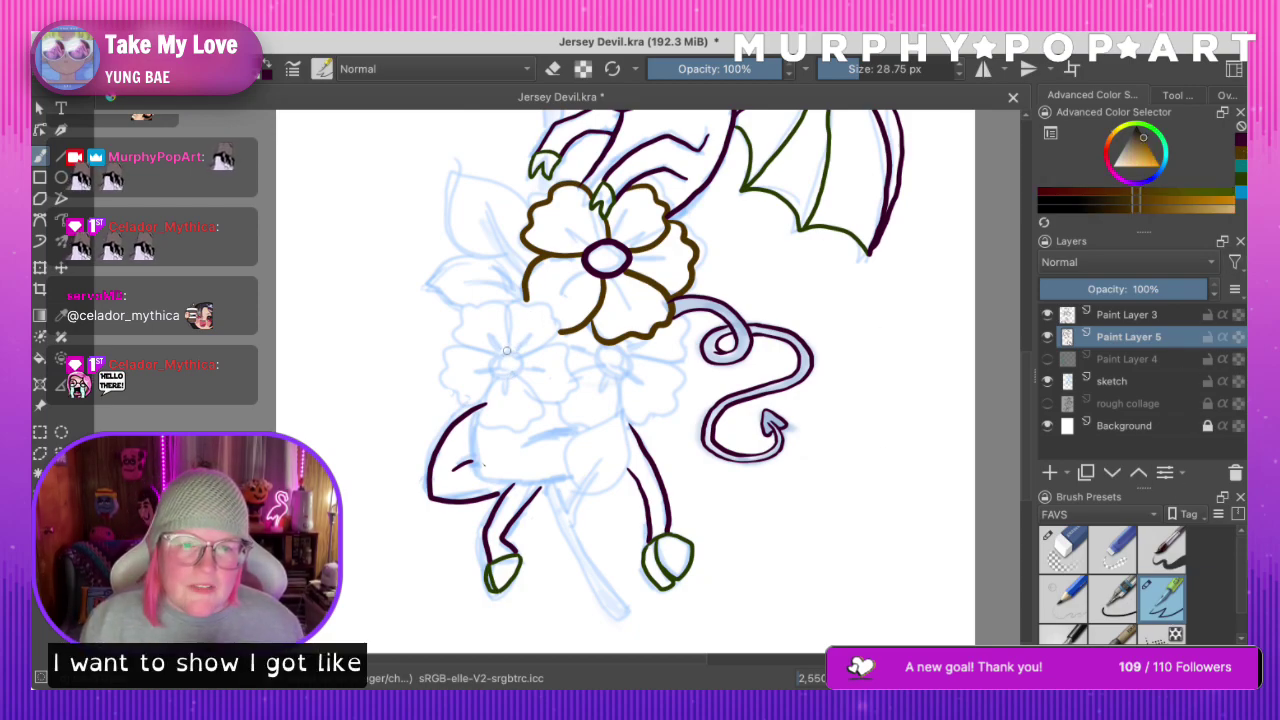
mouse_move(513, 316)
mouse_down()
mouse_move(464, 315)
mouse_move(459, 341)
mouse_move(515, 350)
mouse_up()
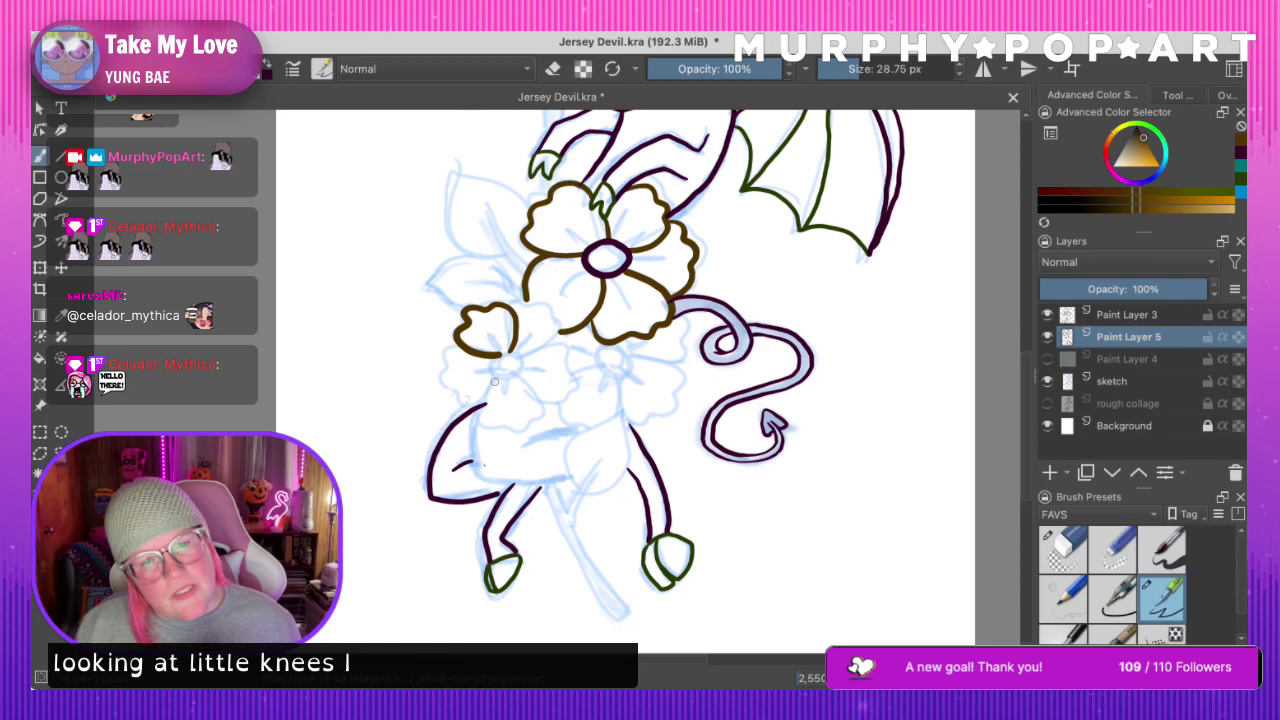
mouse_move(497, 383)
mouse_down()
mouse_move(484, 420)
mouse_move(519, 428)
mouse_move(541, 412)
mouse_move(536, 394)
mouse_move(491, 382)
mouse_move(483, 422)
mouse_move(517, 427)
mouse_move(536, 404)
mouse_move(502, 375)
mouse_move(483, 414)
mouse_move(533, 420)
mouse_up()
key(super+z)
key(ctrl+z)
key(ctrl+z)
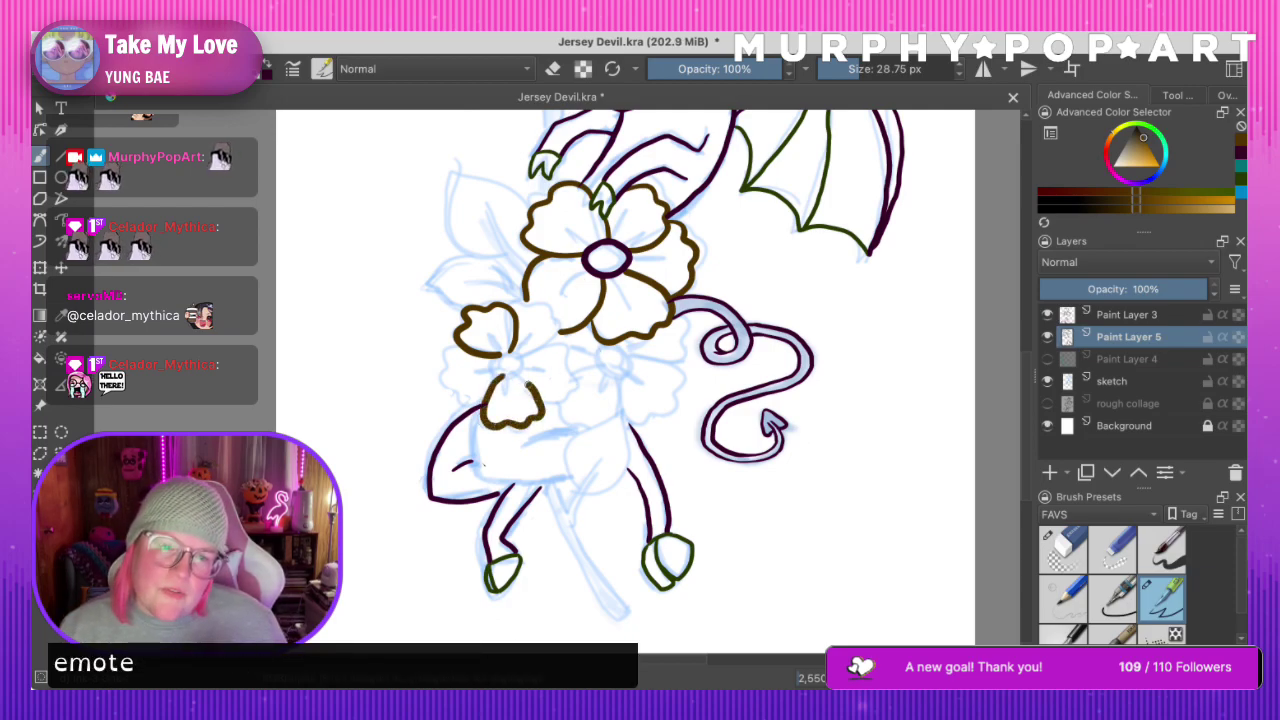
Outline the right, left and upper right petals of the small lower left flower in brown and close the adjoining larger flower's petal
mouse_move(518, 357)
mouse_down()
mouse_move(563, 351)
mouse_move(540, 400)
mouse_up()
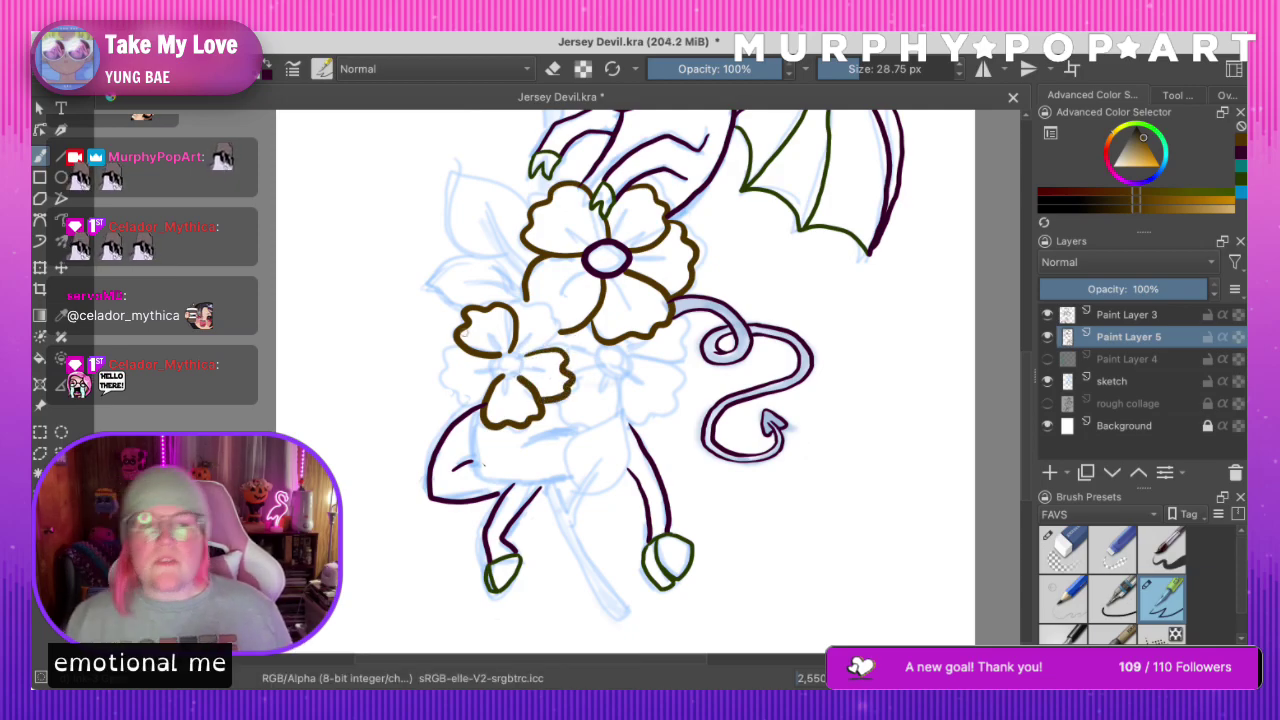
drag(456, 349, 446, 368)
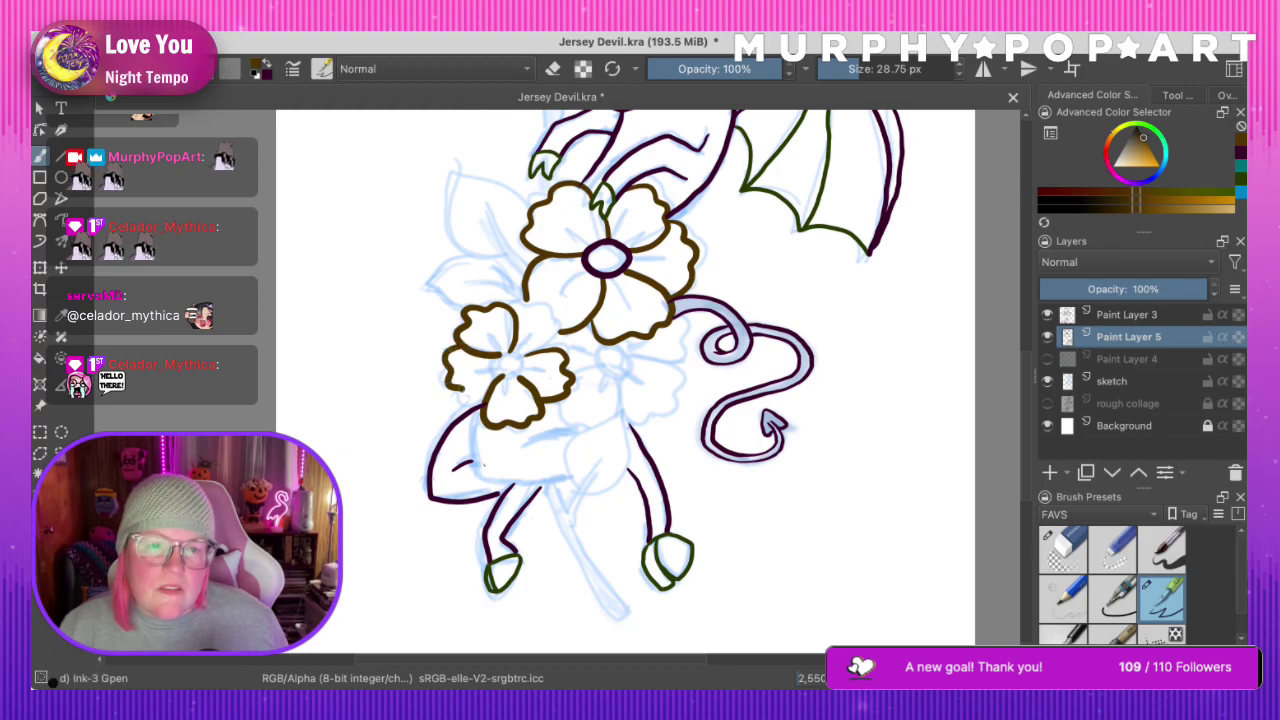
drag(516, 318, 519, 330)
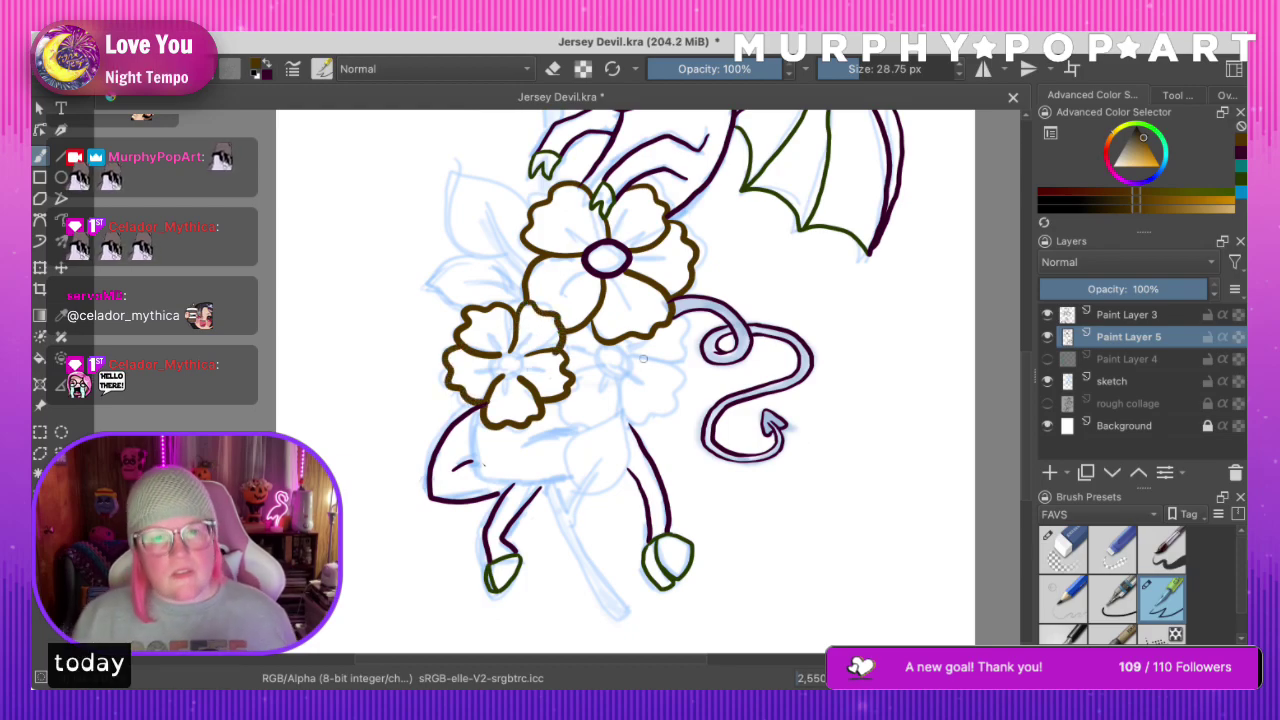
mouse_move(518, 318)
mouse_down()
mouse_move(536, 301)
mouse_move(555, 316)
mouse_move(556, 349)
mouse_up()
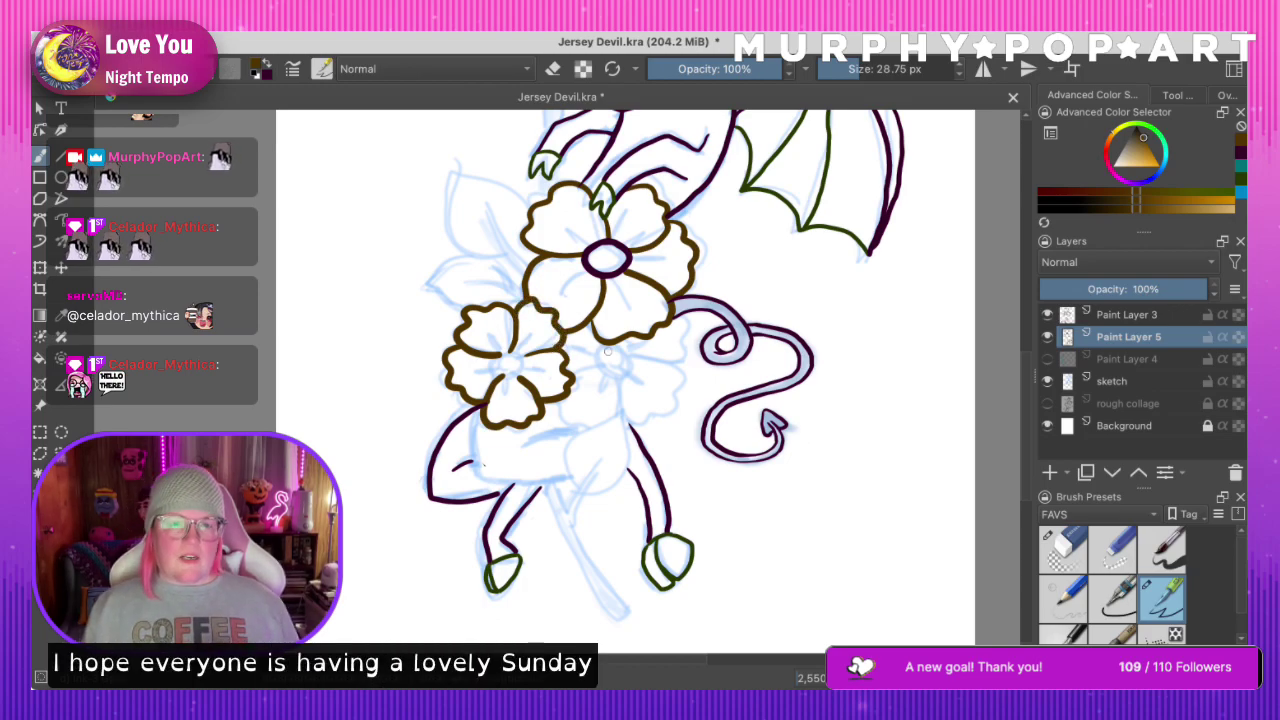
Switch to dark purple and ink the round center of the small lower left flower
click(1241, 152)
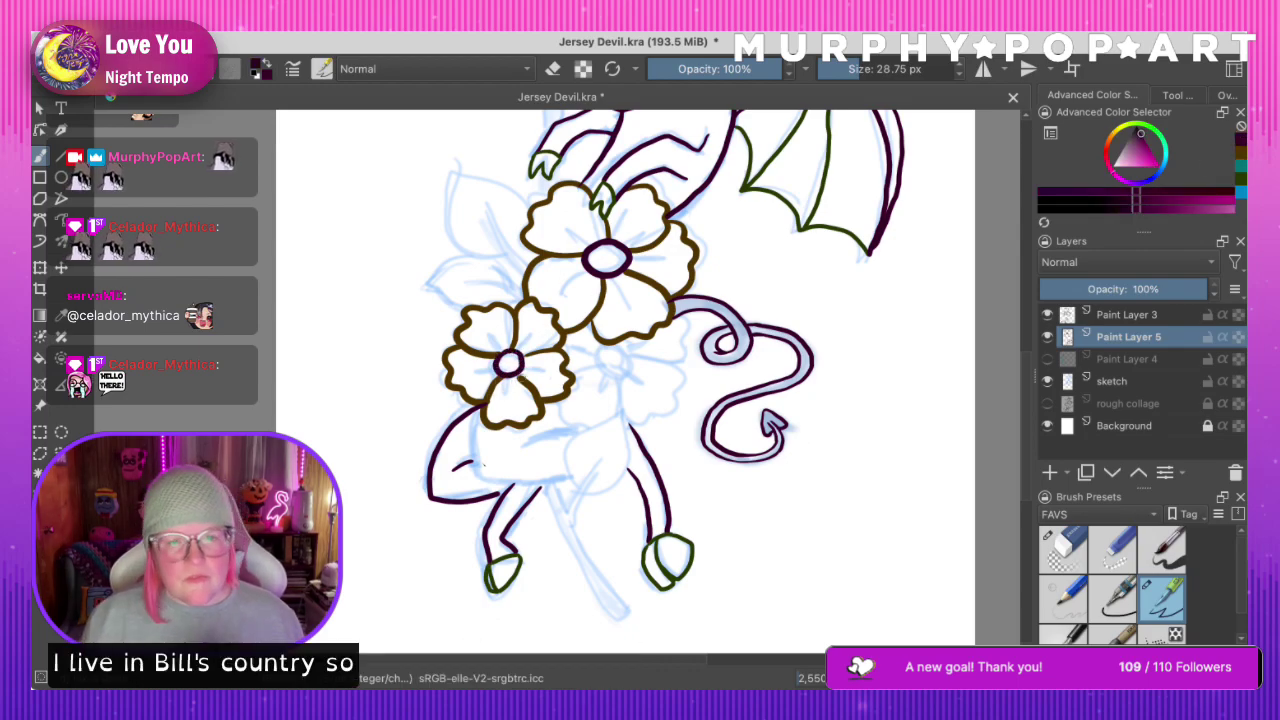
mouse_move(497, 367)
mouse_down()
mouse_move(526, 364)
mouse_move(512, 352)
mouse_up()
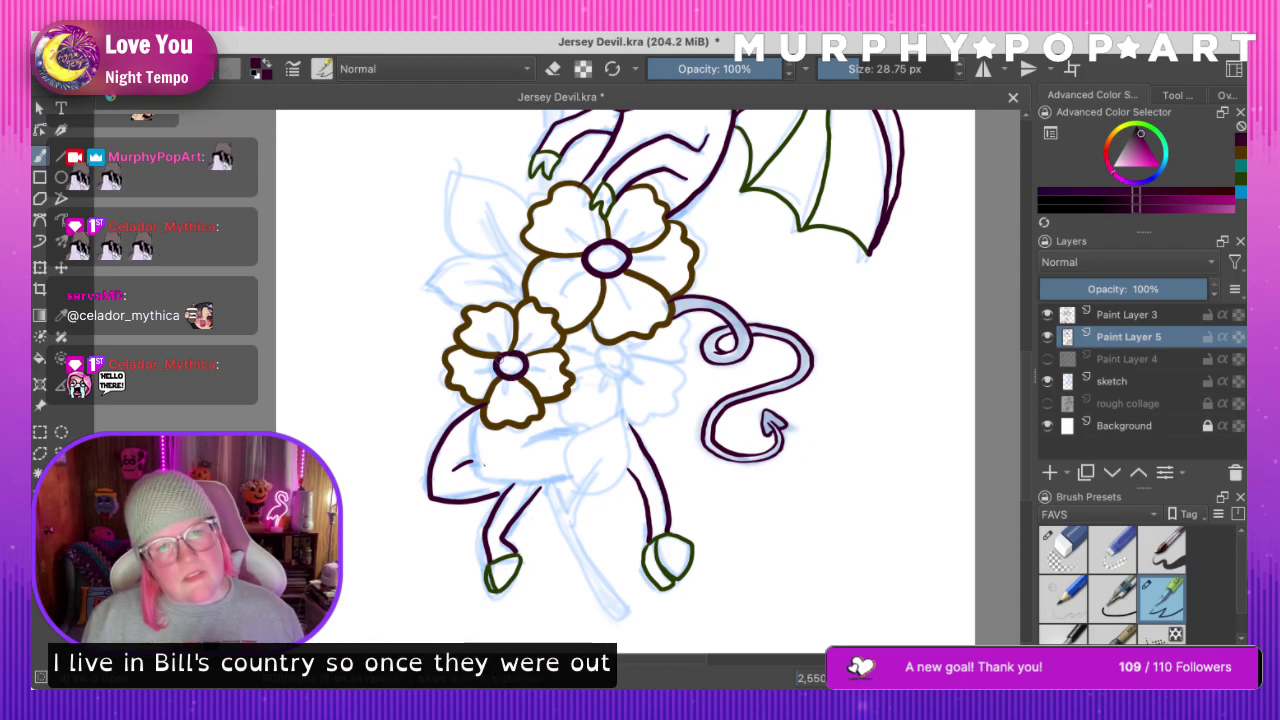
mouse_move(1027, 450)
mouse_down()
mouse_move(1034, 422)
mouse_move(1034, 452)
mouse_up()
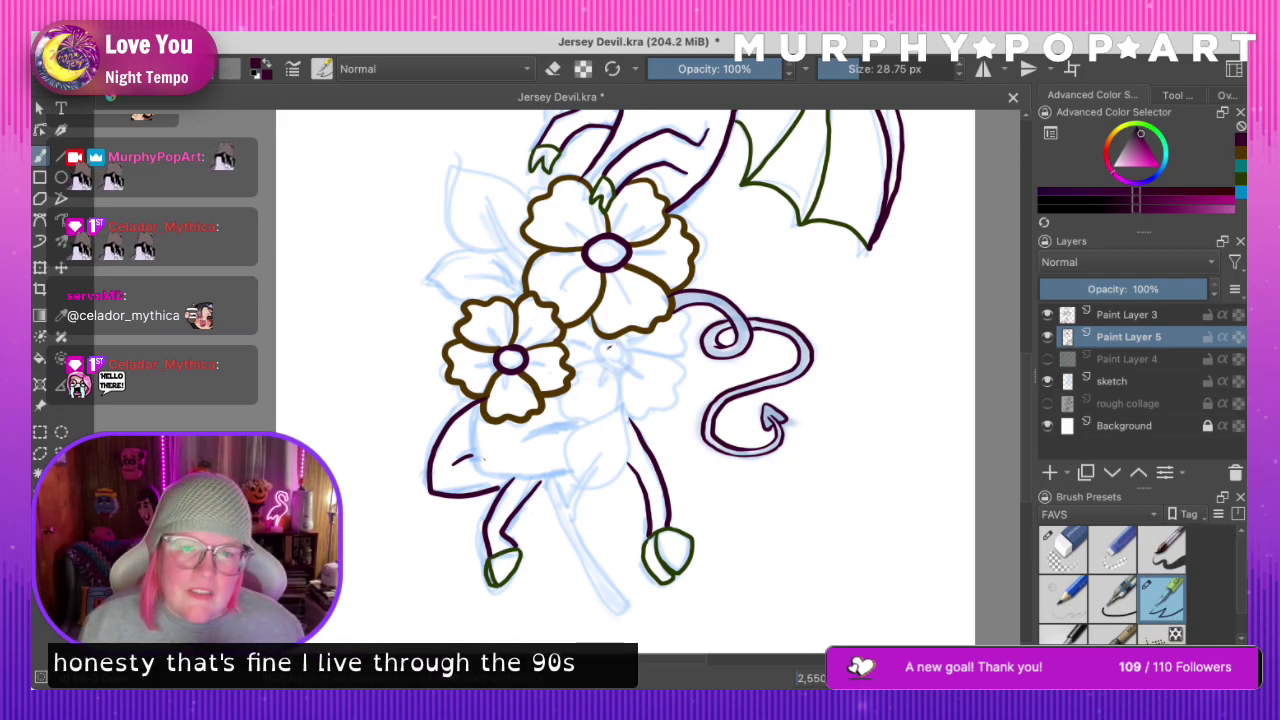
key(ctrl+z)
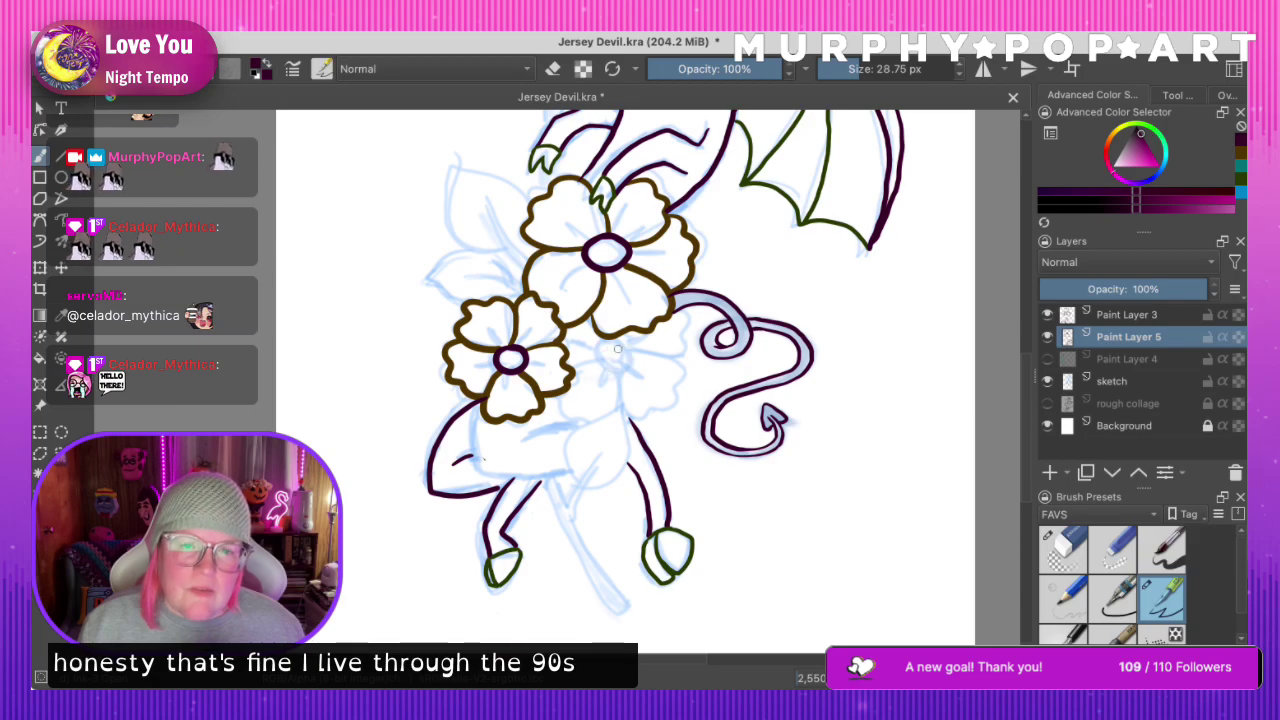
Try to ink the round center of the small lower right flower in dark purple, undoing each uneven stroke
drag(619, 368, 620, 352)
key(ctrl+z)
key(ctrl+z)
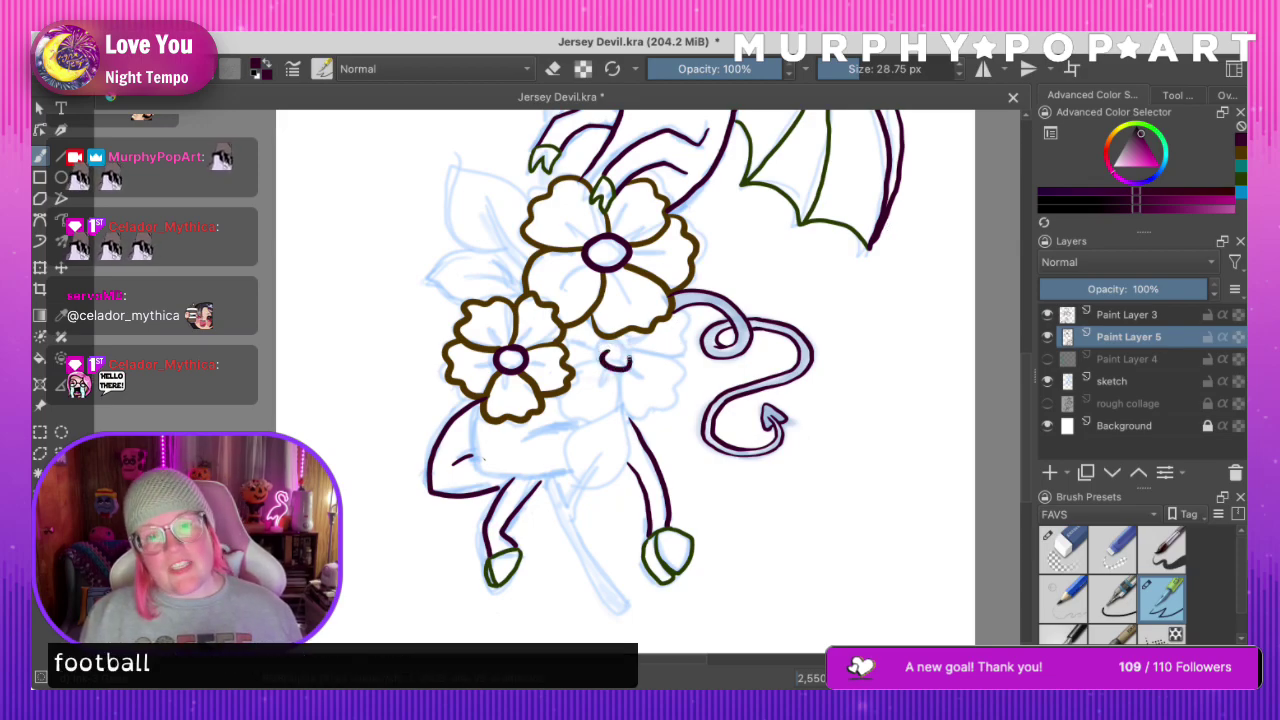
key(ctrl+z)
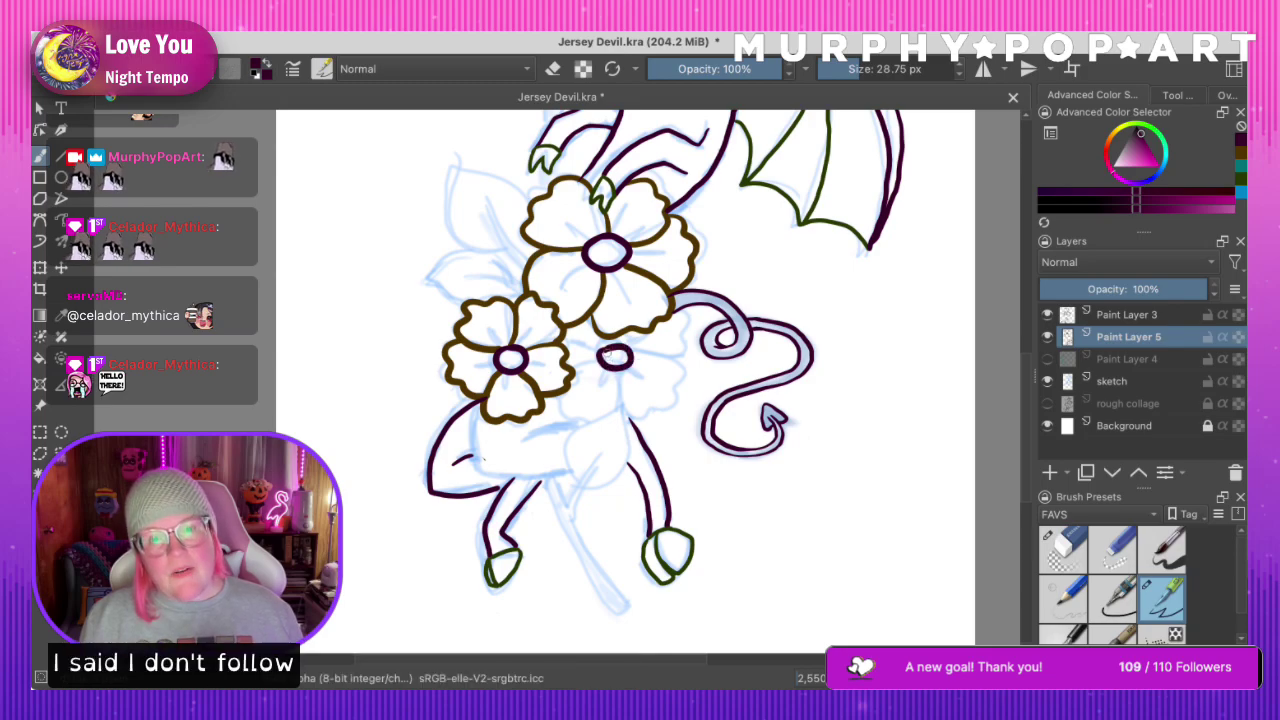
drag(600, 356, 622, 358)
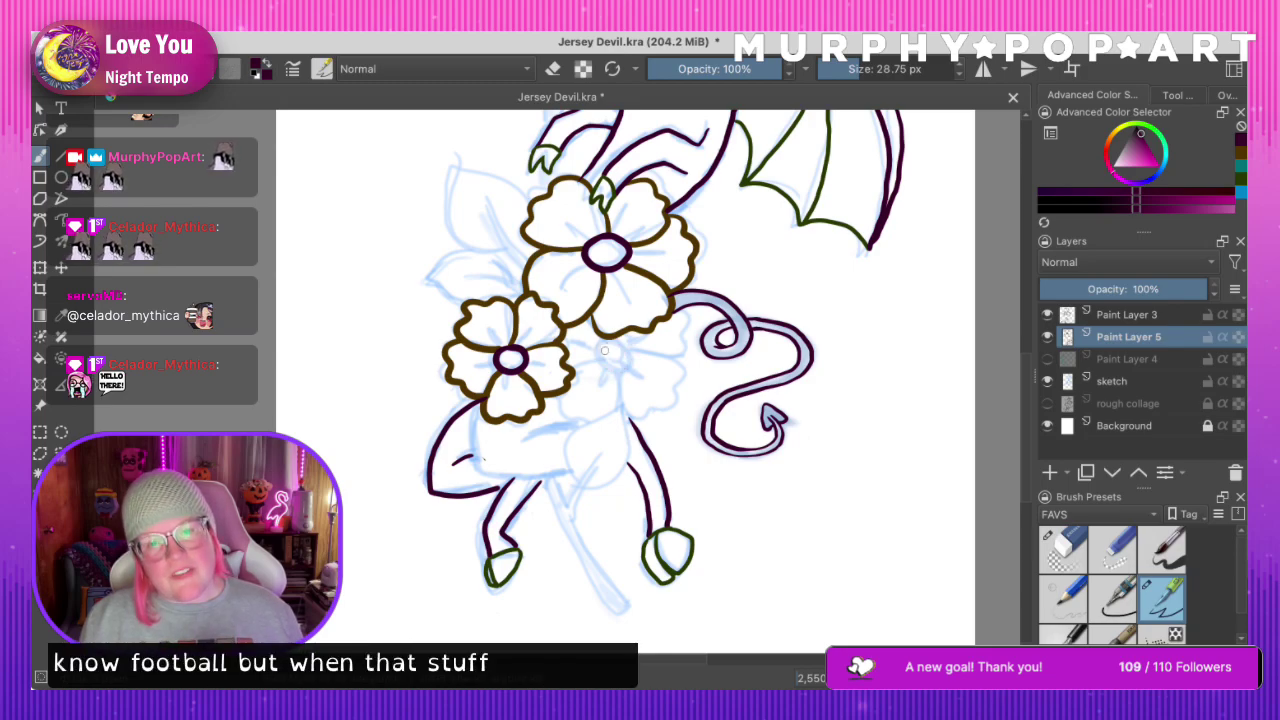
key(ctrl+z)
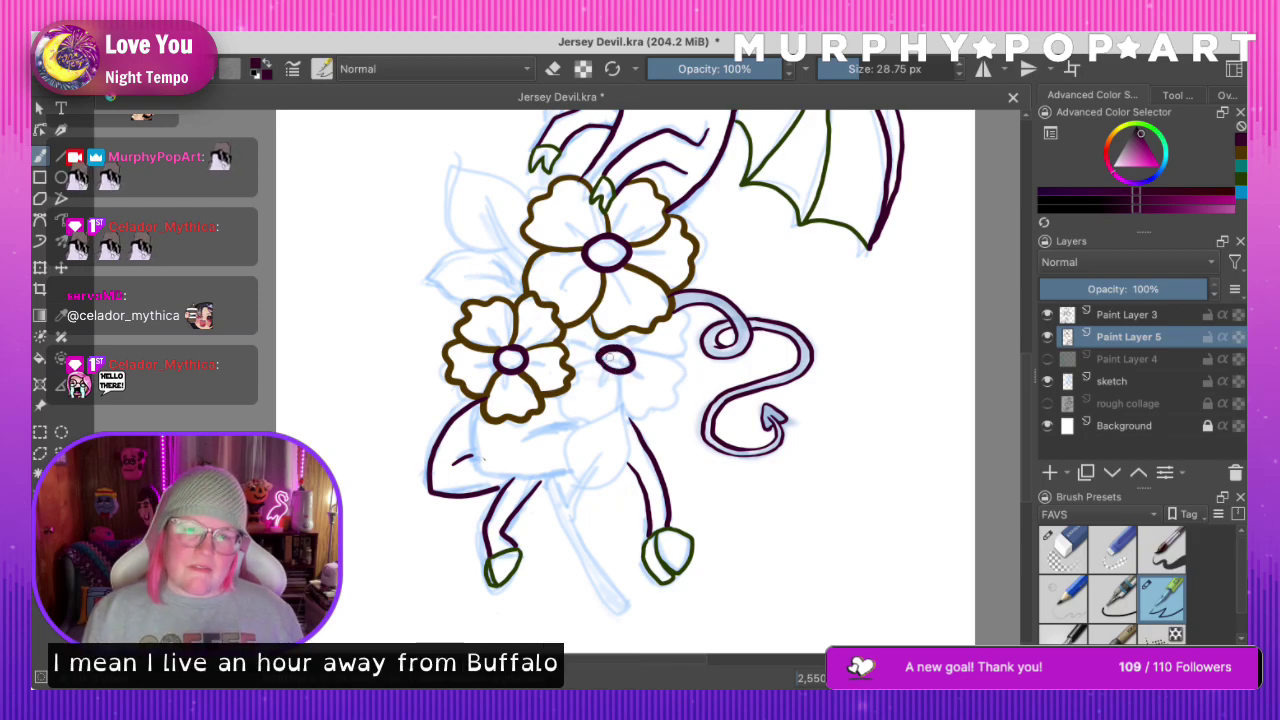
drag(606, 350, 610, 366)
key(ctrl+z)
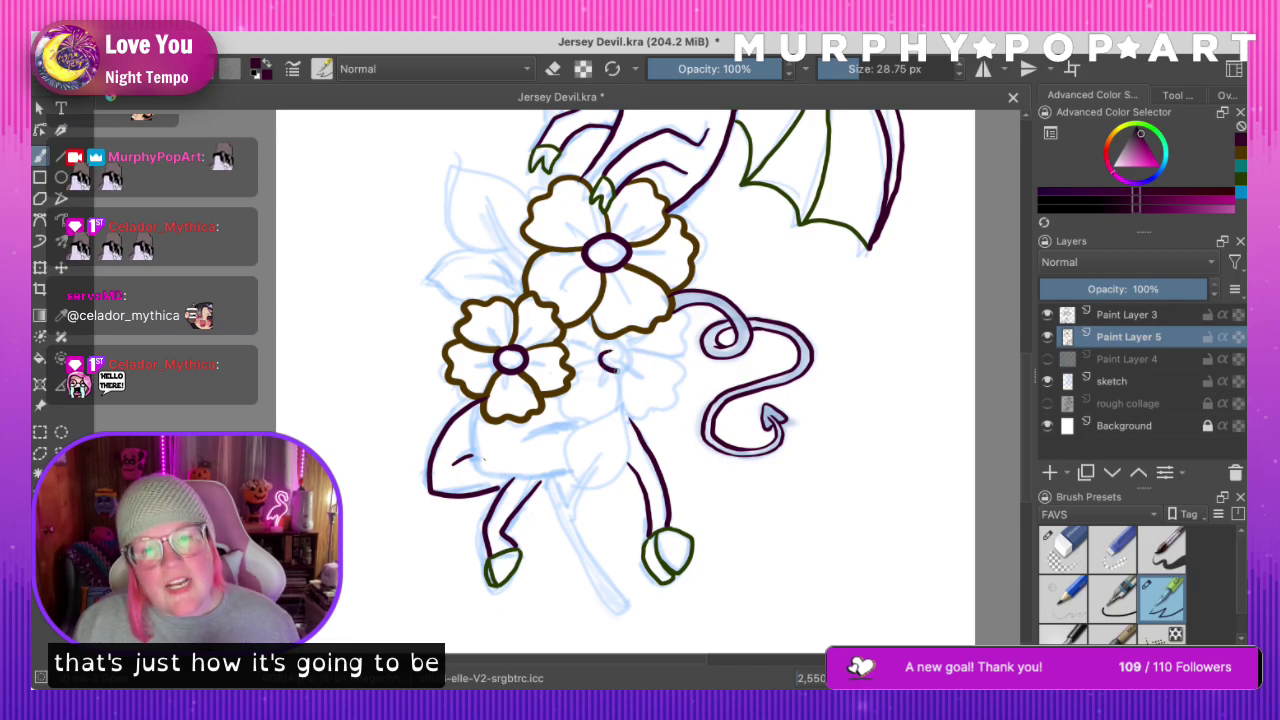
mouse_move(616, 370)
mouse_down()
mouse_move(628, 355)
mouse_move(606, 352)
mouse_up()
key(ctrl+z)
Switch to dark golden brown, show the teal stem layer for reference, and outline the lower left and lower right petals of the small lower right flower
click(1240, 151)
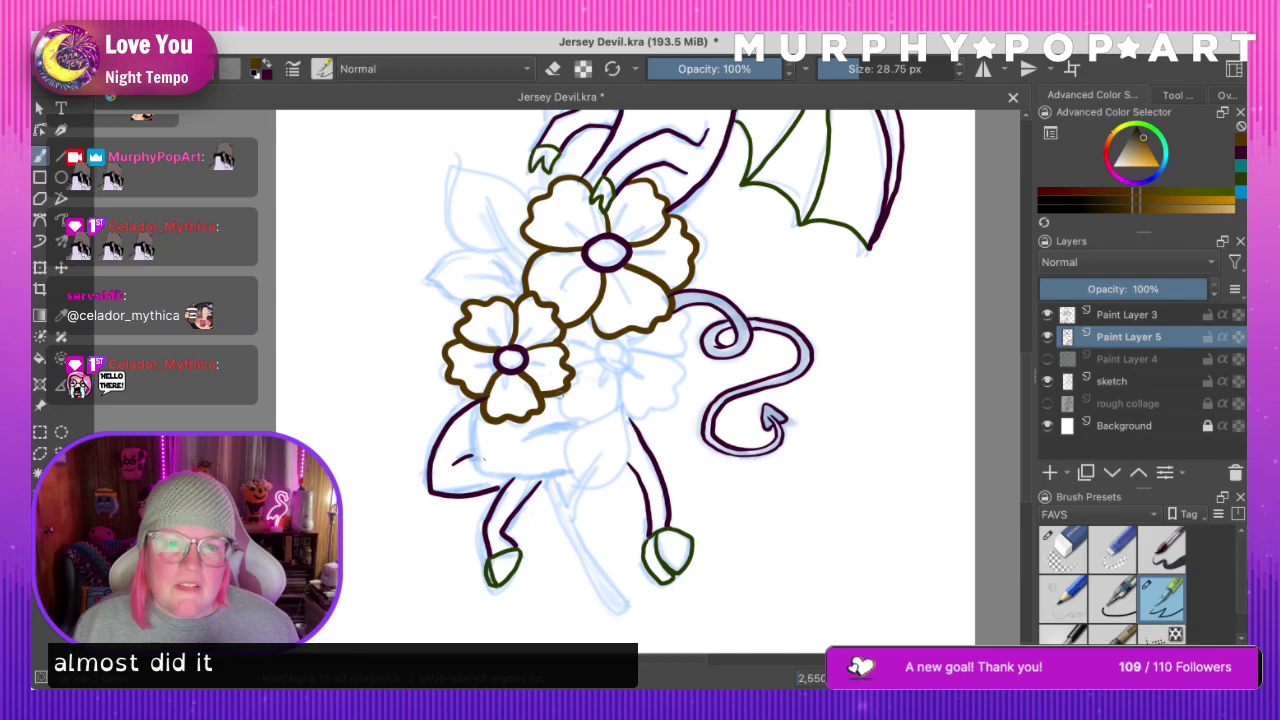
drag(558, 402, 592, 418)
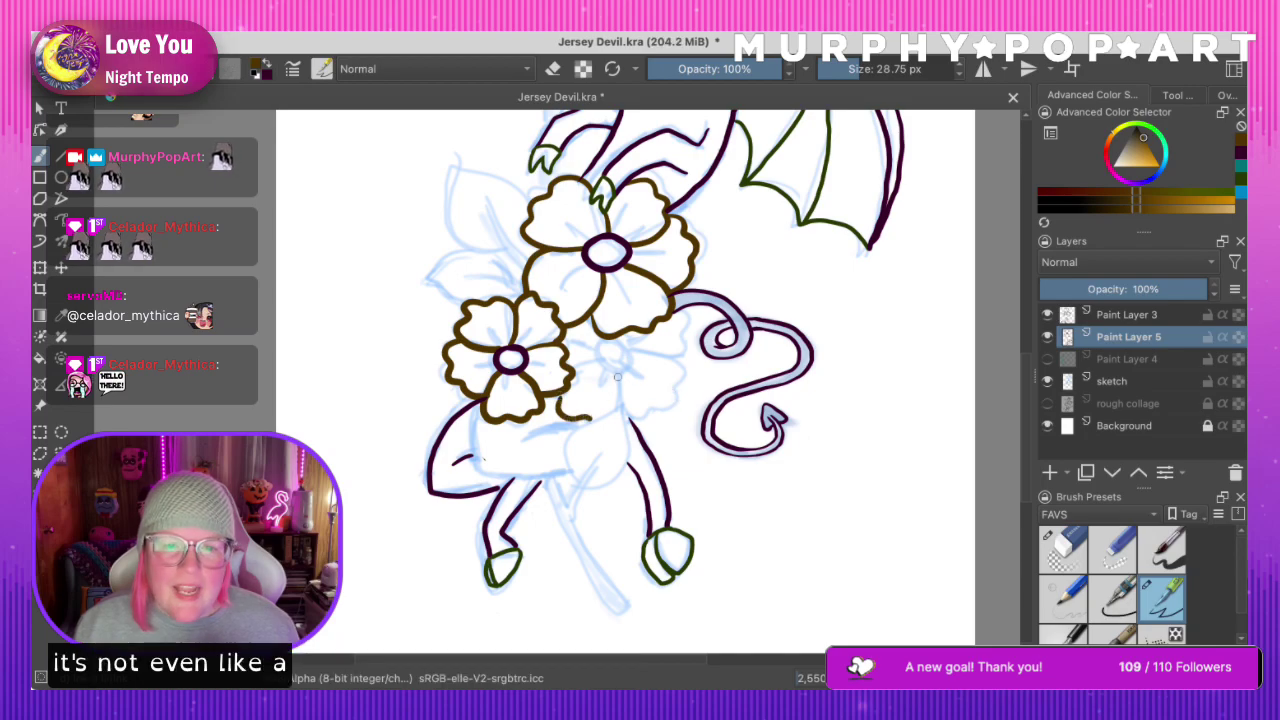
click(1049, 360)
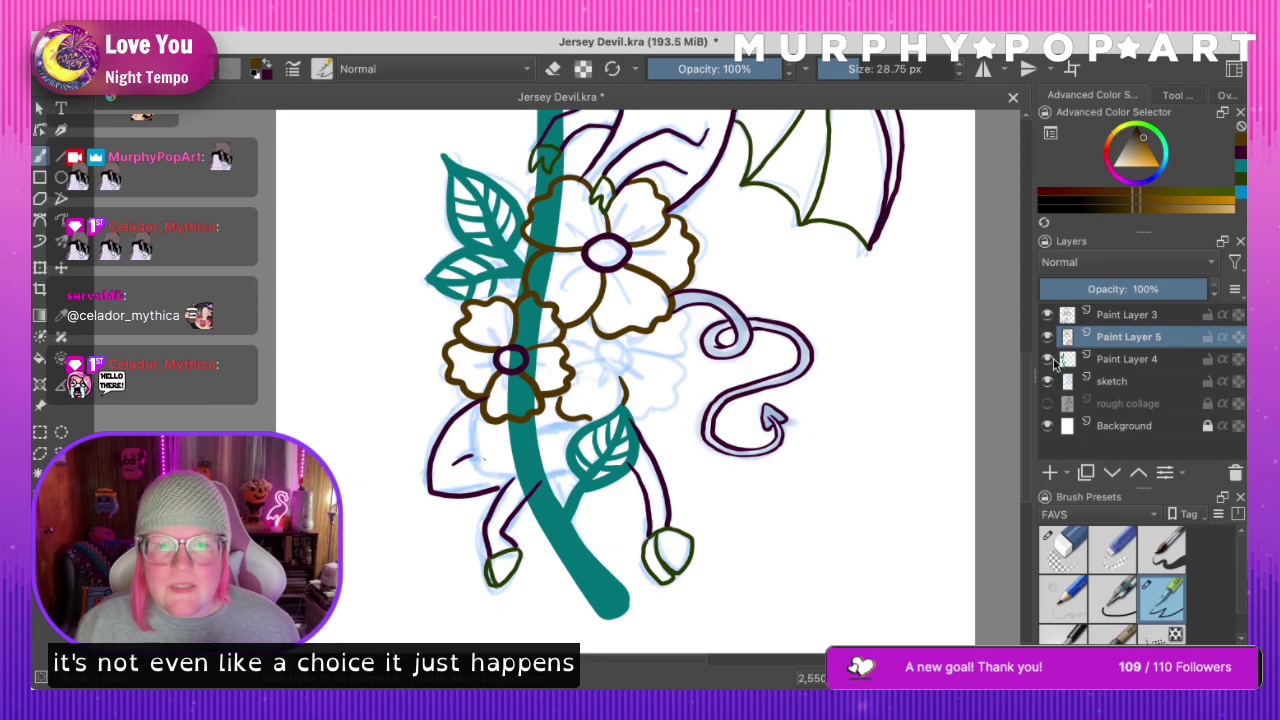
click(1049, 360)
click(1049, 360)
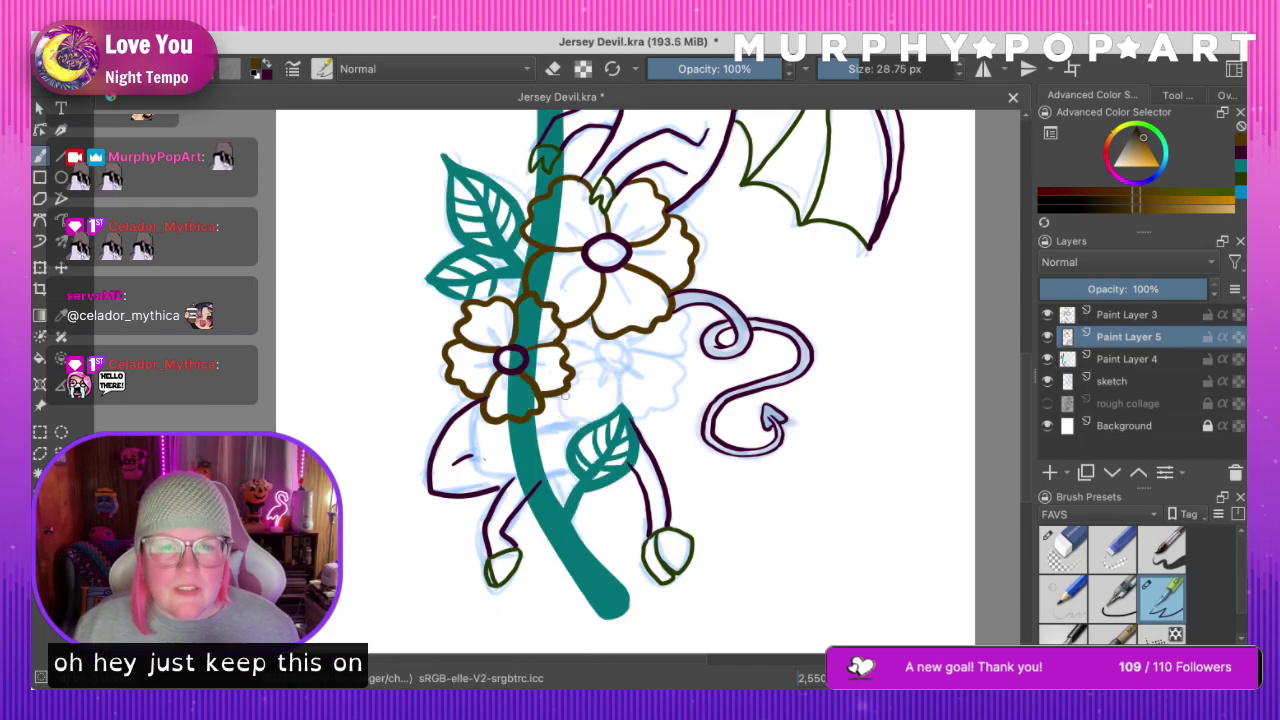
mouse_move(566, 391)
mouse_down()
mouse_move(559, 402)
mouse_move(590, 420)
mouse_move(647, 412)
mouse_up()
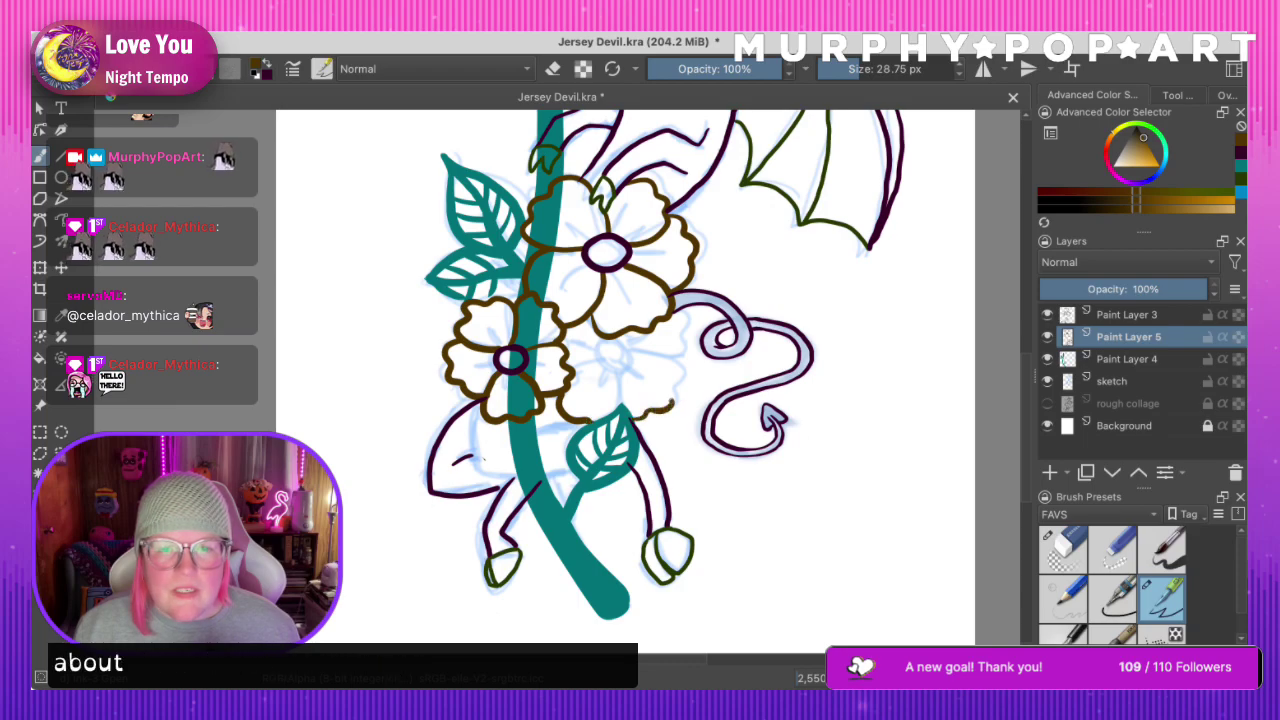
click(1047, 358)
click(1047, 358)
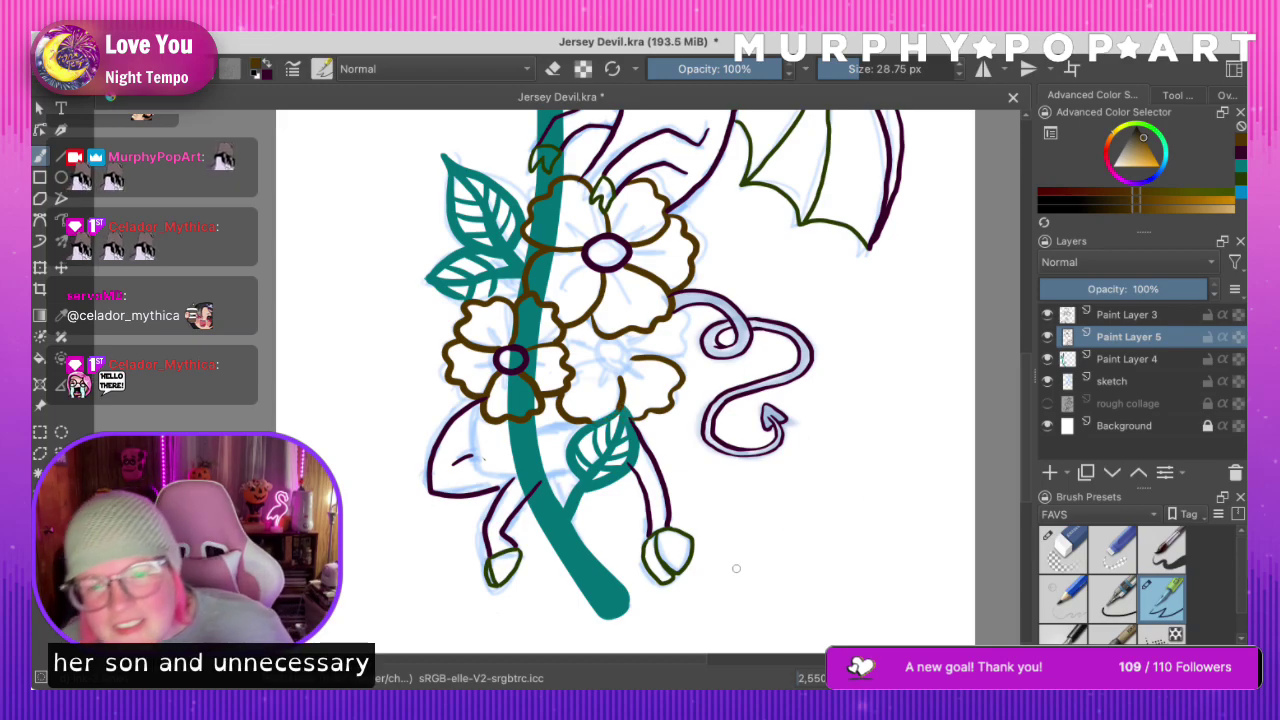
Hide the teal stem layer and outline the upper petals of the small lower right flower in brown
click(1047, 358)
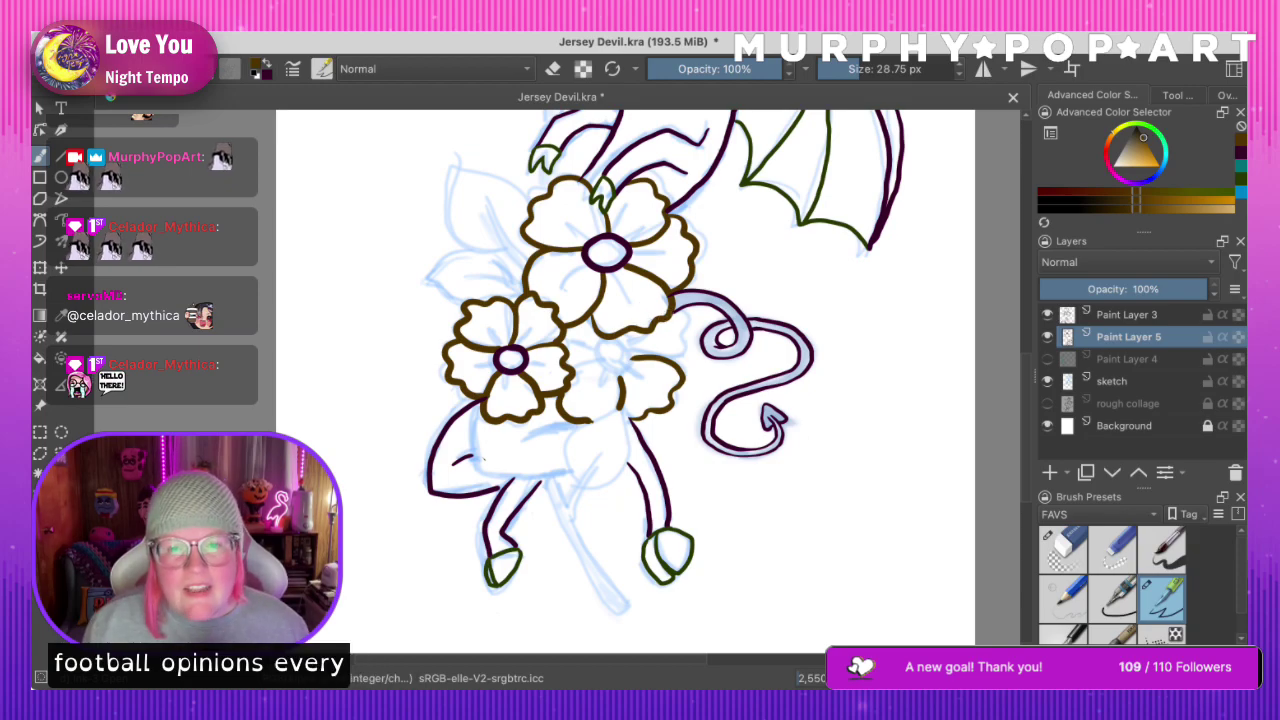
mouse_move(672, 316)
mouse_down()
mouse_move(686, 329)
mouse_move(677, 355)
mouse_up()
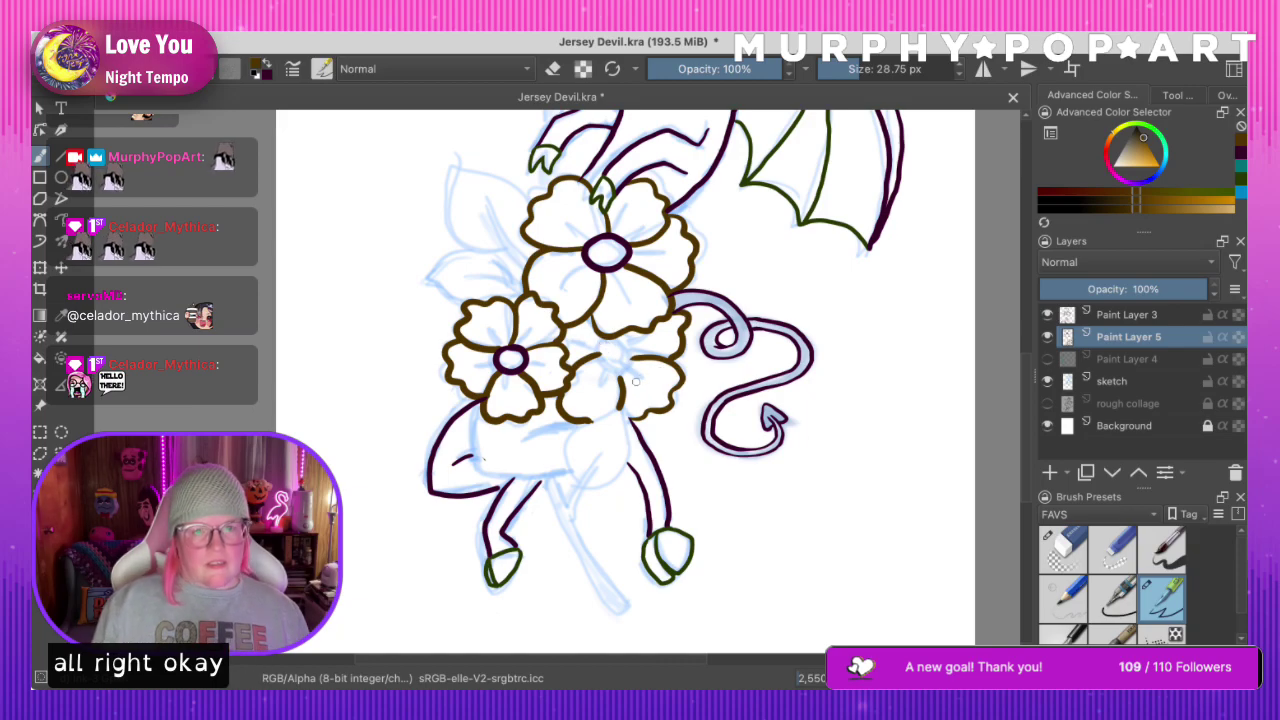
click(1047, 359)
click(1047, 359)
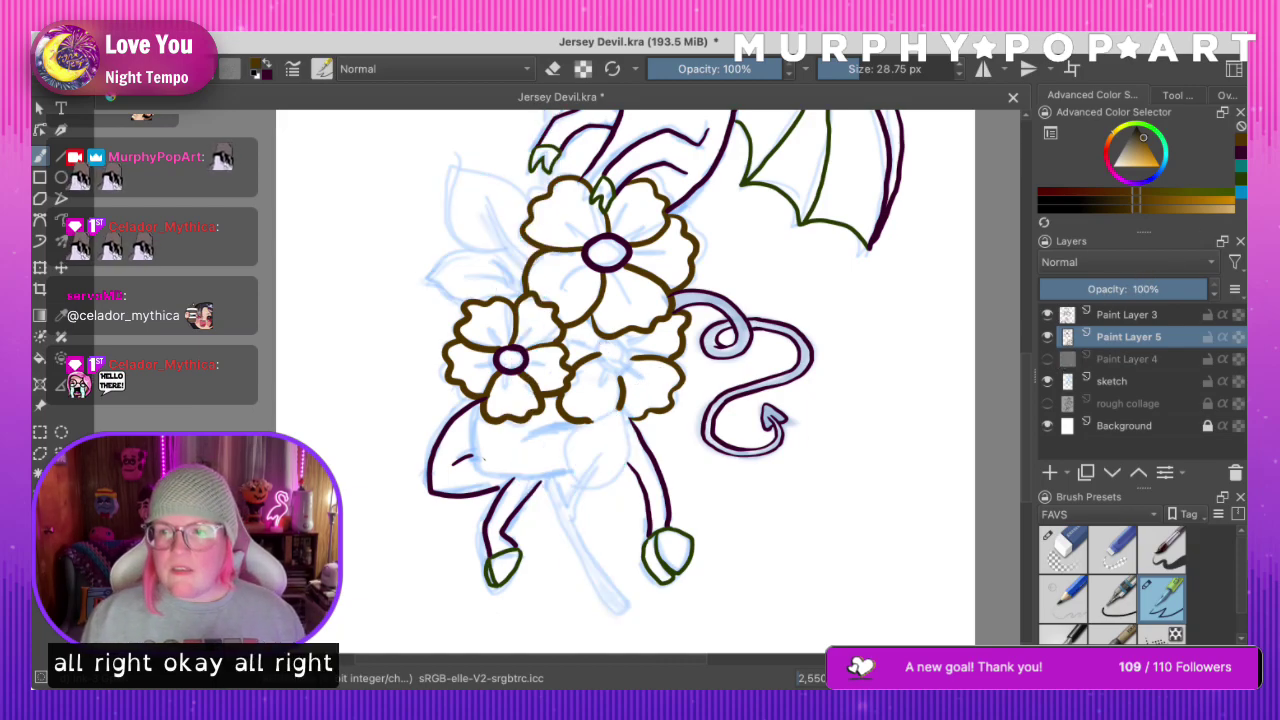
Switch to dark purple and ink the round center of the small lower right flower, redoing uneven strokes
click(1240, 153)
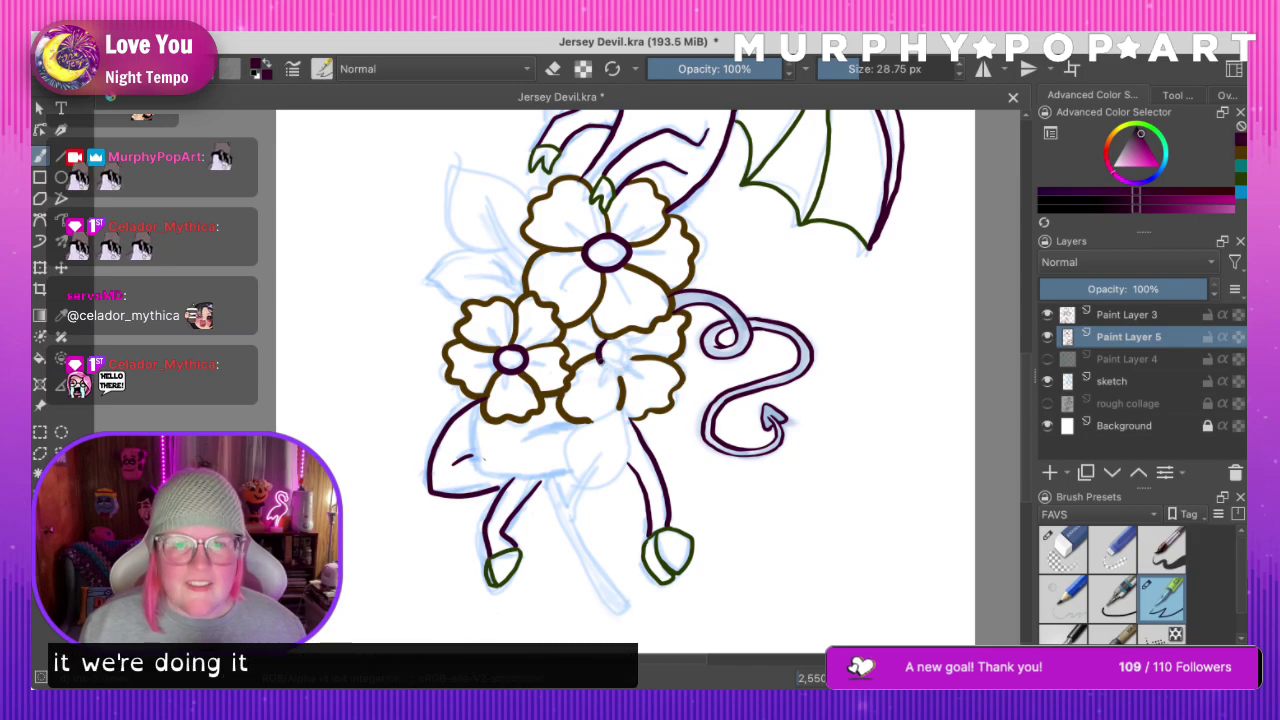
key(ctrl+z)
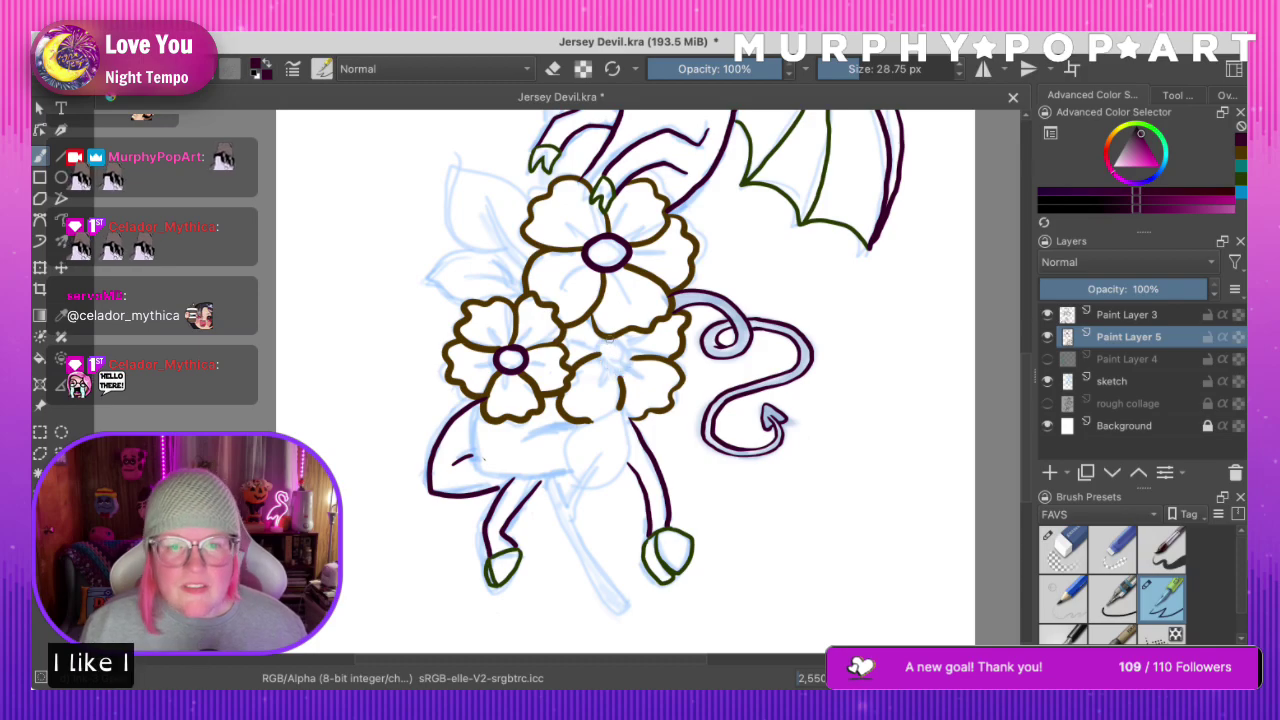
mouse_move(604, 338)
mouse_down()
mouse_move(601, 368)
mouse_move(640, 362)
mouse_up()
key(ctrl+z)
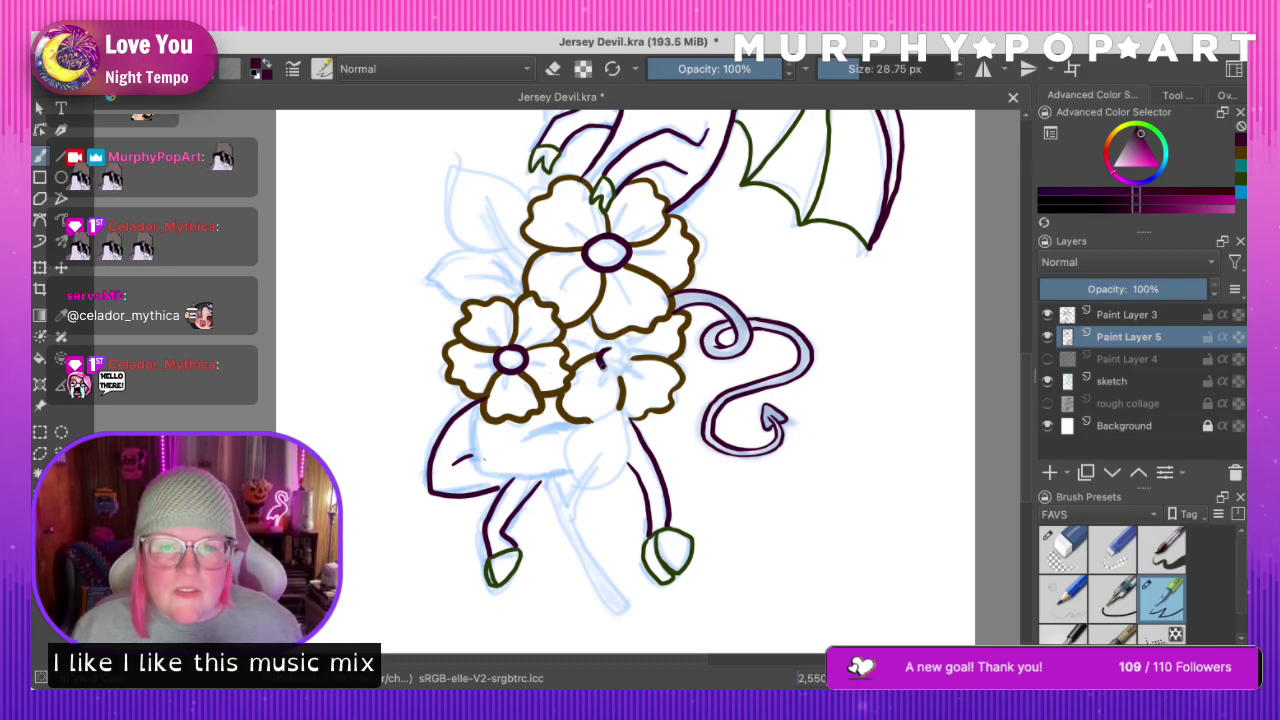
key(ctrl+z)
drag(603, 352, 634, 358)
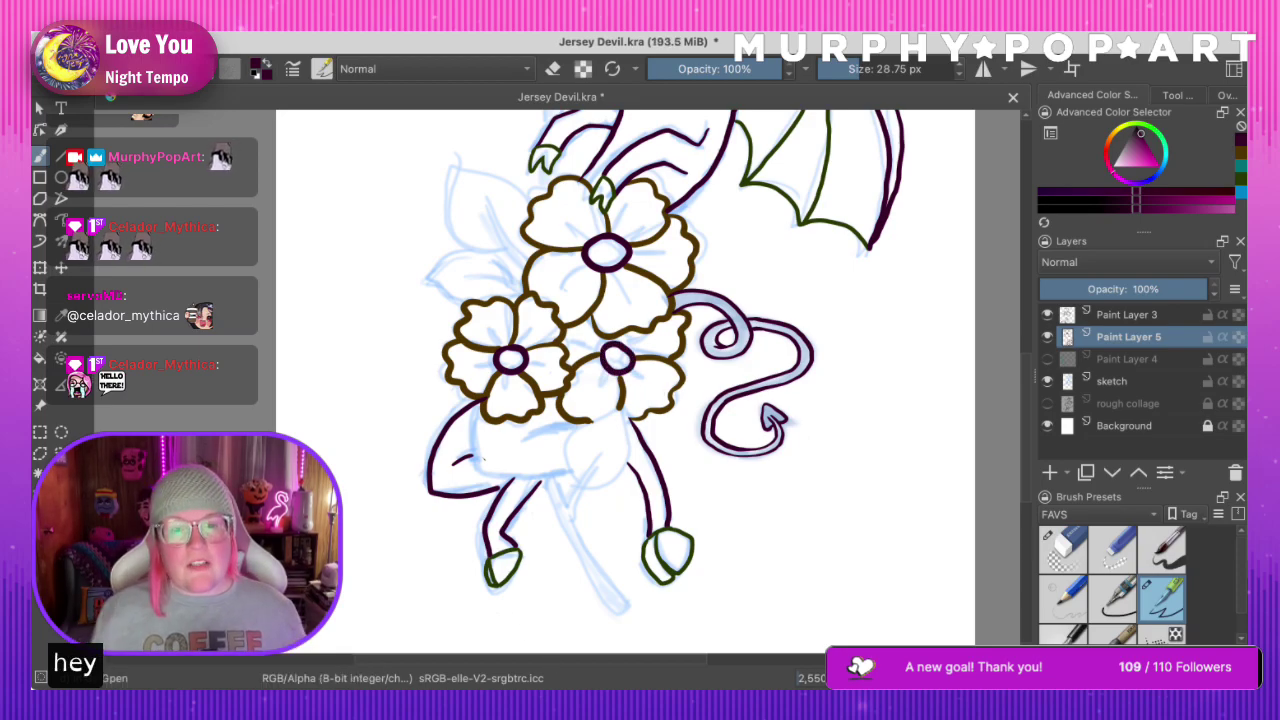
Add a new paint layer above Paint Layer 4, merge Paint Layer 5 down into it and save the drawing
click(1241, 154)
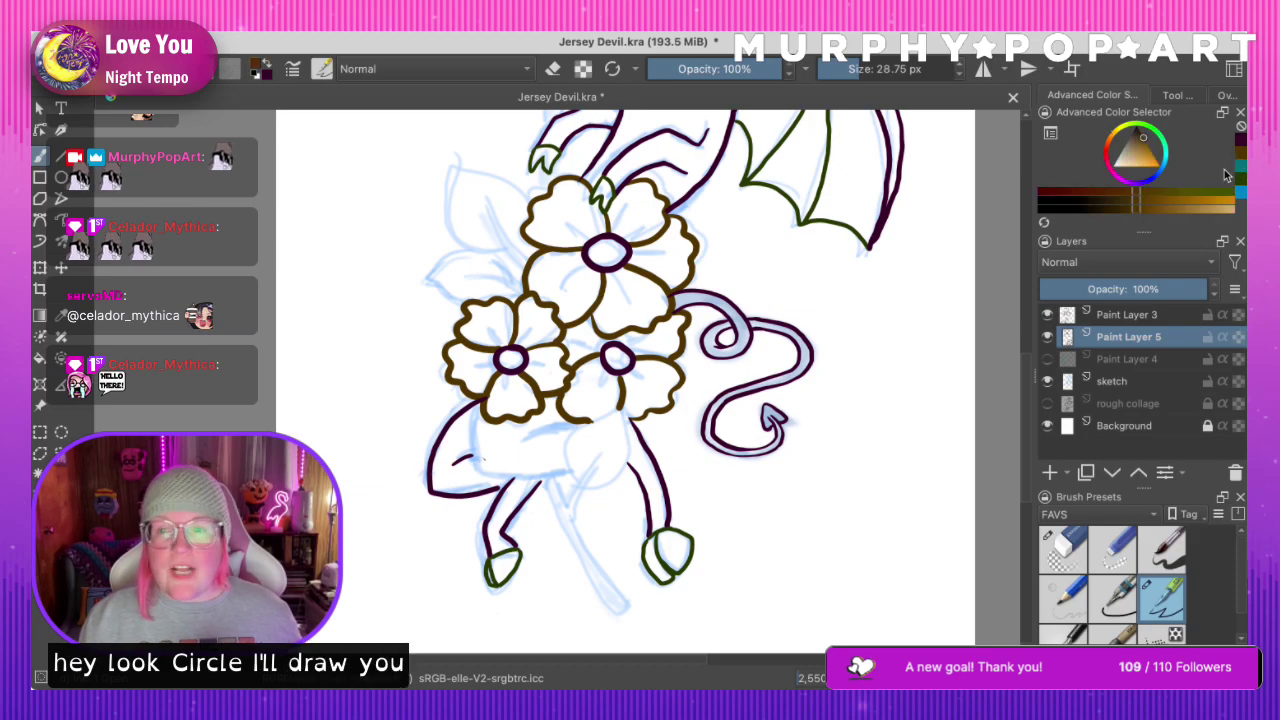
click(1120, 359)
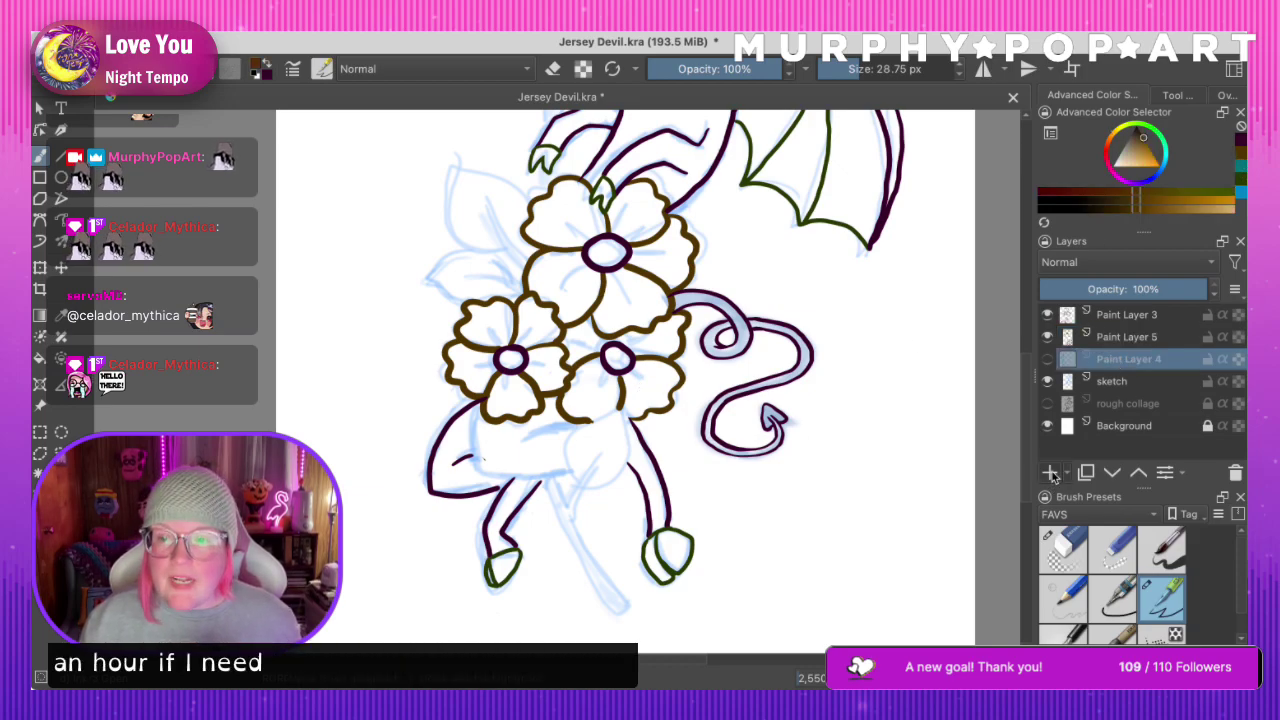
click(1049, 472)
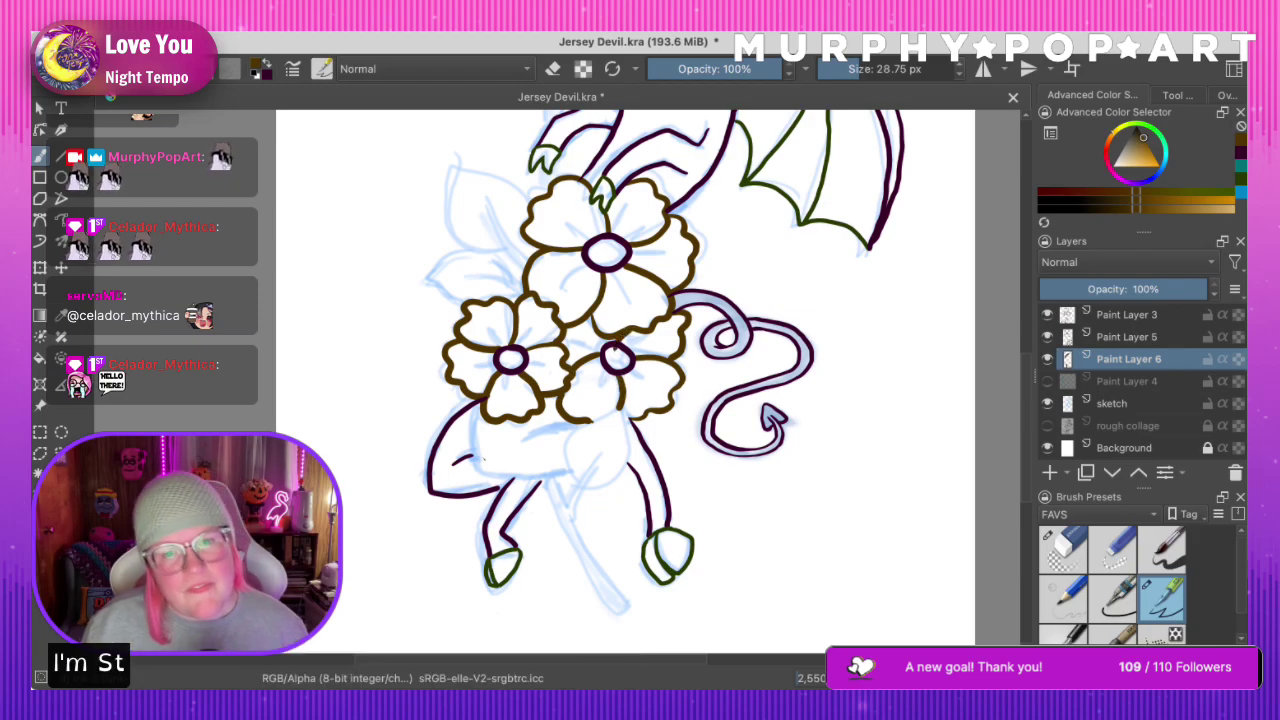
click(1120, 336)
key(shift+Delete)
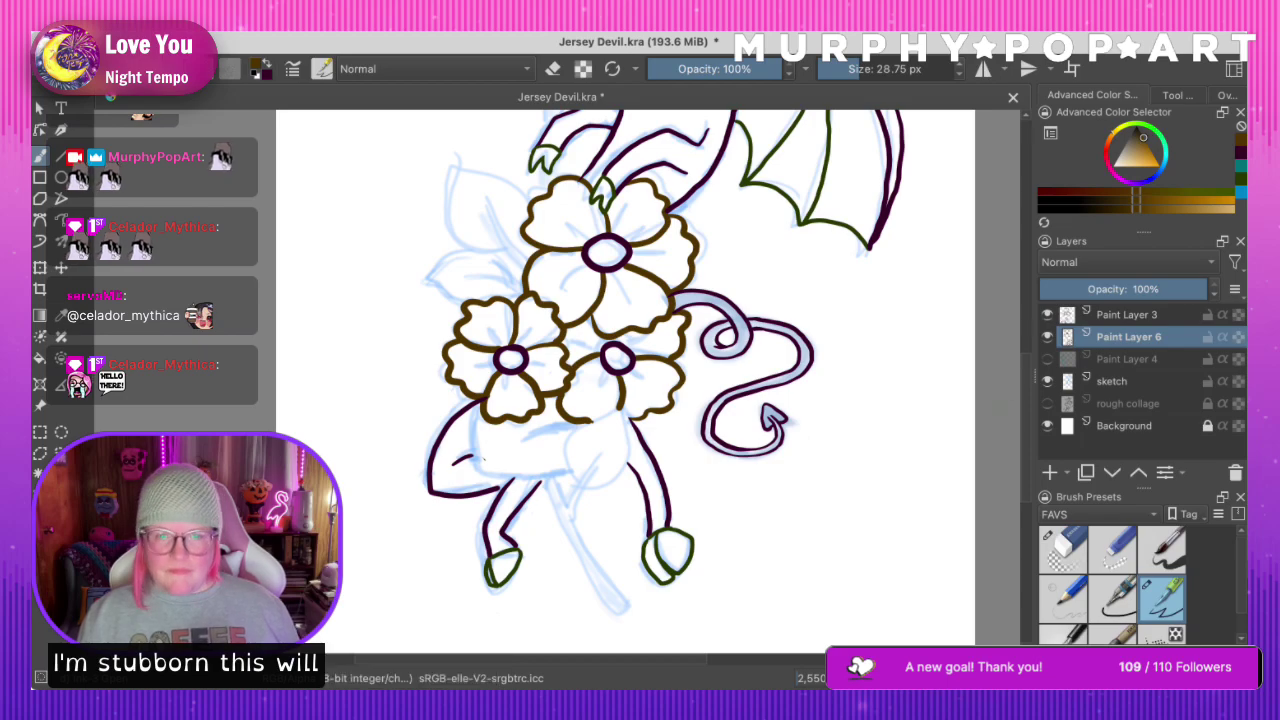
key(super+s)
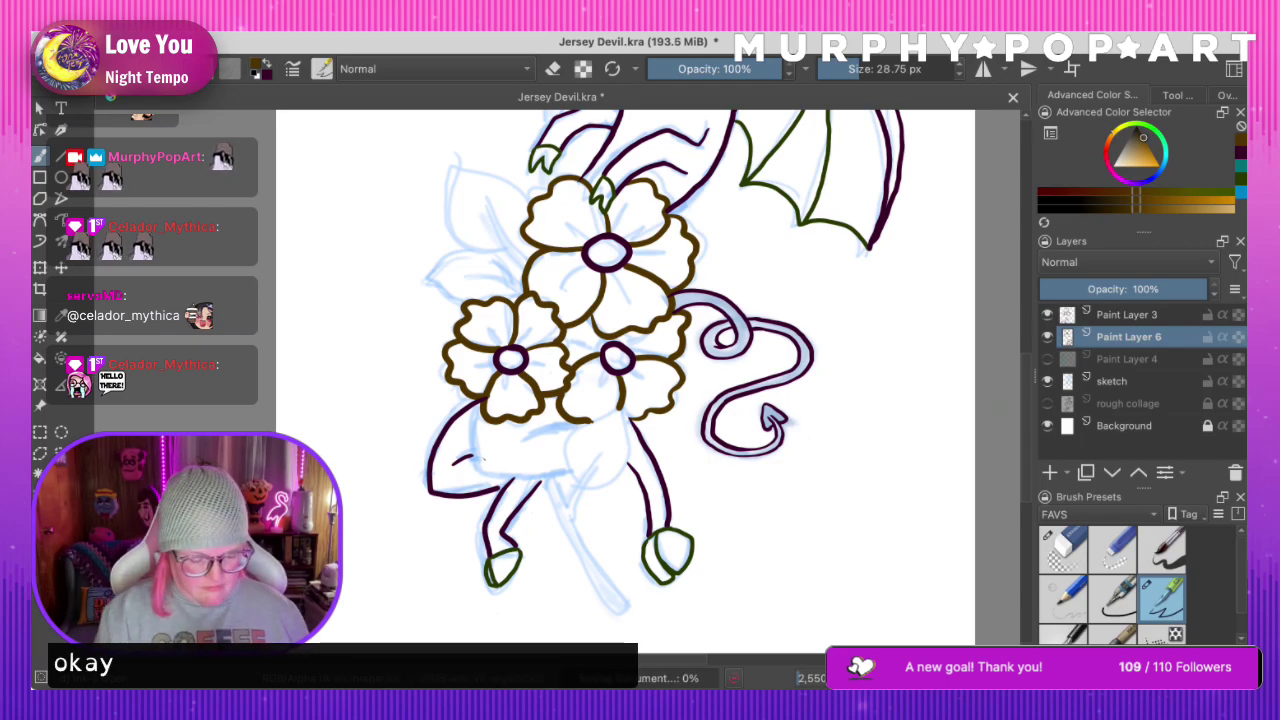
Show the teal stem layer, Paint Layer 4, and examine how it fits the whole composition
key(super+minus)
key(super+minus)
key(super+minus)
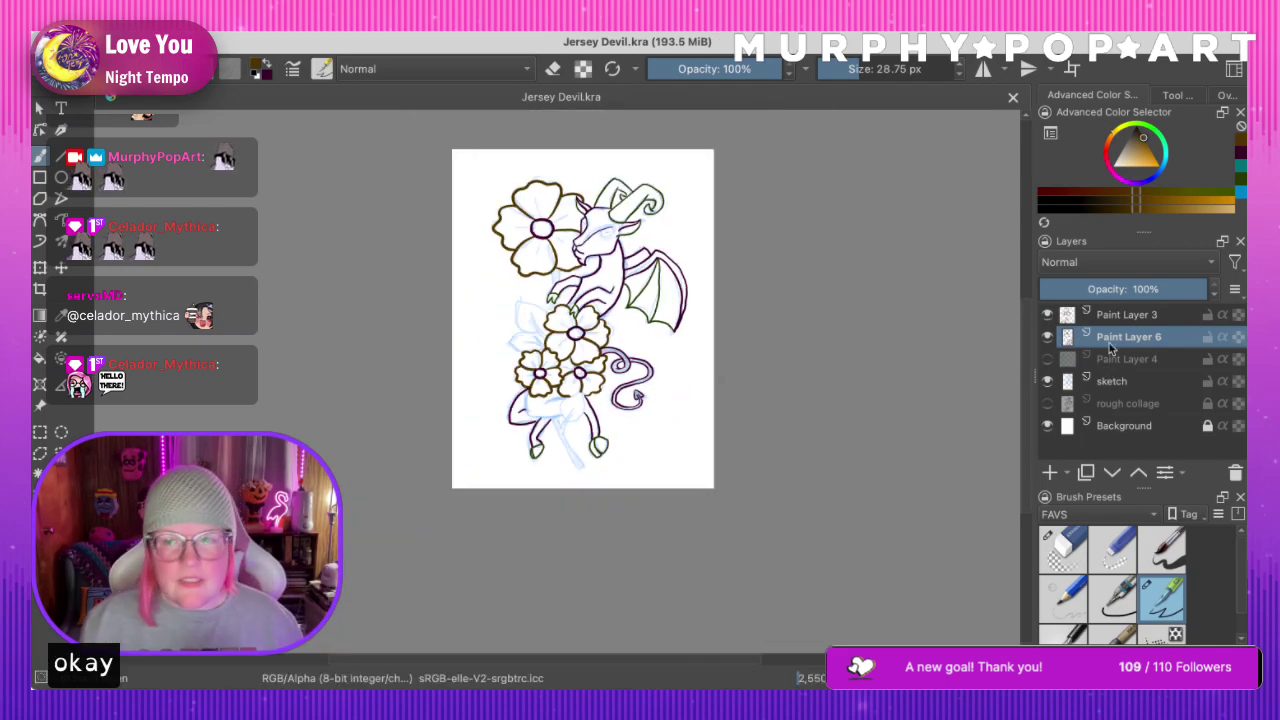
click(1048, 362)
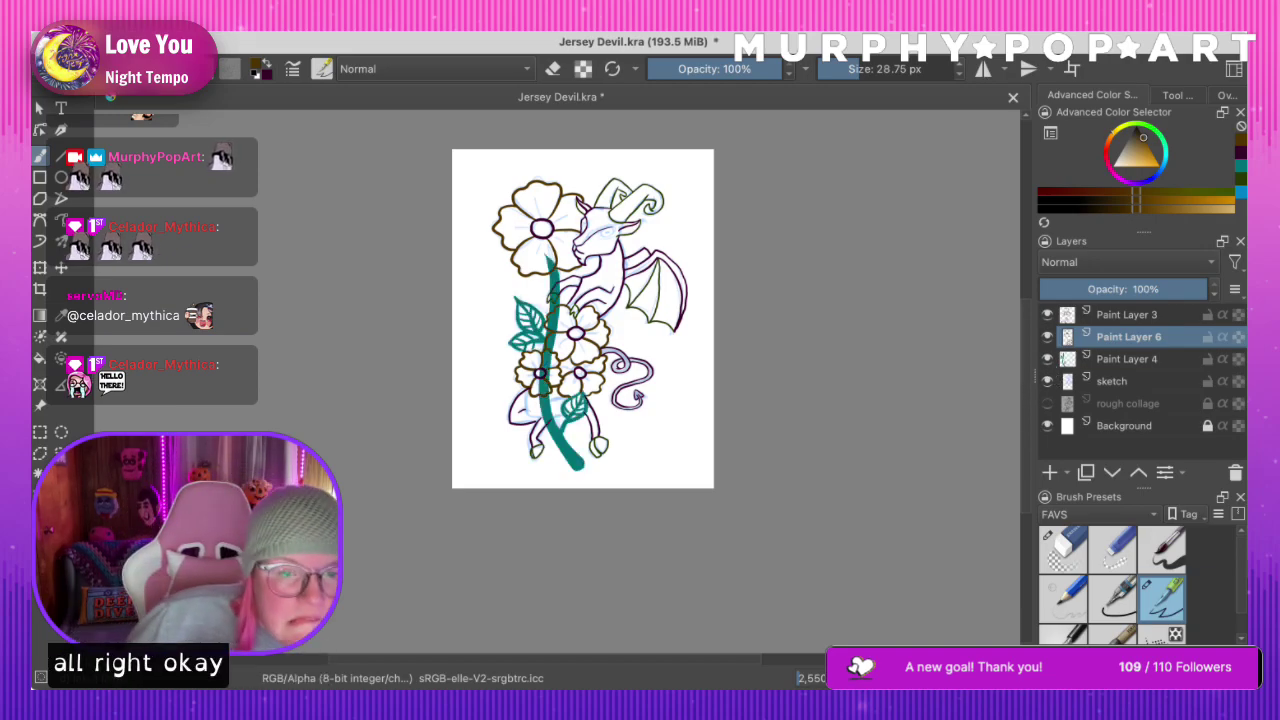
click(1047, 359)
click(1047, 359)
Try to nudge the teal stem and leaves on Paint Layer 4 slightly to the right with the Transform tool
click(1113, 364)
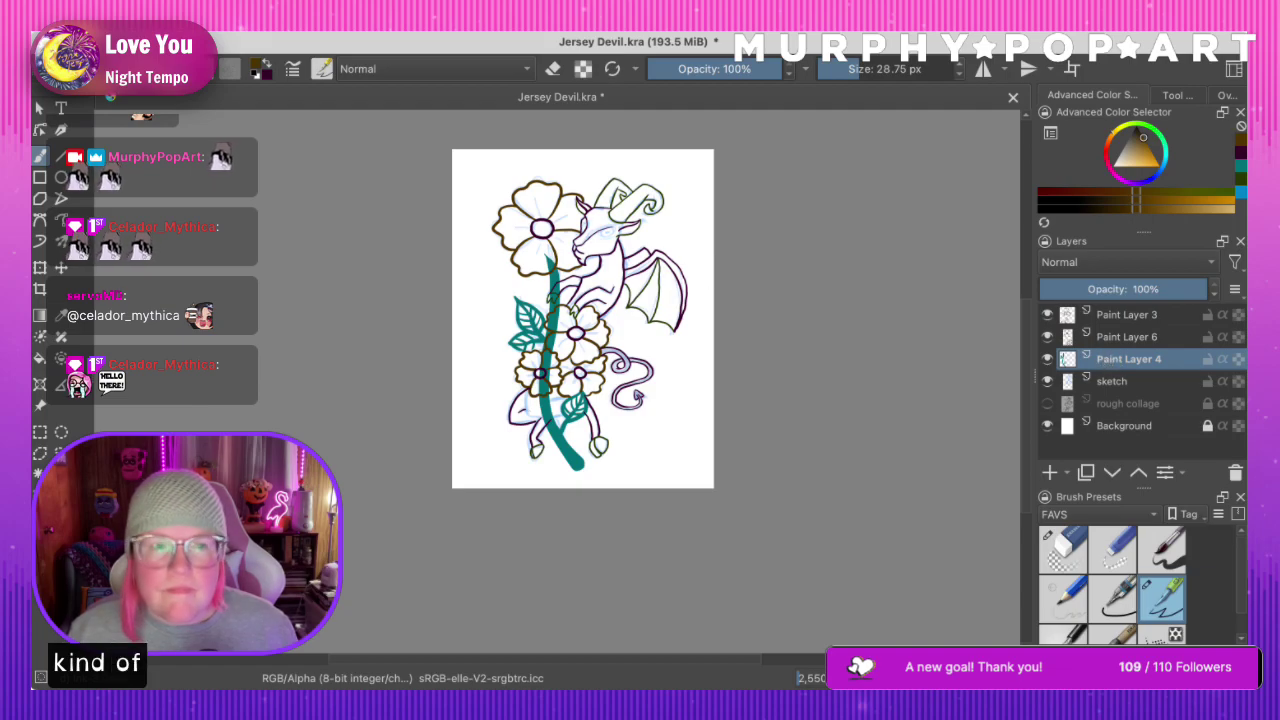
click(39, 268)
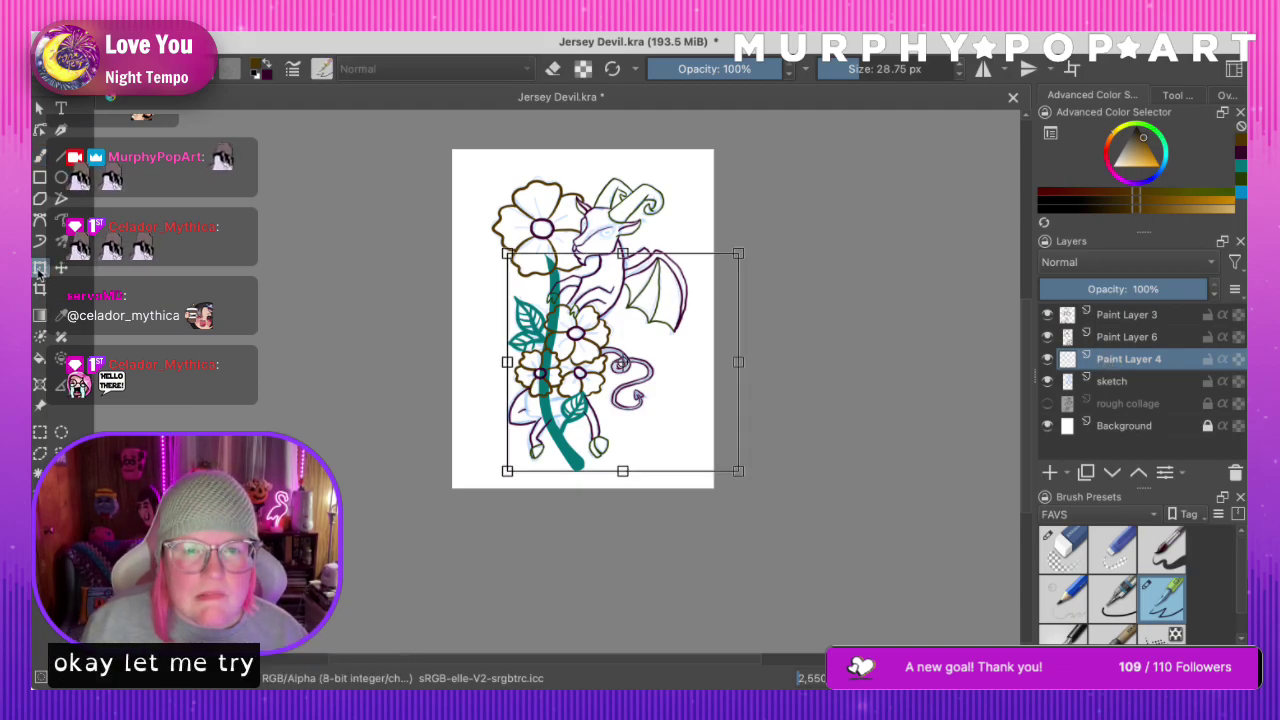
key(Right)
key(Right)
key(Right)
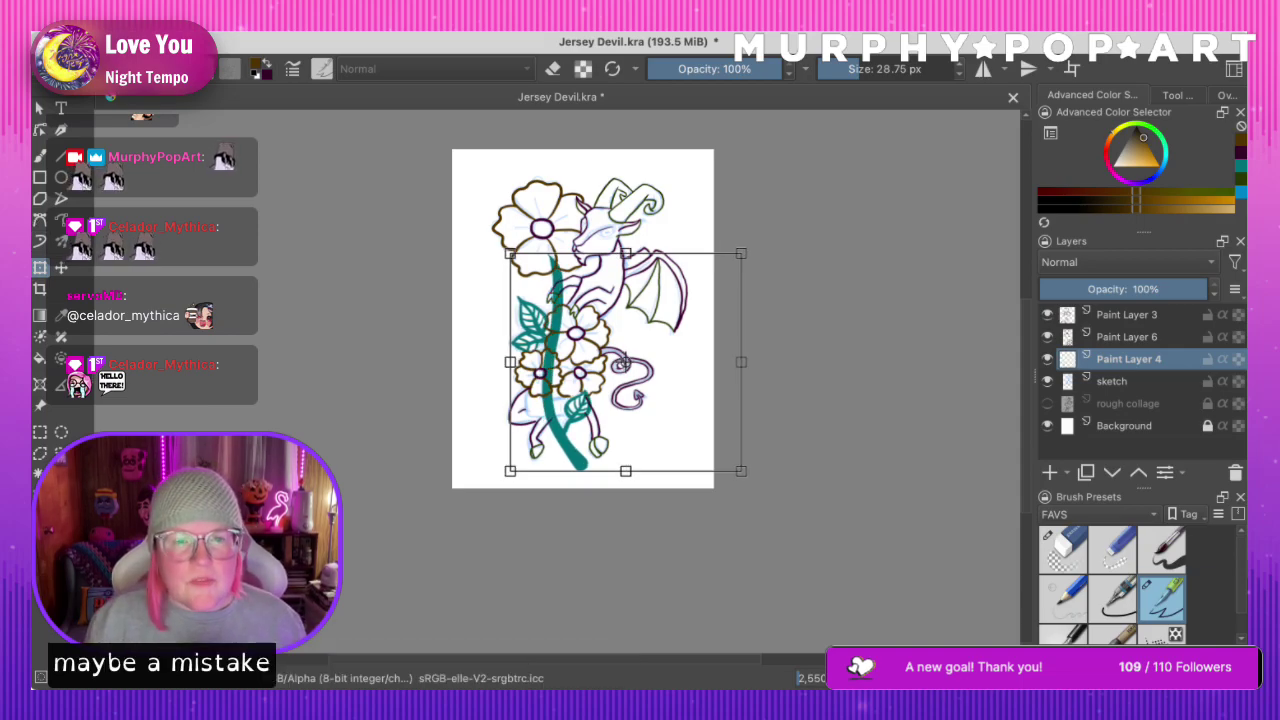
click(40, 107)
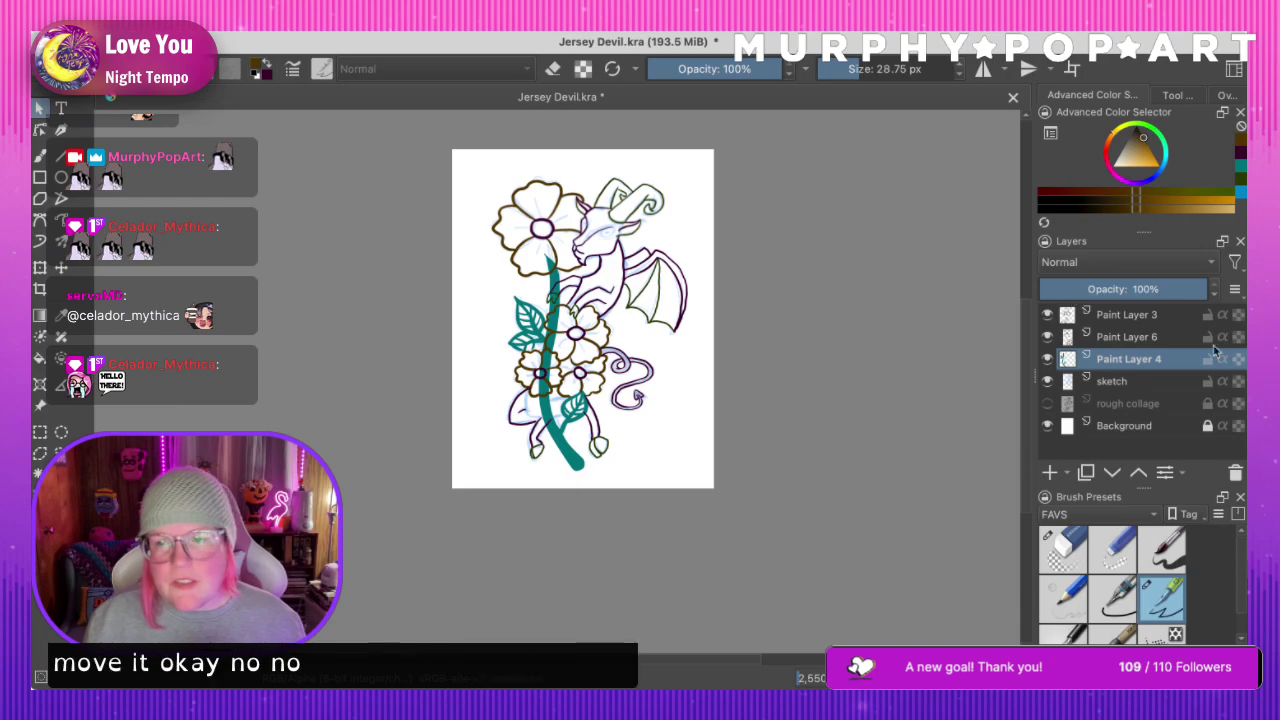
Compare the drawing with and without the teal stem, leave Paint Layer 4 hidden and save the file
click(1049, 359)
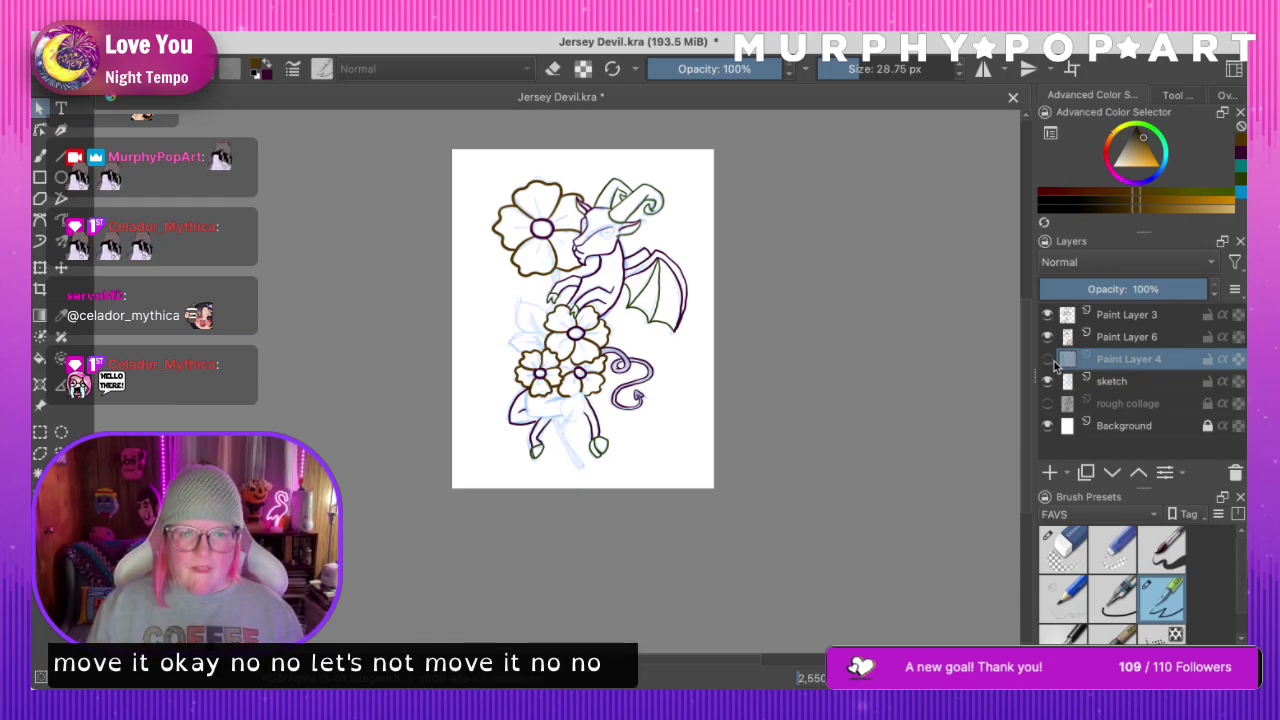
click(1049, 359)
click(1049, 359)
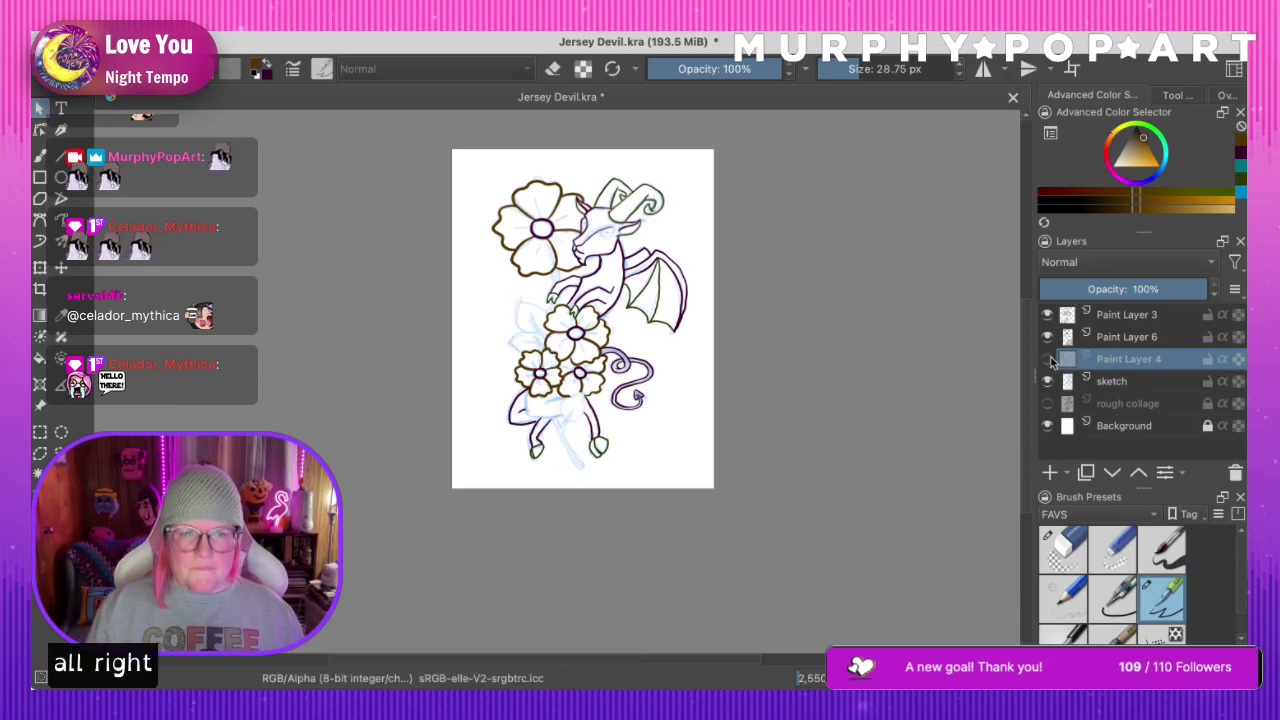
click(1049, 359)
click(1049, 359)
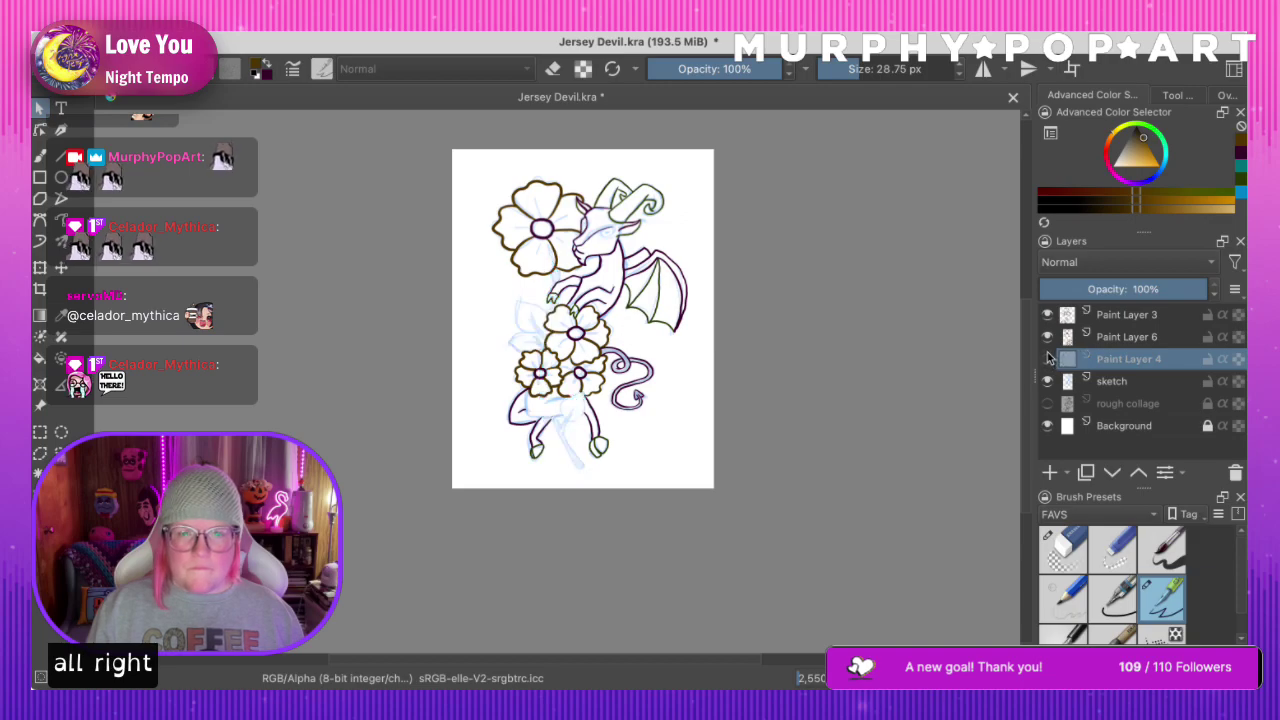
key(ctrl+s)
Check what Paint Layer 3 contains by toggling its visibility and merge it down into Paint Layer 6
click(1047, 314)
click(1047, 314)
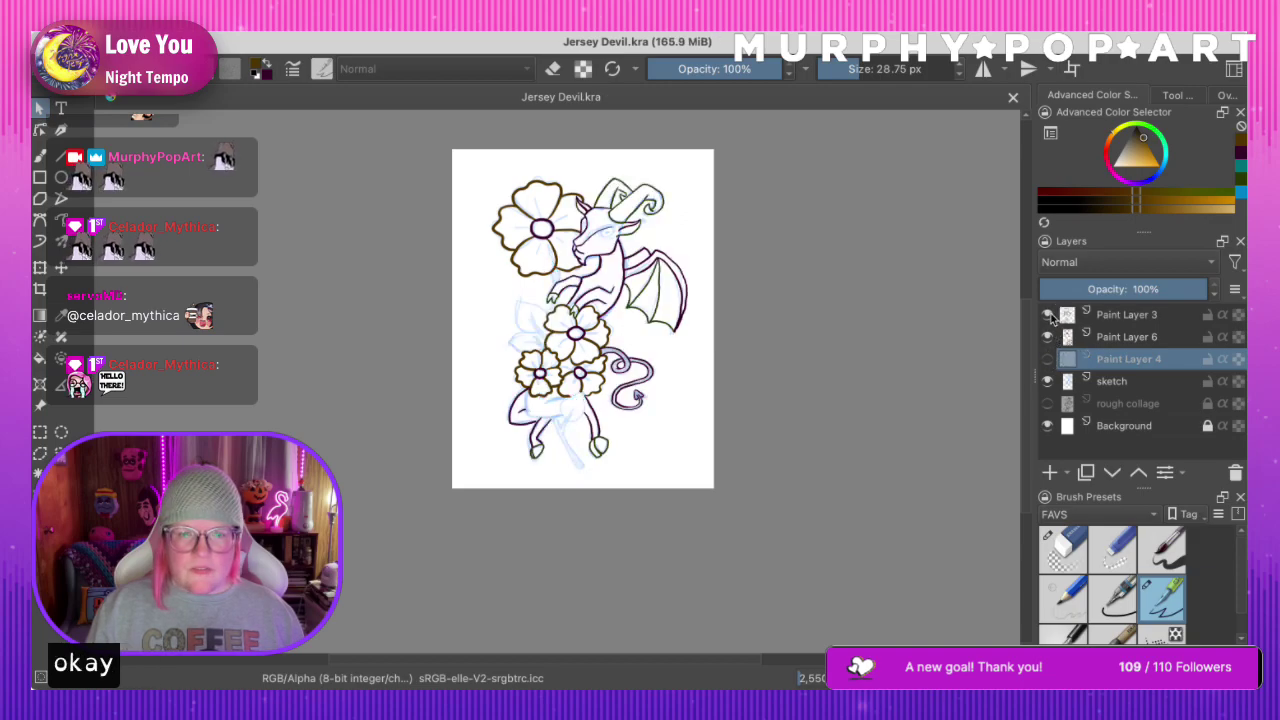
click(1047, 314)
click(1048, 315)
click(1114, 315)
key(ctrl+e)
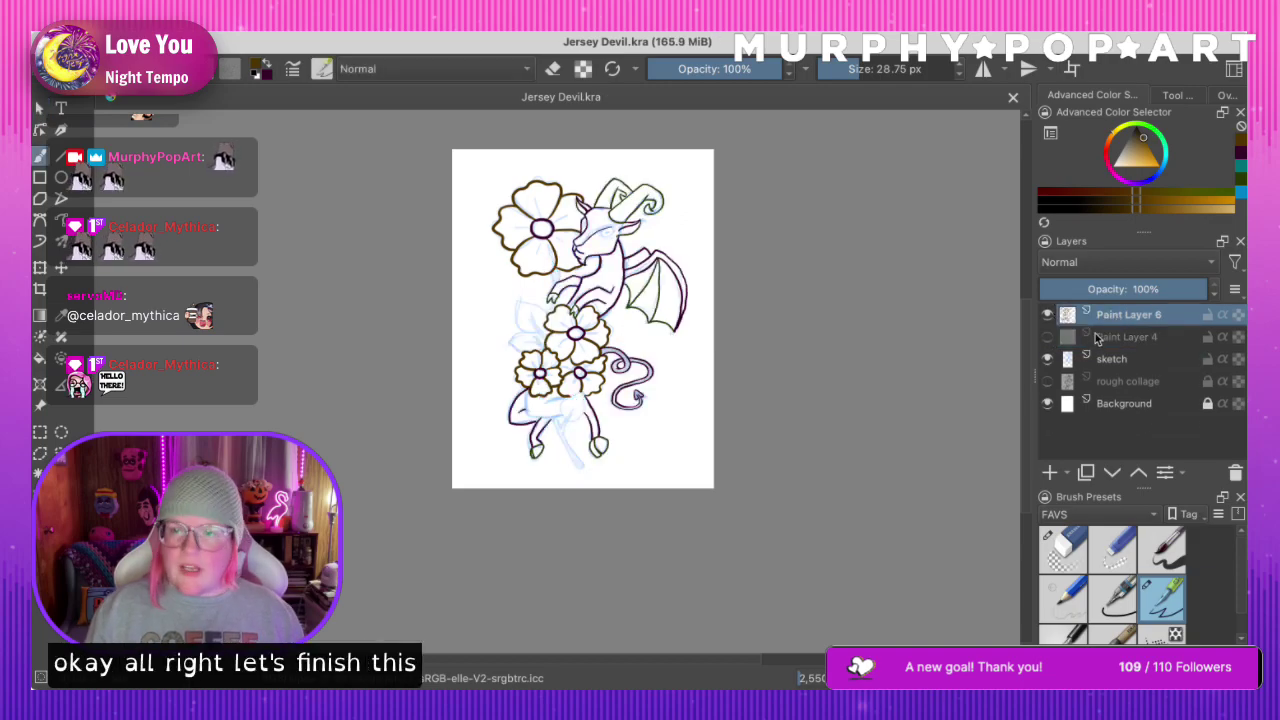
Sample the dark purple of the devil's hind-leg outline as the drawing colour
click(1047, 316)
click(1047, 316)
click(40, 521)
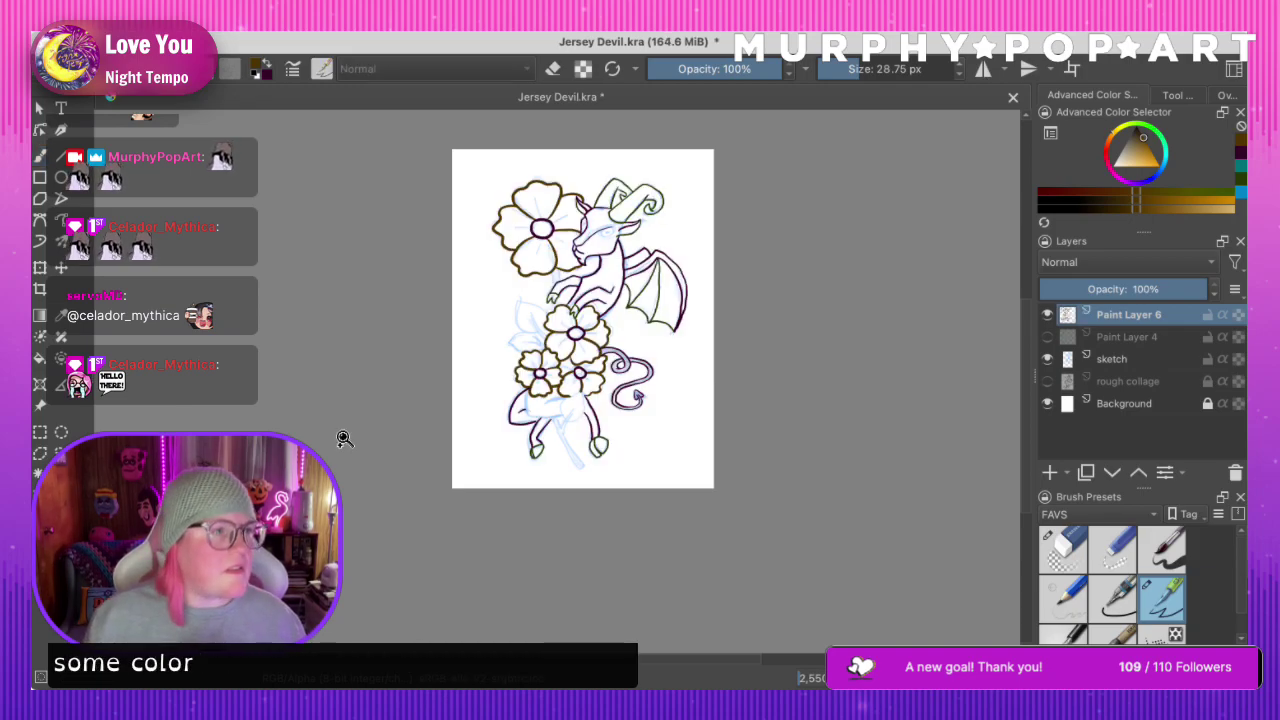
click(582, 414)
click(557, 394)
scroll(520, 381, up, 2)
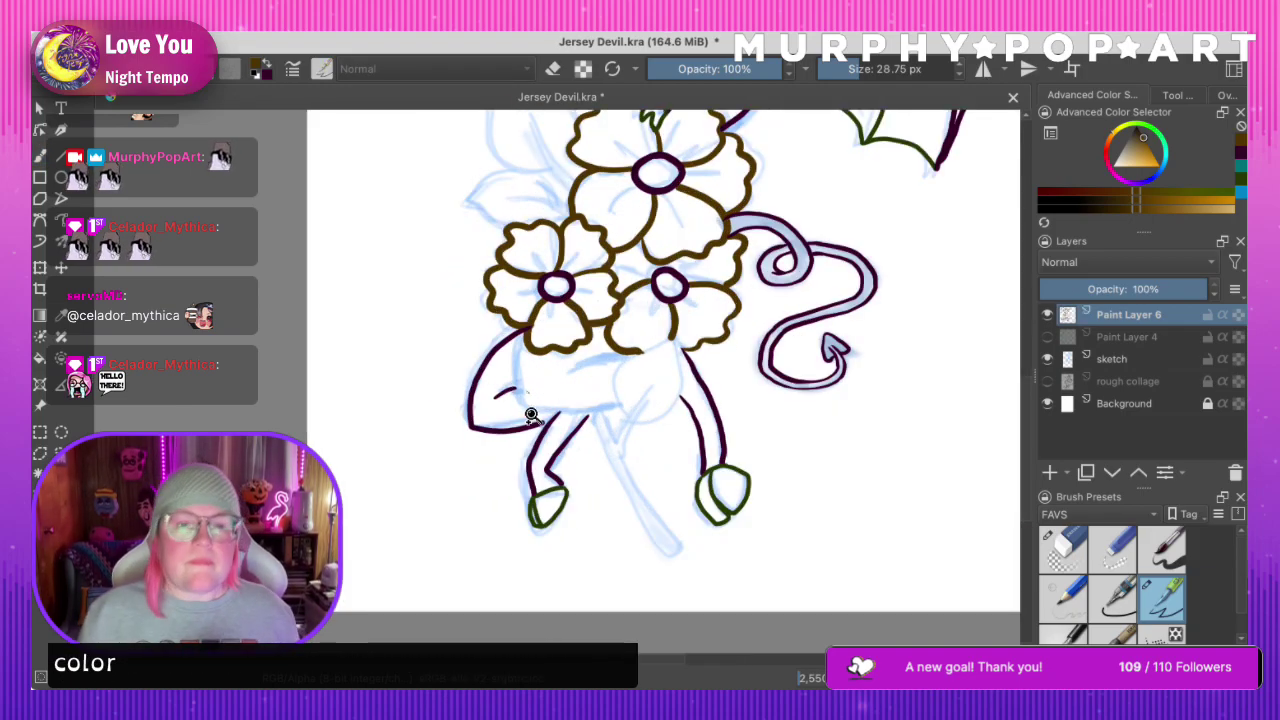
click(1066, 550)
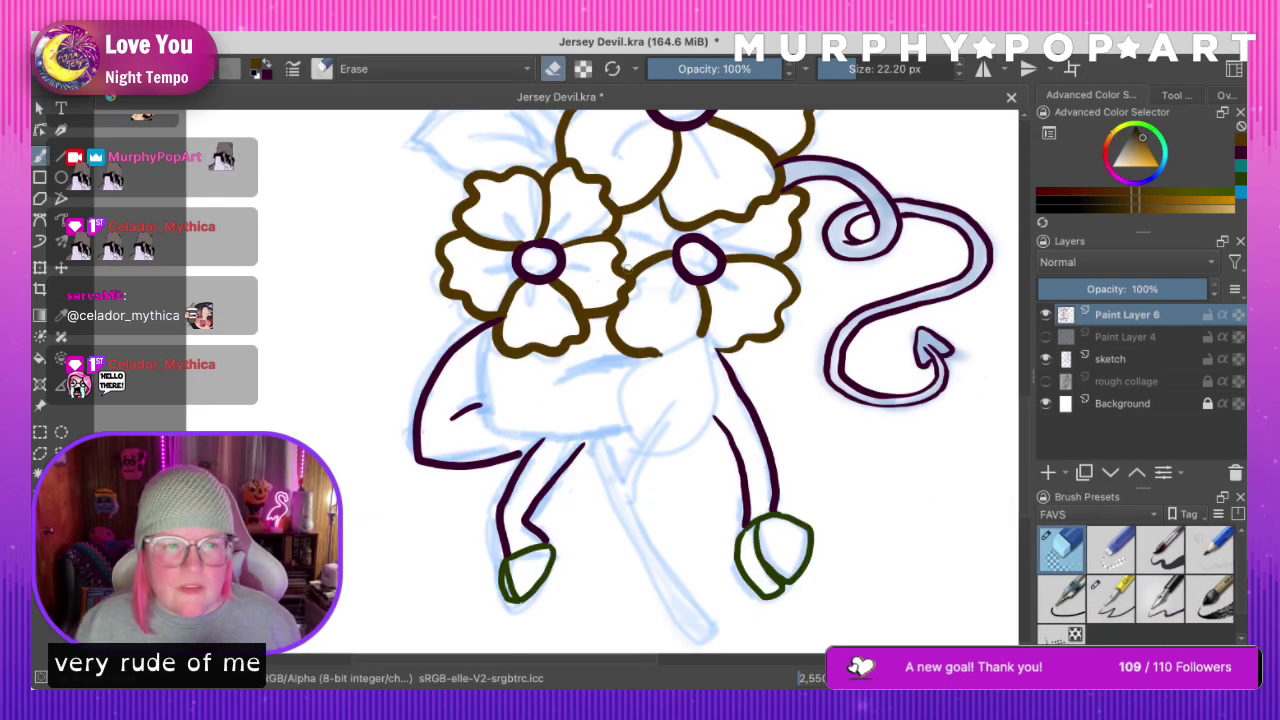
click(62, 317)
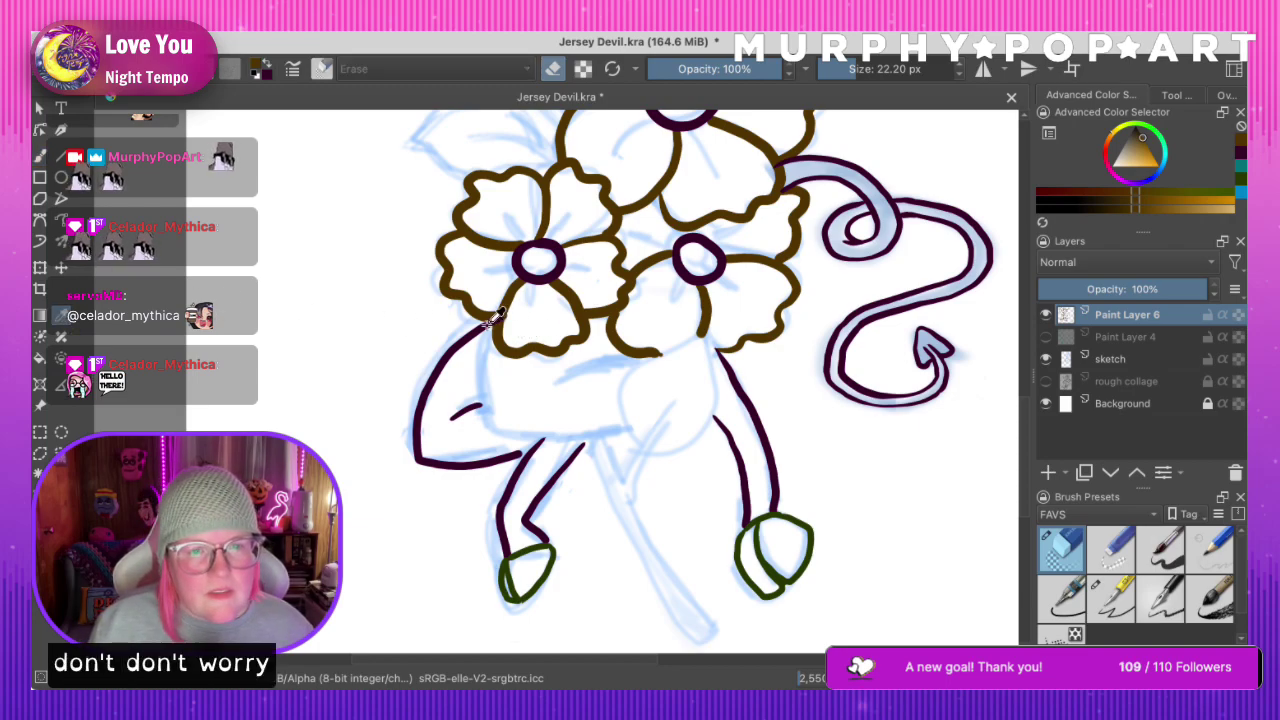
click(496, 321)
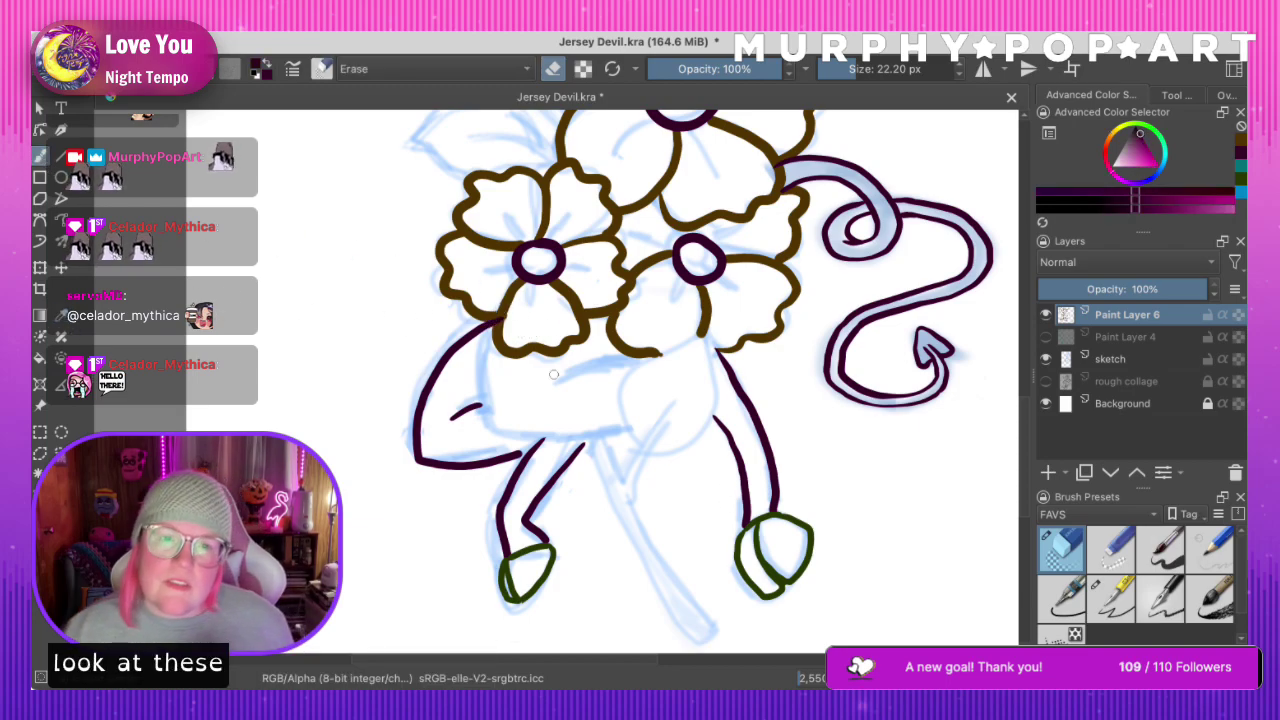
Add a paint layer directly below Paint Layer 6 and ink the devil's rump and belly line on it at 28.75 px
click(1155, 340)
click(1047, 473)
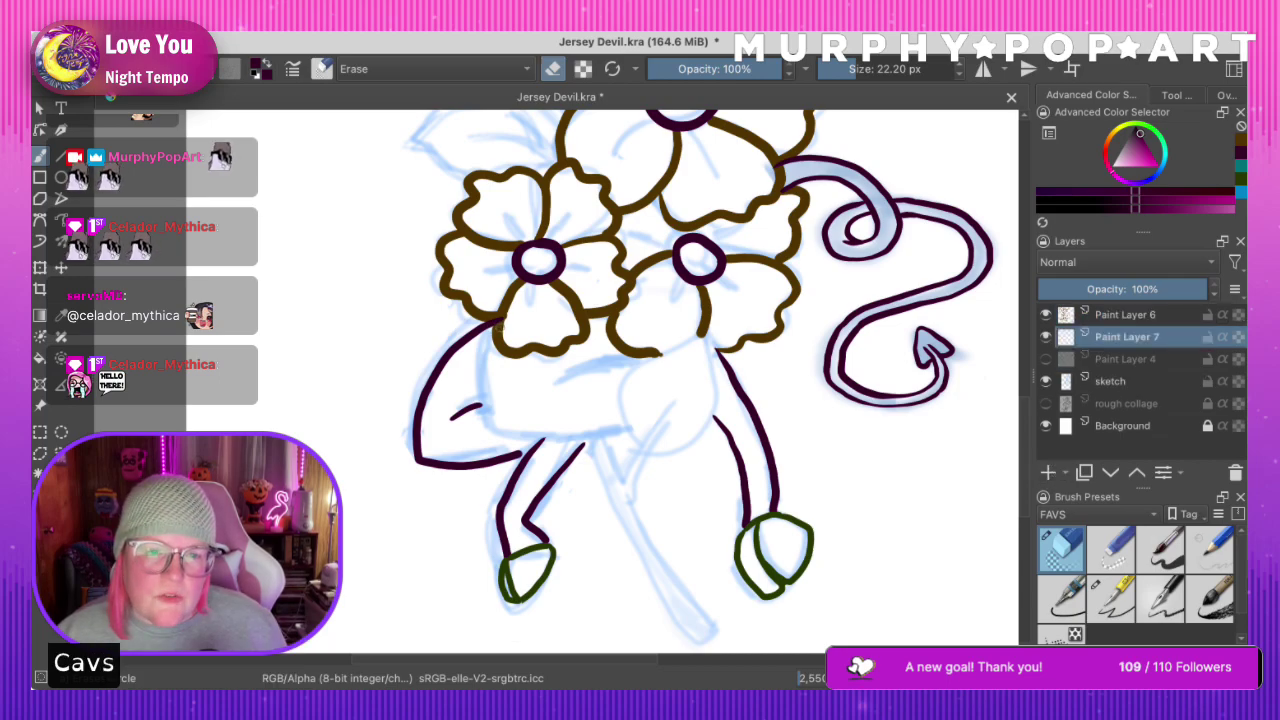
click(1210, 548)
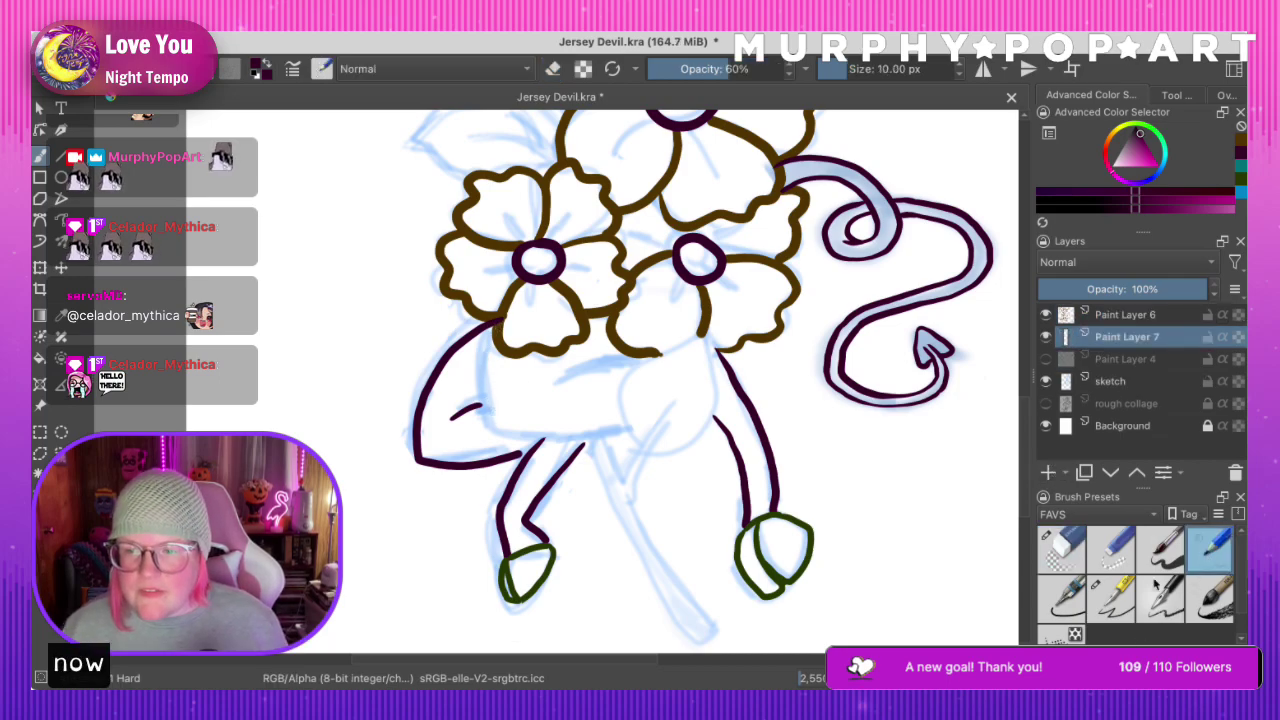
click(1112, 598)
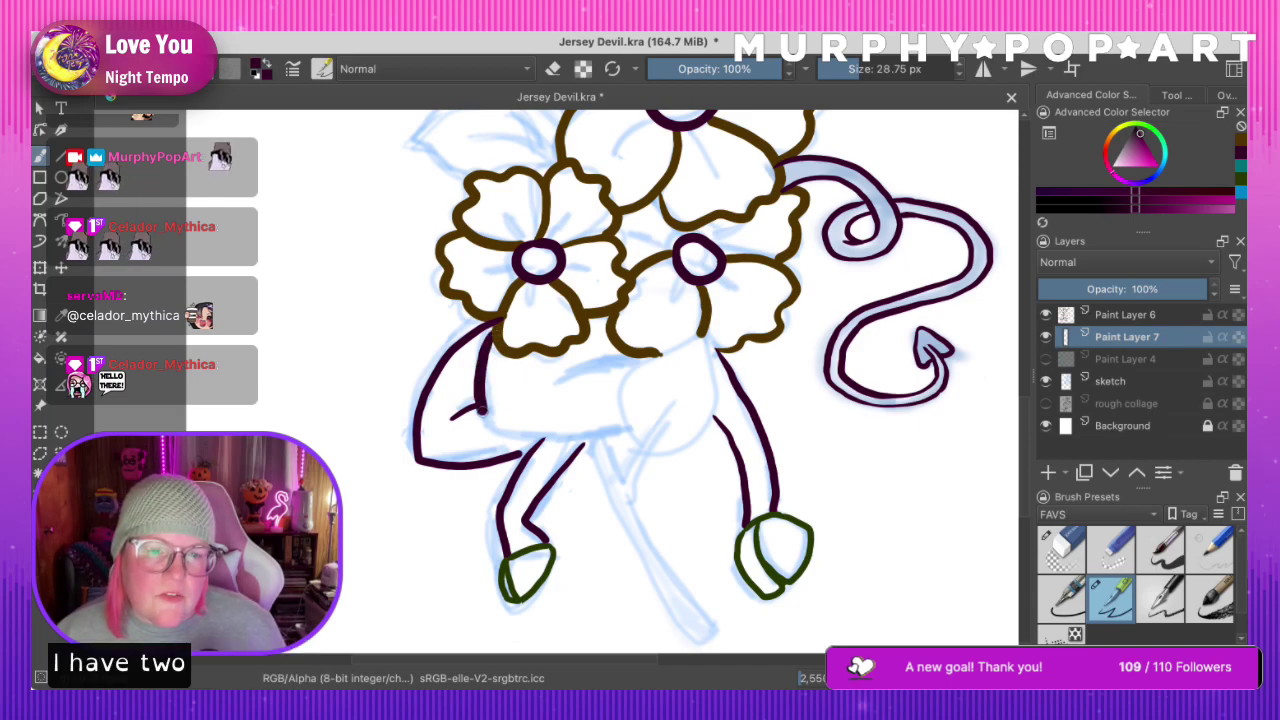
mouse_move(483, 365)
mouse_down()
mouse_move(498, 430)
mouse_move(638, 430)
mouse_up()
Show Paint Layer 4 and ink the devil's lower back line and the belly line's join to the hoofed leg near the leaf
click(1046, 358)
click(1046, 358)
click(1046, 358)
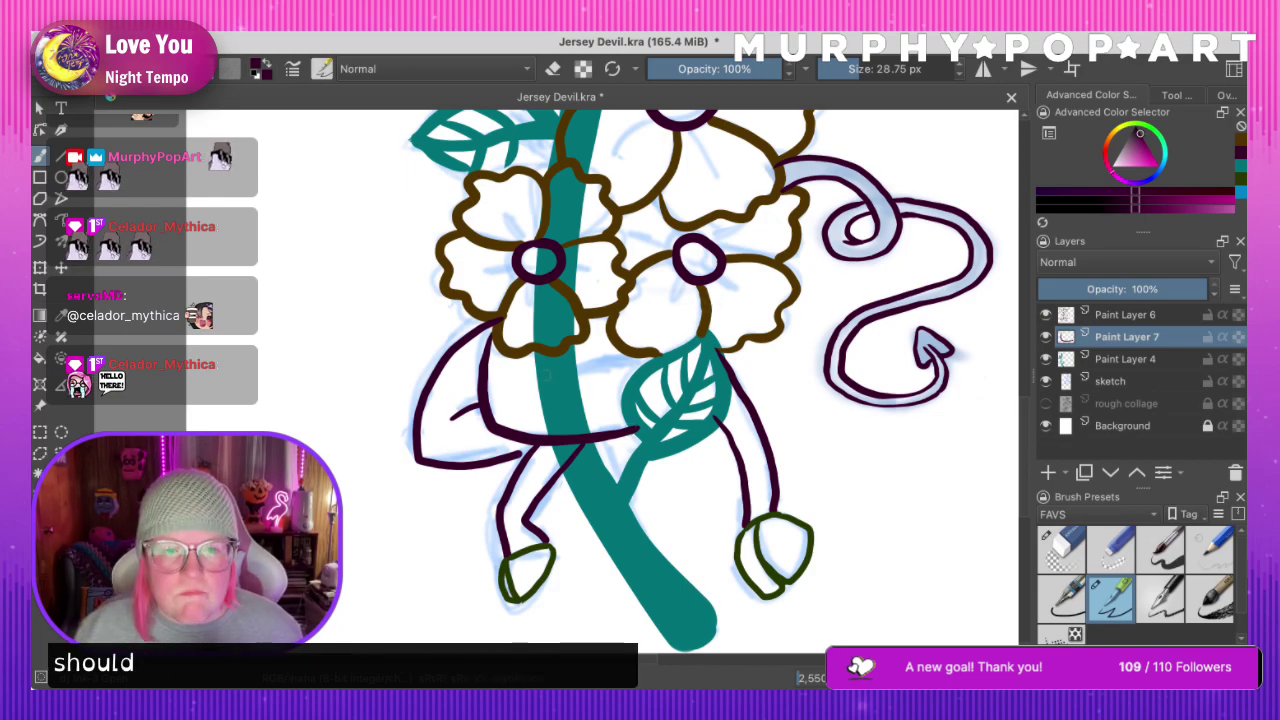
drag(538, 378, 642, 355)
key(ctrl+z)
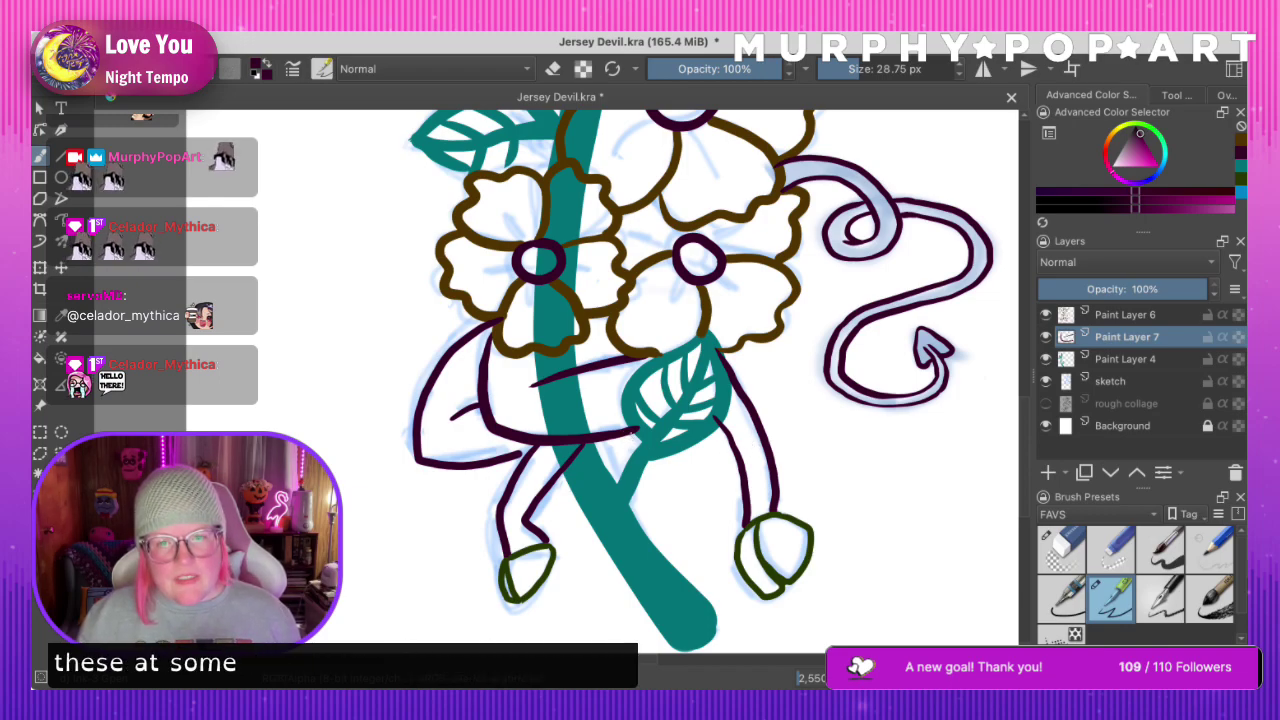
mouse_move(634, 431)
mouse_down()
mouse_move(703, 413)
mouse_move(682, 420)
mouse_up()
key(ctrl+z)
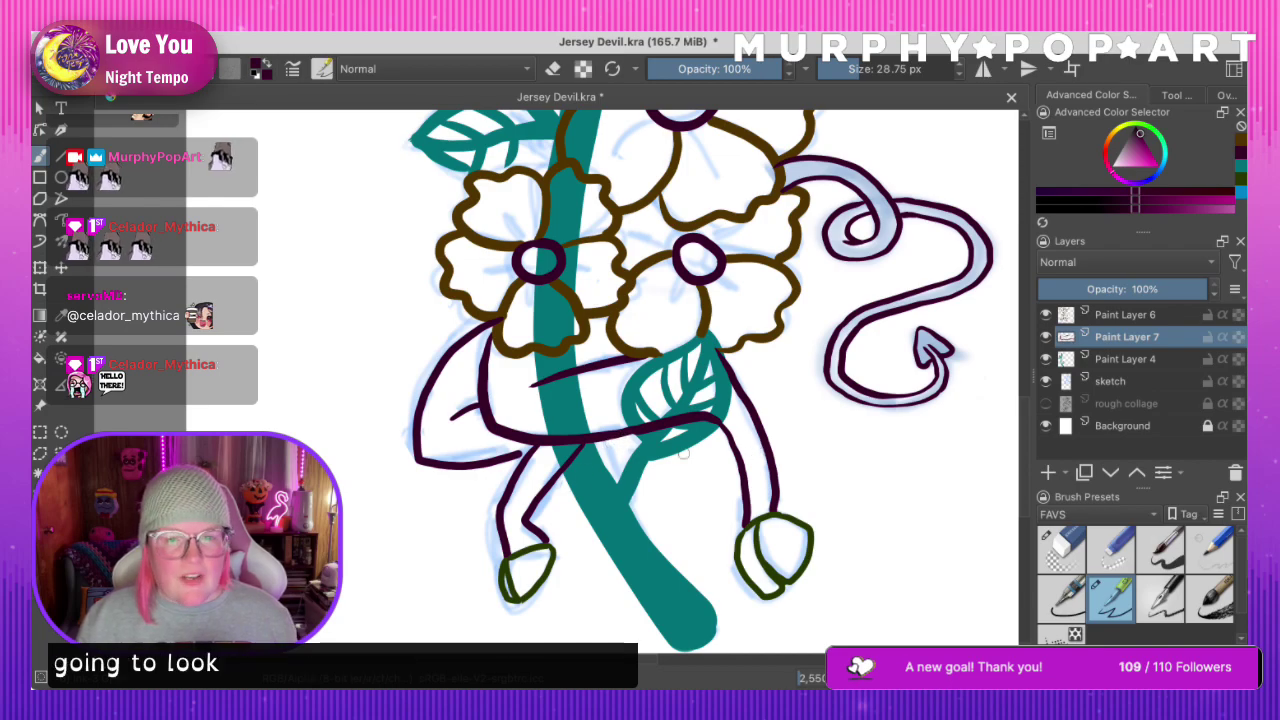
Set the inking brush to 24.97 px and return to the dark purple colour for the devil's eye
drag(1022, 474, 1083, 383)
scroll(1085, 385, up, 5)
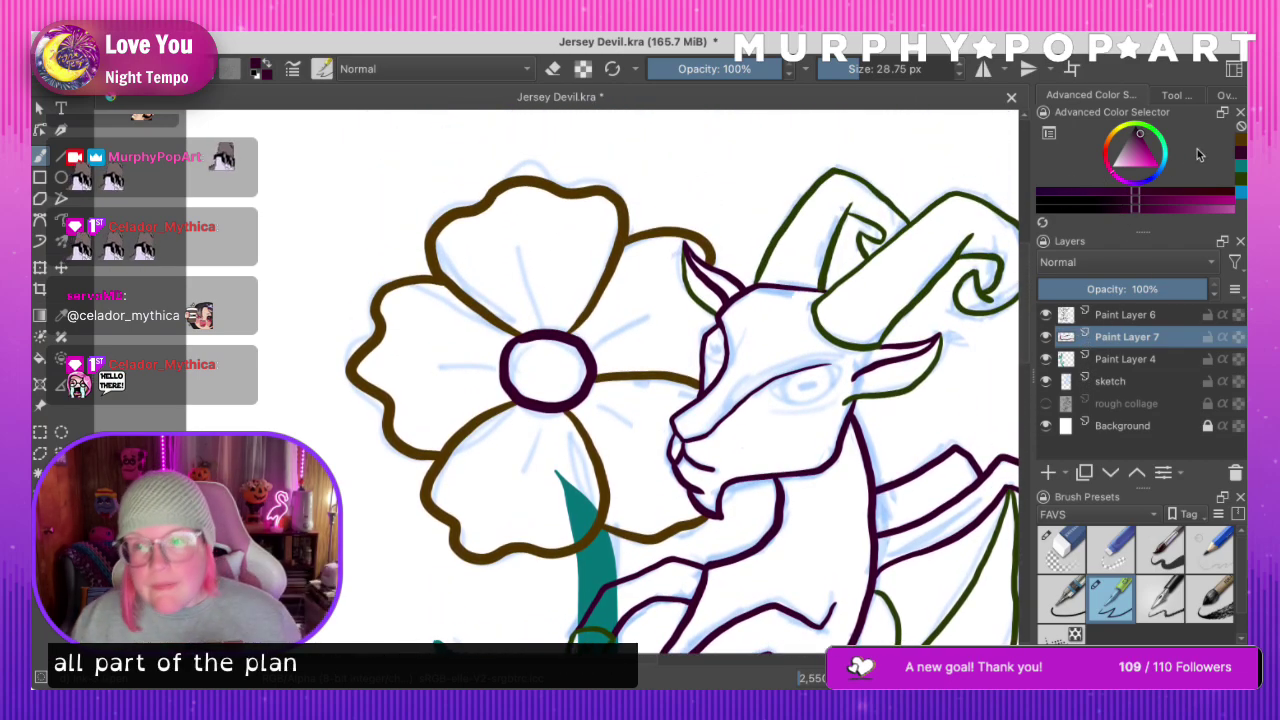
click(1150, 173)
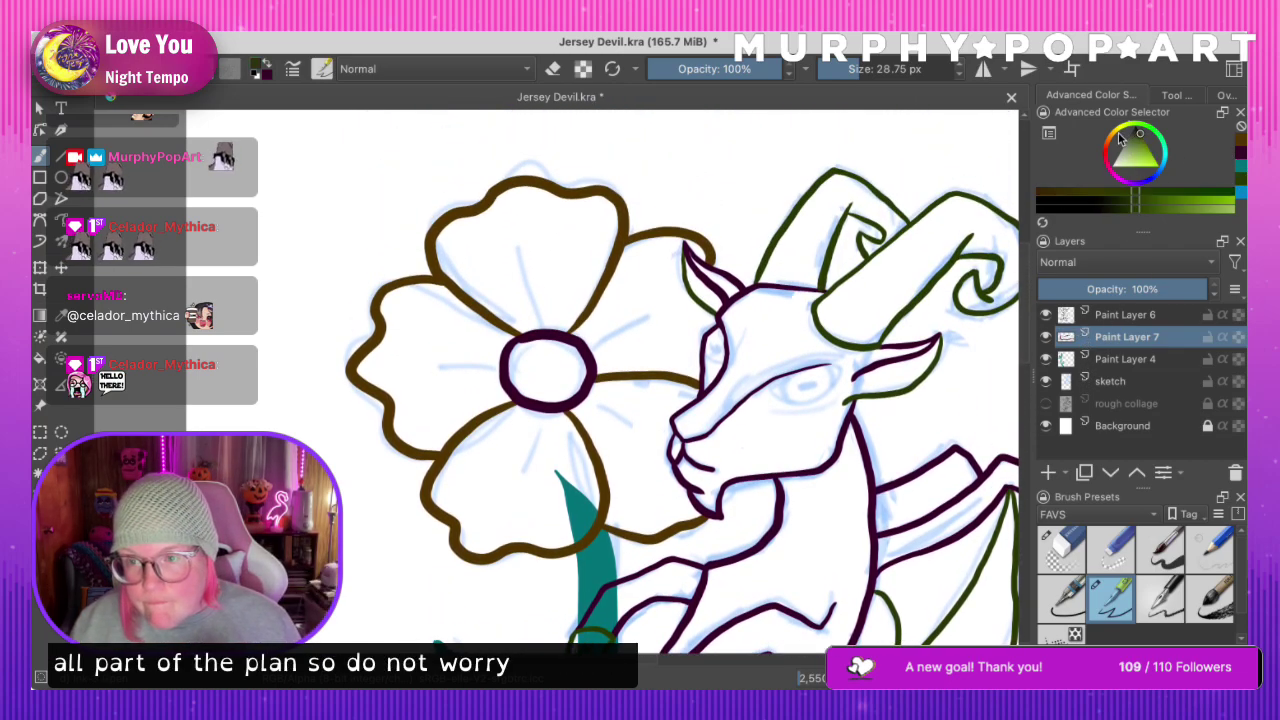
click(1120, 137)
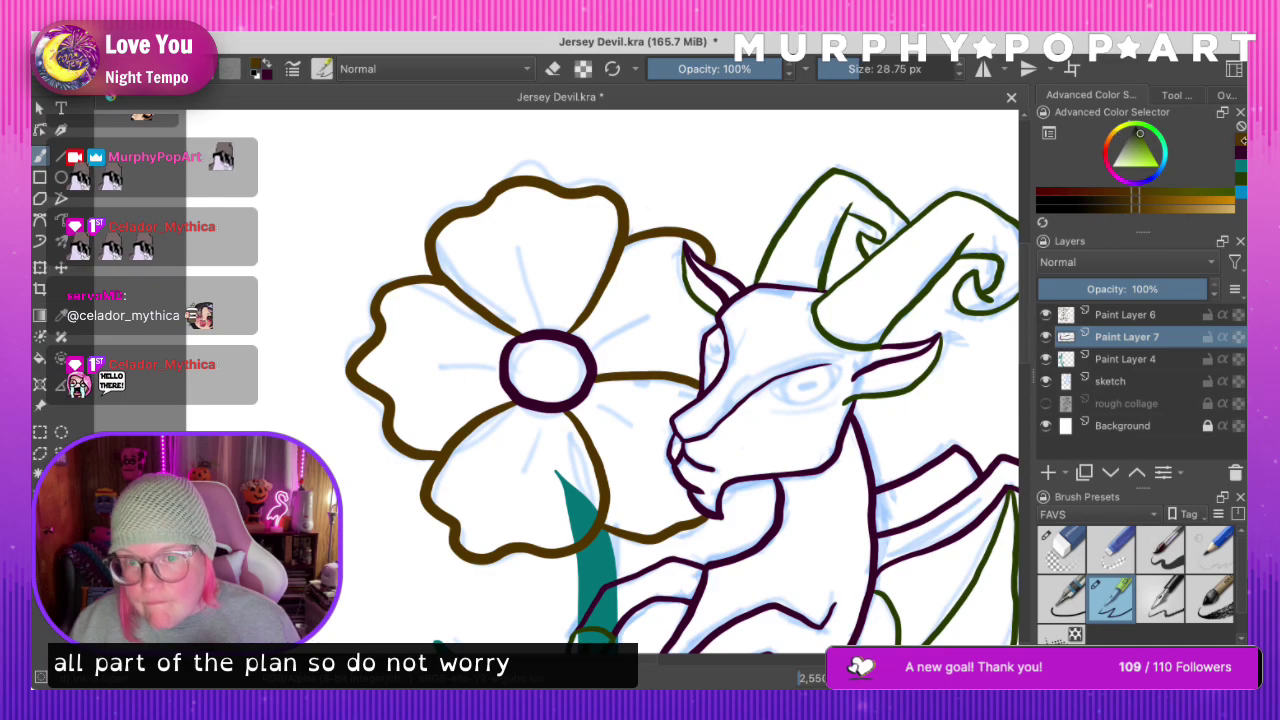
click(1046, 316)
click(1046, 316)
drag(795, 389, 770, 386)
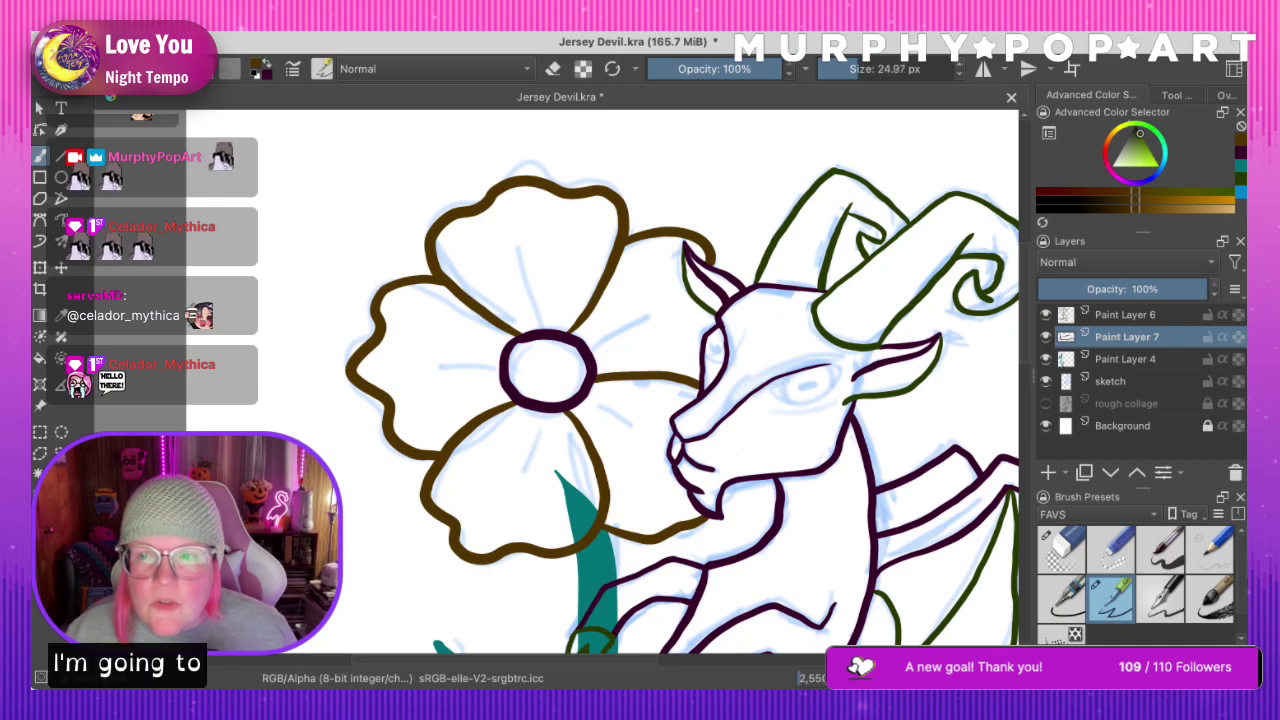
click(1242, 156)
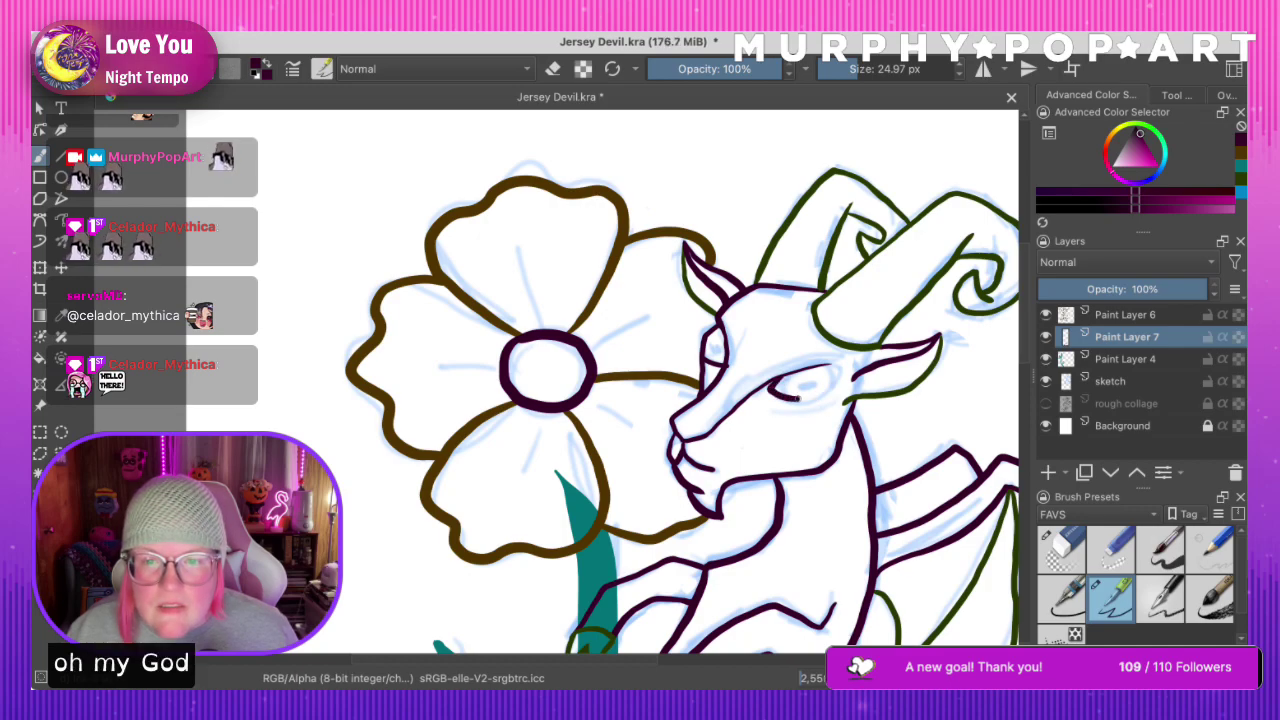
Ink the almond-shaped outline of the devil's near eye in dark purple, redoing the stroke until it follows the sketch
mouse_move(797, 398)
mouse_down()
mouse_move(838, 380)
mouse_move(818, 364)
mouse_up()
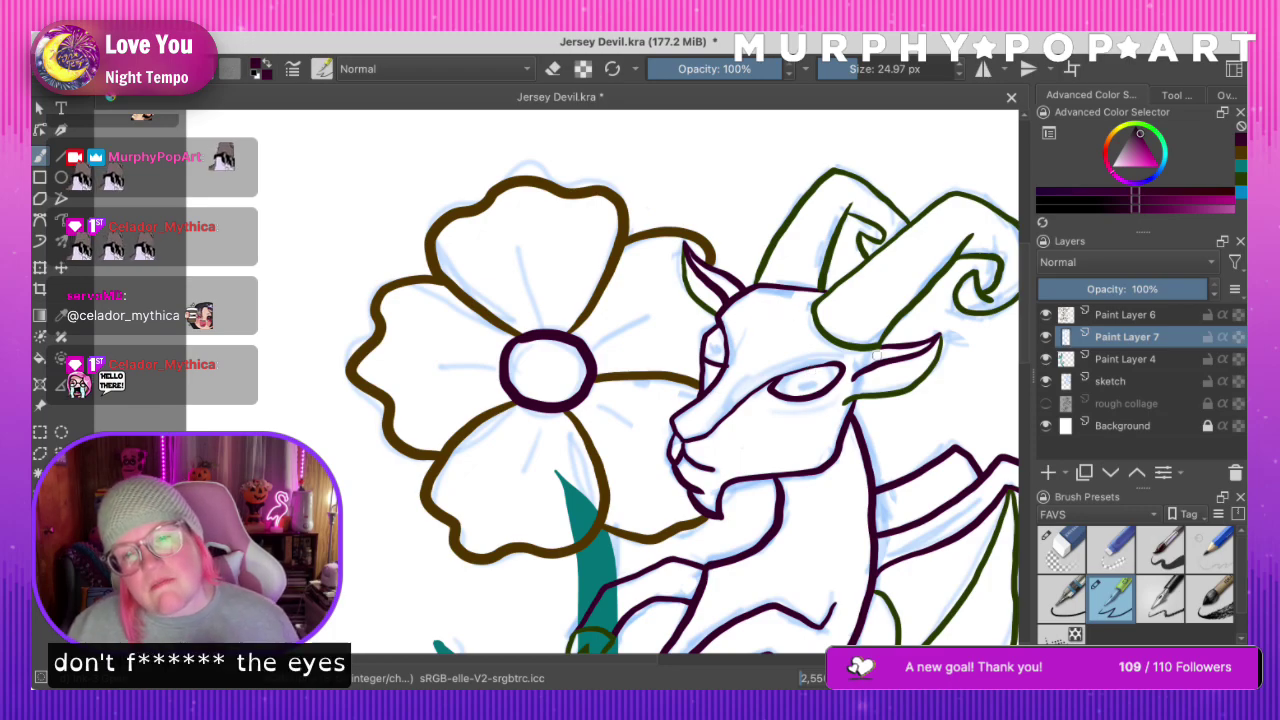
key(ctrl+z)
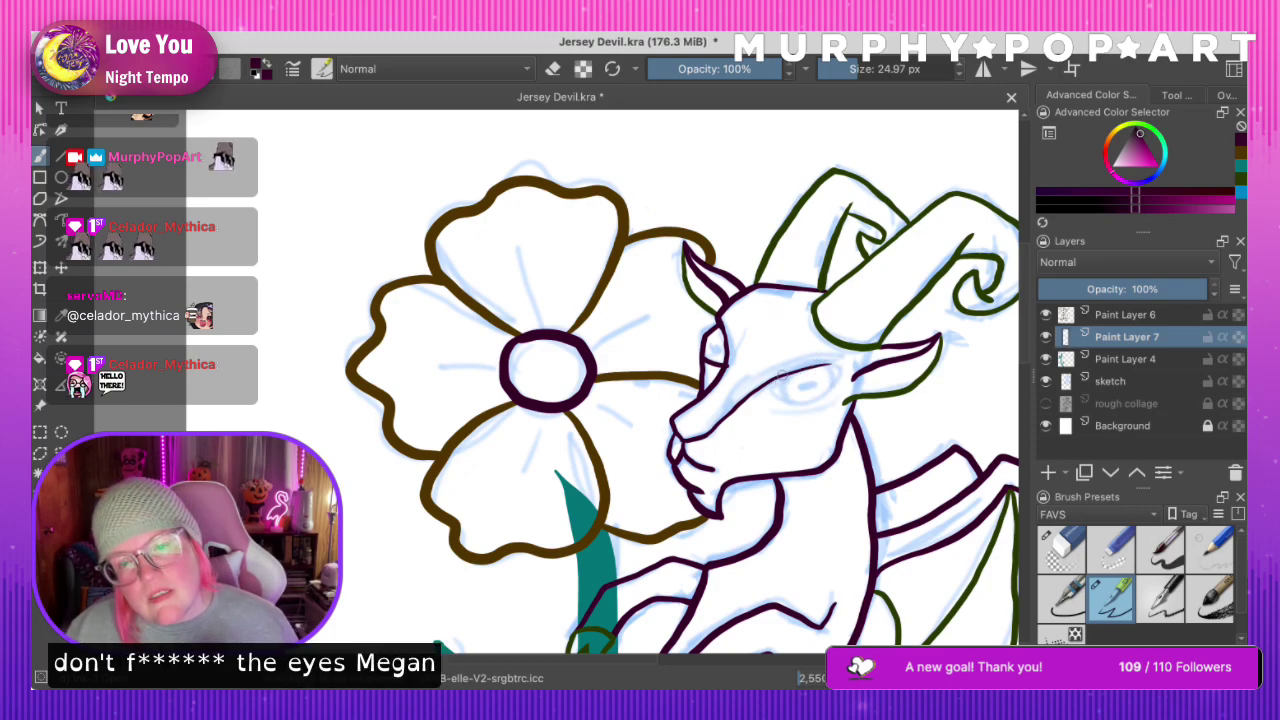
drag(770, 392, 828, 383)
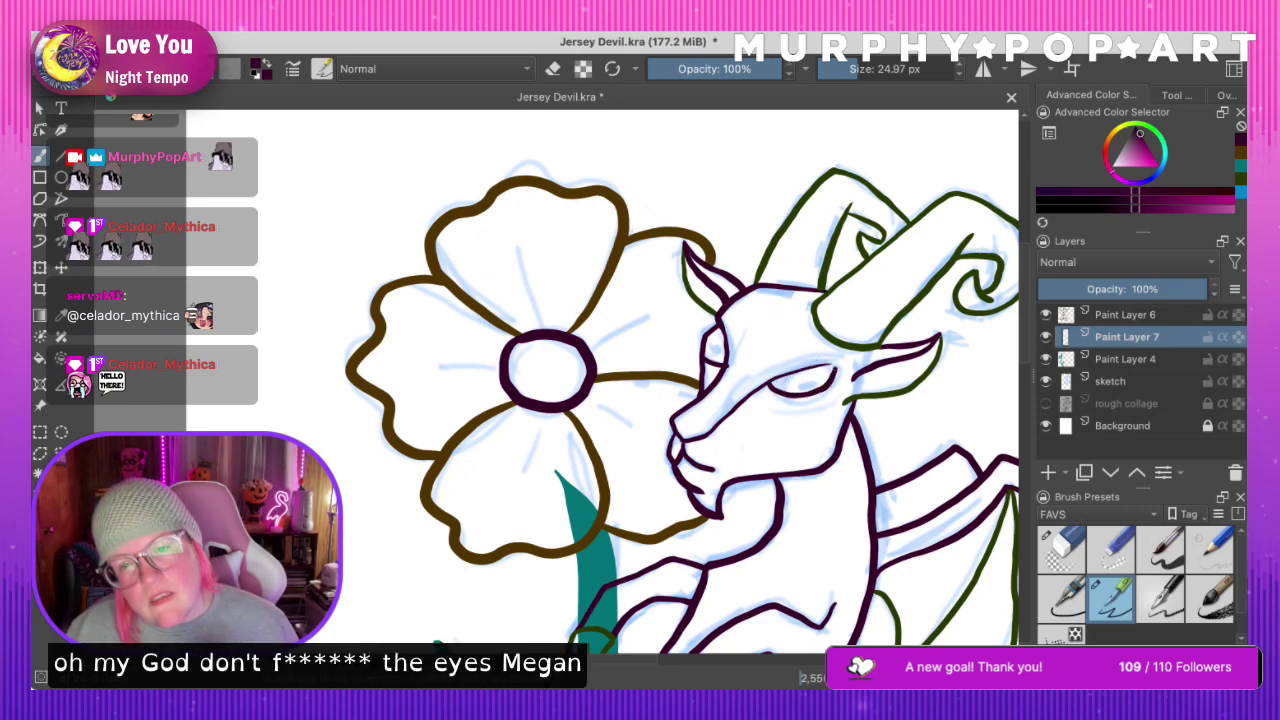
key(ctrl+z)
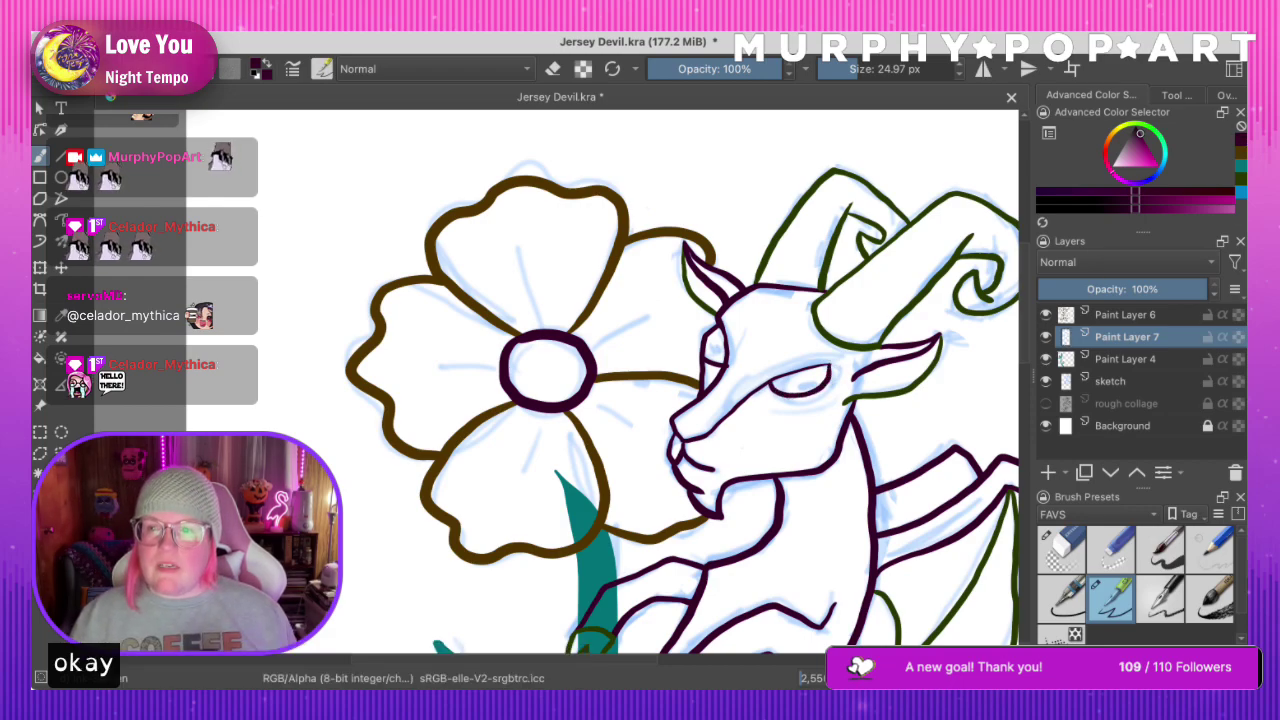
Draw a brown iris inside the devil's near eye on Paint Layer 4
key(x)
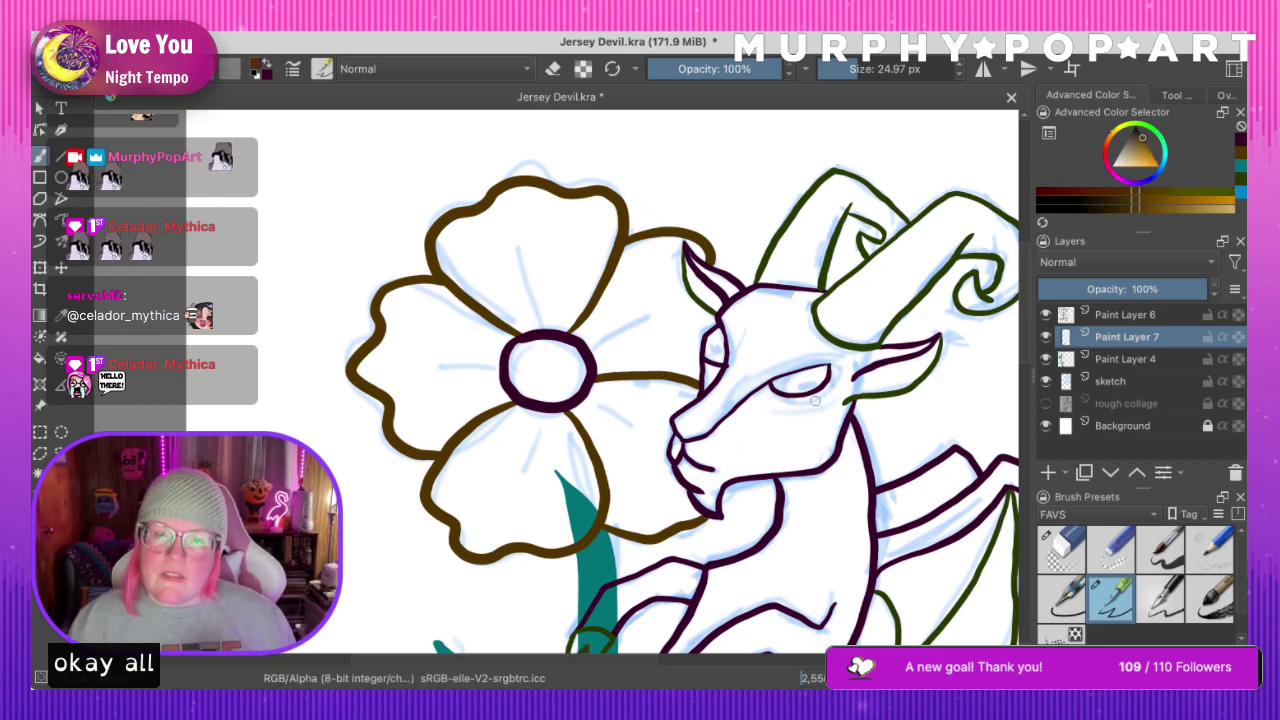
click(1107, 360)
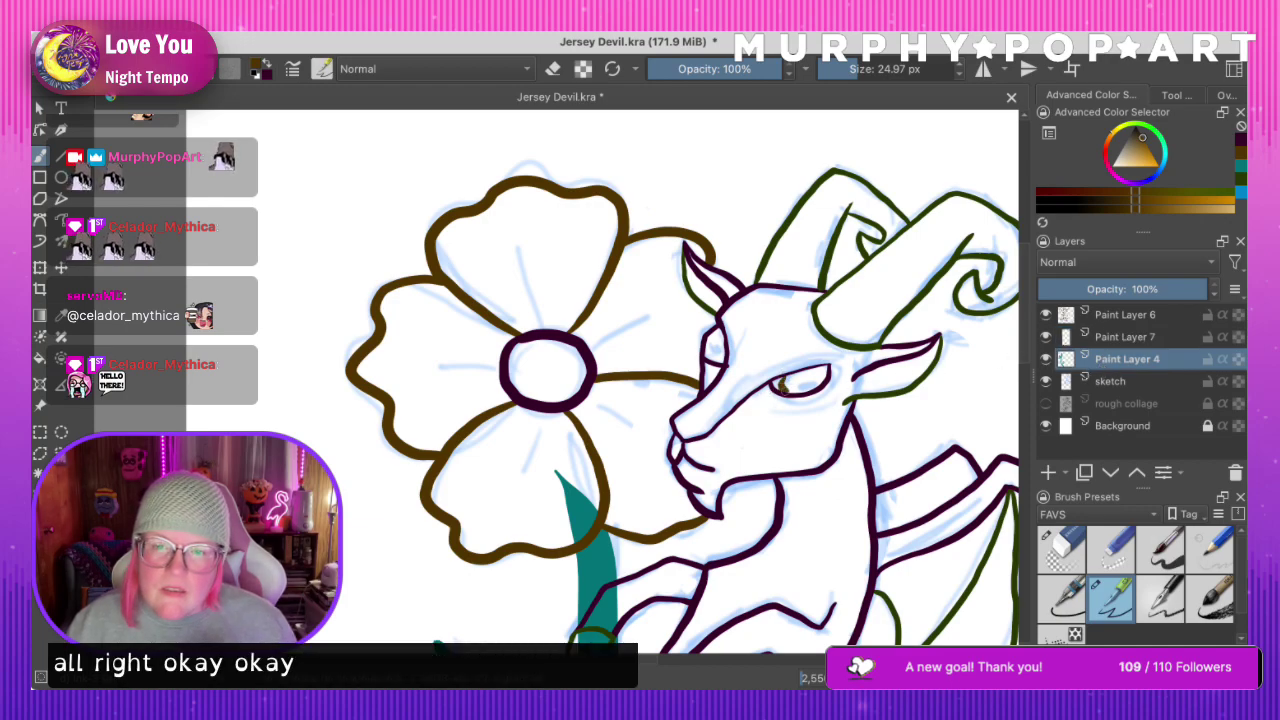
drag(784, 385, 787, 392)
key(super+z)
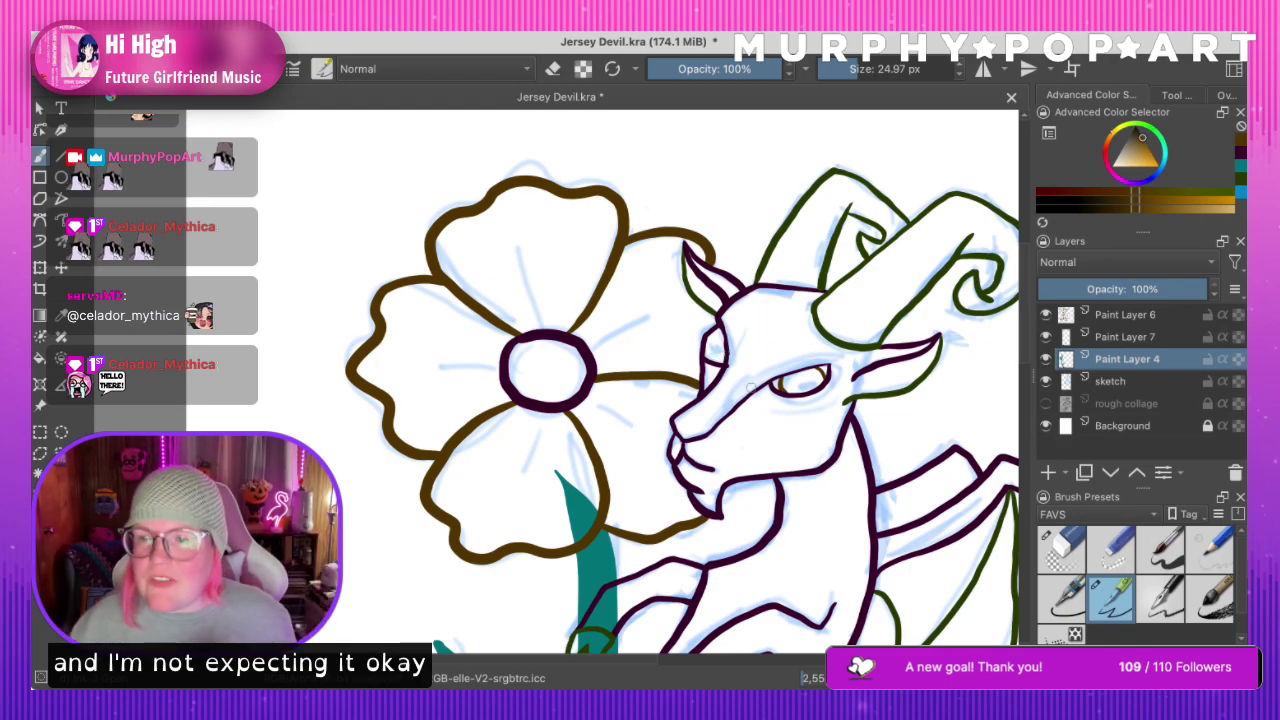
Merge Paint Layer 6 and Paint Layer 7 down into Paint Layer 4 and save the drawing
click(1140, 315)
key(super+e)
key(super+e)
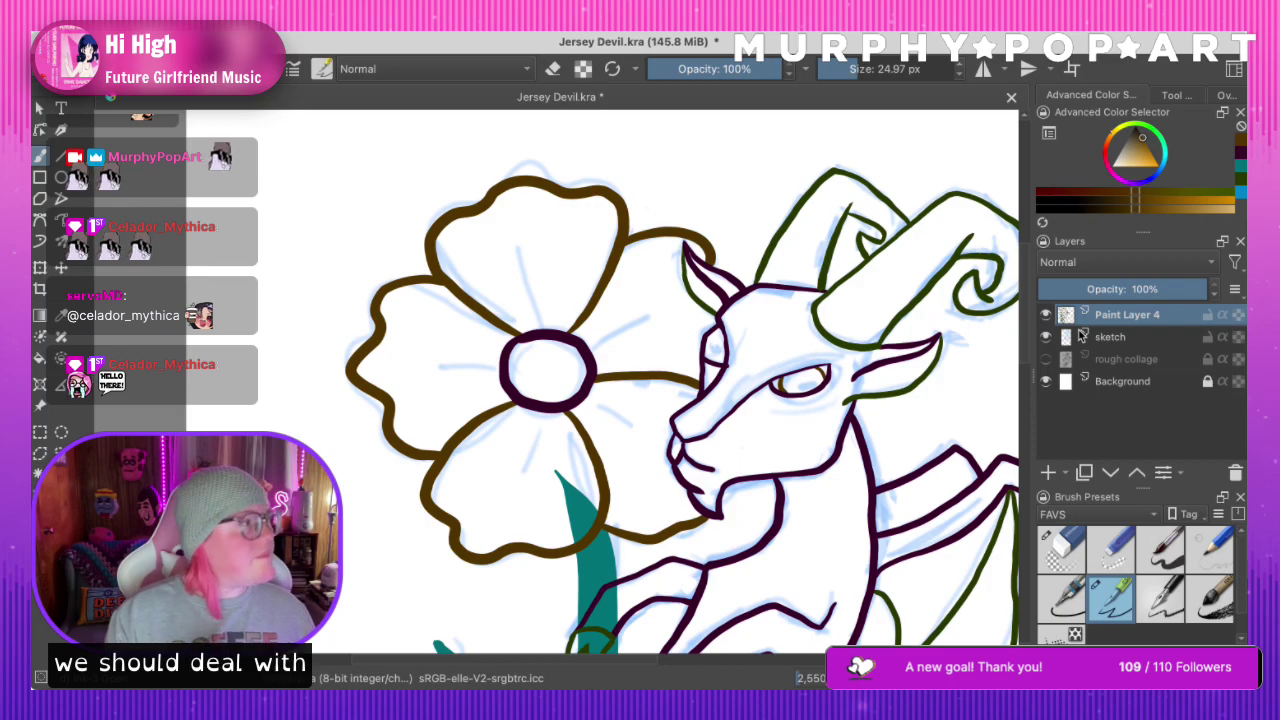
key(super+minus)
key(super+minus)
key(super+minus)
key(minus)
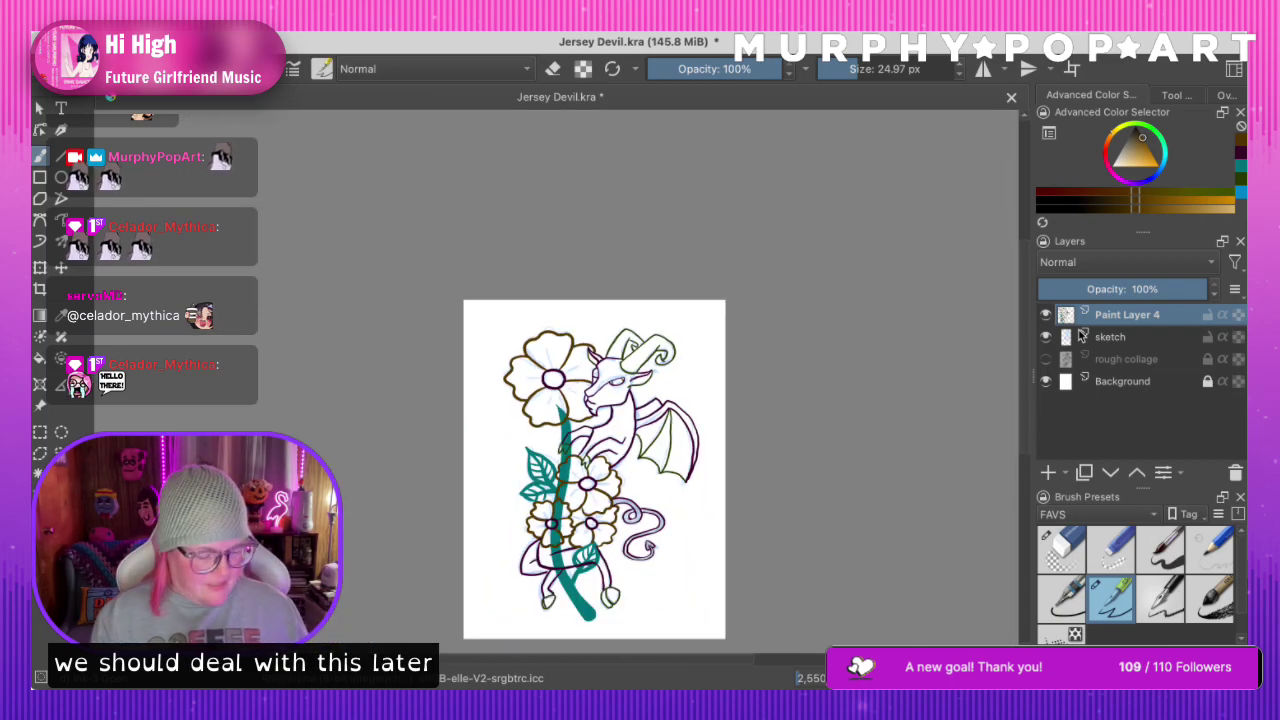
key(ctrl+s)
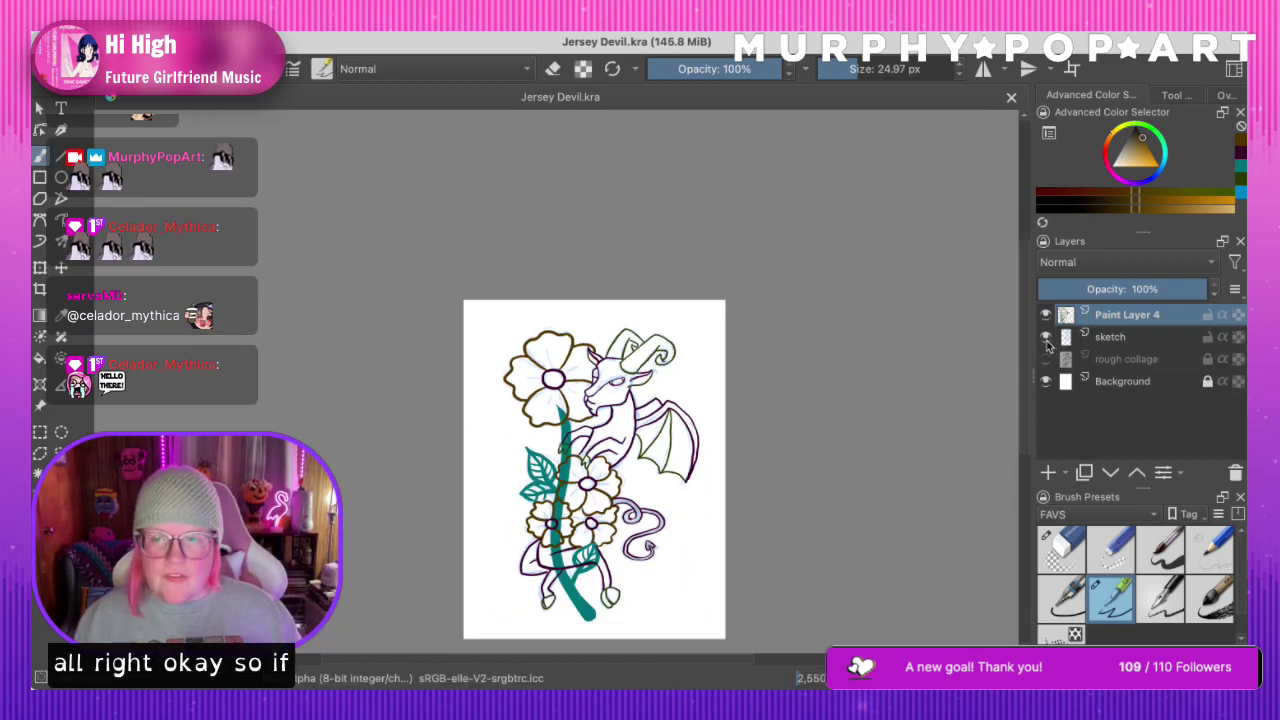
Undo the last layer merge and hide Paint Layer 4 and the sketch layer
click(1045, 316)
click(1046, 315)
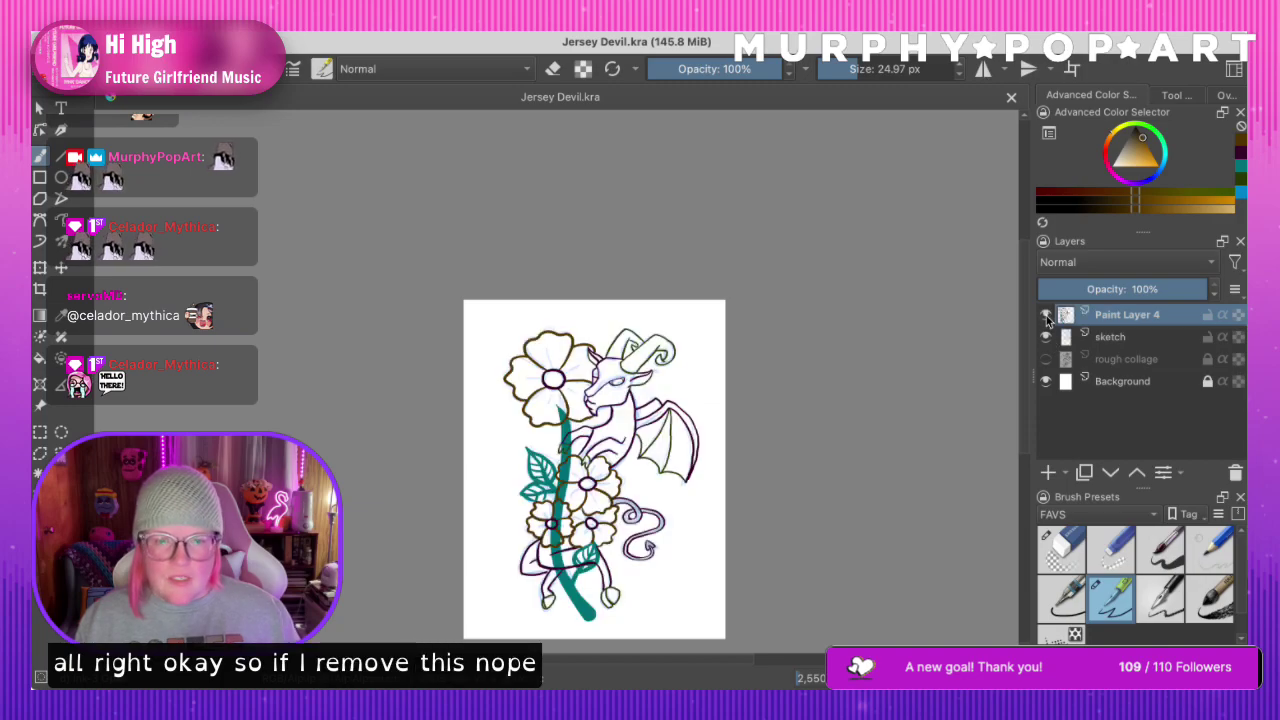
key(Insert)
click(1045, 337)
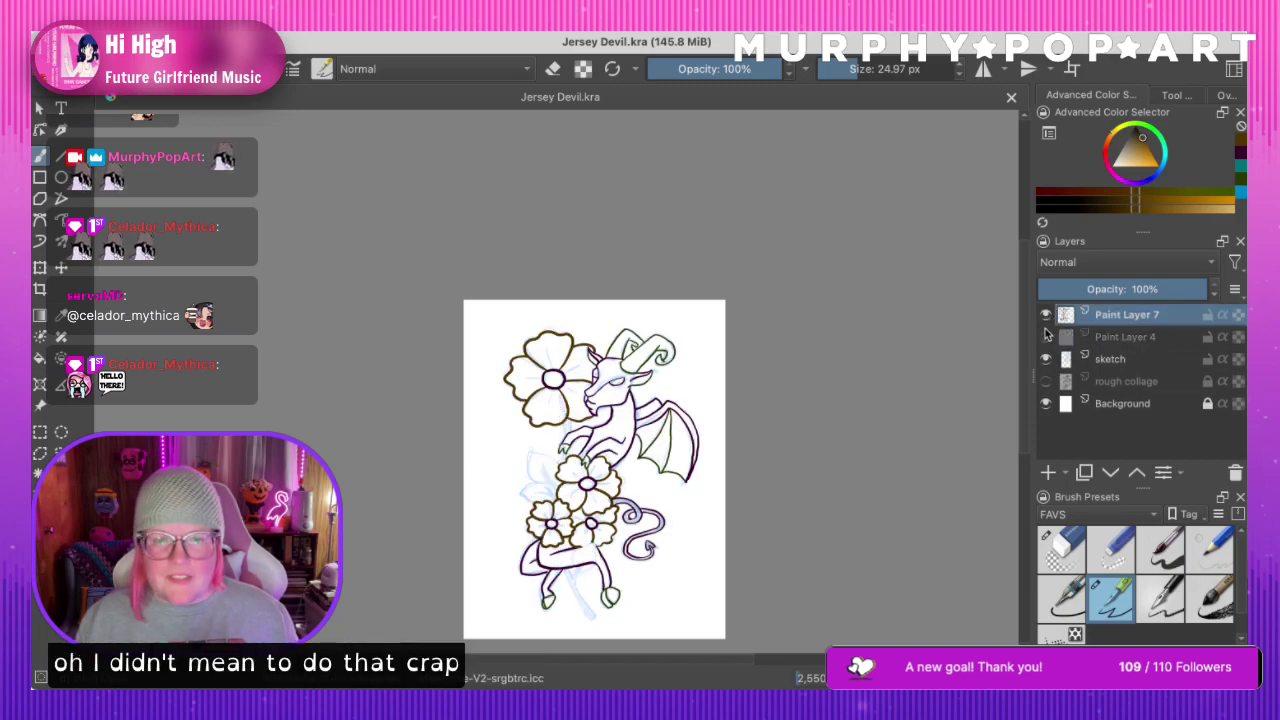
click(1047, 360)
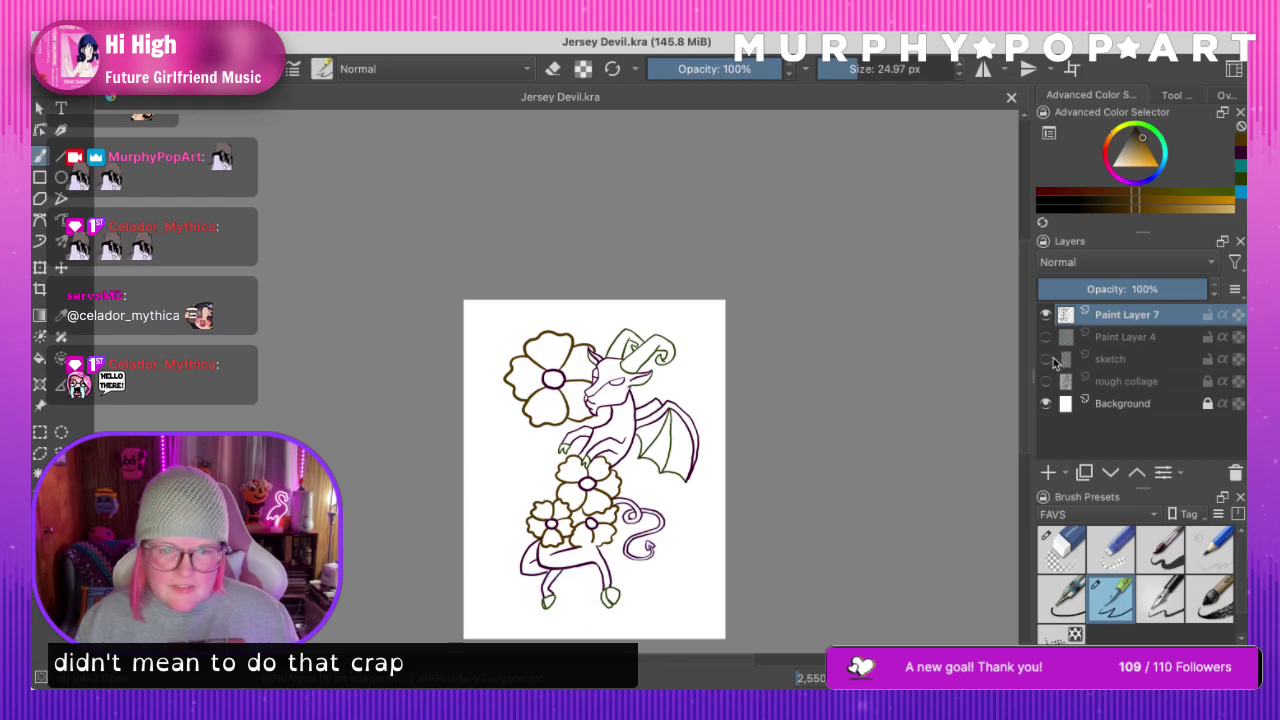
Close the open bottom petal edge of the small flower nearest the tail with a brown stroke on Paint Layer 7
key(z)
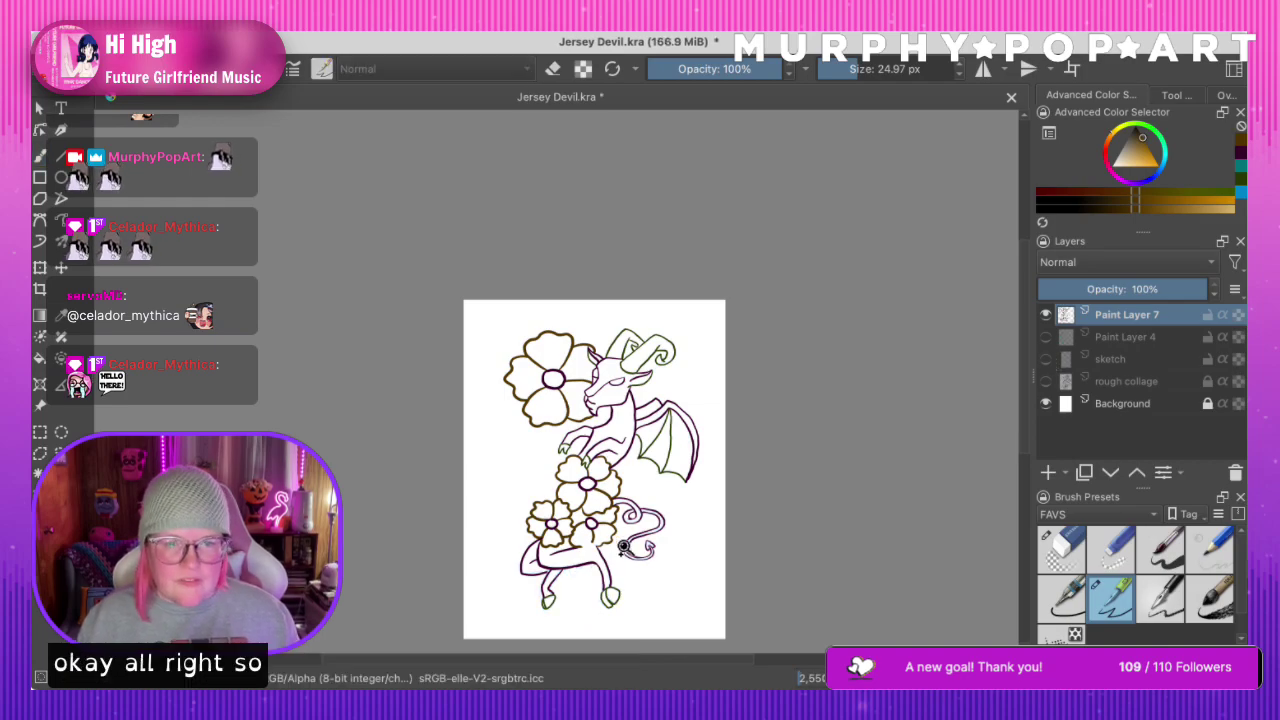
click(621, 543)
click(572, 447)
scroll(515, 333, up, 4)
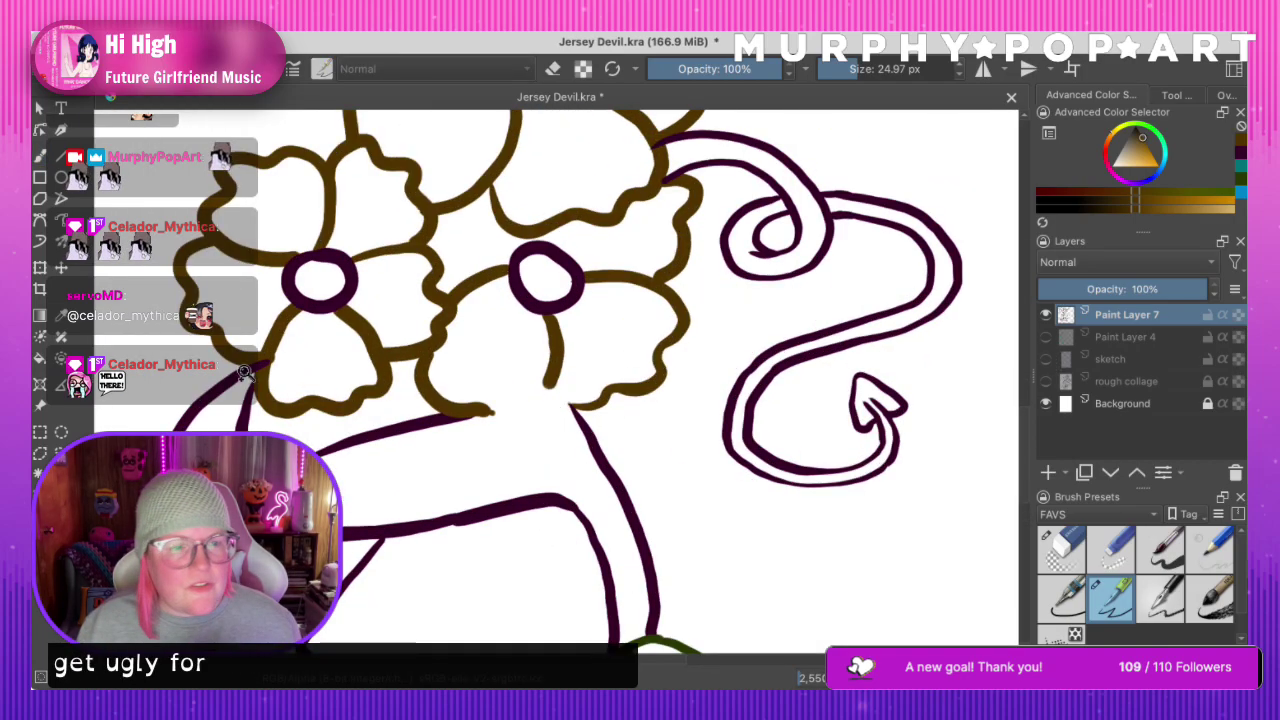
key(b)
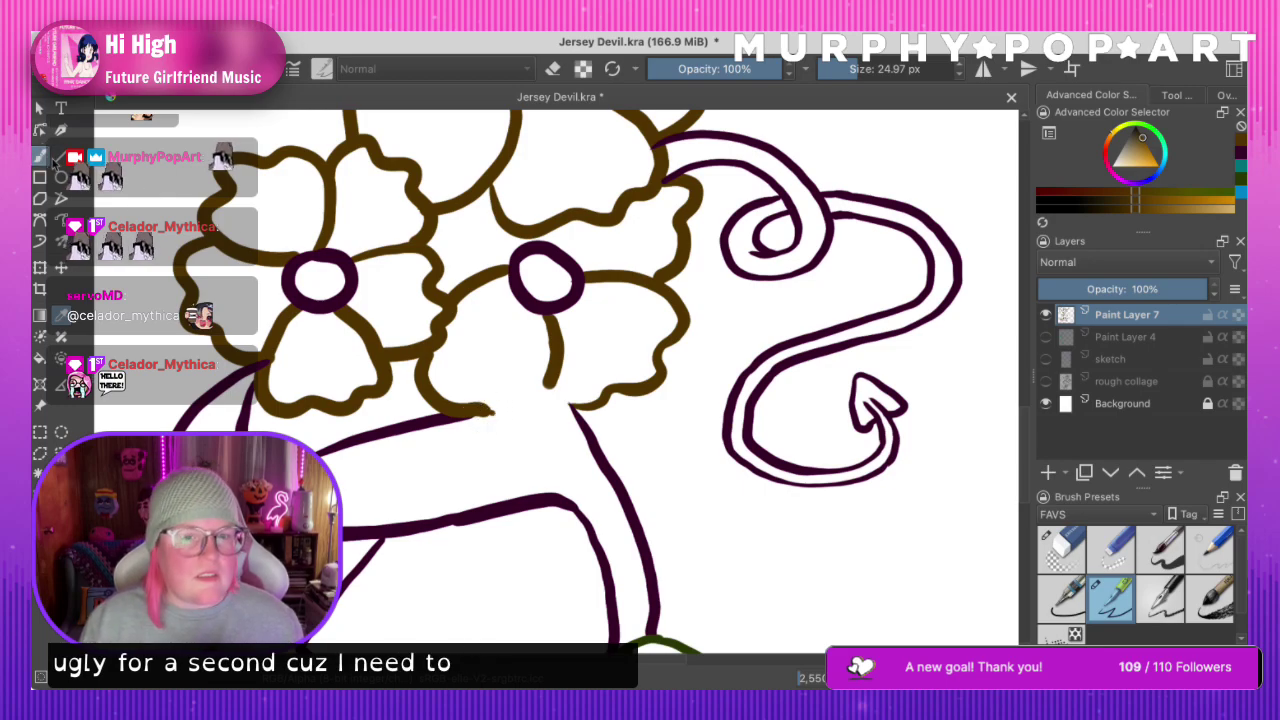
mouse_move(488, 410)
mouse_down()
mouse_move(525, 420)
mouse_move(582, 402)
mouse_up()
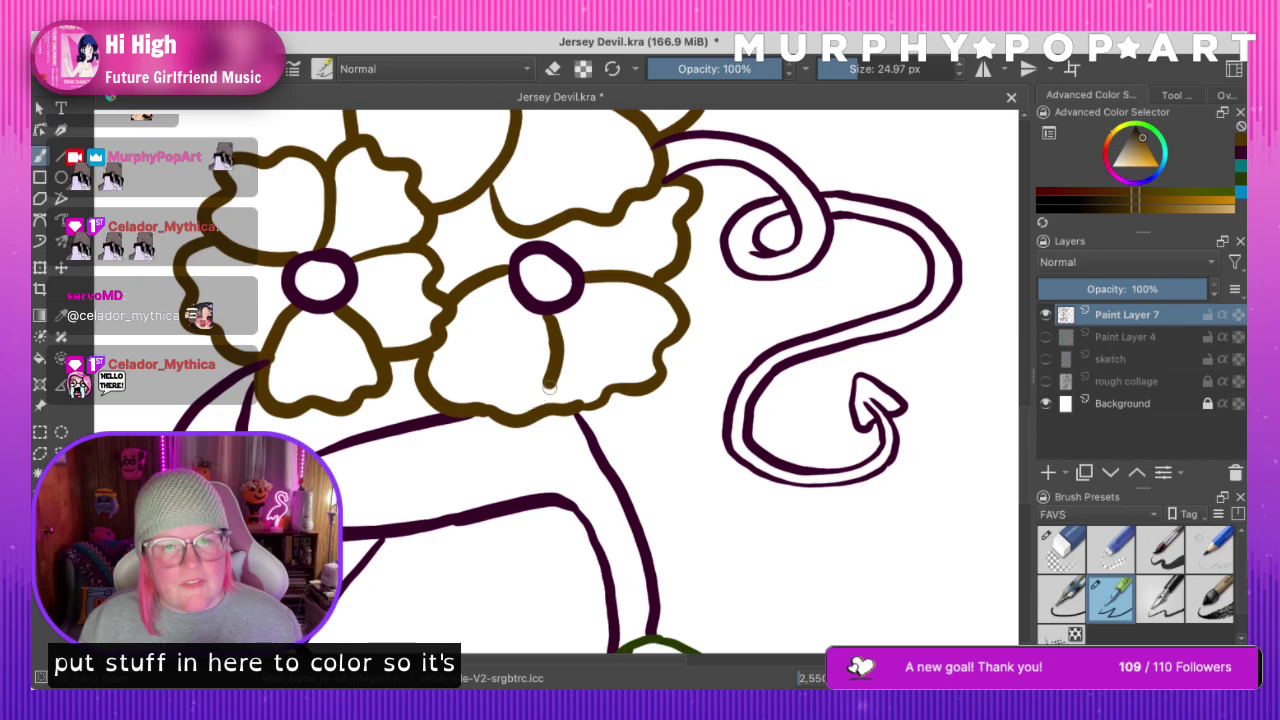
Examine the line art around the head, arms and wing and over the whole page for open outlines
drag(1025, 428, 1053, 271)
scroll(1008, 278, down, 5)
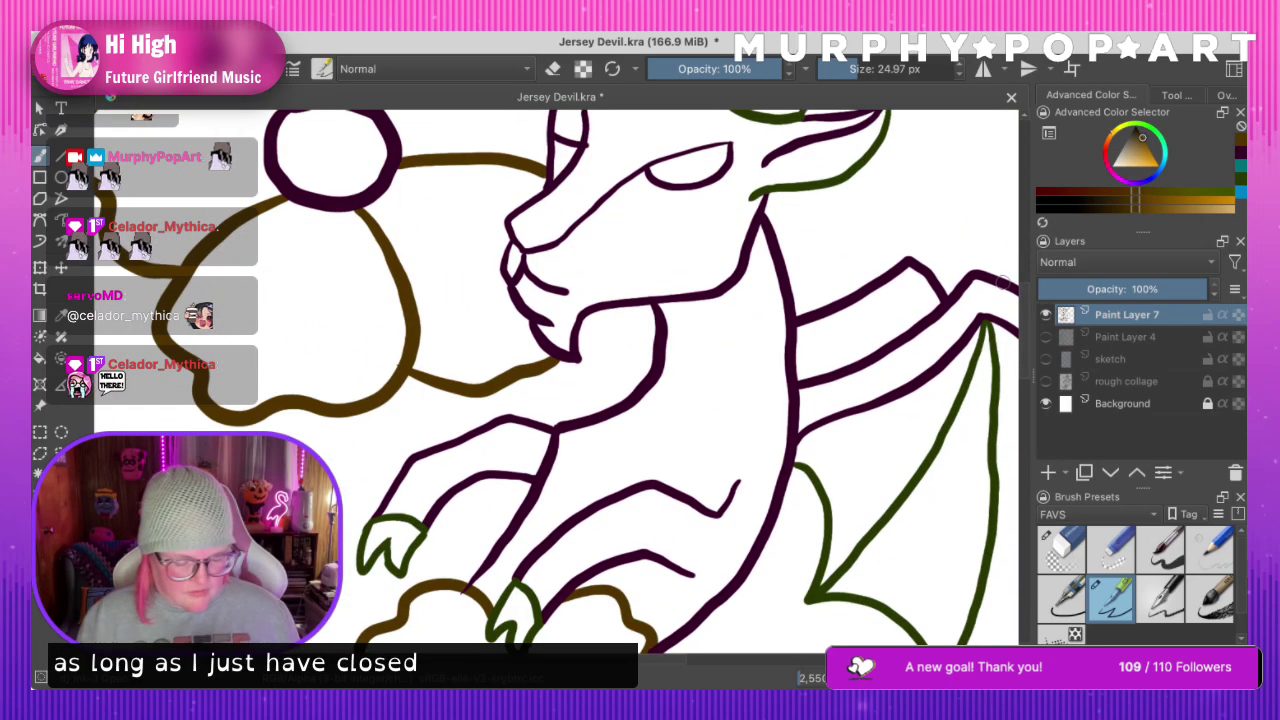
key(super+minus)
key(super+minus)
key(super+minus)
key(super+minus)
key(super+minus)
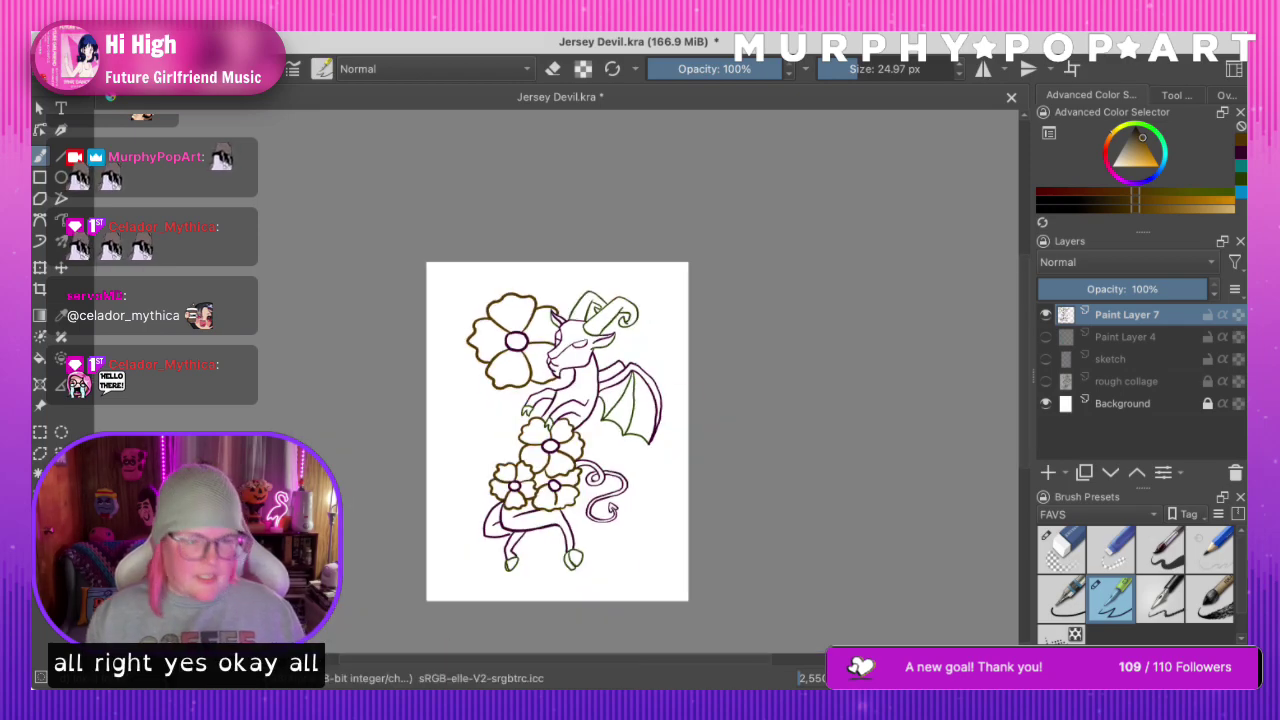
Save the drawing and rename Paint Layer 7 as lines
key(ctrl+s)
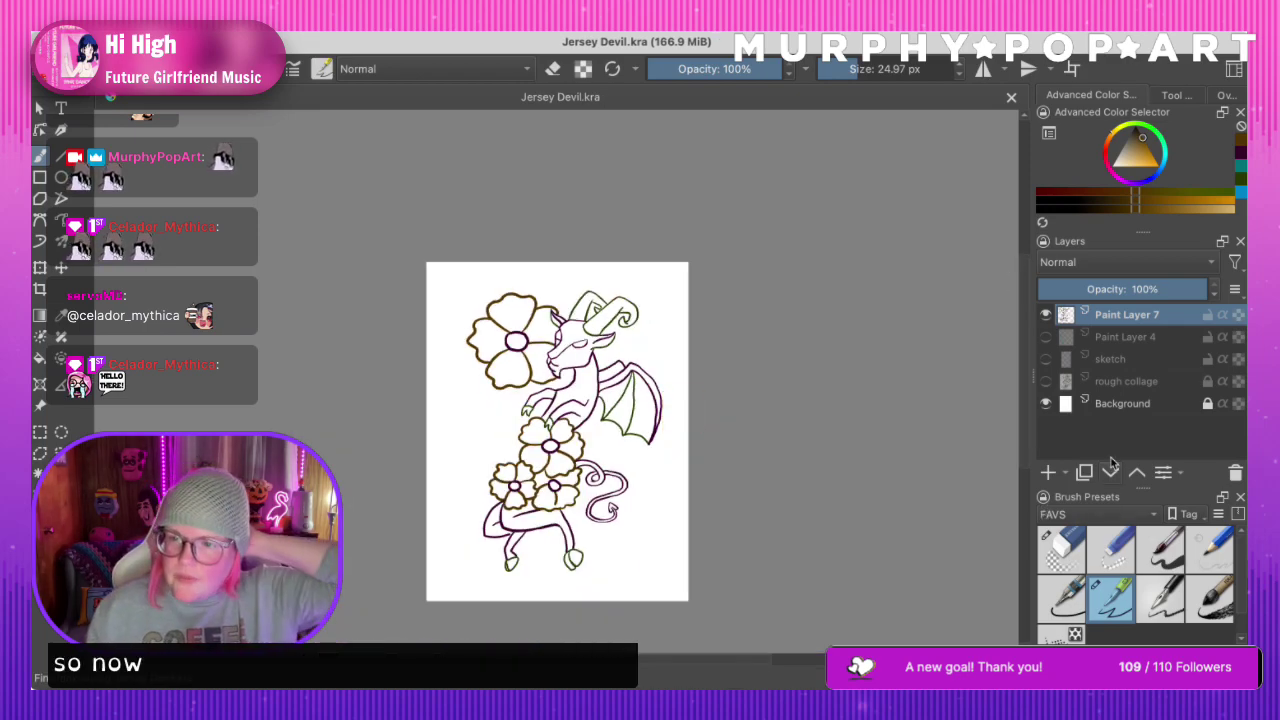
double_click(1120, 316)
text(lines)
key(Return)
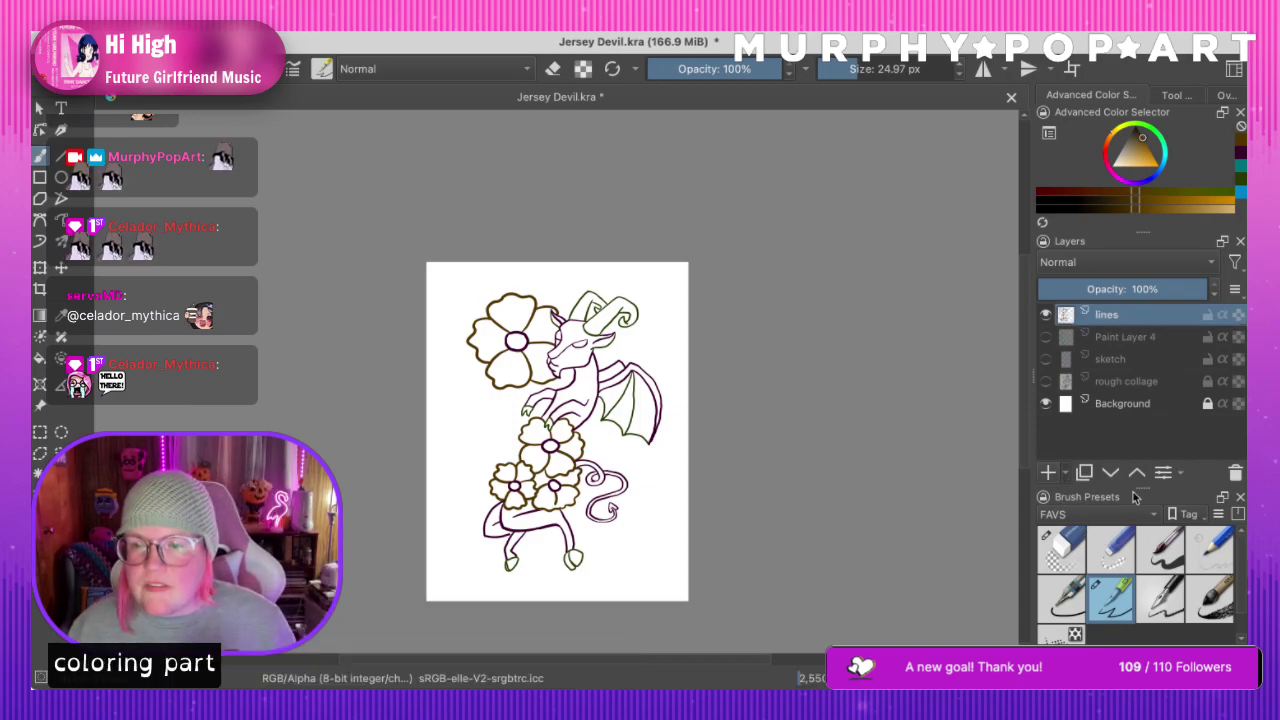
Put the lines layer into a new group named JERSEY DEVIL
key(ctrl+g)
double_click(1114, 316)
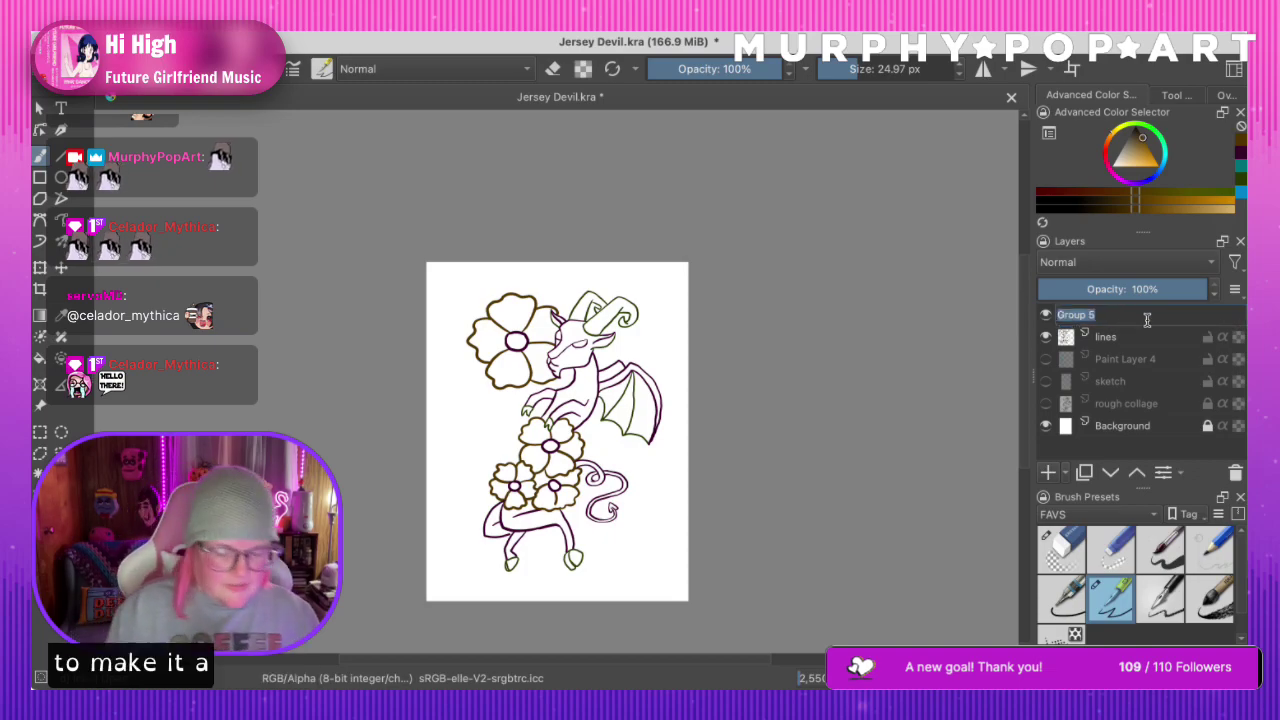
text(JERSEL DEVIL)
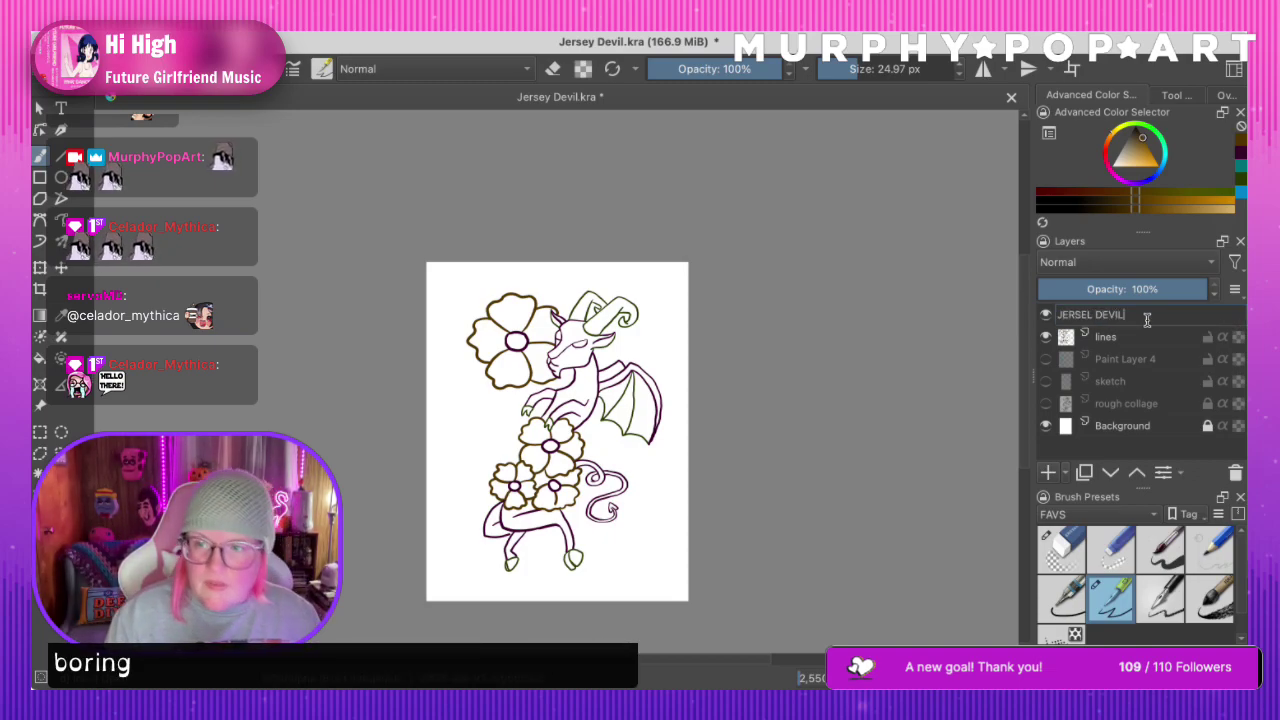
key(Return)
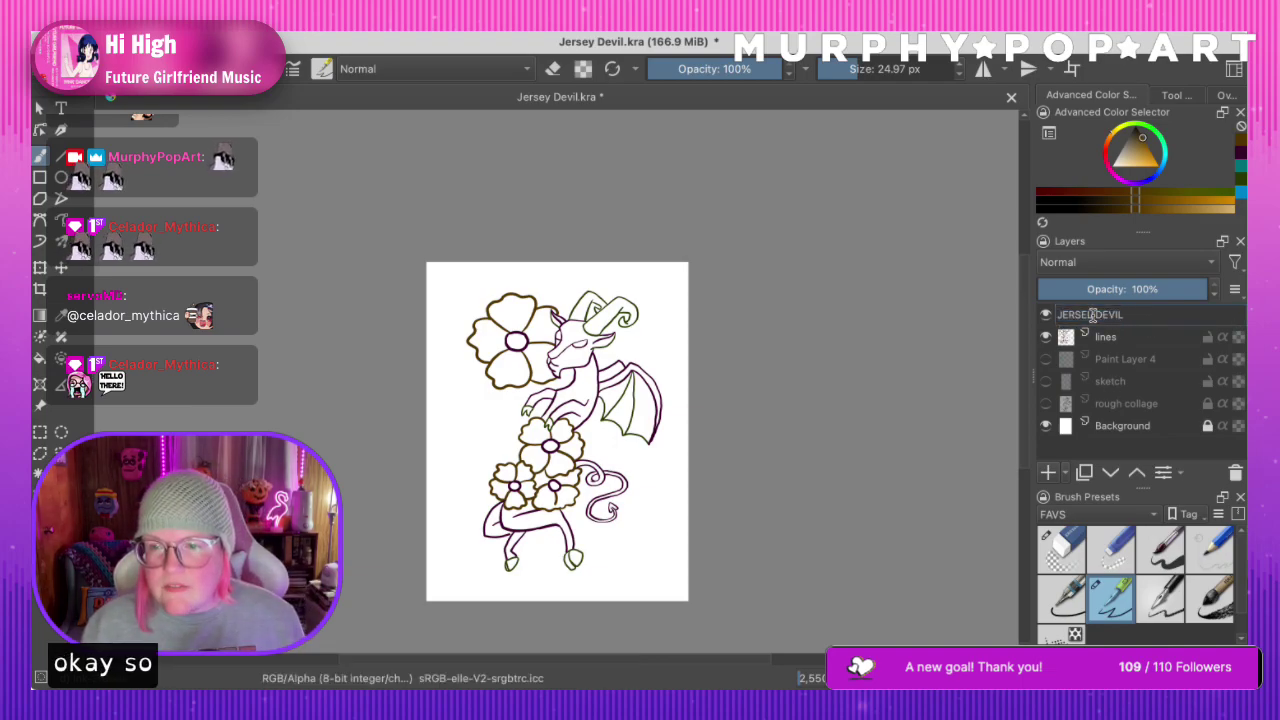
double_click(1088, 314)
key(BackSpace)
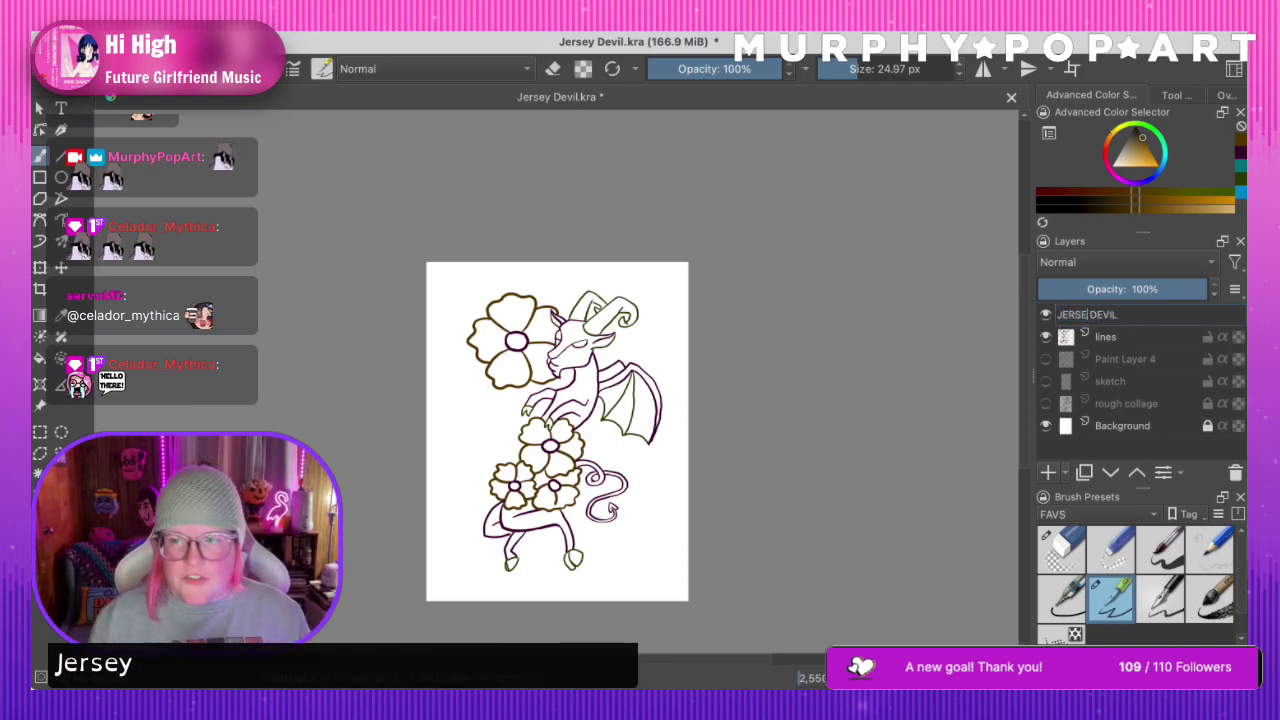
drag(1125, 344, 1121, 314)
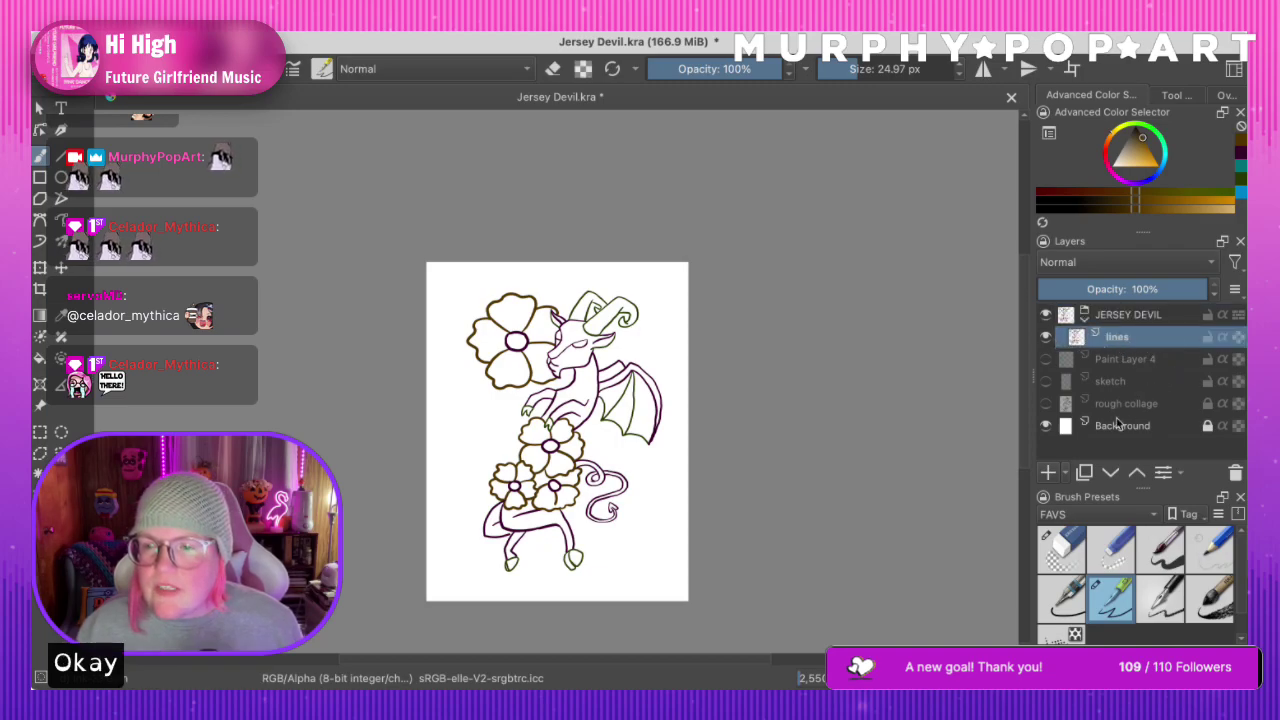
Add a paint layer above lines and dab dark green, brown and dark purple swatches at 96 px beside the large flower
click(1048, 472)
click(1242, 180)
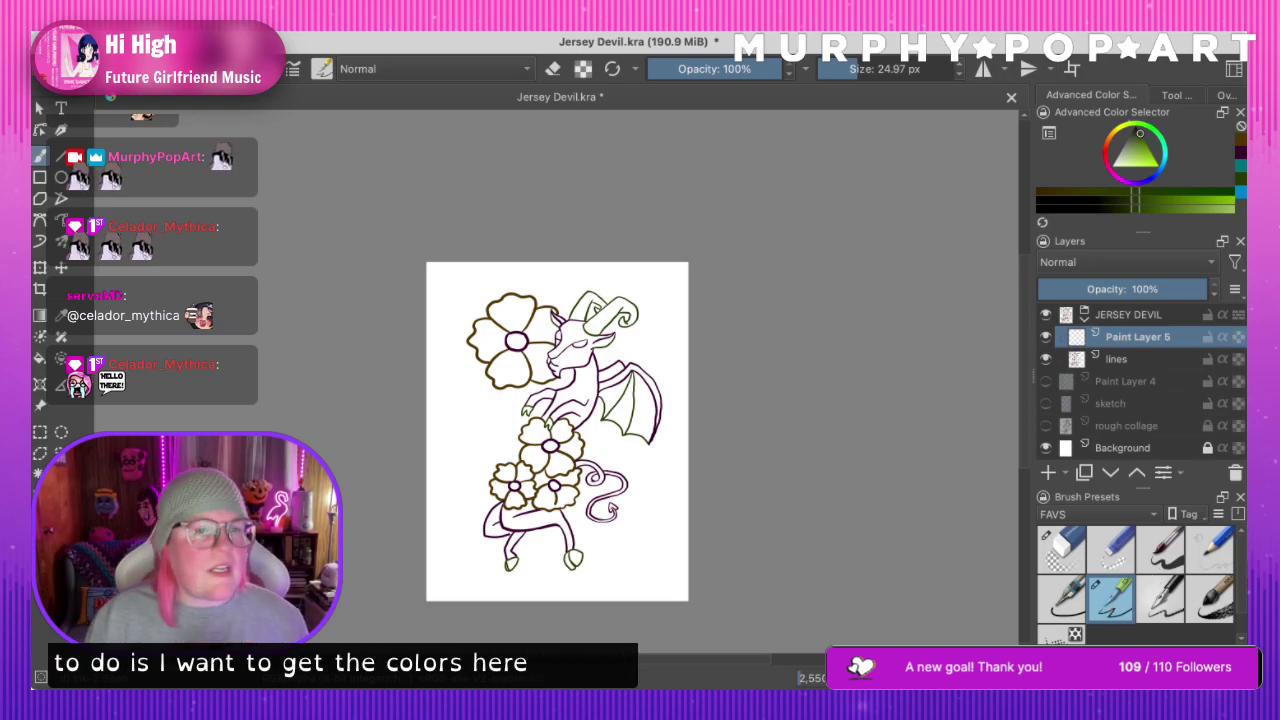
mouse_move(442, 282)
shift+mouse_down()
mouse_move(480, 282)
mouse_move(446, 287)
mouse_move(455, 322)
shift+mouse_up()
click(1241, 152)
click(1240, 168)
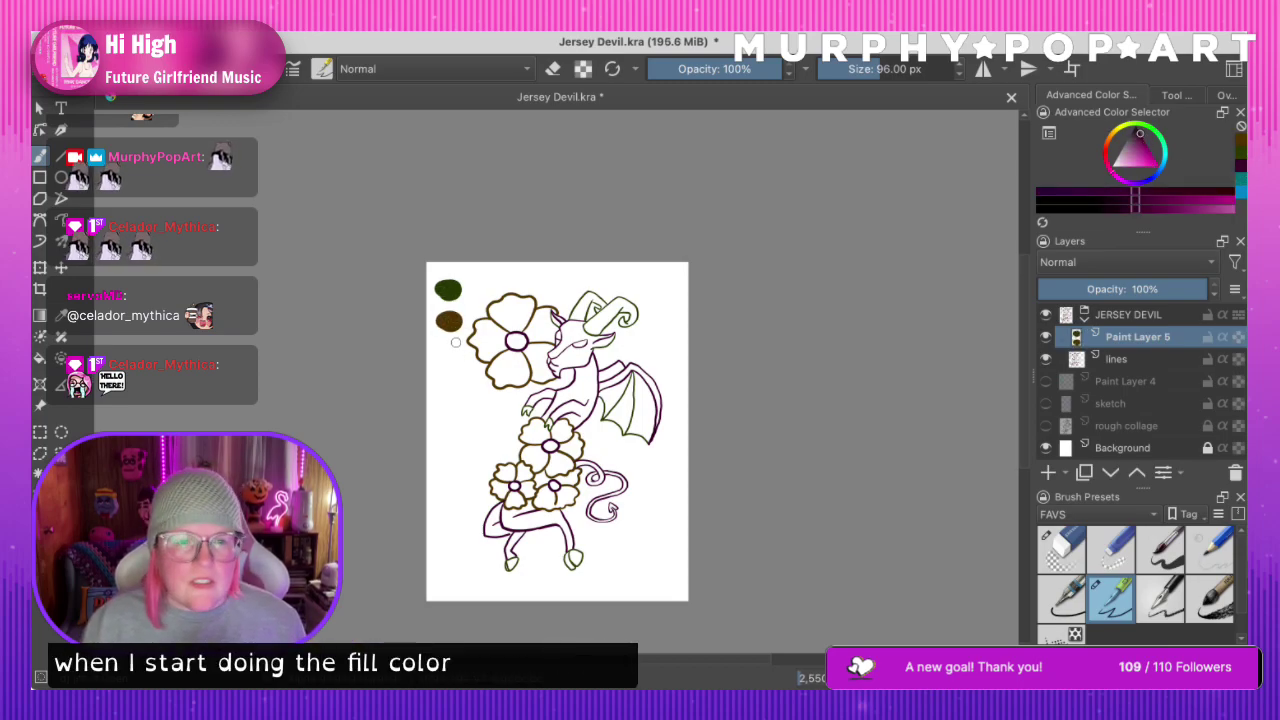
drag(447, 356, 450, 357)
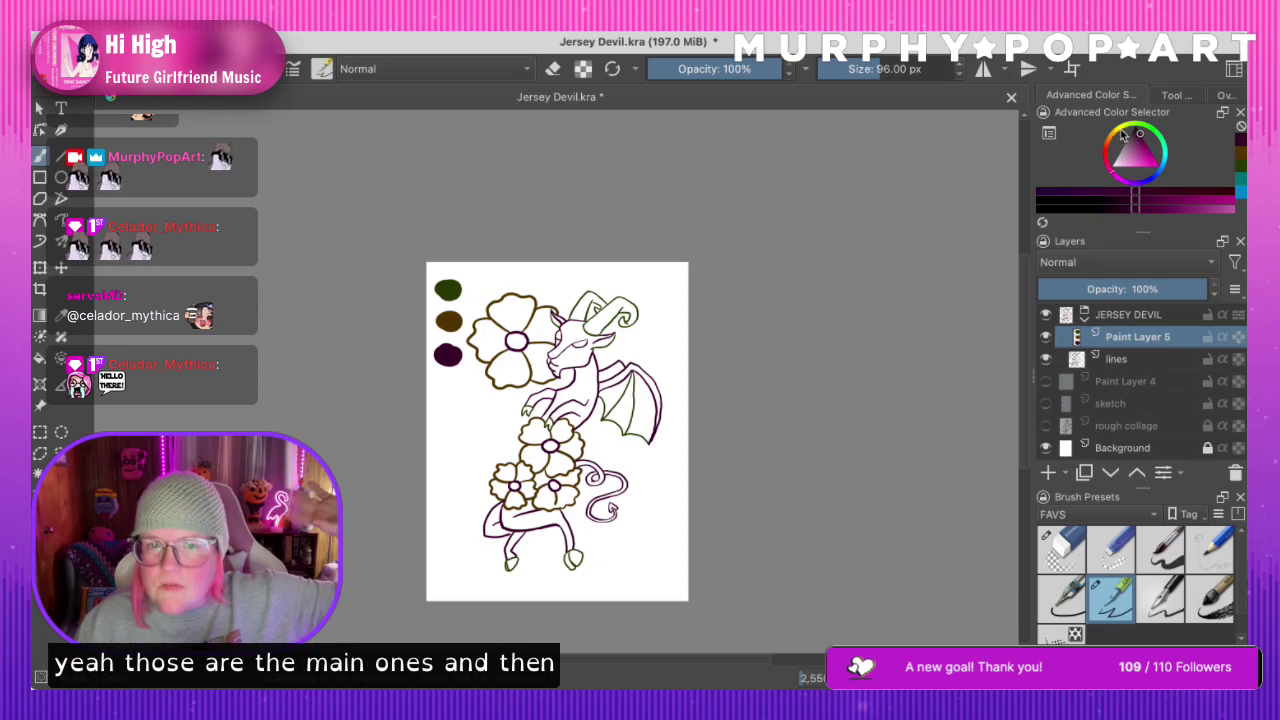
Add a colorize mask to the lines layer
click(1118, 360)
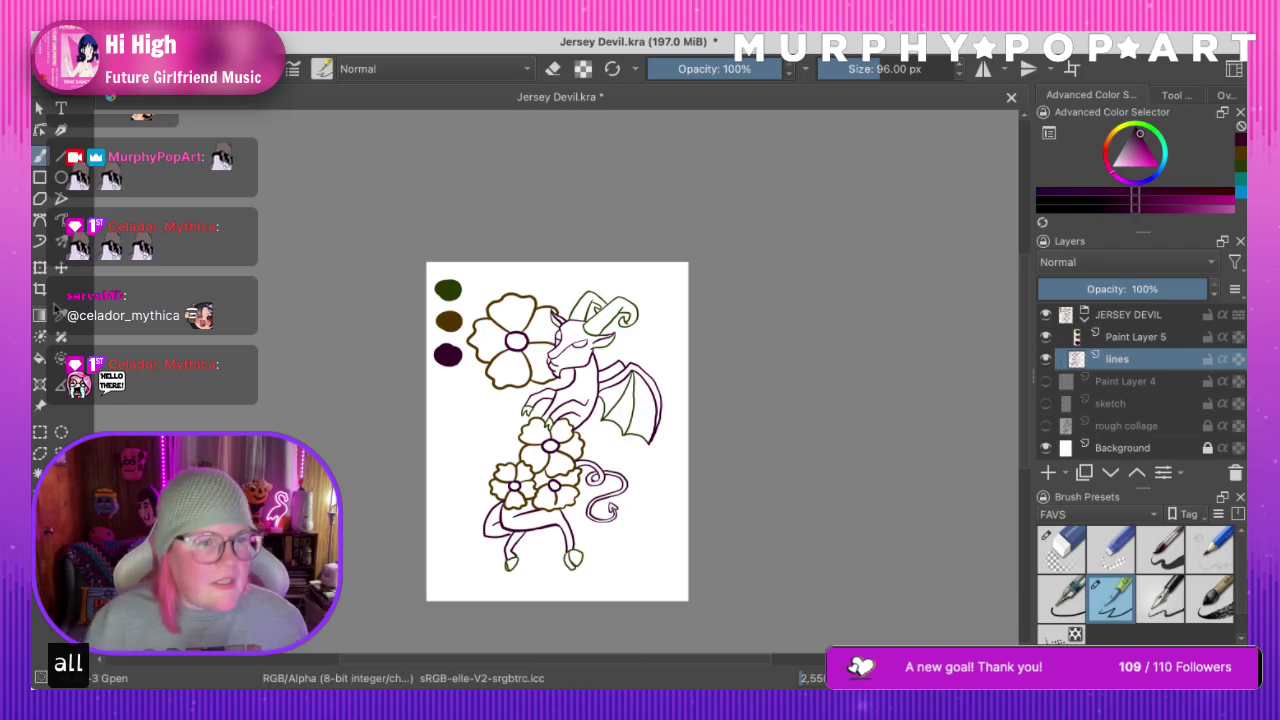
drag(467, 402, 443, 404)
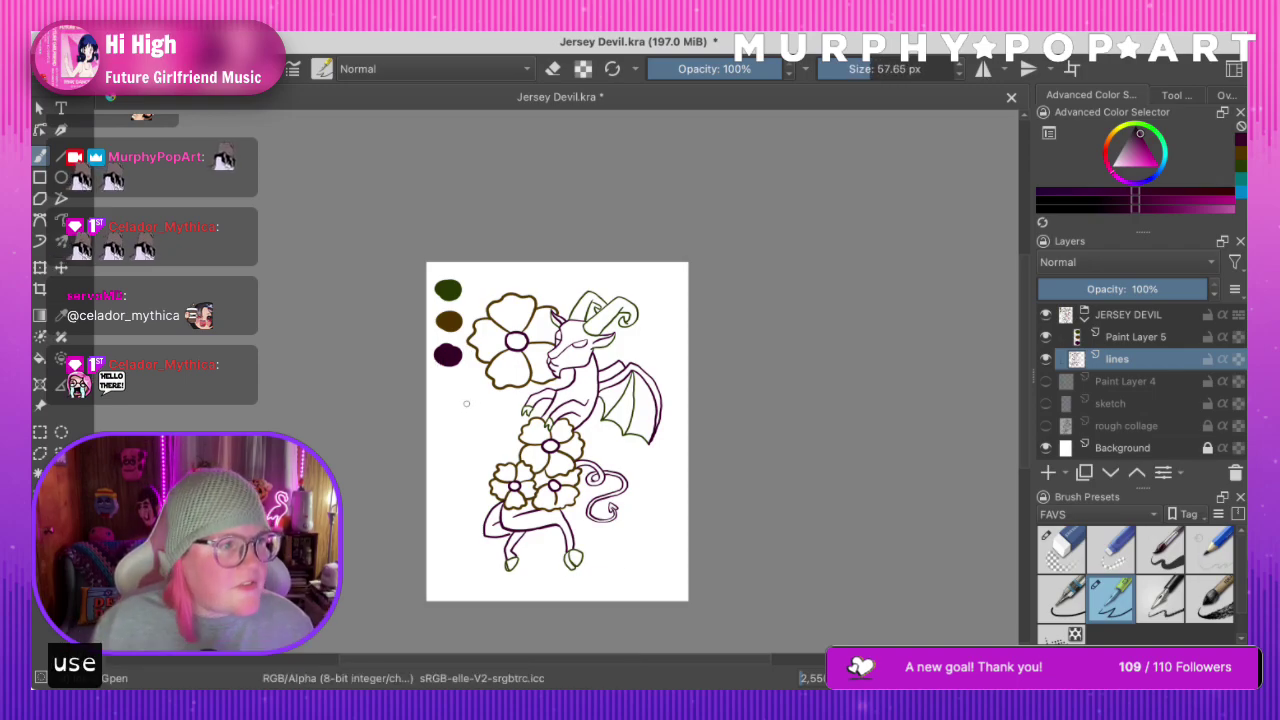
click(40, 337)
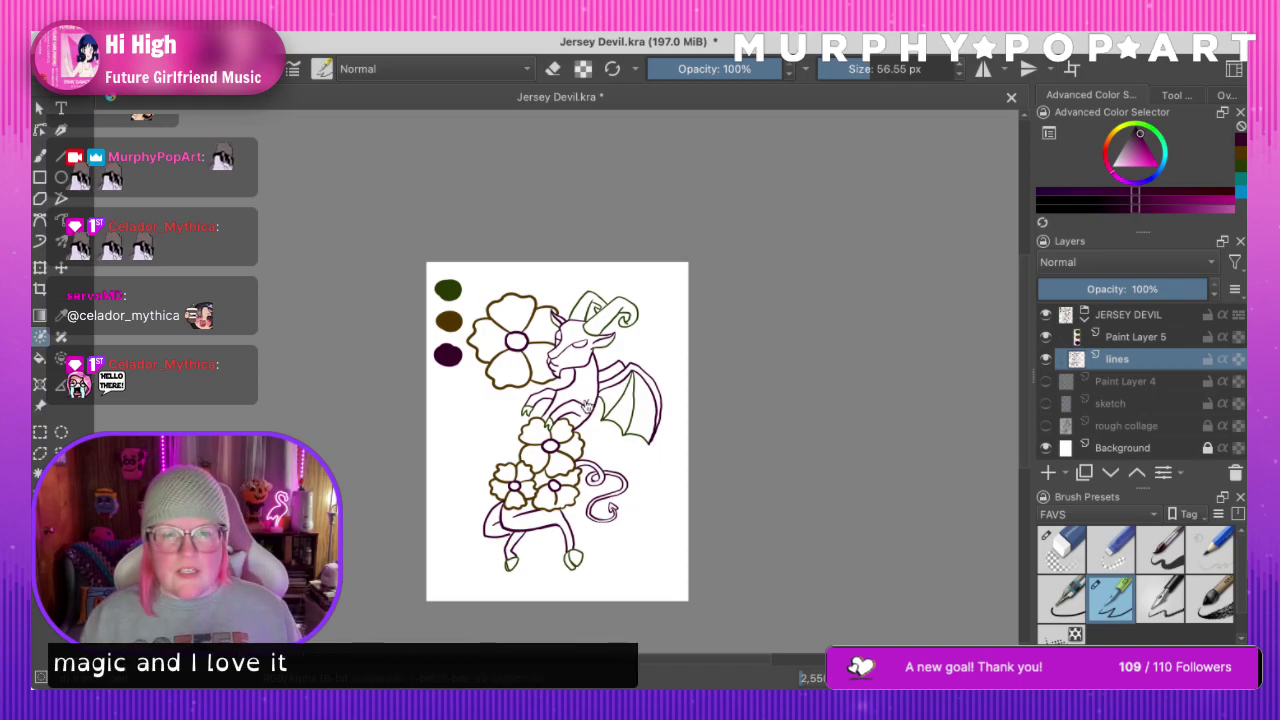
click(588, 407)
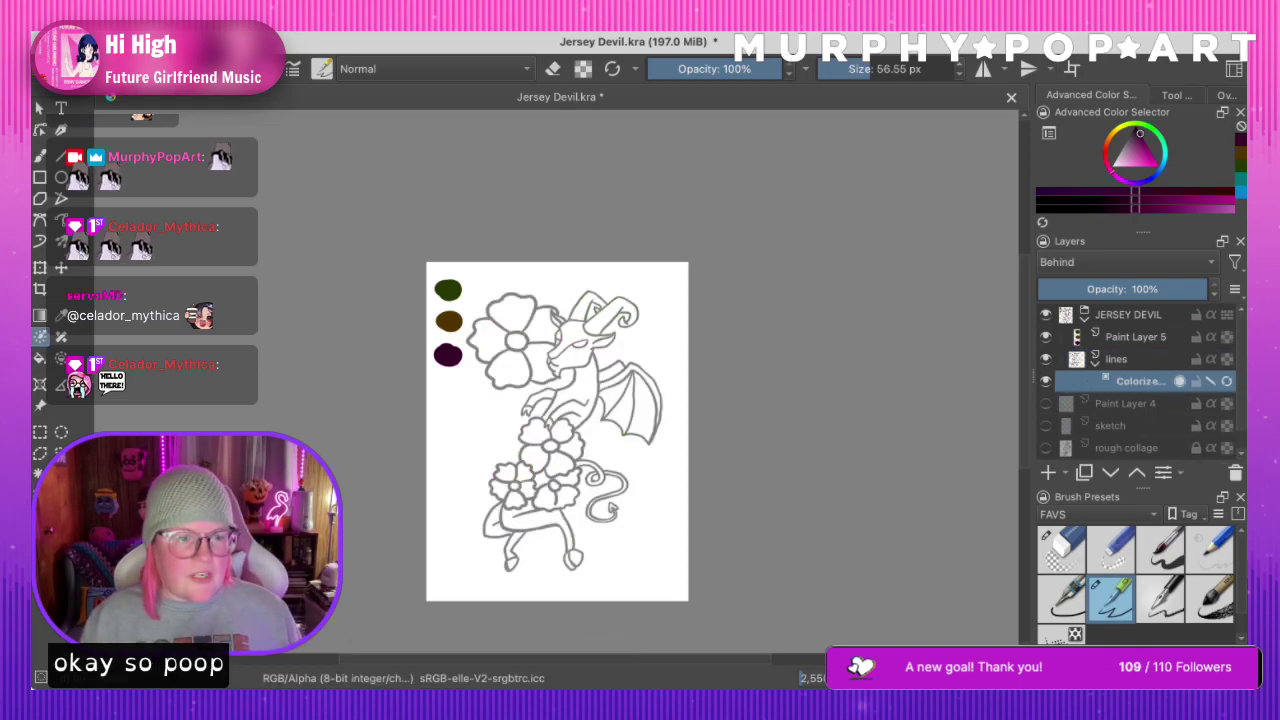
Pick a bright green as the marker colour and set the brush size to 36 px
click(40, 516)
click(600, 429)
click(537, 411)
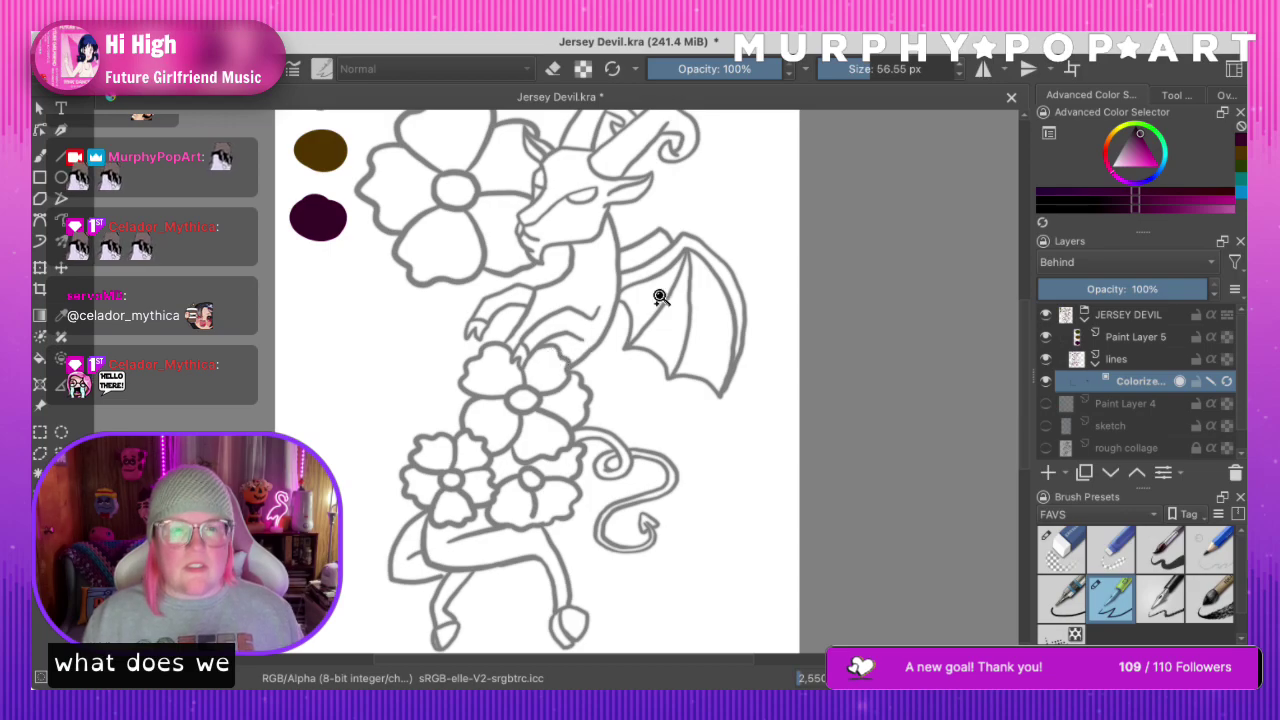
scroll(1000, 360, up, 3)
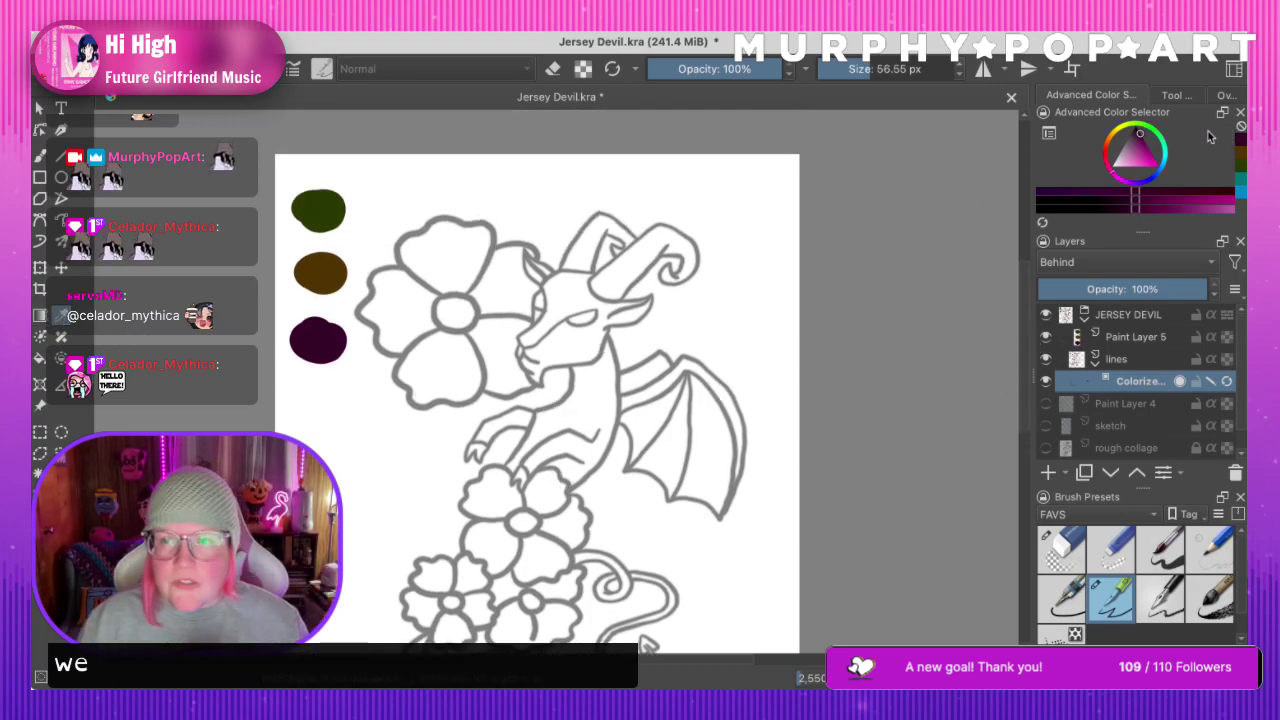
click(1164, 150)
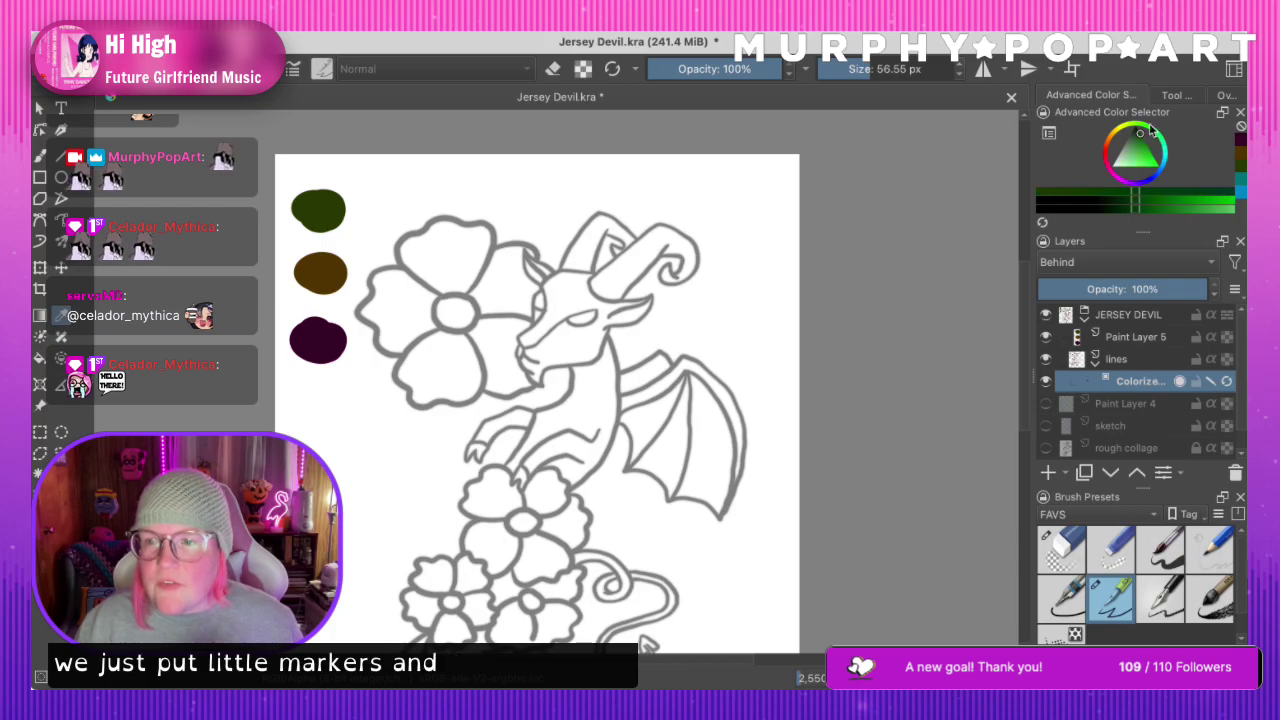
click(1152, 166)
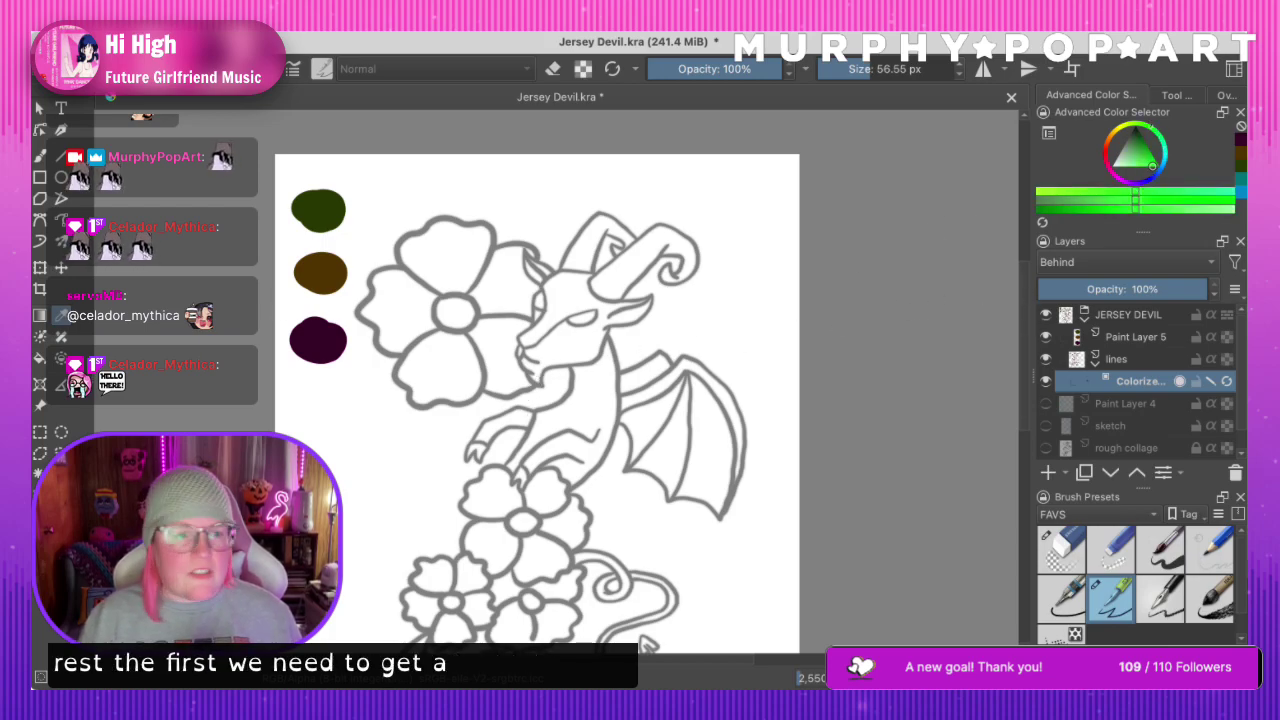
key(b)
drag(554, 388, 540, 398)
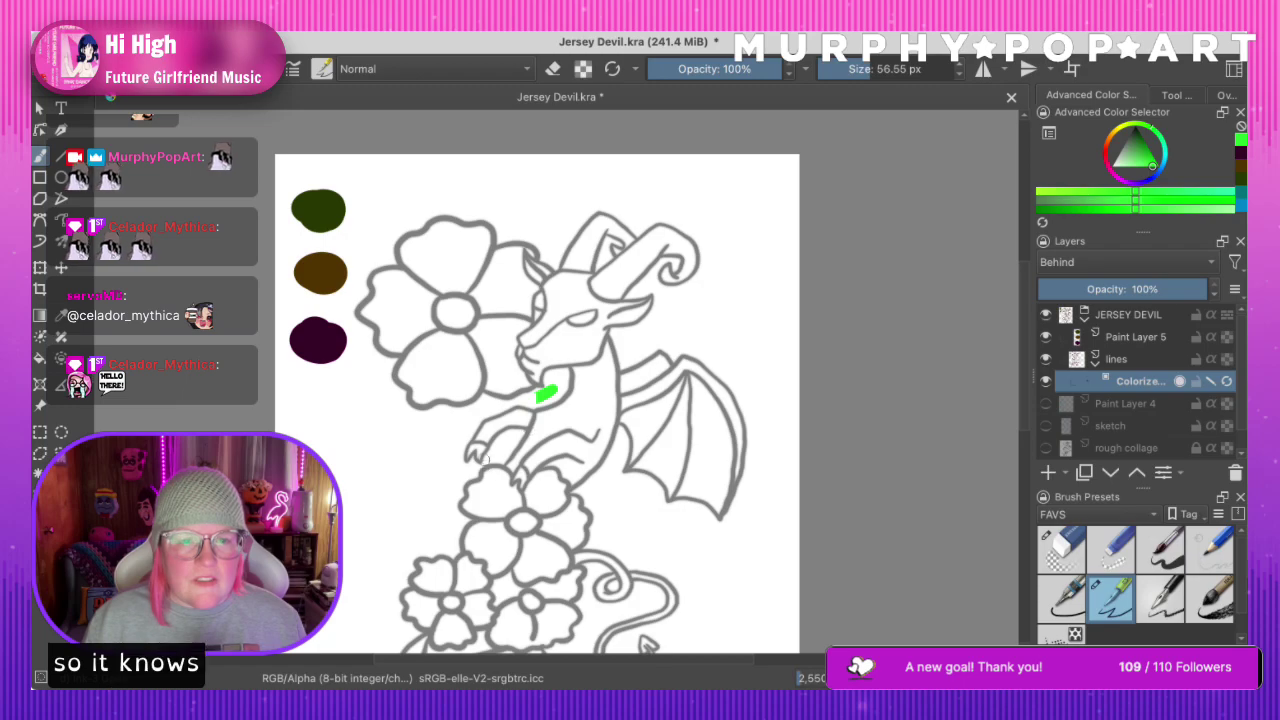
key(super+z)
shift+drag(451, 427, 452, 428)
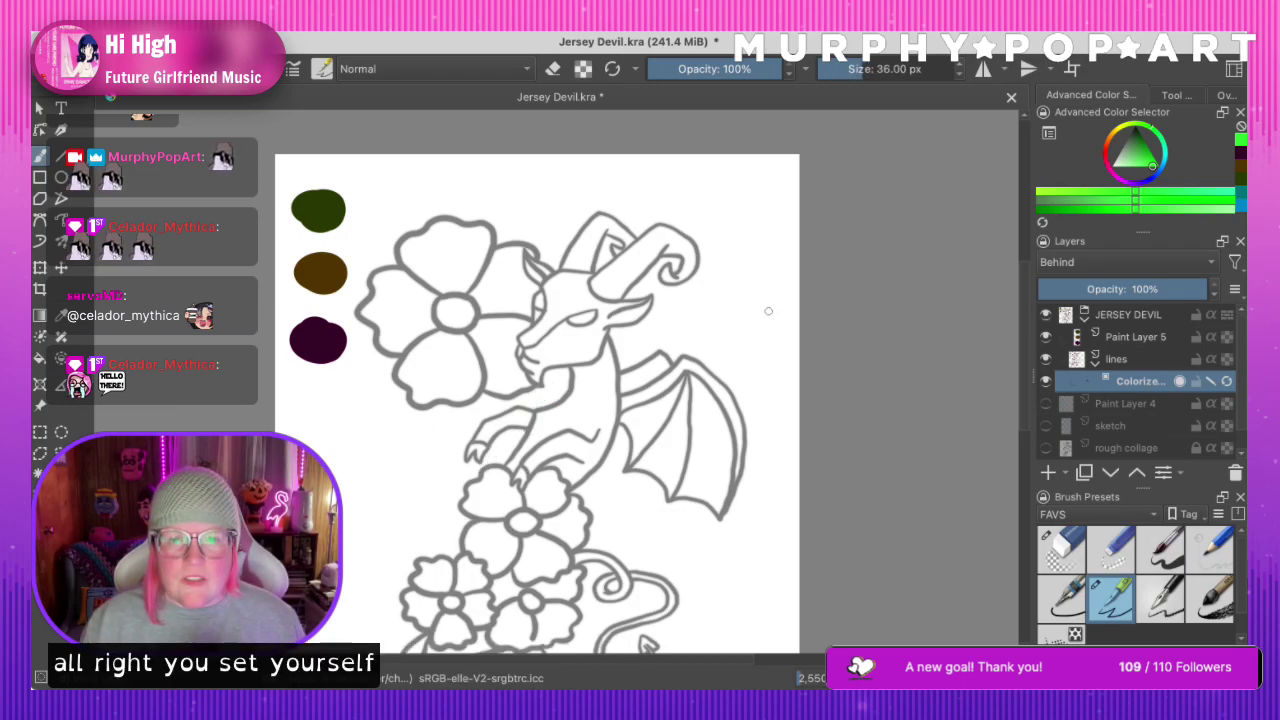
Try to mark the empty areas around the creature, between its horns and inside the tail curve with bright green freehand brush strokes
drag(533, 230, 531, 214)
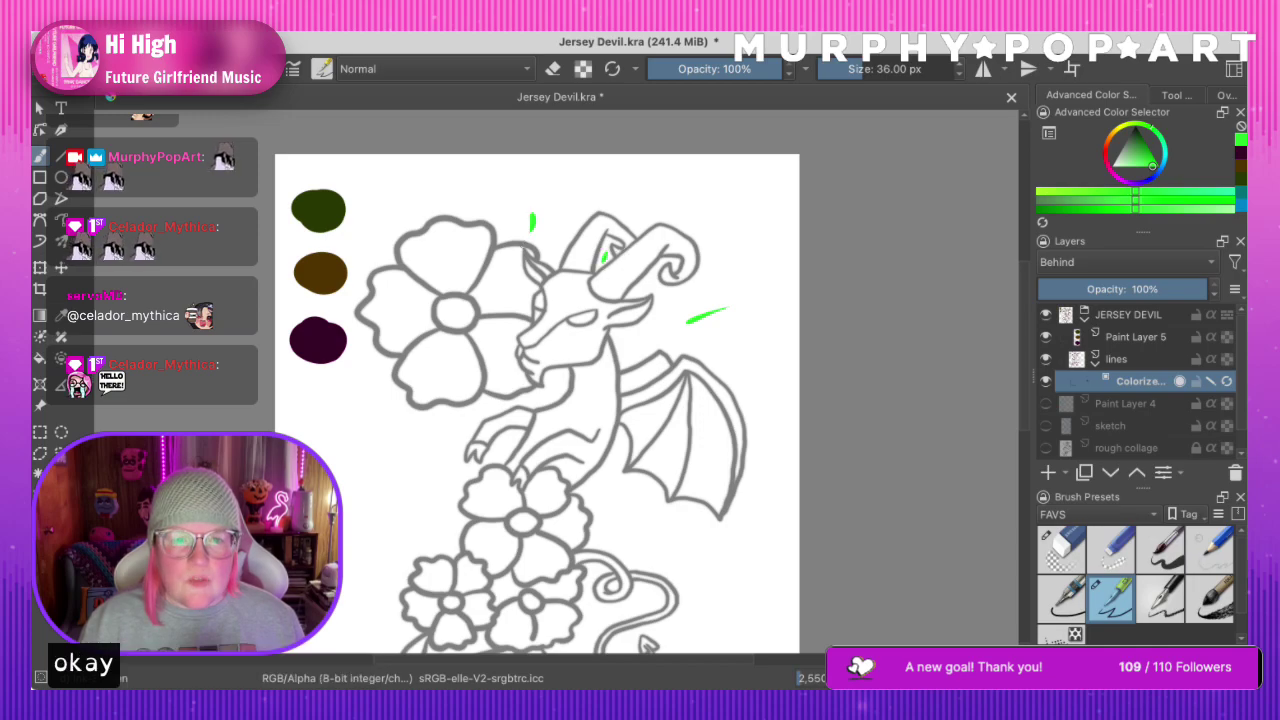
drag(342, 475, 355, 451)
drag(491, 452, 506, 440)
drag(641, 524, 627, 505)
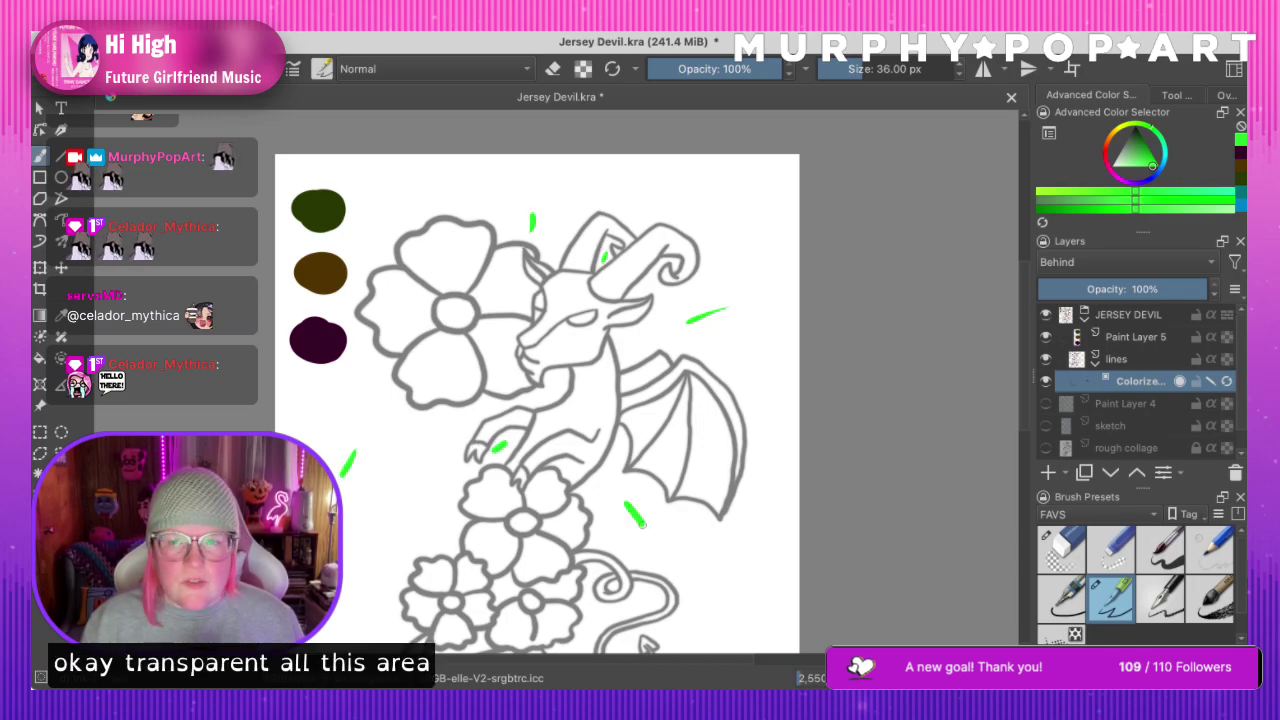
drag(1030, 370, 1014, 485)
drag(628, 405, 621, 414)
drag(498, 518, 509, 491)
drag(306, 445, 350, 404)
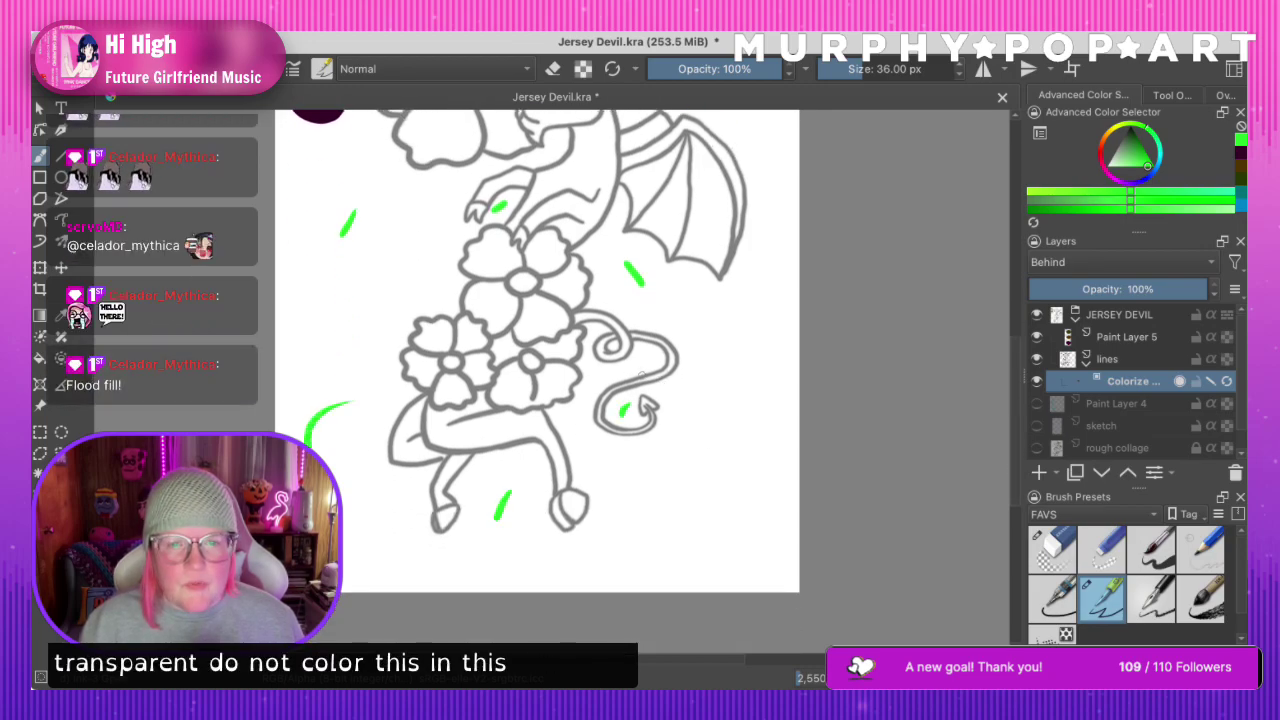
drag(590, 381, 610, 371)
Look through the freehand brush's tool options for the colorize mask's key stroke settings
click(1172, 95)
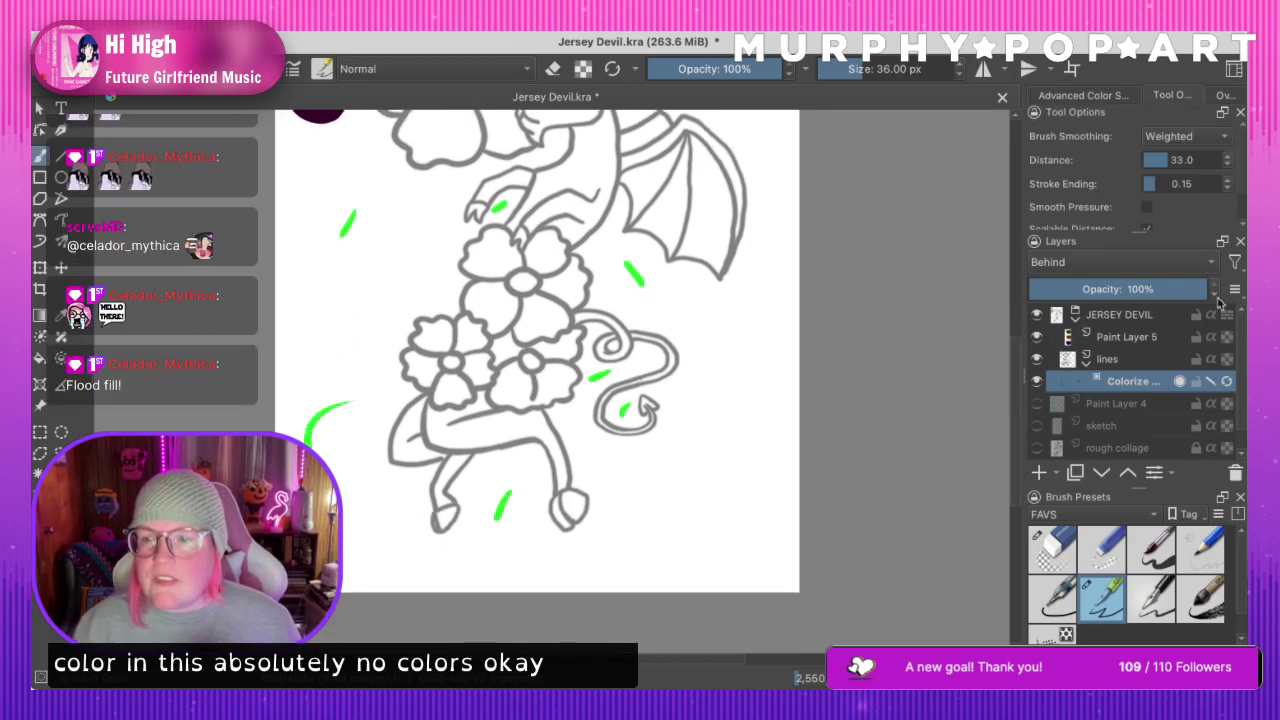
mouse_move(1240, 158)
mouse_down()
mouse_move(1240, 188)
mouse_move(1240, 156)
mouse_up()
click(1108, 97)
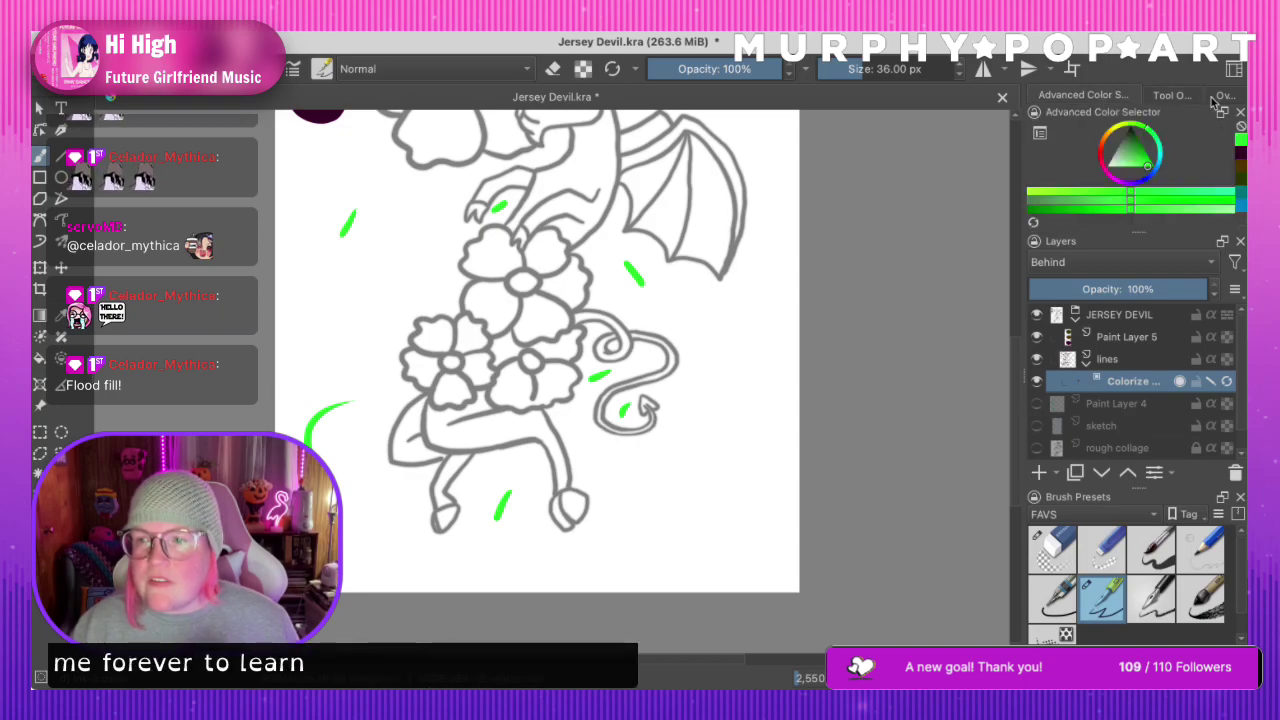
click(1222, 96)
click(1088, 97)
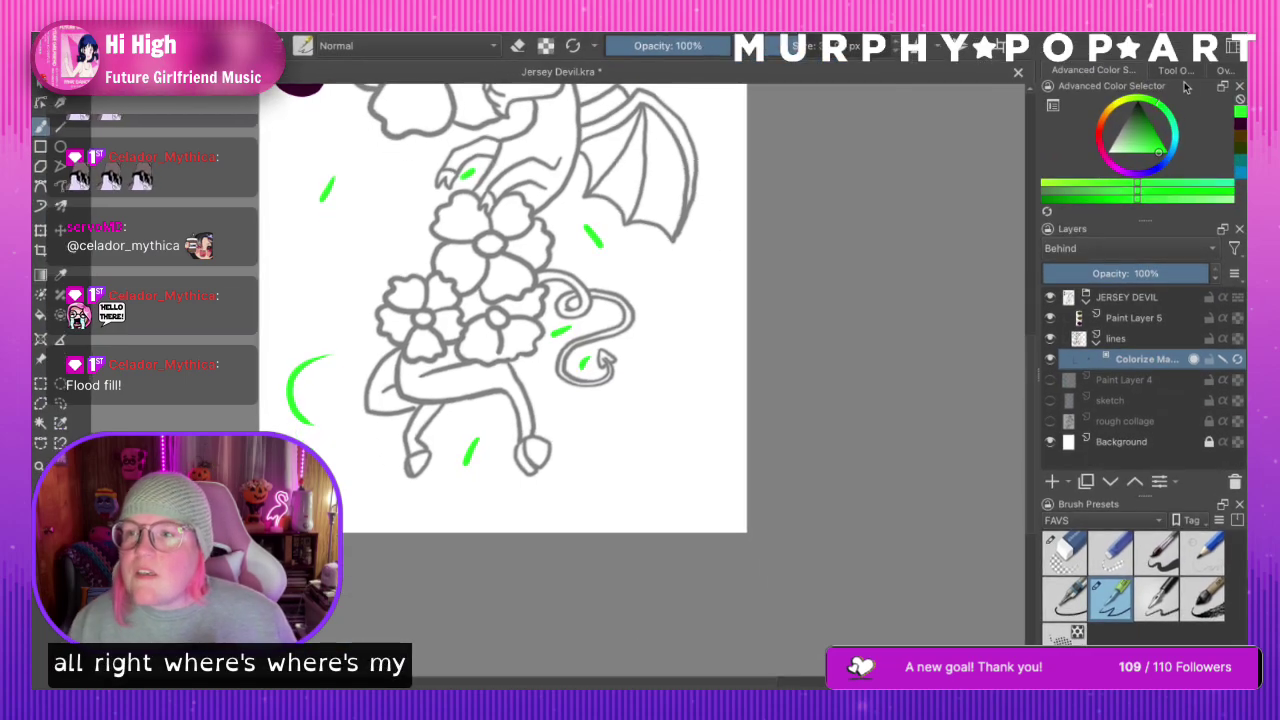
click(1180, 88)
scroll(1243, 160, down, 1)
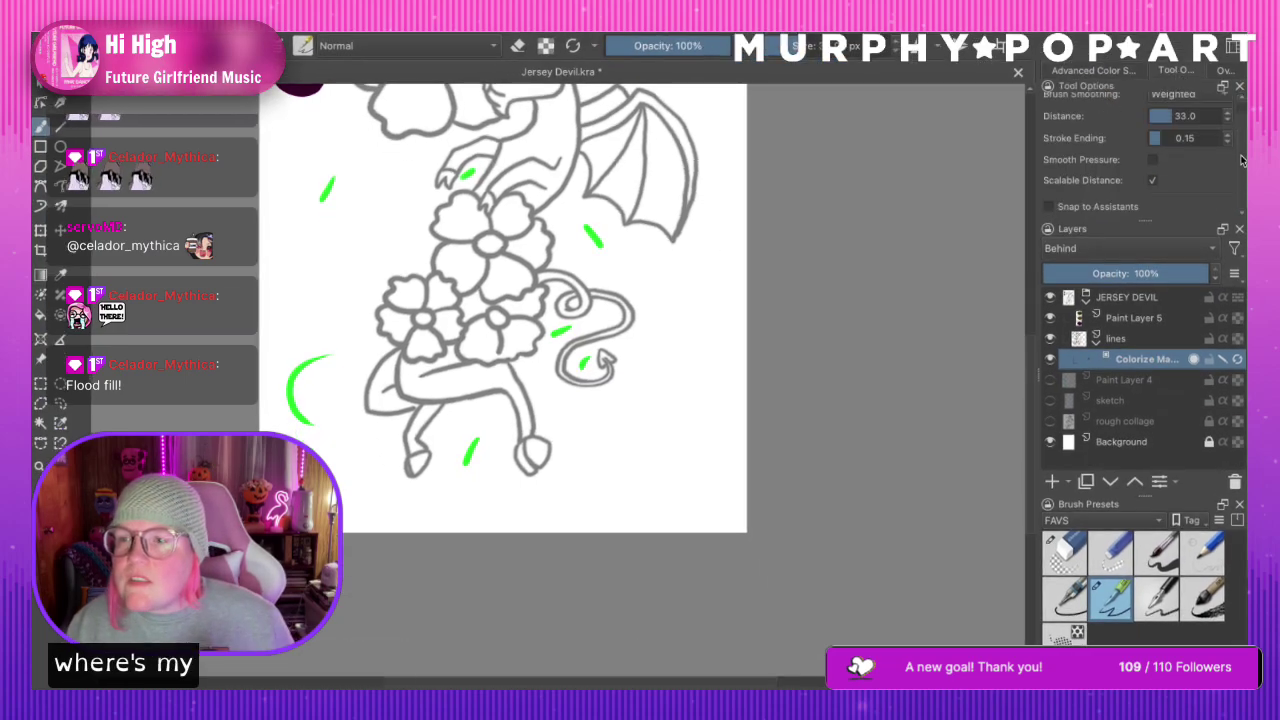
Undo all the bright green brush strokes on the colorize mask
key(ctrl+z)
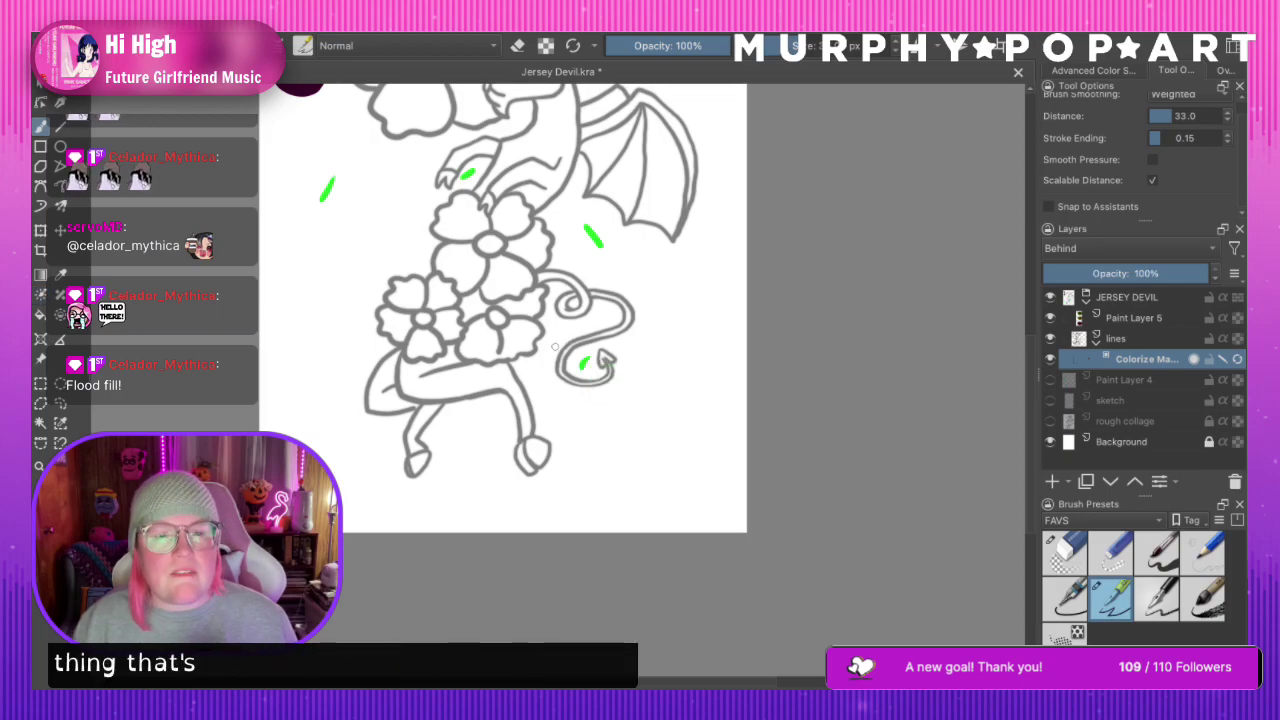
scroll(920, 395, up, 5)
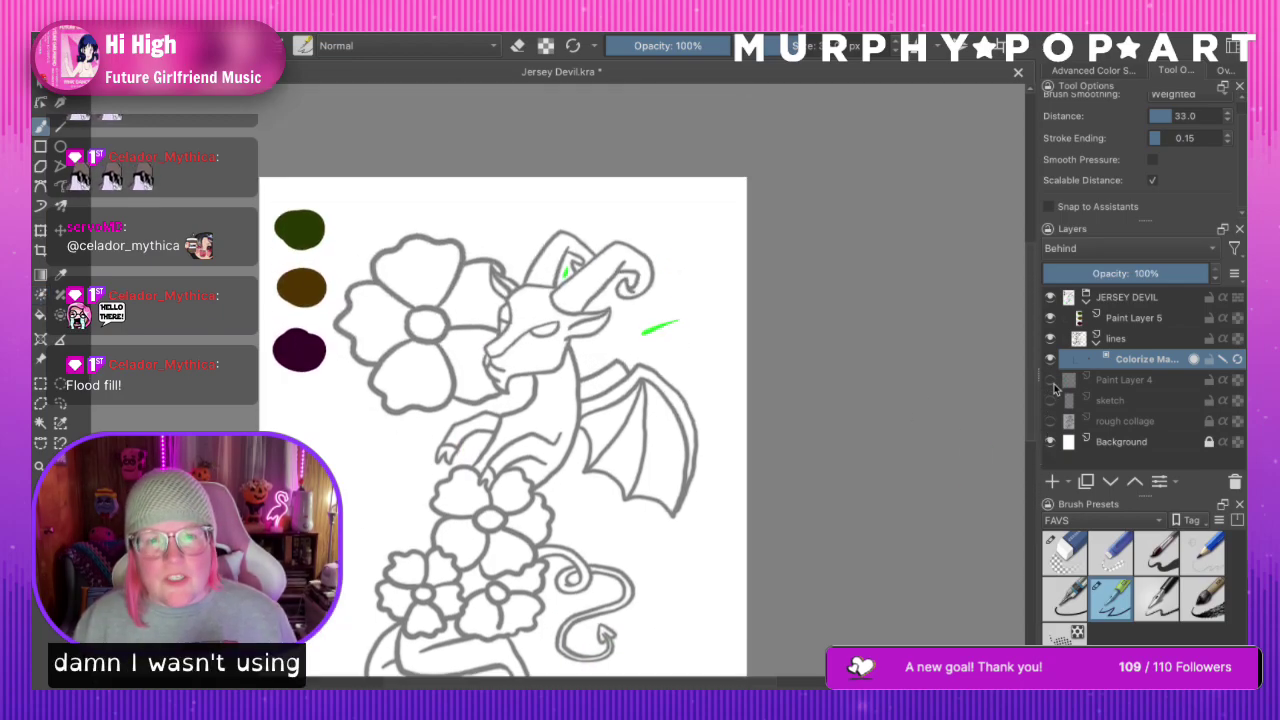
key(ctrl+z)
key(ctrl+z)
With the Colorize Mask tool, mark the background around the creature, between the horns, by the tail and around the legs in bright green
click(41, 294)
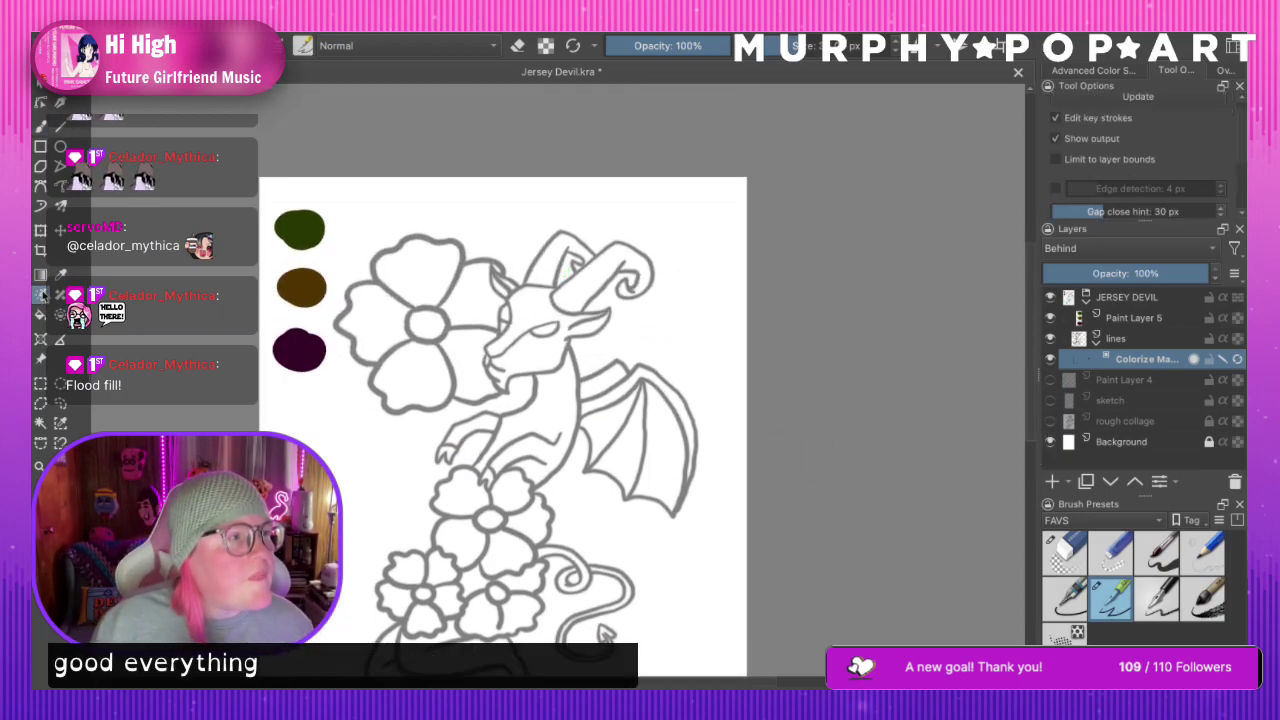
drag(543, 209, 519, 229)
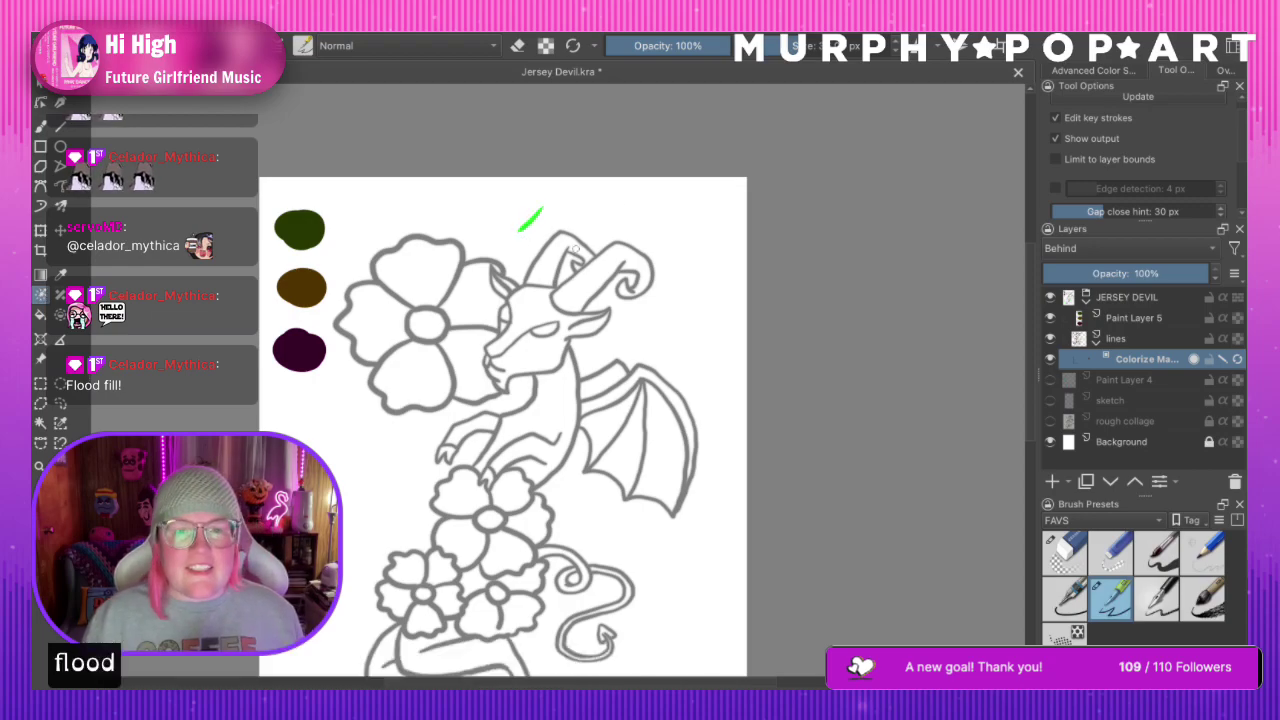
drag(568, 263, 564, 275)
drag(628, 309, 631, 341)
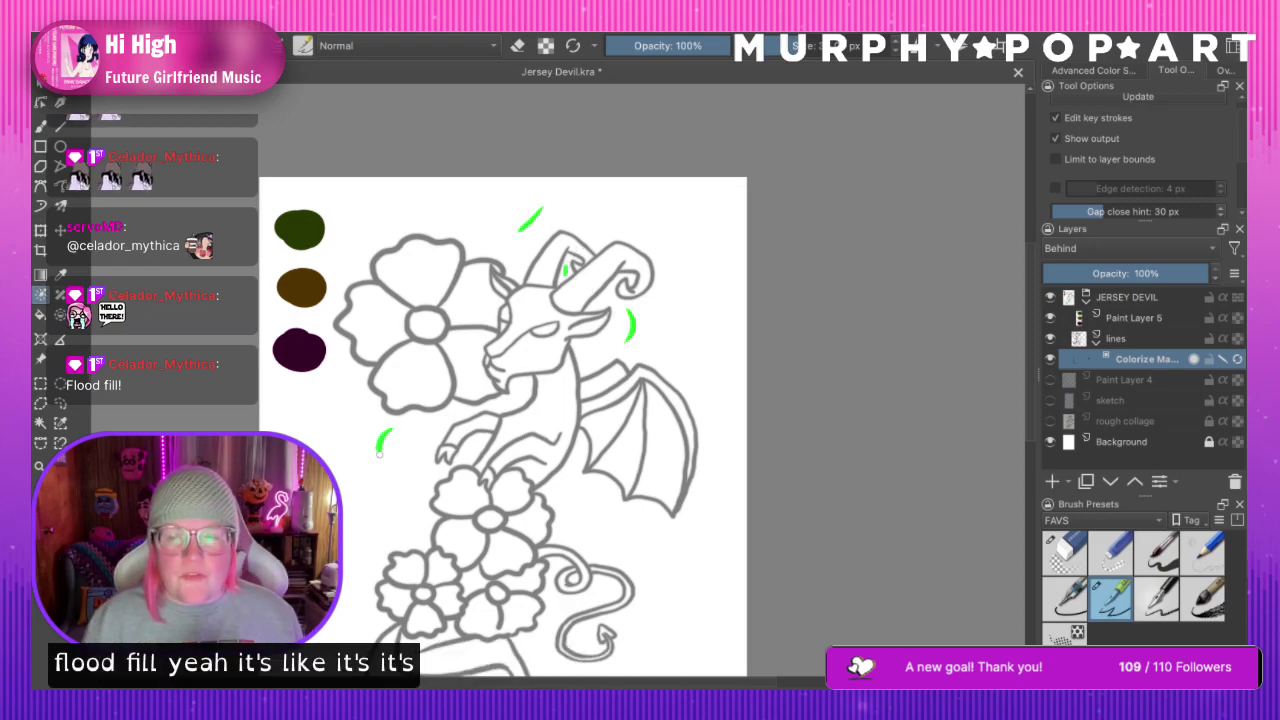
drag(379, 453, 393, 465)
scroll(690, 387, down, 3)
drag(606, 374, 655, 403)
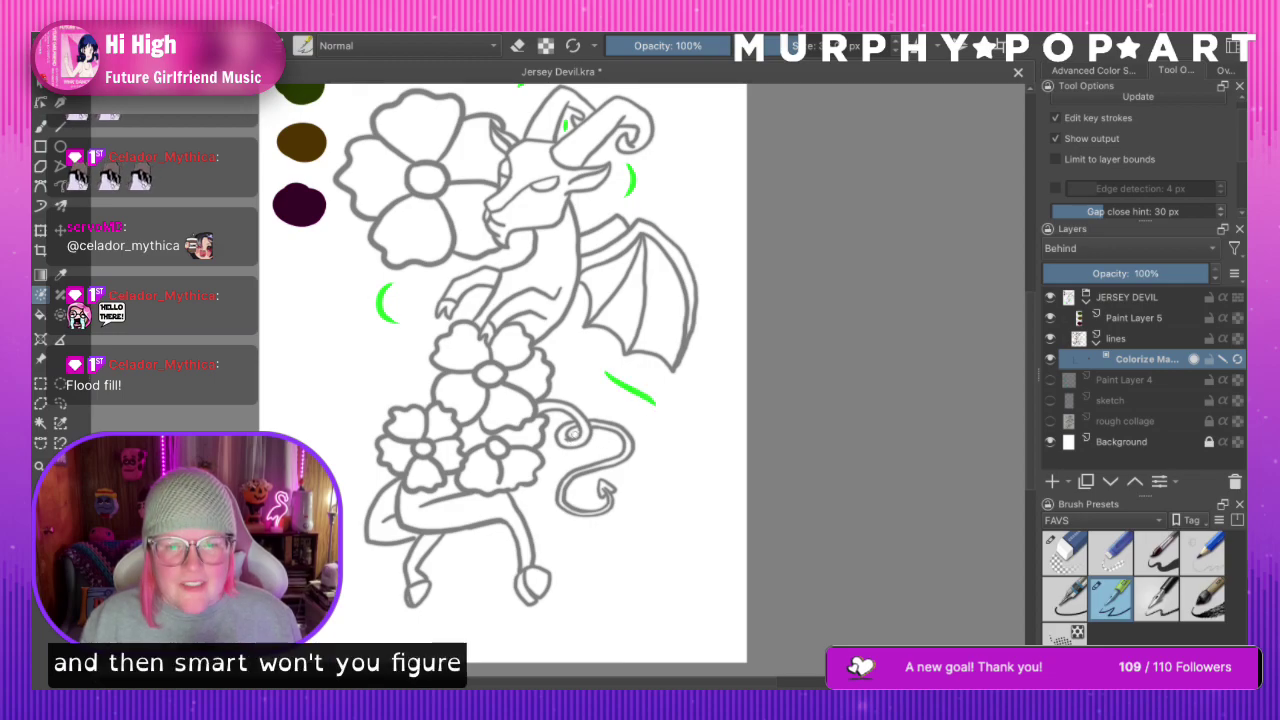
drag(552, 468, 549, 480)
drag(557, 560, 572, 578)
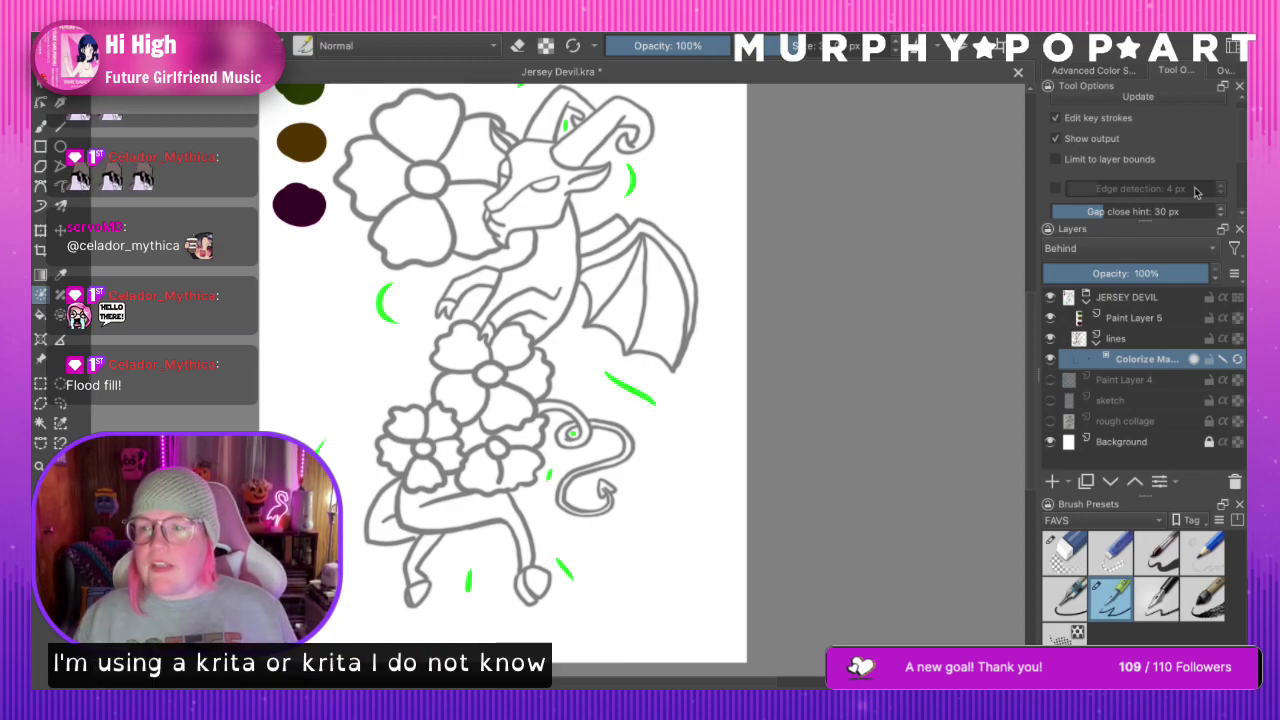
Set the colorize mask's bright green key stroke colour as transparent
scroll(1241, 137, down, 3)
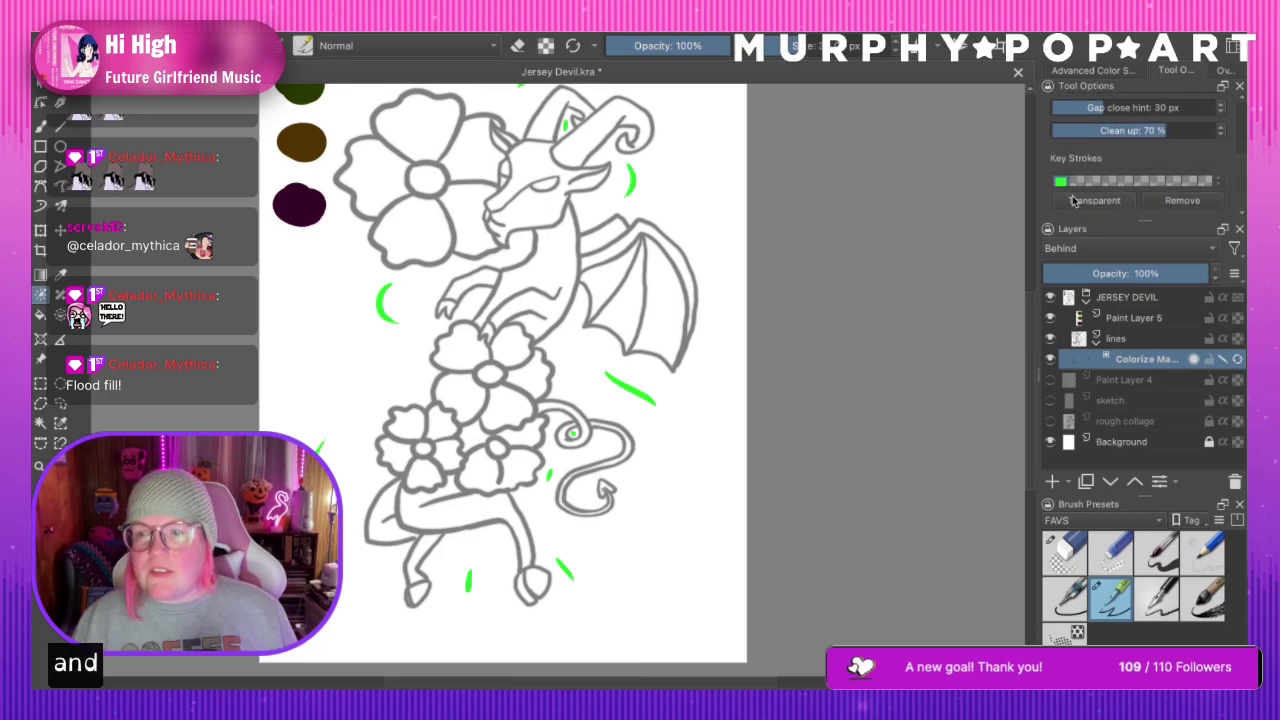
scroll(500, 380, up, 3)
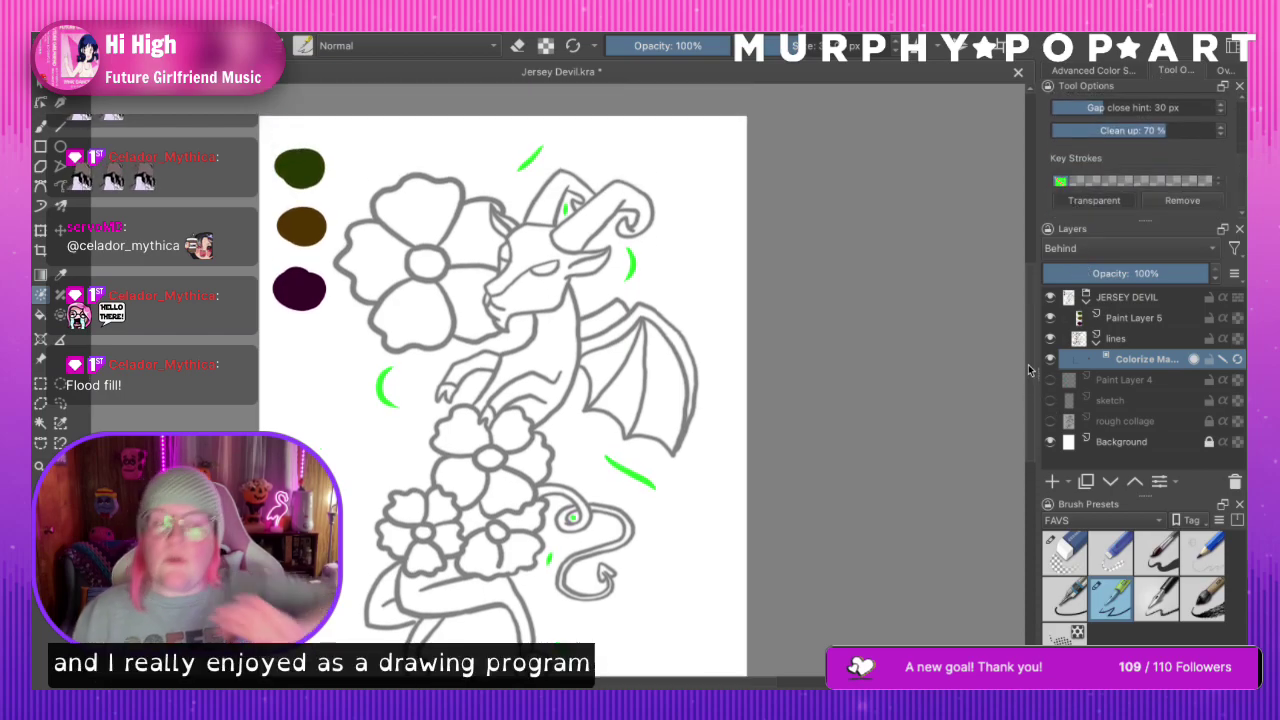
Sample the dark purple swatch beside the drawing and lighten it to a medium purple
key(p)
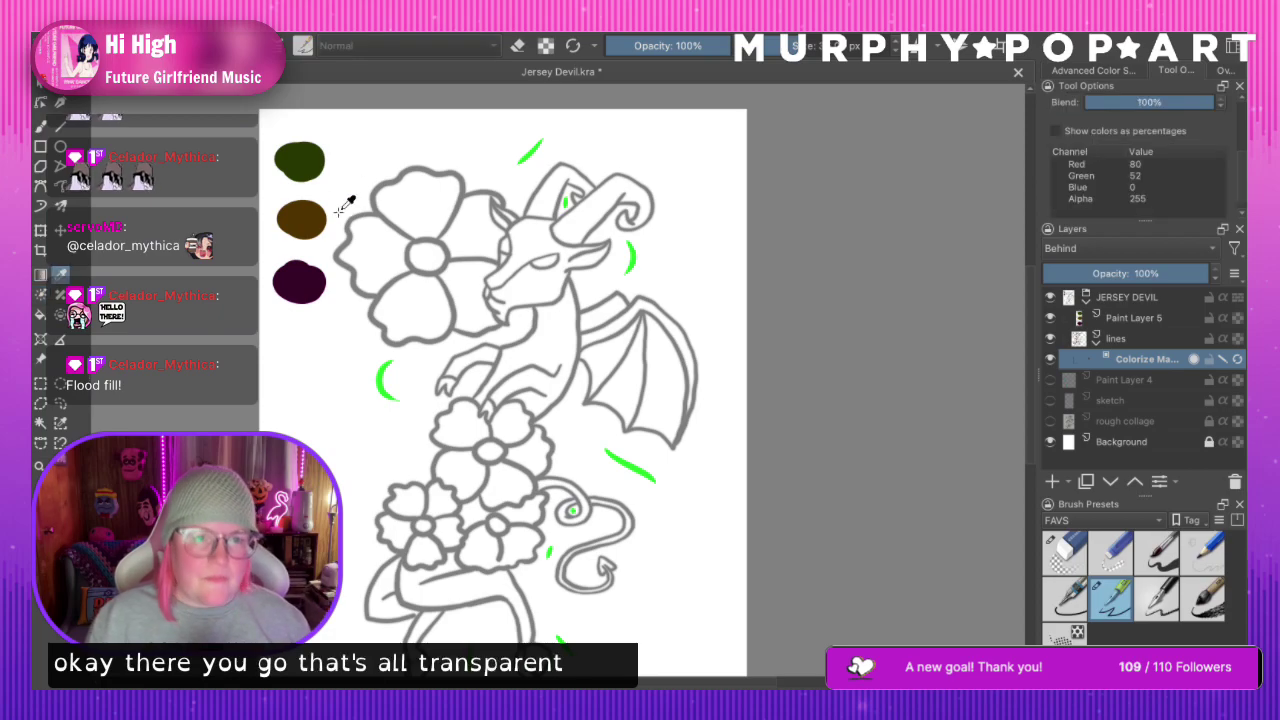
click(1102, 71)
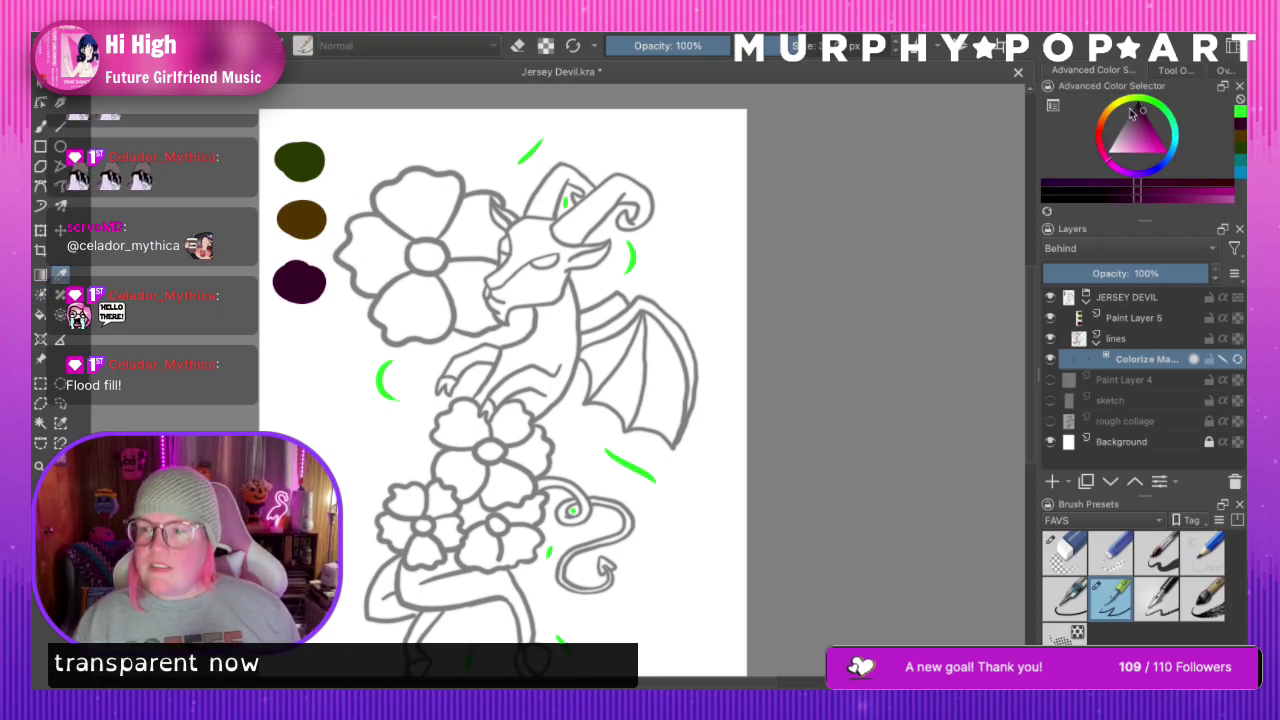
drag(1144, 116, 1140, 140)
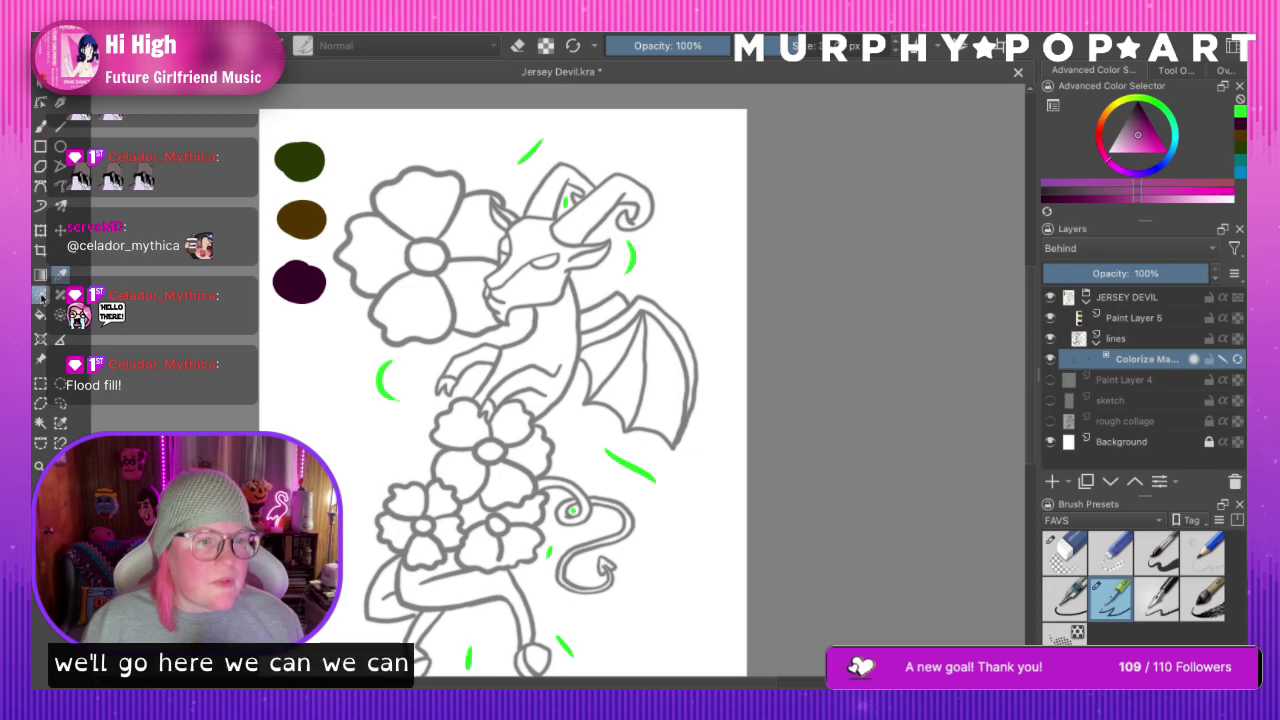
With the Colorize Mask tool, mark the creature's face, outer ears, neck, torso, arms and upper wing sections with short purple strokes
click(40, 295)
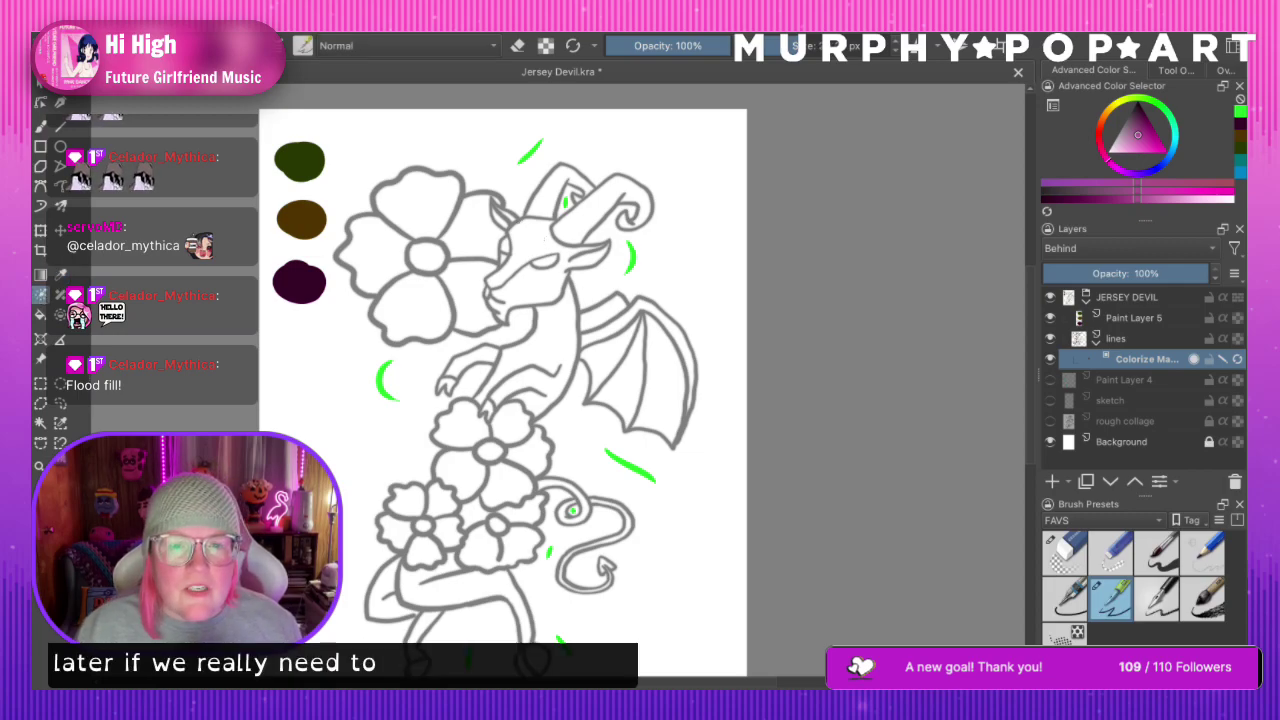
click(529, 232)
click(540, 288)
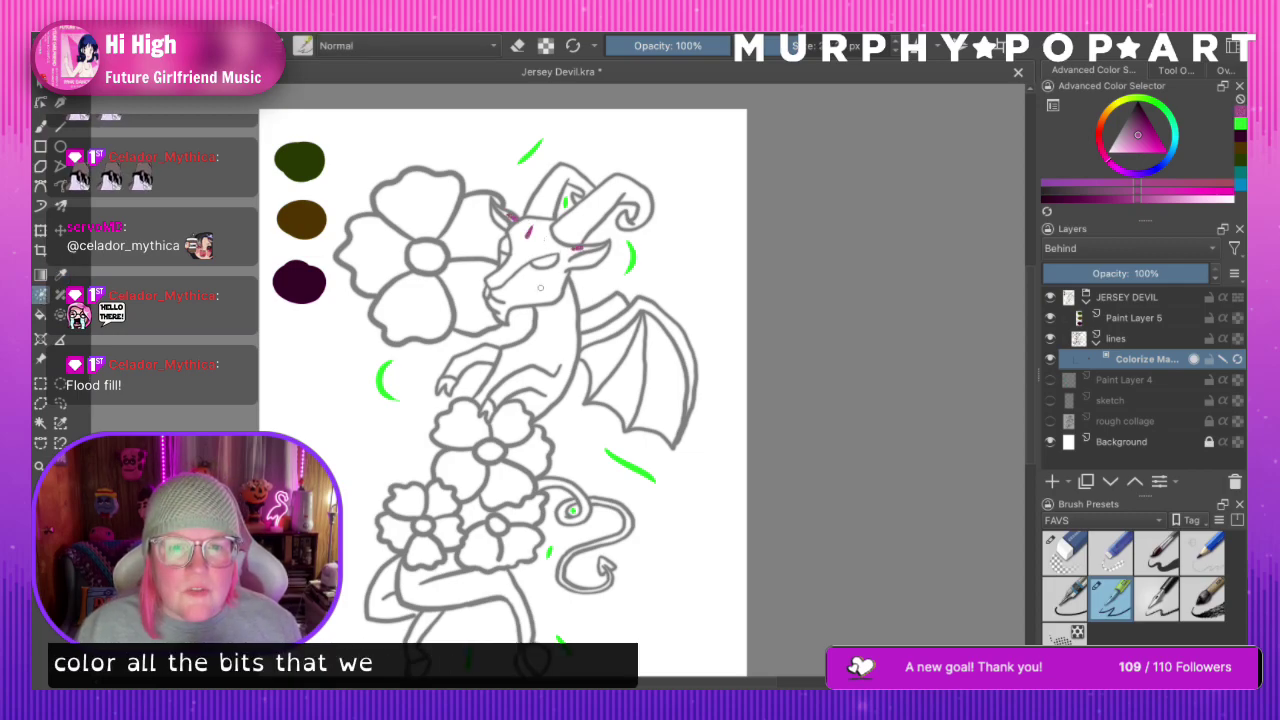
click(498, 306)
click(502, 278)
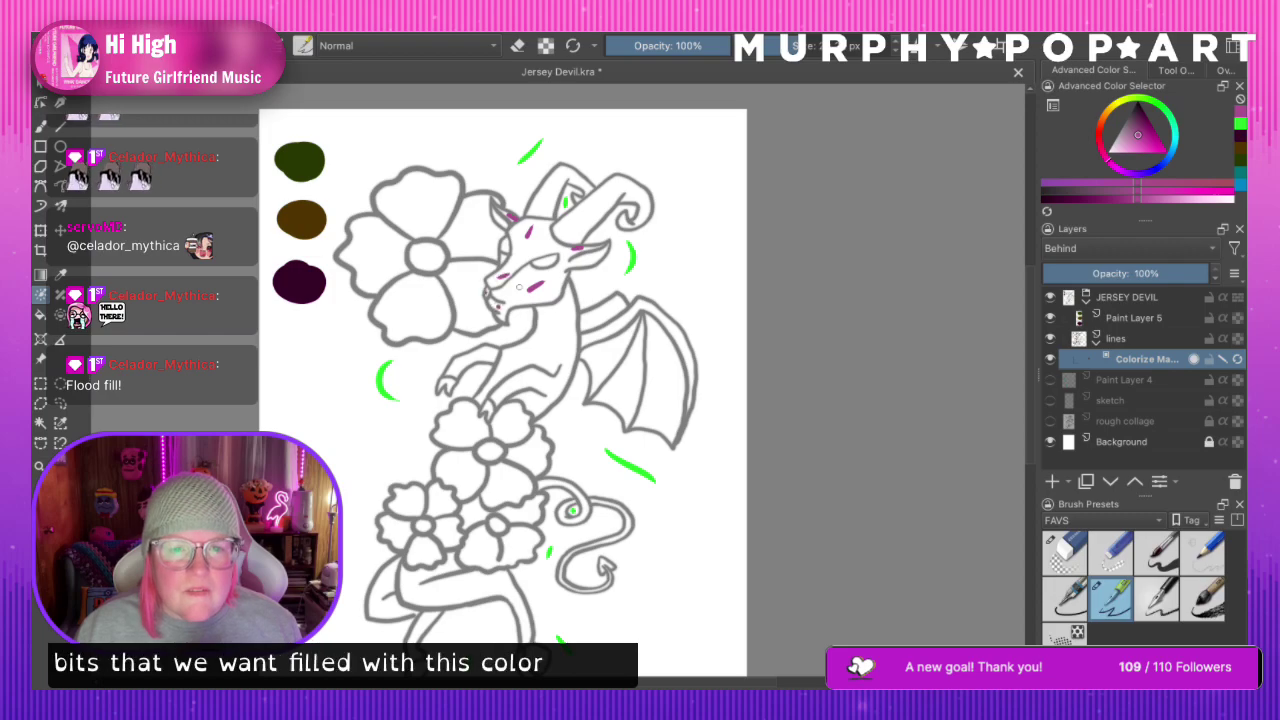
click(531, 381)
click(599, 316)
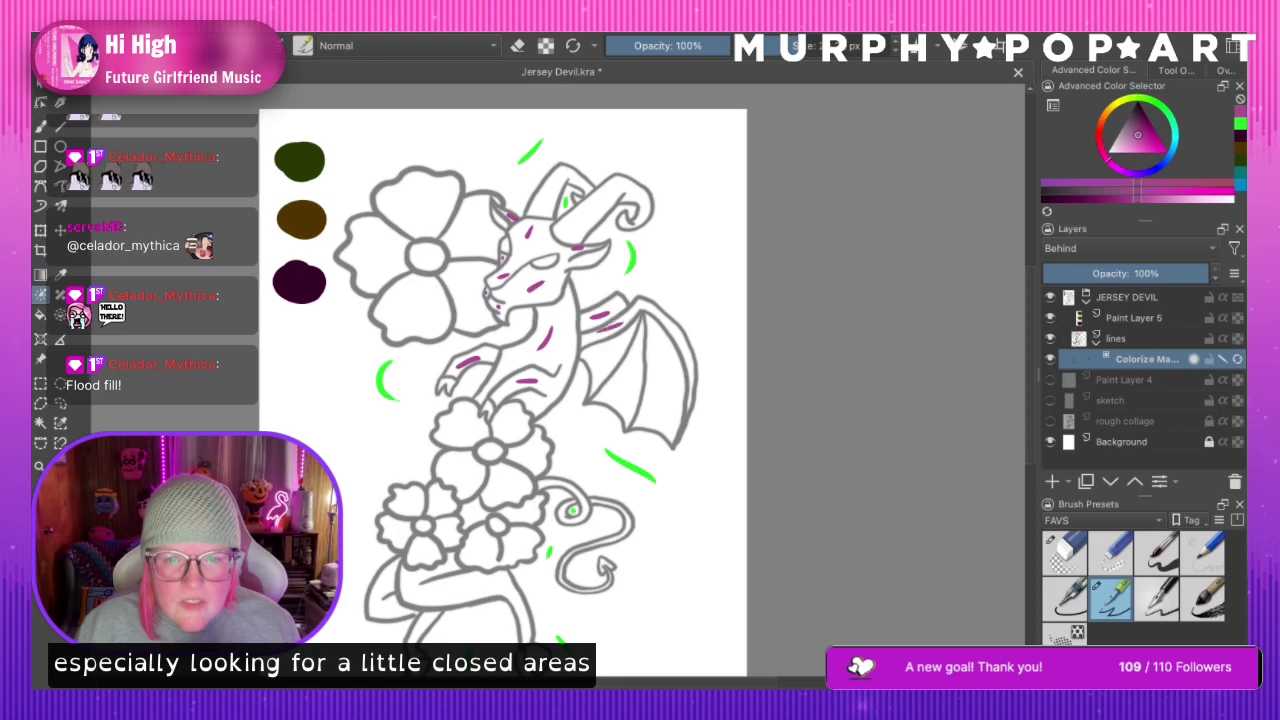
Mark the creature's haunch, legs and curled tail with short purple key strokes
scroll(481, 398, down, 3)
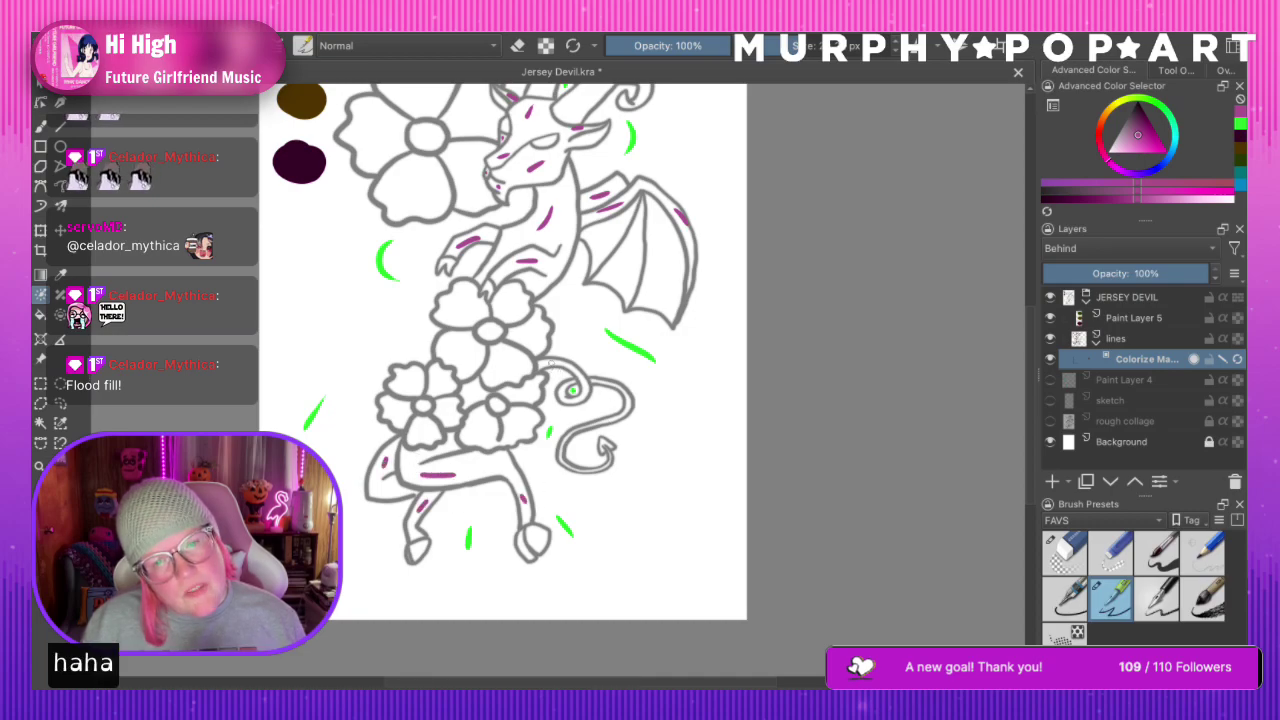
drag(552, 361, 571, 367)
drag(613, 418, 628, 409)
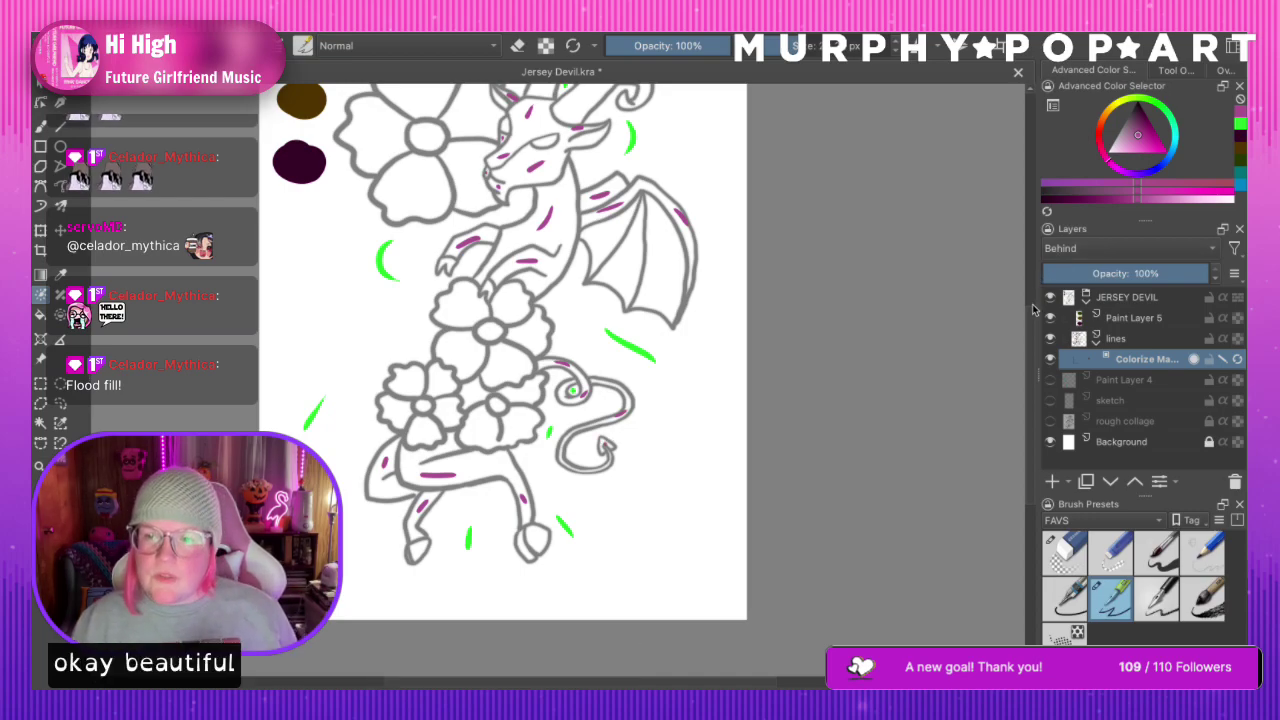
Sample the dark green swatch beside the drawing and lighten it to a medium yellow-green
drag(1033, 336, 1033, 257)
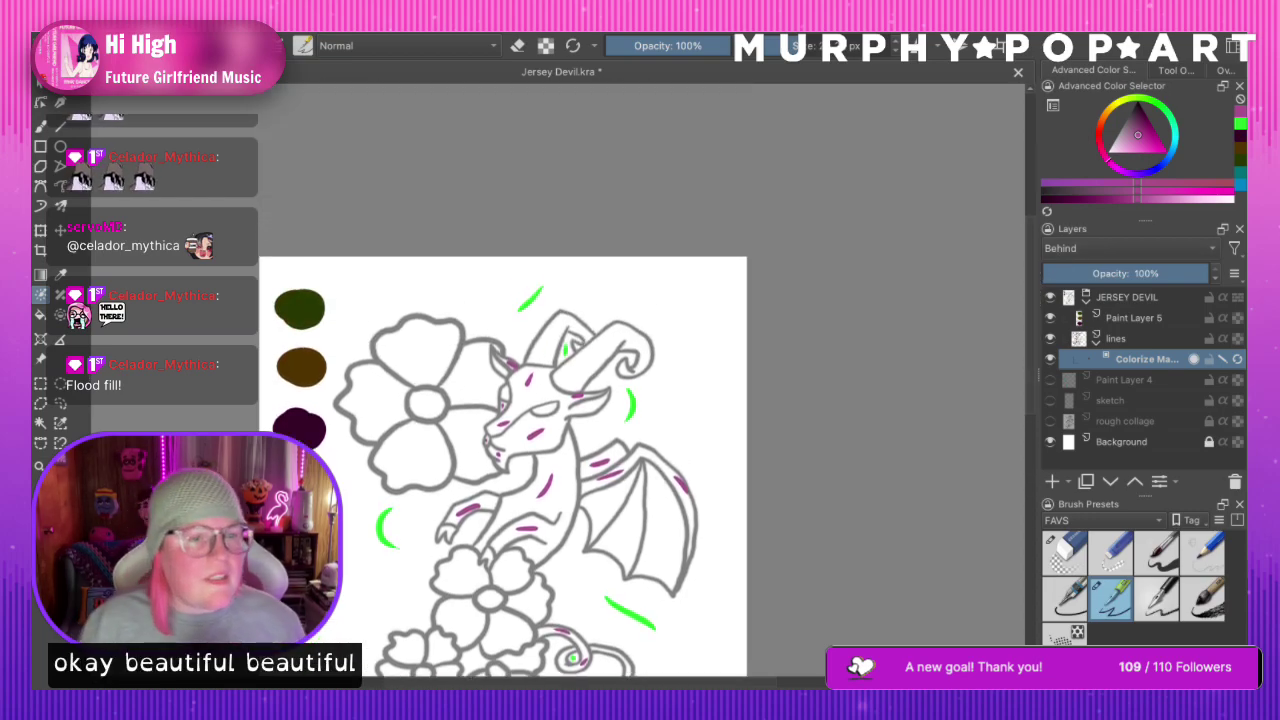
click(60, 274)
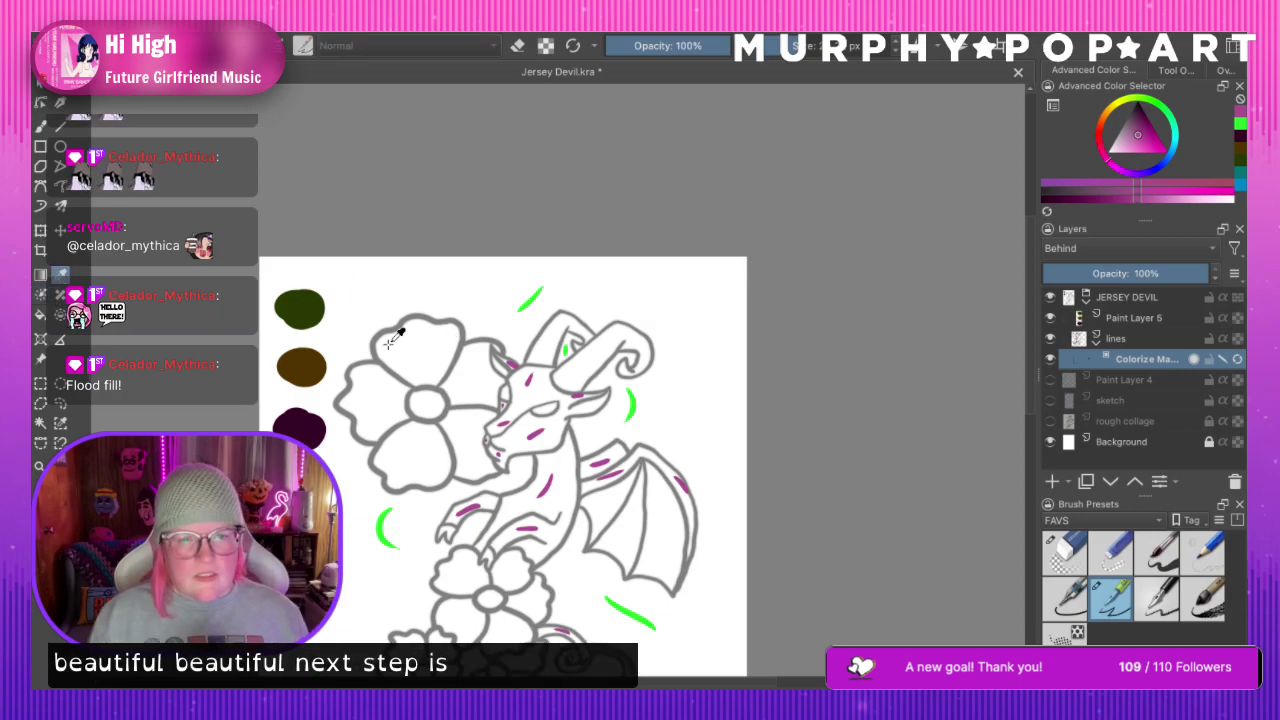
click(304, 302)
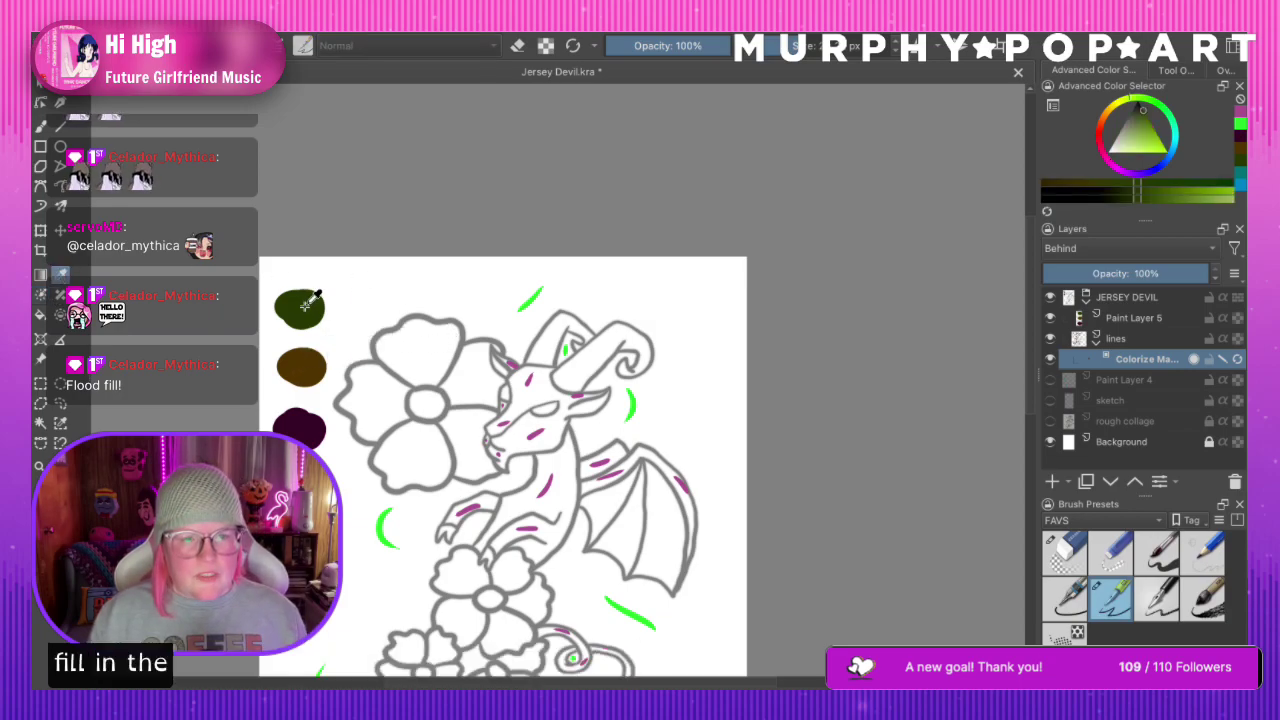
mouse_move(1147, 117)
mouse_down()
mouse_move(1155, 140)
mouse_move(1144, 141)
mouse_up()
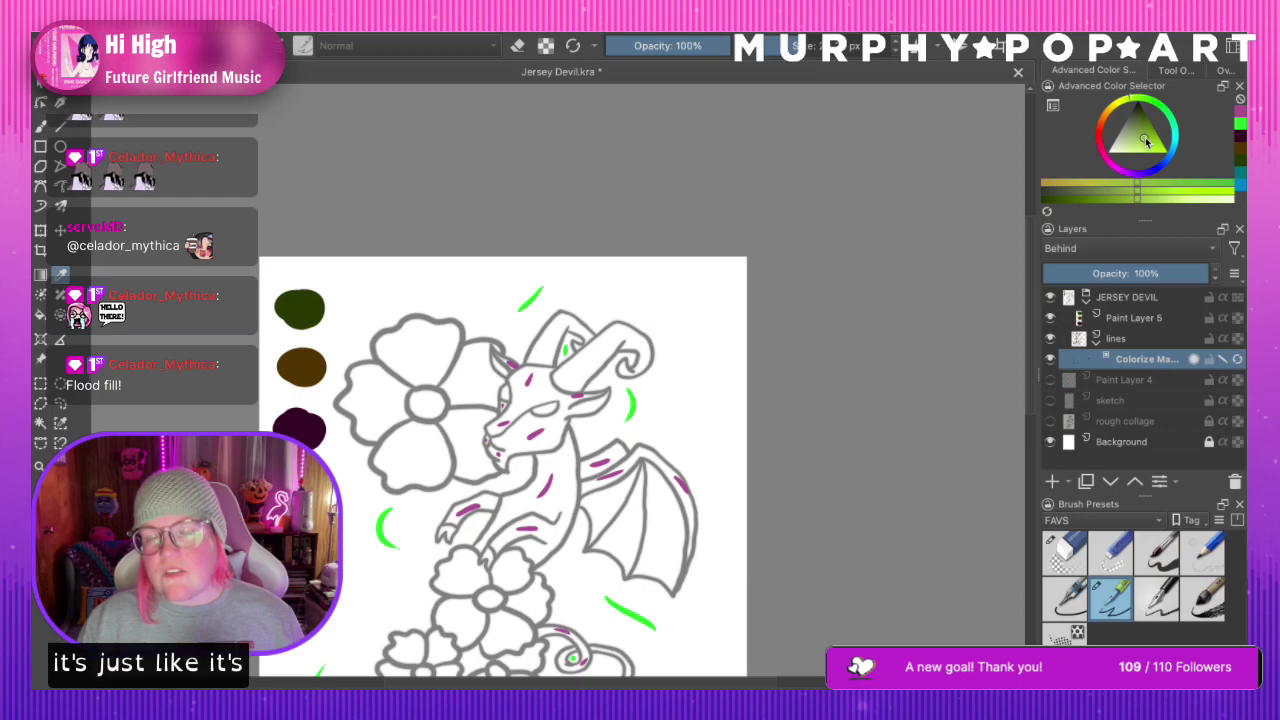
Try a yellow-green key stroke on the rear horn, undo it, and brighten the colour to a pale lime green
scroll(500, 400, down, 3)
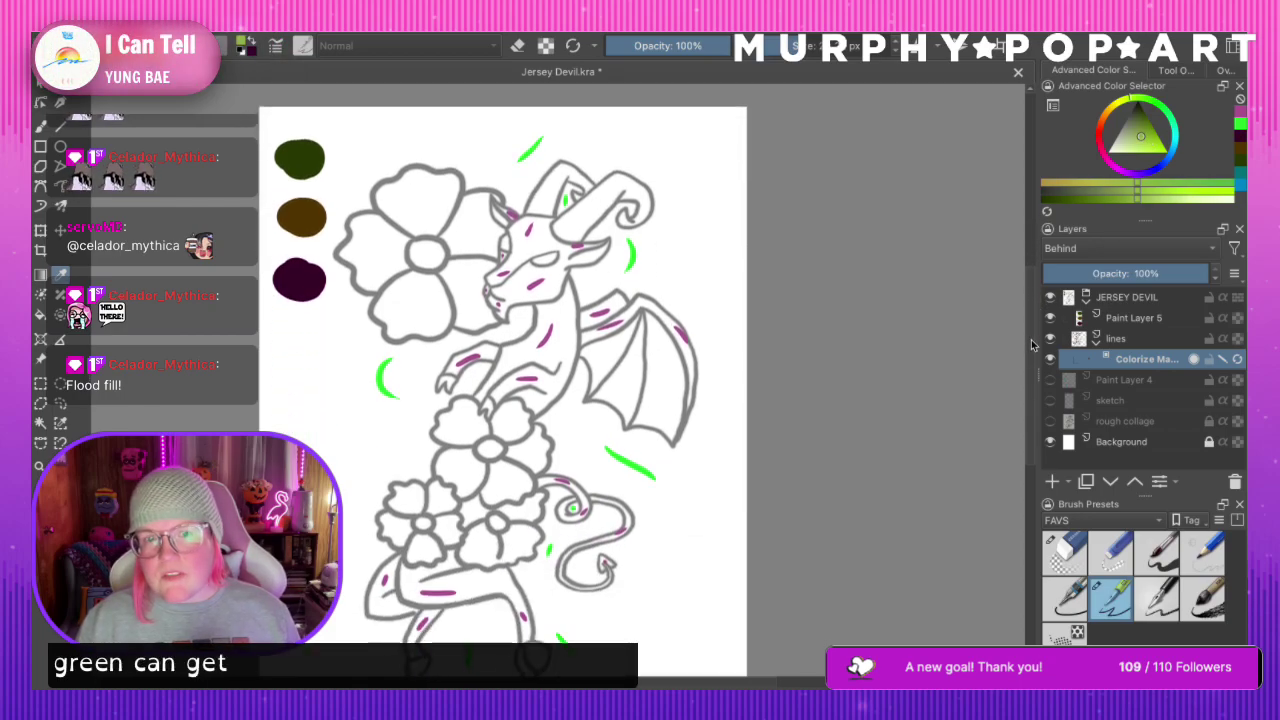
click(40, 295)
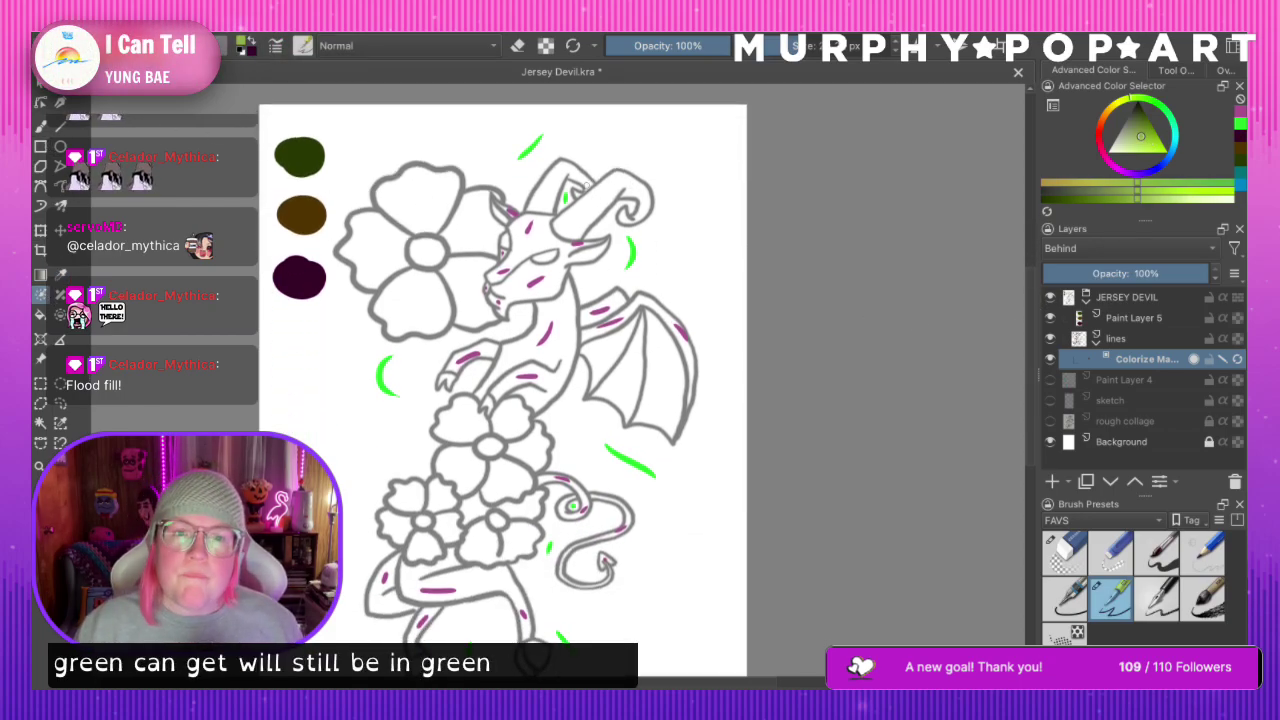
drag(556, 181, 544, 192)
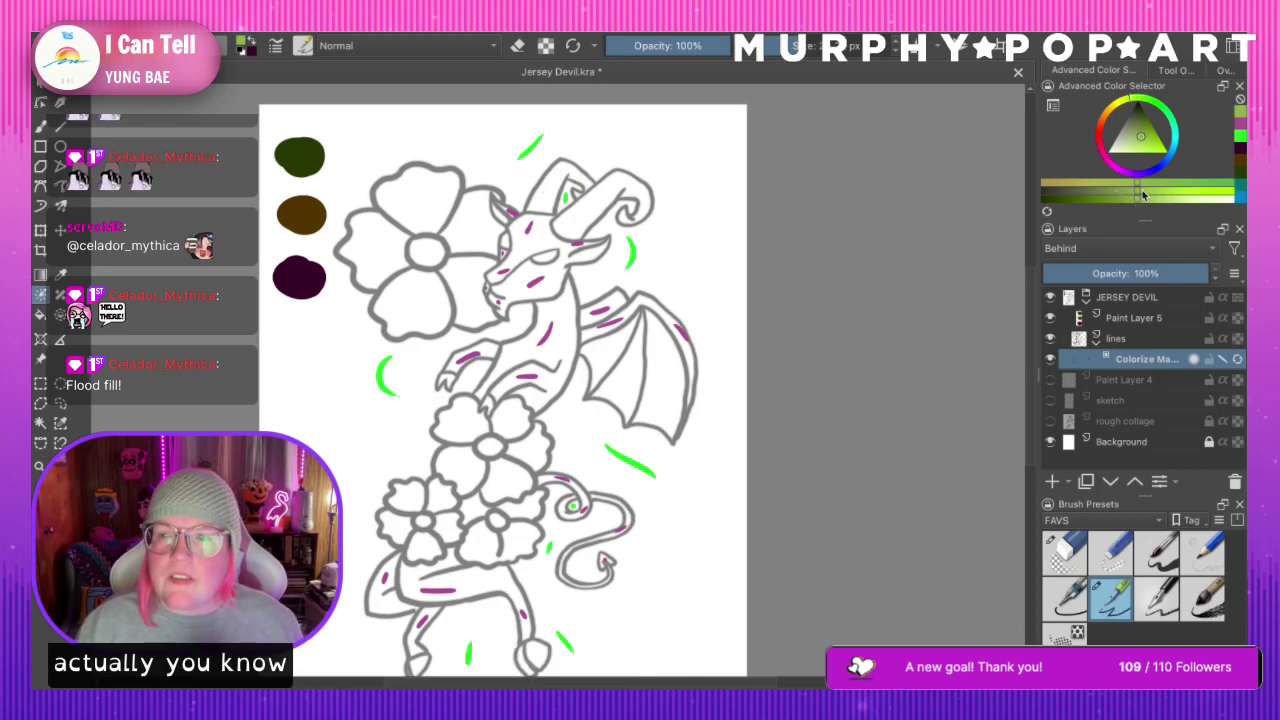
click(1147, 148)
drag(1146, 146, 1141, 148)
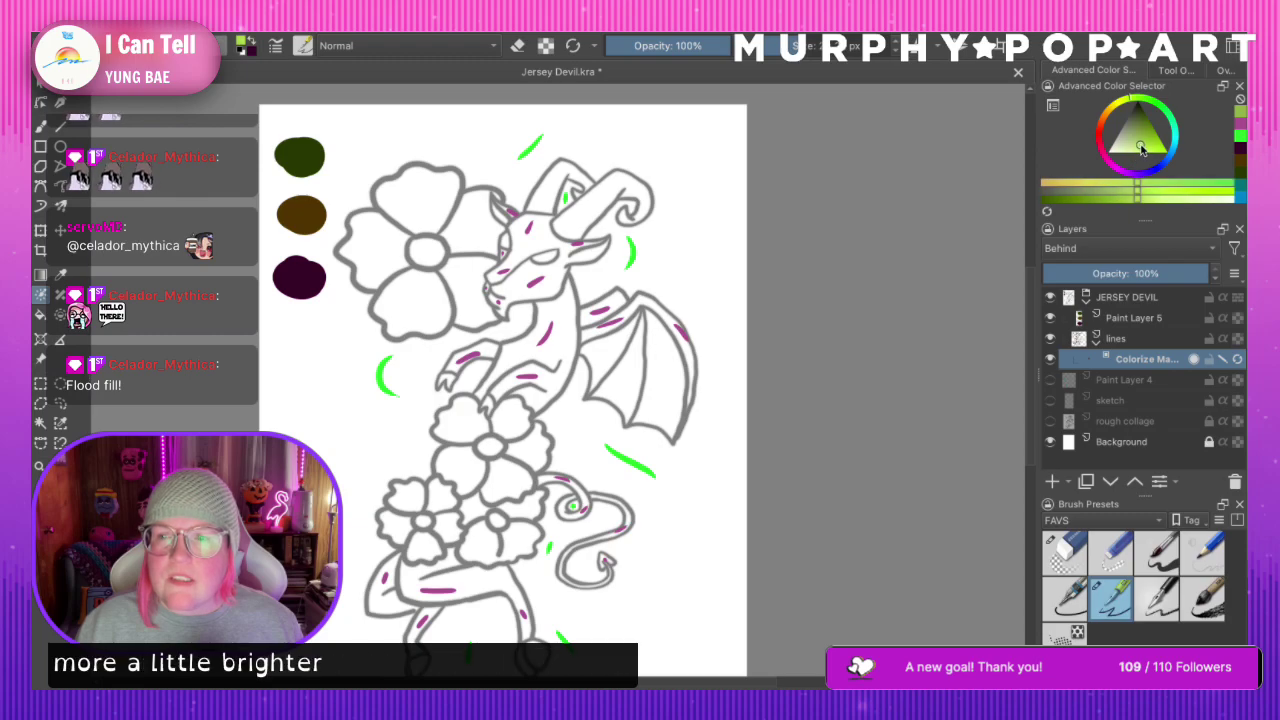
Mark both horns, the inner ears, the claws, the wing membranes and the hooves with lime green key strokes
drag(556, 179, 542, 194)
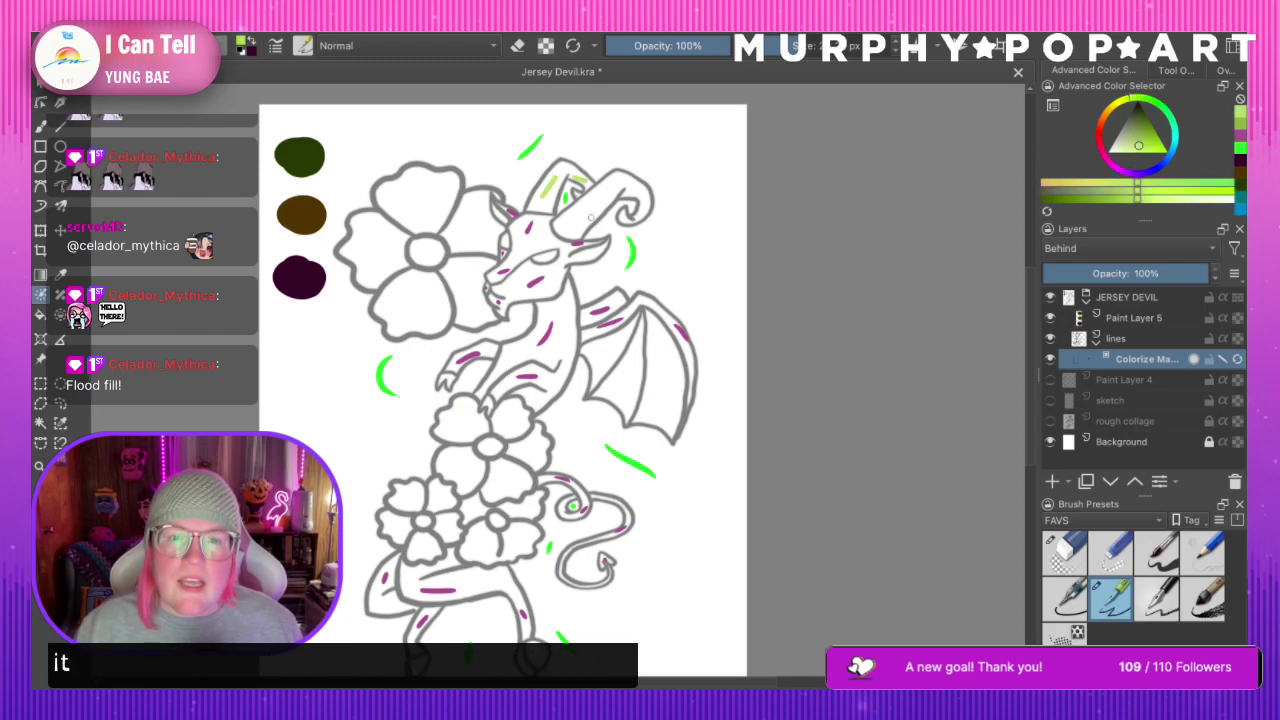
drag(632, 192, 628, 221)
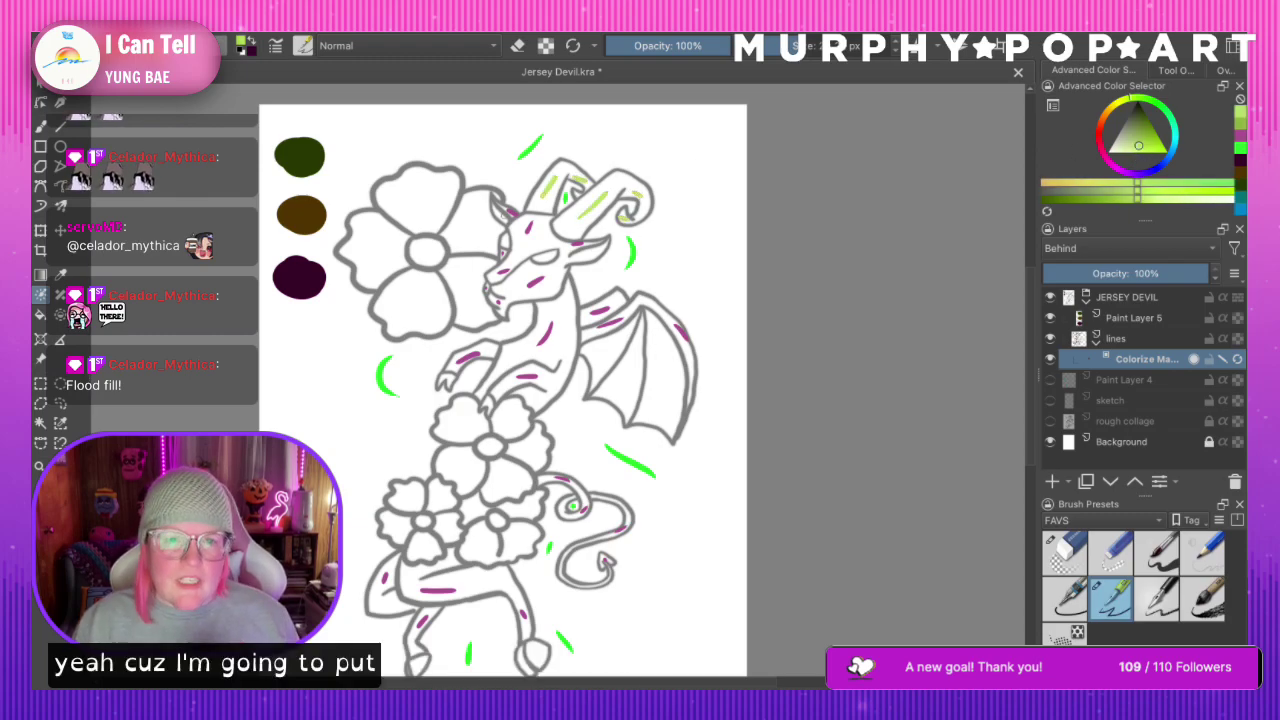
drag(499, 213, 505, 218)
drag(598, 248, 582, 252)
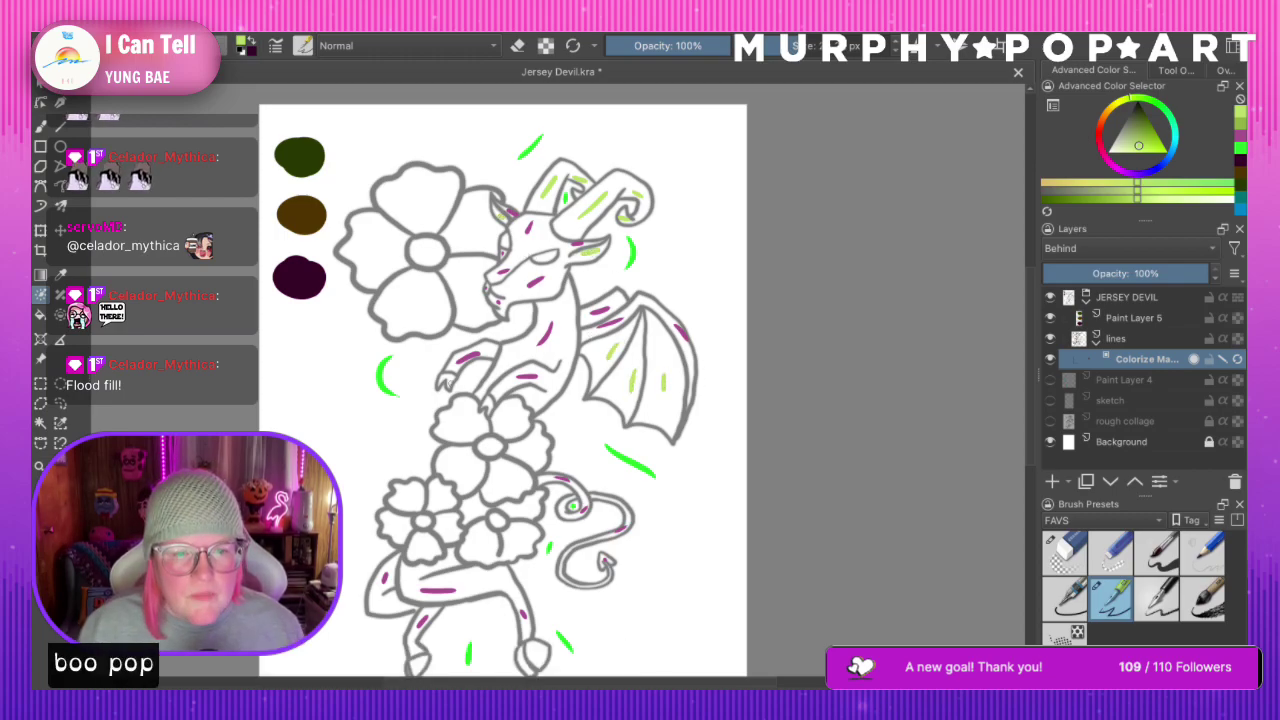
scroll(503, 380, down, 5)
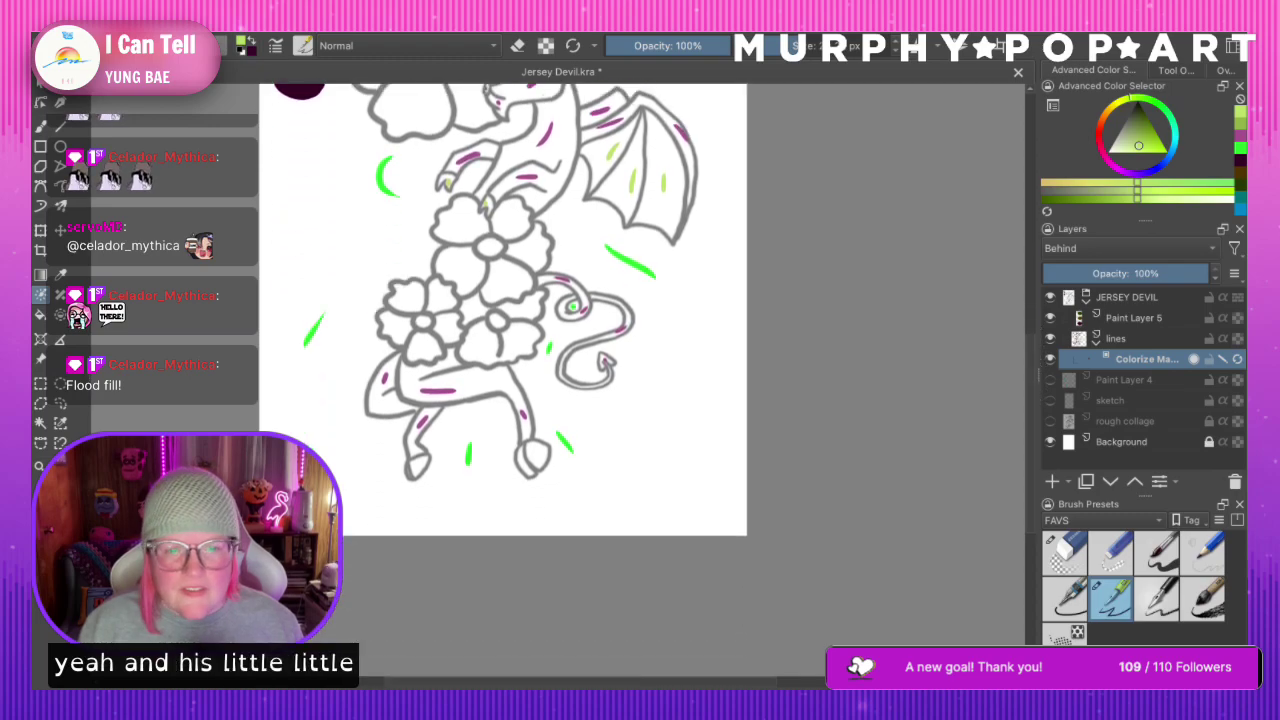
click(415, 467)
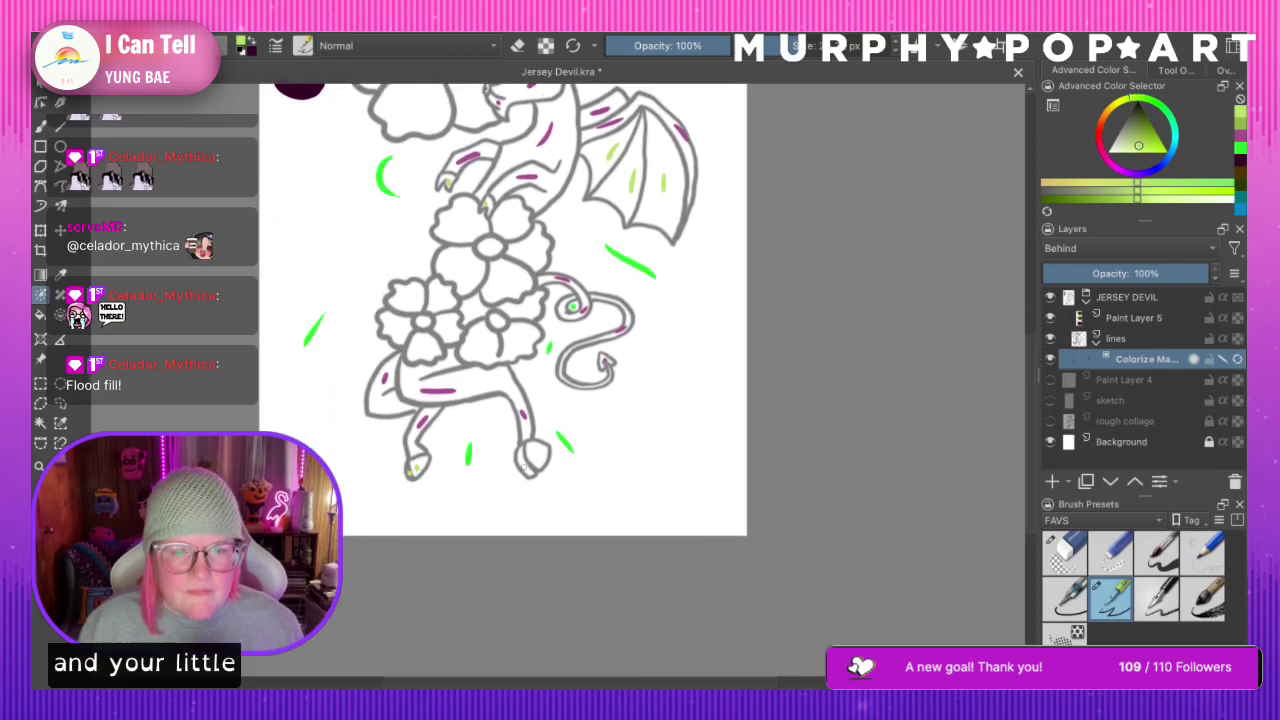
click(523, 465)
Reuse the medium purple from the colour history to mark the centres of all four flowers
scroll(1030, 465, up, 6)
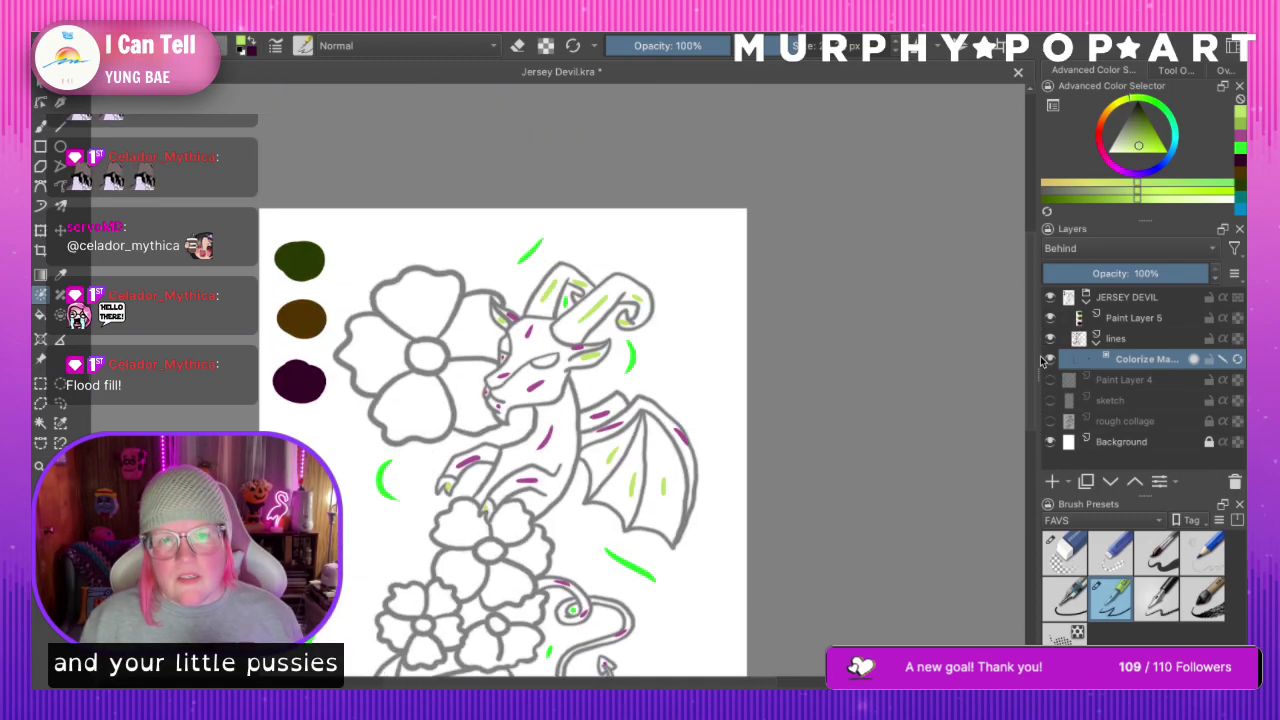
click(1240, 137)
drag(428, 331, 435, 342)
drag(482, 527, 490, 533)
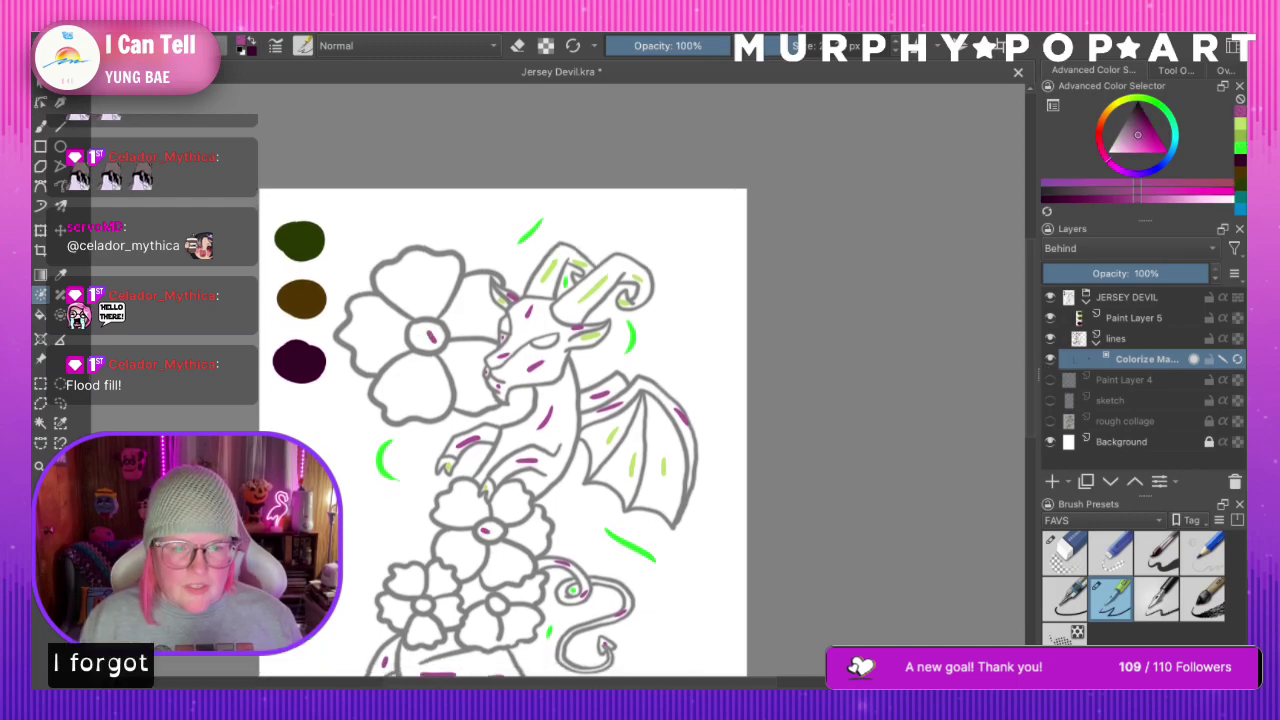
drag(419, 602, 501, 607)
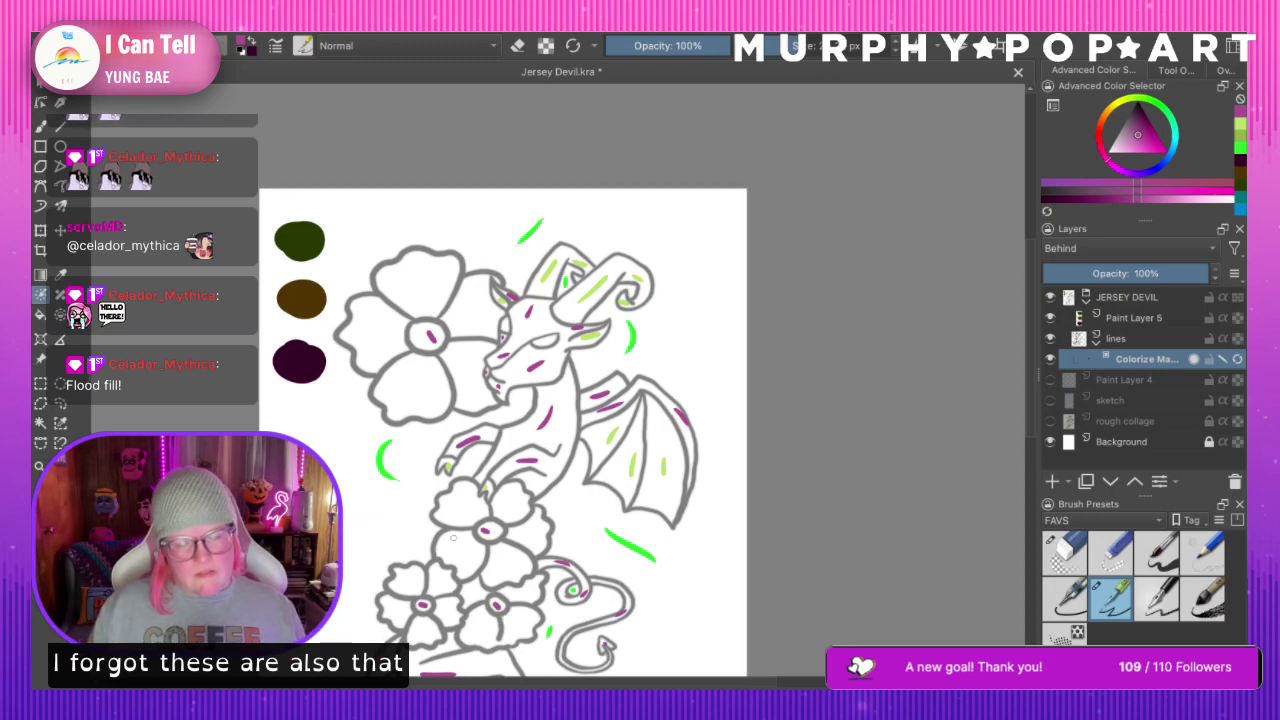
Sample the brown swatch, shift its hue to yellow and lighten it to a soft yellow
key(p)
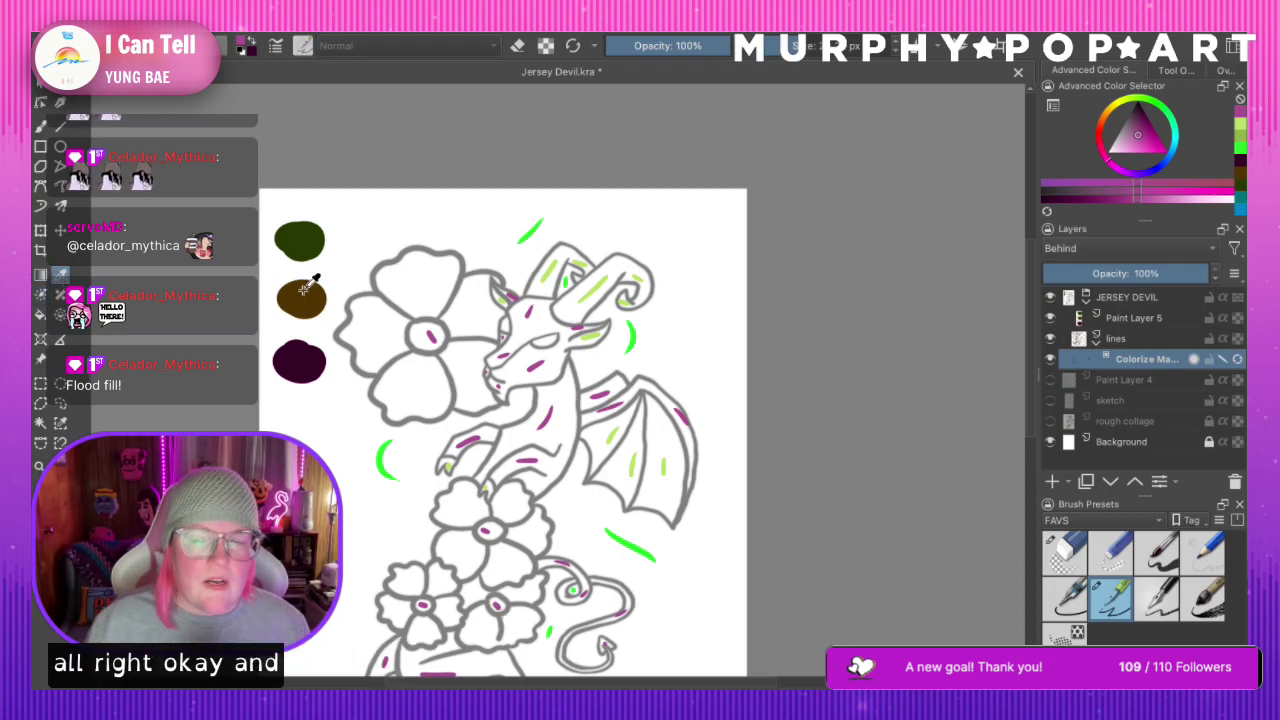
click(304, 289)
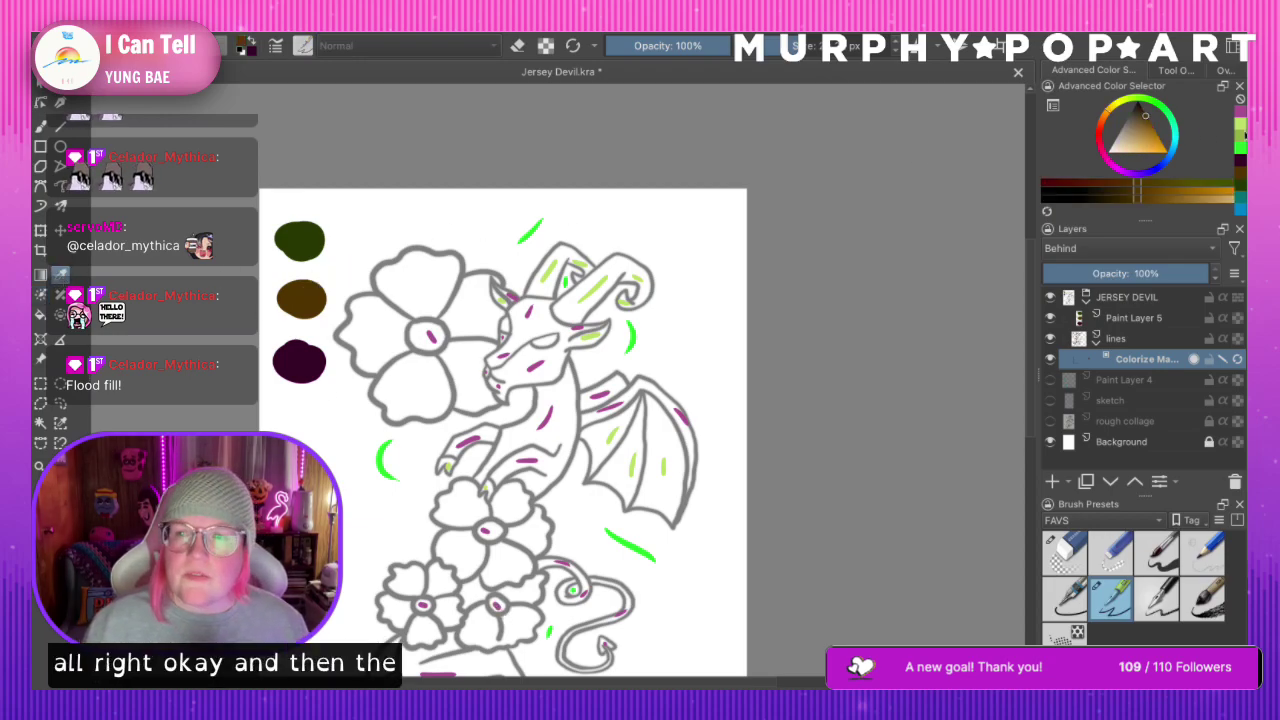
click(1116, 106)
drag(1150, 120, 1143, 150)
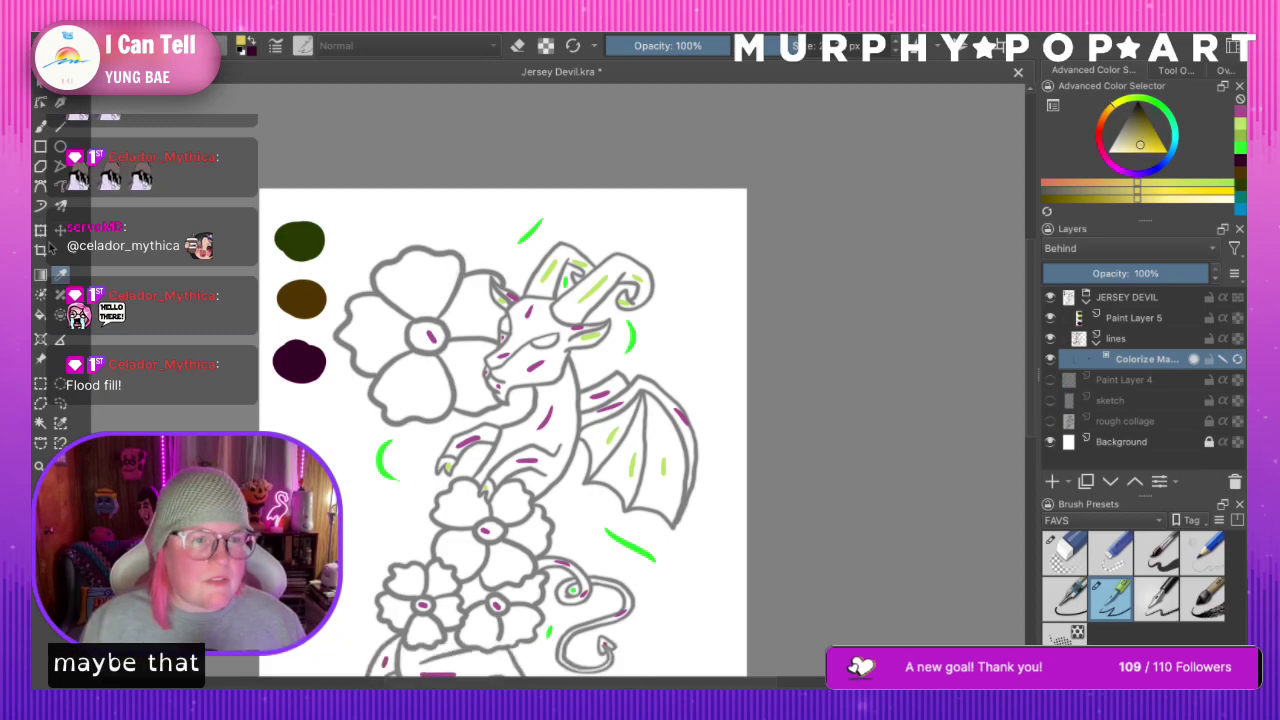
With the Colorize Mask tool, mark each petal of the large flower behind the head in soft yellow
key(f)
drag(428, 274, 432, 290)
drag(378, 327, 377, 345)
drag(409, 370, 410, 384)
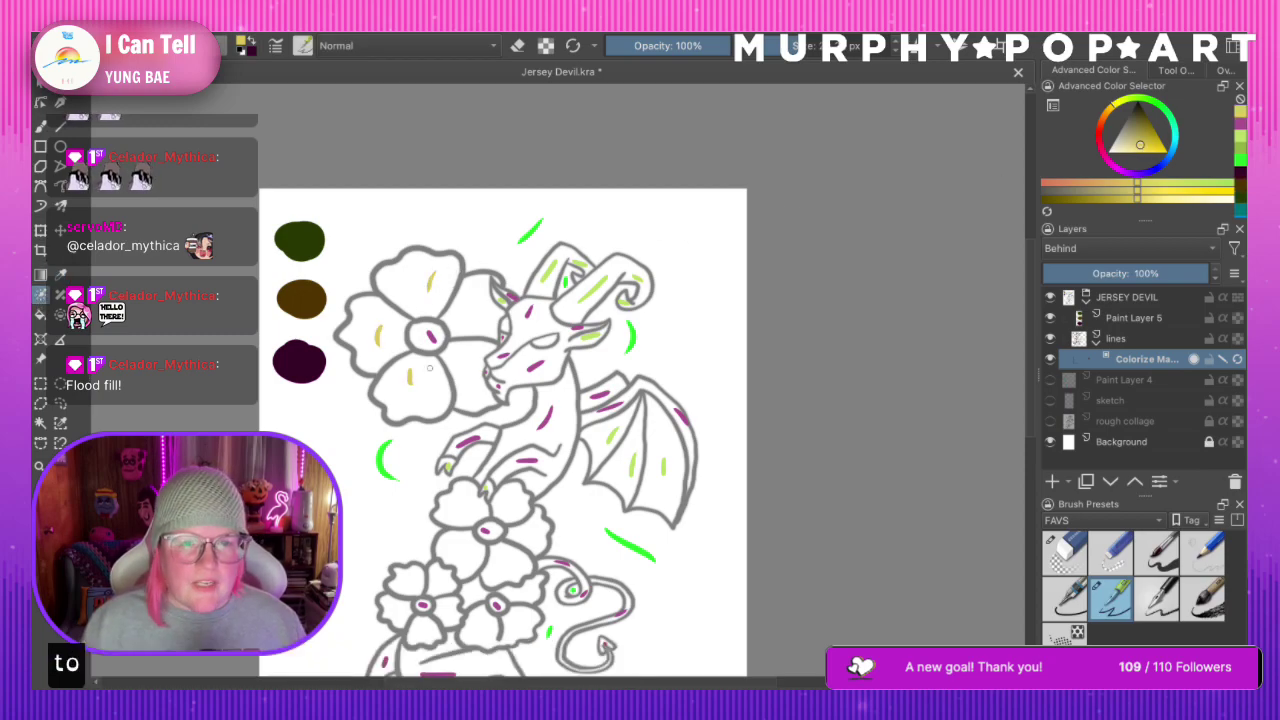
drag(456, 320, 468, 332)
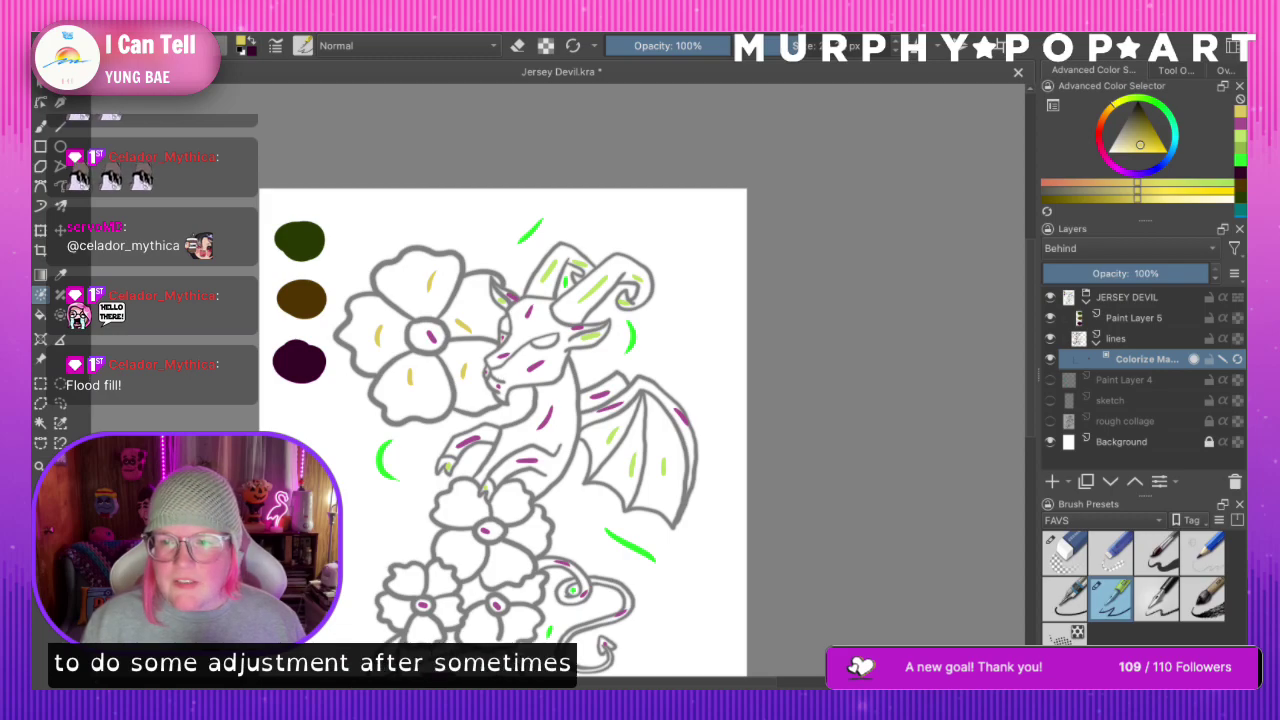
Mark the petals of the three smaller flowers on the creature's body with soft yellow key strokes
scroll(1030, 322, down, 1)
scroll(1030, 322, down, 3)
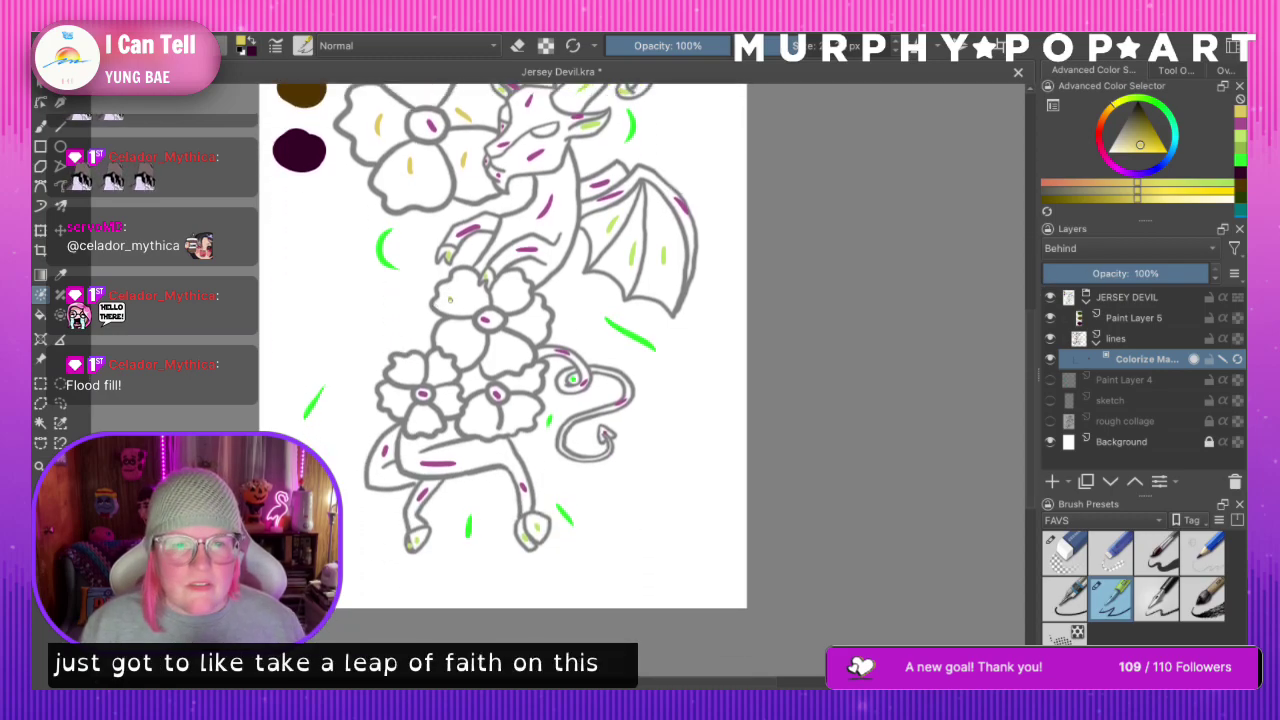
drag(470, 385, 486, 382)
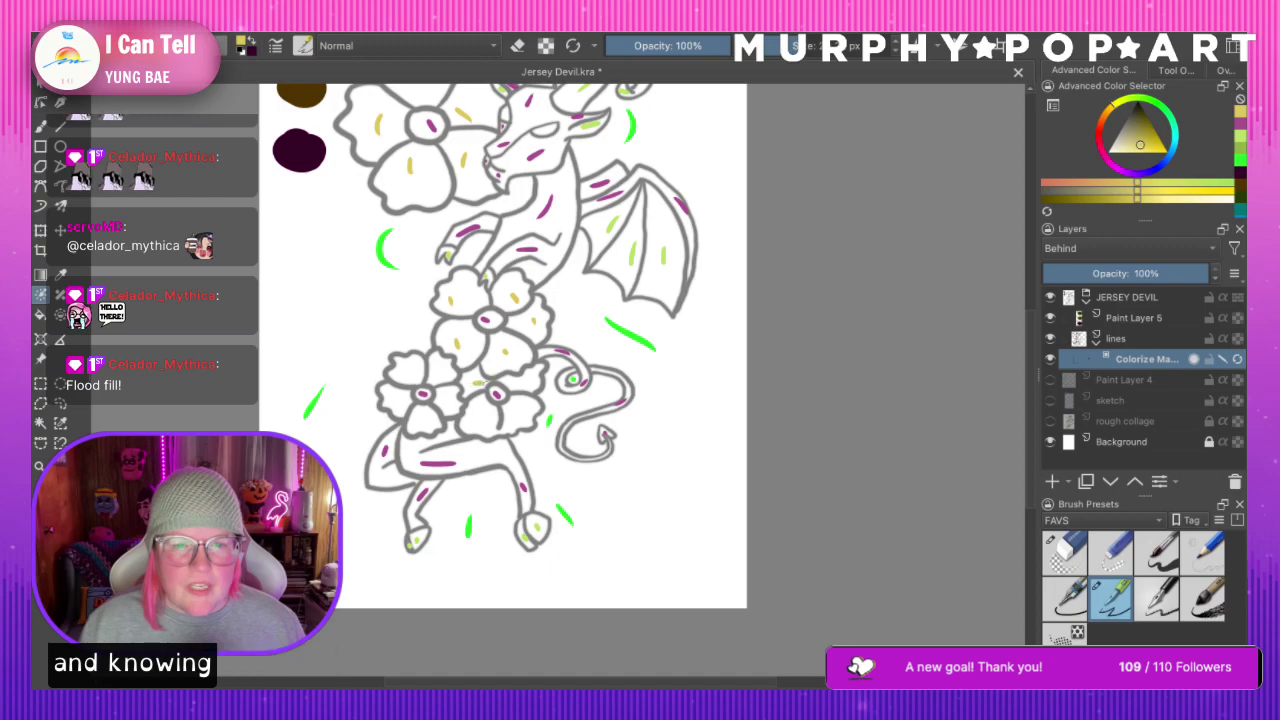
drag(411, 365, 404, 405)
drag(422, 418, 424, 424)
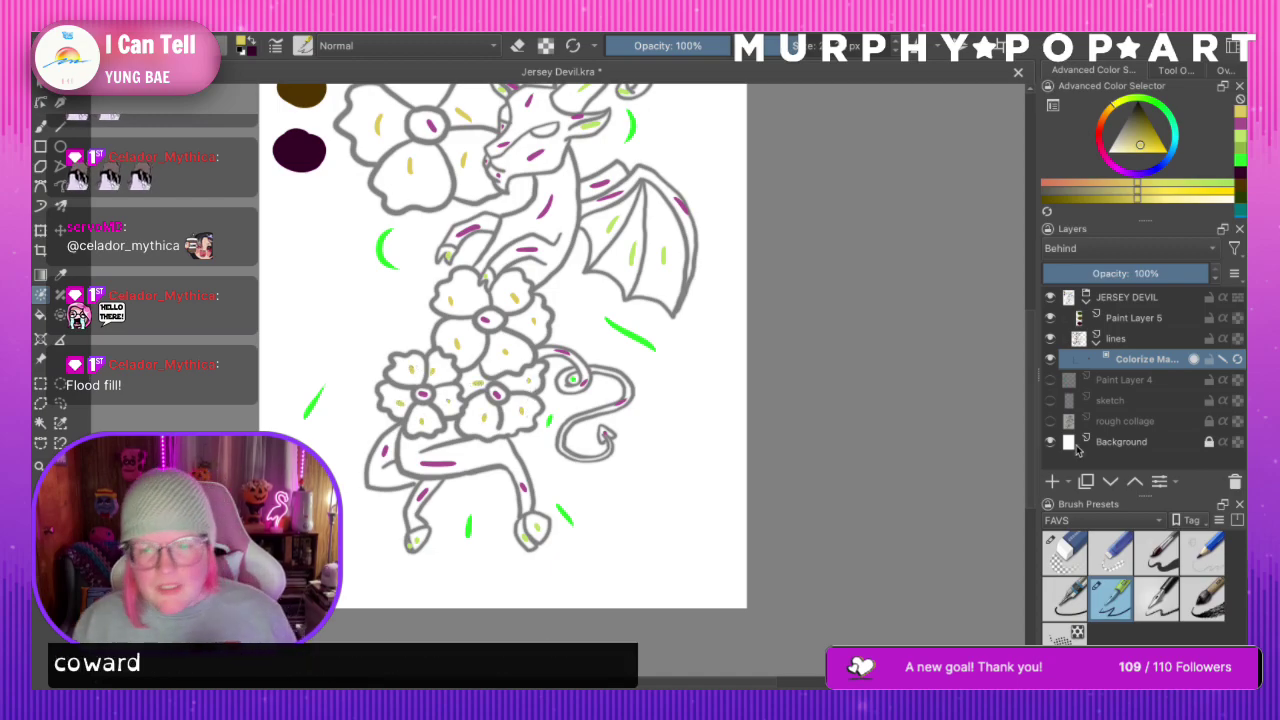
Update the colorize mask and turn off its key stroke editing to show the finished flat colours
scroll(1033, 432, up, 3)
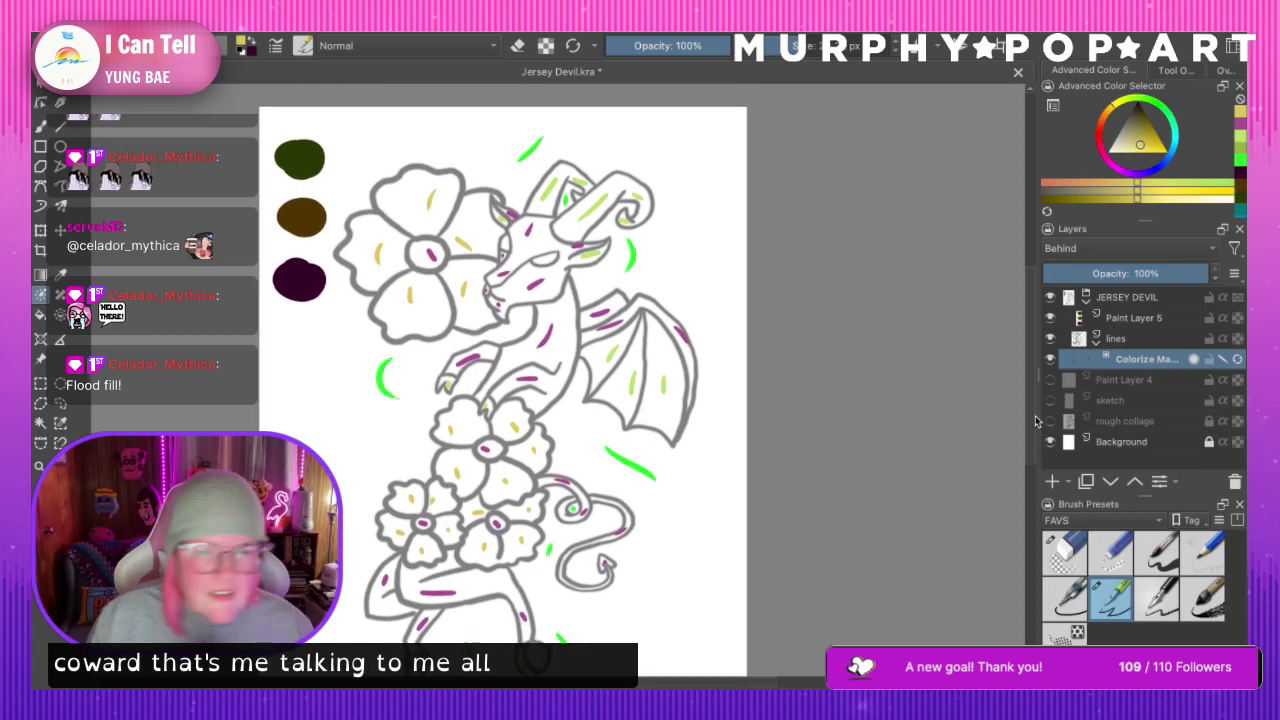
scroll(1033, 432, down, 1)
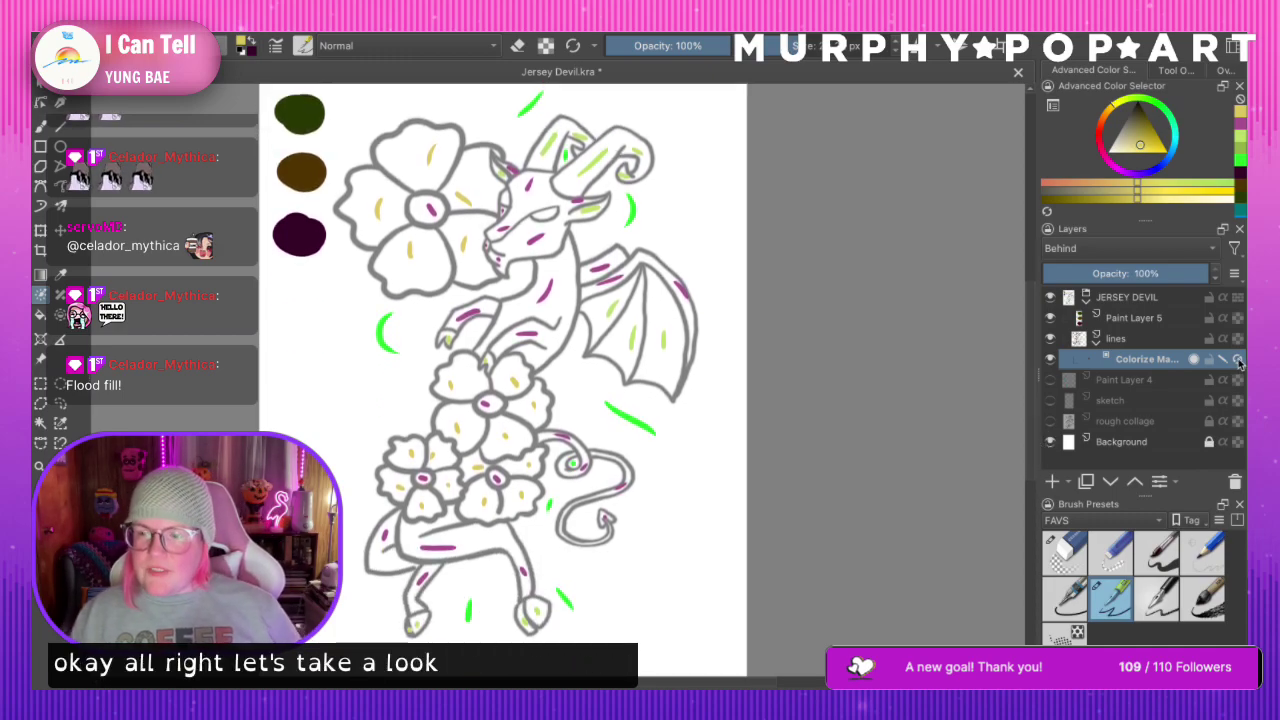
click(1238, 359)
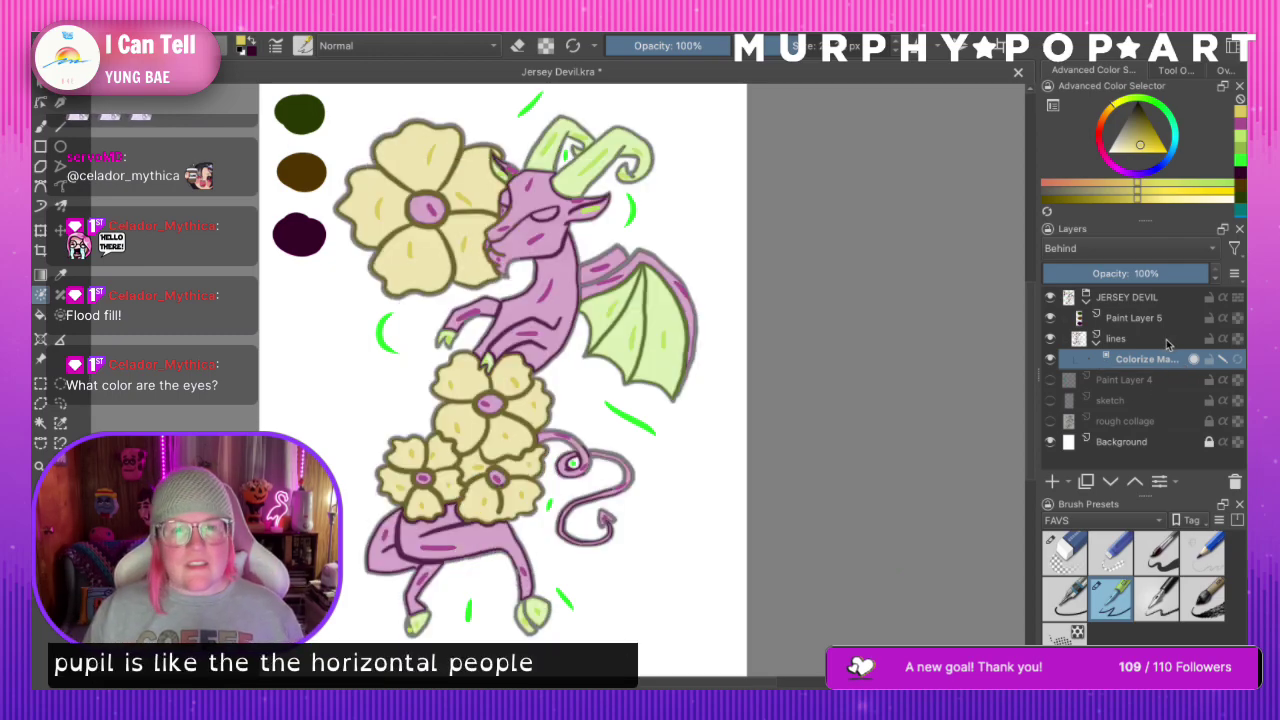
click(1223, 360)
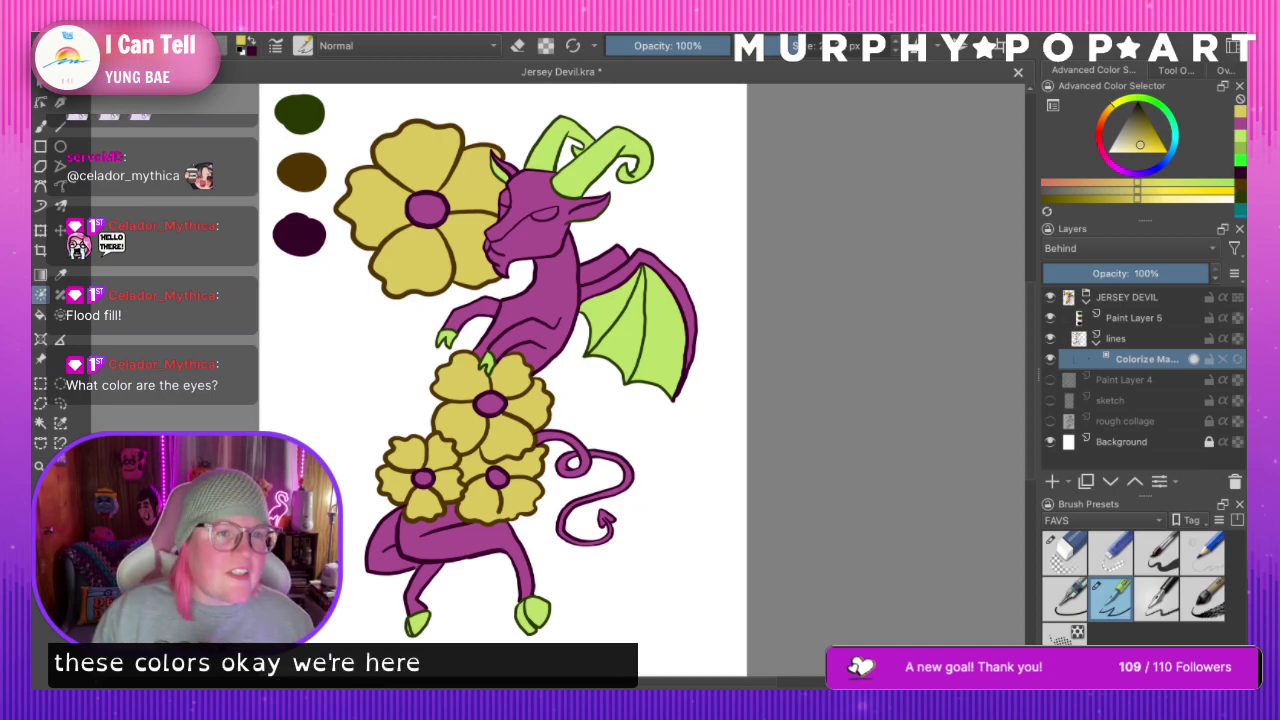
Convert the colorize mask to a paint layer and rename it colors
click(297, 88)
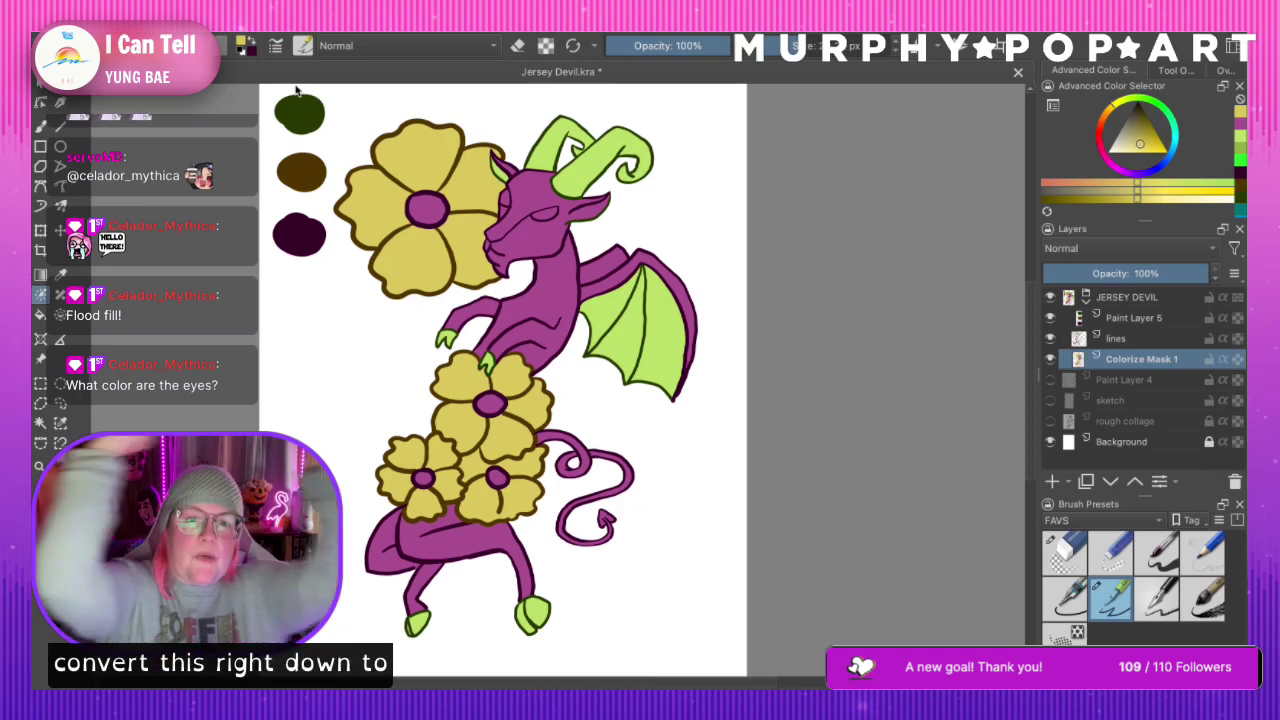
double_click(1140, 360)
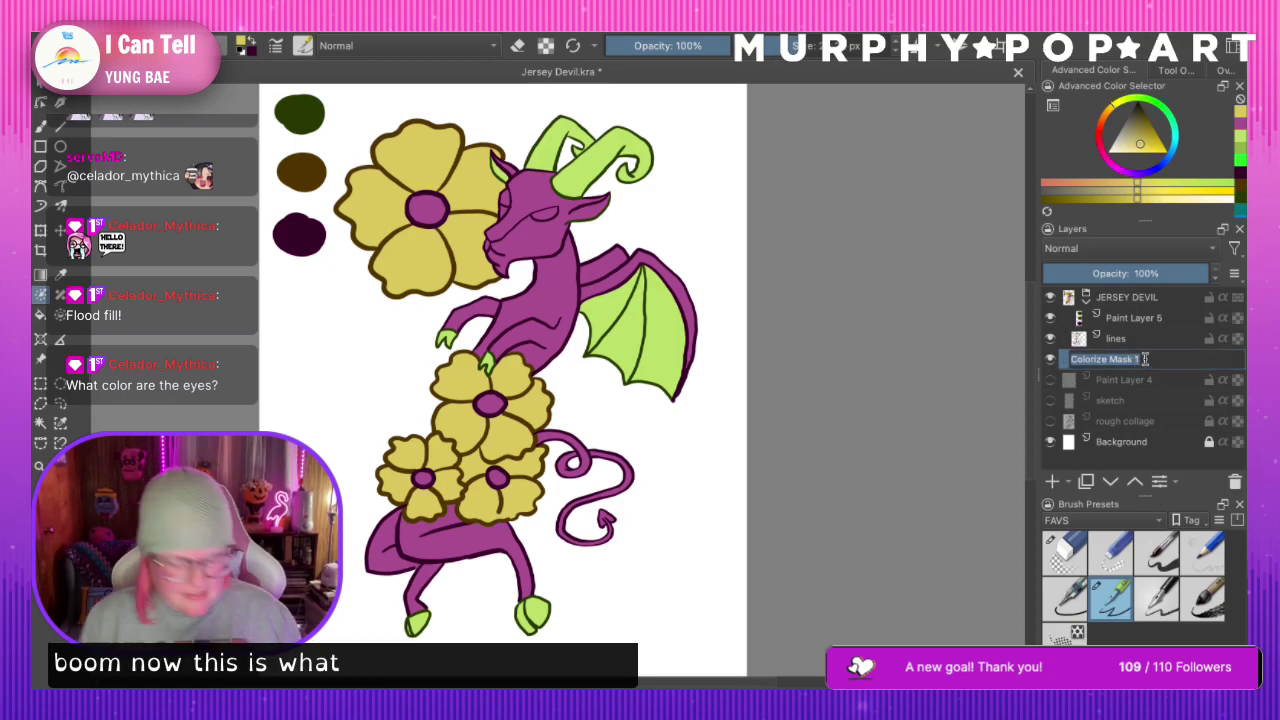
text(colors)
key(Return)
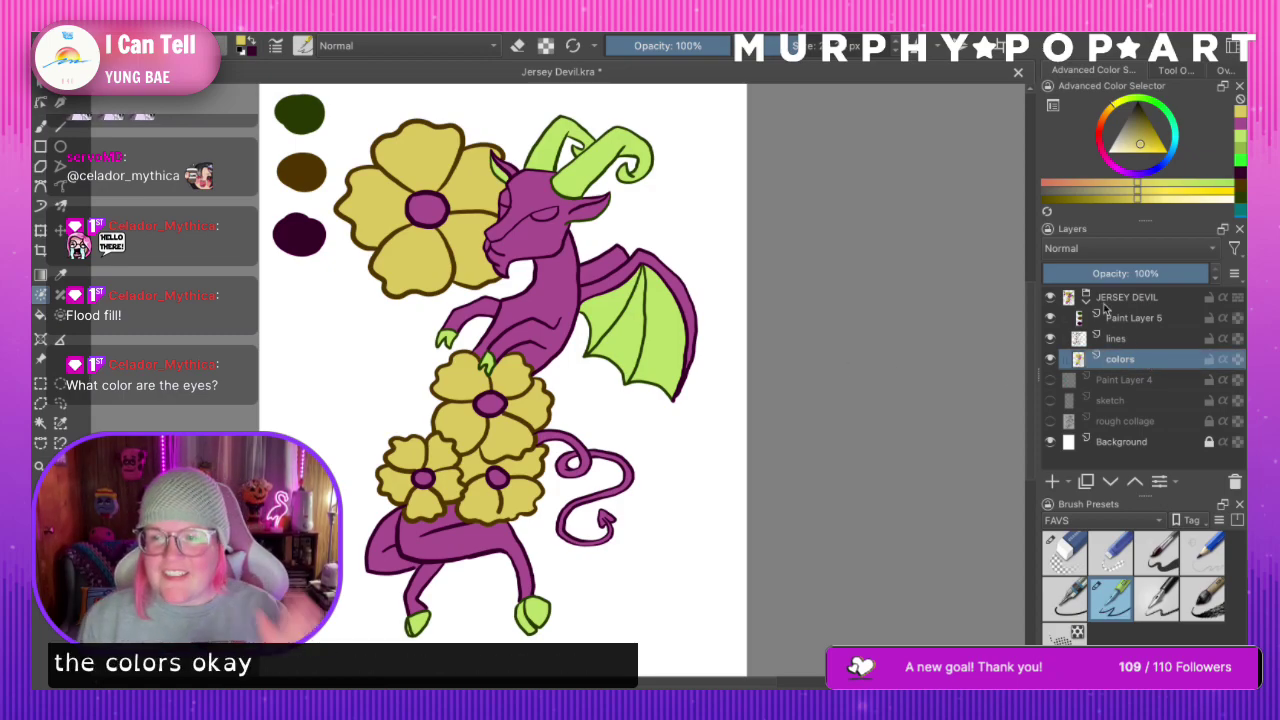
Hide and delete Paint Layer 5, which holds the three dark colour swatches
click(1049, 318)
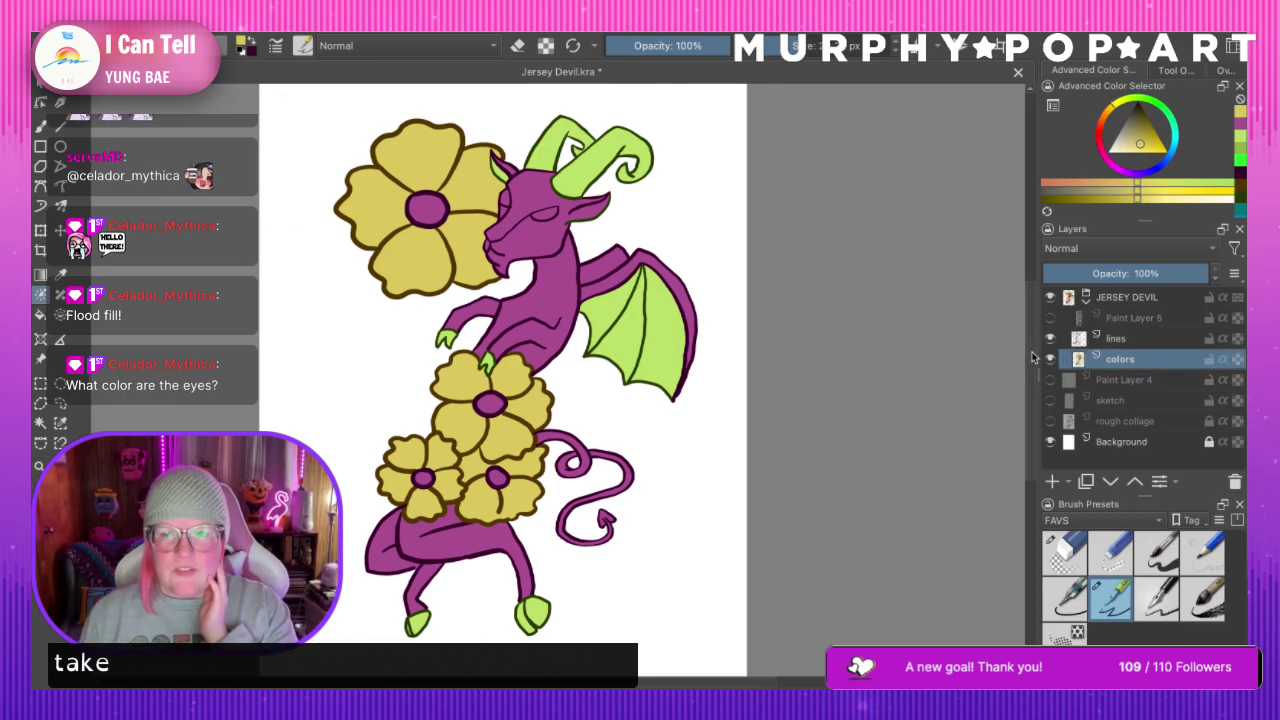
scroll(1035, 341, up, 1)
scroll(1035, 341, down, 2)
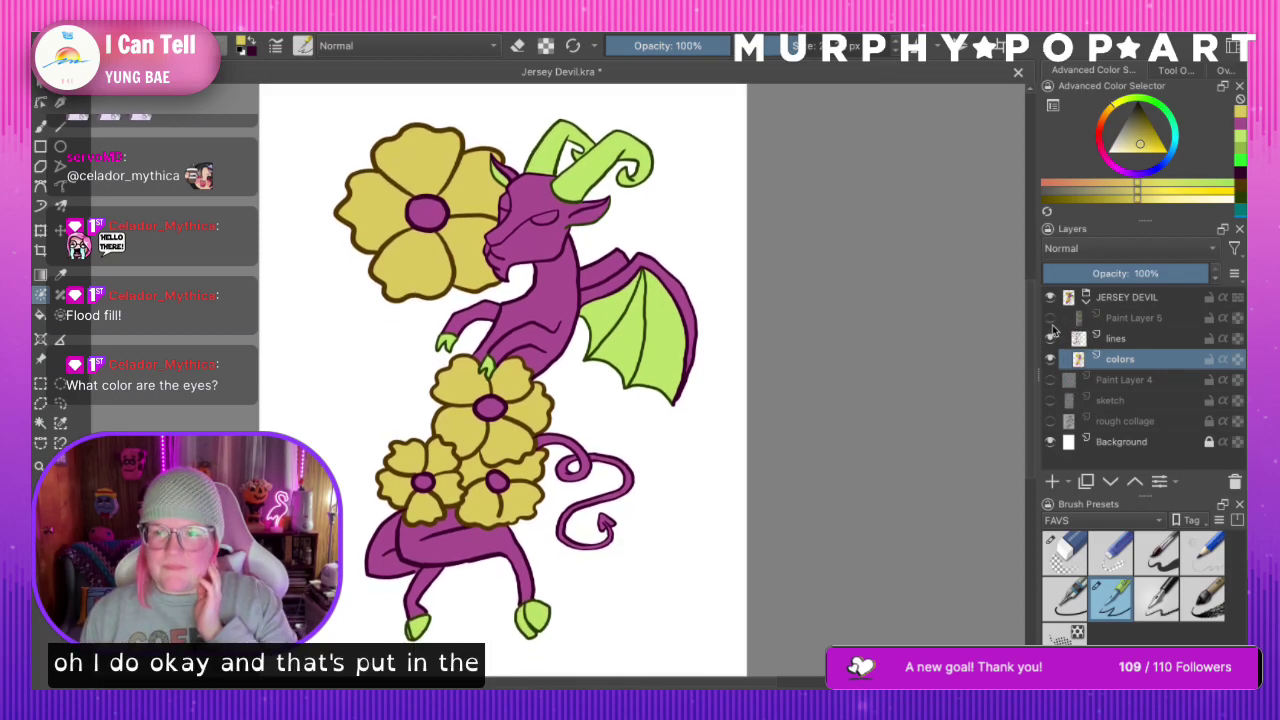
click(1100, 318)
click(1236, 482)
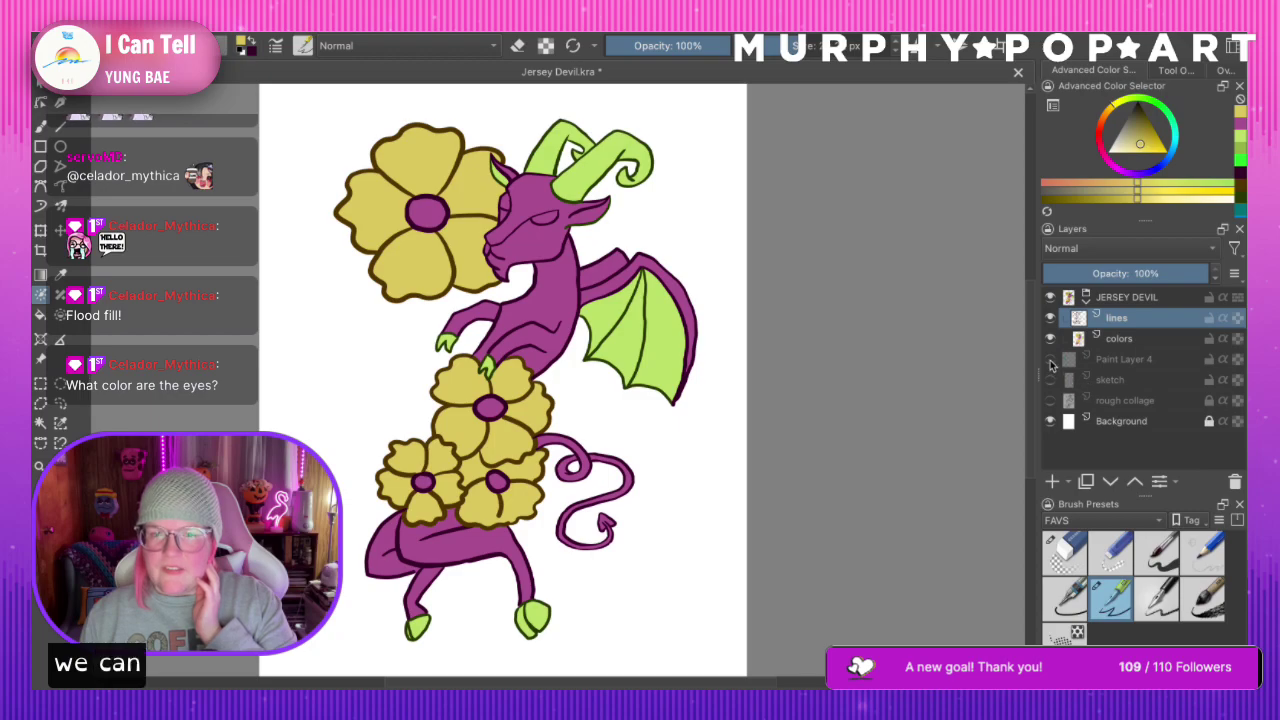
Show the teal stem and leaves on Paint Layer 4 and move it above lines inside the JERSEY DEVIL group
click(1050, 362)
click(1110, 362)
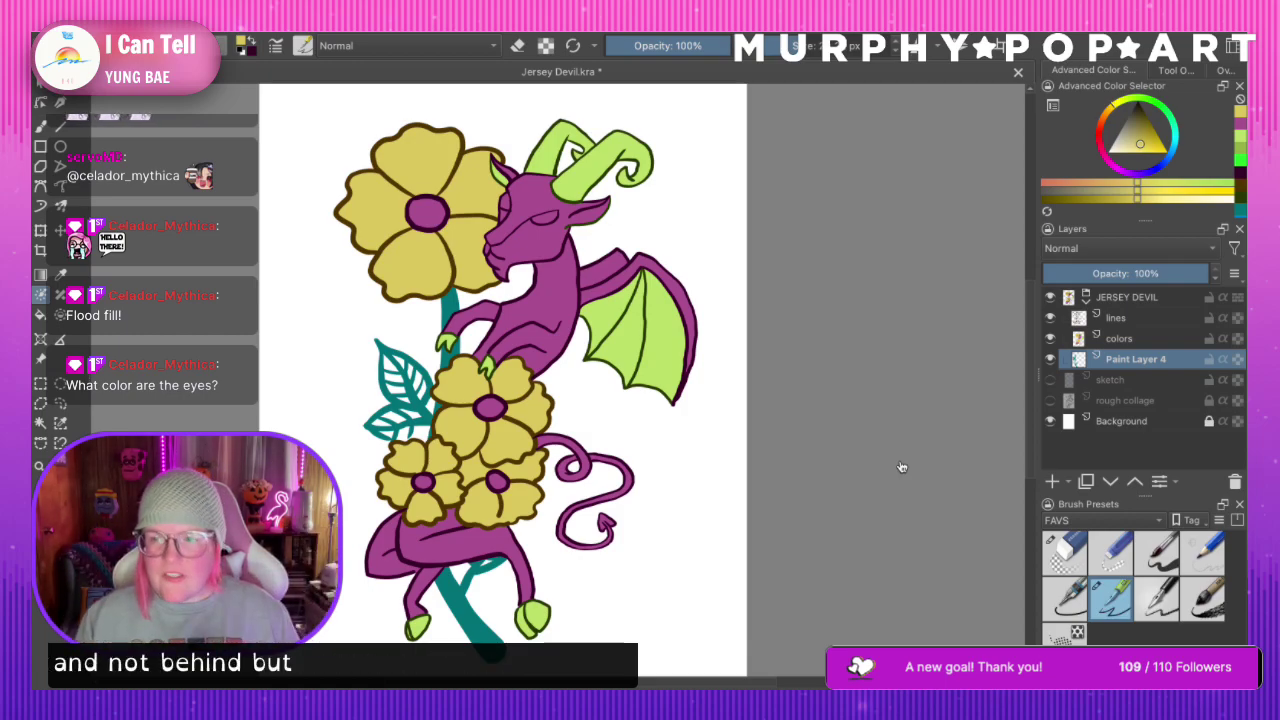
mouse_move(1143, 359)
mouse_down()
mouse_move(1149, 312)
mouse_move(1125, 314)
mouse_up()
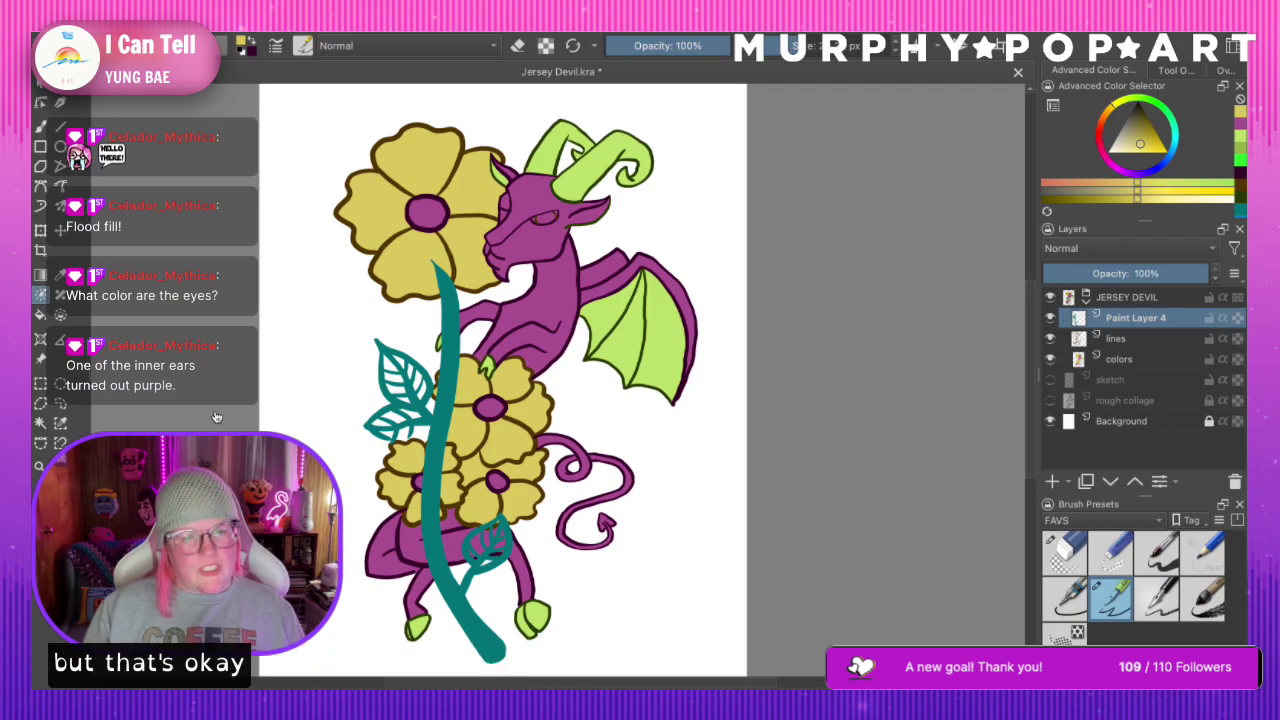
drag(1148, 341, 1138, 373)
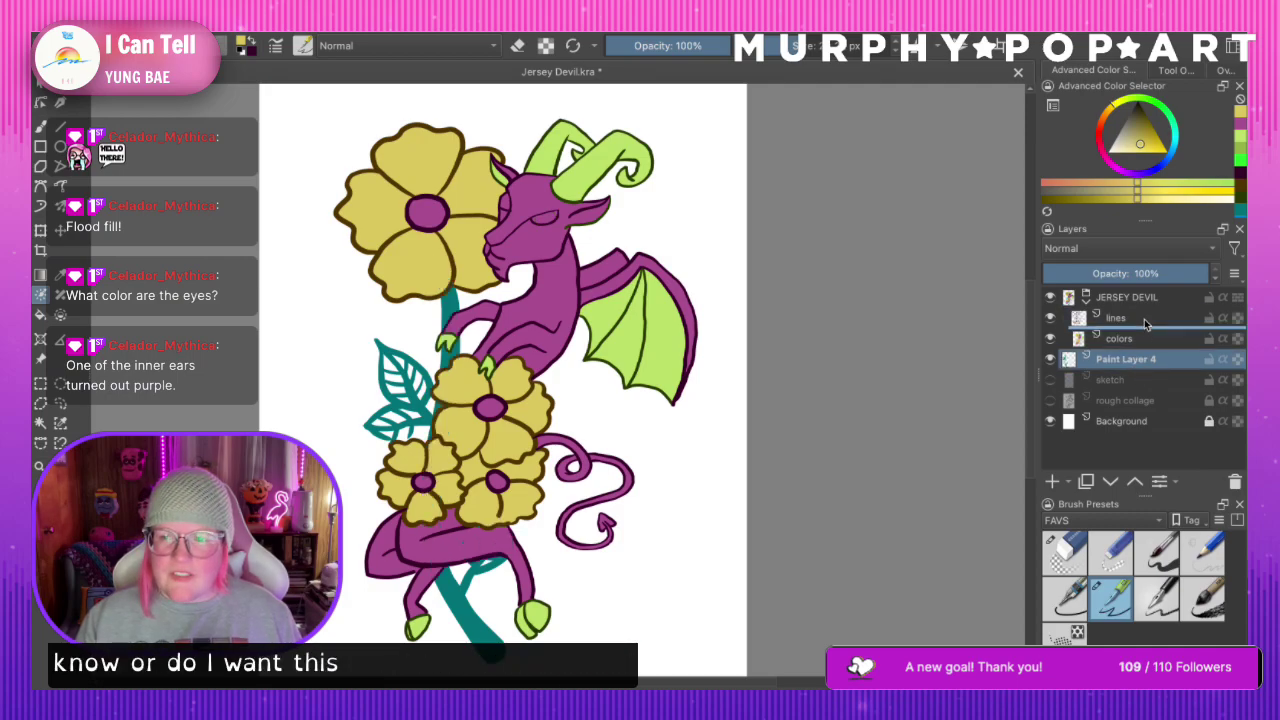
drag(1119, 362, 1124, 318)
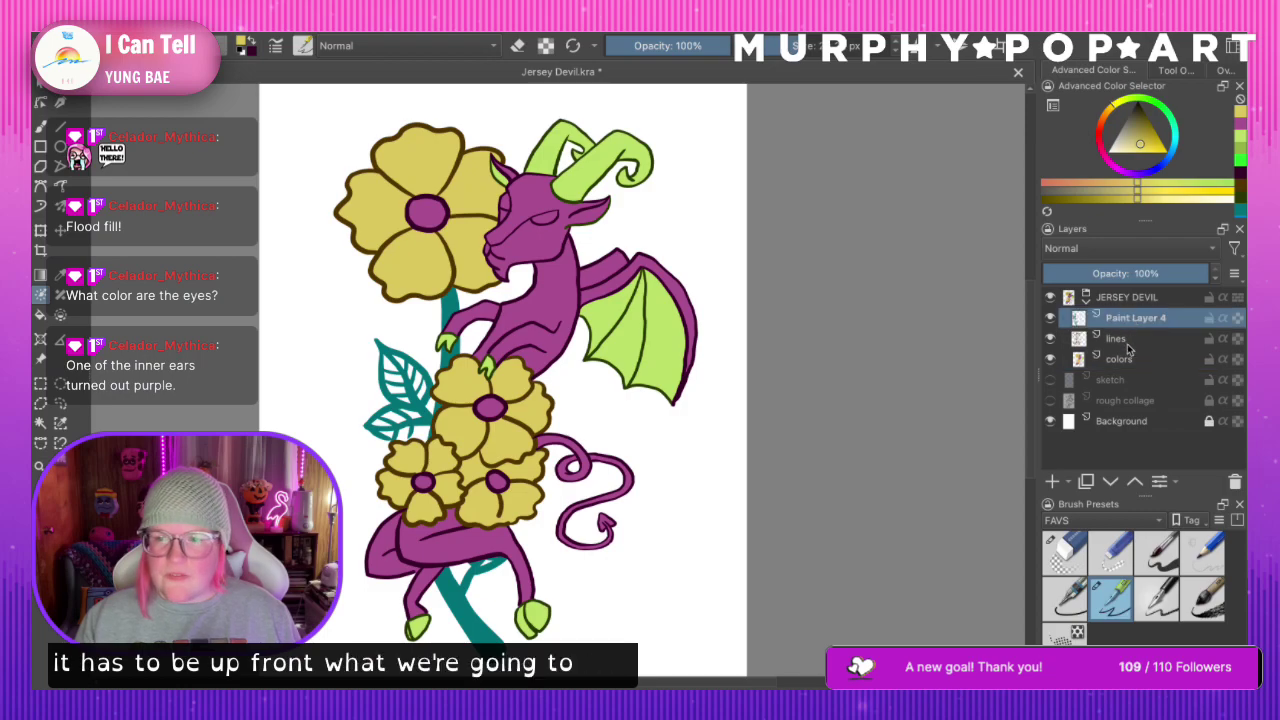
Select the lower leaf over the creature's hind leg with a freehand outline and cut it from Paint Layer 4
click(40, 466)
click(499, 567)
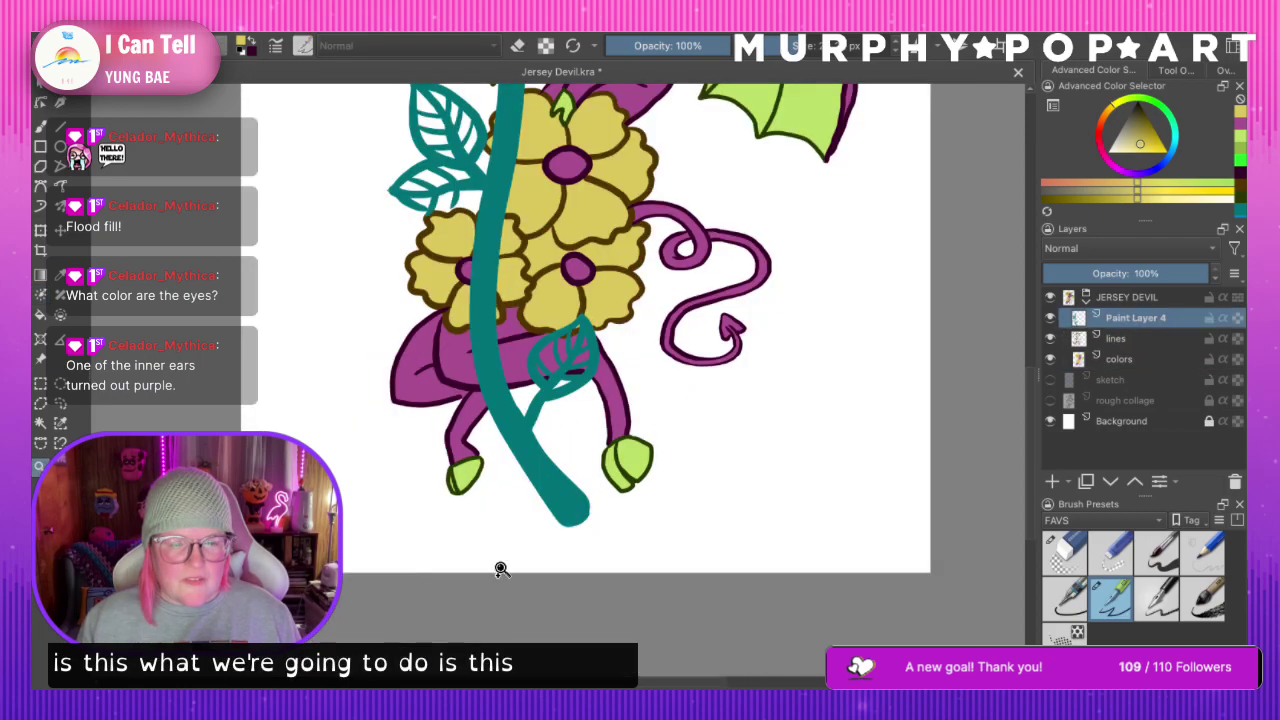
click(622, 405)
click(554, 342)
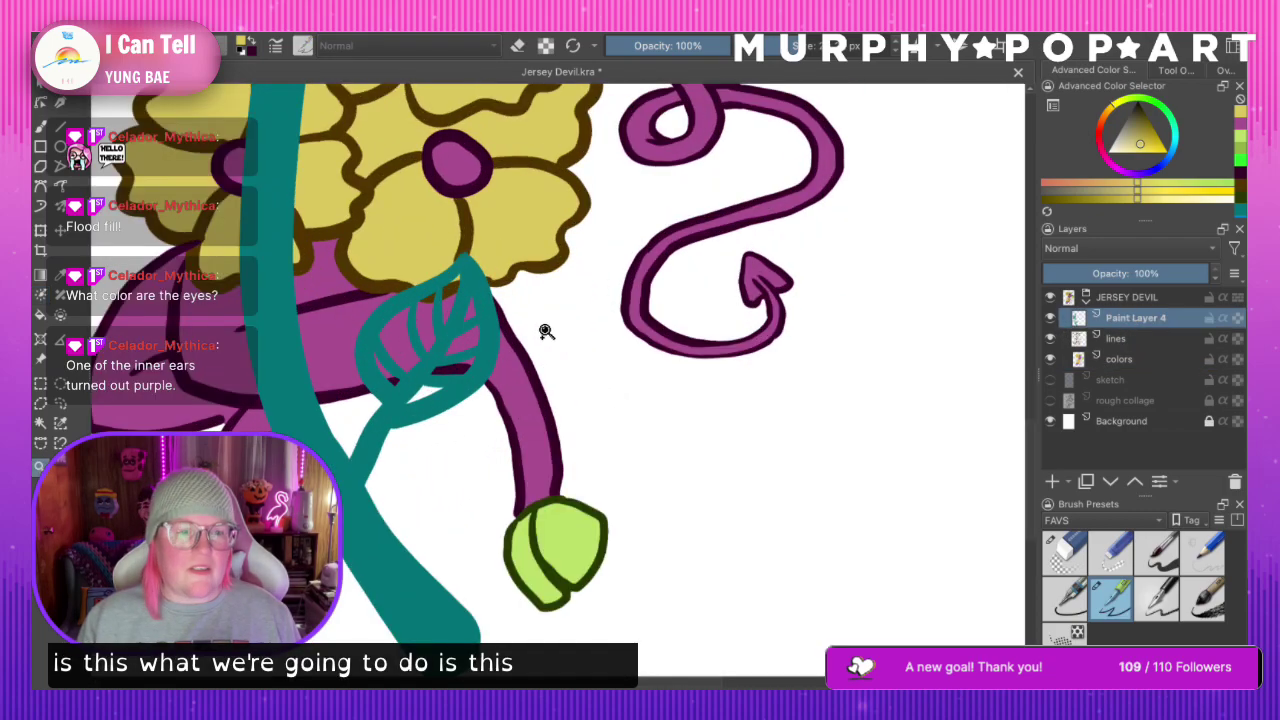
click(60, 404)
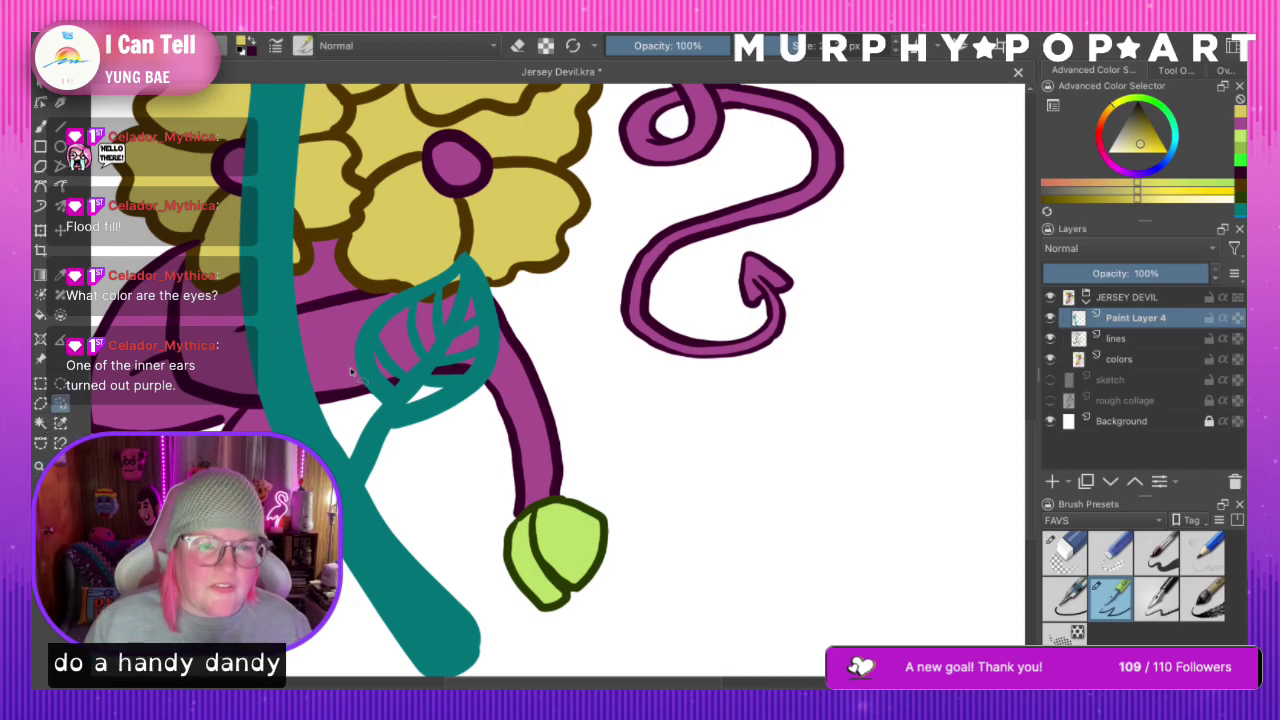
mouse_move(401, 441)
mouse_down()
mouse_move(569, 252)
mouse_move(445, 233)
mouse_move(350, 302)
mouse_move(345, 340)
mouse_up()
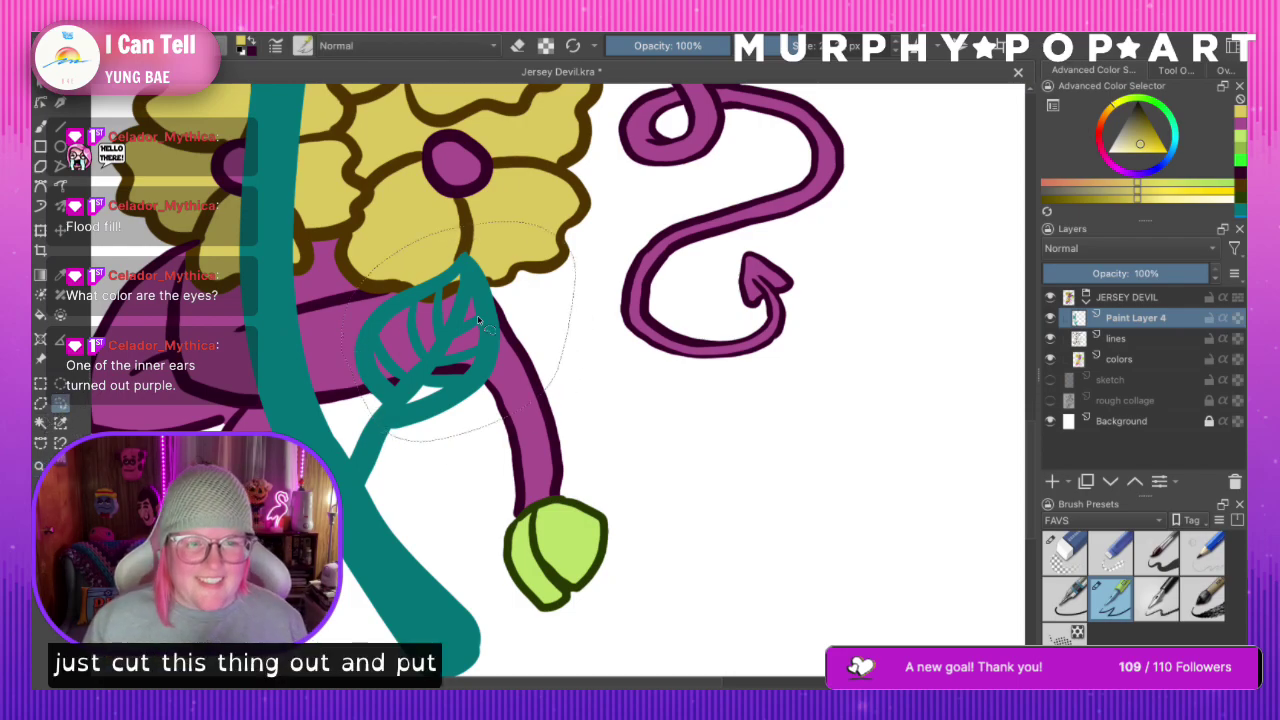
key(ctrl+x)
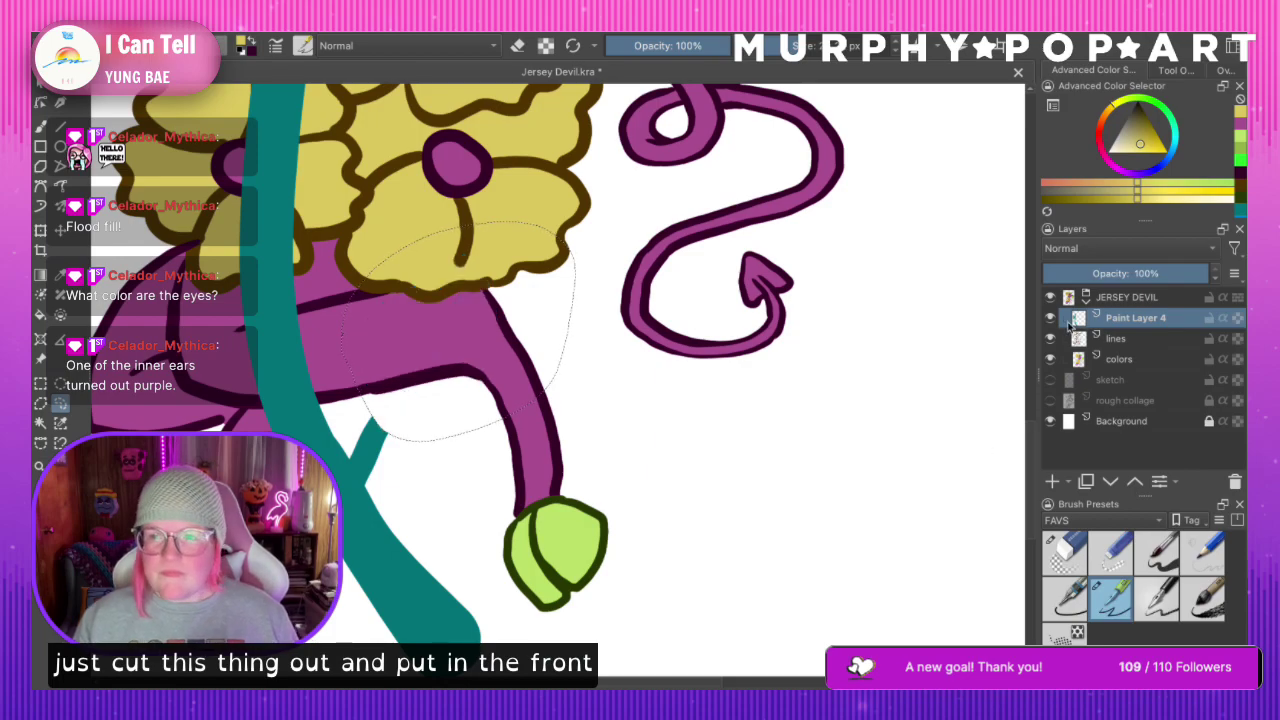
Move the stem layer below the JERSEY DEVIL group, paste the cut leaf on a layer above lines, and deselect
drag(1137, 342, 1140, 368)
click(1156, 324)
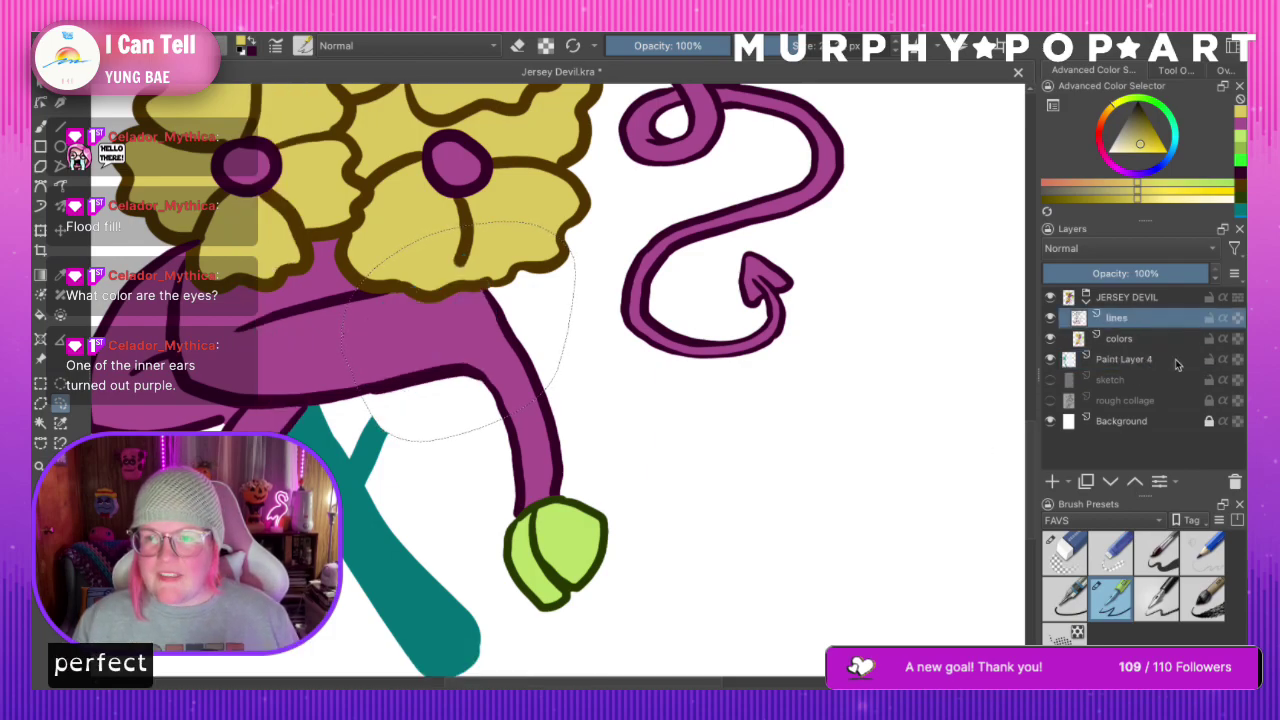
click(1052, 482)
key(ctrl+v)
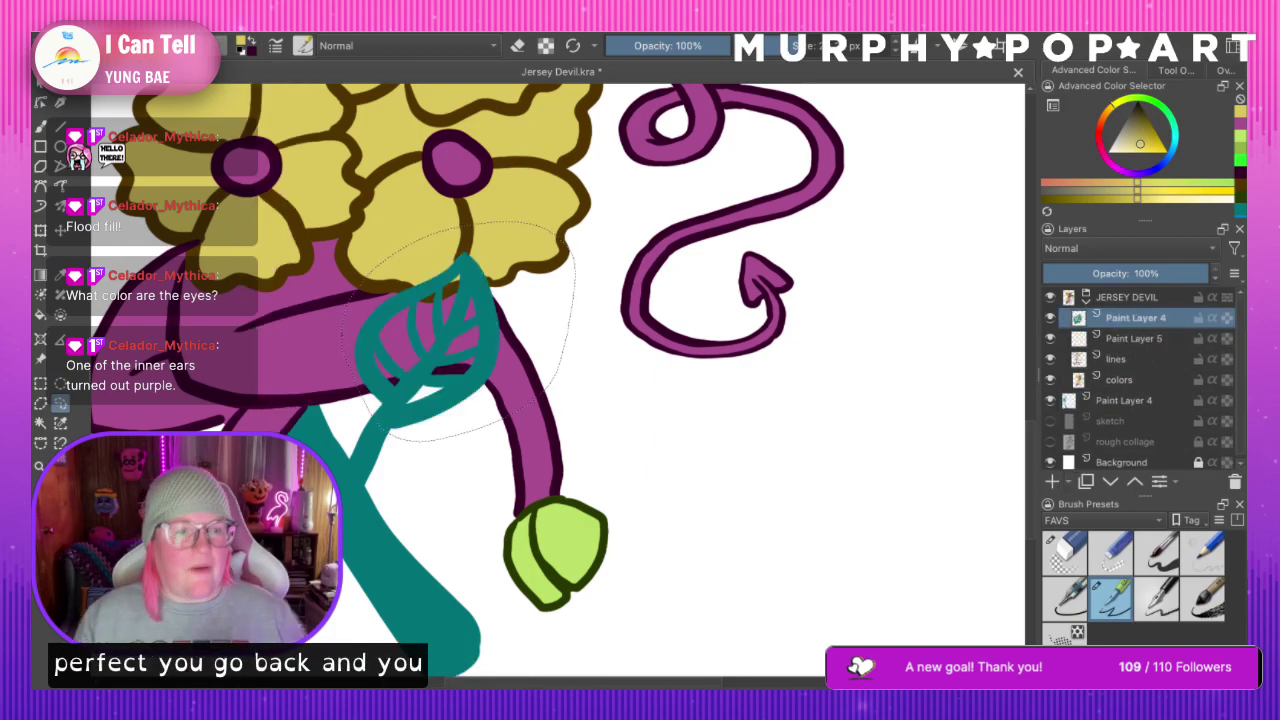
click(243, 369)
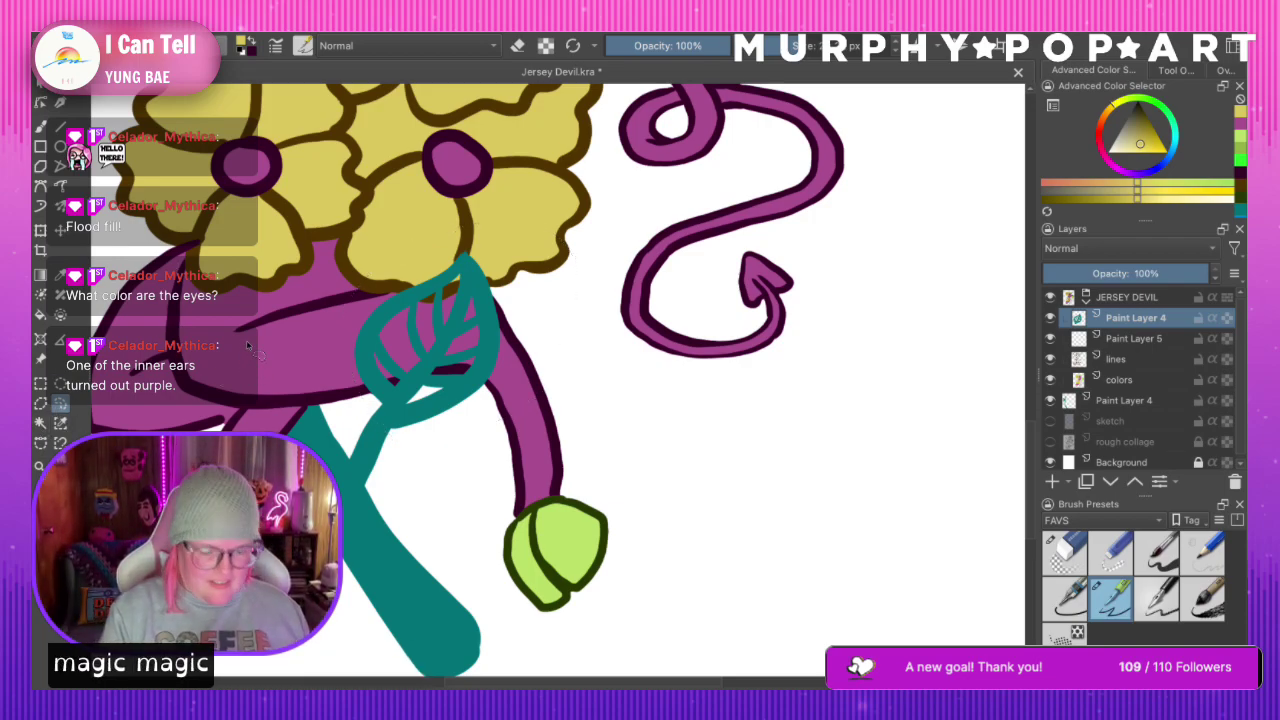
Check the pasted leaf's placement and look over the whole character with its stem and flowers
click(40, 229)
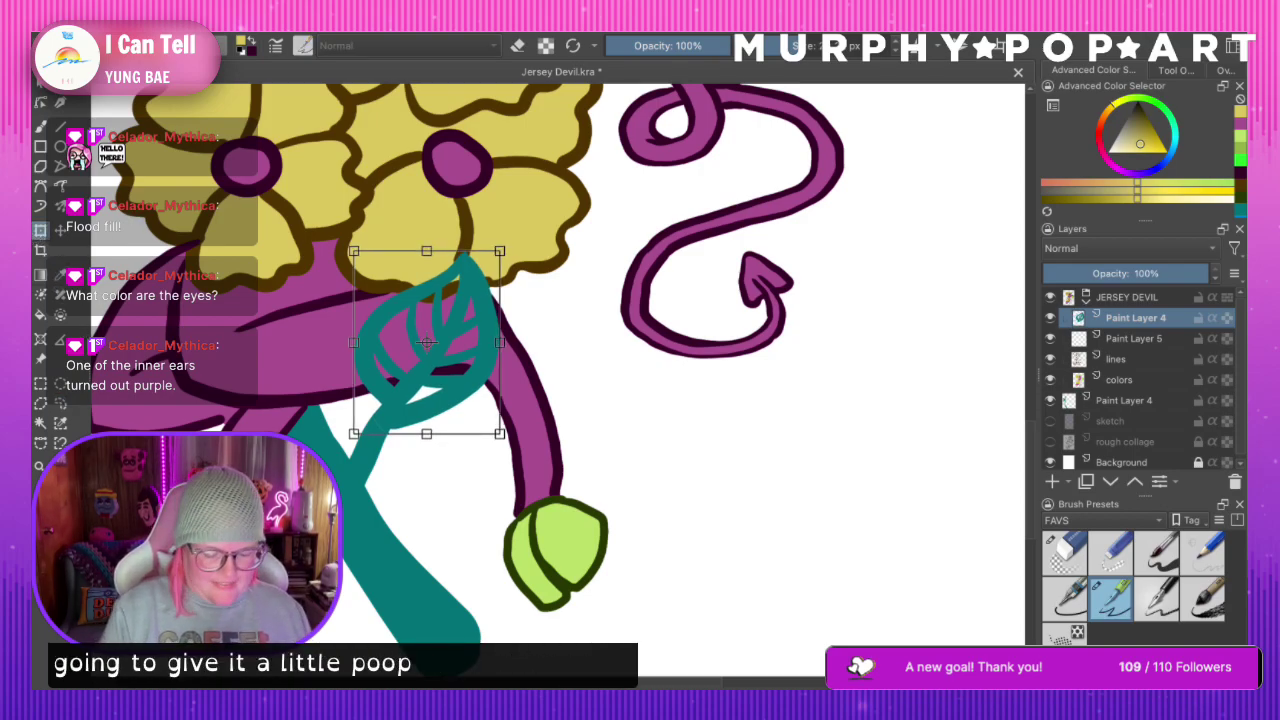
click(38, 88)
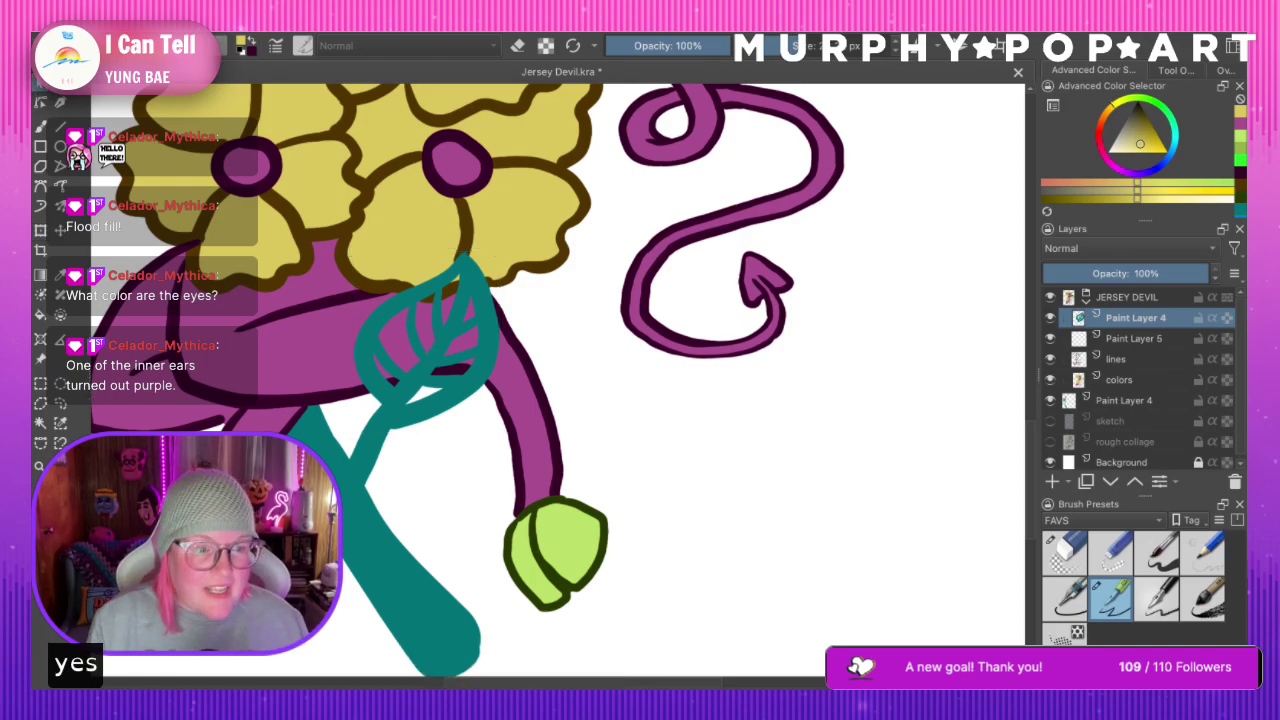
click(40, 466)
ctrl+click(369, 326)
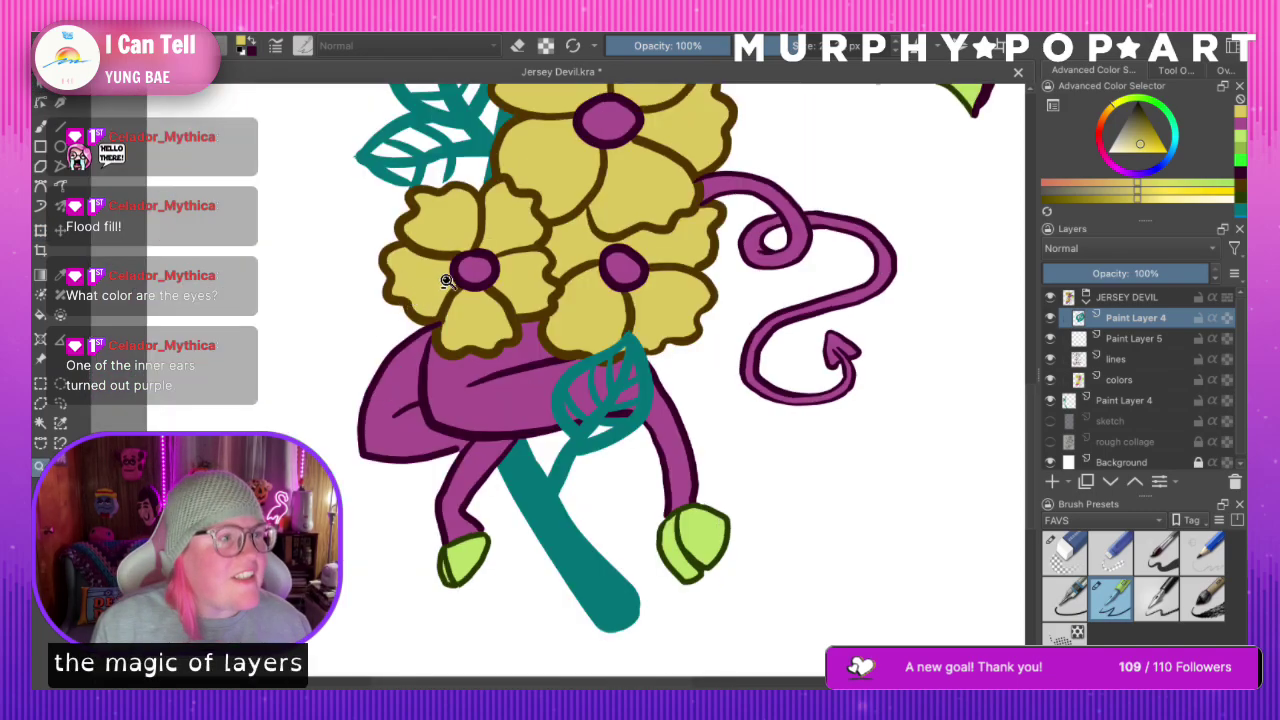
ctrl+click(559, 278)
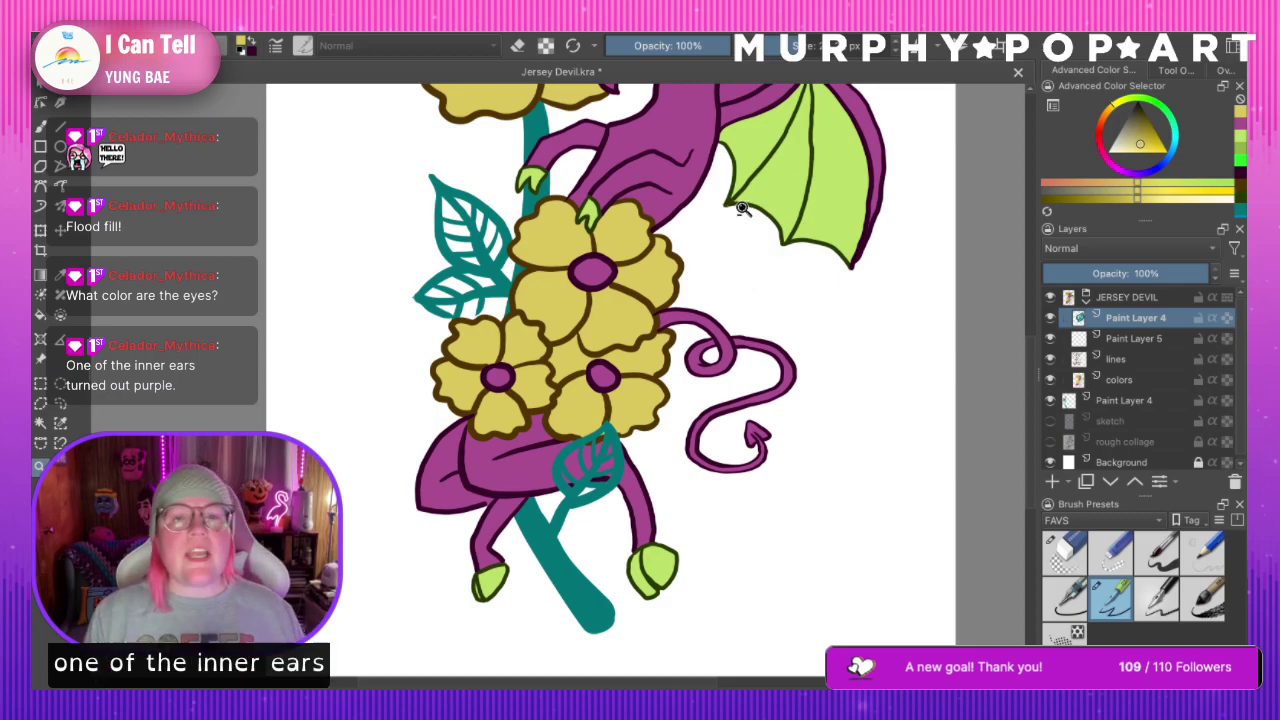
alt+click(778, 227)
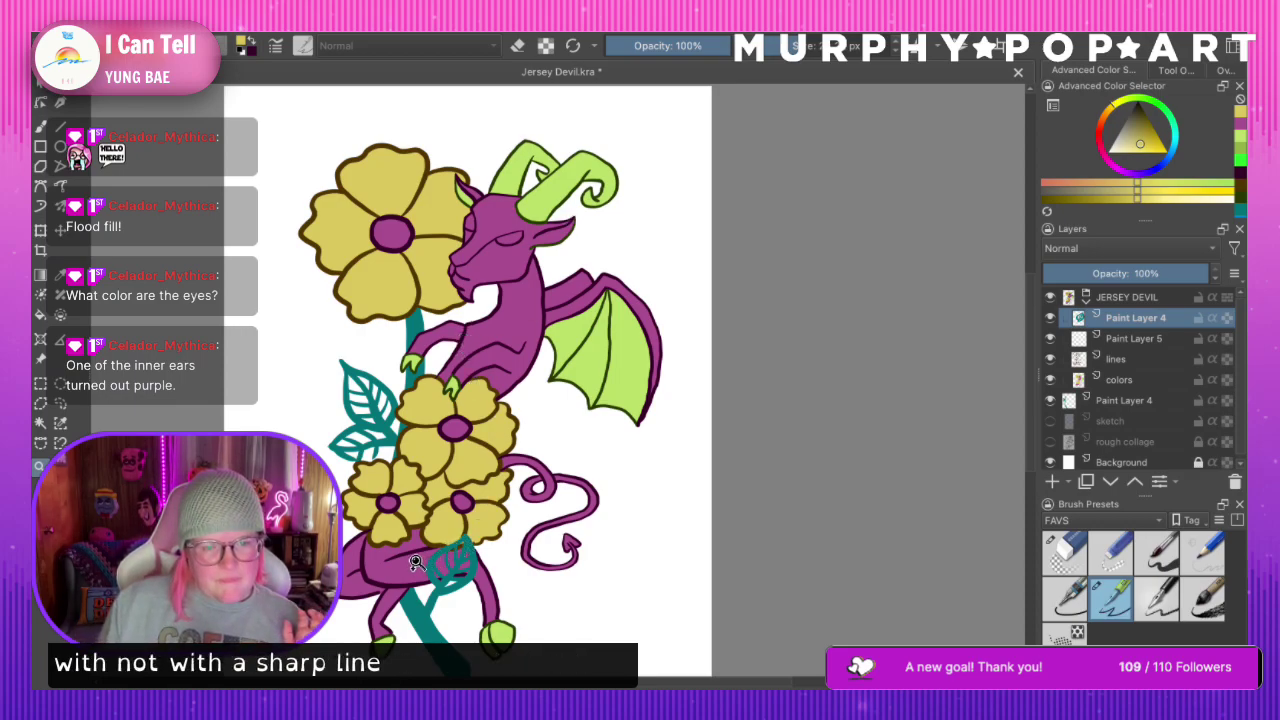
scroll(1030, 450, down, 1)
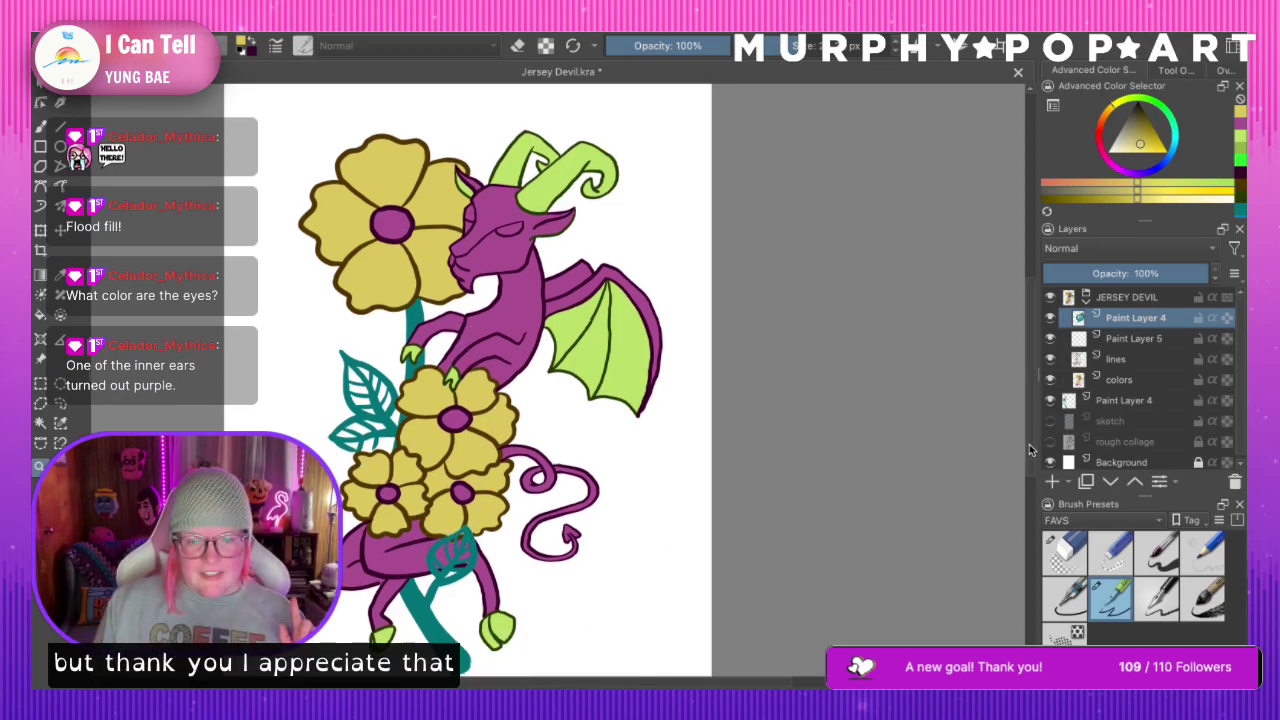
scroll(1030, 450, down, 2)
scroll(1027, 457, down, 2)
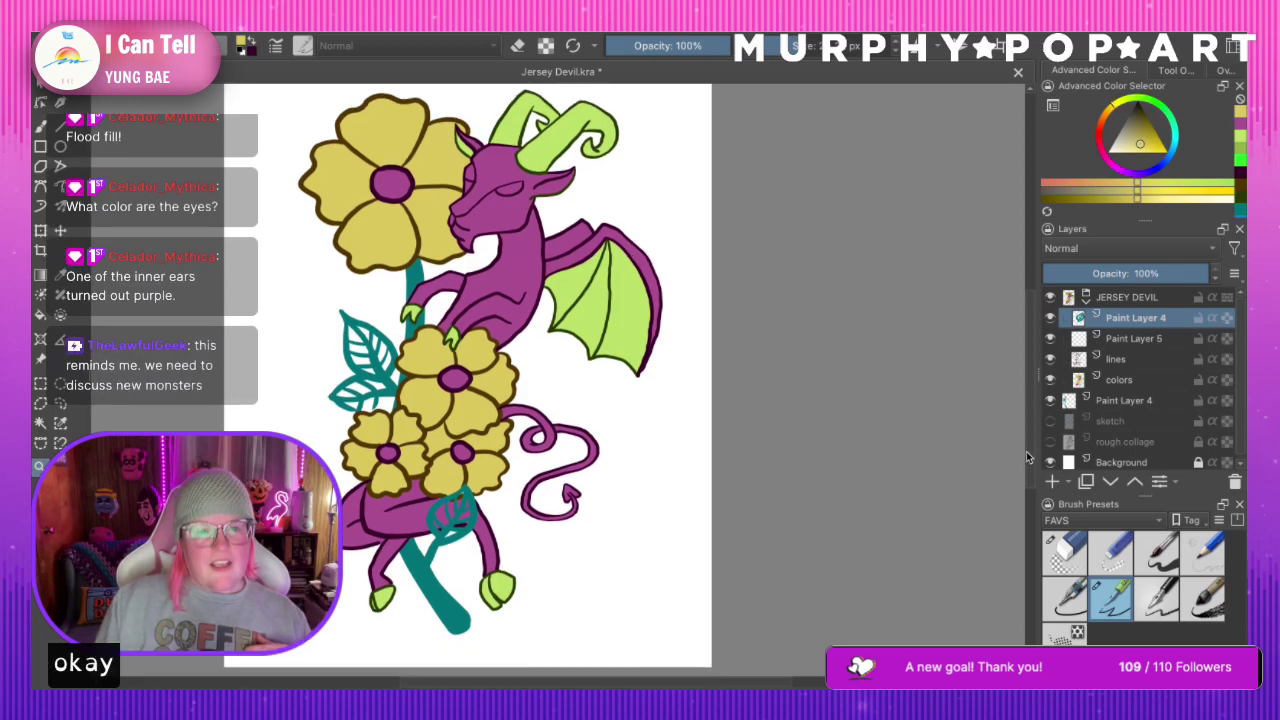
Check the empty Paint Layer 5 by toggling its visibility and delete it
click(1051, 340)
click(1052, 342)
click(1112, 339)
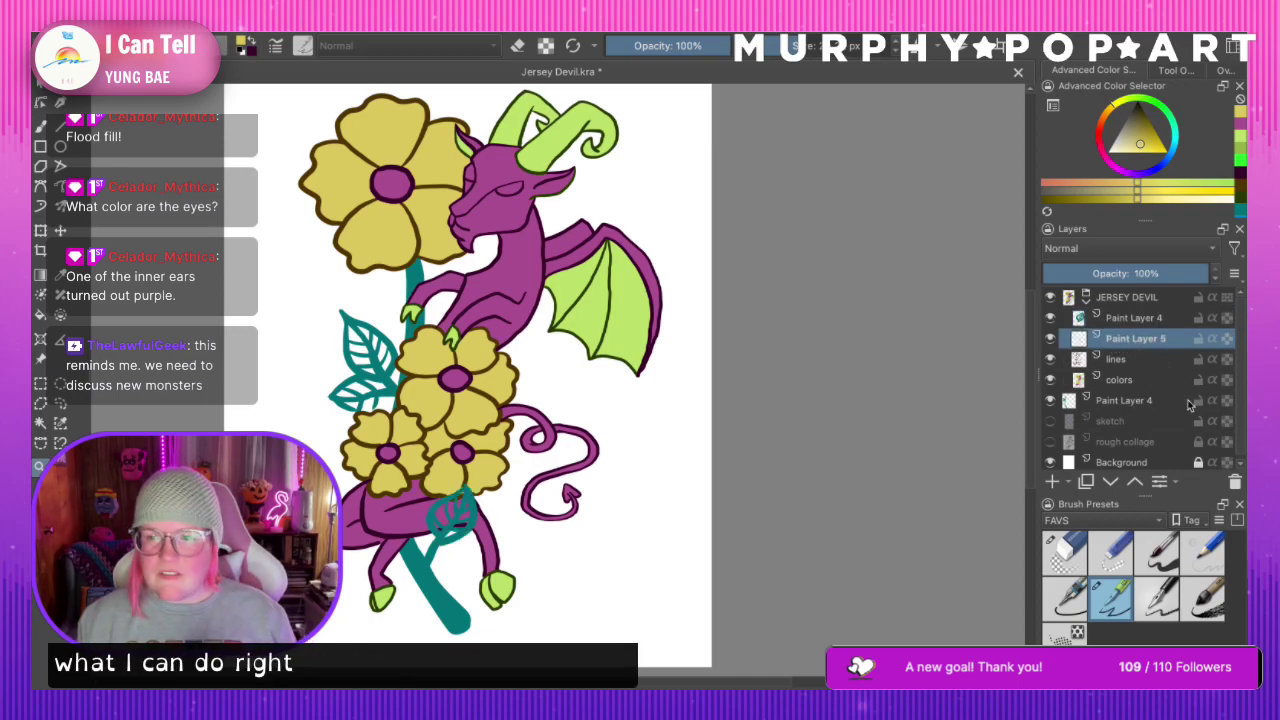
click(1234, 481)
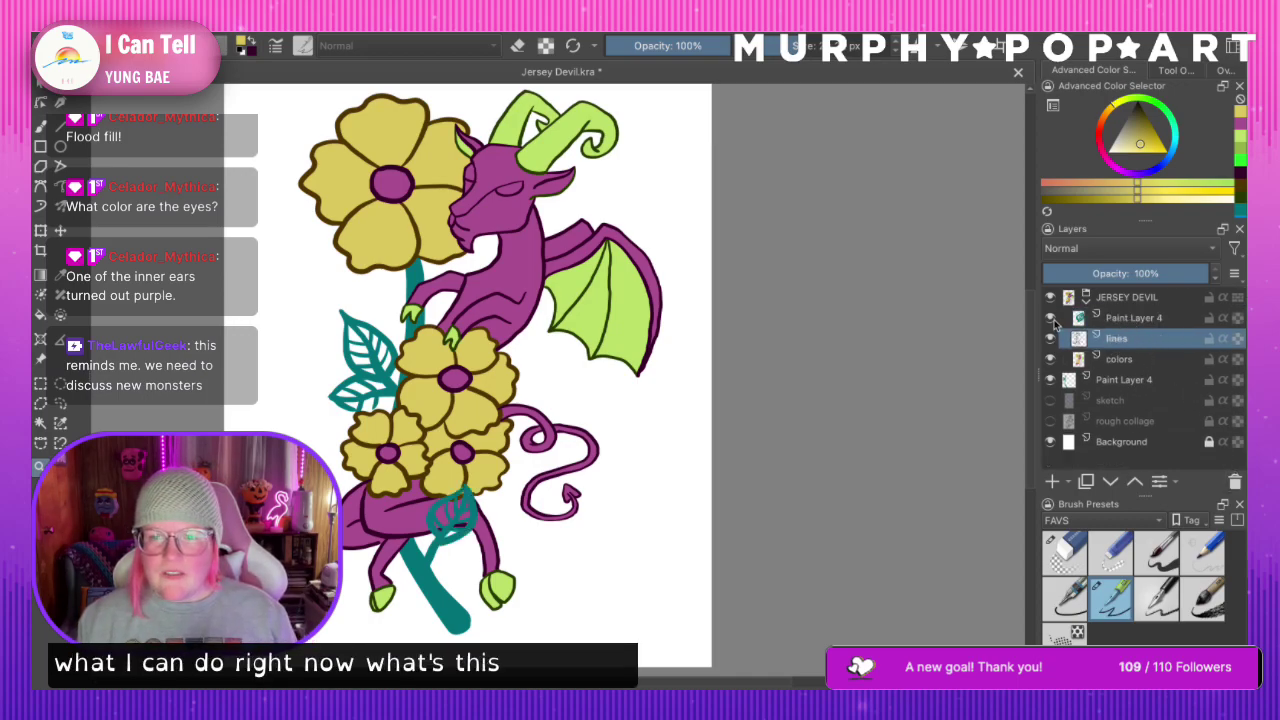
Merge the front leaf's layer down into lines and toggle the visibility of lines to check it
click(1095, 318)
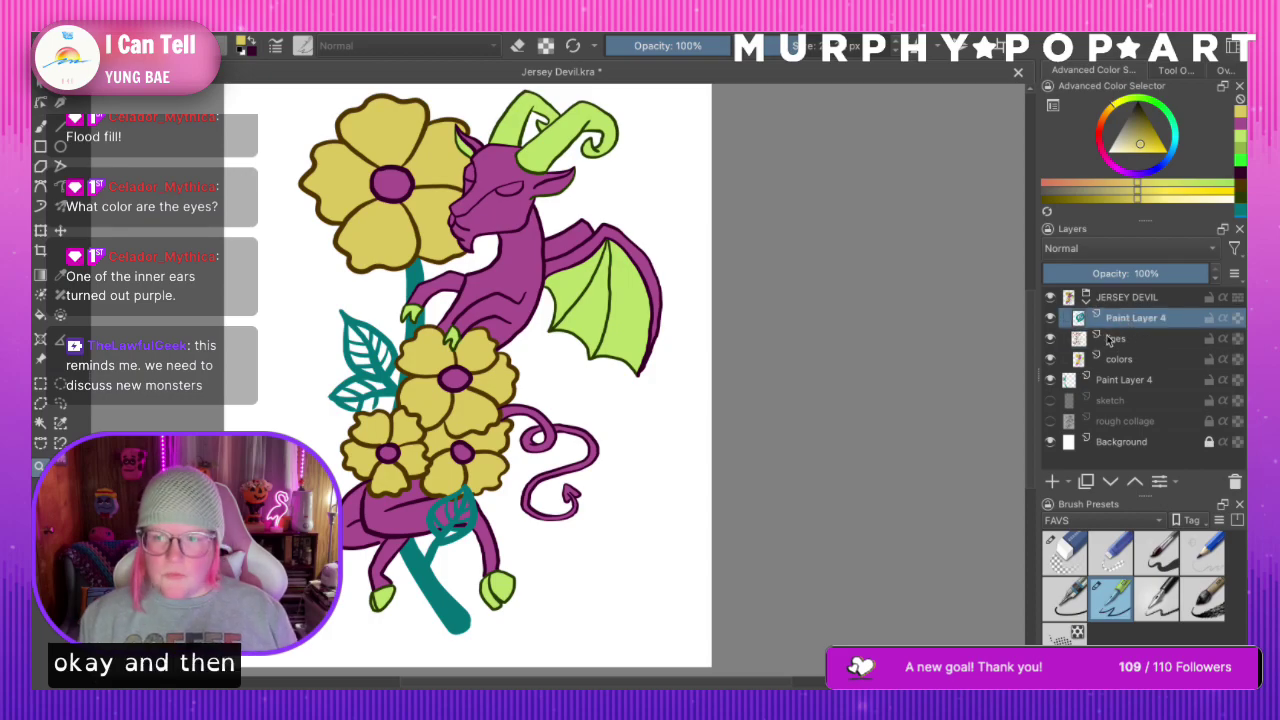
click(1050, 318)
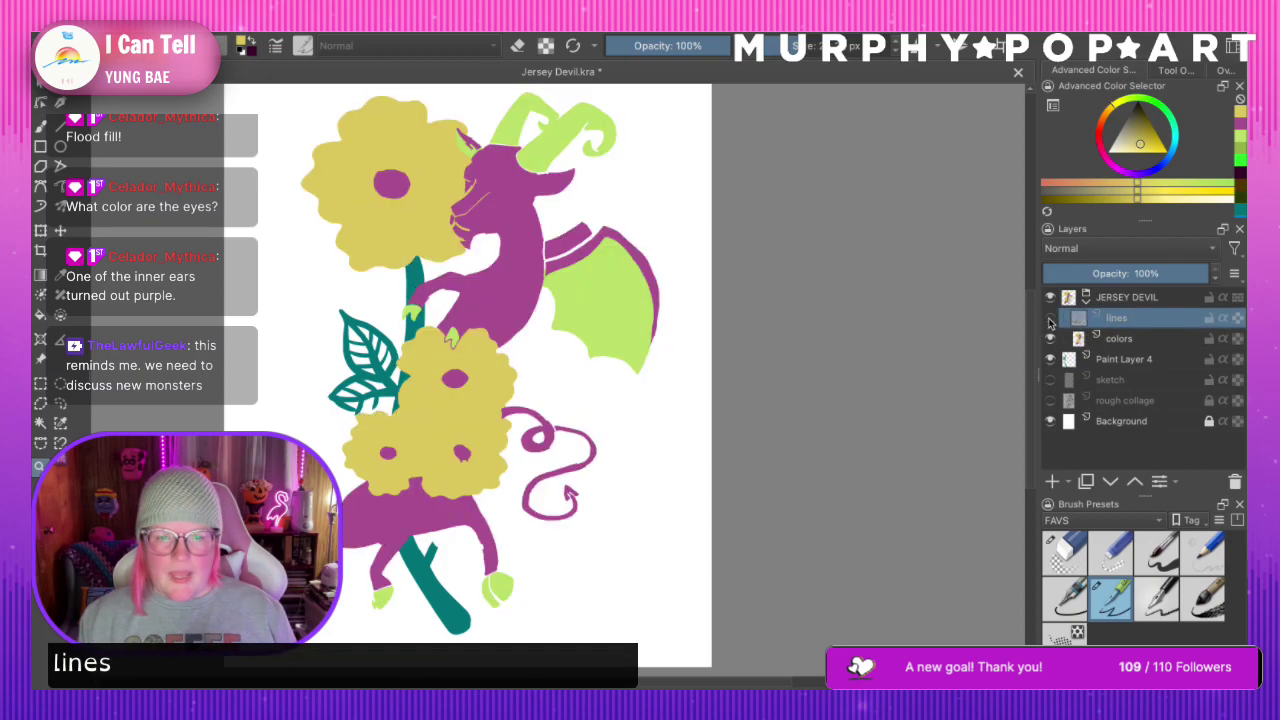
click(1050, 318)
On the colors layer, sample the front leaf's teal, lighten it, and paint the spaces between the leaf's veins with it
click(1118, 339)
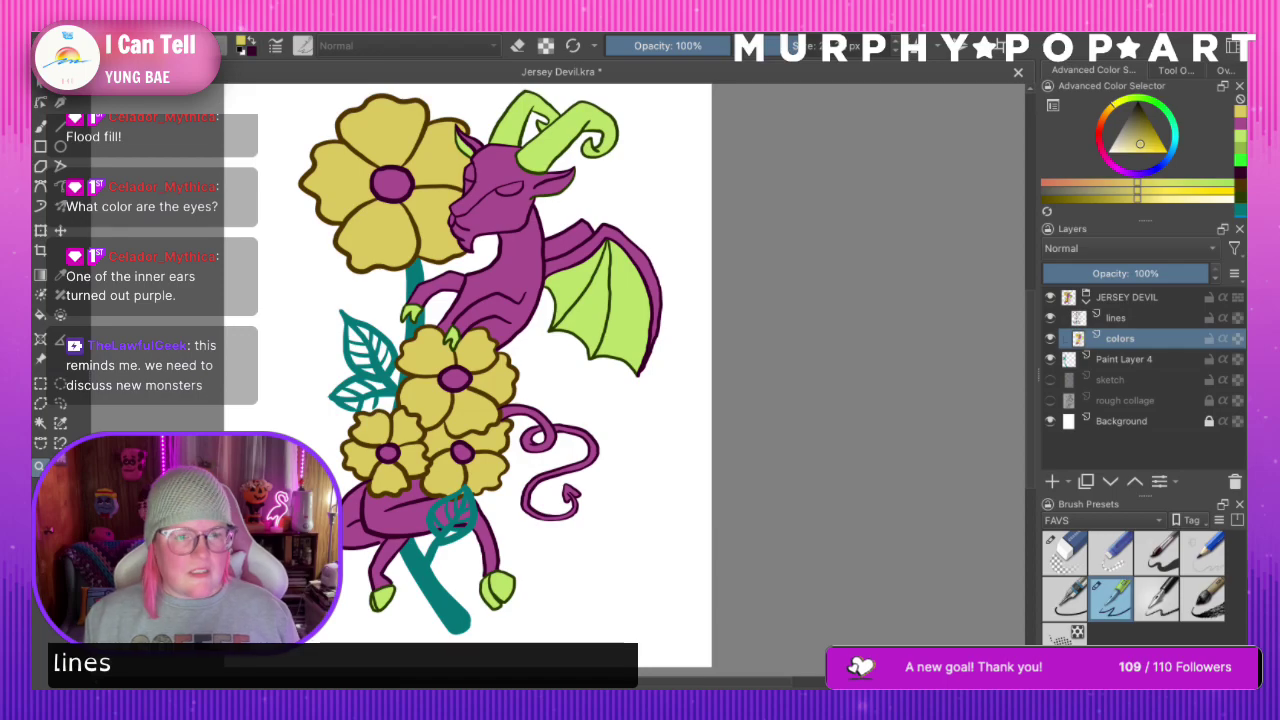
click(446, 513)
click(644, 383)
click(568, 388)
click(61, 275)
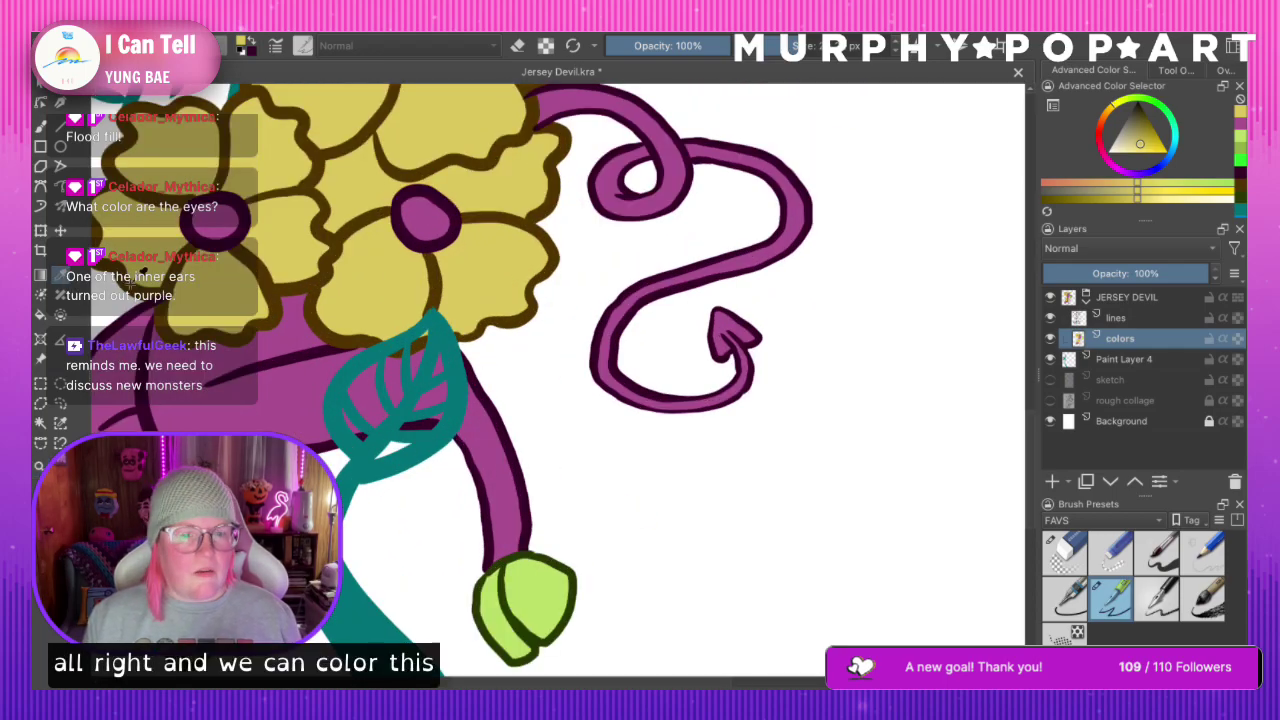
click(432, 322)
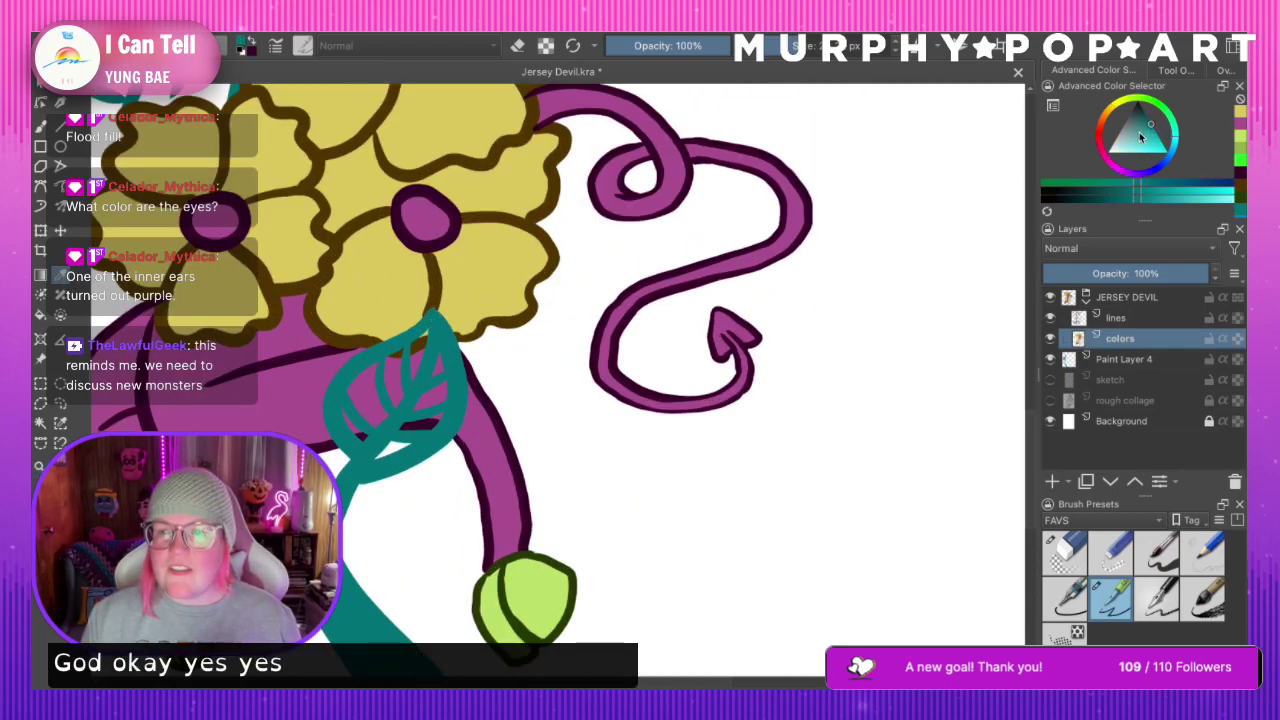
drag(1144, 130, 1131, 142)
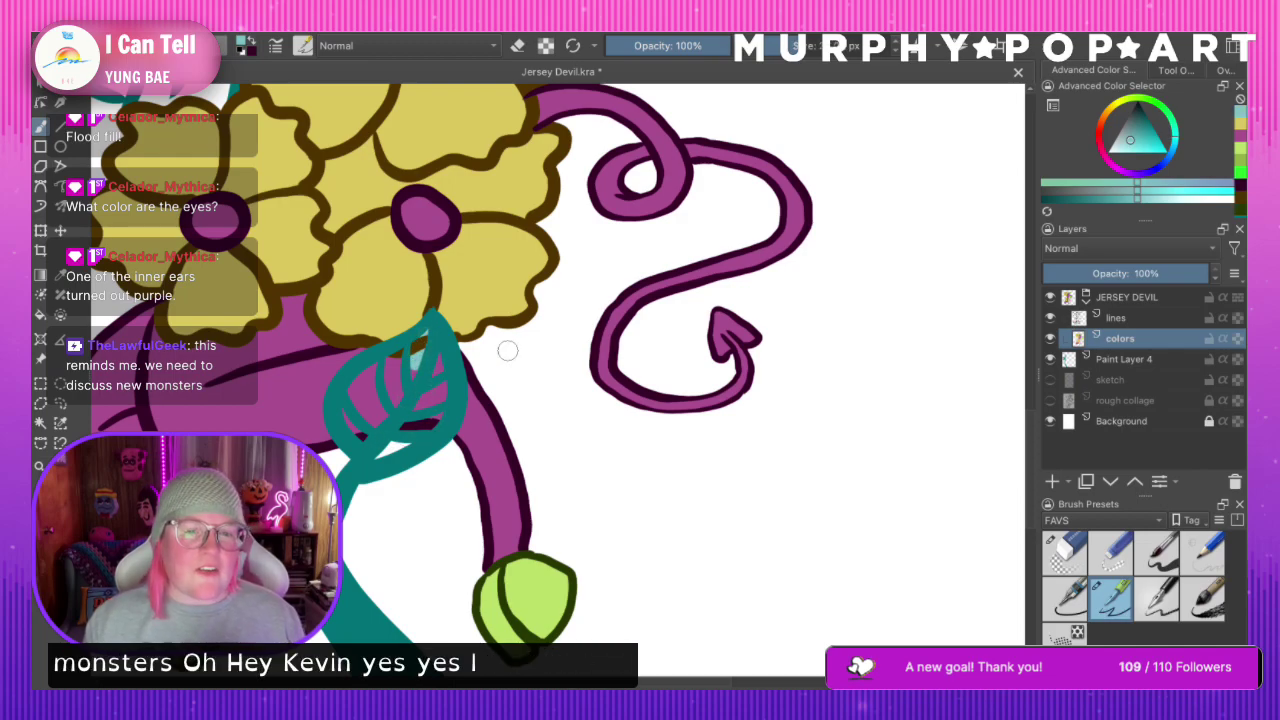
mouse_move(394, 368)
mouse_down()
mouse_move(370, 398)
mouse_move(358, 385)
mouse_up()
mouse_move(363, 441)
mouse_down()
mouse_move(382, 410)
mouse_move(440, 386)
mouse_move(441, 372)
mouse_up()
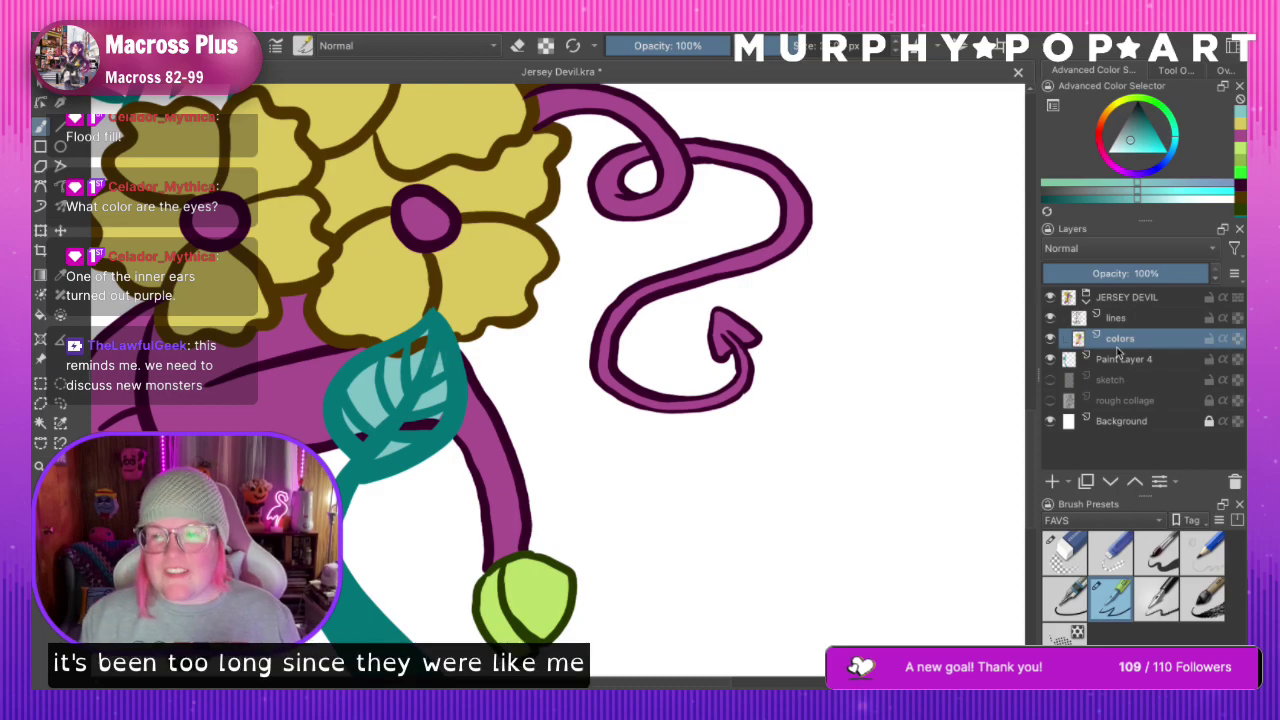
Check the lines layer's visibility, then erase the dark body lines that cross the front leaf on that layer
click(1050, 318)
click(1050, 318)
click(1116, 318)
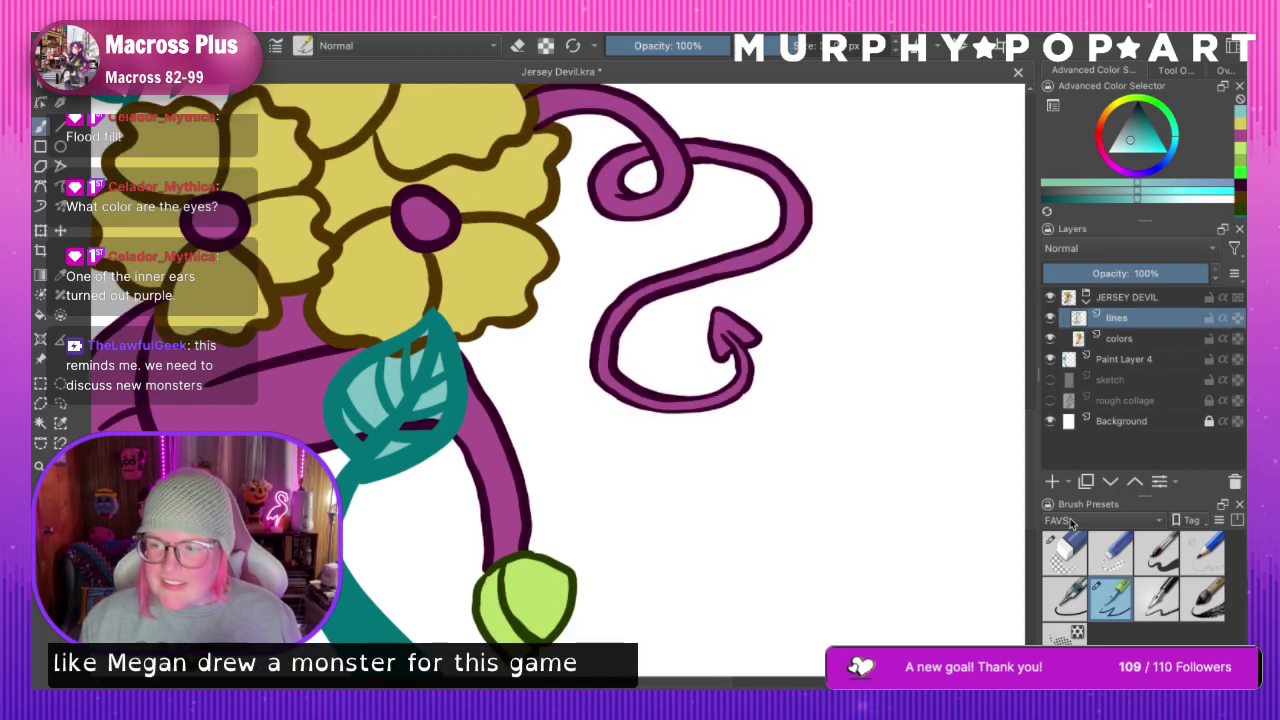
click(1066, 553)
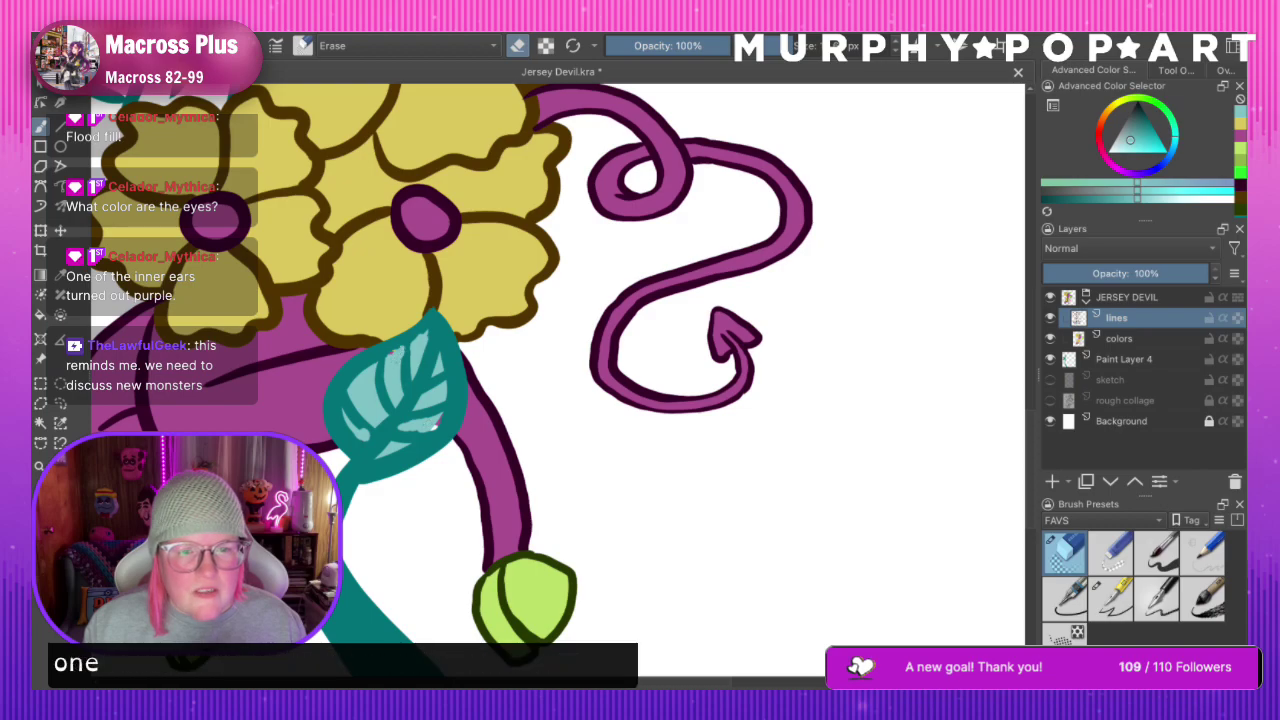
Fill the front leaf's remaining gaps with light teal on colors and touch up its dark teal linework on lines
click(1163, 339)
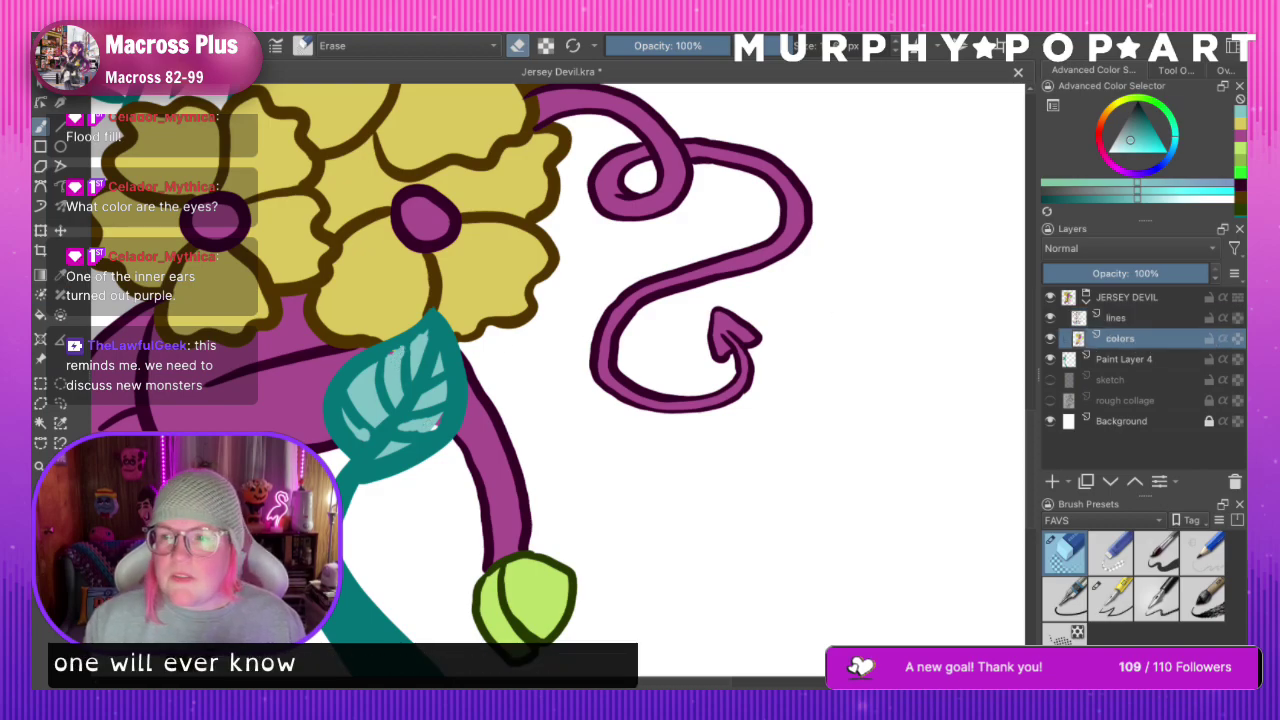
click(1112, 600)
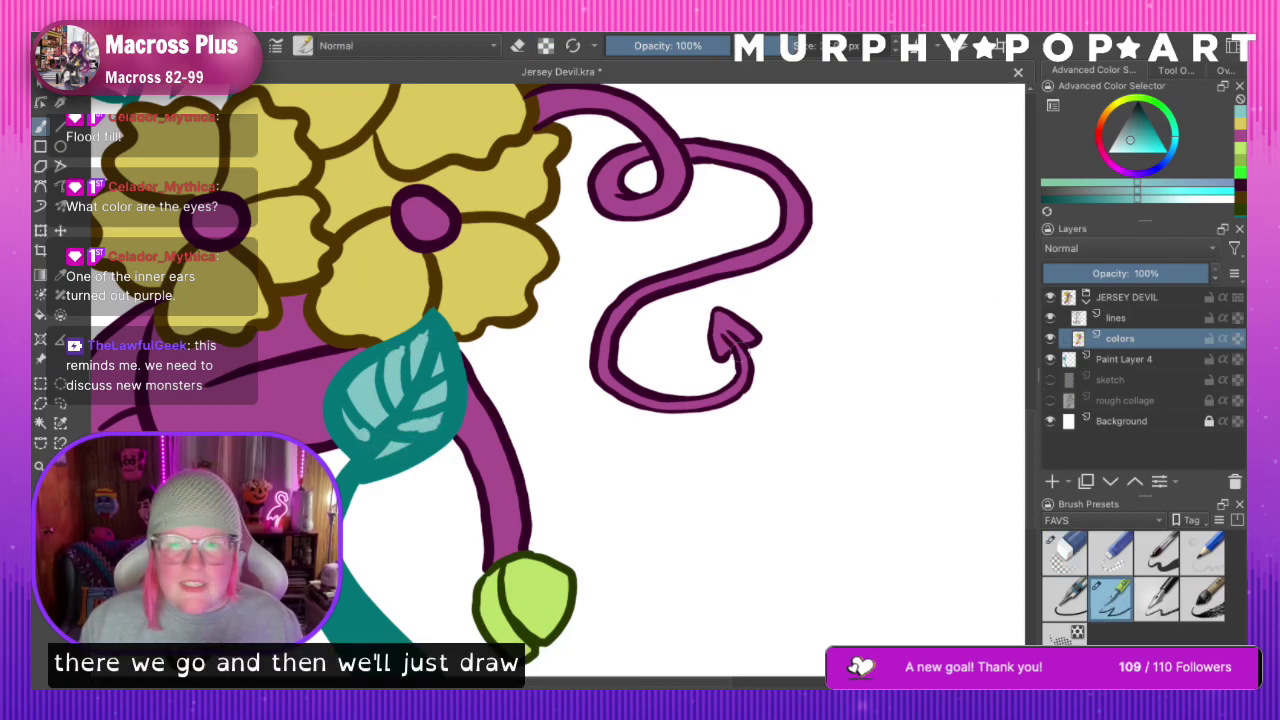
click(60, 275)
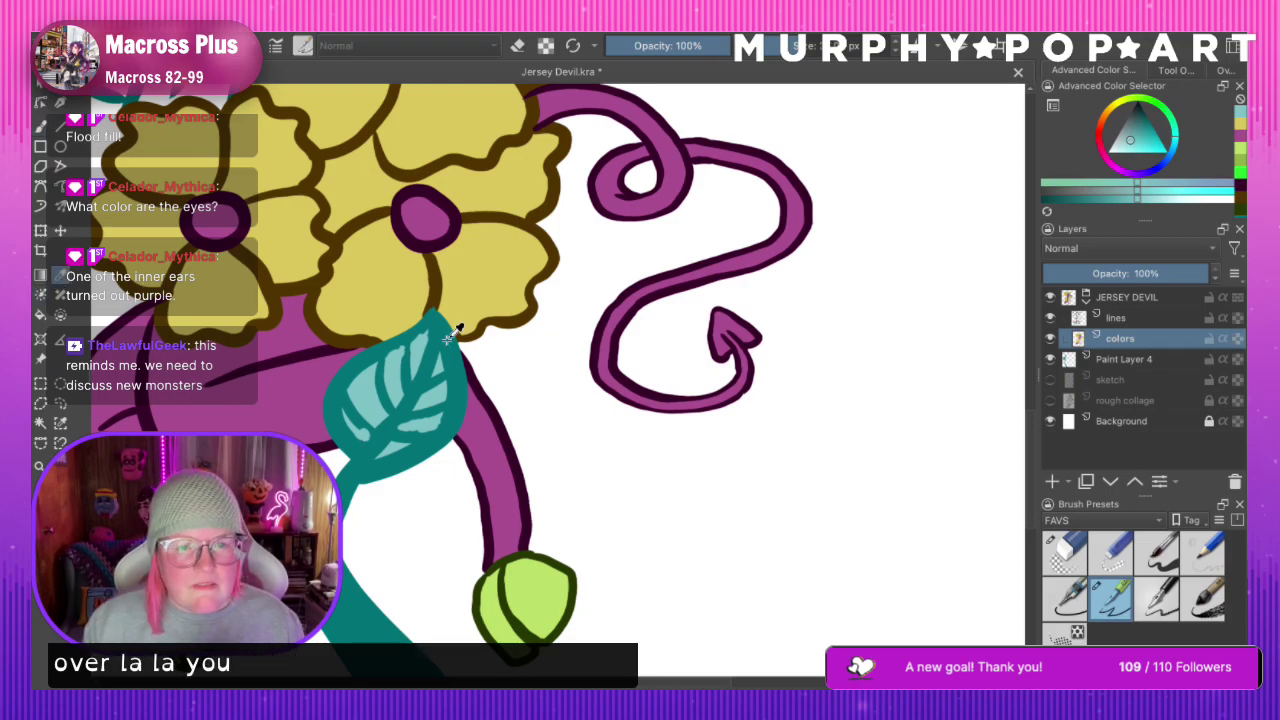
click(440, 326)
click(40, 126)
click(1142, 317)
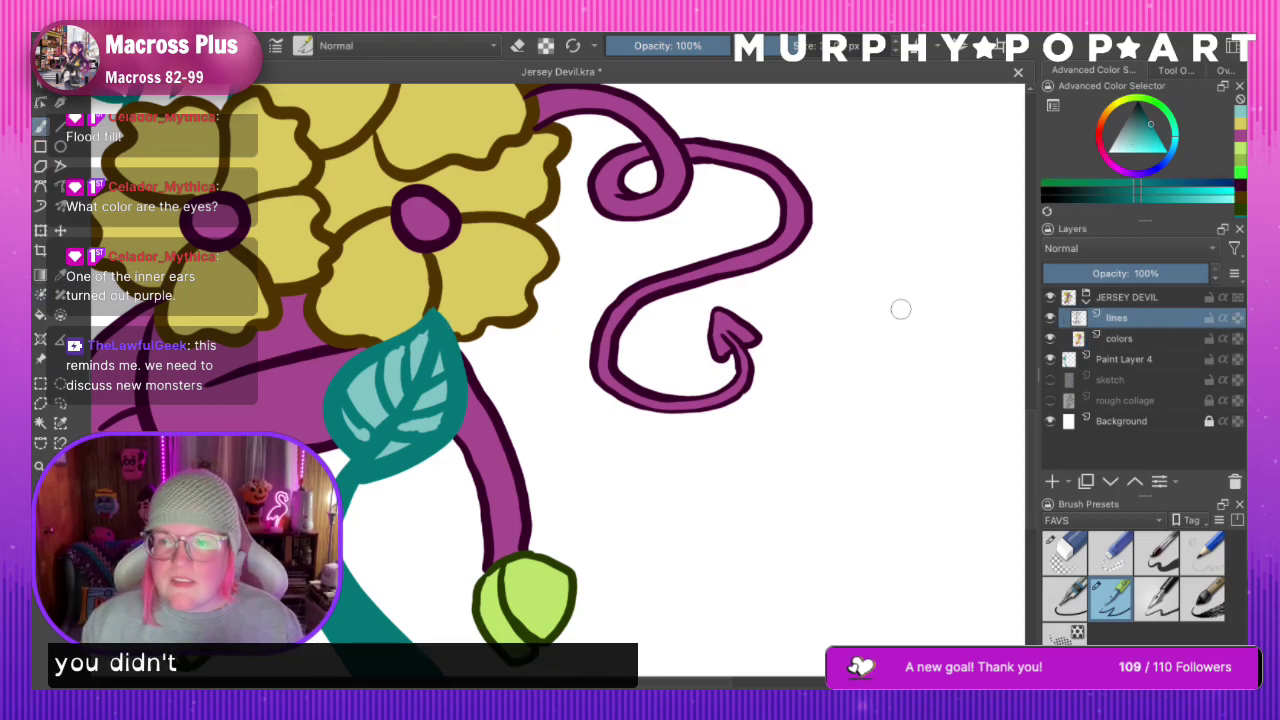
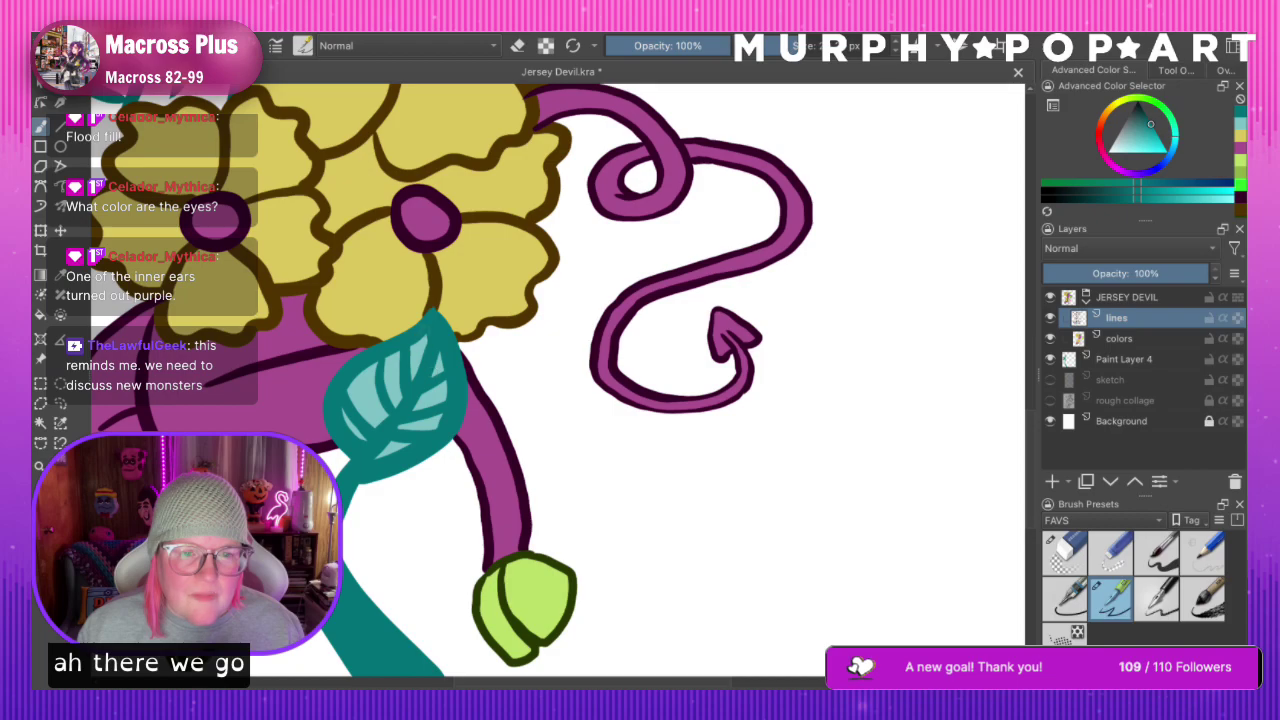
Look over the coloured front leaf together with the flowers, stem and tail
key(ctrl+minus)
key(ctrl+minus)
key(ctrl+minus)
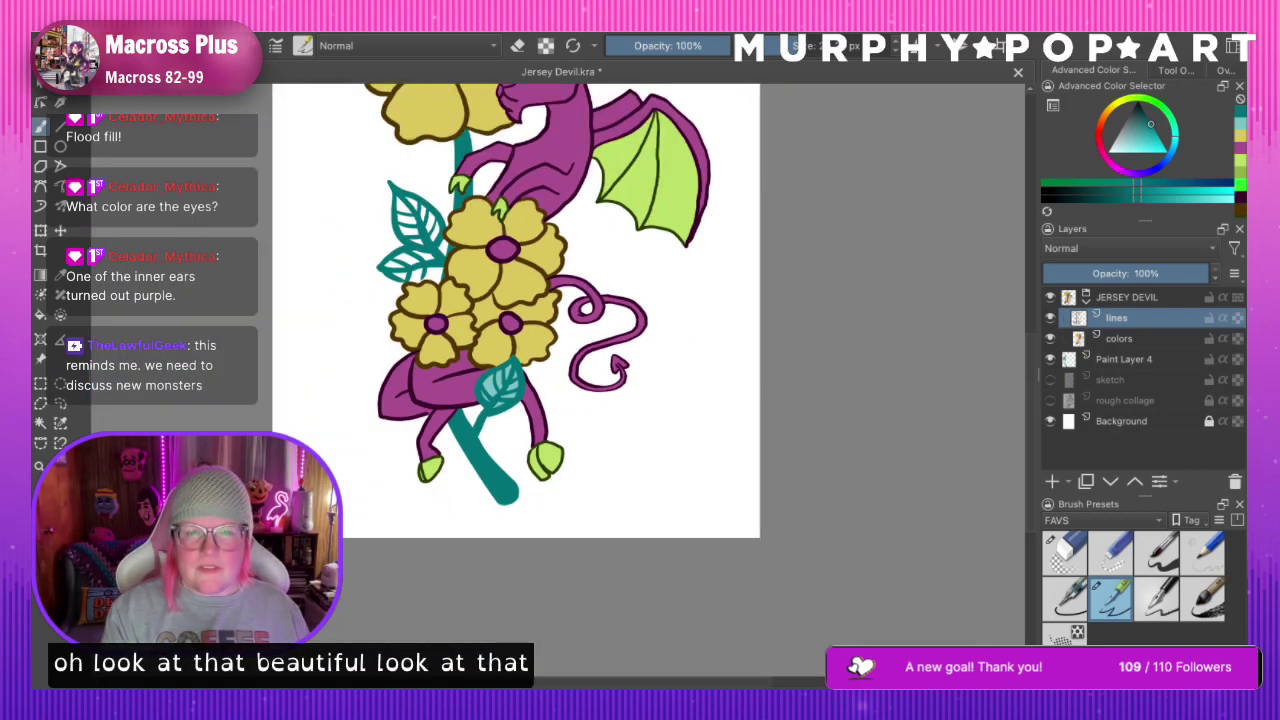
key(ctrl+minus)
key(ctrl+plus)
key(ctrl+plus)
key(ctrl+plus)
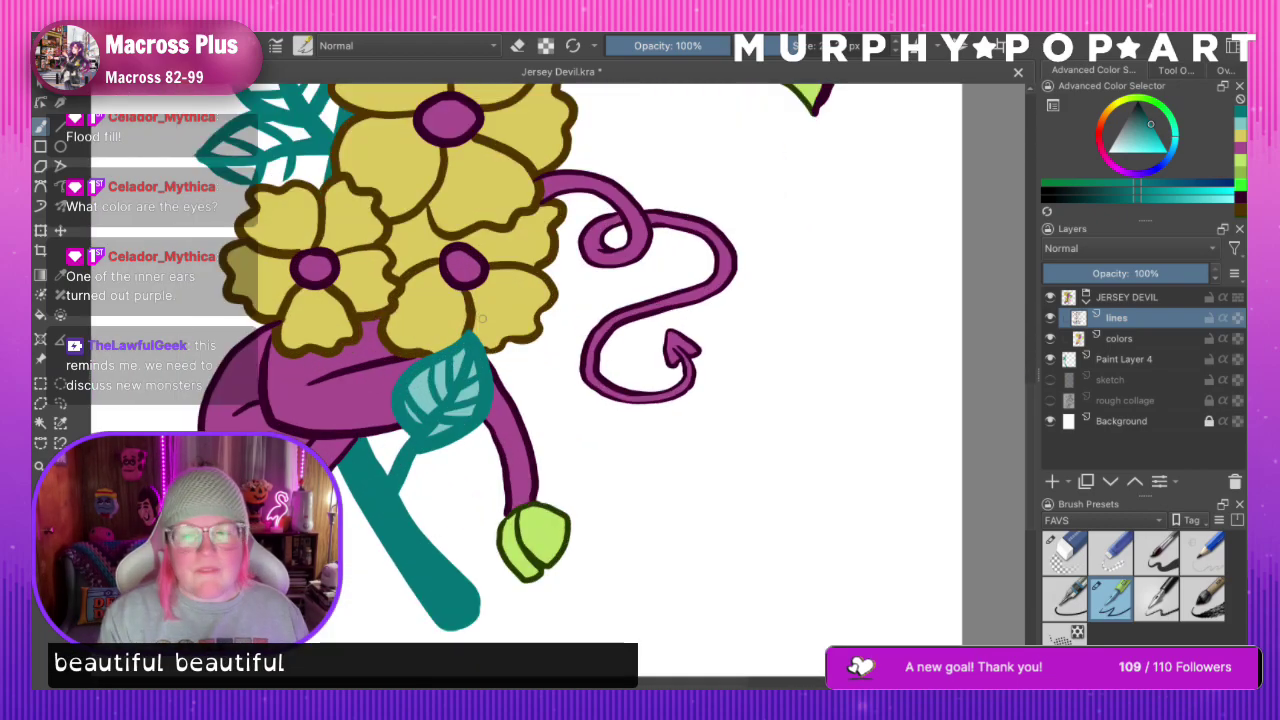
Add a paint layer above colors and draw the missing dark teal veins on the lower back leaf
click(1150, 340)
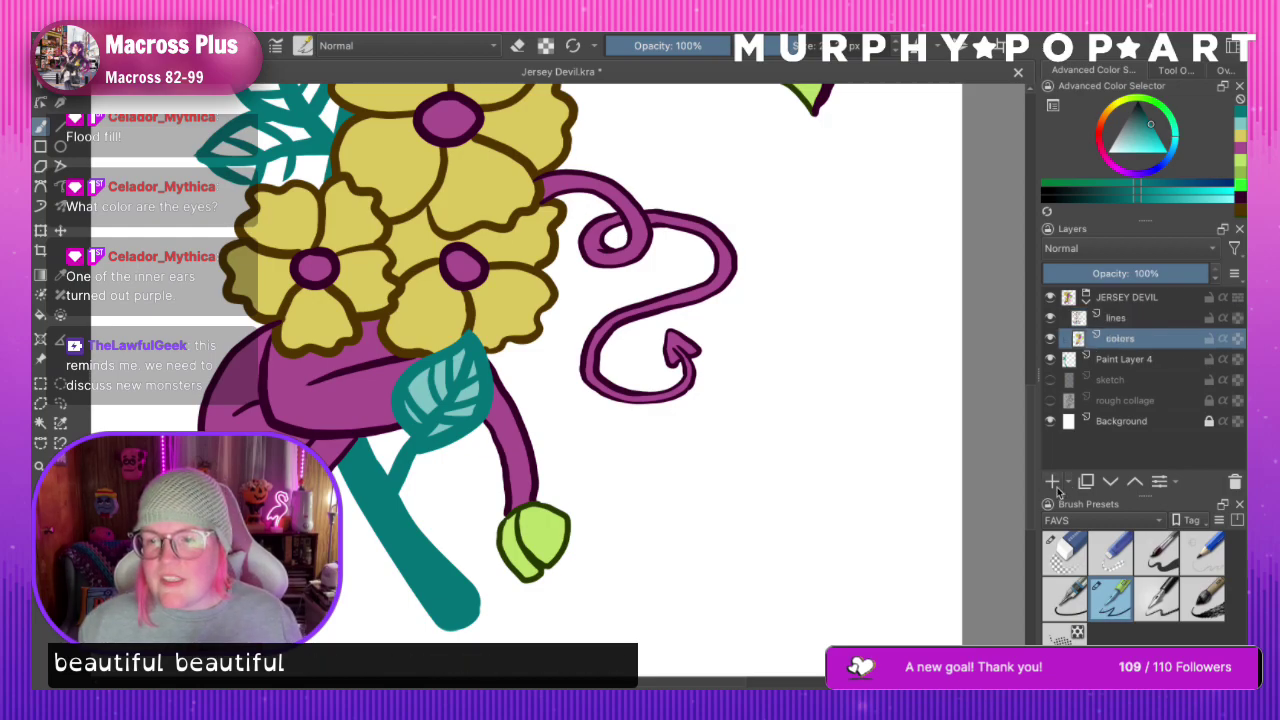
click(1053, 482)
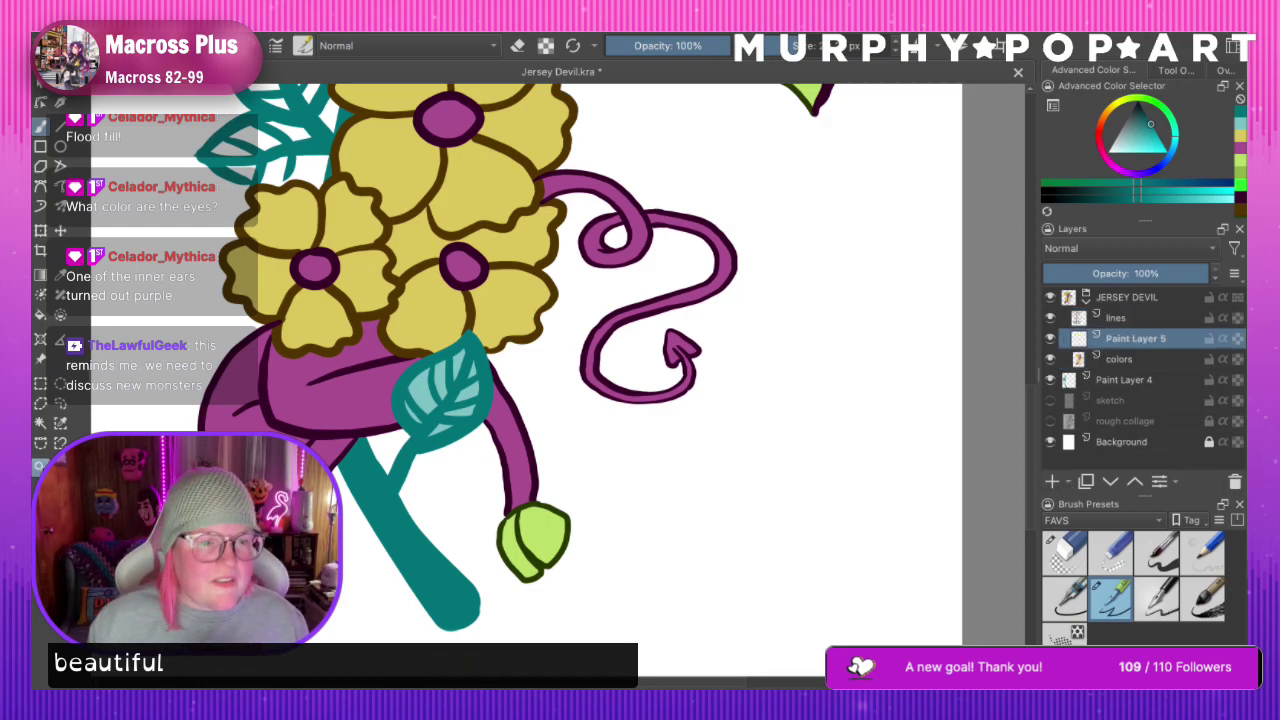
click(40, 466)
click(274, 149)
click(576, 407)
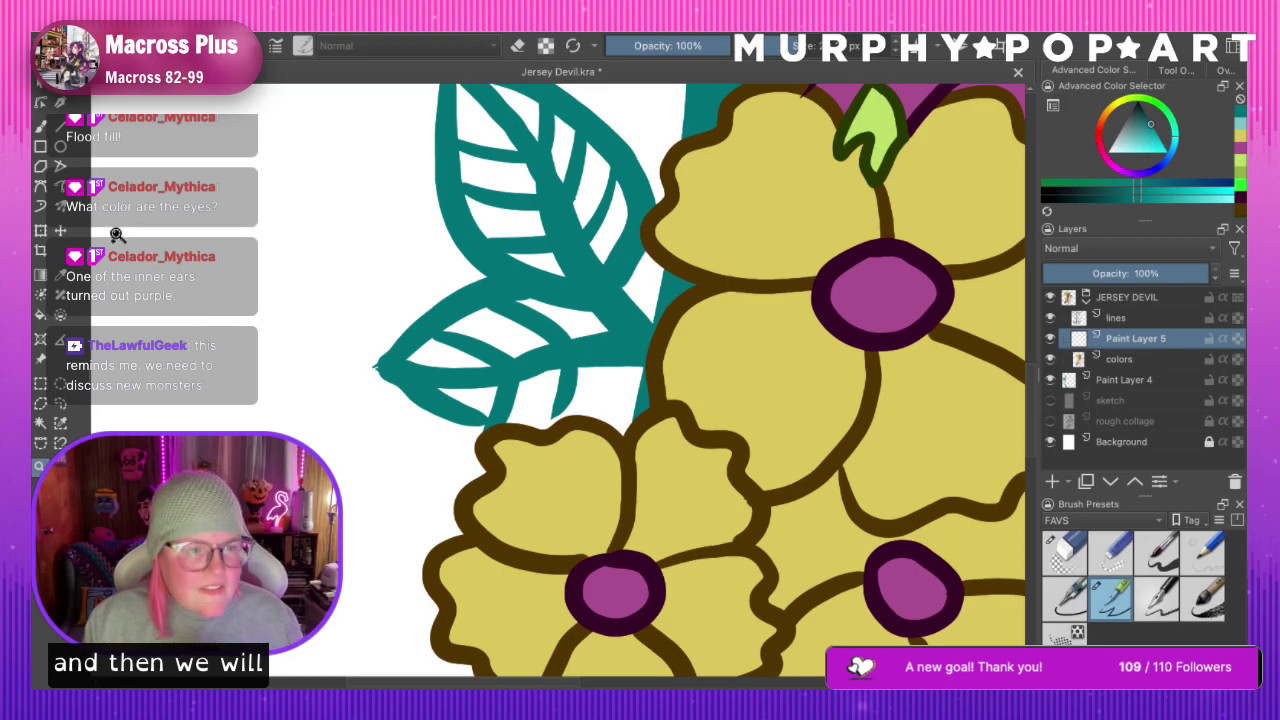
click(40, 126)
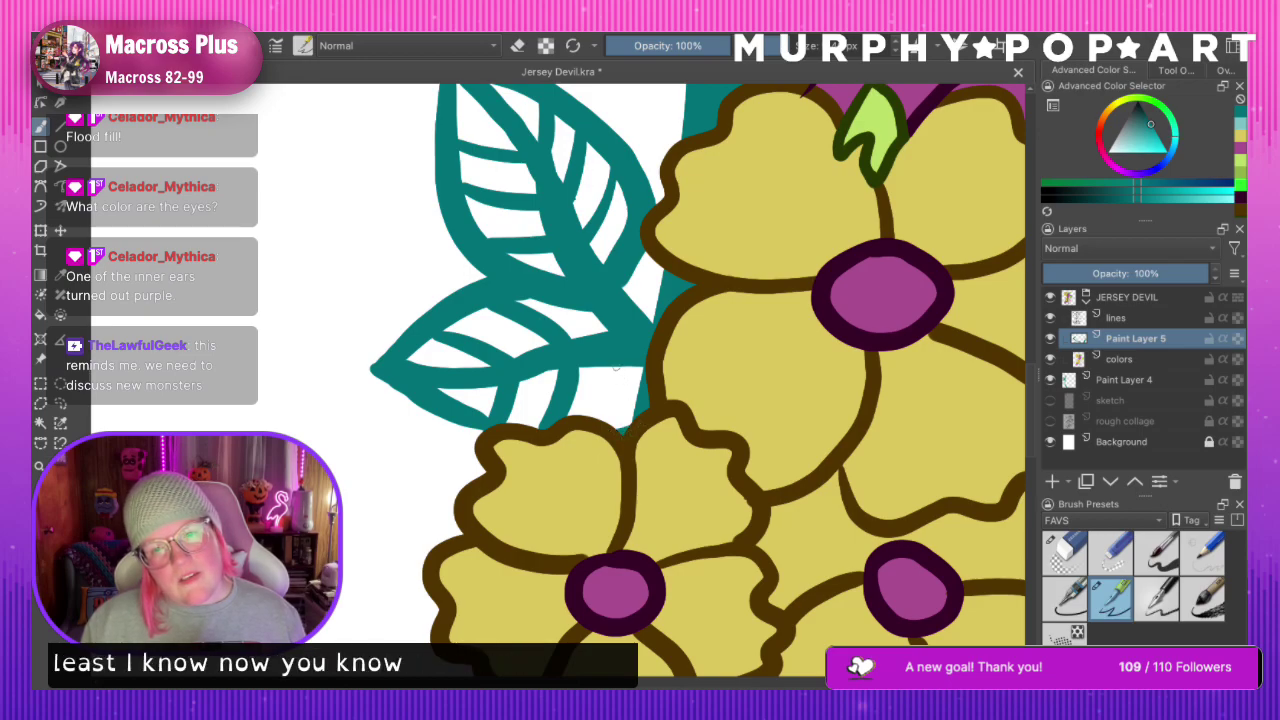
drag(617, 368, 610, 416)
key(ctrl+z)
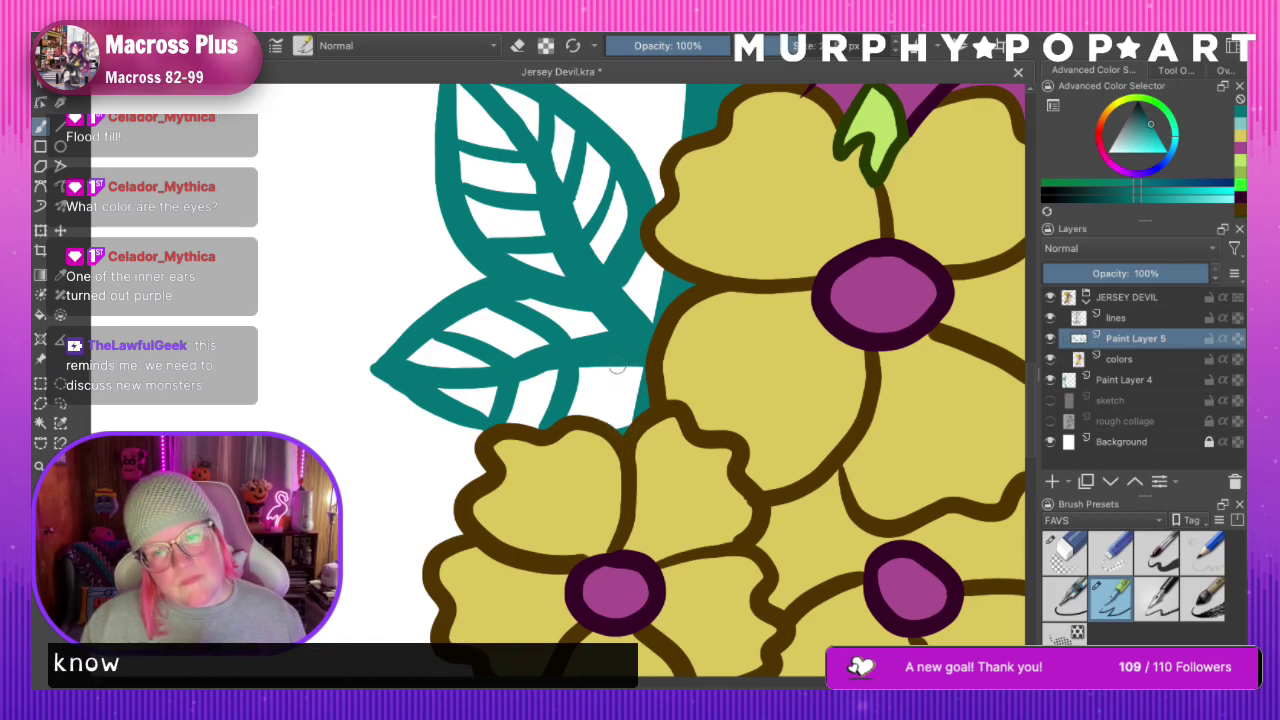
drag(617, 368, 610, 418)
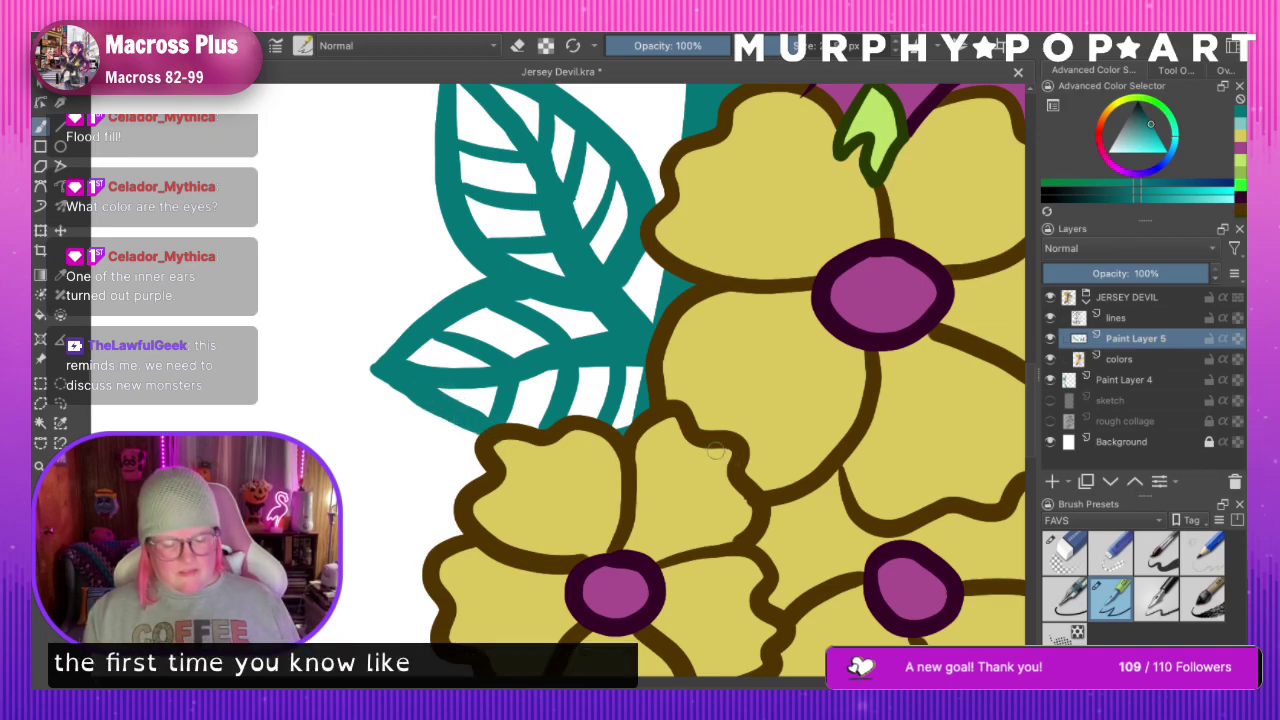
Try to paint the upper back leaf with the front leaf's light teal on the colors layer, and undo the stroke
scroll(718, 450, down, 6)
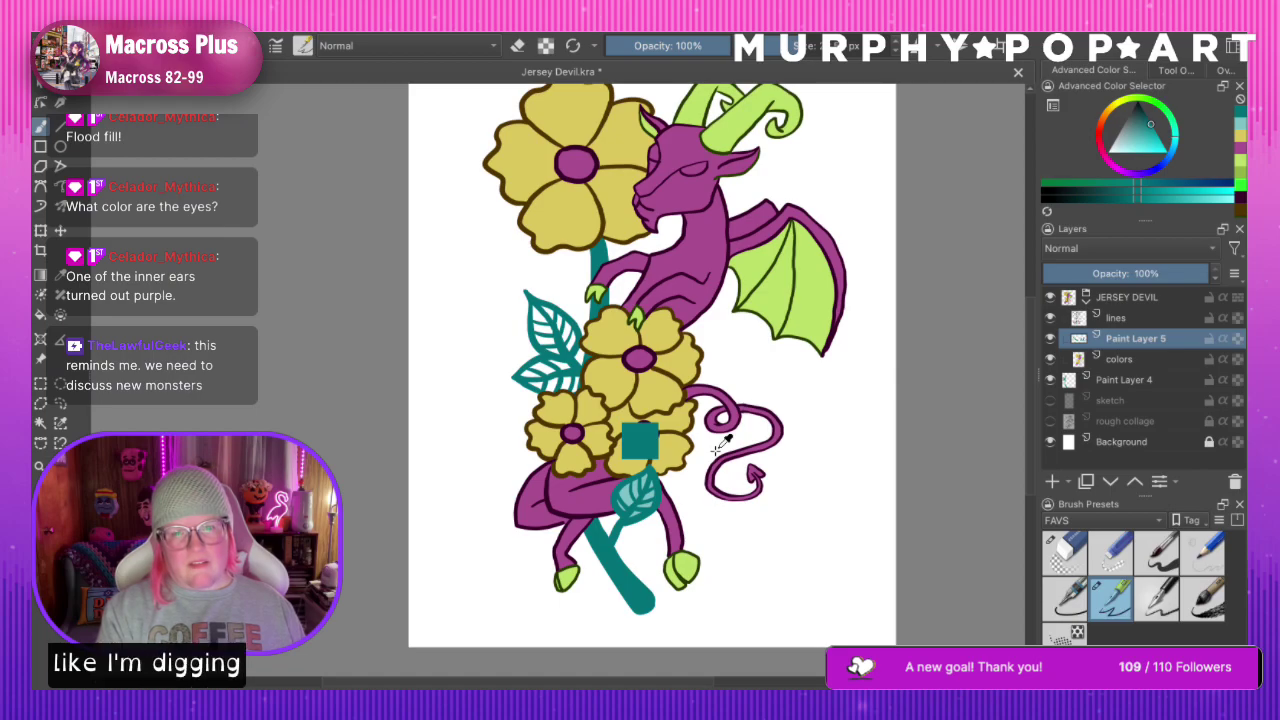
scroll(718, 447, up, 6)
click(1120, 360)
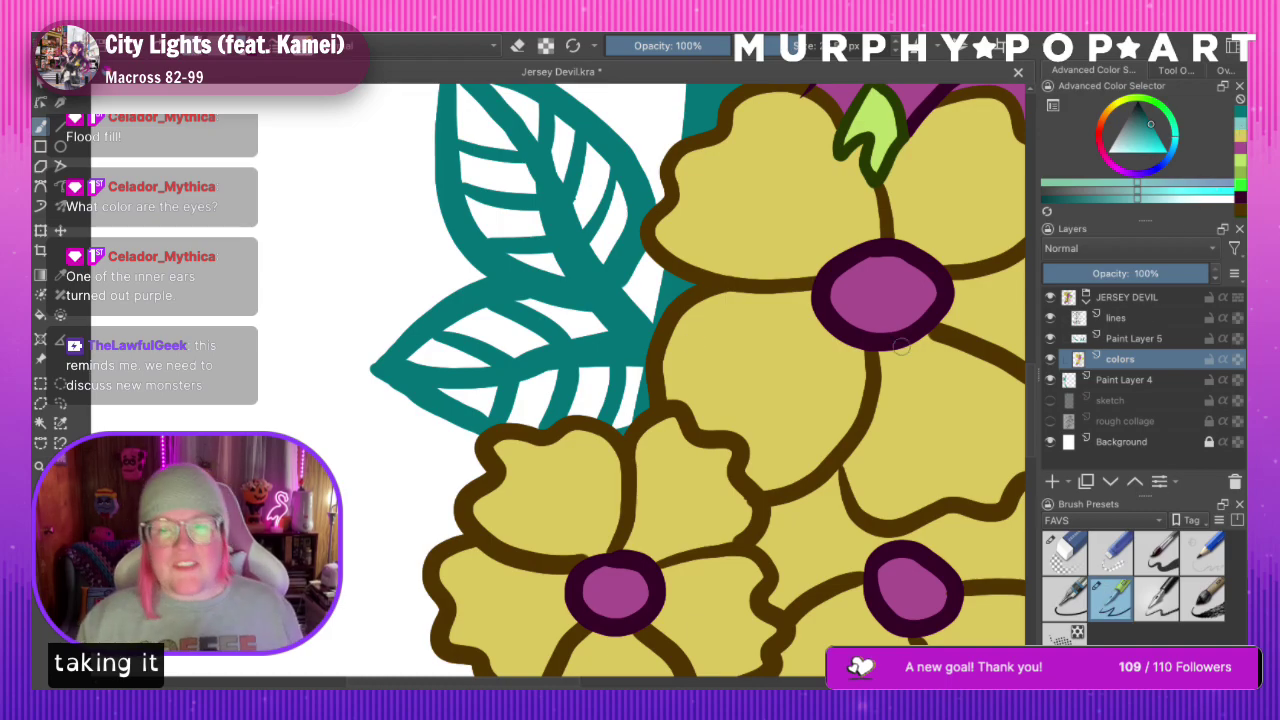
scroll(980, 362, up, 5)
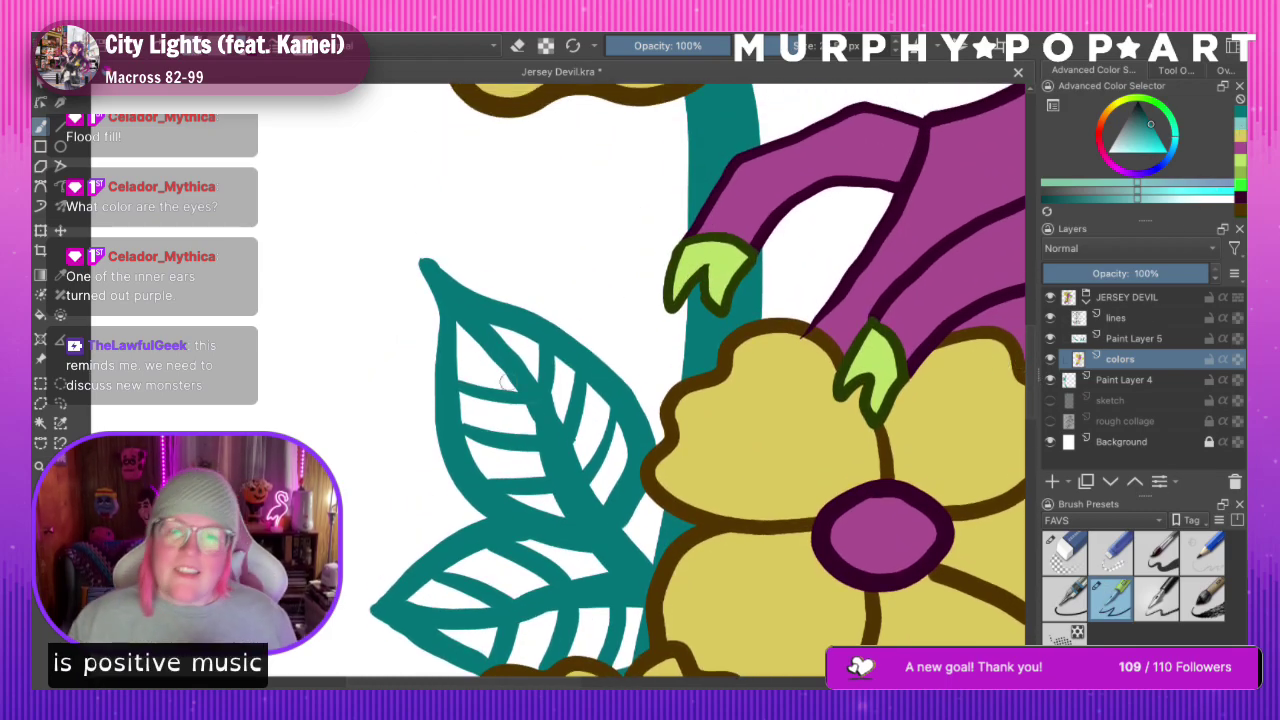
mouse_move(498, 369)
shift+mouse_down()
mouse_move(516, 353)
mouse_move(460, 366)
mouse_move(508, 476)
shift+mouse_up()
key(ctrl+z)
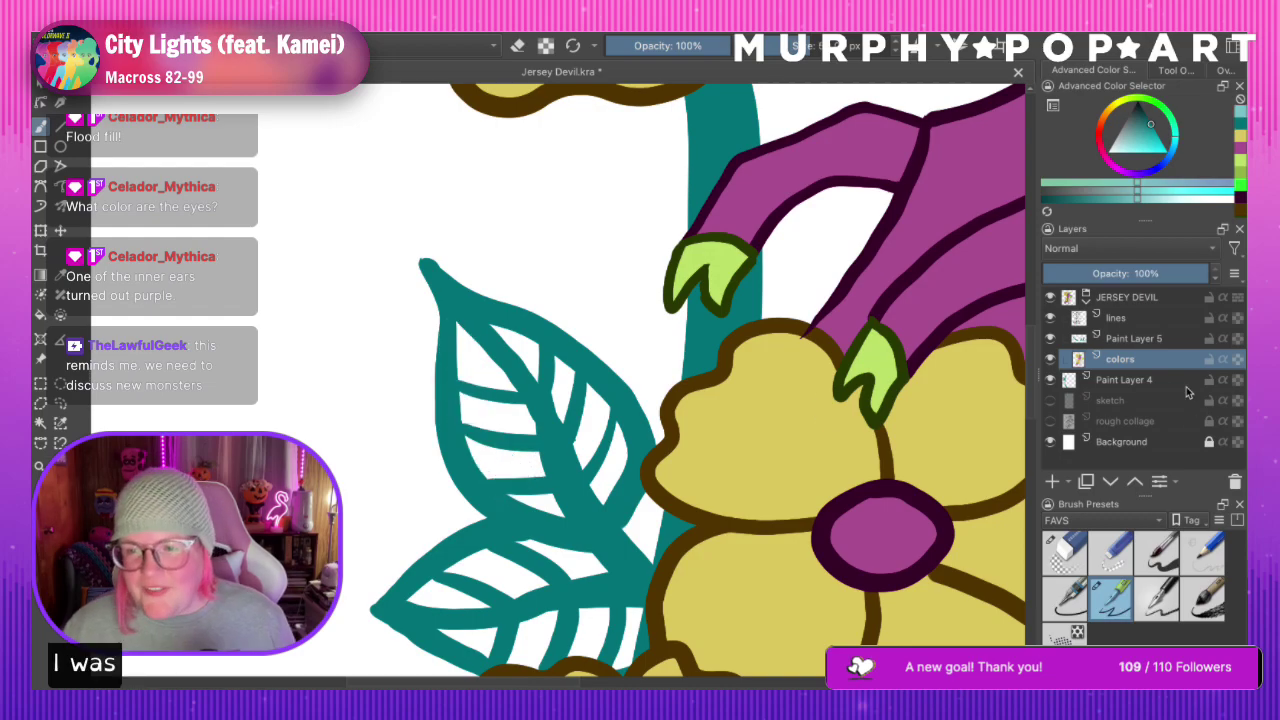
Toggle the visibility of lines, Paint Layer 5 and Paint Layer 4 to check which layer holds the back leaves
click(1049, 320)
click(1048, 322)
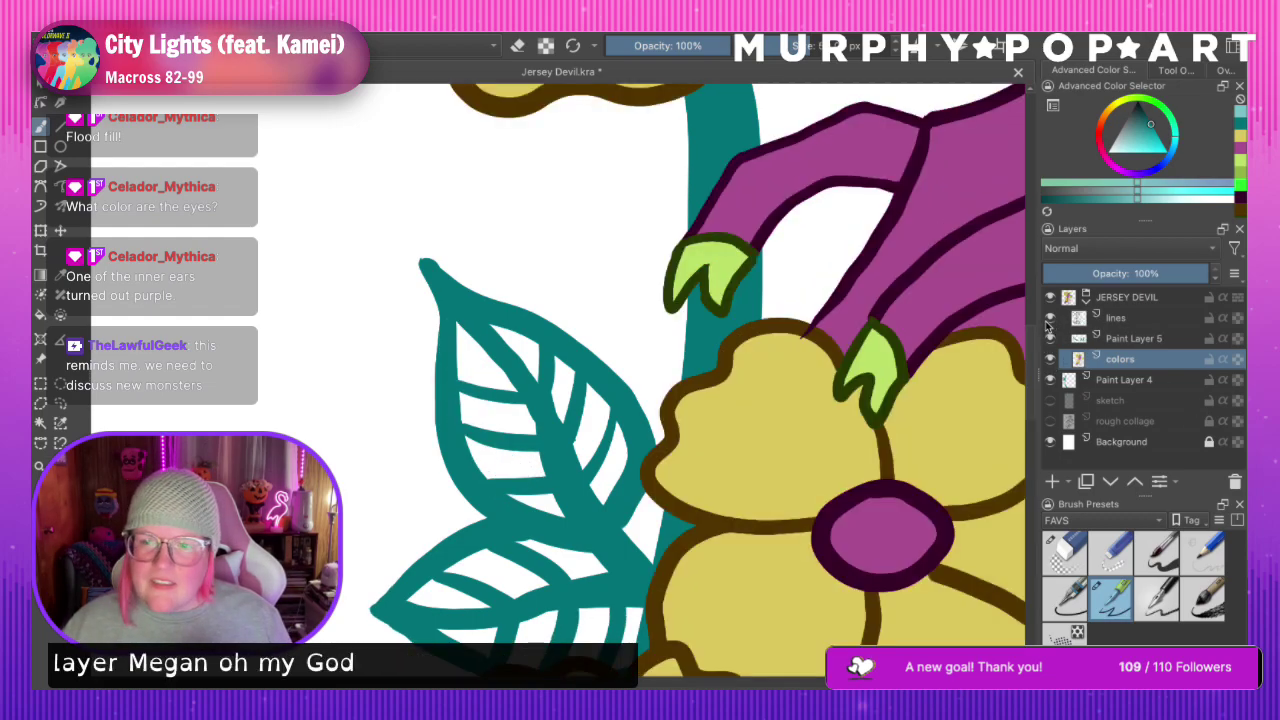
click(1049, 320)
click(1049, 320)
click(1050, 340)
click(1050, 340)
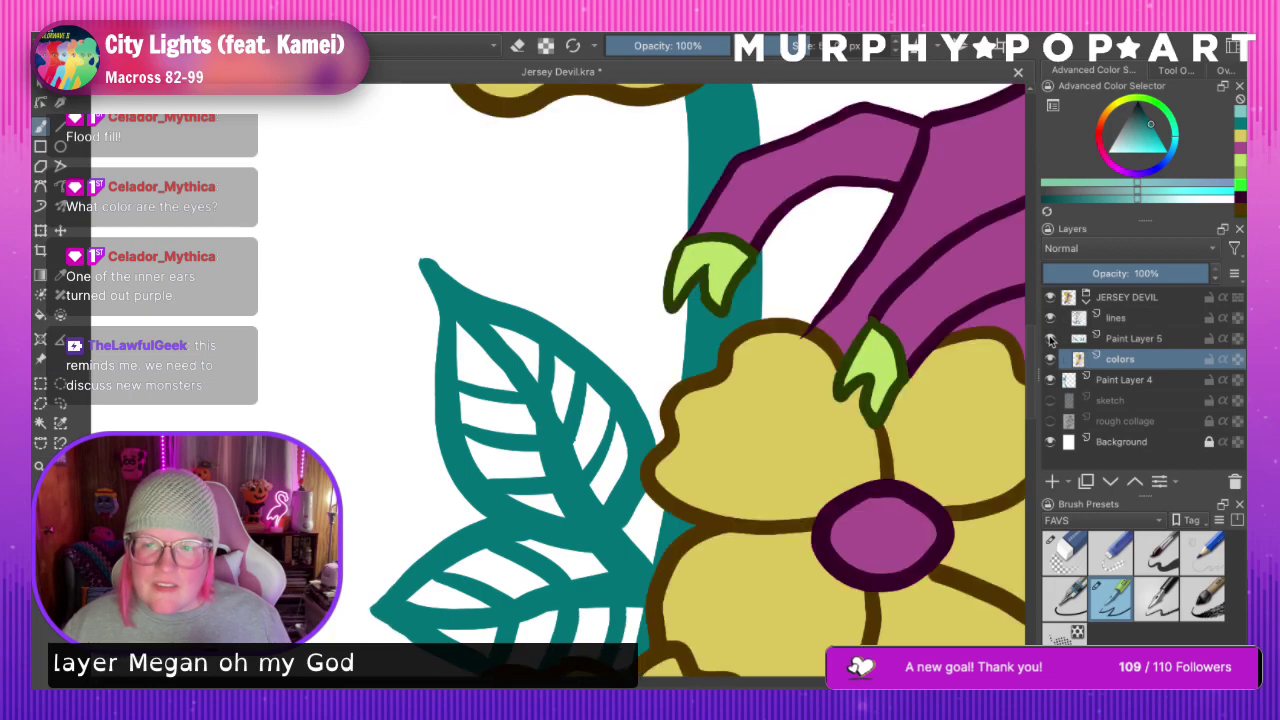
click(1050, 379)
click(1050, 379)
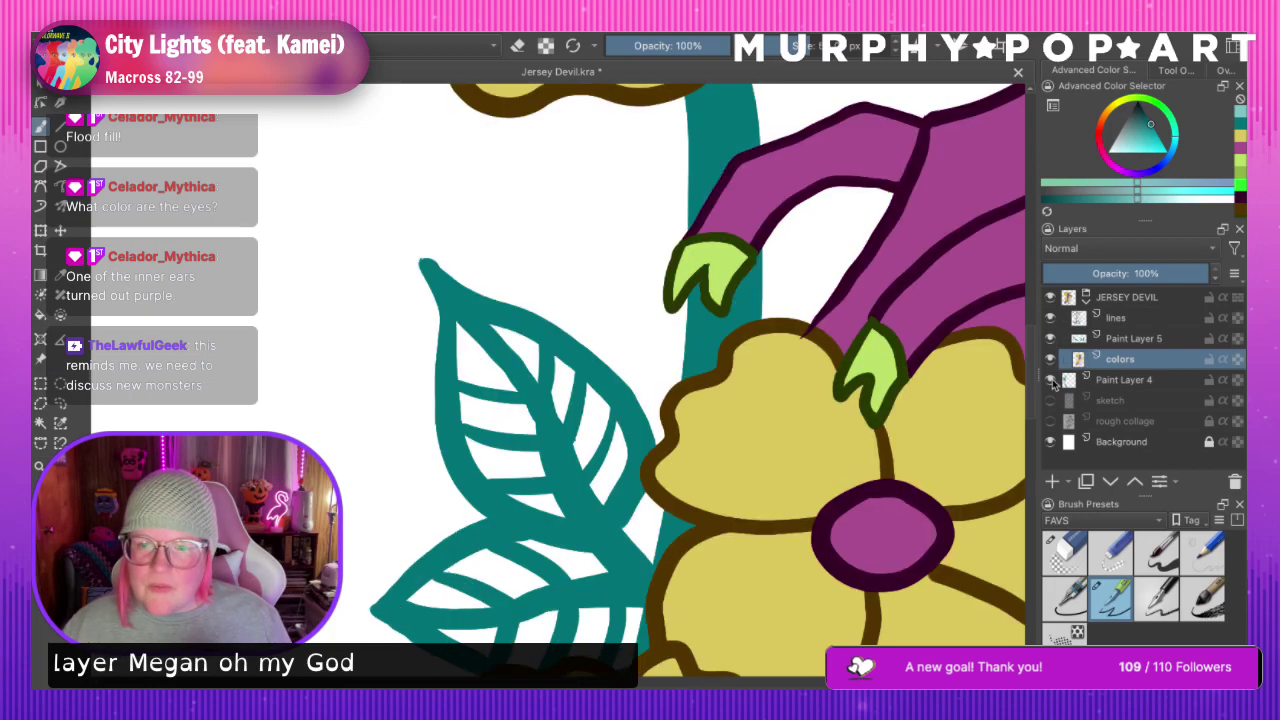
click(1050, 379)
click(1050, 379)
click(1050, 379)
click(1050, 379)
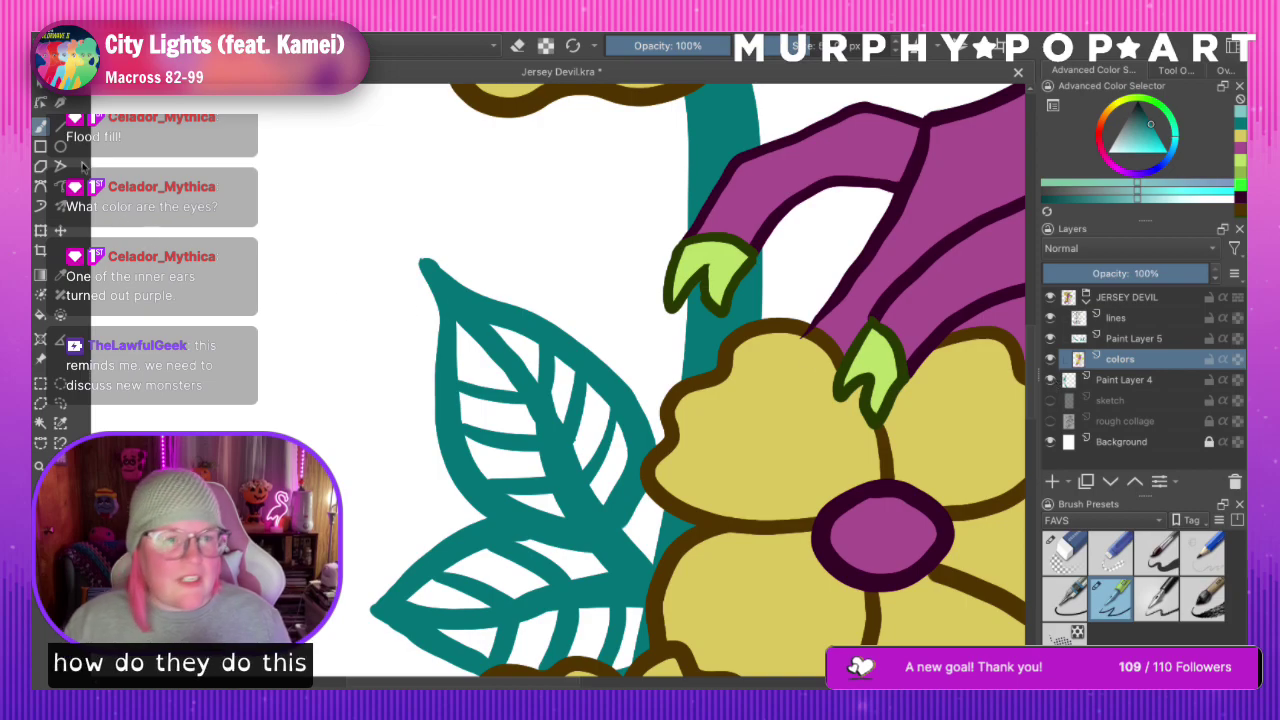
Outline the two back leaves on Paint Layer 4 with a freehand selection and paste them on a layer above lines
click(59, 405)
scroll(1035, 350, down, 4)
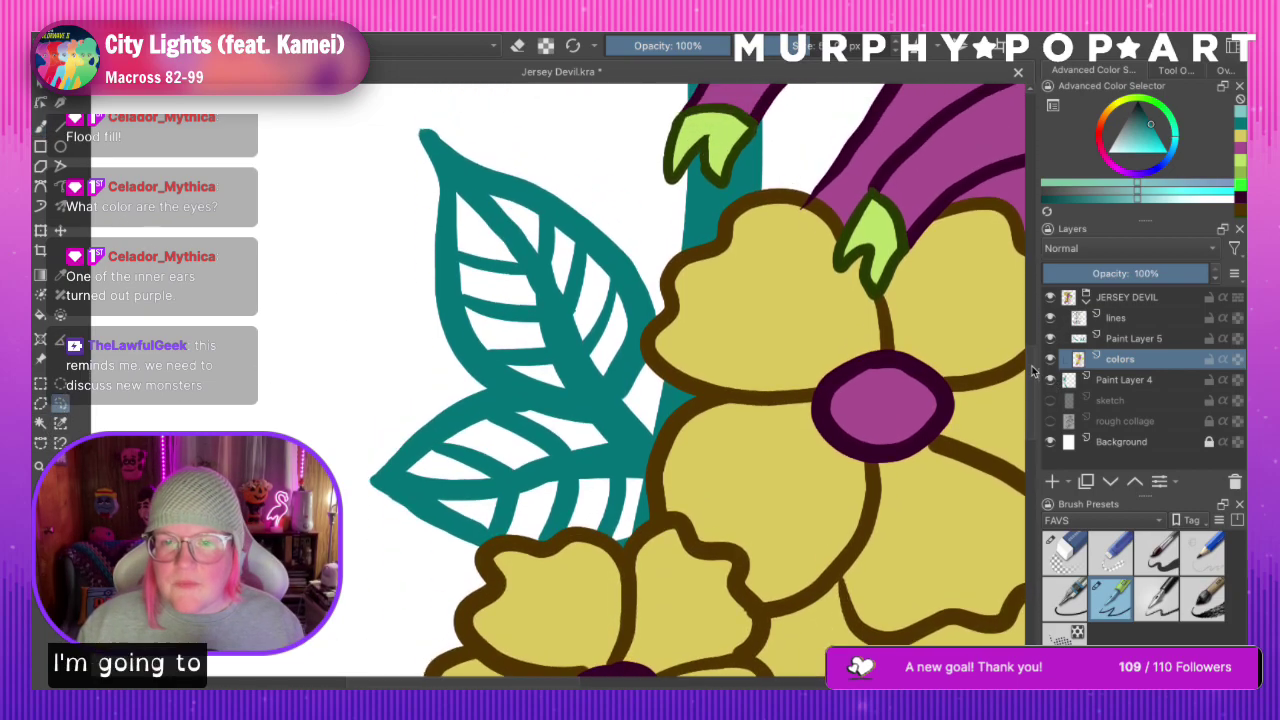
click(1125, 380)
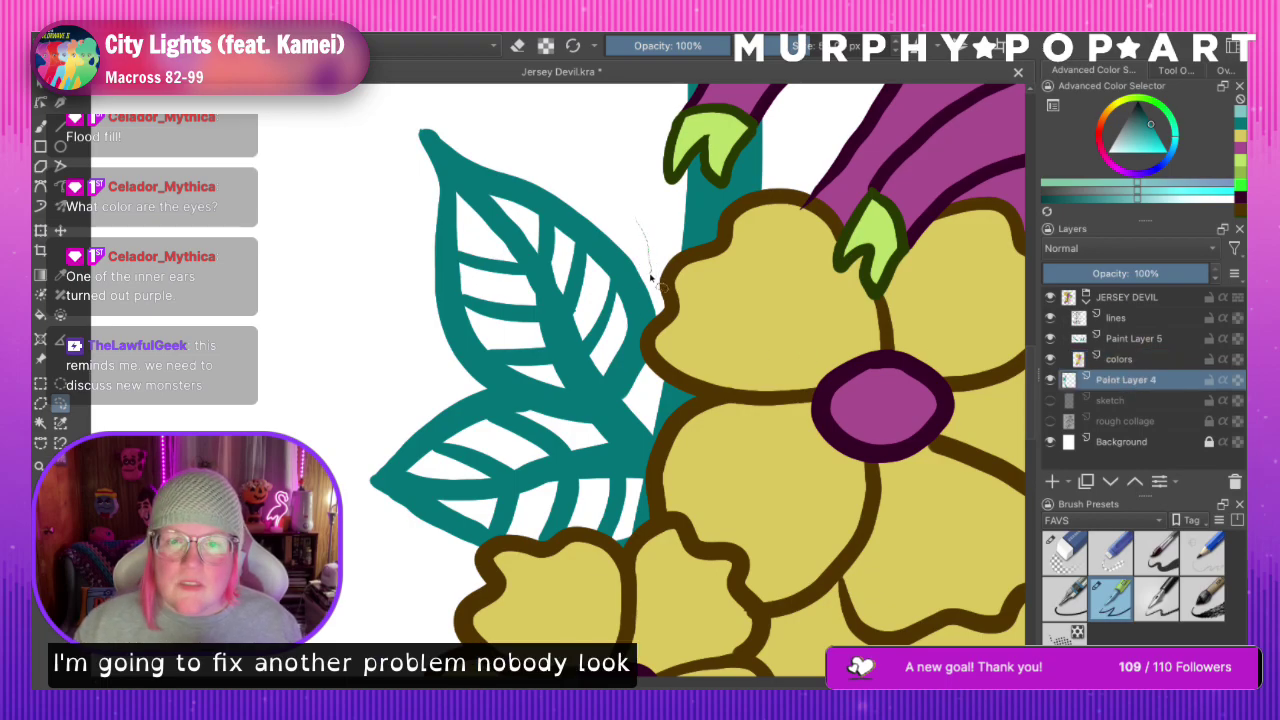
mouse_move(635, 456)
mouse_down()
mouse_move(640, 490)
mouse_move(616, 518)
mouse_up()
mouse_move(462, 538)
mouse_down()
mouse_move(343, 260)
mouse_move(383, 155)
mouse_move(418, 125)
mouse_move(628, 197)
mouse_up()
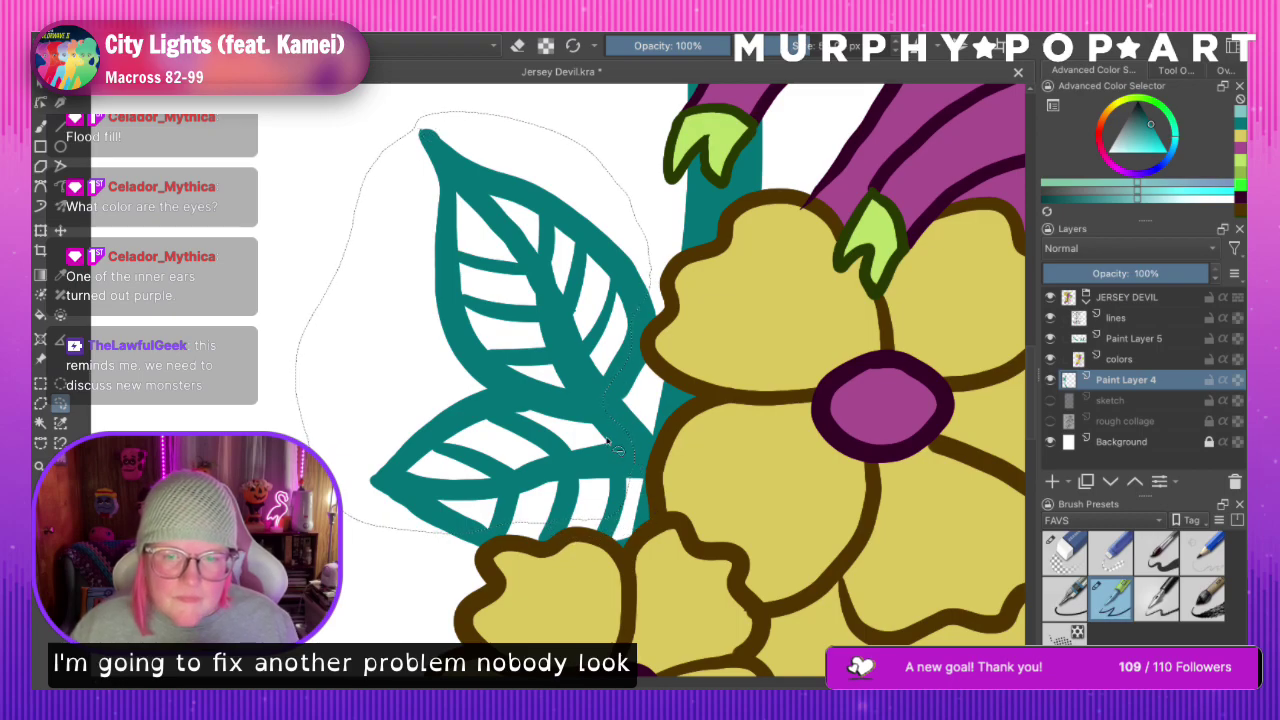
mouse_move(652, 325)
mouse_down()
mouse_move(641, 273)
mouse_move(664, 290)
mouse_move(660, 345)
mouse_up()
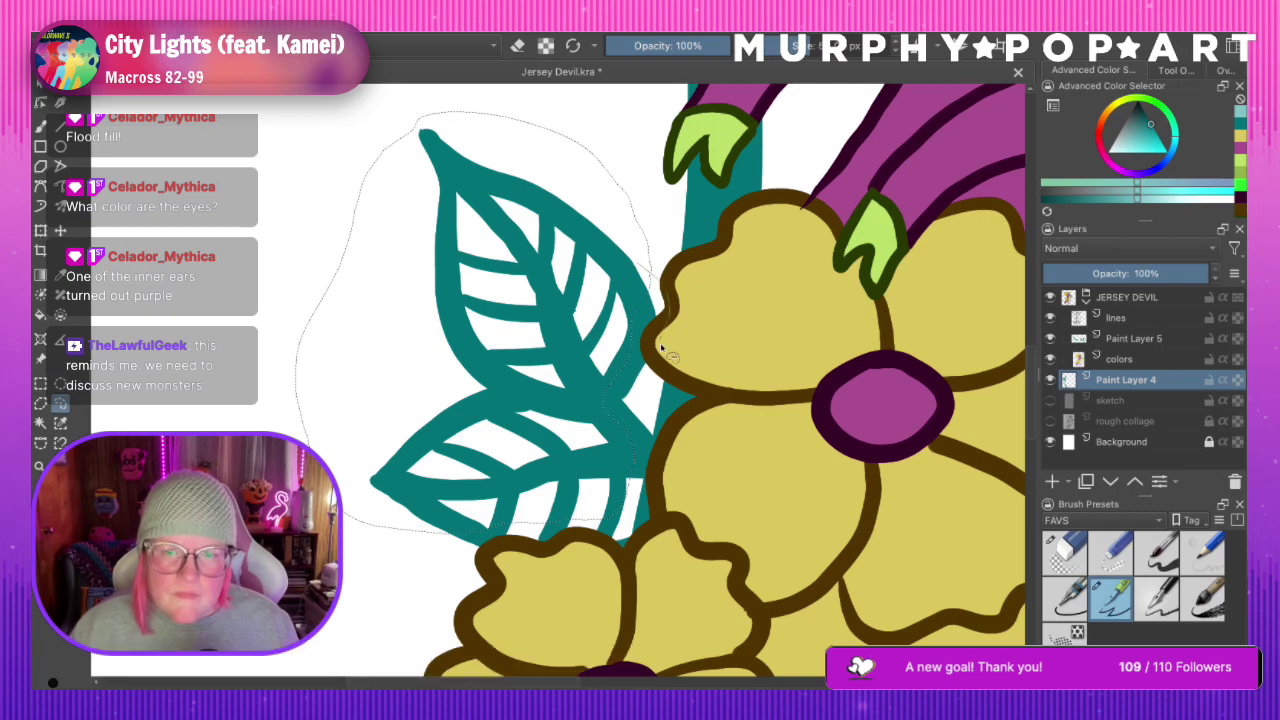
mouse_move(657, 492)
mouse_down()
mouse_move(621, 572)
mouse_move(426, 590)
mouse_up()
mouse_move(522, 335)
mouse_down()
mouse_move(594, 357)
mouse_move(441, 124)
mouse_up()
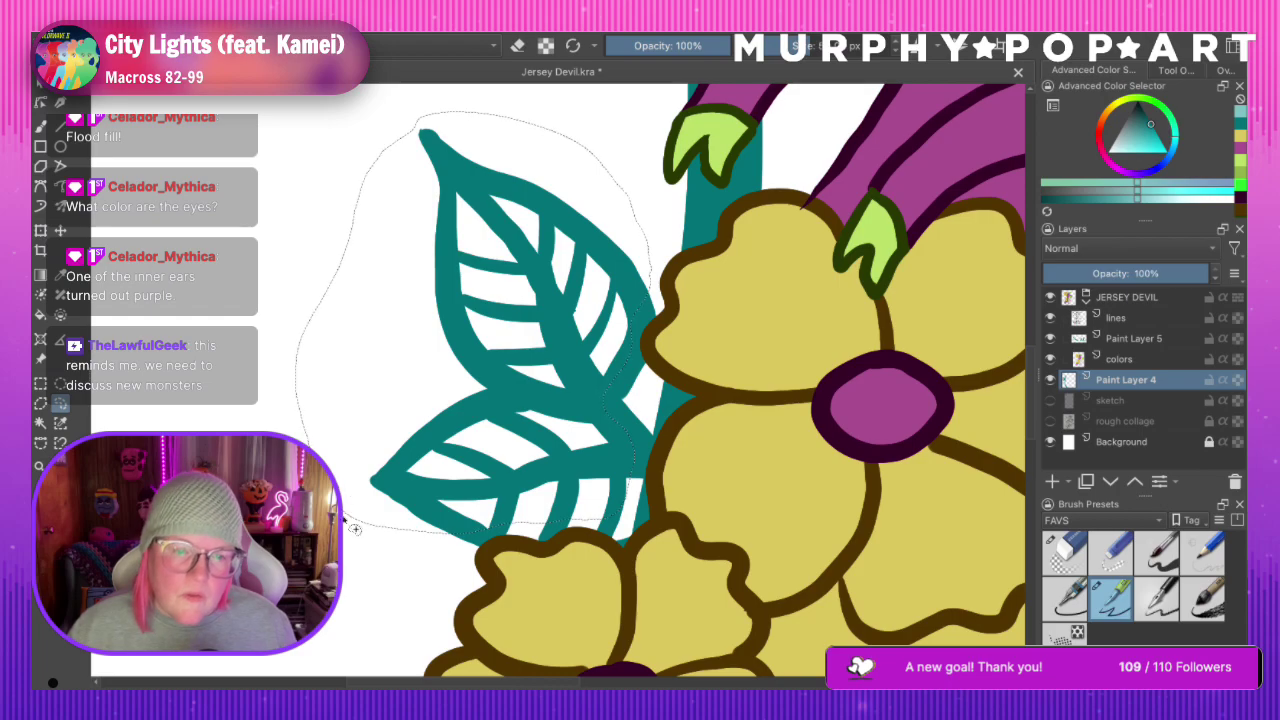
mouse_move(355, 529)
mouse_down()
mouse_move(438, 582)
mouse_move(558, 589)
mouse_move(695, 542)
mouse_move(692, 487)
mouse_move(656, 432)
mouse_move(644, 370)
mouse_move(687, 283)
mouse_move(503, 386)
mouse_up()
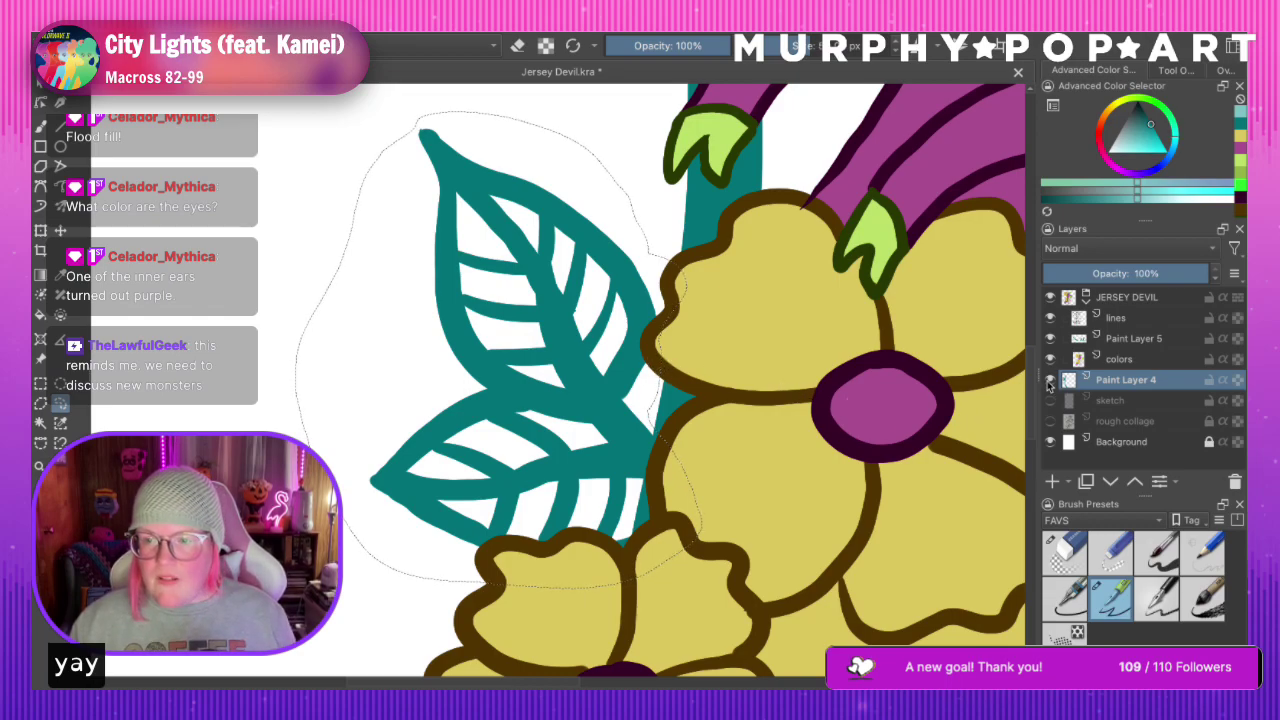
click(1118, 319)
key(ctrl+v)
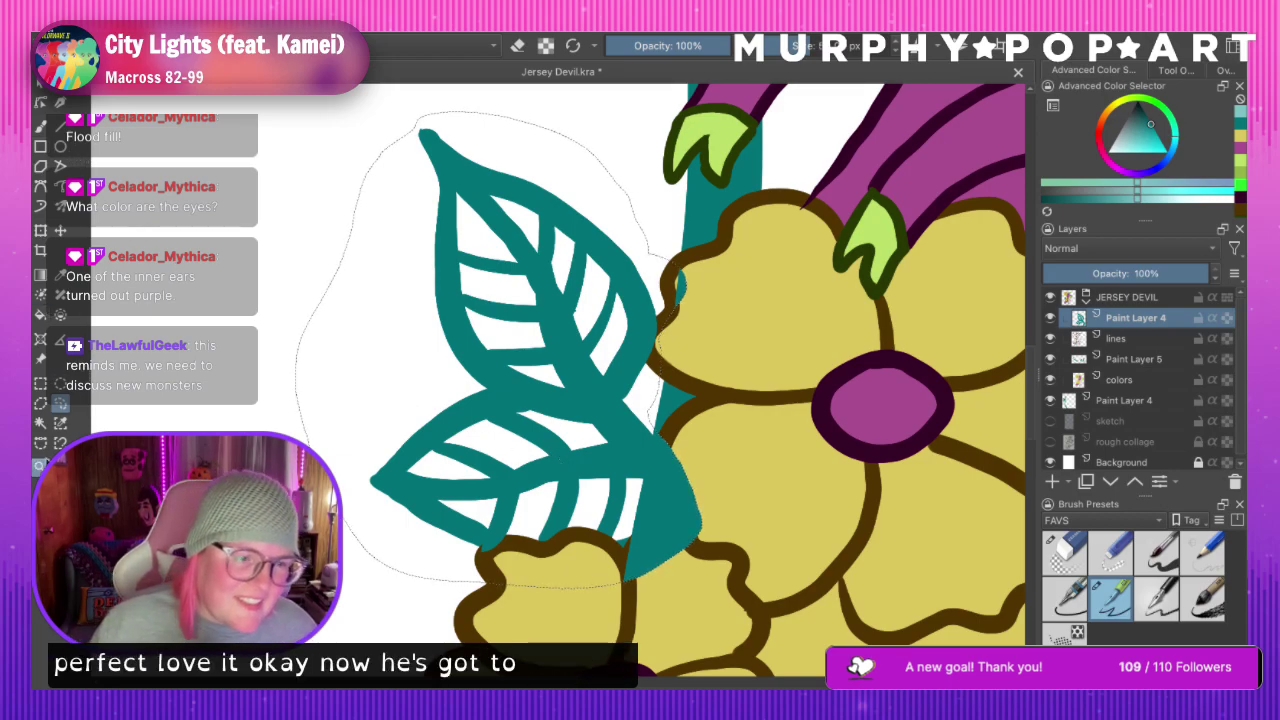
Clear the selection and erase the dark teal stem overlapping the yellow petals on the pasted Paint Layer 4
key(ctrl+shift+a)
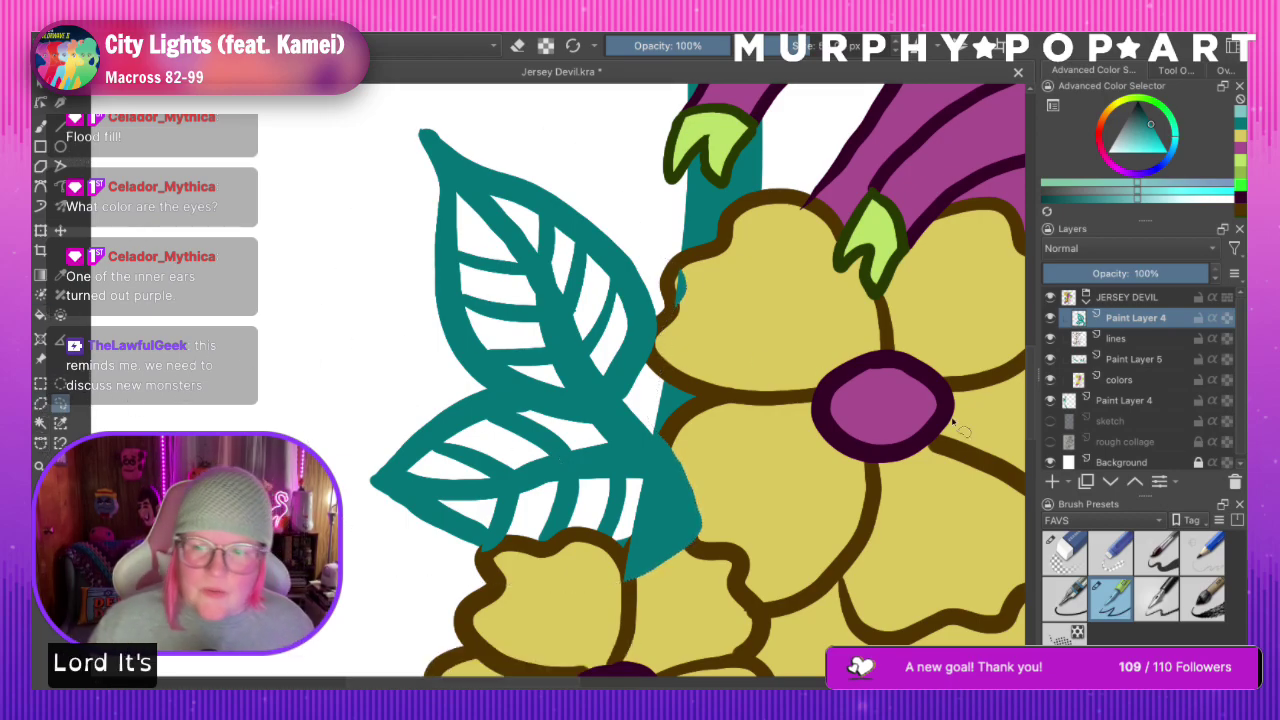
key(/)
key(b)
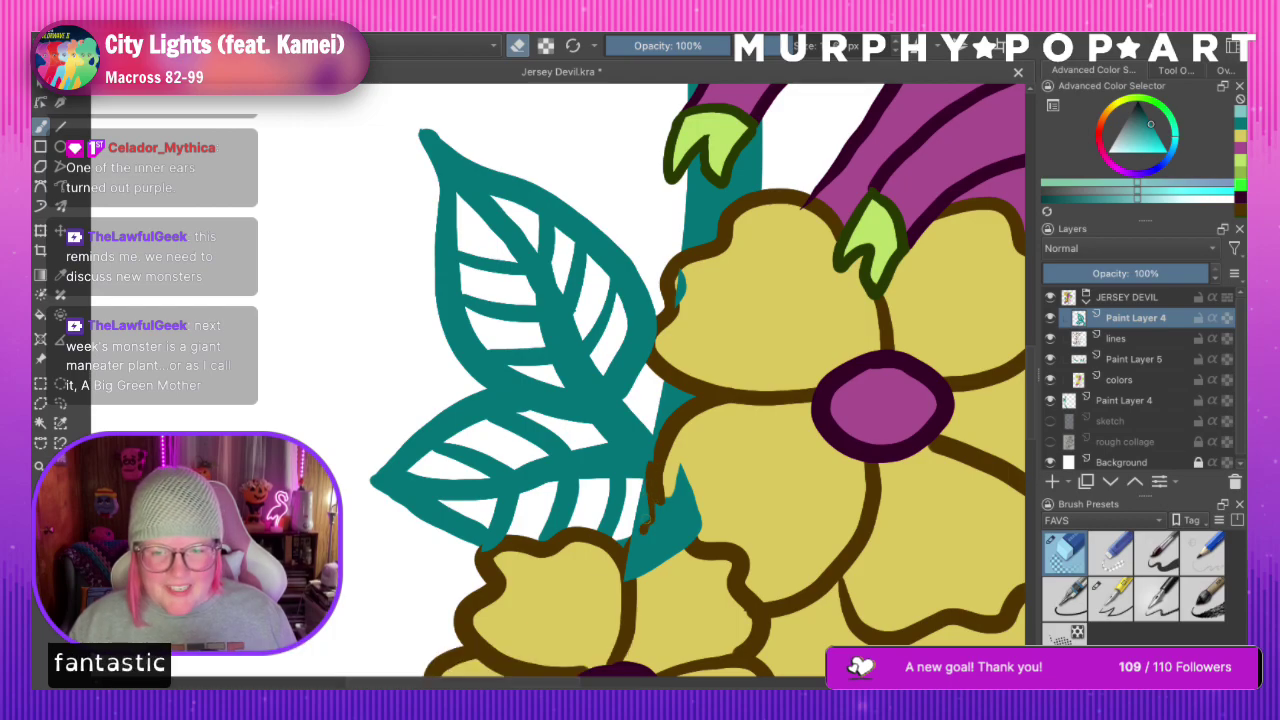
key(ctrl+z)
mouse_move(684, 448)
mouse_down()
mouse_move(676, 556)
mouse_move(678, 520)
mouse_move(655, 565)
mouse_move(640, 540)
mouse_move(635, 555)
mouse_move(670, 518)
mouse_up()
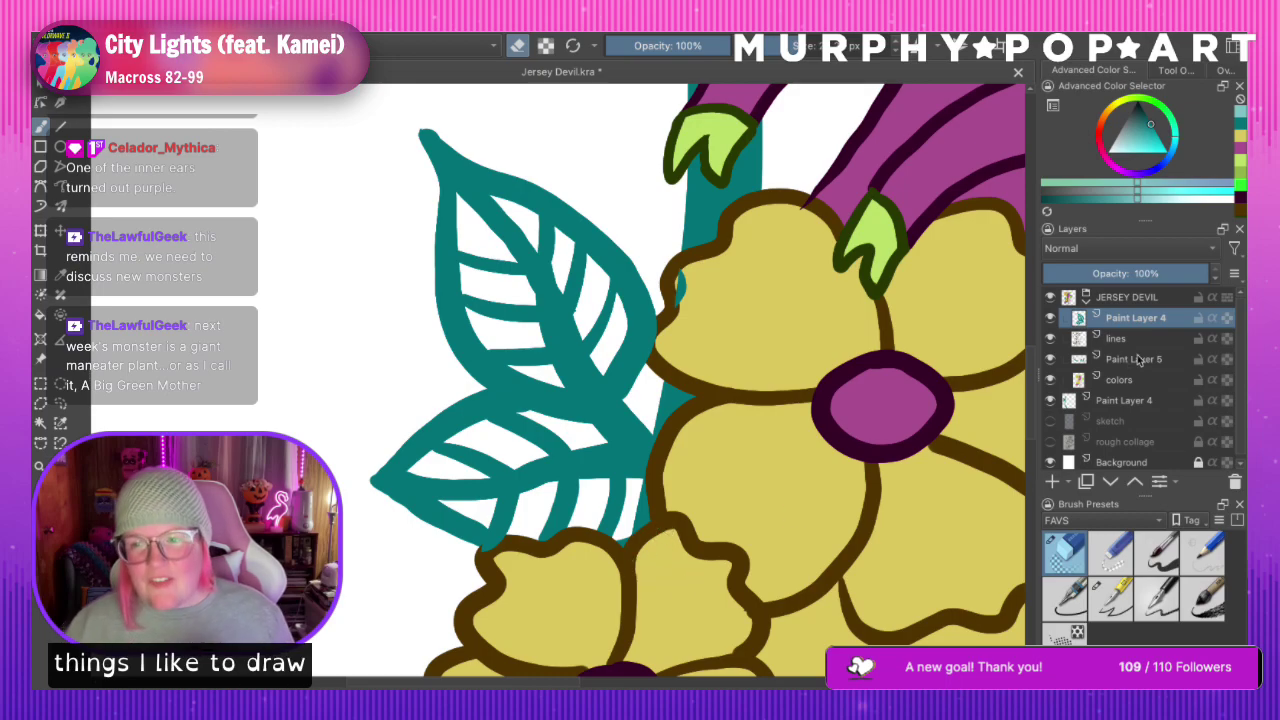
Compare the drawing with and without the pasted Paint Layer 4, and merge that layer into lines
click(1050, 318)
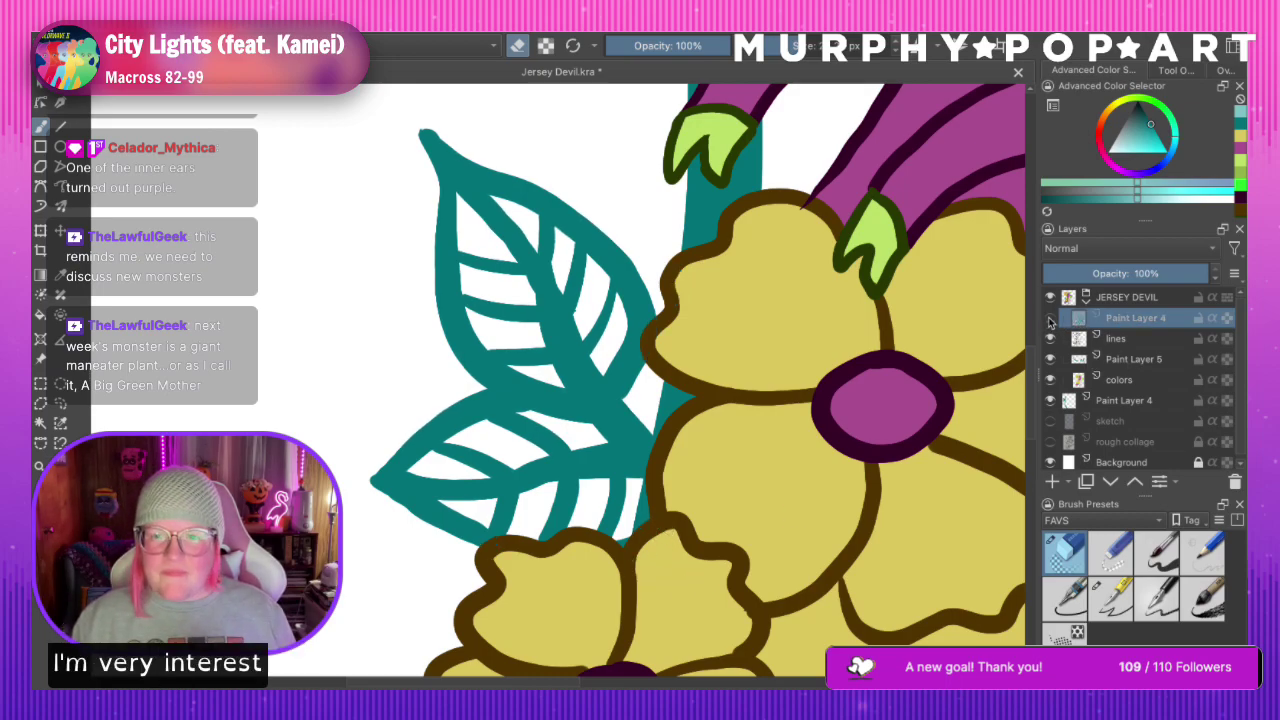
click(1050, 318)
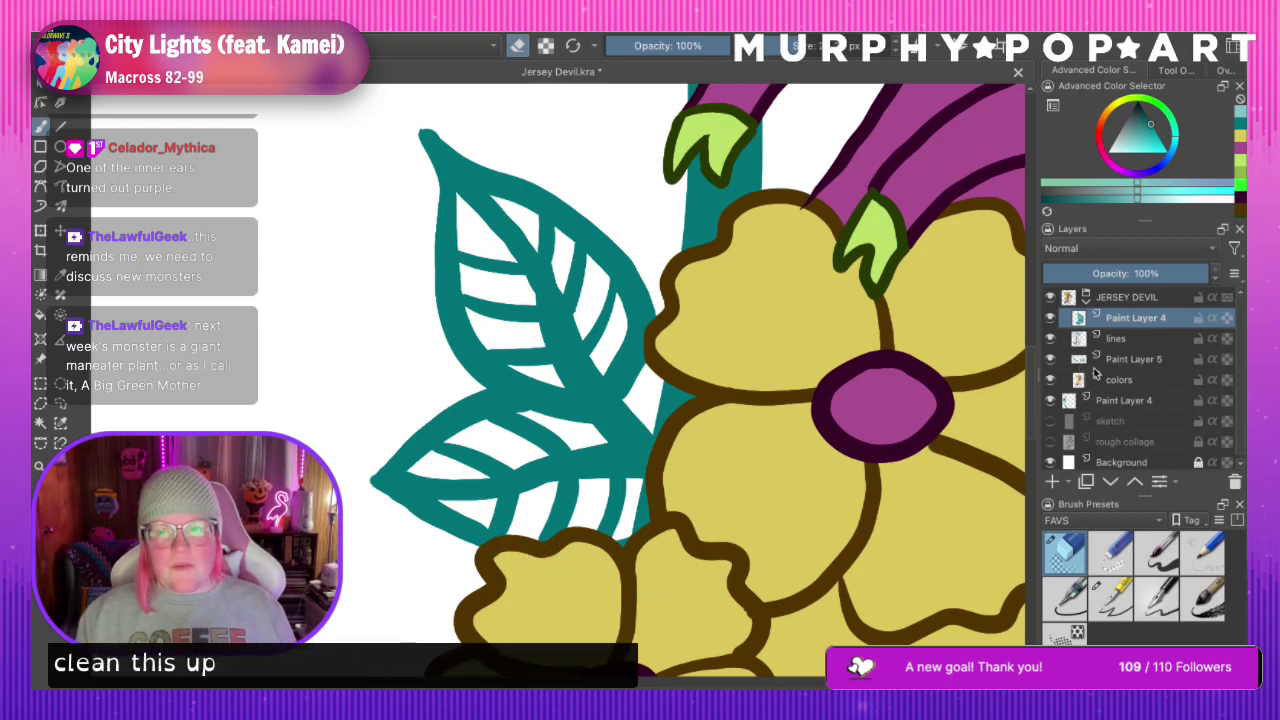
click(1051, 317)
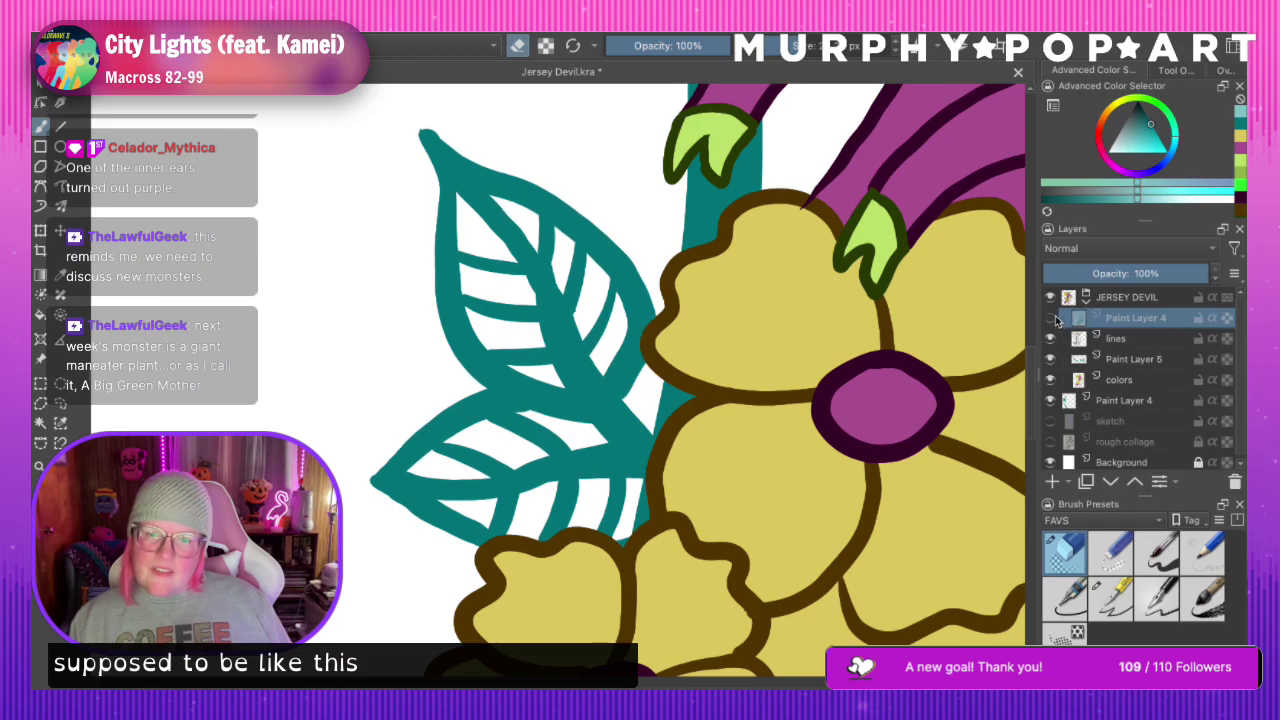
click(1051, 317)
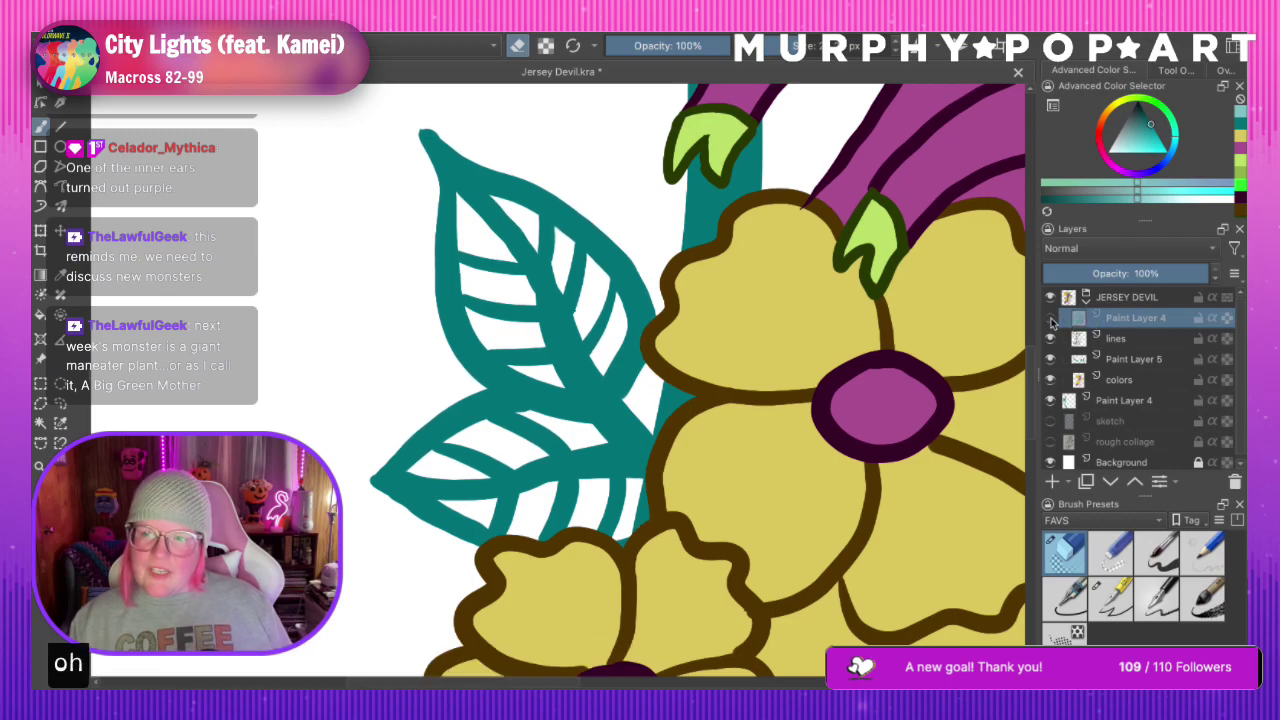
key(shift+Delete)
Toggle the visibility of lines and Paint Layer 5 to check what line art each layer holds
click(1049, 318)
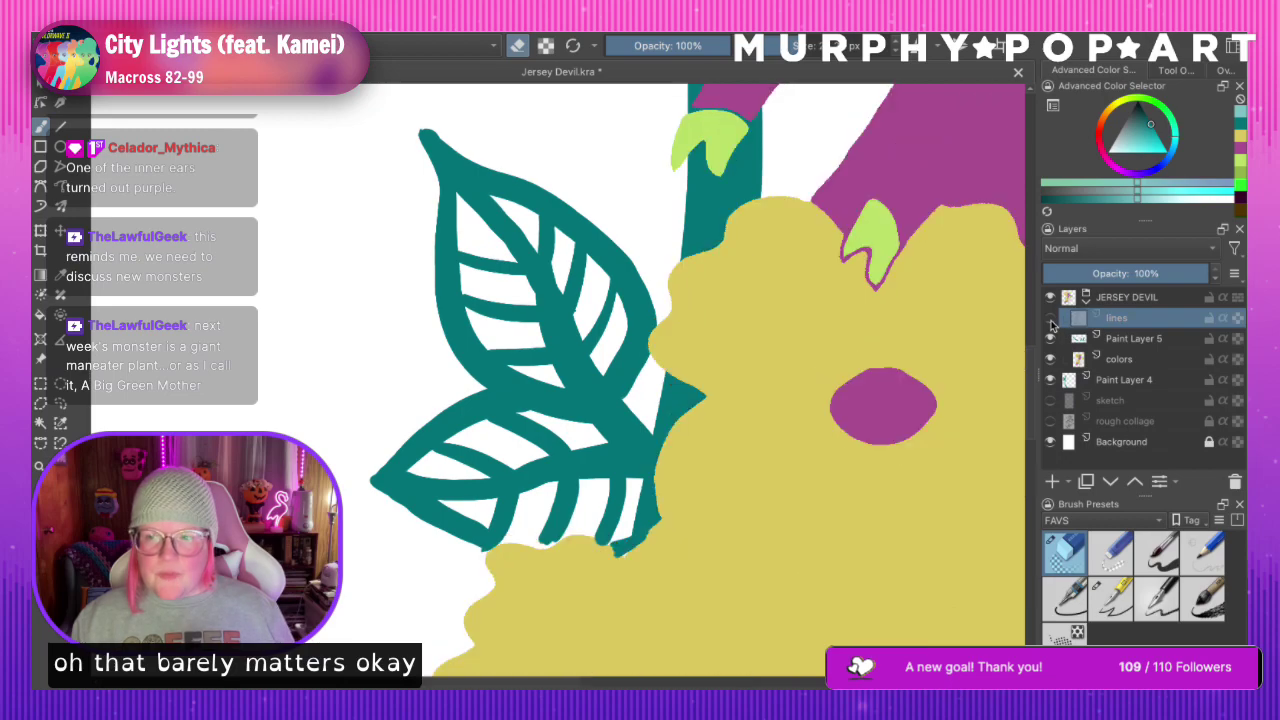
click(1049, 318)
click(1049, 318)
click(1049, 318)
click(1049, 318)
click(1049, 318)
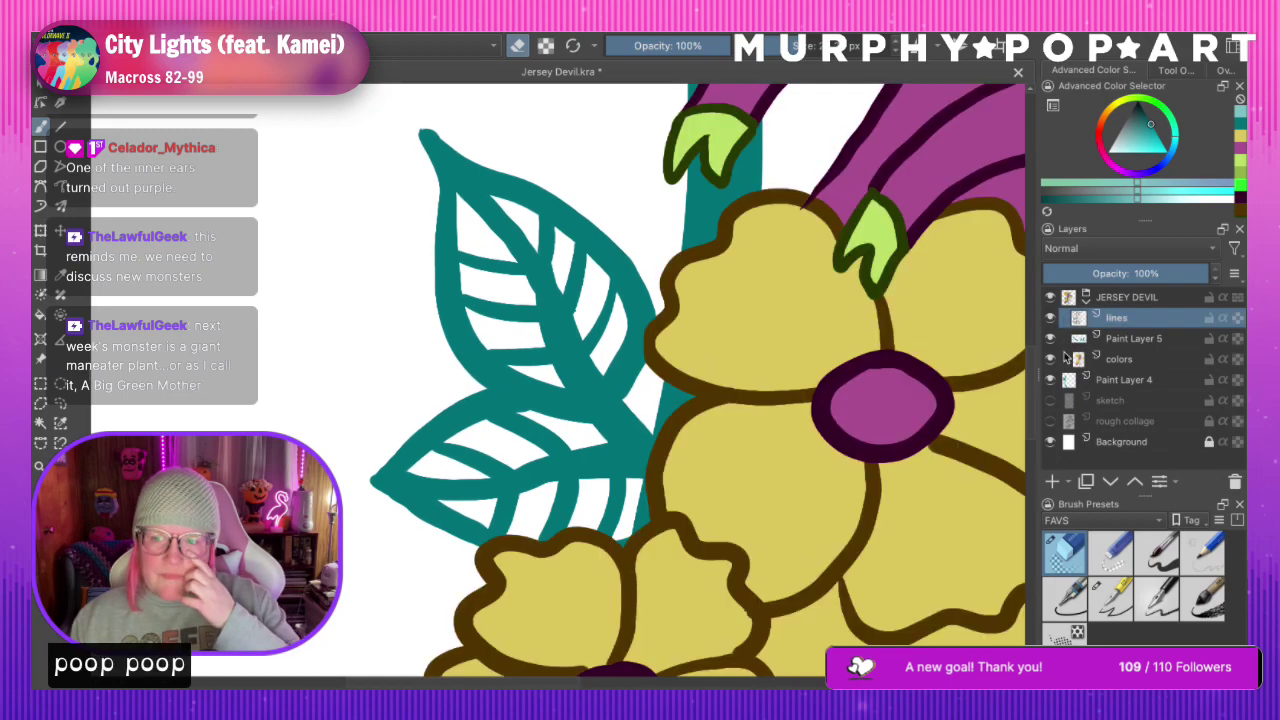
click(1050, 339)
click(1050, 339)
click(1050, 339)
click(1050, 339)
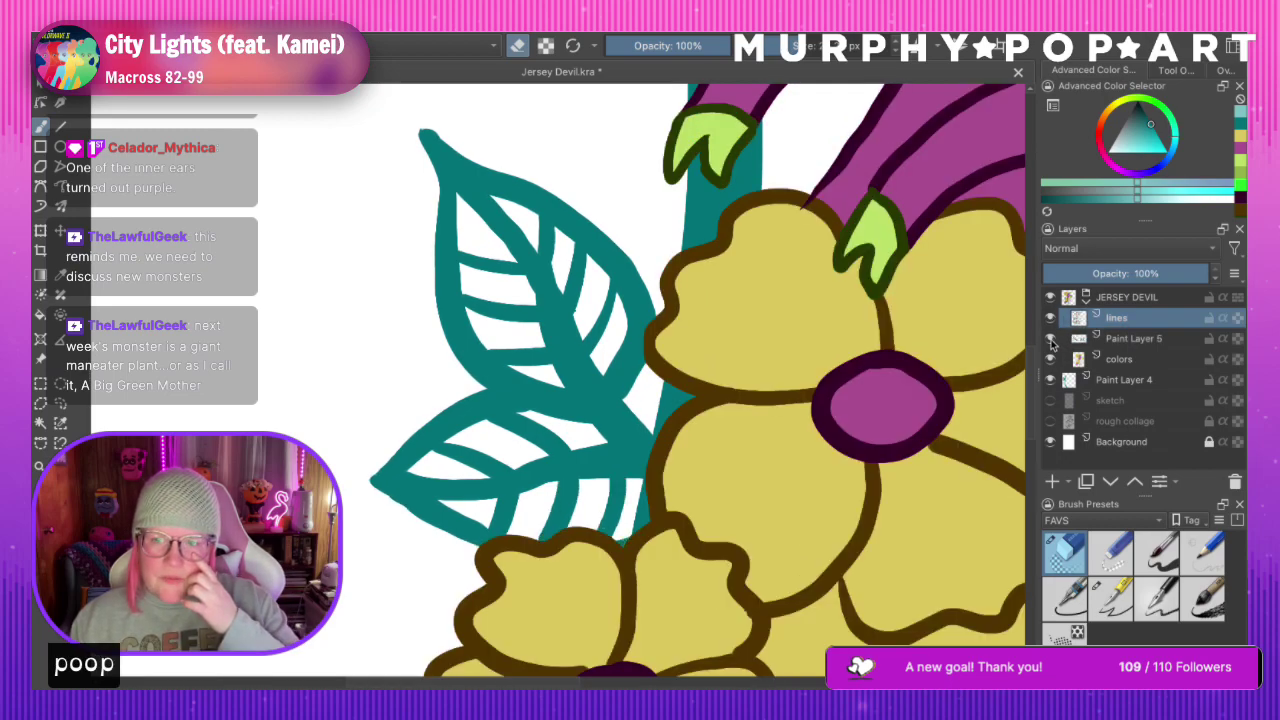
Merge the lines layer down into Paint Layer 5 and rename the merged layer lines
key(ctrl+e)
double_click(1158, 316)
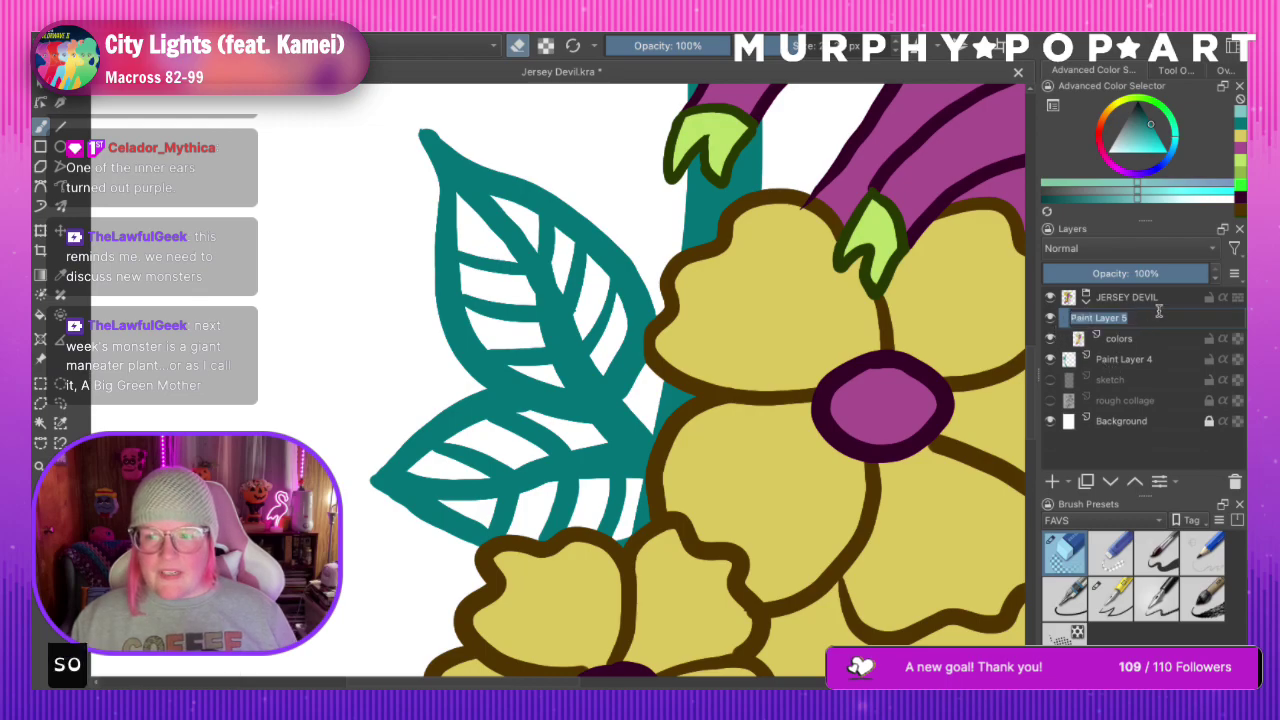
text(lines)
key(Return)
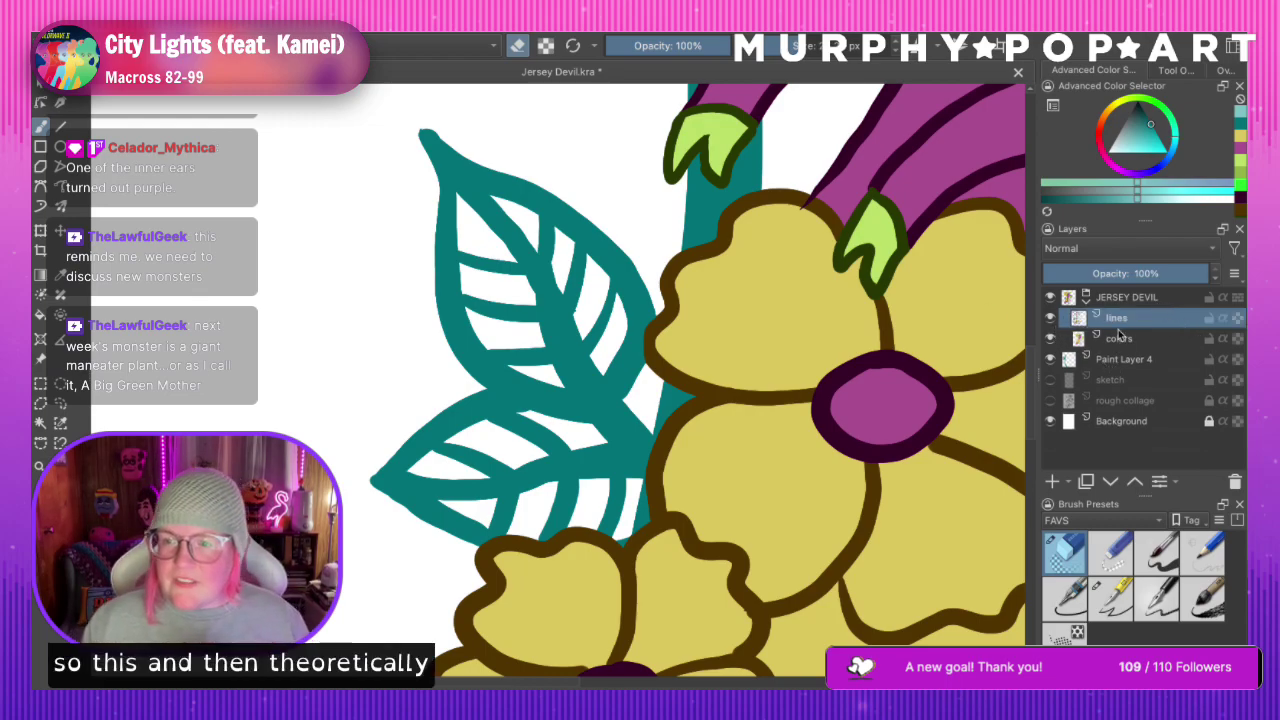
Paint the inside of both back leaves light teal on the colors layer and save the drawing
click(1064, 337)
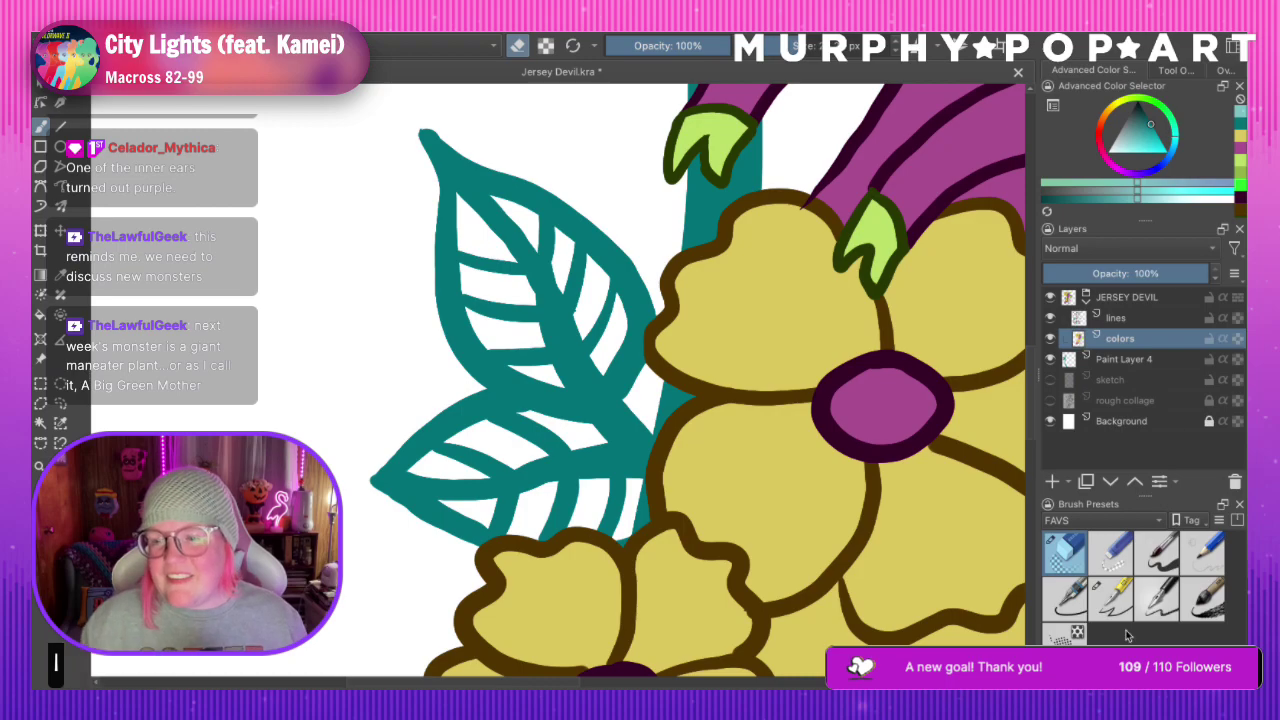
click(1110, 598)
mouse_move(528, 296)
mouse_down()
mouse_move(509, 328)
mouse_move(470, 200)
mouse_move(533, 230)
mouse_move(591, 292)
mouse_move(590, 372)
mouse_move(608, 316)
mouse_move(510, 214)
mouse_move(490, 212)
mouse_move(481, 285)
mouse_move(520, 355)
mouse_up()
mouse_move(508, 458)
mouse_down()
mouse_move(498, 427)
mouse_move(417, 471)
mouse_move(470, 507)
mouse_move(530, 493)
mouse_move(520, 514)
mouse_move(588, 509)
mouse_move(617, 487)
mouse_move(570, 446)
mouse_move(535, 451)
mouse_move(525, 479)
mouse_move(594, 480)
mouse_up()
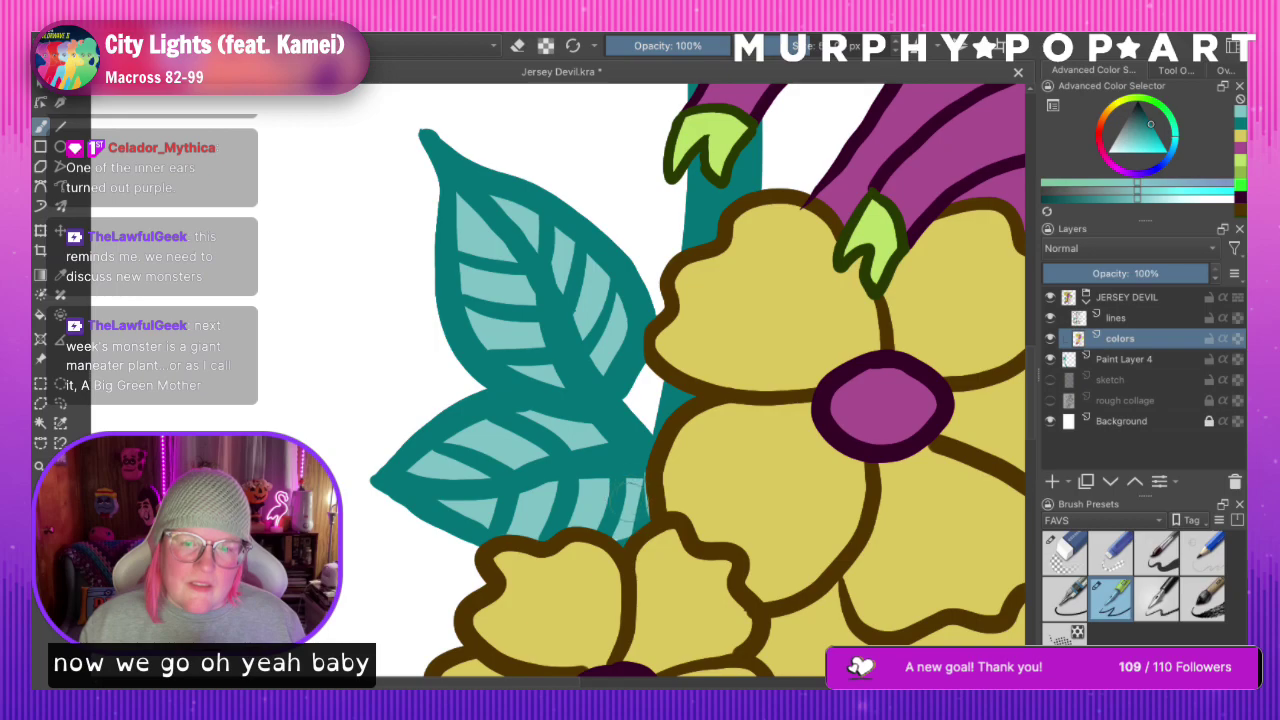
key(ctrl+z)
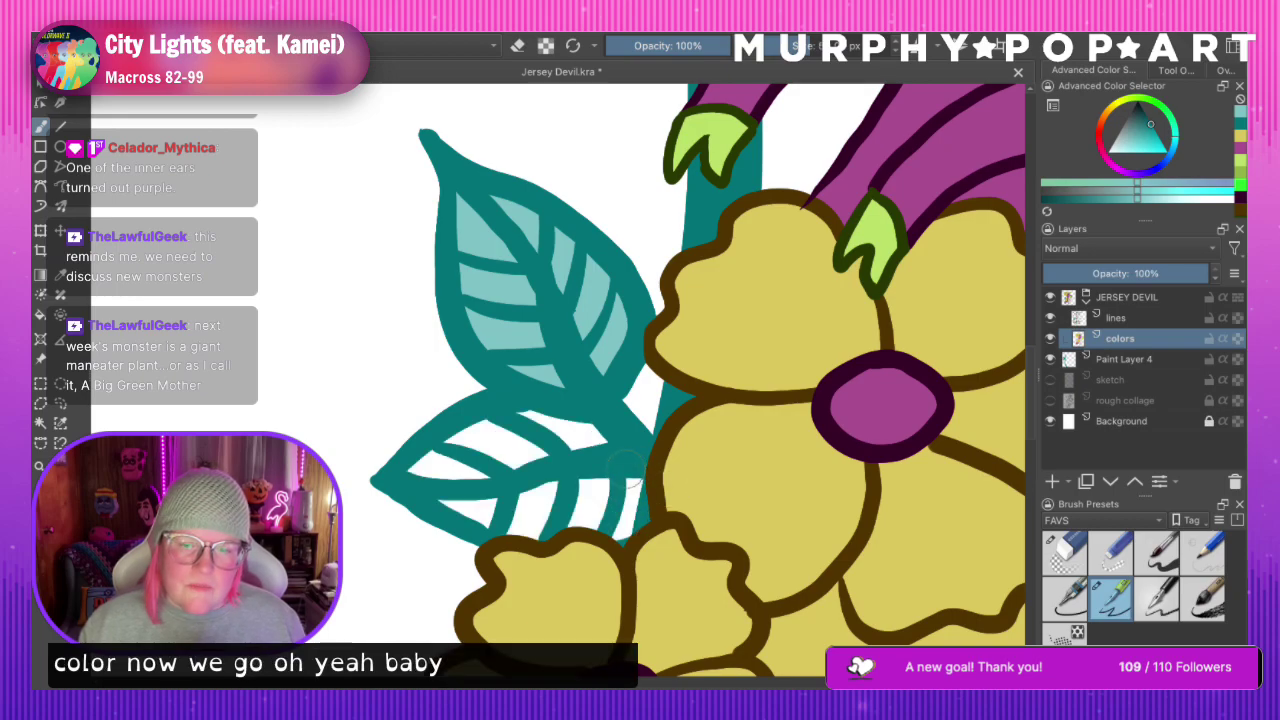
mouse_move(618, 486)
mouse_down()
mouse_move(572, 419)
mouse_move(500, 425)
mouse_move(418, 455)
mouse_move(430, 485)
mouse_move(498, 519)
mouse_move(546, 527)
mouse_move(615, 497)
mouse_move(612, 537)
mouse_up()
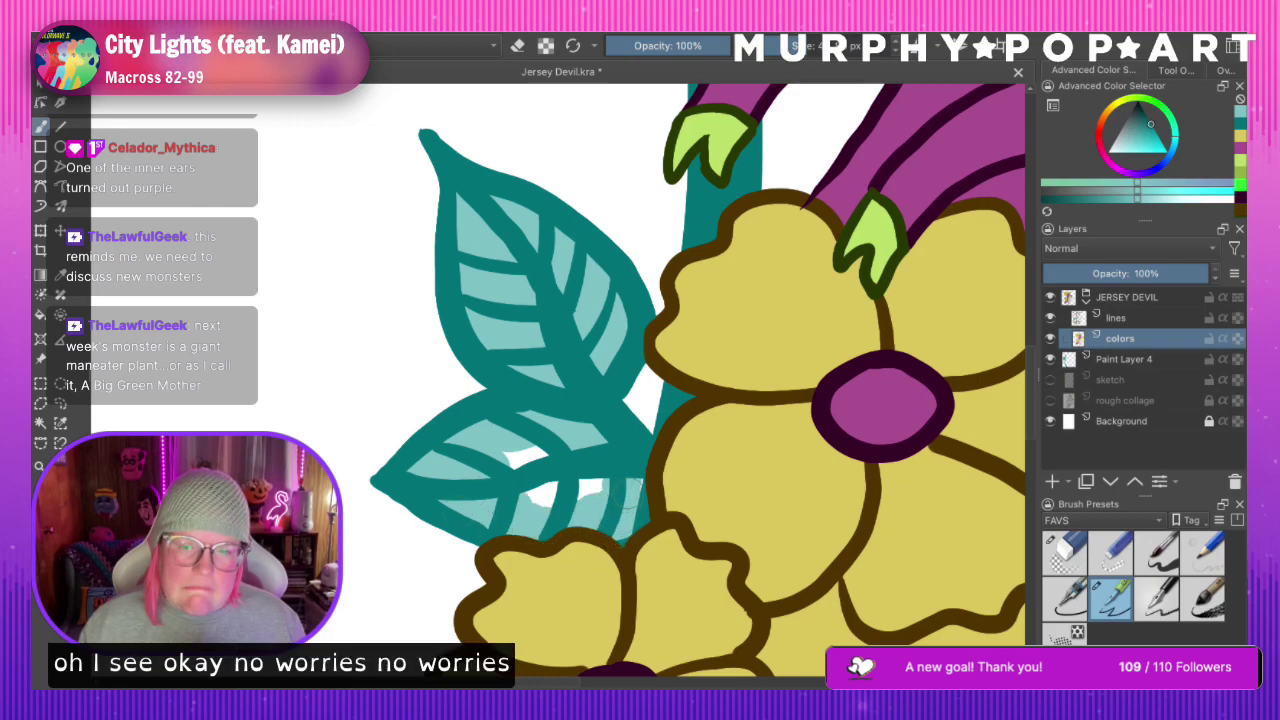
mouse_move(598, 487)
mouse_down()
mouse_move(510, 442)
mouse_move(545, 497)
mouse_up()
scroll(570, 488, down, 6)
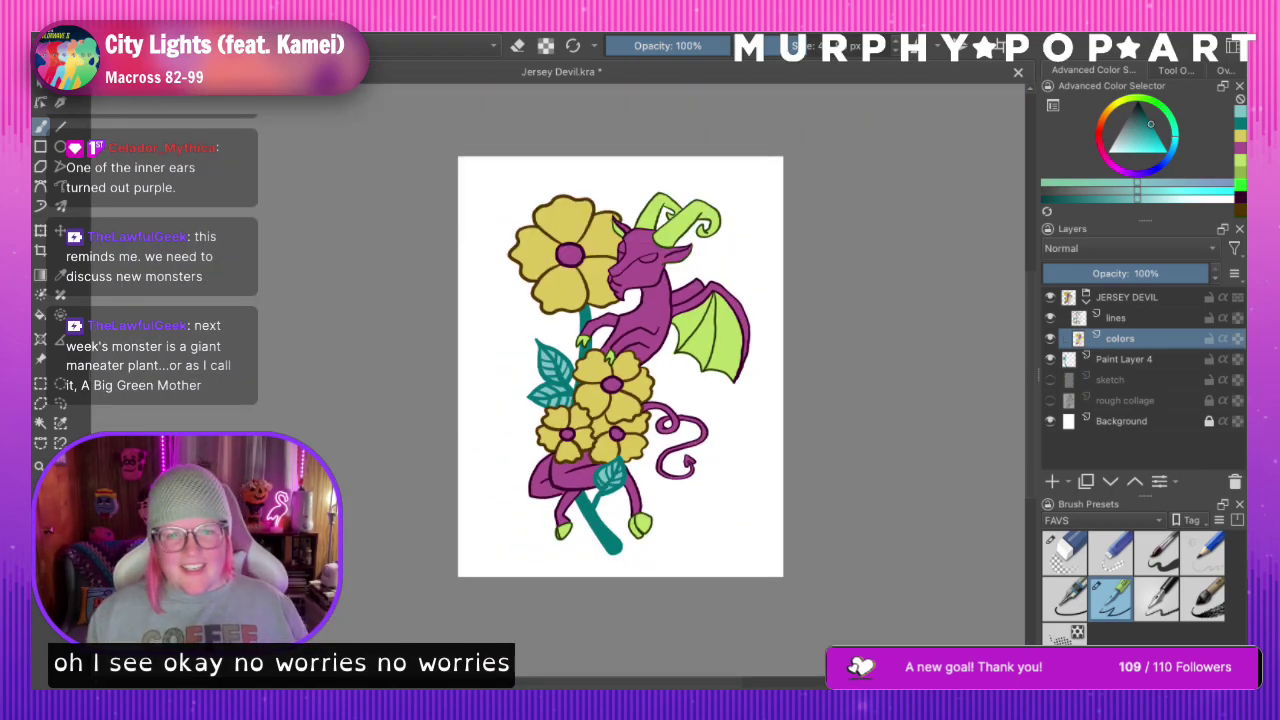
key(ctrl+s)
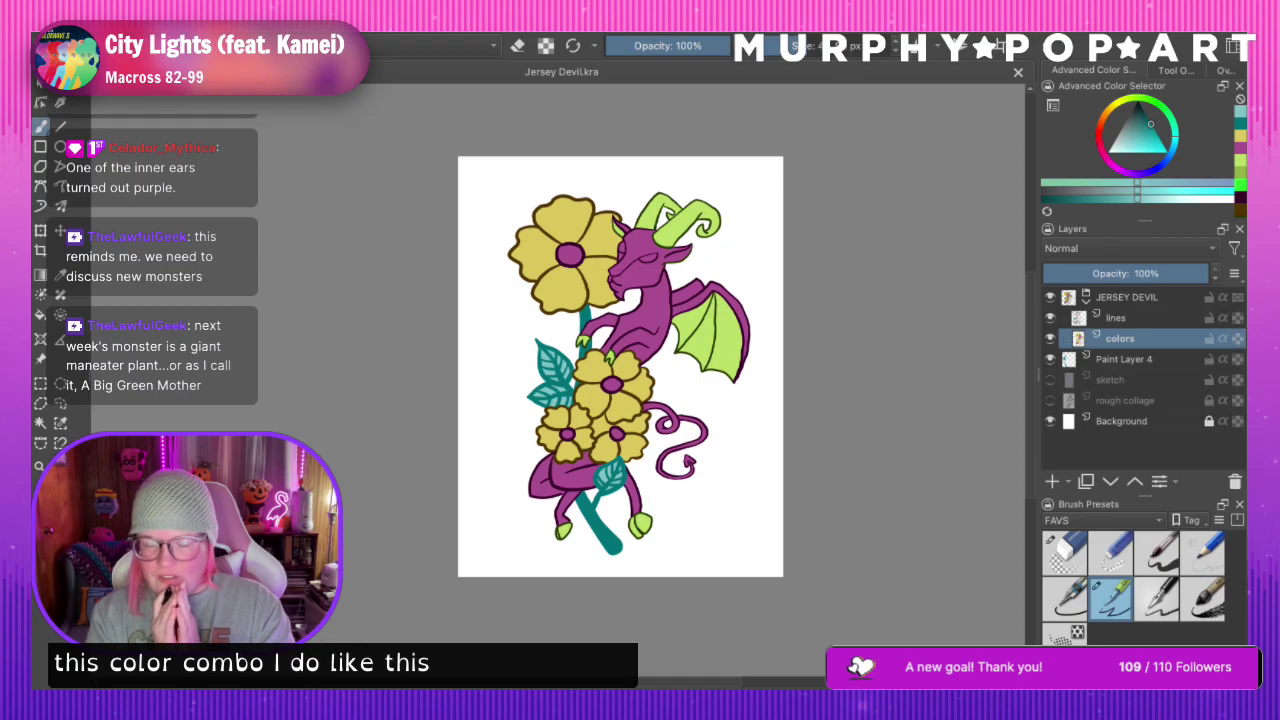
Paste the ghost-and-flowers screenshot above the JERSEY DEVIL group and enlarge it to cover the canvas
click(1128, 297)
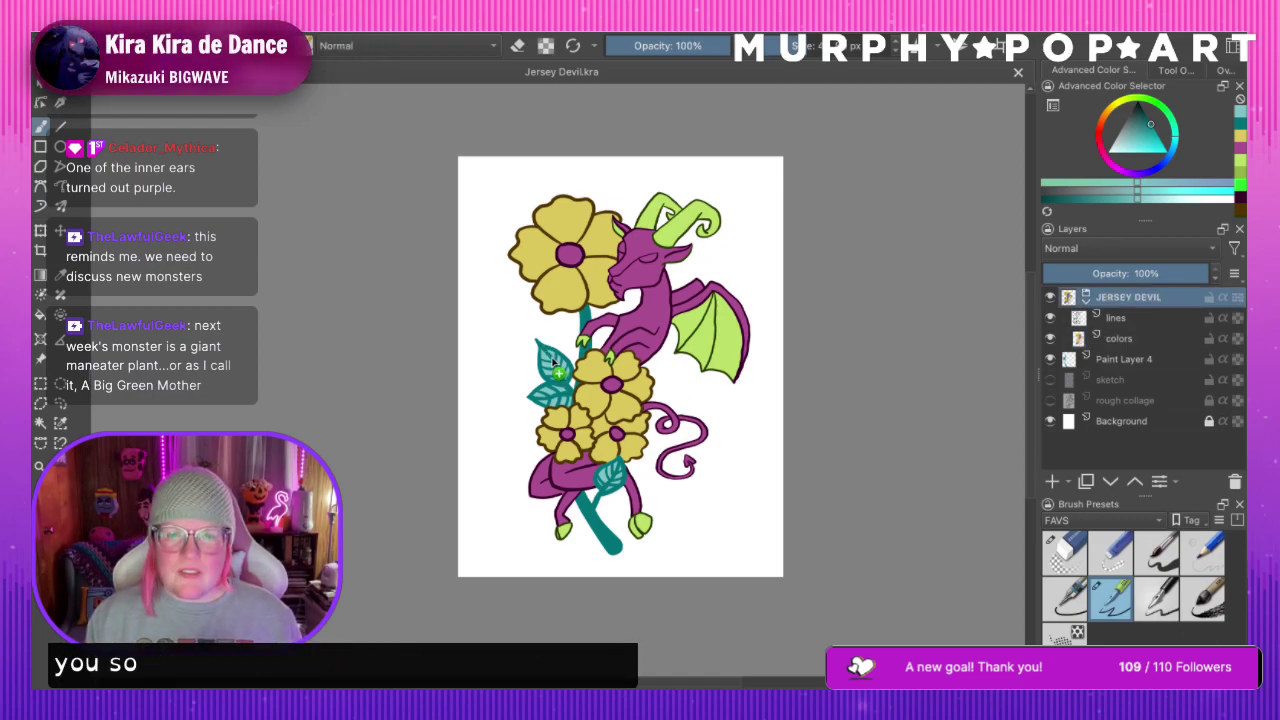
key(ctrl+v)
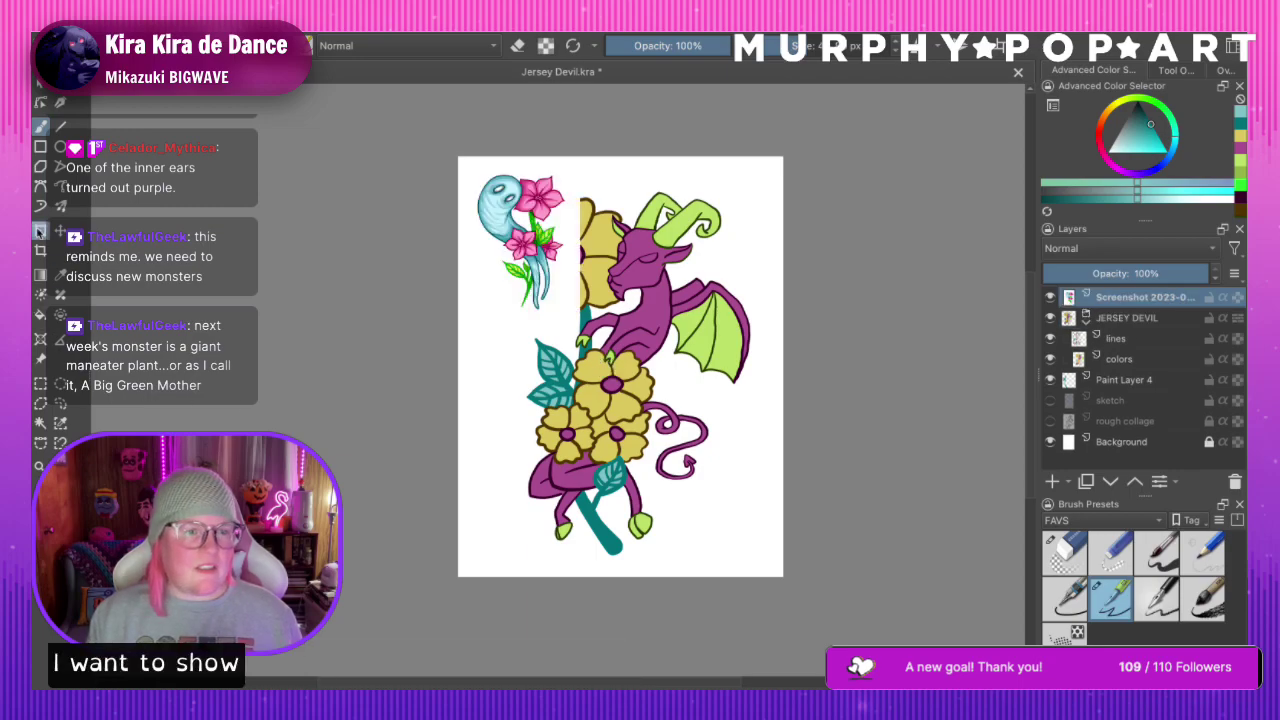
click(40, 230)
drag(586, 330, 776, 595)
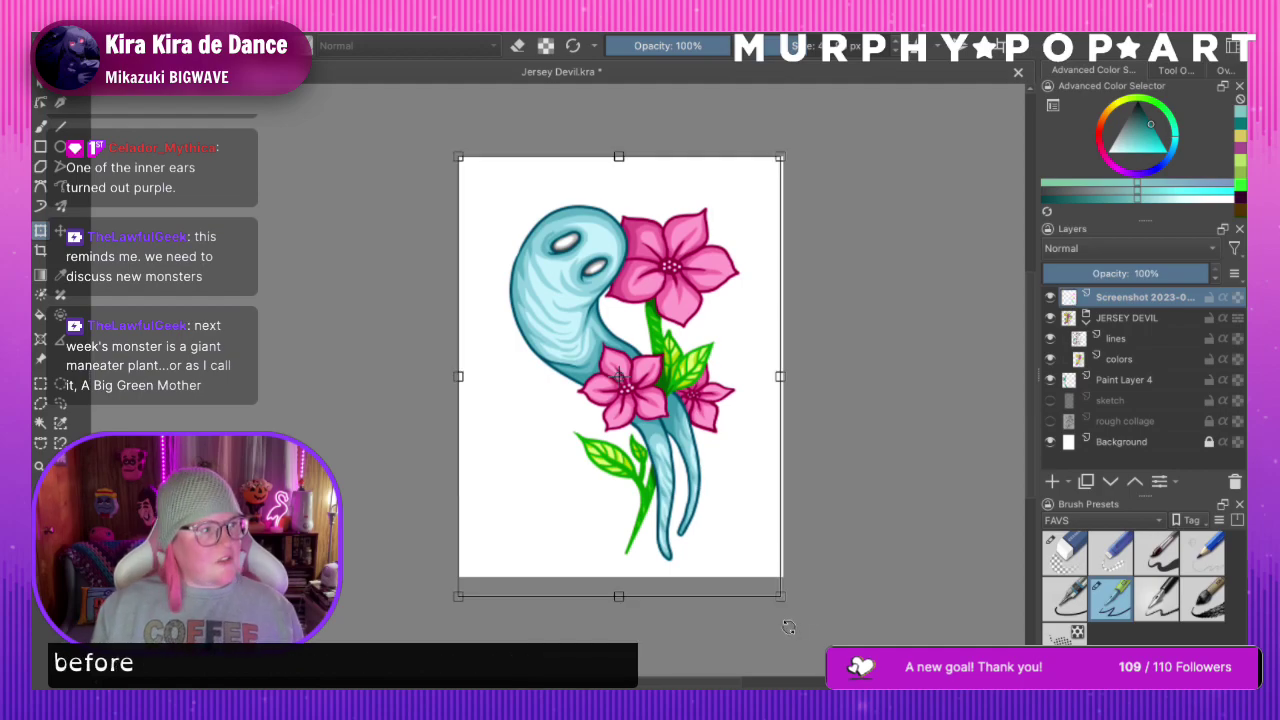
key(Return)
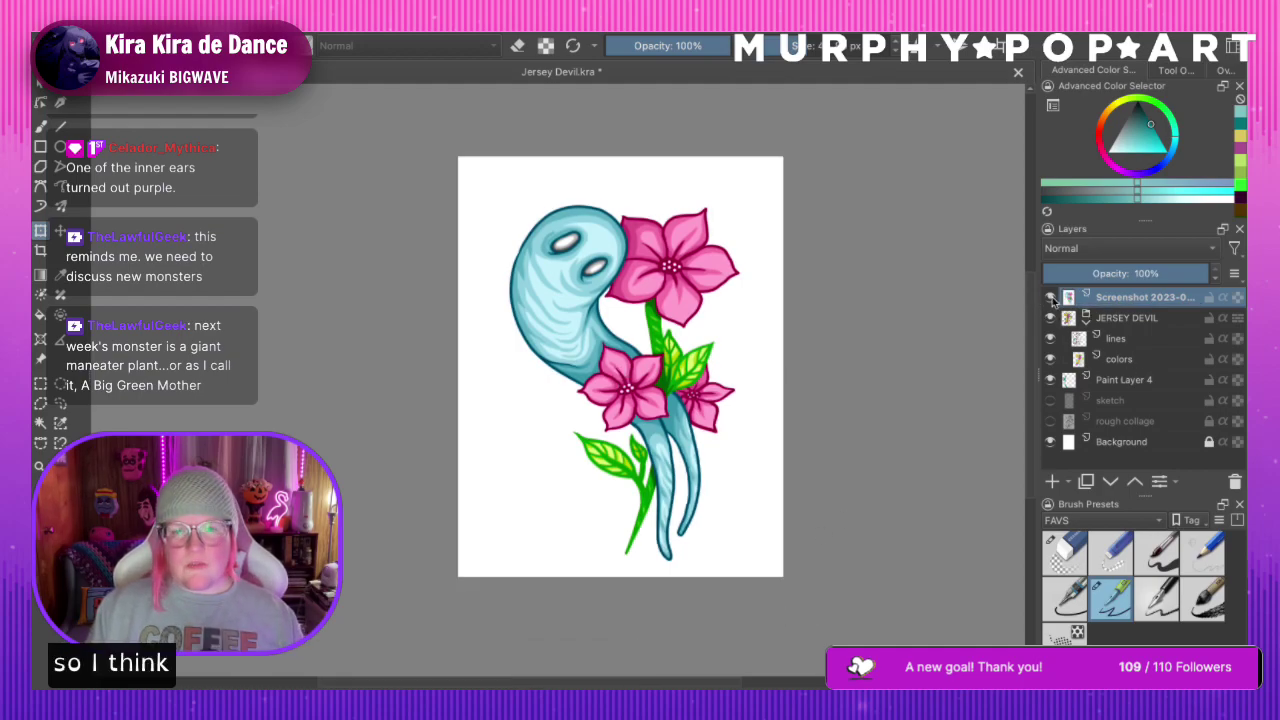
Toggle the screenshot layer's visibility to compare the ghost's colouring with the Jersey Devil's
click(1050, 298)
click(1050, 298)
click(1050, 298)
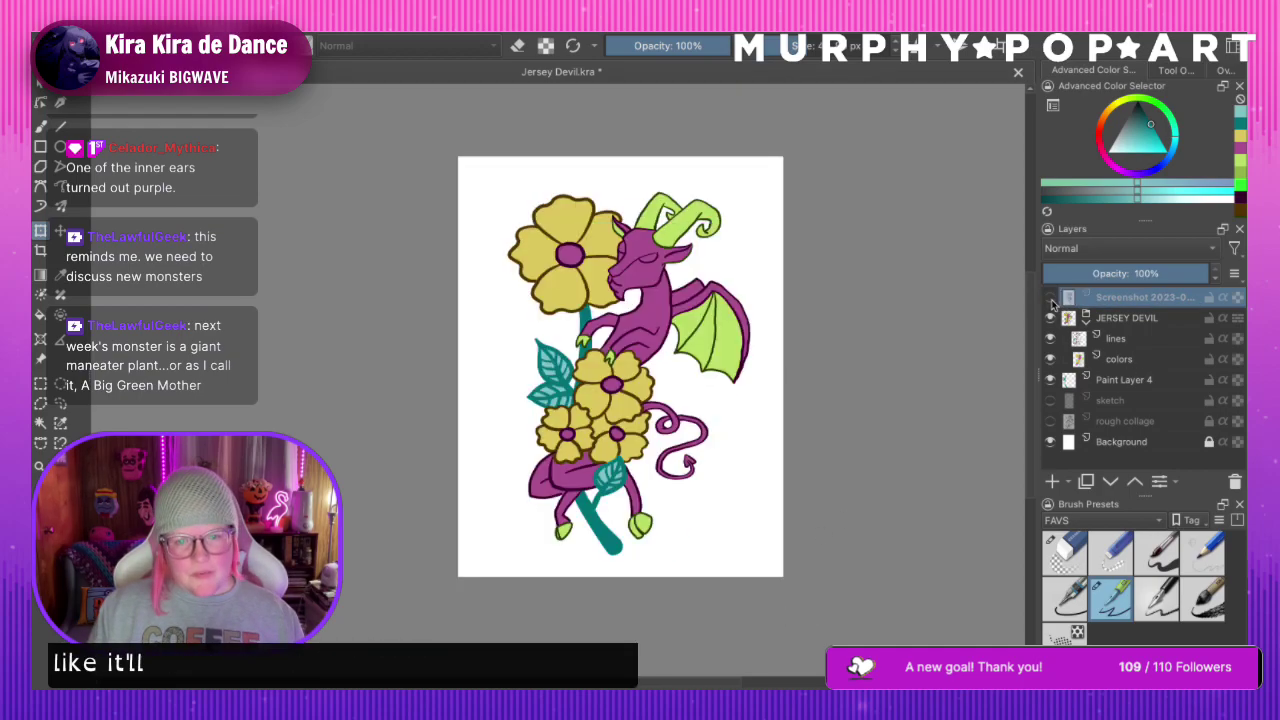
click(1050, 298)
click(1050, 299)
click(1050, 298)
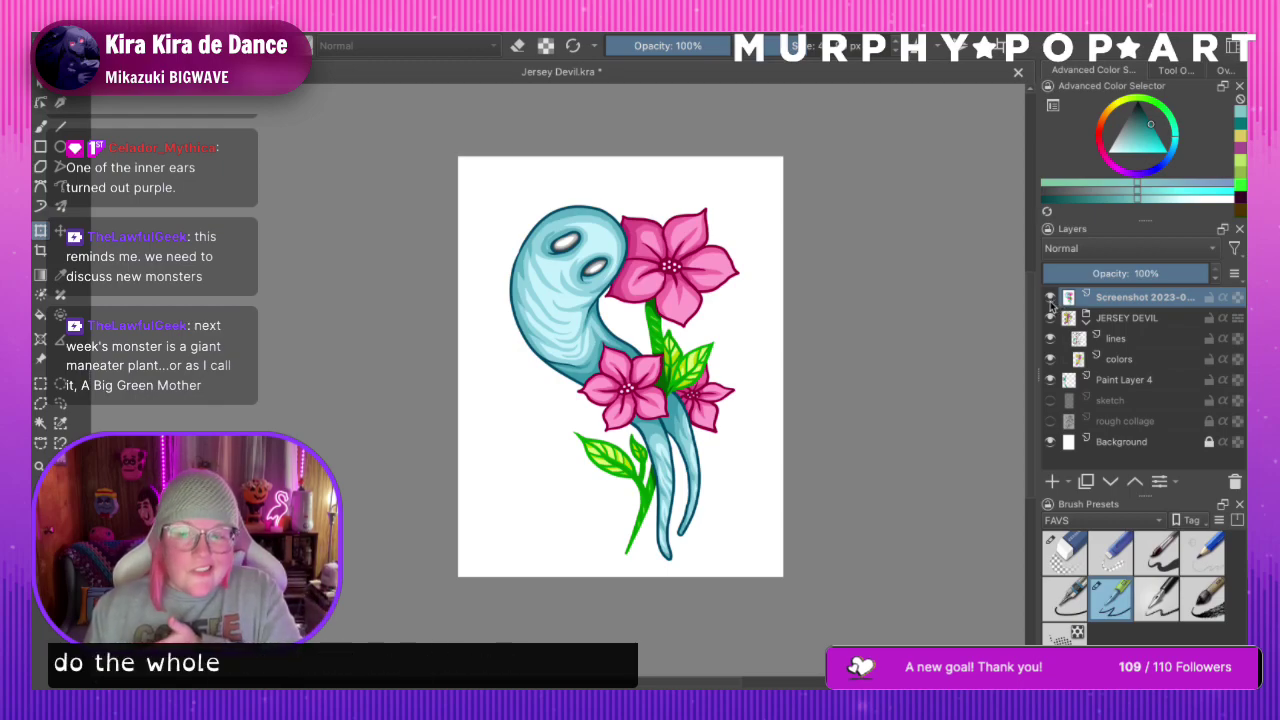
click(1050, 298)
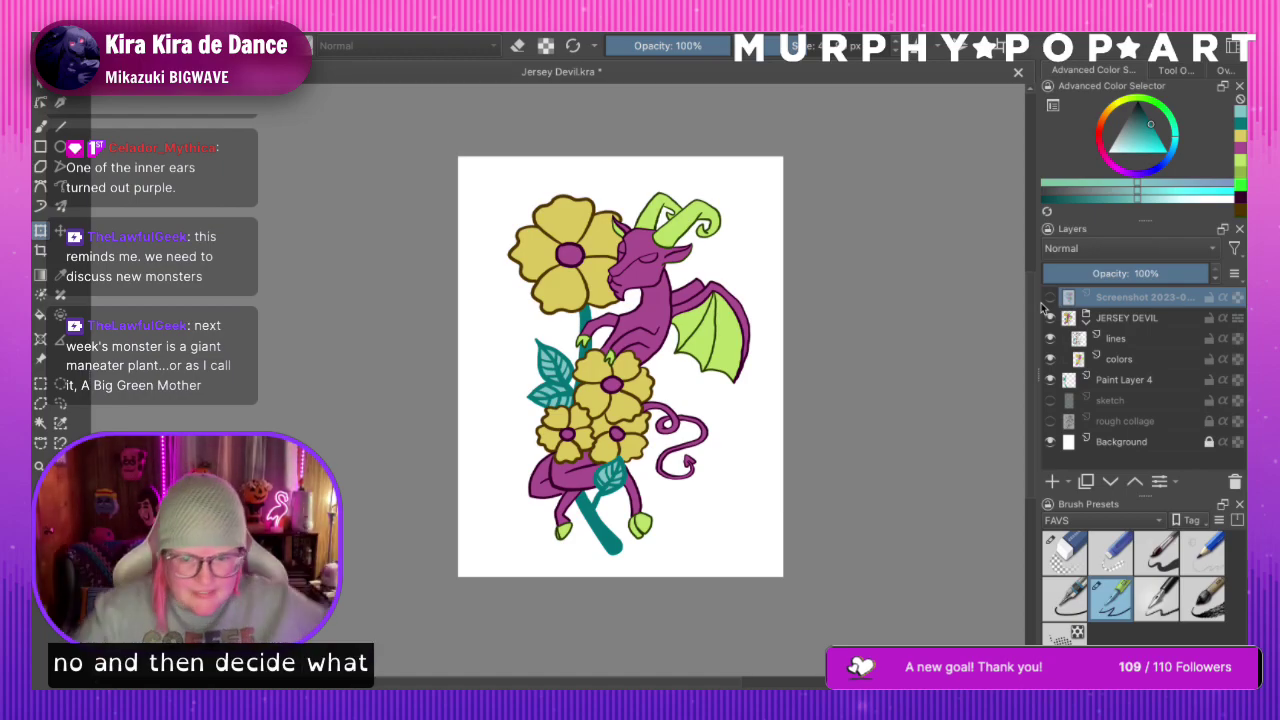
click(1050, 298)
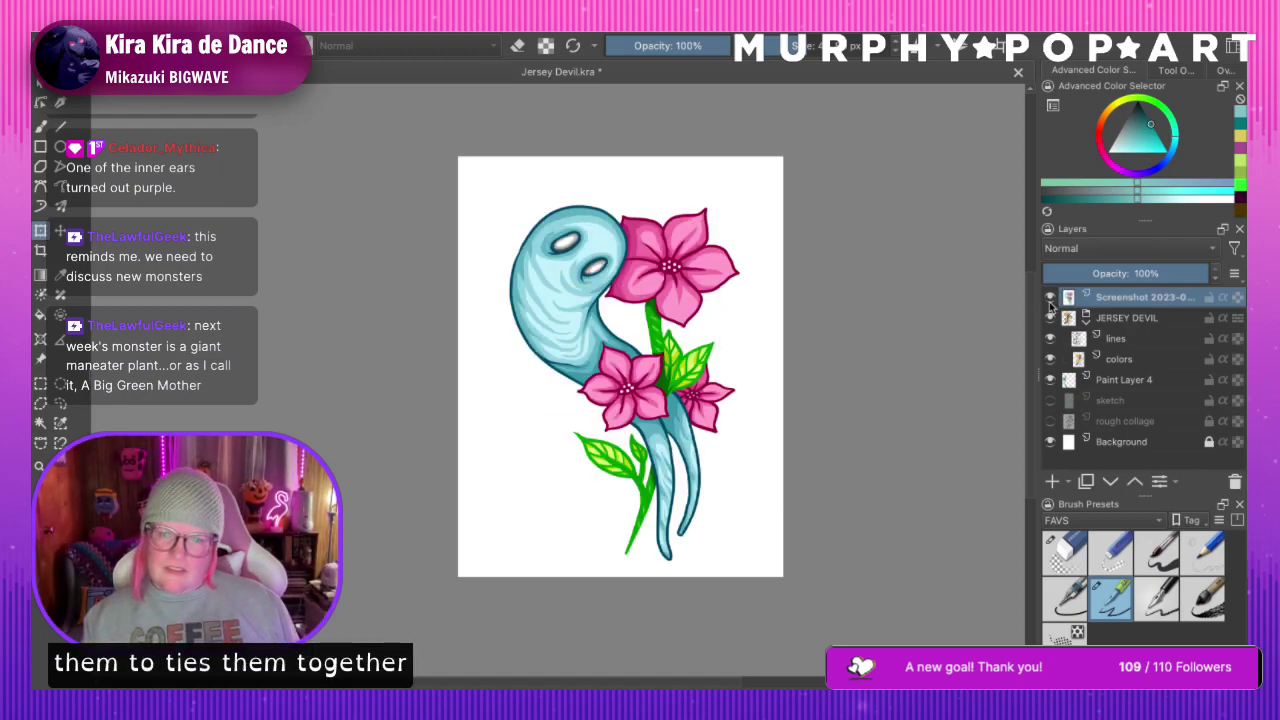
click(1050, 298)
click(1050, 298)
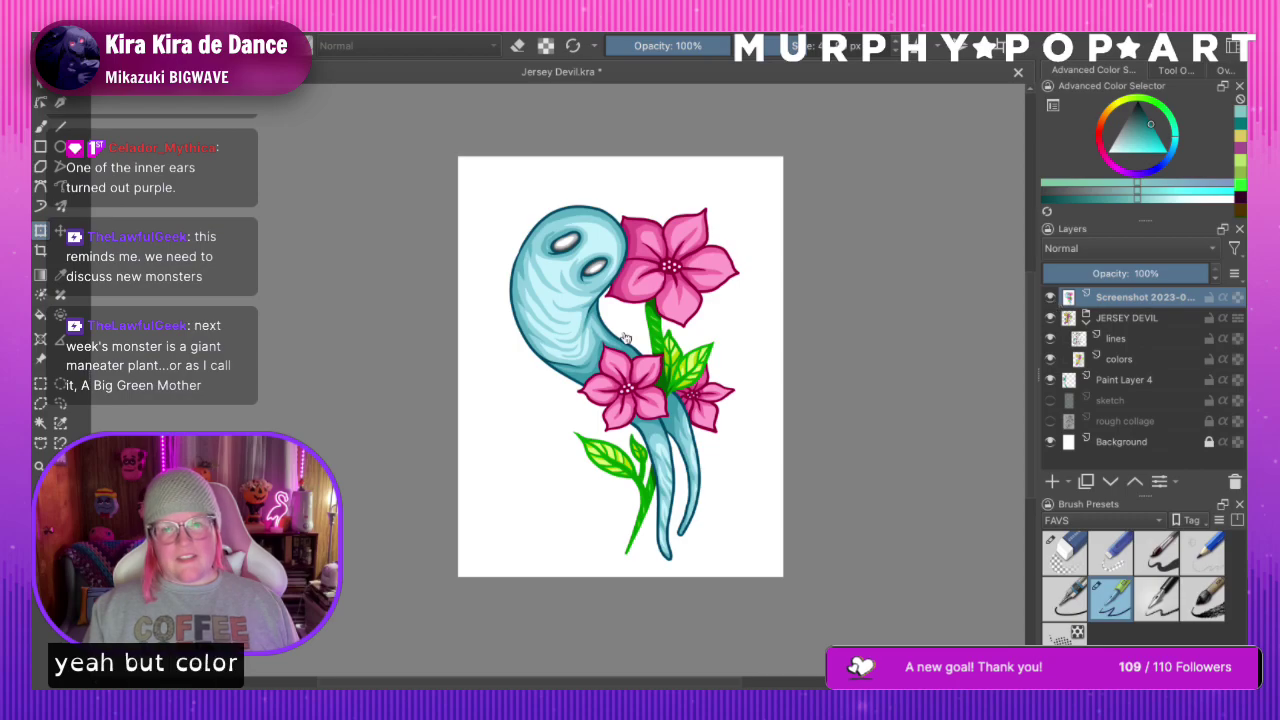
Shift the ghost screenshot slightly upward and delete its layer
click(599, 355)
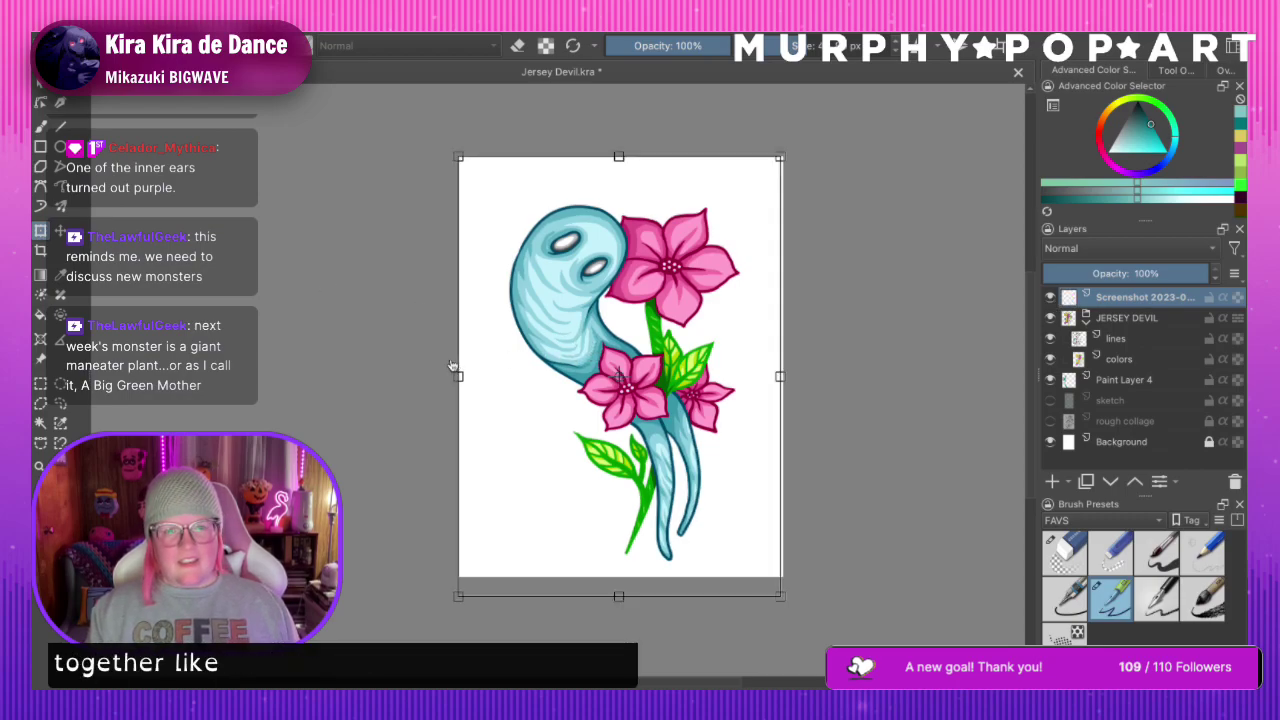
mouse_move(616, 349)
mouse_down()
mouse_move(443, 363)
mouse_move(838, 335)
mouse_move(616, 329)
mouse_up()
click(1233, 483)
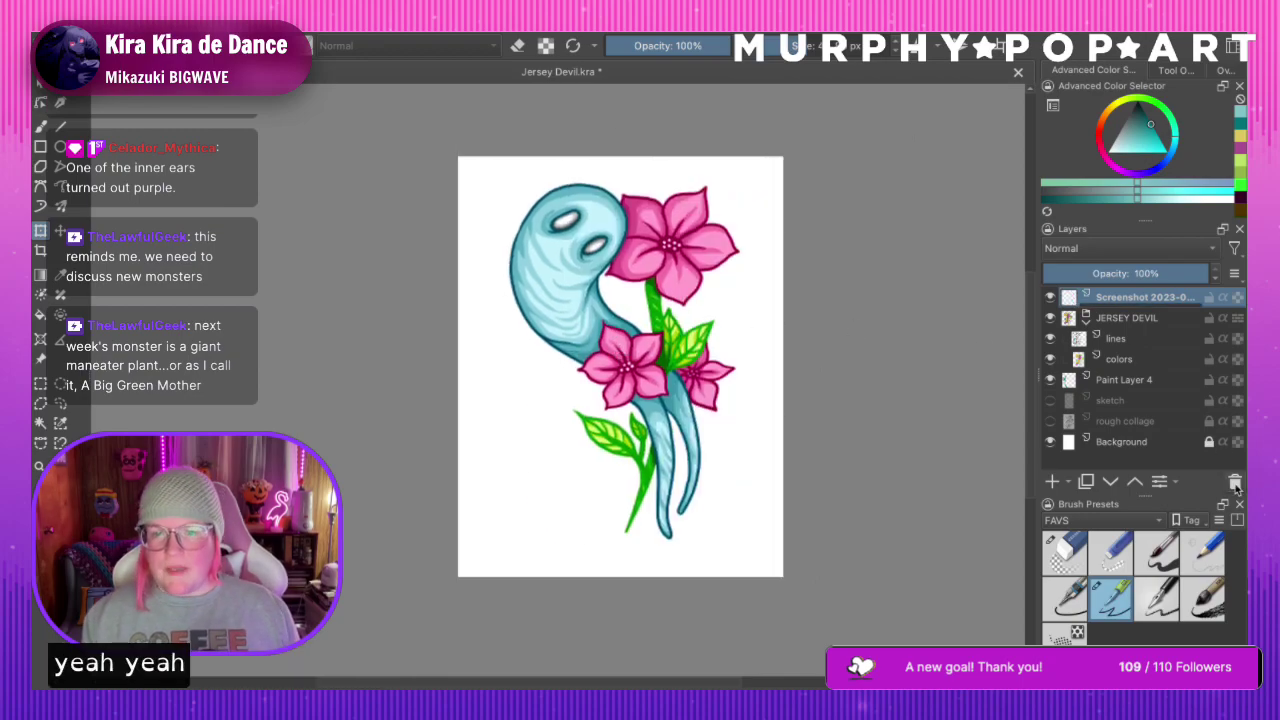
click(1232, 482)
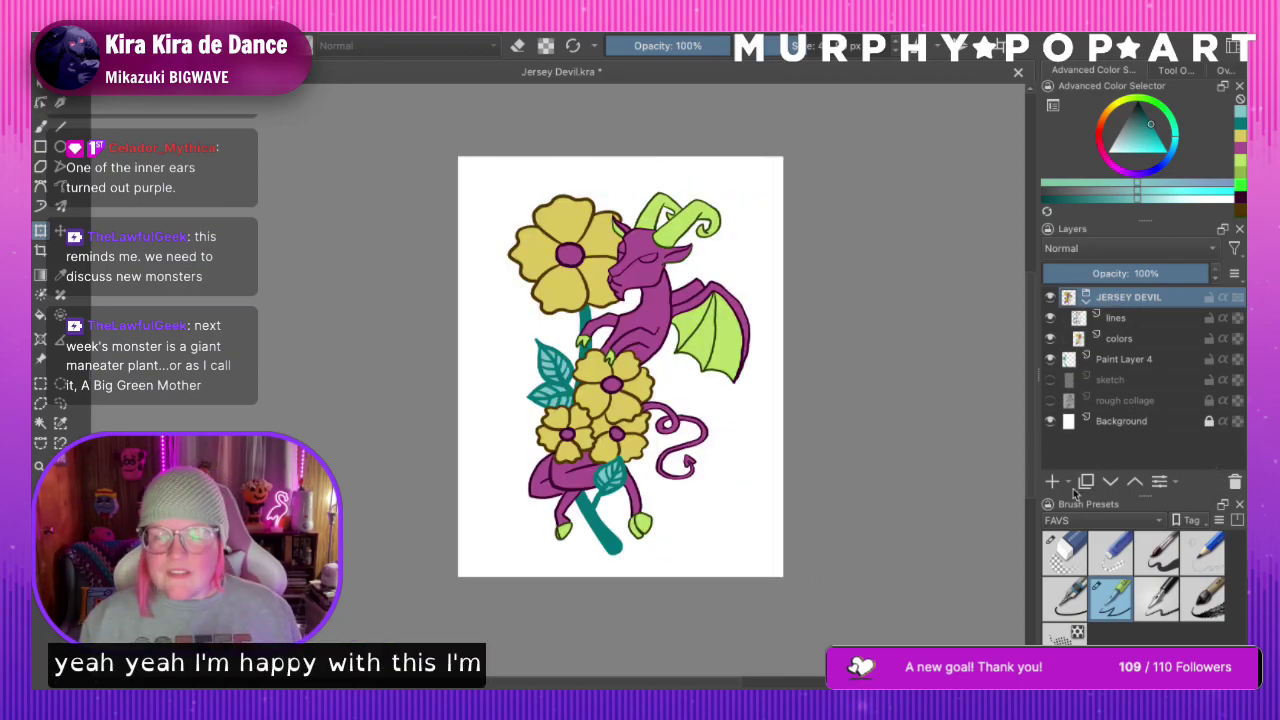
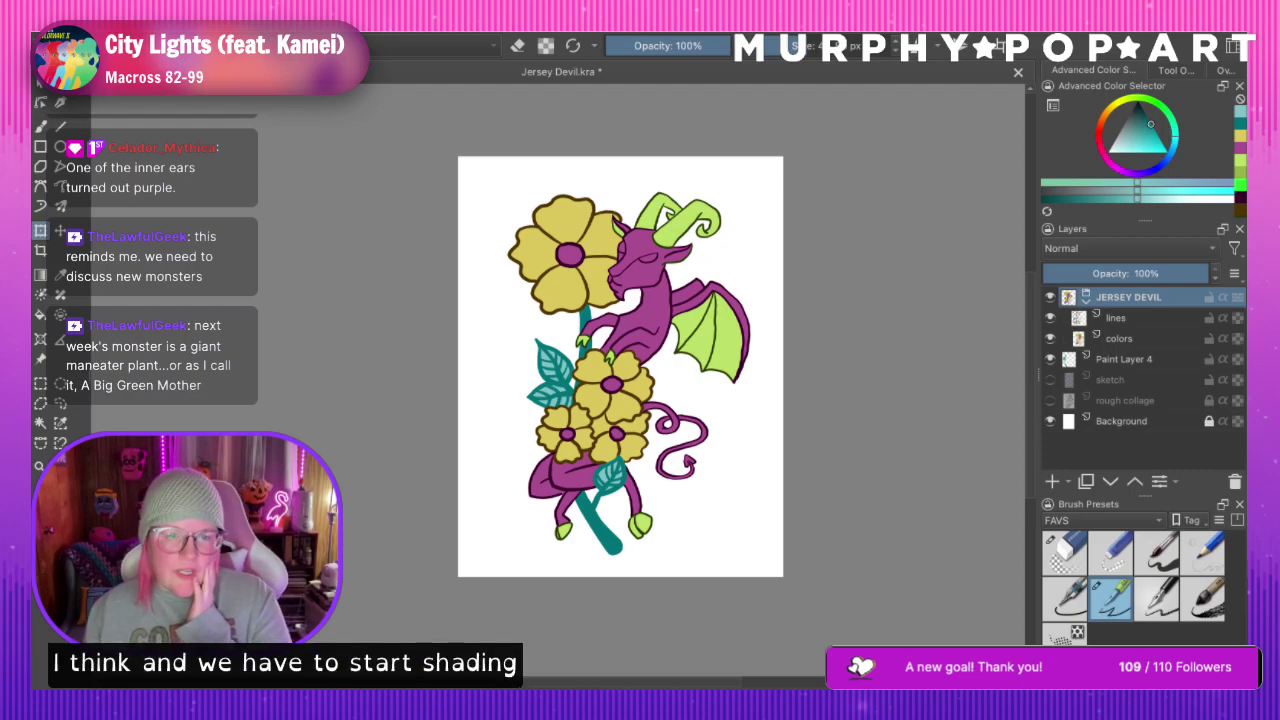
Add a new layer named shading directly above the colors layer in the JERSEY DEVIL group and turn on its alpha inheritance
click(39, 467)
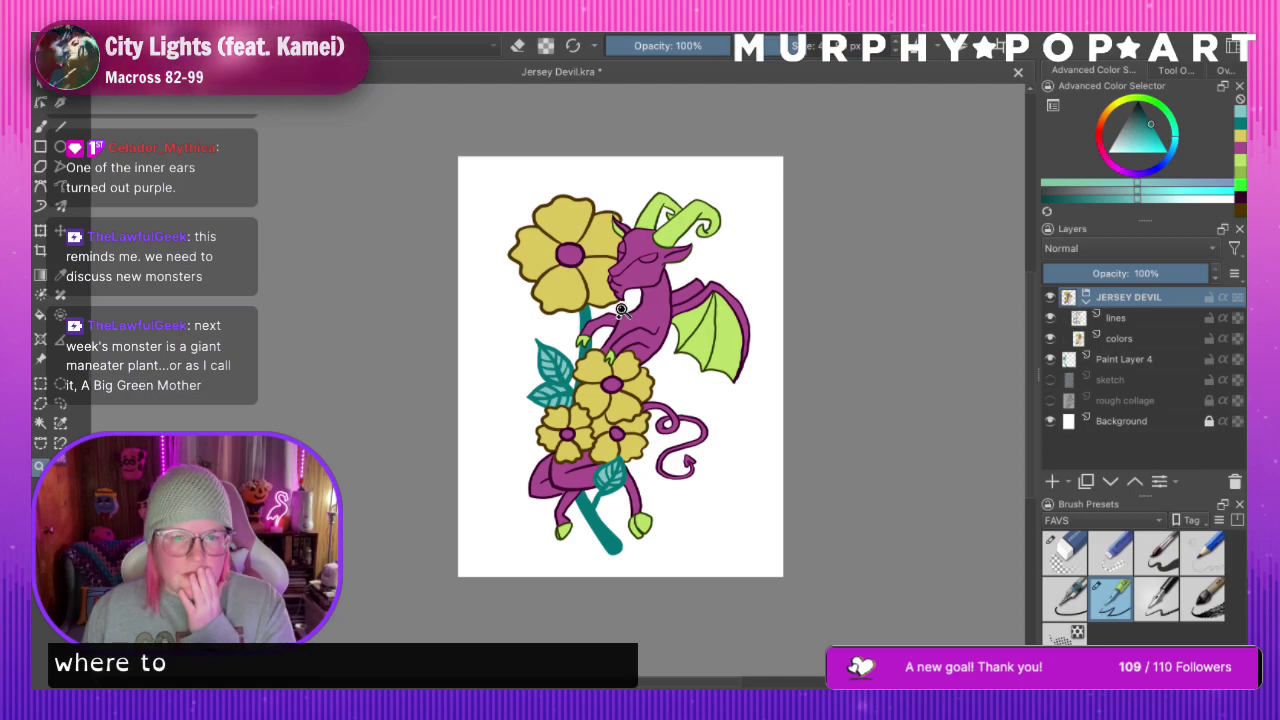
click(625, 309)
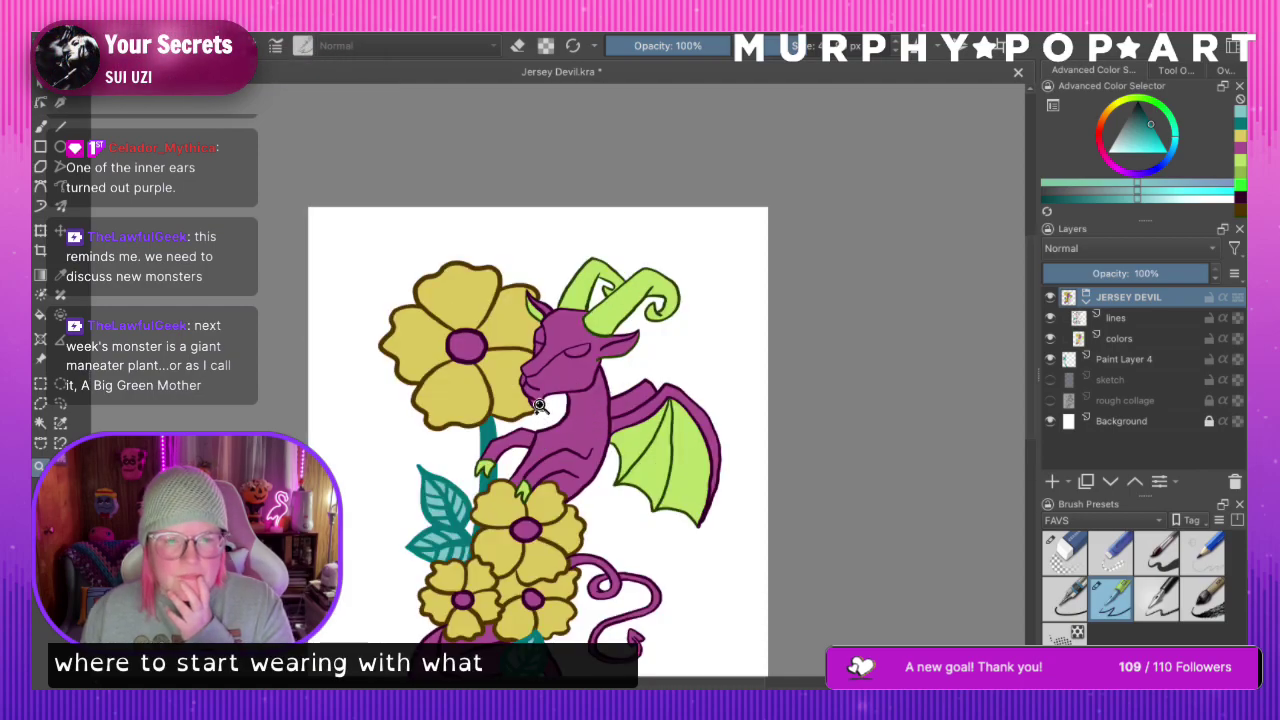
scroll(541, 410, up, 2)
scroll(545, 328, up, 1)
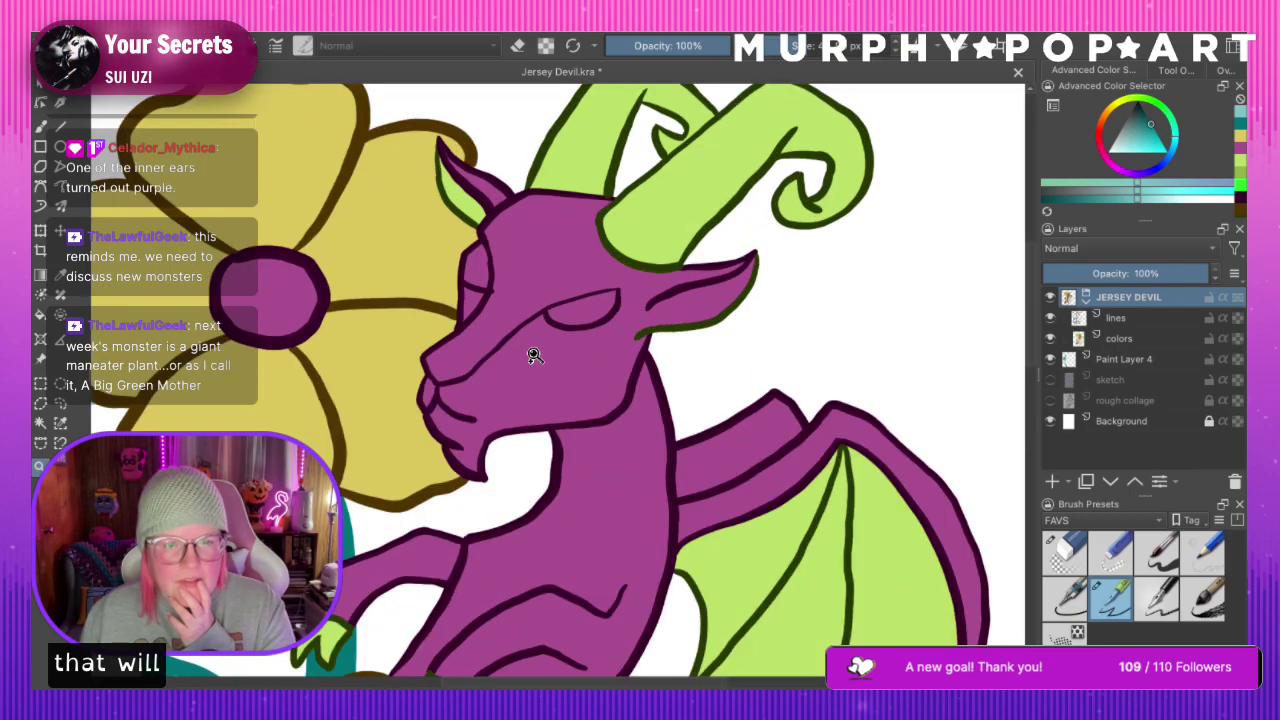
click(1152, 341)
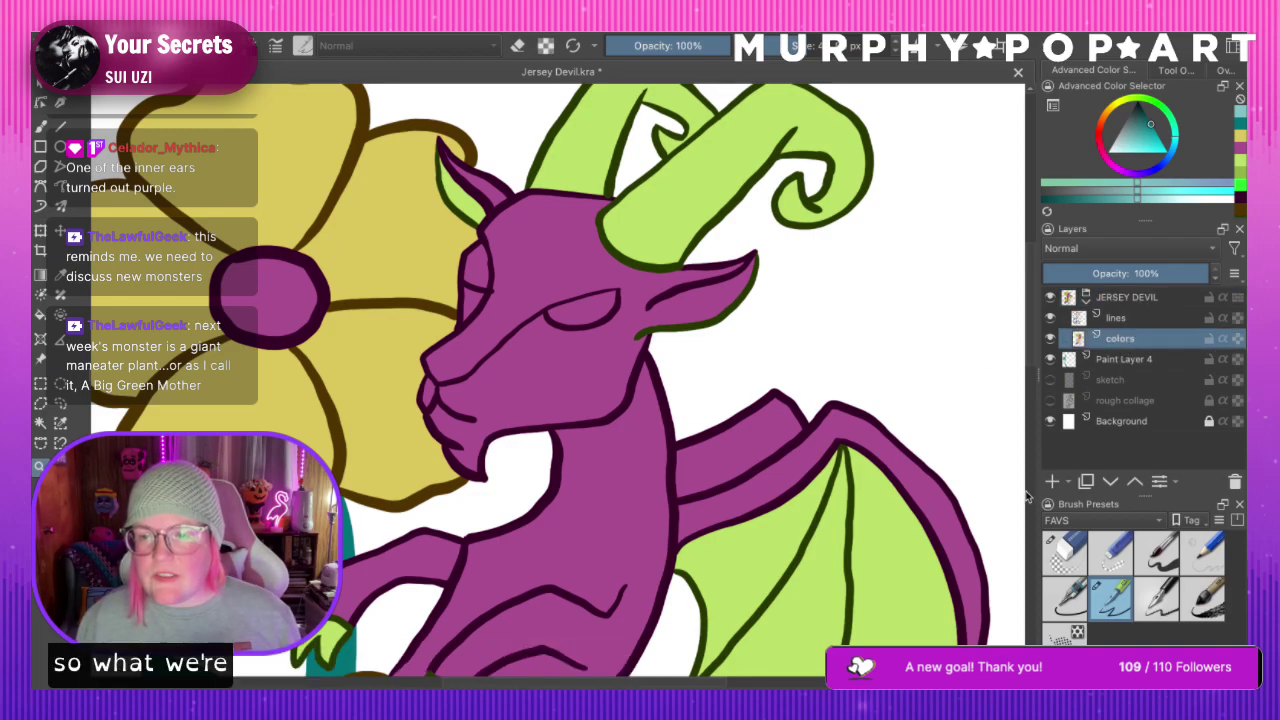
click(1055, 482)
double_click(1124, 339)
text(sha)
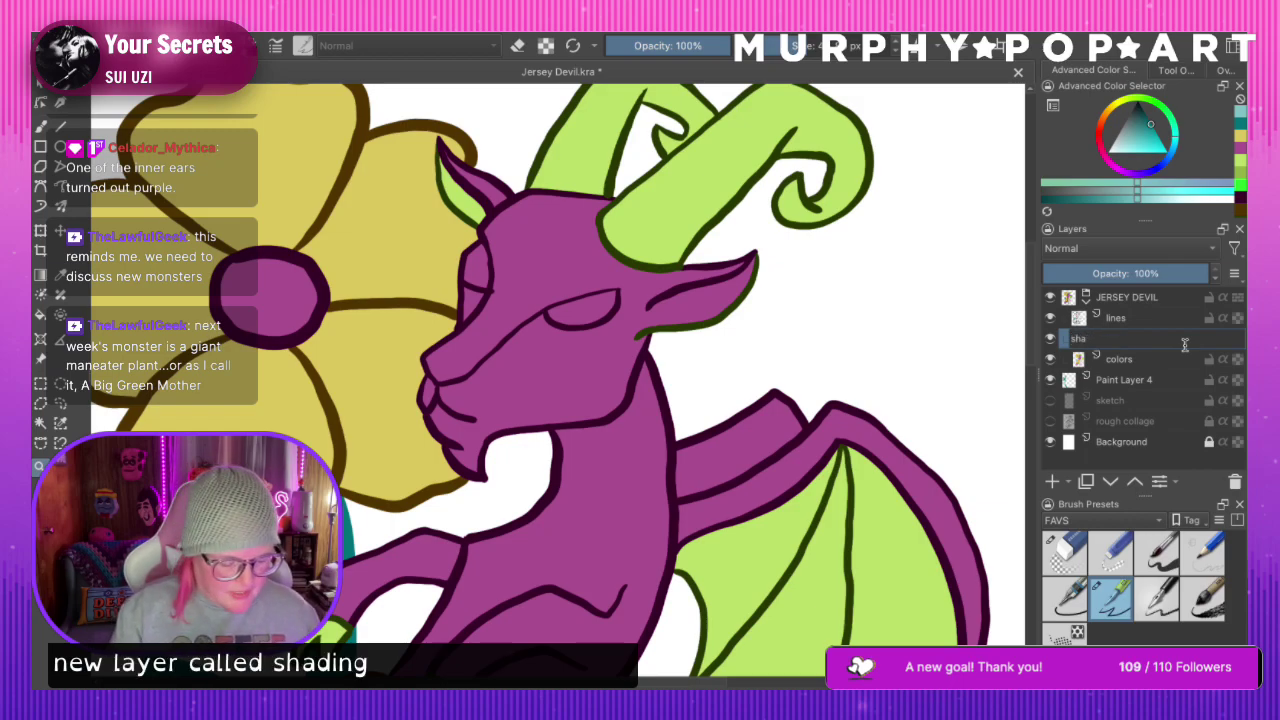
text(inding)
key(Return)
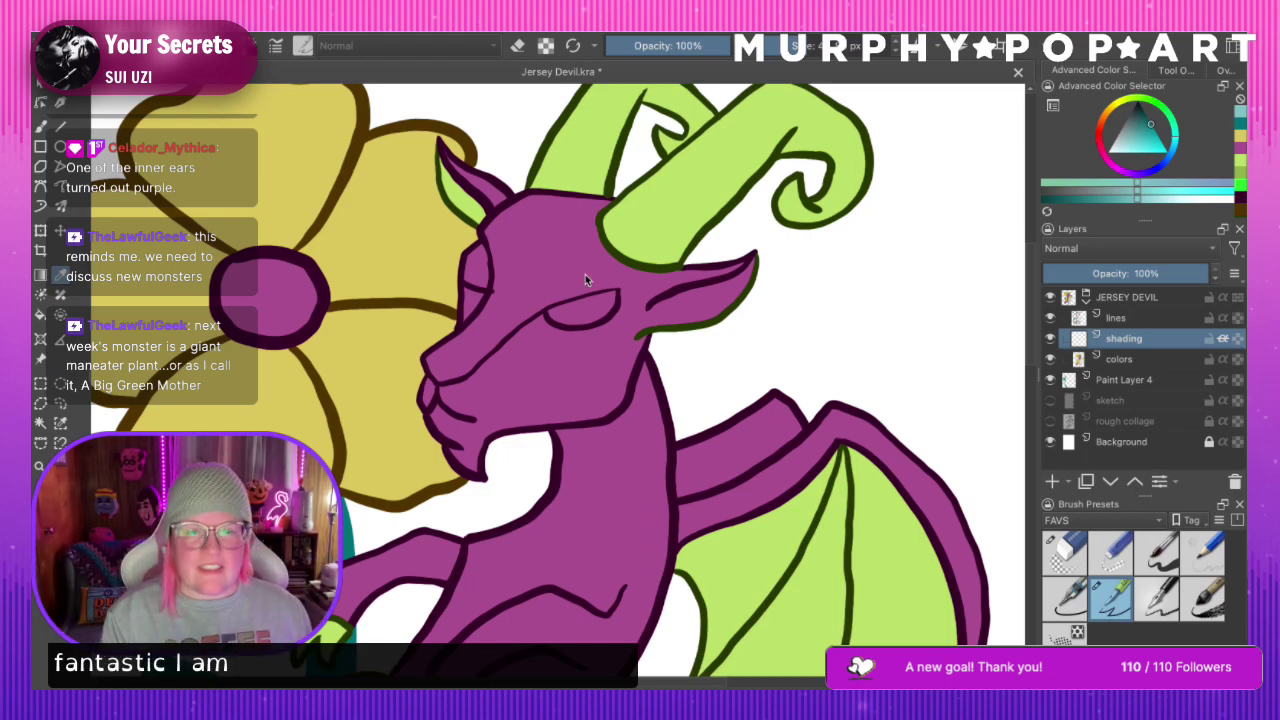
Examine the whole illustration and the Jersey Devil's head to plan where the shading starts
click(751, 382)
key(ctrl+minus)
key(ctrl+minus)
key(ctrl+minus)
key(ctrl+minus)
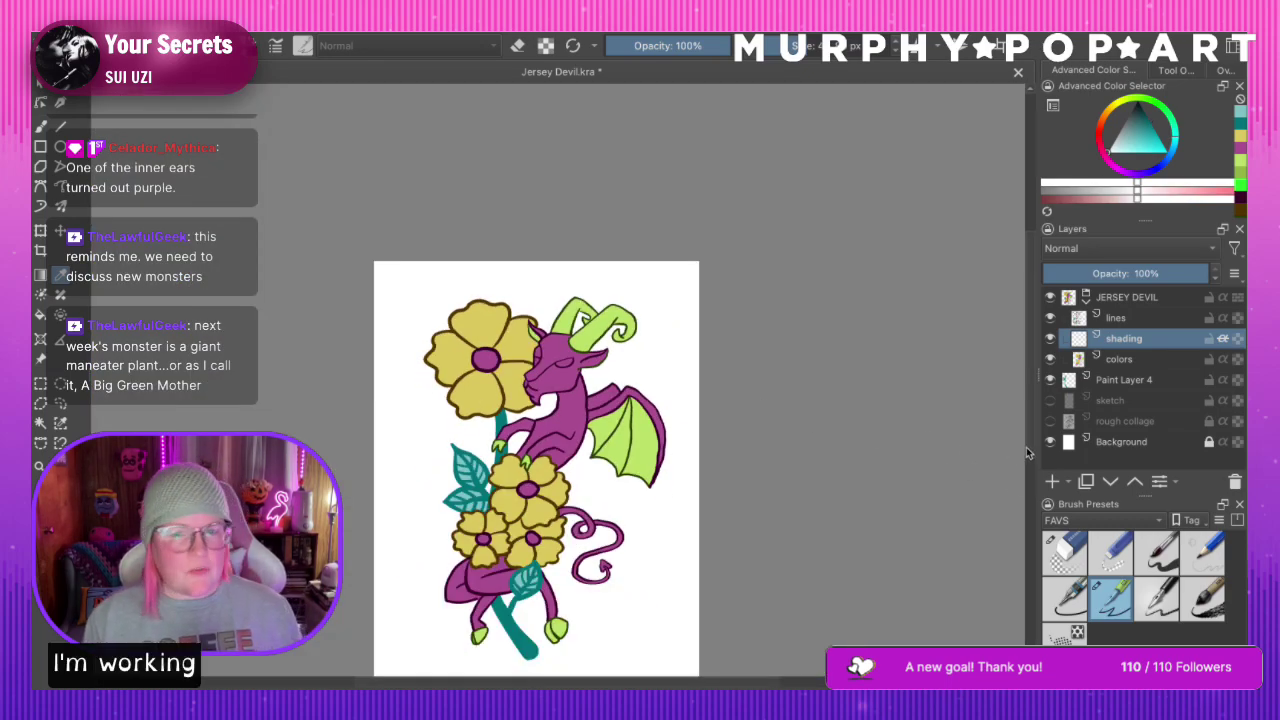
scroll(1022, 470, down, 3)
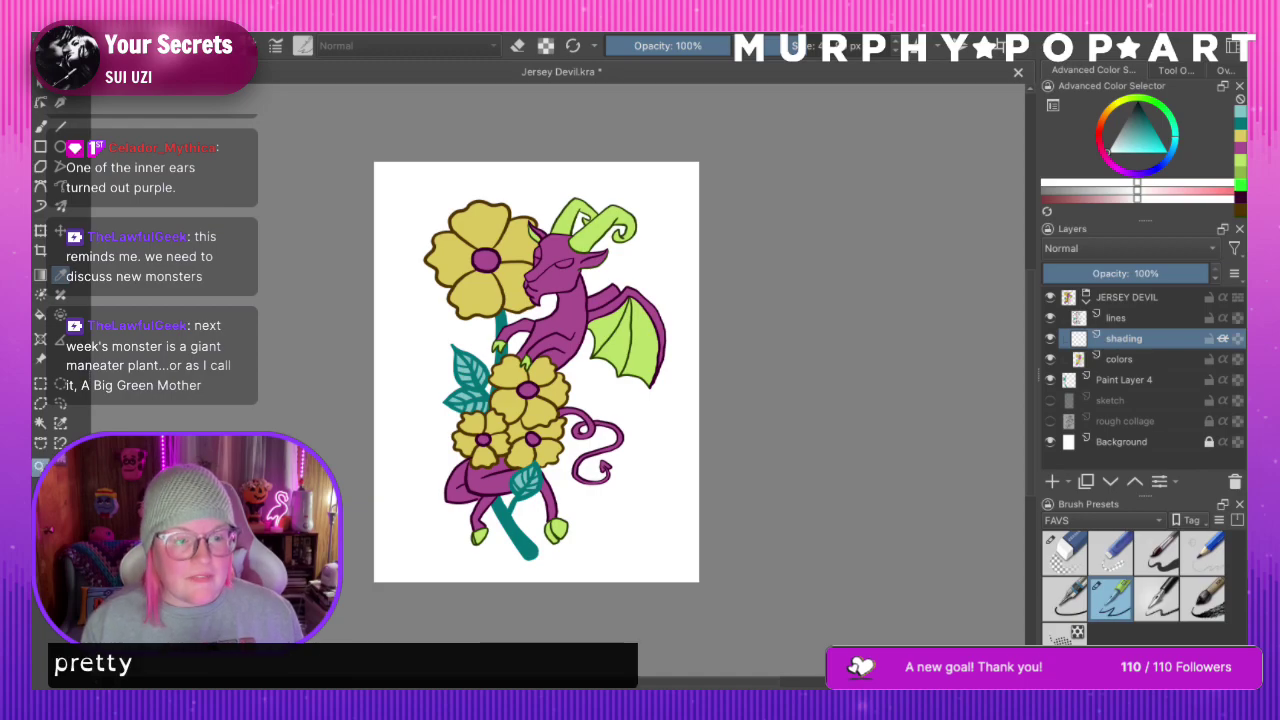
drag(532, 408, 605, 415)
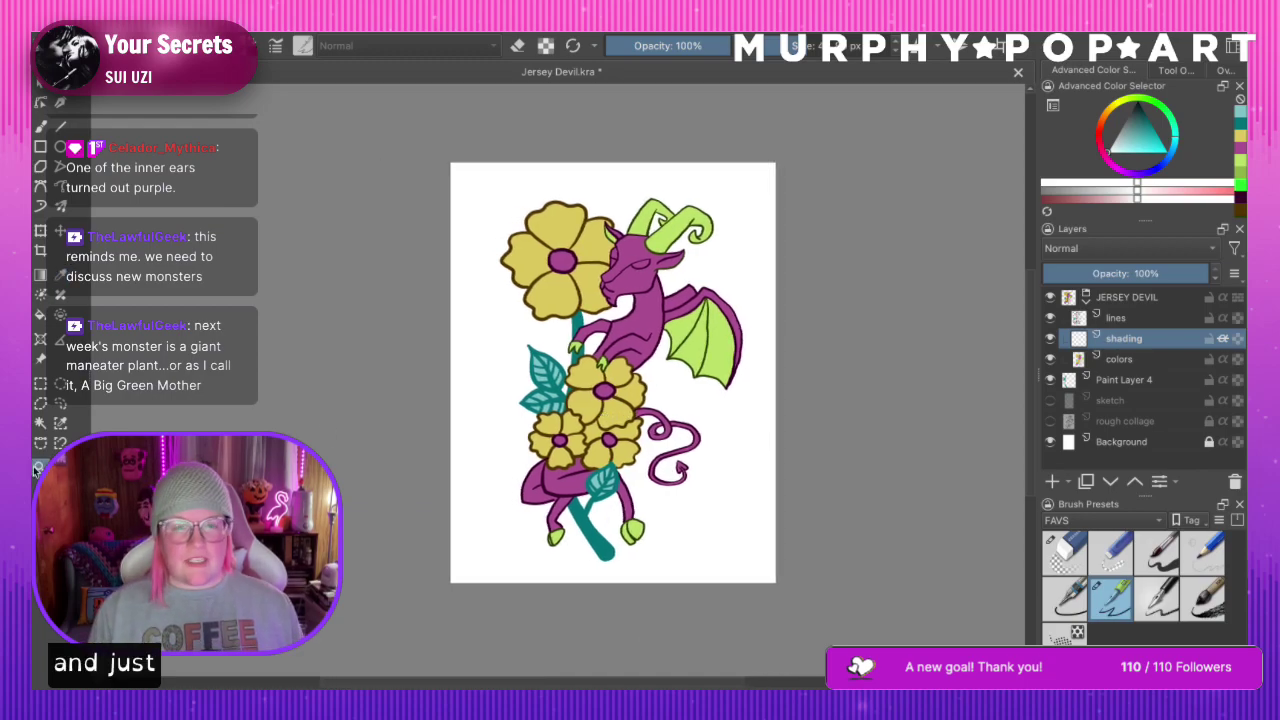
key(plus)
key(plus)
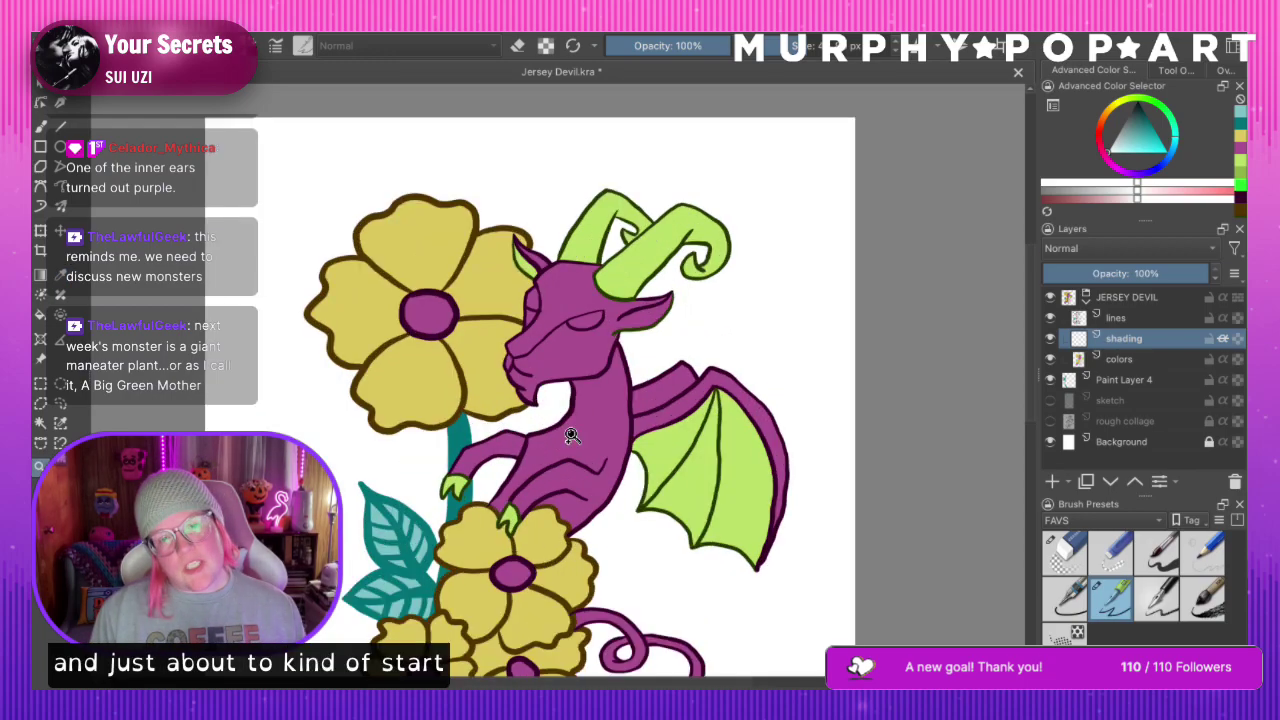
key(plus)
key(plus)
key(plus)
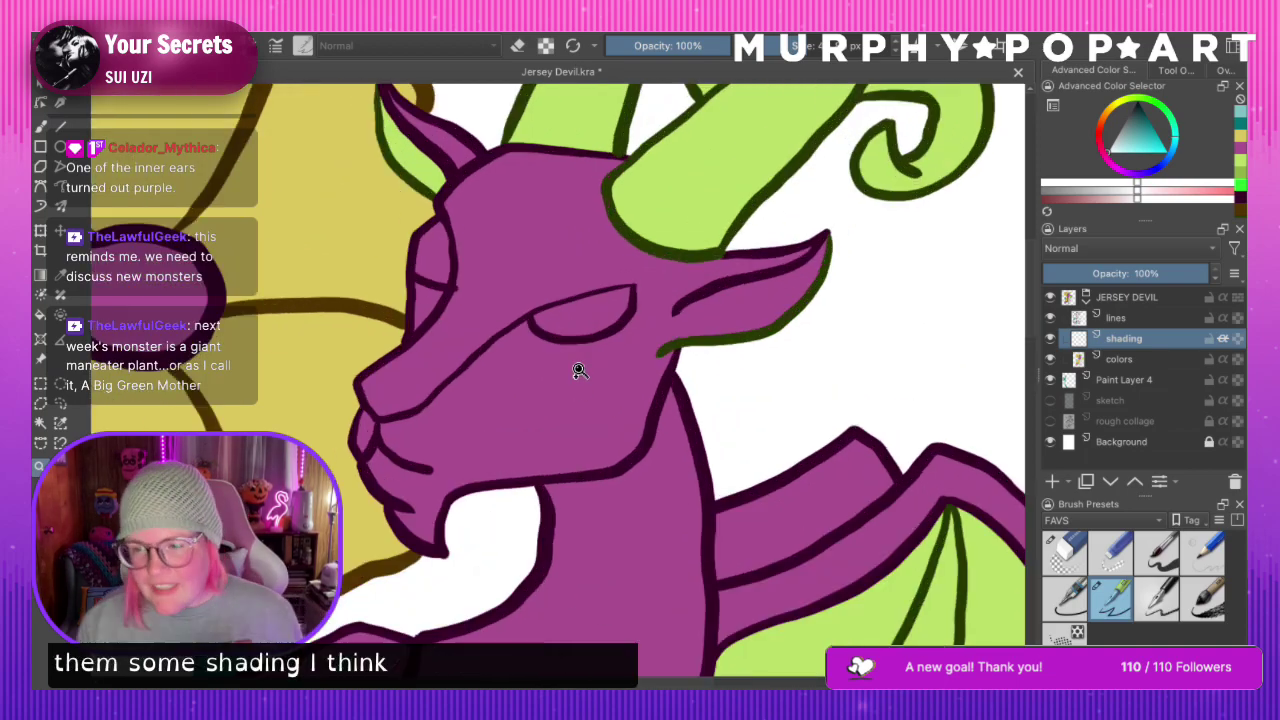
Touch up the speck beside the Jersey Devil's far eye with the body purple on the colors layer
key(Page_Up)
key(e)
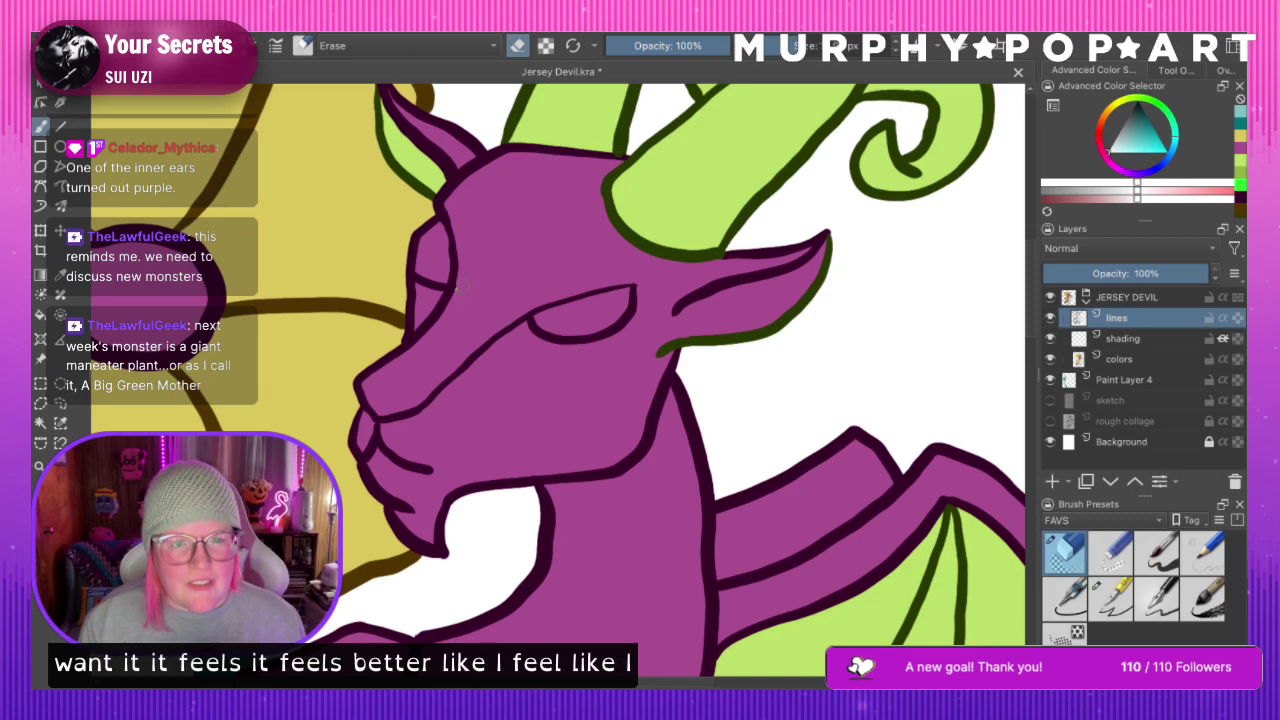
click(1066, 359)
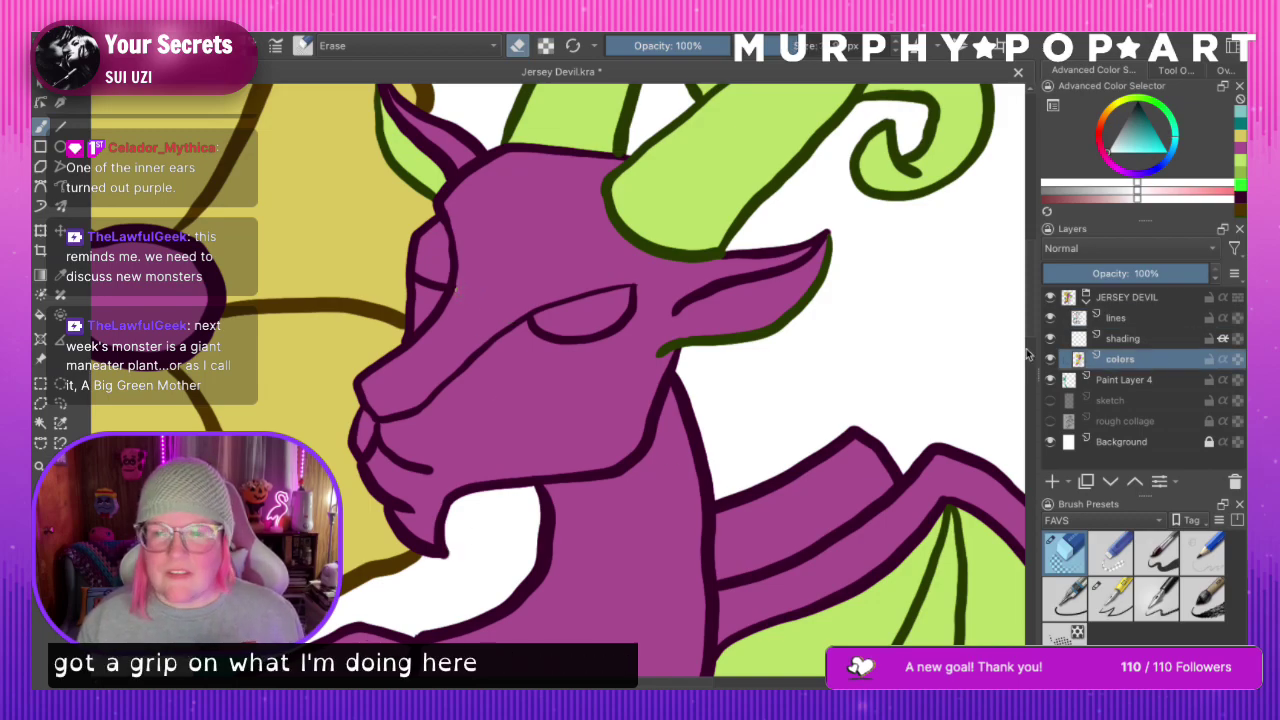
ctrl+click(544, 254)
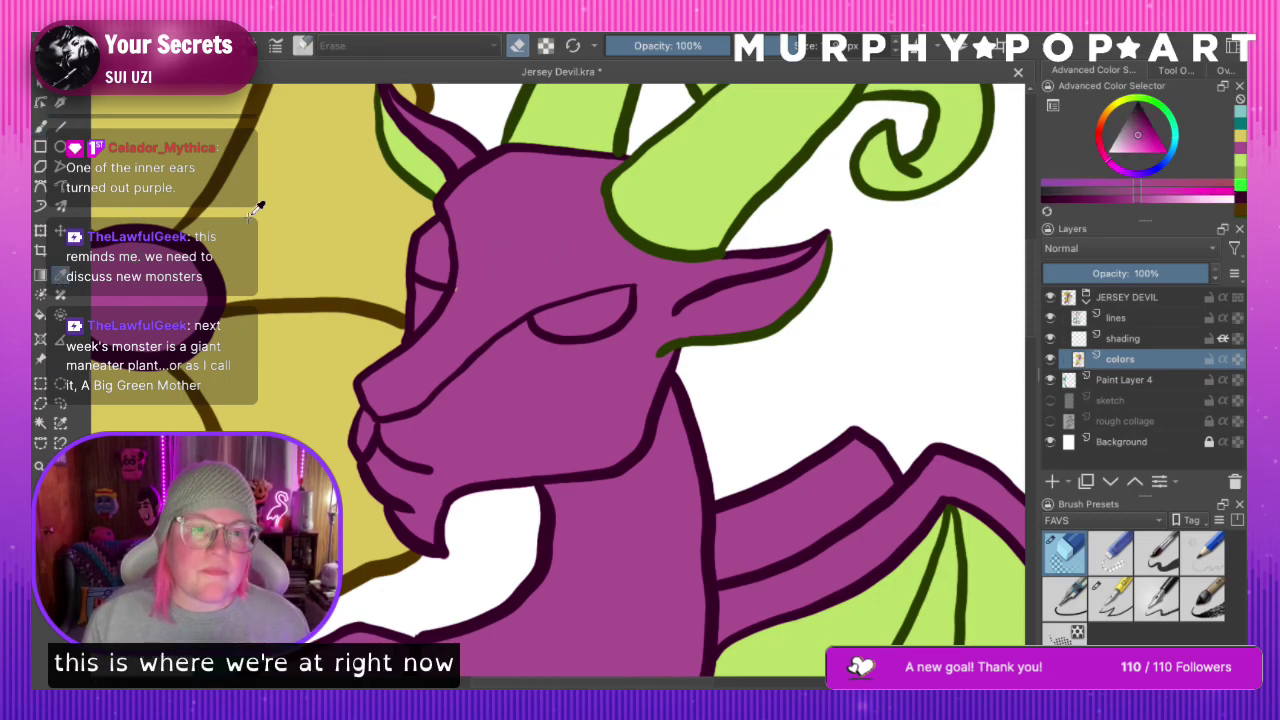
click(40, 126)
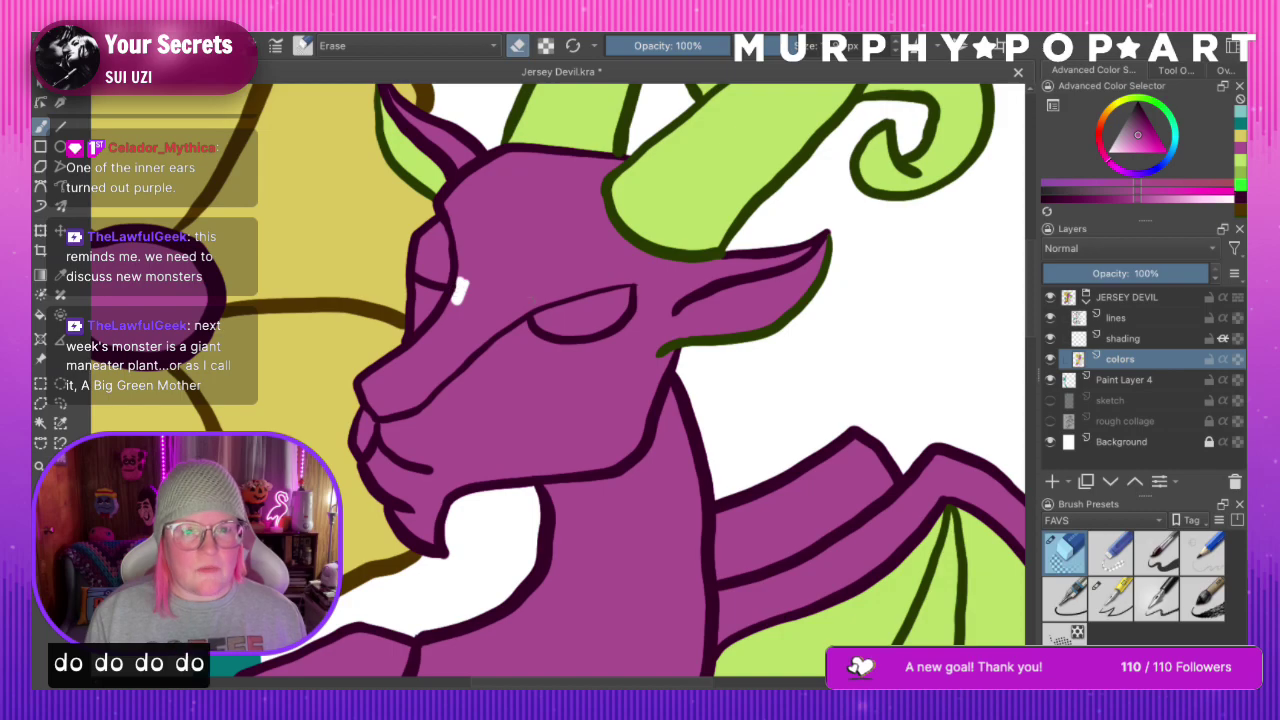
drag(458, 282, 462, 300)
click(1110, 598)
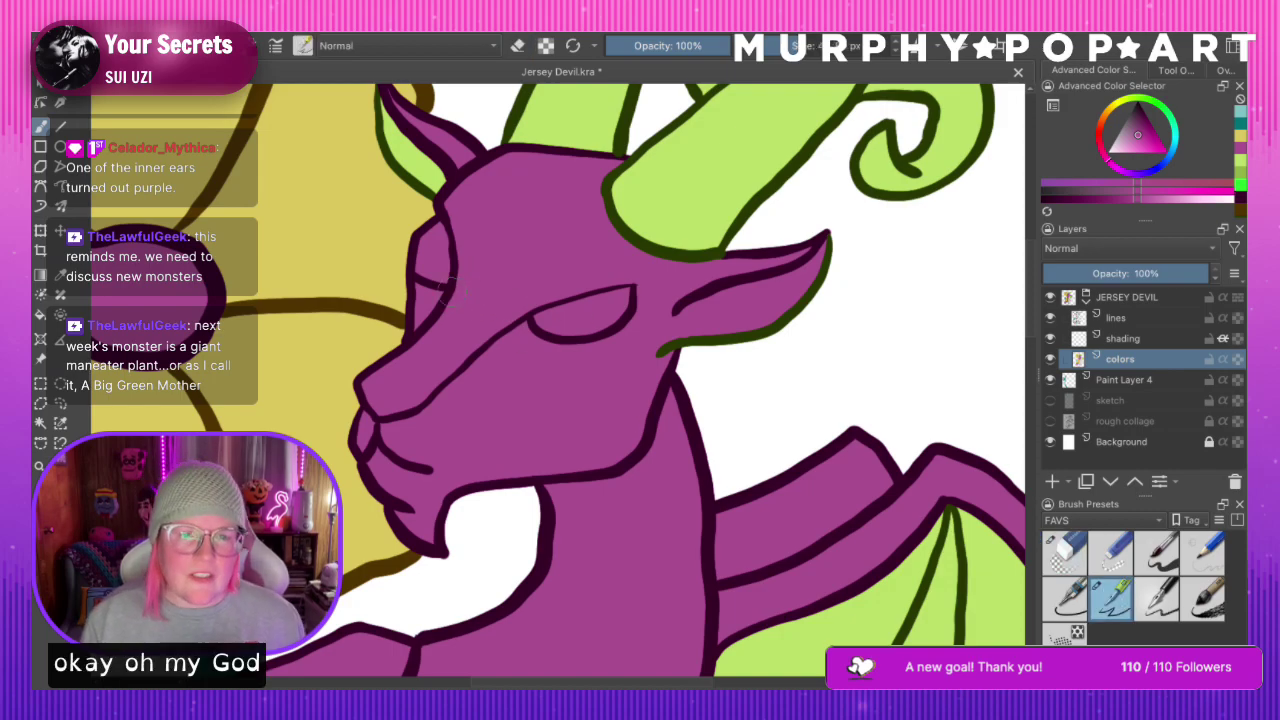
drag(610, 287, 634, 306)
scroll(588, 246, down, 5)
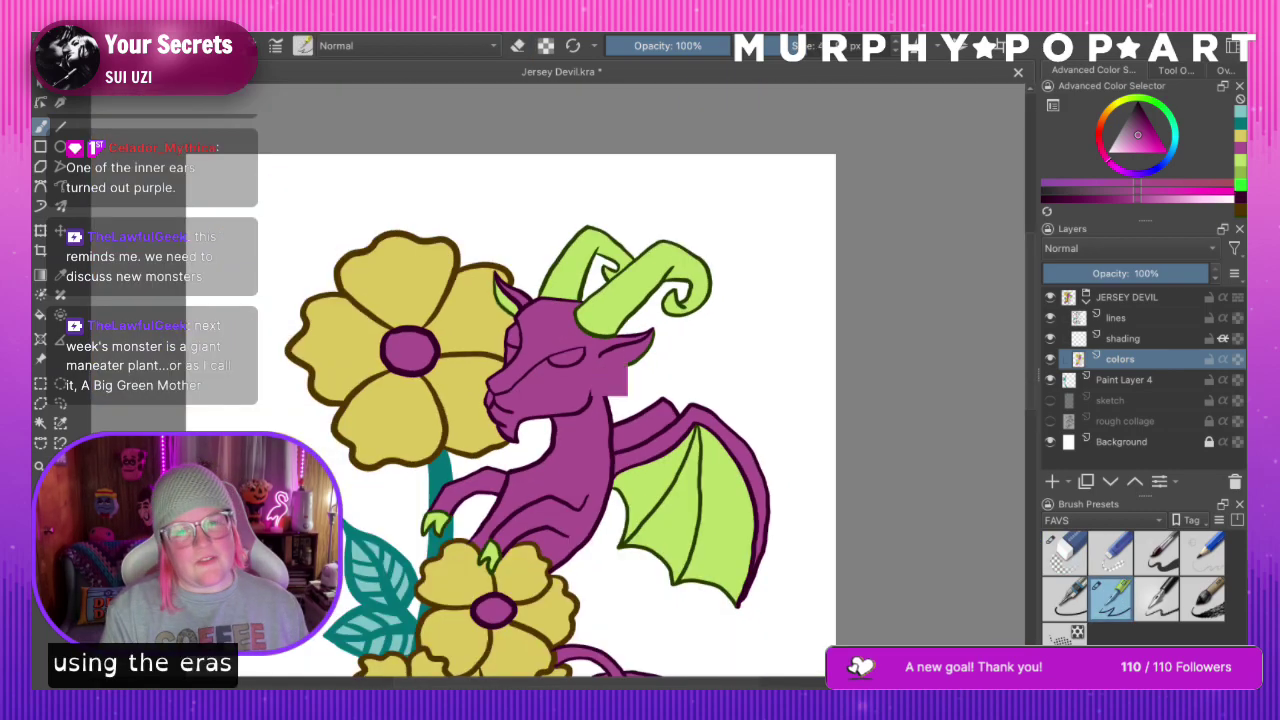
scroll(586, 243, up, 4)
scroll(568, 312, up, 3)
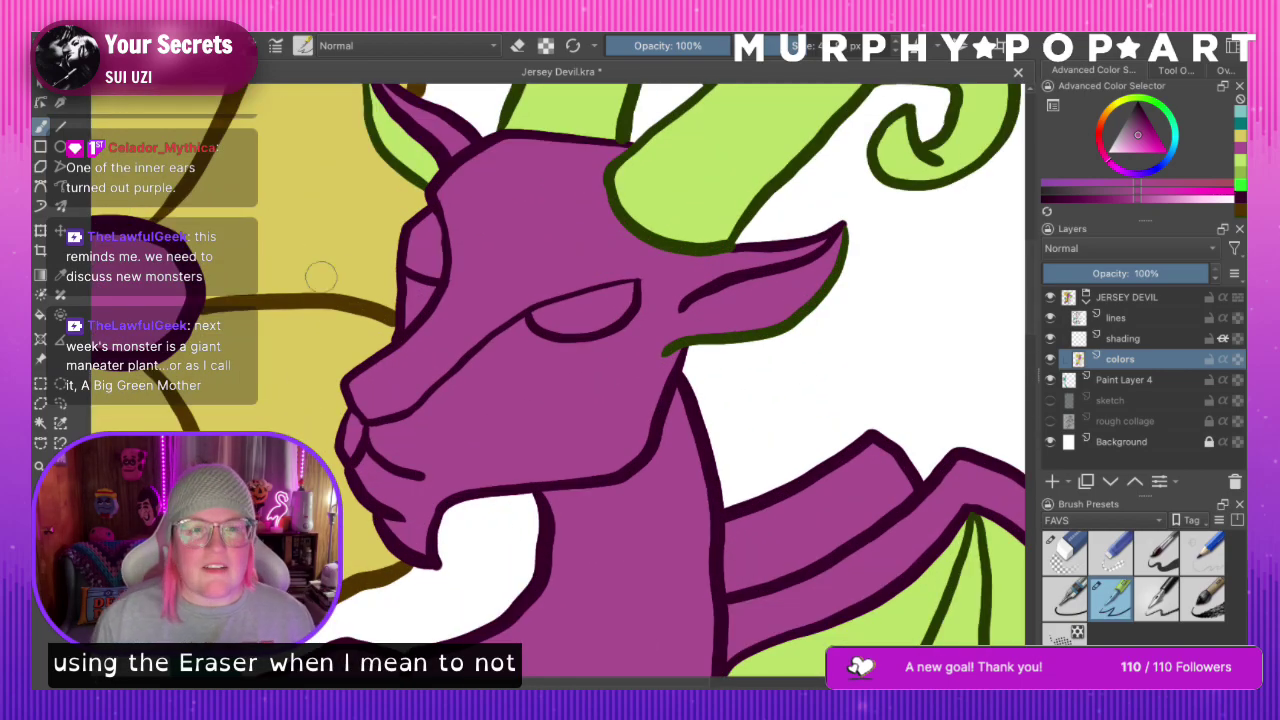
Sample the horn's lime green and paint the inside of the near ear with it on the shading layer
click(60, 275)
click(728, 178)
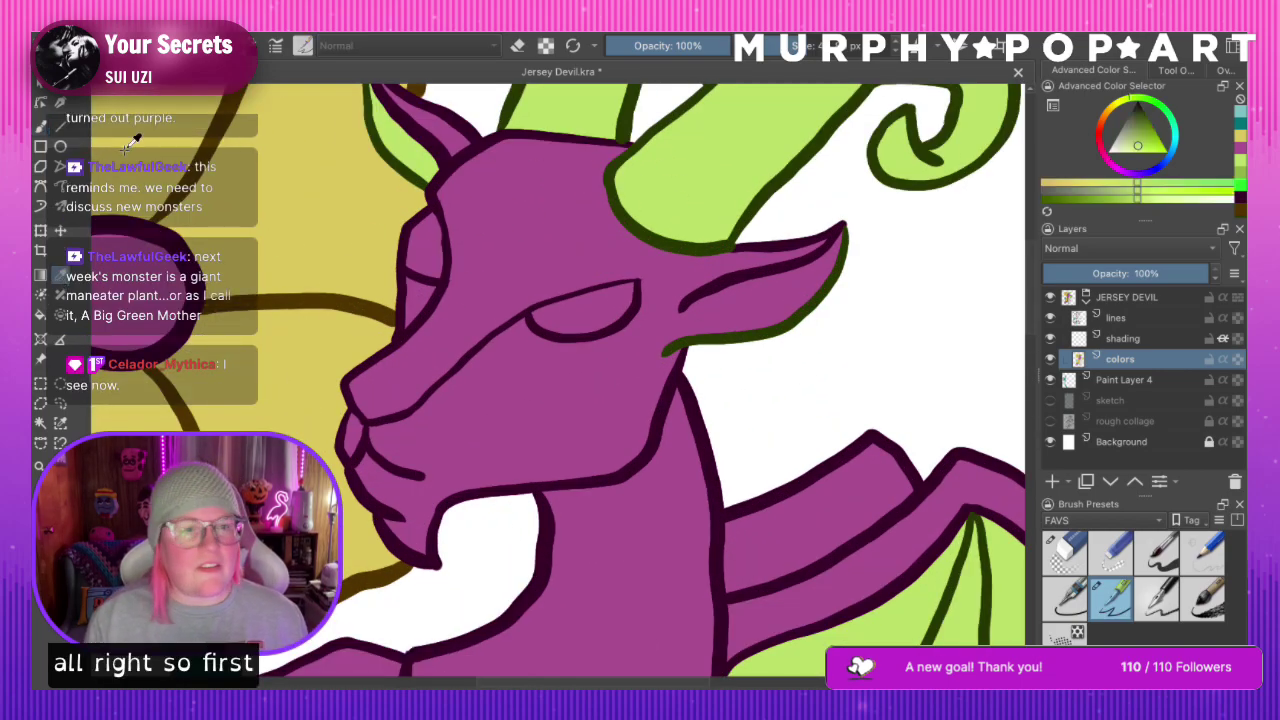
click(40, 127)
click(1122, 338)
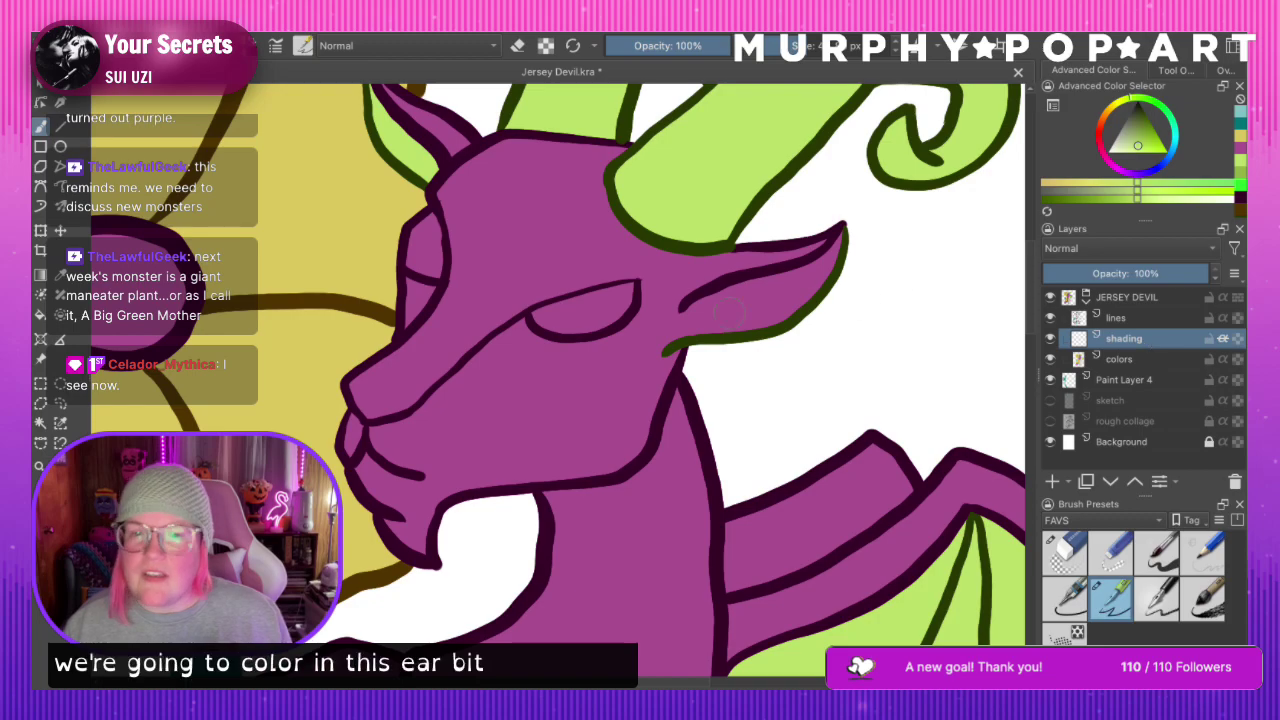
mouse_move(683, 336)
mouse_down()
mouse_move(808, 289)
mouse_move(838, 255)
mouse_move(830, 242)
mouse_move(692, 307)
mouse_up()
key(ctrl+z)
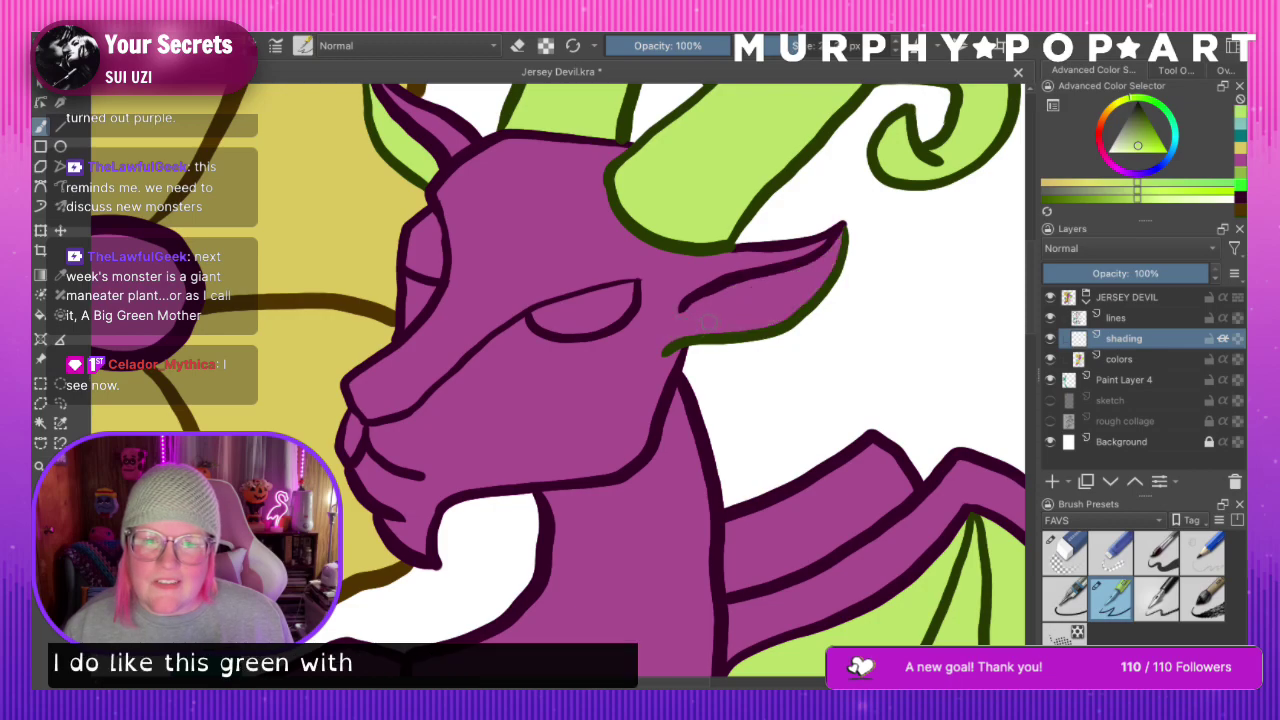
drag(668, 349, 696, 308)
key(ctrl+z)
key(ctrl+z)
mouse_move(668, 349)
mouse_down()
mouse_move(705, 296)
mouse_move(813, 264)
mouse_move(838, 236)
mouse_move(784, 317)
mouse_move(674, 337)
mouse_move(745, 291)
mouse_move(728, 292)
mouse_move(713, 323)
mouse_move(800, 276)
mouse_move(782, 308)
mouse_up()
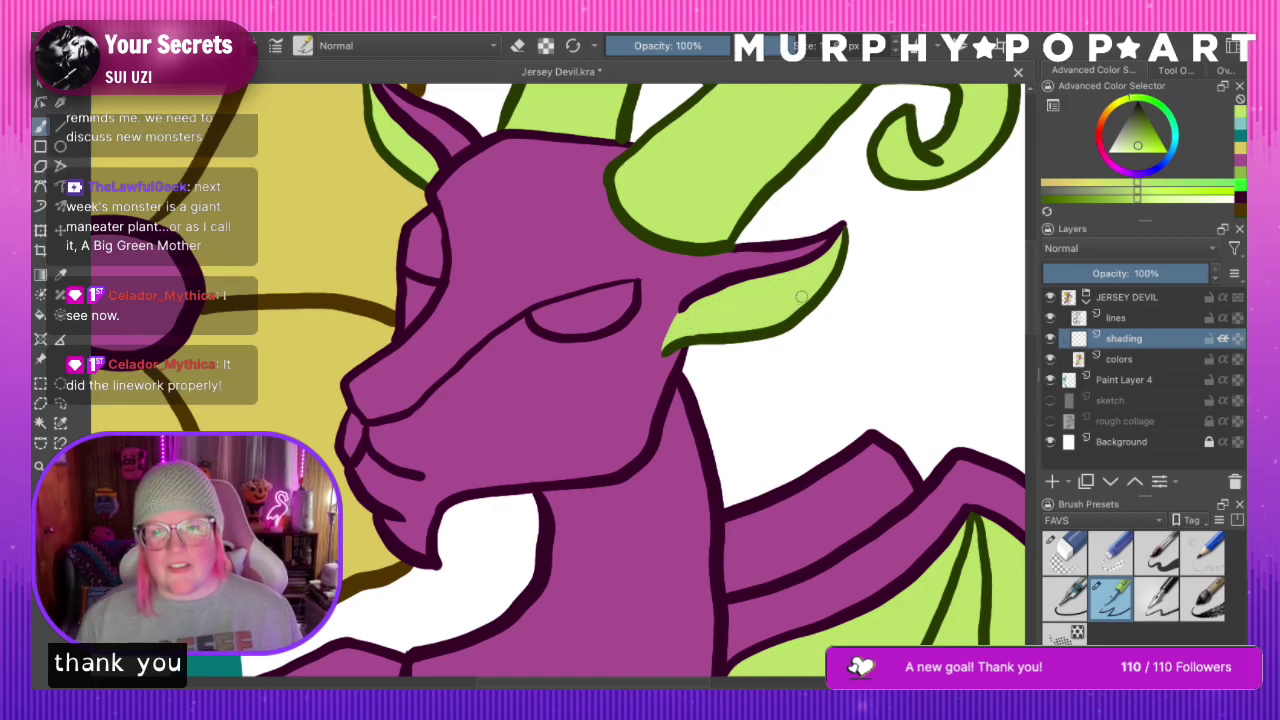
Paint the tip of the Jersey Devil's nose lime green on the shading layer and check it against the whole drawing
scroll(772, 275, down, 6)
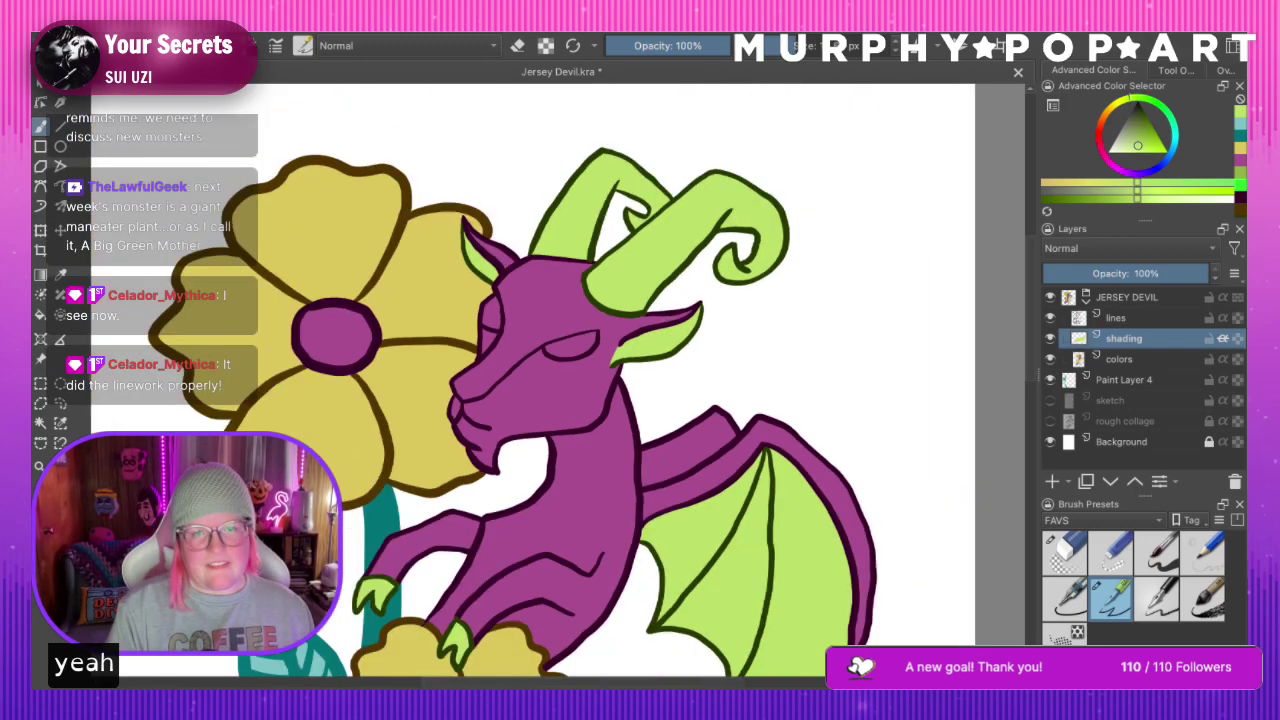
key(super+=)
key(super+=)
key(super+=)
key(super+=)
key(super+=)
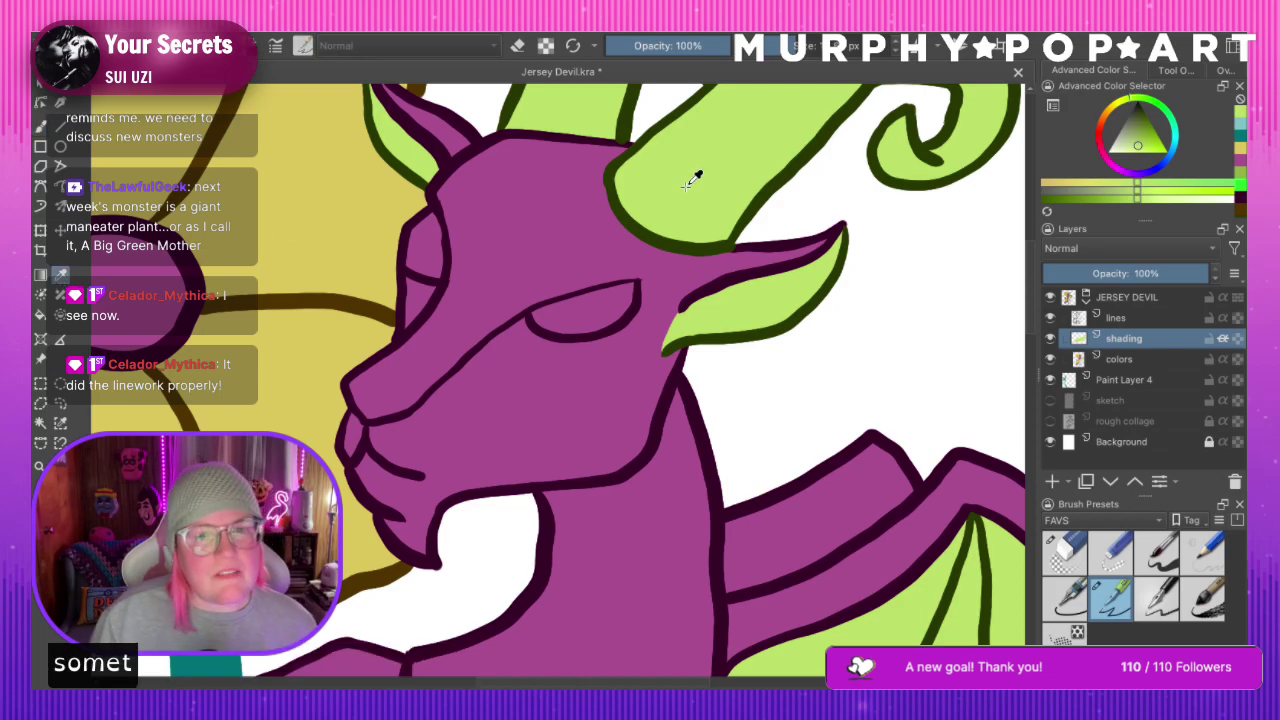
mouse_move(348, 384)
mouse_down()
mouse_move(408, 404)
mouse_move(360, 414)
mouse_move(350, 386)
mouse_move(402, 402)
mouse_up()
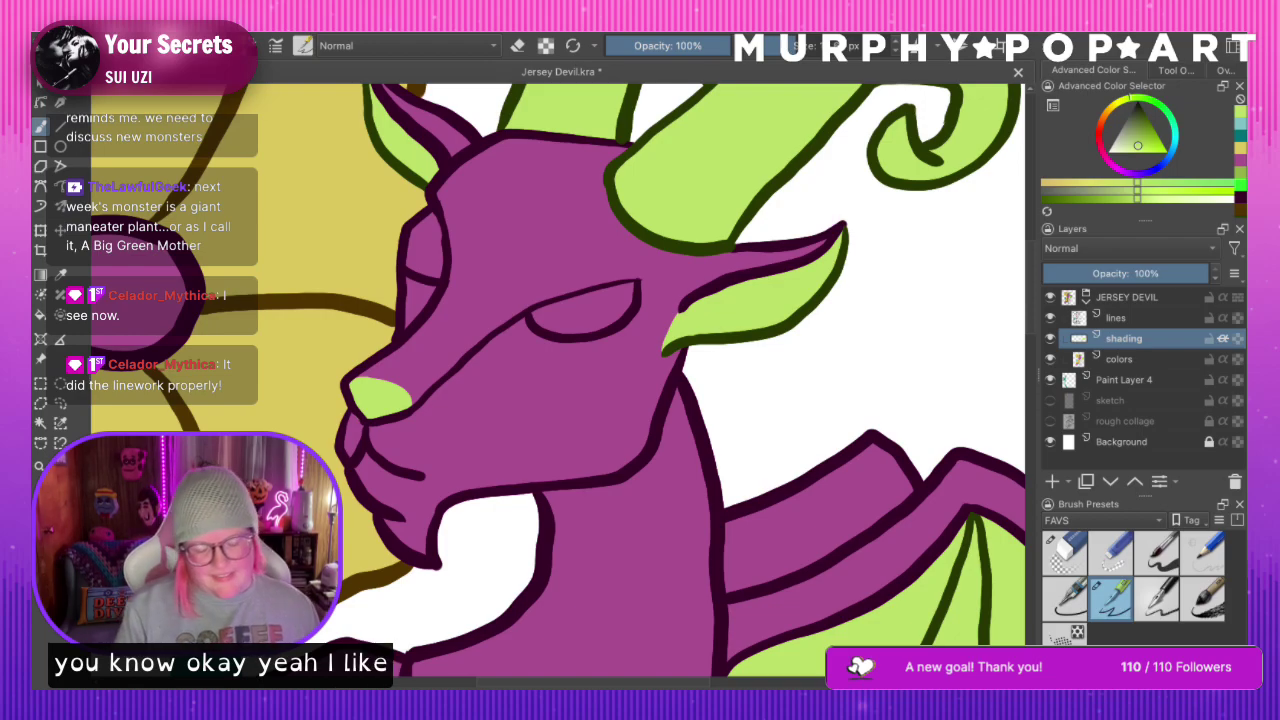
key(ctrl+minus)
key(ctrl+minus)
key(ctrl+minus)
key(ctrl+minus)
key(ctrl+minus)
key(ctrl+minus)
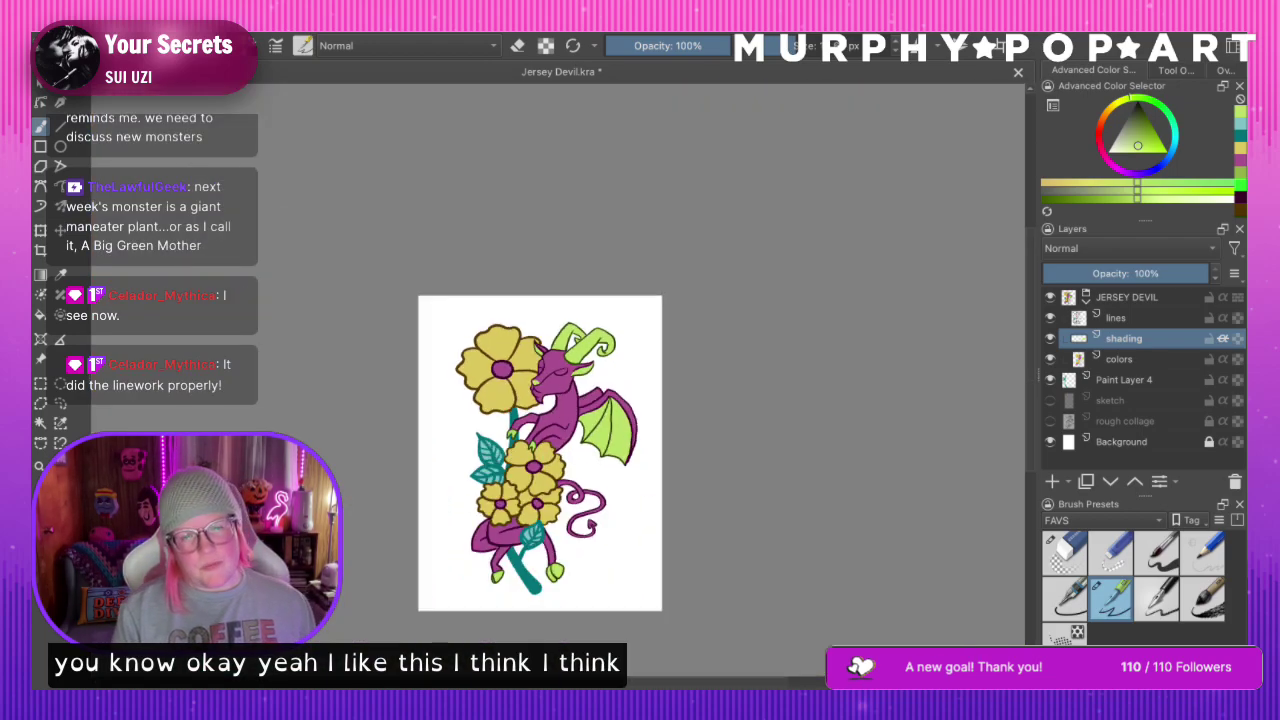
scroll(557, 369, up, 8)
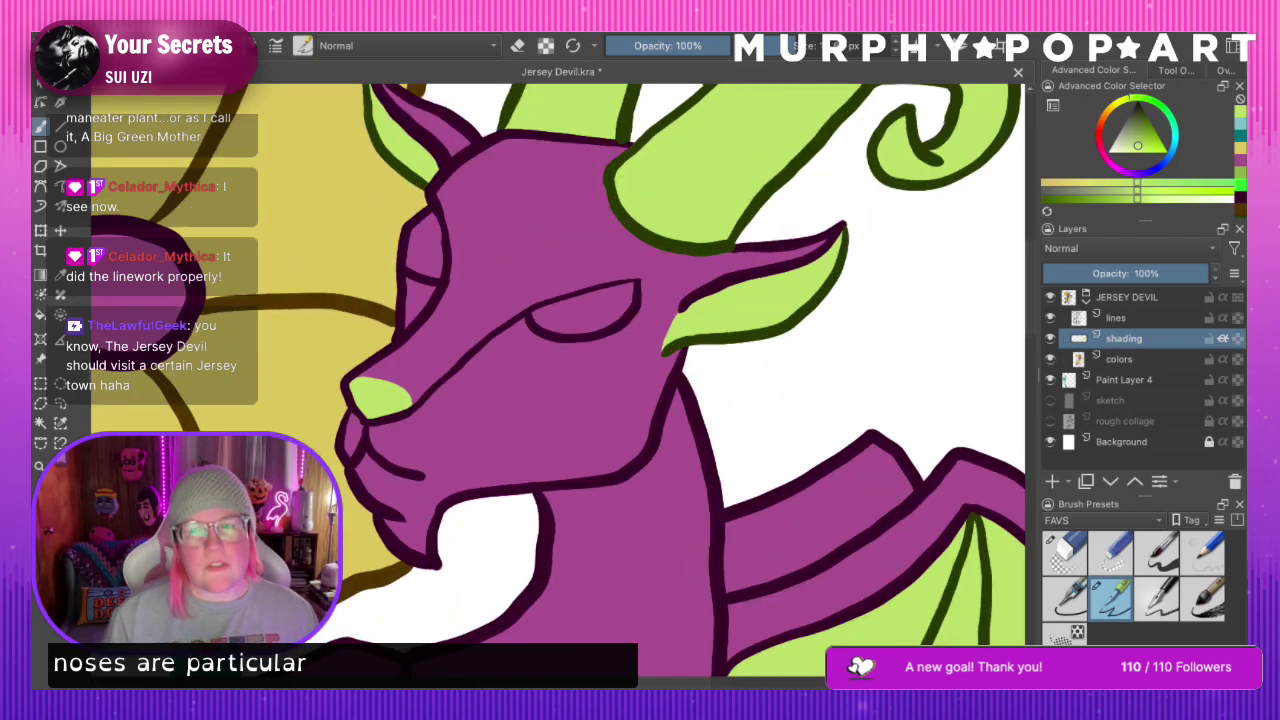
Darken the sampled purple and fill both of the Jersey Devil's eyes with it on the shading layer
ctrl+click(637, 300)
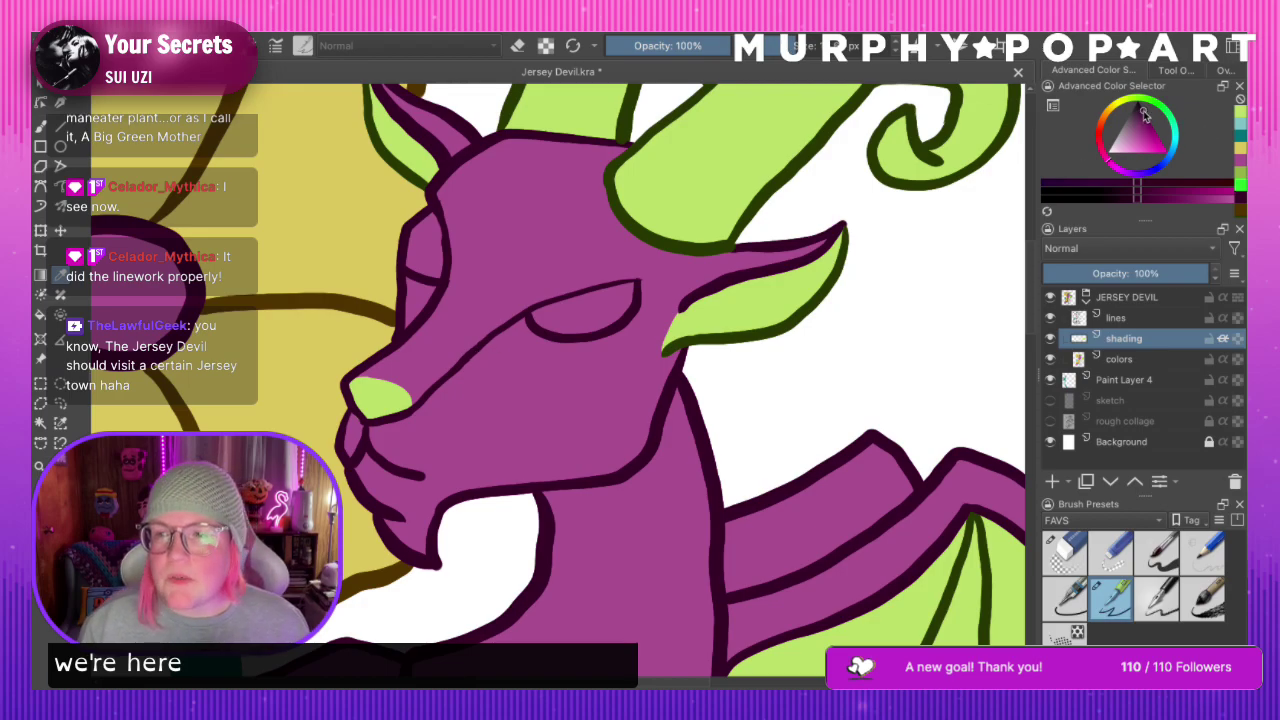
ctrl+click(588, 298)
drag(1139, 142, 1146, 118)
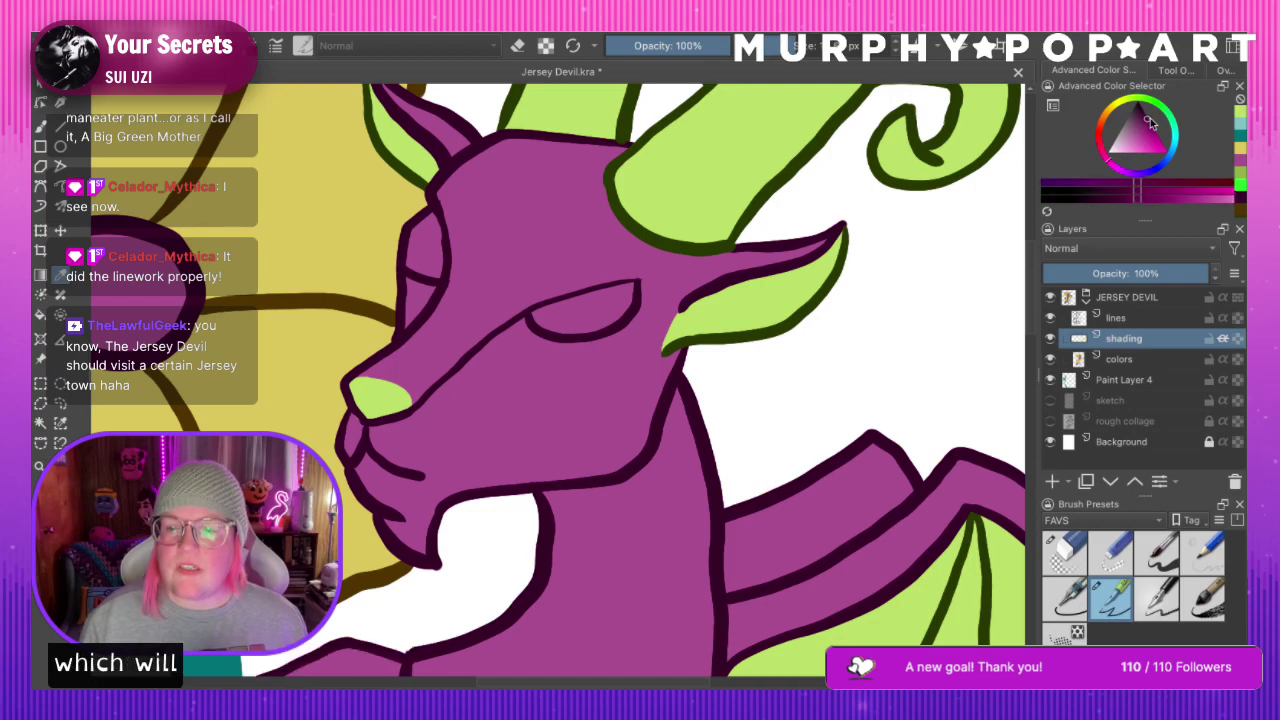
click(43, 131)
mouse_move(588, 298)
mouse_down()
mouse_move(545, 325)
mouse_move(602, 328)
mouse_move(634, 285)
mouse_move(535, 315)
mouse_move(600, 312)
mouse_move(620, 297)
mouse_up()
key(ctrl+z)
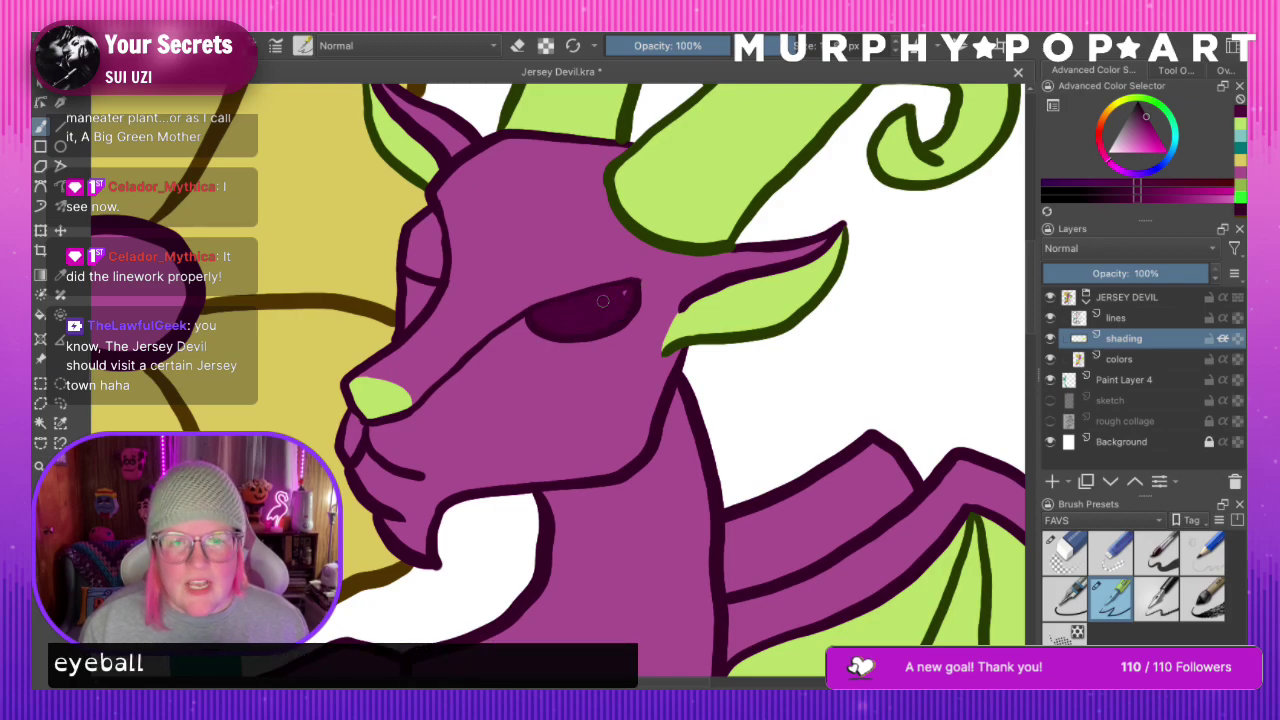
mouse_move(425, 216)
mouse_down()
mouse_move(414, 260)
mouse_move(426, 275)
mouse_move(438, 251)
mouse_up()
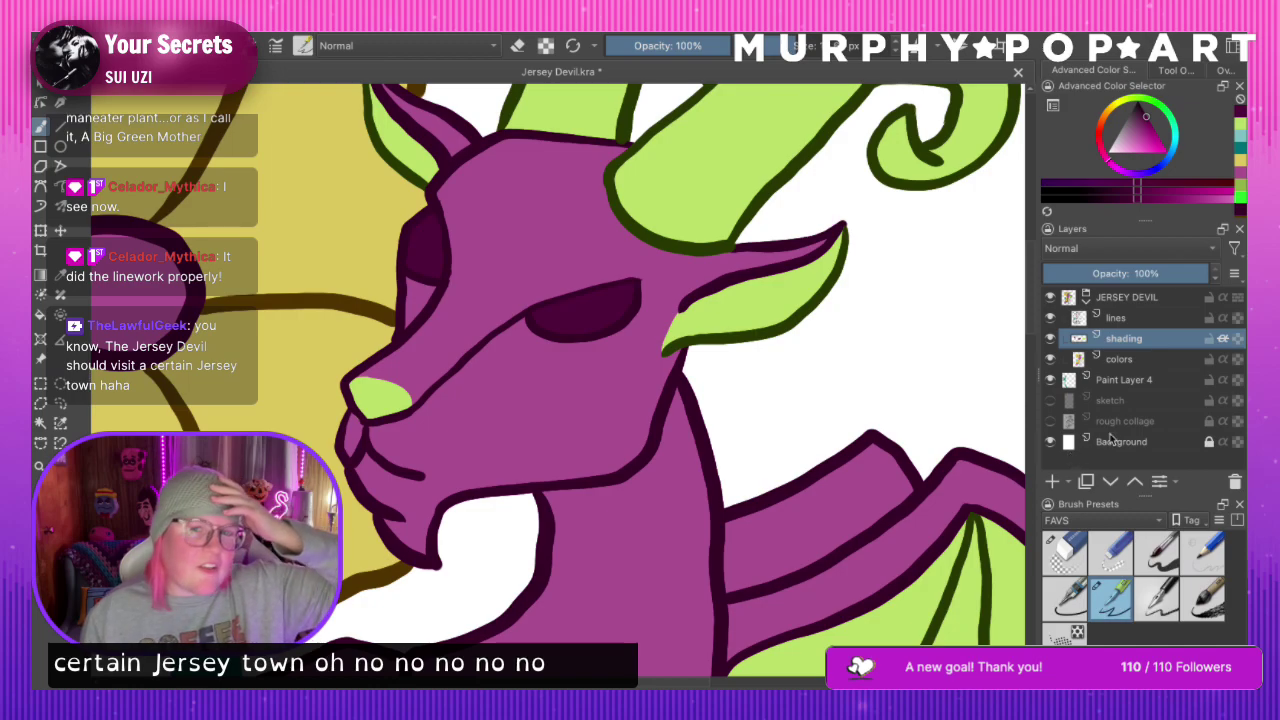
Paint both eyeballs in the flower yellow, leaving a dark rim around the near eye, and draw a black slit pupil in it
click(1243, 163)
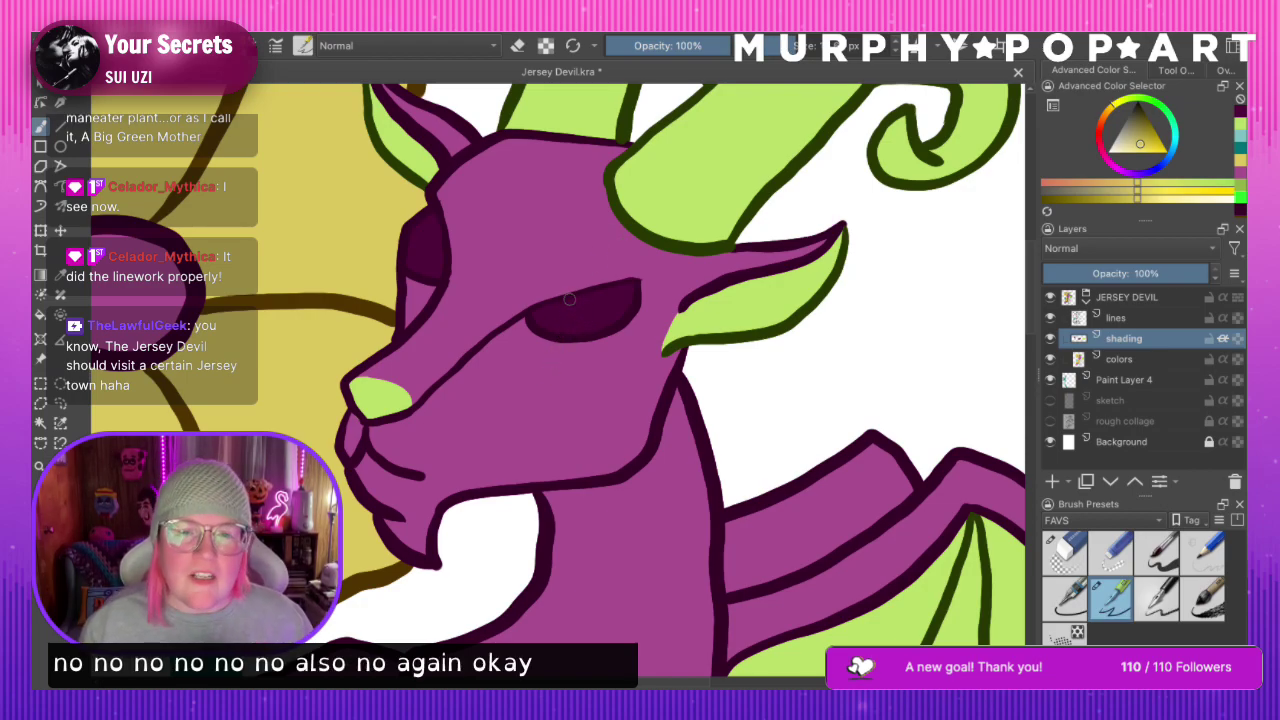
mouse_move(550, 313)
mouse_down()
mouse_move(574, 331)
mouse_move(606, 291)
mouse_move(617, 316)
mouse_move(563, 299)
mouse_move(576, 328)
mouse_move(598, 292)
mouse_move(626, 304)
mouse_move(578, 330)
mouse_move(605, 308)
mouse_move(594, 316)
mouse_up()
key(ctrl+z)
key(ctrl+z)
key(ctrl+z)
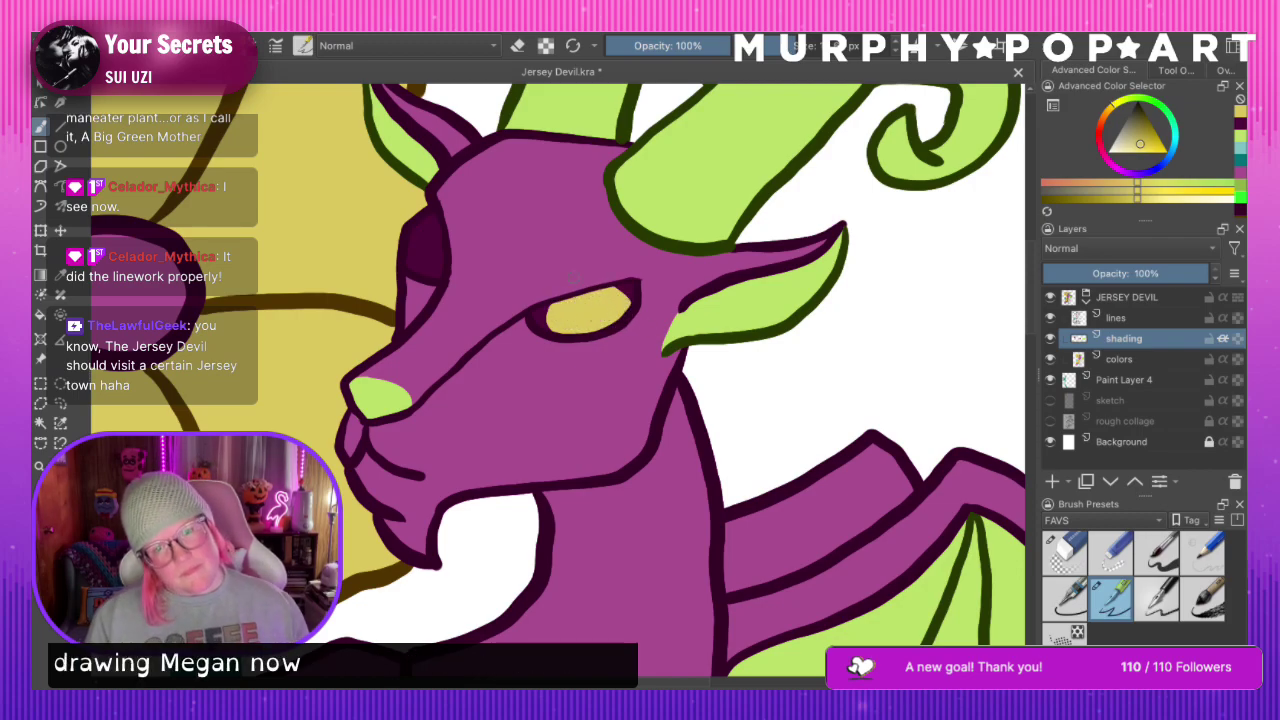
mouse_move(437, 224)
mouse_down()
mouse_move(440, 252)
mouse_move(420, 266)
mouse_move(422, 226)
mouse_move(416, 240)
mouse_up()
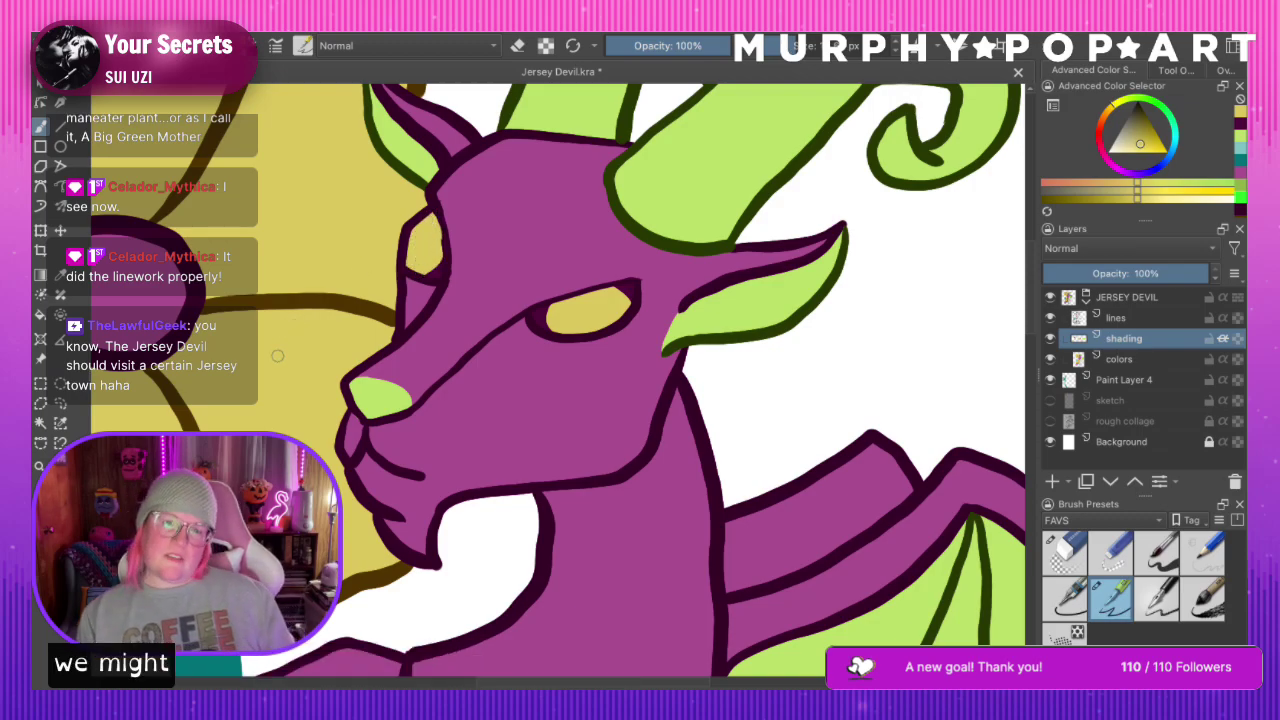
click(1126, 200)
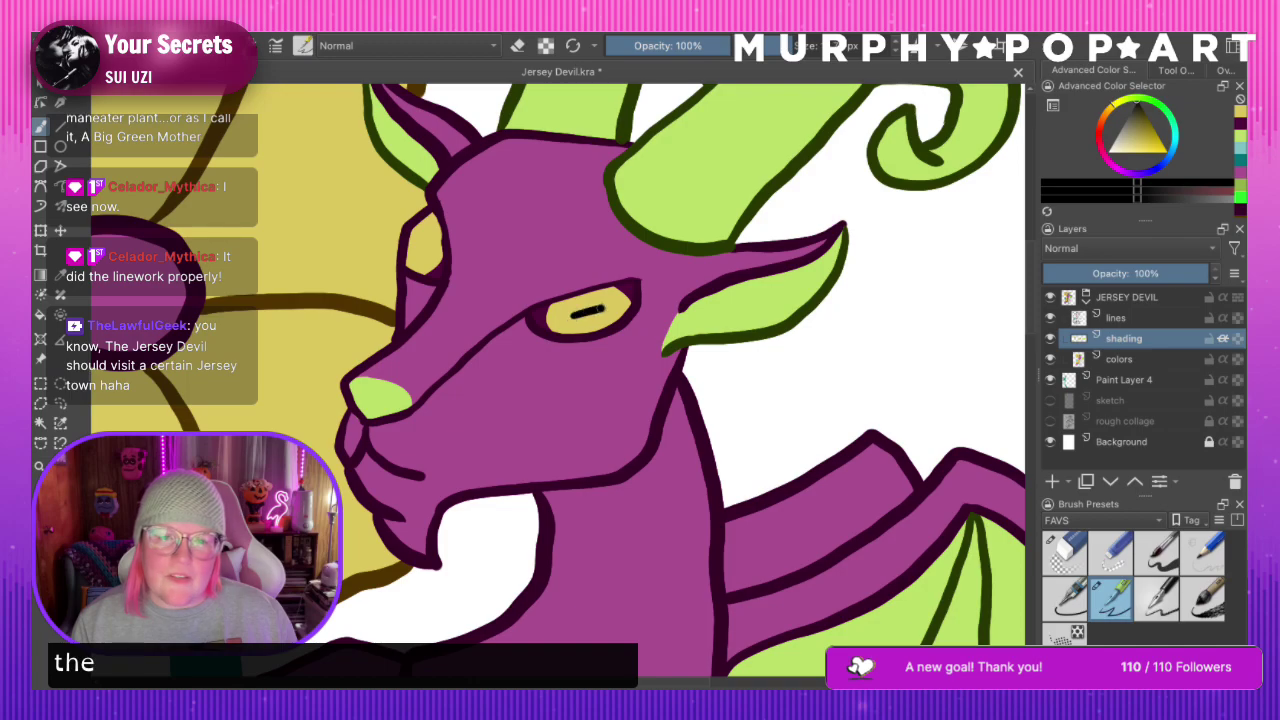
Add a new paint layer above the shading layer and name it "eyeballs"
click(1052, 481)
double_click(1130, 340)
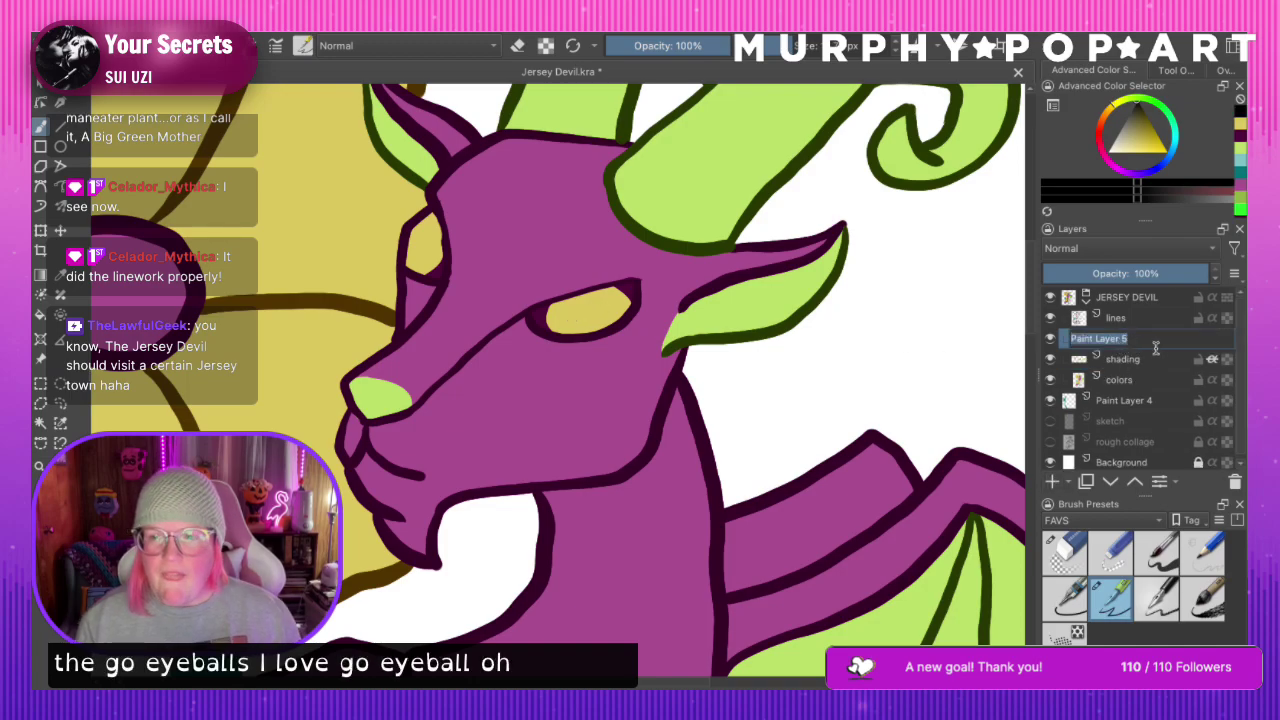
text(eyeb)
key(BackSpace)
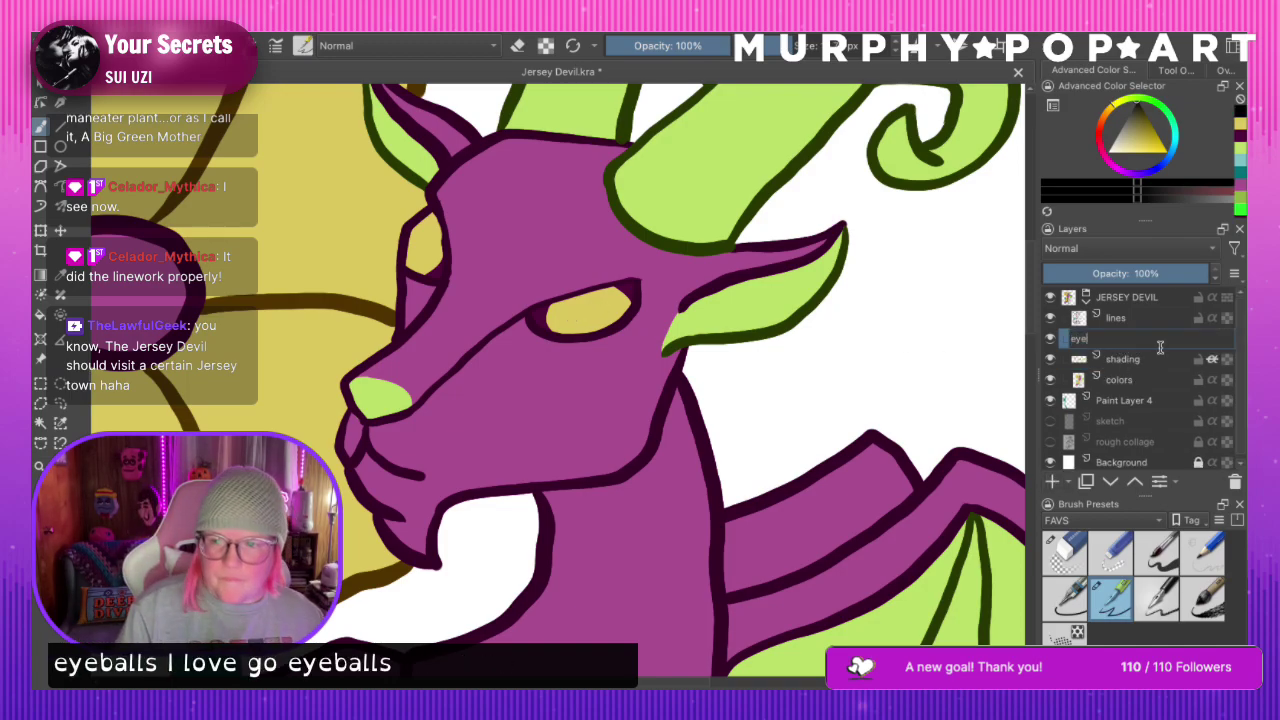
text(balls)
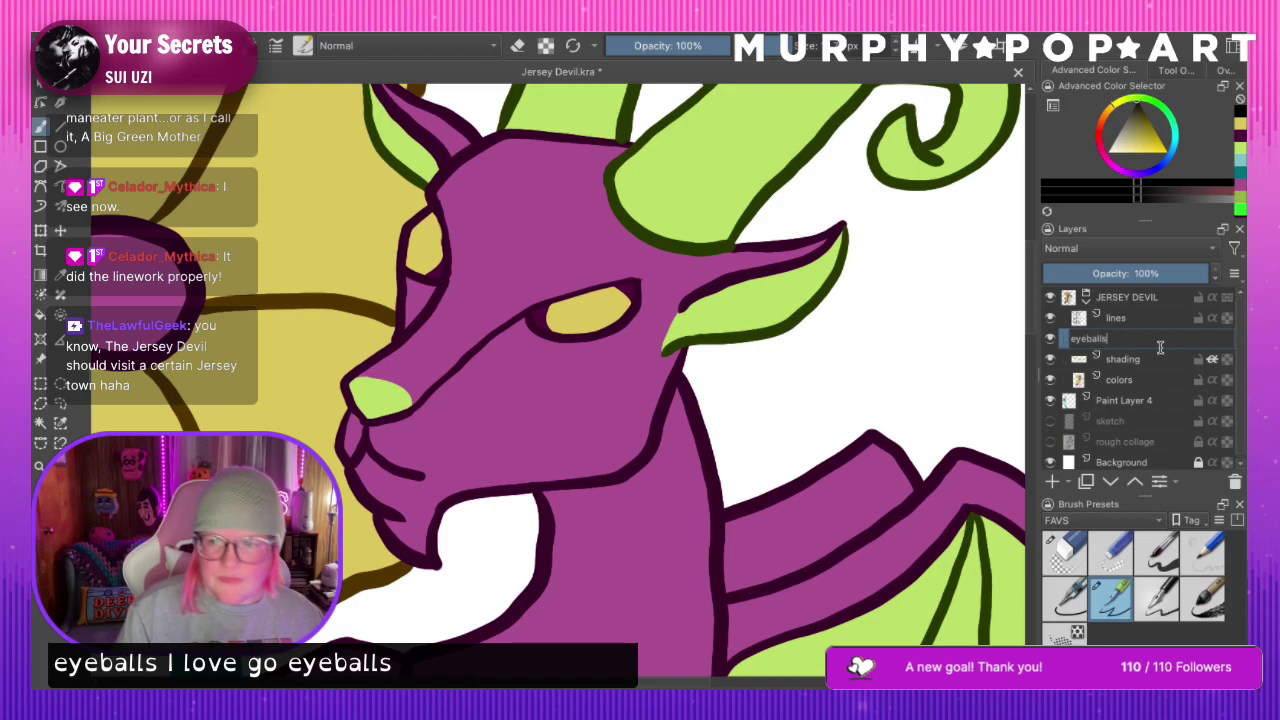
key(Return)
Draw black elongated, wavy pupils in both eyes on the eyeballs layer and check them against the whole drawing
mouse_move(565, 318)
mouse_down()
mouse_move(590, 314)
mouse_move(570, 315)
mouse_up()
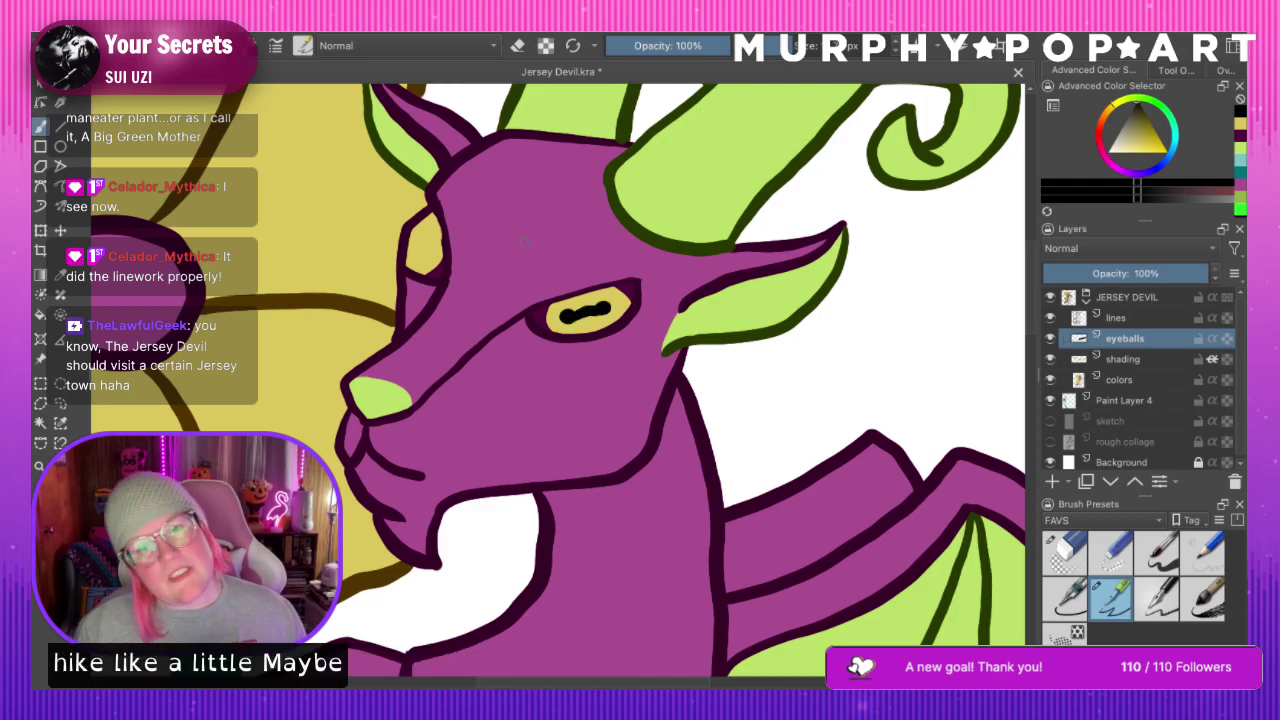
mouse_move(416, 236)
mouse_down()
mouse_move(434, 256)
mouse_move(430, 246)
mouse_up()
key(ctrl+z)
key(ctrl+z)
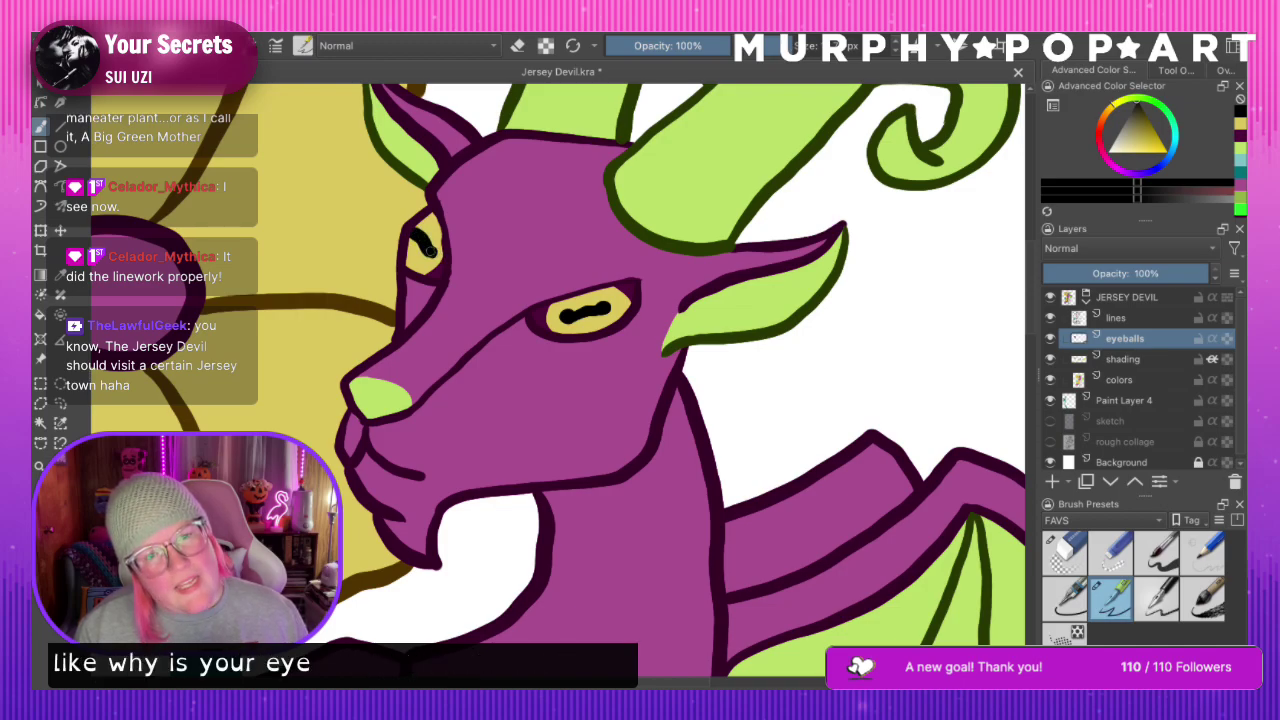
key(ctrl+minus)
key(ctrl+minus)
key(ctrl+minus)
key(ctrl+minus)
key(ctrl+minus)
key(ctrl+minus)
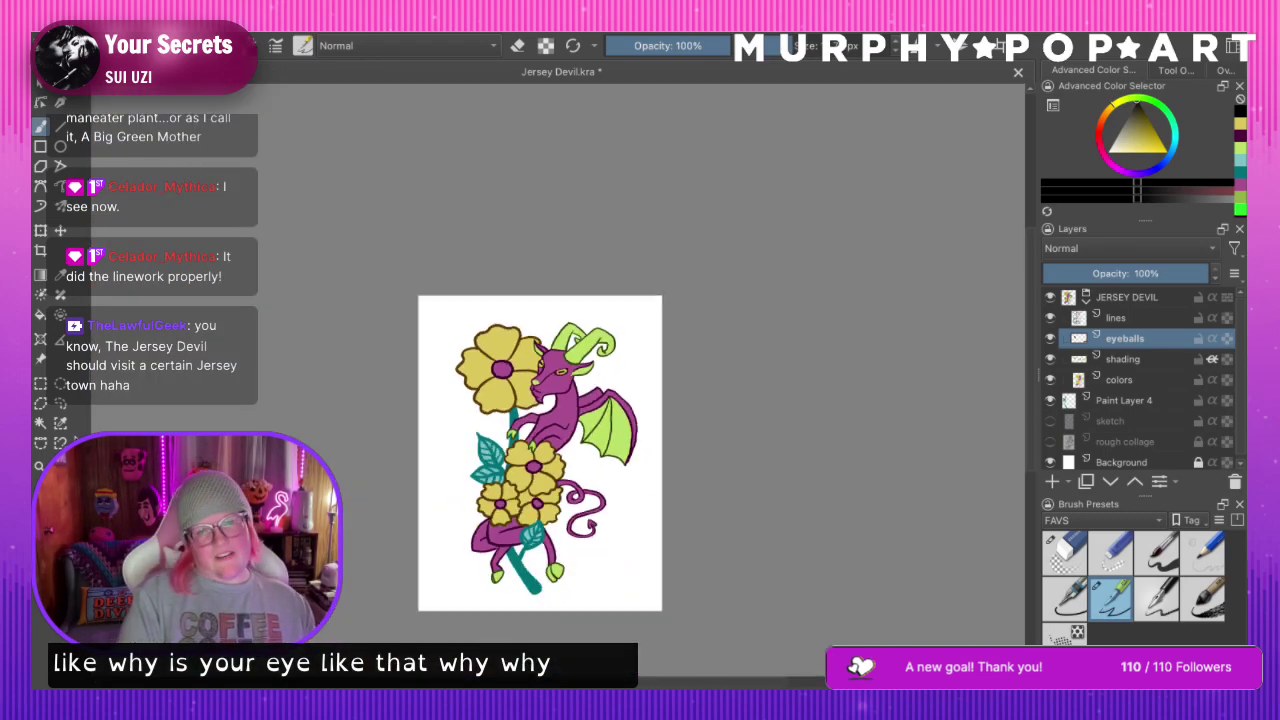
key(ctrl+minus)
scroll(555, 360, up, 8)
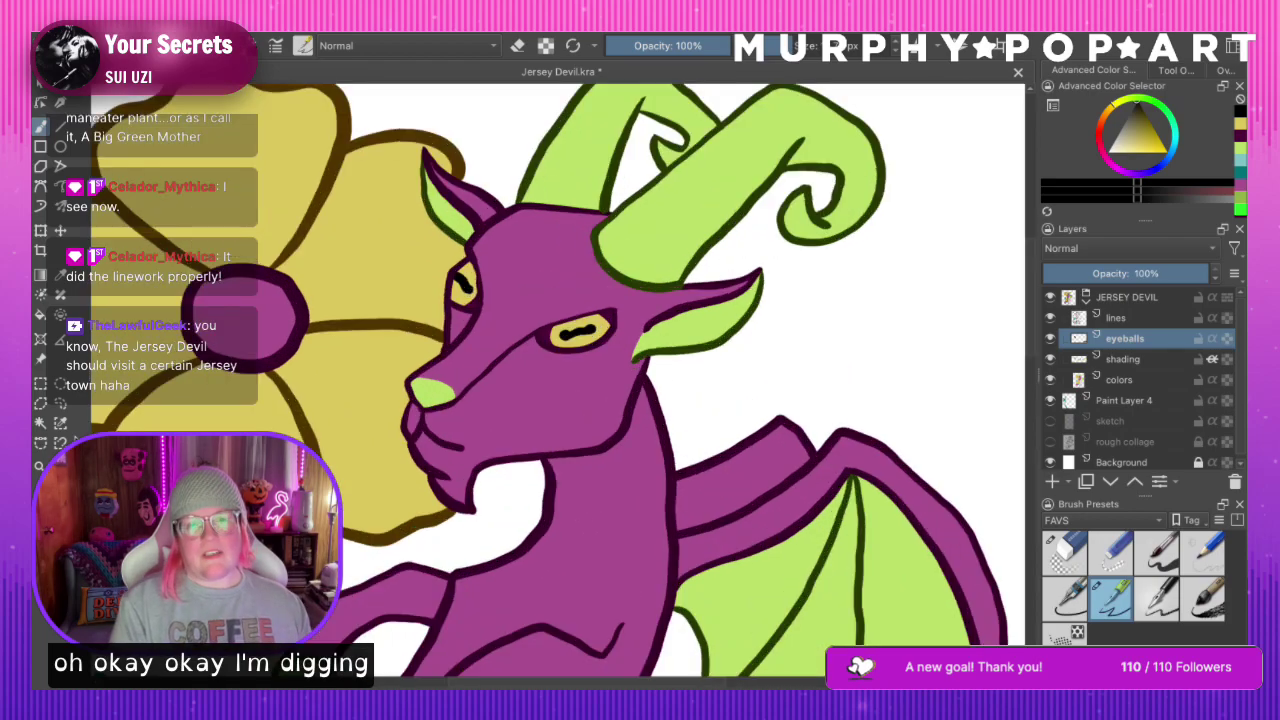
Thicken the black pupils in both eyes, review the whole illustration, and save the drawing
mouse_move(570, 290)
mouse_down()
mouse_move(631, 272)
mouse_move(582, 287)
mouse_up()
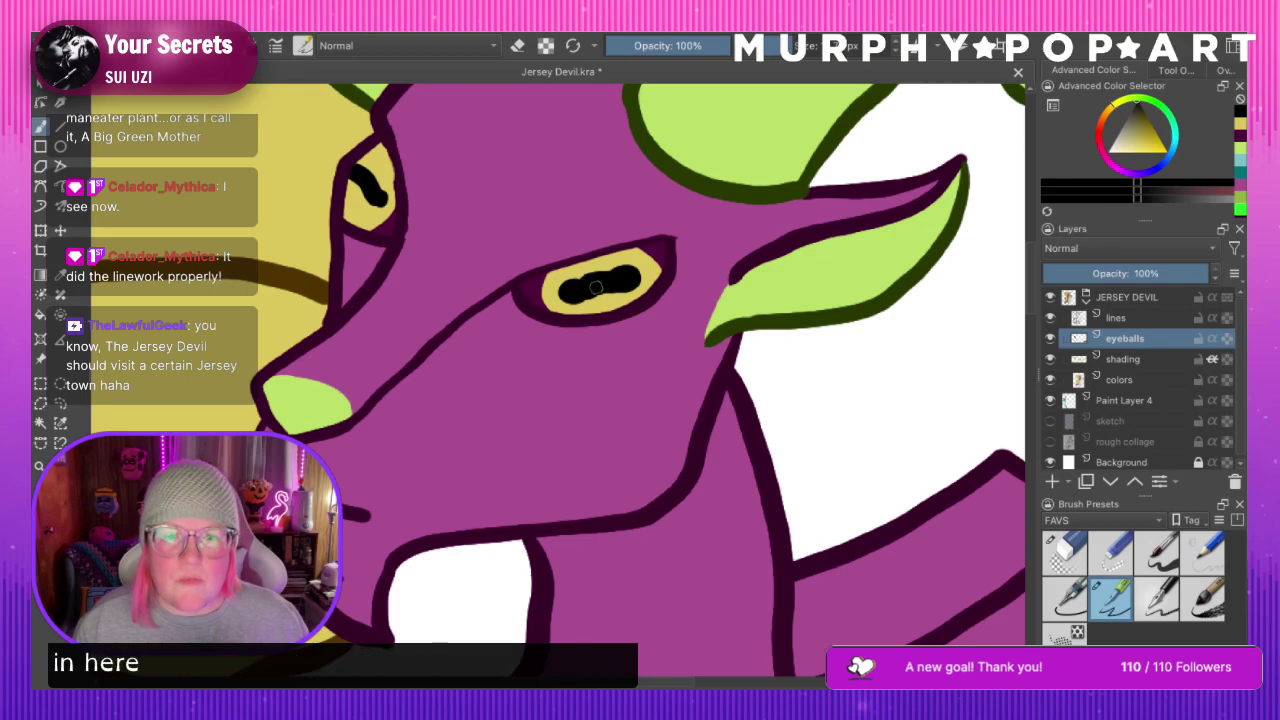
mouse_move(360, 198)
mouse_down()
mouse_move(354, 172)
mouse_move(380, 197)
mouse_up()
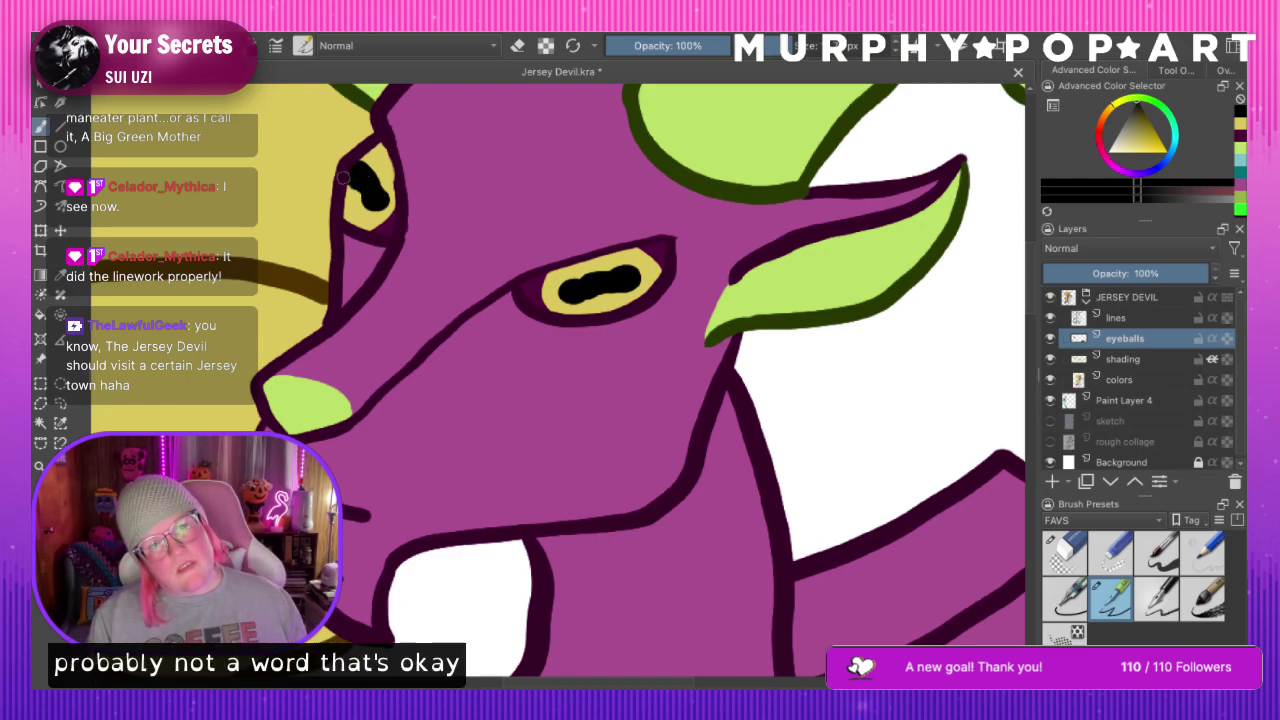
mouse_move(574, 283)
mouse_down()
mouse_move(600, 275)
mouse_move(612, 290)
mouse_up()
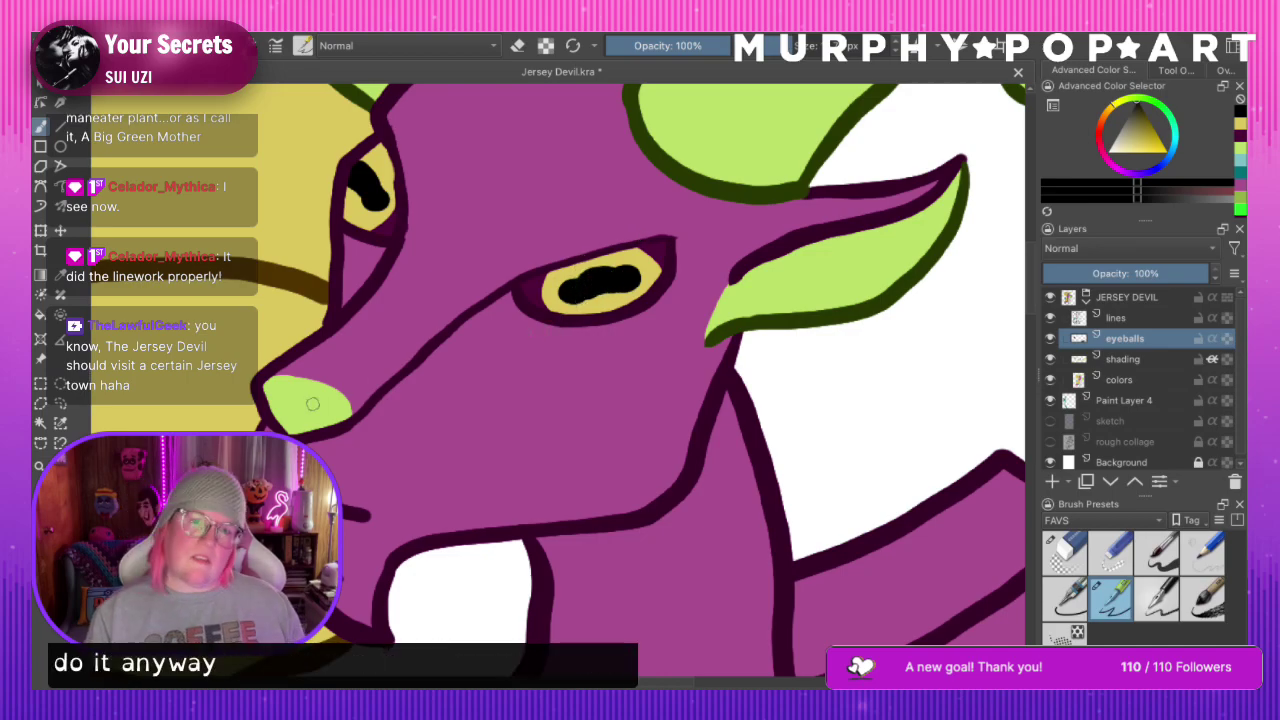
key(ctrl+minus)
key(ctrl+minus)
key(ctrl+minus)
key(ctrl+minus)
key(ctrl+minus)
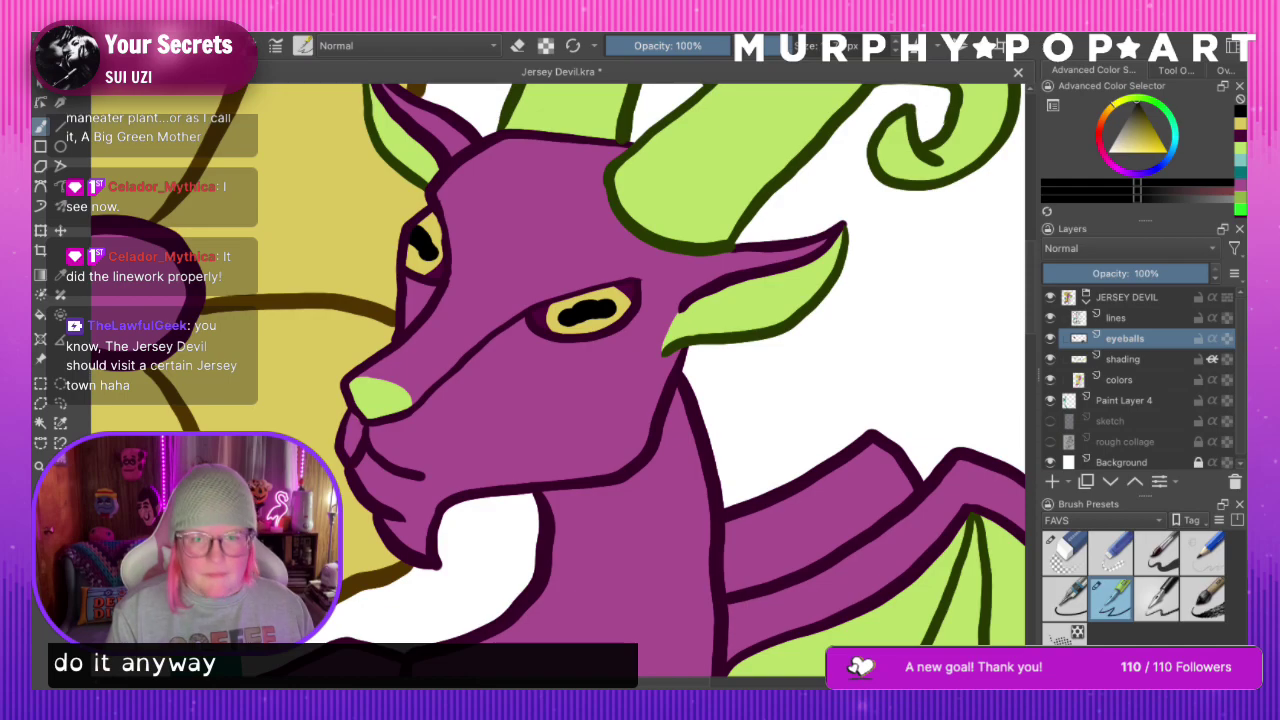
key(minus)
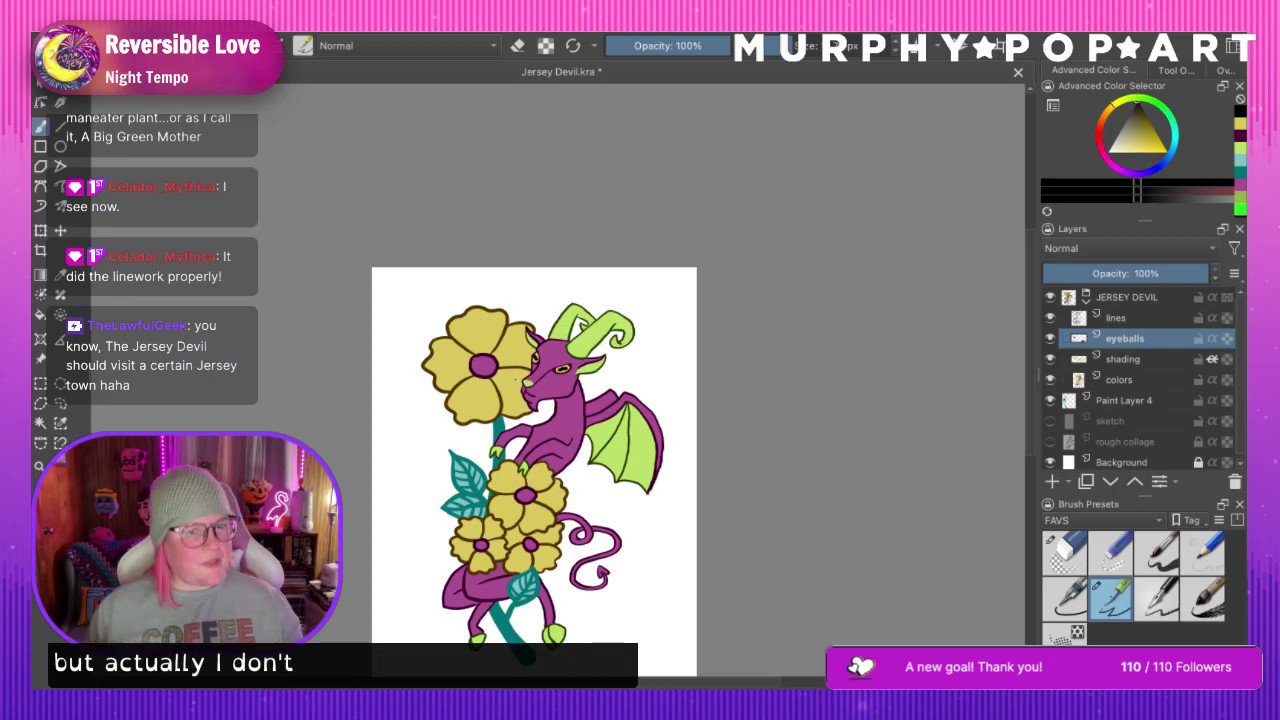
key(super+s)
Erase the upper part of the lime green nose tip on the shading layer so its top edge slants across the snout
key(super+plus)
key(super+plus)
key(super+plus)
key(super+plus)
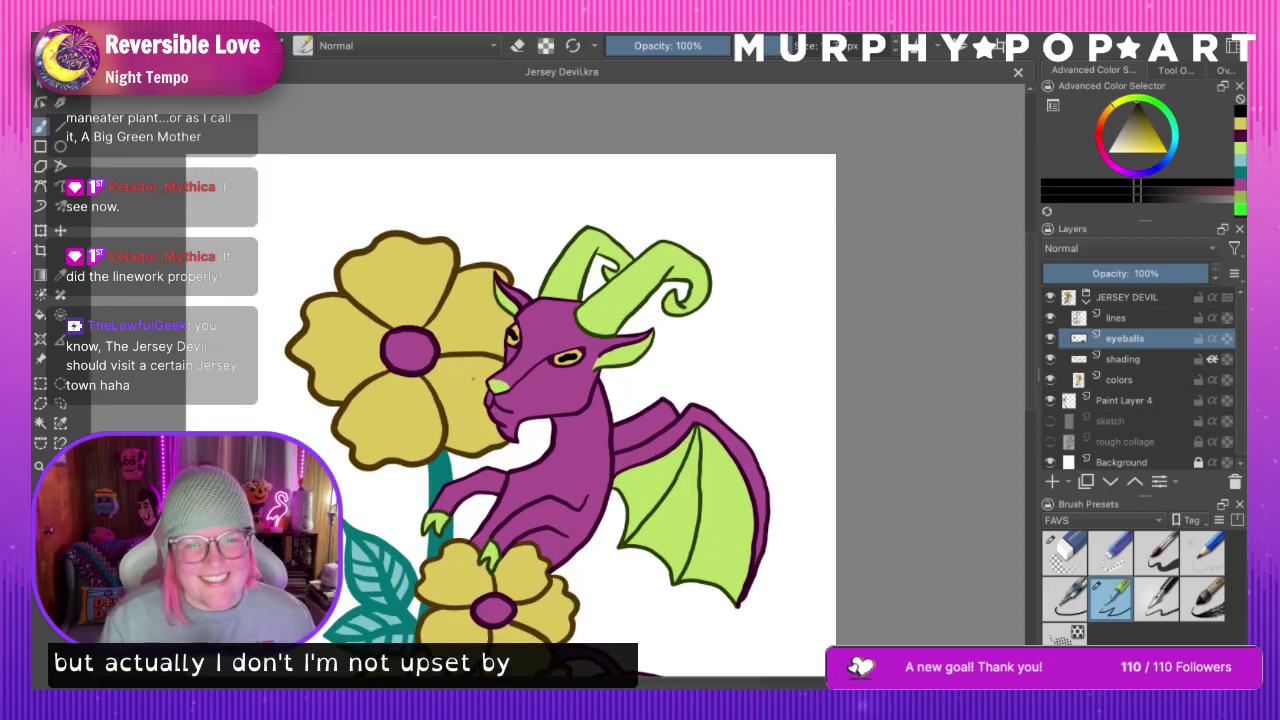
key(plus)
click(1126, 360)
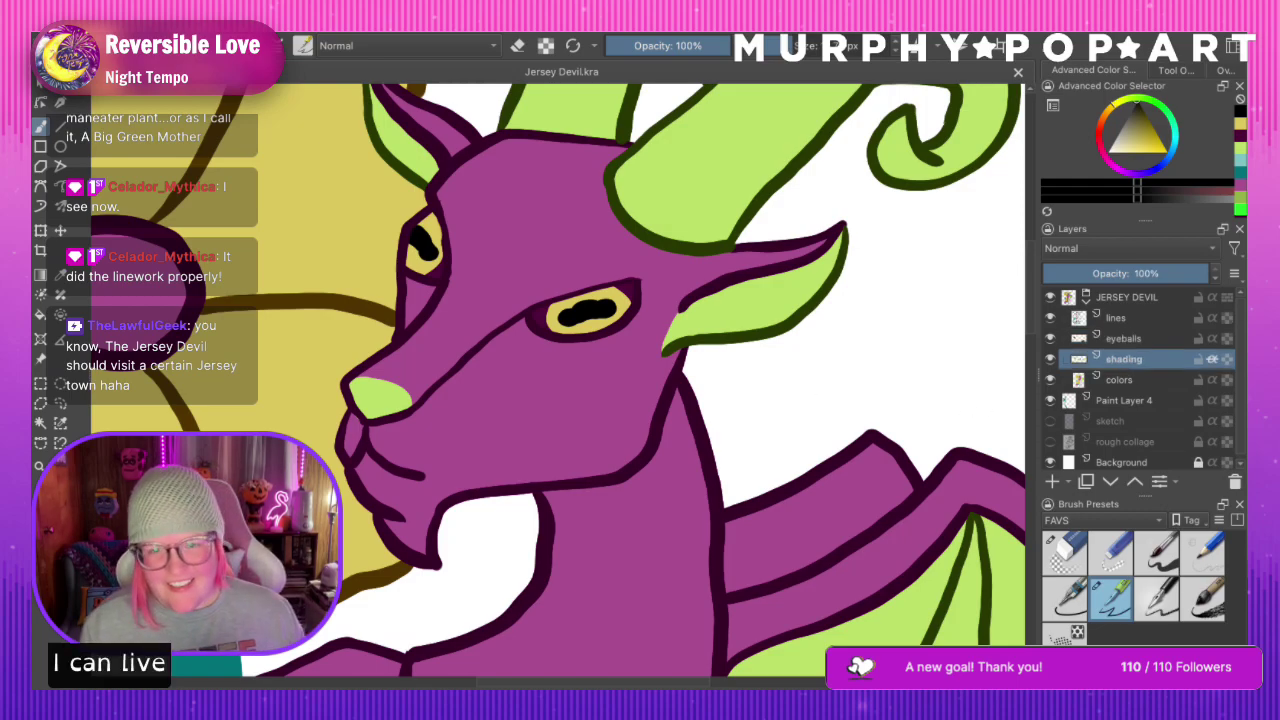
click(1066, 548)
mouse_move(356, 371)
mouse_down()
mouse_move(384, 384)
mouse_move(350, 383)
mouse_up()
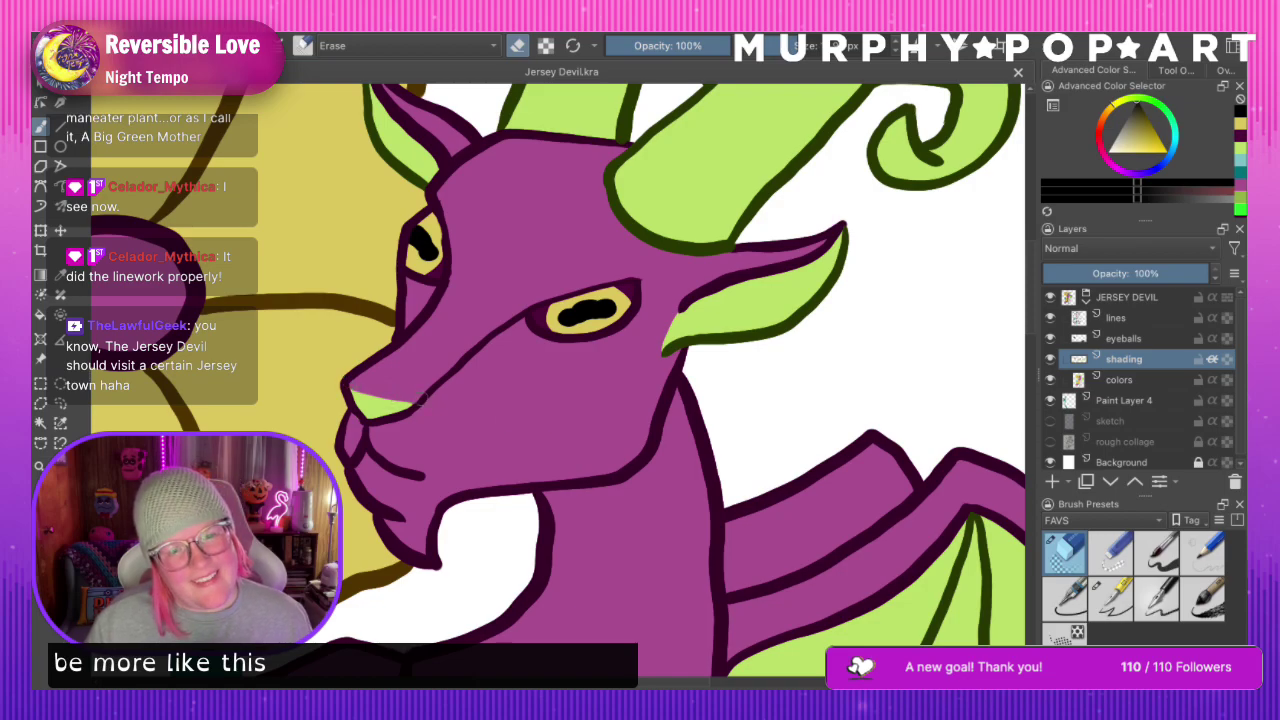
click(419, 399)
scroll(578, 400, down, 6)
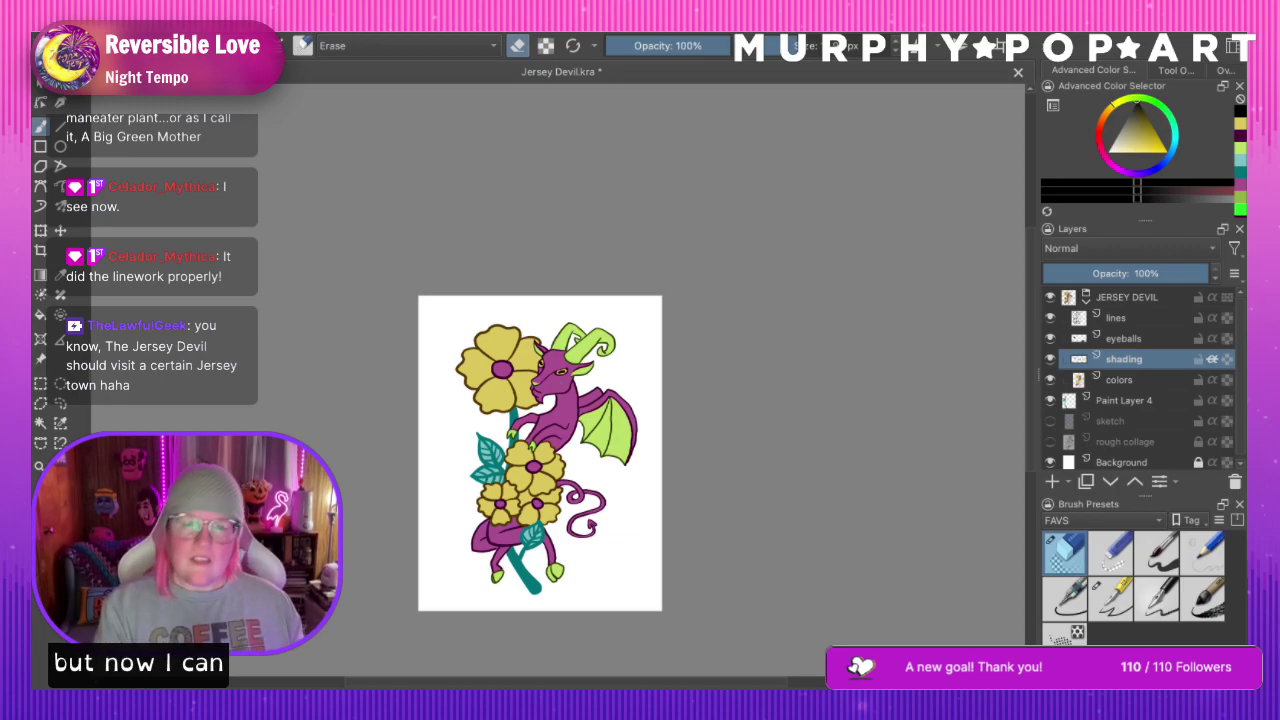
scroll(575, 396, up, 6)
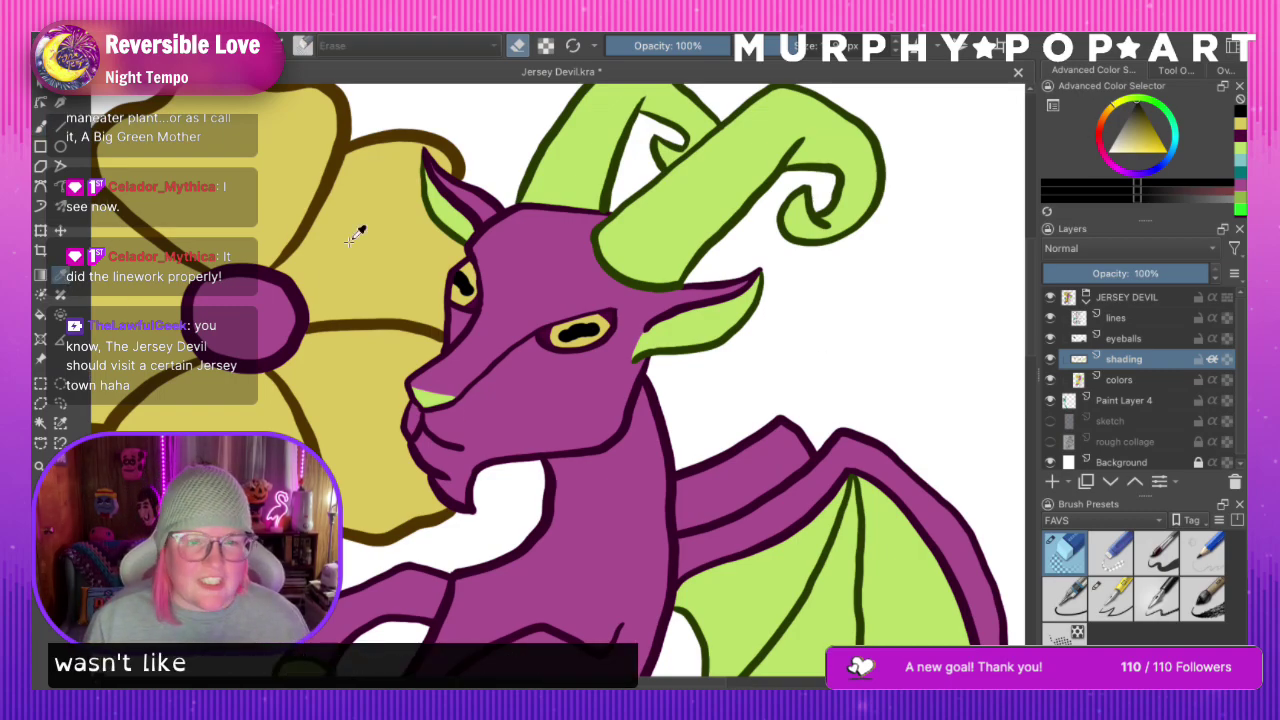
Mix a darker shade from the sampled body purple and paint shadows with a larger brush on the far wing arm and under the jaw
ctrl+click(556, 230)
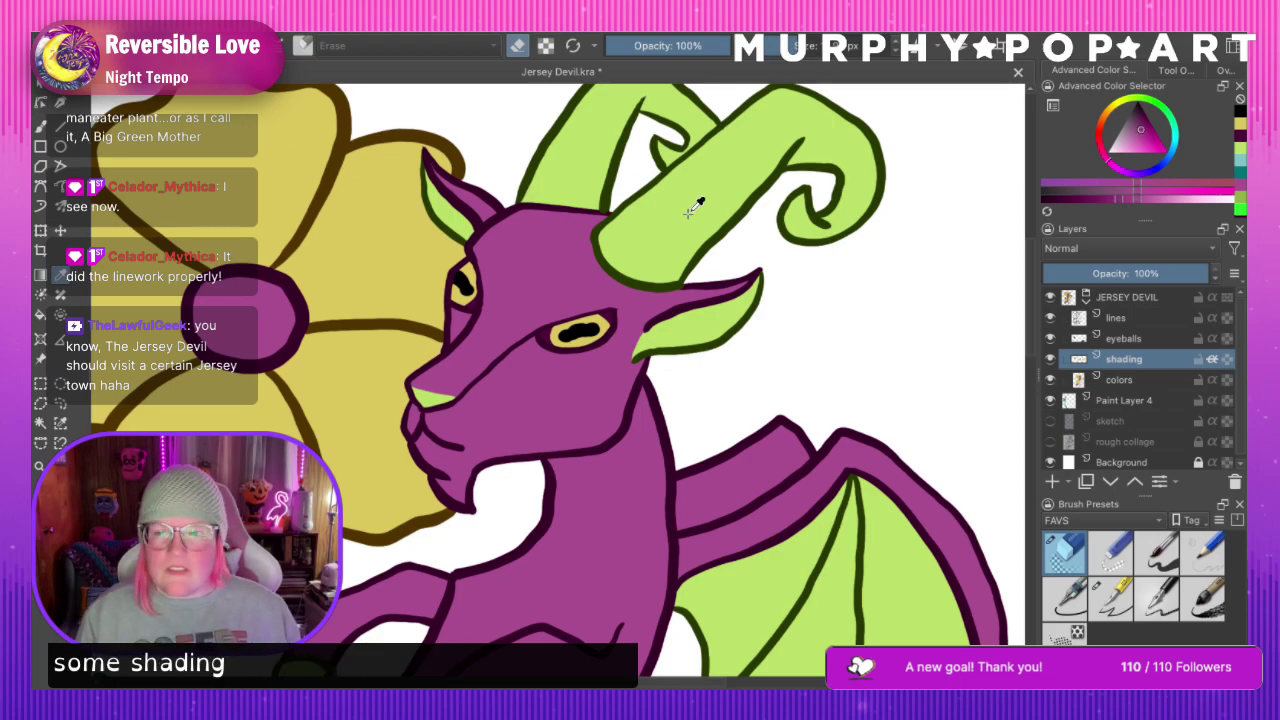
click(40, 127)
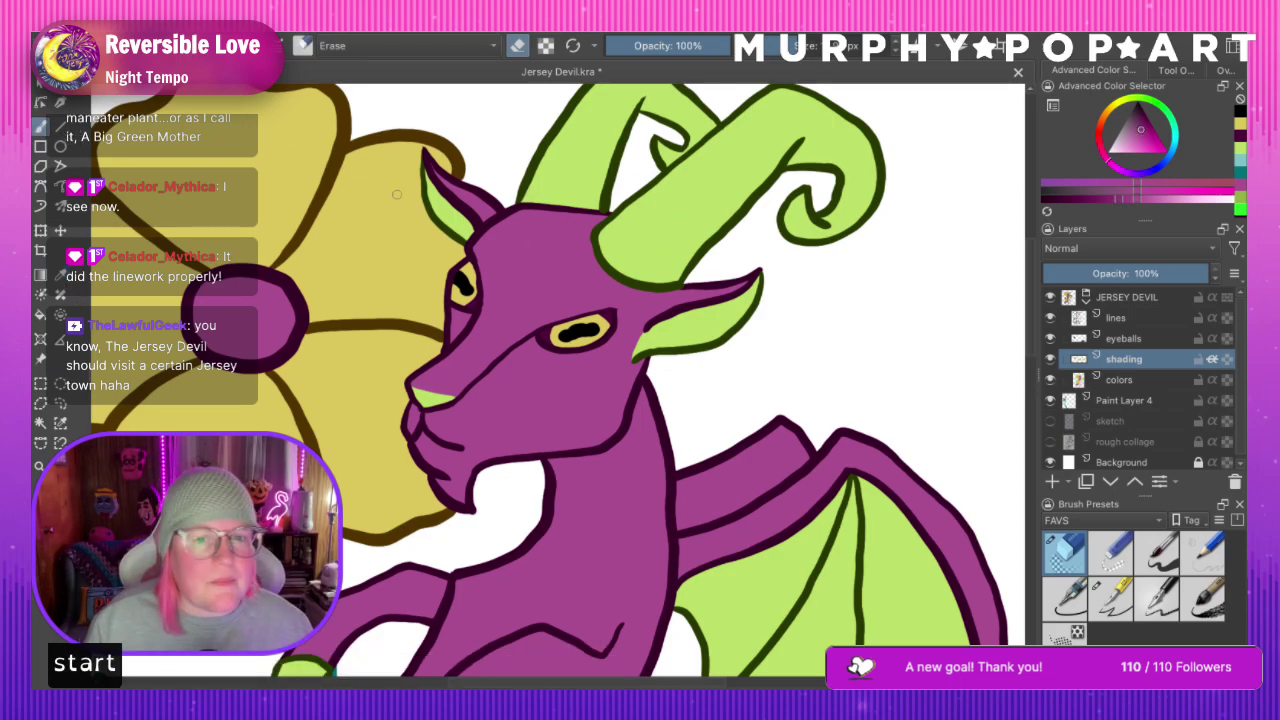
click(1110, 600)
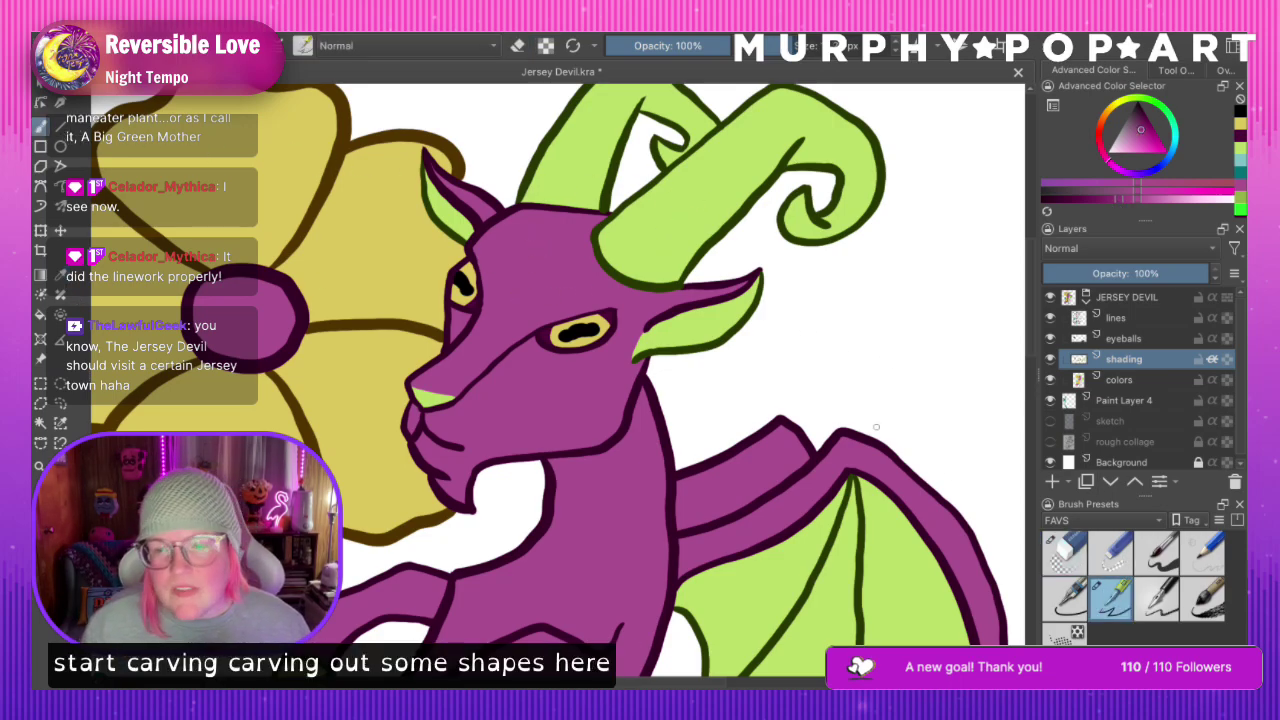
drag(522, 238, 494, 316)
key(ctrl+z)
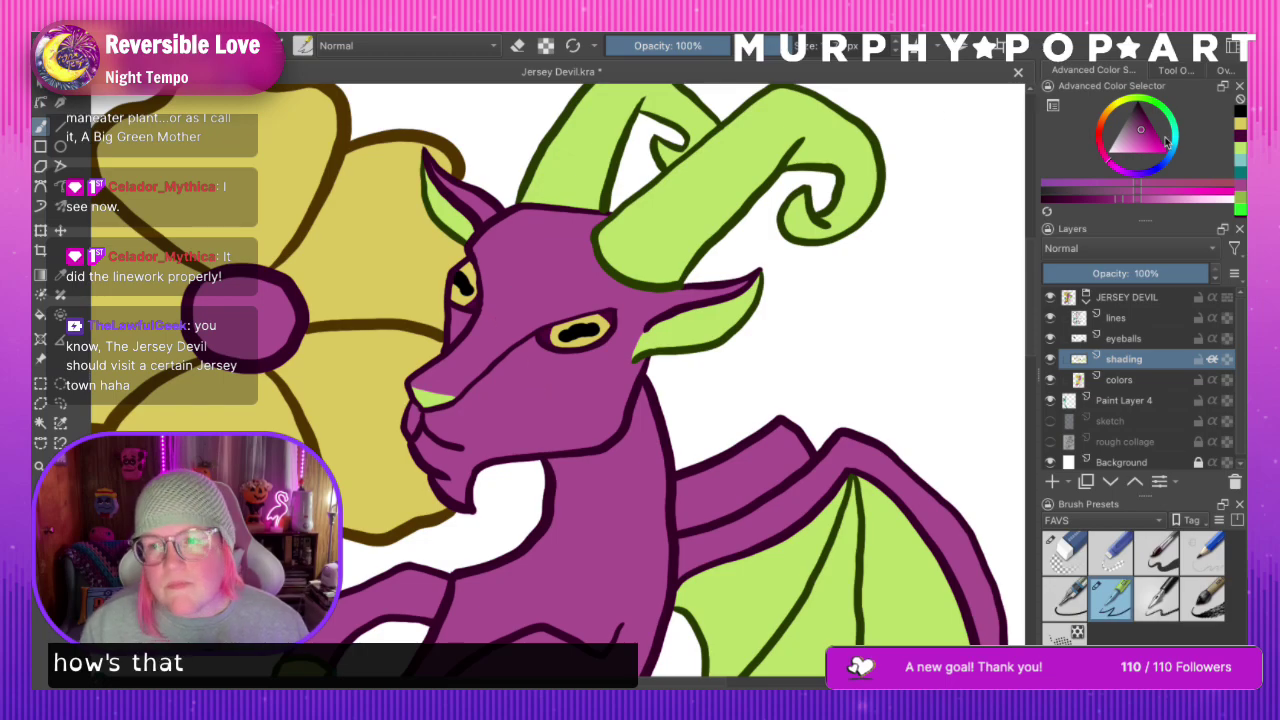
shift+drag(700, 414, 785, 395)
mouse_move(688, 485)
mouse_down()
mouse_move(709, 491)
mouse_move(770, 465)
mouse_move(805, 432)
mouse_move(795, 475)
mouse_up()
mouse_move(535, 460)
mouse_down()
mouse_move(670, 453)
mouse_move(640, 405)
mouse_up()
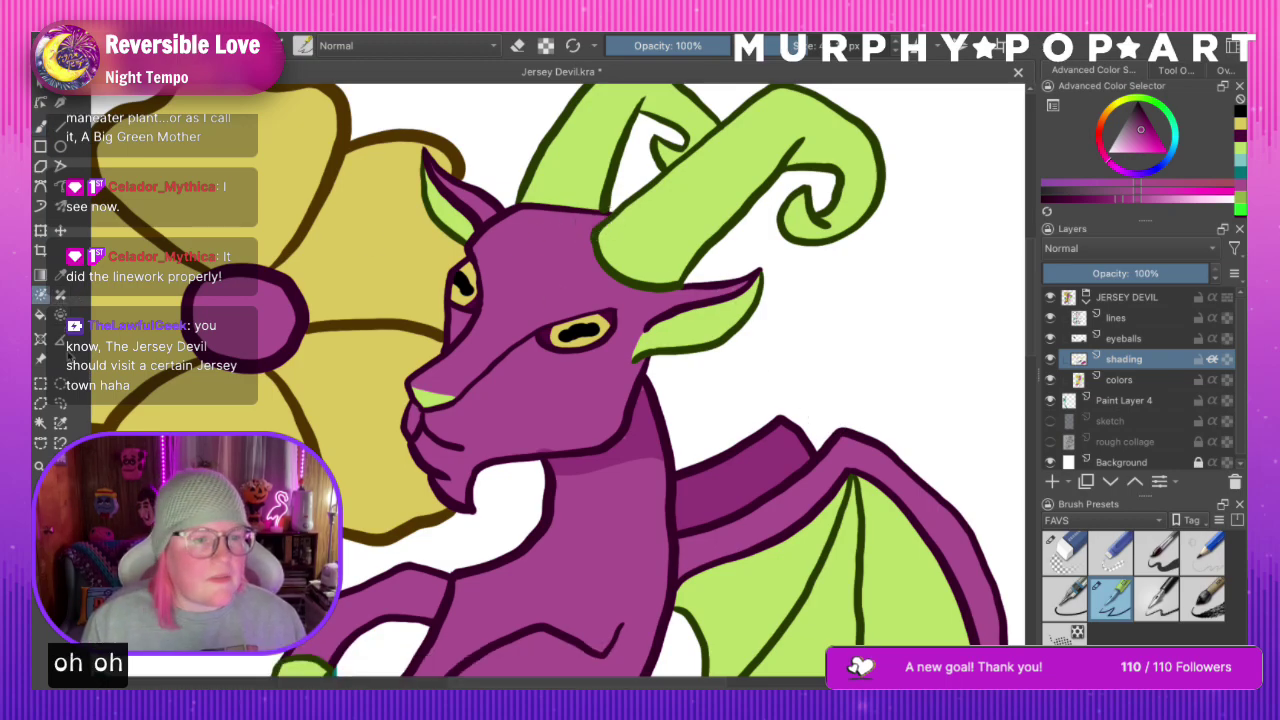
Select the Jersey Devil's purple body areas, including head, wing, tail and leg, on the colors layer with the Contiguous Selection tool
click(41, 422)
click(1136, 385)
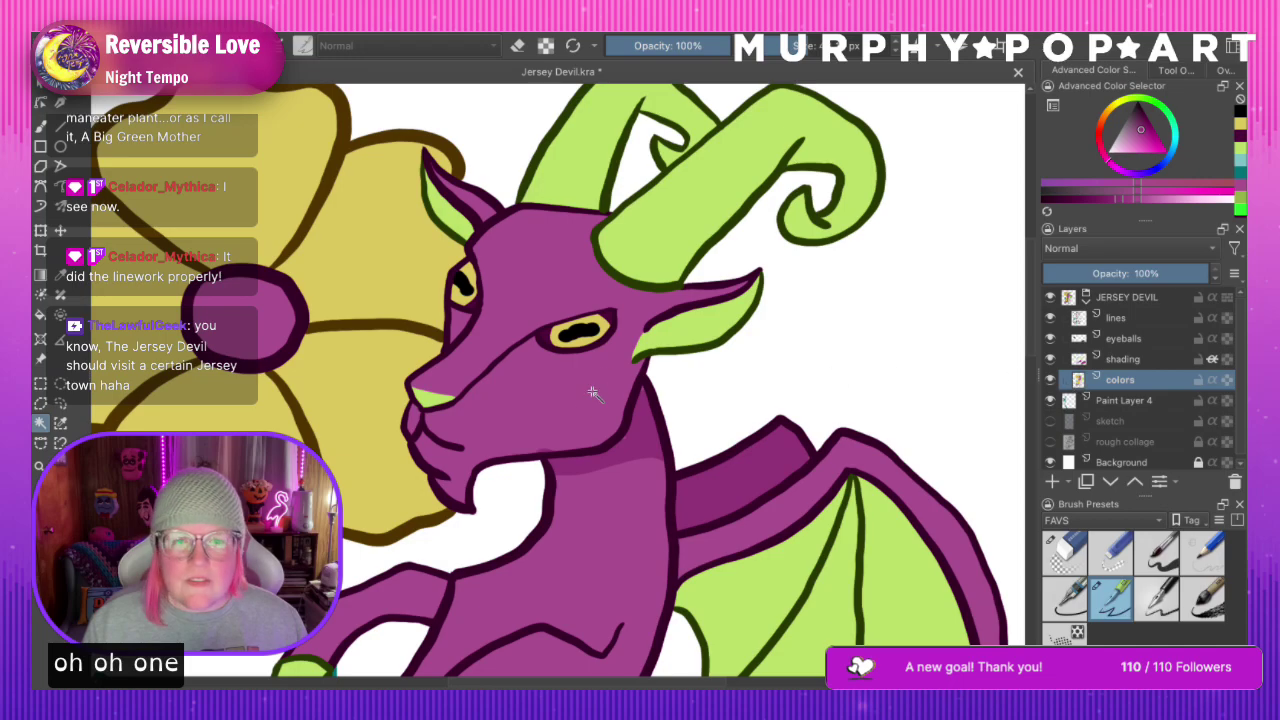
click(579, 408)
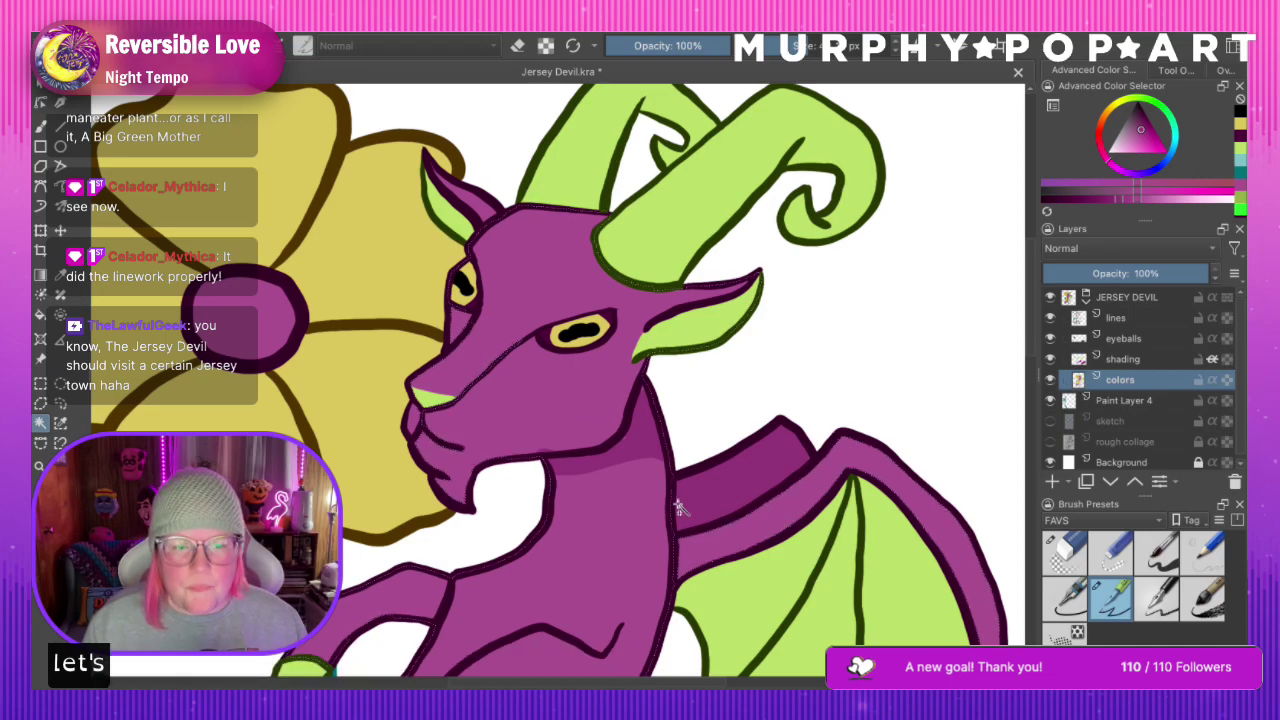
drag(1033, 366, 1026, 474)
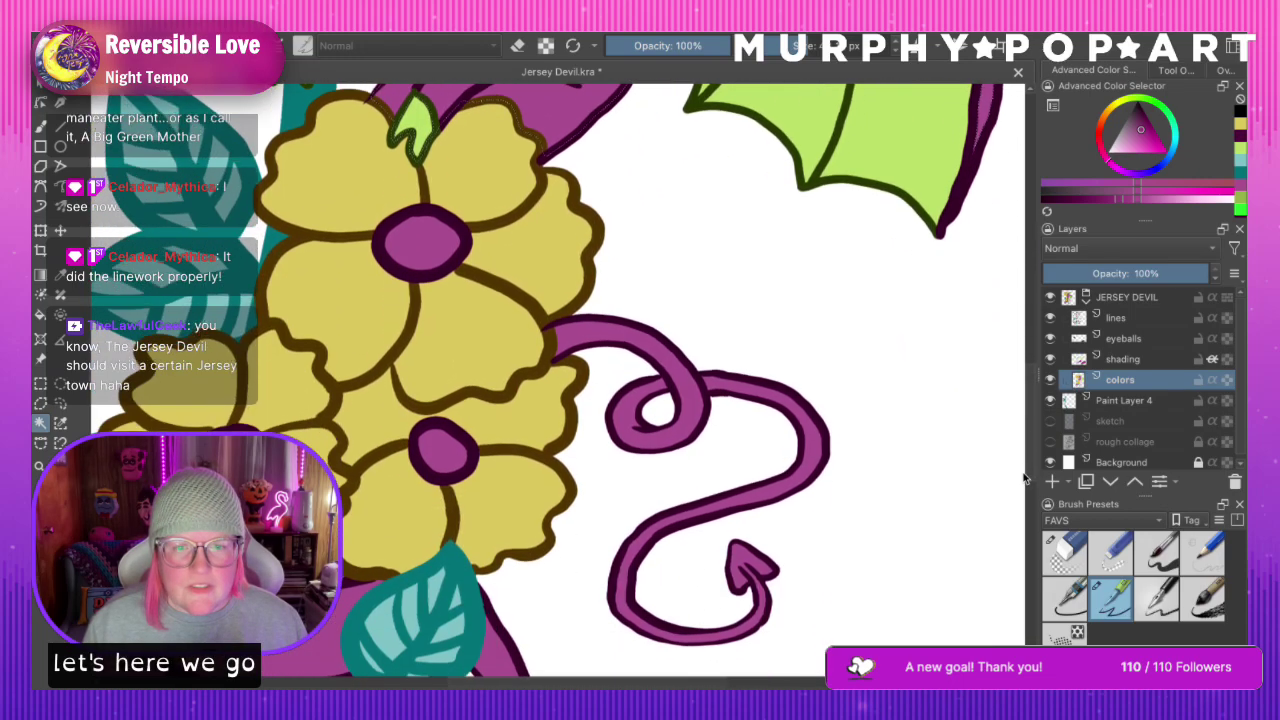
scroll(1031, 412, down, 3)
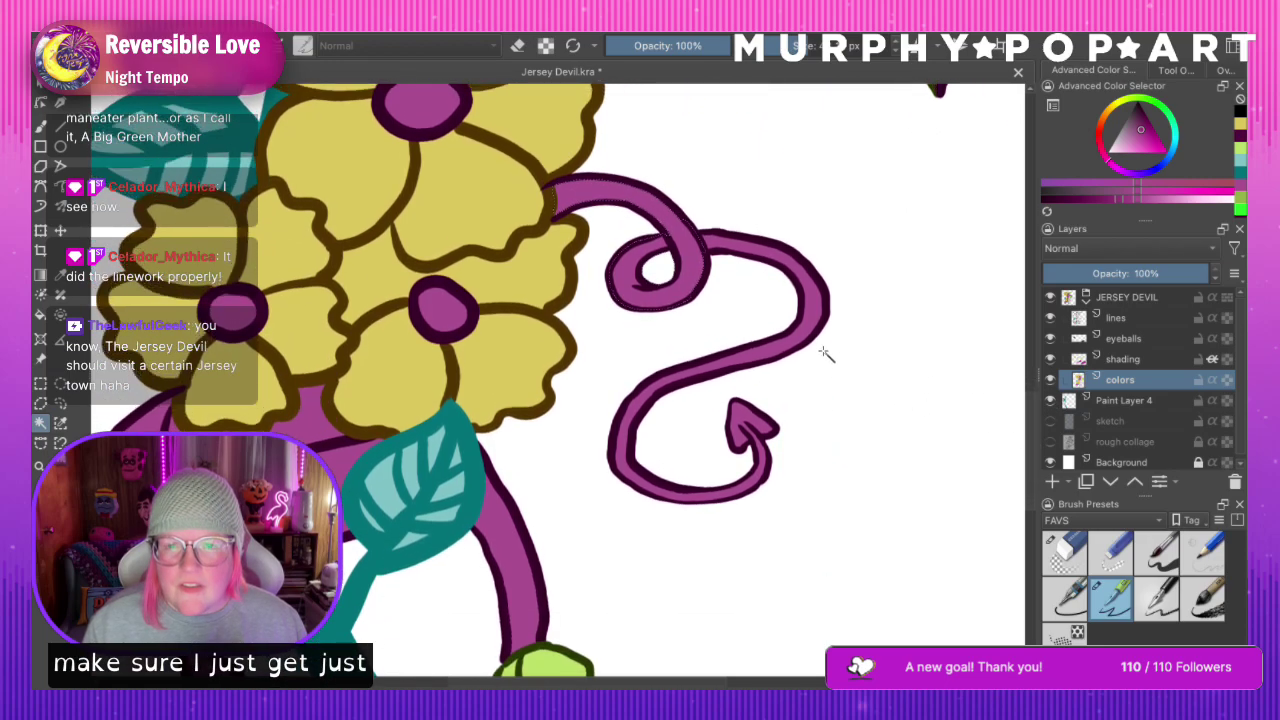
scroll(1031, 437, down, 2)
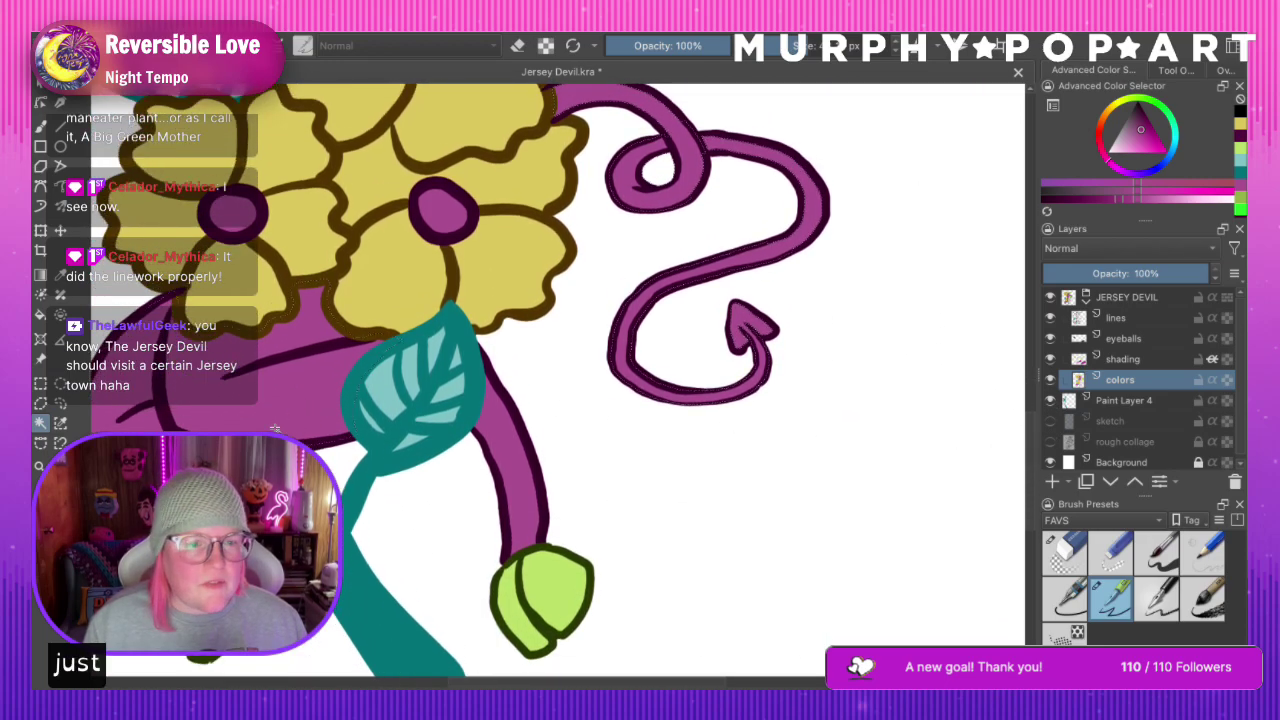
scroll(1045, 393, up, 5)
scroll(1045, 393, up, 2)
Sample the neck's shadow purple and paint it over the far arm and lower belly on the shading layer
click(1152, 360)
click(40, 127)
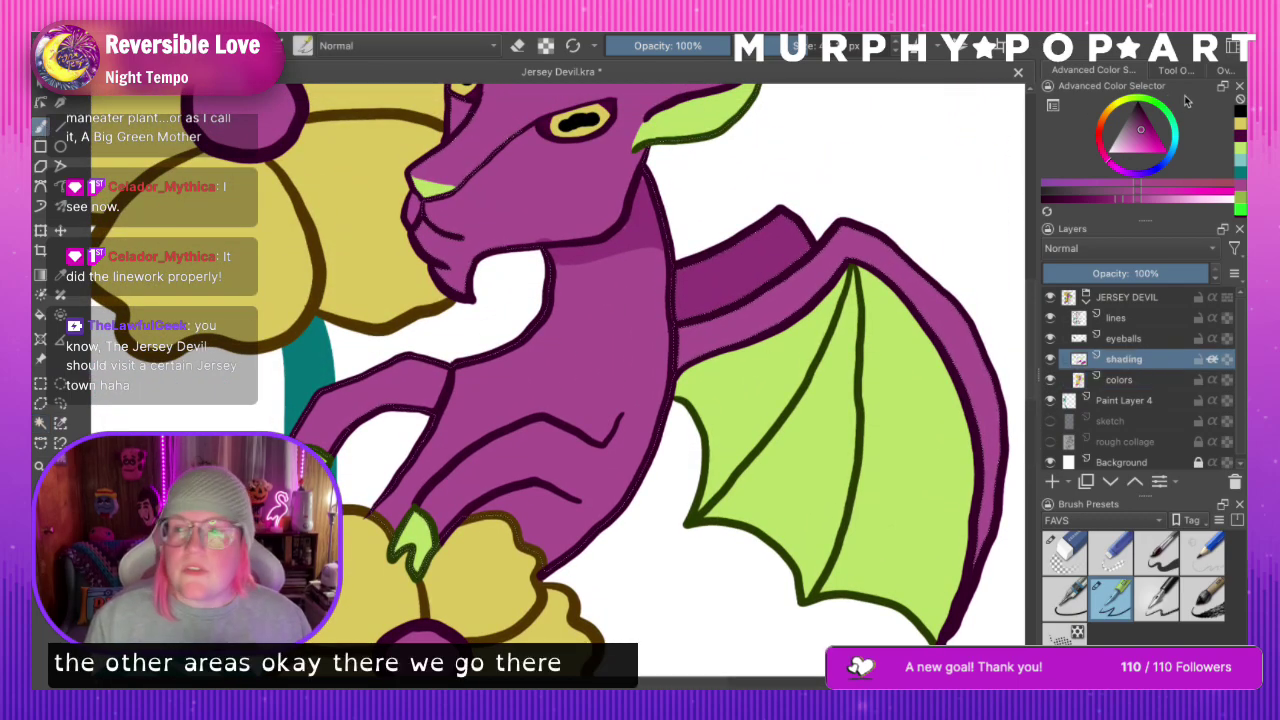
click(1241, 135)
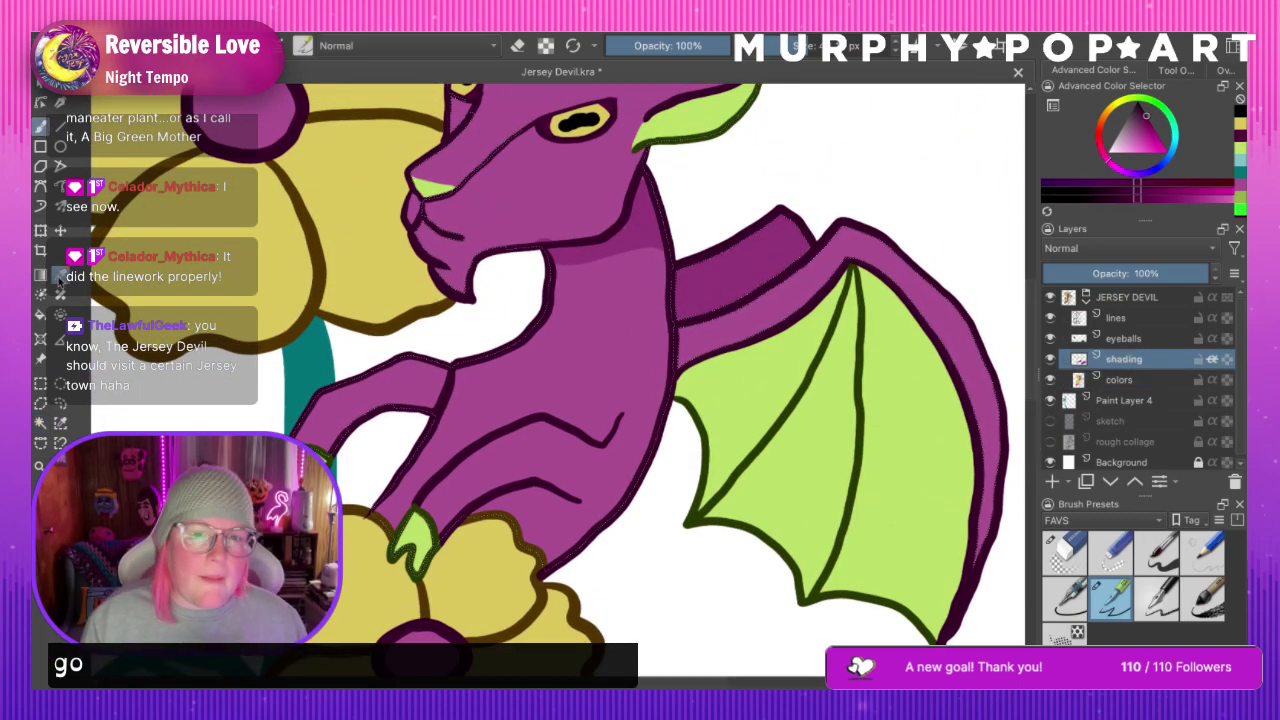
click(60, 275)
click(662, 236)
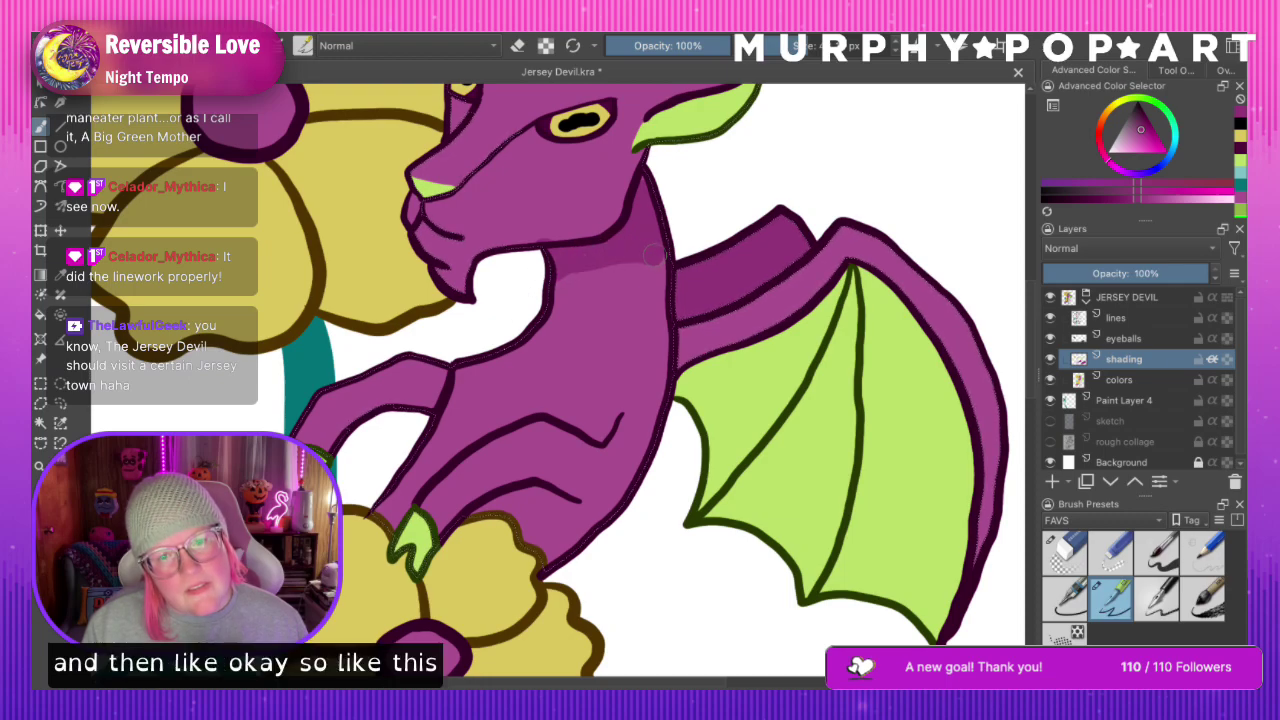
mouse_move(450, 372)
mouse_down()
mouse_move(419, 399)
mouse_move(417, 374)
mouse_move(342, 423)
mouse_move(357, 397)
mouse_move(318, 413)
mouse_up()
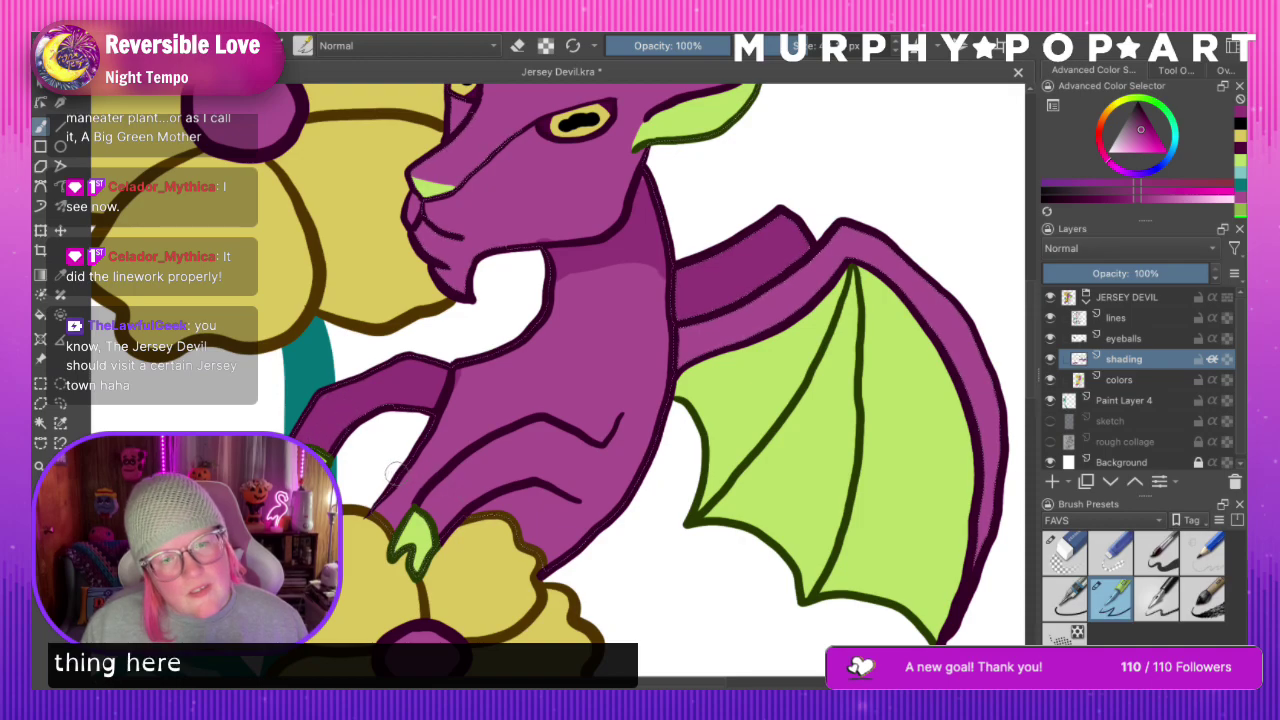
mouse_move(485, 498)
mouse_down()
mouse_move(621, 513)
mouse_move(552, 502)
mouse_move(490, 514)
mouse_move(545, 499)
mouse_move(525, 522)
mouse_move(562, 520)
mouse_up()
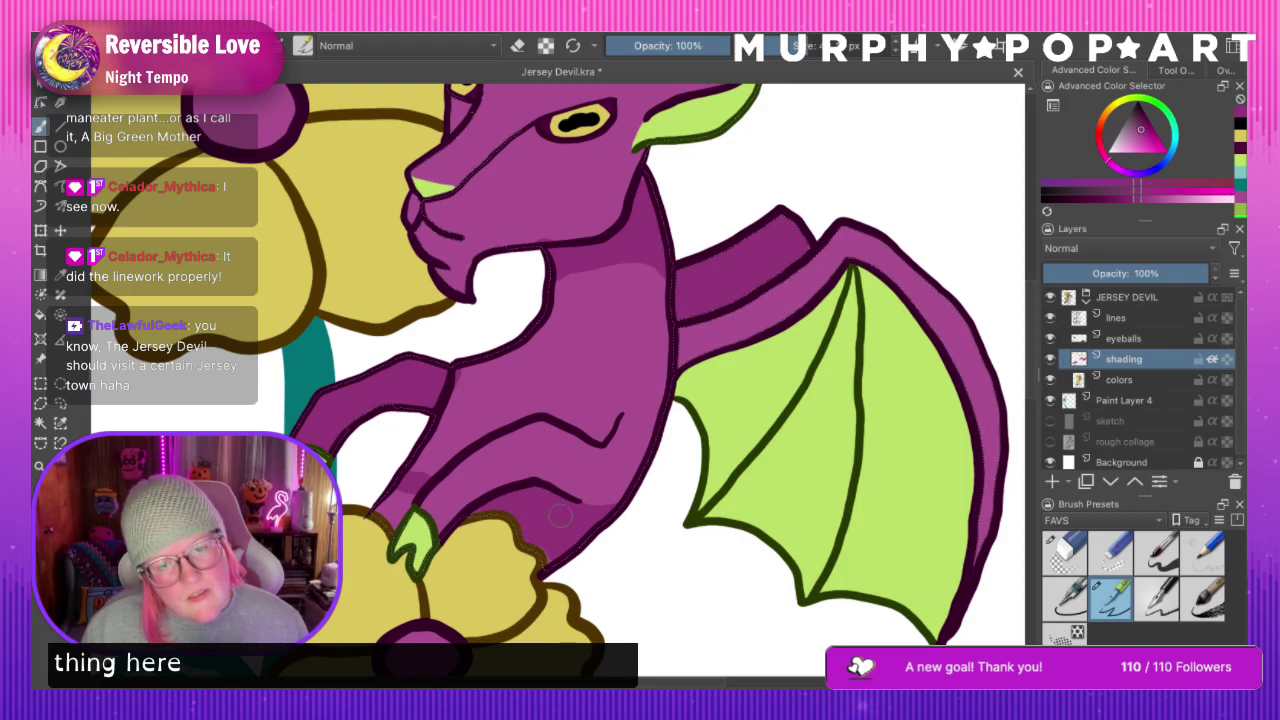
Paint dark purple shadows along the near arm and the shoulder and chest creases on the shading layer
mouse_move(388, 504)
mouse_down()
mouse_move(490, 422)
mouse_move(560, 412)
mouse_move(605, 428)
mouse_up()
key(ctrl+z)
drag(630, 354, 600, 440)
key(ctrl+z)
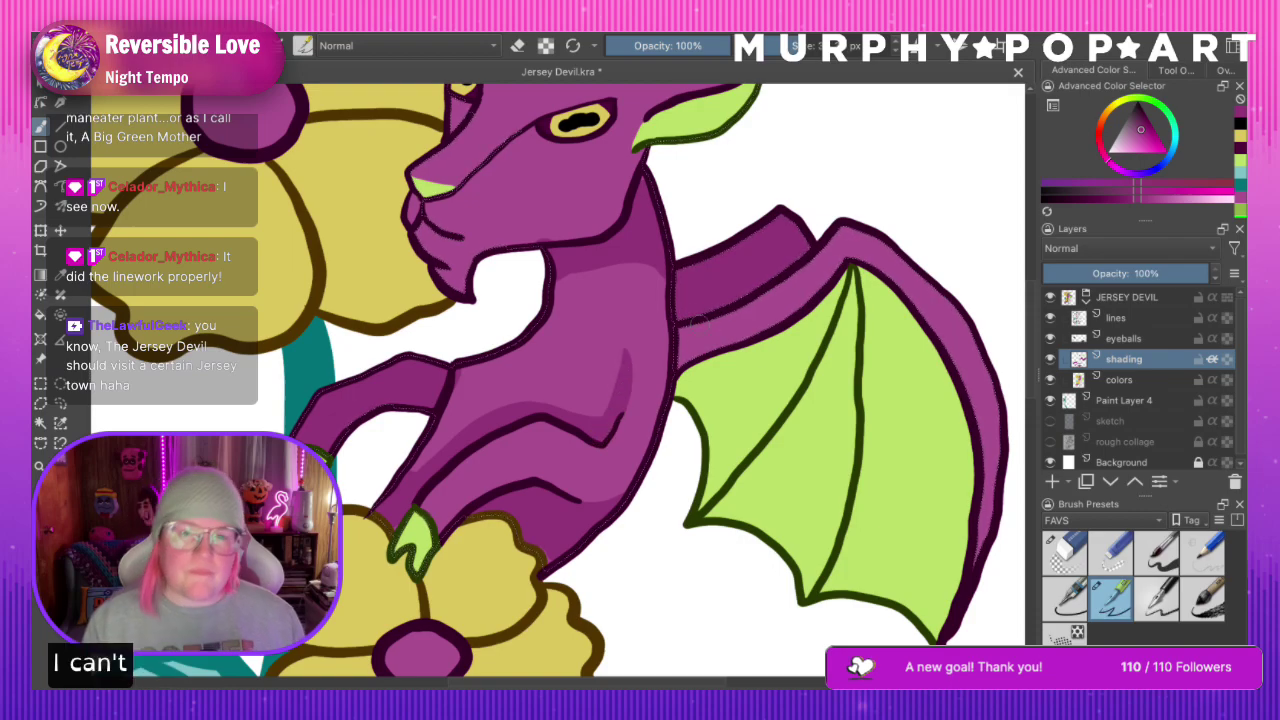
mouse_move(432, 424)
mouse_down()
mouse_move(463, 434)
mouse_move(441, 413)
mouse_move(417, 464)
mouse_up()
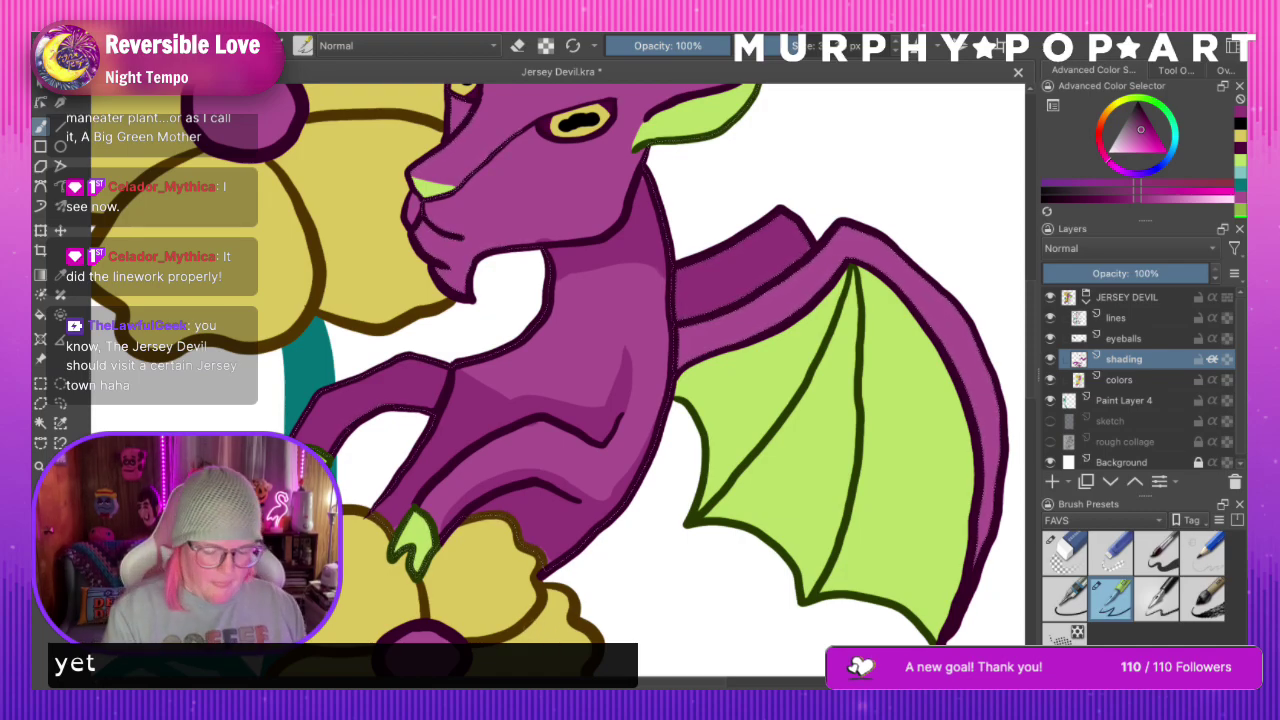
key(2)
scroll(554, 380, up, 5)
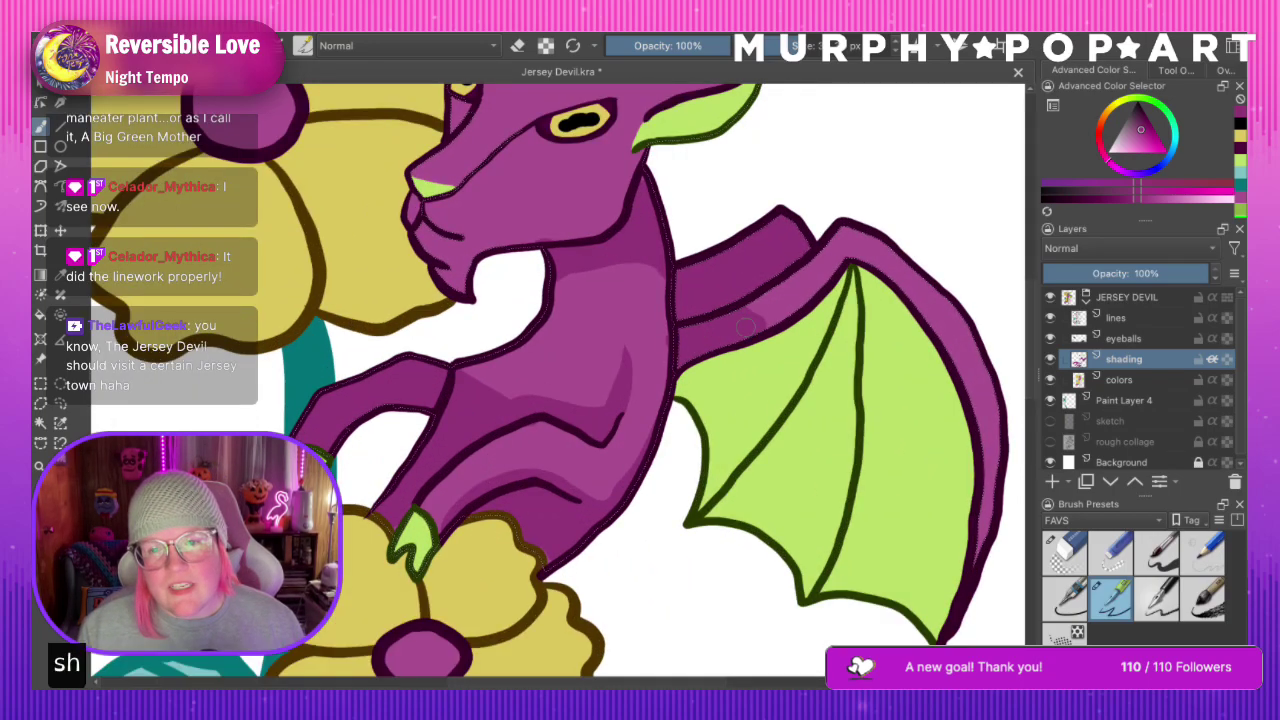
Paint dark purple shadows down the near wing arm and across the forehead, near ear base, cheek and jaw on the shading layer
mouse_move(838, 272)
mouse_down()
mouse_move(943, 337)
mouse_move(985, 416)
mouse_move(984, 489)
mouse_move(940, 622)
mouse_up()
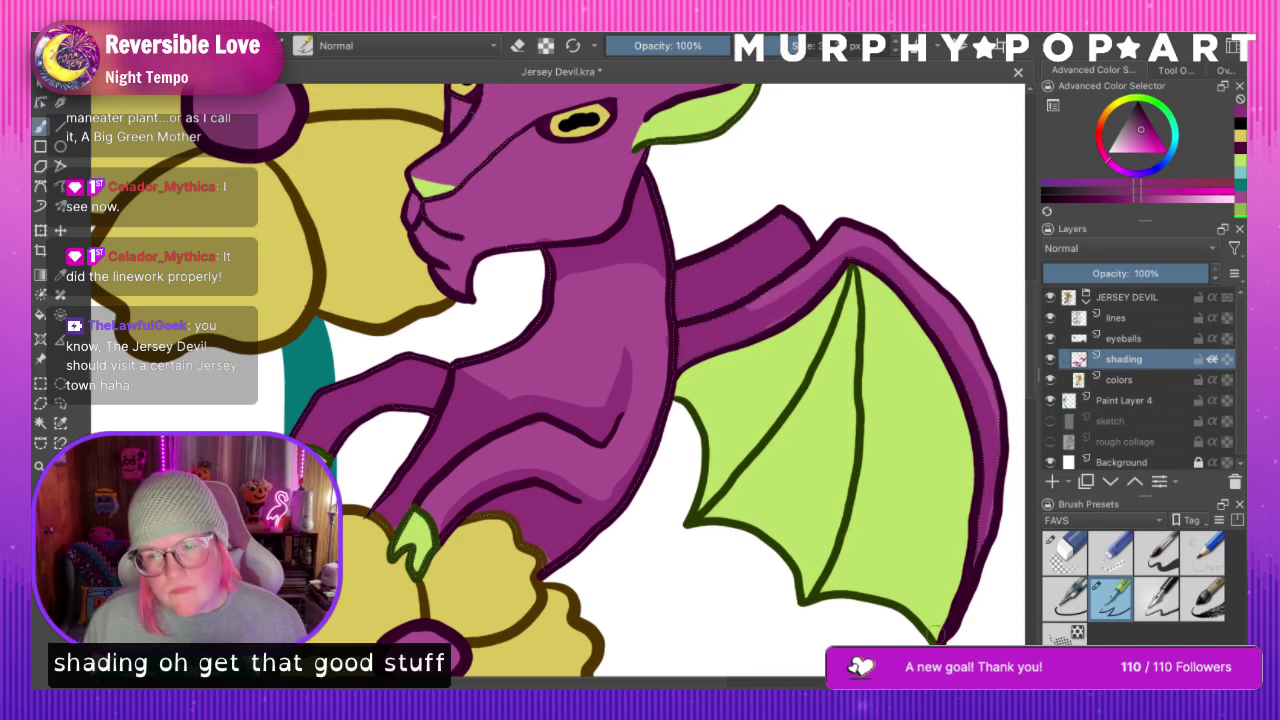
drag(1036, 385, 1021, 289)
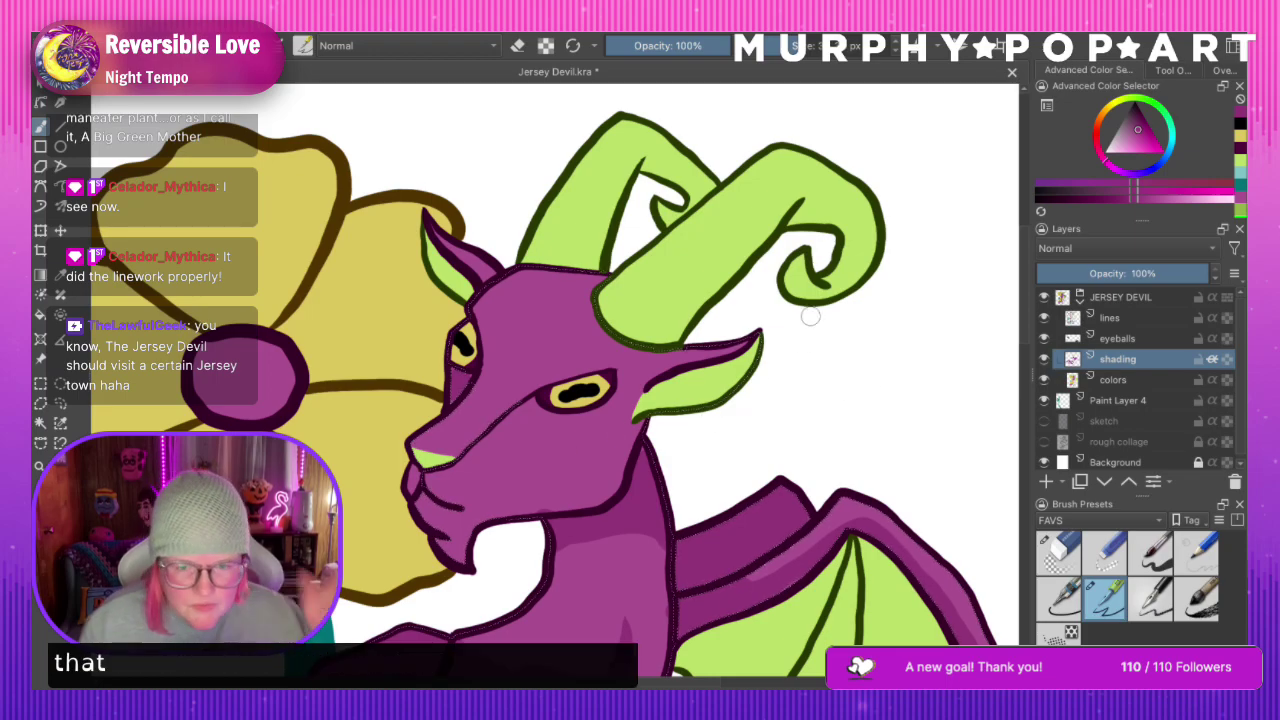
drag(608, 270, 468, 306)
drag(537, 303, 601, 329)
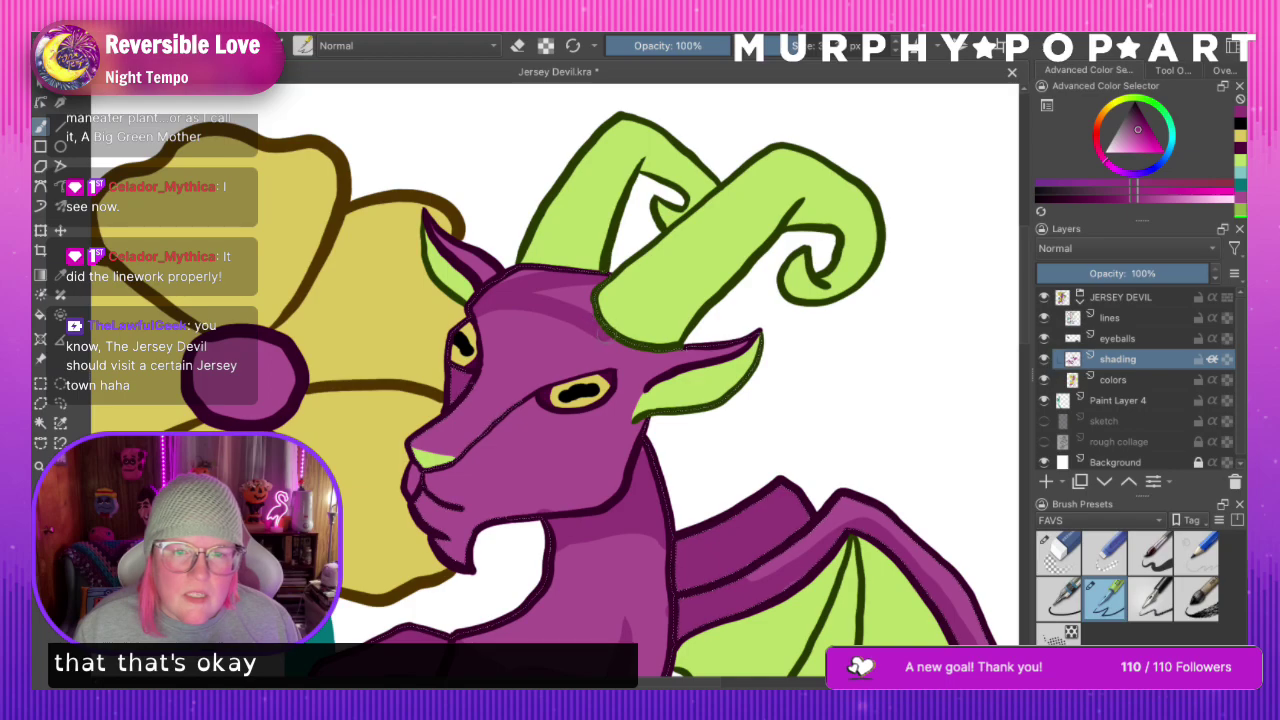
mouse_move(537, 291)
mouse_down()
mouse_move(578, 308)
mouse_move(563, 292)
mouse_move(593, 326)
mouse_move(712, 355)
mouse_up()
mouse_move(647, 414)
mouse_down()
mouse_move(616, 485)
mouse_move(523, 509)
mouse_up()
mouse_move(631, 432)
mouse_down()
mouse_move(598, 483)
mouse_move(512, 510)
mouse_up()
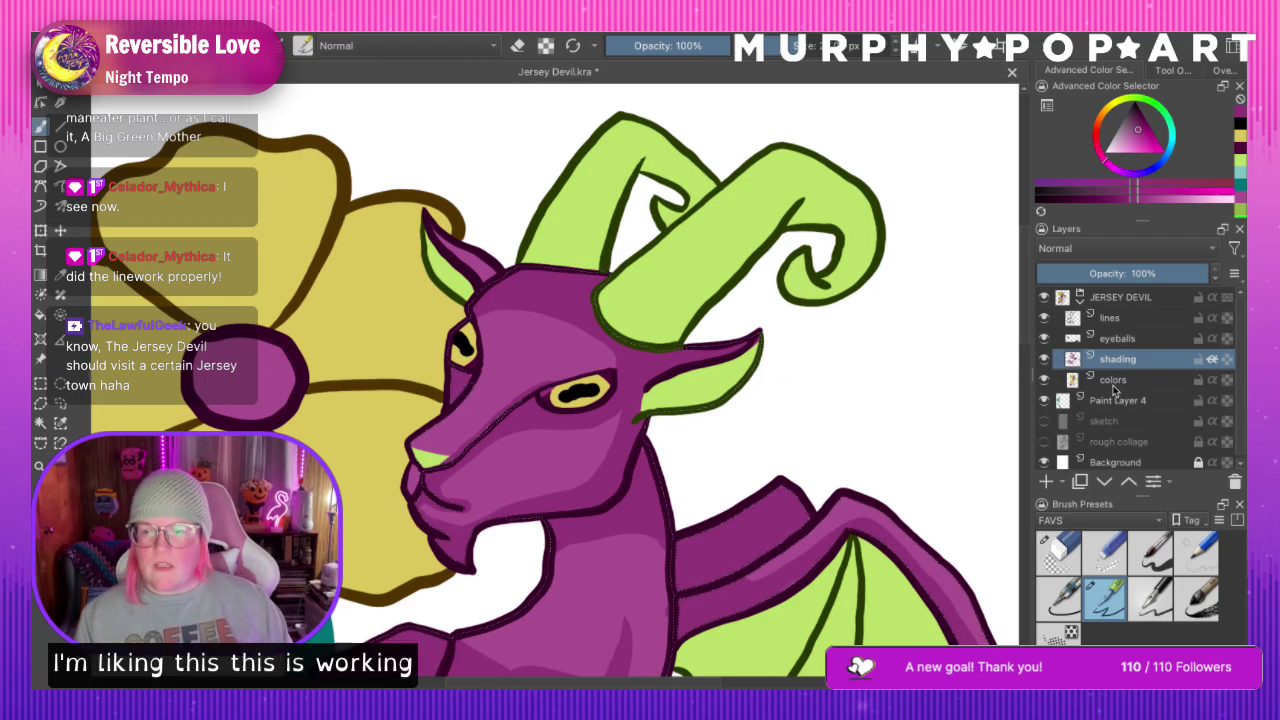
Clear the current selection and paint dark purple shadows on the far ear and the front of the muzzle
click(60, 405)
click(428, 195)
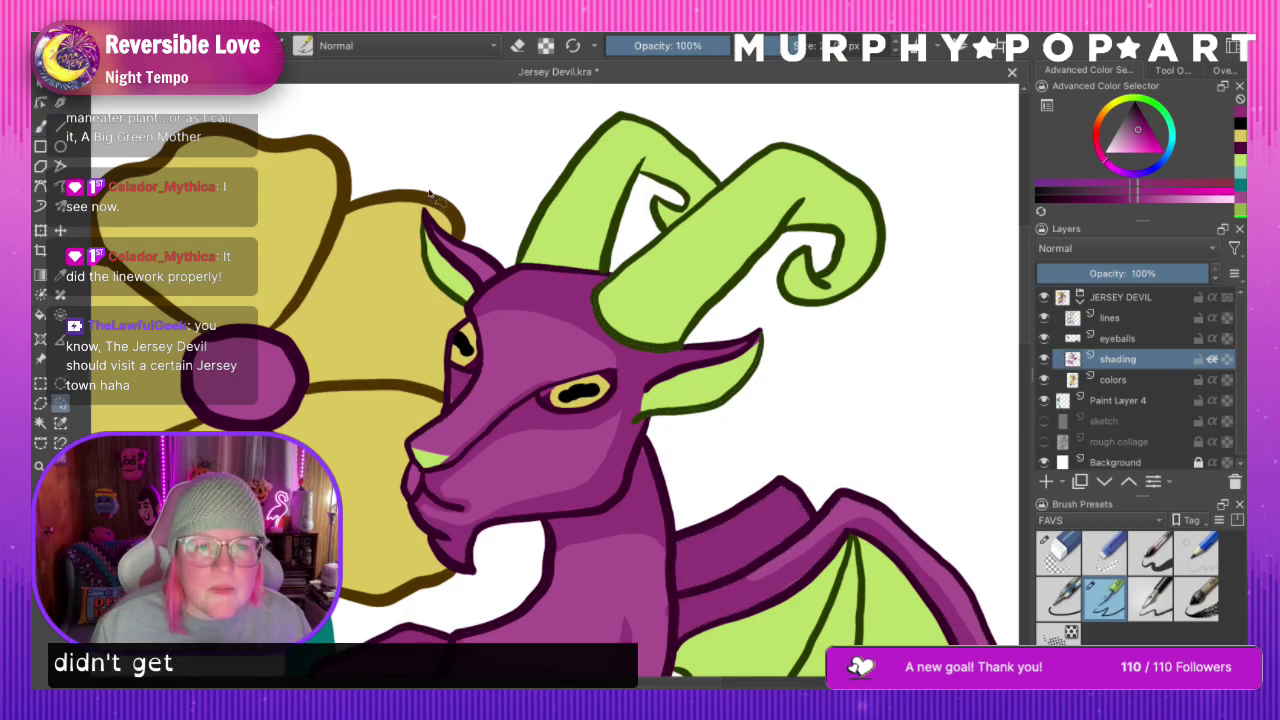
click(40, 126)
drag(430, 231, 480, 272)
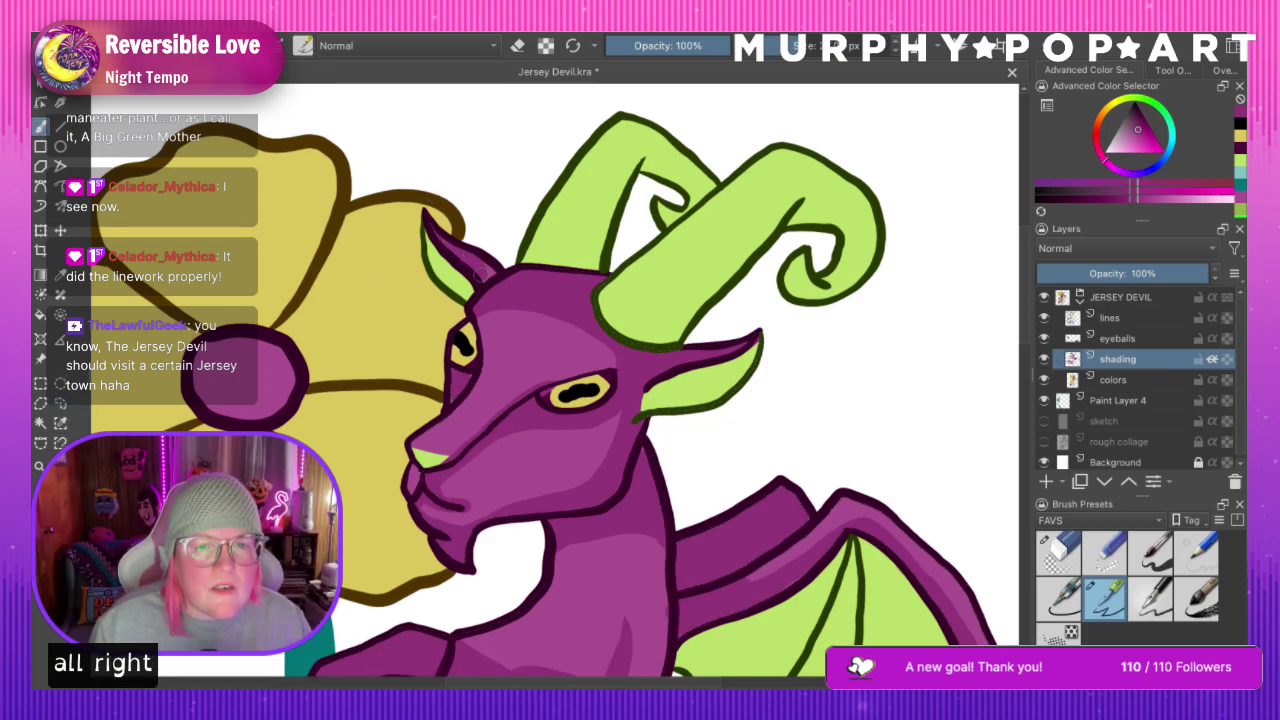
drag(423, 470, 413, 484)
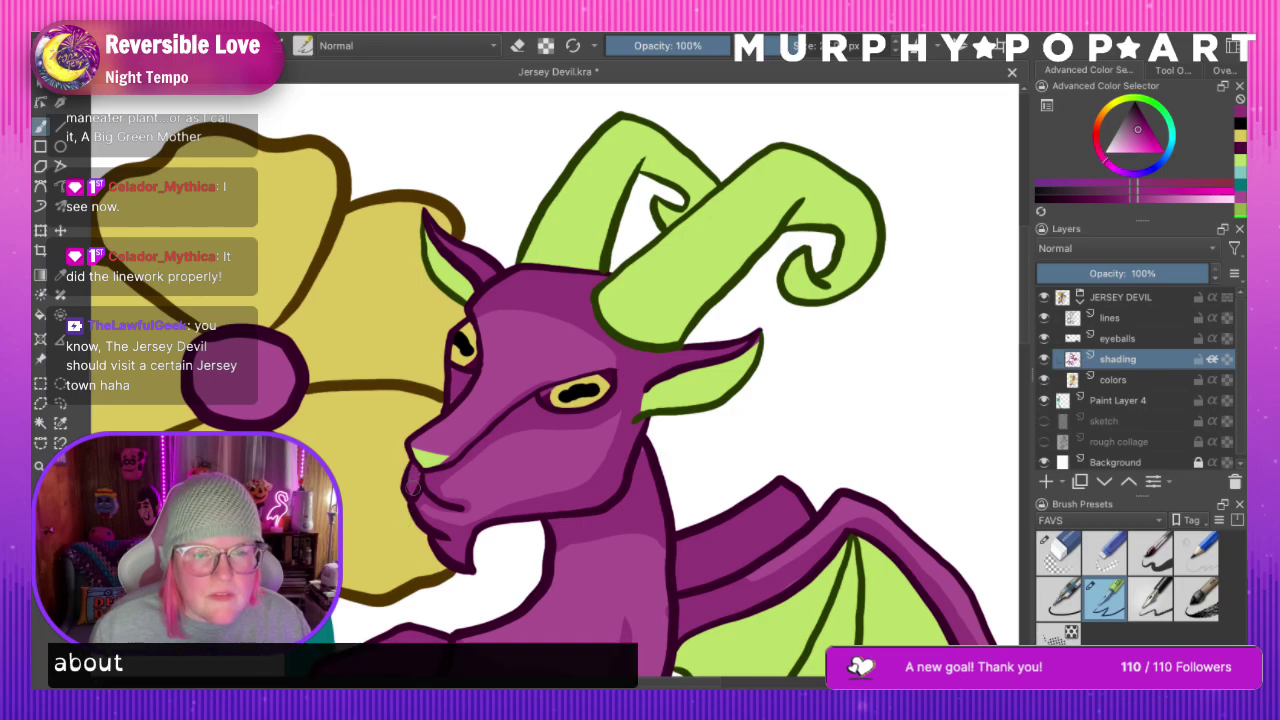
Select the purple hindquarters and hind legs on the colors layer with the Contiguous Selection tool and make the shading layer active
scroll(534, 497, down, 6)
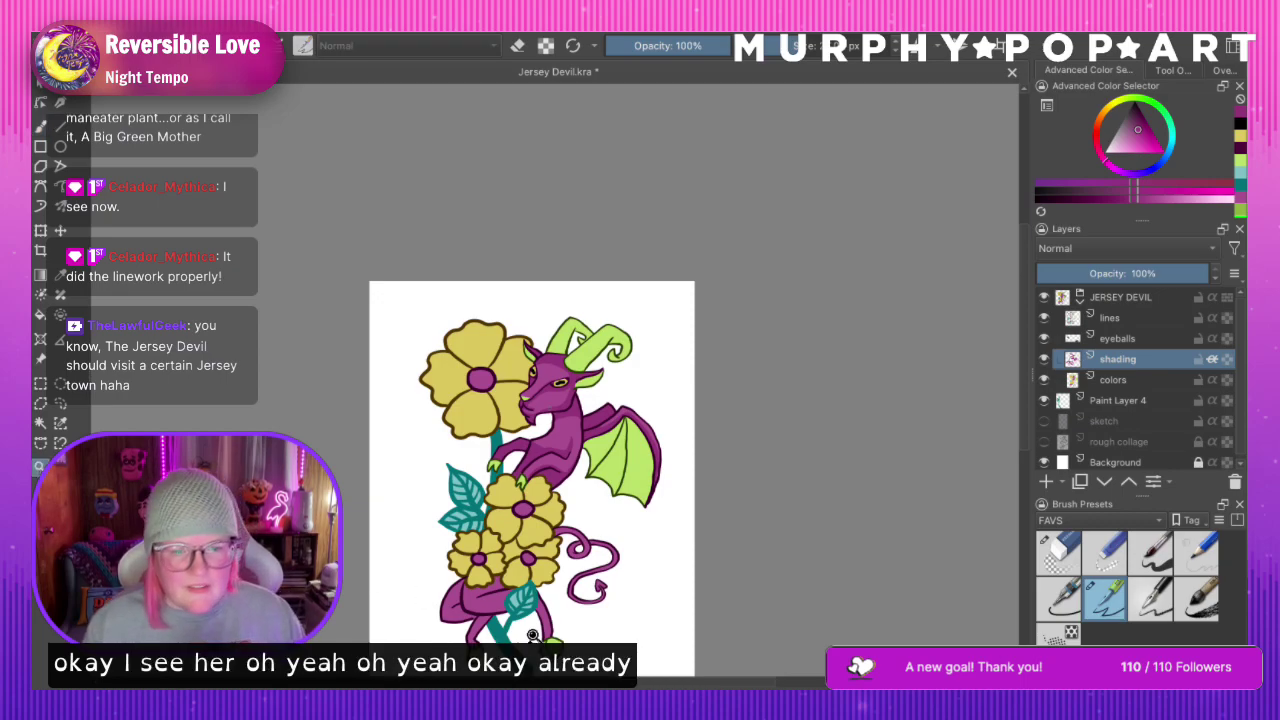
scroll(551, 534, up, 5)
scroll(551, 418, up, 2)
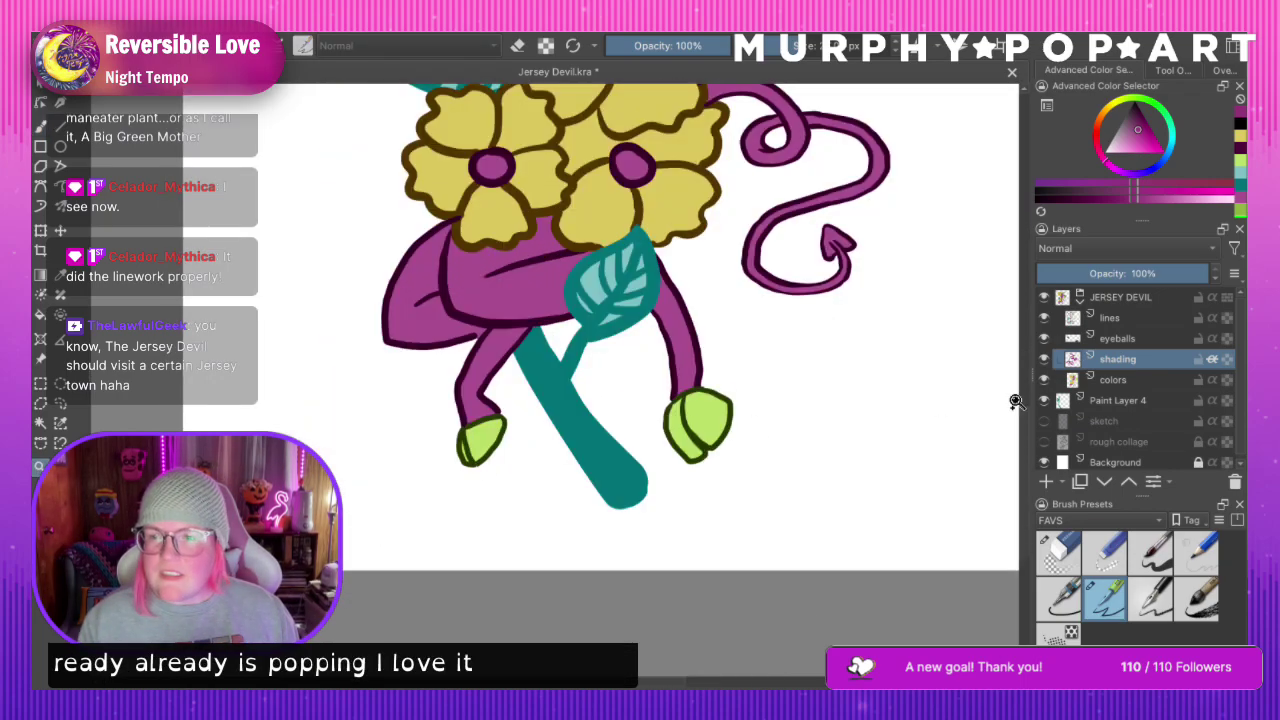
click(1113, 380)
click(40, 422)
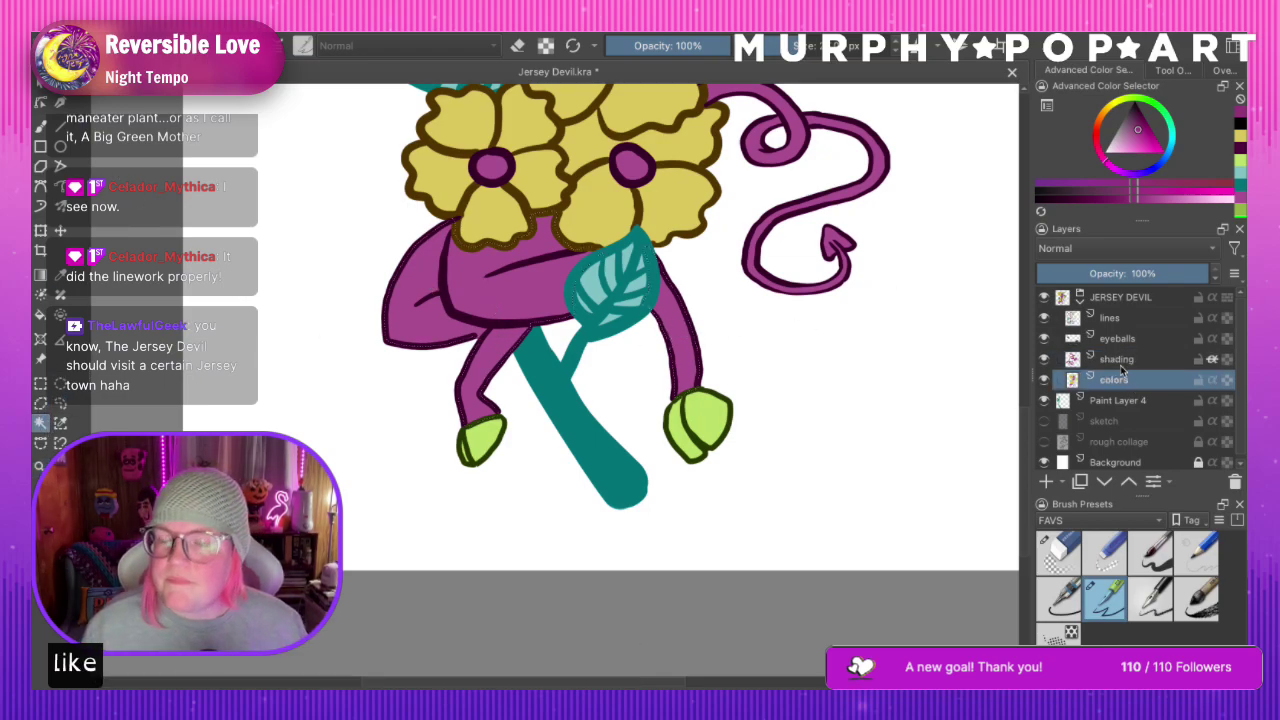
key(Page_Up)
click(40, 466)
click(545, 298)
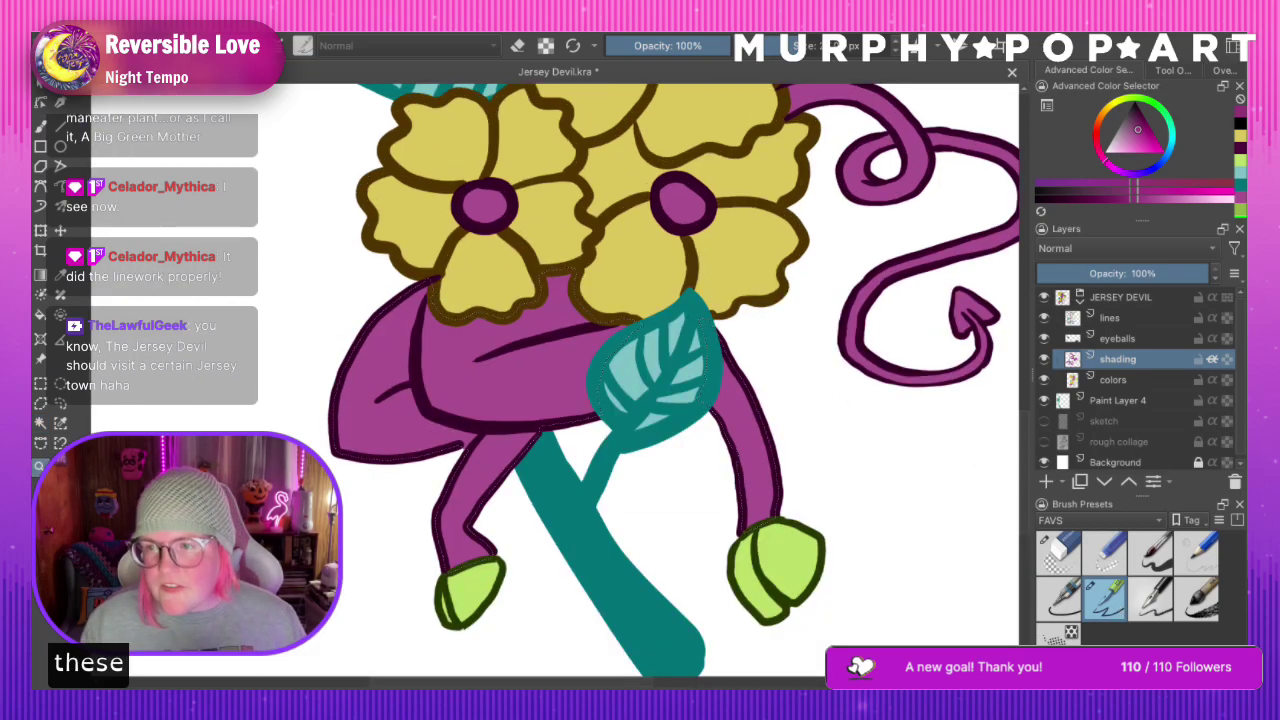
Paint dark purple shadows over the far haunch and leg, the thigh creases and the near leg on the shading layer
key(b)
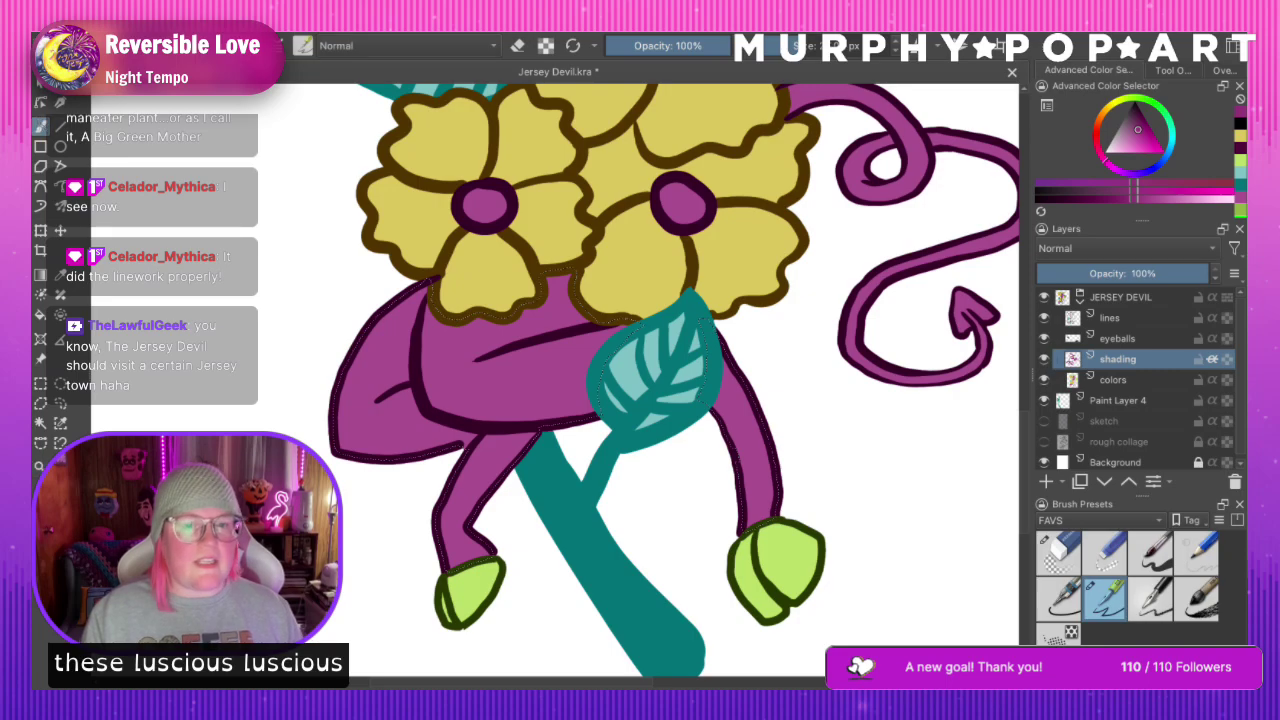
mouse_move(392, 348)
mouse_down()
mouse_move(358, 378)
mouse_move(375, 375)
mouse_move(404, 296)
mouse_move(396, 416)
mouse_move(359, 431)
mouse_move(410, 452)
mouse_move(415, 421)
mouse_move(510, 440)
mouse_move(469, 455)
mouse_move(450, 485)
mouse_move(450, 550)
mouse_up()
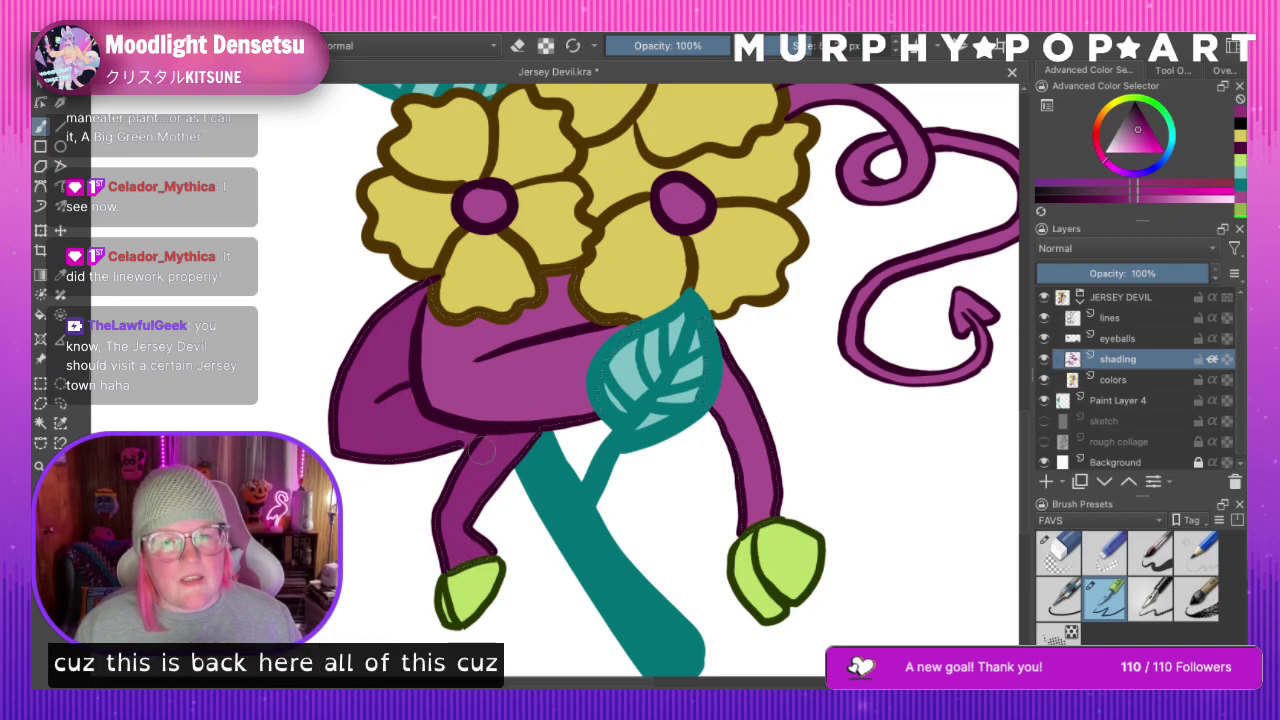
mouse_move(415, 341)
mouse_down()
mouse_move(583, 316)
mouse_move(438, 328)
mouse_move(455, 296)
mouse_move(509, 337)
mouse_move(471, 349)
mouse_move(419, 410)
mouse_move(445, 366)
mouse_move(417, 360)
mouse_move(400, 394)
mouse_move(432, 396)
mouse_move(488, 360)
mouse_up()
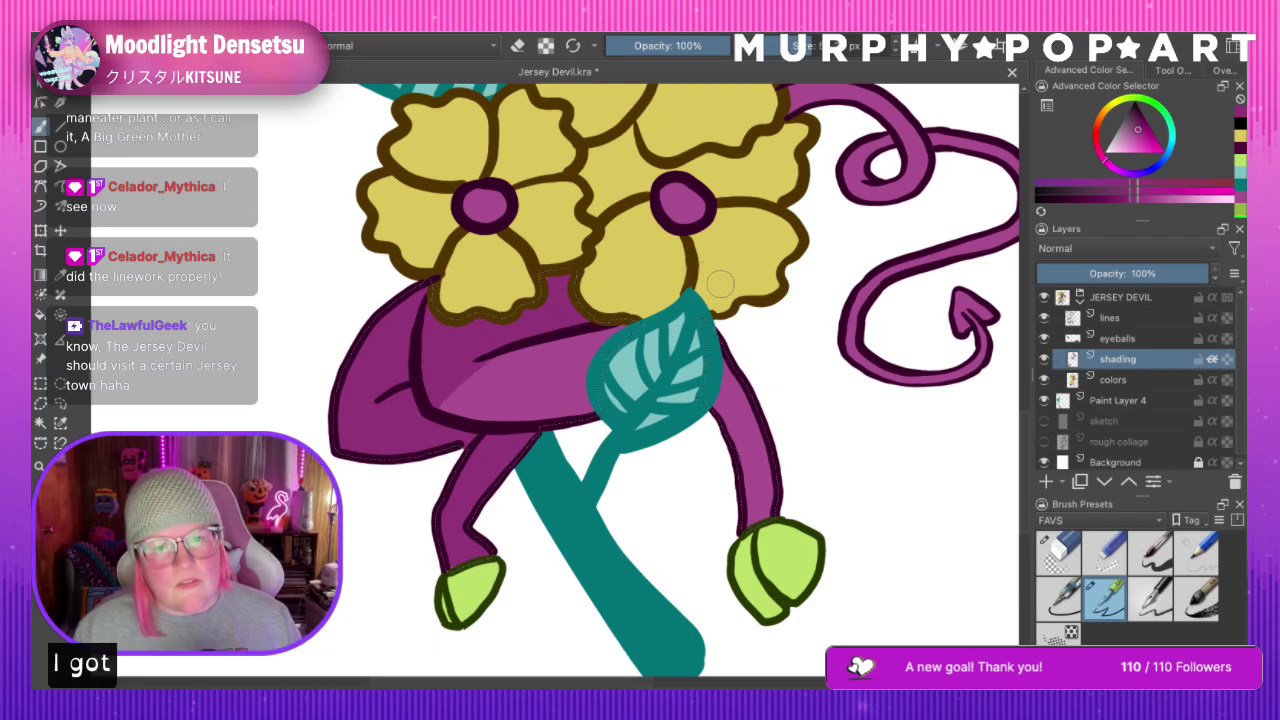
mouse_move(620, 325)
mouse_down()
mouse_move(586, 375)
mouse_move(597, 430)
mouse_up()
mouse_move(585, 327)
mouse_down()
mouse_move(433, 370)
mouse_move(478, 351)
mouse_move(441, 372)
mouse_move(580, 352)
mouse_up()
drag(732, 364, 736, 424)
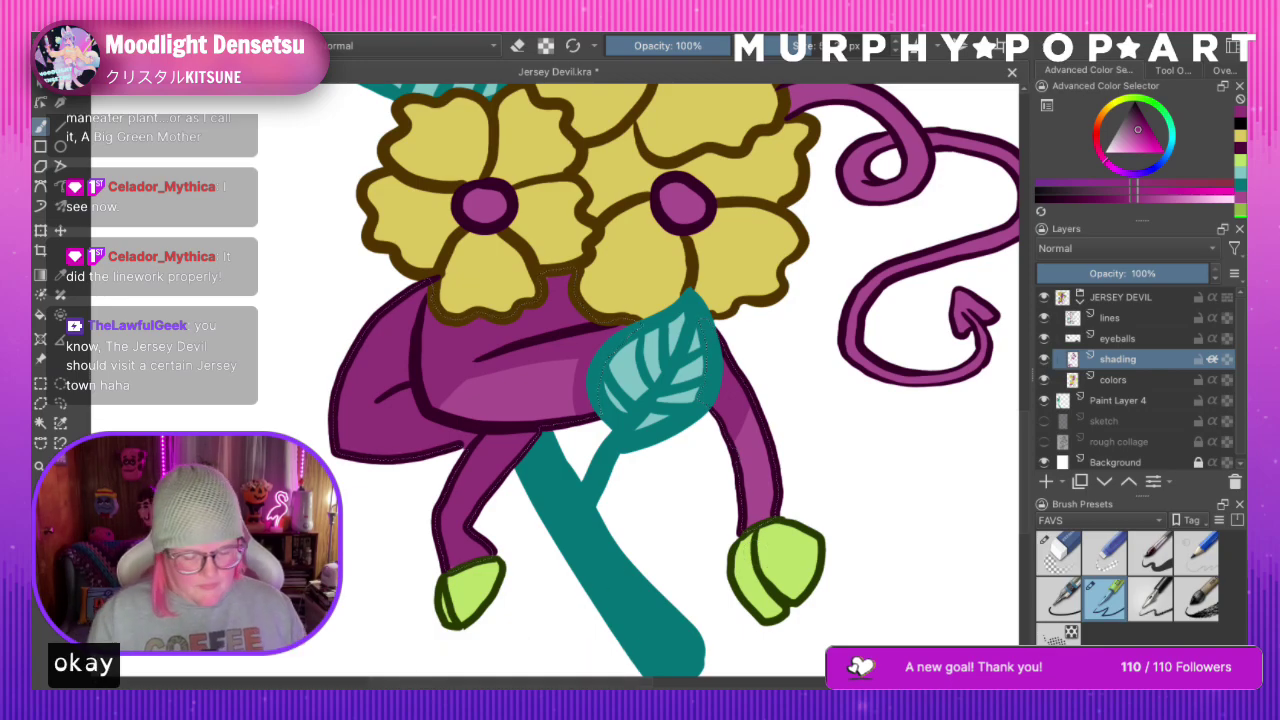
Select the purple tail on the colors layer and paint dark purple shadows along its curls on the shading layer
scroll(425, 670, down, 8)
scroll(486, 527, up, 5)
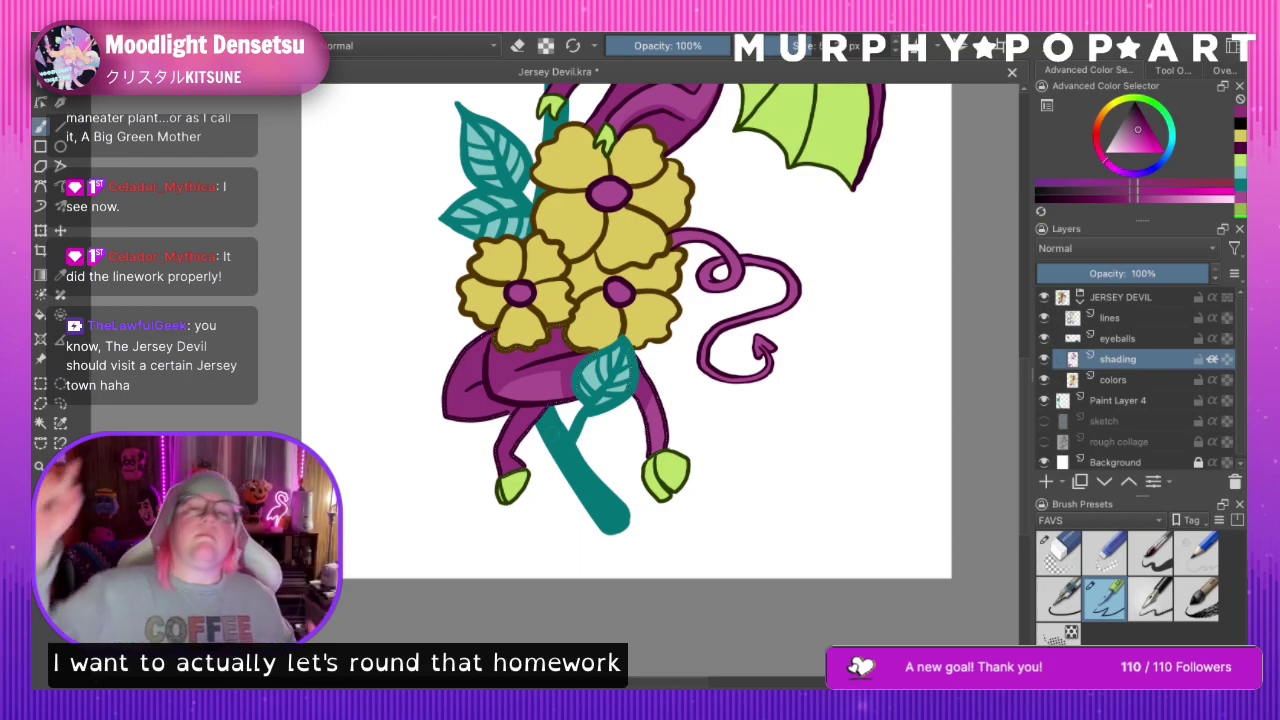
click(40, 424)
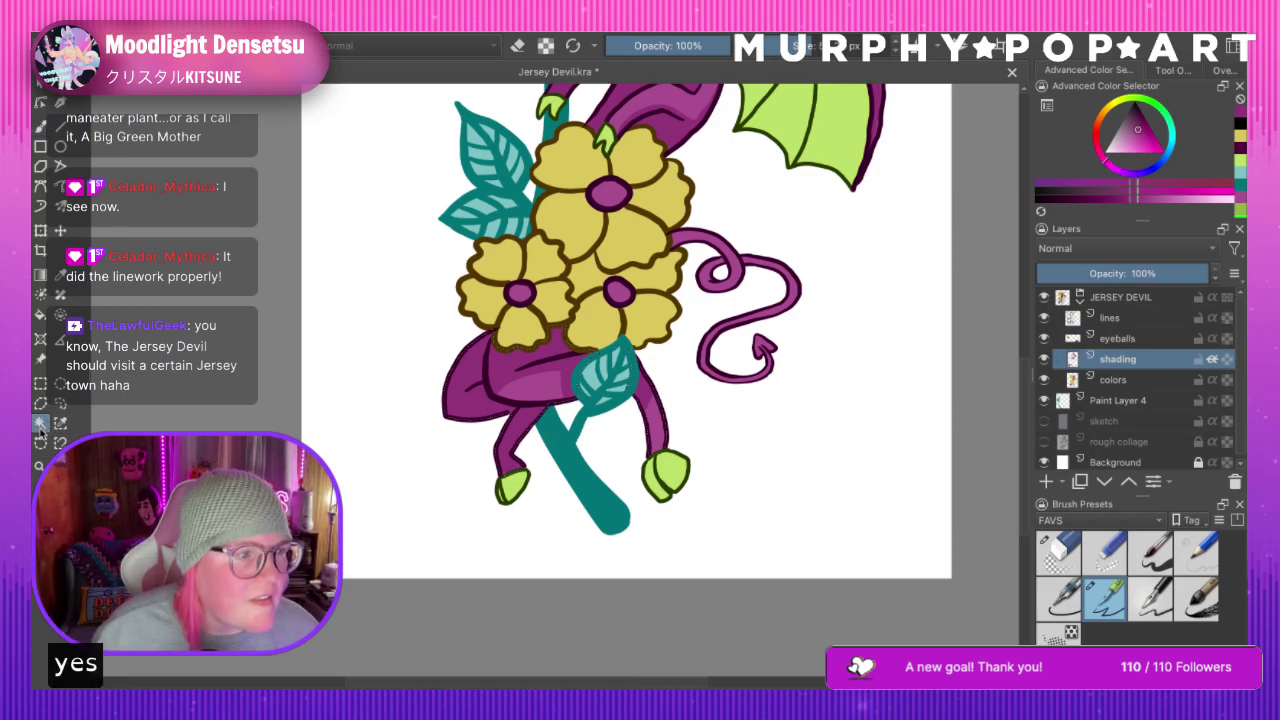
click(1160, 400)
click(1115, 381)
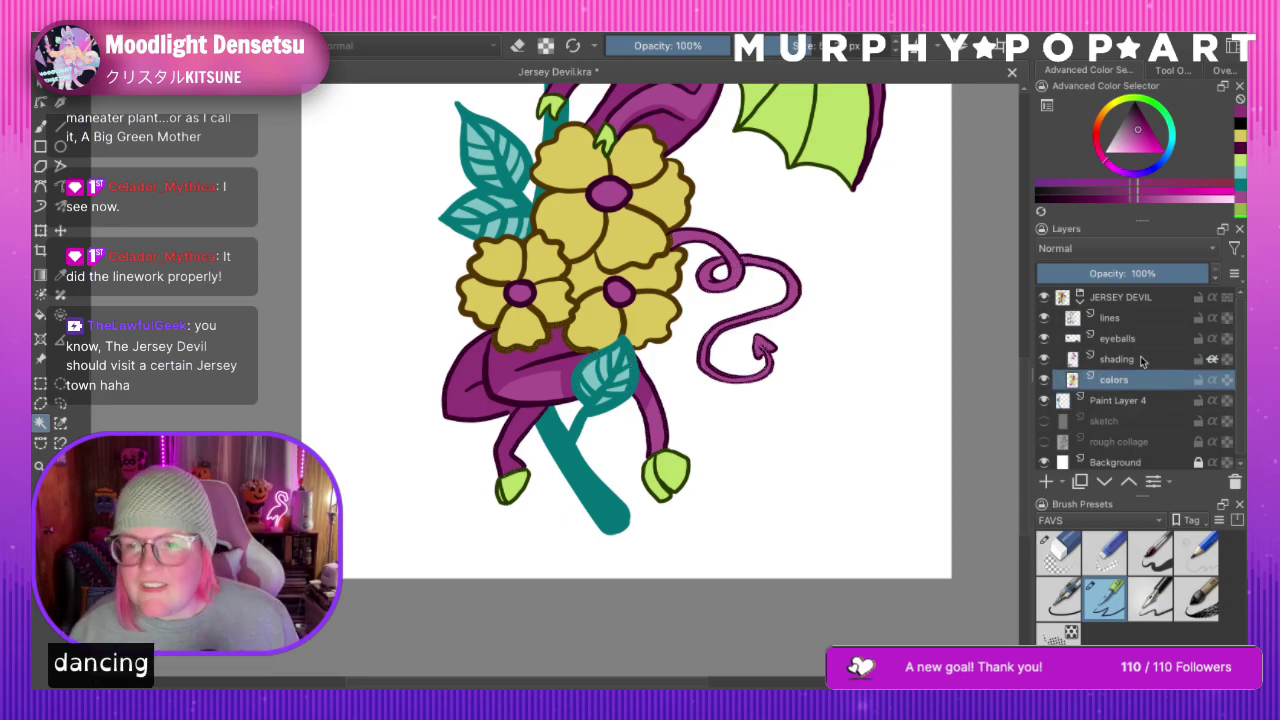
click(1142, 361)
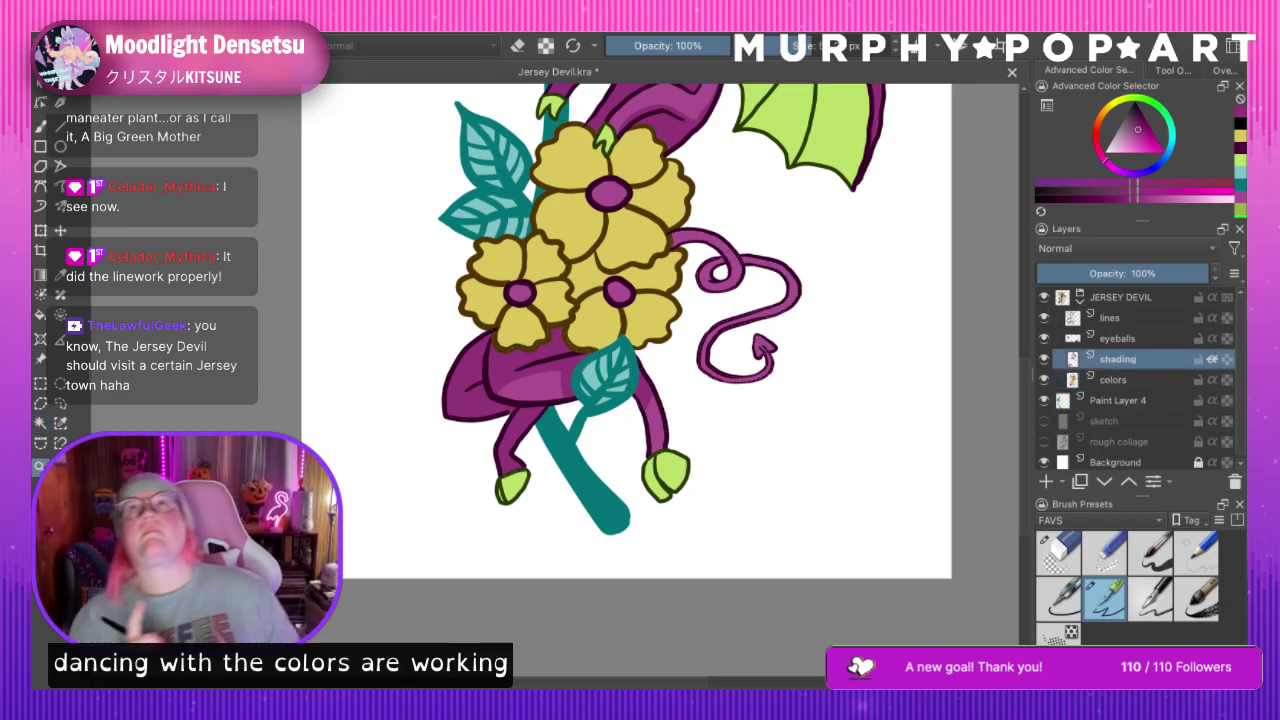
click(739, 264)
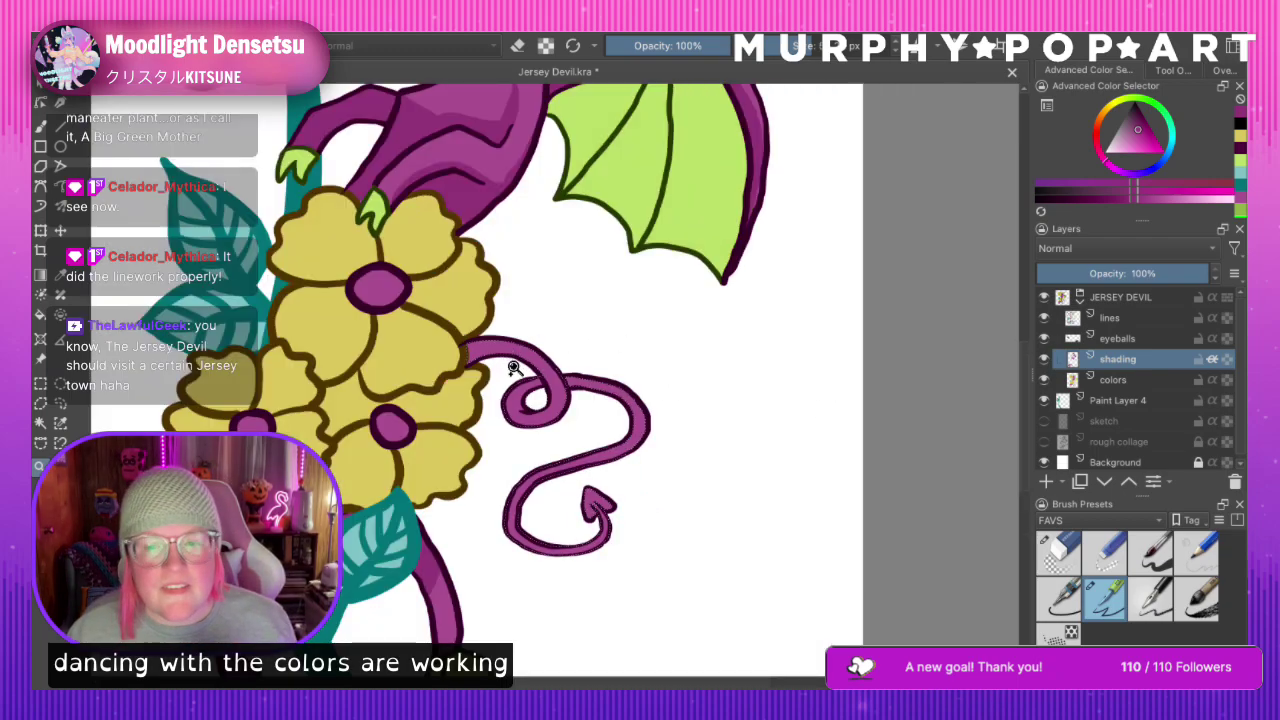
click(512, 366)
key(b)
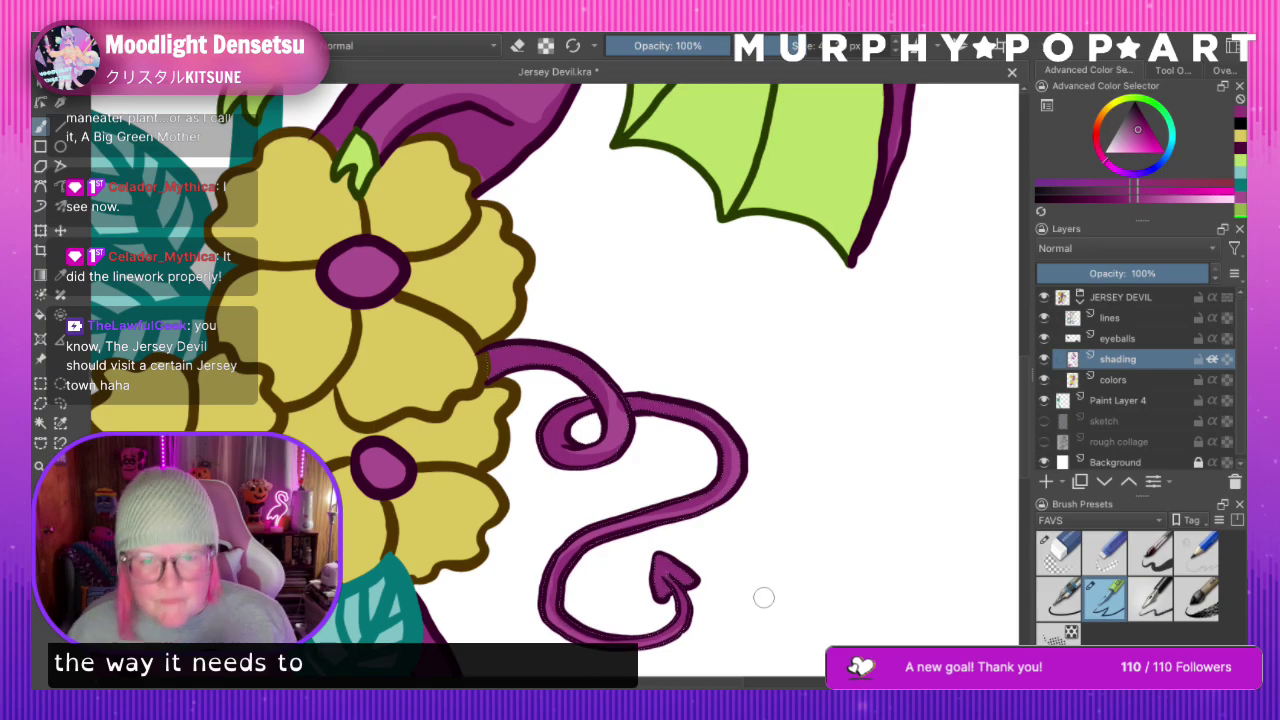
Clear the tail selection and switch to the eraser brush preset
click(60, 403)
click(1058, 552)
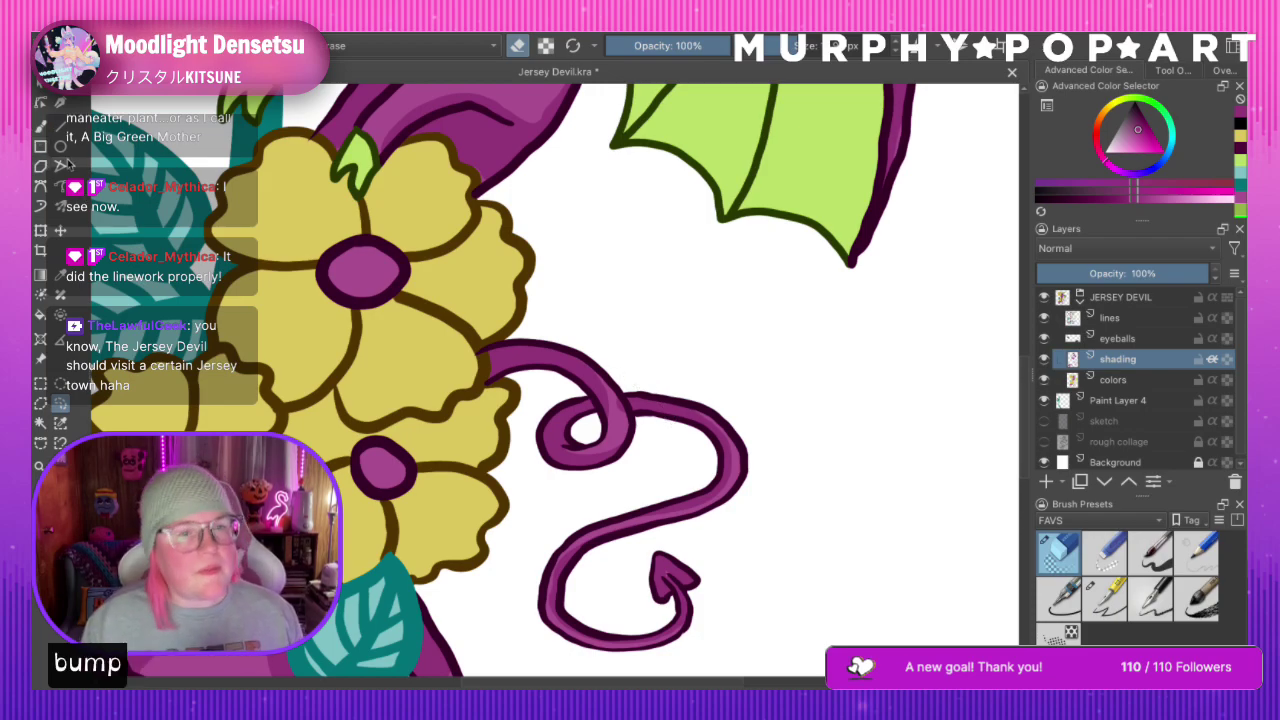
key(b)
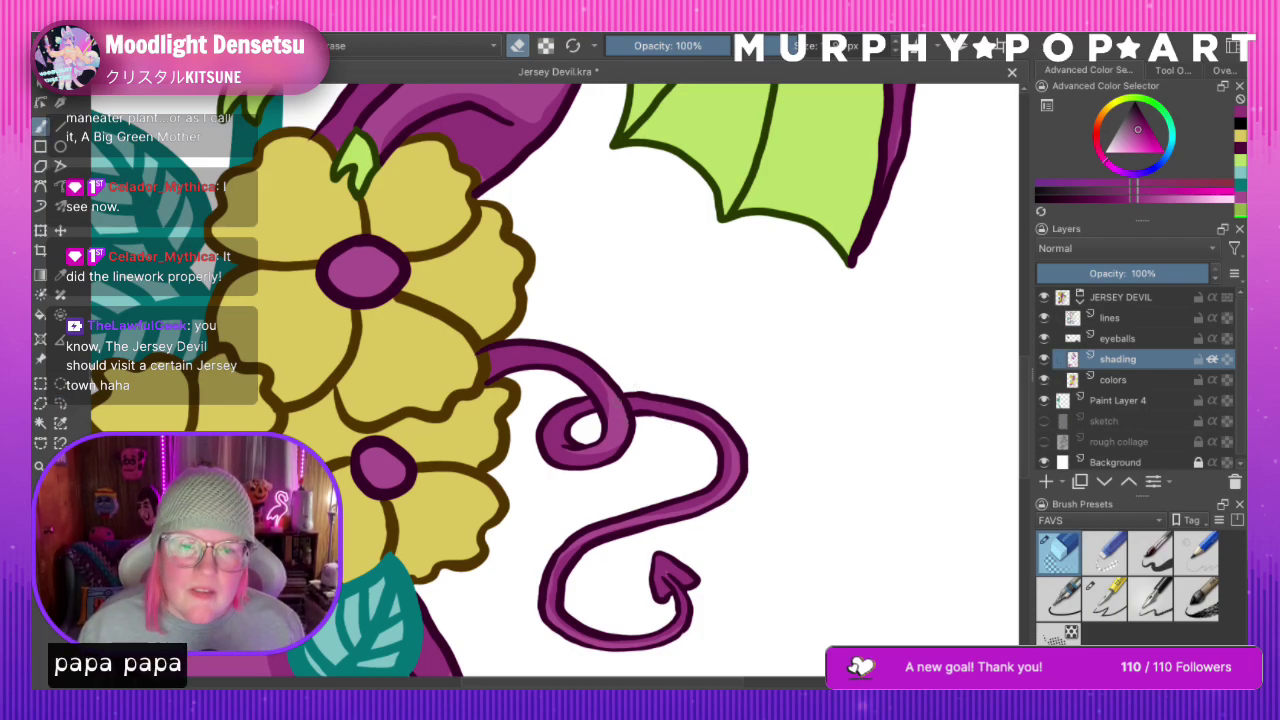
Select the Jersey Devil's green areas, including the horns and near ear, on the colors layer, and make the shading layer active
scroll(680, 431, down, 5)
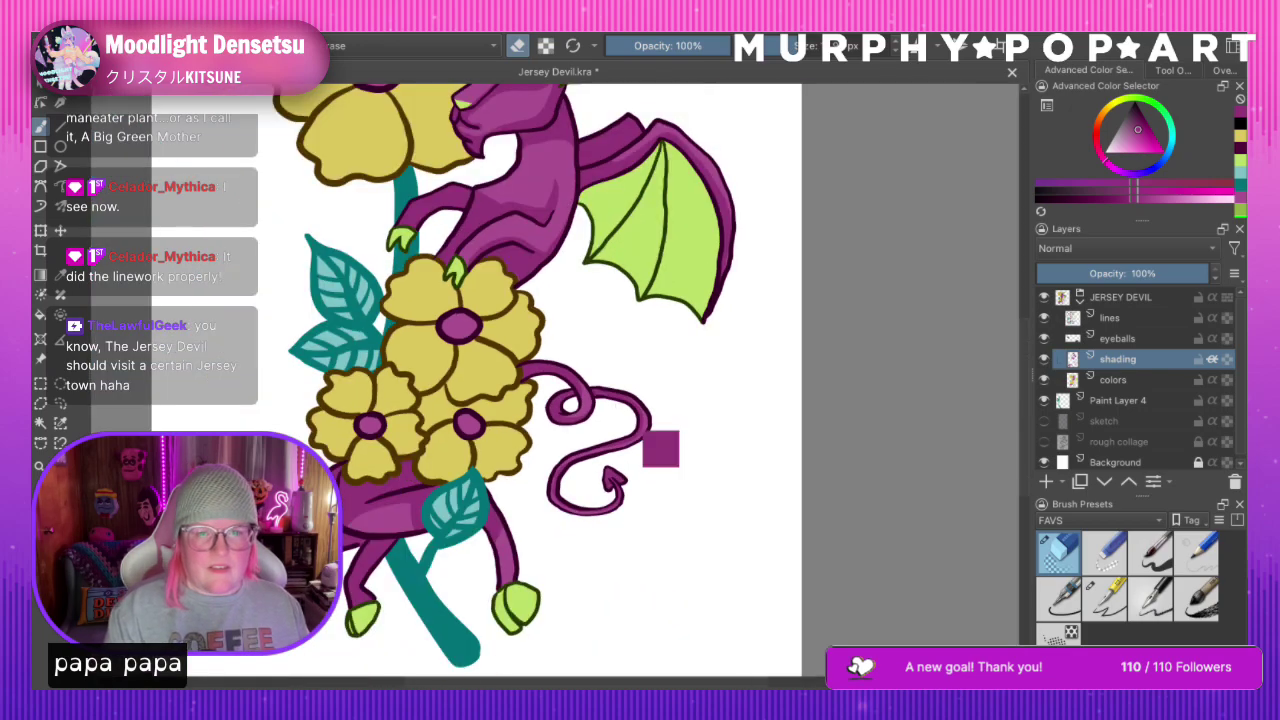
scroll(688, 424, down, 2)
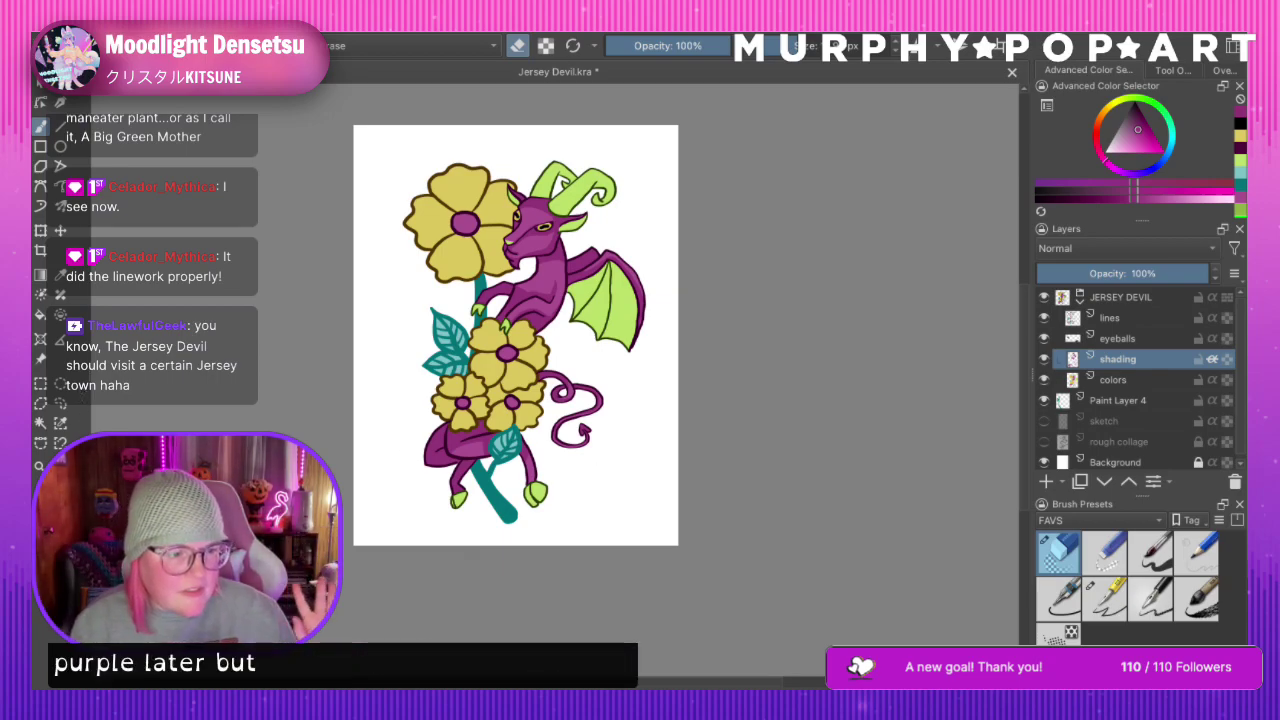
click(514, 254)
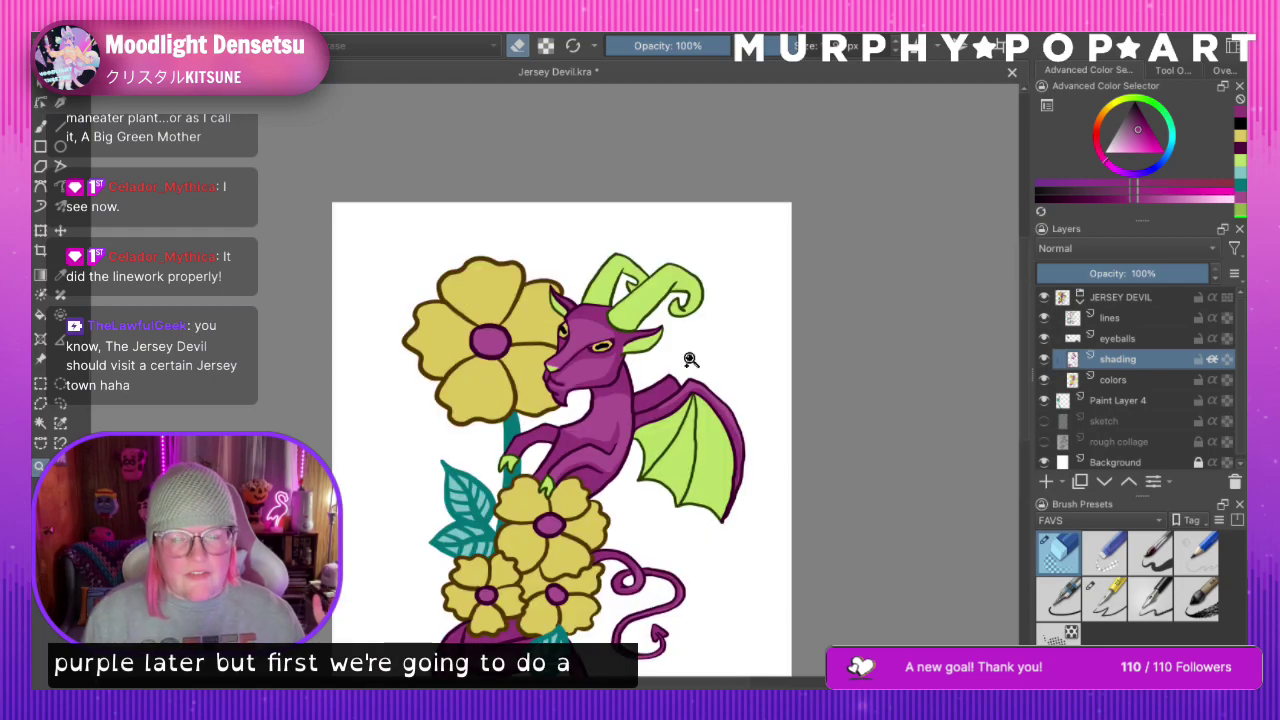
click(685, 358)
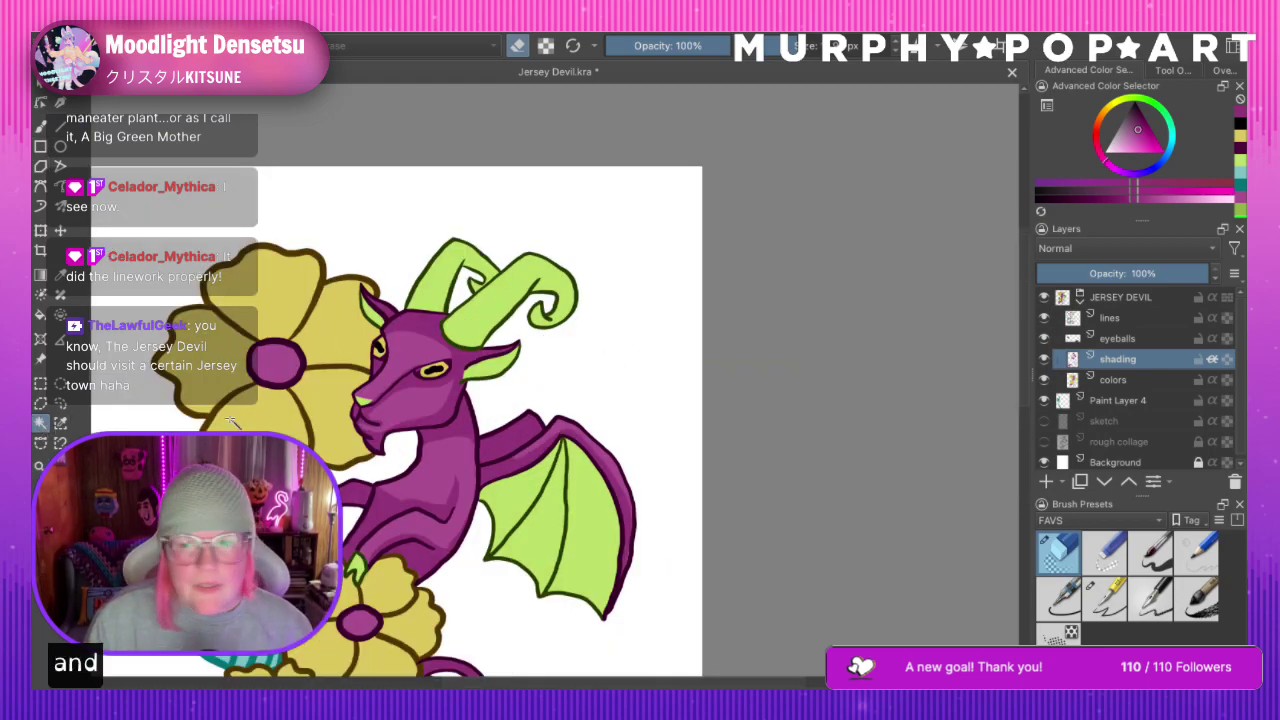
click(1180, 382)
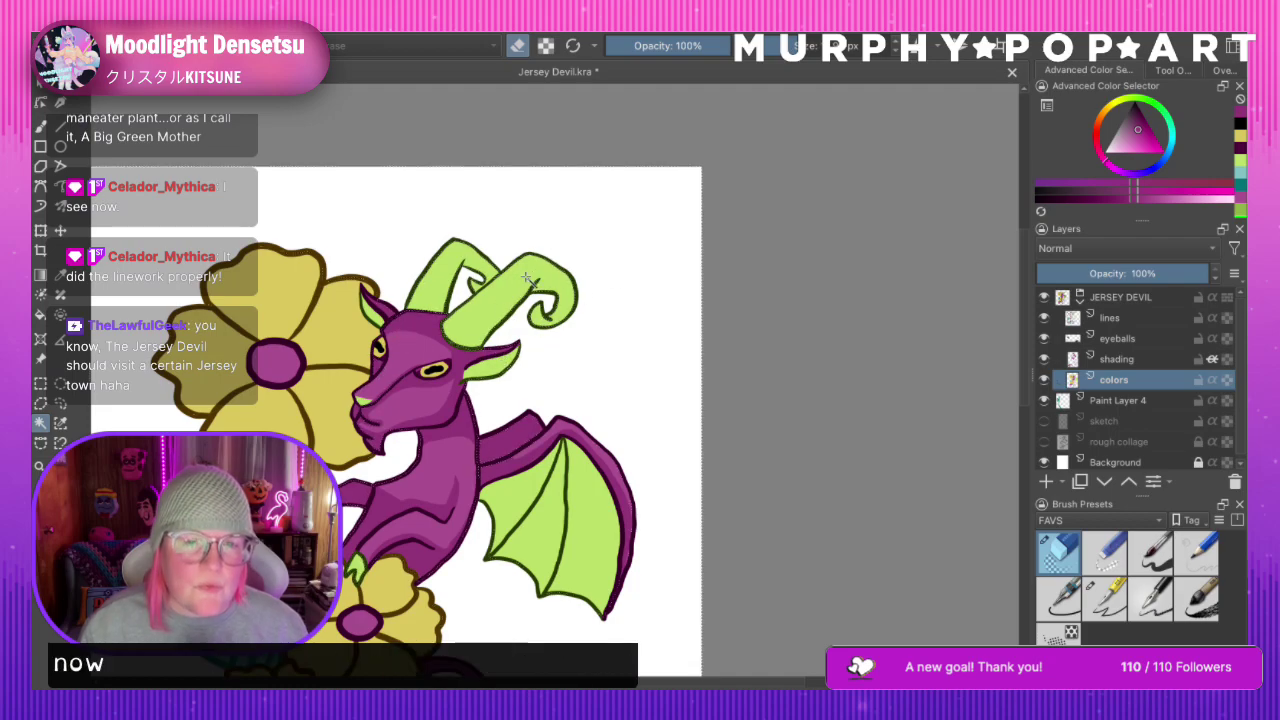
click(495, 373)
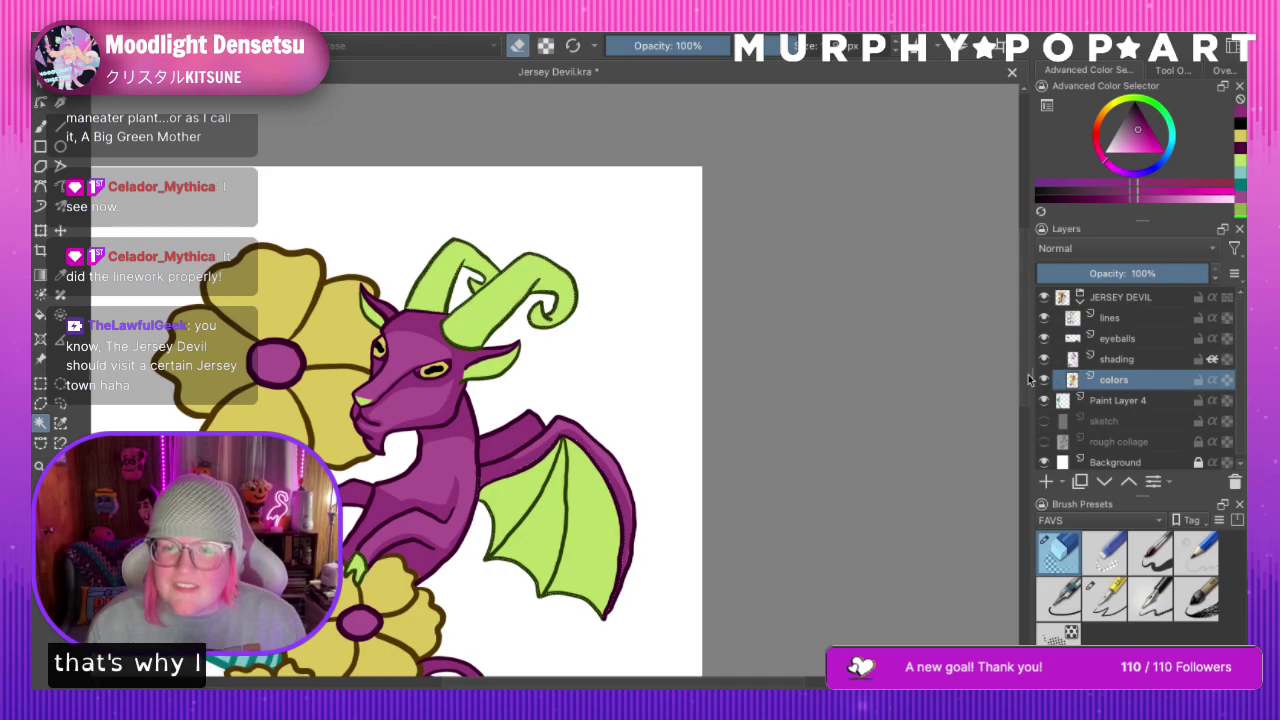
scroll(405, 425, down, 5)
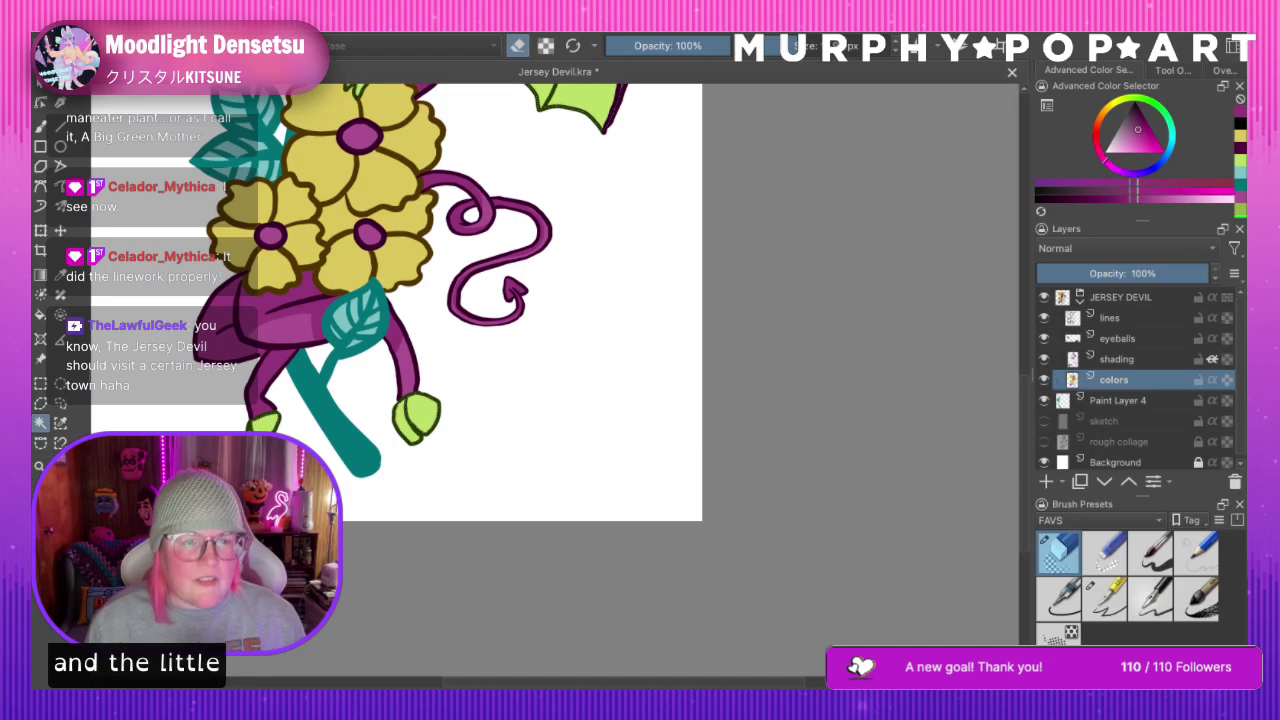
drag(416, 249, 391, 653)
drag(455, 398, 500, 468)
click(40, 467)
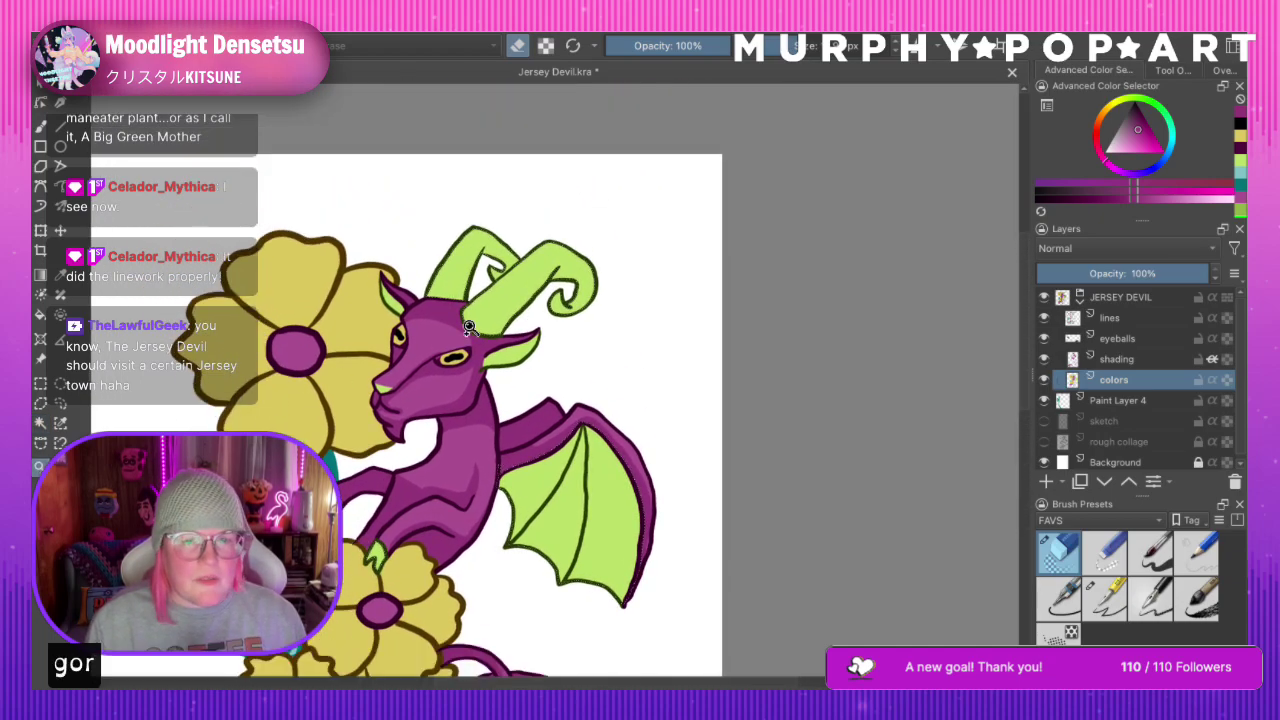
click(540, 285)
click(559, 411)
click(1136, 362)
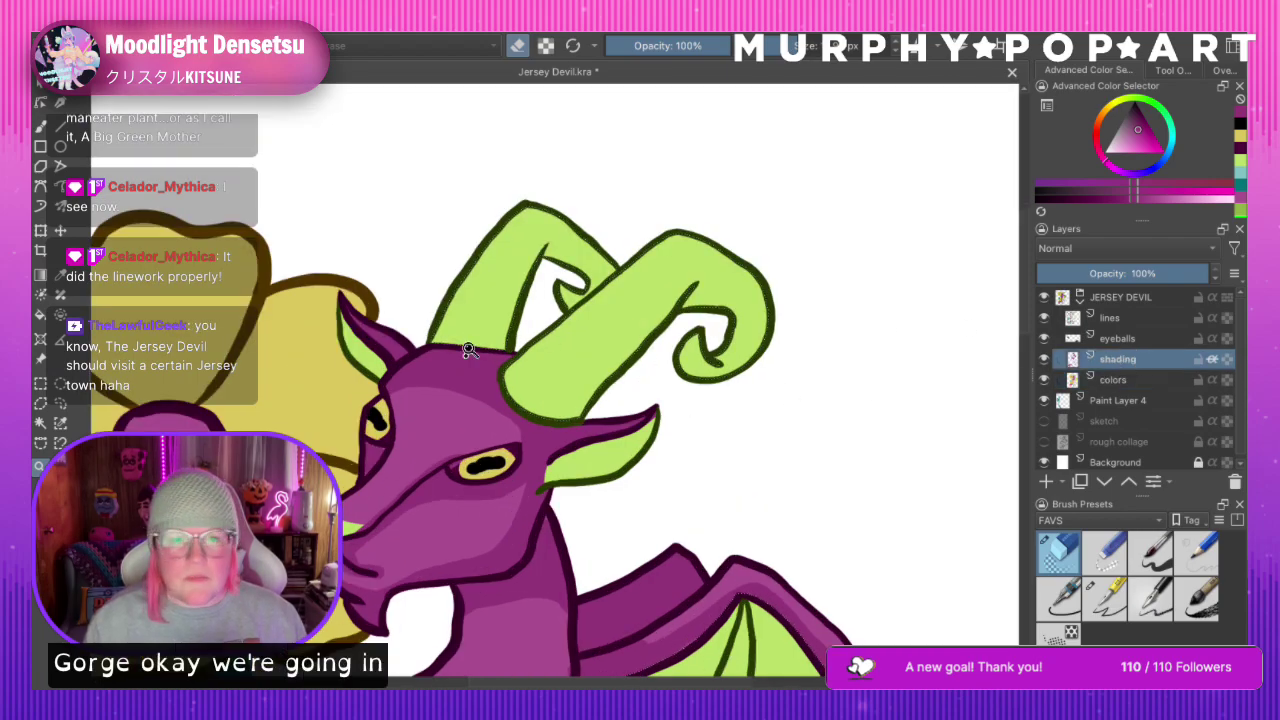
Mix a darker shade from the sampled horn green and paint shadows on the far horn with the inking brush preset
ctrl+click(530, 243)
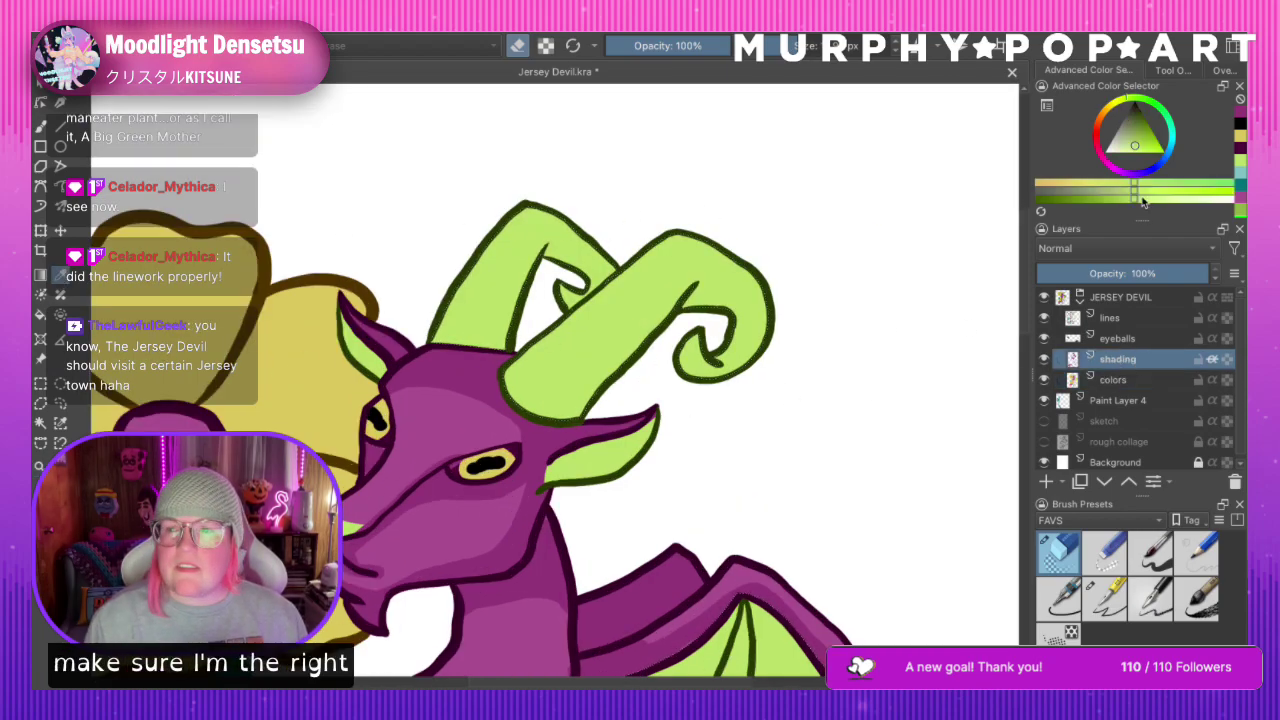
click(1103, 199)
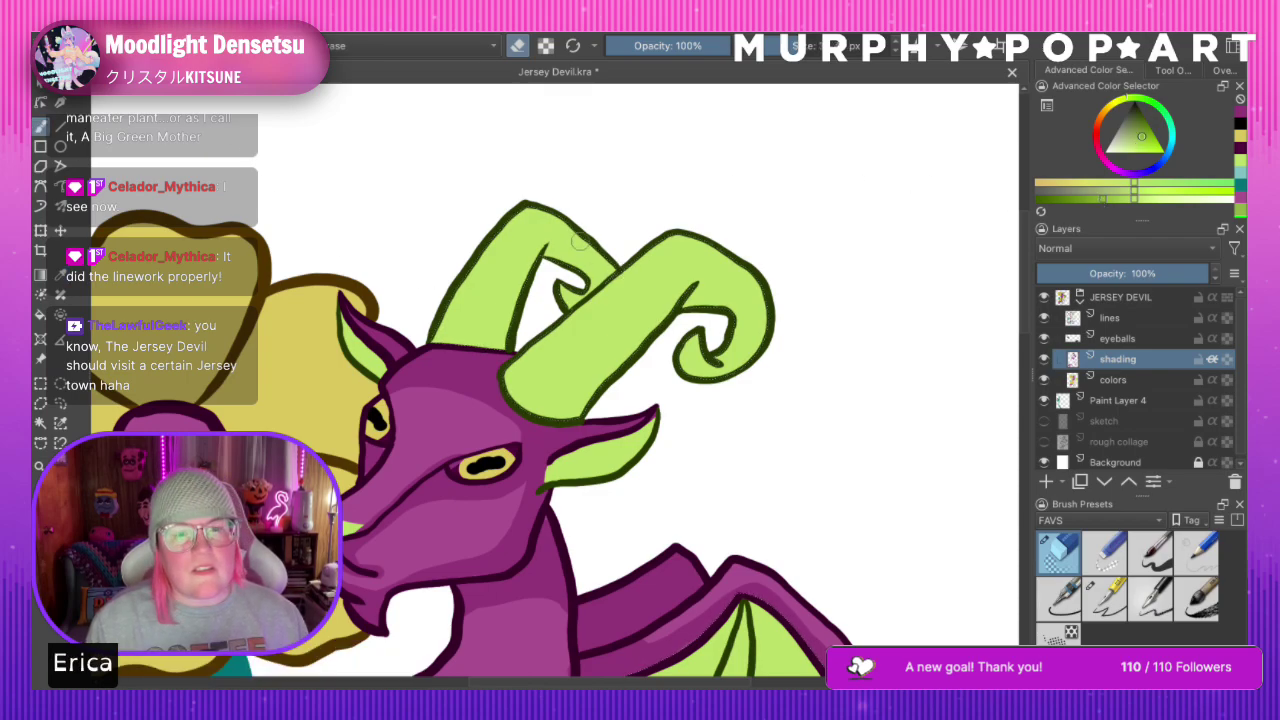
click(1110, 598)
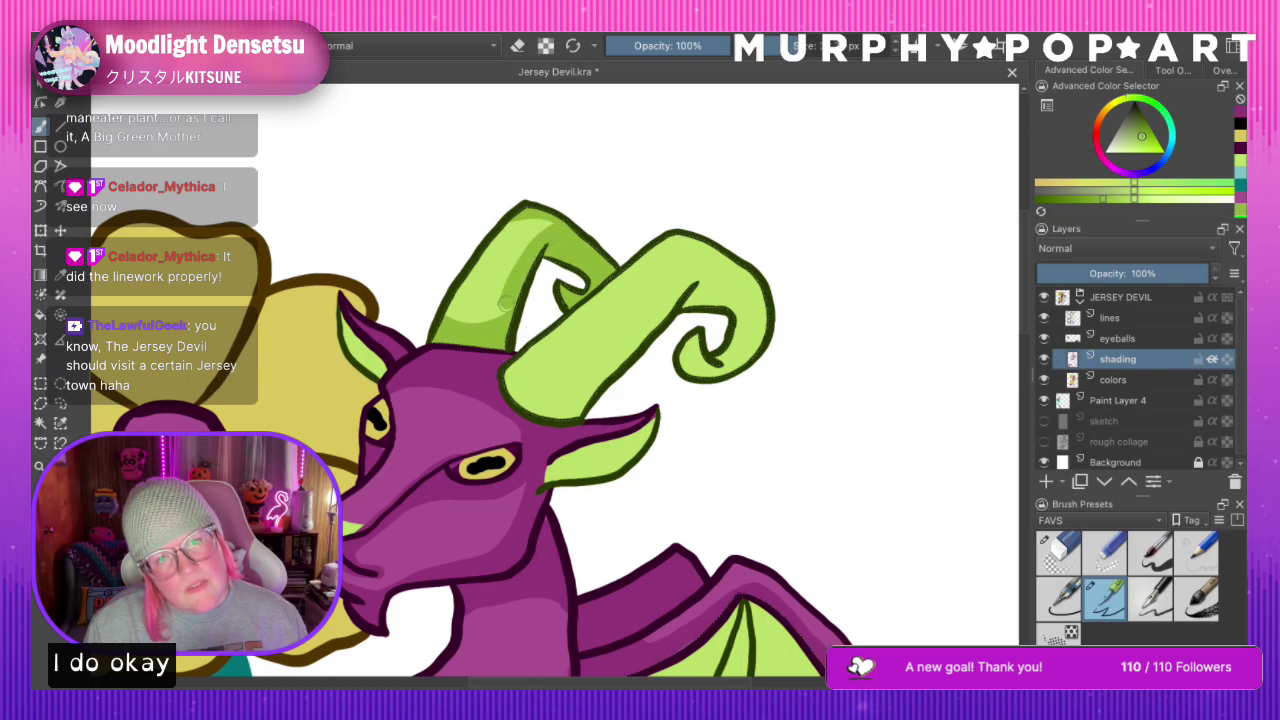
mouse_move(448, 290)
mouse_down()
mouse_move(517, 263)
mouse_move(546, 240)
mouse_up()
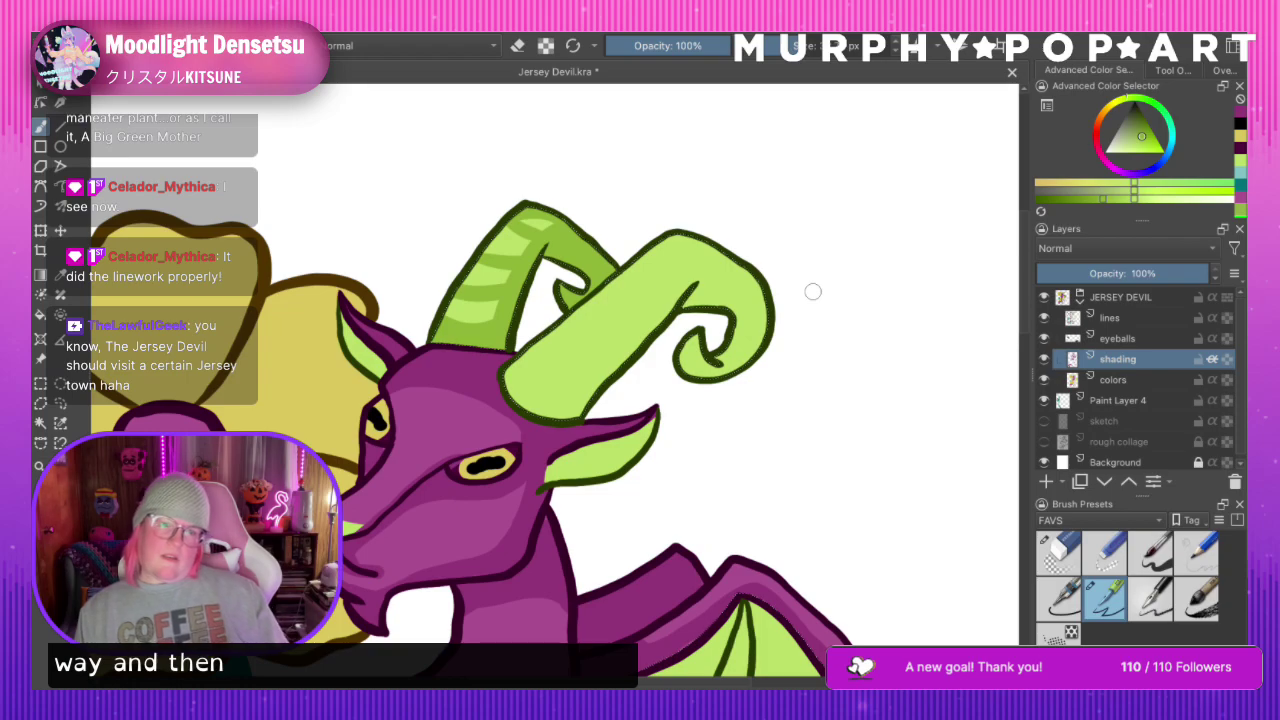
key(ctrl+z)
key(ctrl+z)
key(ctrl+z)
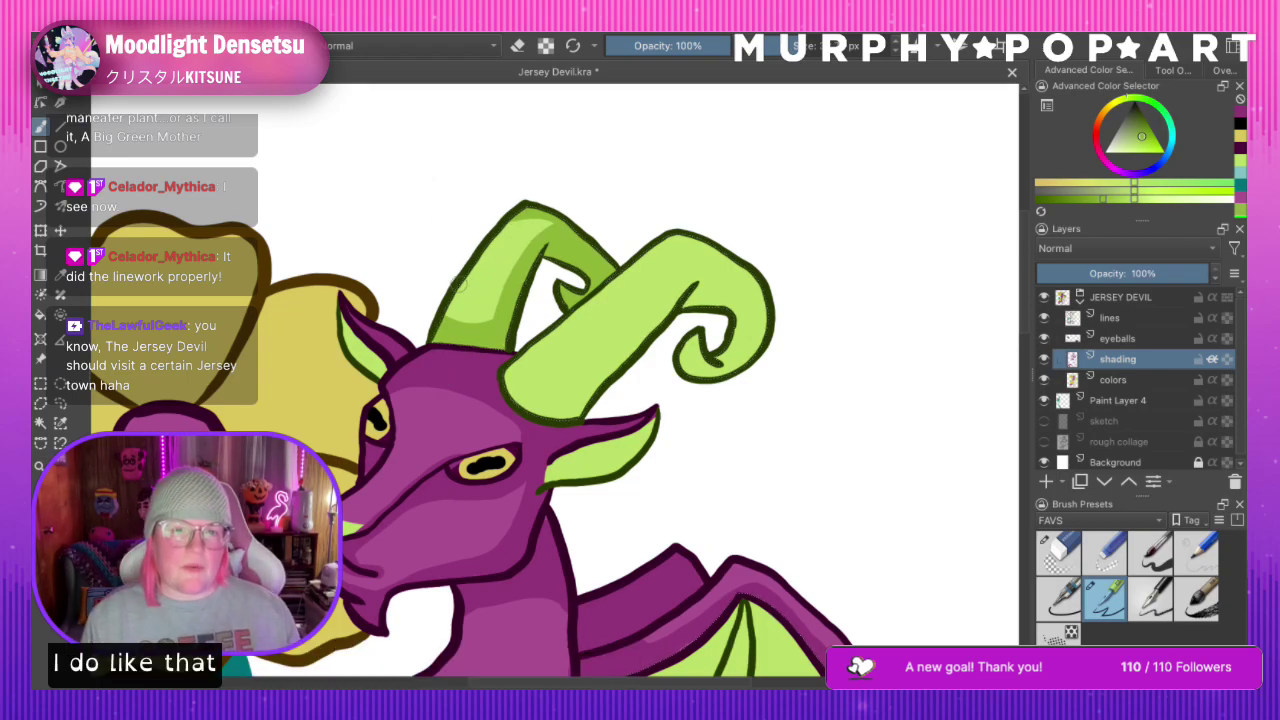
Paint curved darker green ridge stripes on the far horn, and matching ridges and edge shadows on the near horn
mouse_move(510, 258)
mouse_down()
mouse_move(508, 224)
mouse_move(563, 270)
mouse_move(522, 224)
mouse_up()
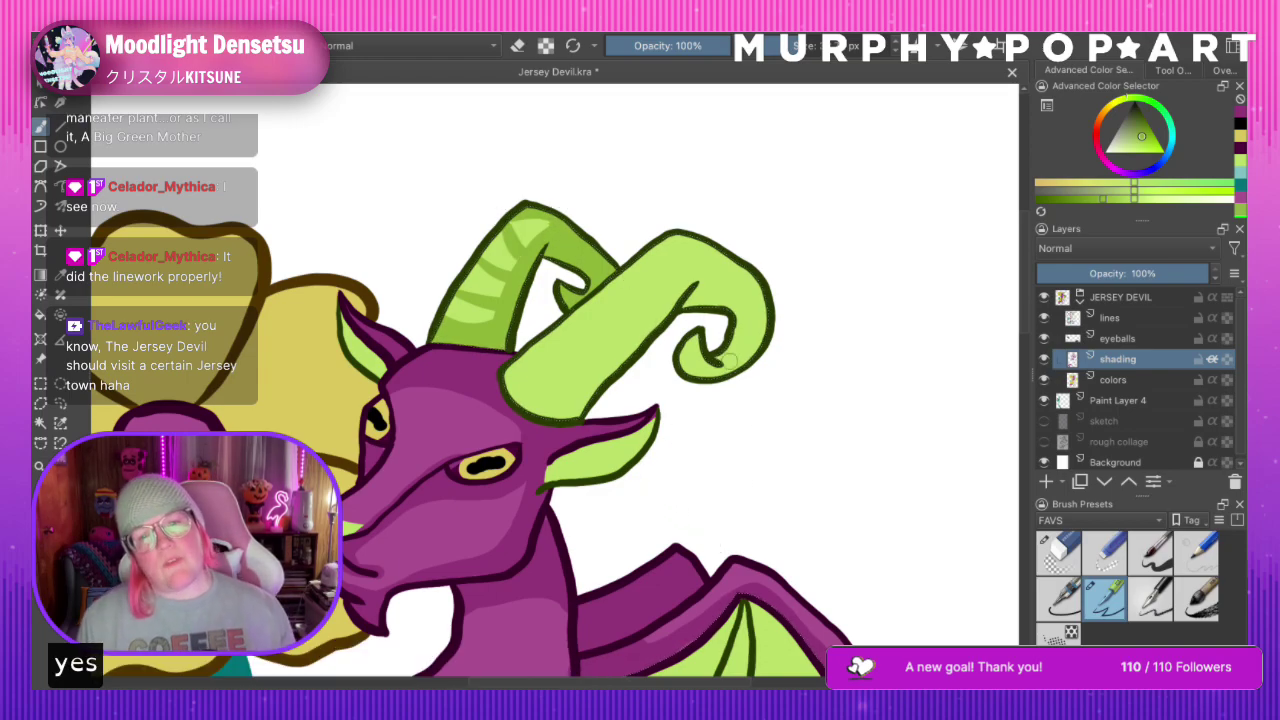
drag(507, 386, 580, 414)
drag(700, 274, 574, 399)
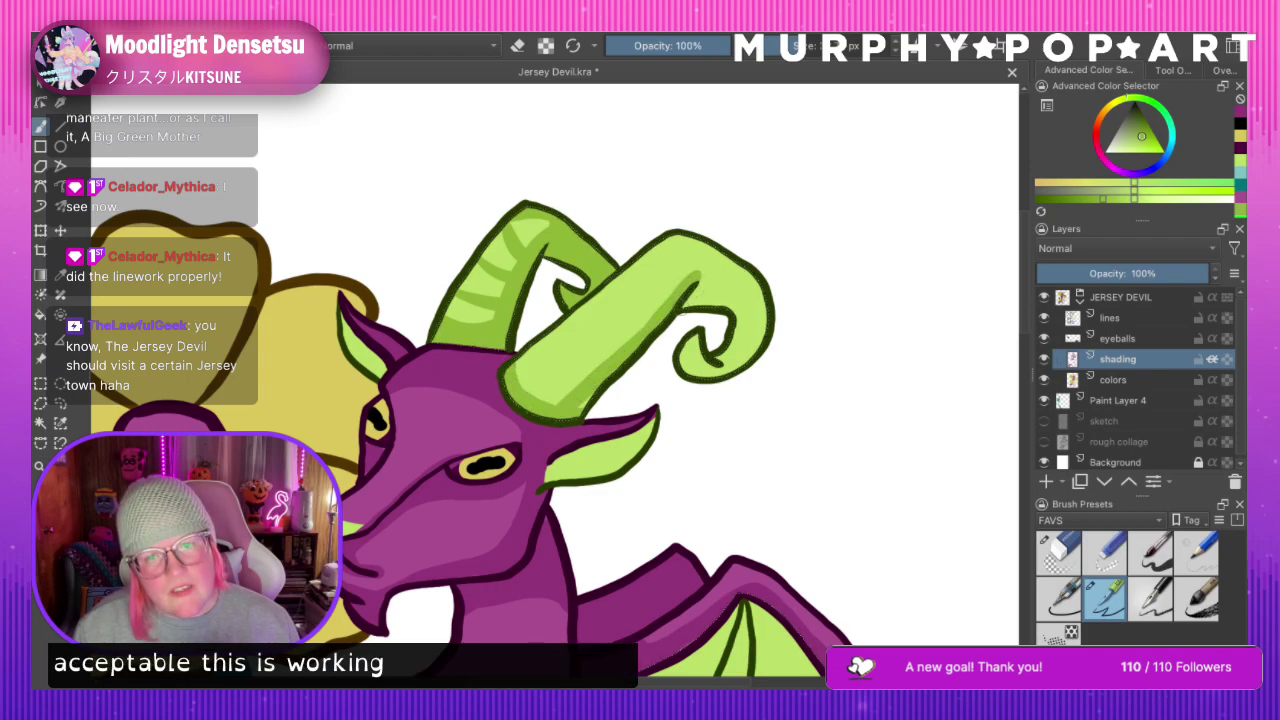
mouse_move(712, 289)
mouse_down()
mouse_move(740, 312)
mouse_move(736, 345)
mouse_move(725, 297)
mouse_up()
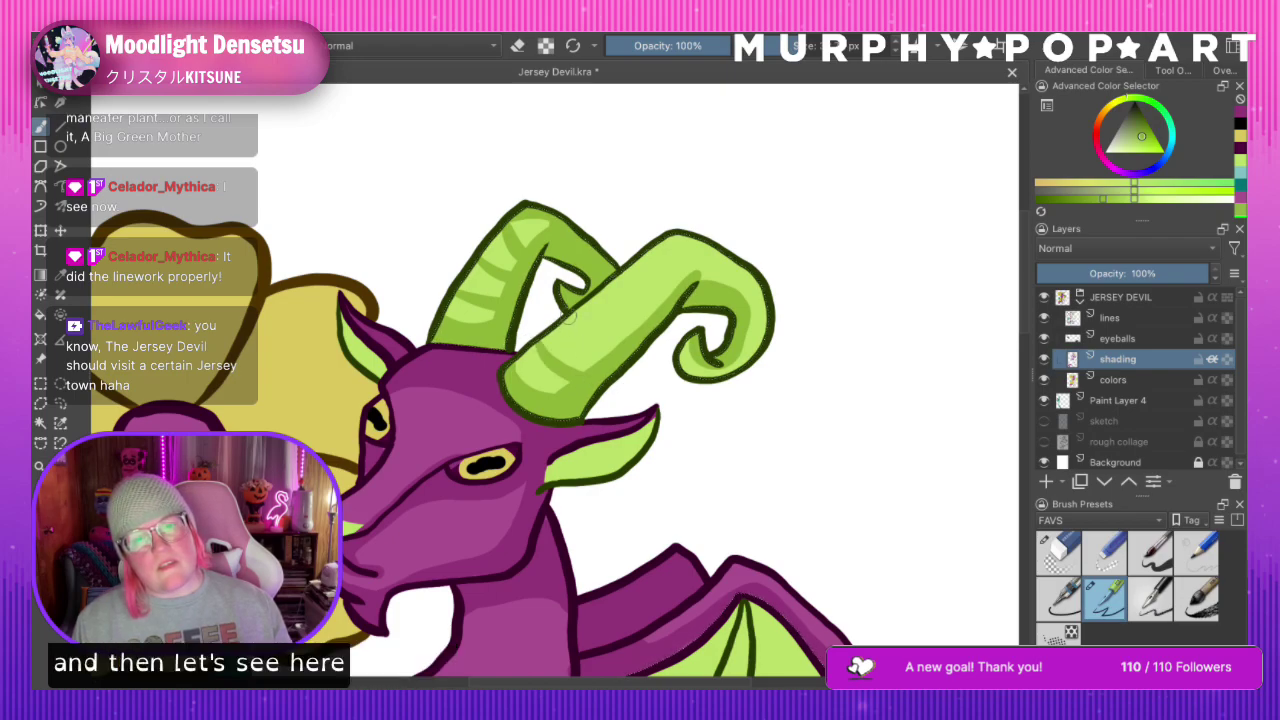
drag(594, 300, 634, 334)
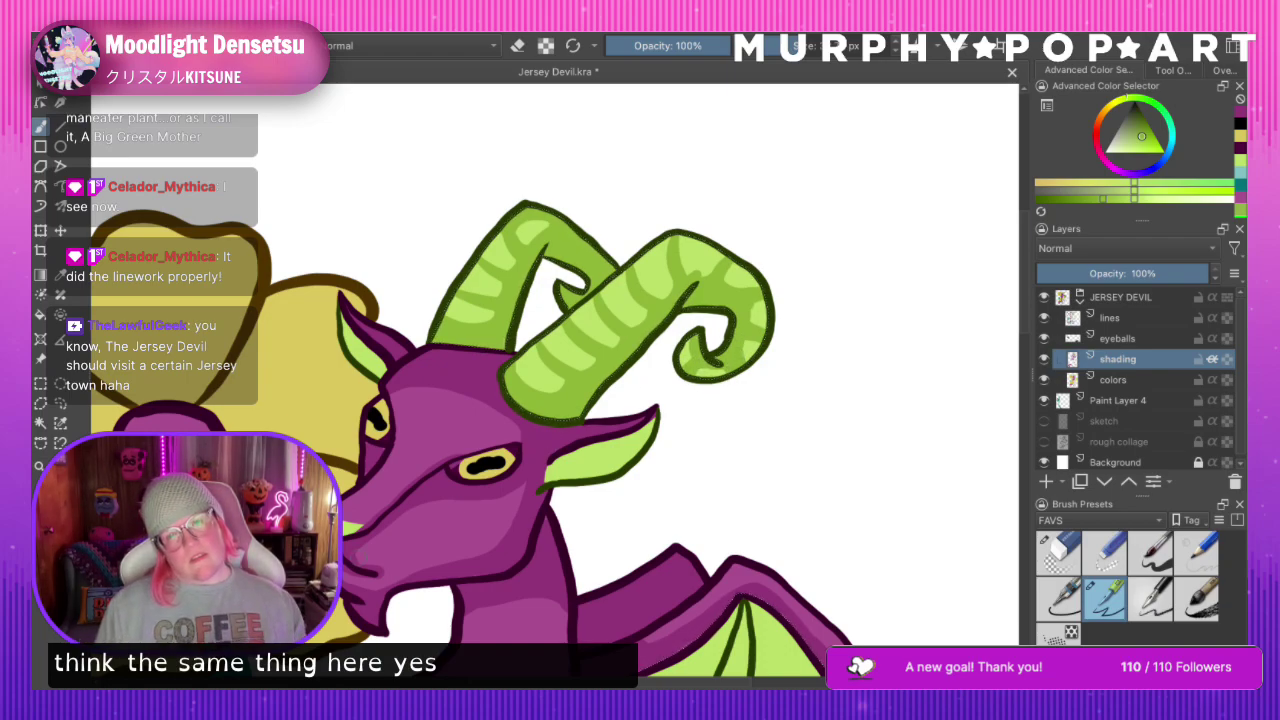
Review the striped horn shading up close and against the whole illustration
key(ctrl+minus)
key(ctrl+minus)
key(ctrl+minus)
key(ctrl+minus)
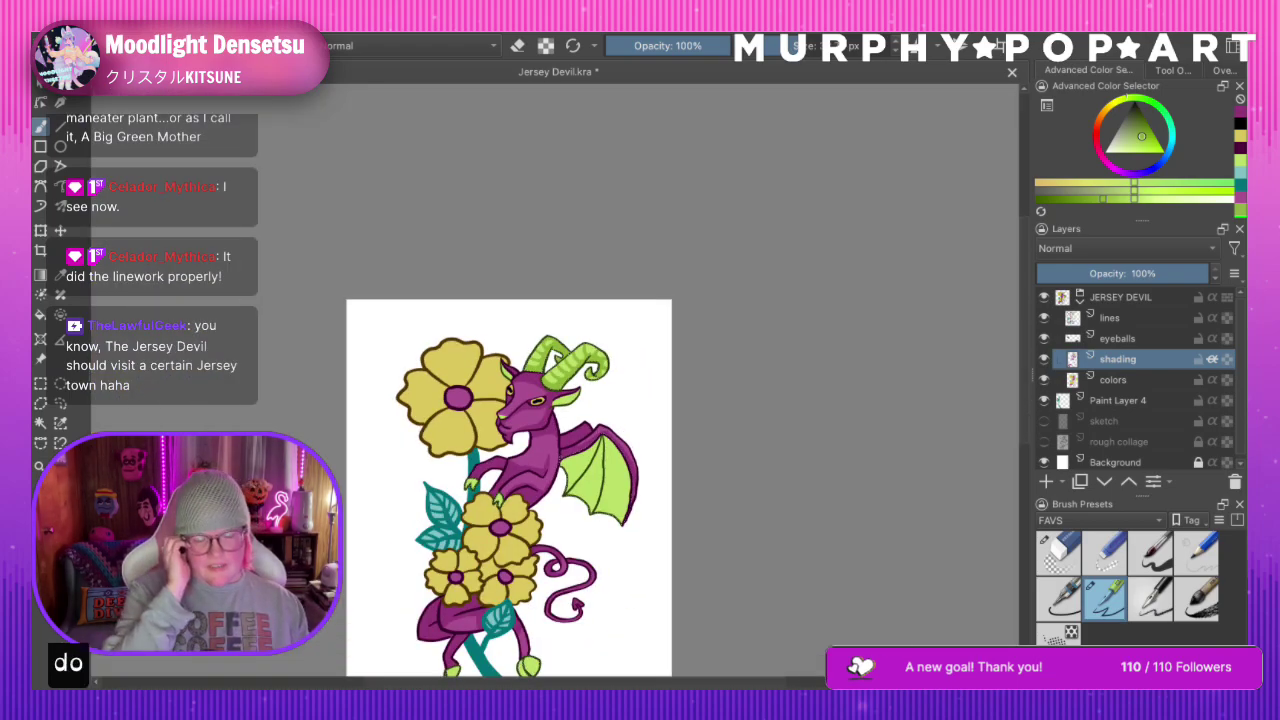
key(ctrl+plus)
key(ctrl+plus)
key(ctrl+plus)
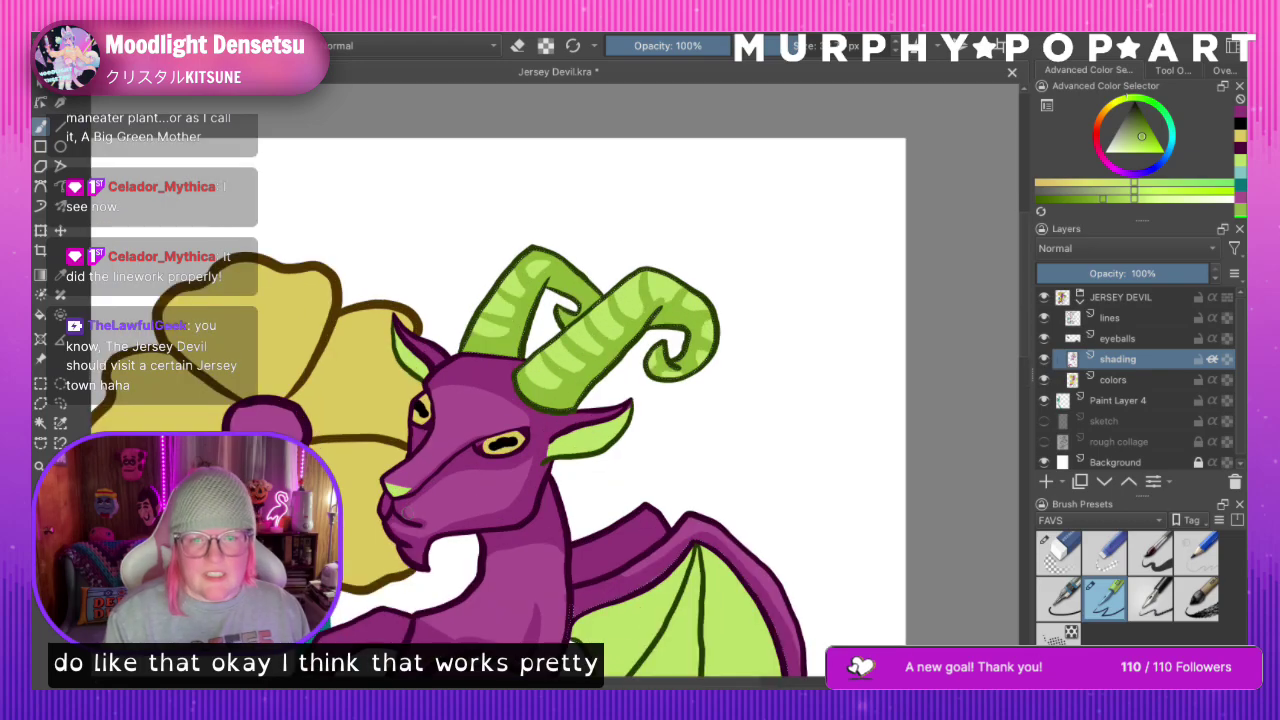
key(ctrl+minus)
key(ctrl+minus)
key(ctrl+minus)
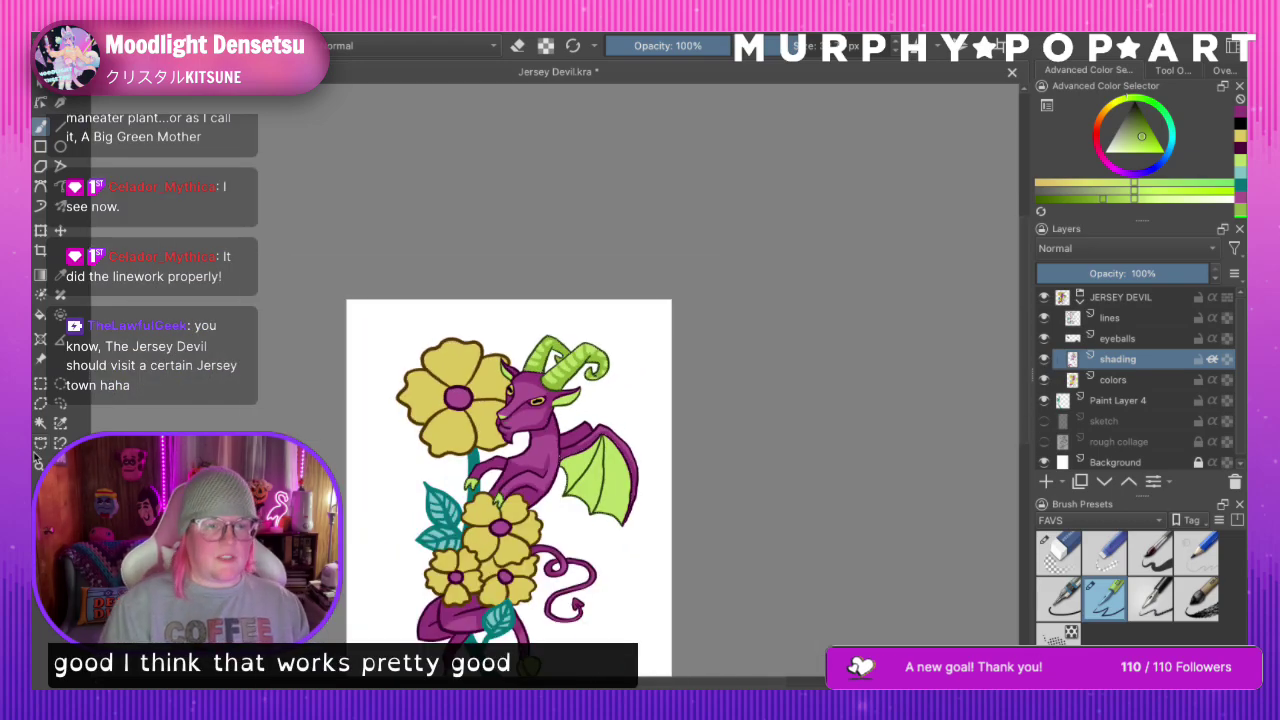
click(60, 464)
mouse_move(470, 512)
mouse_down()
mouse_move(595, 349)
mouse_move(578, 378)
mouse_move(635, 384)
mouse_move(621, 384)
mouse_up()
key(ctrl+plus)
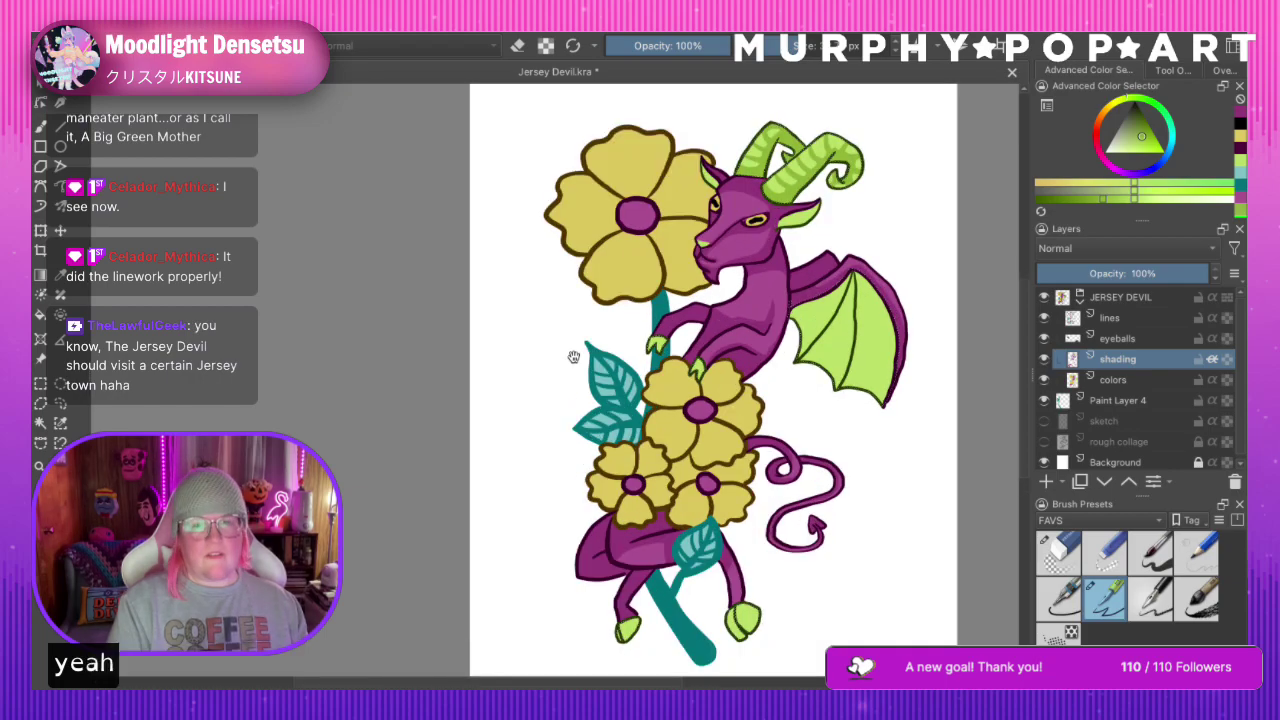
Paint a darker green shadow along the upper edge of the wing membrane section nearest the body
scroll(573, 357, up, 2)
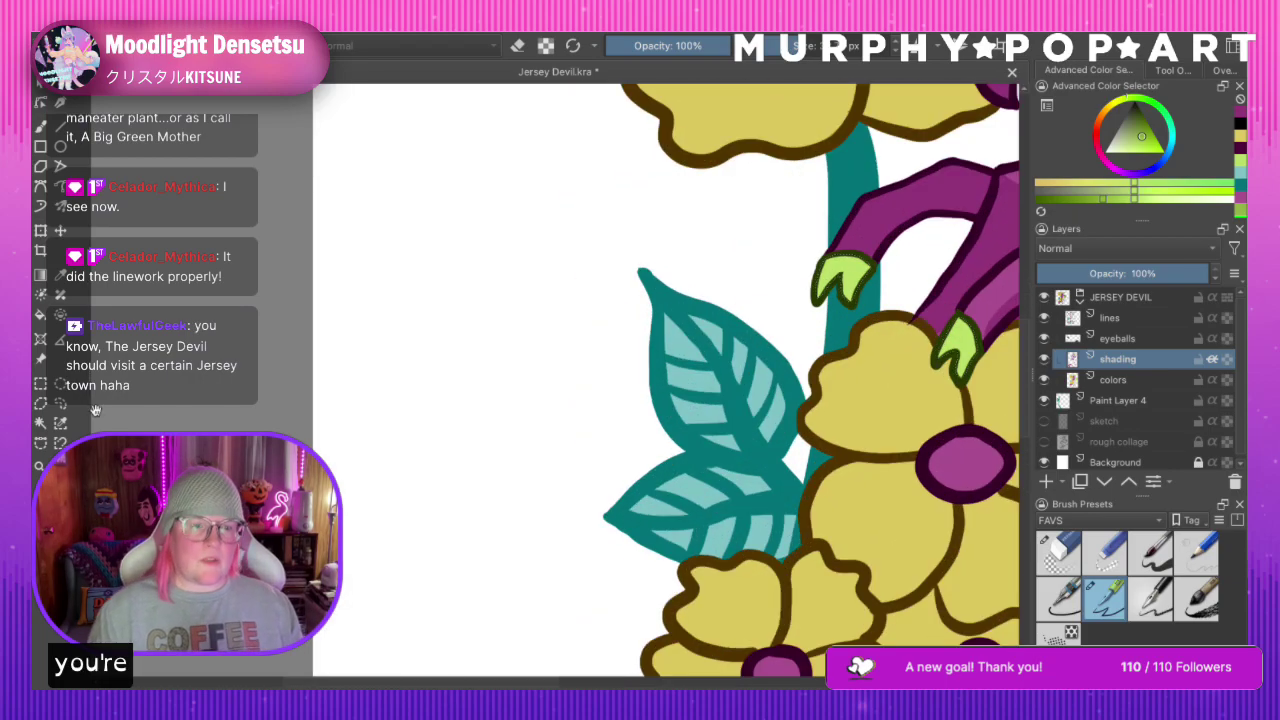
drag(920, 354, 400, 474)
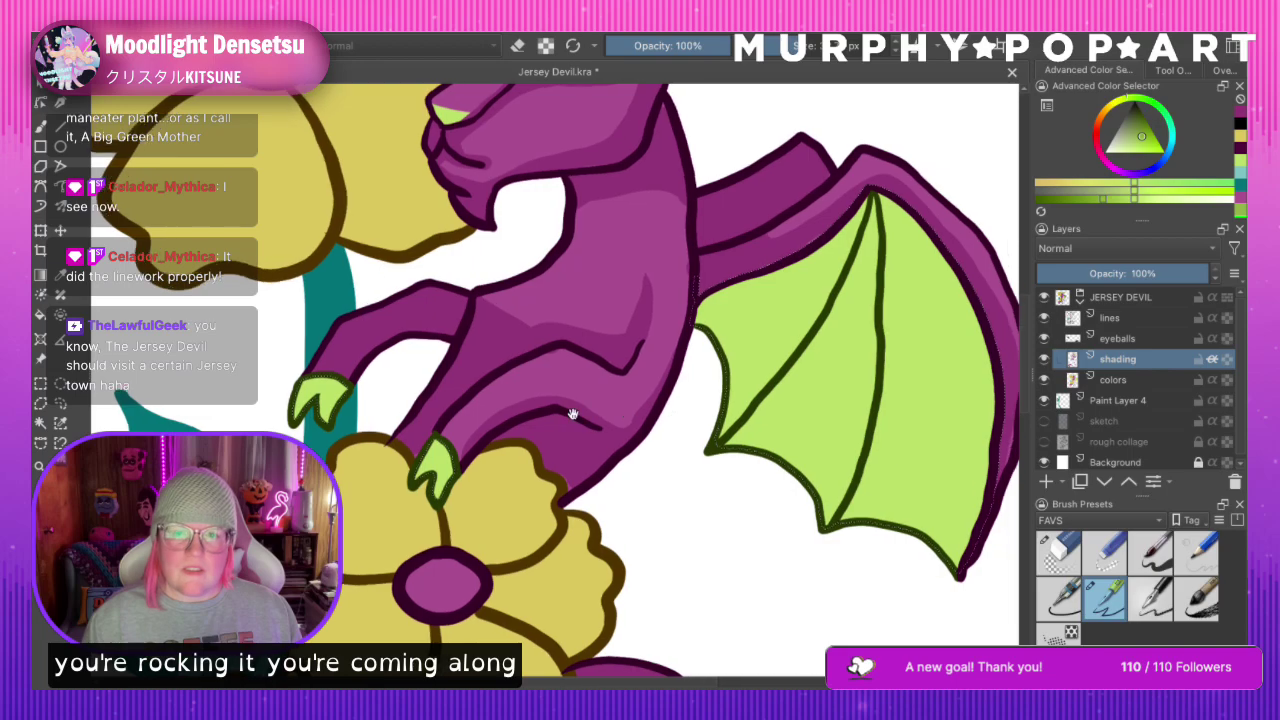
drag(751, 311, 494, 311)
click(41, 131)
drag(1025, 395, 1022, 345)
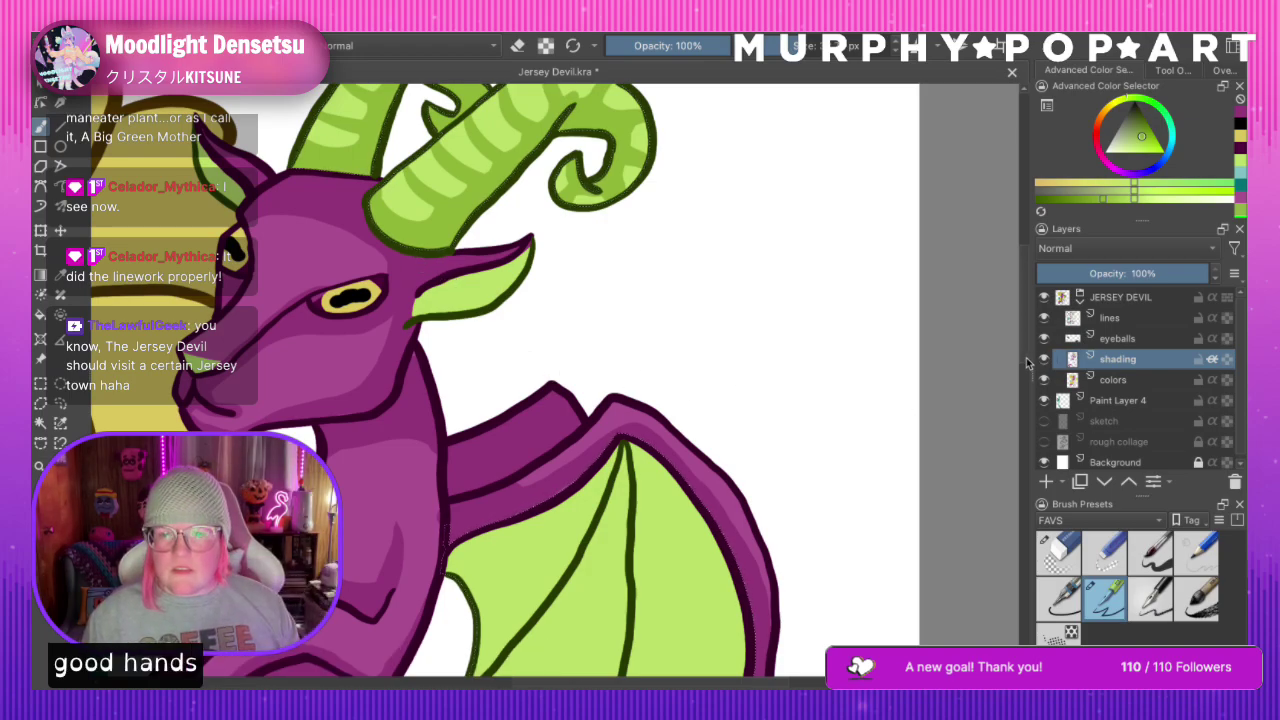
scroll(470, 370, down, 5)
mouse_move(470, 368)
mouse_down()
mouse_move(497, 310)
mouse_move(594, 224)
mouse_move(622, 188)
mouse_up()
mouse_move(518, 280)
mouse_down()
mouse_move(463, 320)
mouse_move(510, 278)
mouse_move(478, 287)
mouse_move(448, 312)
mouse_up()
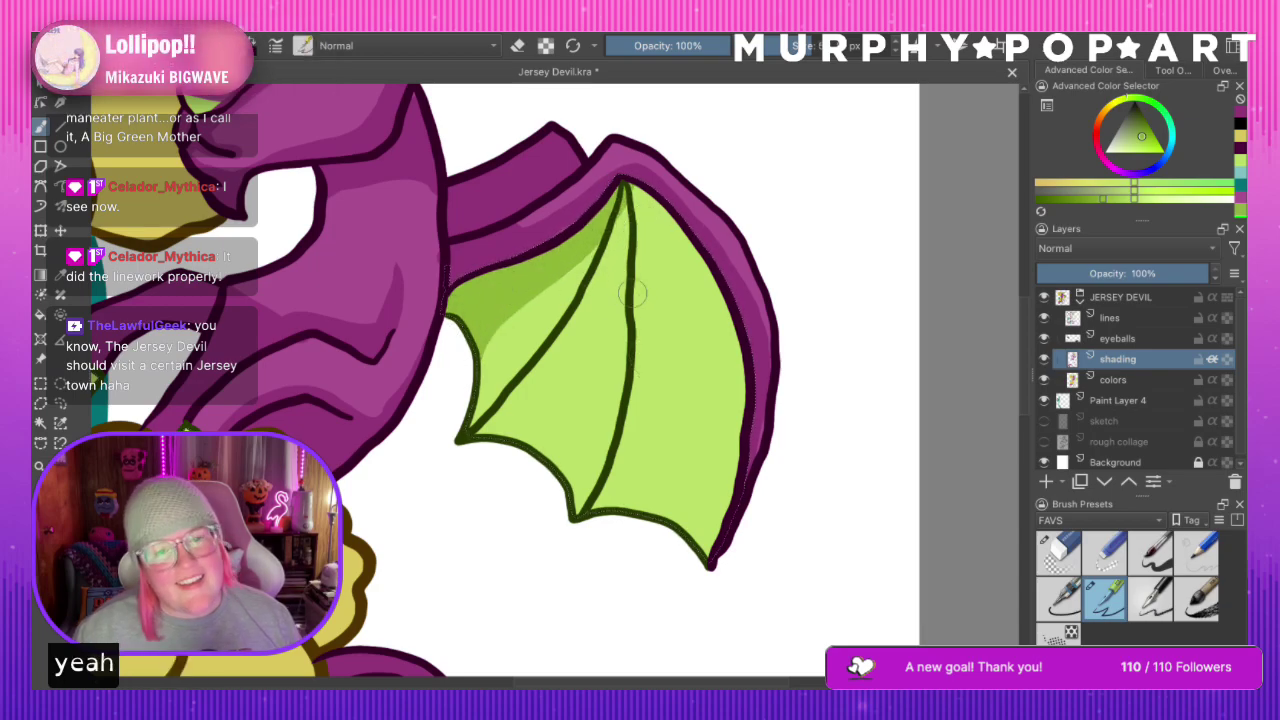
Paint a long darker green shadow in the middle wing membrane section, tapering from the wing joint to the lower edge
drag(626, 204, 608, 252)
key(ctrl+z)
mouse_move(622, 196)
mouse_down()
mouse_move(558, 345)
mouse_move(480, 440)
mouse_up()
key(ctrl+z)
mouse_move(621, 186)
mouse_down()
mouse_move(557, 381)
mouse_move(486, 470)
mouse_up()
mouse_move(630, 205)
mouse_down()
mouse_move(577, 397)
mouse_move(532, 486)
mouse_up()
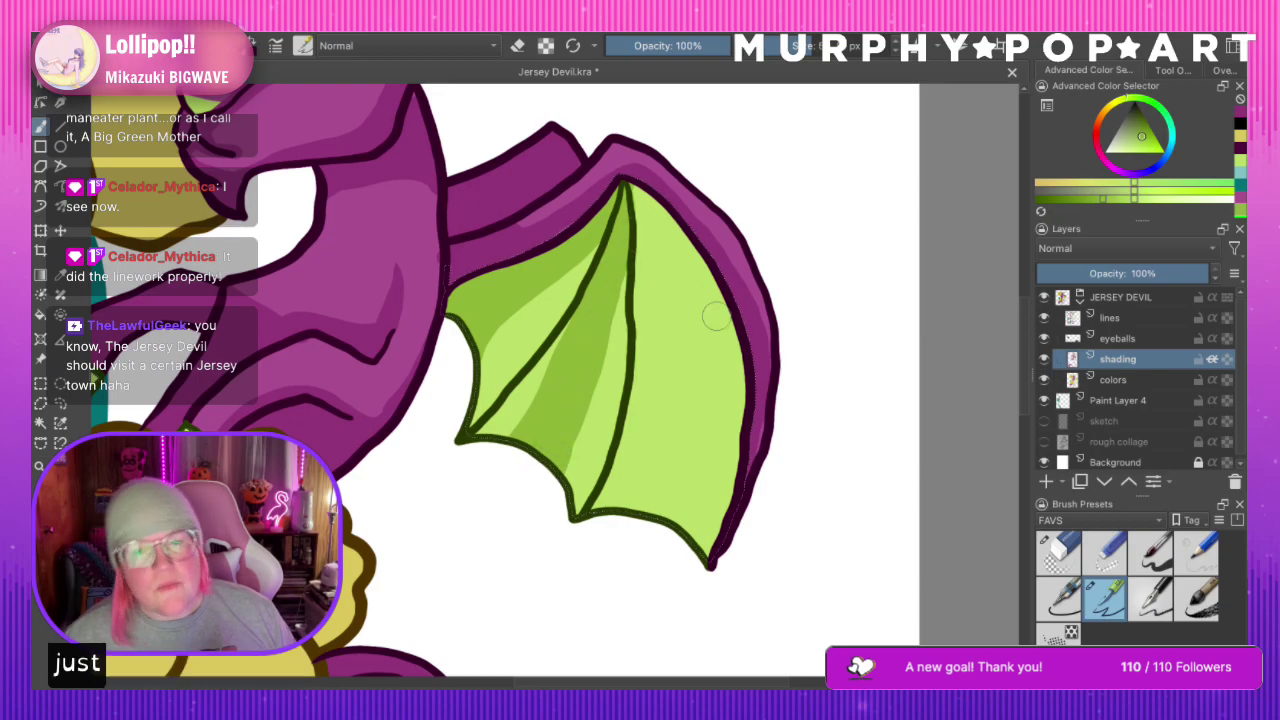
Paint darker green shadows down the outer wing membrane section, leaving light streaks beside the rib and near the outer edge
mouse_move(640, 195)
mouse_down()
mouse_move(660, 320)
mouse_move(610, 505)
mouse_up()
key(ctrl+z)
mouse_move(645, 197)
mouse_down()
mouse_move(662, 352)
mouse_move(656, 510)
mouse_up()
mouse_move(668, 200)
mouse_down()
mouse_move(693, 383)
mouse_move(674, 617)
mouse_up()
drag(668, 370, 651, 525)
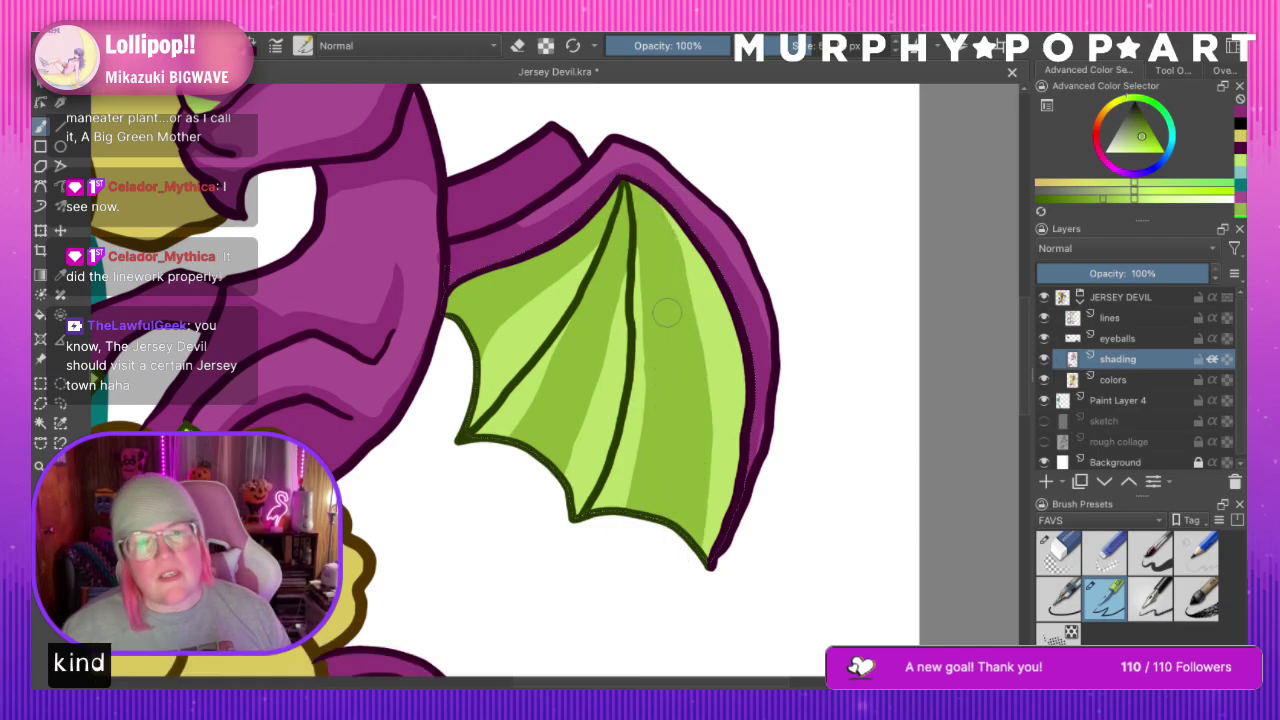
mouse_move(655, 188)
mouse_down()
mouse_move(710, 262)
mouse_move(738, 344)
mouse_move(744, 438)
mouse_move(712, 568)
mouse_up()
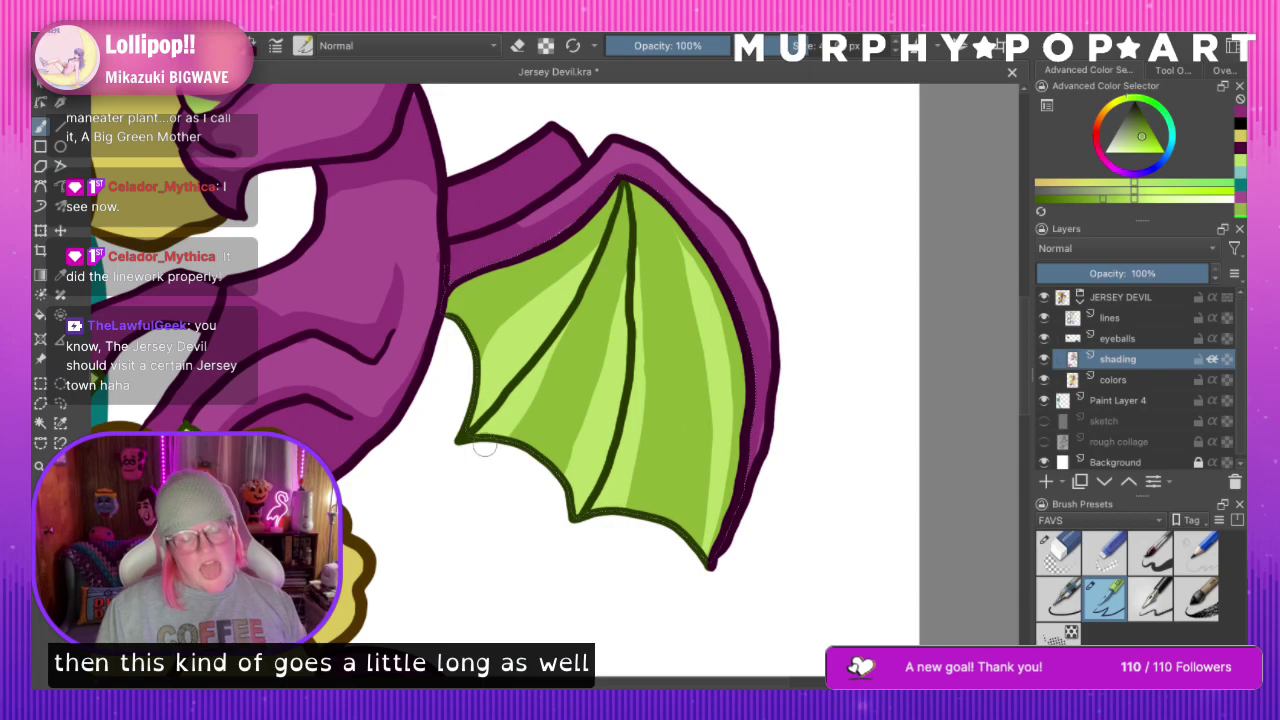
Review the wing shading against the whole illustration
key(ctrl+minus)
key(ctrl+minus)
key(ctrl+minus)
key(ctrl+minus)
key(ctrl+minus)
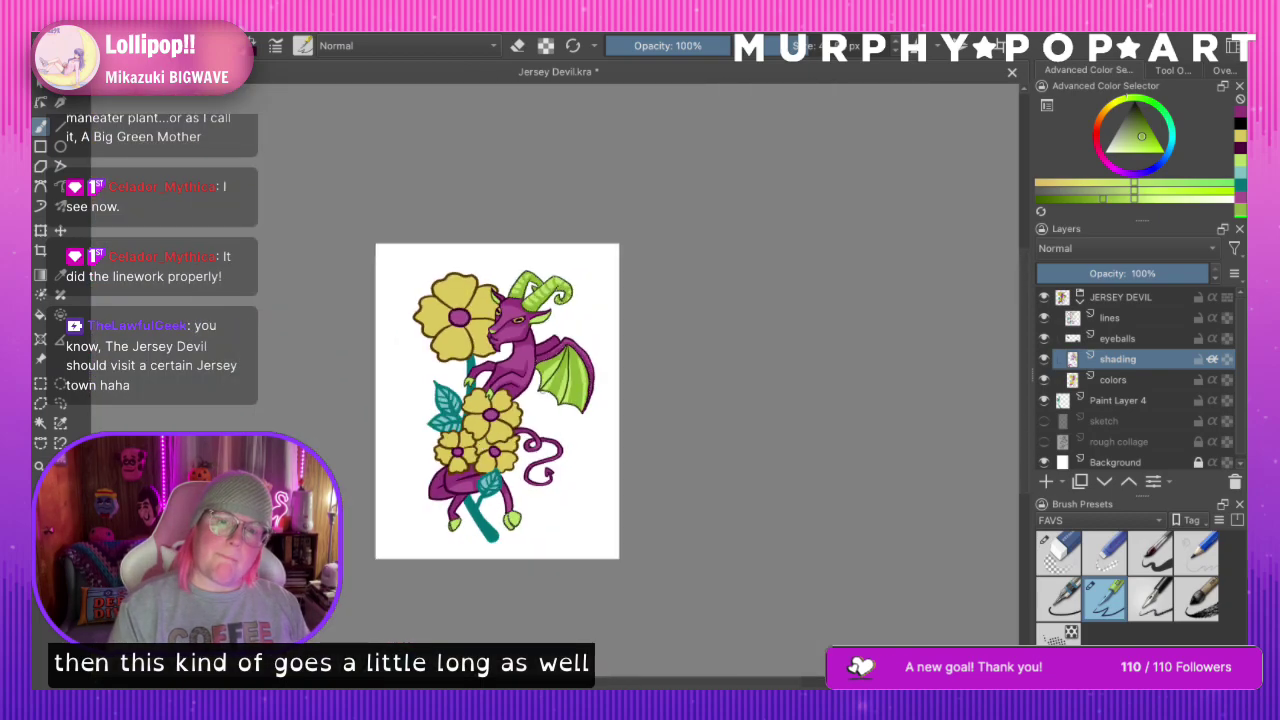
key(ctrl+minus)
key(ctrl+minus)
key(ctrl+plus)
key(ctrl+plus)
key(ctrl+plus)
key(ctrl+plus)
key(ctrl+plus)
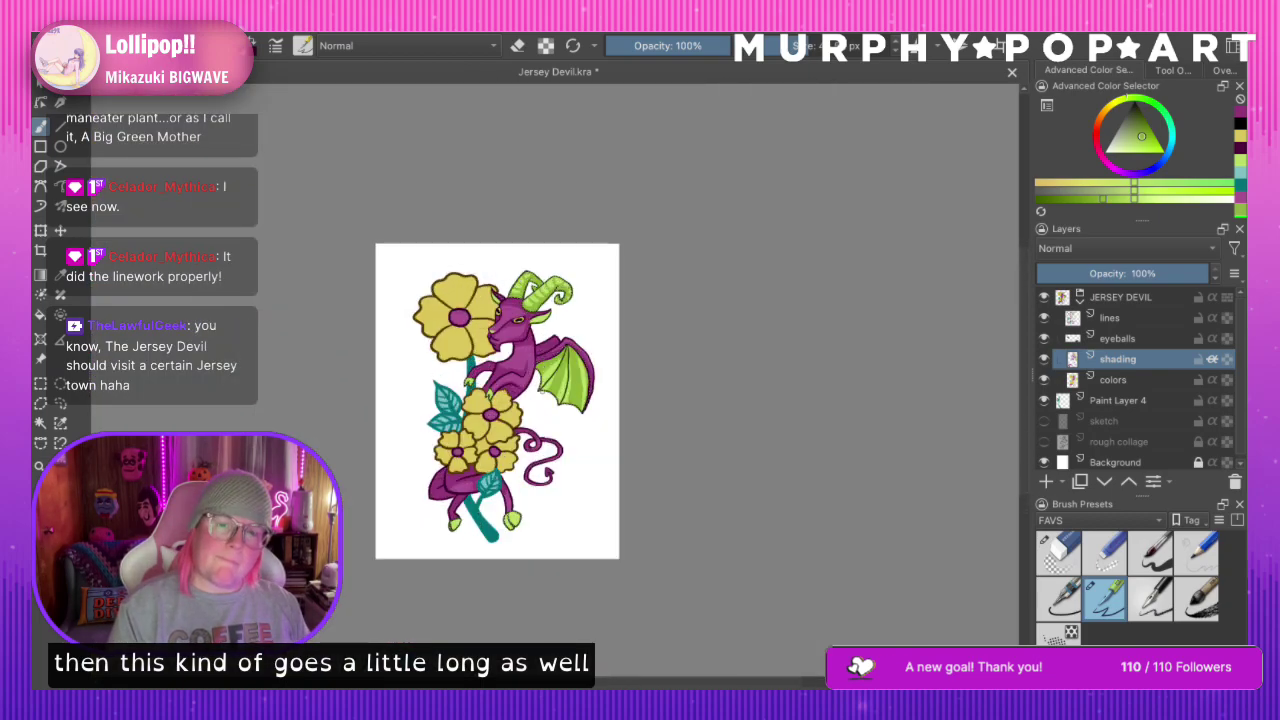
Paint darker green shadows on both rear hooves, leaving lighter highlight areas on the hoof beside the stem's end
scroll(450, 380, down, 8)
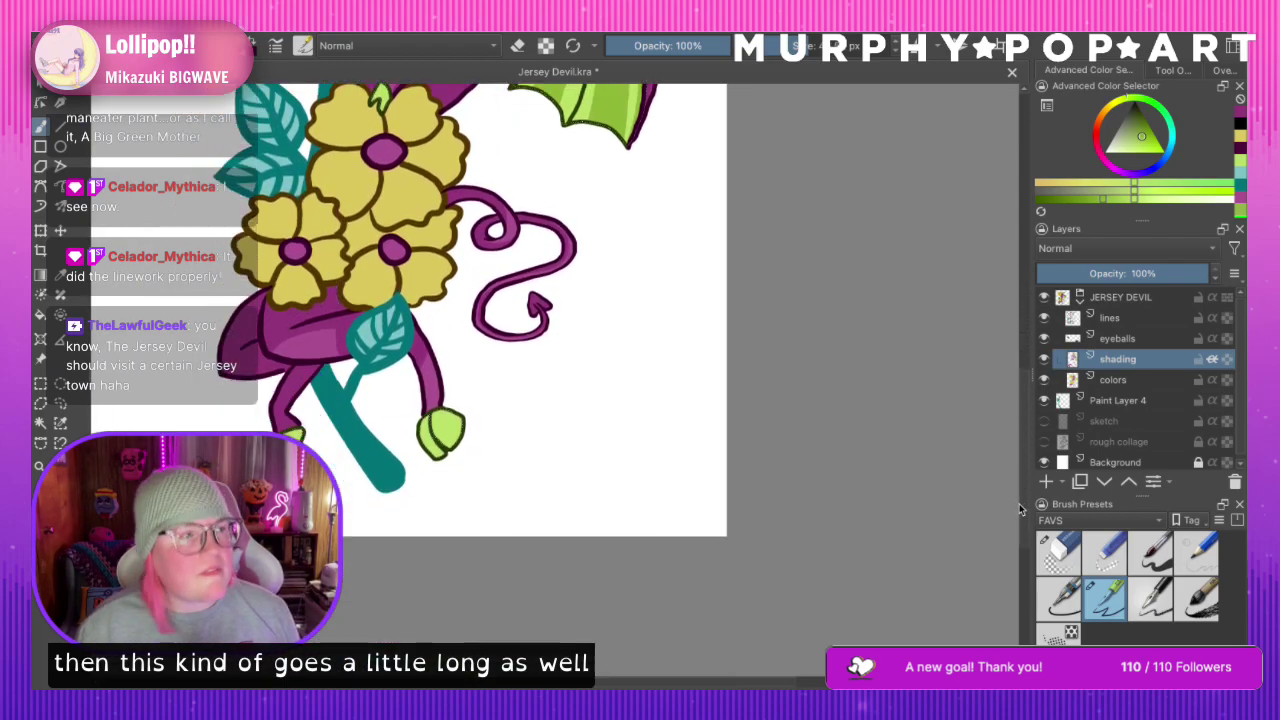
key(ctrl+plus)
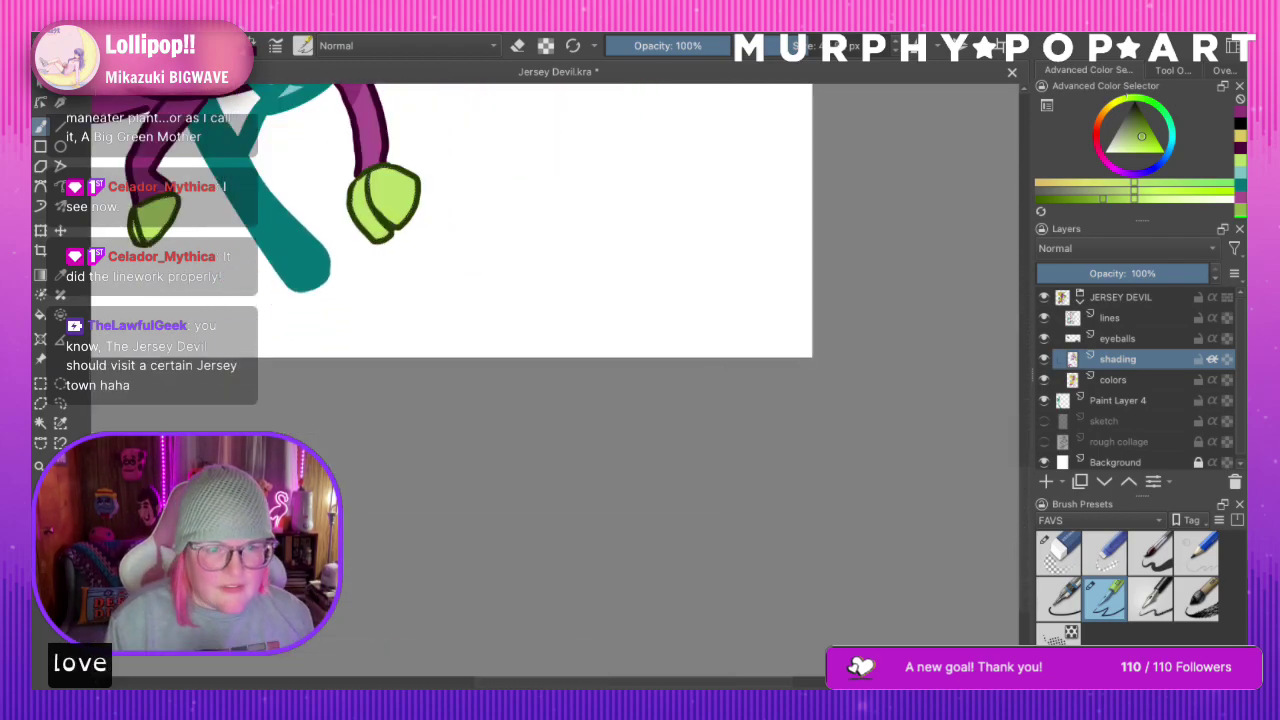
key(ctrl+plus)
key(space)
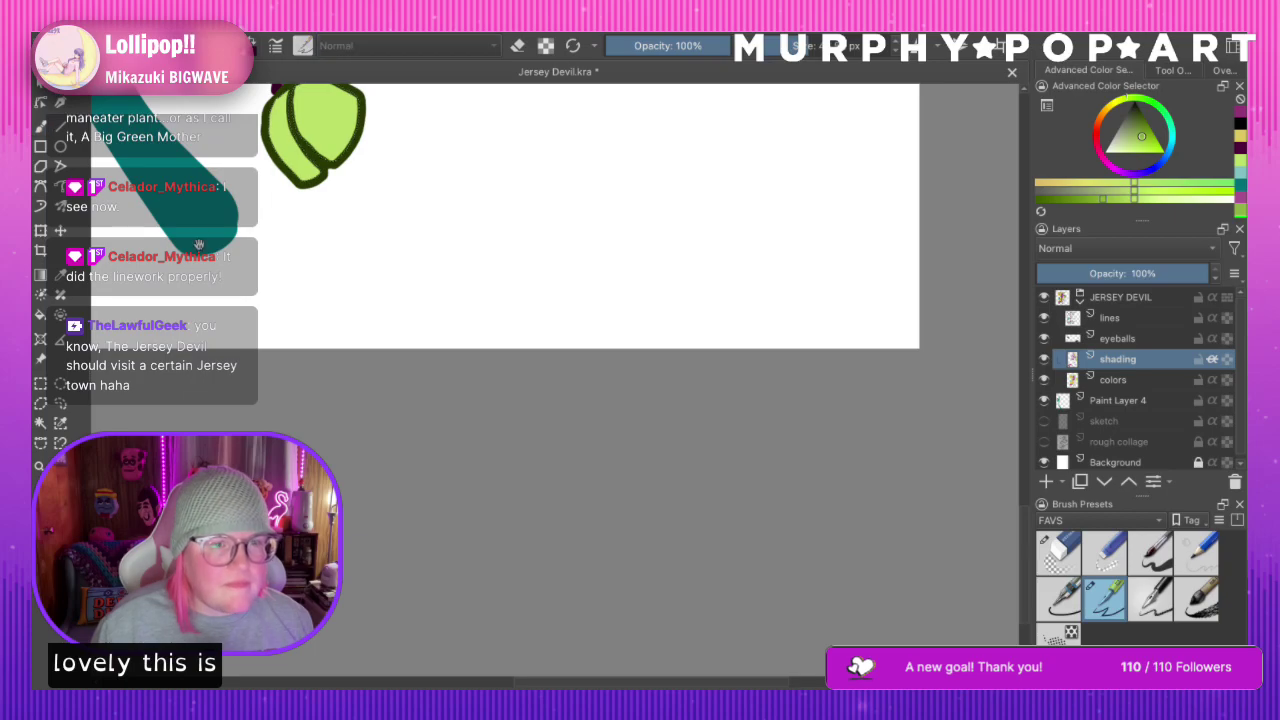
drag(95, 205, 385, 350)
click(40, 125)
mouse_move(268, 290)
mouse_down()
mouse_move(288, 326)
mouse_move(277, 345)
mouse_move(307, 276)
mouse_up()
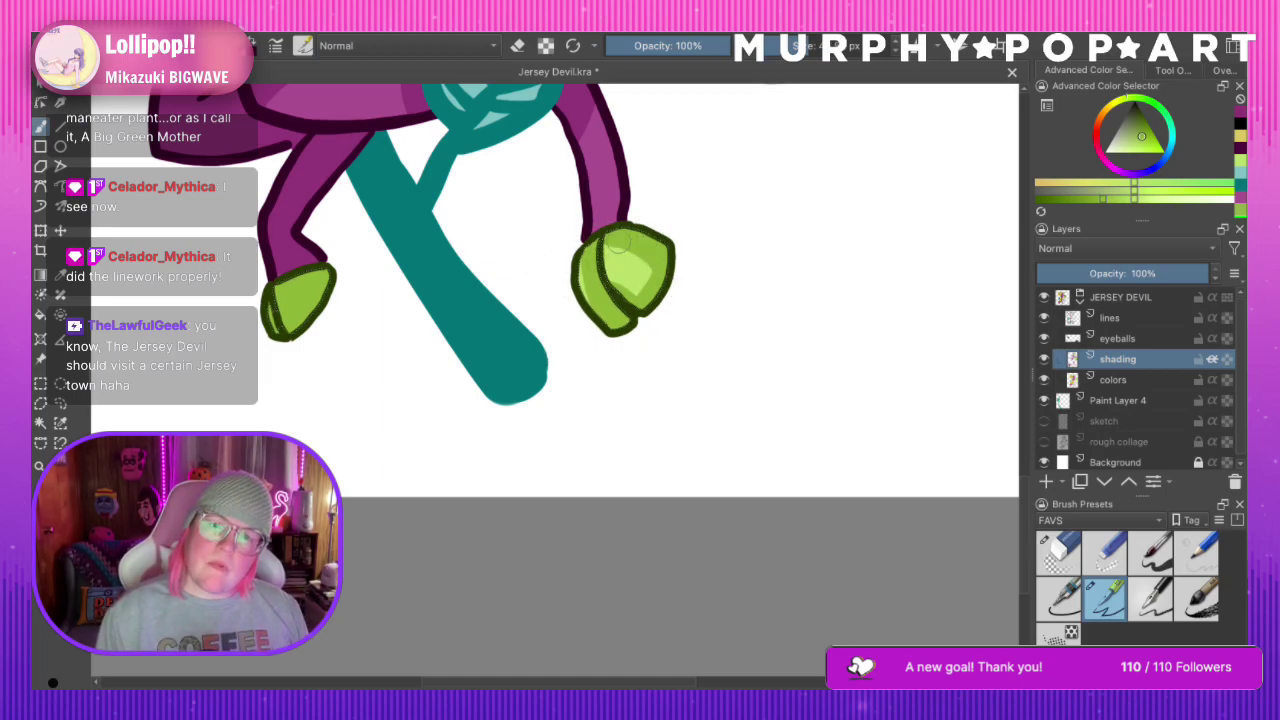
mouse_move(628, 262)
mouse_down()
mouse_move(636, 295)
mouse_move(648, 237)
mouse_up()
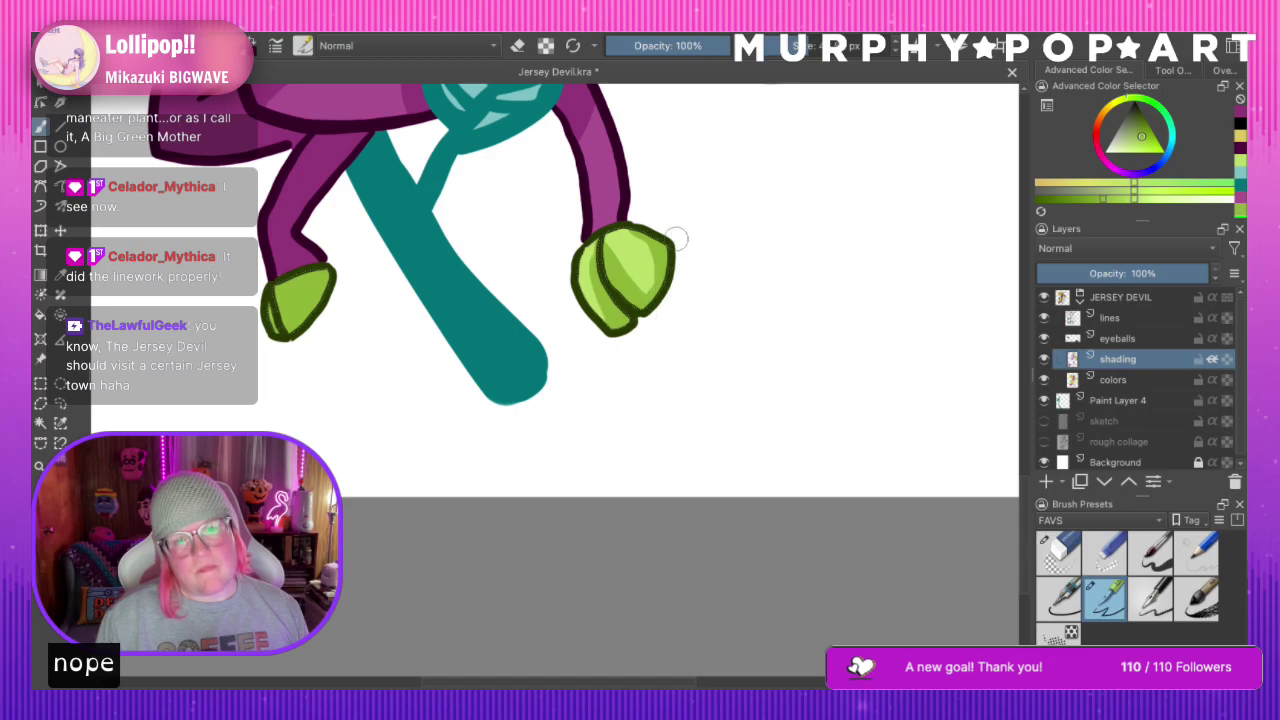
Paint darker green shadows on both front claws with a smaller brush, and switch to the freehand selection tool
scroll(748, 160, down, 6)
key(ctrl+minus)
key(ctrl+plus)
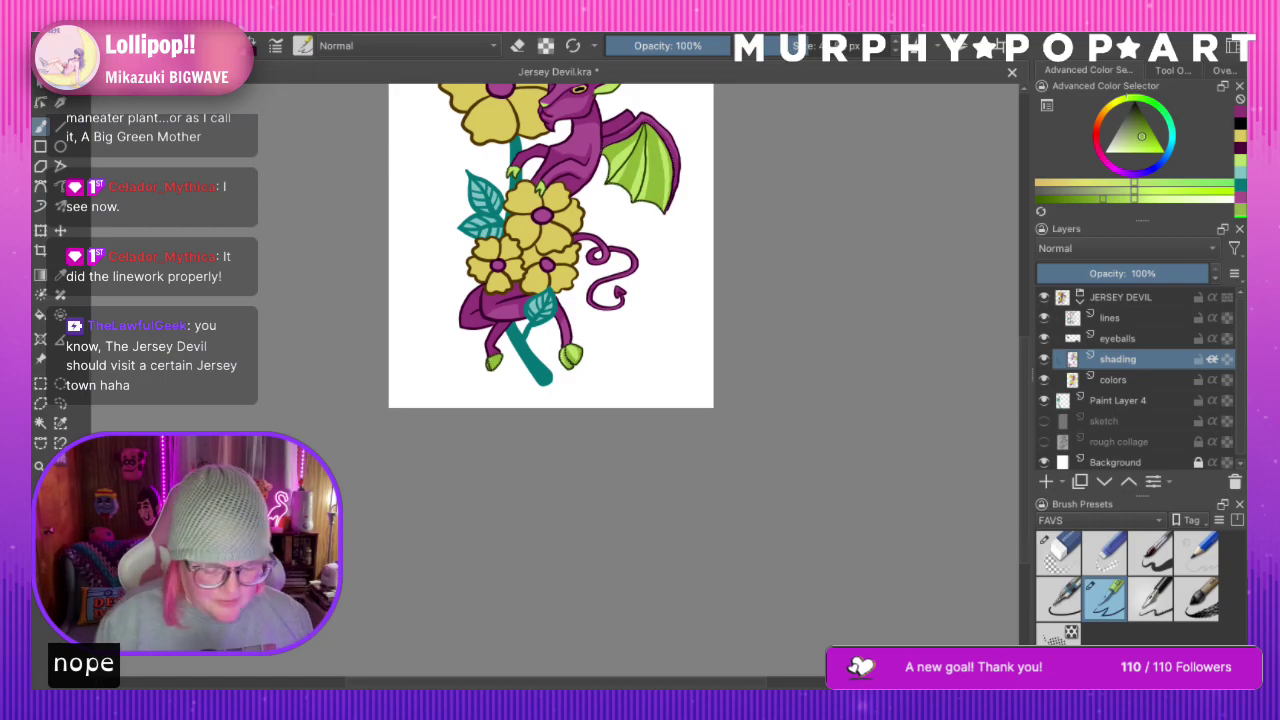
scroll(554, 381, up, 4)
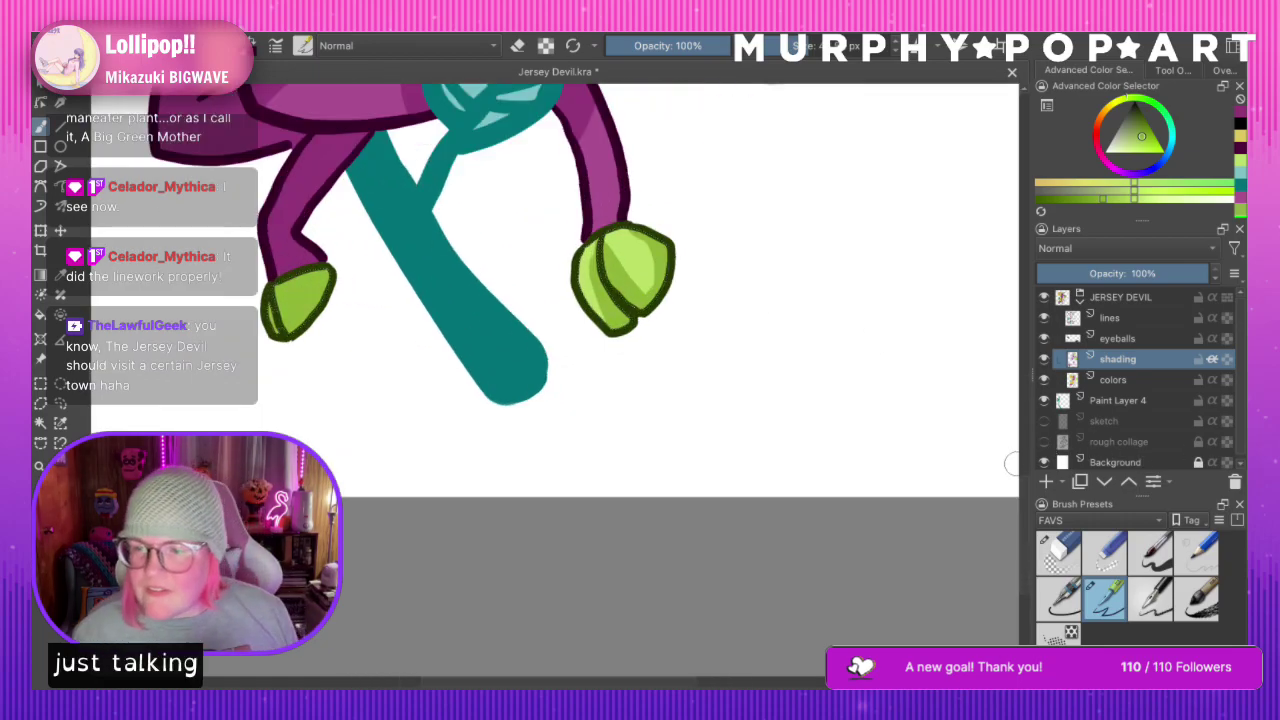
drag(1026, 498, 1027, 494)
drag(1024, 383, 1024, 313)
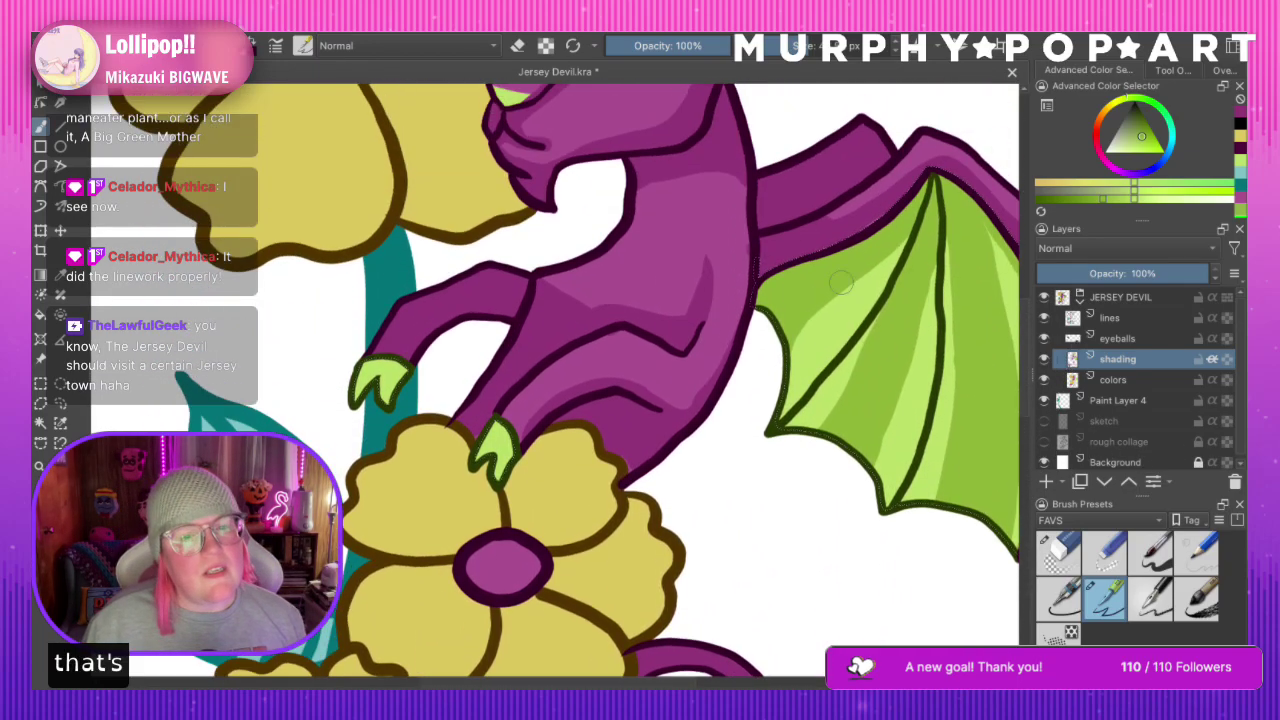
key(bracketleft)
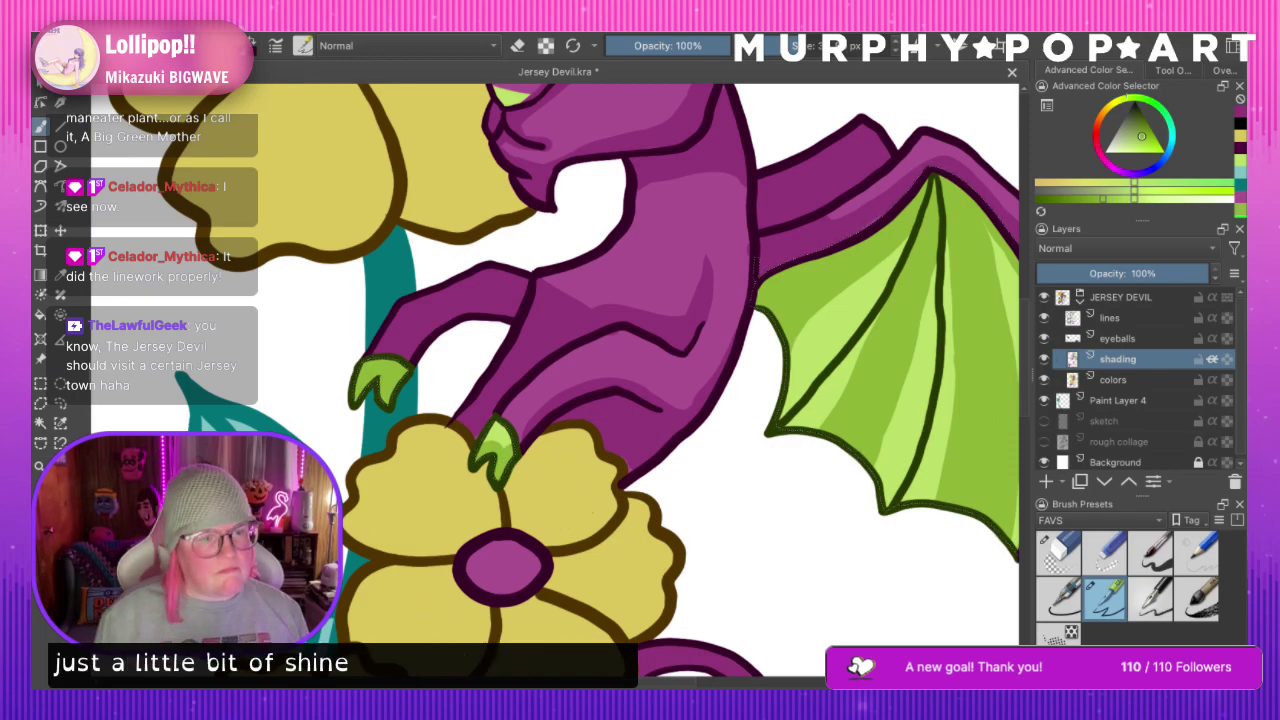
click(61, 404)
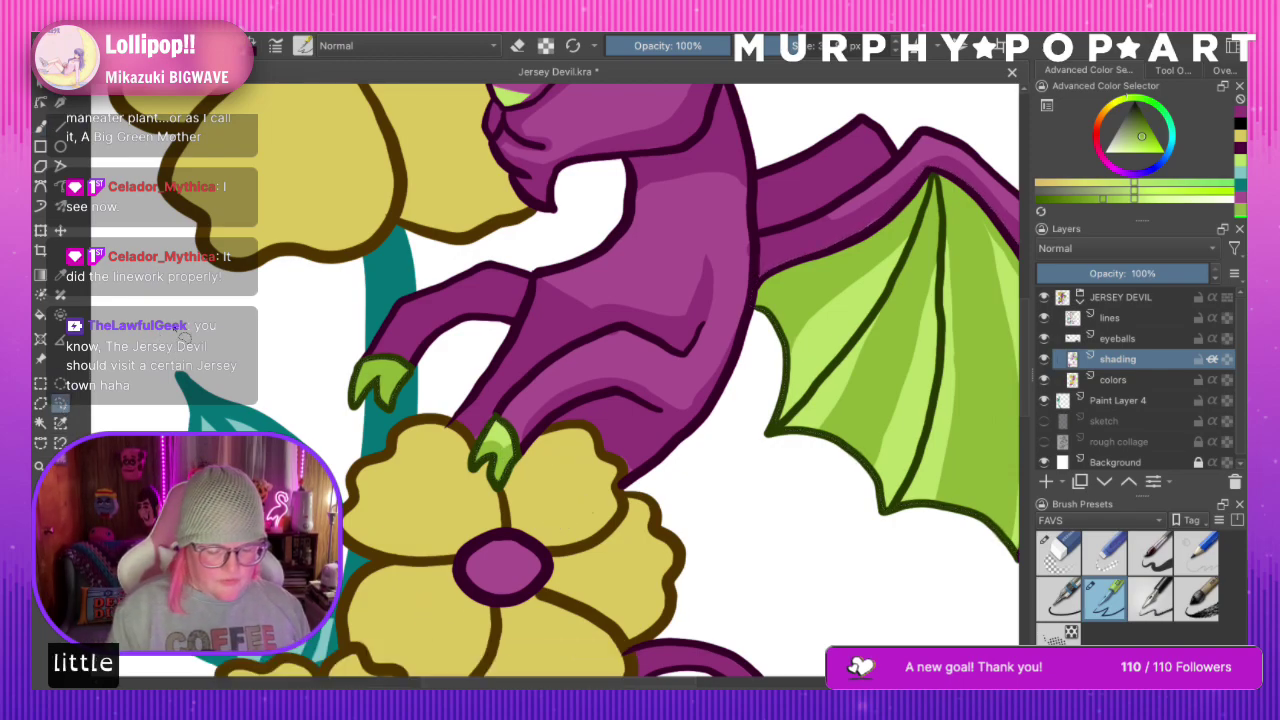
Paint darker green shading along the edges of both green inner ears on the shading layer
key(ctrl+minus)
key(ctrl+minus)
key(minus)
key(minus)
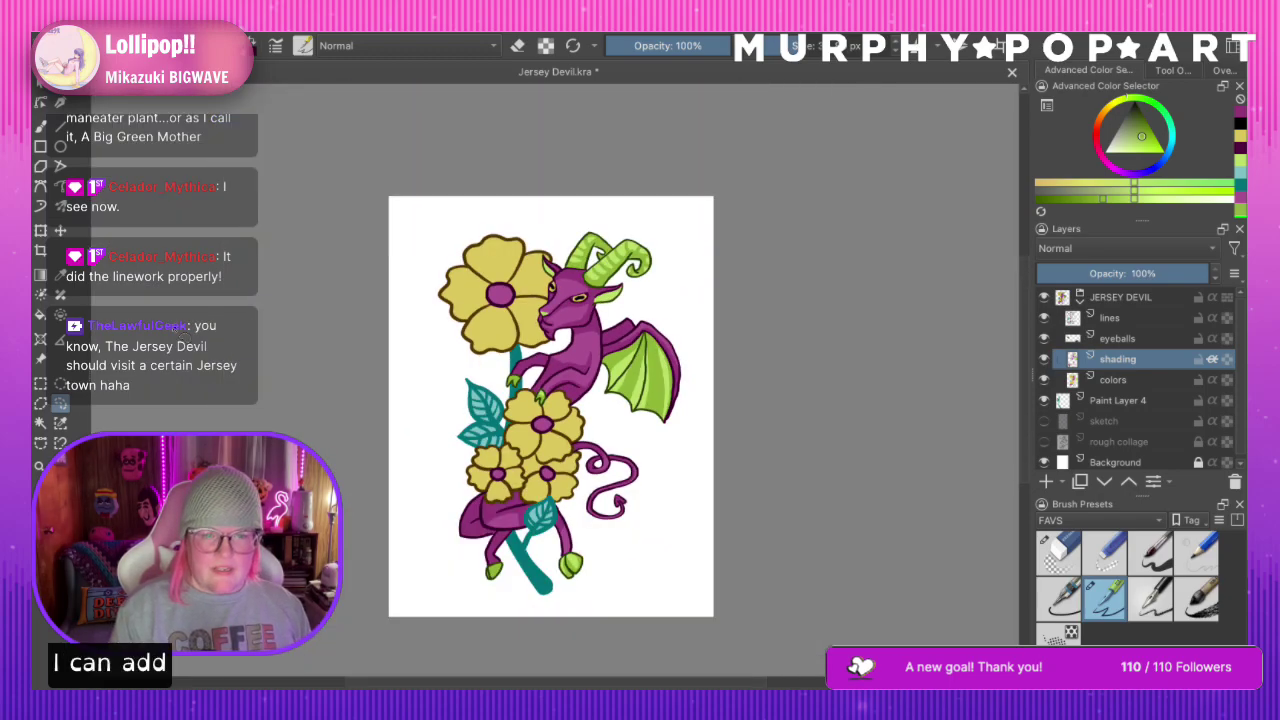
key(plus)
key(plus)
drag(1023, 394, 1025, 306)
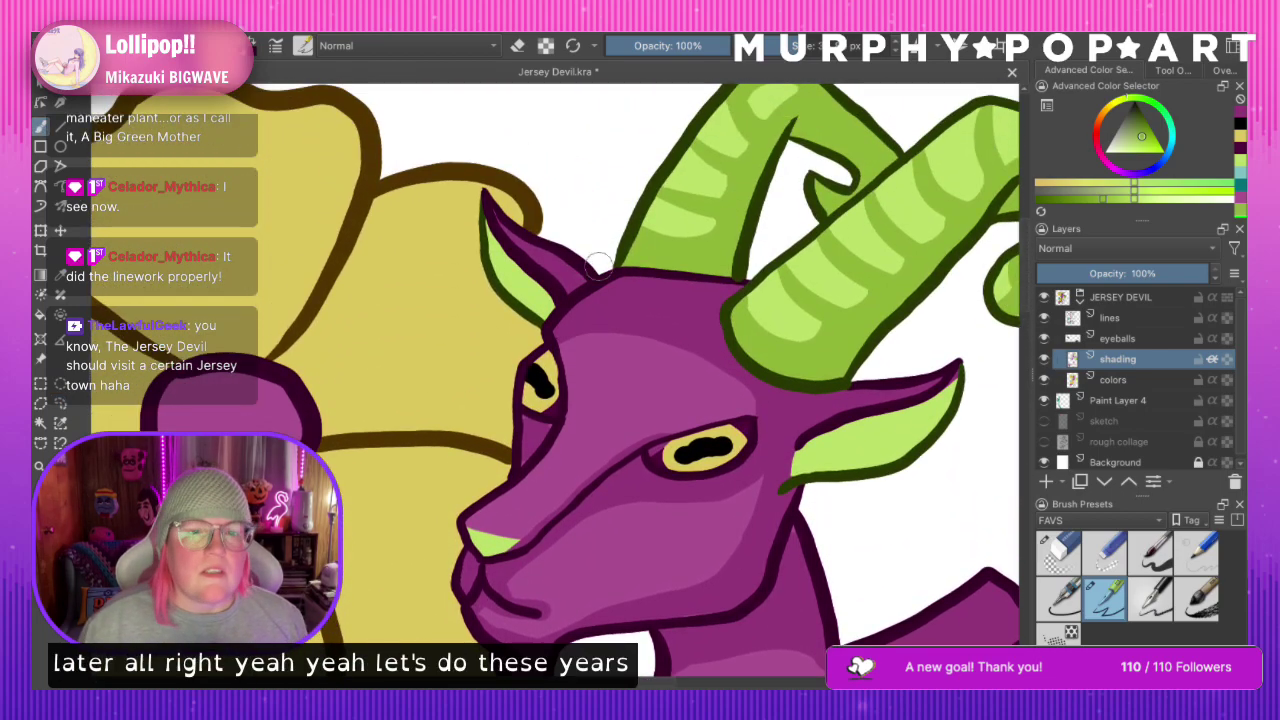
drag(486, 234, 554, 308)
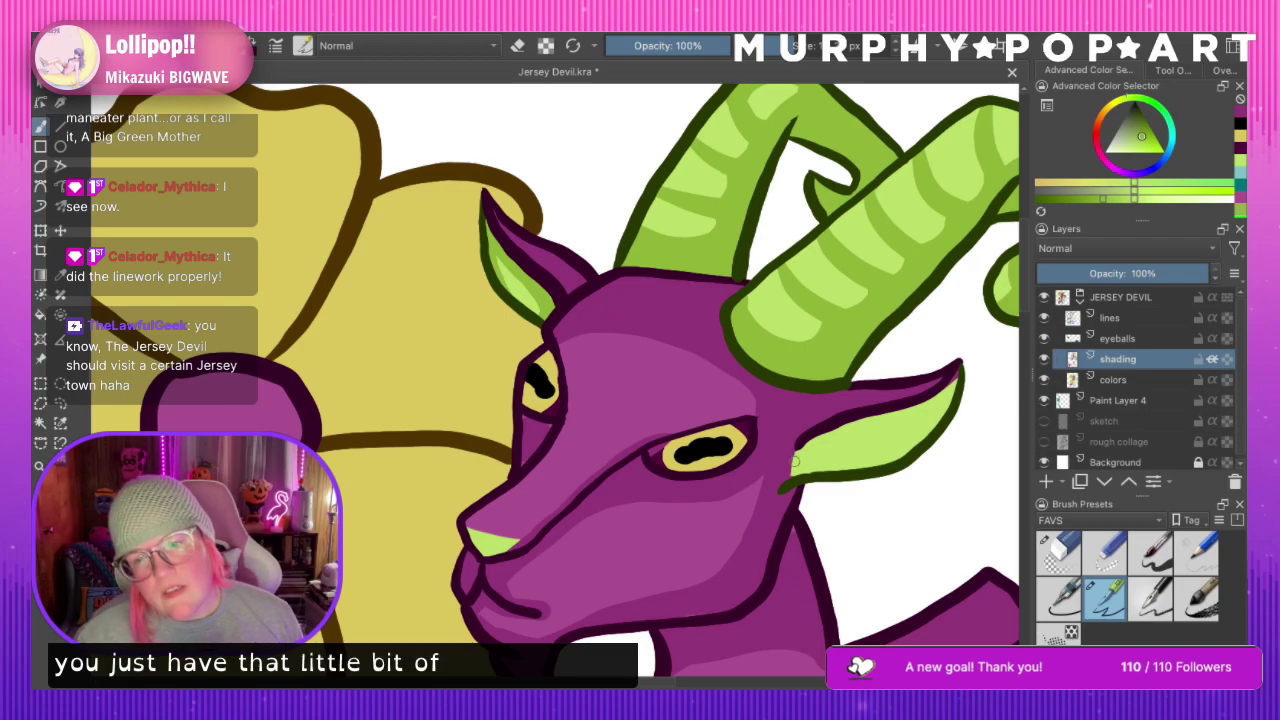
mouse_move(818, 436)
mouse_down()
mouse_move(950, 400)
mouse_move(956, 382)
mouse_up()
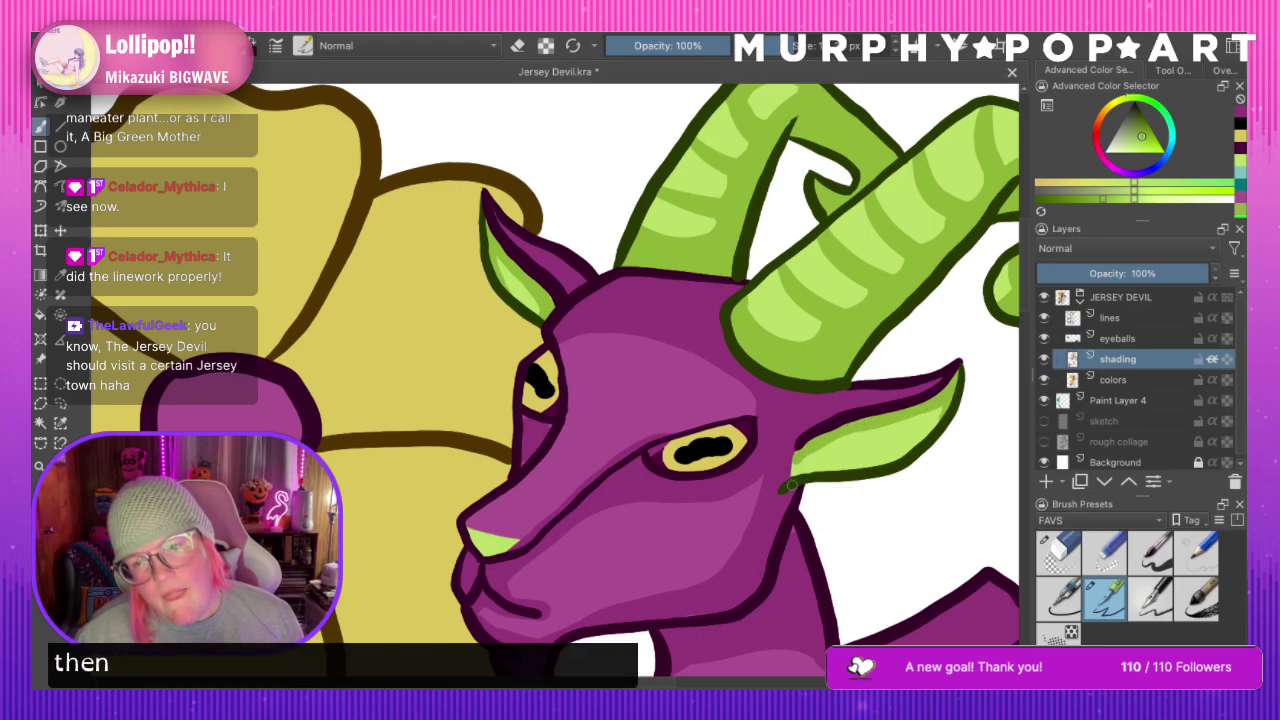
Add small darker green fold strokes inside both ears
mouse_move(834, 465)
mouse_down()
mouse_move(921, 424)
mouse_move(783, 489)
mouse_move(822, 441)
mouse_move(926, 422)
mouse_move(805, 473)
mouse_up()
key(ctrl+z)
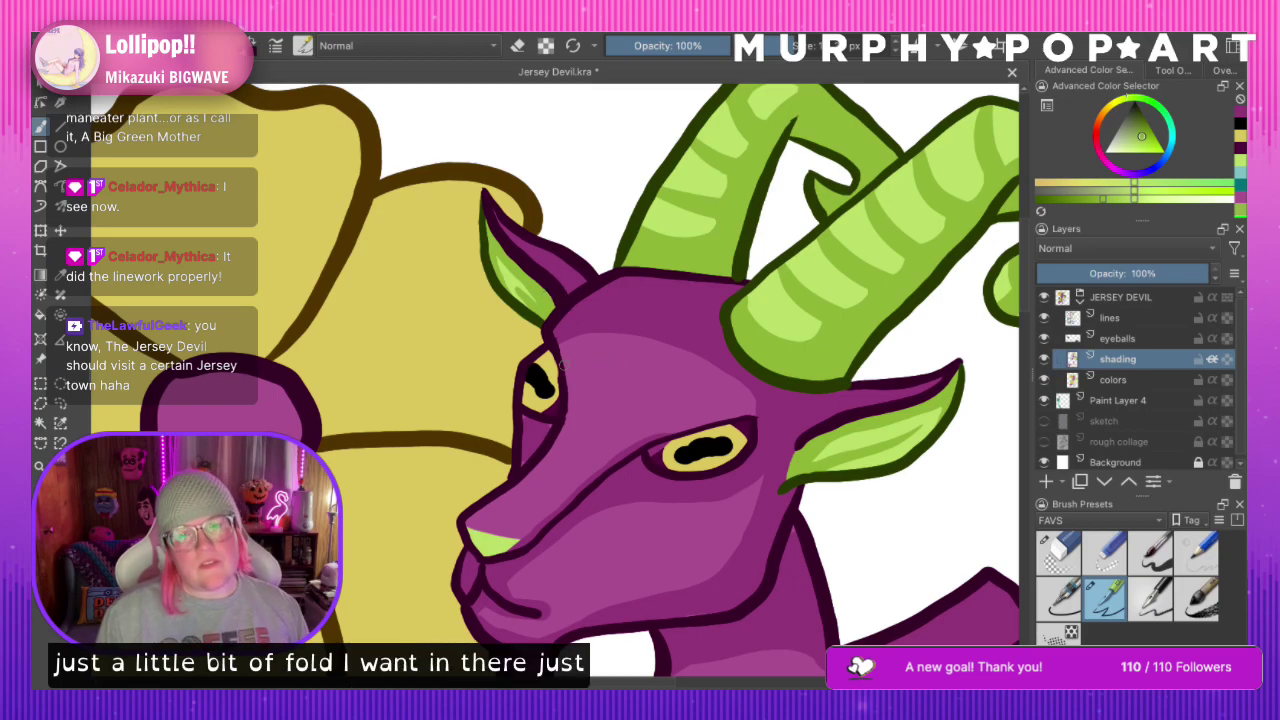
drag(515, 288, 540, 318)
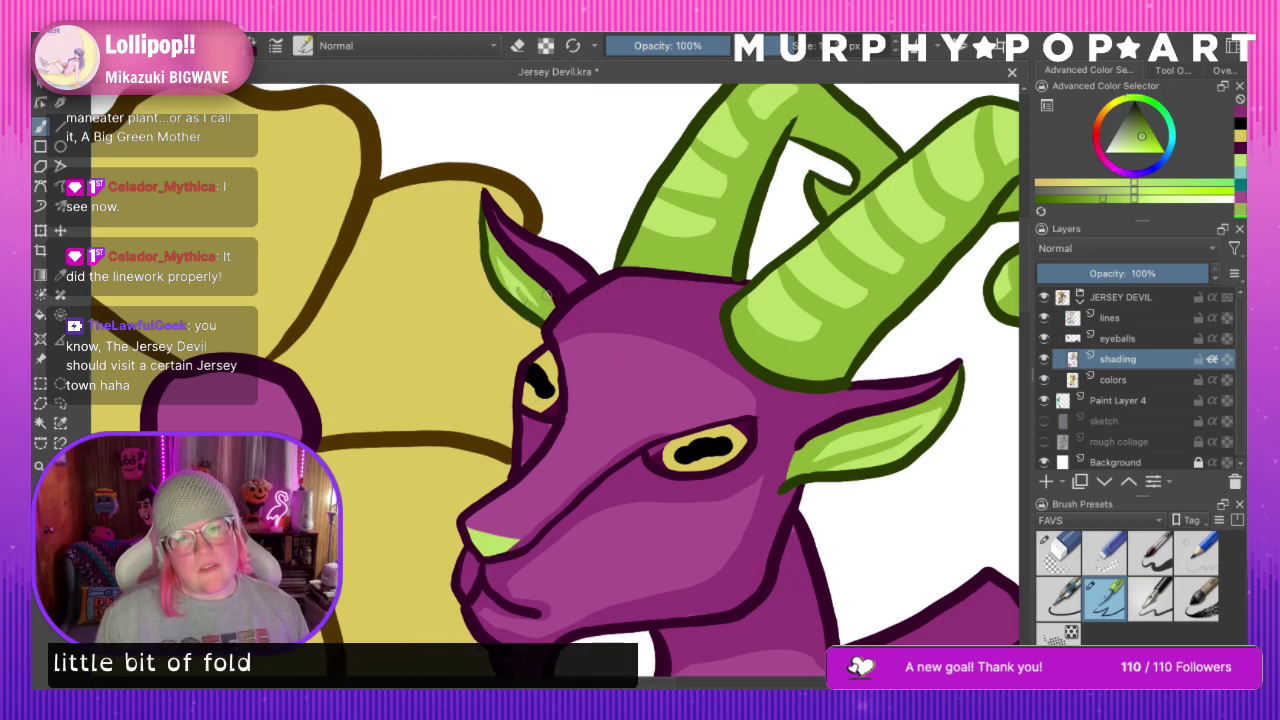
Examine the ear and face shading against the whole figure and up close around the muzzle
key(ctrl+minus)
key(ctrl+minus)
key(ctrl+minus)
key(ctrl+minus)
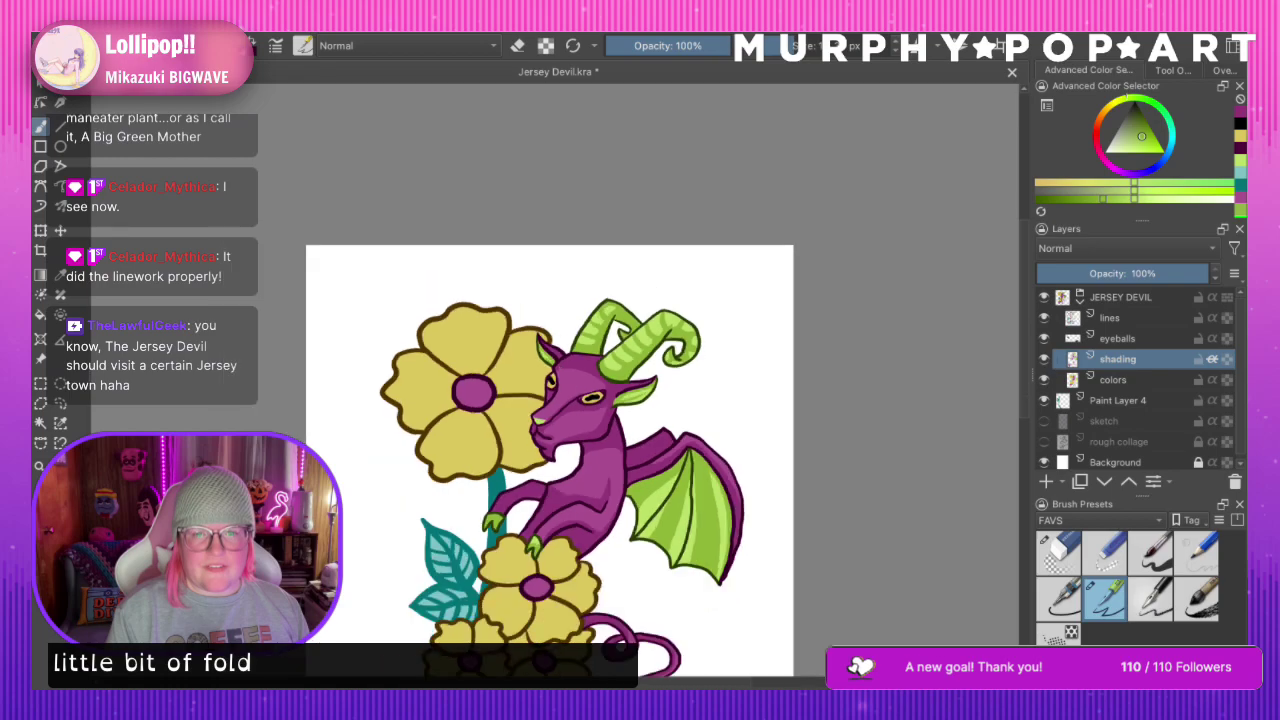
key(plus)
key(plus)
key(plus)
key(plus)
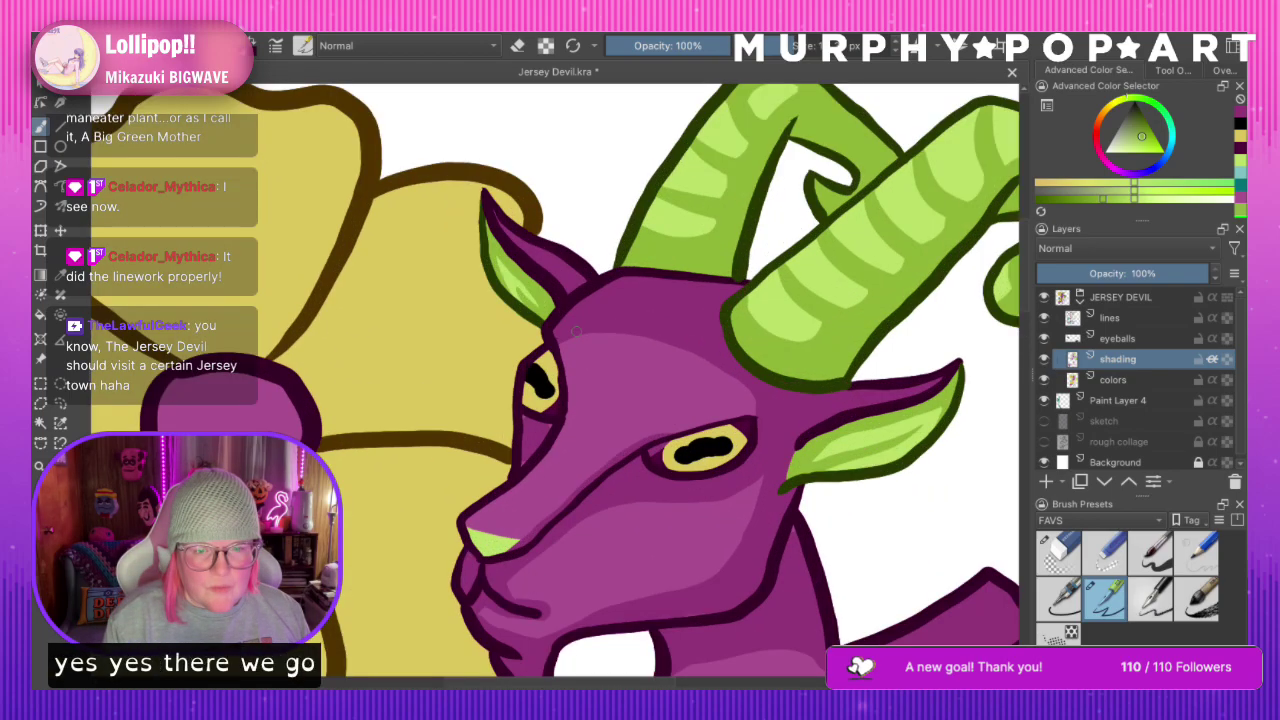
scroll(590, 310, down, 5)
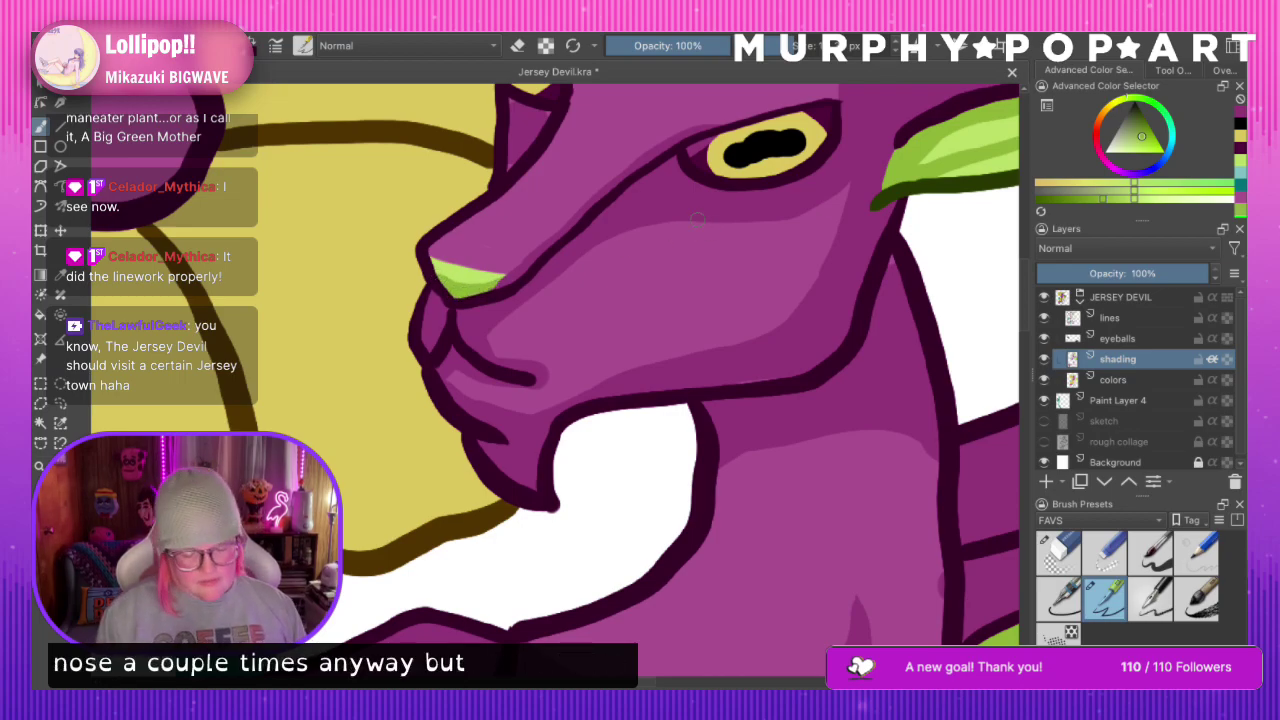
Save the Jersey Devil drawing
key(ctrl+minus)
key(ctrl+minus)
key(ctrl+minus)
key(ctrl+minus)
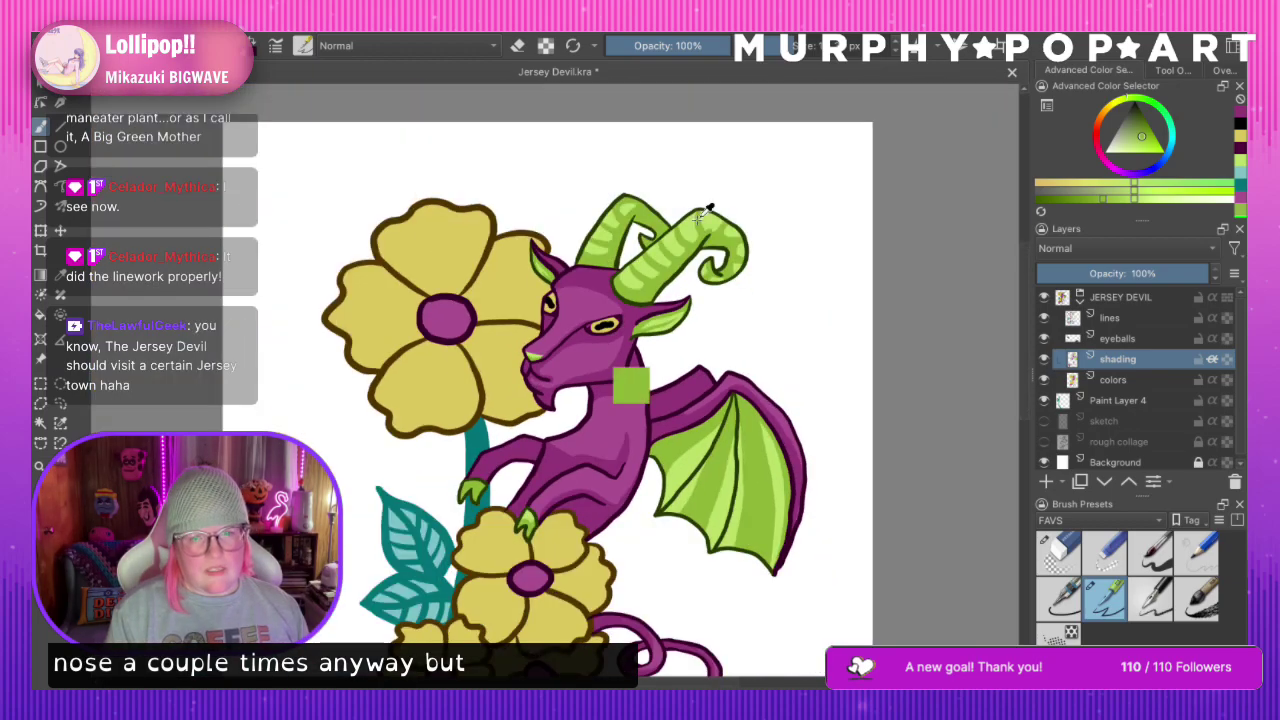
scroll(706, 208, down, 4)
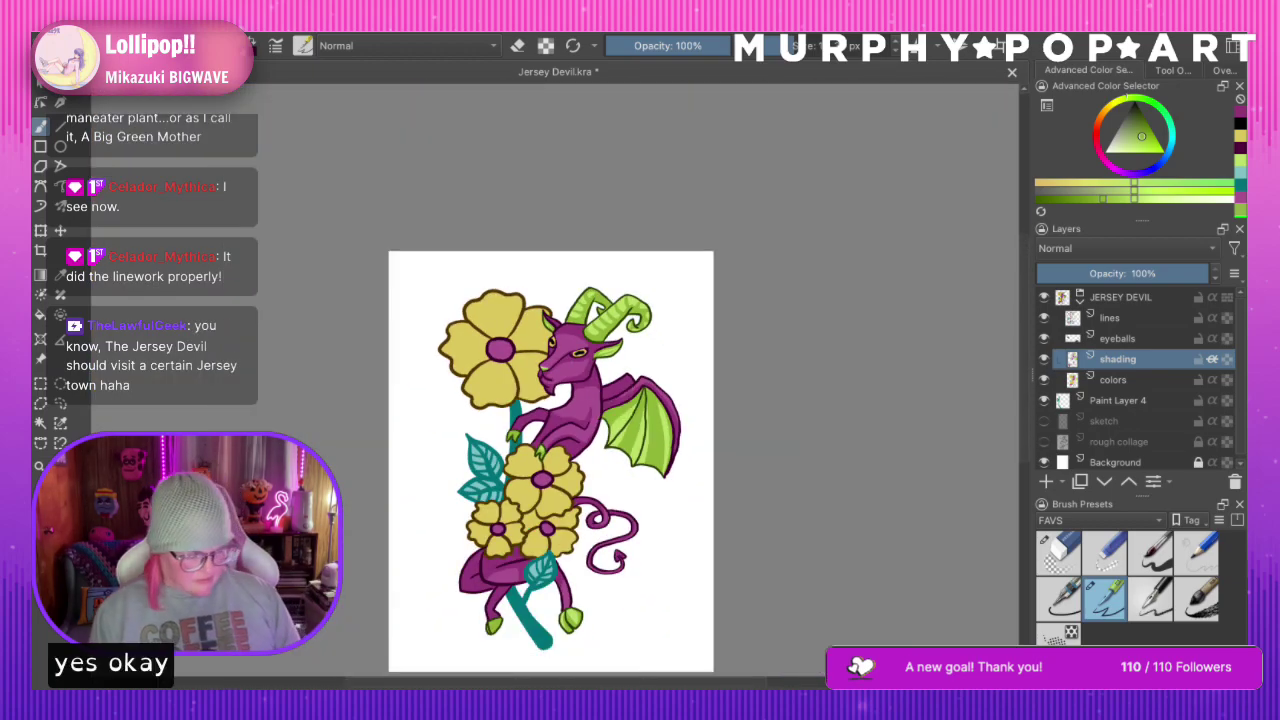
key(ctrl+s)
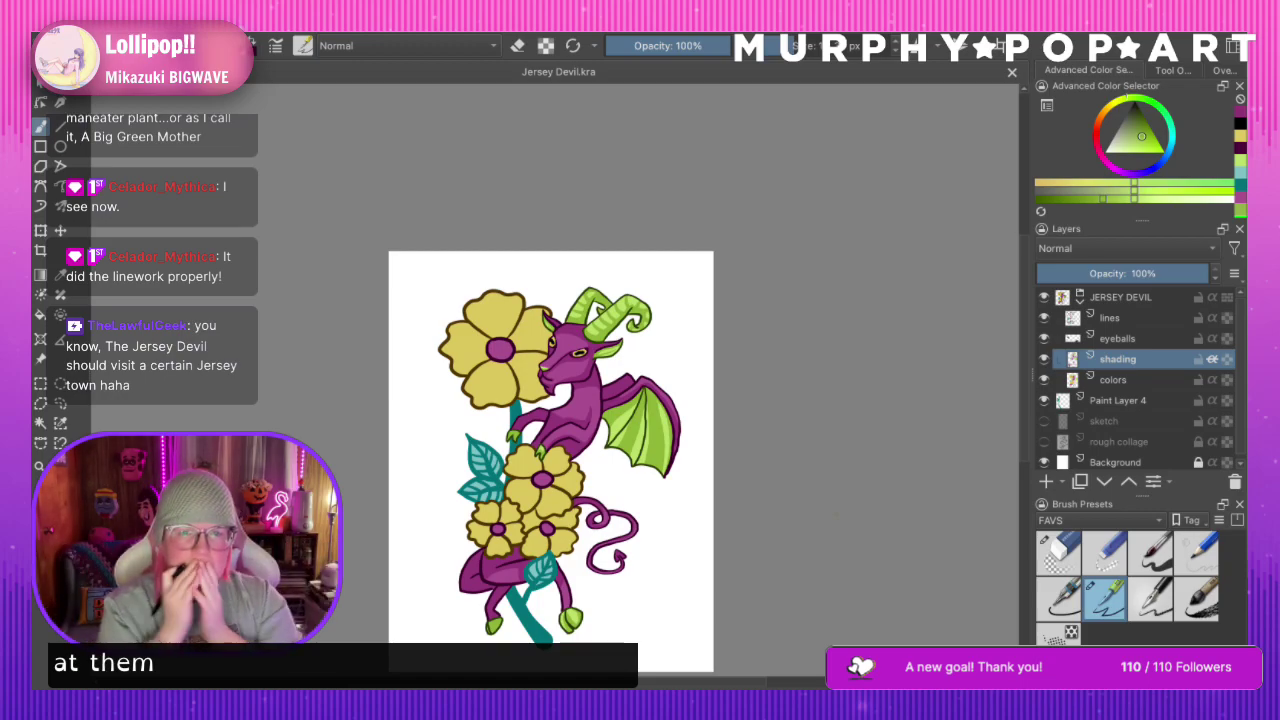
Select the yellow petals of the large flower by colour on the colors layer
click(40, 466)
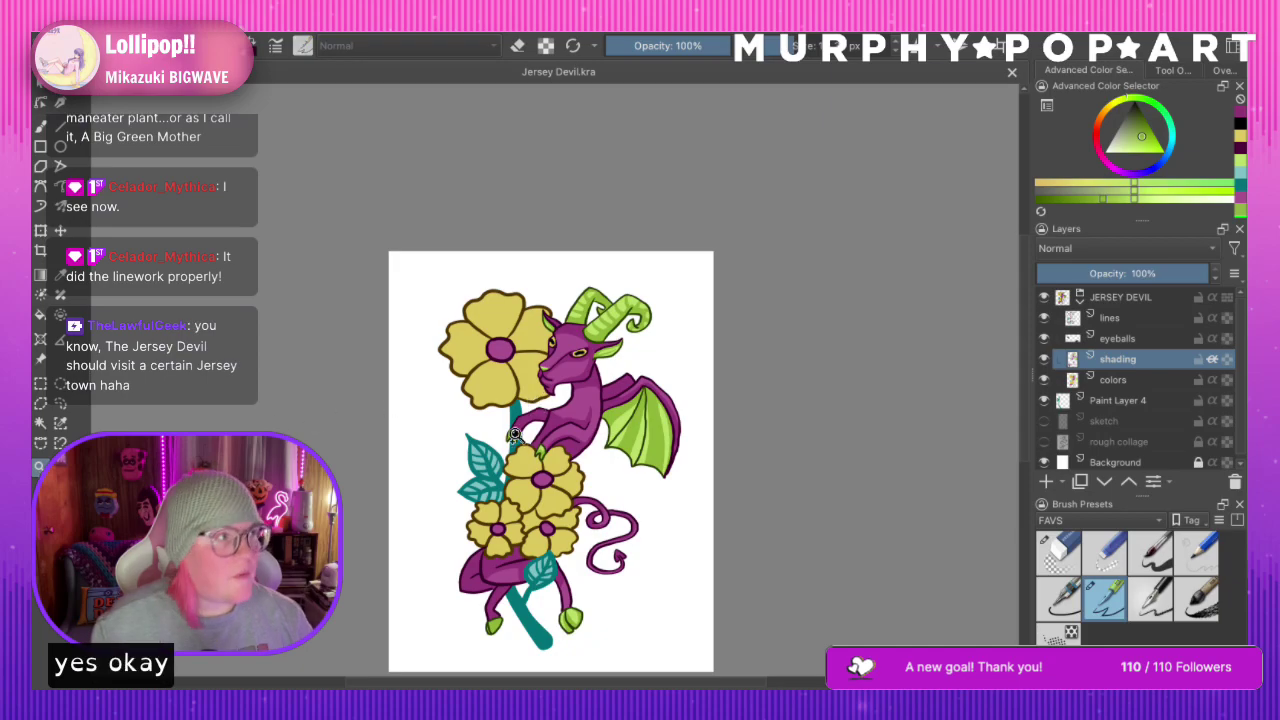
click(530, 437)
click(615, 302)
click(546, 439)
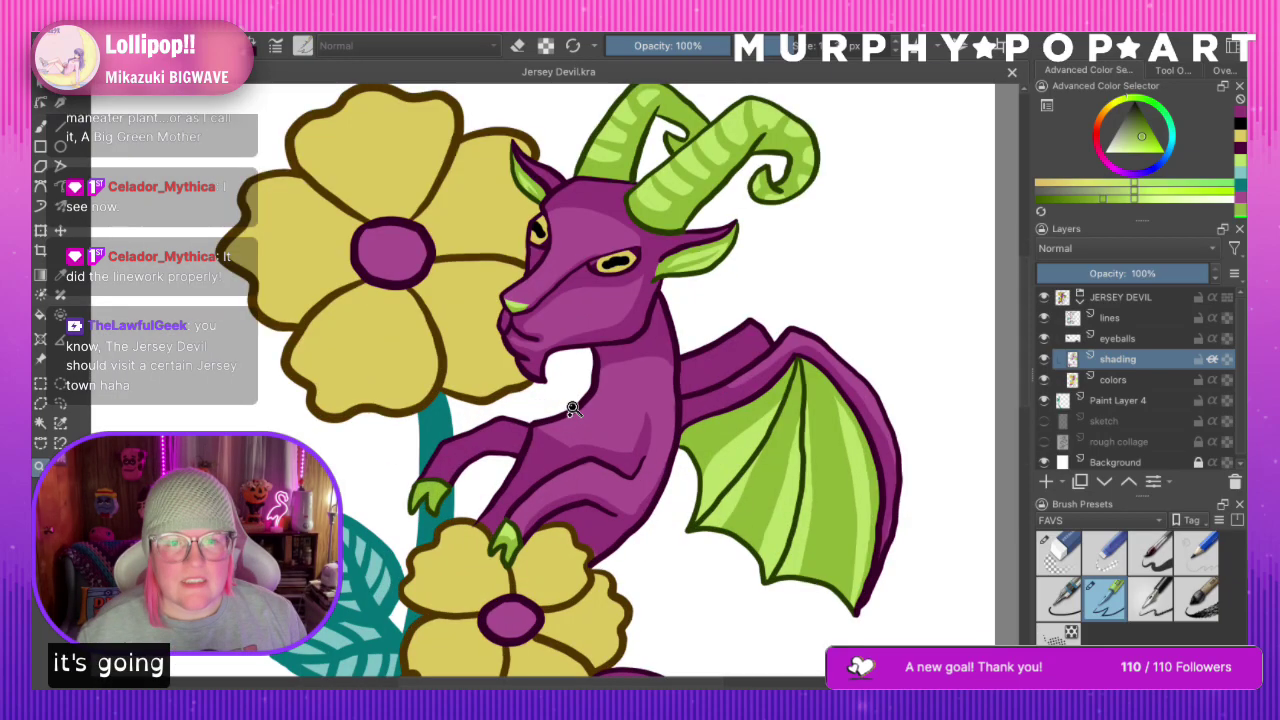
click(469, 360)
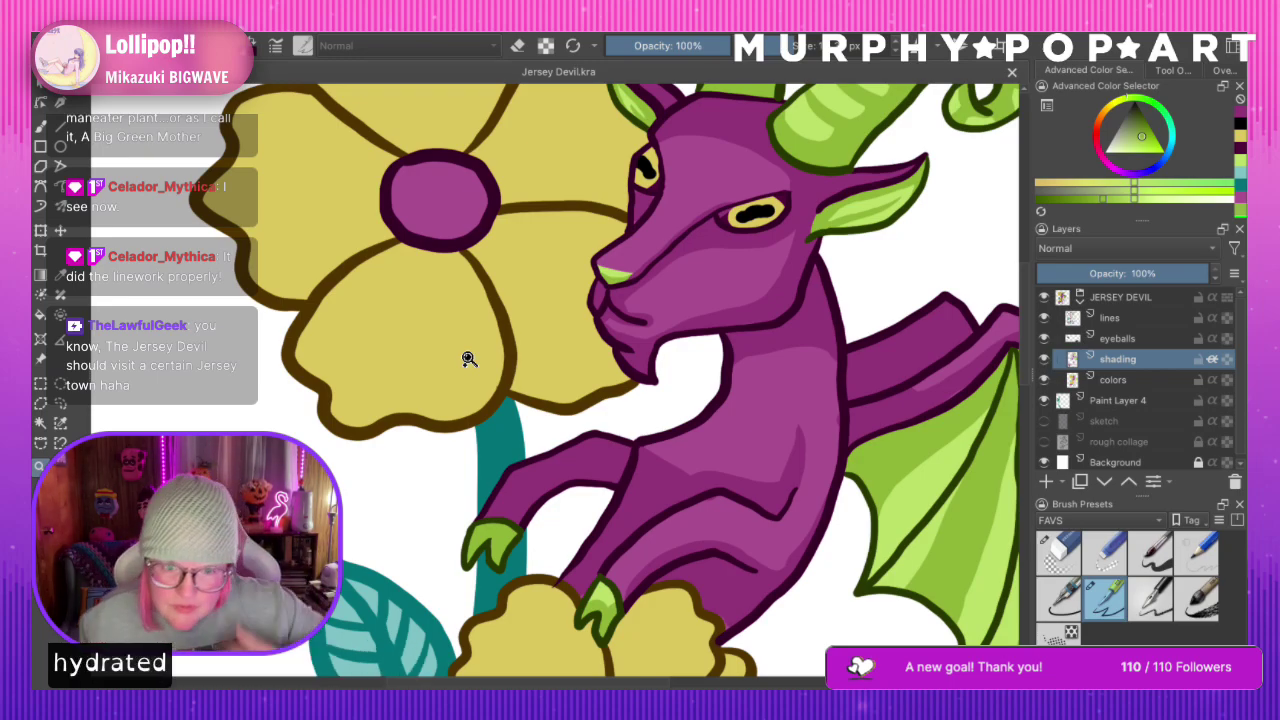
click(1158, 381)
scroll(911, 385, up, 3)
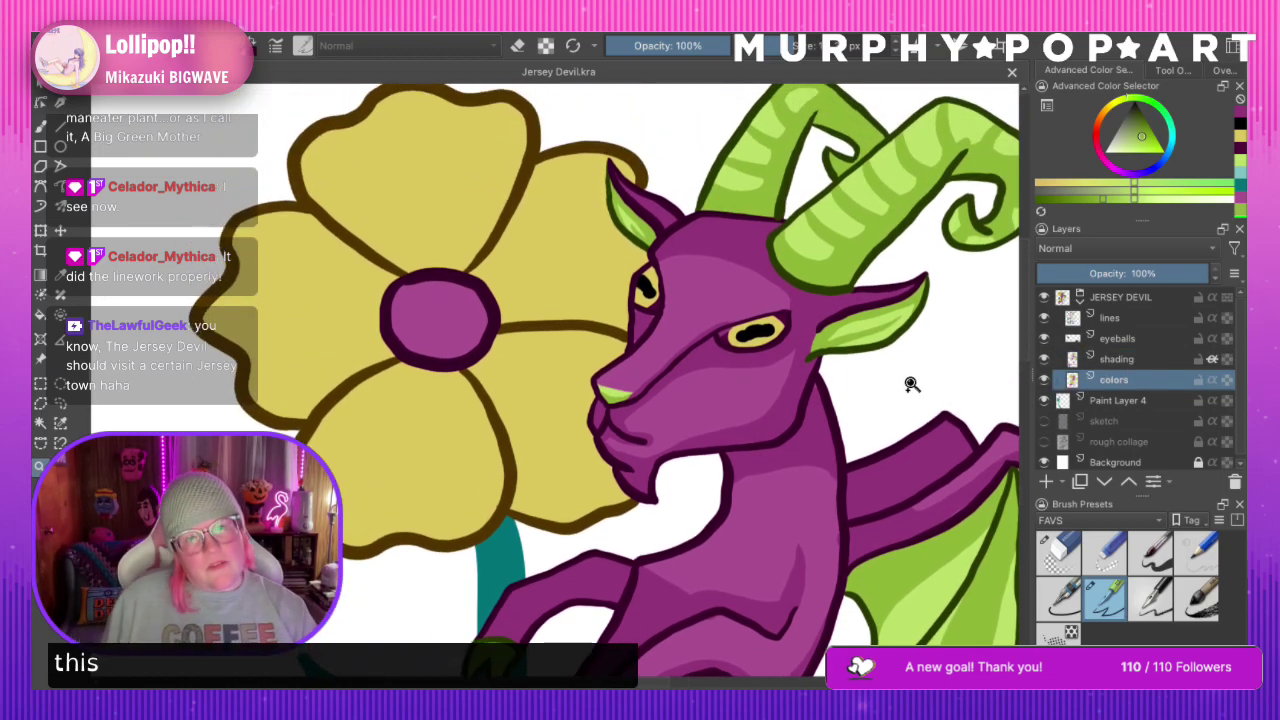
click(40, 422)
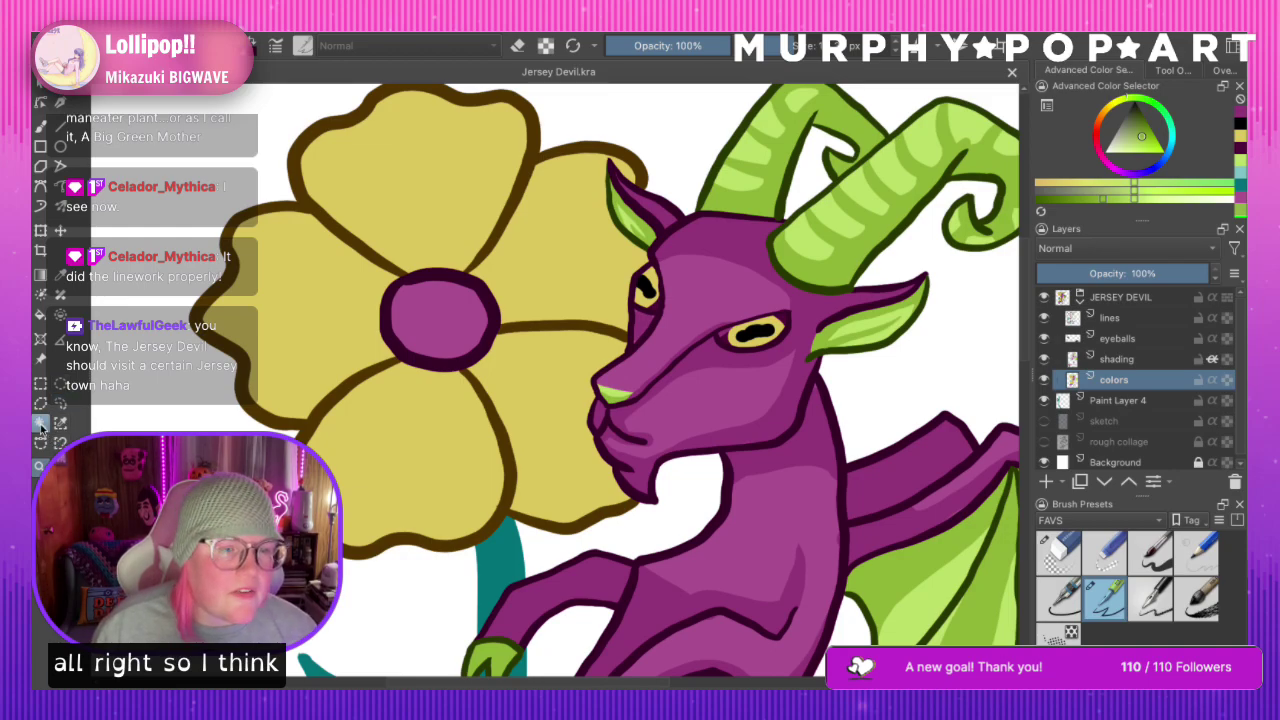
click(515, 425)
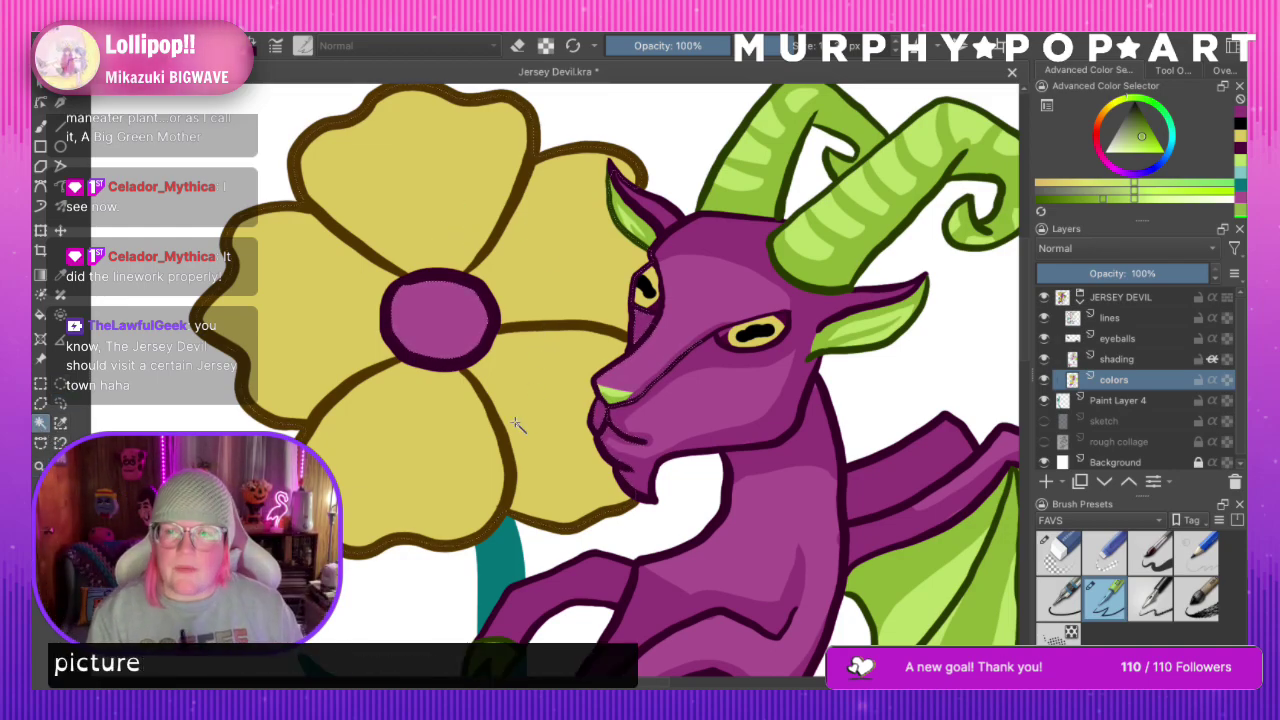
On the shading layer, sample the petal yellow, darken it, and brush a shadow ring around the large flower's purple centre
click(1117, 359)
click(60, 275)
click(440, 195)
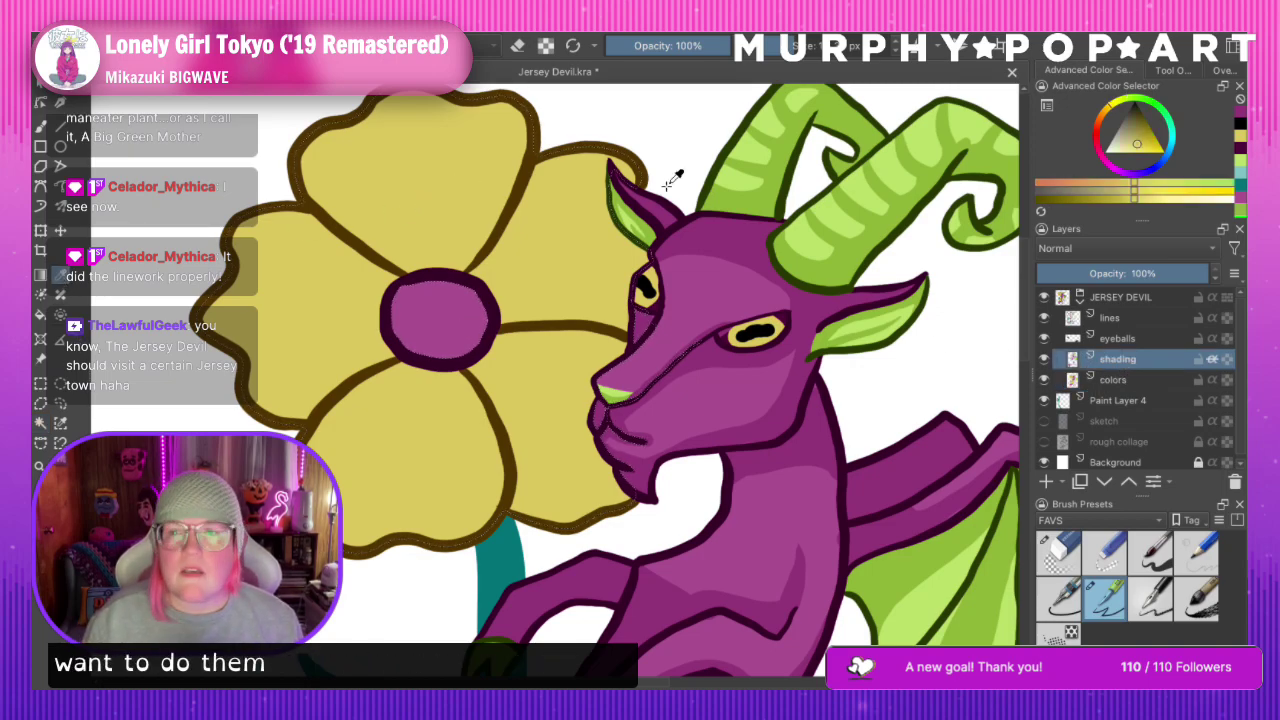
click(1102, 199)
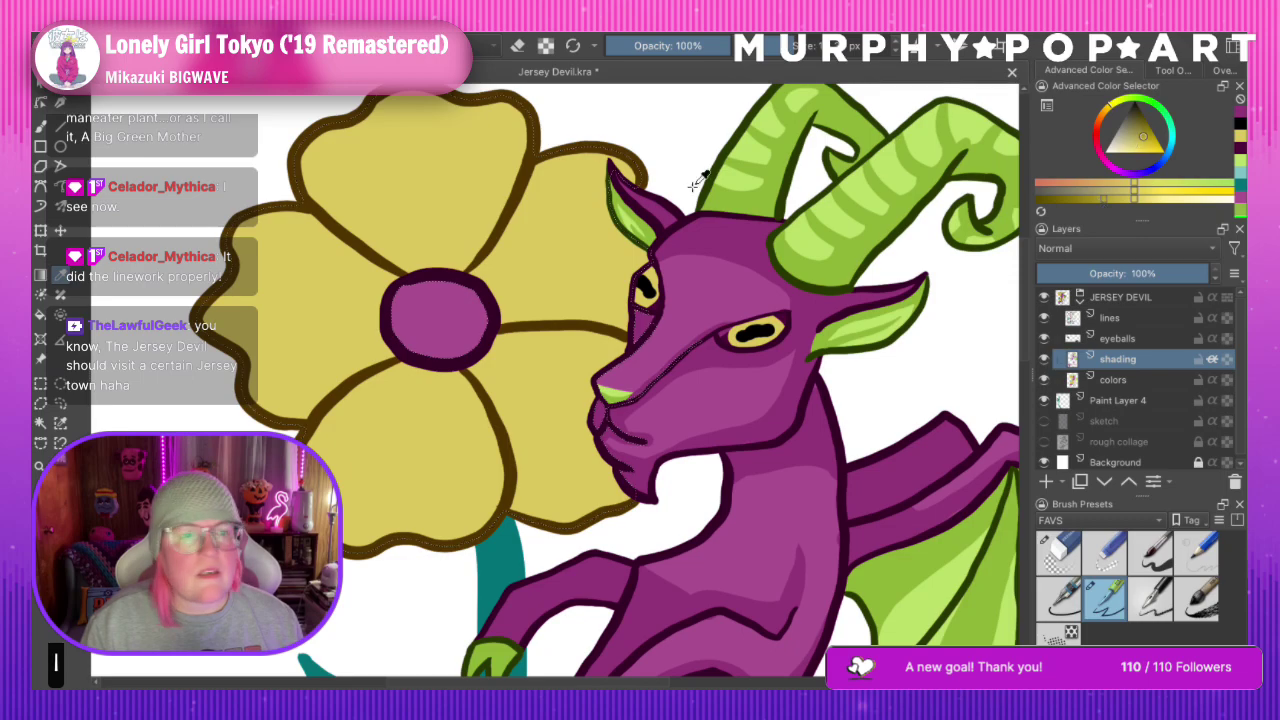
click(40, 127)
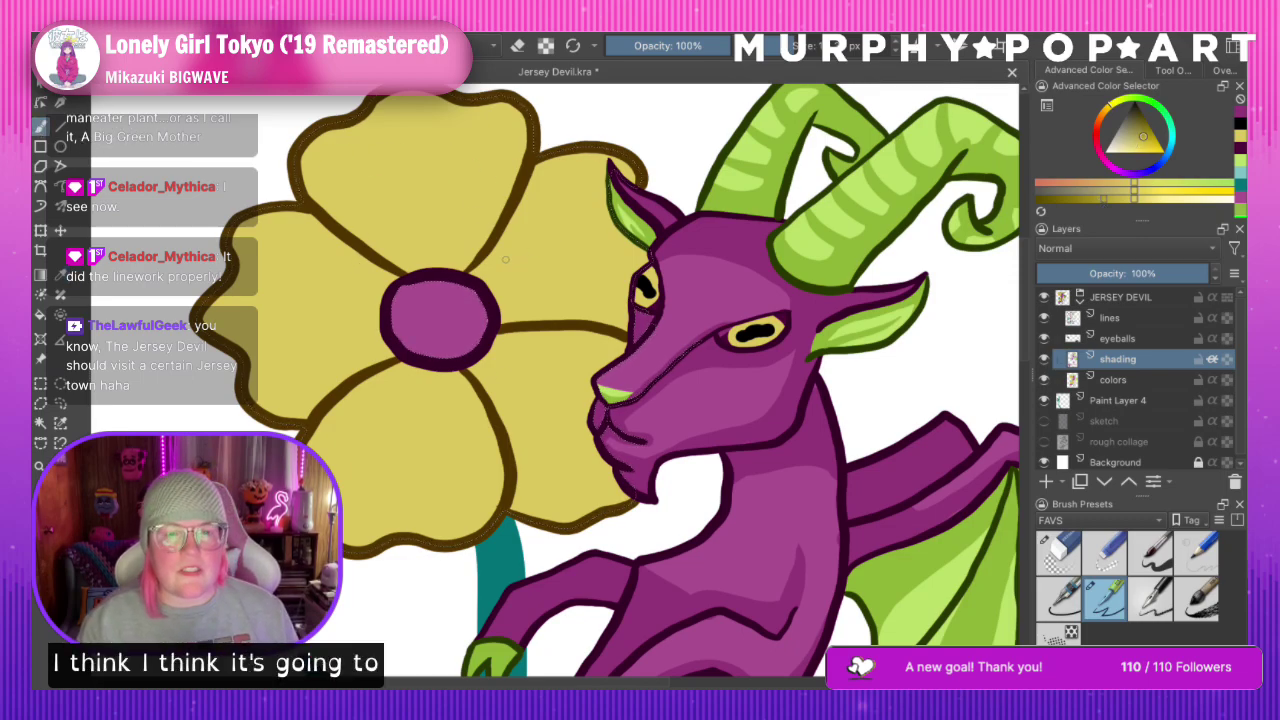
mouse_move(464, 265)
mouse_down()
mouse_move(385, 276)
mouse_move(372, 328)
mouse_move(406, 362)
mouse_move(453, 372)
mouse_move(498, 360)
mouse_move(511, 326)
mouse_move(499, 290)
mouse_move(450, 268)
mouse_up()
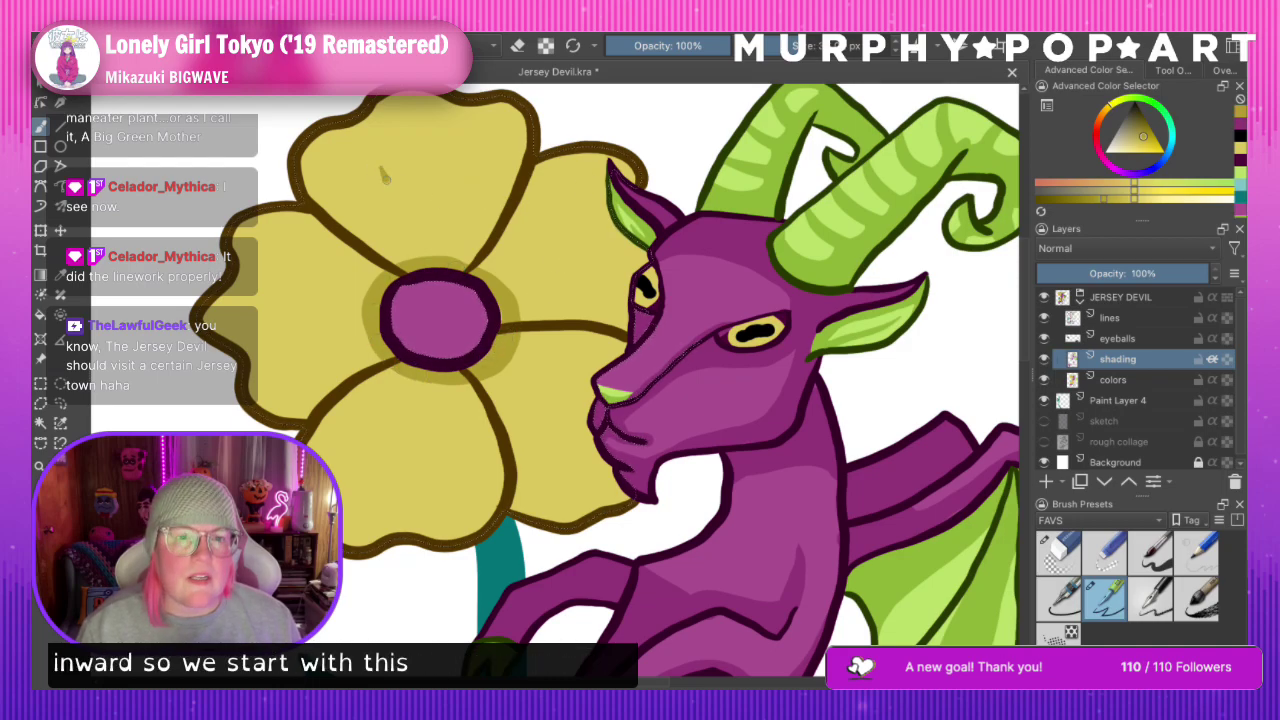
Paint darker yellow folds radiating from the centre into the large flower's upper petal
drag(383, 175, 422, 255)
drag(455, 167, 450, 252)
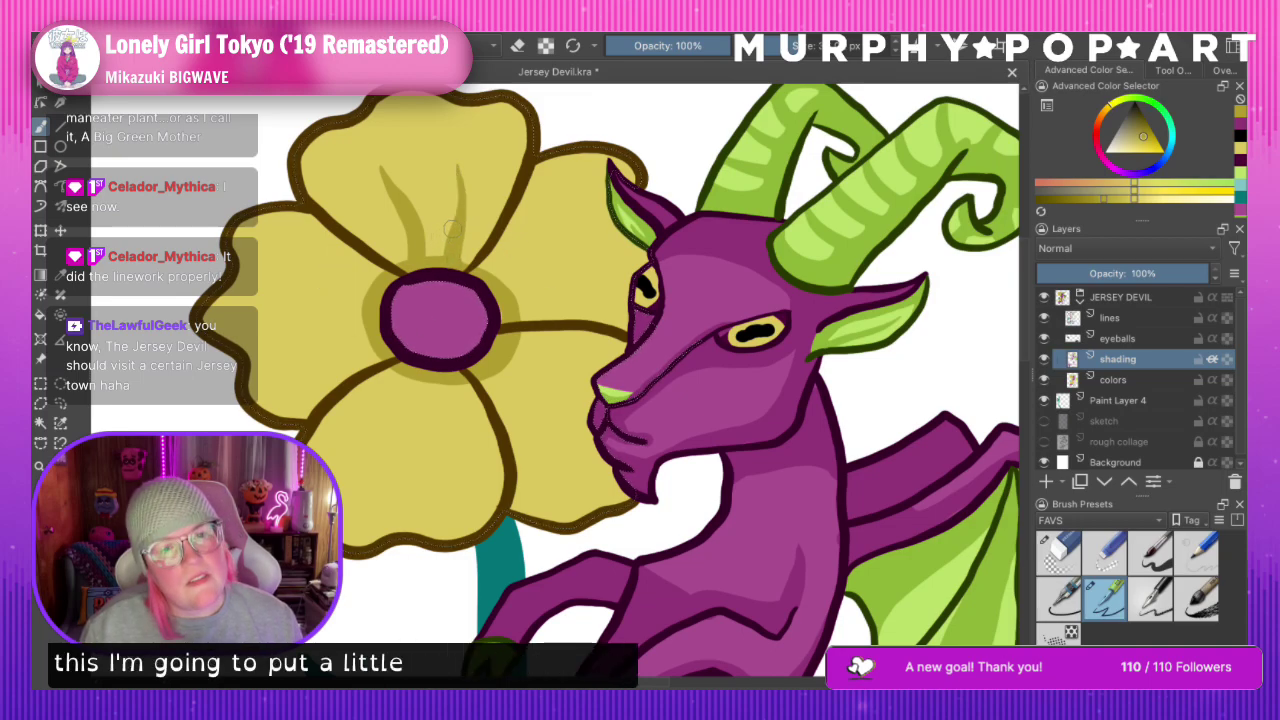
drag(391, 257, 304, 212)
key(ctrl+z)
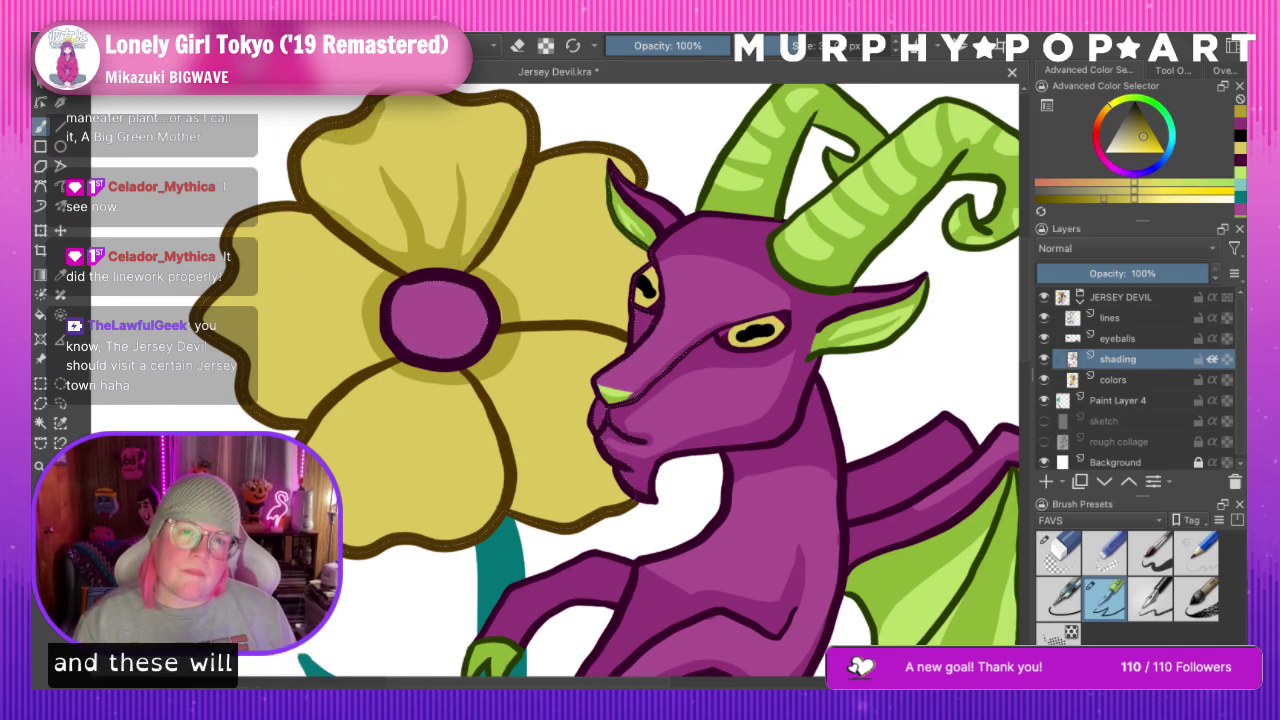
Shade the outer edges and folds of the large flower's remaining petals, including those behind the goat head, in darker yellow
drag(384, 103, 510, 107)
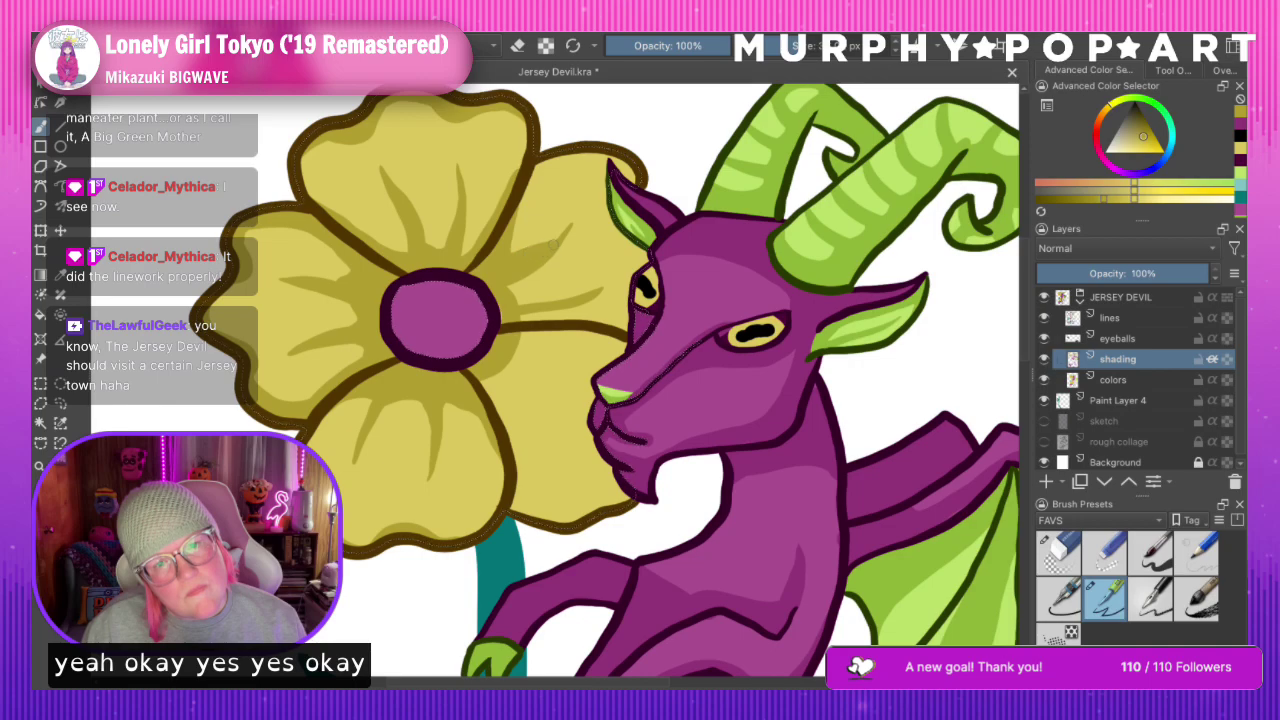
key(ctrl+z)
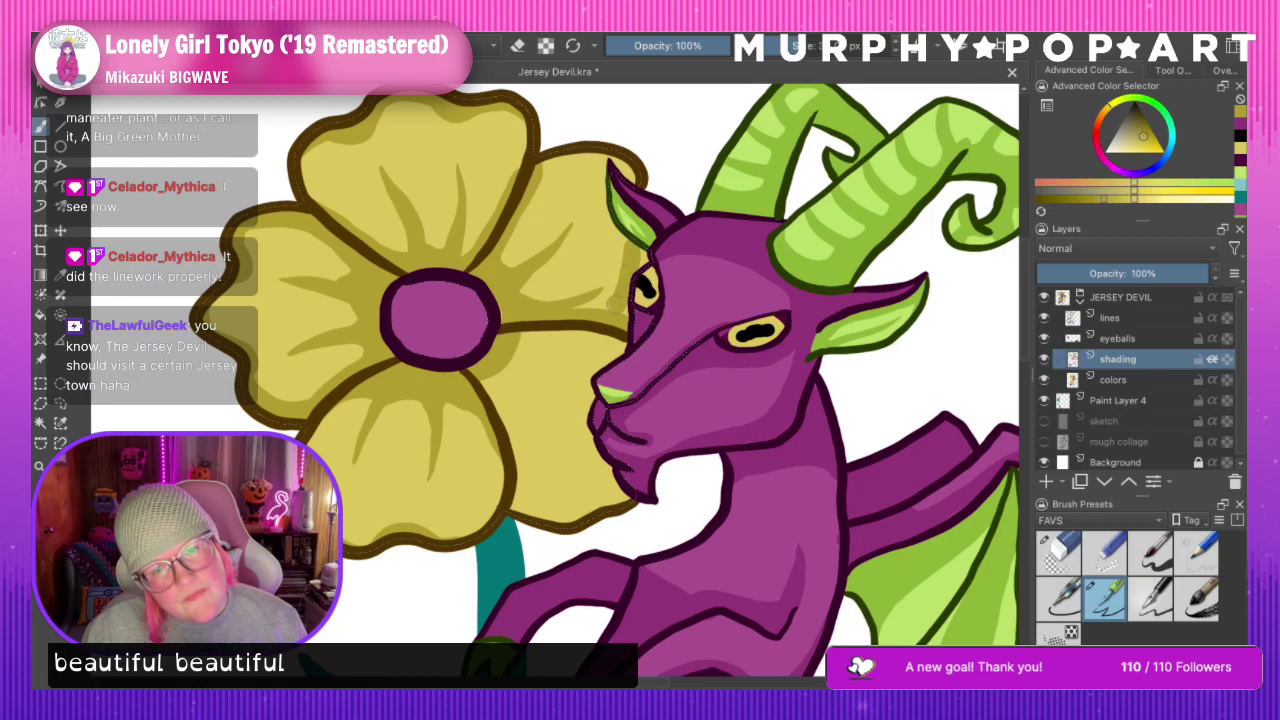
mouse_move(634, 270)
mouse_down()
mouse_move(608, 226)
mouse_move(602, 176)
mouse_up()
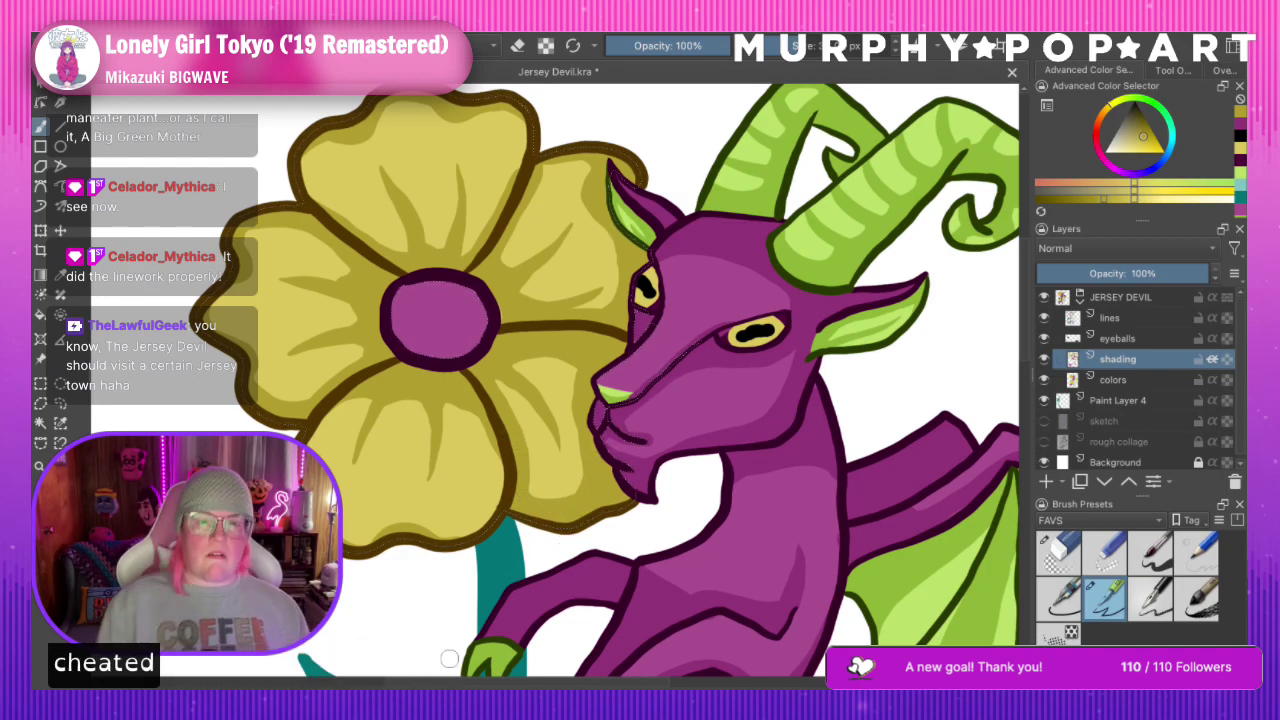
On the colors layer, sample the large flower's purple centre, shade its rim darker, and paint small darker spots inside it
key(ctrl+minus)
key(ctrl+minus)
key(ctrl+minus)
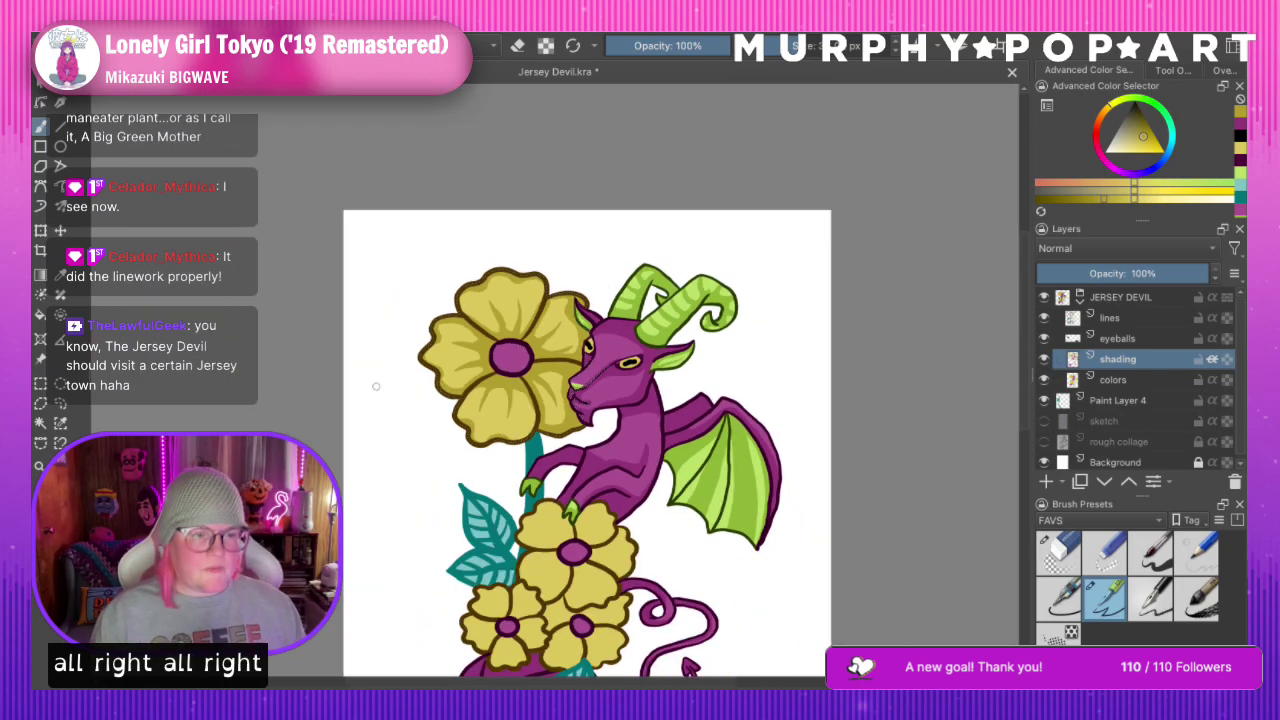
drag(657, 528, 644, 406)
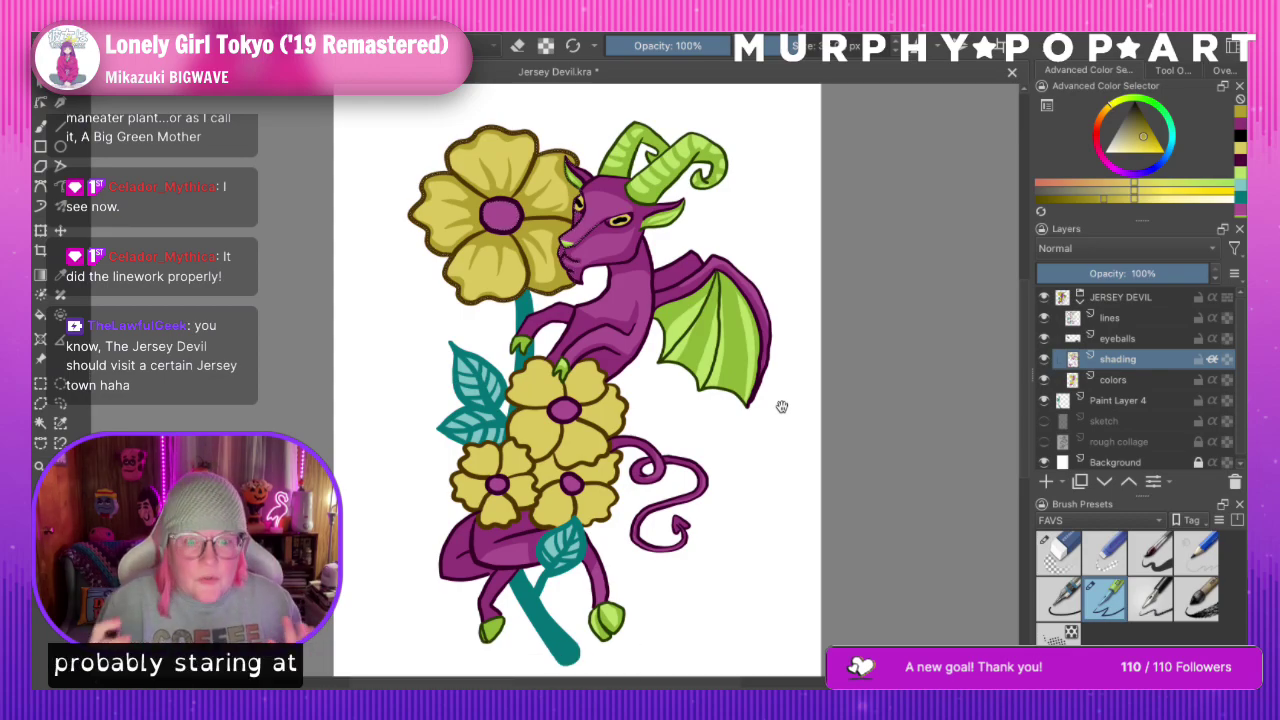
click(40, 466)
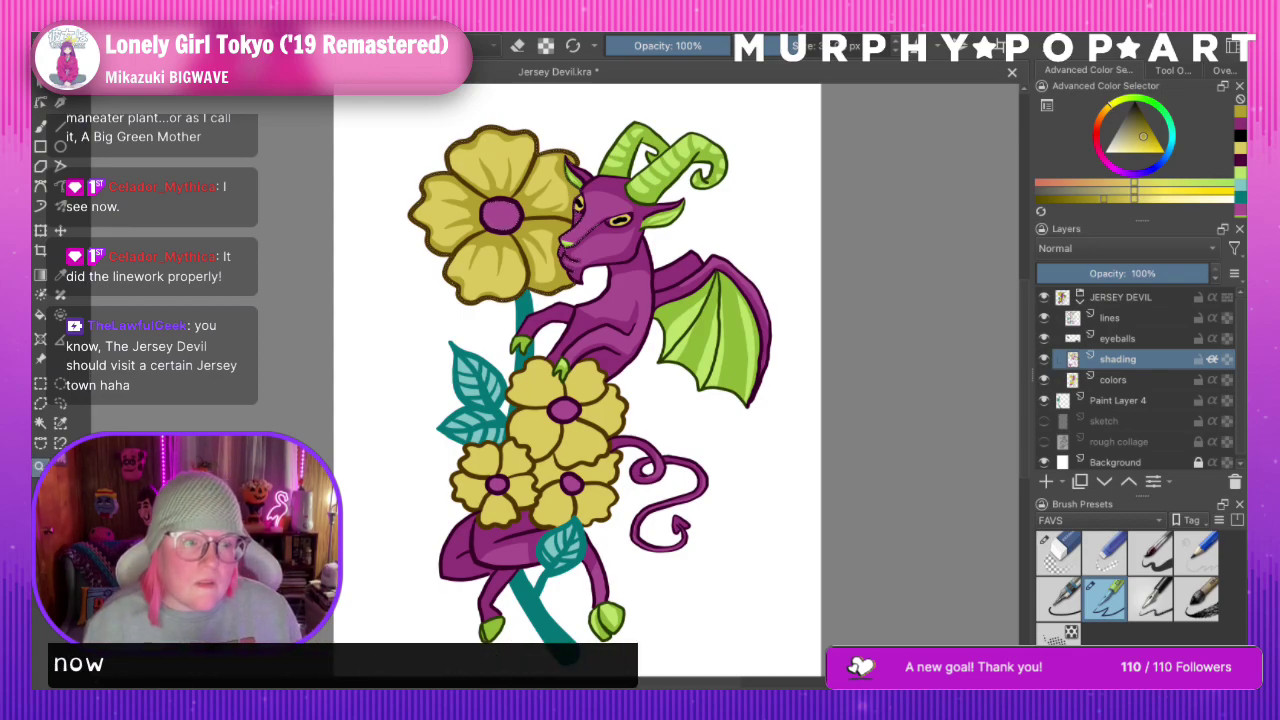
click(580, 425)
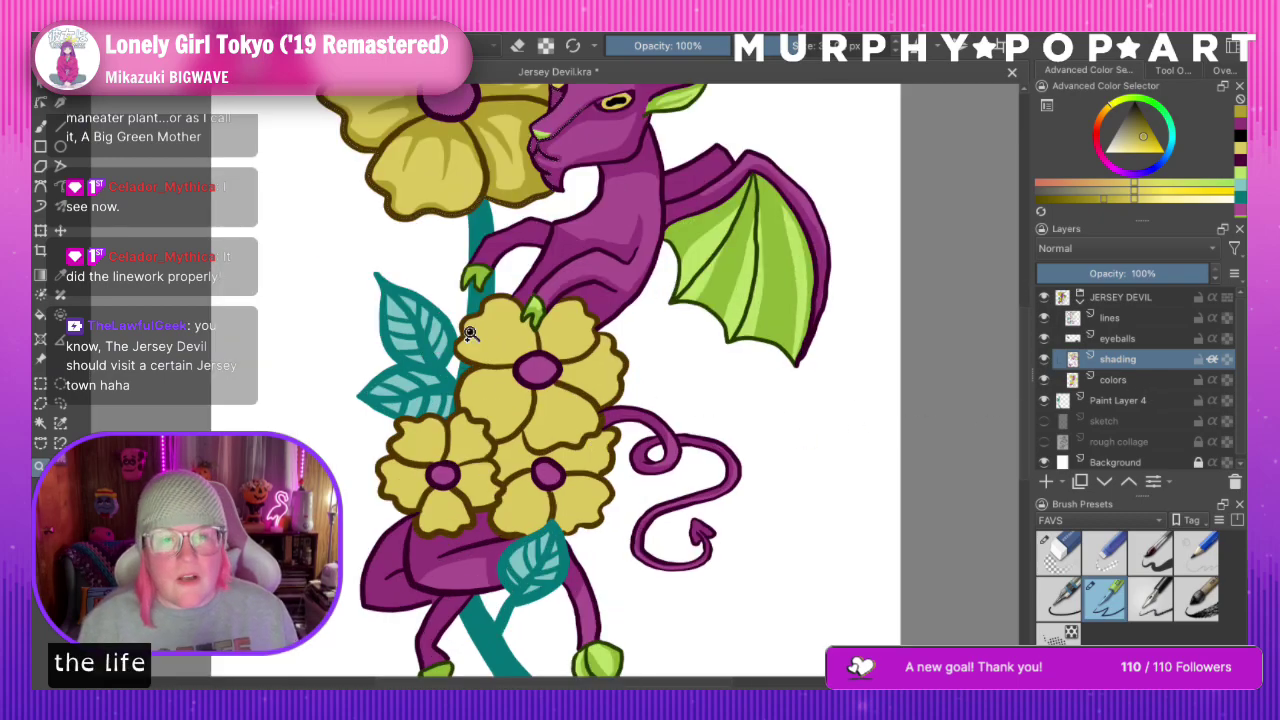
click(484, 106)
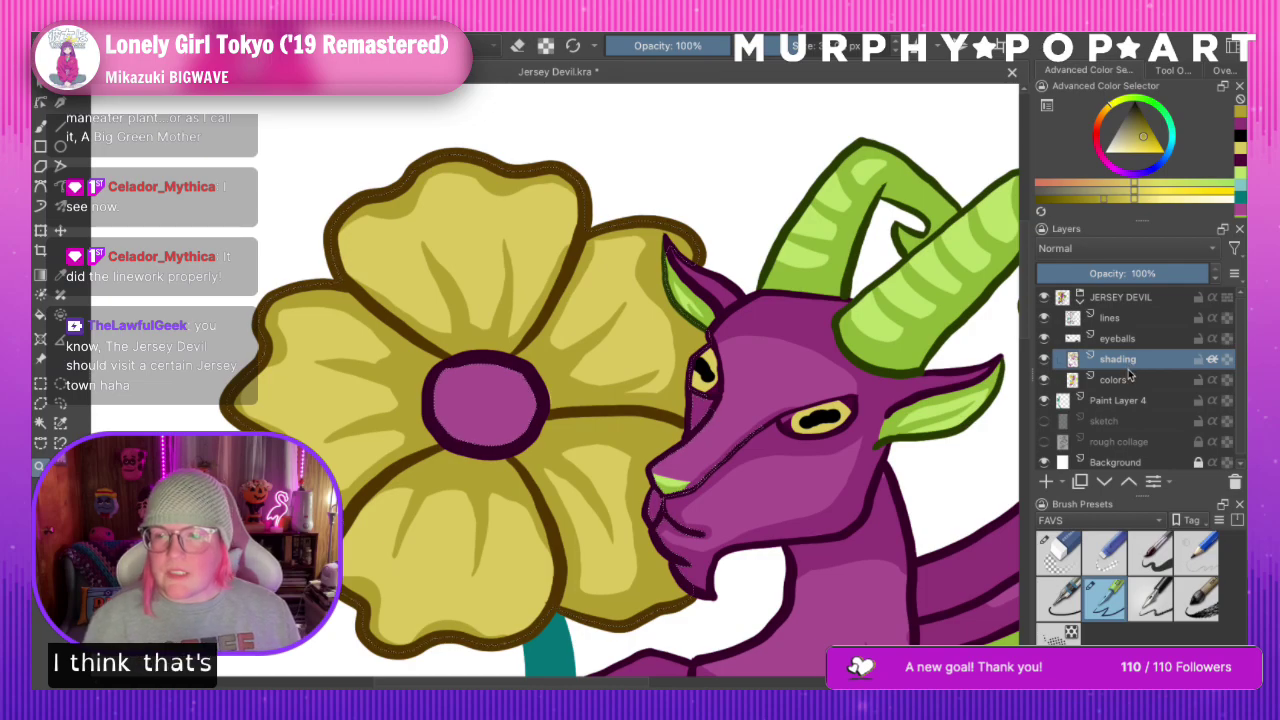
click(1128, 374)
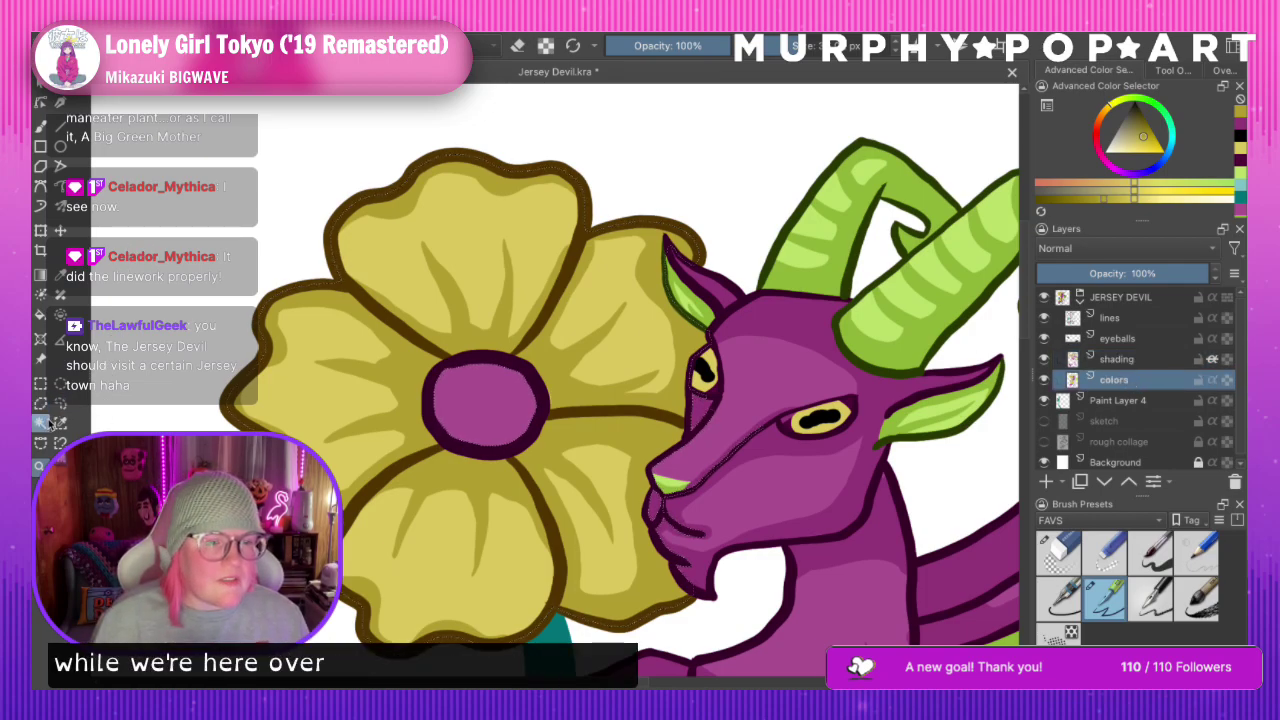
click(60, 275)
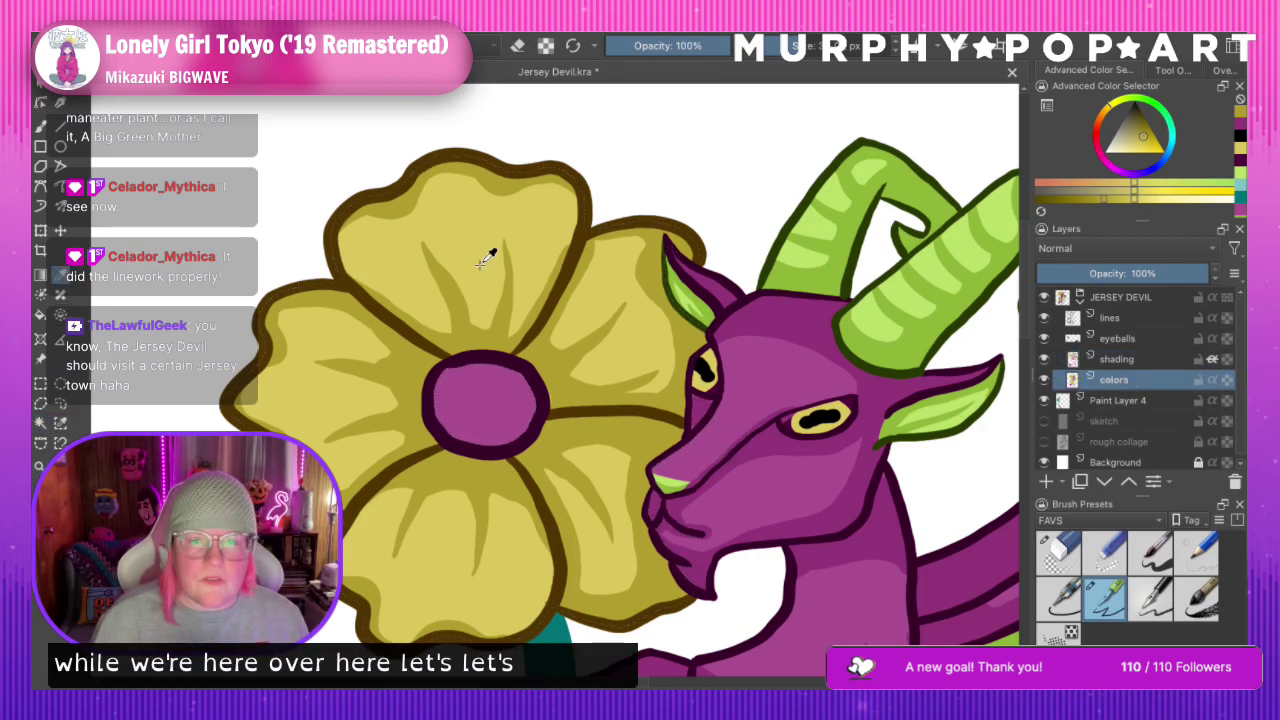
click(500, 402)
key(b)
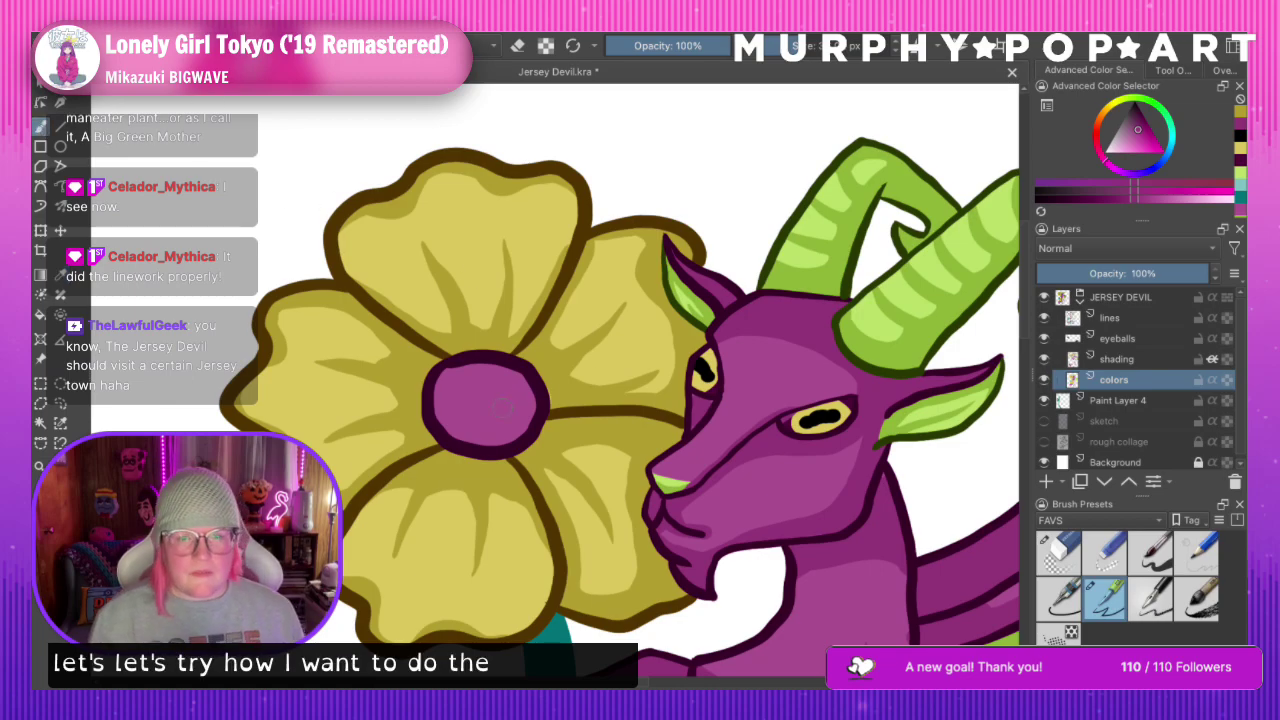
mouse_move(478, 368)
mouse_down()
mouse_move(435, 397)
mouse_move(468, 437)
mouse_move(522, 434)
mouse_move(532, 391)
mouse_move(478, 369)
mouse_move(438, 411)
mouse_move(510, 433)
mouse_move(536, 397)
mouse_move(486, 369)
mouse_up()
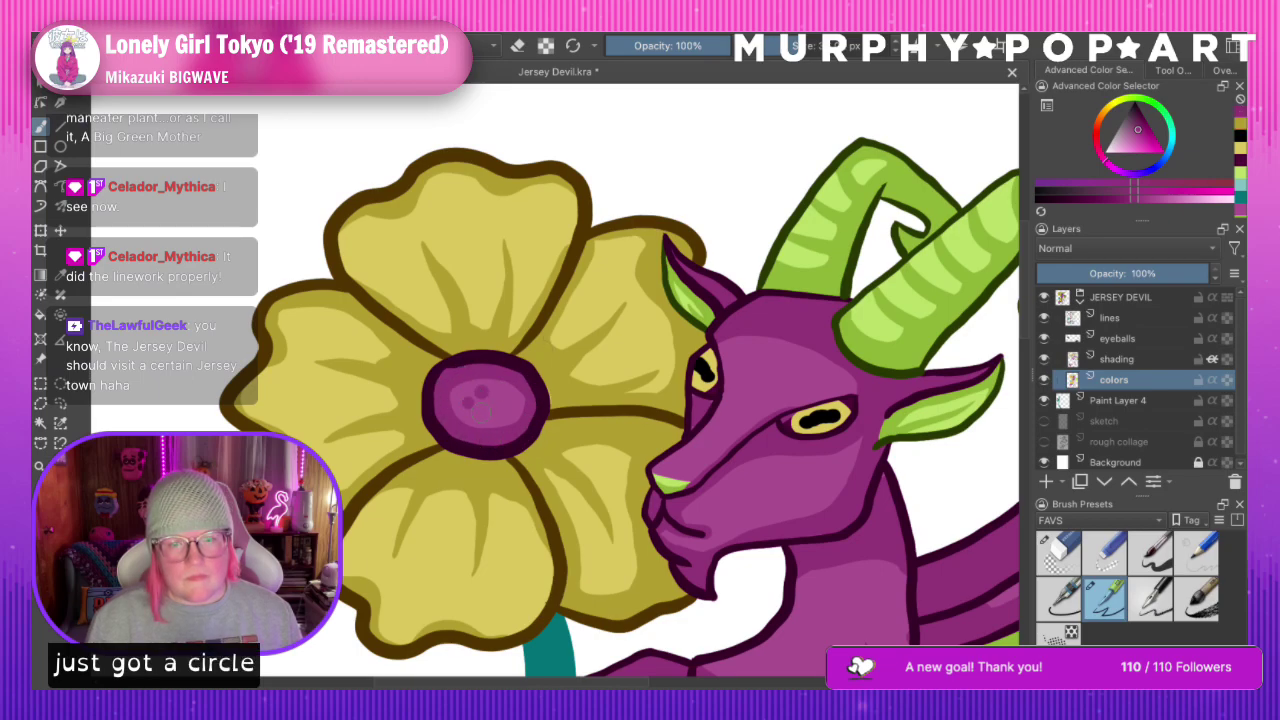
Check the large flower's spotted purple centre at full-illustration scale and then close up
key(ctrl+minus)
key(ctrl+minus)
key(ctrl+minus)
key(ctrl+minus)
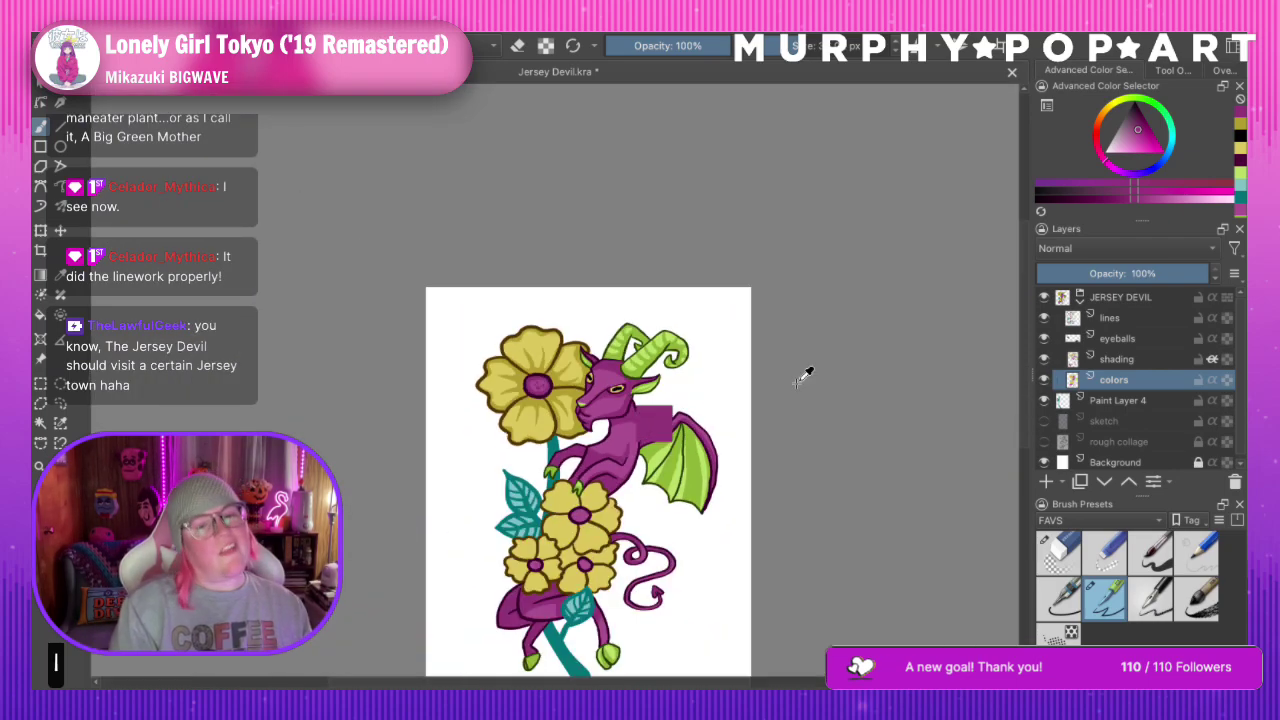
key(plus)
key(plus)
key(plus)
key(plus)
key(plus)
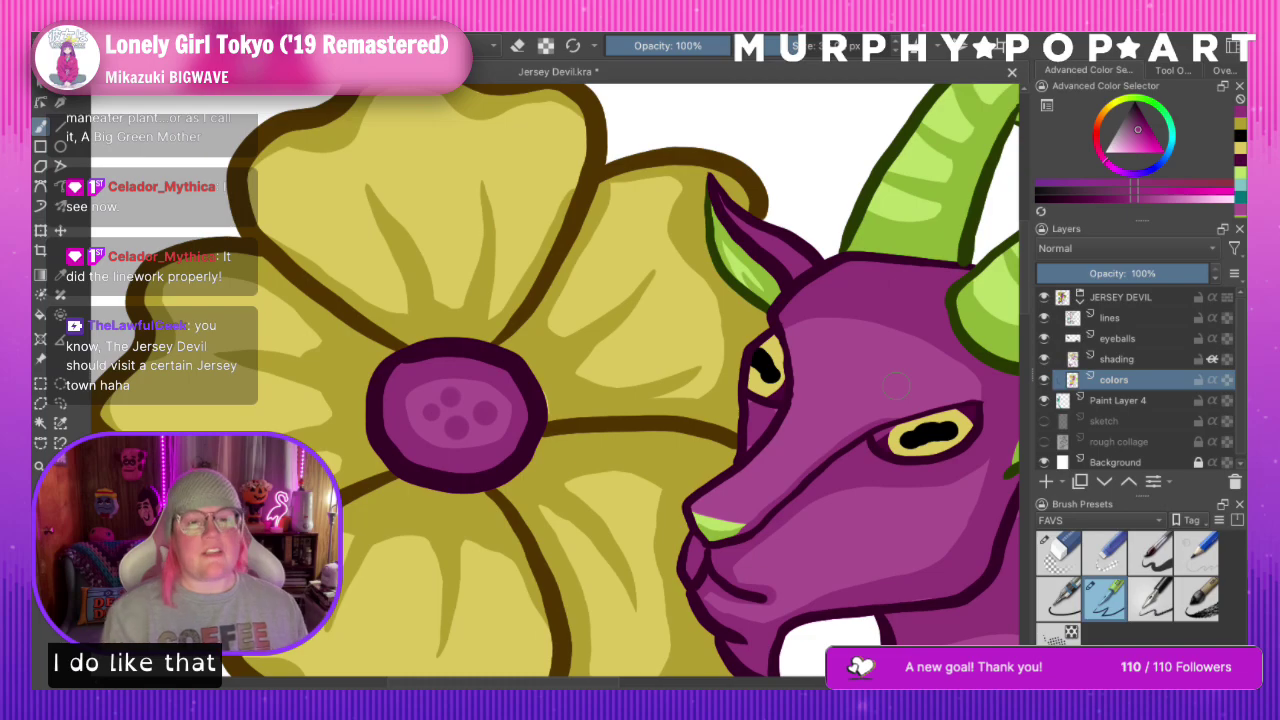
Select the lower flowers' yellow petals by colour, sample the darker yellow, and cover the rear petals beneath the uppermost cluster flower
scroll(1010, 460, down, 5)
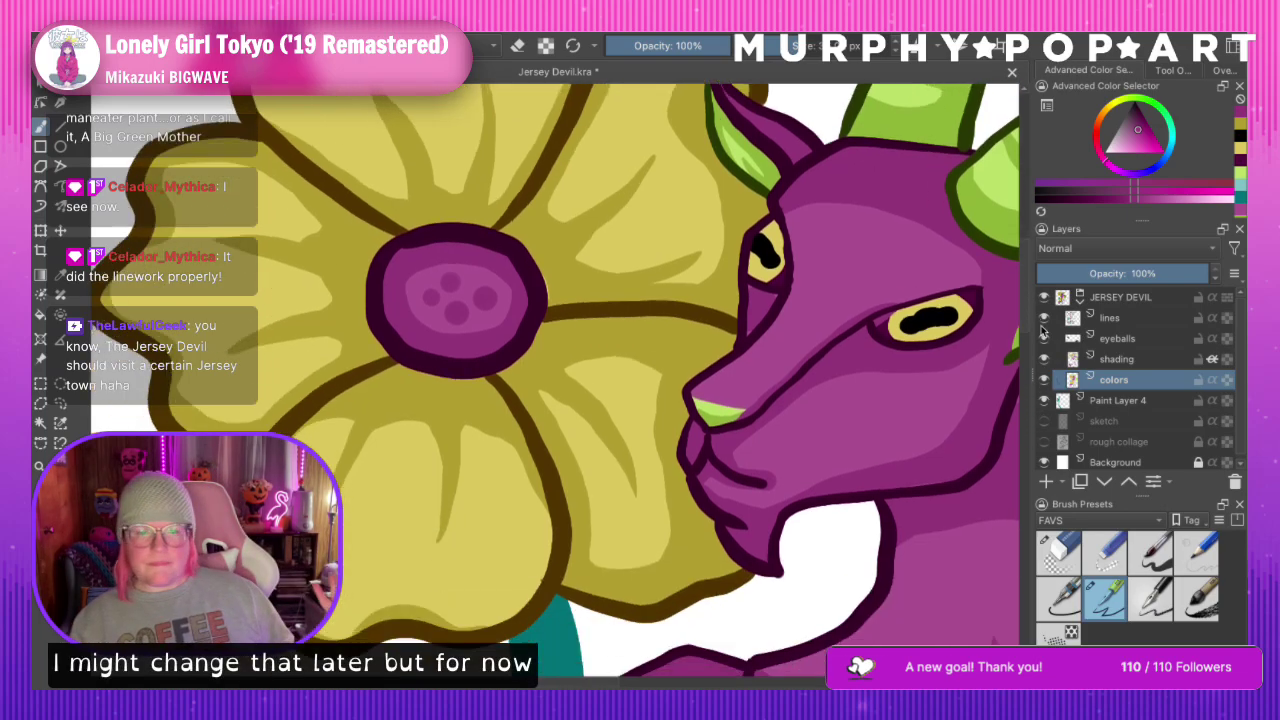
scroll(1048, 368, down, 5)
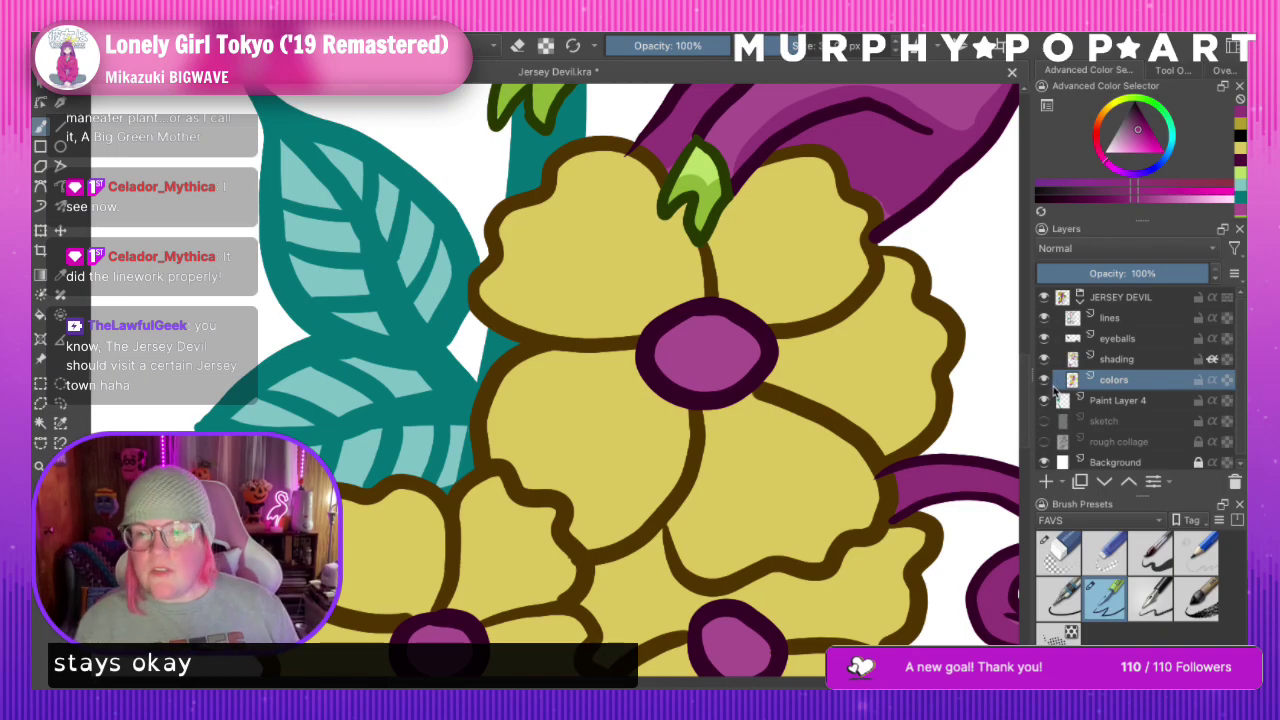
click(40, 422)
scroll(1027, 394, down, 2)
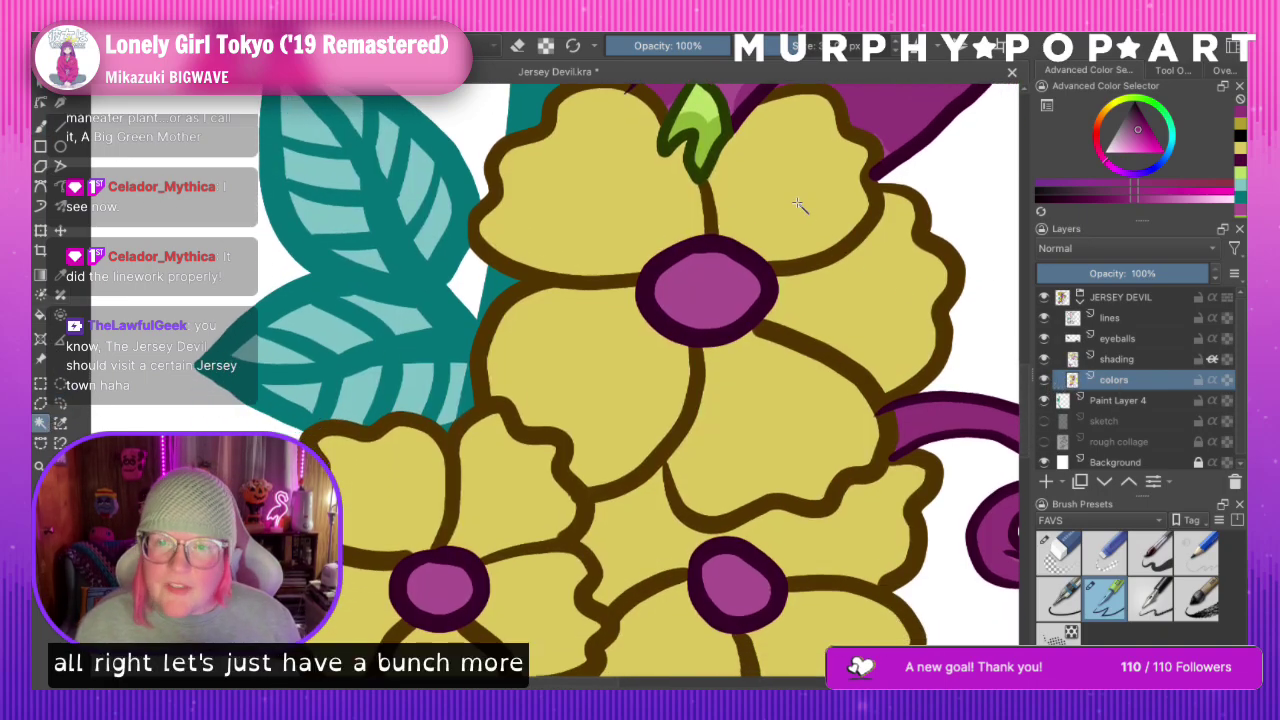
mouse_move(1027, 374)
mouse_down()
mouse_move(1025, 528)
mouse_move(1026, 284)
mouse_move(1004, 400)
mouse_up()
scroll(1027, 285, up, 2)
ctrl+click(400, 244)
click(42, 128)
scroll(786, 262, down, 5)
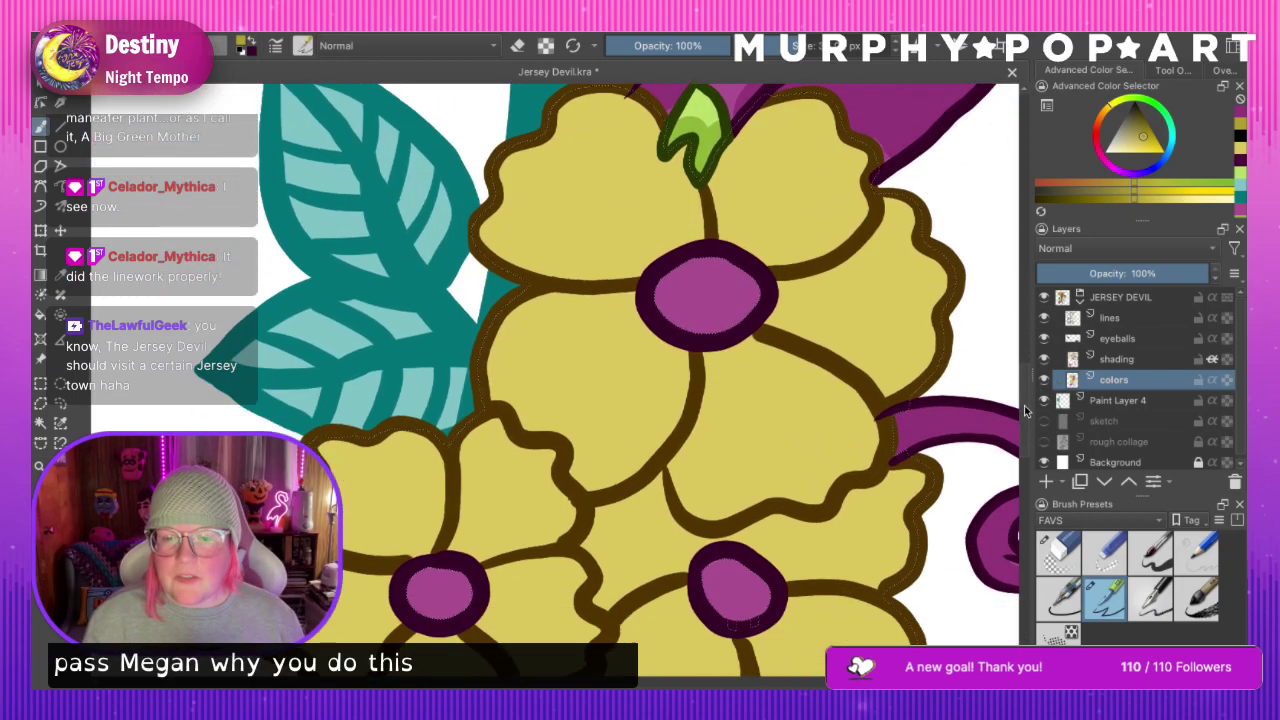
mouse_move(655, 275)
mouse_down()
mouse_move(648, 235)
mouse_move(600, 281)
mouse_move(604, 263)
mouse_move(627, 335)
mouse_move(643, 292)
mouse_move(641, 316)
mouse_move(666, 280)
mouse_move(673, 300)
mouse_move(663, 260)
mouse_move(721, 276)
mouse_move(670, 300)
mouse_move(764, 273)
mouse_move(785, 282)
mouse_move(913, 221)
mouse_move(784, 296)
mouse_move(814, 308)
mouse_move(897, 288)
mouse_up()
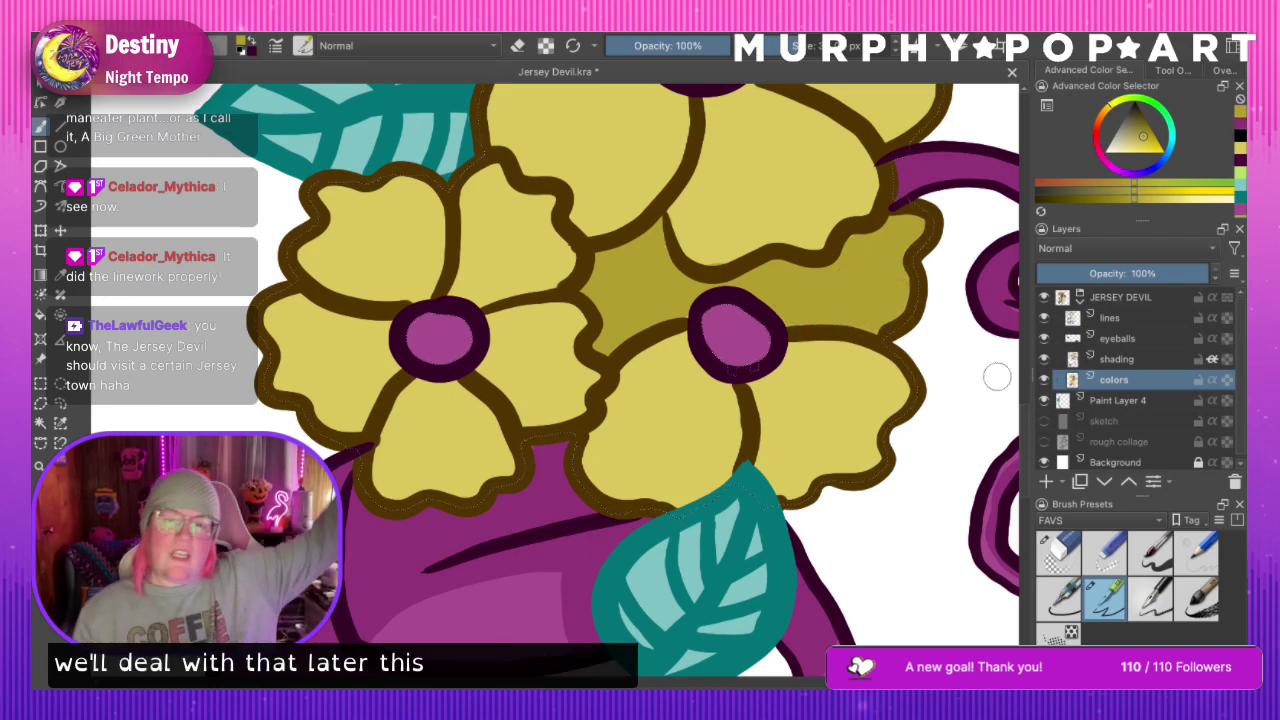
Brush darker yellow shadow rings around the purple centres of the three lower flowers
scroll(1030, 410, up, 2)
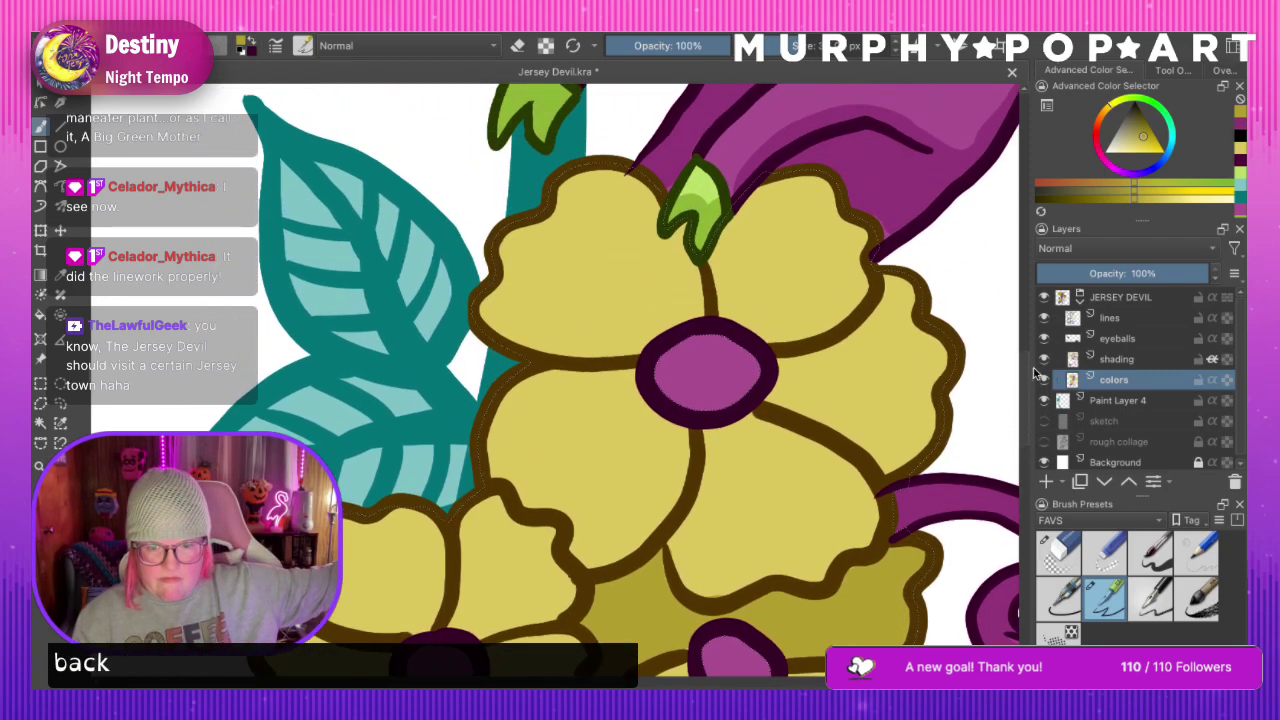
scroll(797, 246, down, 2)
mouse_move(712, 255)
mouse_down()
mouse_move(635, 289)
mouse_move(632, 338)
mouse_move(667, 366)
mouse_move(721, 372)
mouse_move(763, 349)
mouse_move(779, 303)
mouse_move(750, 262)
mouse_move(669, 253)
mouse_move(637, 320)
mouse_move(671, 372)
mouse_move(736, 376)
mouse_move(788, 322)
mouse_up()
scroll(824, 375, down, 10)
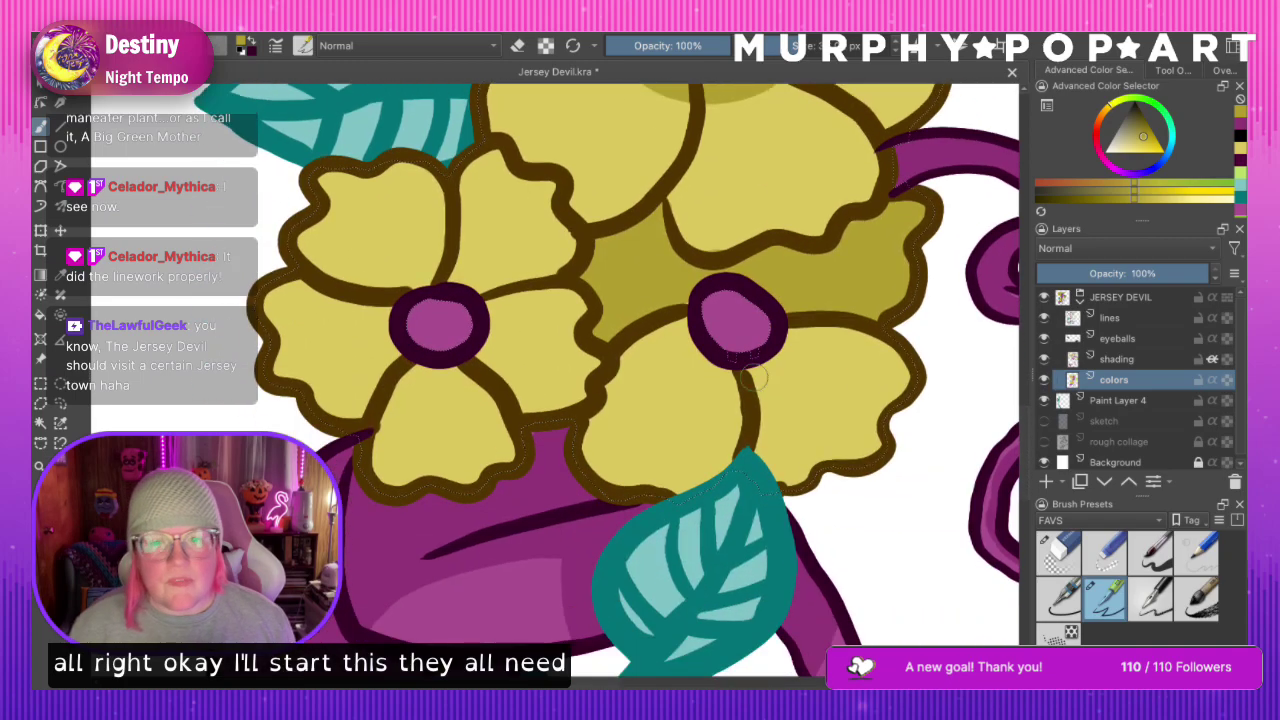
mouse_move(446, 290)
mouse_down()
mouse_move(390, 295)
mouse_move(374, 345)
mouse_move(426, 383)
mouse_move(469, 370)
mouse_move(394, 288)
mouse_move(377, 338)
mouse_move(427, 373)
mouse_move(481, 357)
mouse_move(496, 316)
mouse_move(457, 285)
mouse_move(395, 292)
mouse_up()
key(ctrl+z)
mouse_move(640, 337)
mouse_down()
mouse_move(685, 298)
mouse_move(672, 328)
mouse_move(700, 370)
mouse_move(761, 363)
mouse_move(793, 320)
mouse_move(678, 322)
mouse_up()
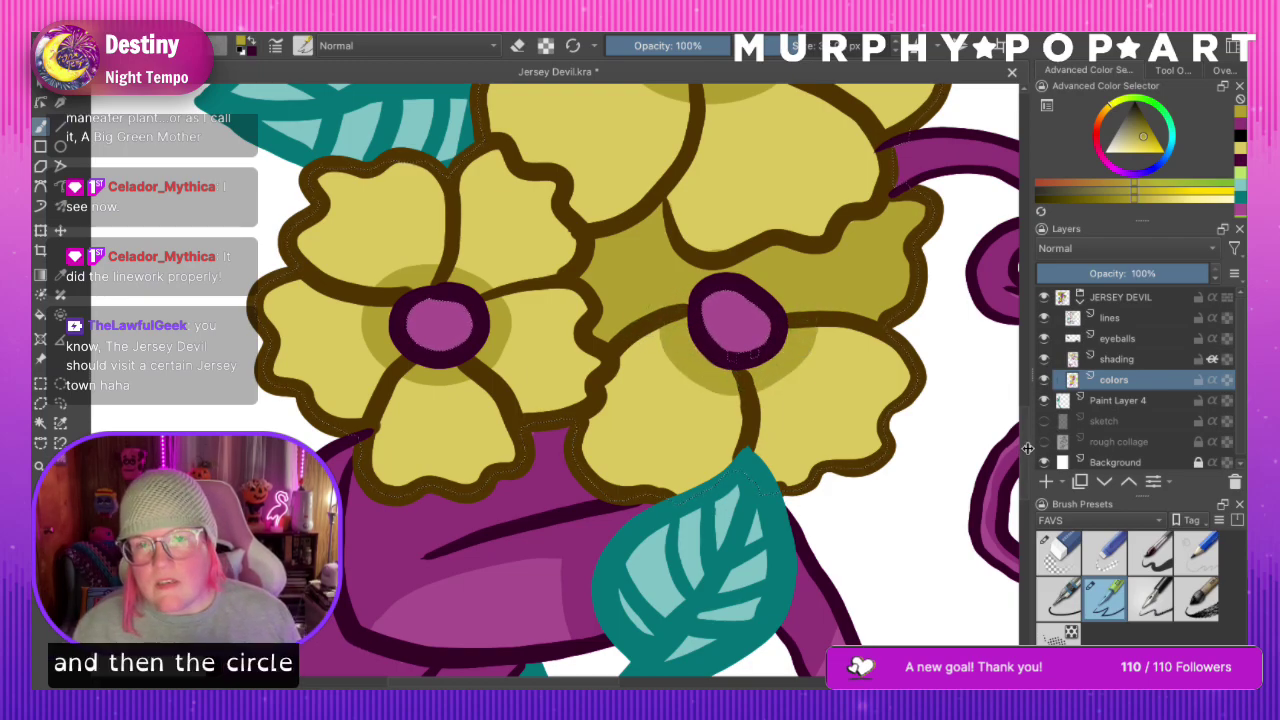
Paint darker yellow folds radiating from the centre into the two upper petals of the largest flower in the lower cluster
drag(1025, 450, 1025, 398)
drag(558, 270, 652, 325)
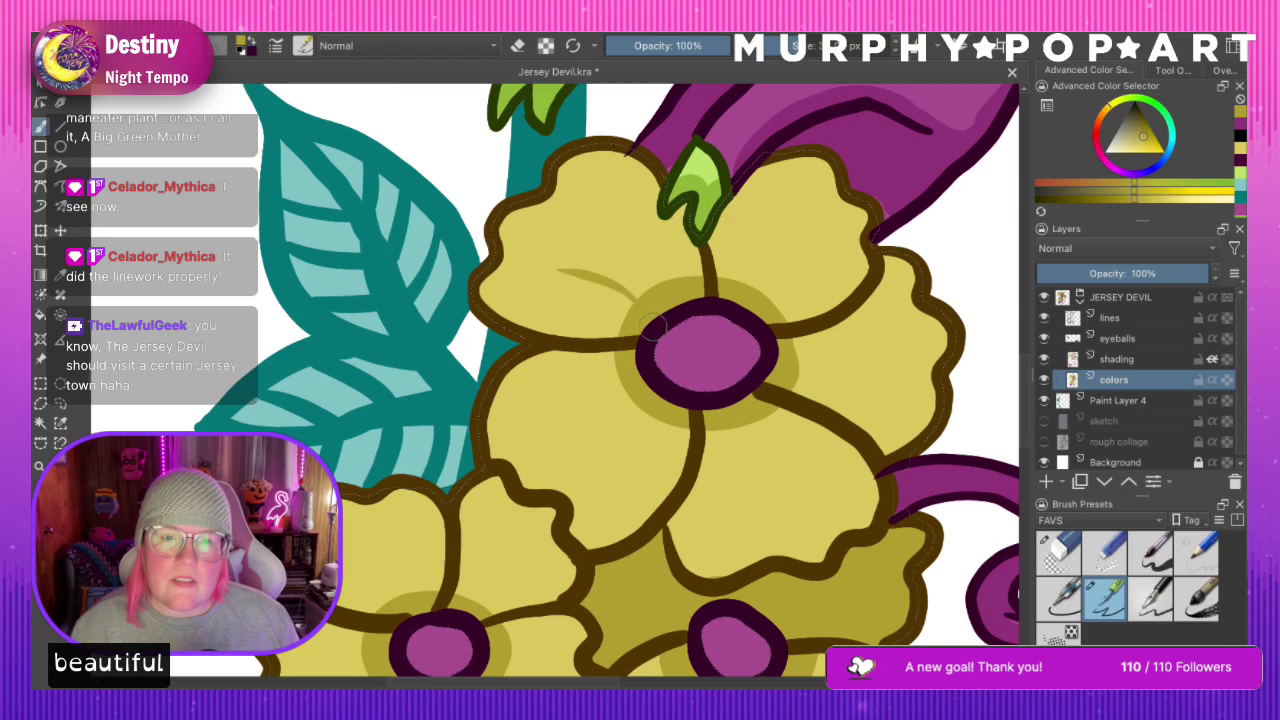
key(ctrl+z)
drag(543, 262, 630, 308)
drag(608, 226, 663, 286)
mouse_move(810, 214)
mouse_down()
mouse_move(775, 227)
mouse_move(760, 272)
mouse_move(730, 268)
mouse_up()
key(ctrl+z)
drag(805, 219, 738, 272)
drag(836, 261, 762, 305)
key(ctrl+z)
drag(843, 261, 766, 302)
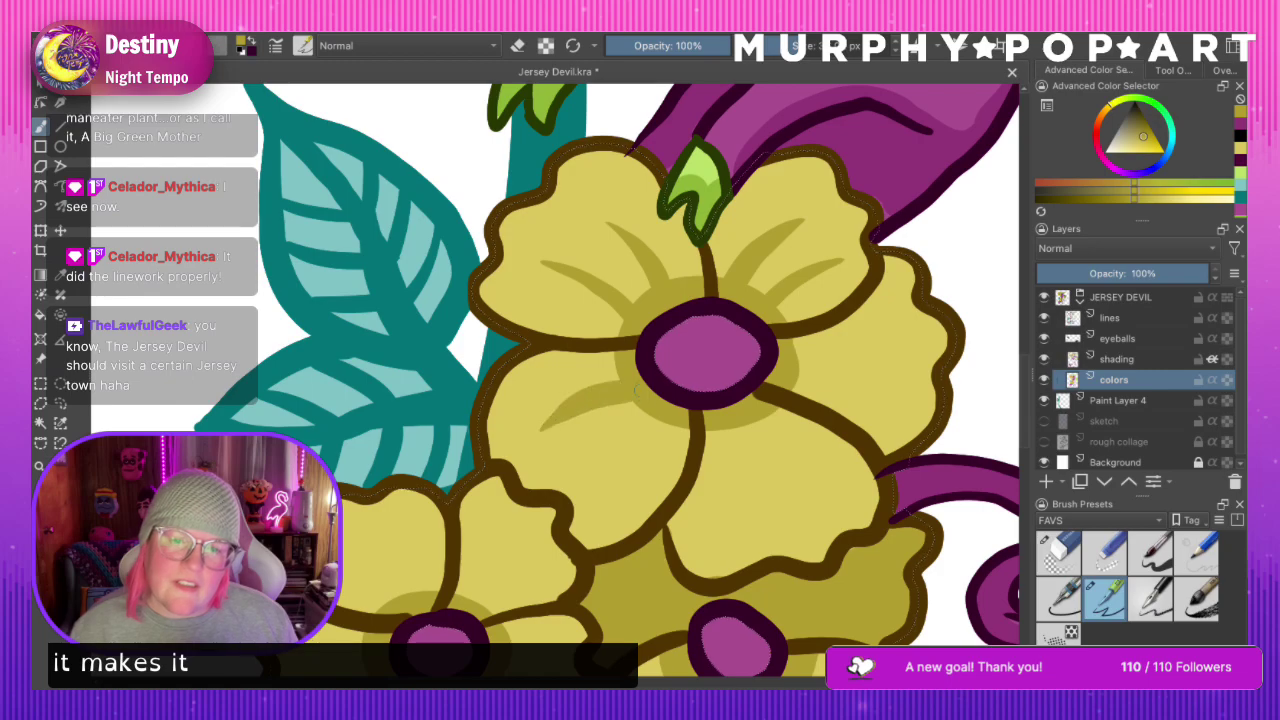
Paint tapered darker yellow folds into the lower-left and bottom petals of the largest cluster flower
drag(542, 432, 626, 384)
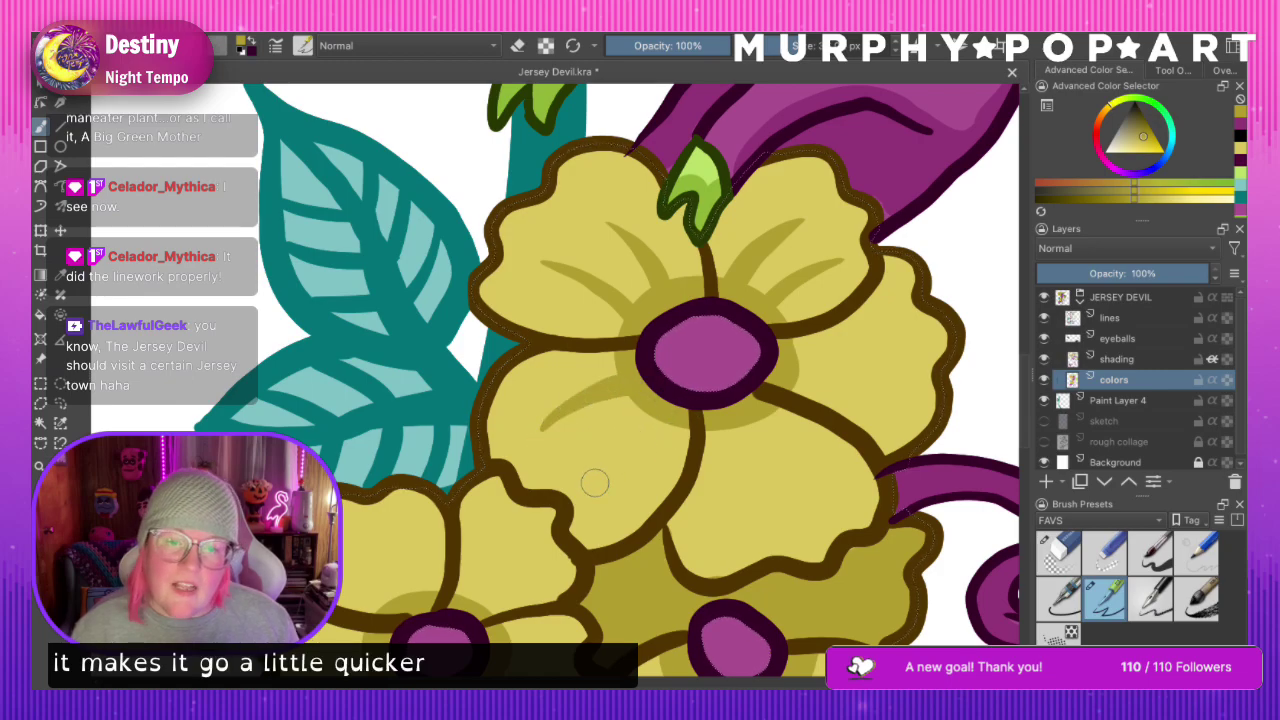
mouse_move(590, 480)
mouse_down()
mouse_move(615, 447)
mouse_move(678, 418)
mouse_up()
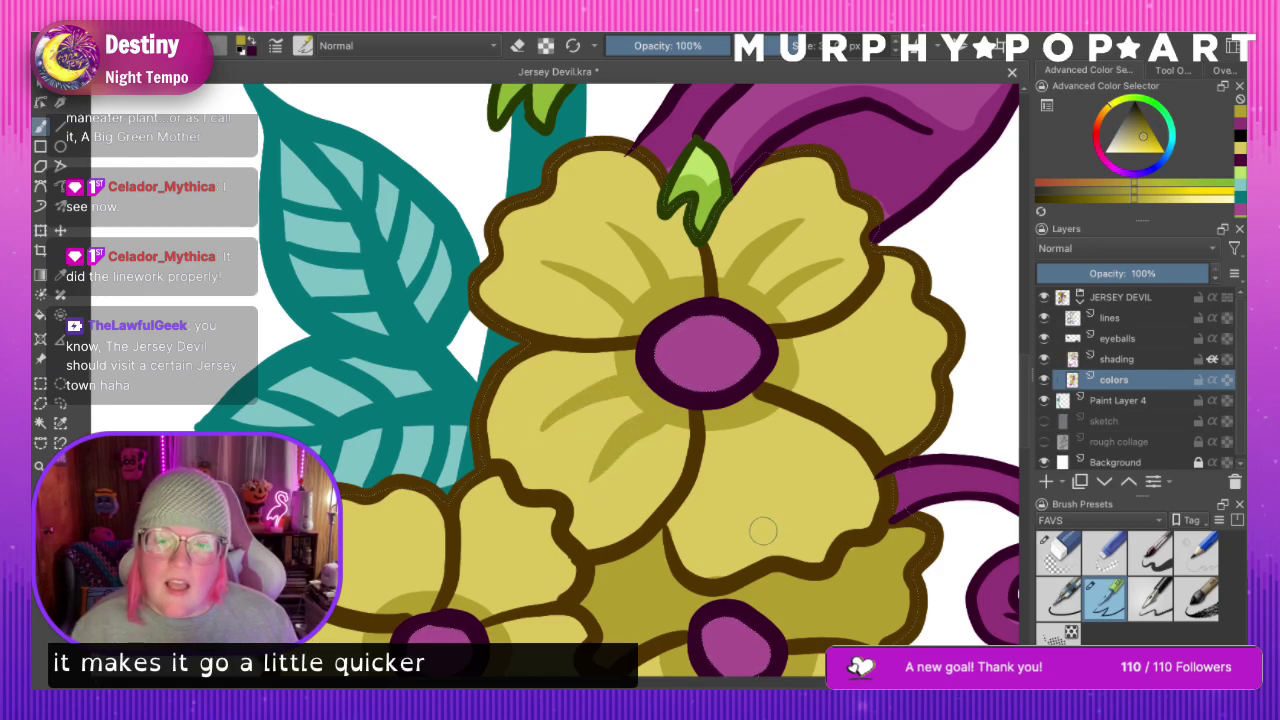
mouse_move(765, 530)
mouse_down()
mouse_move(756, 445)
mouse_move(718, 422)
mouse_move(750, 459)
mouse_move(767, 520)
mouse_move(775, 512)
mouse_move(767, 524)
mouse_move(729, 431)
mouse_up()
key(ctrl+z)
key(ctrl+z)
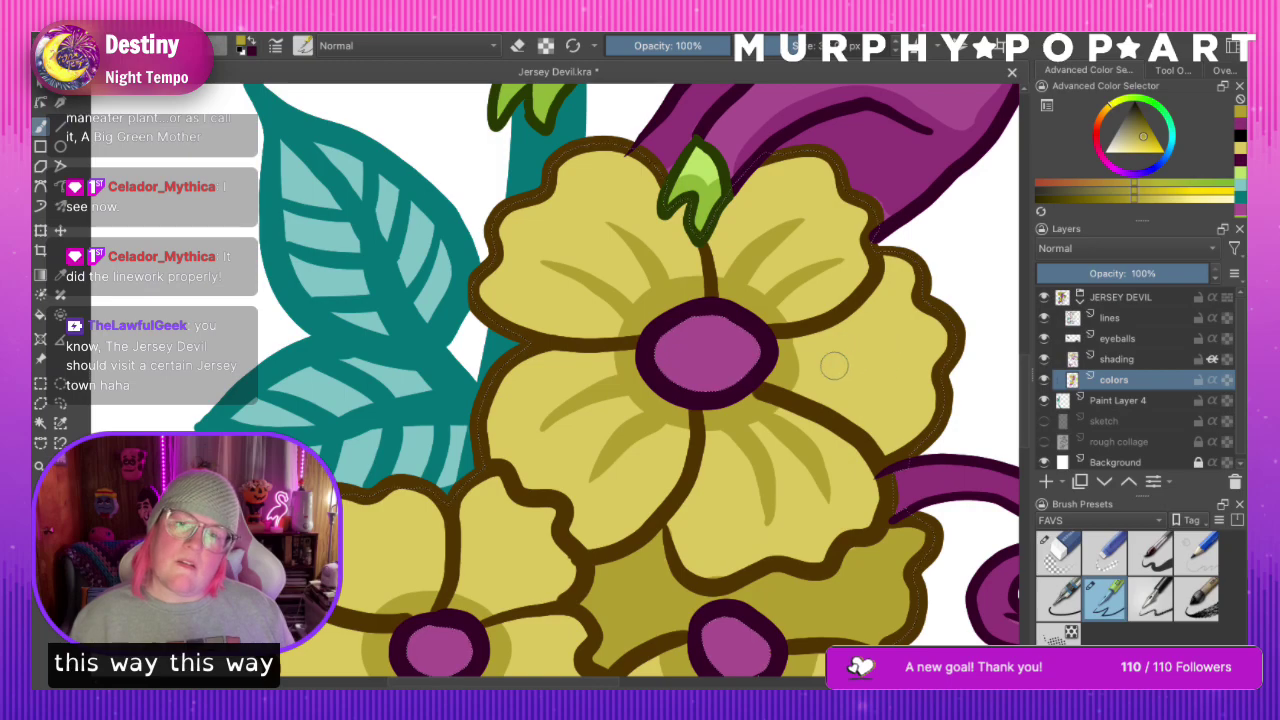
key(ctrl+z)
drag(724, 428, 757, 508)
key(ctrl+z)
mouse_move(724, 428)
mouse_down()
mouse_move(745, 446)
mouse_move(768, 541)
mouse_up()
drag(760, 420, 848, 524)
key(ctrl+z)
mouse_move(764, 424)
mouse_down()
mouse_move(818, 454)
mouse_move(846, 509)
mouse_move(758, 419)
mouse_move(806, 462)
mouse_move(835, 511)
mouse_up()
key(ctrl+z)
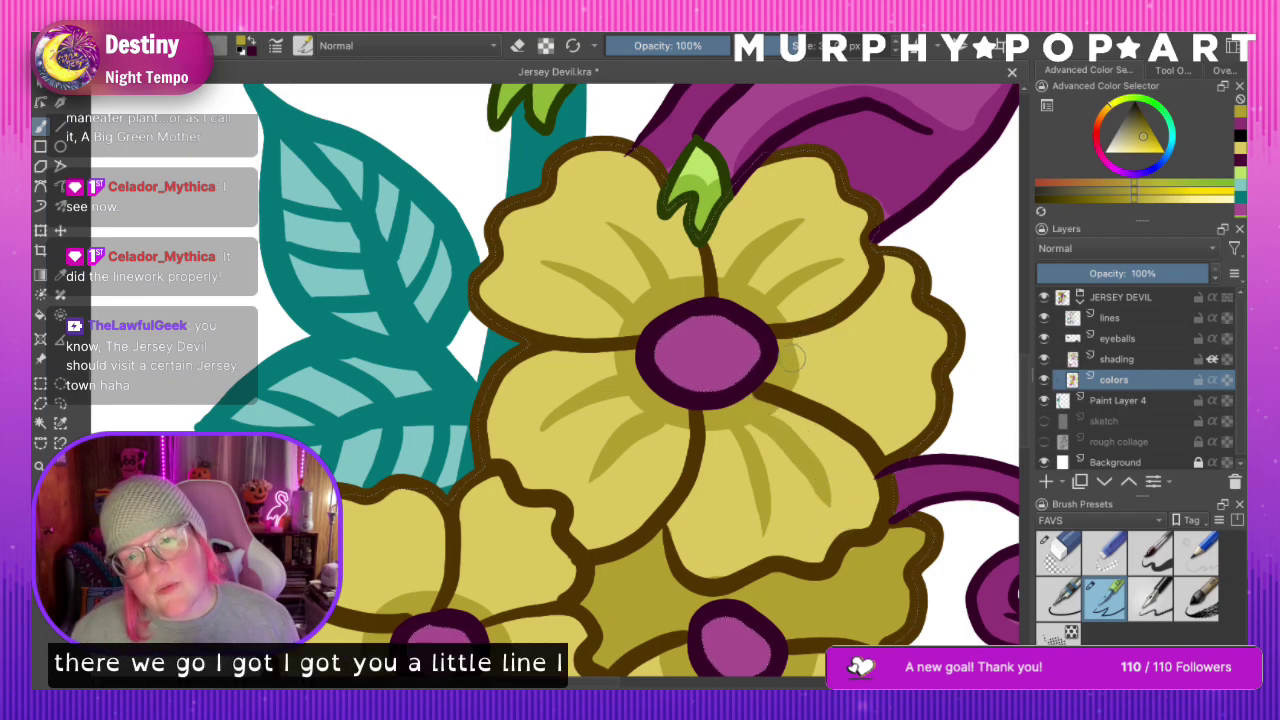
Add darker yellow folds running outward across the right petal of the largest cluster flower
drag(801, 353, 888, 320)
key(ctrl+z)
drag(782, 350, 886, 322)
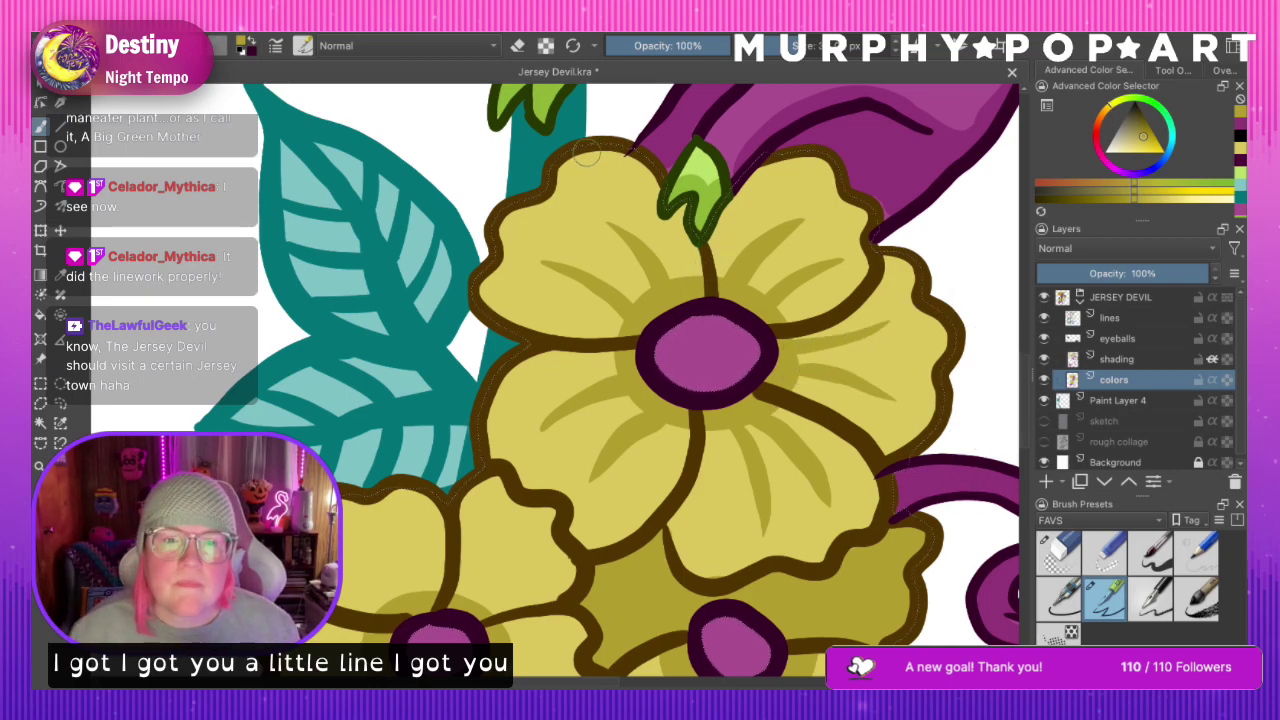
Shade the outer edges and creases of the largest cluster flower's petals in darker yellow
mouse_move(655, 186)
mouse_down()
mouse_move(695, 252)
mouse_move(688, 276)
mouse_up()
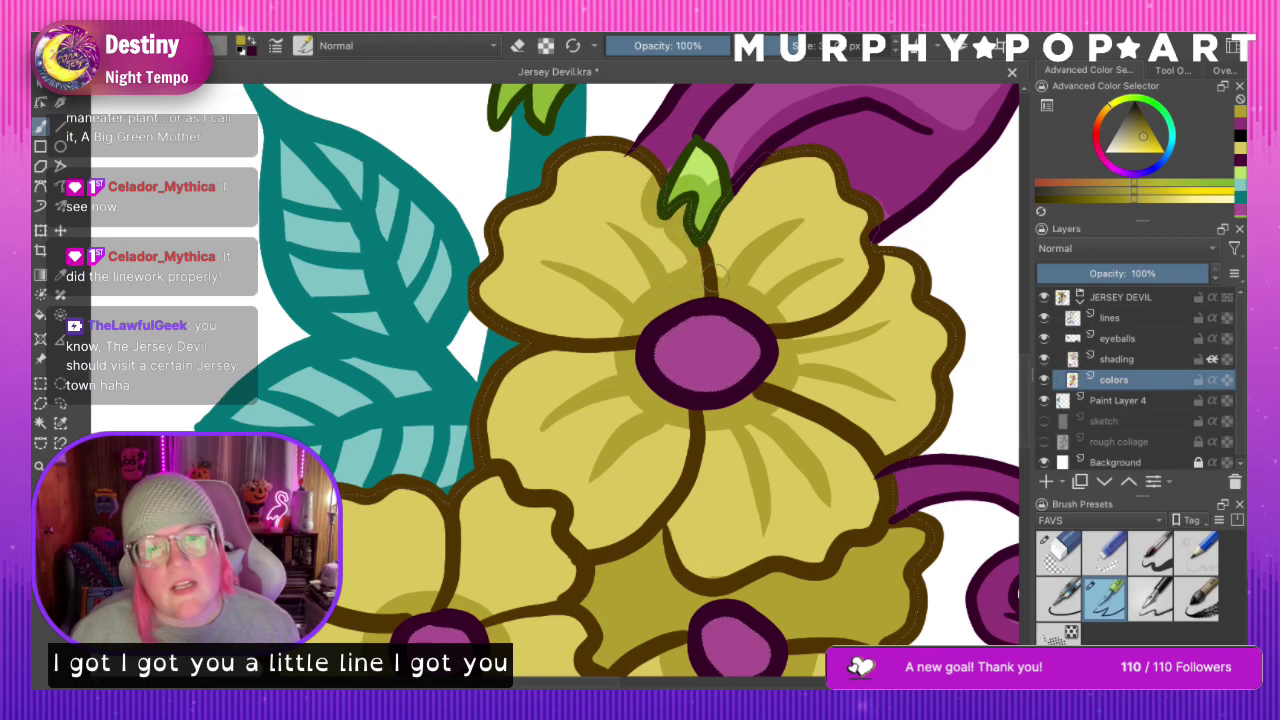
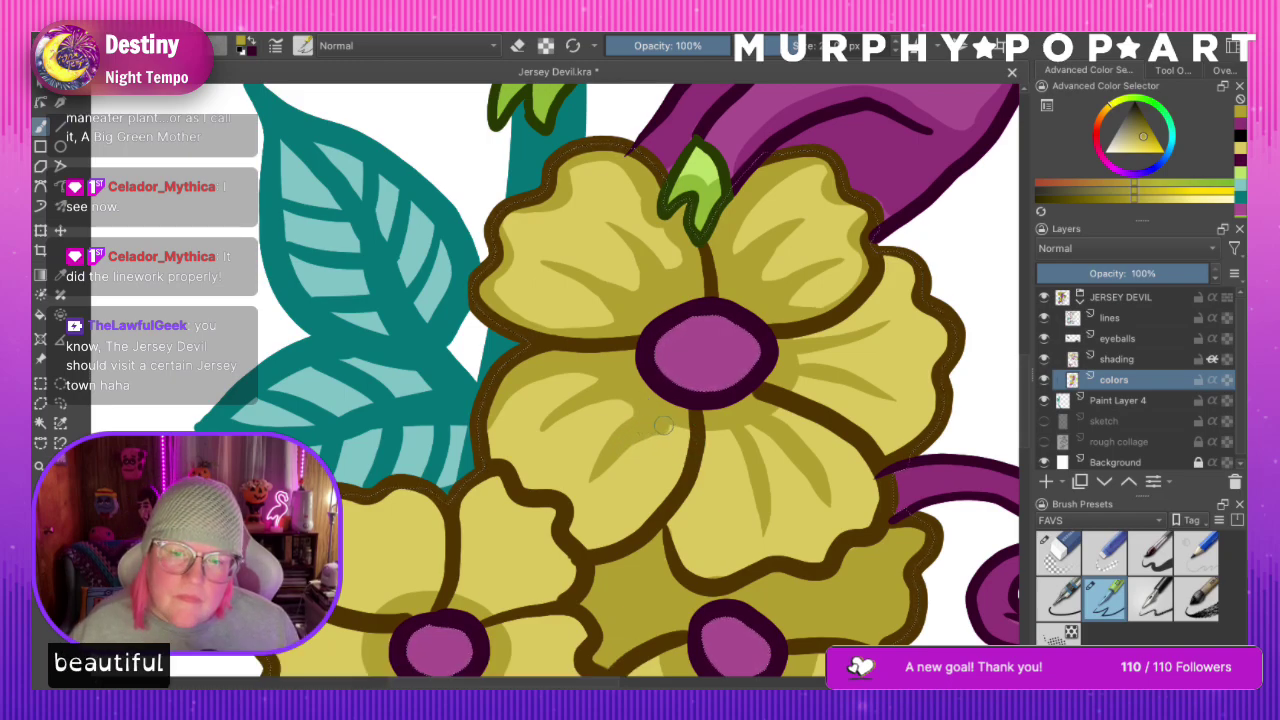
mouse_move(502, 401)
mouse_down()
mouse_move(491, 435)
mouse_move(504, 459)
mouse_move(559, 488)
mouse_move(584, 526)
mouse_move(631, 531)
mouse_move(651, 509)
mouse_move(580, 540)
mouse_up()
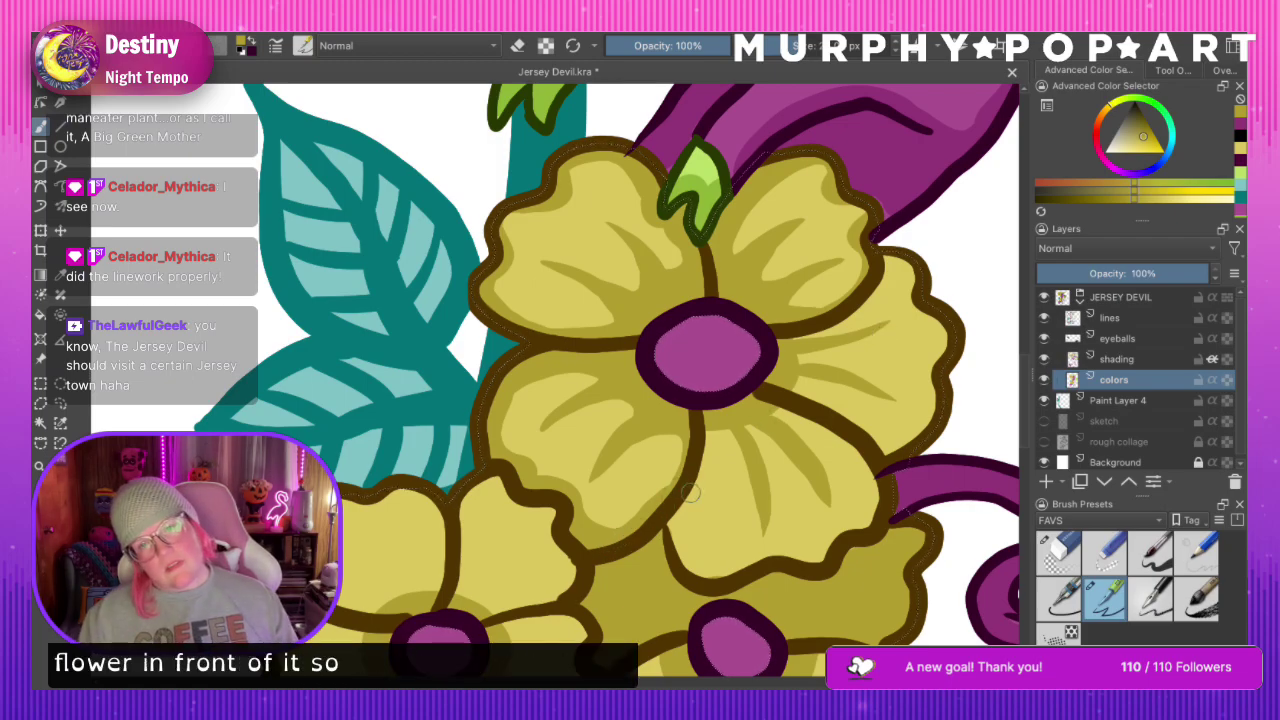
drag(593, 684, 676, 681)
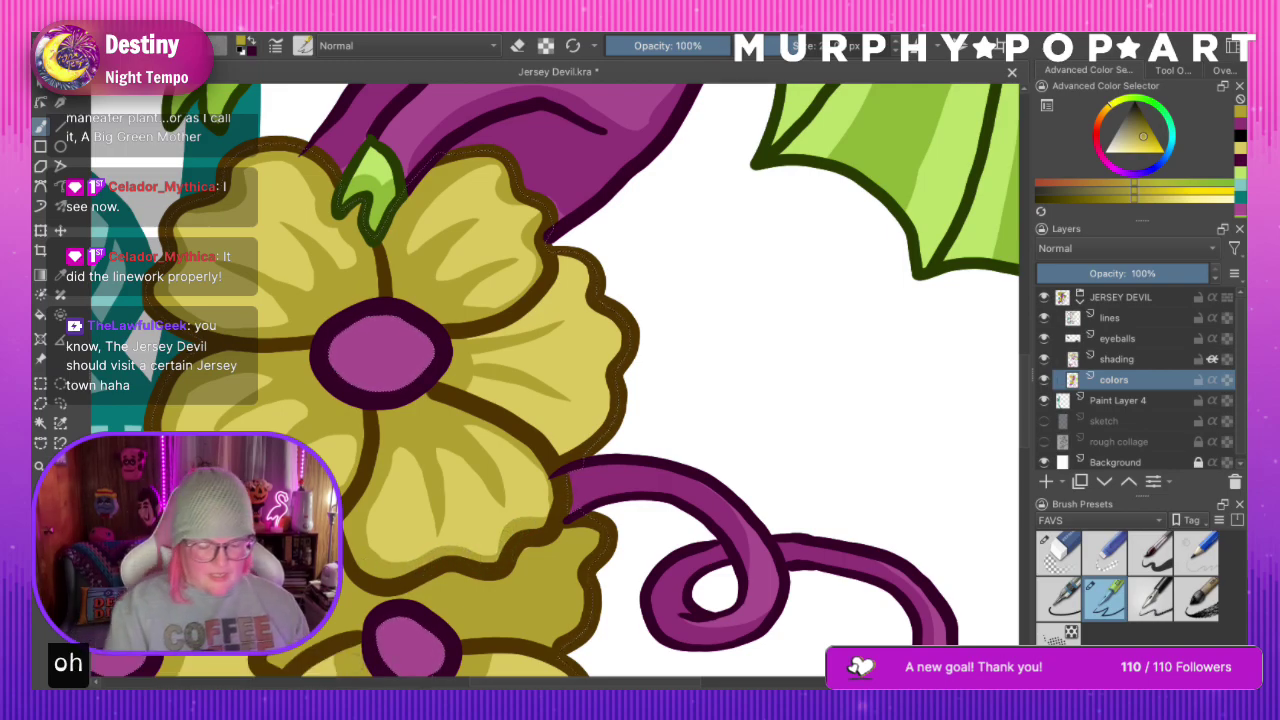
Review the petal shading across the whole illustration, then inspect the largest cluster flower and the smaller flowers below it
key(ctrl+minus)
key(ctrl+minus)
key(ctrl+minus)
key(ctrl+minus)
key(ctrl+minus)
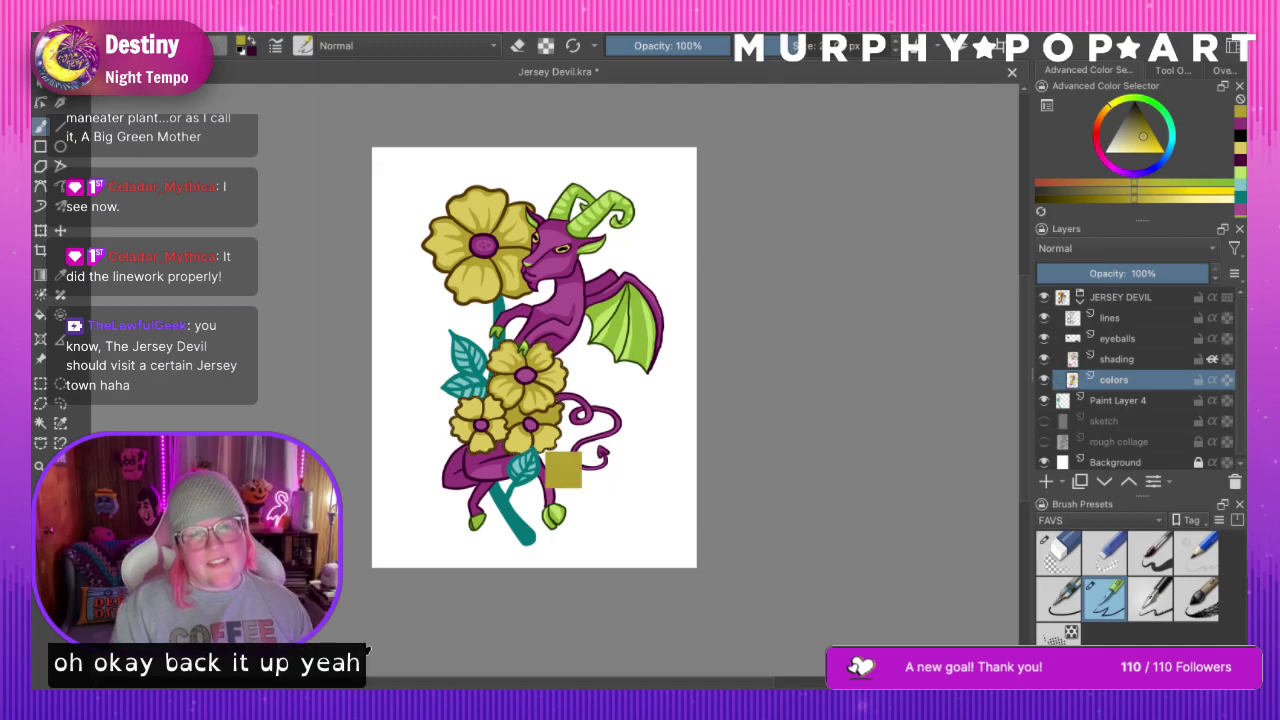
scroll(555, 380, up, 3)
scroll(557, 379, up, 5)
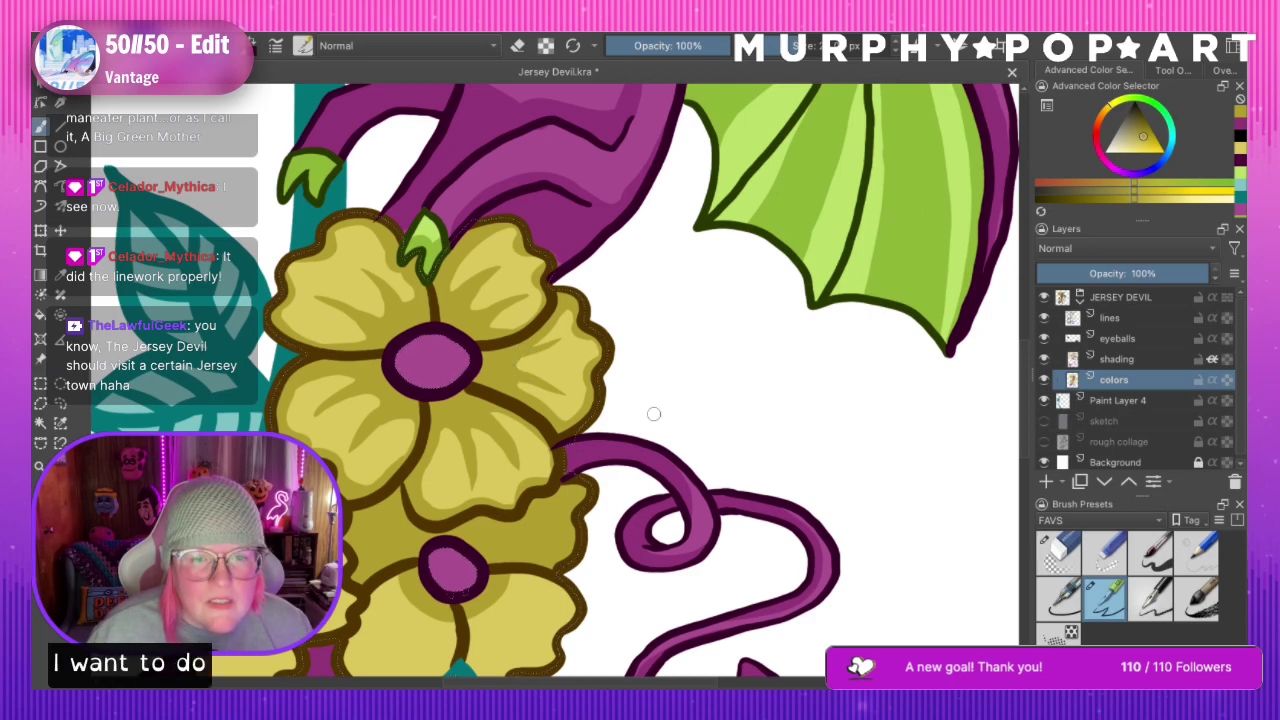
key(ctrl+minus)
key(ctrl+minus)
key(ctrl+minus)
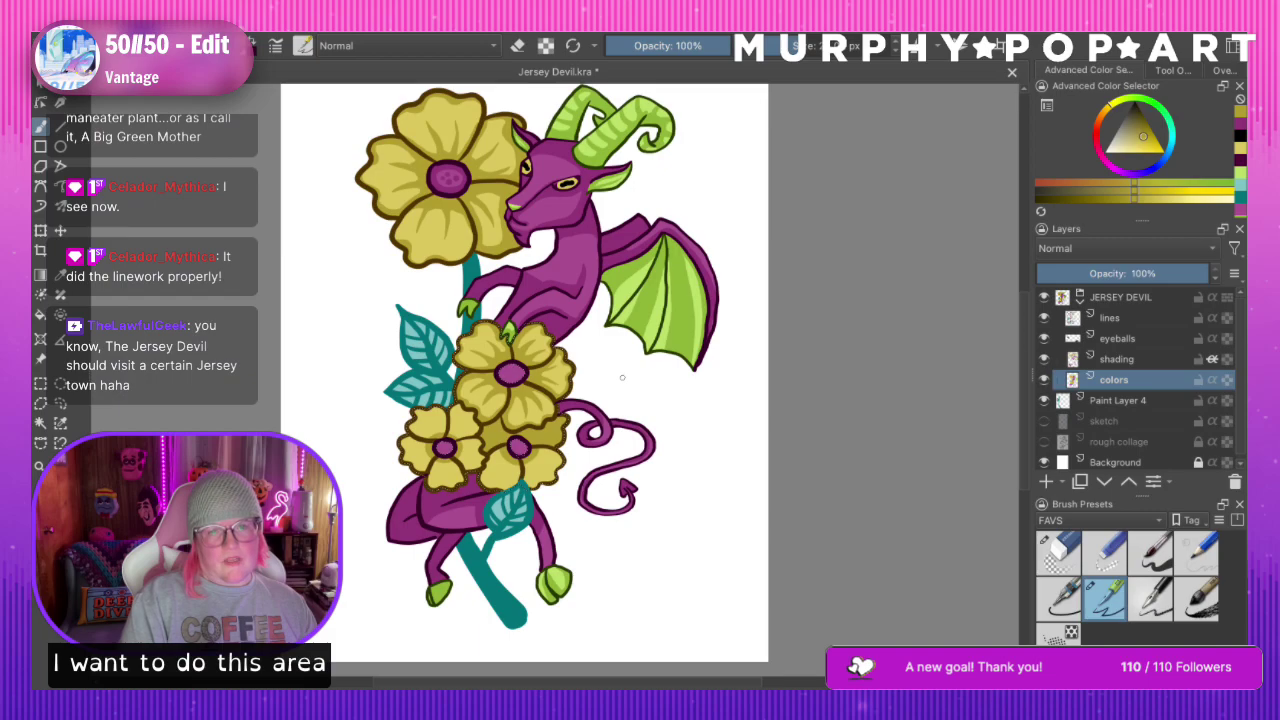
scroll(622, 377, up, 5)
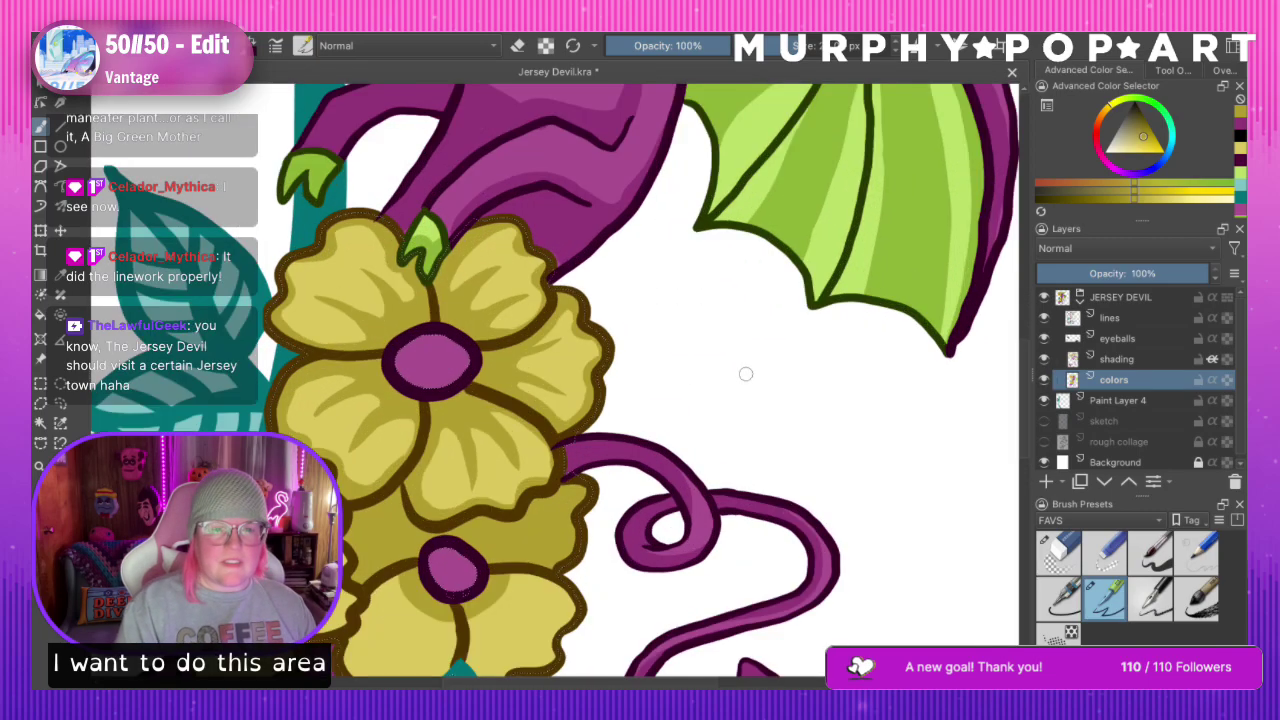
scroll(815, 486, down, 5)
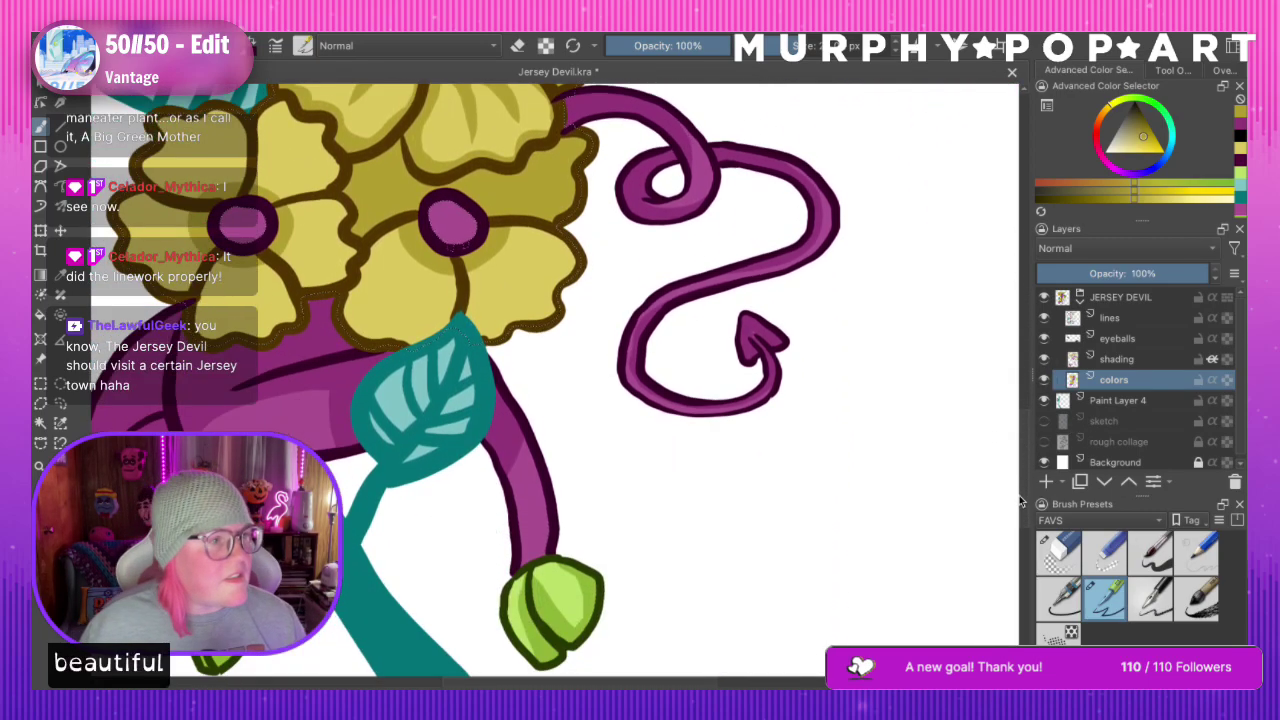
Paint tapered darker yellow folds radiating from the centres of the two smaller cluster flowers
drag(549, 682, 465, 682)
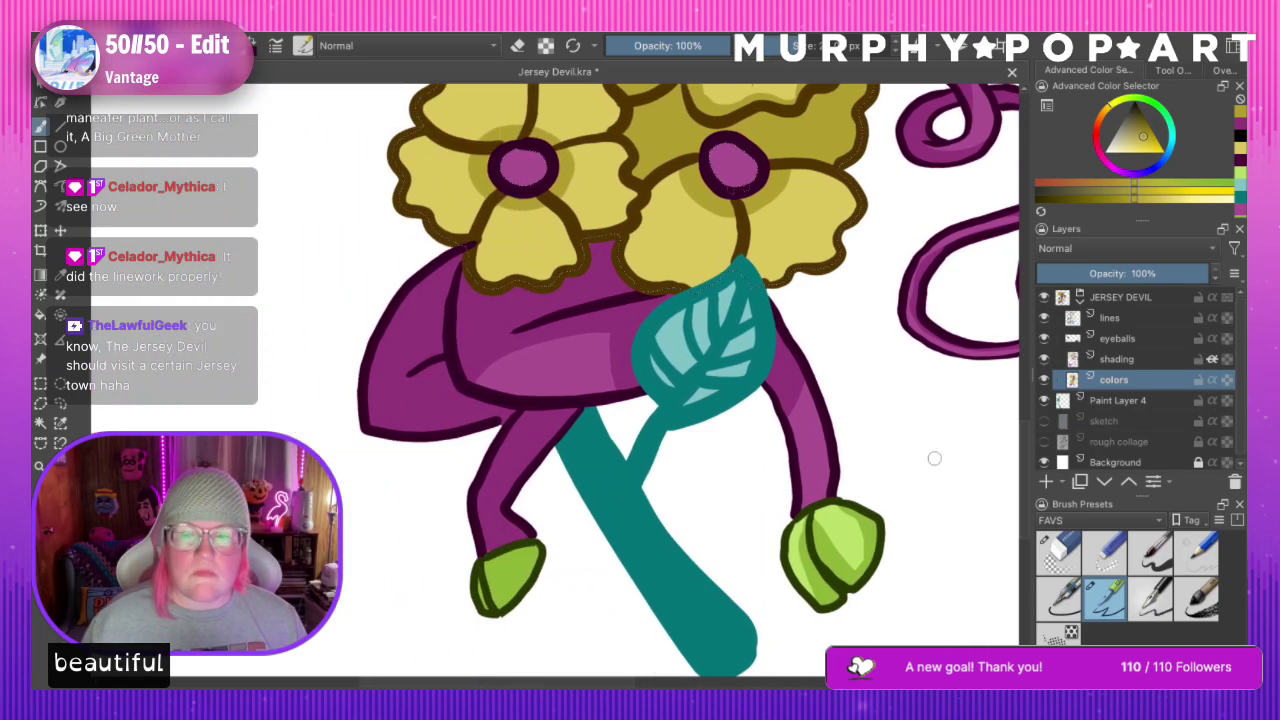
drag(1024, 434, 1024, 391)
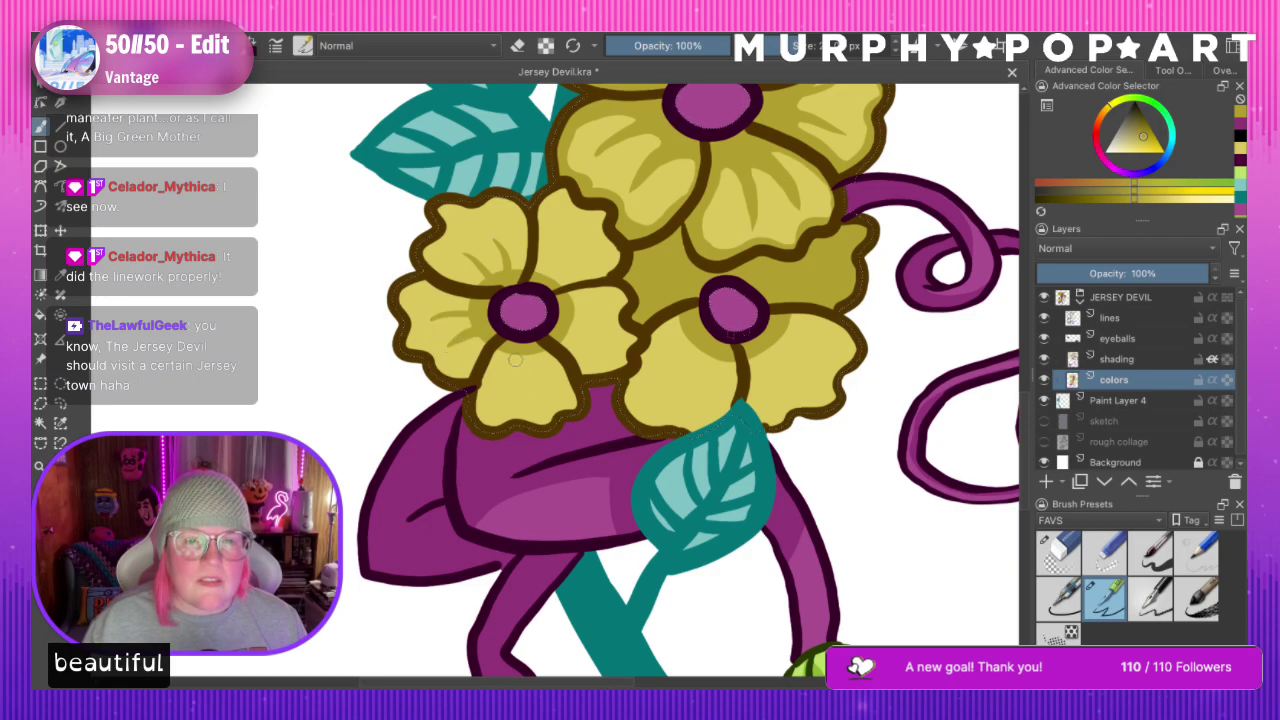
drag(508, 386, 512, 356)
drag(550, 396, 536, 356)
key(ctrl+z)
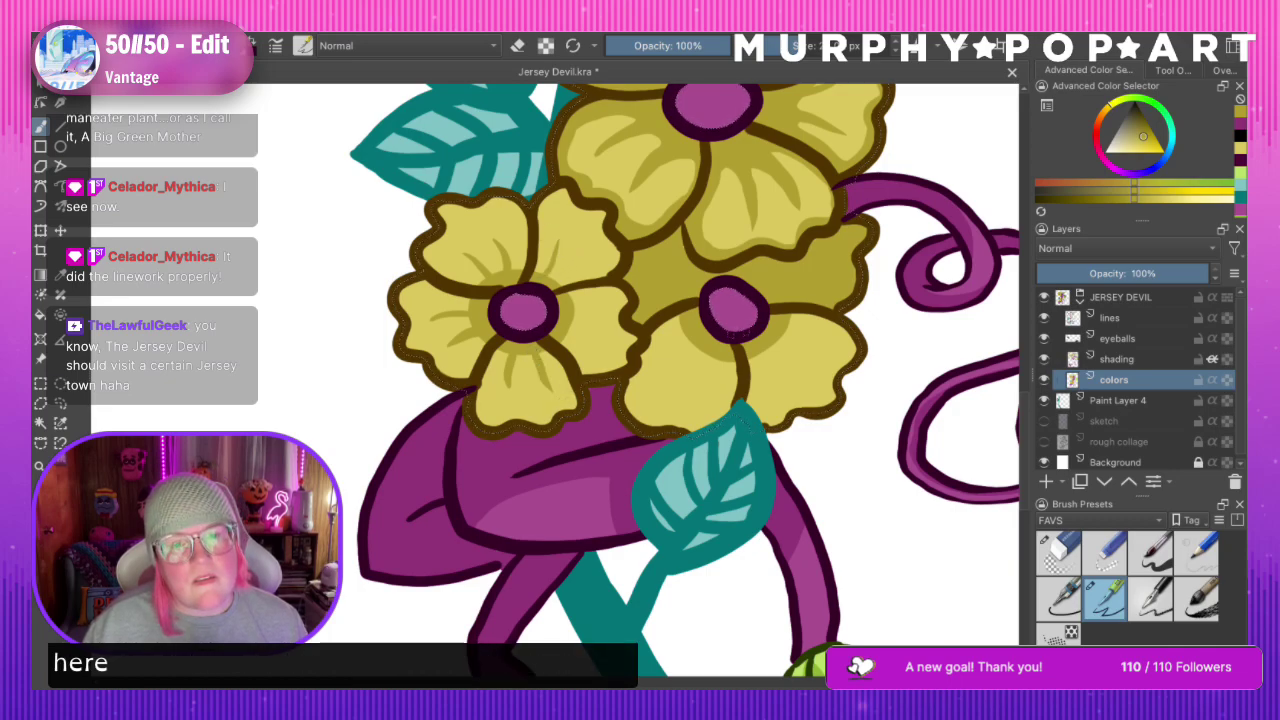
key(ctrl+z)
drag(561, 239, 550, 280)
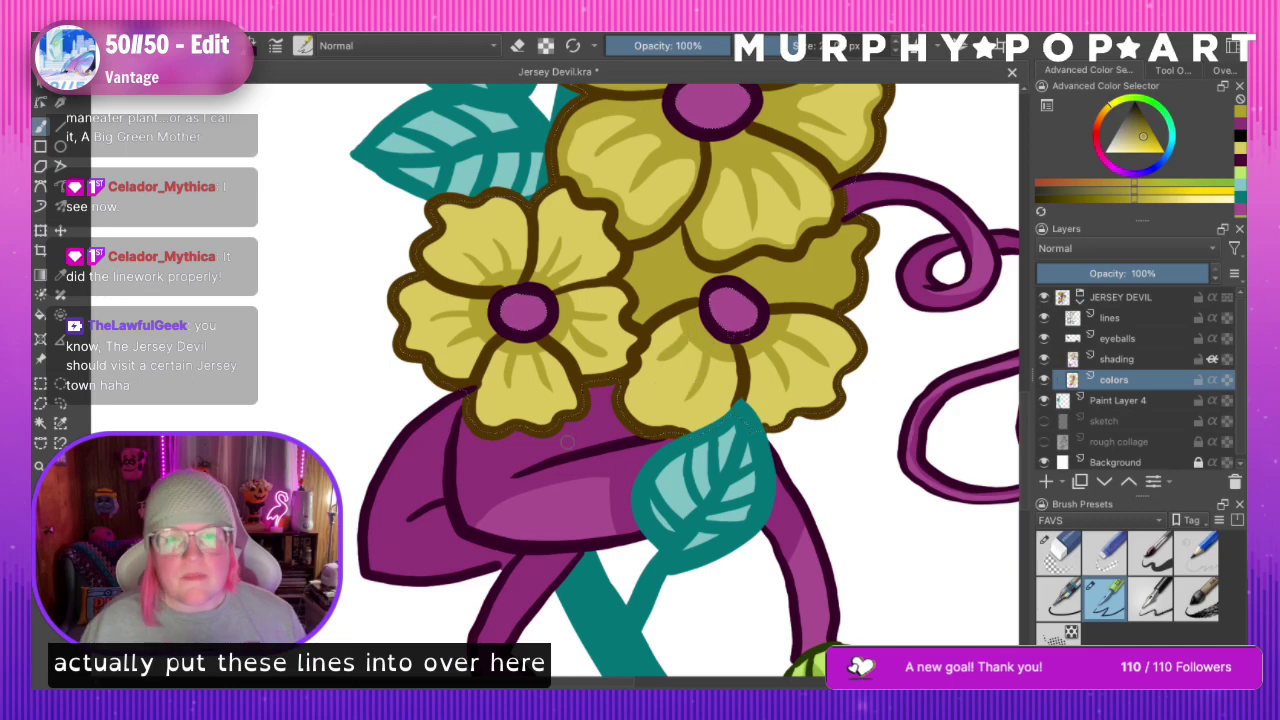
Shade the outer edges and creases of the lower-left cluster flower's petals in darker yellow
key(ctrl+plus)
key(ctrl+plus)
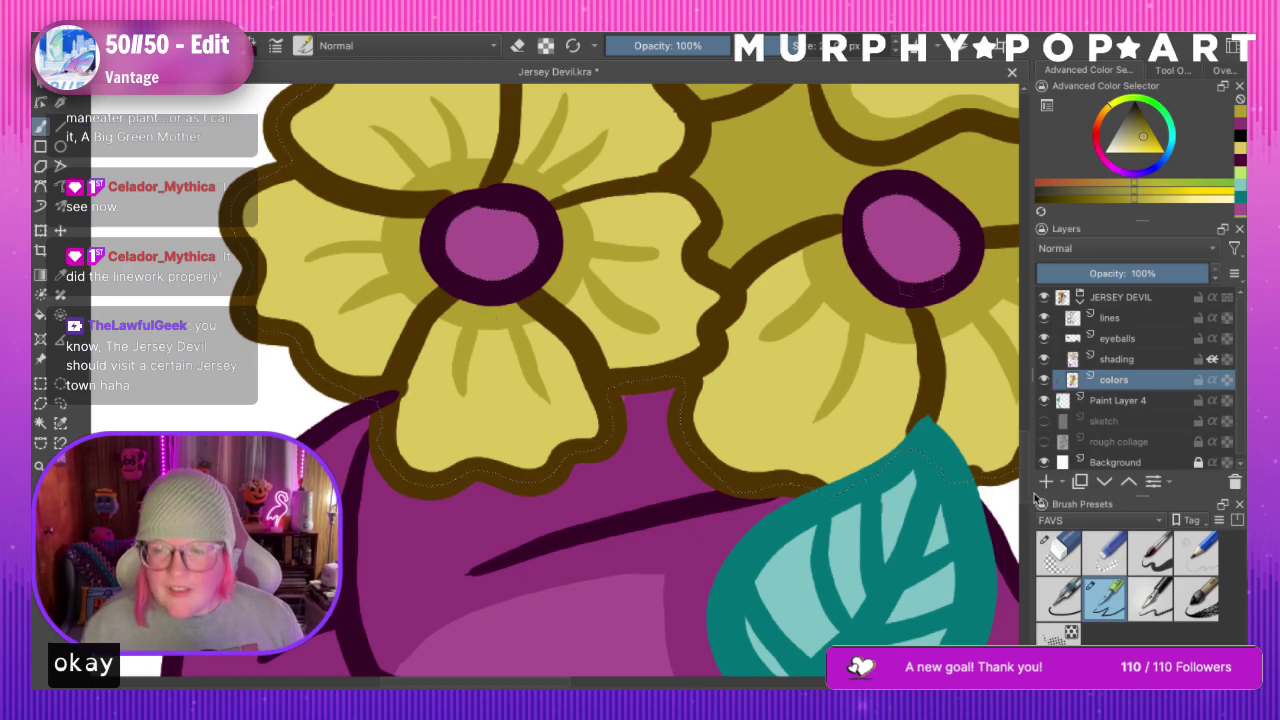
scroll(1018, 470, up, 4)
scroll(1000, 470, down, 1)
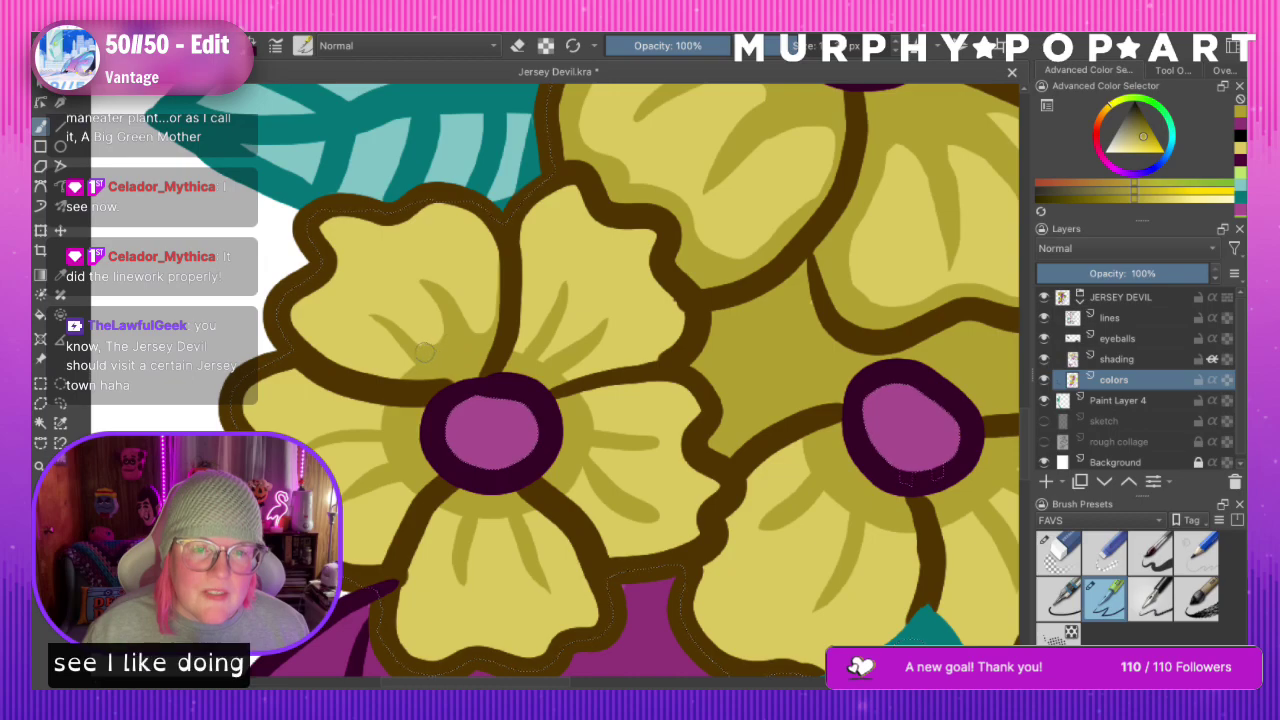
key(ctrl+z)
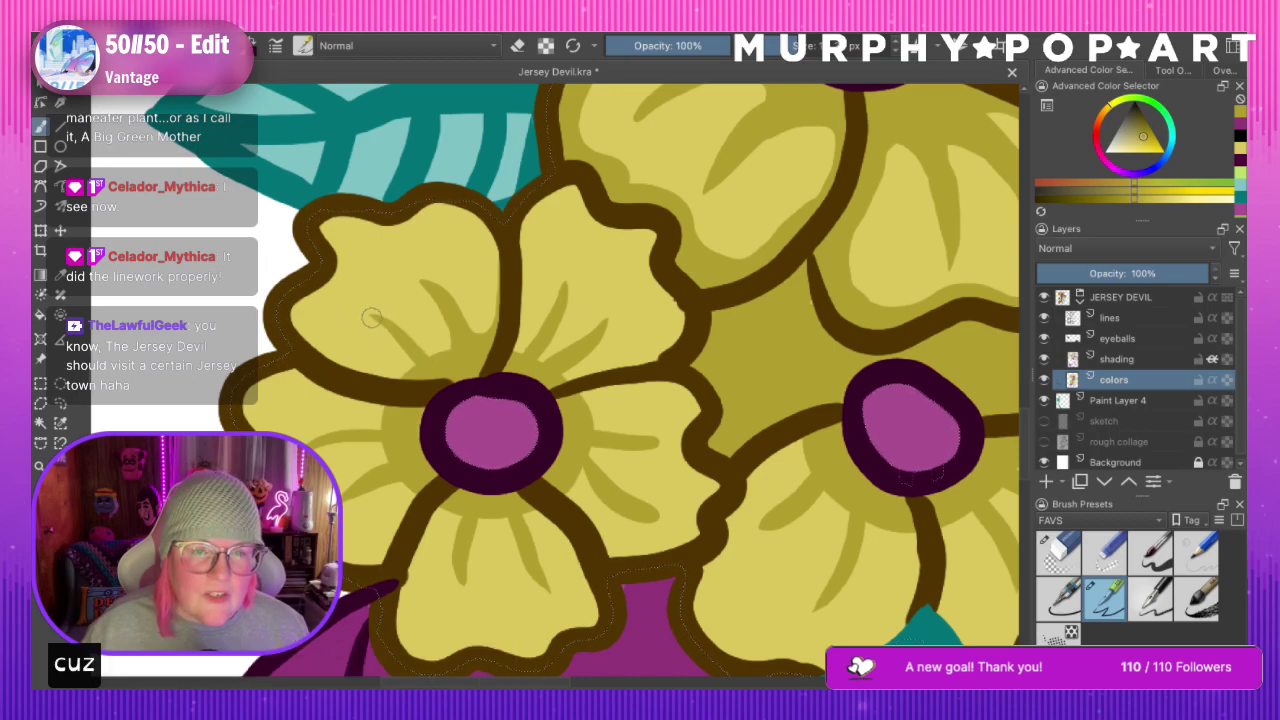
drag(358, 317, 446, 346)
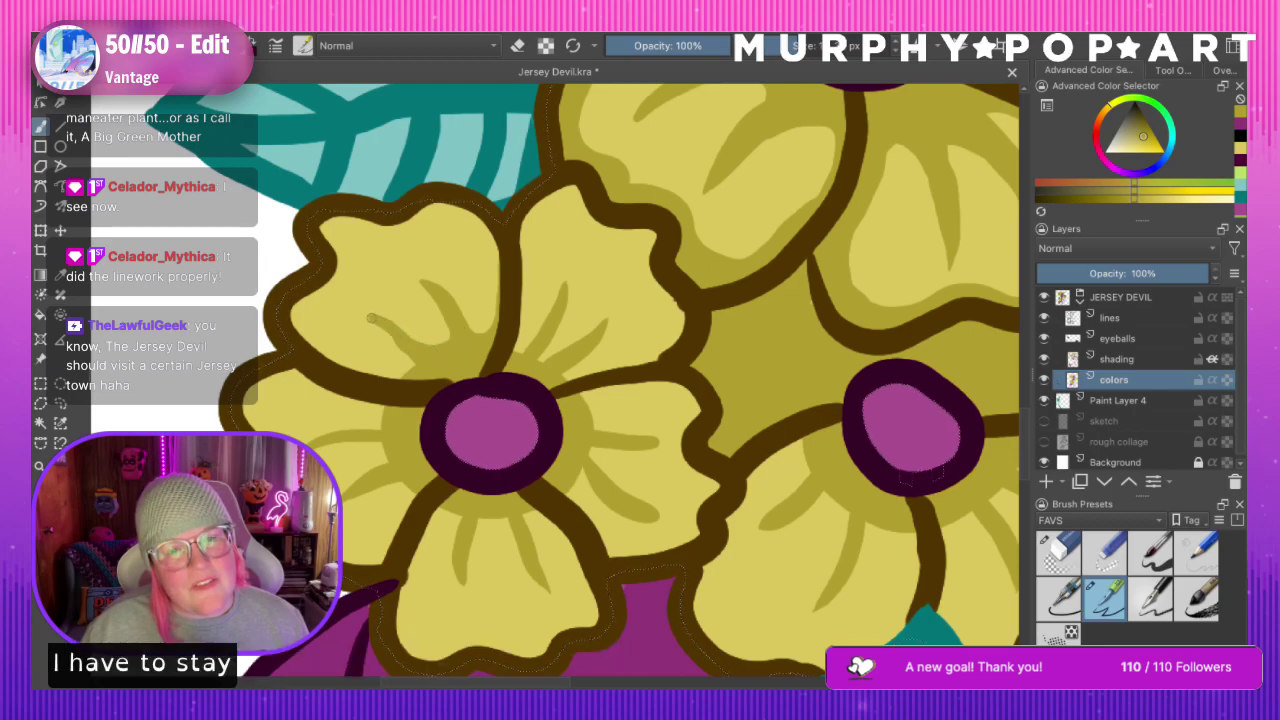
key(ctrl+z)
mouse_move(362, 314)
mouse_down()
mouse_move(446, 346)
mouse_move(352, 372)
mouse_move(304, 337)
mouse_move(306, 293)
mouse_move(333, 282)
mouse_up()
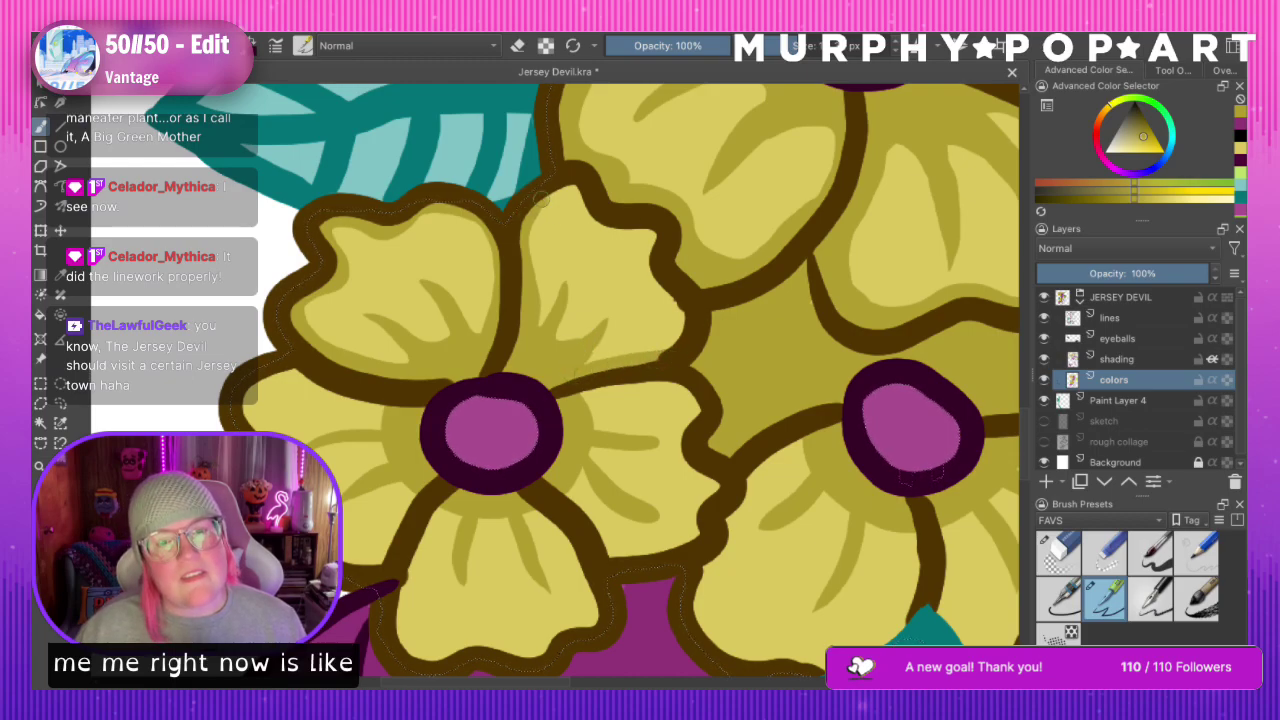
mouse_move(641, 267)
mouse_down()
mouse_move(673, 298)
mouse_move(658, 345)
mouse_up()
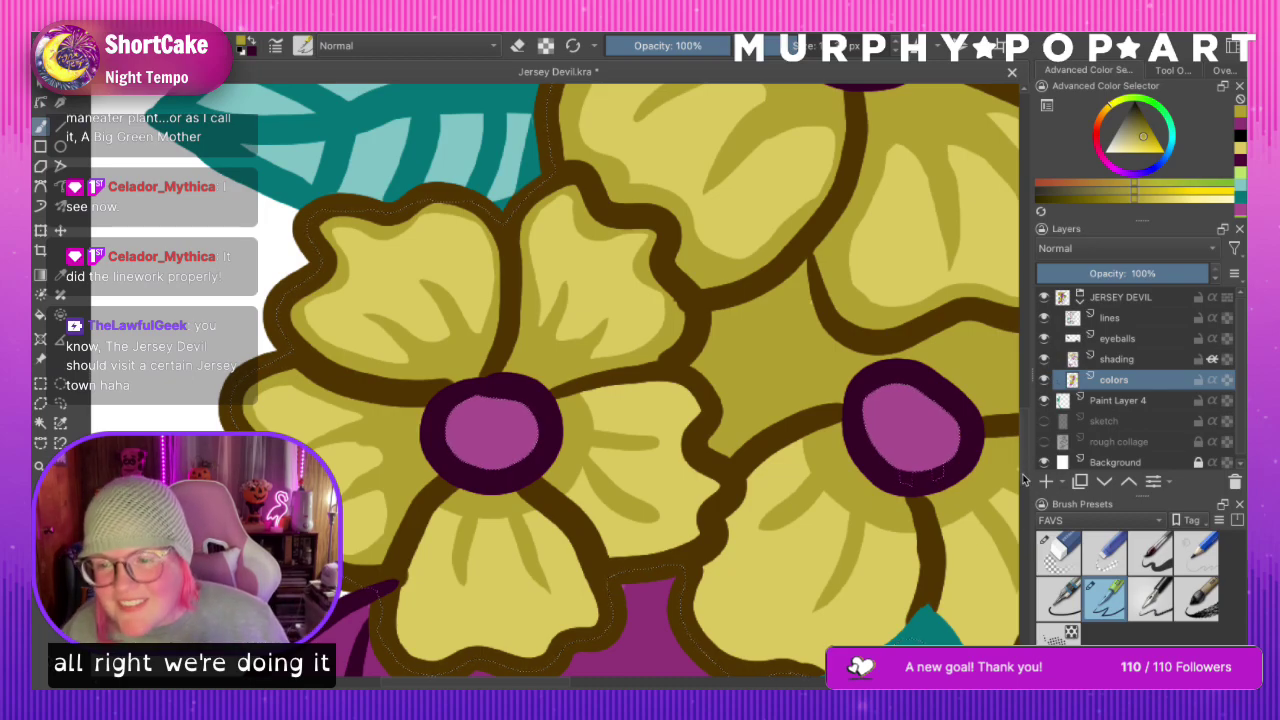
scroll(1028, 460, down, 5)
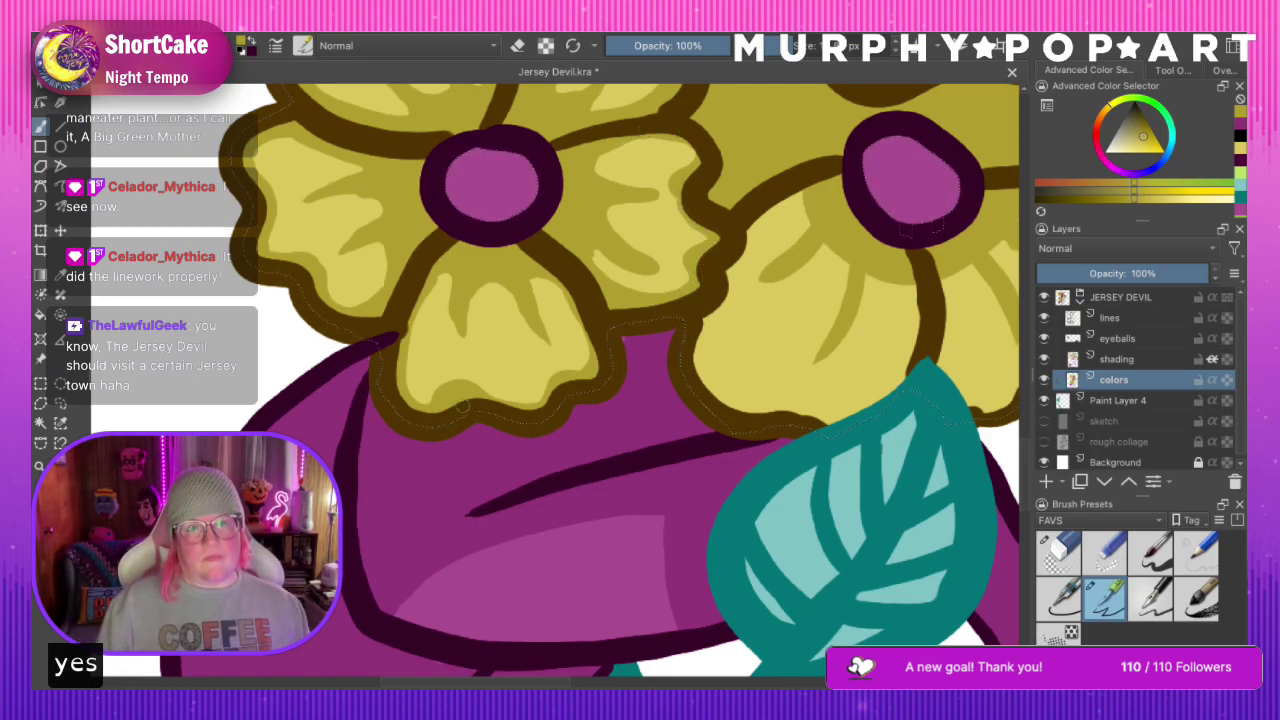
Shade the edges and creases of the lower-right cluster flower's two front petals in darker yellow
scroll(400, 246, down, 6)
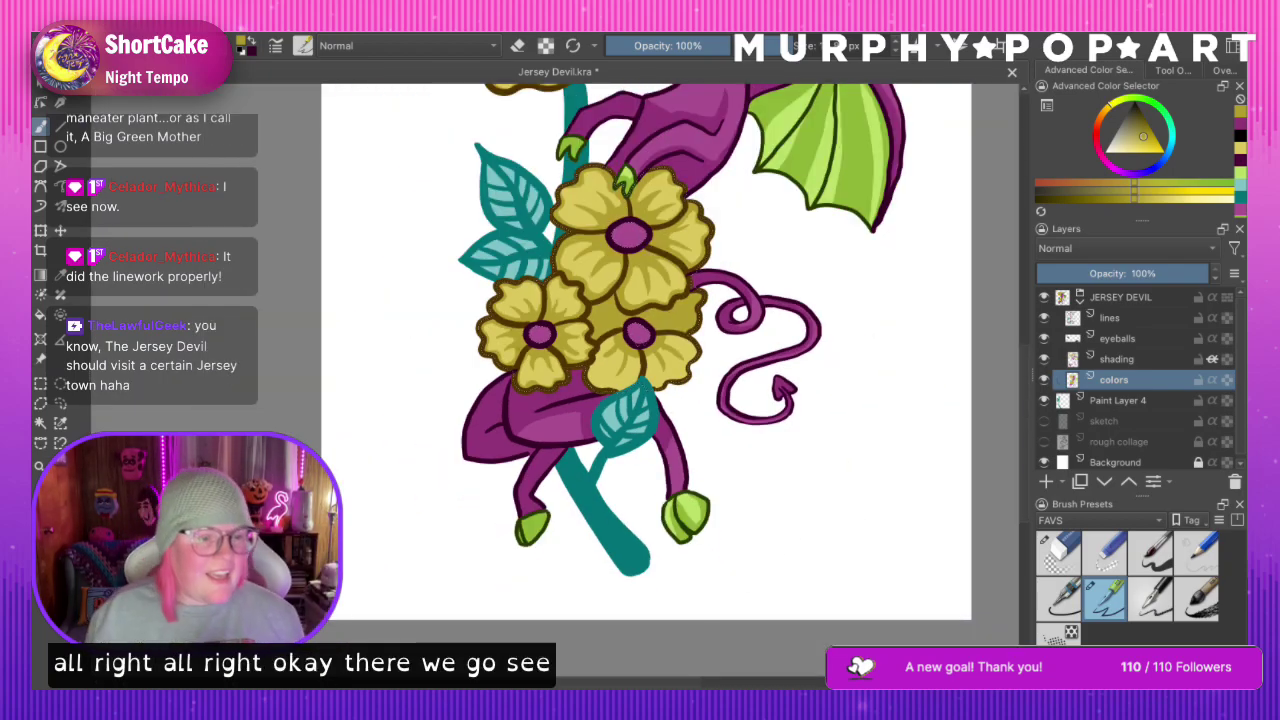
mouse_move(661, 361)
mouse_down()
mouse_move(528, 485)
mouse_move(651, 439)
mouse_move(622, 351)
mouse_up()
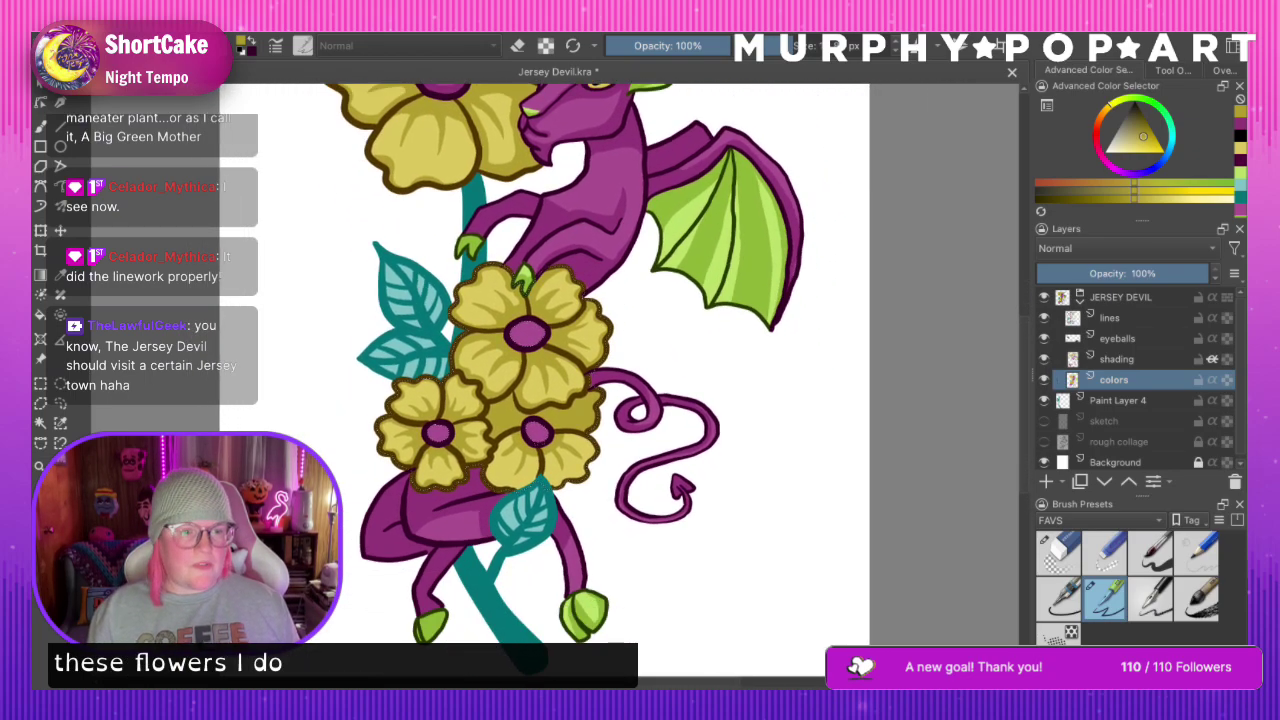
click(40, 466)
scroll(525, 463, up, 4)
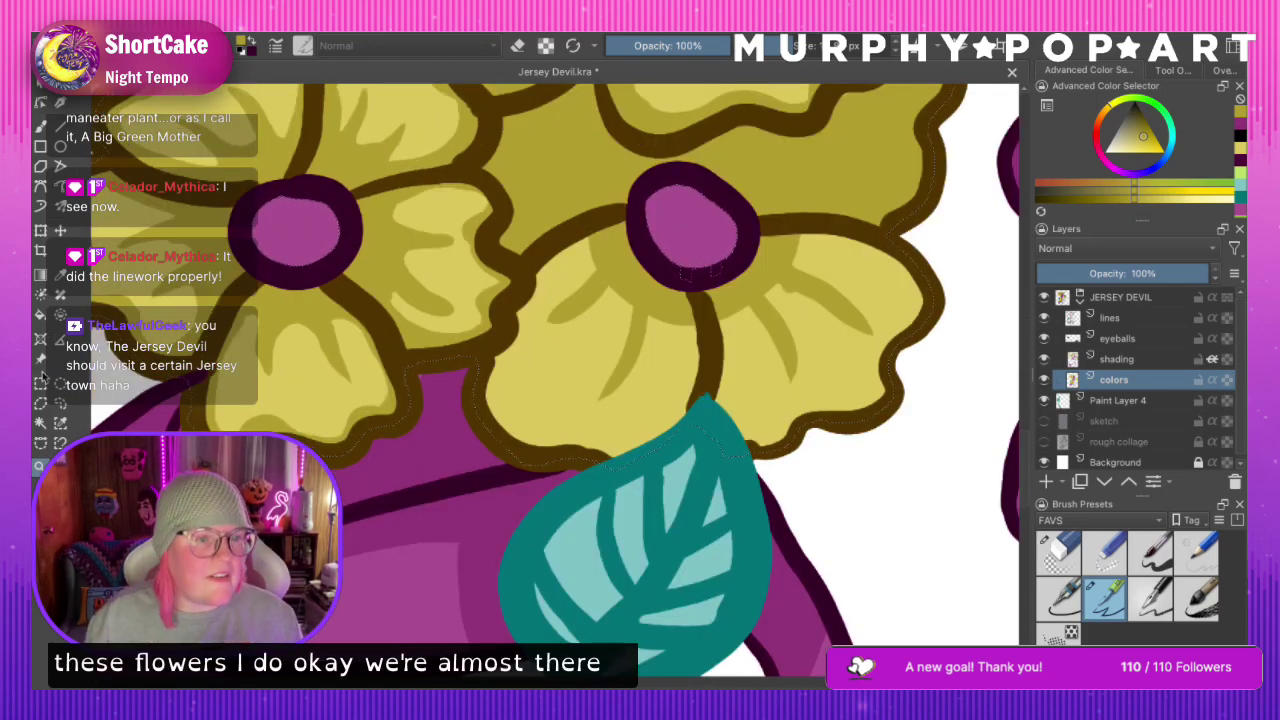
click(40, 126)
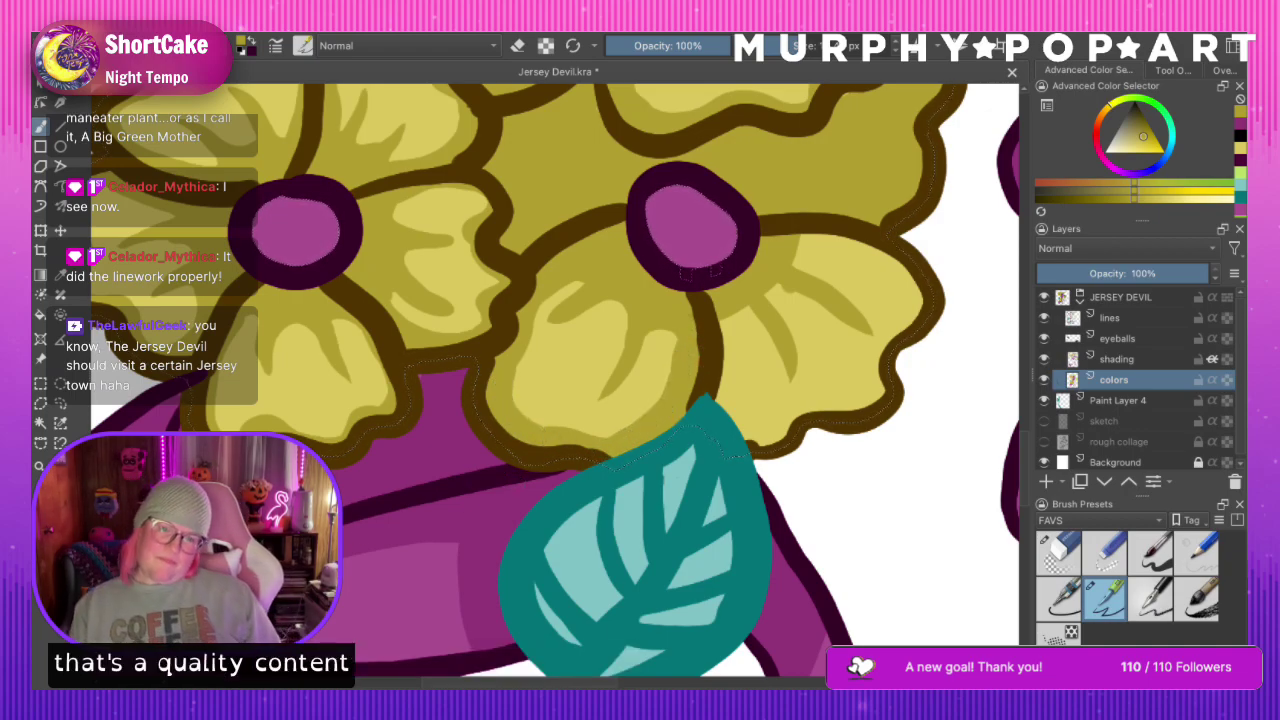
drag(532, 685, 629, 682)
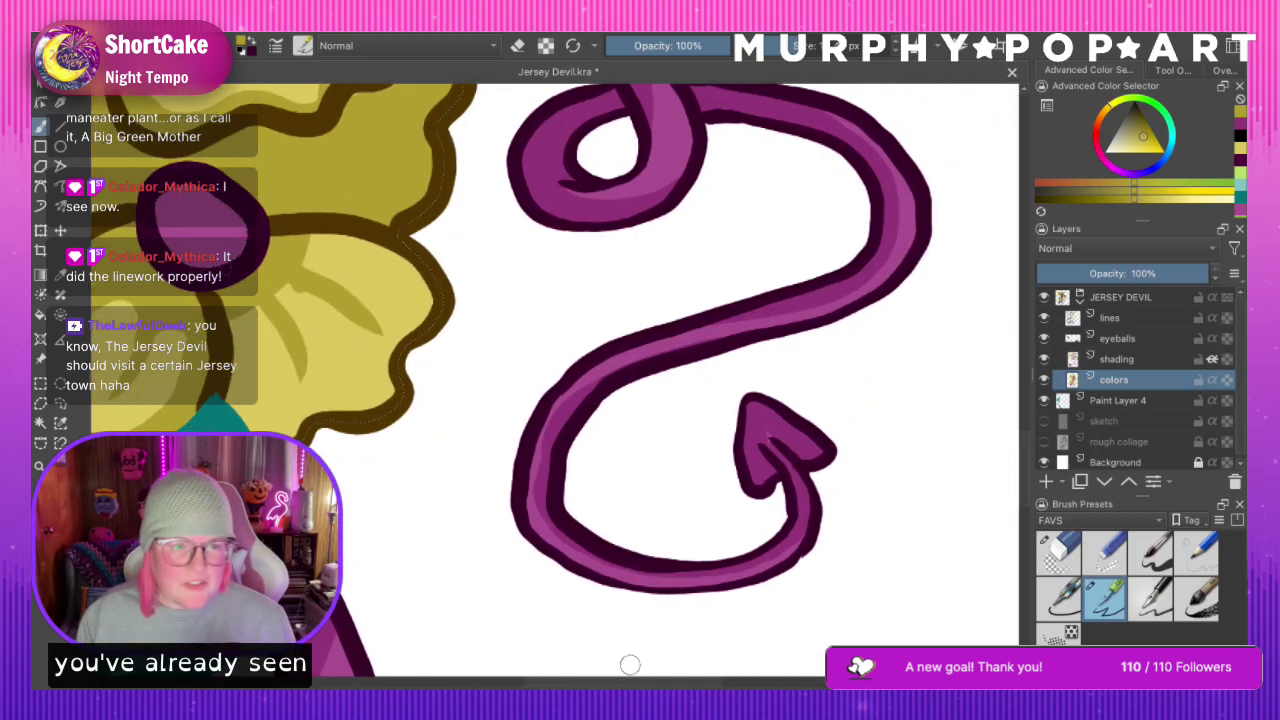
drag(537, 686, 504, 687)
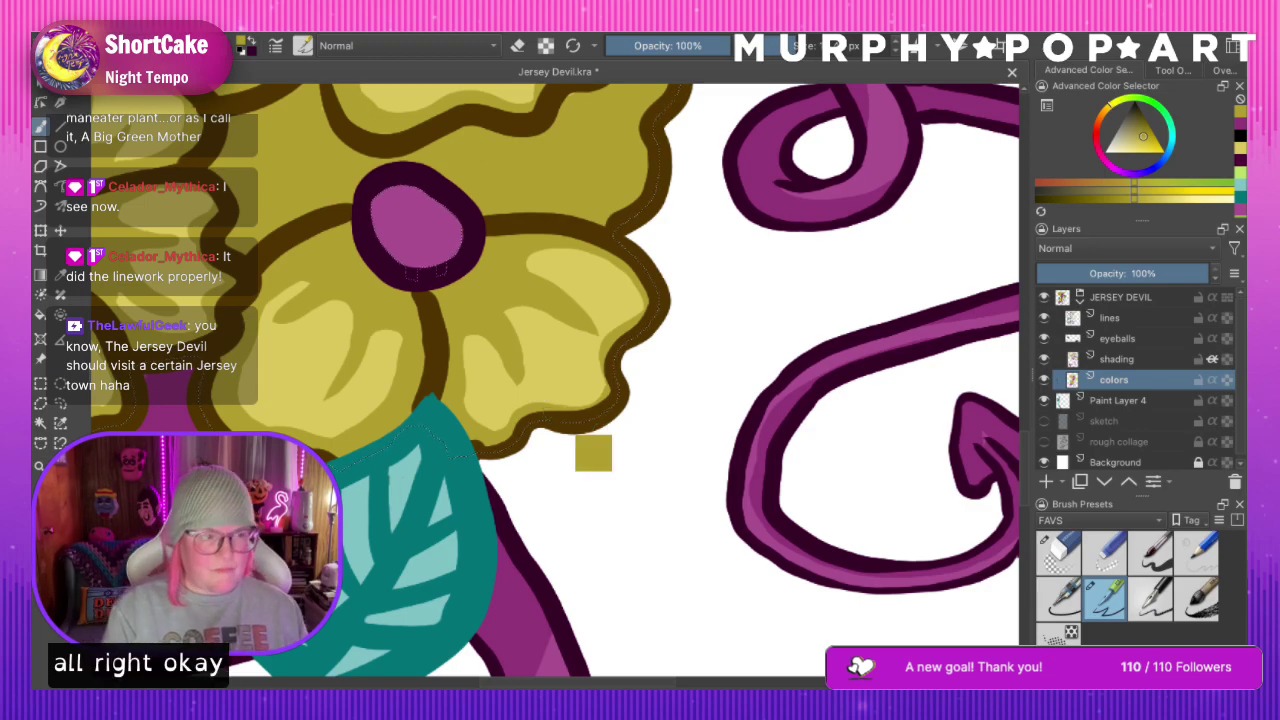
On the lines layer, draw dark brown petal divisions behind the lower-right cluster flower's centre, using the sampled outline colour
scroll(556, 404, down, 4)
scroll(597, 430, down, 2)
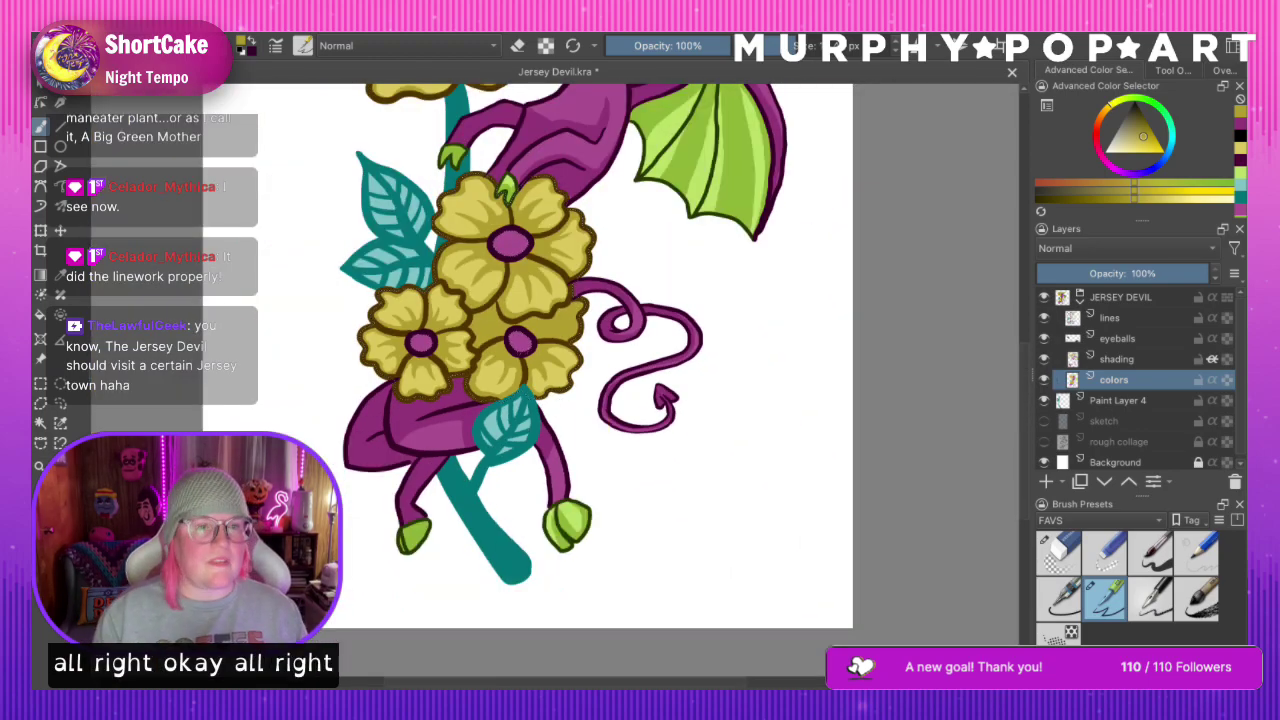
click(60, 403)
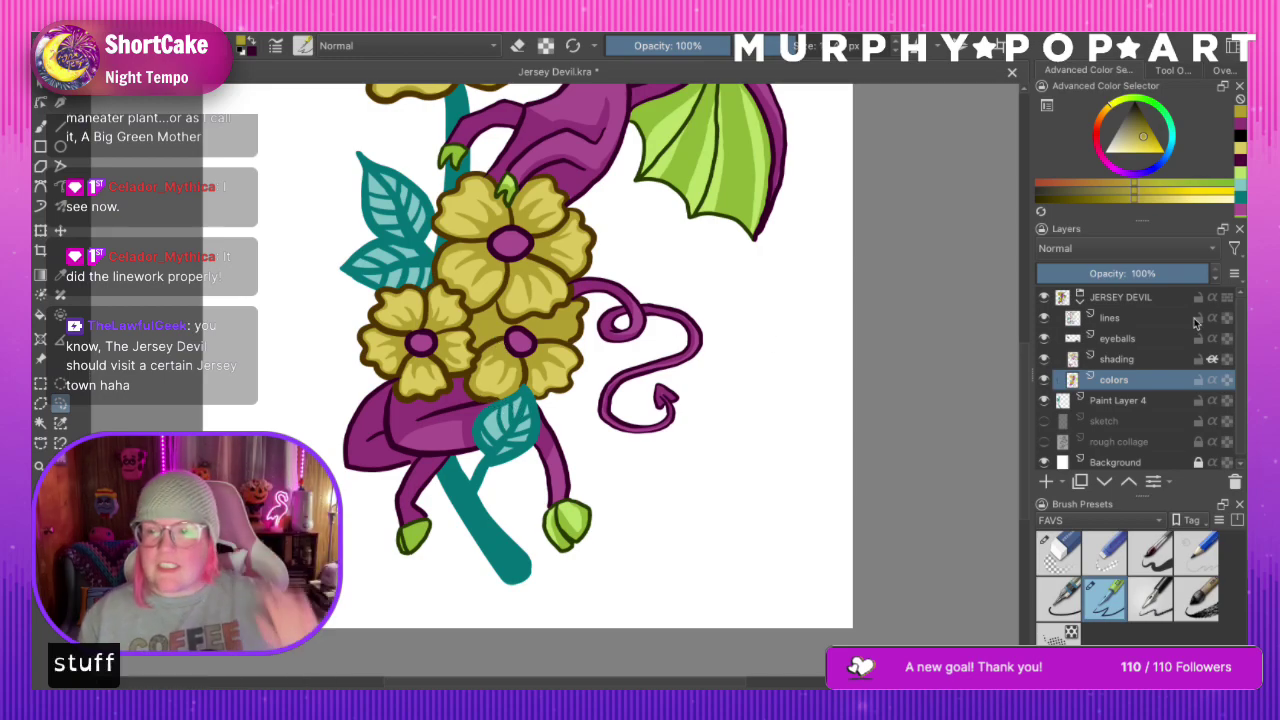
click(1207, 318)
key(plus)
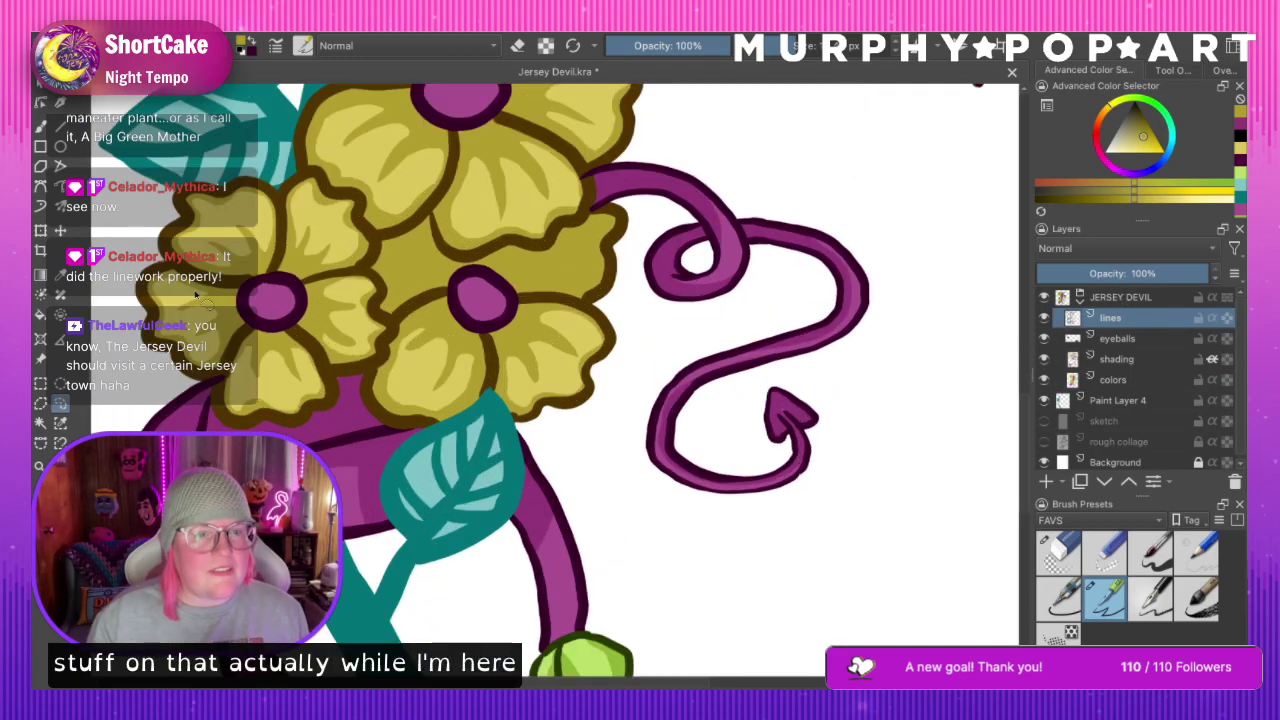
click(60, 275)
click(428, 297)
click(39, 129)
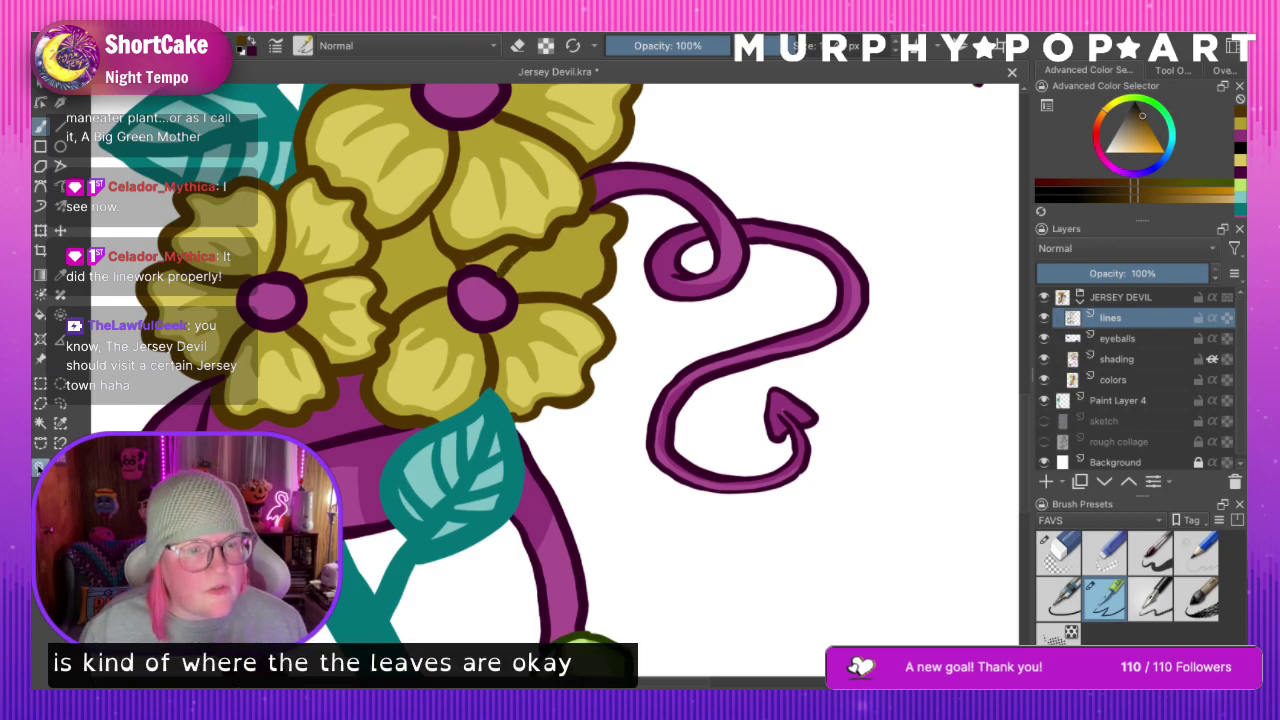
Cover the brown line ends at the lower-right flower's centre with the dark purple sampled from its outline
click(39, 467)
click(514, 308)
click(516, 308)
click(524, 501)
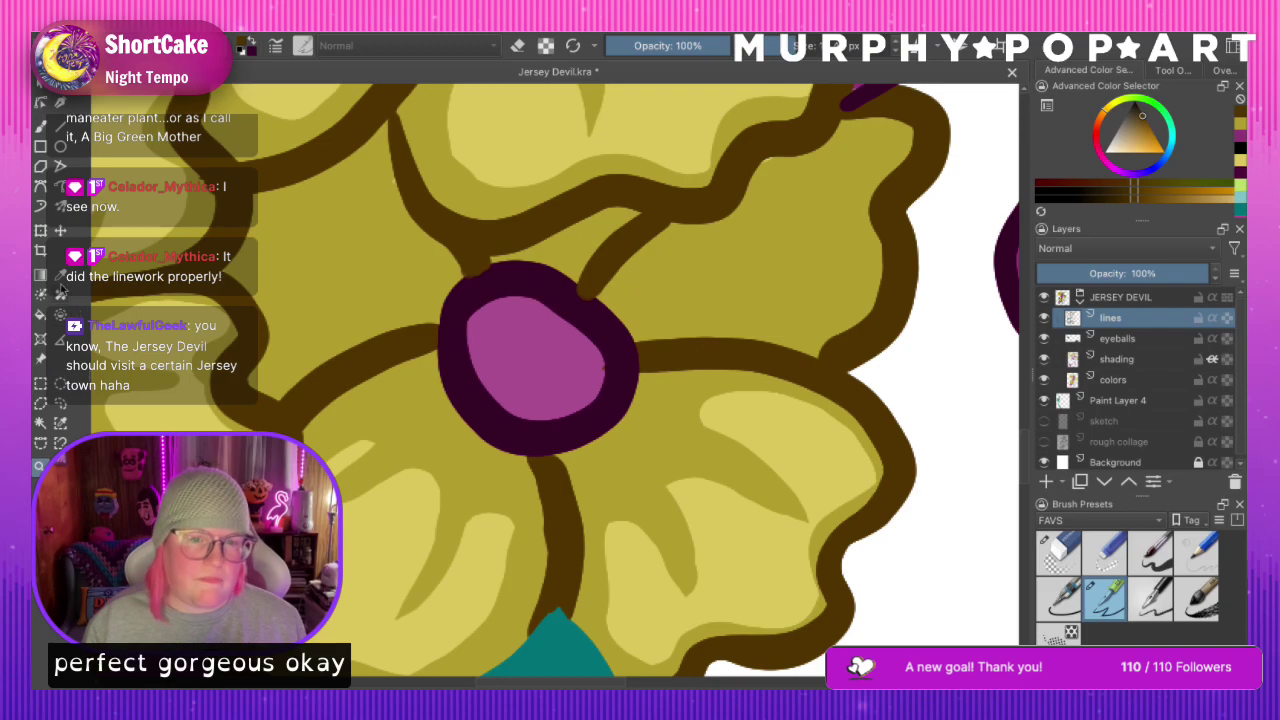
click(60, 293)
click(528, 272)
key(b)
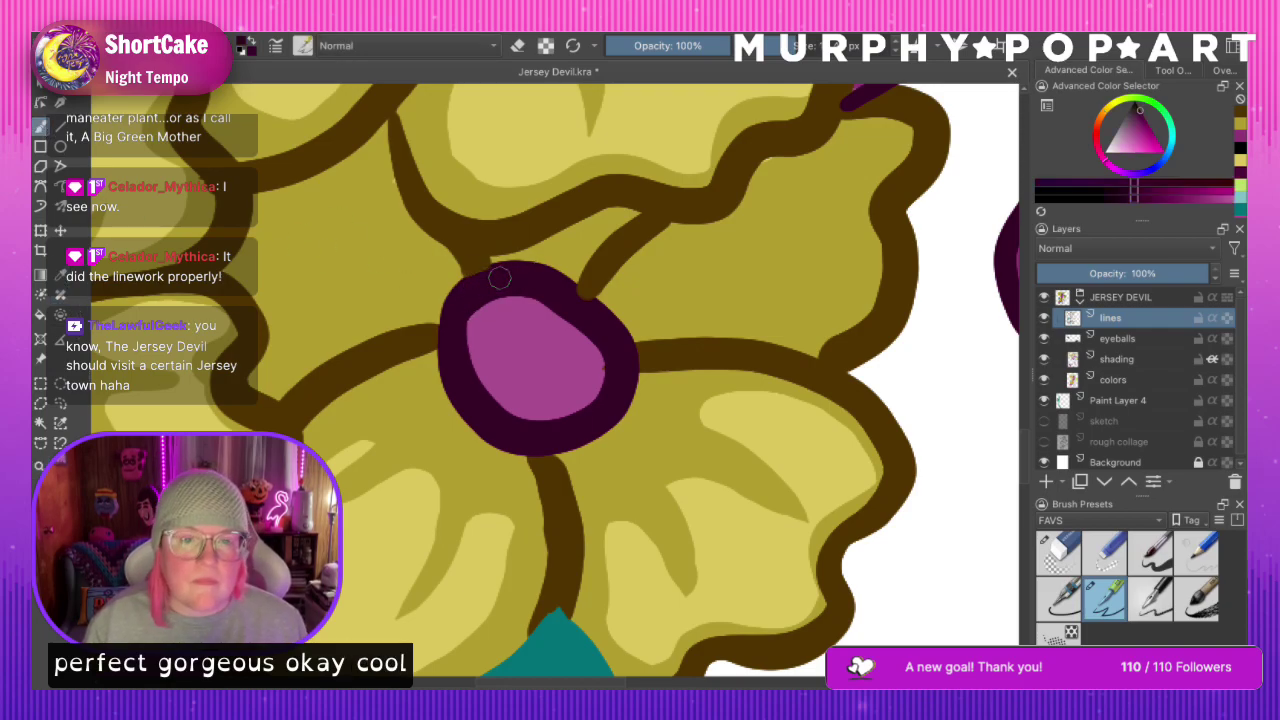
mouse_move(475, 287)
mouse_down()
mouse_move(500, 278)
mouse_move(575, 301)
mouse_up()
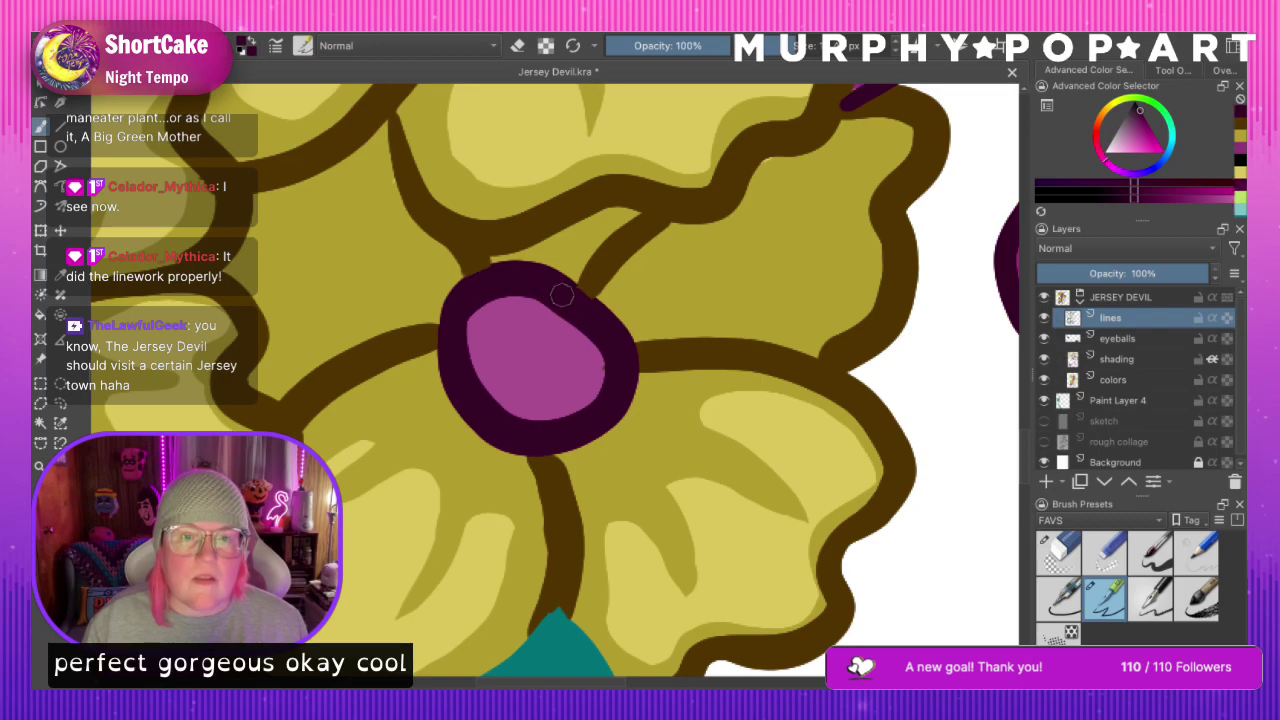
Examine the whole illustration to check the finished flower shading and find areas that still lack shading
key(ctrl+minus)
key(ctrl+minus)
key(ctrl+minus)
key(ctrl+minus)
key(ctrl+minus)
key(ctrl+minus)
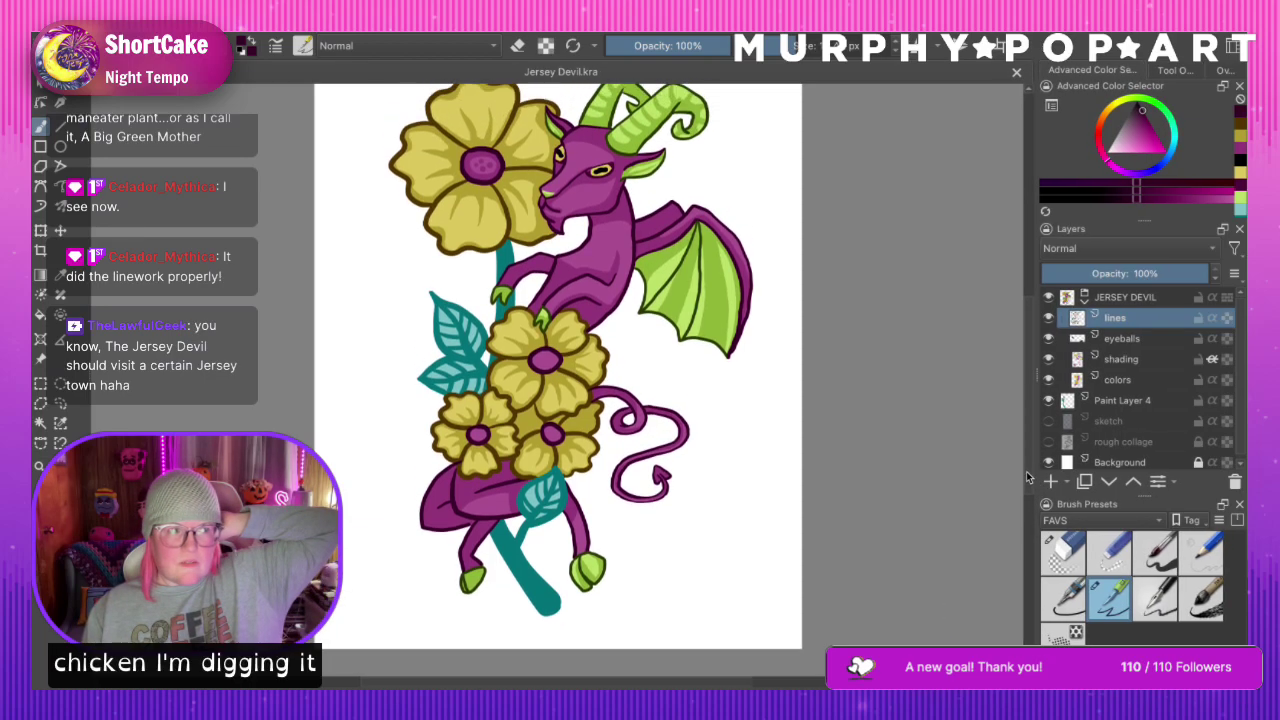
drag(1027, 473, 1027, 472)
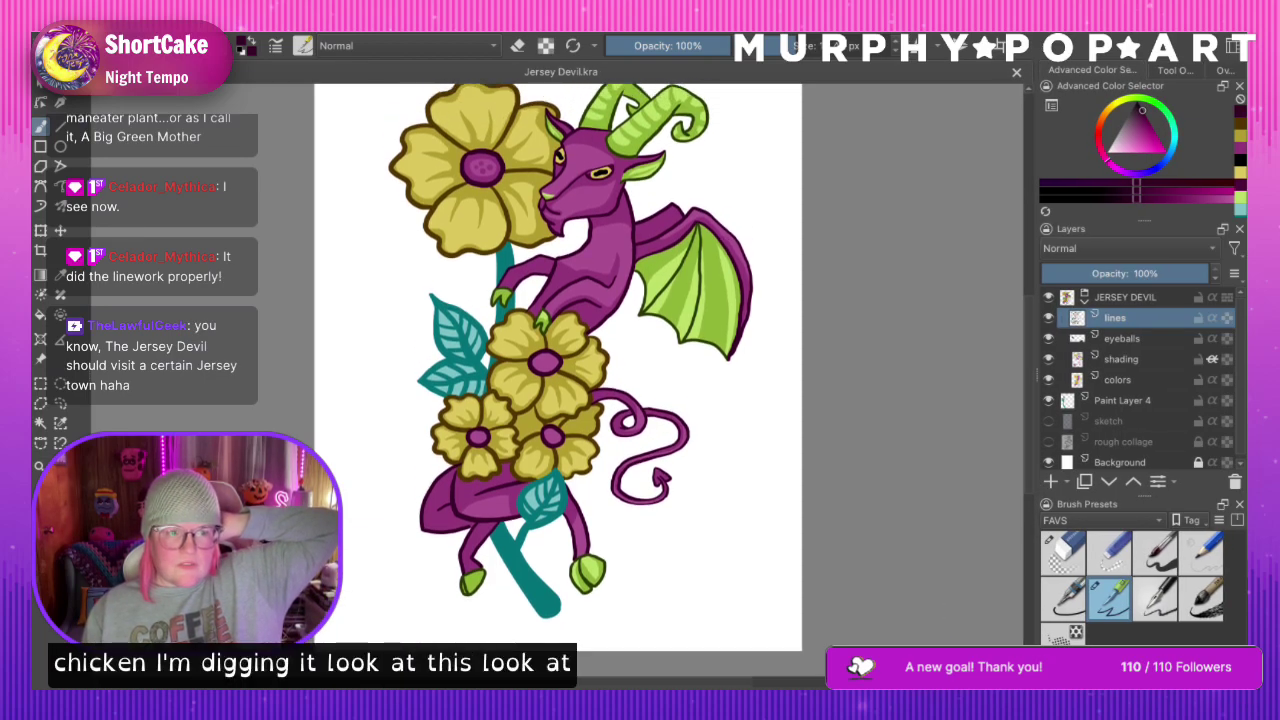
click(60, 466)
drag(384, 471, 500, 491)
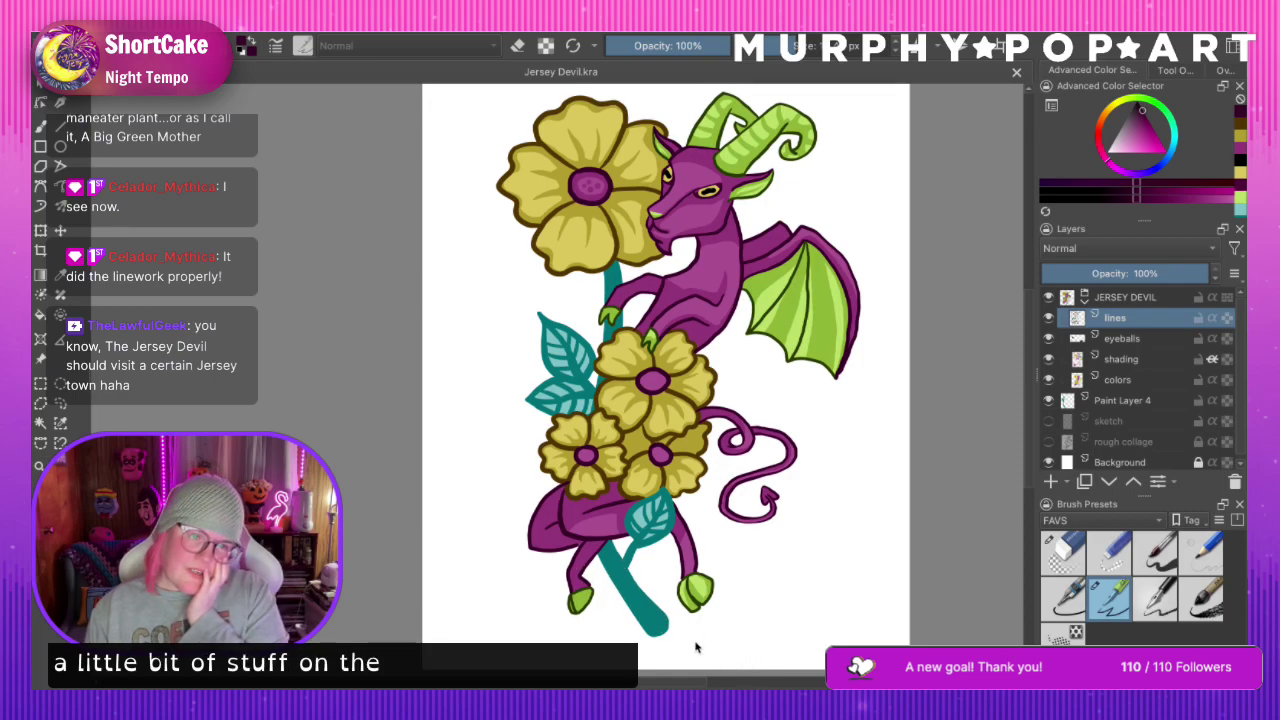
On the shading layer, shade the light segments of the upper leaves with a darker variant of their sampled pale teal
click(39, 466)
click(587, 376)
click(628, 298)
click(555, 400)
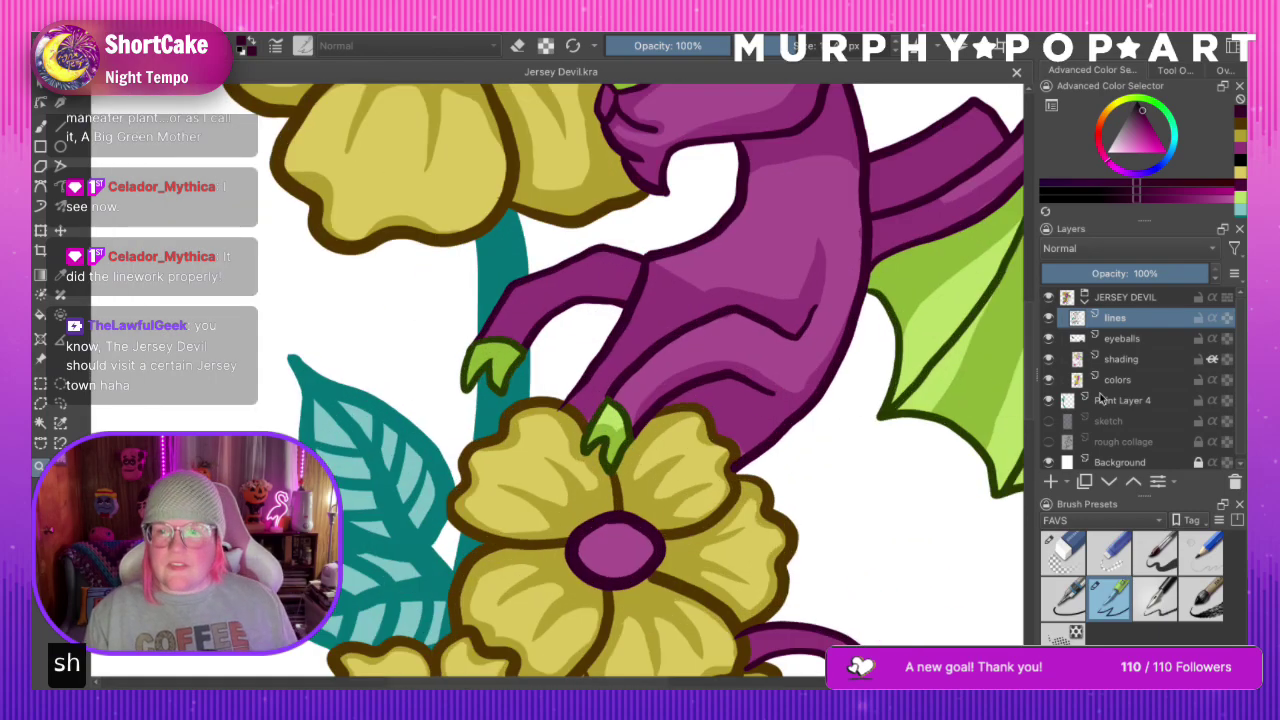
click(1128, 361)
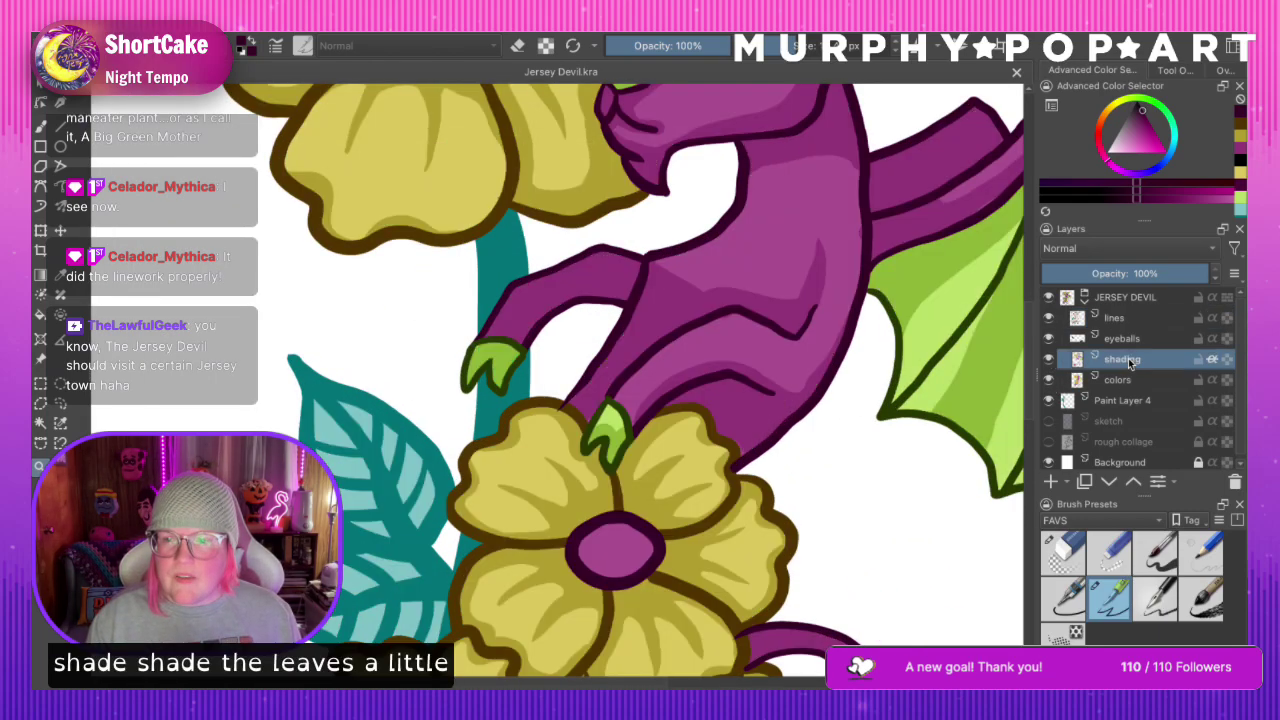
ctrl+click(337, 366)
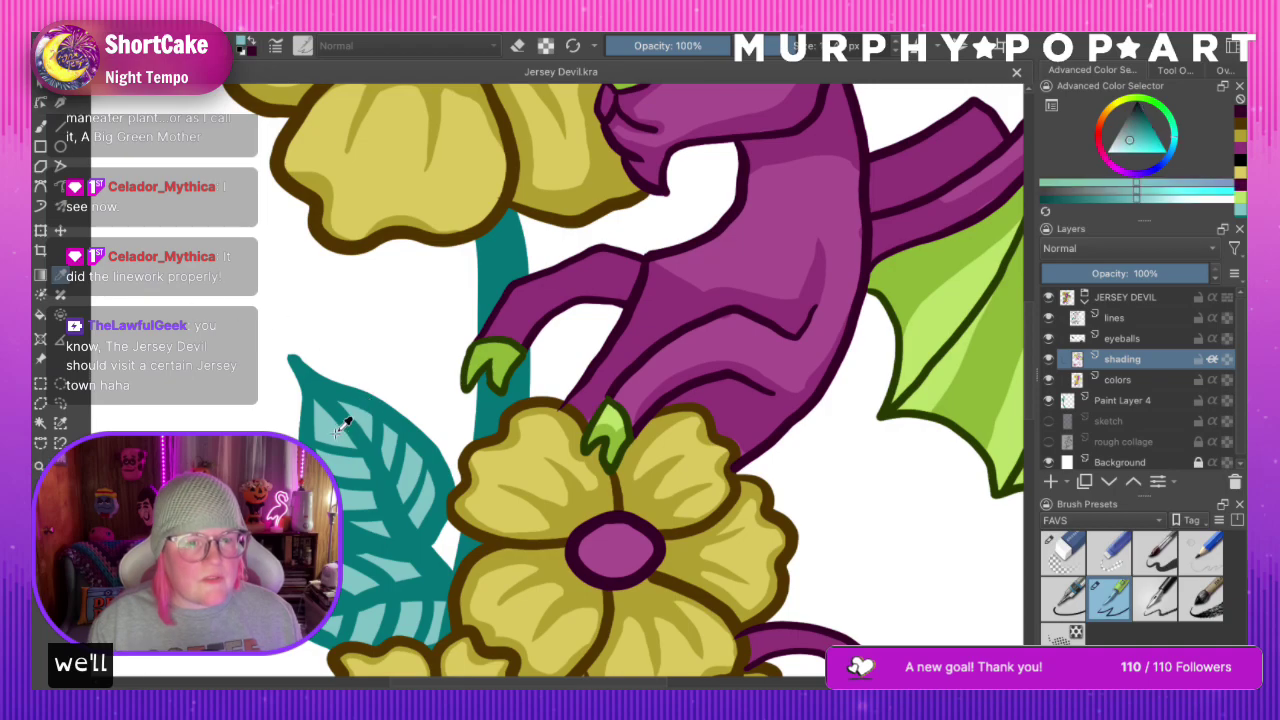
drag(1136, 198, 1106, 200)
click(40, 127)
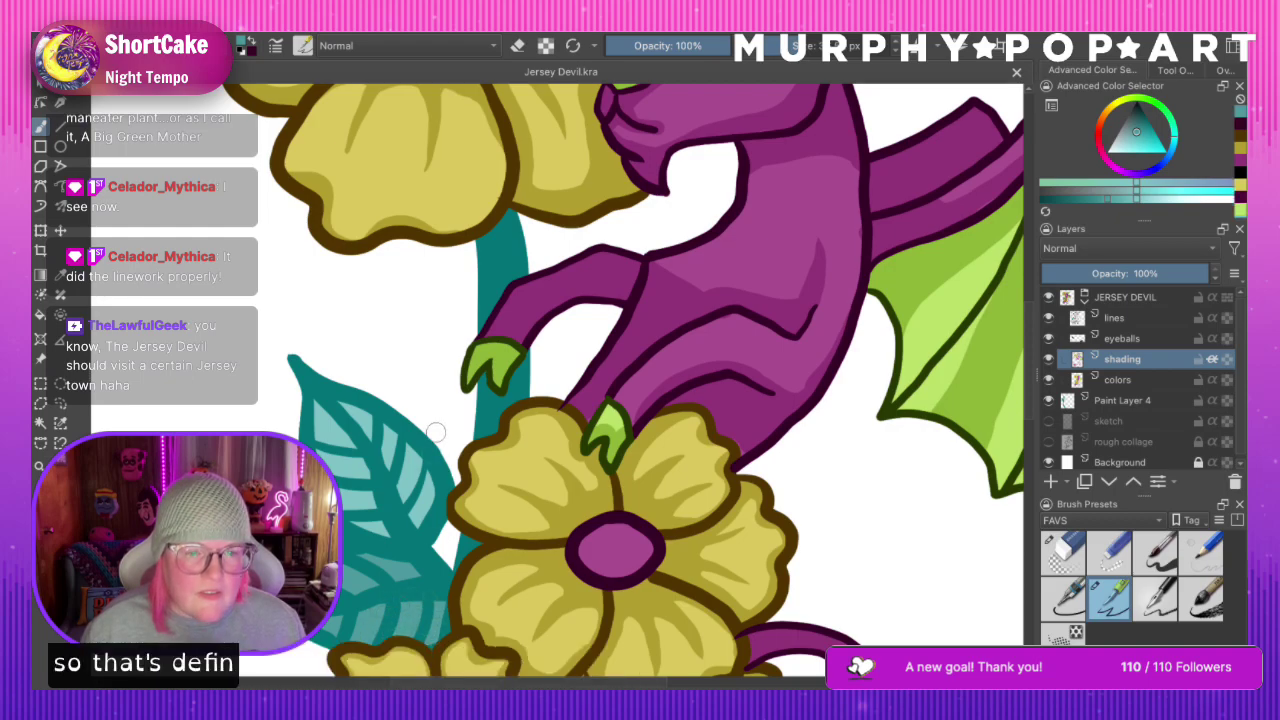
click(391, 522)
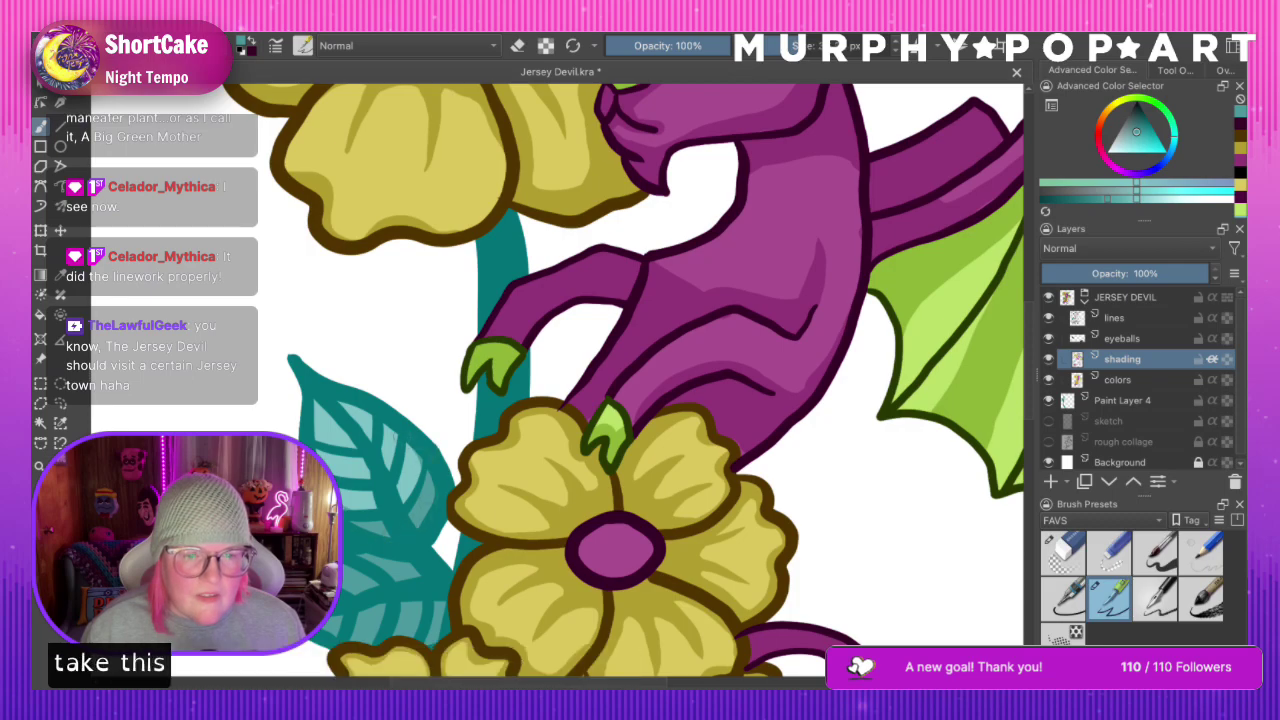
drag(394, 432, 386, 460)
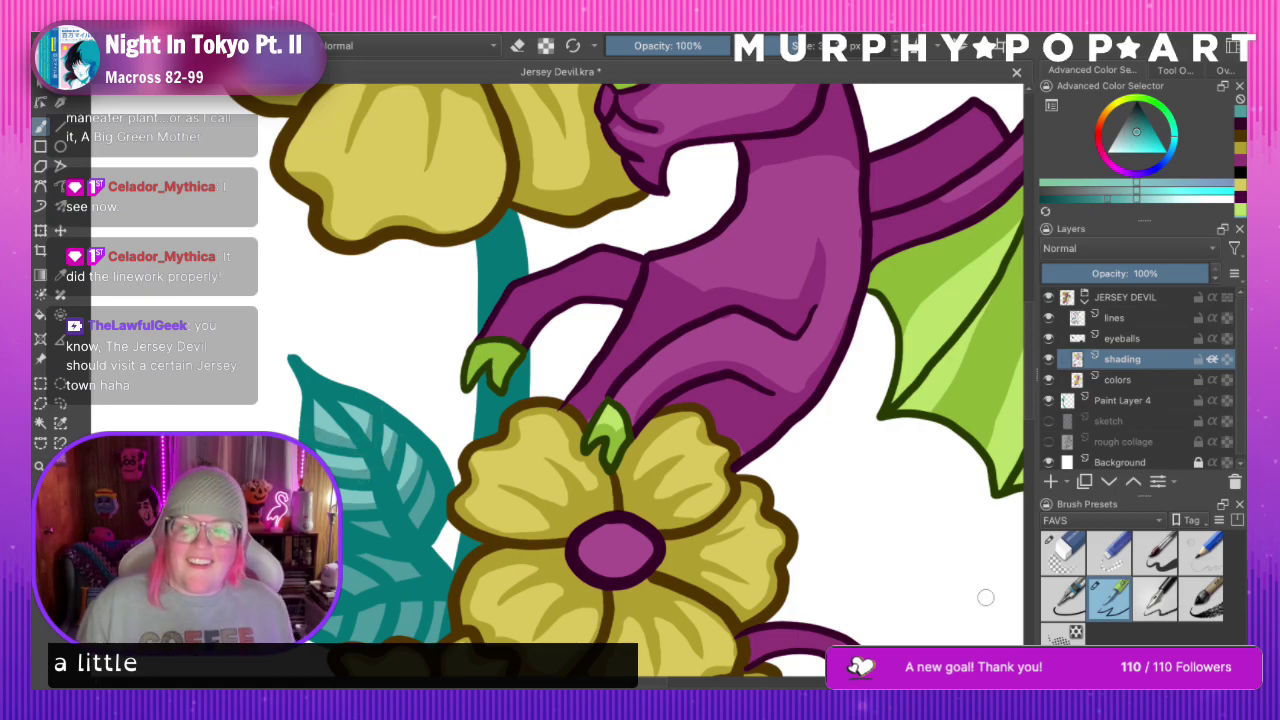
On the shading layer, shade the light segments of the lower leaf beneath the flower cluster with the same darker pale teal
drag(1027, 407, 1033, 504)
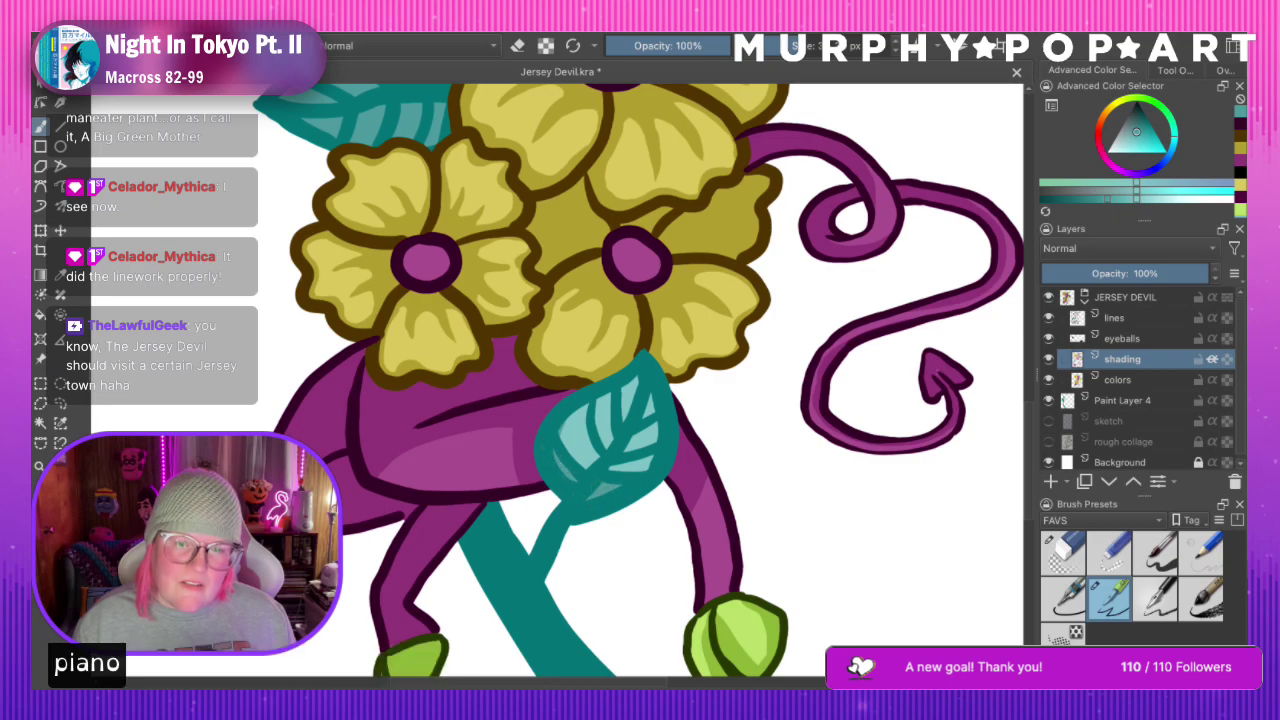
drag(564, 420, 578, 458)
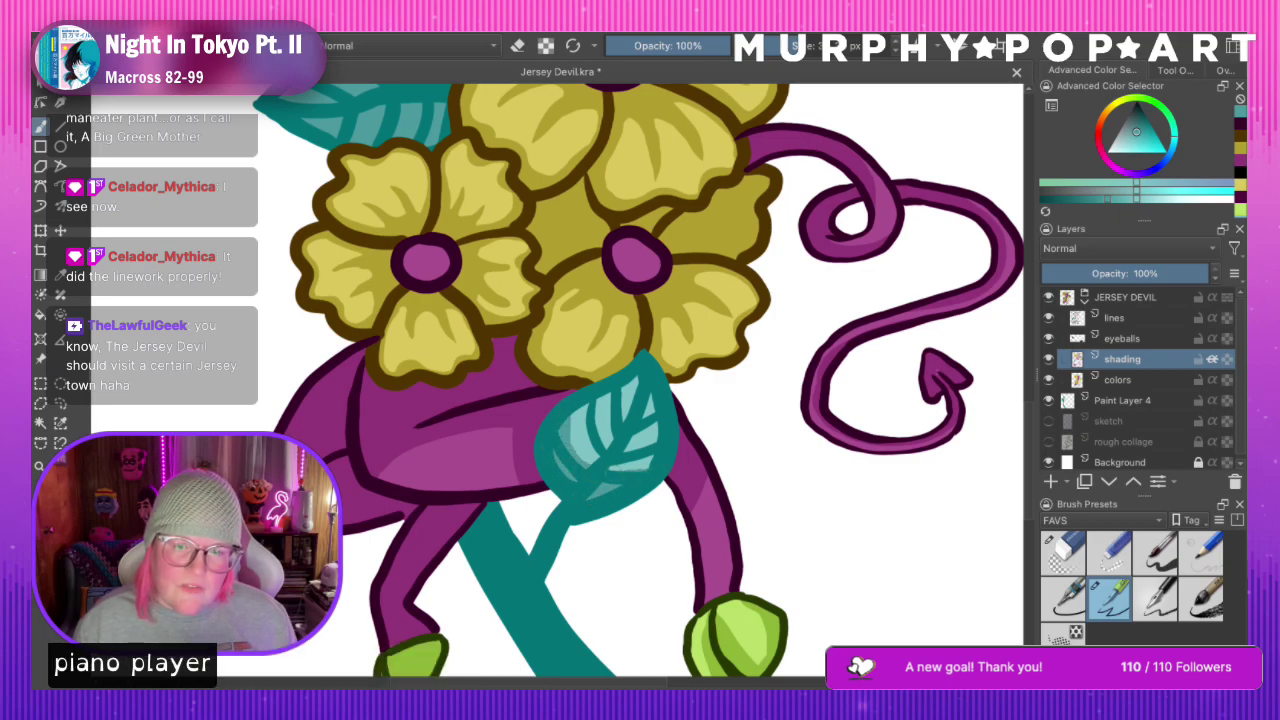
drag(598, 398, 591, 456)
mouse_move(626, 447)
mouse_down()
mouse_move(642, 447)
mouse_move(608, 445)
mouse_up()
key(ctrl+z)
key(ctrl+z)
drag(626, 447, 656, 439)
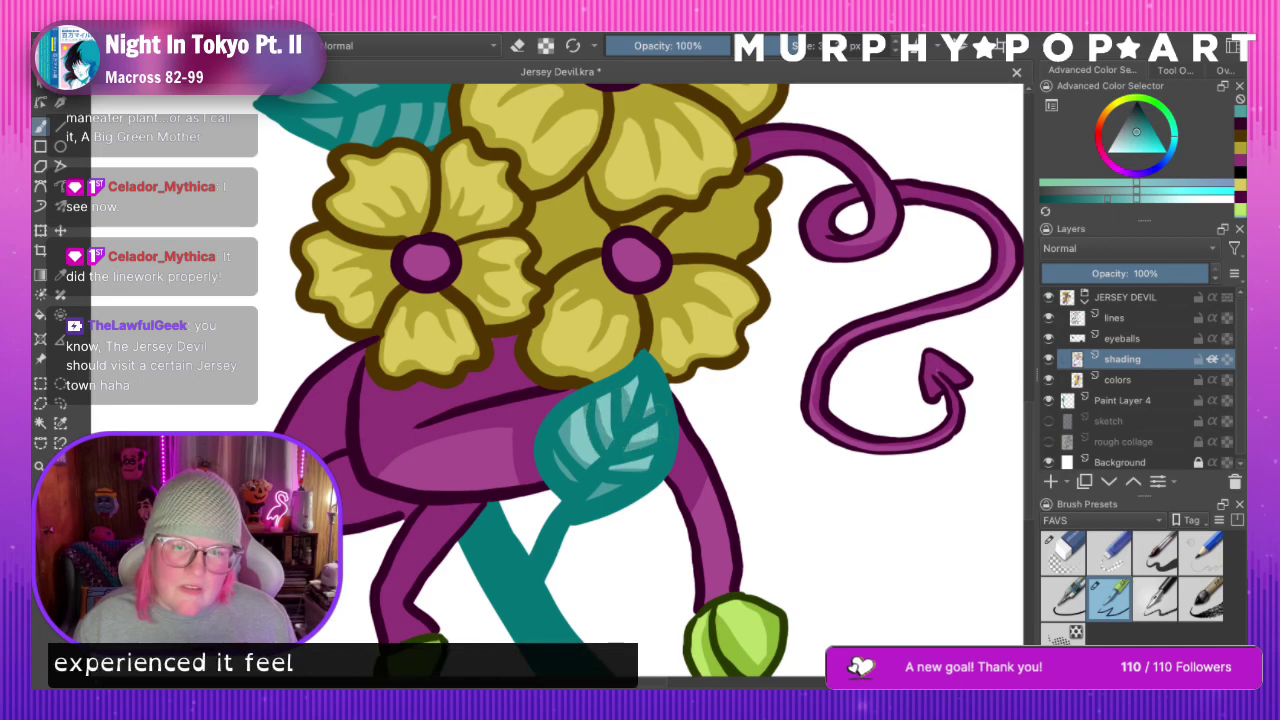
Examine the whole illustration and the lower leaf to check the finished leaf shading and find areas that still lack shading
key(ctrl+minus)
key(ctrl+minus)
key(ctrl+minus)
key(ctrl+minus)
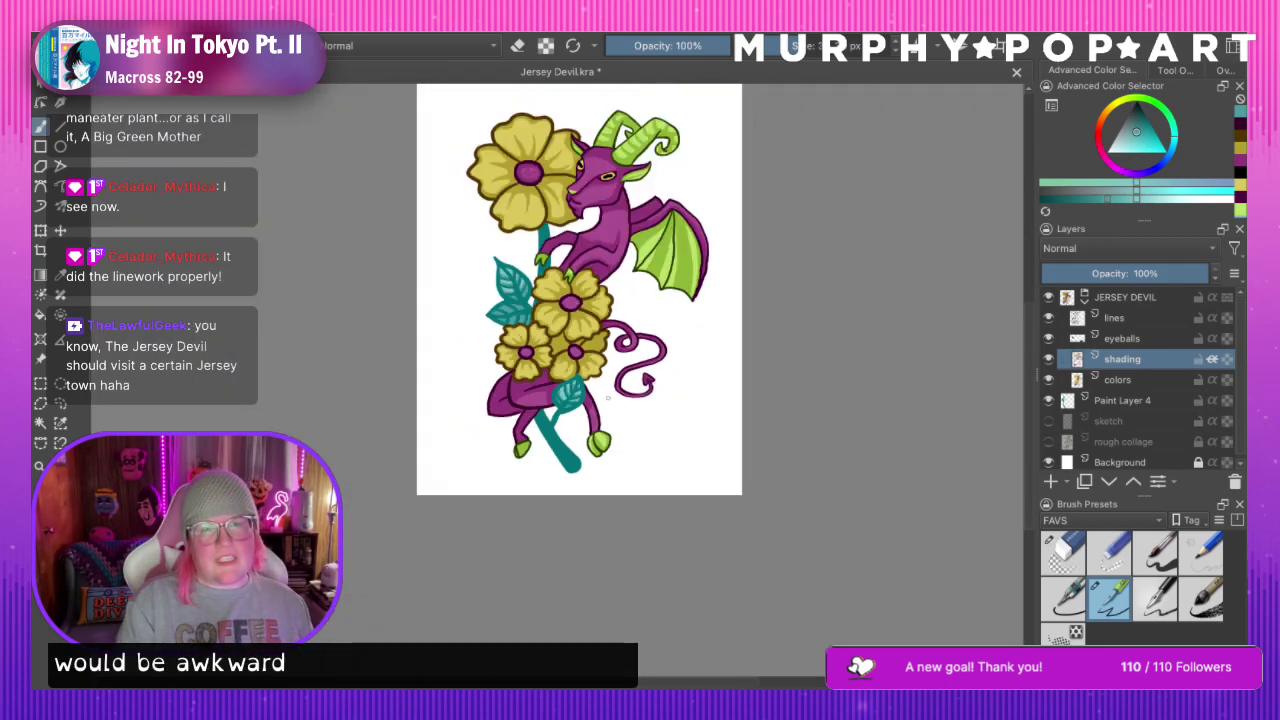
key(ctrl+plus)
key(ctrl+plus)
key(ctrl+plus)
key(ctrl+plus)
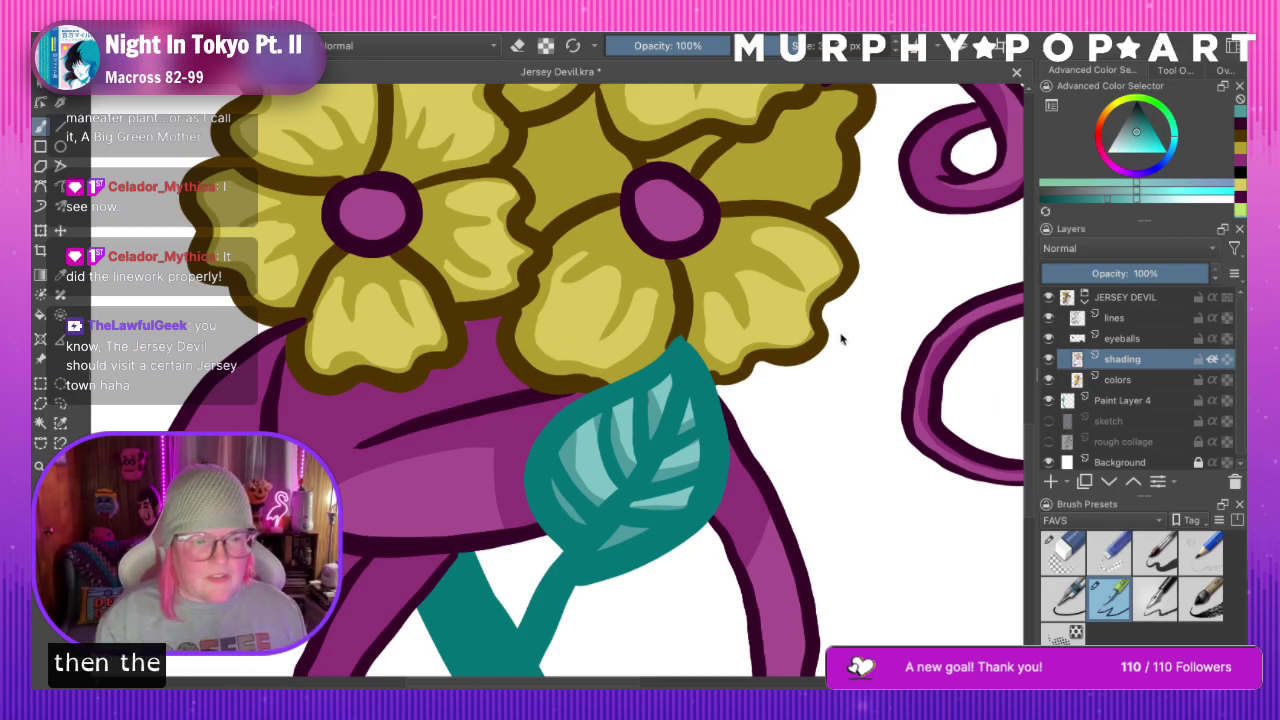
key(ctrl+minus)
key(ctrl+minus)
key(ctrl+minus)
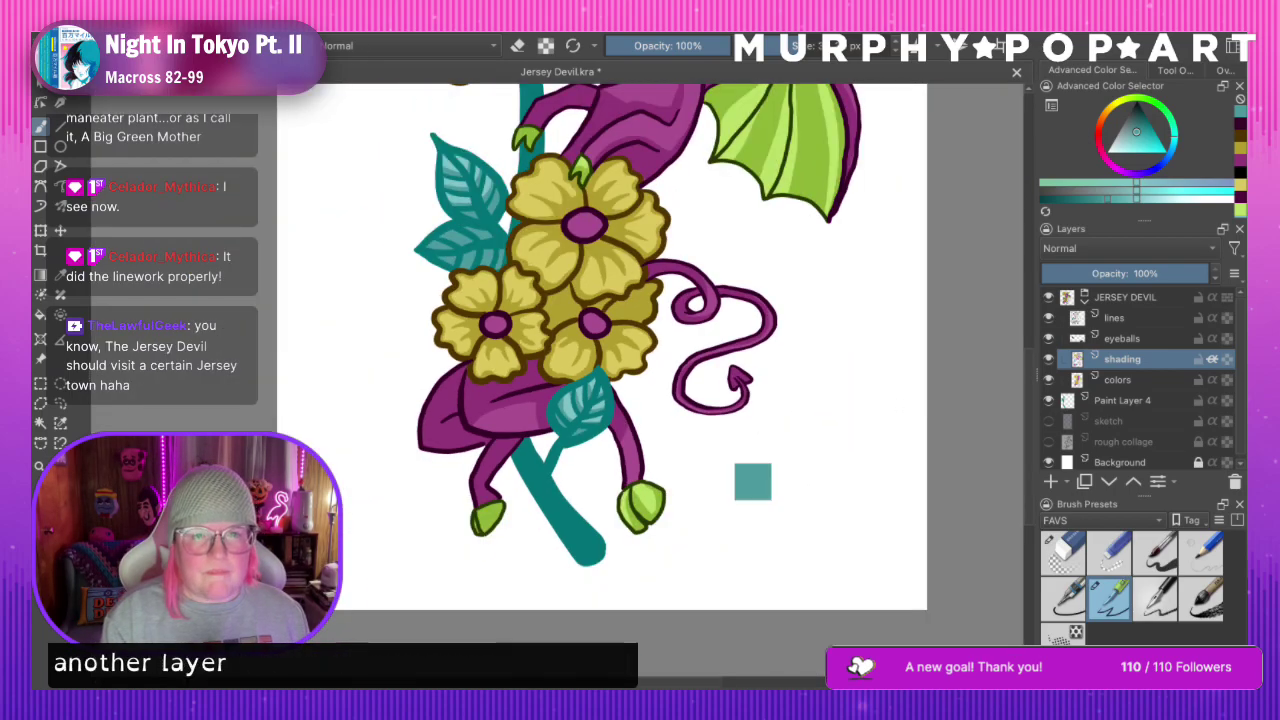
On Paint Layer 4, fill out the edge of the upper stem below the large flower with the stem's sampled teal
key(minus)
click(40, 466)
click(601, 172)
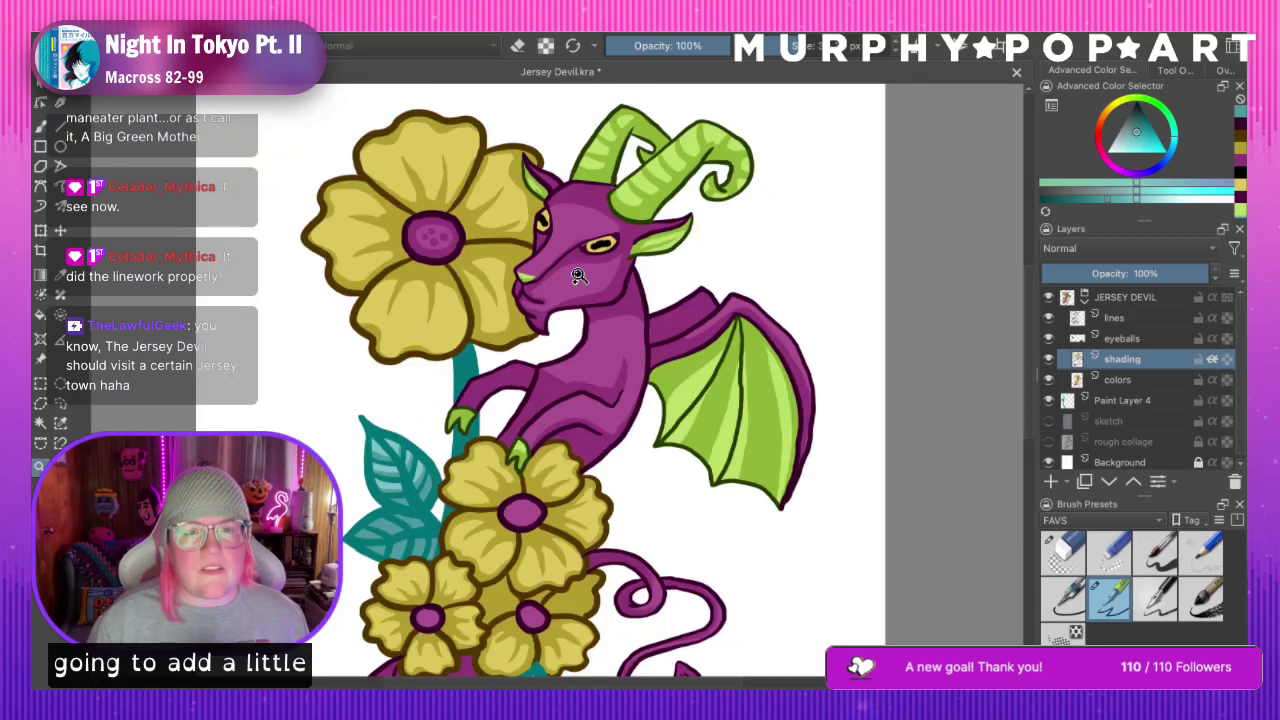
click(497, 356)
click(532, 451)
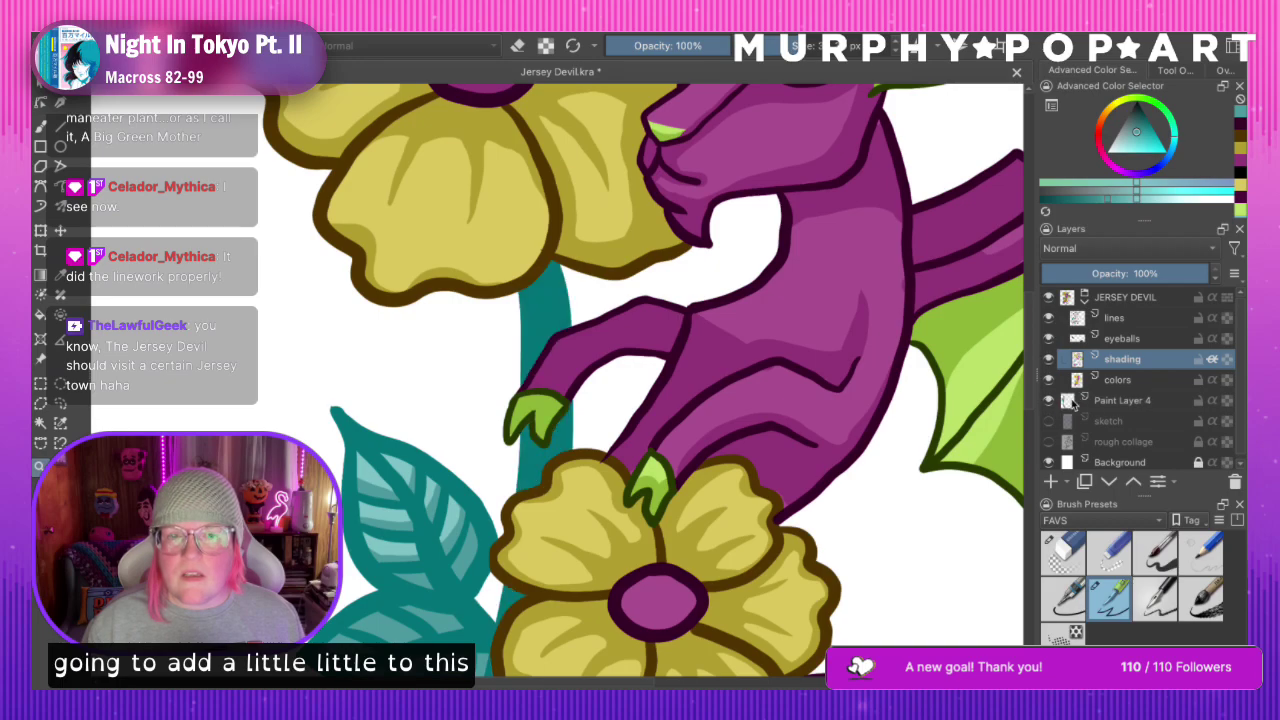
click(1110, 400)
click(564, 292)
click(41, 128)
drag(555, 261, 568, 288)
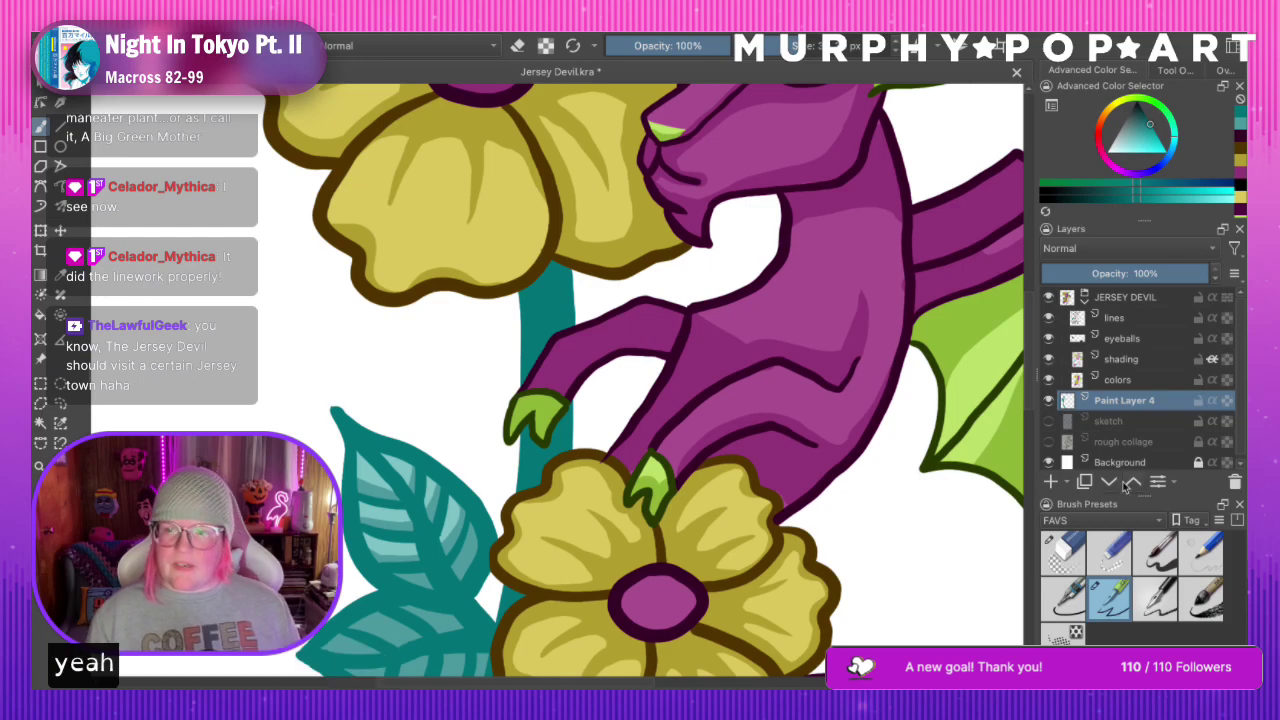
Rename the Paint Layer 4 layer as stem
double_click(1108, 401)
text(stem)
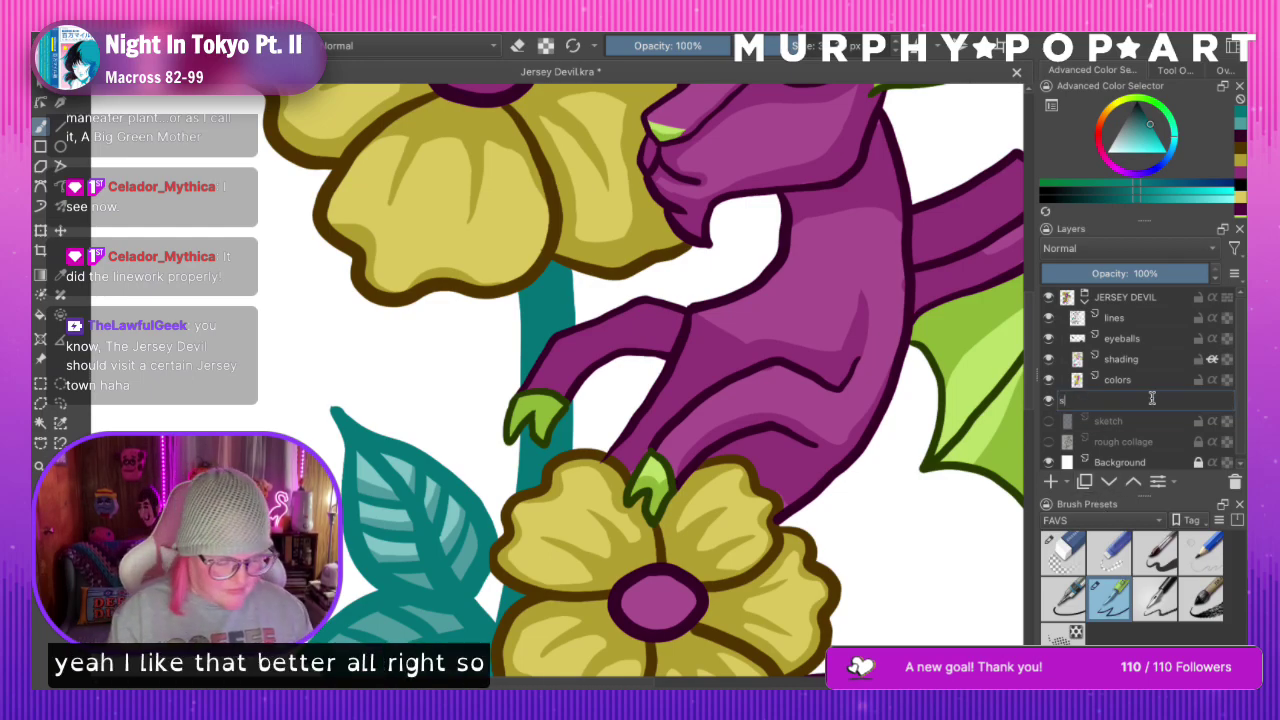
key(Return)
Add a new paint layer above the stem layer and name it stem shading
click(1052, 481)
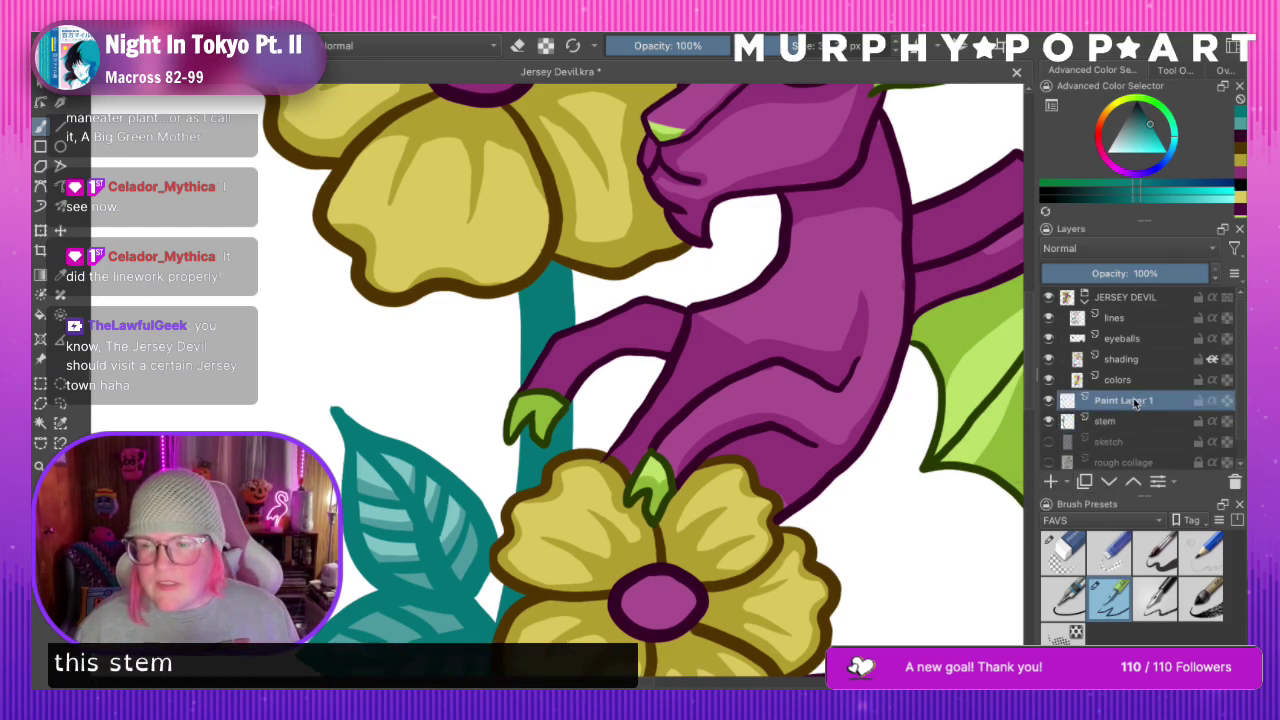
double_click(1118, 400)
key(BackSpace)
text(st)
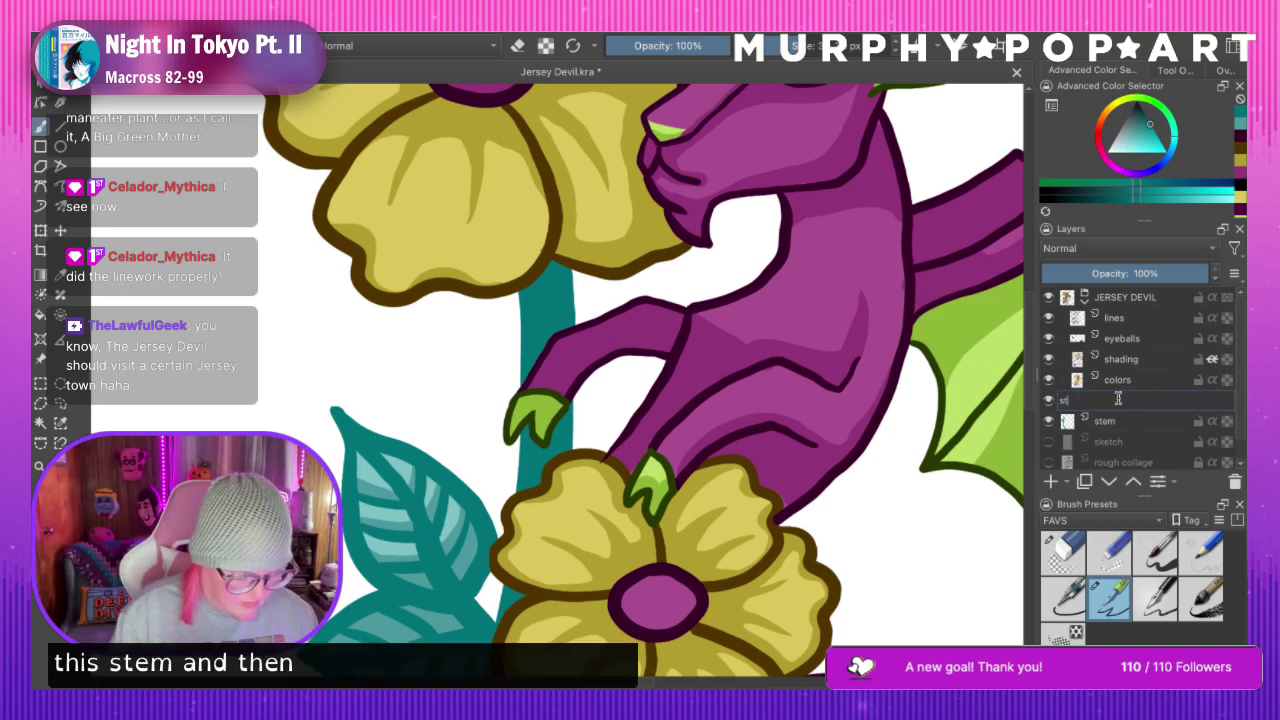
text(em shading)
key(Return)
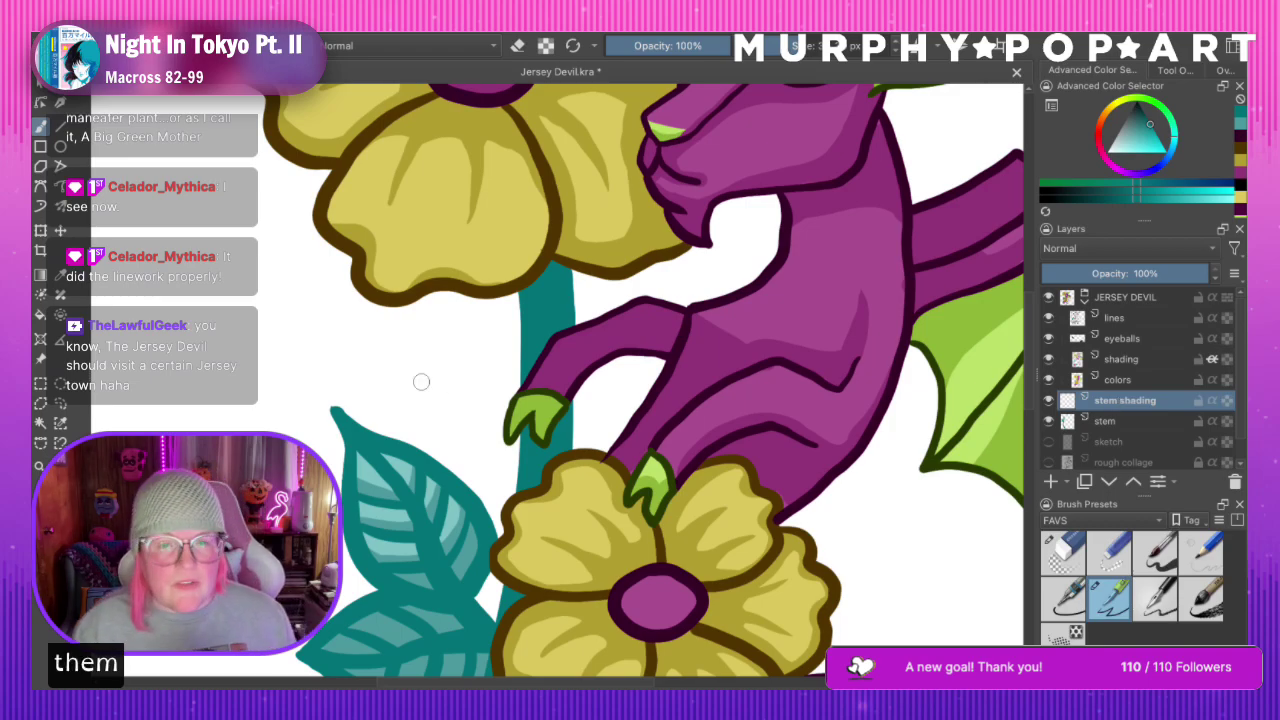
Paint short curved highlight strokes on the upper stem below the large flower, using the mid teal sampled from the upper leaf
click(60, 275)
click(376, 493)
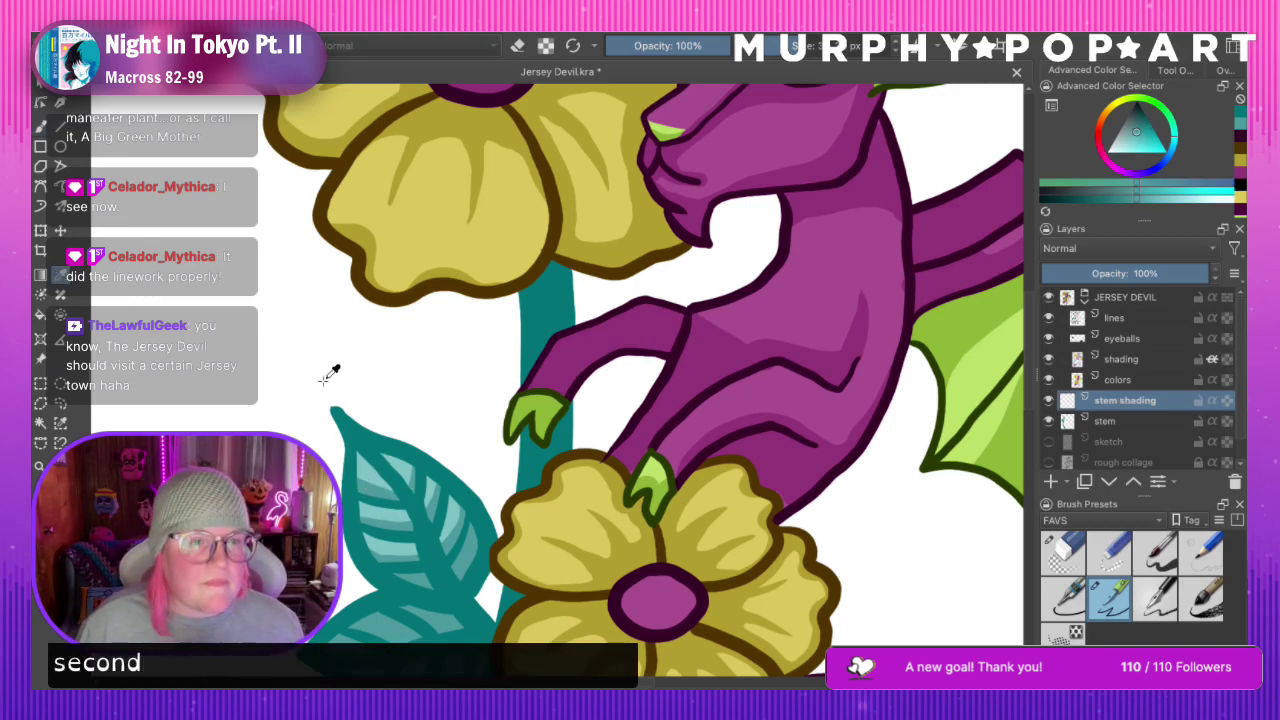
click(47, 130)
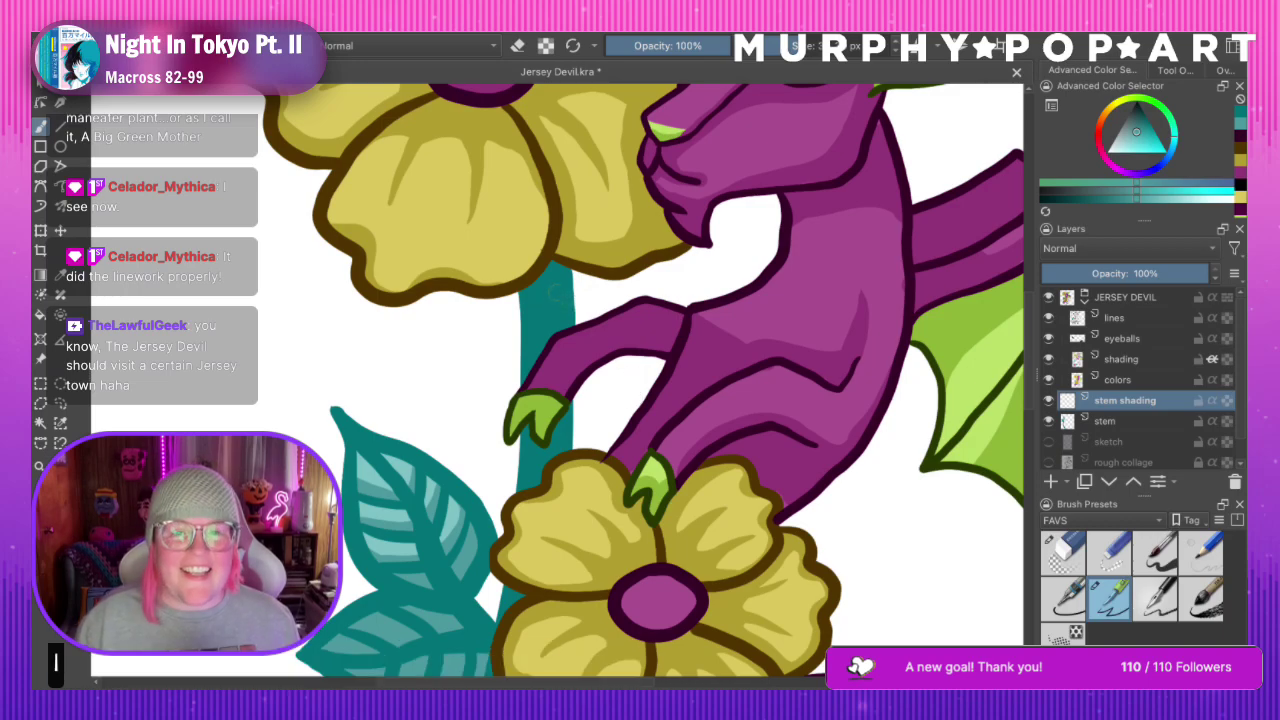
drag(562, 282, 536, 312)
key(ctrl+z)
key(ctrl+z)
key(ctrl+z)
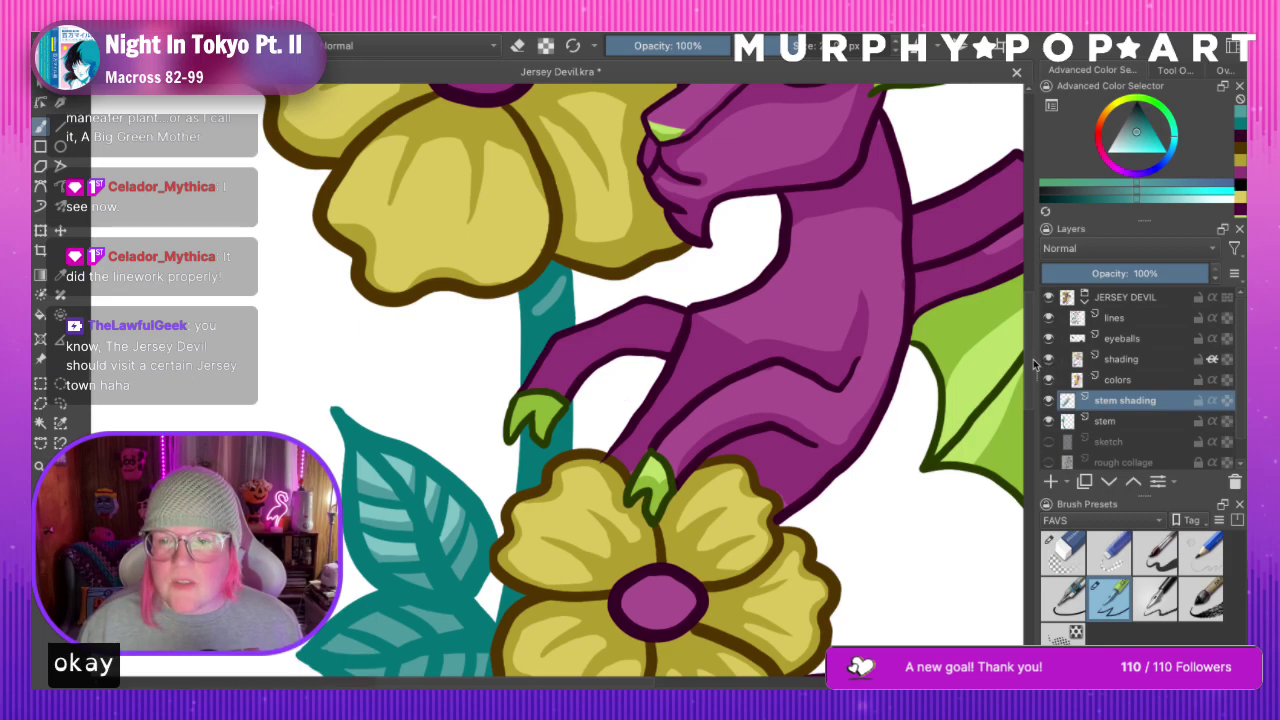
Paint a row of short curved teal highlights along the lower stem between the creature's legs, and save the illustration
scroll(996, 530, down, 10)
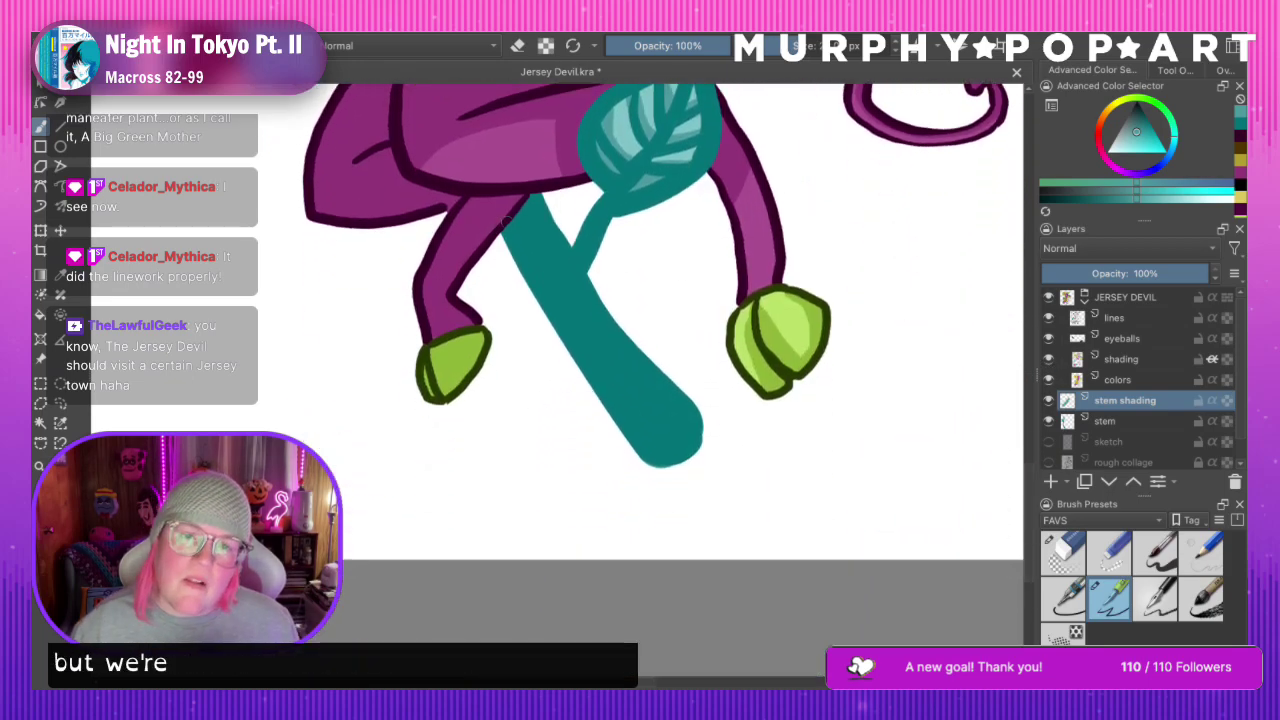
mouse_move(536, 219)
mouse_down()
mouse_move(535, 255)
mouse_move(643, 374)
mouse_move(637, 392)
mouse_move(675, 415)
mouse_move(676, 402)
mouse_move(652, 448)
mouse_up()
key(ctrl+z)
key(ctrl+z)
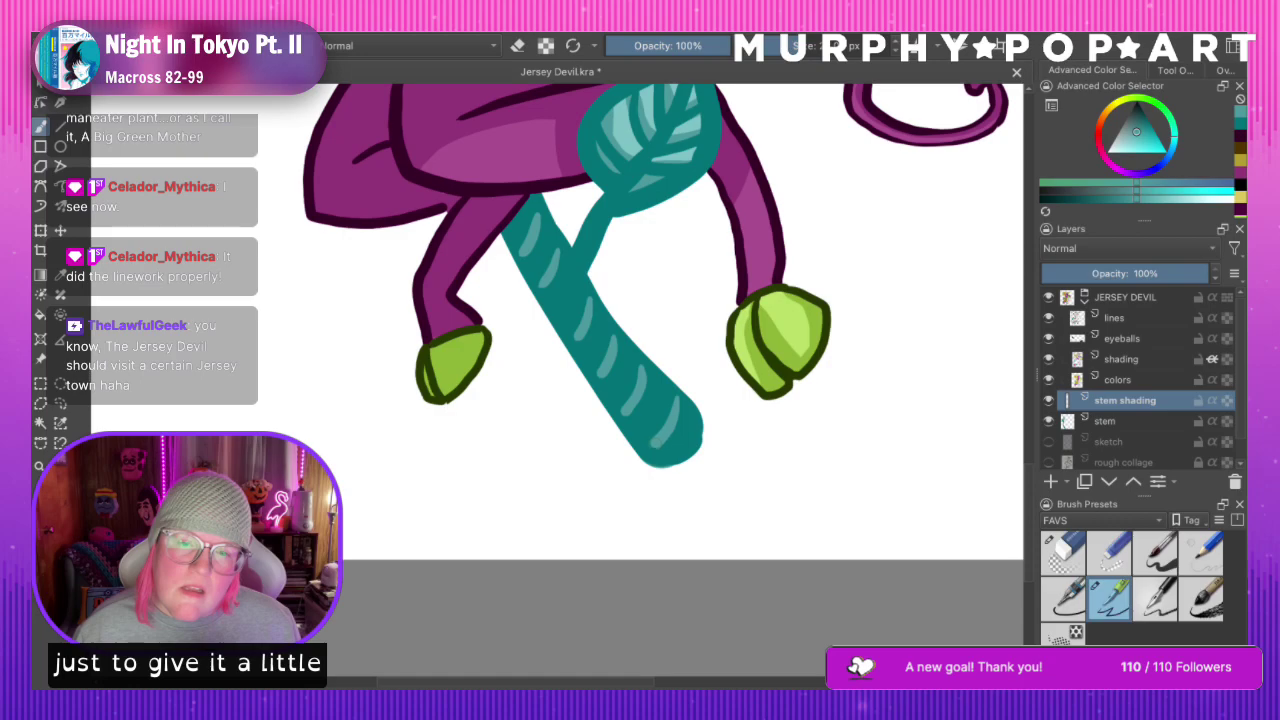
scroll(812, 443, down, 6)
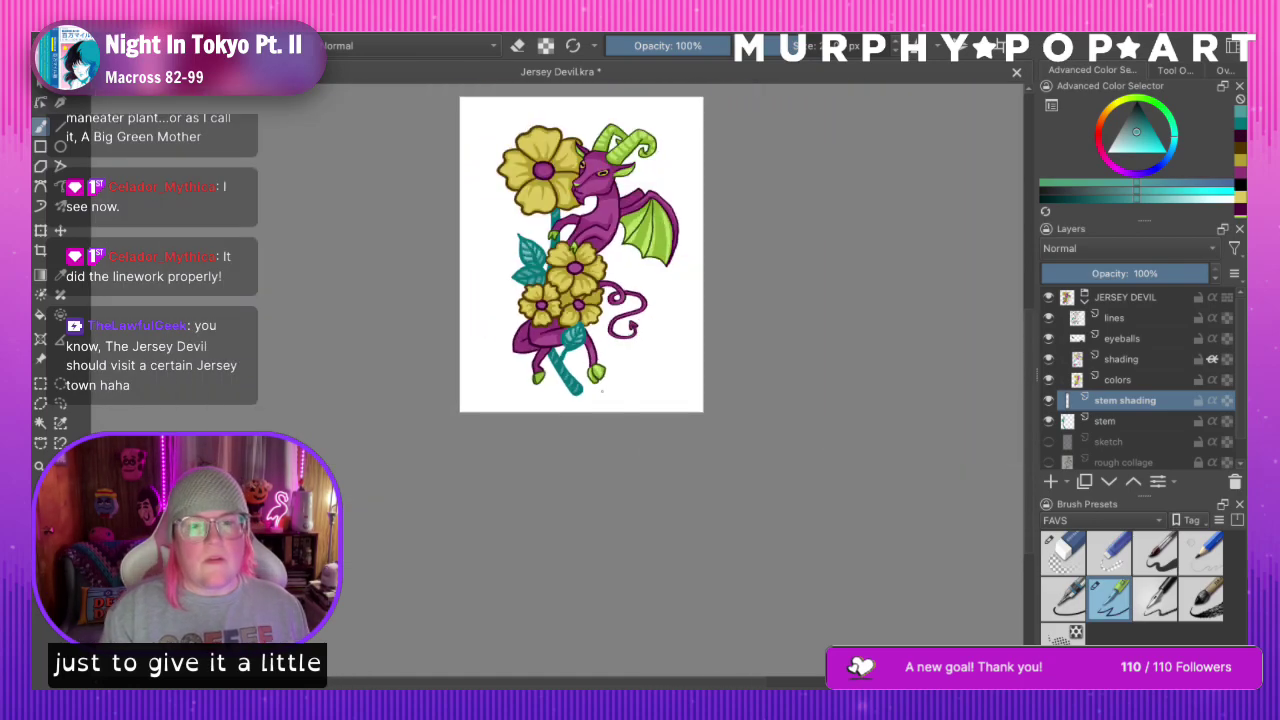
key(ctrl+s)
scroll(812, 443, up, 6)
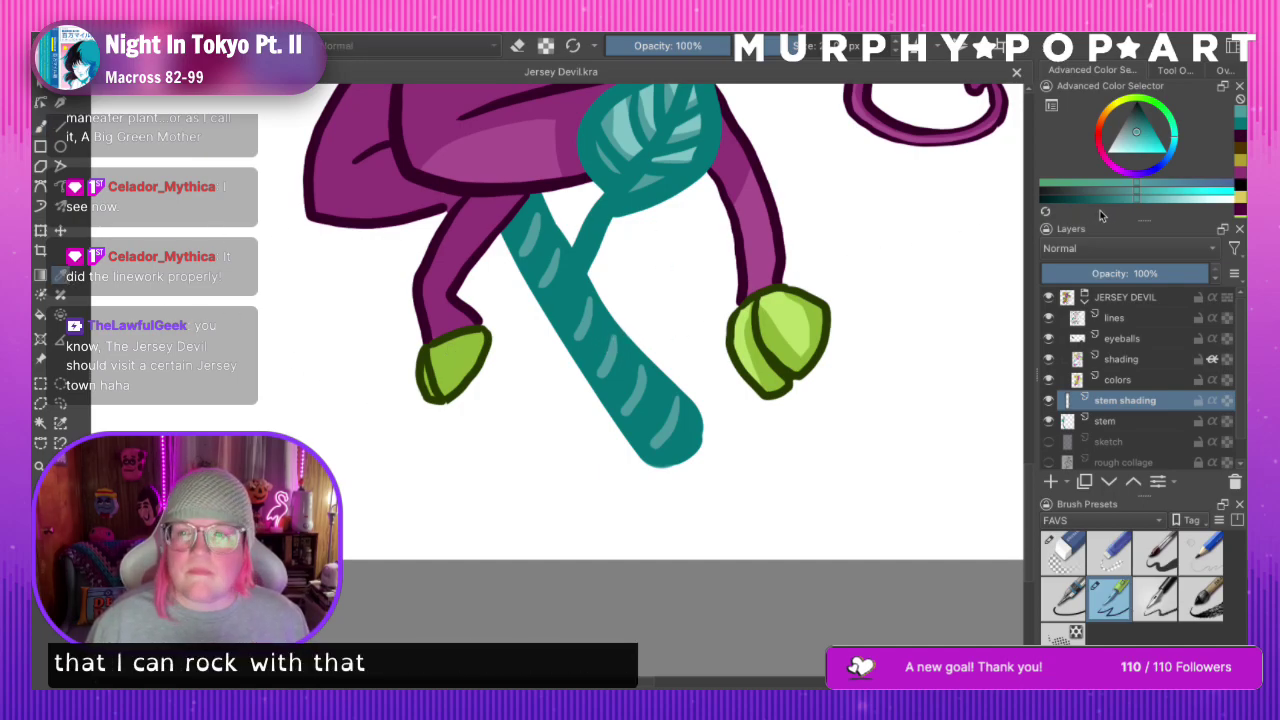
Add further curved teal highlights between the existing ones on the lower stem and on the upper stem, and save the illustration
click(1148, 201)
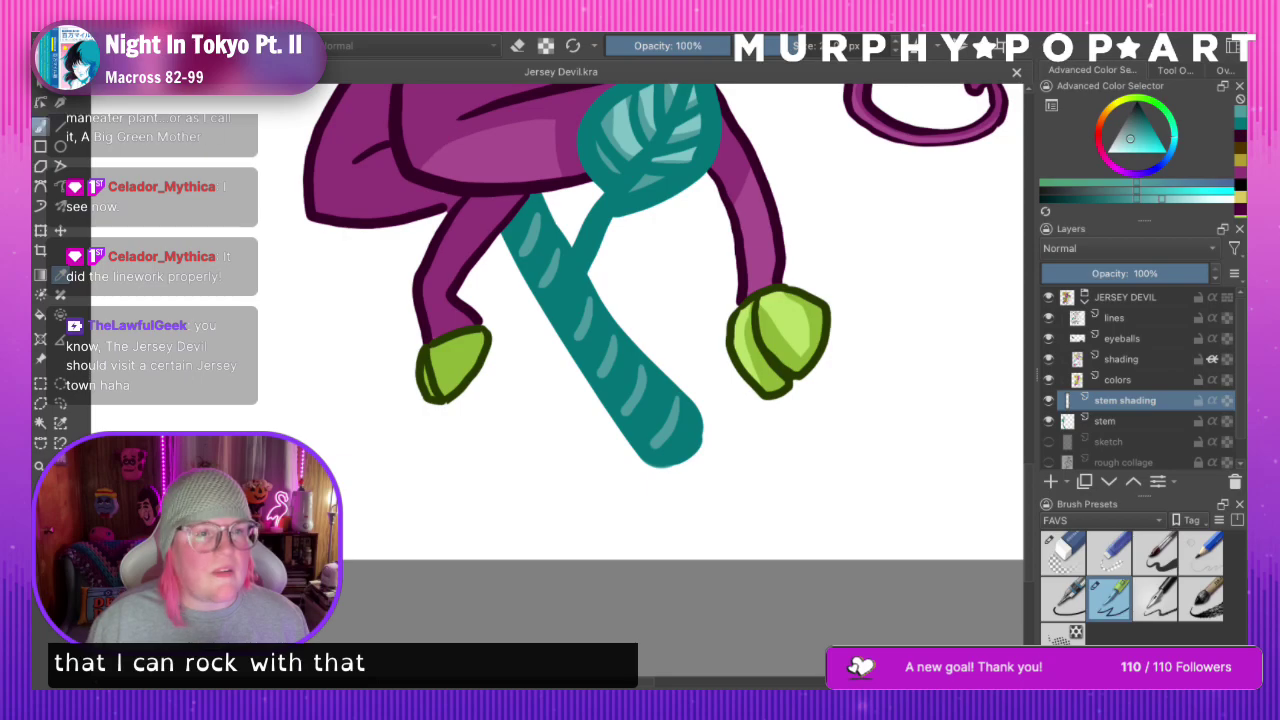
click(40, 125)
drag(537, 250, 563, 312)
key(ctrl+z)
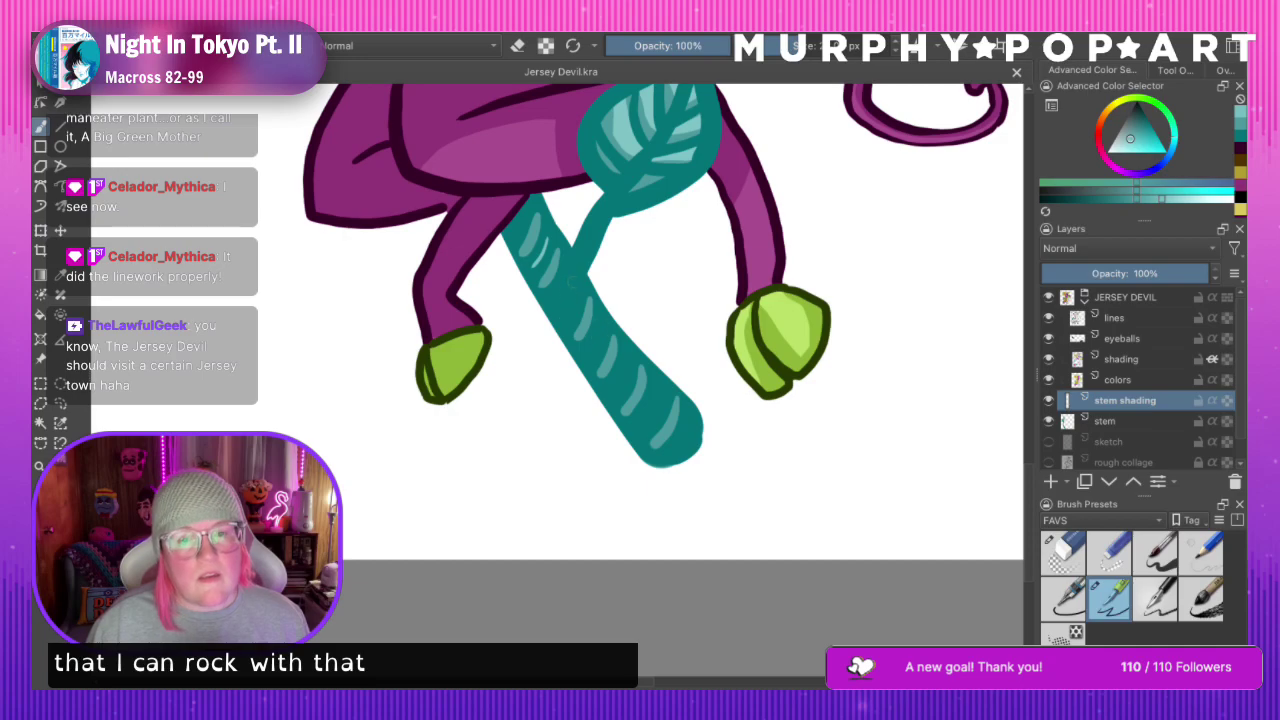
drag(571, 286, 558, 305)
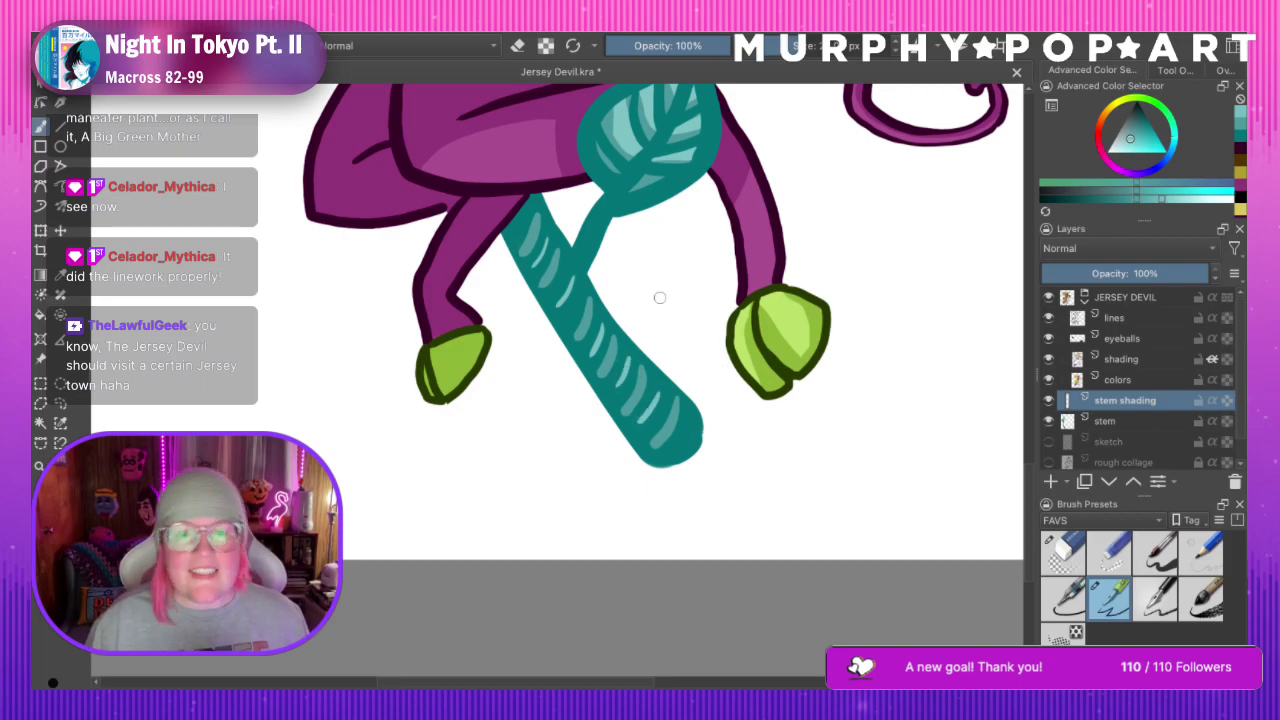
scroll(1030, 452, up, 3)
scroll(1030, 452, up, 8)
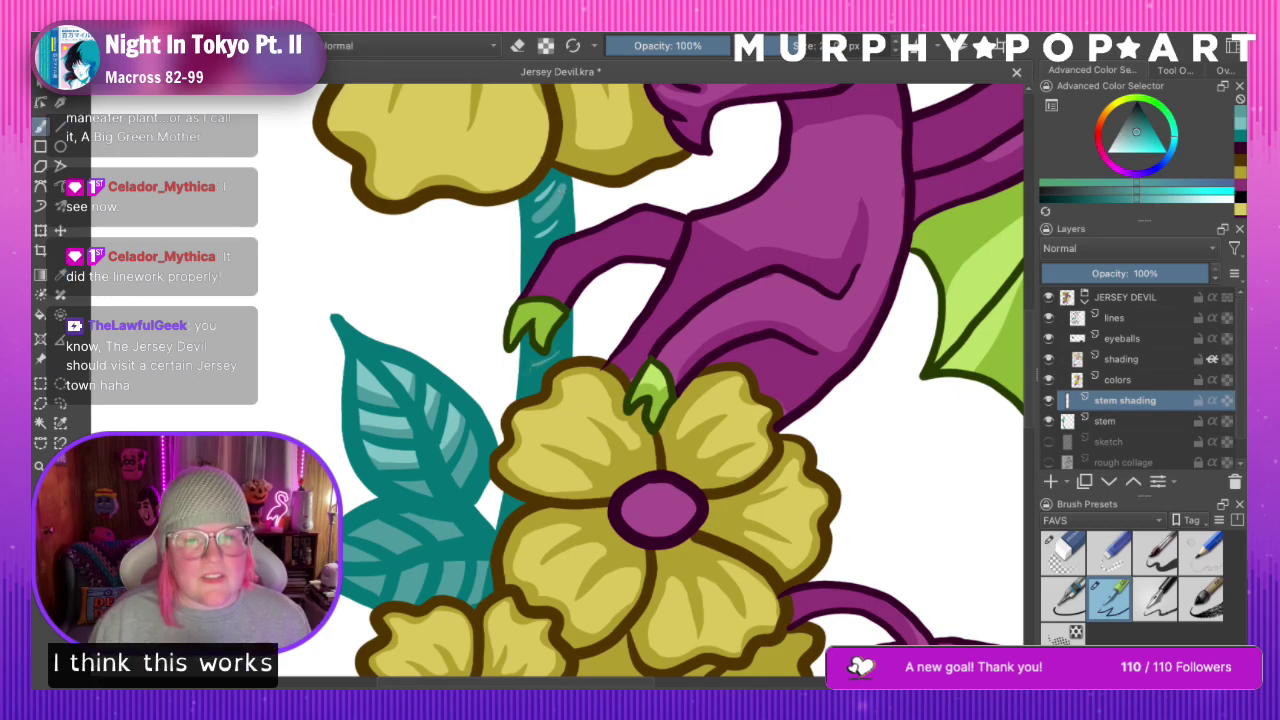
scroll(293, 339, down, 5)
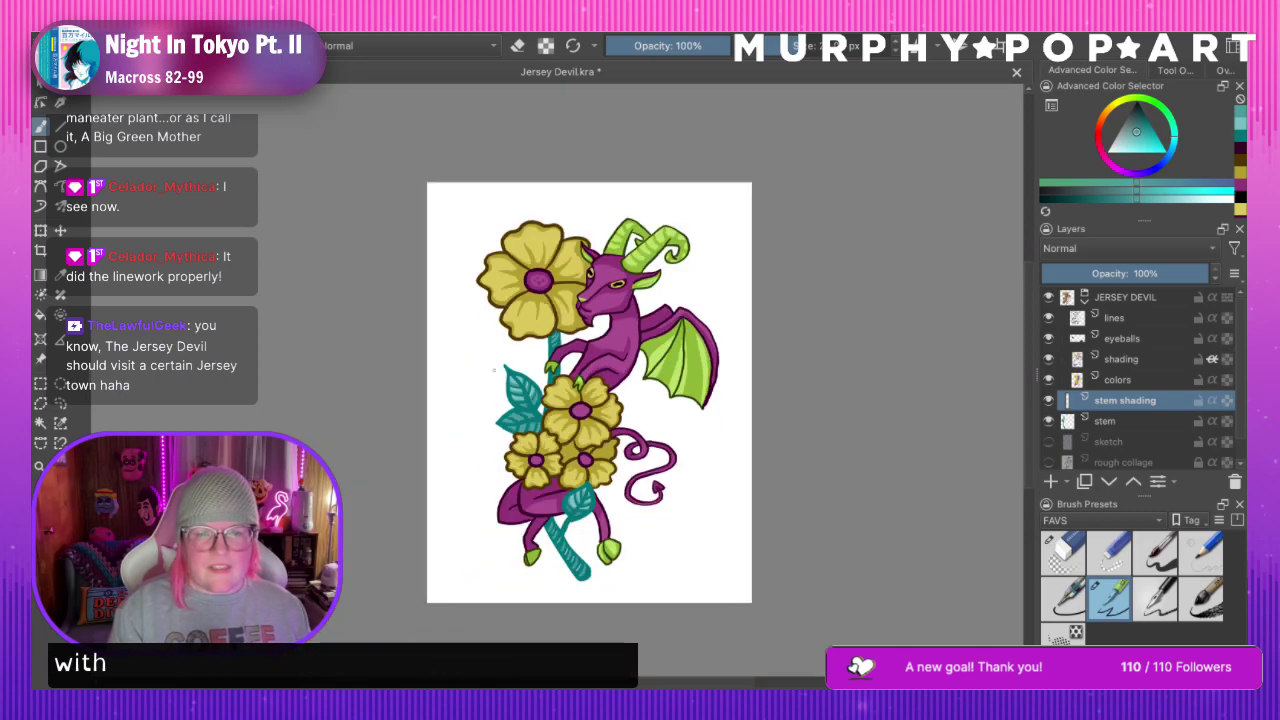
key(ctrl+s)
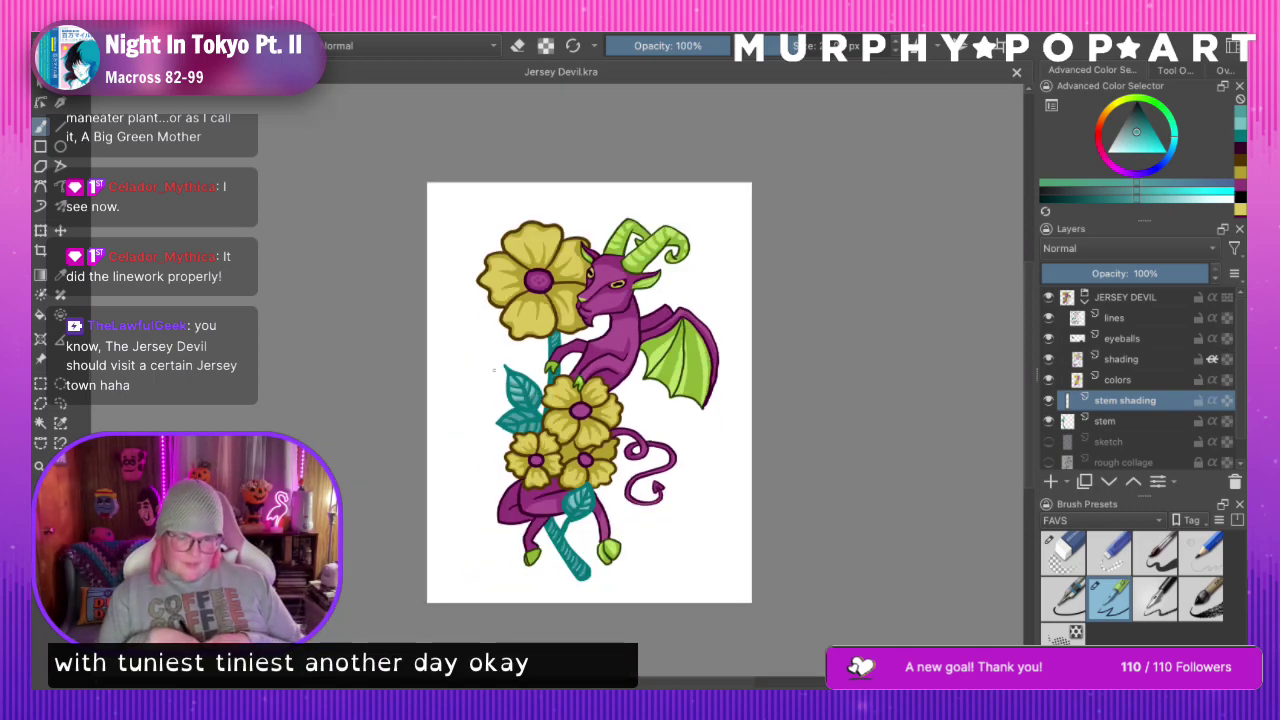
Lower the stem shading layer's opacity to 57% and erase the highlight strokes on the upper stem below the large flower
drag(1189, 274, 1144, 272)
scroll(557, 381, up, 3)
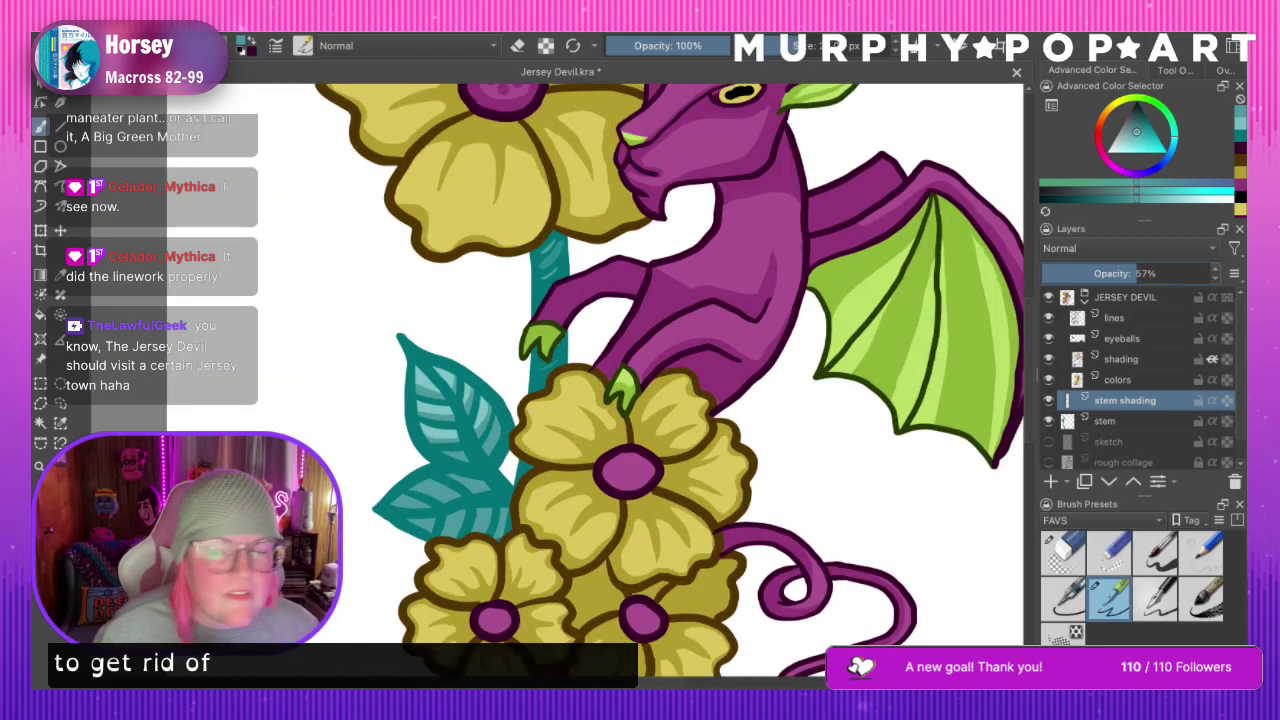
click(1064, 558)
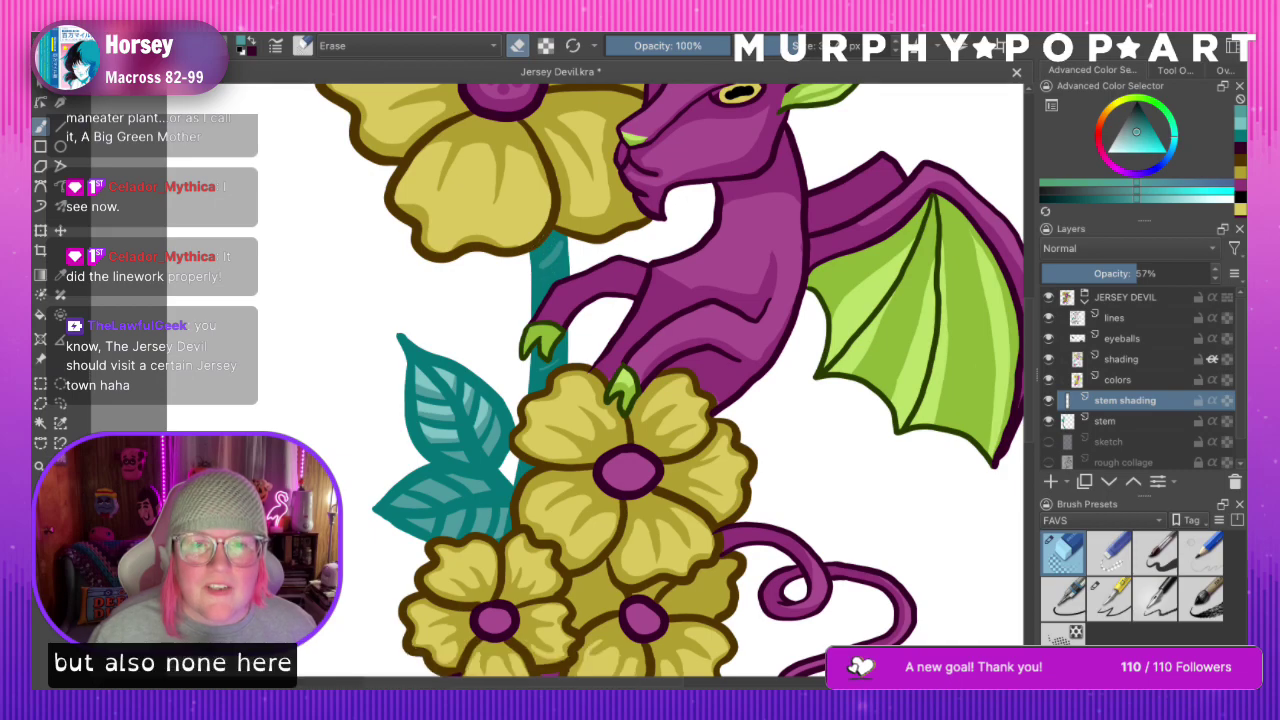
key(ctrl+minus)
key(ctrl+minus)
key(ctrl+minus)
key(ctrl+minus)
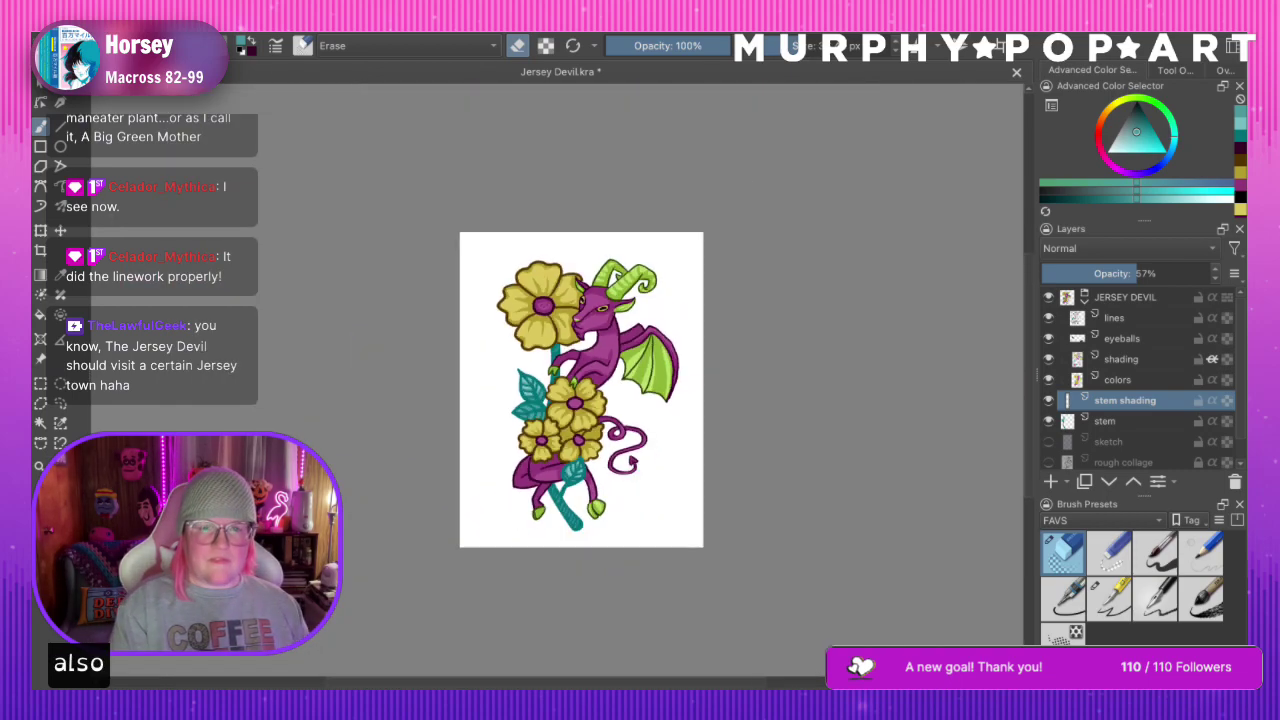
key(ctrl+plus)
key(ctrl+plus)
key(ctrl+plus)
key(ctrl+plus)
key(ctrl+plus)
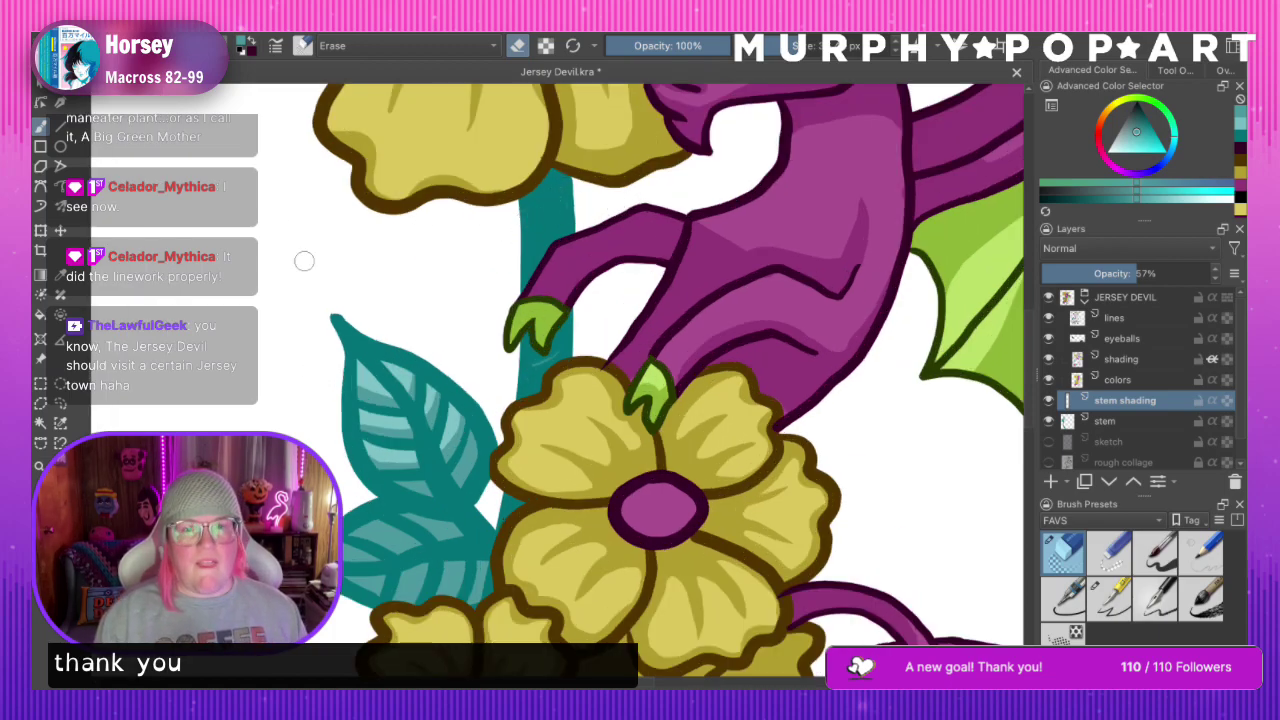
Shade the upper stem beneath the large flower and around the creature's claw with a darker variant of the stem's sampled teal
click(64, 278)
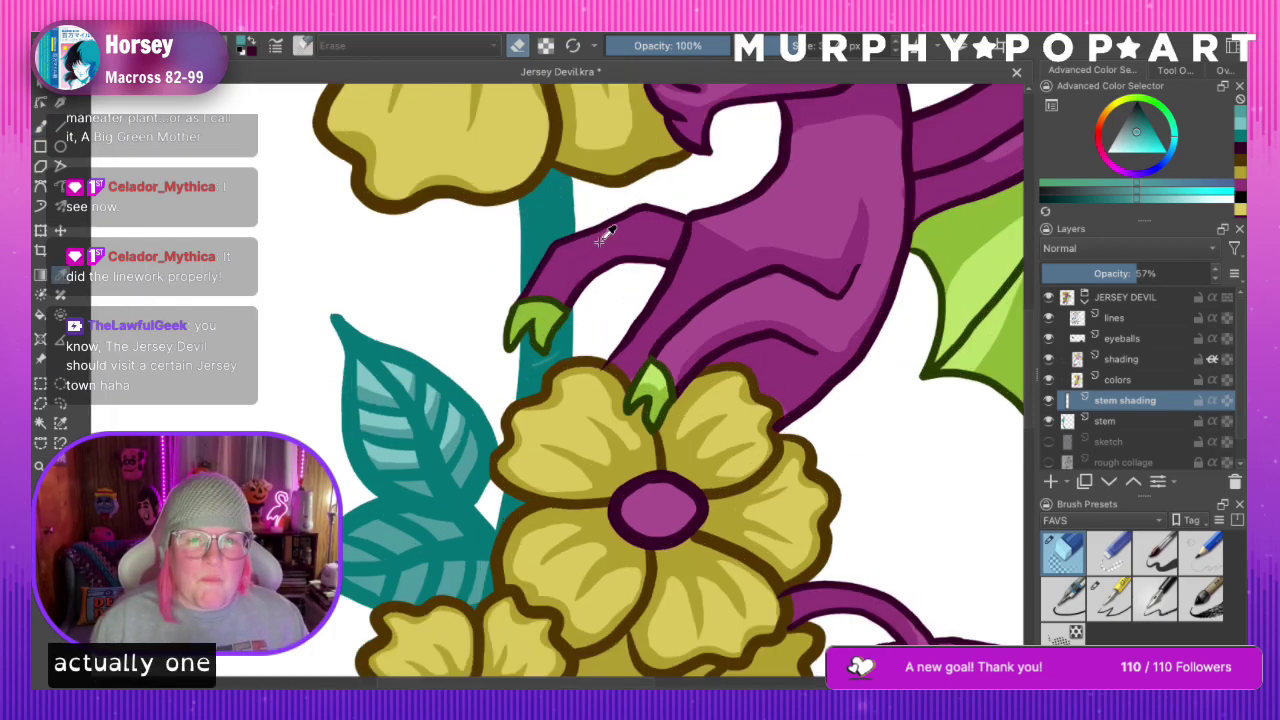
click(543, 215)
mouse_move(1112, 200)
mouse_down()
mouse_move(1135, 200)
mouse_move(1117, 200)
mouse_up()
click(40, 126)
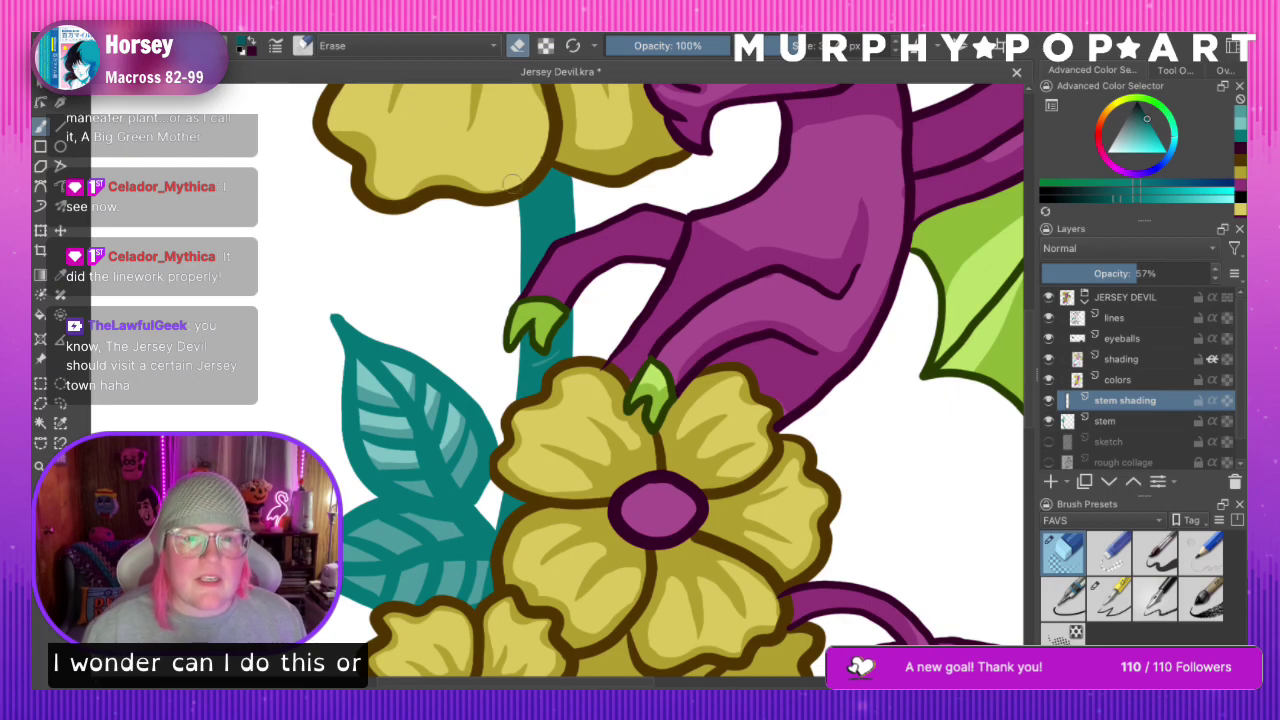
key([)
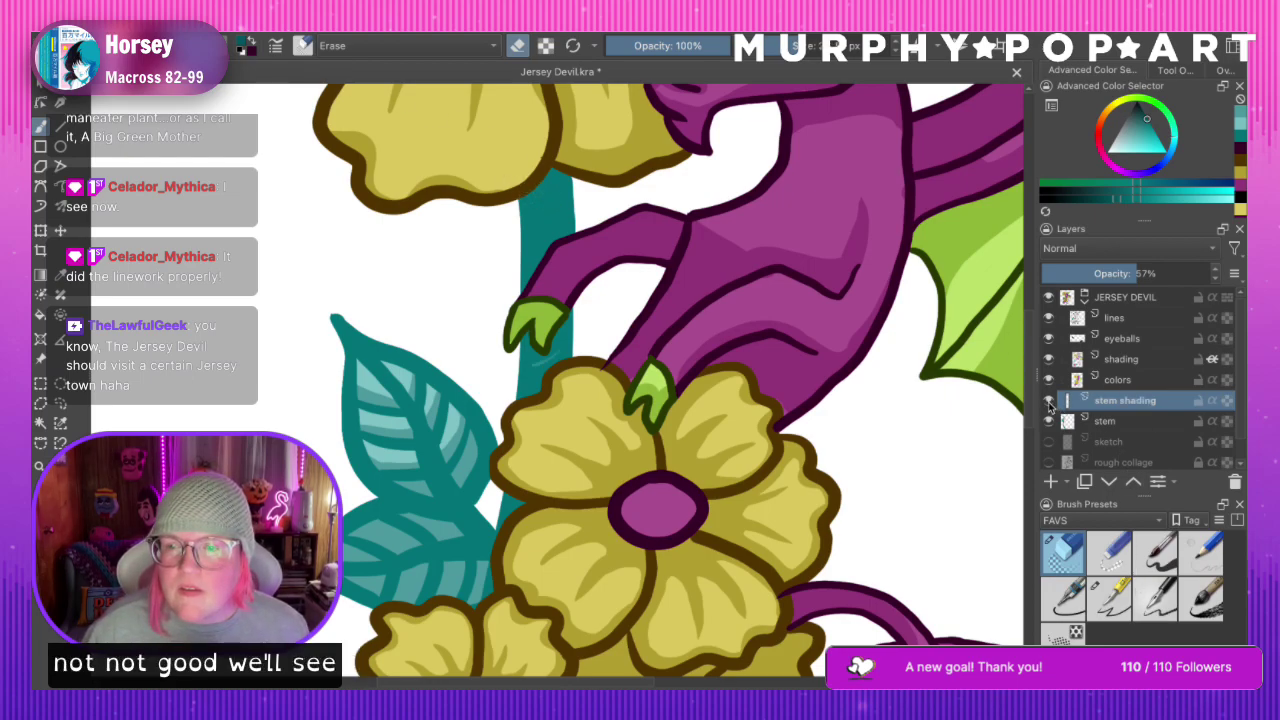
click(1115, 610)
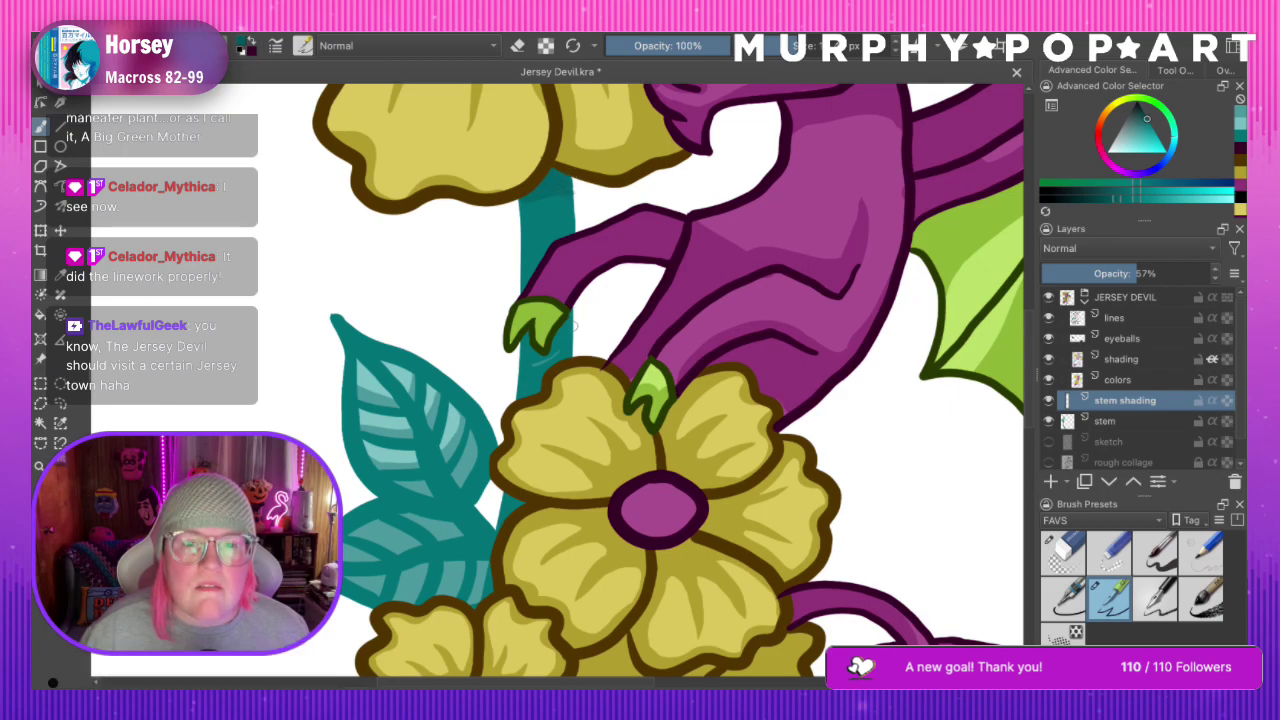
mouse_move(530, 328)
mouse_down()
mouse_move(527, 380)
mouse_move(544, 348)
mouse_up()
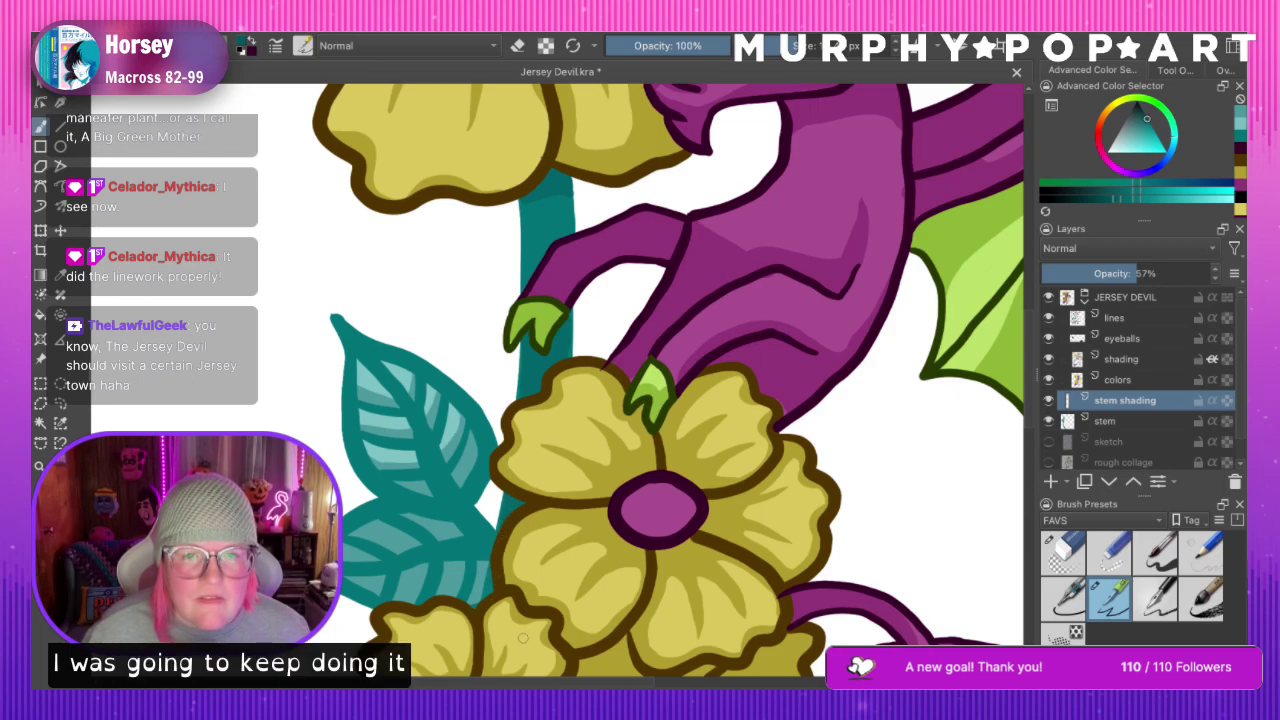
Pick a slightly darker teal for the stem shading layer, review the whole picture, and save the illustration
click(1062, 550)
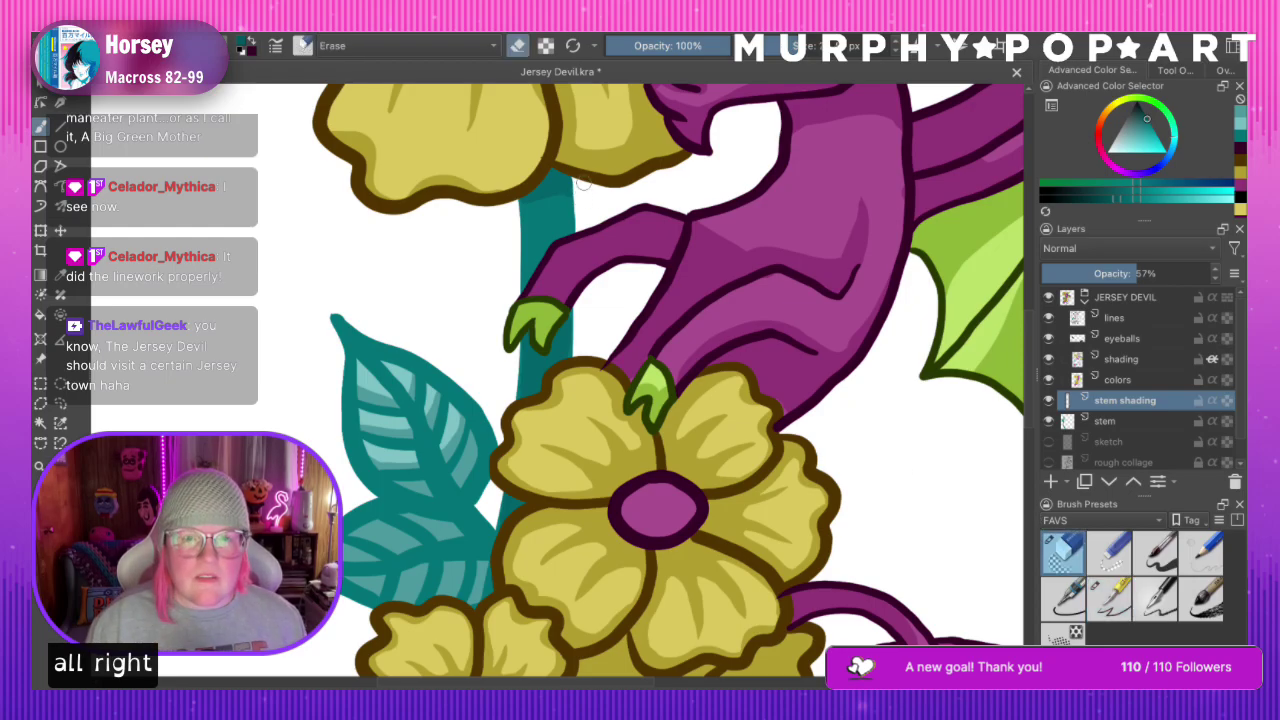
key(ctrl+minus)
key(ctrl+minus)
key(ctrl+minus)
key(ctrl+minus)
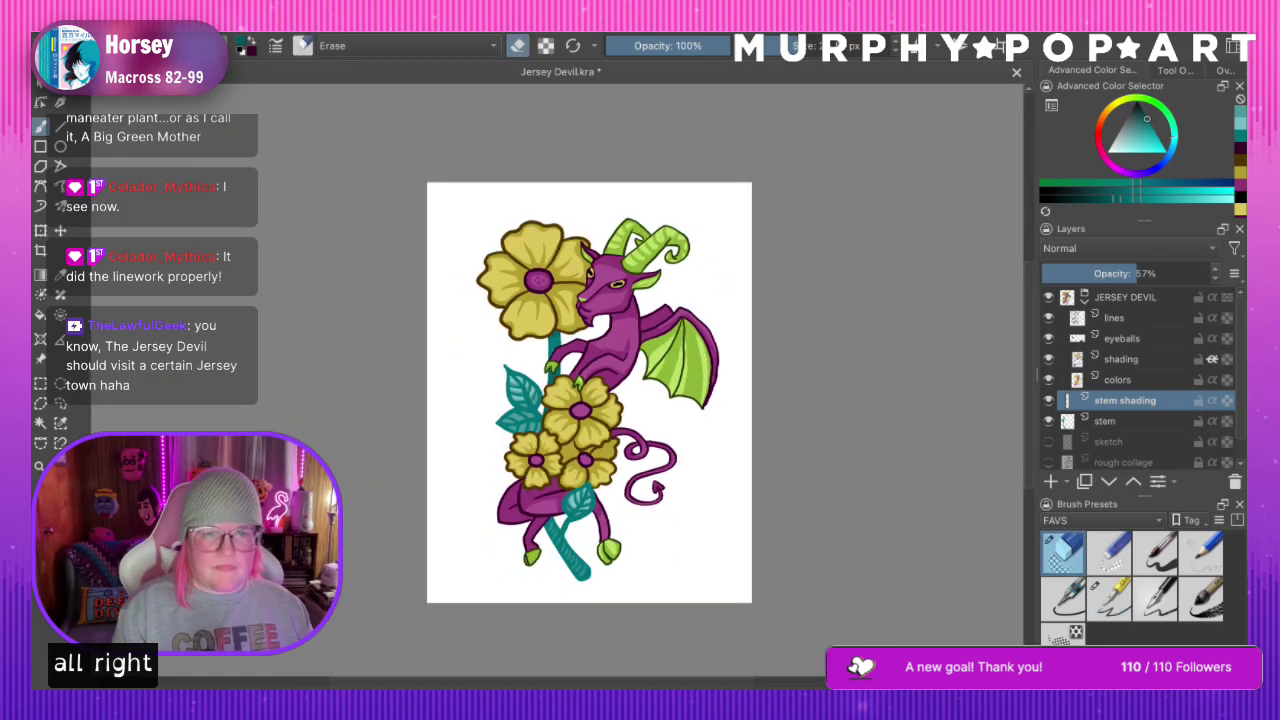
scroll(558, 383, up, 7)
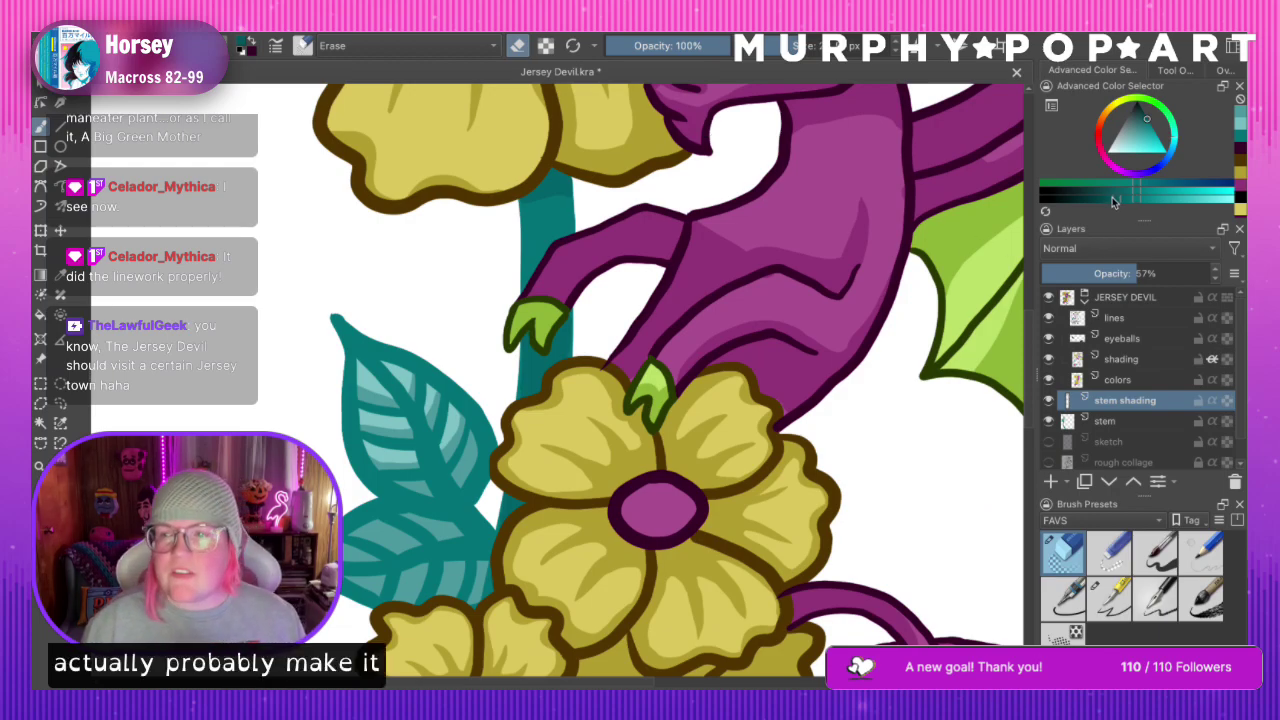
click(1100, 198)
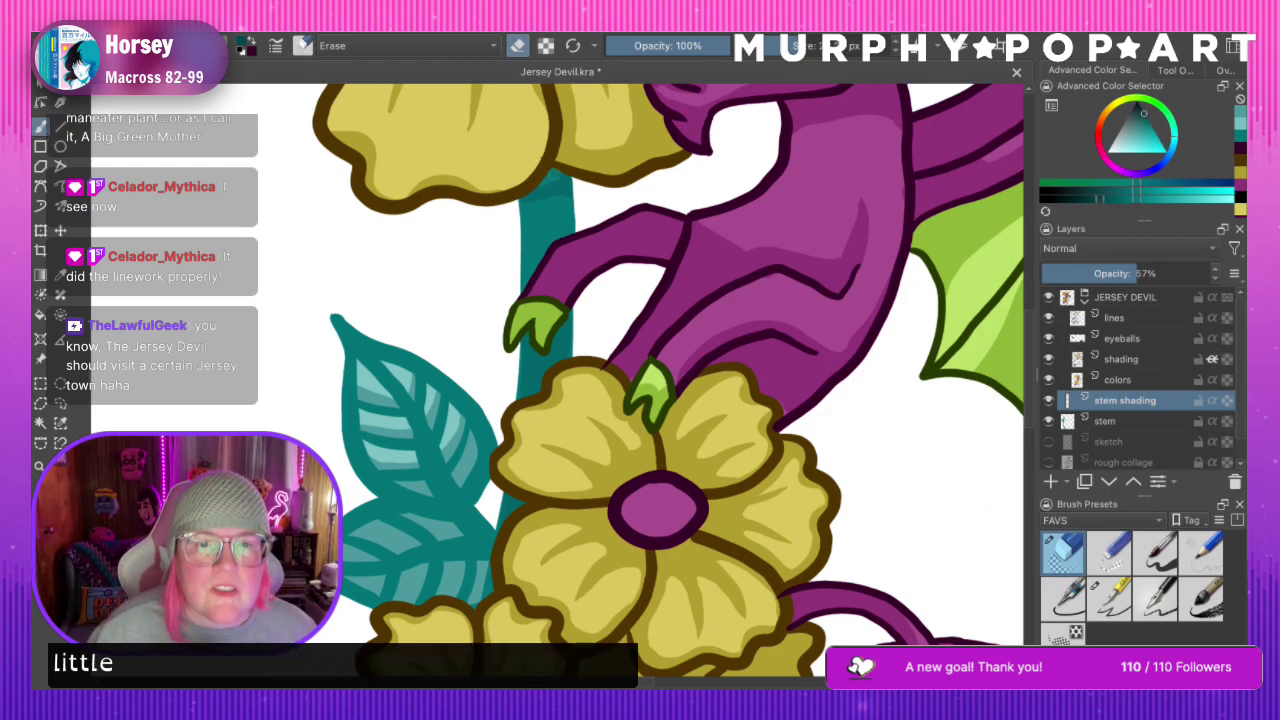
click(1110, 598)
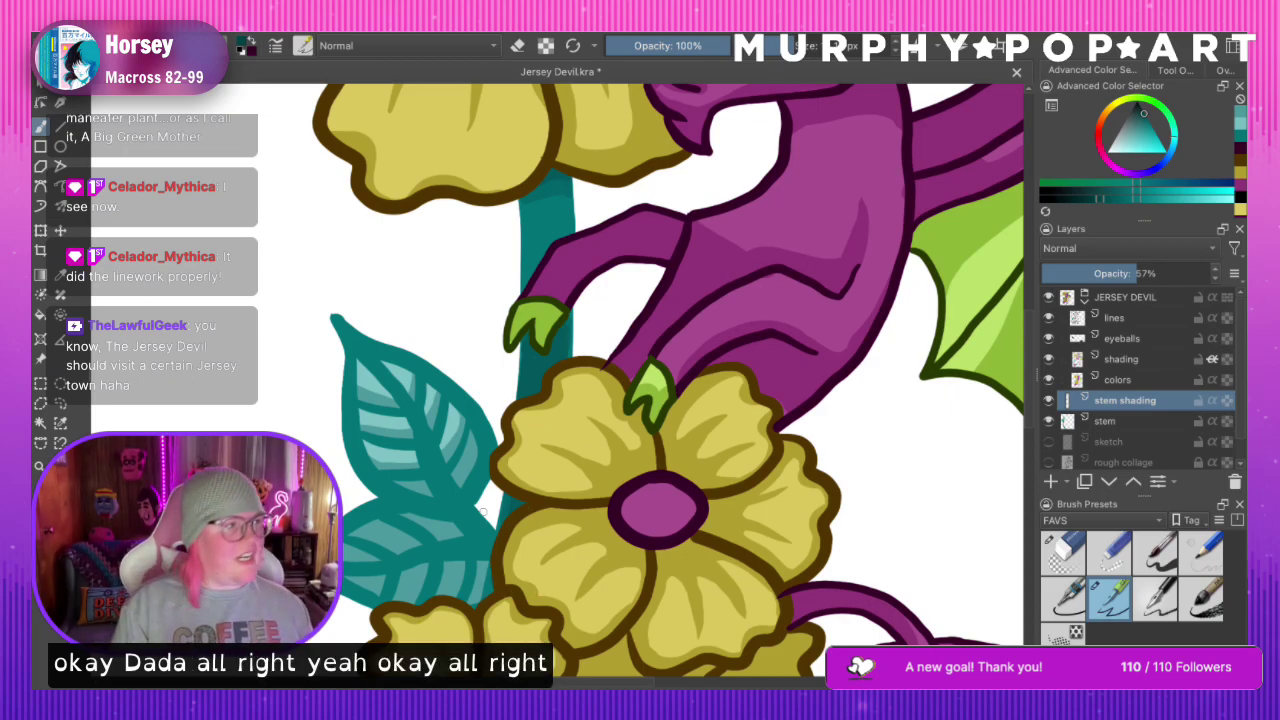
scroll(483, 510, down, 5)
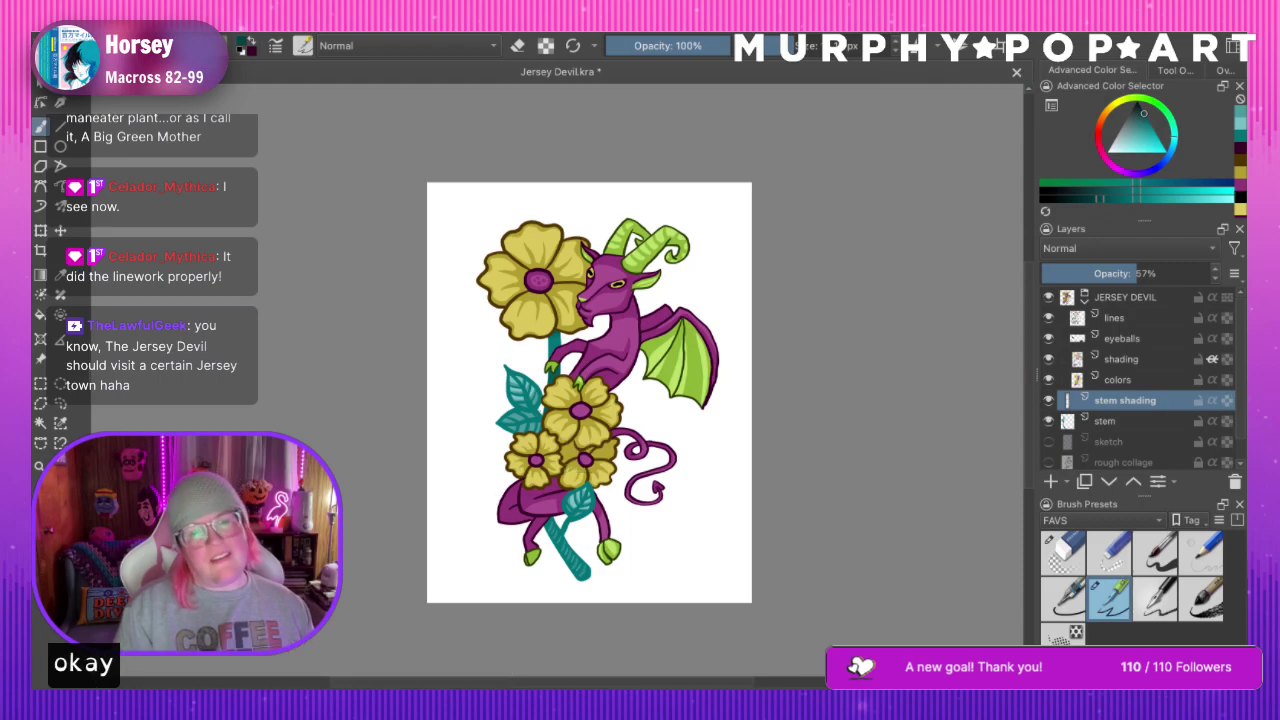
key(ctrl+s)
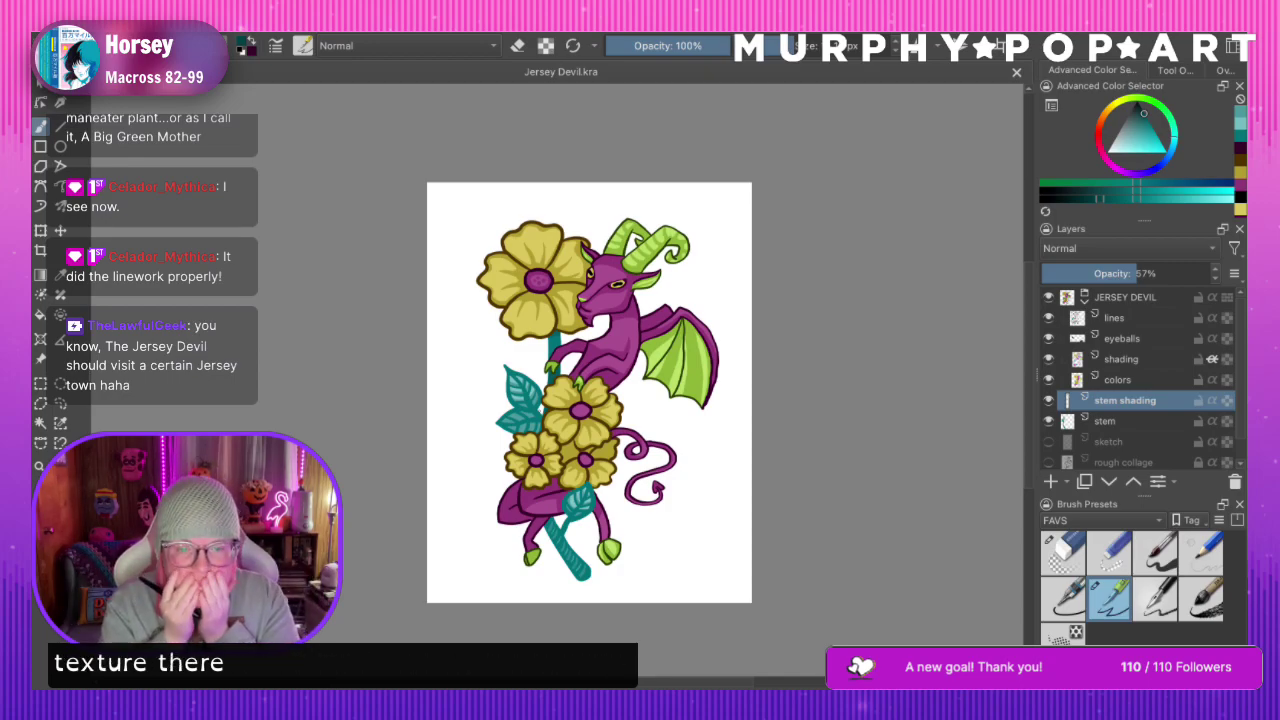
Examine the shading on the stem, claws, flower petals and creature both up close and from farther out
scroll(555, 380, up, 5)
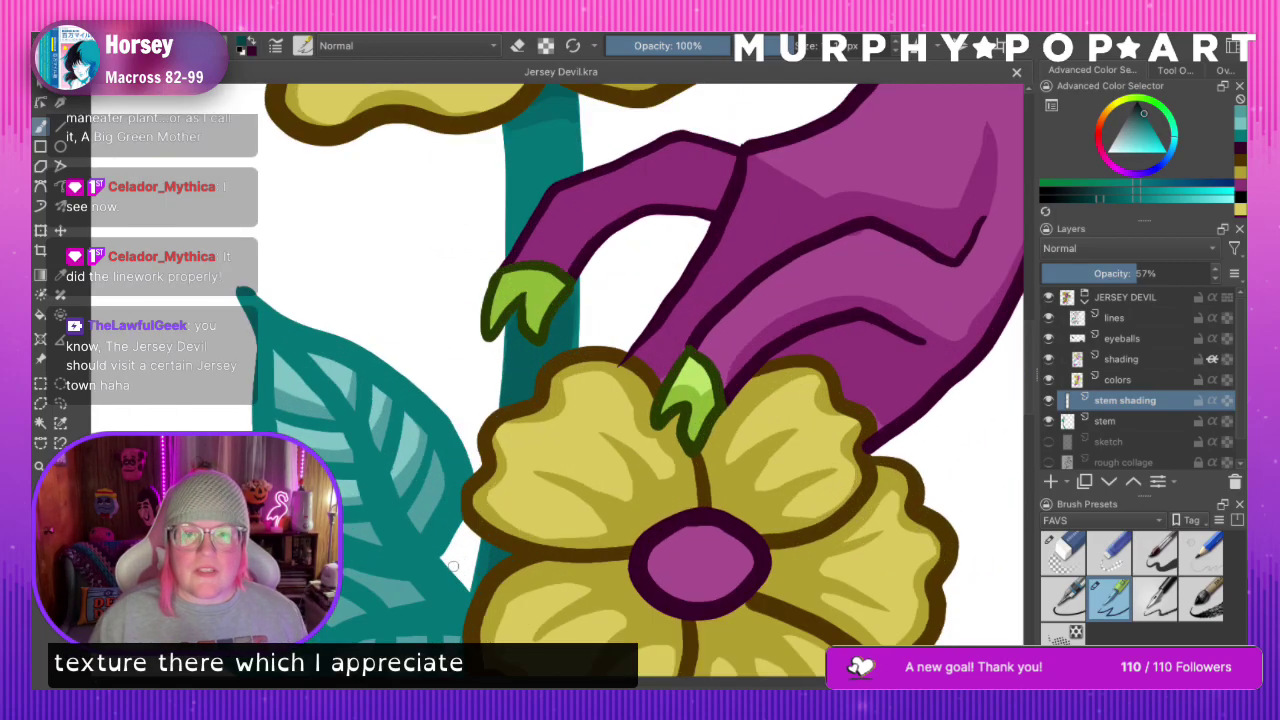
key(z)
mouse_move(796, 259)
mouse_down()
mouse_move(437, 555)
mouse_move(452, 520)
mouse_up()
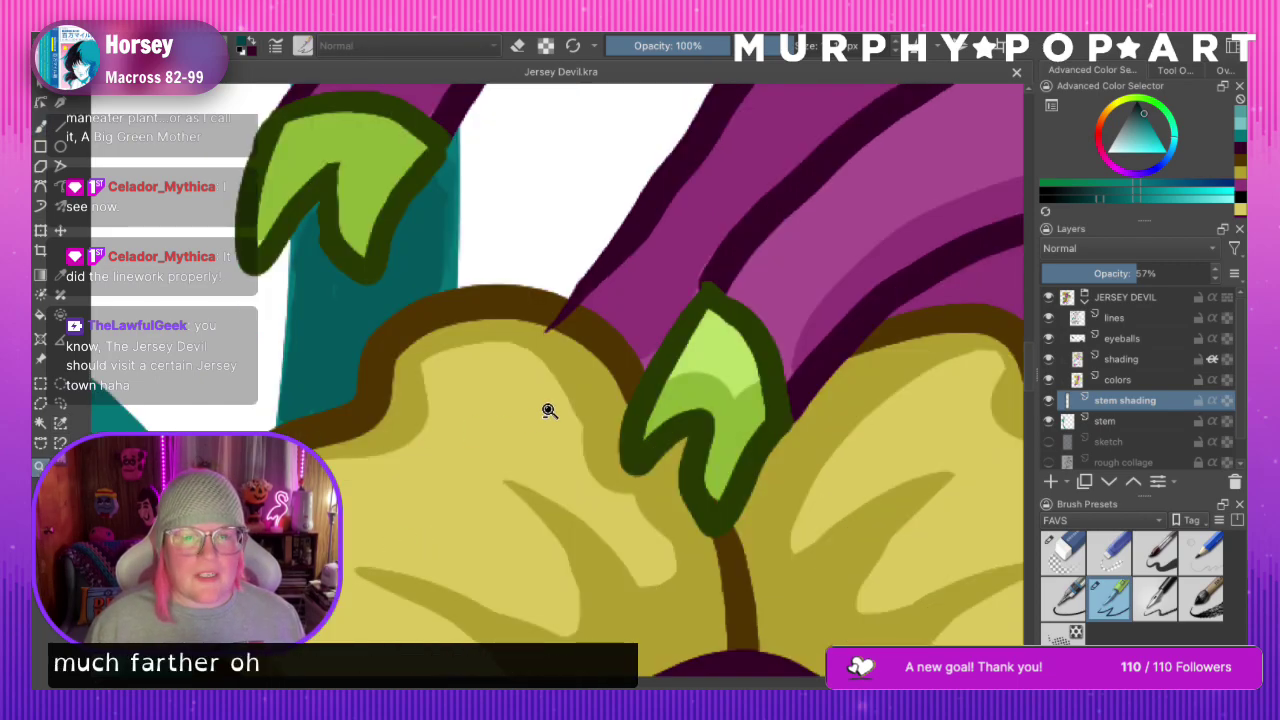
ctrl+click(716, 349)
ctrl+click(694, 357)
ctrl+click(650, 345)
ctrl+click(617, 320)
ctrl+click(492, 310)
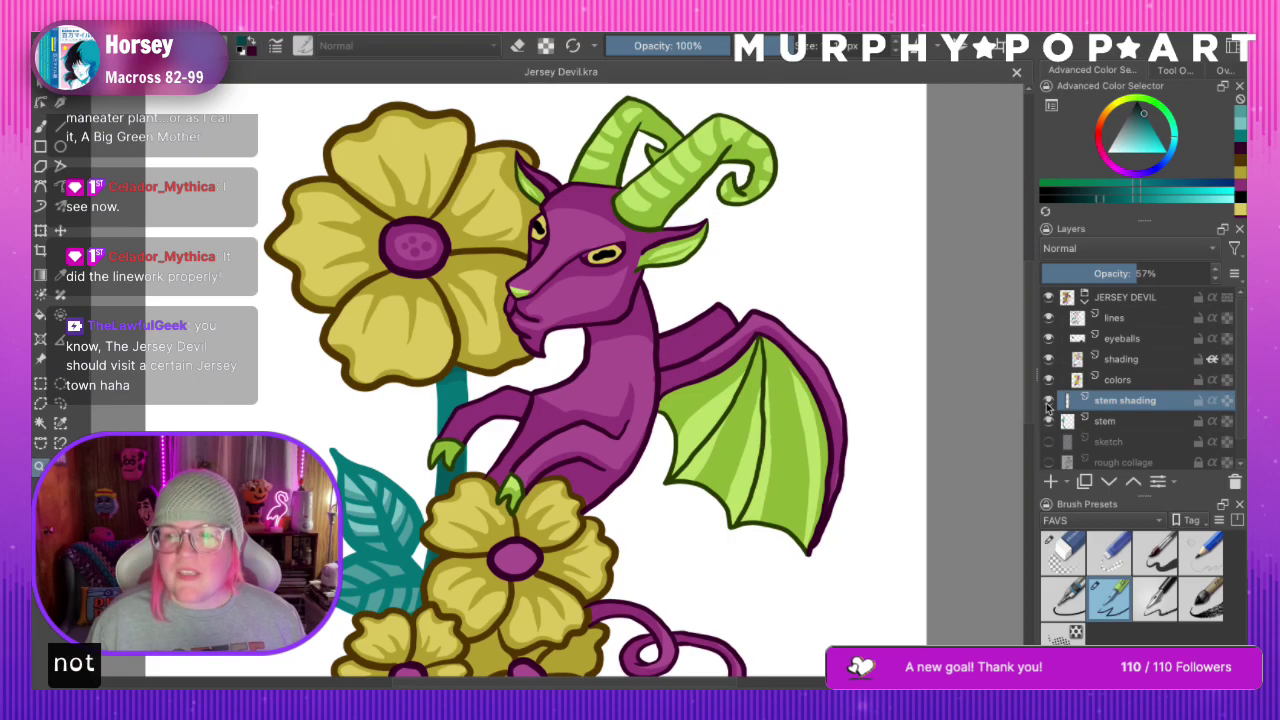
On the creature's shading layer, paint short fur strokes in a sampled purple across the forehead, snout and cheek
click(1151, 364)
click(590, 362)
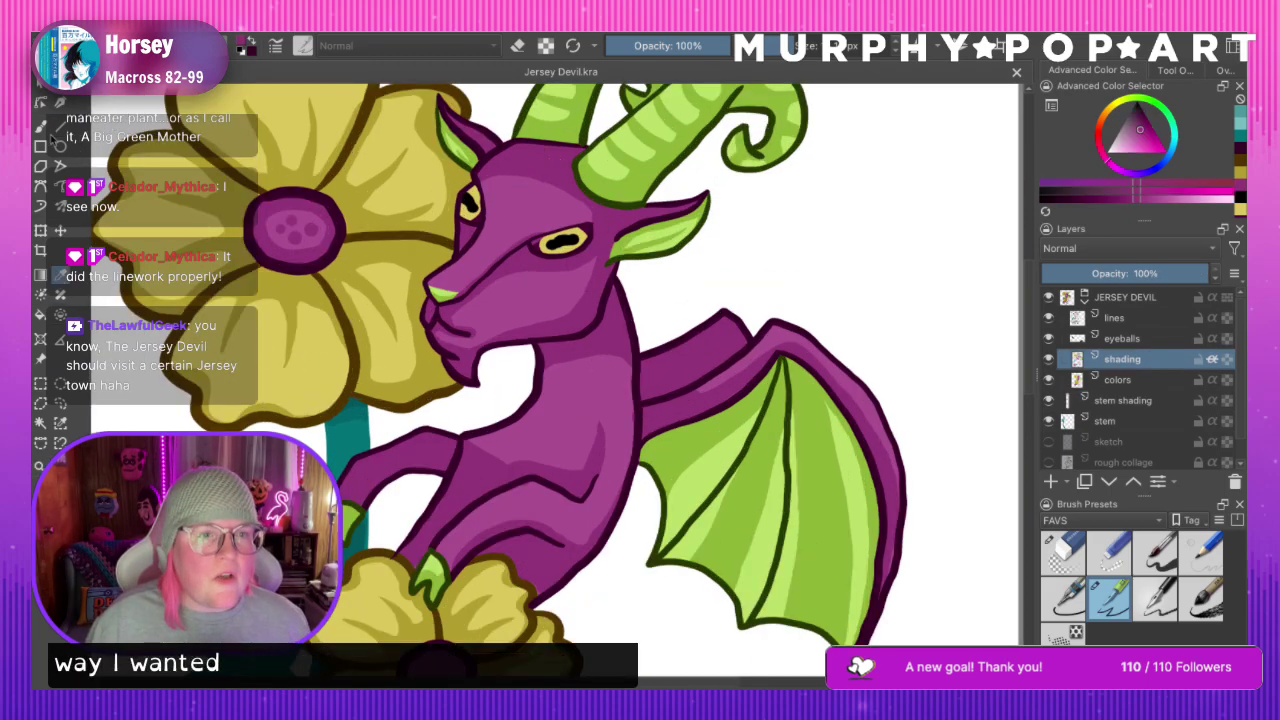
key(b)
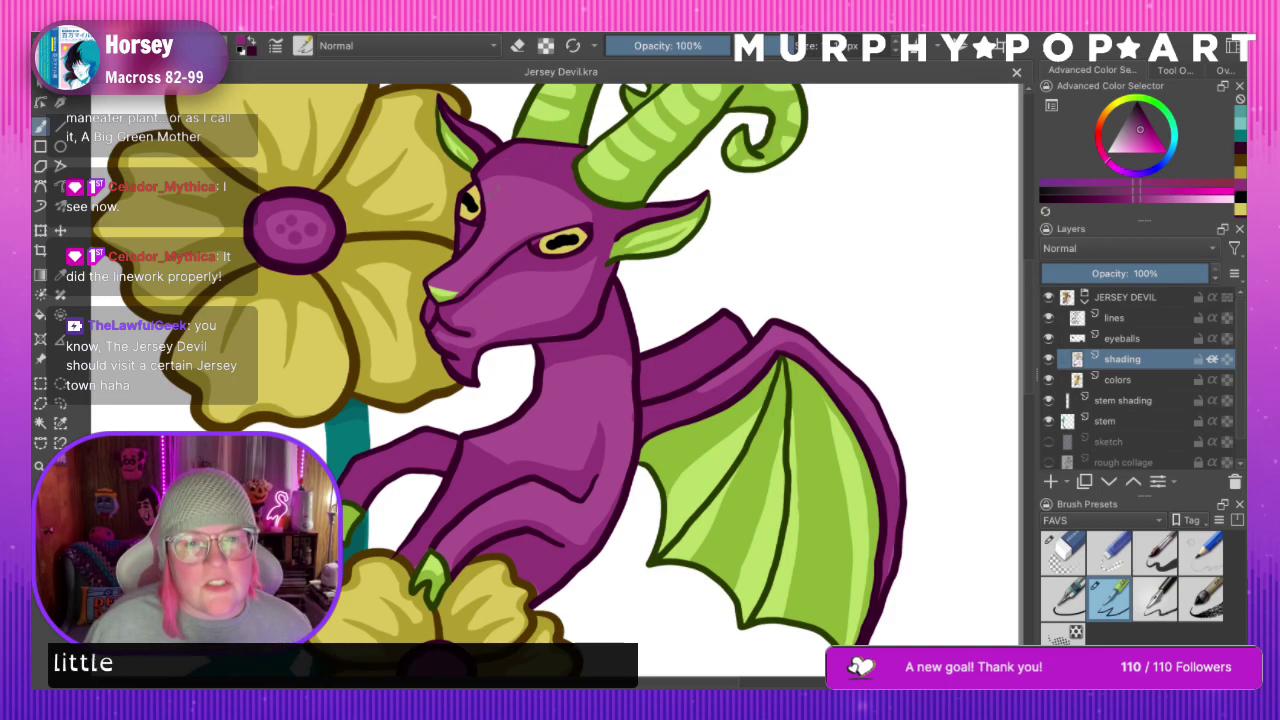
drag(494, 189, 519, 203)
key(ctrl+z)
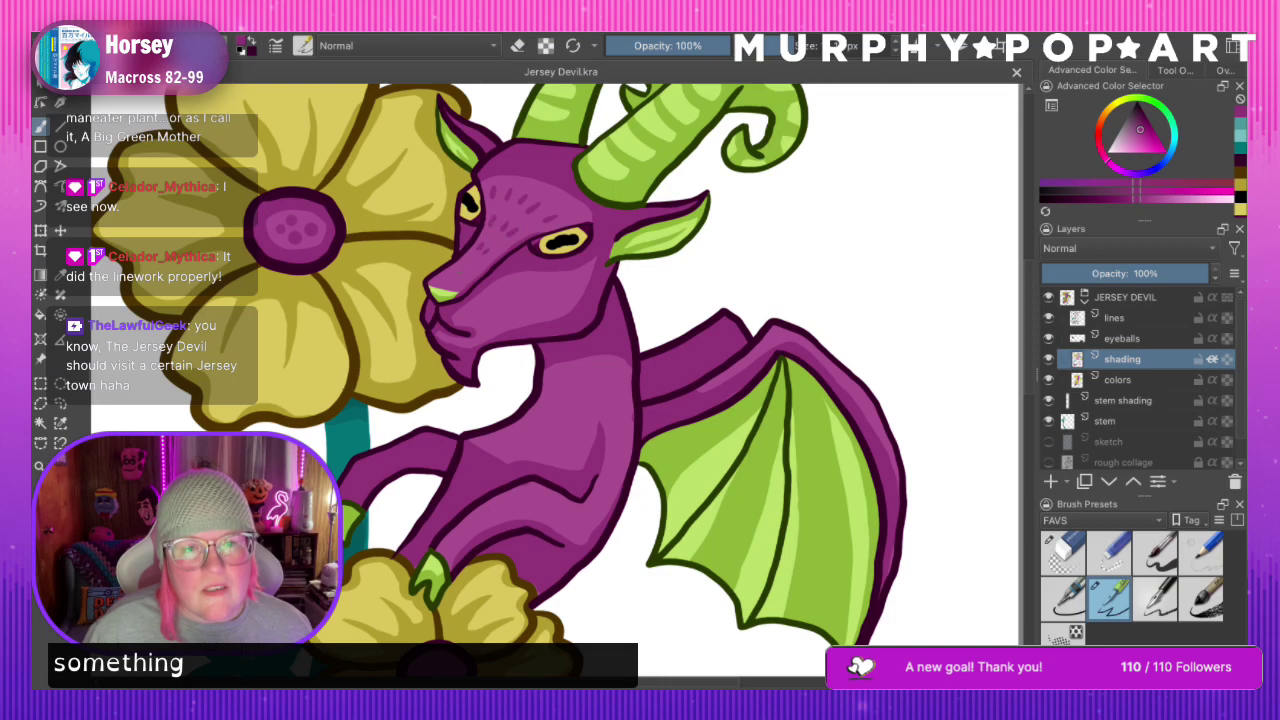
click(514, 293)
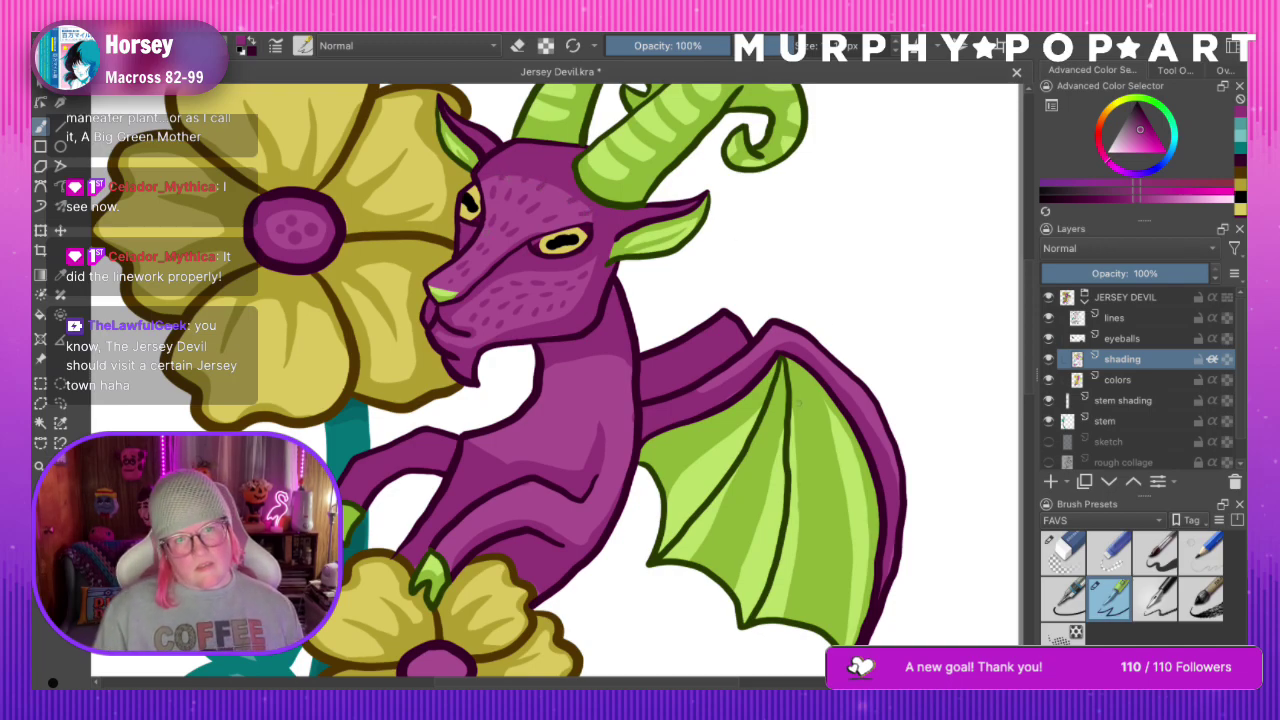
Paint short purple fur strokes over the lit areas of the creature's neck, chest and foreleg
key(ctrl+minus)
key(ctrl+minus)
key(ctrl+minus)
key(ctrl+minus)
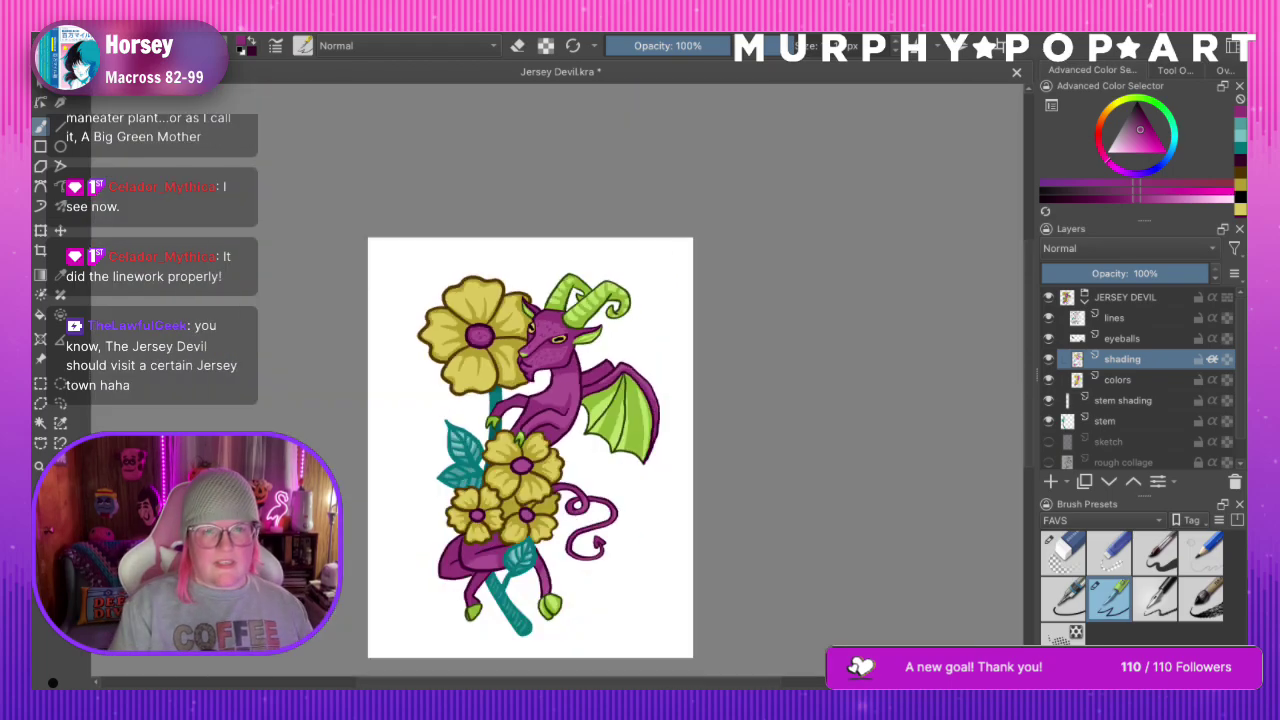
key(ctrl+plus)
key(ctrl+plus)
key(plus)
key(plus)
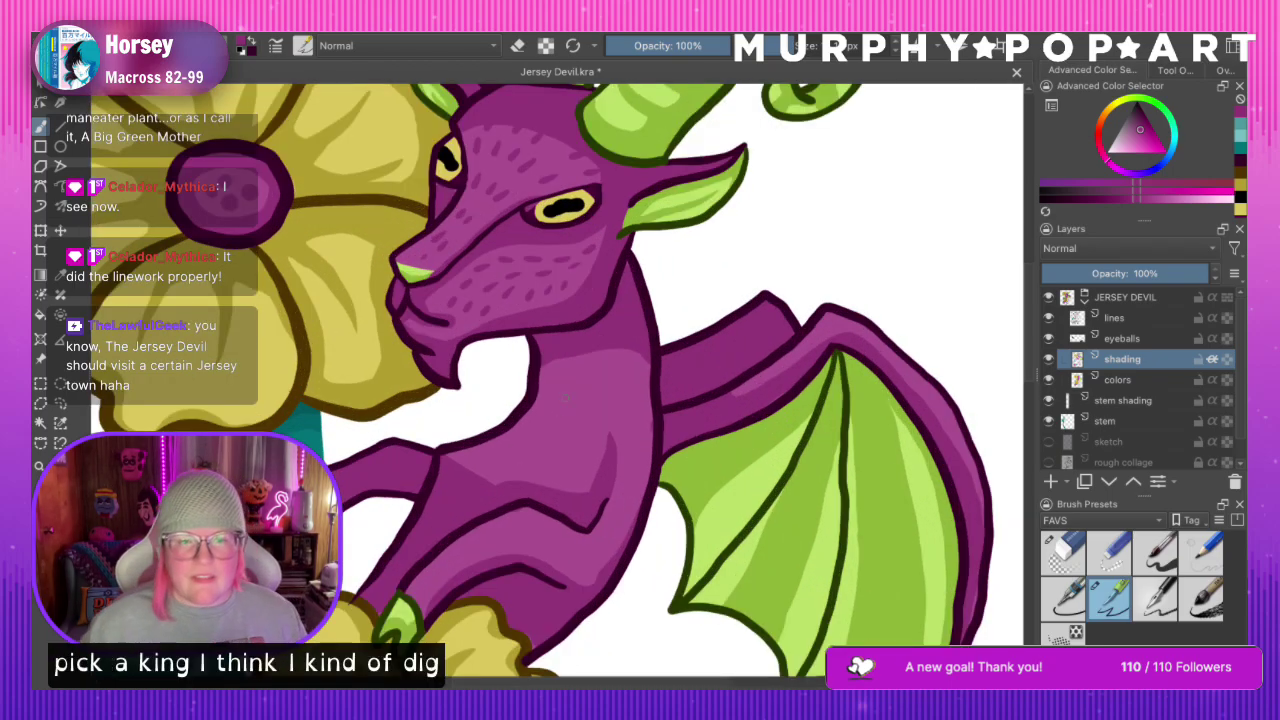
mouse_move(548, 360)
mouse_down()
mouse_move(549, 371)
mouse_move(585, 365)
mouse_up()
drag(600, 351, 615, 362)
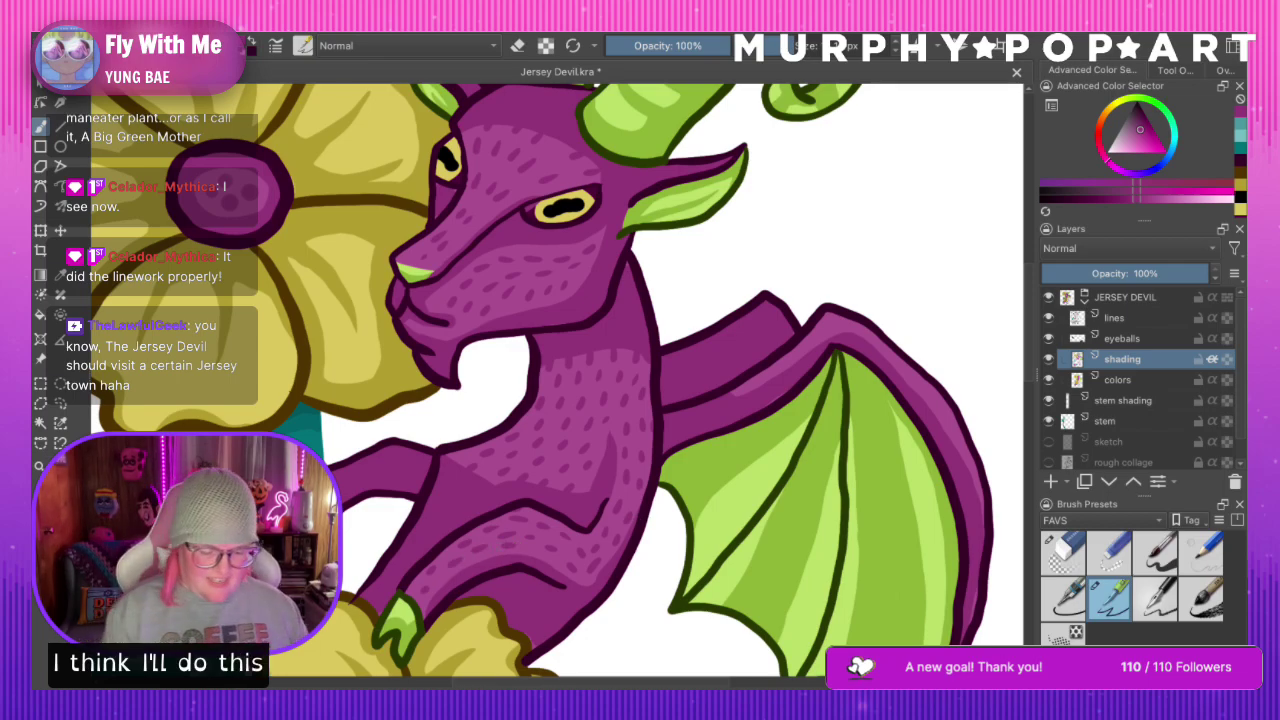
Add the same short purple fur strokes to the creature's haunch and hind legs
key(ctrl+minus)
key(ctrl+minus)
key(ctrl+minus)
key(ctrl+minus)
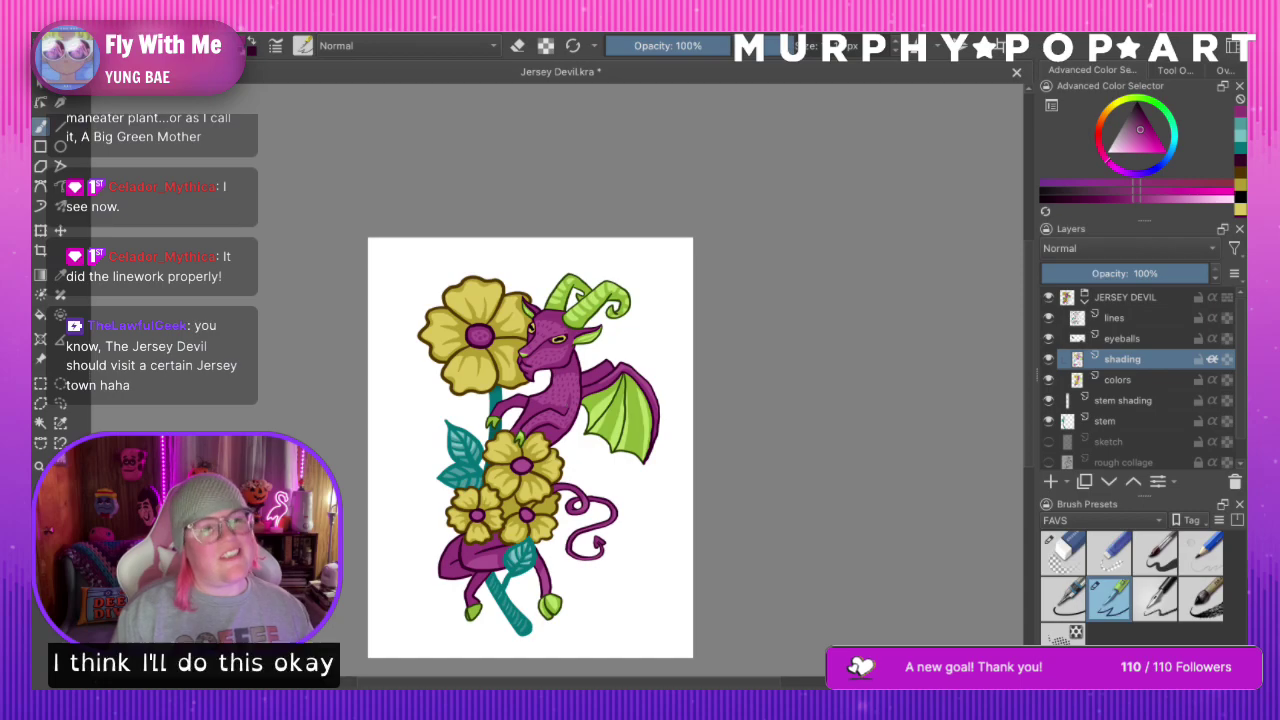
scroll(559, 384, up, 4)
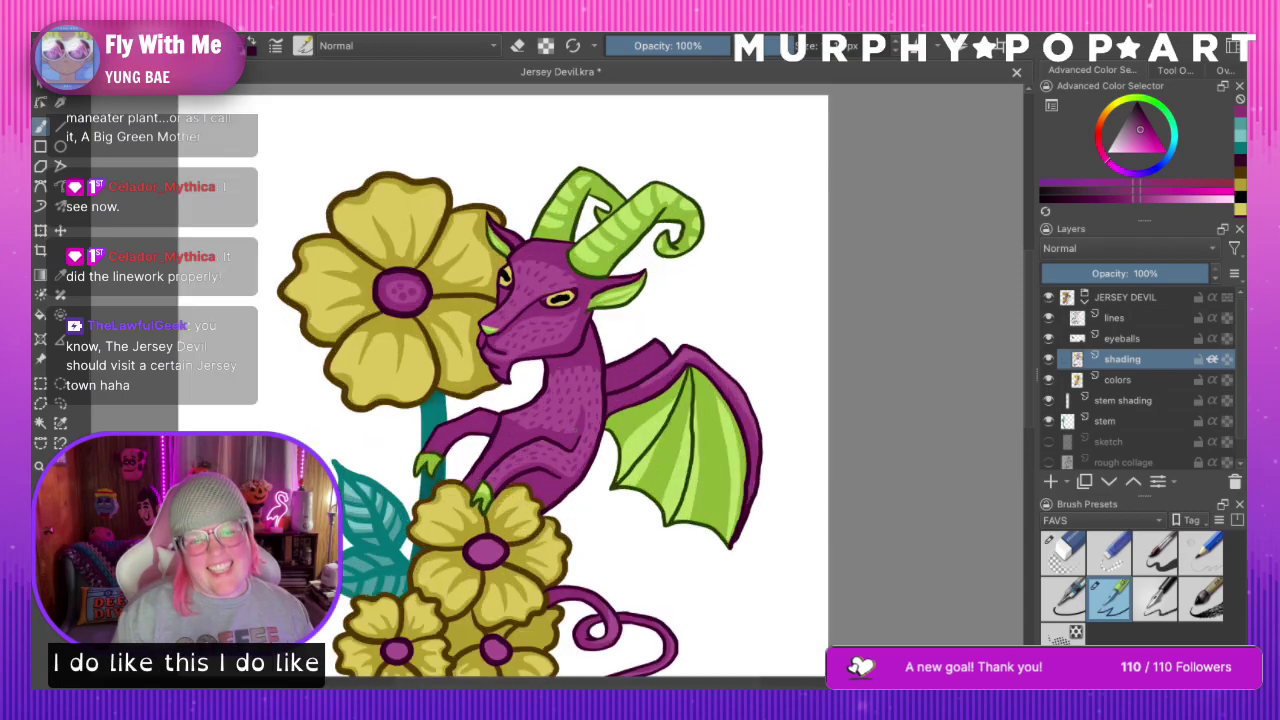
key(ctrl+plus)
drag(1031, 388, 1028, 503)
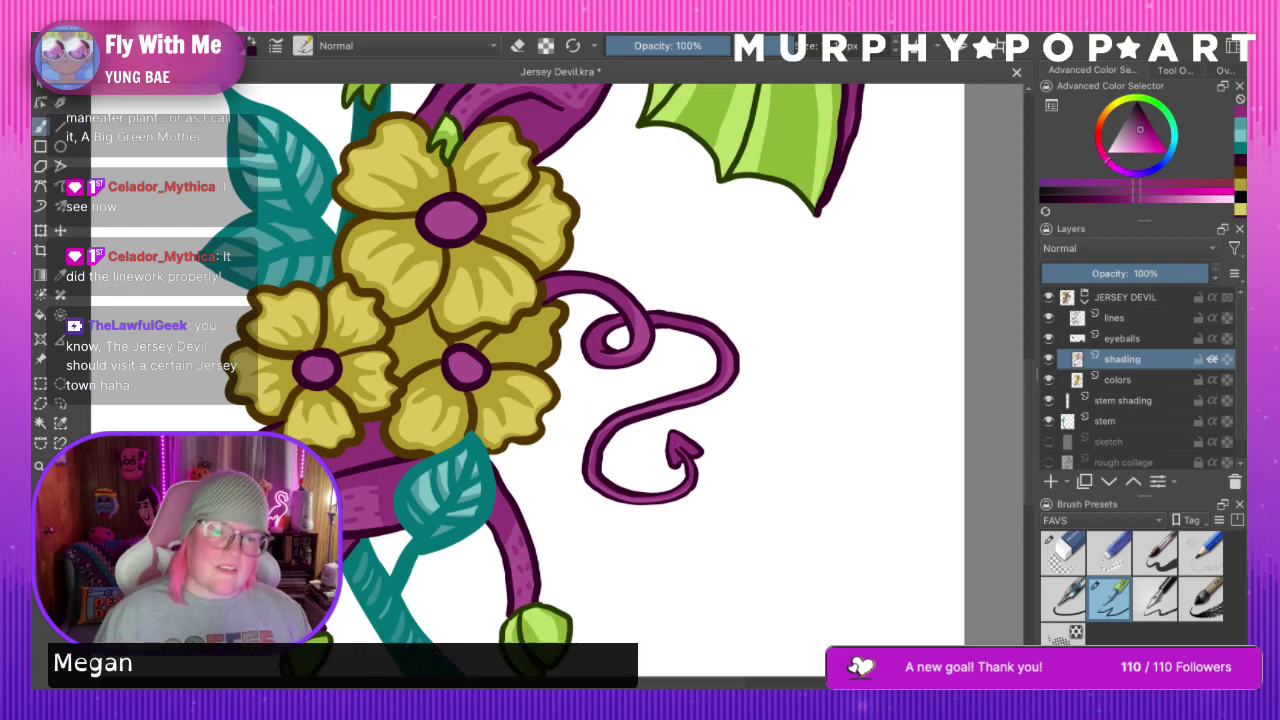
Review the fur texture over the tail, wing and whole creature, and save the illustration
key(ctrl+minus)
key(ctrl+minus)
key(ctrl+minus)
key(ctrl+plus)
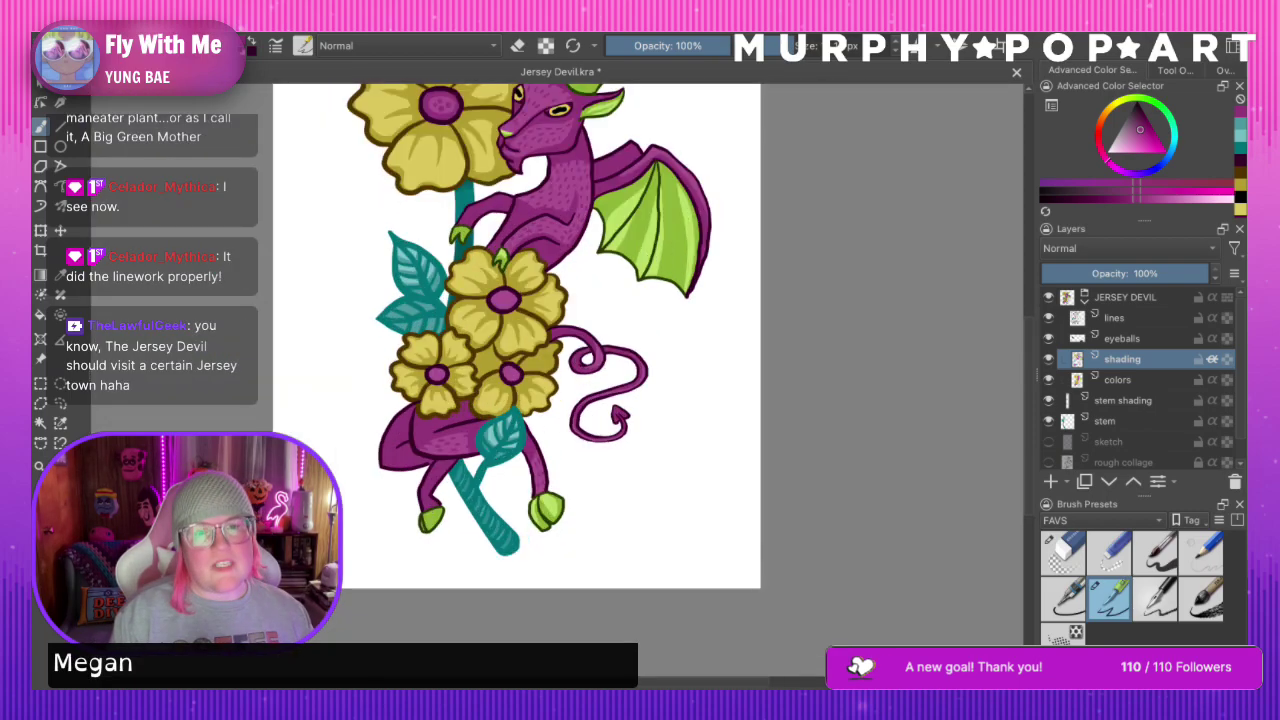
scroll(543, 271, up, 3)
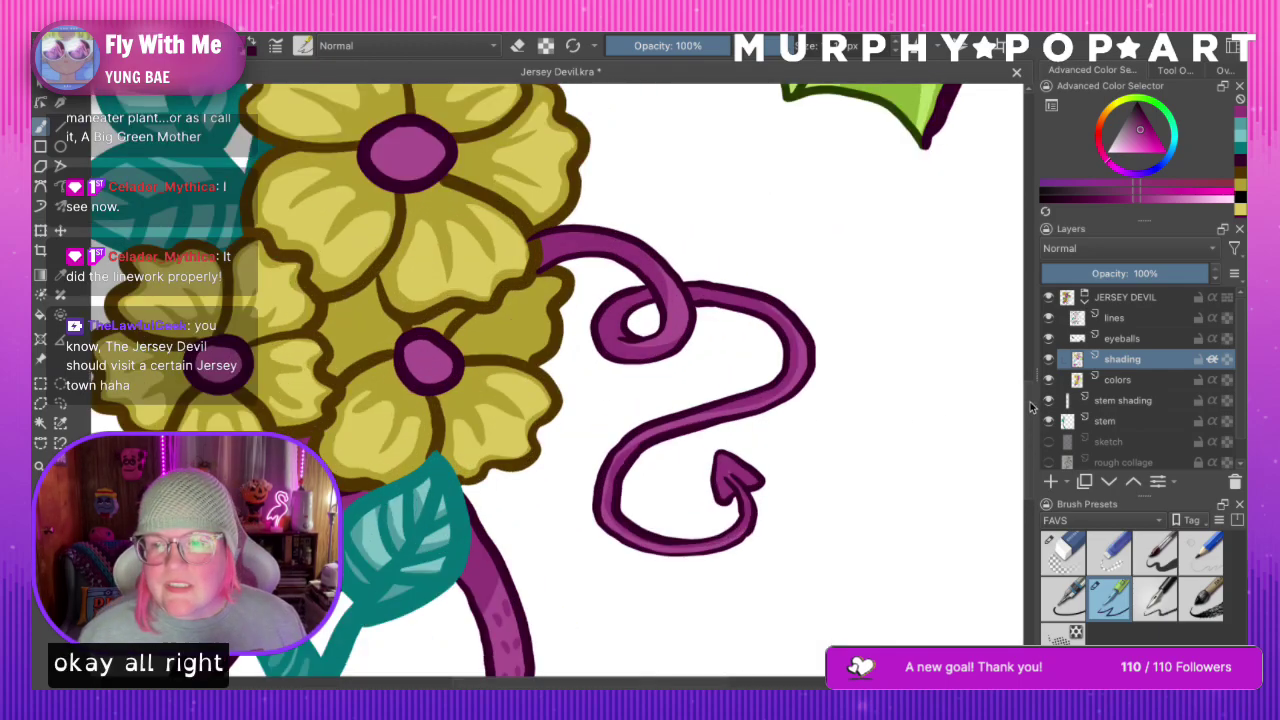
scroll(1034, 380, up, 5)
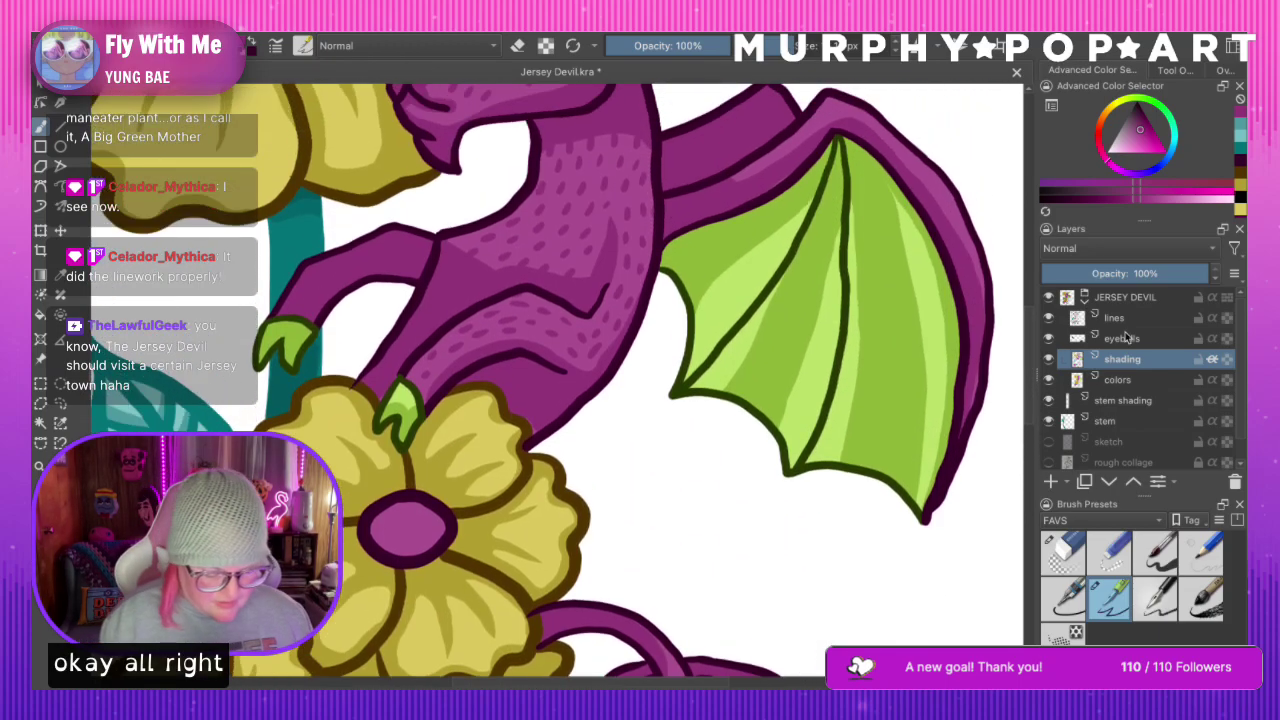
key(2)
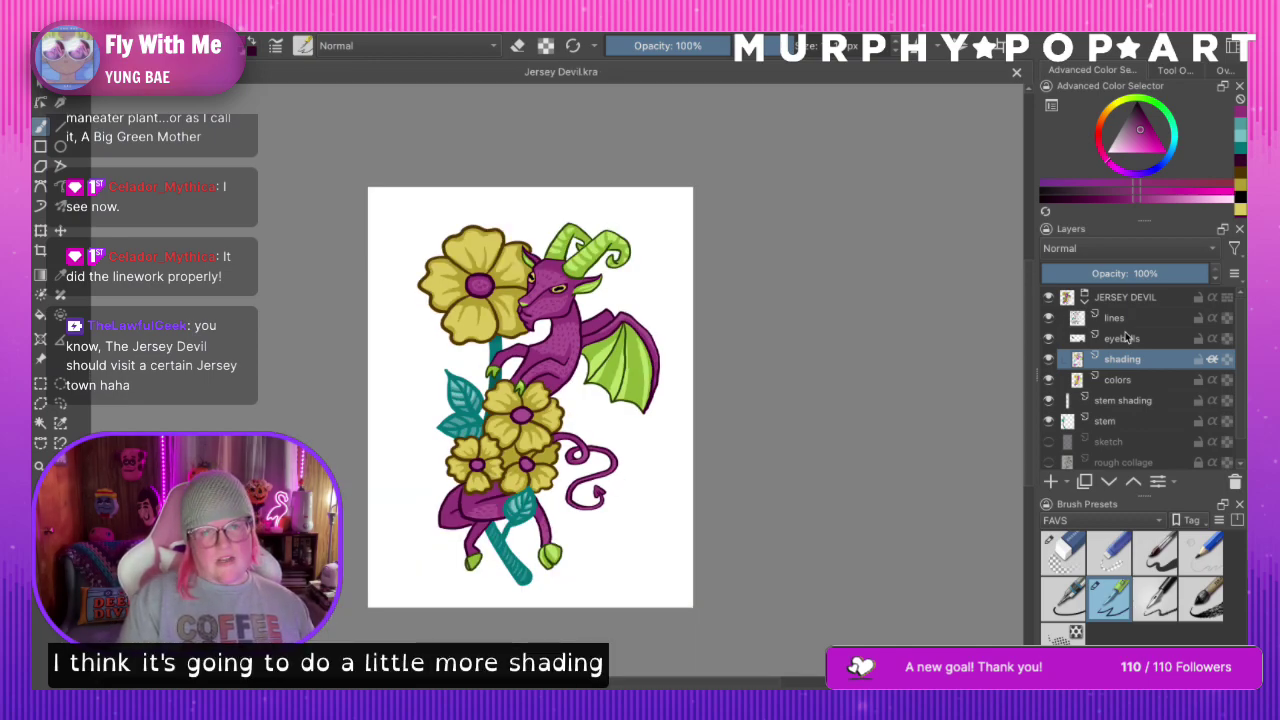
Select the creature's purple areas on the colors layer, including the tail, and make the shading layer active
key(ctrl+plus)
key(ctrl+plus)
key(ctrl+plus)
key(ctrl+plus)
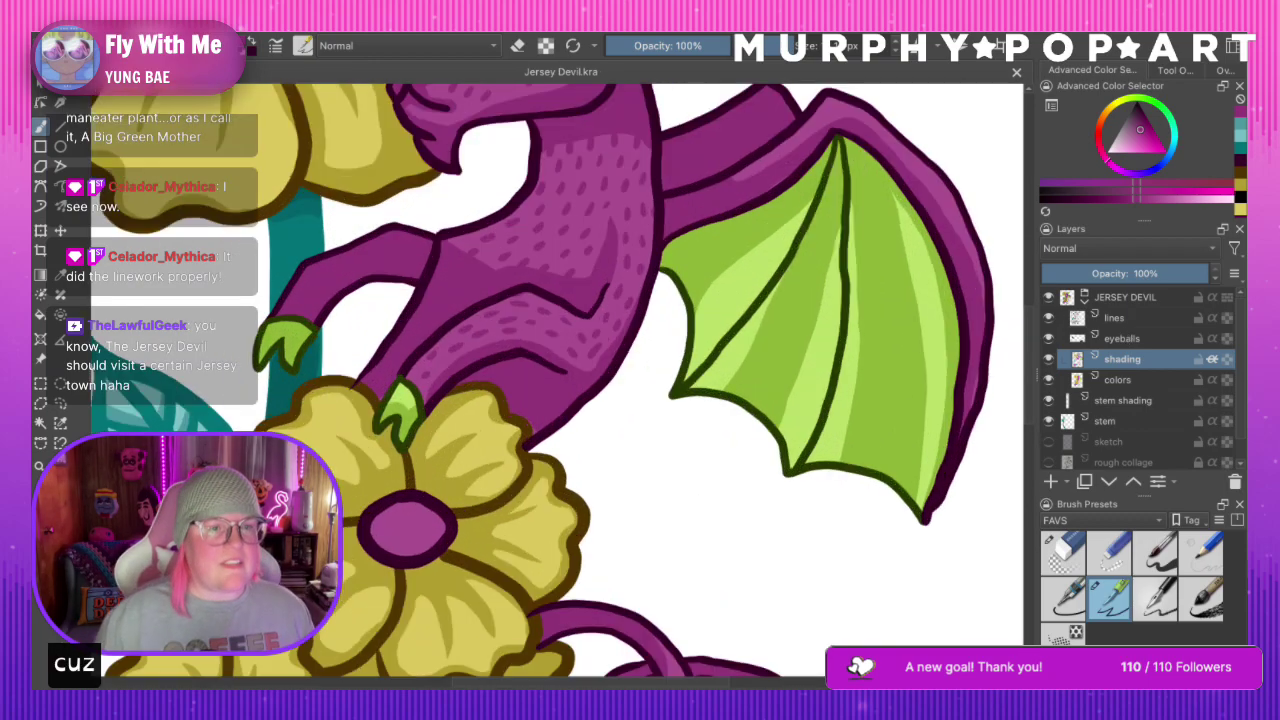
click(40, 422)
click(1120, 385)
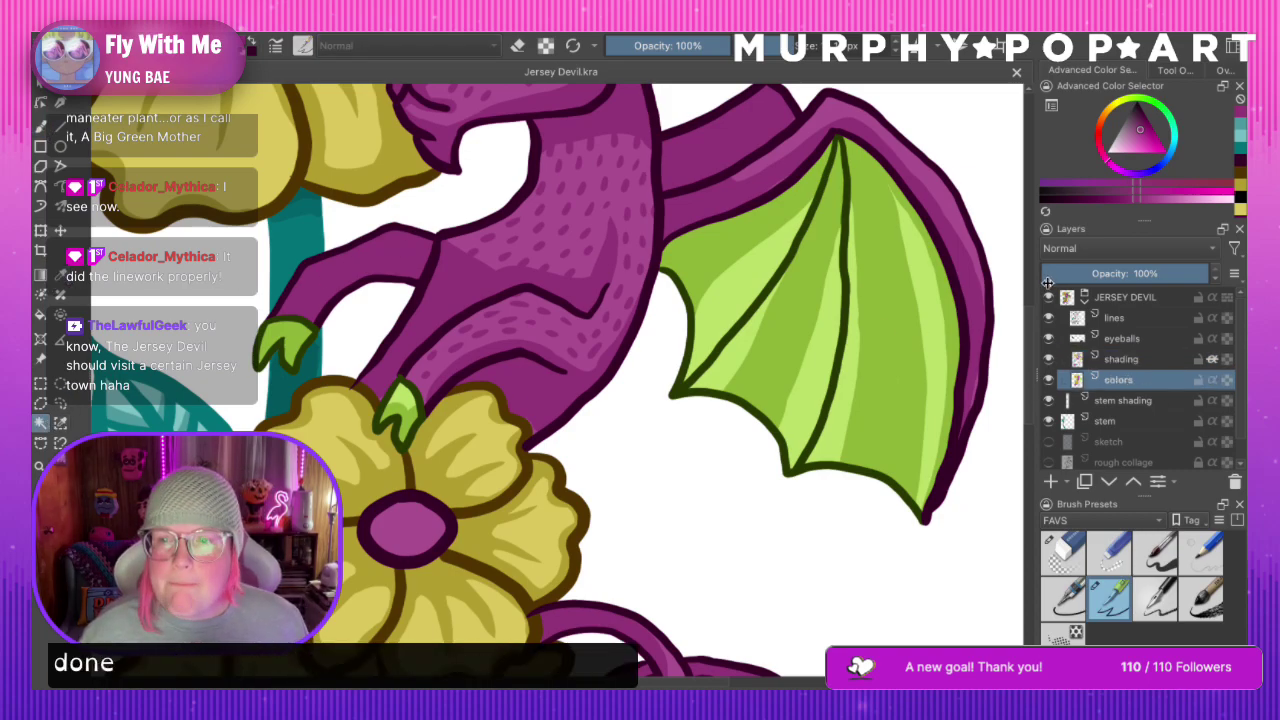
scroll(1020, 335, up, 3)
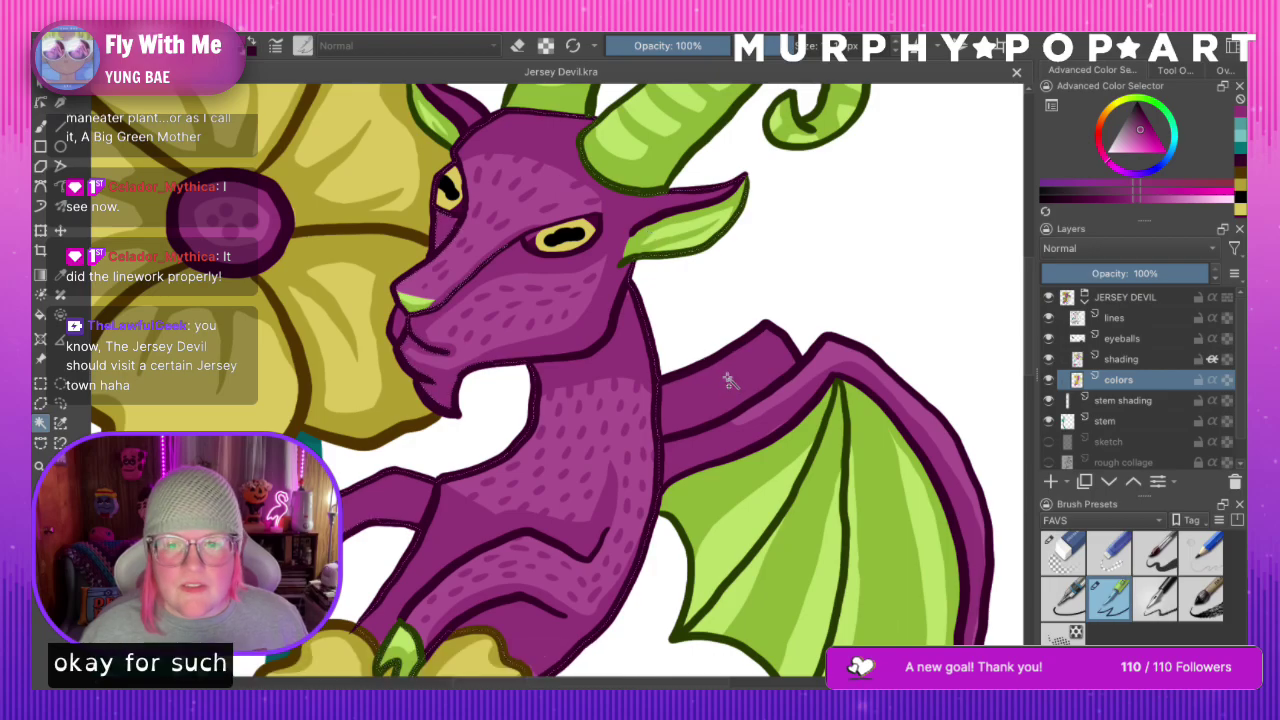
drag(1028, 366, 1023, 493)
scroll(1024, 497, down, 2)
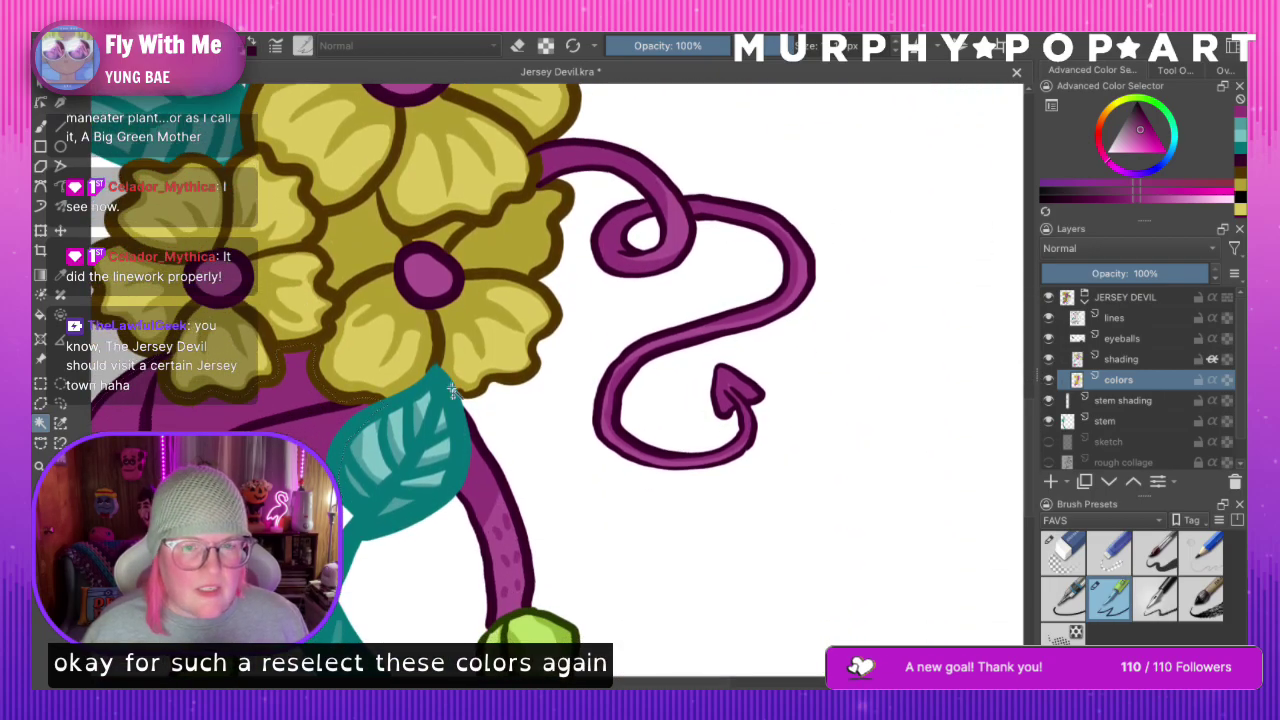
shift+click(809, 283)
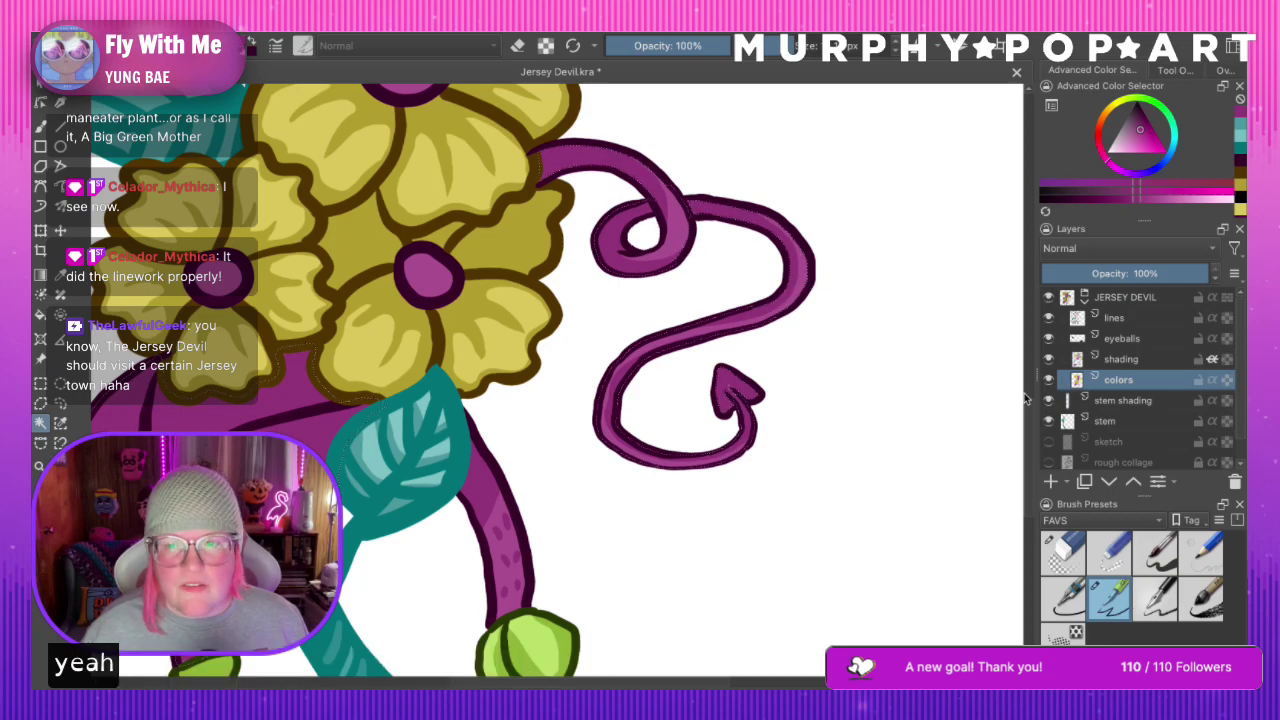
scroll(1028, 395, up, 5)
scroll(1030, 348, up, 5)
click(1150, 359)
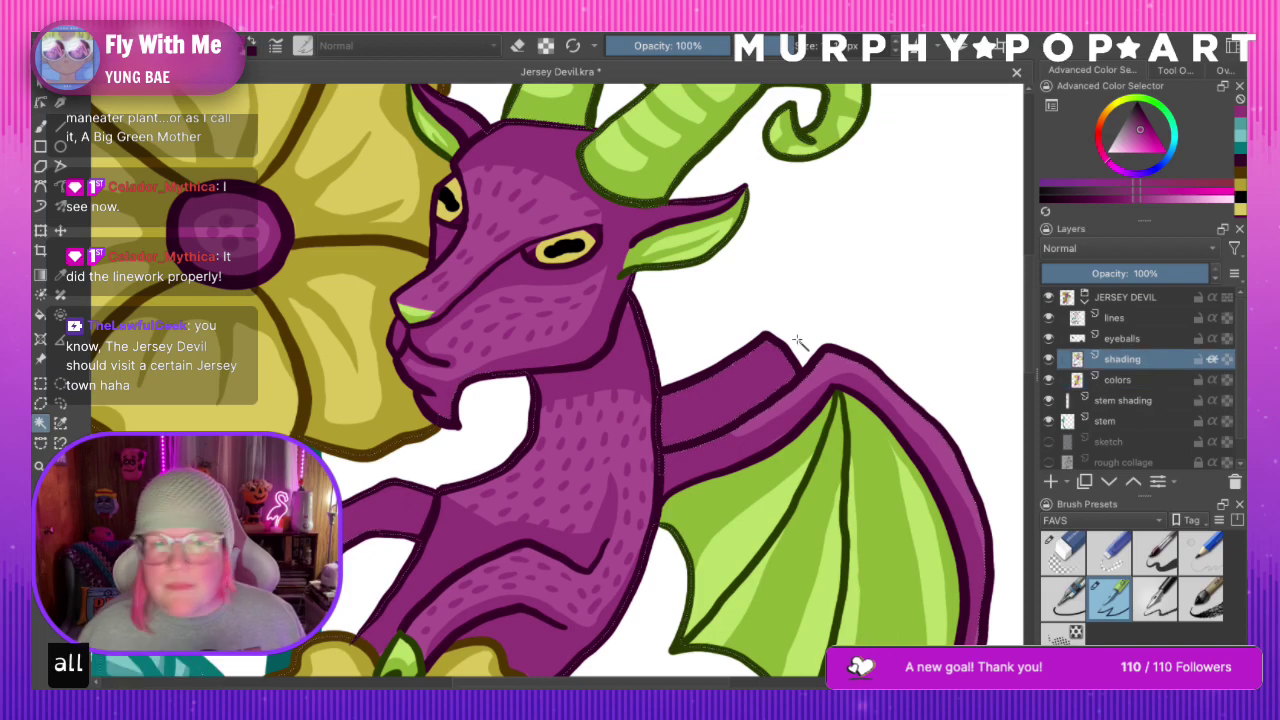
Pick a darker purple for the brush and compare the creature's head with the shading layer hidden and shown
click(1121, 198)
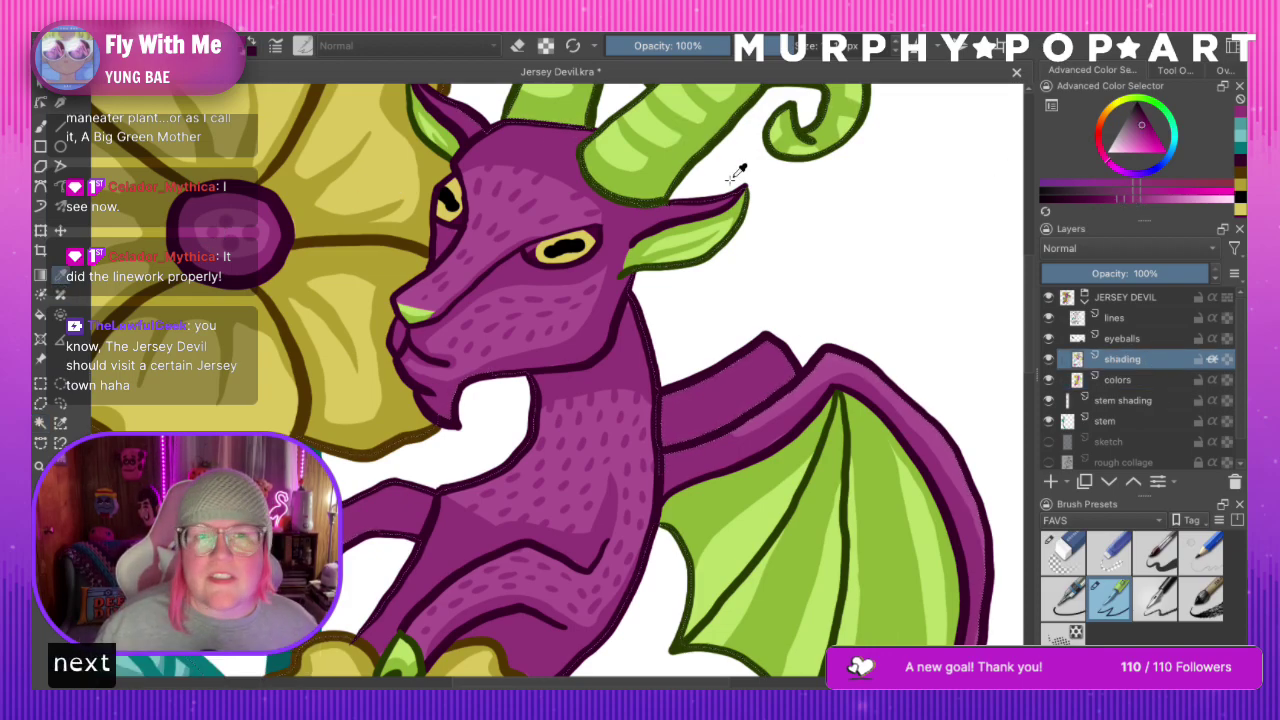
click(40, 126)
scroll(472, 212, up, 3)
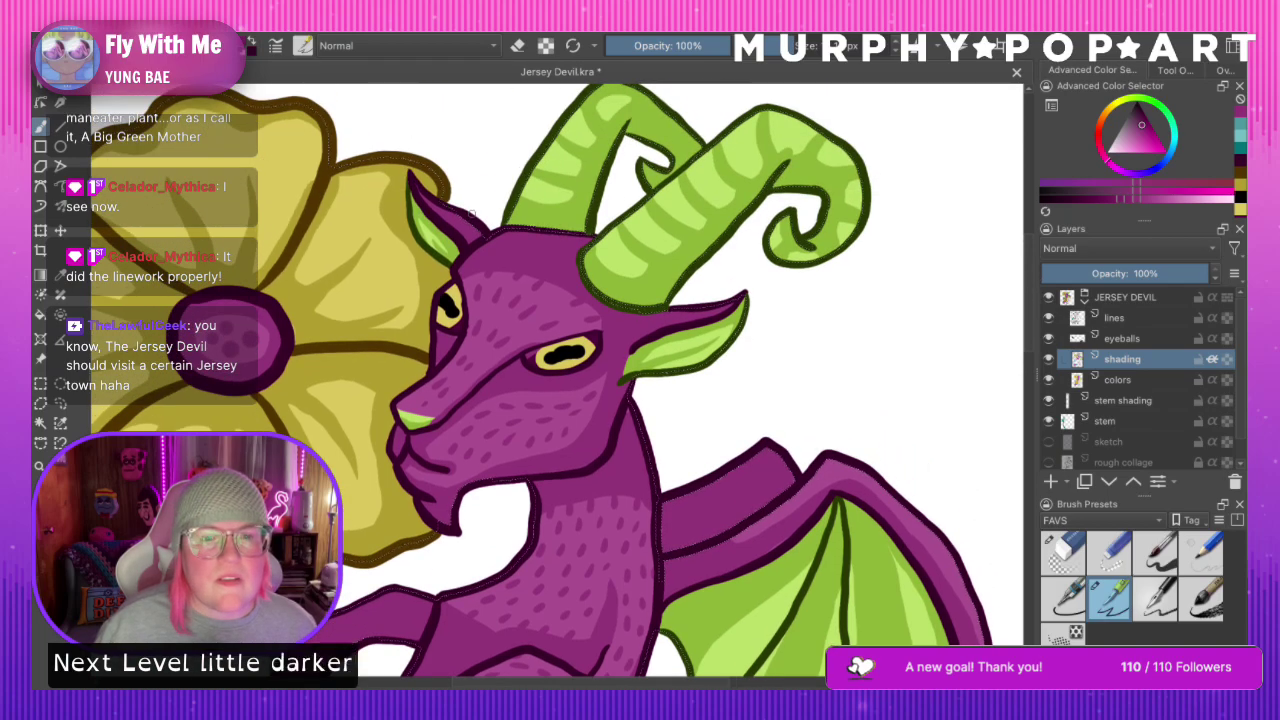
click(1049, 359)
click(1049, 359)
click(1049, 359)
click(1049, 359)
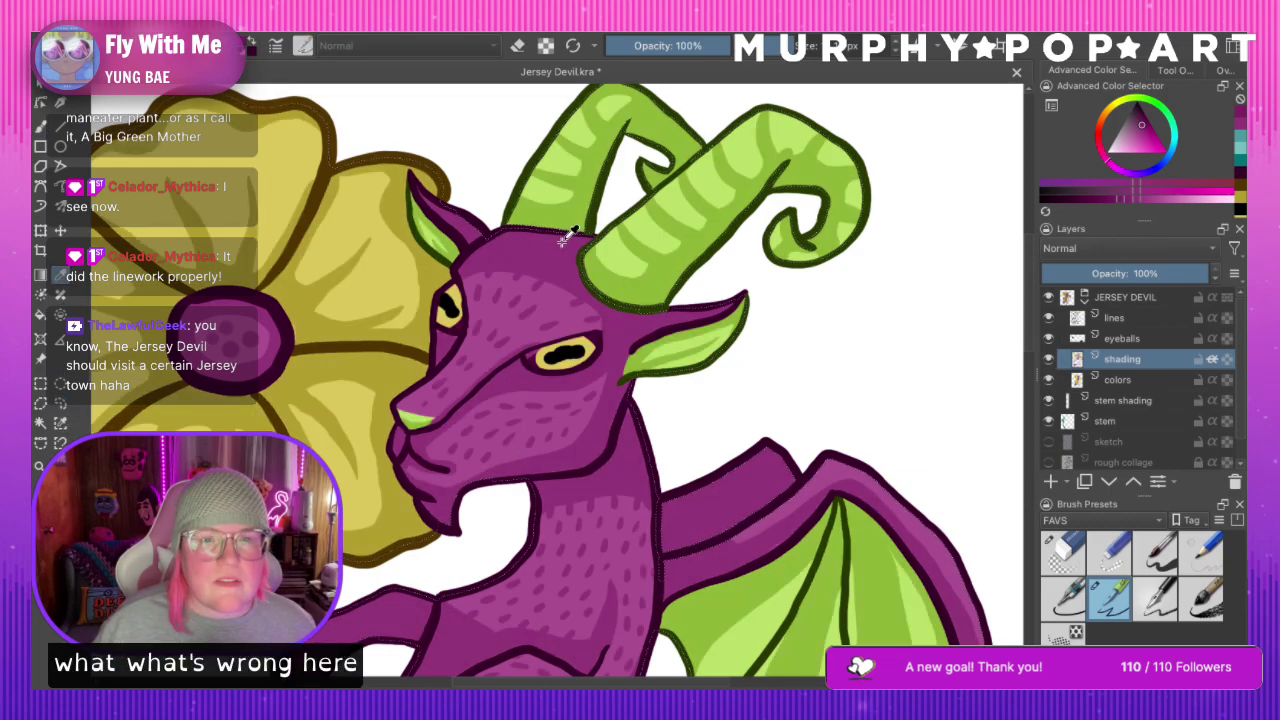
Darken the brush's purple a little further and clear the selection around the creature
click(1119, 199)
click(40, 126)
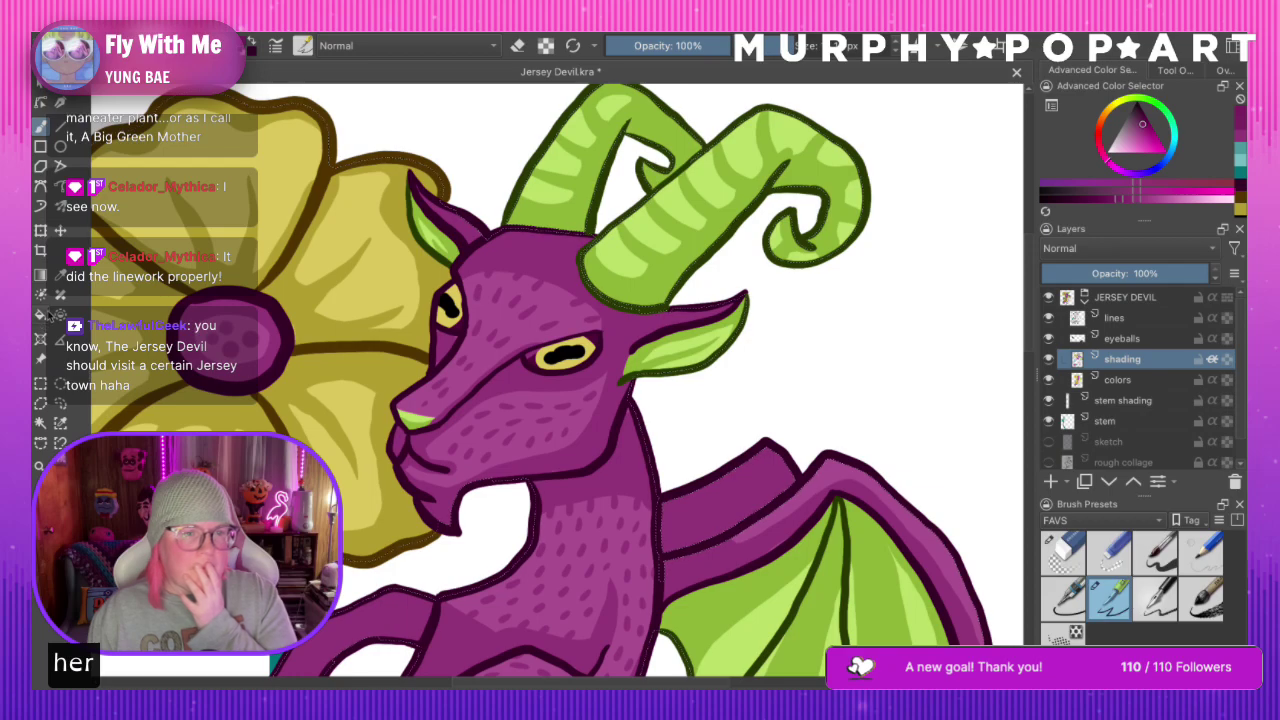
click(60, 403)
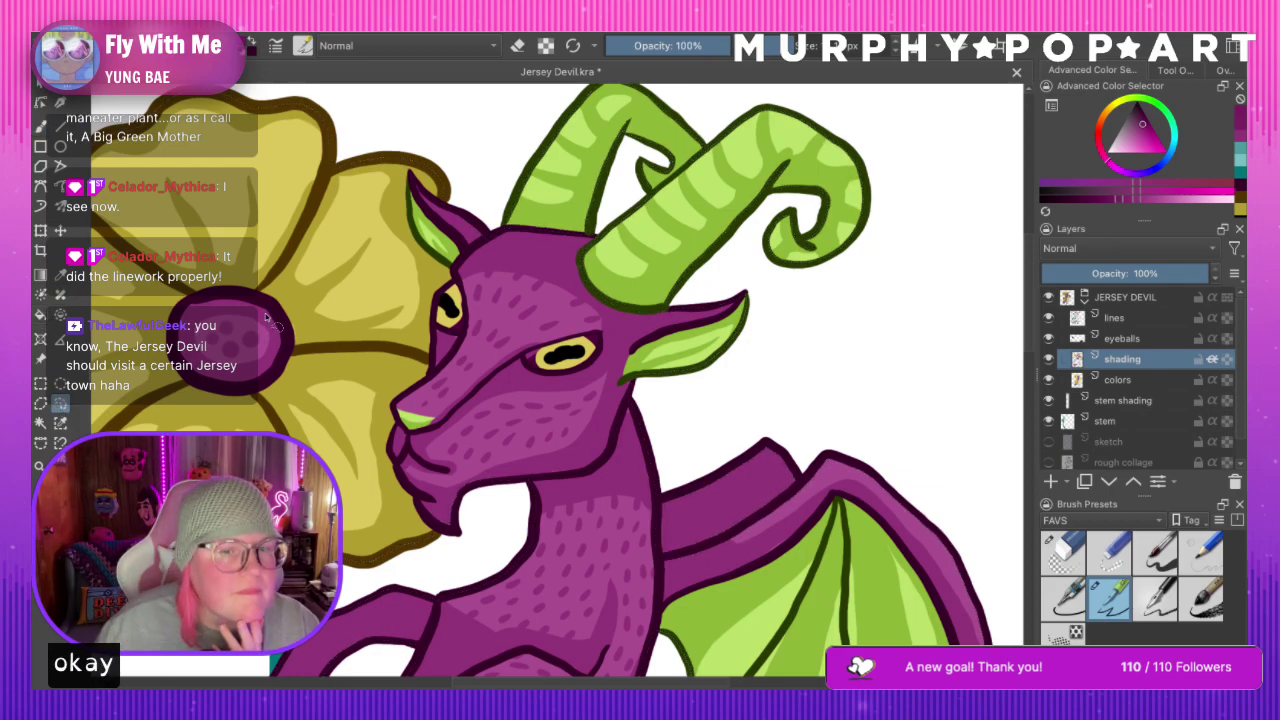
Select the creature's purple head and body area on the colors layer and make the shading layer active for painting
click(41, 125)
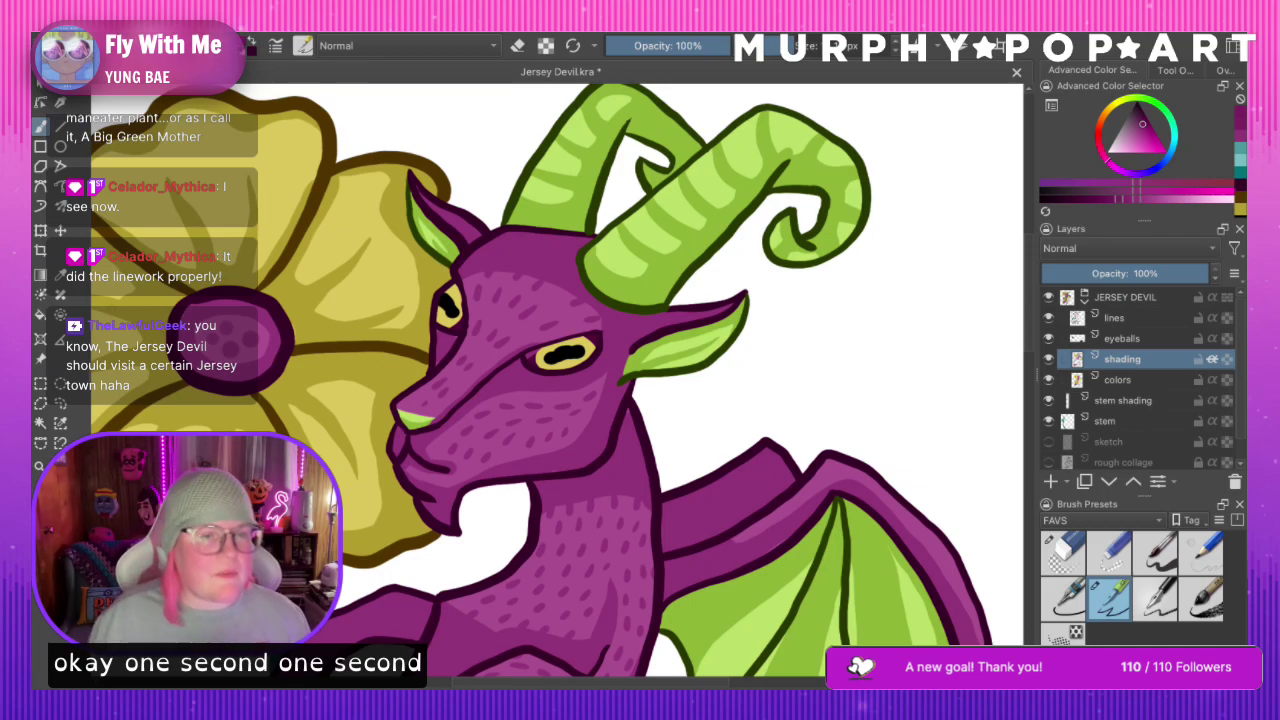
click(1150, 190)
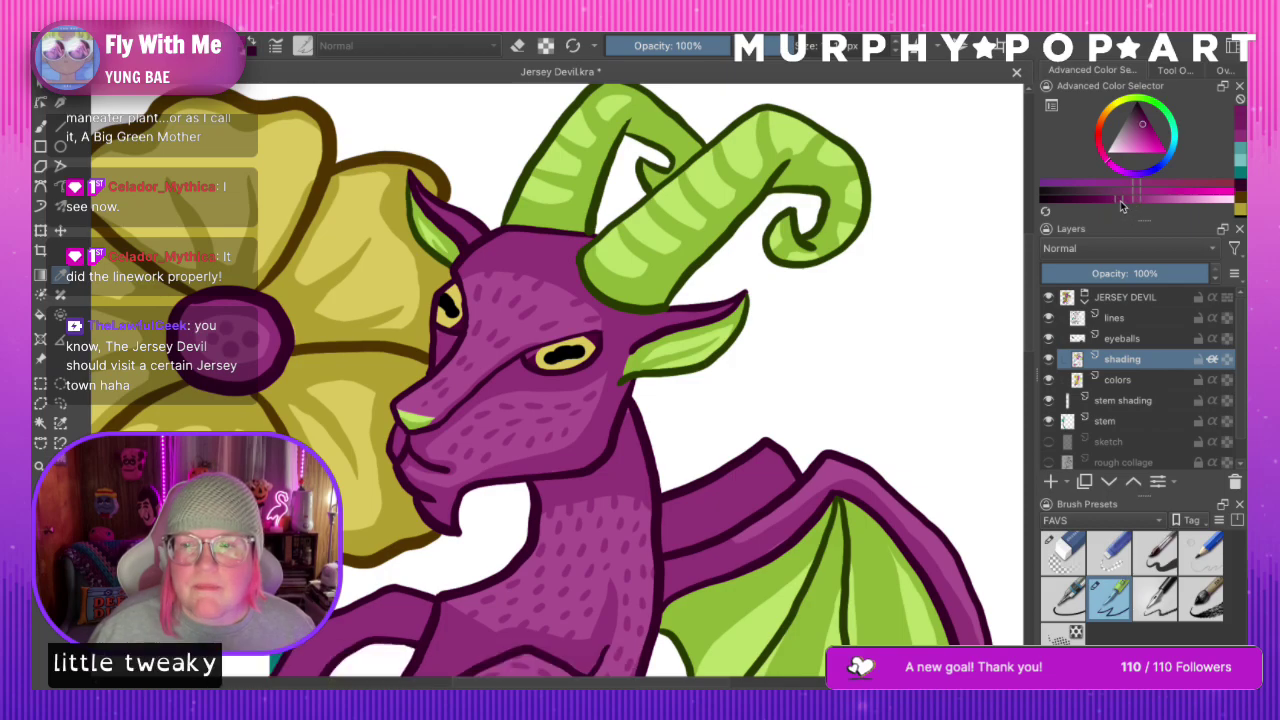
click(43, 130)
click(43, 423)
click(1117, 382)
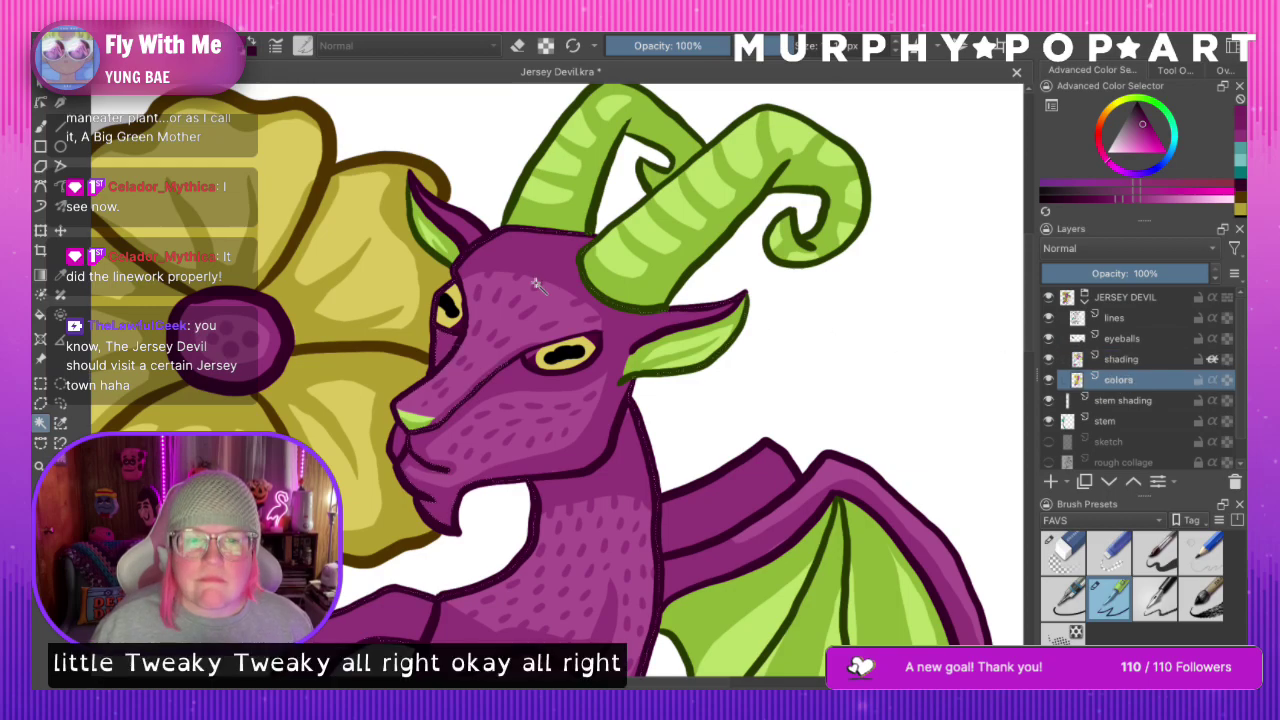
click(1147, 362)
key(b)
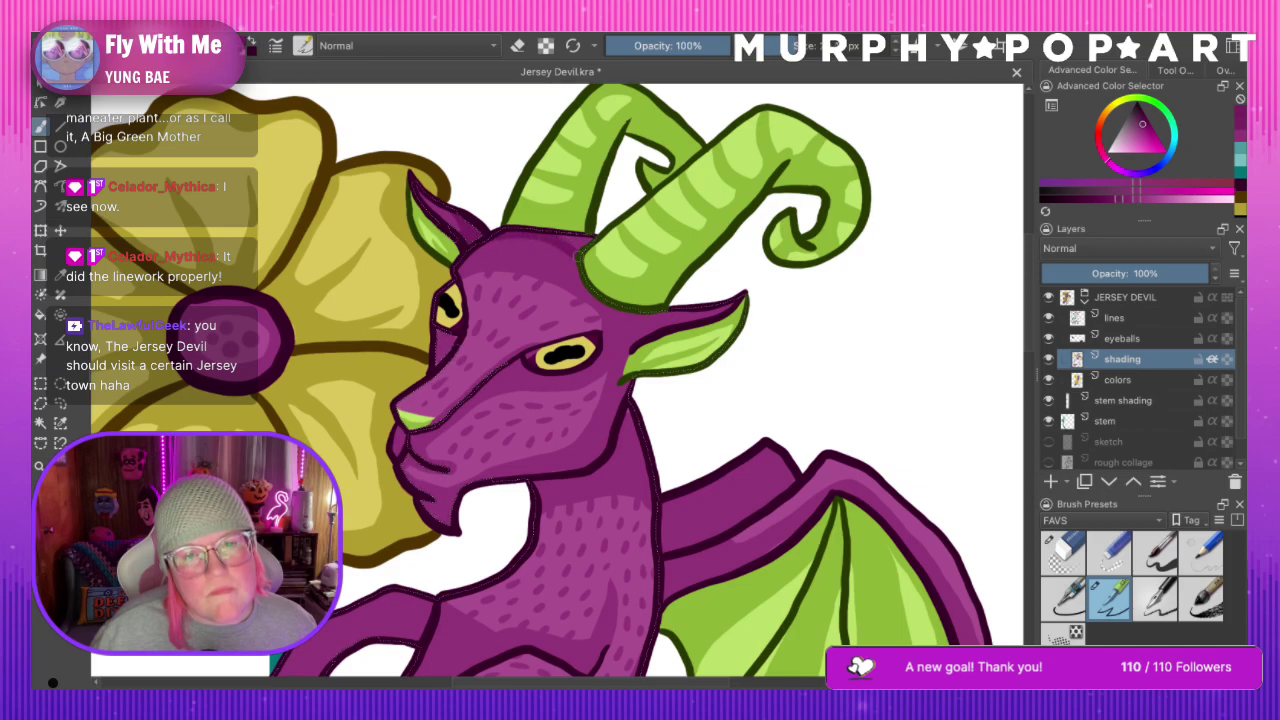
Paint darker purple shadows by the horn base and jaw, and add short fur strokes over the forehead, chest and arms
drag(577, 265, 599, 301)
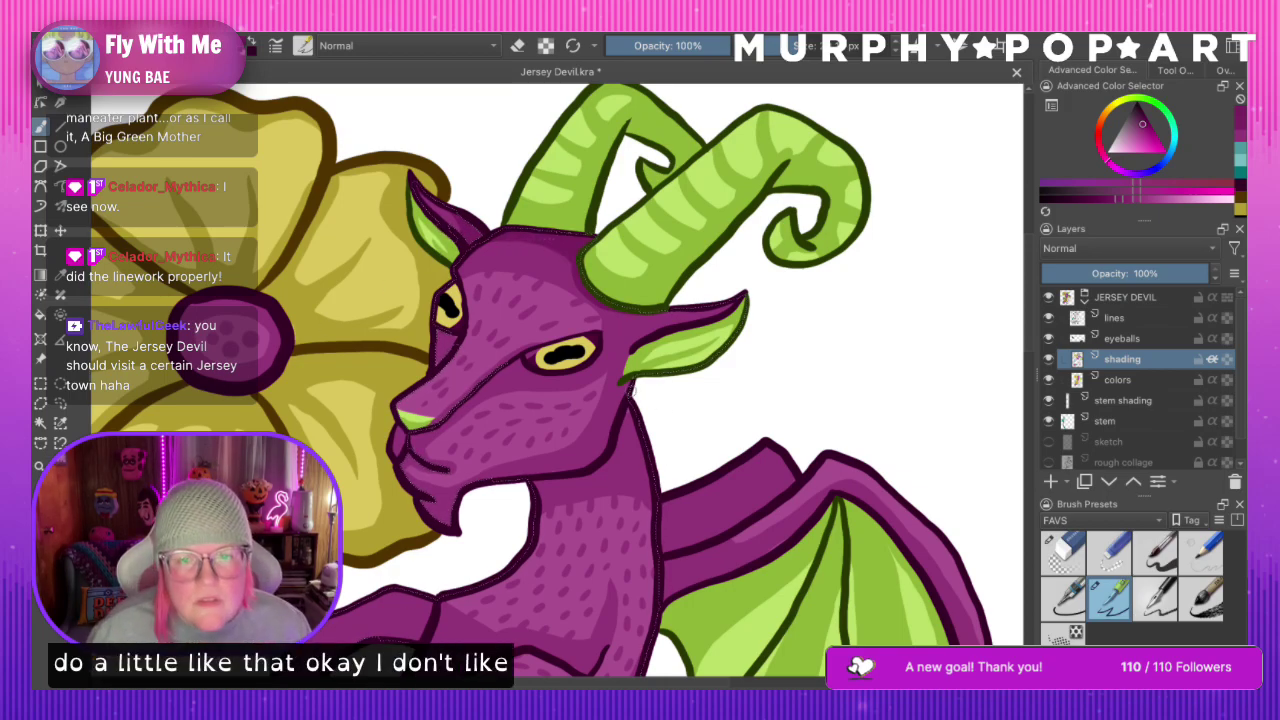
mouse_move(613, 408)
mouse_down()
mouse_move(584, 465)
mouse_move(513, 472)
mouse_up()
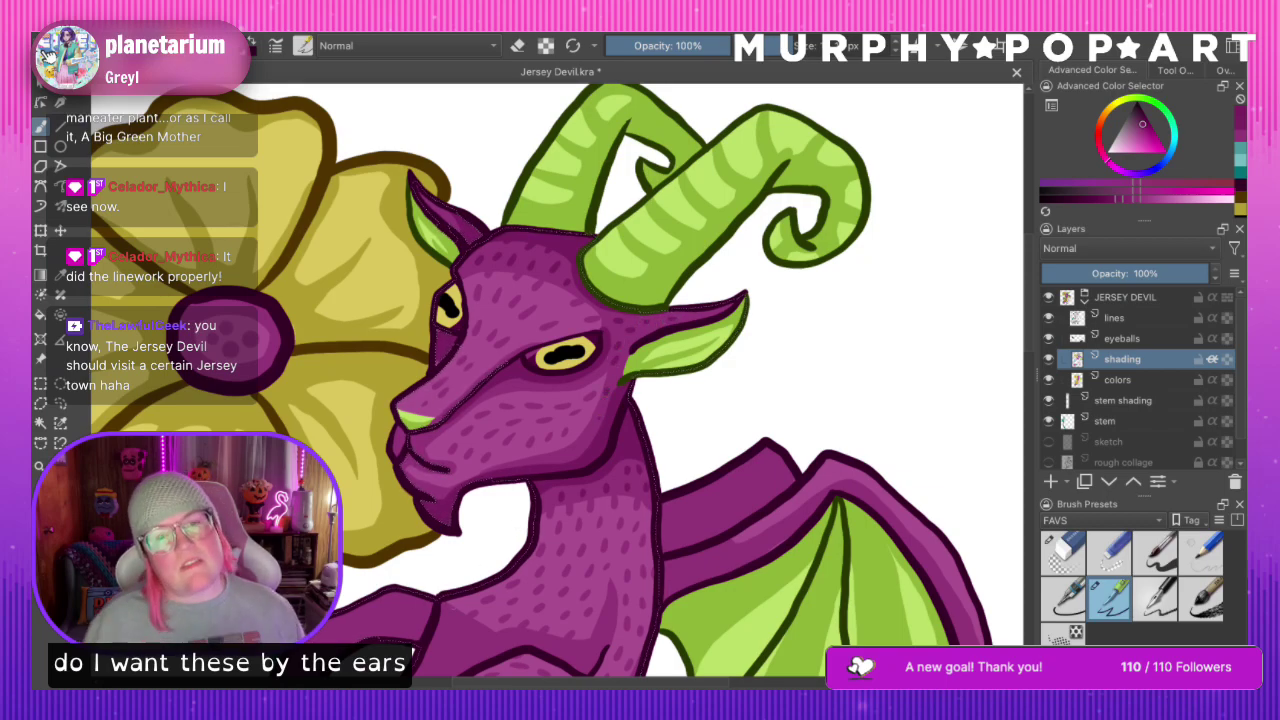
drag(1029, 344, 1038, 400)
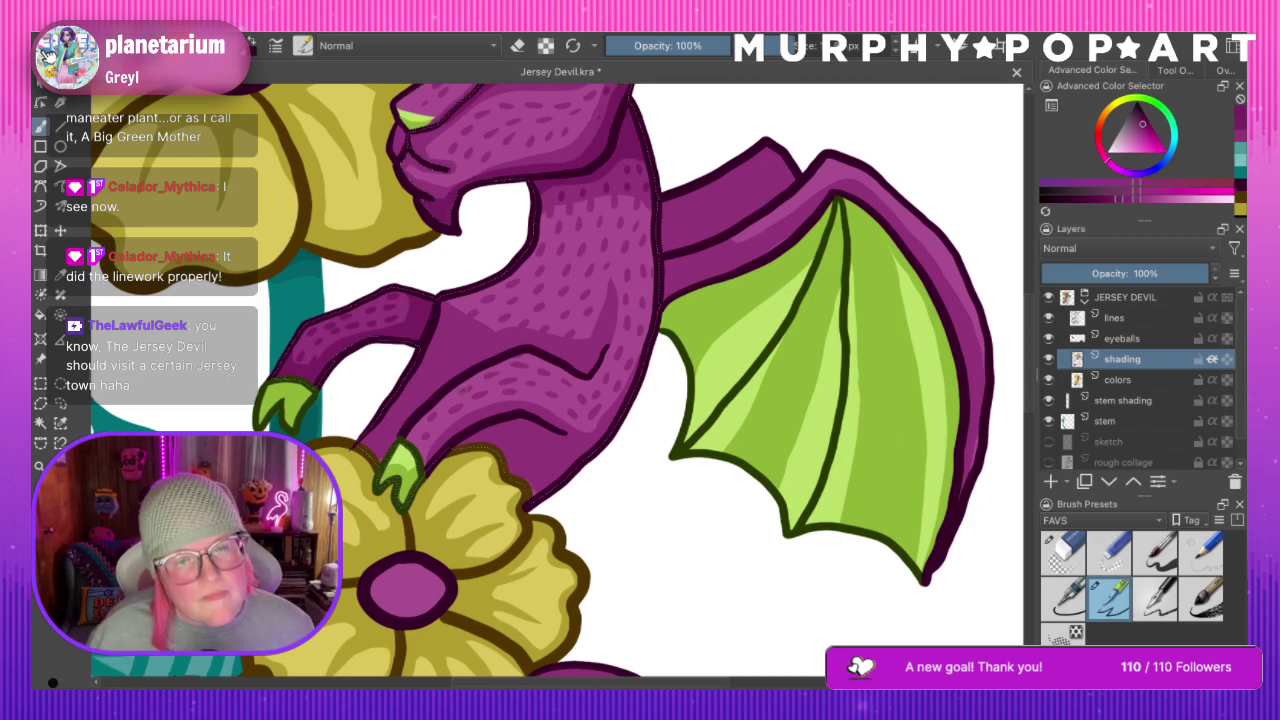
mouse_move(598, 352)
mouse_down()
mouse_move(566, 369)
mouse_move(525, 345)
mouse_up()
key(ctrl+z)
mouse_move(608, 320)
mouse_down()
mouse_move(598, 350)
mouse_move(573, 364)
mouse_move(605, 333)
mouse_up()
key(ctrl+z)
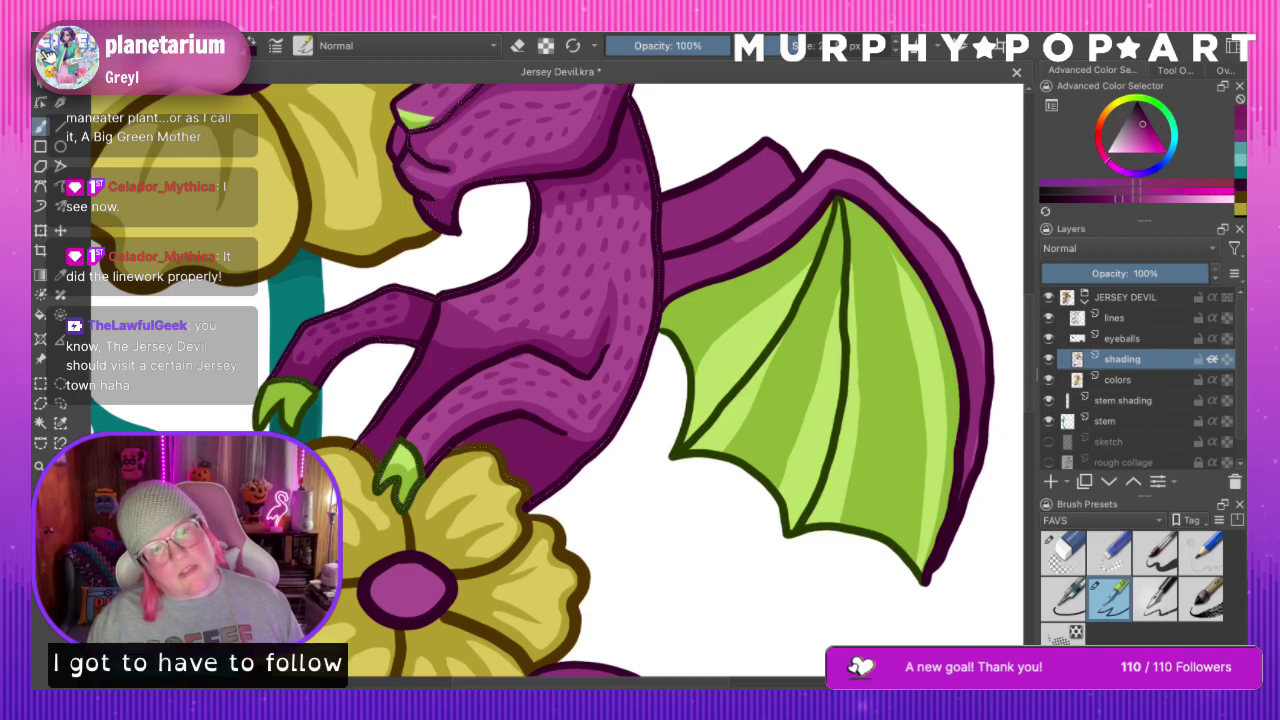
Add darker fur strokes to the shaded far arm and lower belly, and sample a purple from the arm
key(ctrl+minus)
key(ctrl+minus)
key(ctrl+minus)
key(ctrl+minus)
key(ctrl+equal)
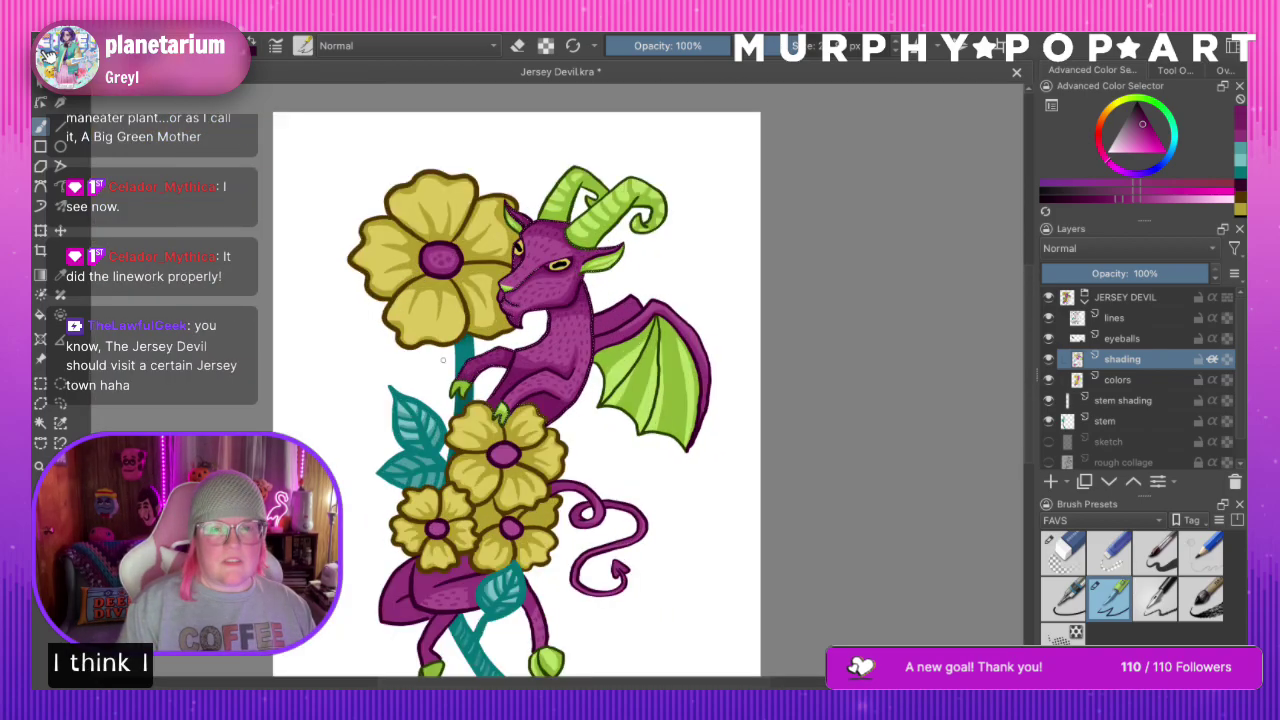
scroll(443, 360, up, 5)
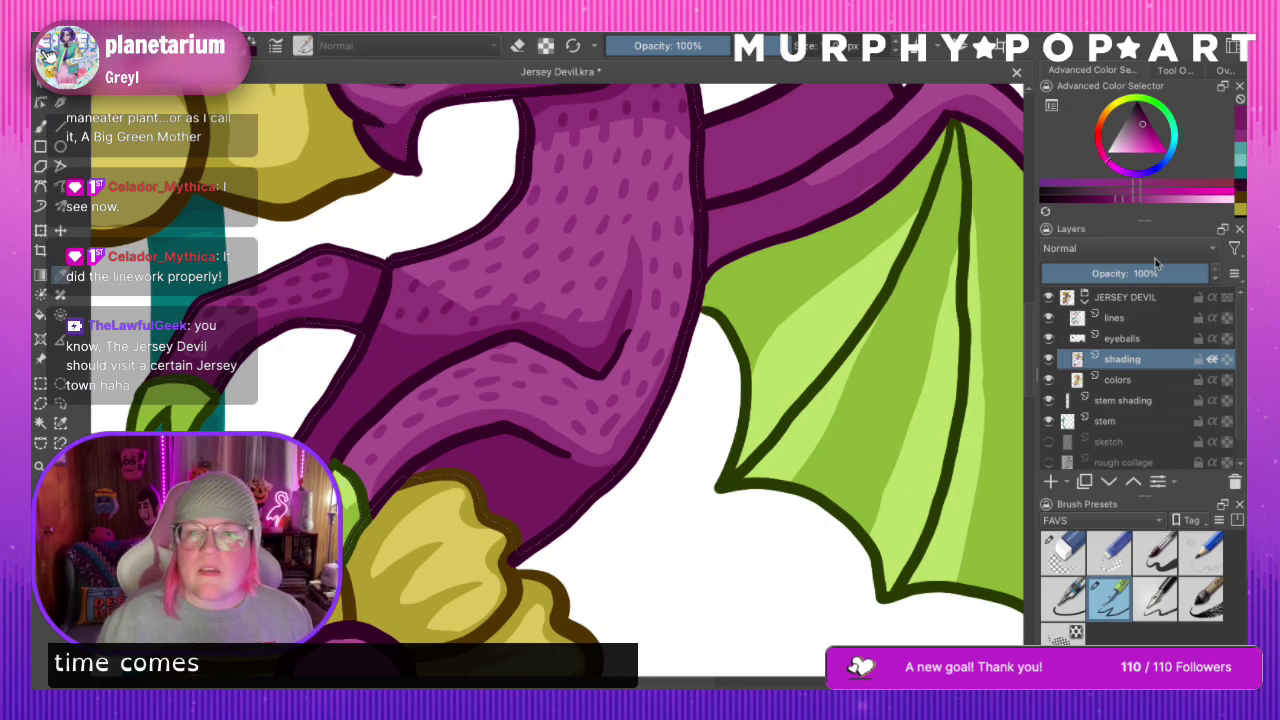
click(41, 126)
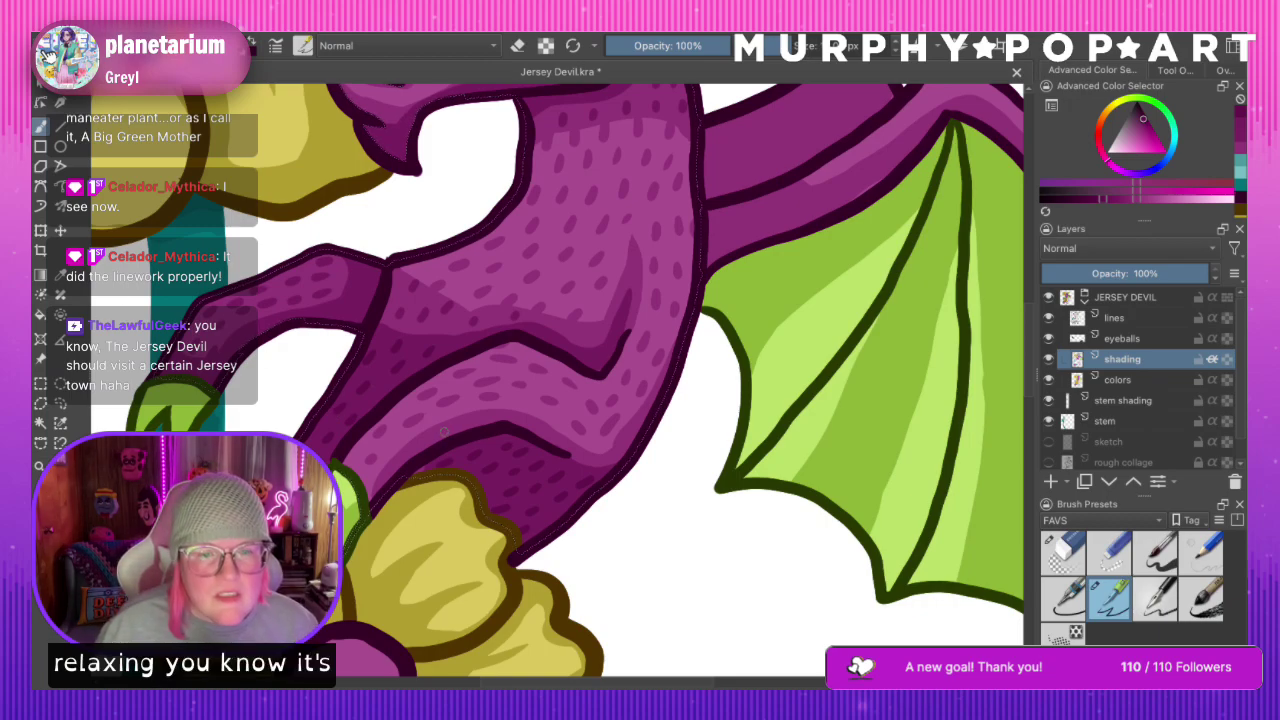
click(60, 275)
click(304, 269)
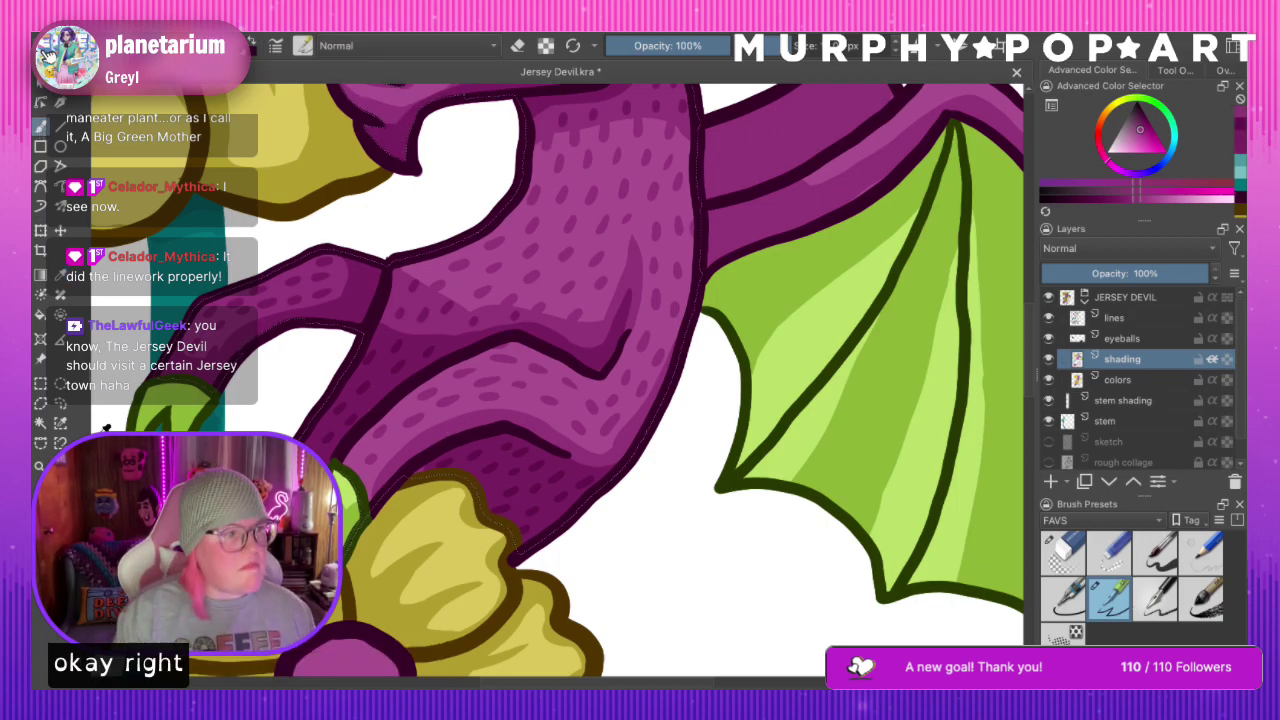
Review the fur strokes across the whole creature and save the illustration
key(ctrl+minus)
key(ctrl+minus)
key(ctrl+minus)
key(ctrl+minus)
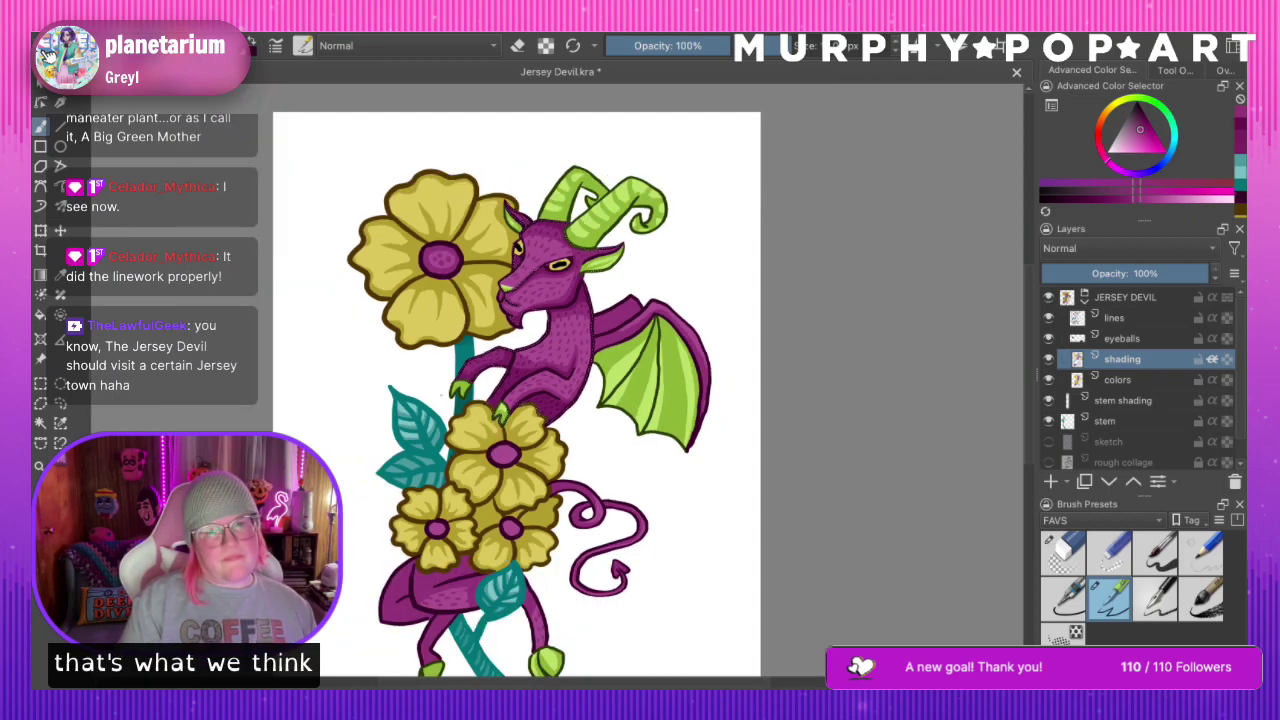
key(ctrl+plus)
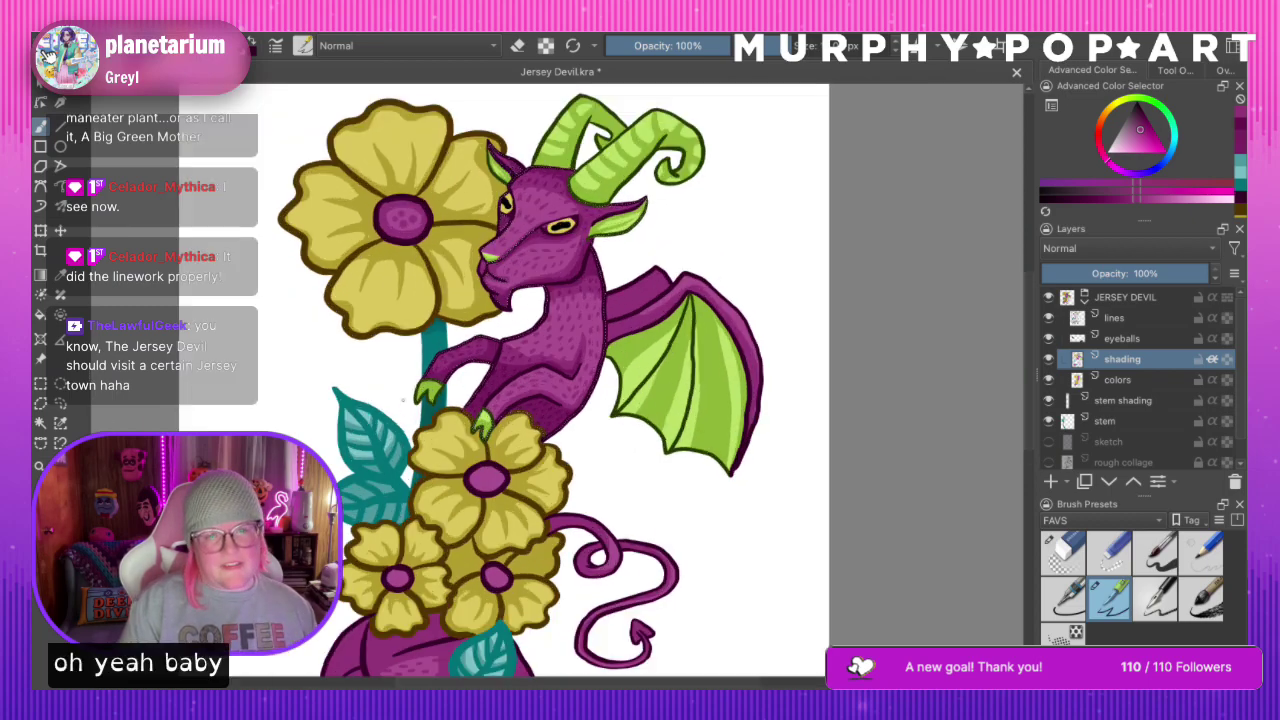
key(ctrl+s)
Sample the shading purple from the creature's upper body for painting its hindquarters
key(plus)
key(plus)
drag(1029, 376, 1010, 504)
drag(648, 683, 525, 683)
scroll(1033, 420, down, 3)
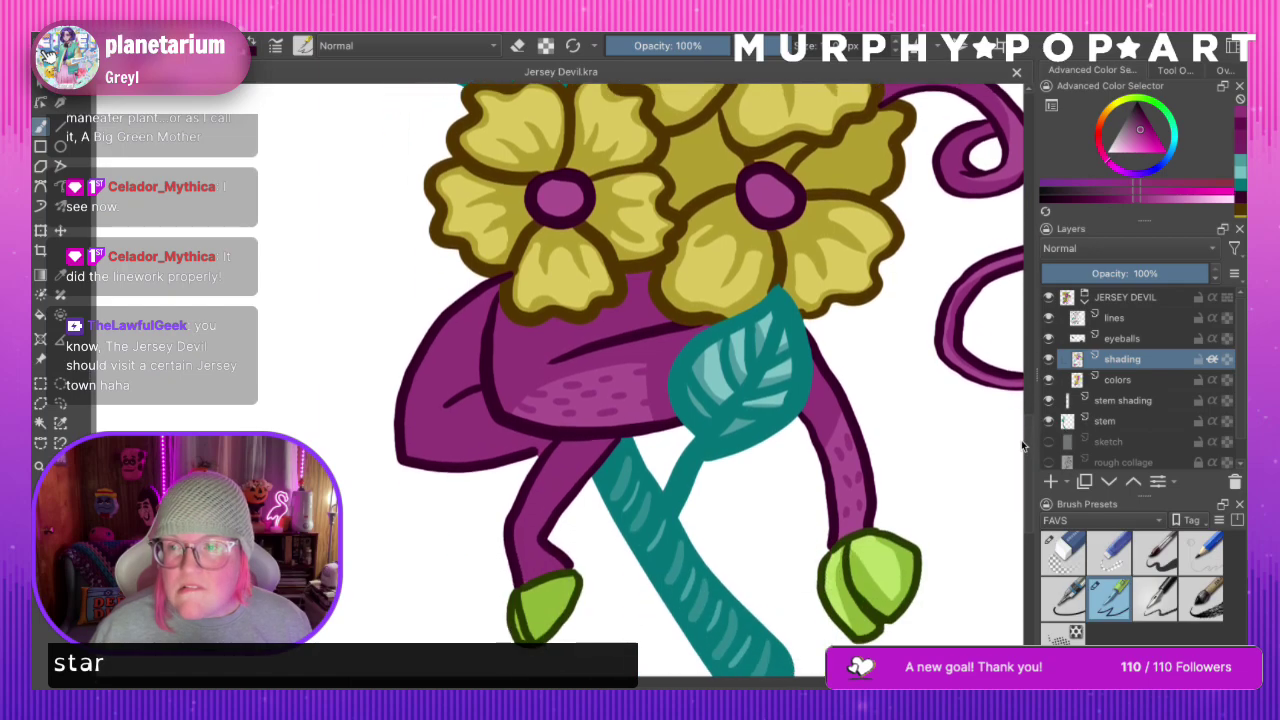
scroll(1010, 397, down, 10)
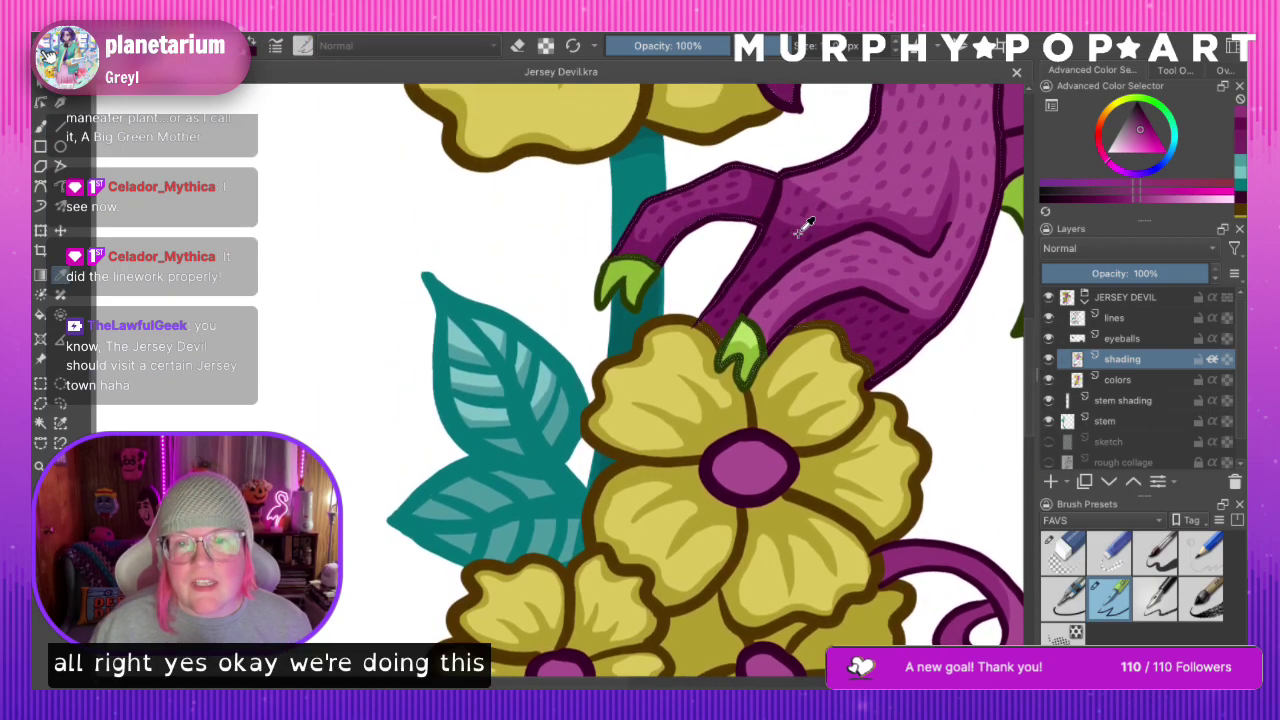
scroll(1015, 445, down, 8)
scroll(1015, 445, down, 2)
click(40, 125)
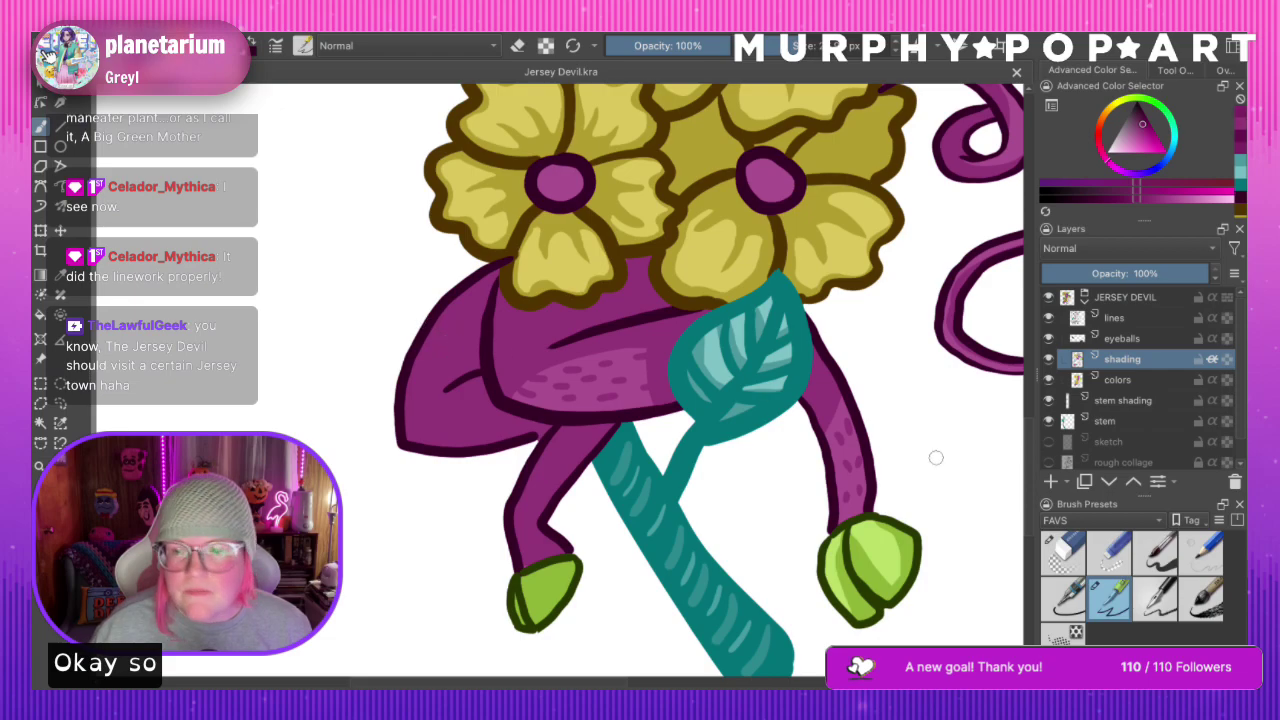
click(60, 275)
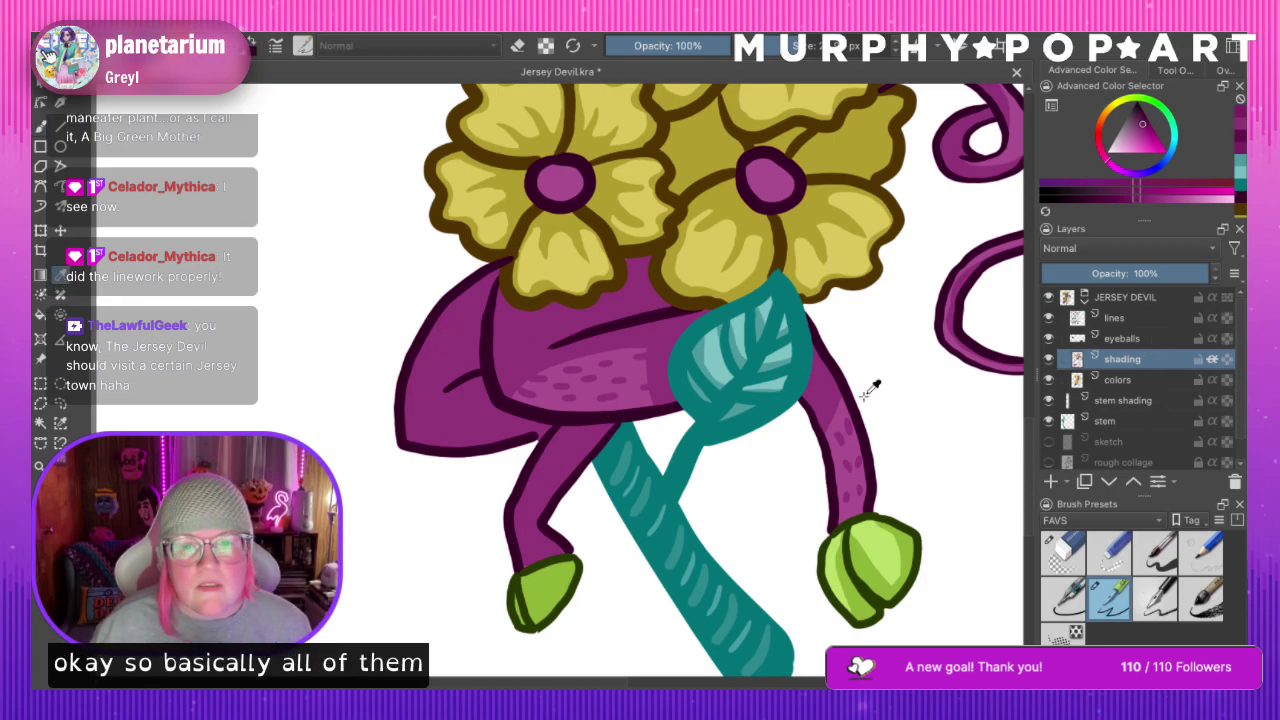
mouse_move(1027, 430)
mouse_down()
mouse_move(1037, 343)
mouse_move(1029, 449)
mouse_up()
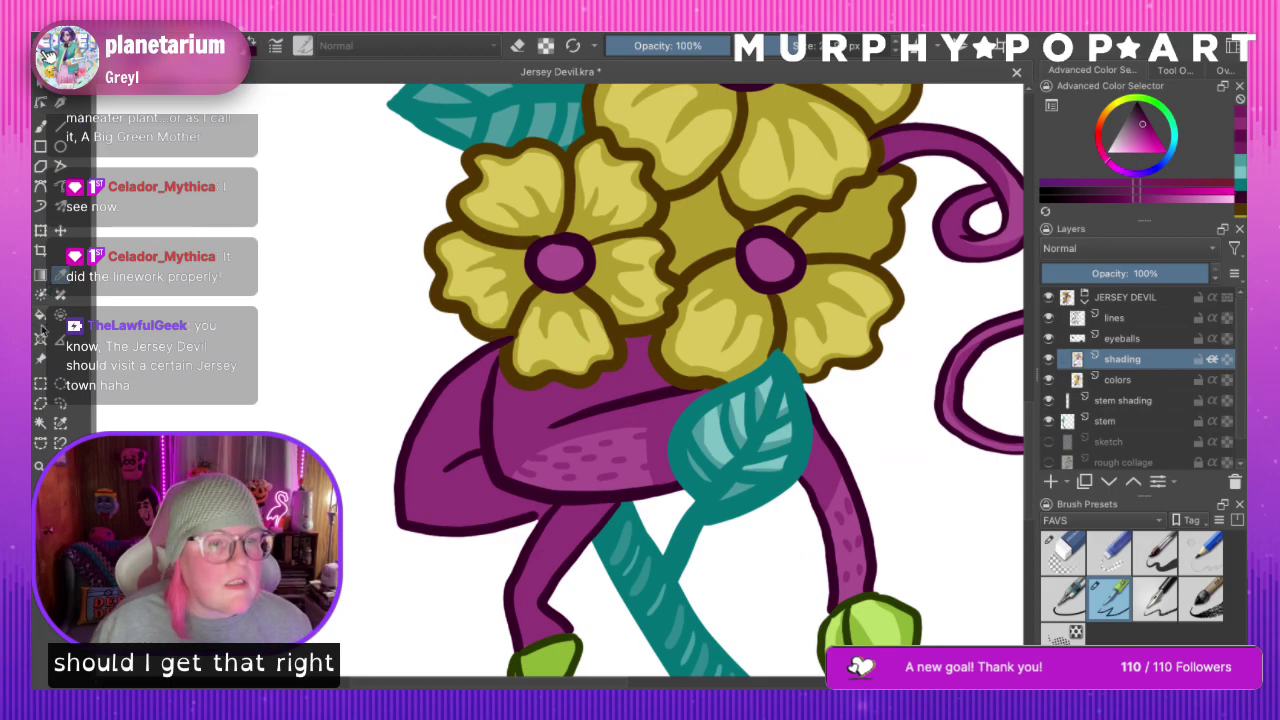
Select the purple hindquarters, legs and tail on the colors layer and make the shading layer active for painting
click(41, 127)
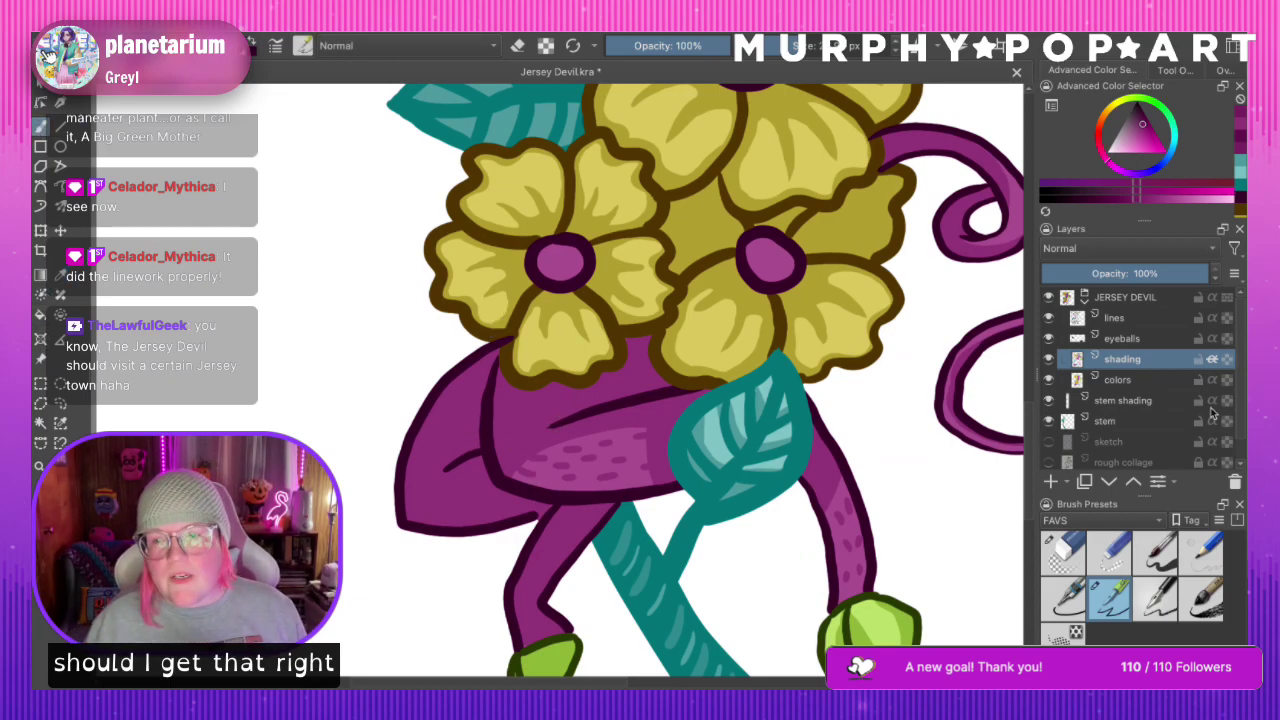
click(1160, 384)
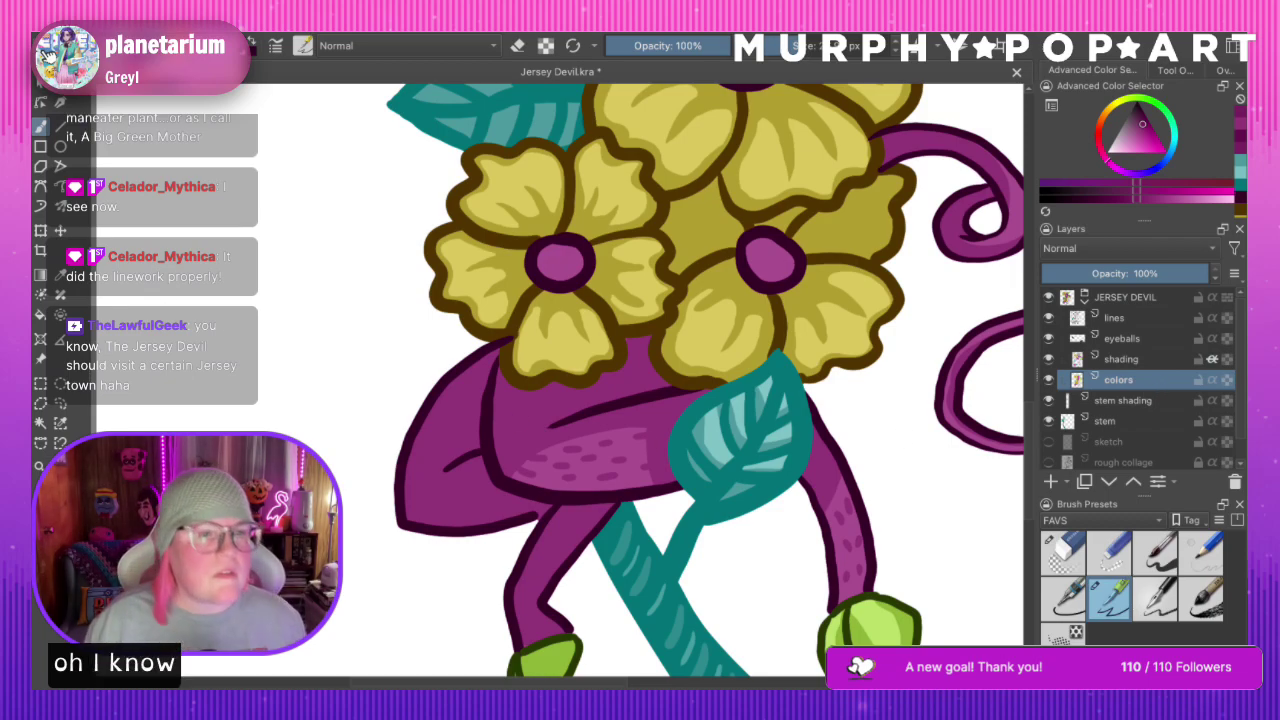
click(40, 424)
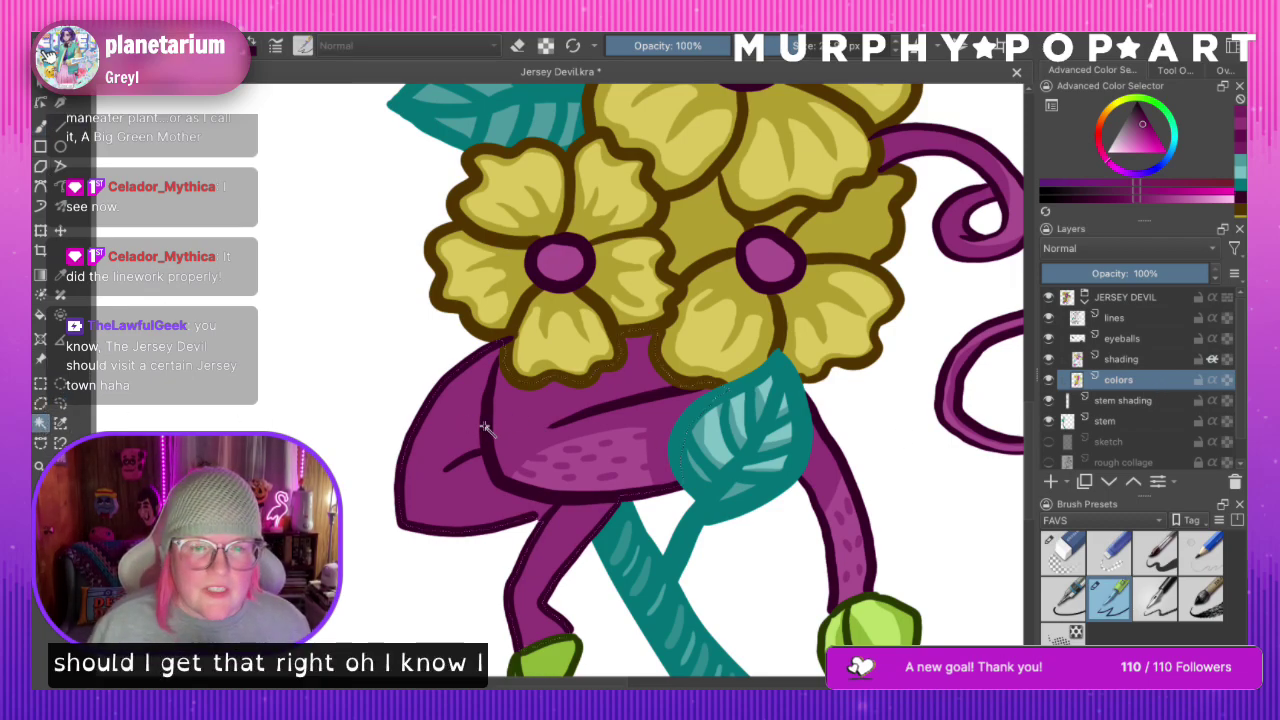
shift+click(862, 548)
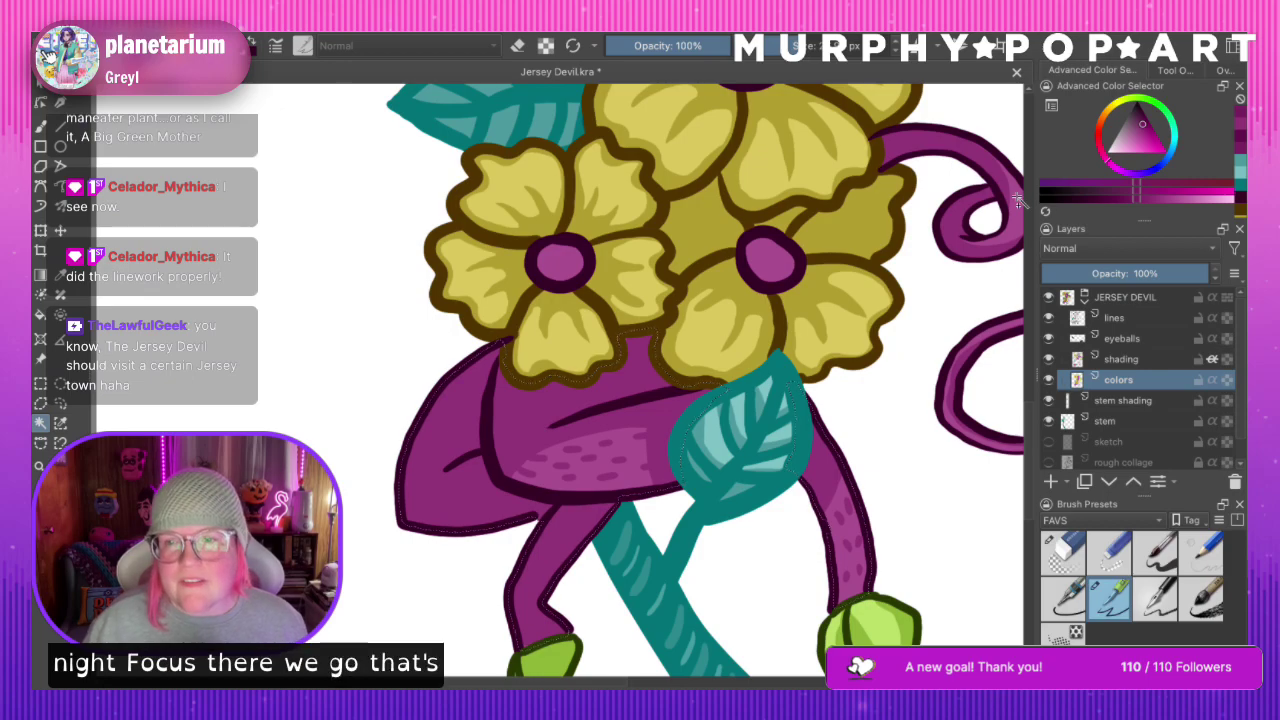
drag(934, 462, 624, 462)
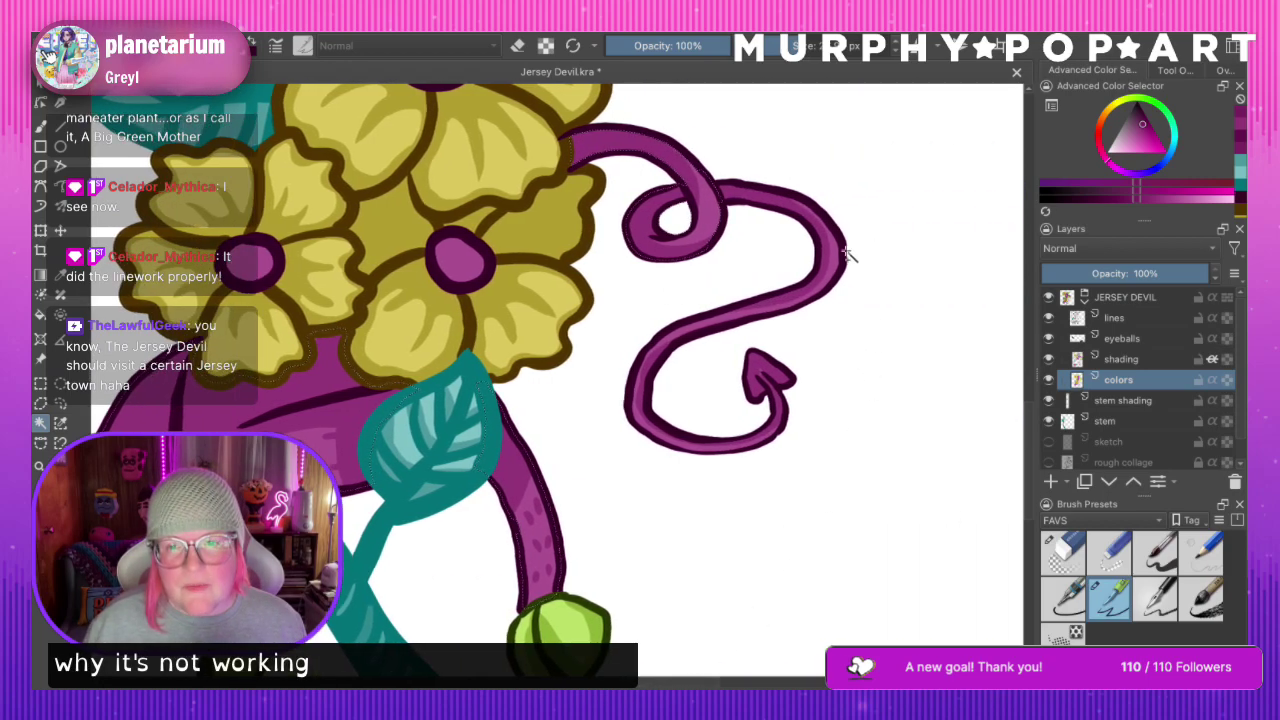
scroll(694, 477, left, 5)
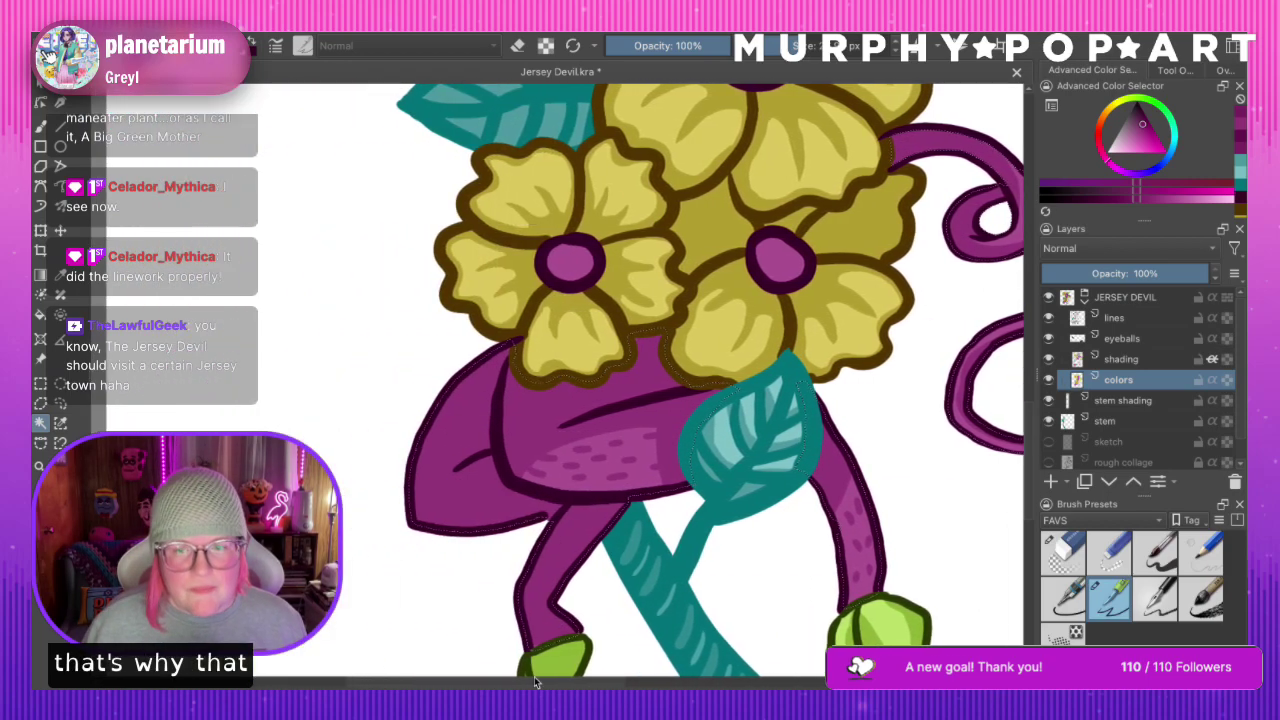
click(1135, 362)
click(40, 126)
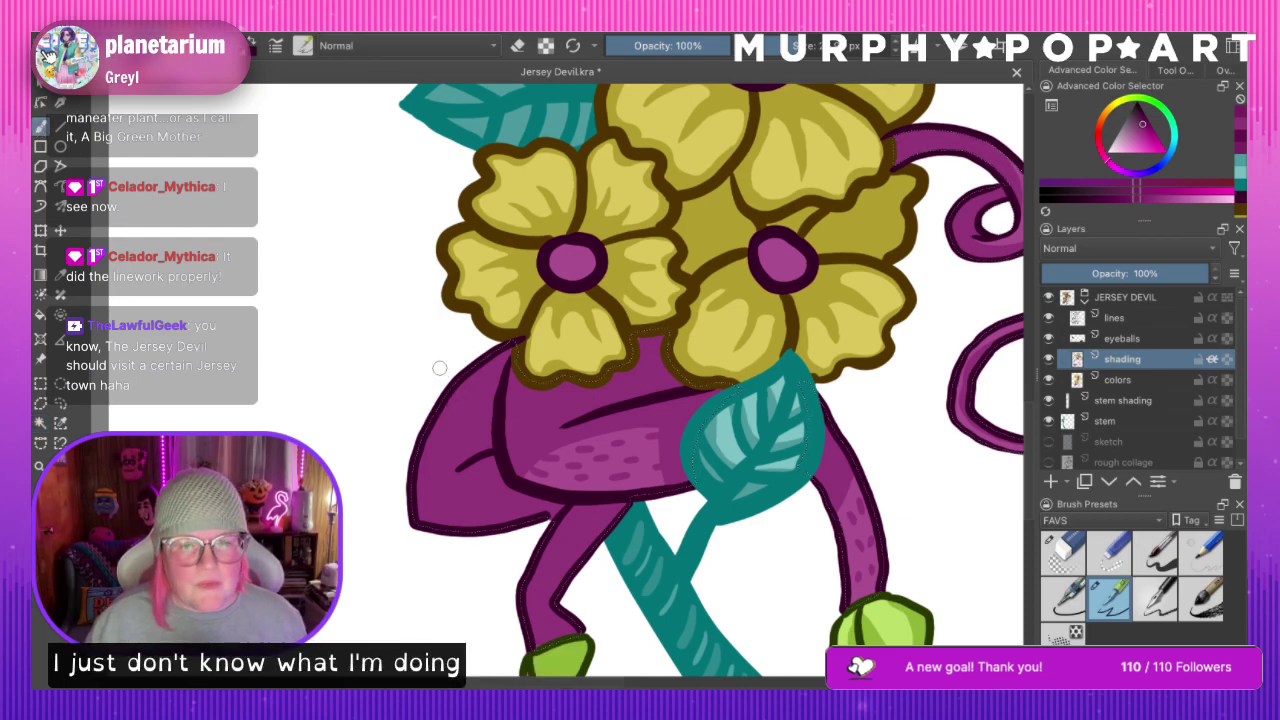
Shade the rear haunch in darker purple and add short fur strokes to the haunch and hind legs
mouse_move(445, 382)
mouse_down()
mouse_move(465, 430)
mouse_move(457, 459)
mouse_up()
key(ctrl+z)
mouse_move(451, 398)
mouse_down()
mouse_move(456, 465)
mouse_move(472, 419)
mouse_move(430, 387)
mouse_move(465, 415)
mouse_move(460, 465)
mouse_move(491, 468)
mouse_move(482, 392)
mouse_move(506, 351)
mouse_move(484, 442)
mouse_up()
key(ctrl+z)
key(ctrl+z)
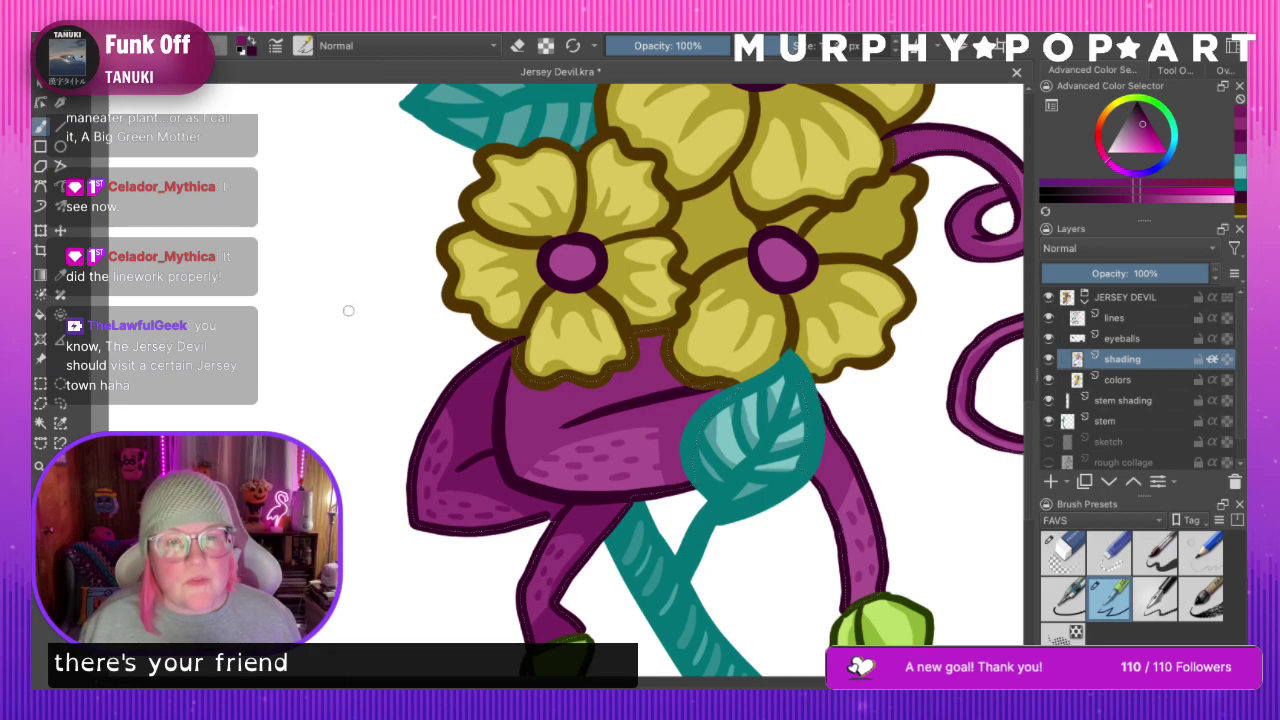
Paint darker purple shading along the near thigh's upper crease and extend the fur strokes over the thigh
drag(503, 398, 660, 388)
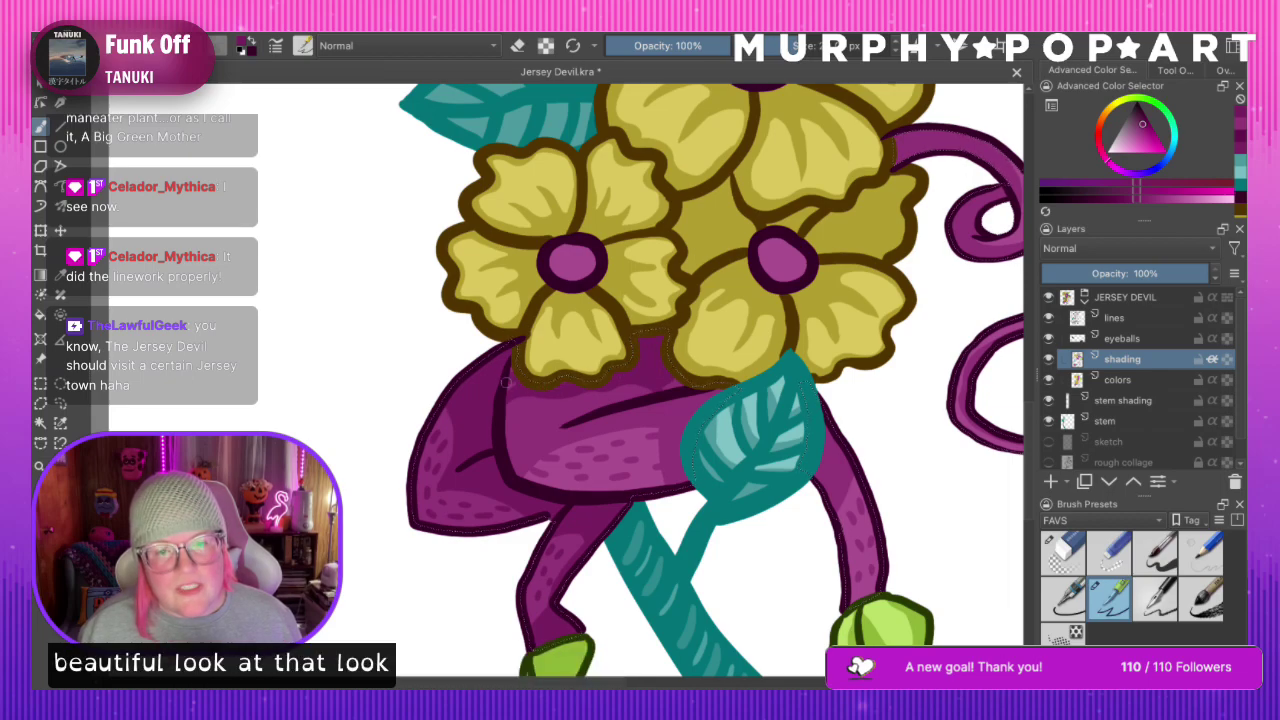
drag(542, 444, 642, 390)
key(ctrl+z)
mouse_move(543, 442)
mouse_down()
mouse_move(598, 404)
mouse_move(672, 384)
mouse_up()
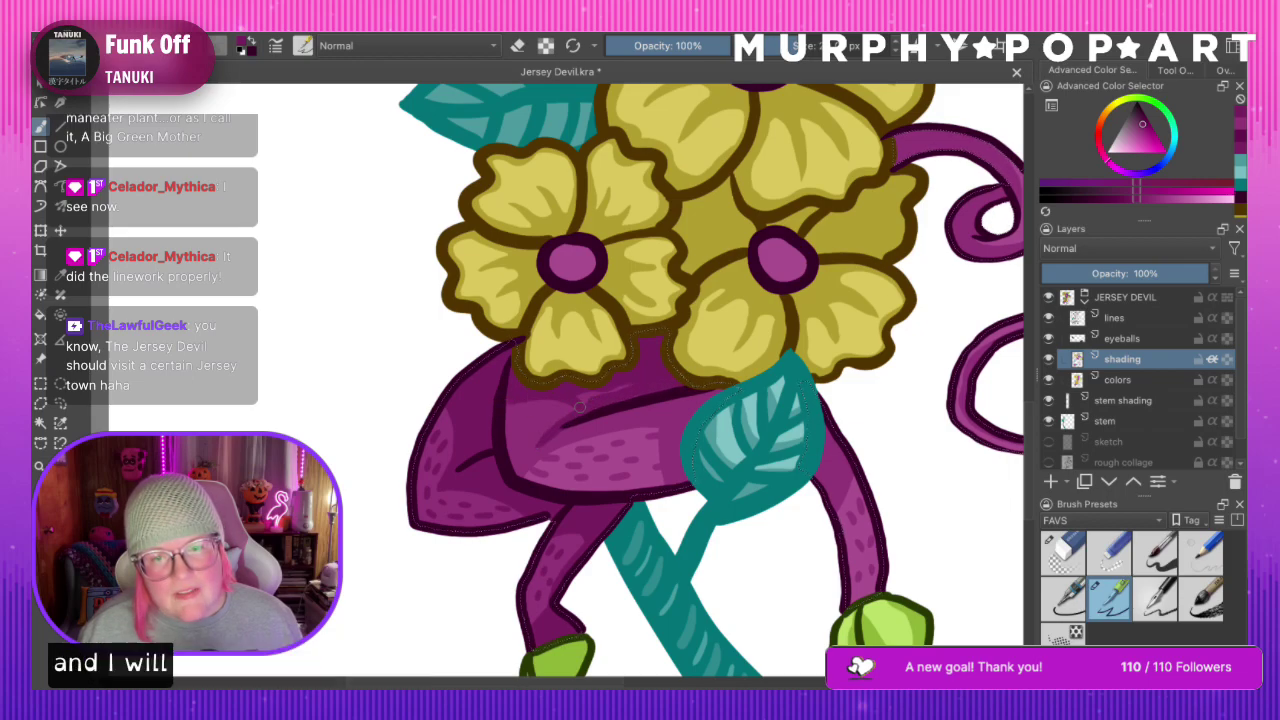
mouse_move(507, 413)
mouse_down()
mouse_move(502, 438)
mouse_move(578, 392)
mouse_move(620, 392)
mouse_up()
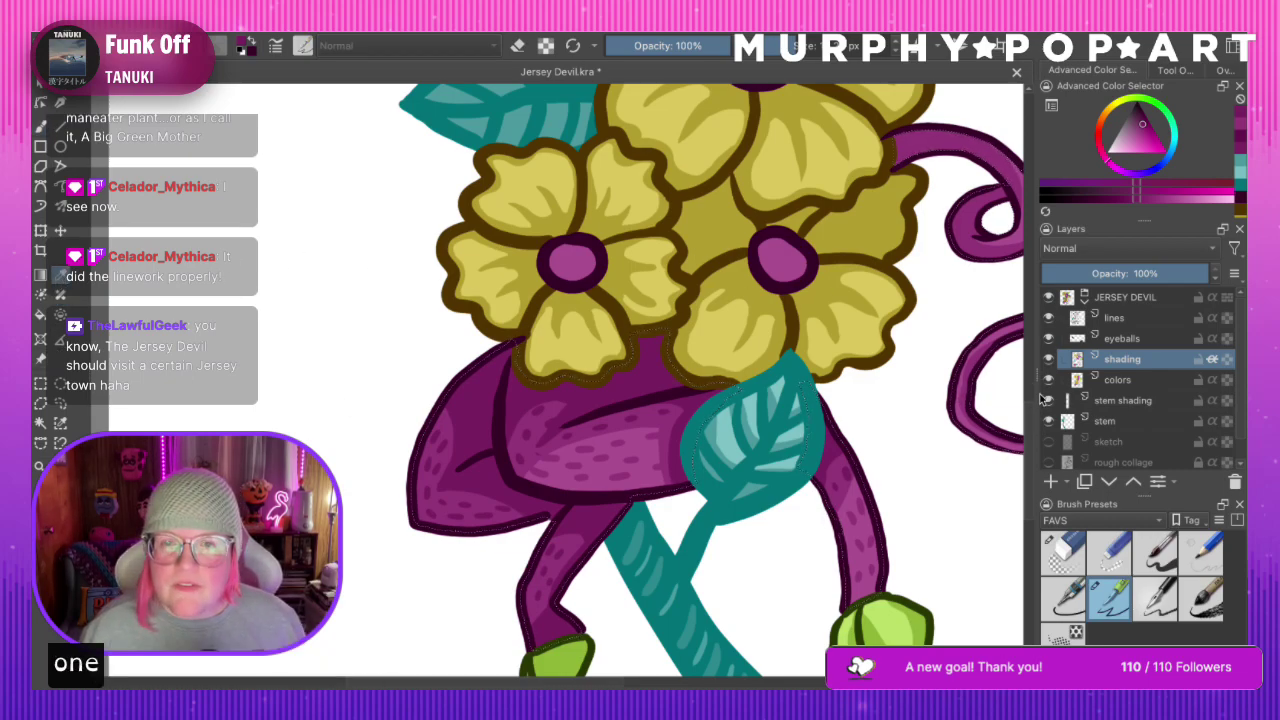
Add darker fur strokes to the shaded parts of the haunch, thigh and lower leg, and sample a purple from the thigh
scroll(800, 270, up, 8)
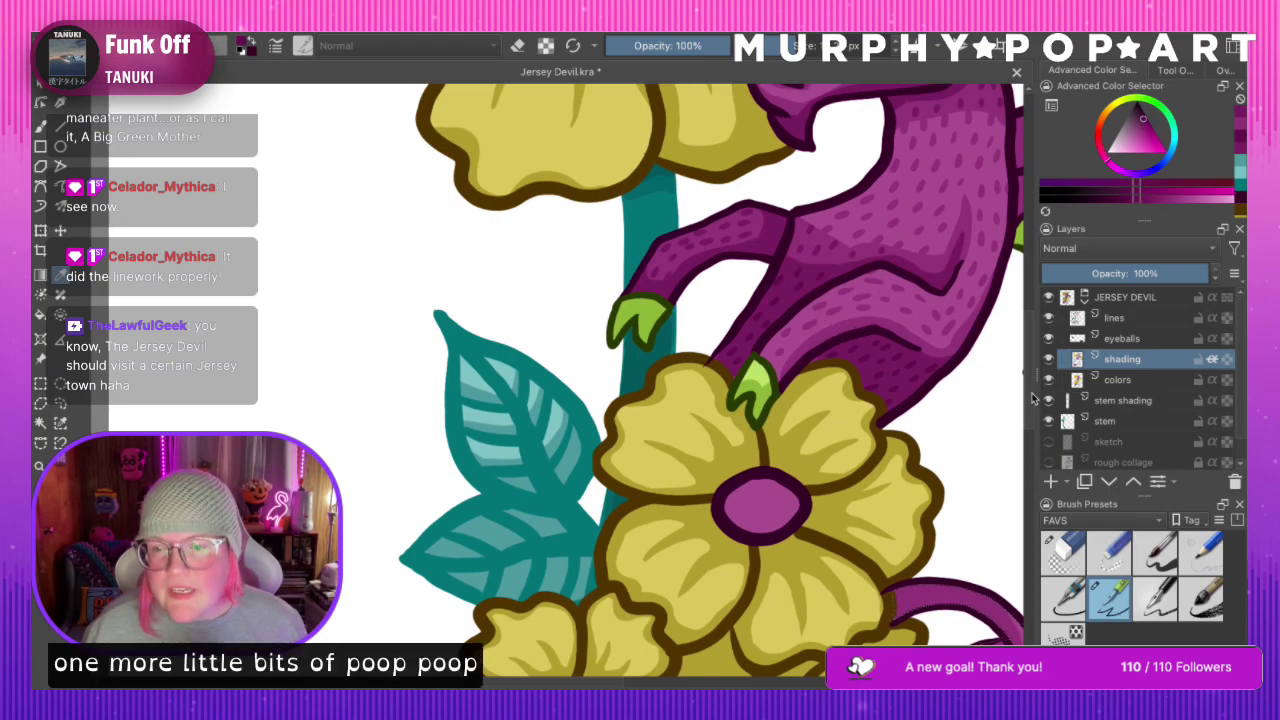
scroll(1000, 400, down, 10)
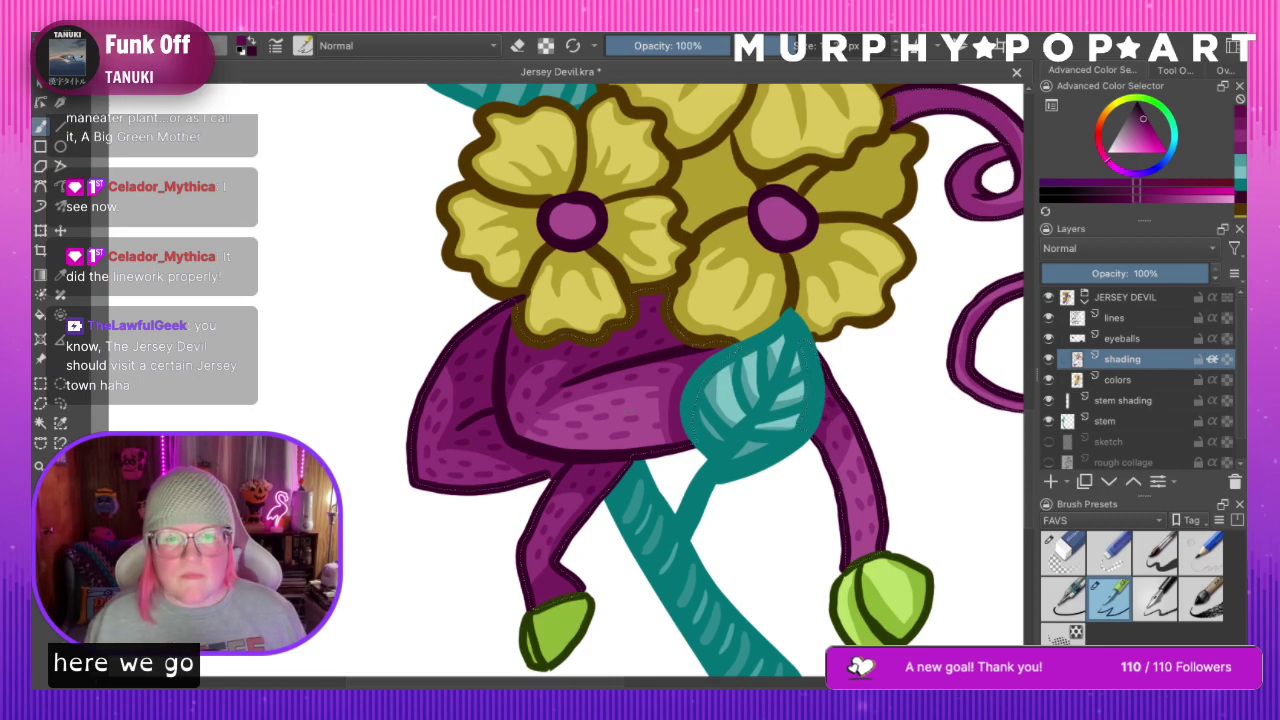
click(1063, 552)
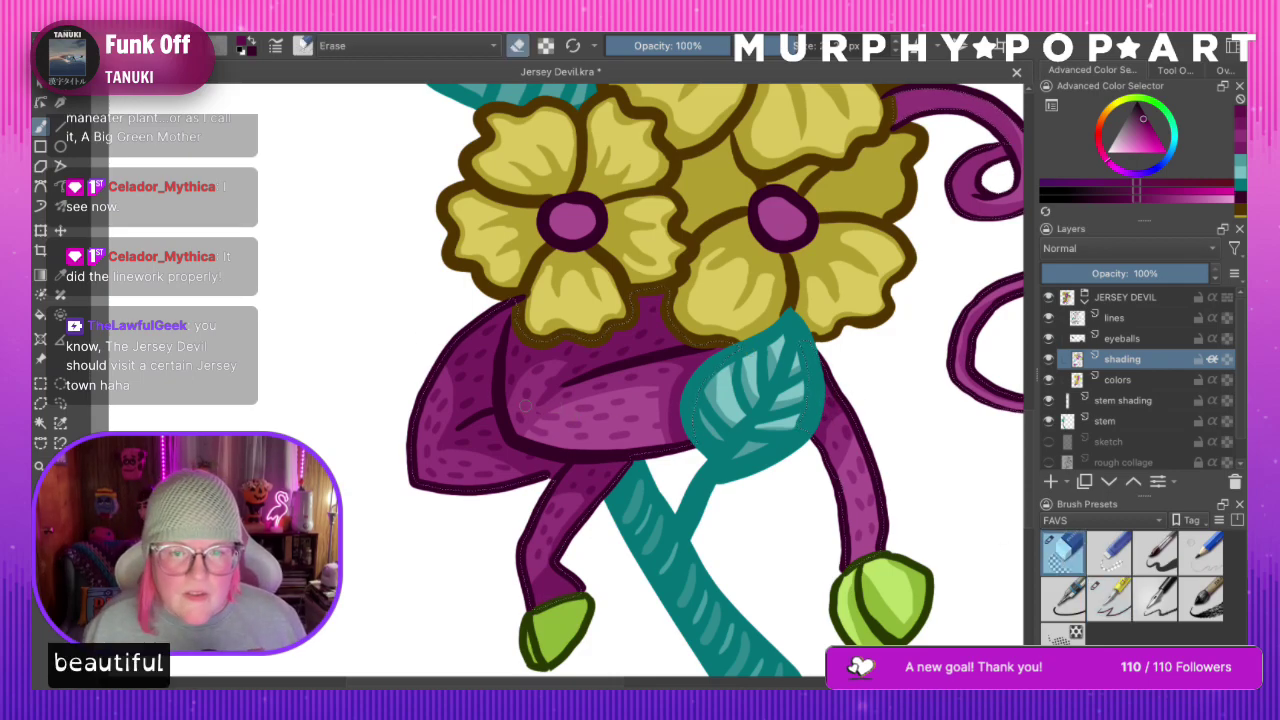
click(60, 275)
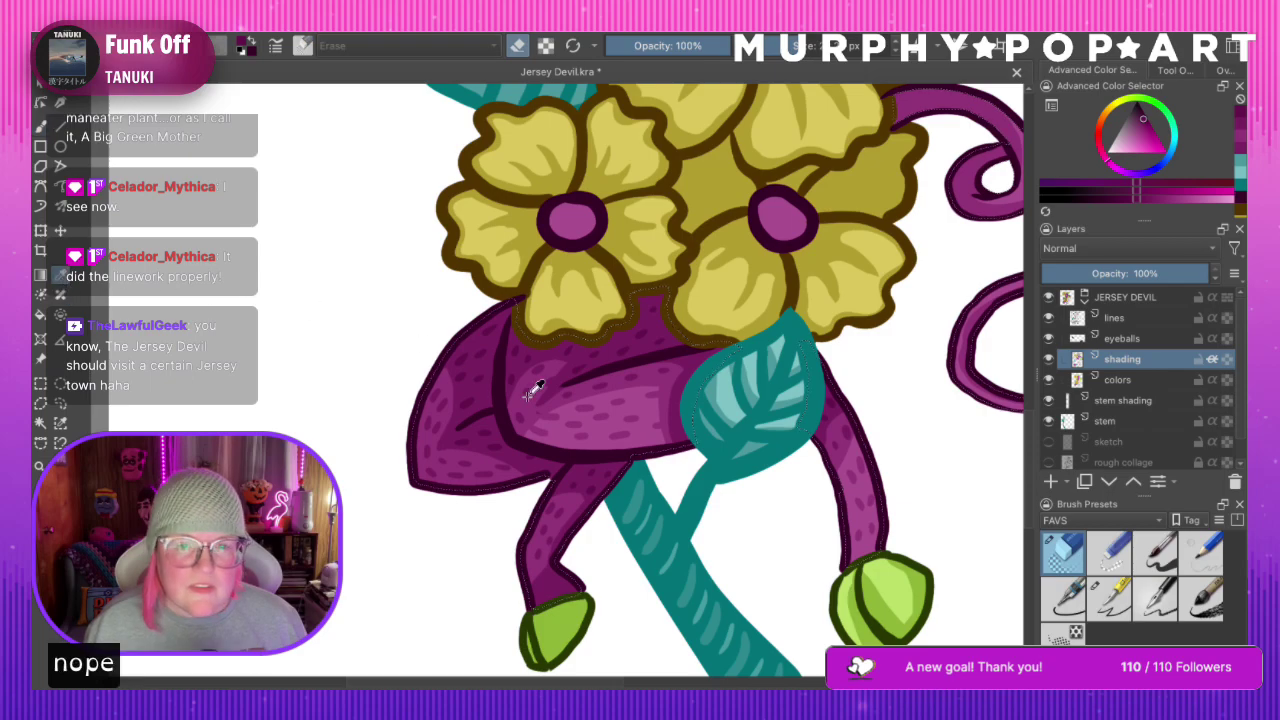
click(522, 402)
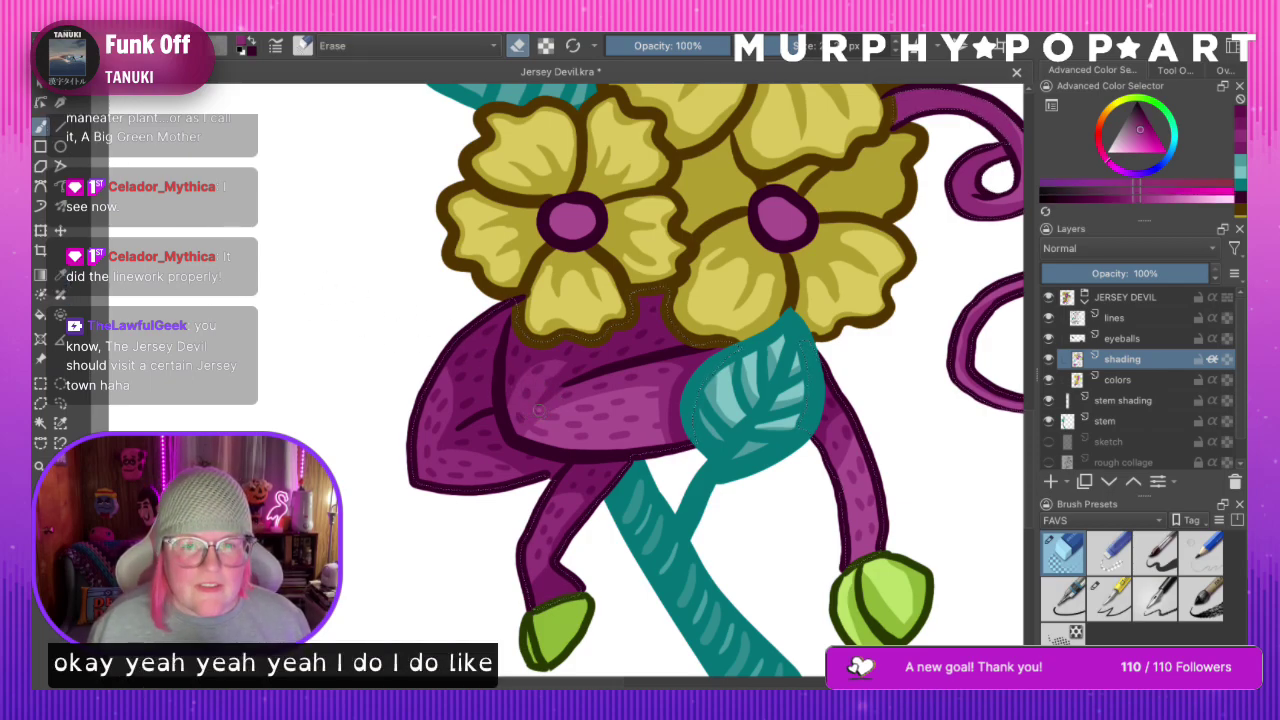
Switch from the eraser back to the shading brush preset and sample a purple from the rear haunch
click(60, 275)
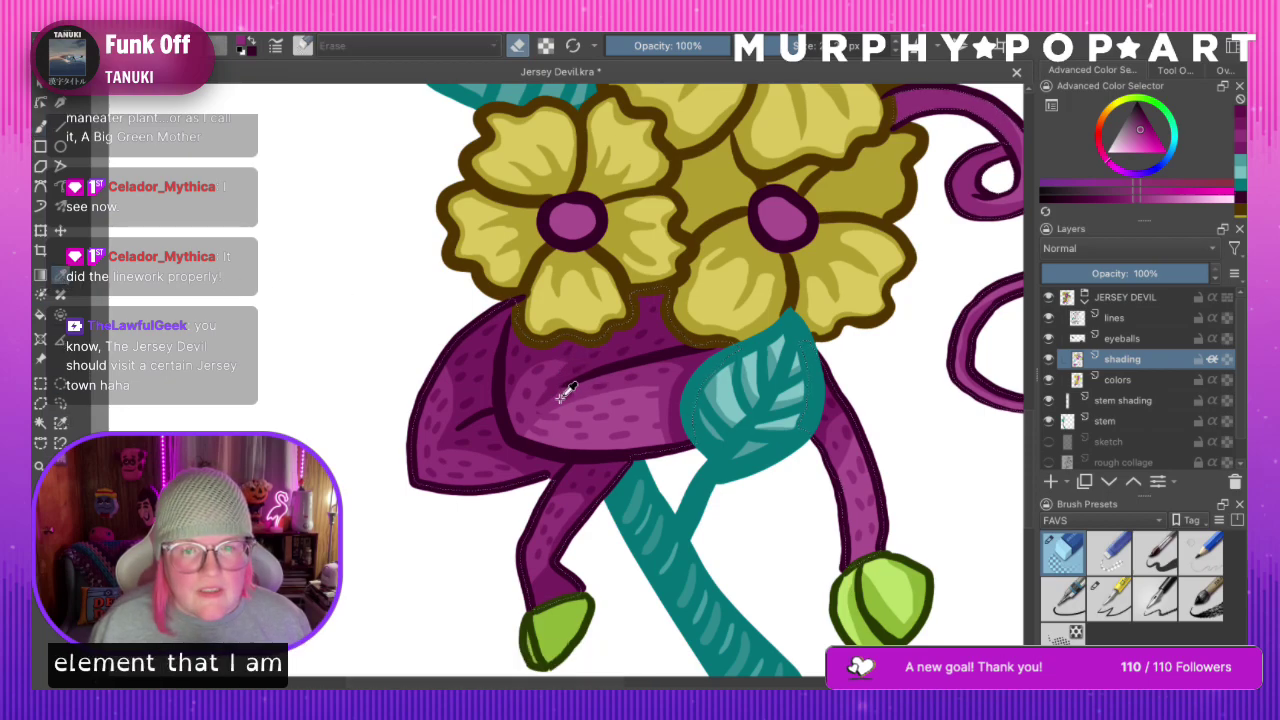
key(b)
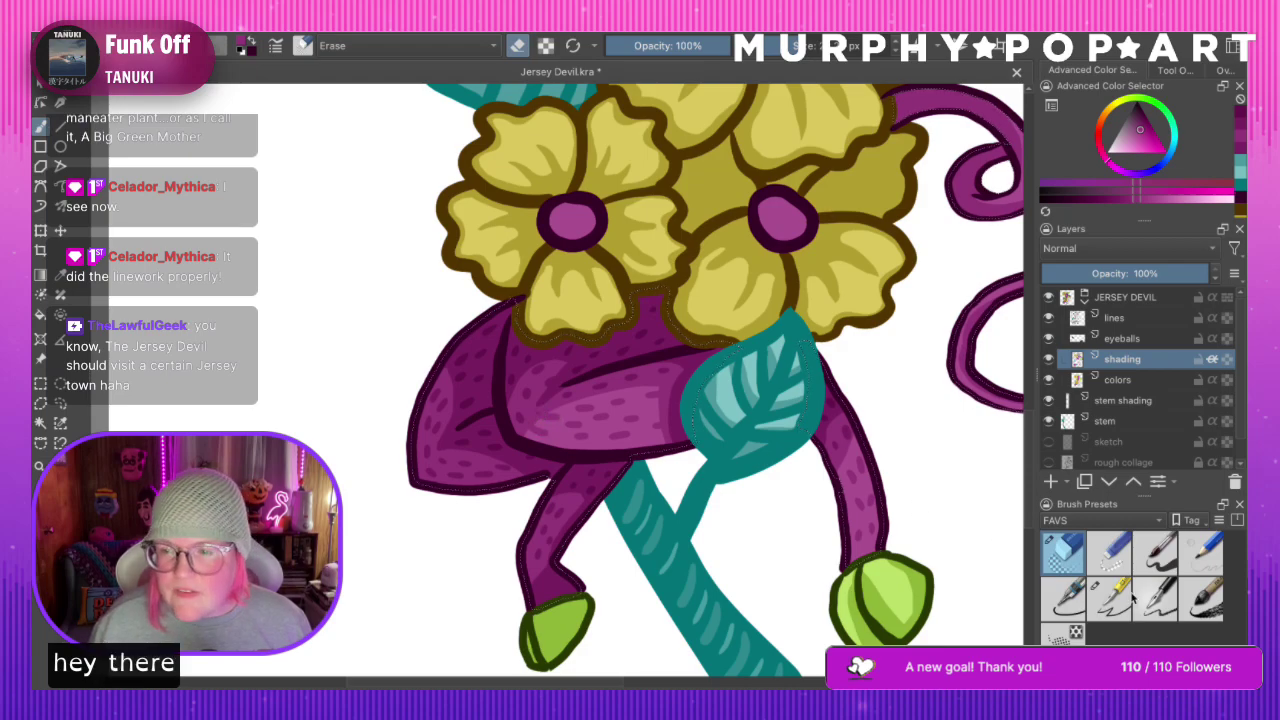
click(1110, 597)
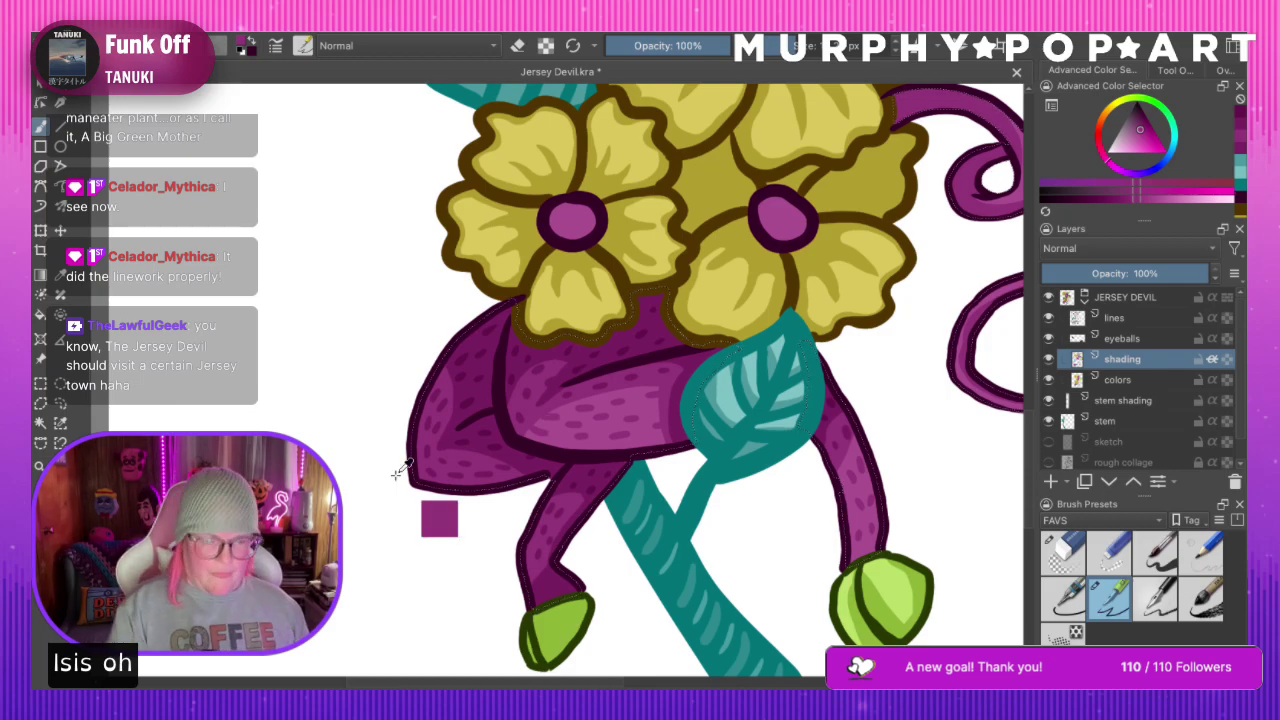
scroll(437, 517, down, 5)
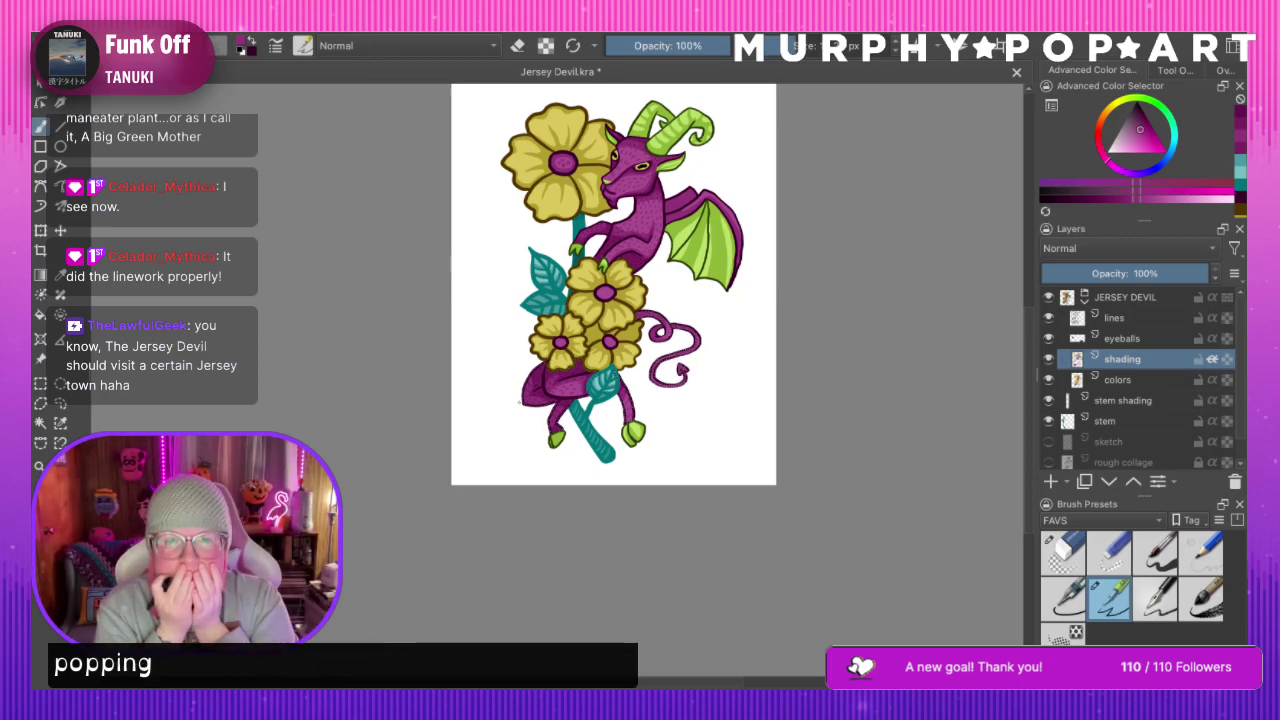
Sample a darker purple from the curled tail and use it to shade the tail on the shading layer
click(40, 466)
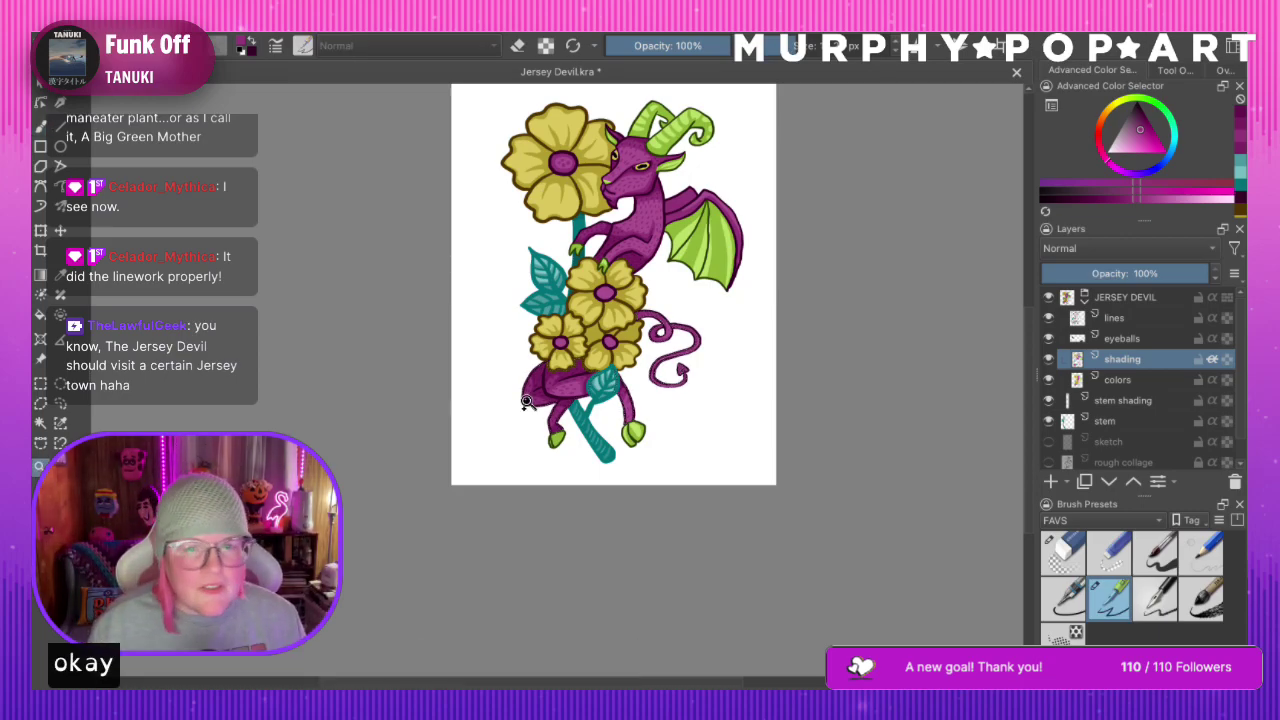
click(620, 360)
click(648, 410)
click(594, 333)
click(425, 306)
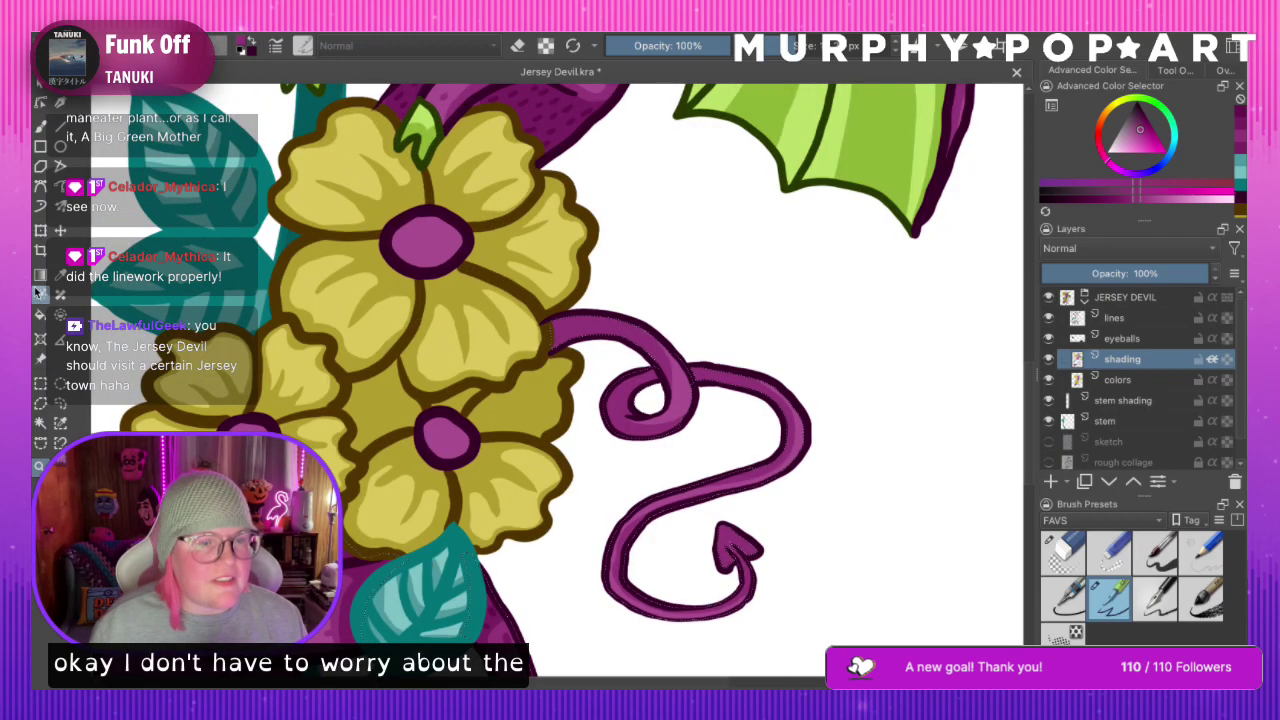
click(60, 275)
click(672, 375)
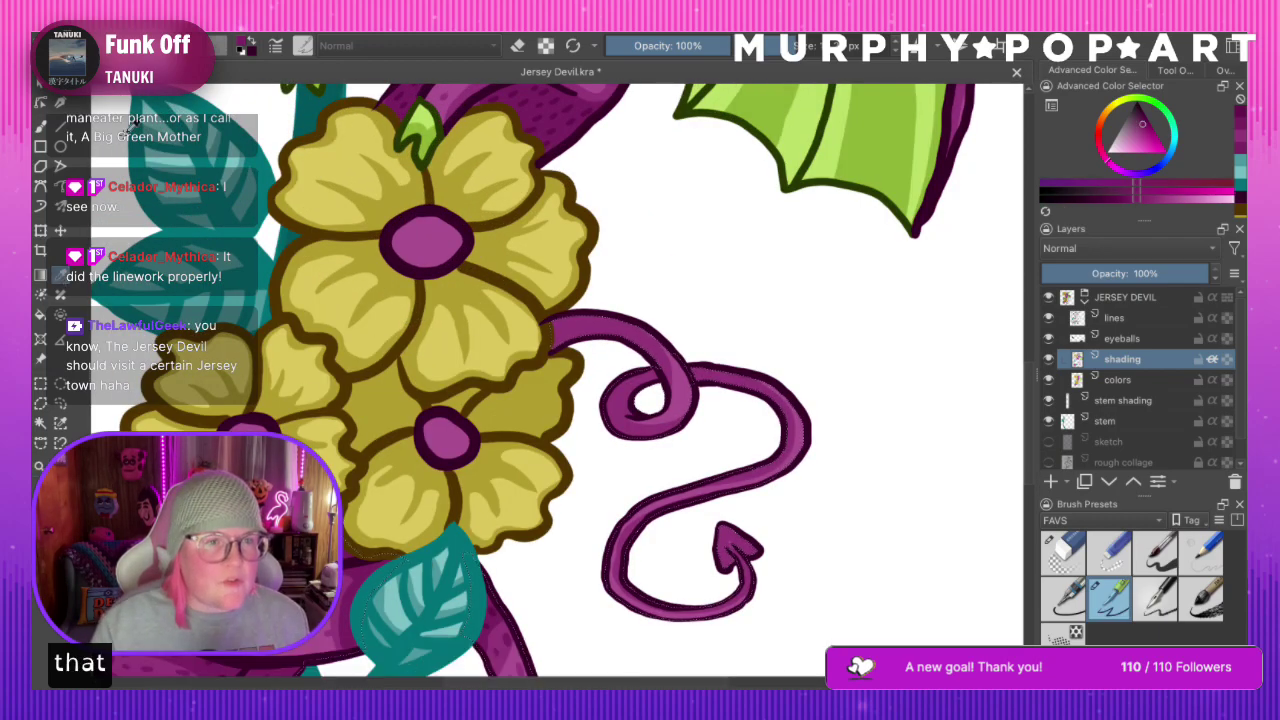
click(40, 126)
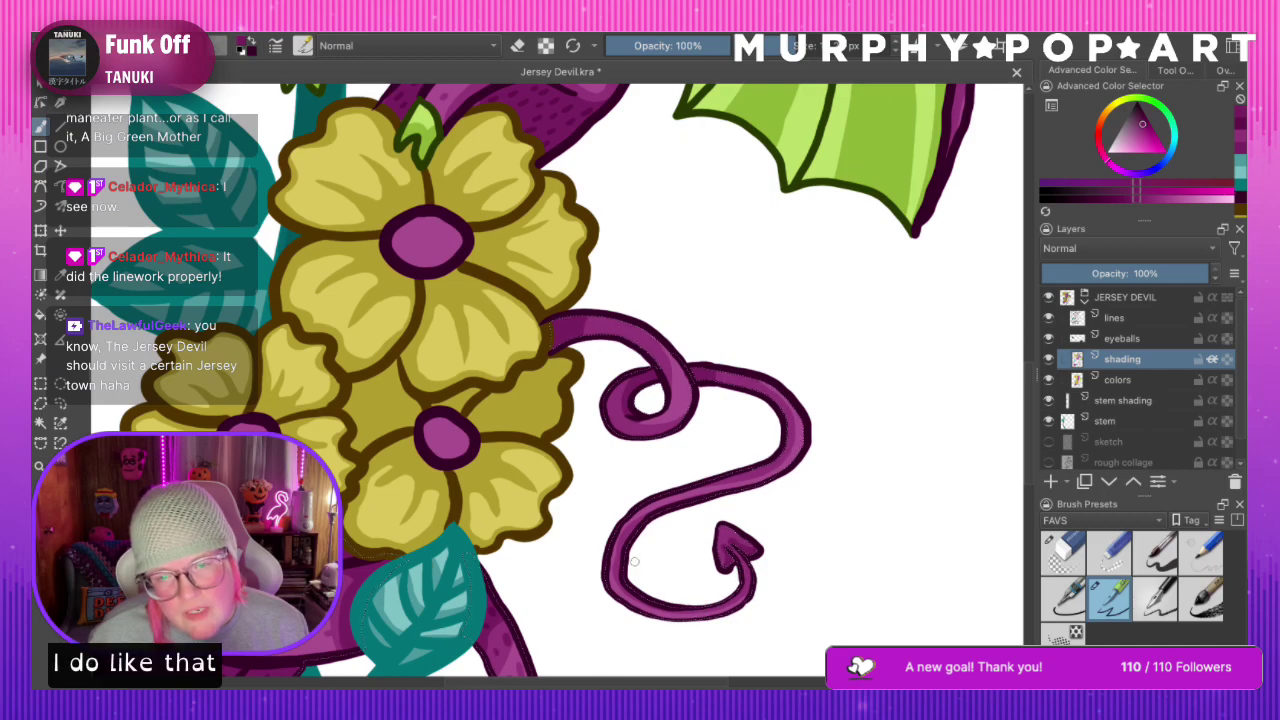
Clear the active selection and save the illustration
click(40, 423)
click(60, 403)
click(222, 356)
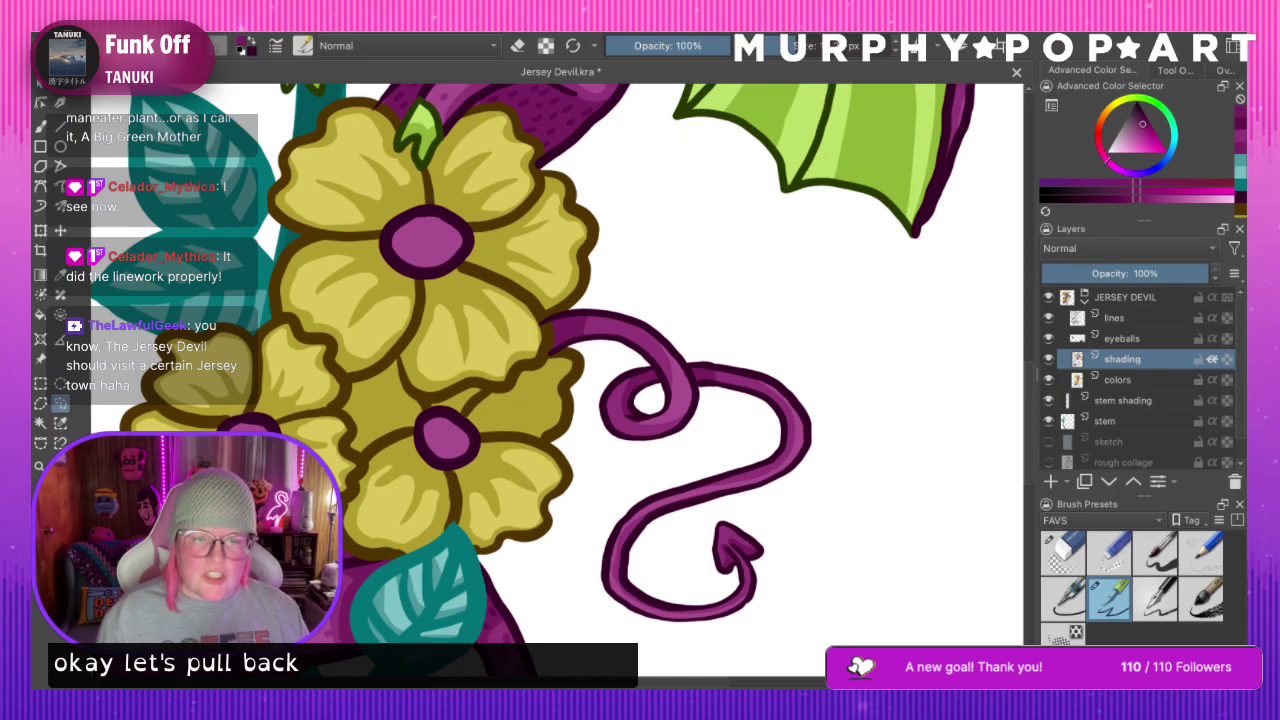
key(ctrl+minus)
key(ctrl+minus)
key(ctrl+minus)
key(ctrl+minus)
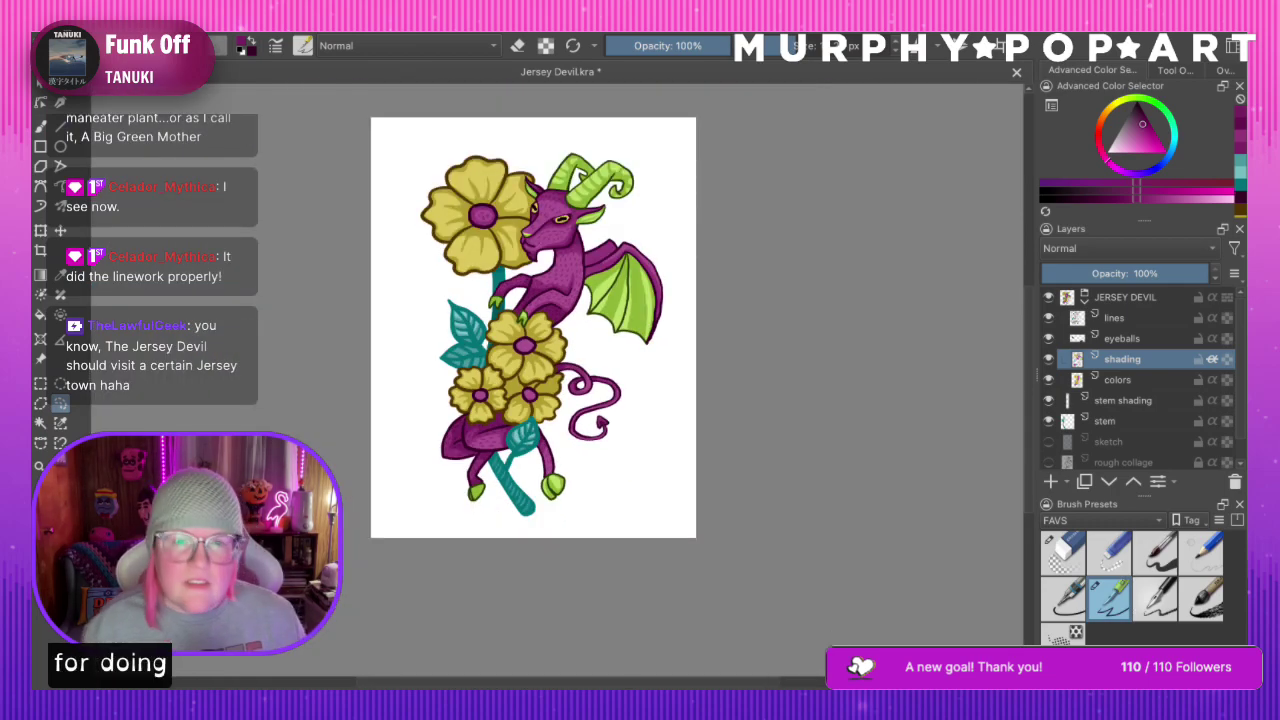
key(ctrl+s)
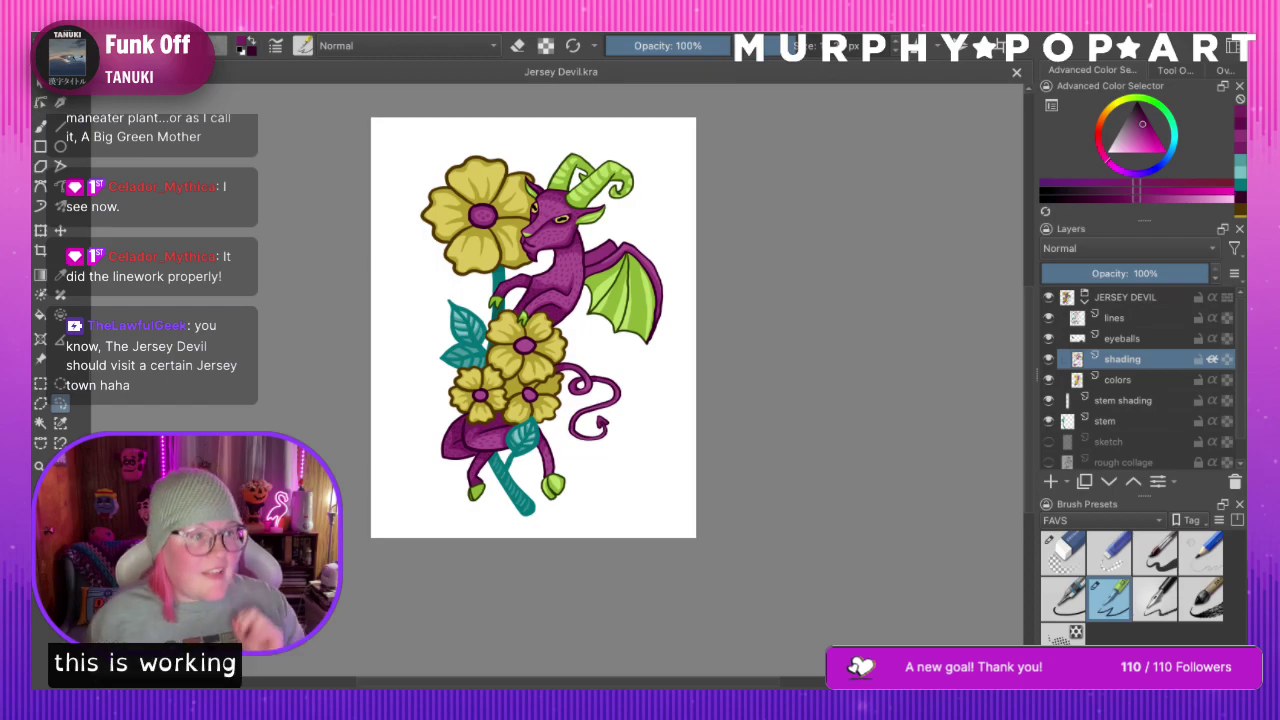
Paint darker purple shading along the far wing arm and at the base of the near wing arm
scroll(557, 380, up, 5)
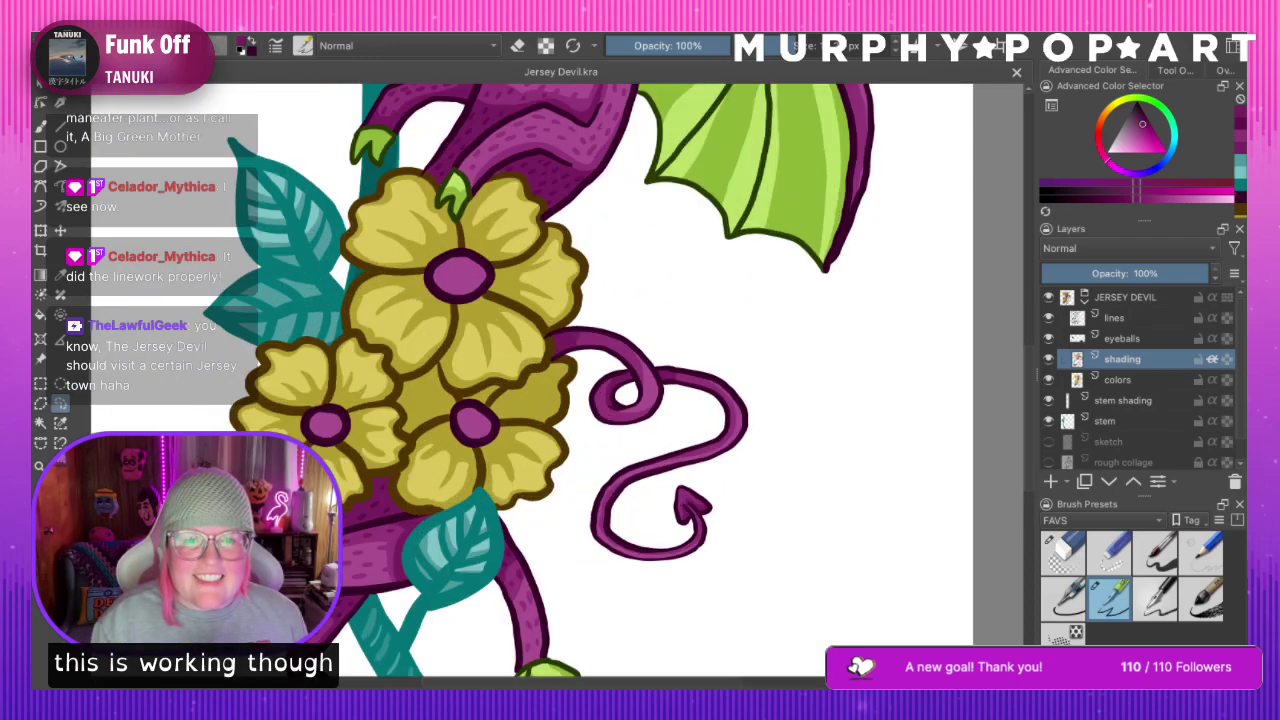
drag(1028, 432, 1027, 330)
drag(560, 681, 606, 681)
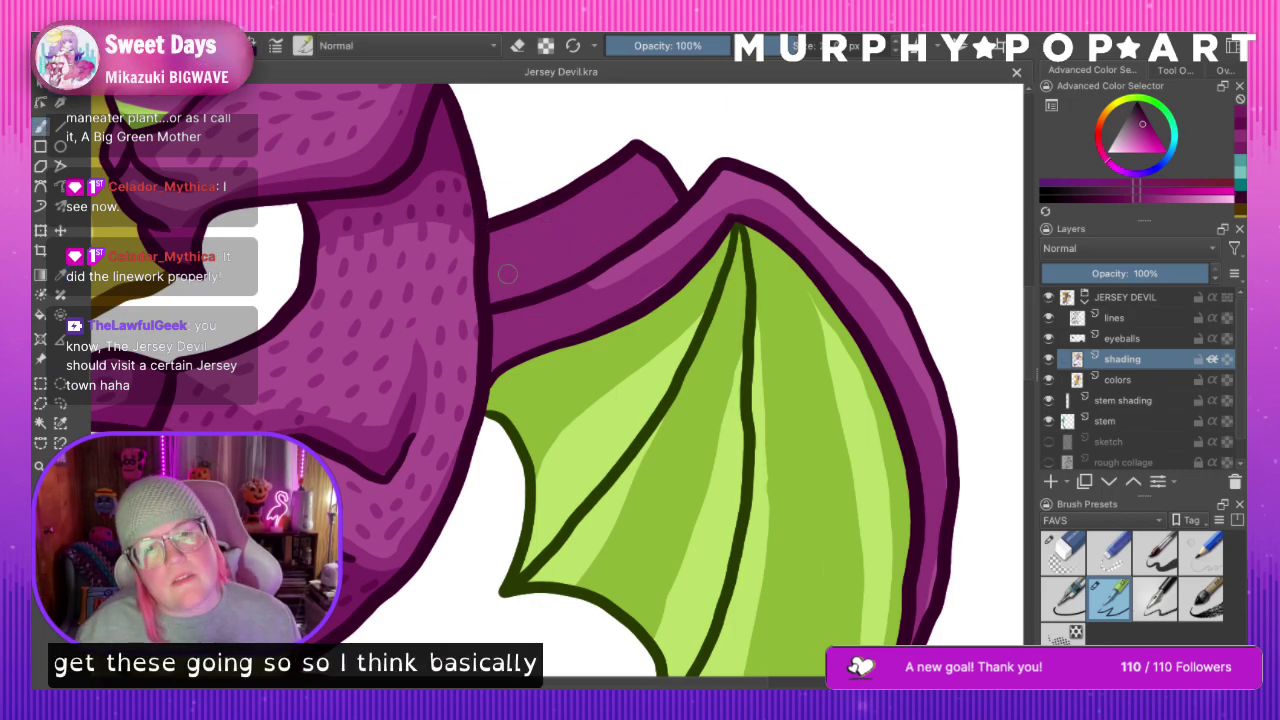
mouse_move(497, 293)
mouse_down()
mouse_move(635, 210)
mouse_move(572, 270)
mouse_move(492, 295)
mouse_up()
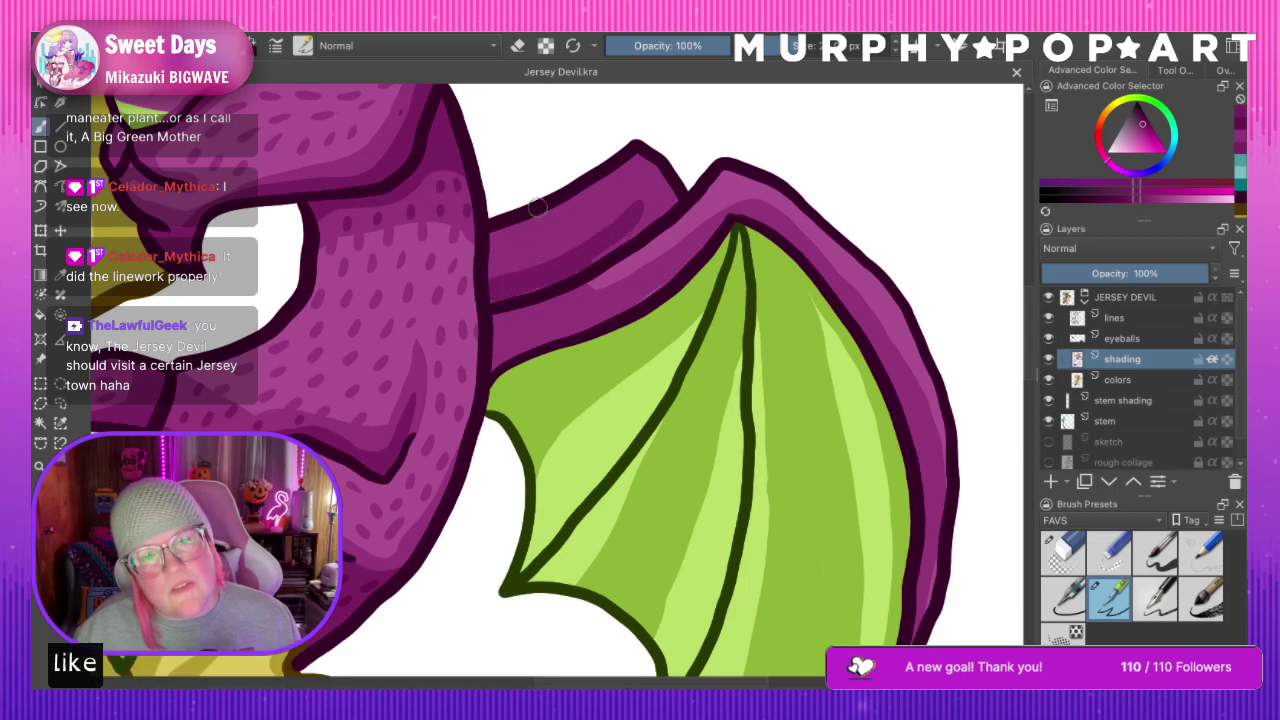
mouse_move(503, 225)
mouse_down()
mouse_move(495, 268)
mouse_move(541, 277)
mouse_move(631, 231)
mouse_up()
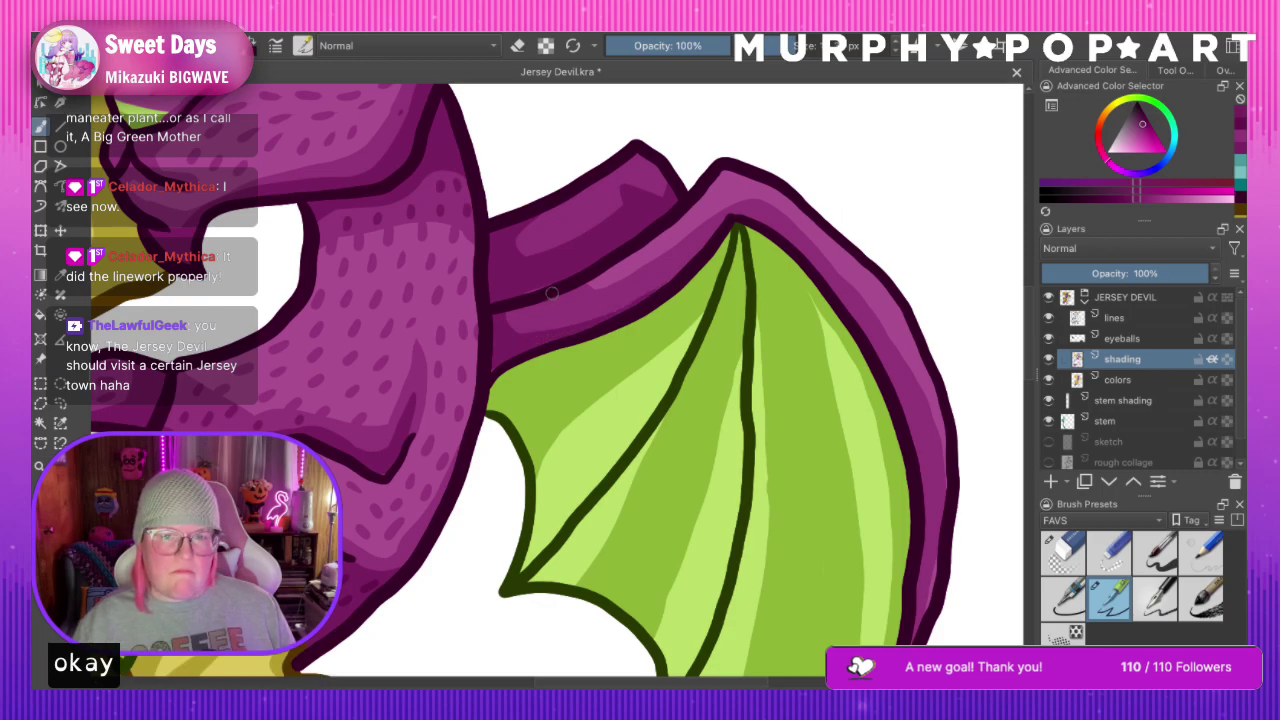
Examine the shaded wing arms up close and against the whole illustration
key(minus)
key(minus)
key(minus)
key(minus)
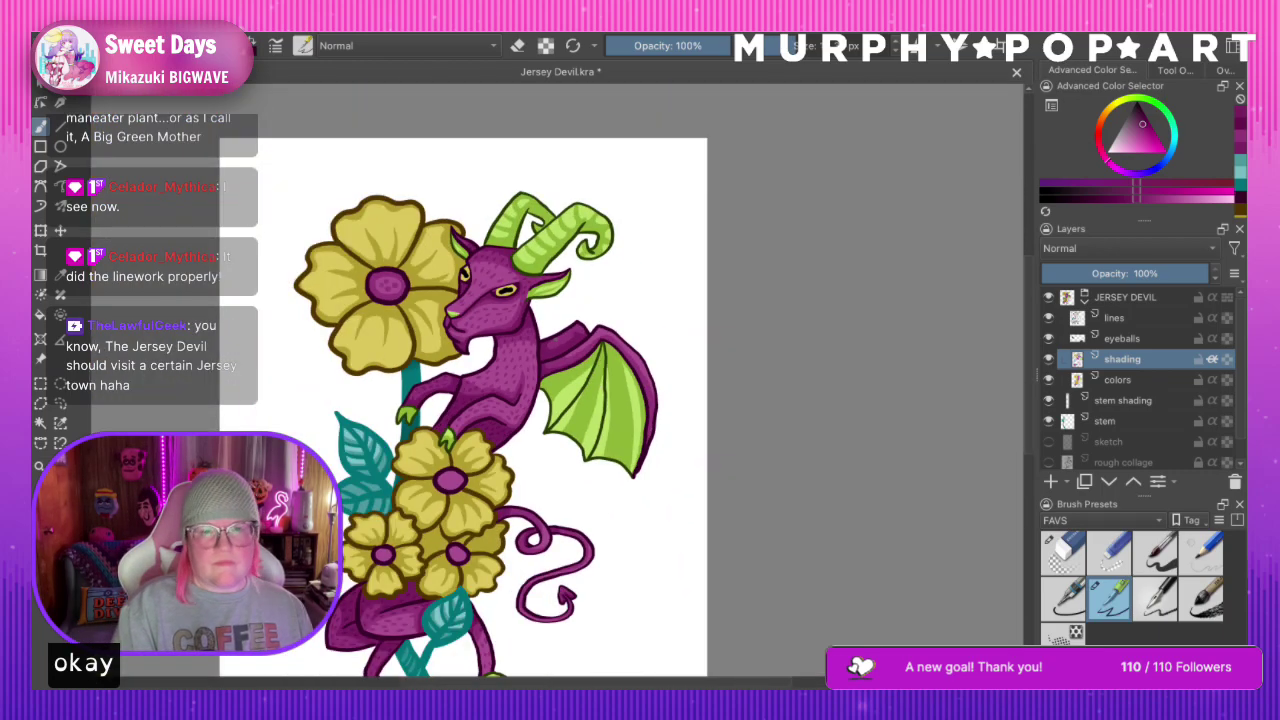
key(plus)
key(plus)
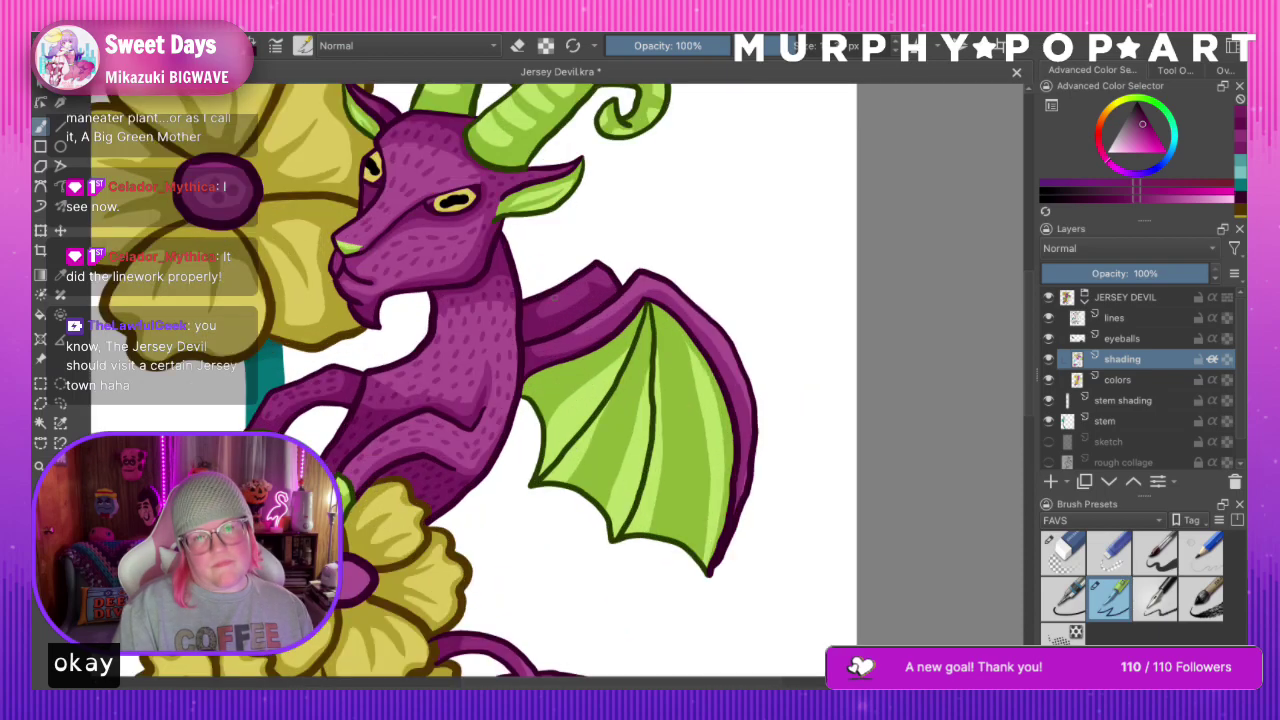
key(minus)
key(minus)
key(minus)
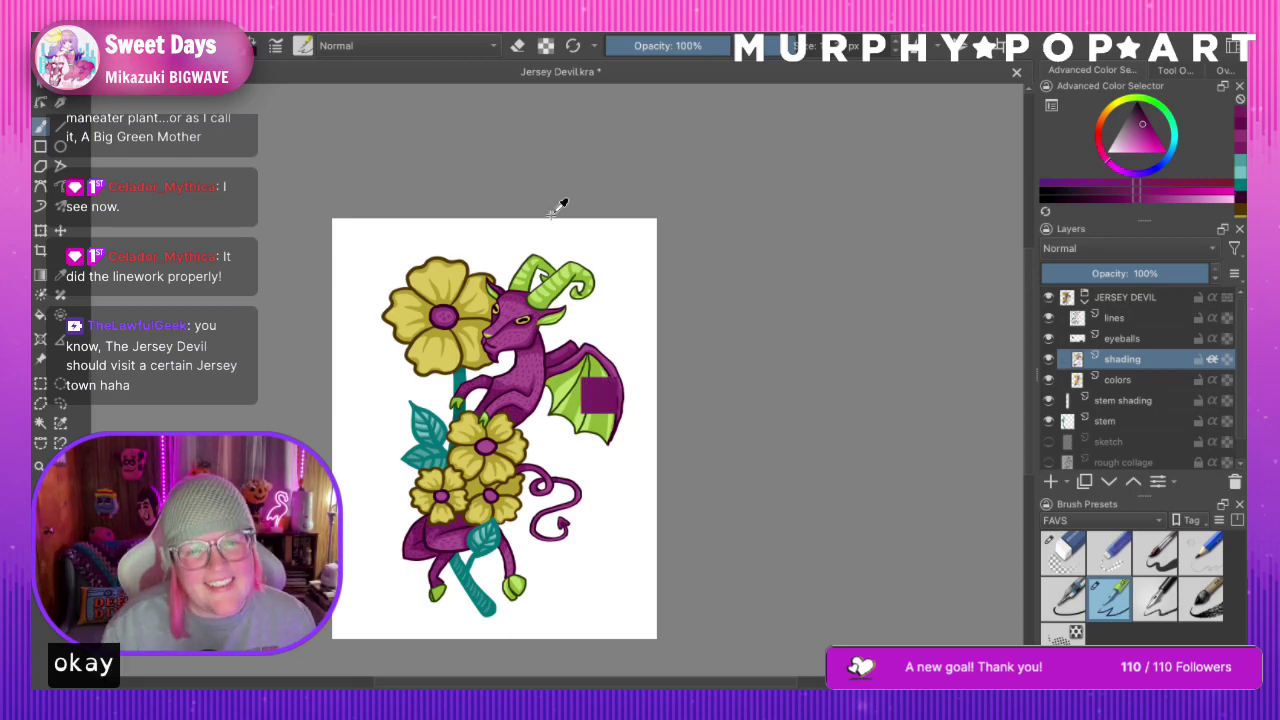
key(ctrl+minus)
key(ctrl+minus)
key(ctrl+plus)
key(equal)
key(equal)
key(equal)
key(equal)
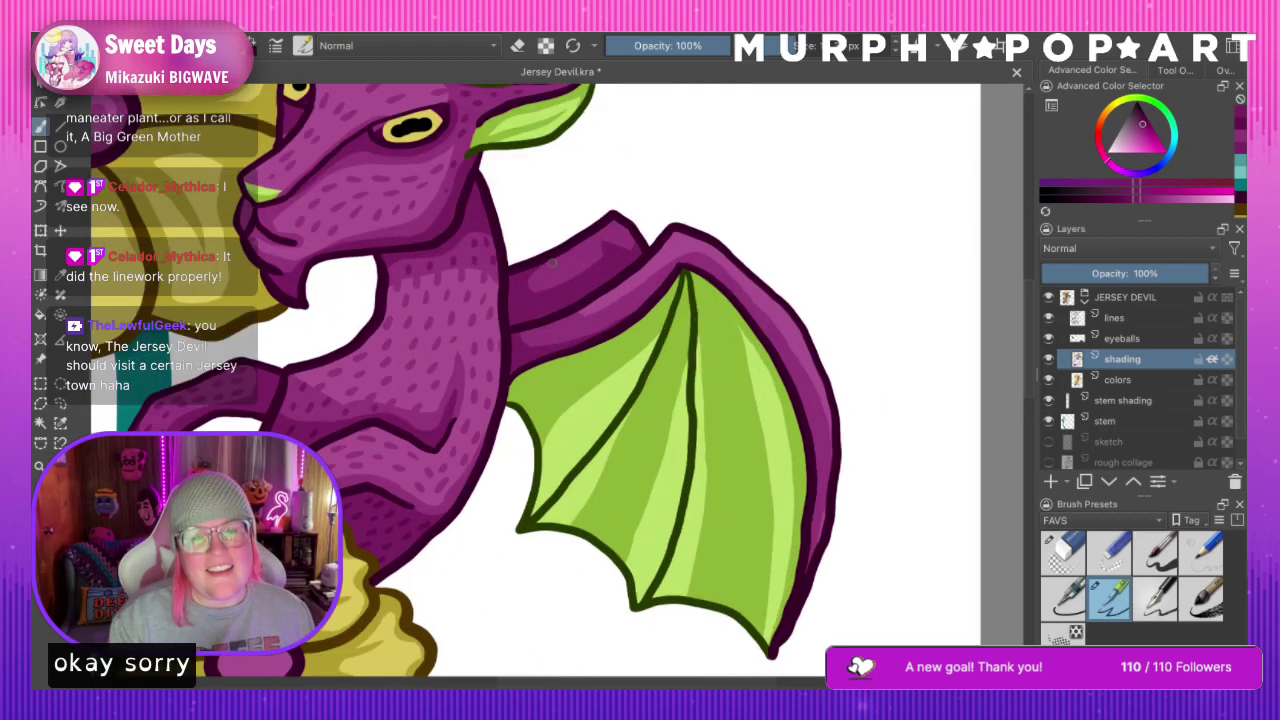
Sample the wing membrane's green, darken it, and shade the membrane's upper edges beneath the purple wing arm
click(60, 275)
click(593, 372)
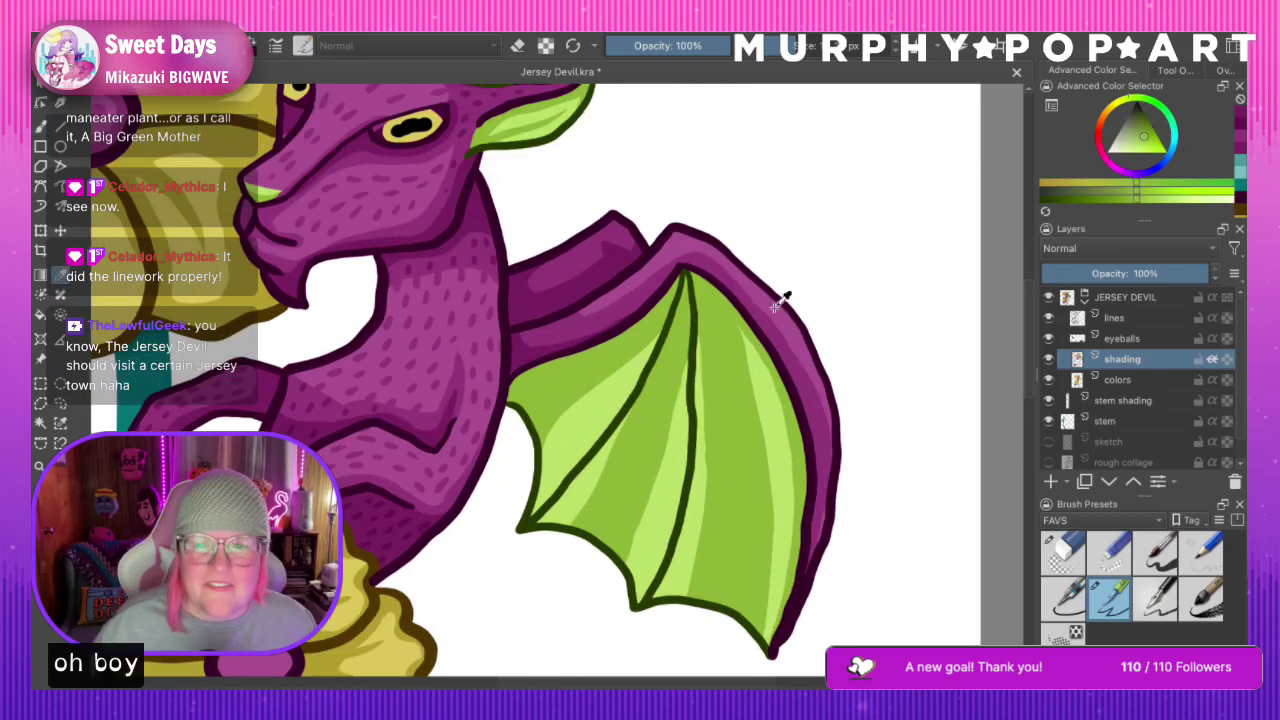
click(1104, 198)
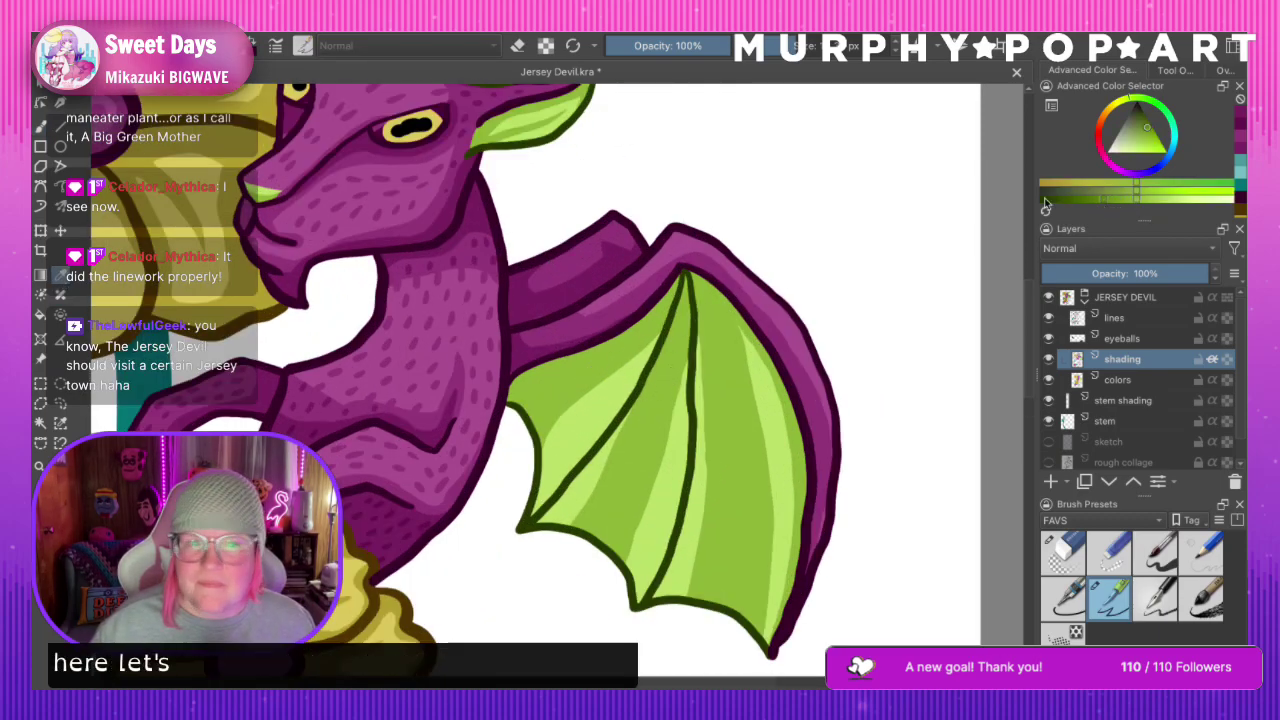
click(40, 126)
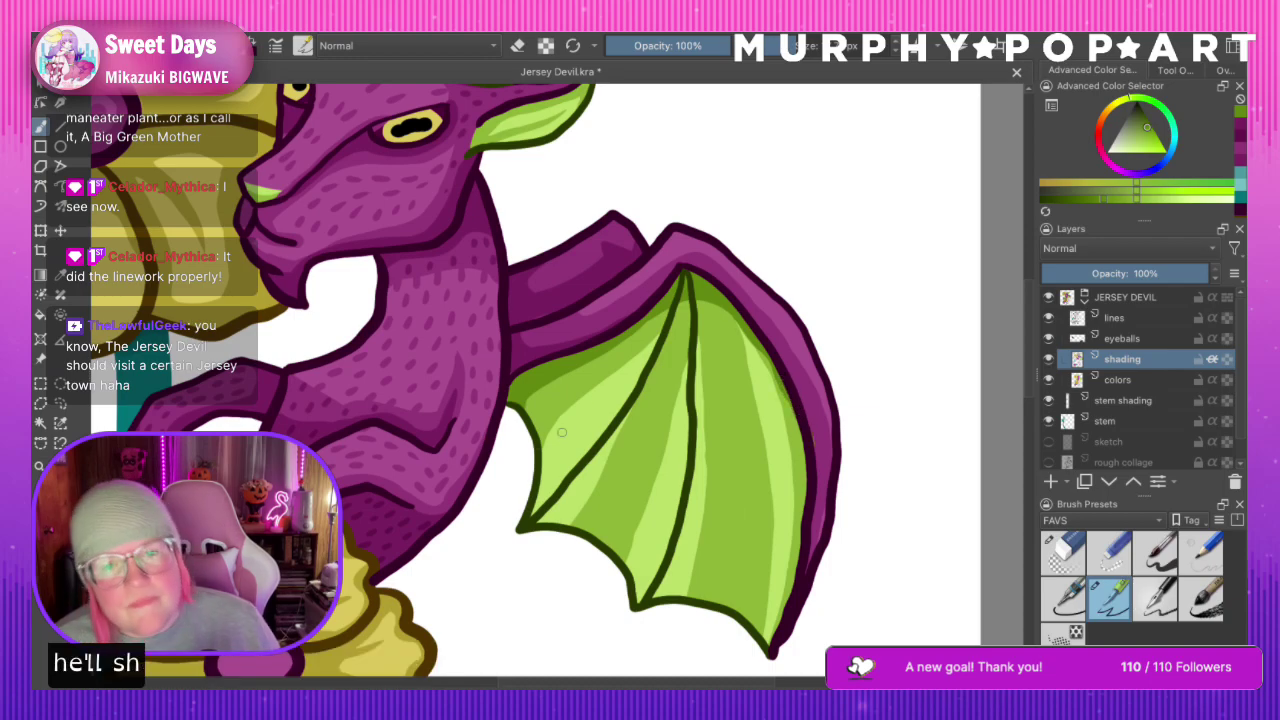
Paint tapering dark green fold streaks down the wing membrane panels, from near the wing joint towards the scalloped edge
drag(636, 342, 532, 422)
drag(664, 386, 595, 539)
key(ctrl+z)
mouse_move(666, 382)
mouse_down()
mouse_move(618, 494)
mouse_move(581, 546)
mouse_up()
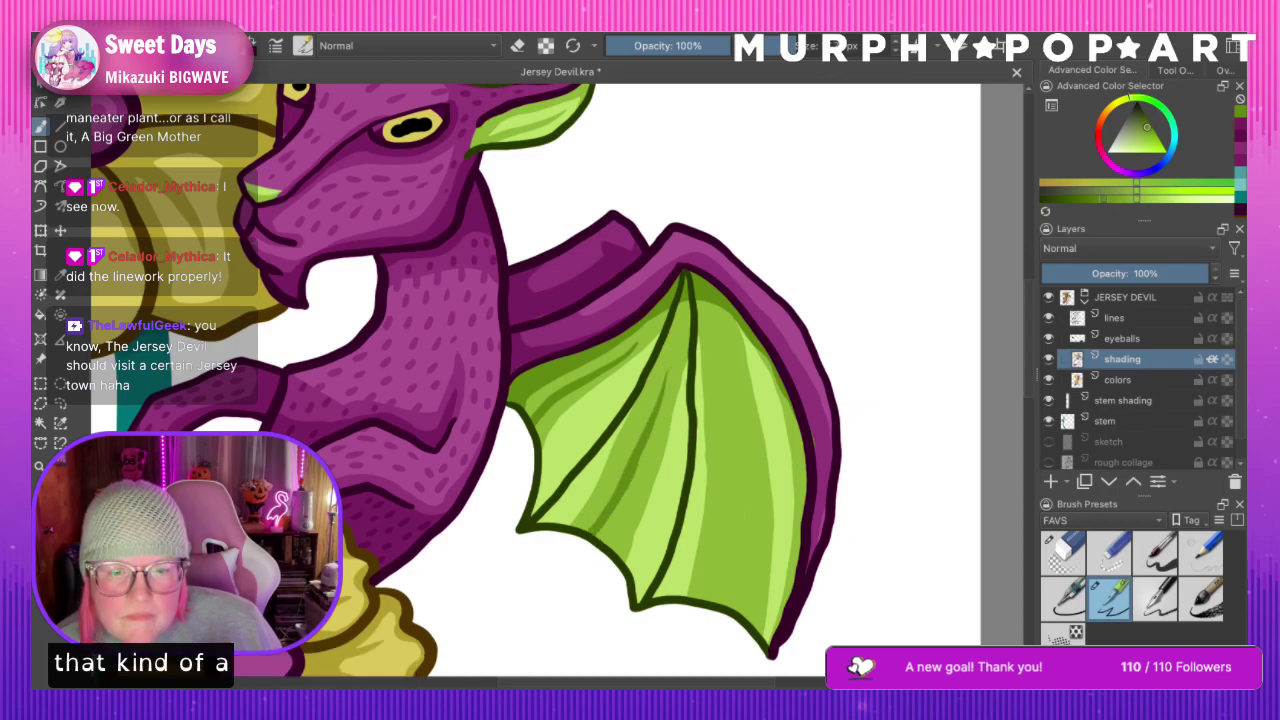
drag(620, 498, 588, 549)
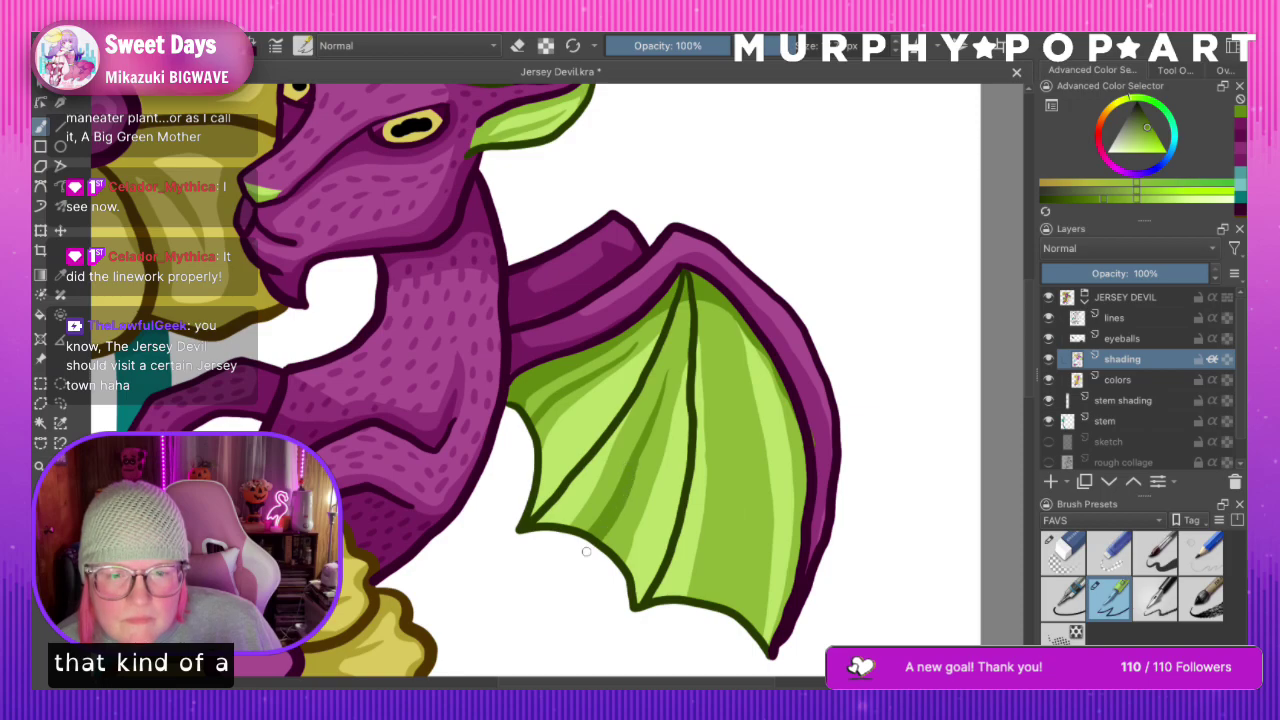
mouse_move(721, 366)
mouse_down()
mouse_move(733, 490)
mouse_move(720, 610)
mouse_up()
drag(739, 449, 727, 628)
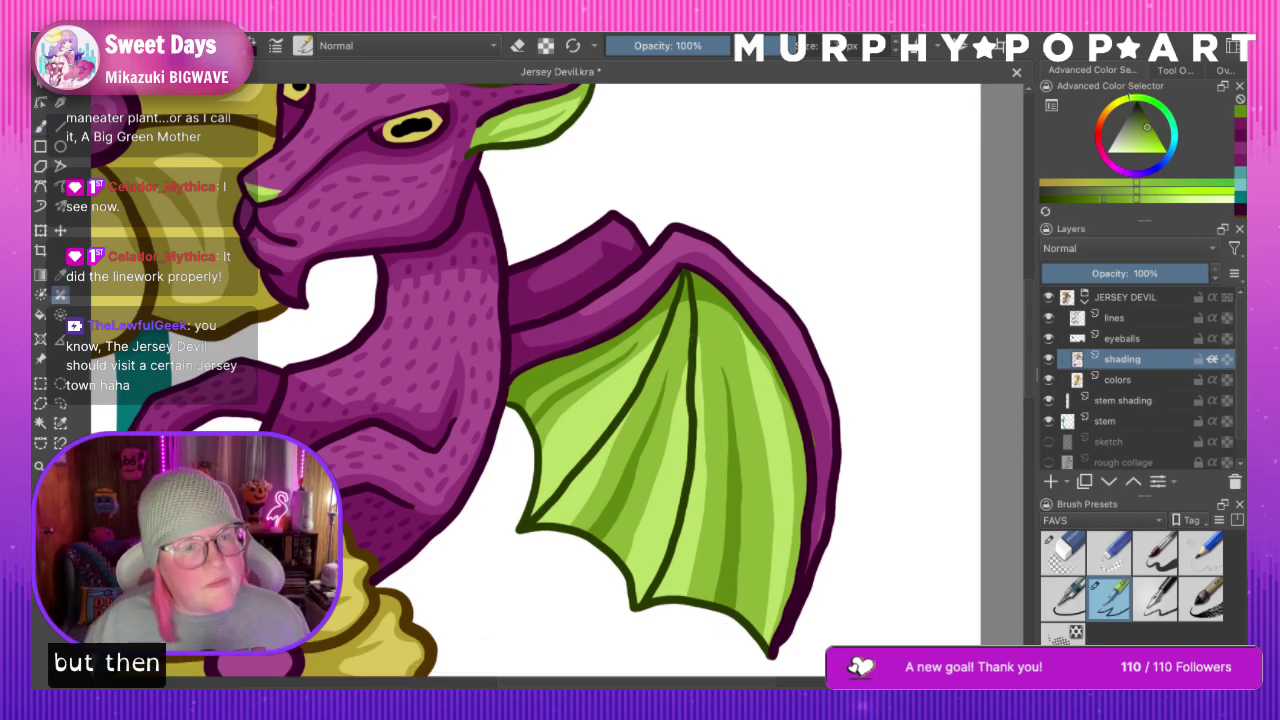
Sample the membrane's medium green and paint thin streaks through the light green highlights of the wing panels
click(60, 274)
click(663, 318)
key(b)
drag(630, 372, 520, 478)
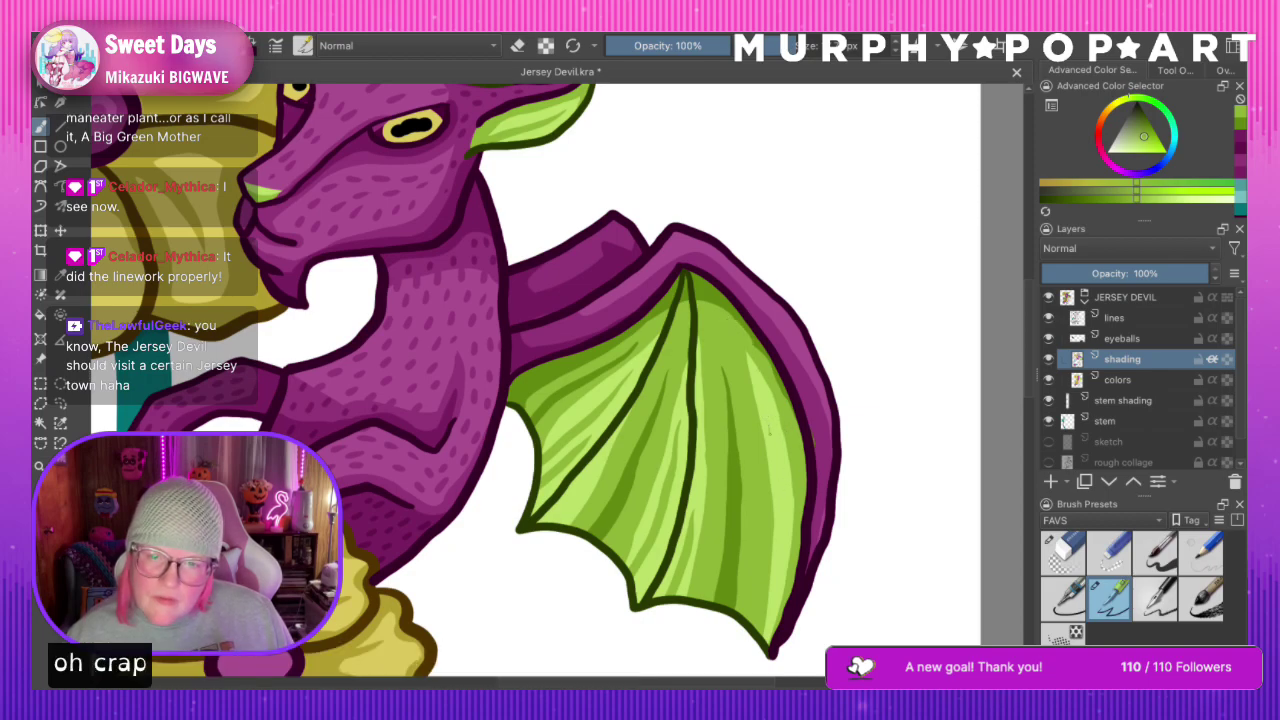
mouse_move(761, 398)
mouse_down()
mouse_move(781, 523)
mouse_move(770, 622)
mouse_up()
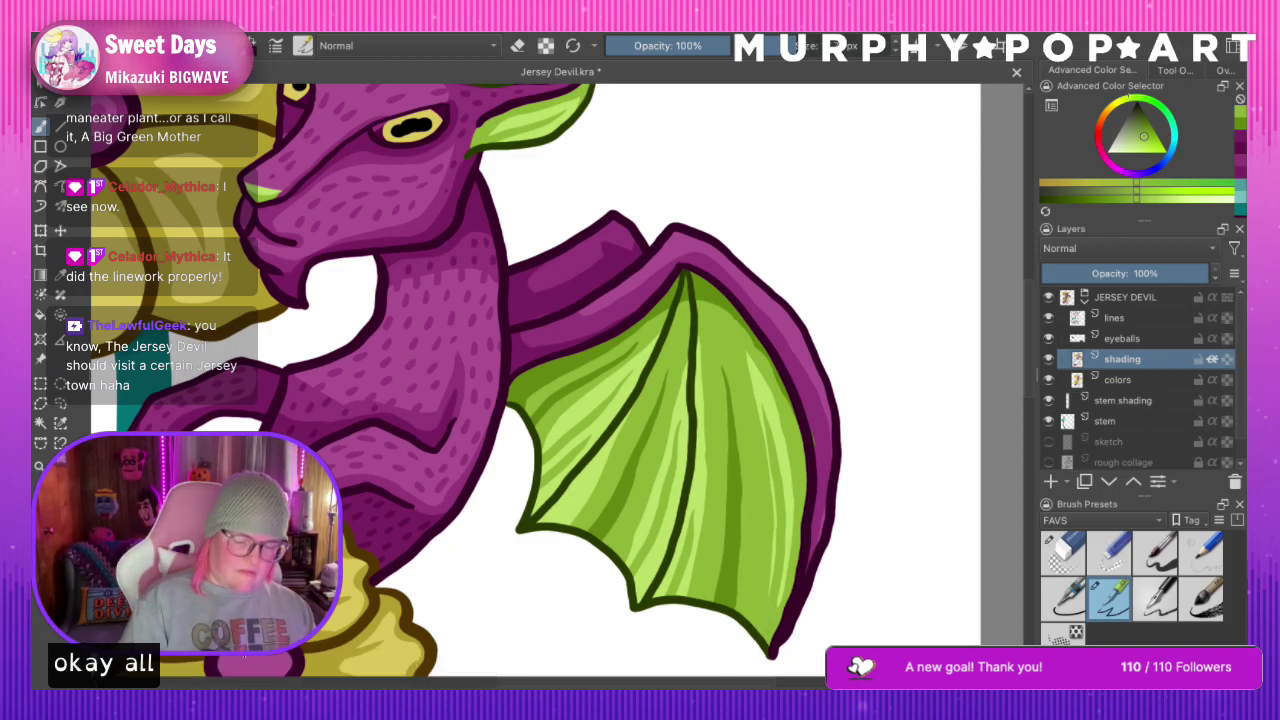
Review the wing shading in the full illustration and save the file
key(ctrl+minus)
key(ctrl+minus)
key(ctrl+minus)
key(ctrl+minus)
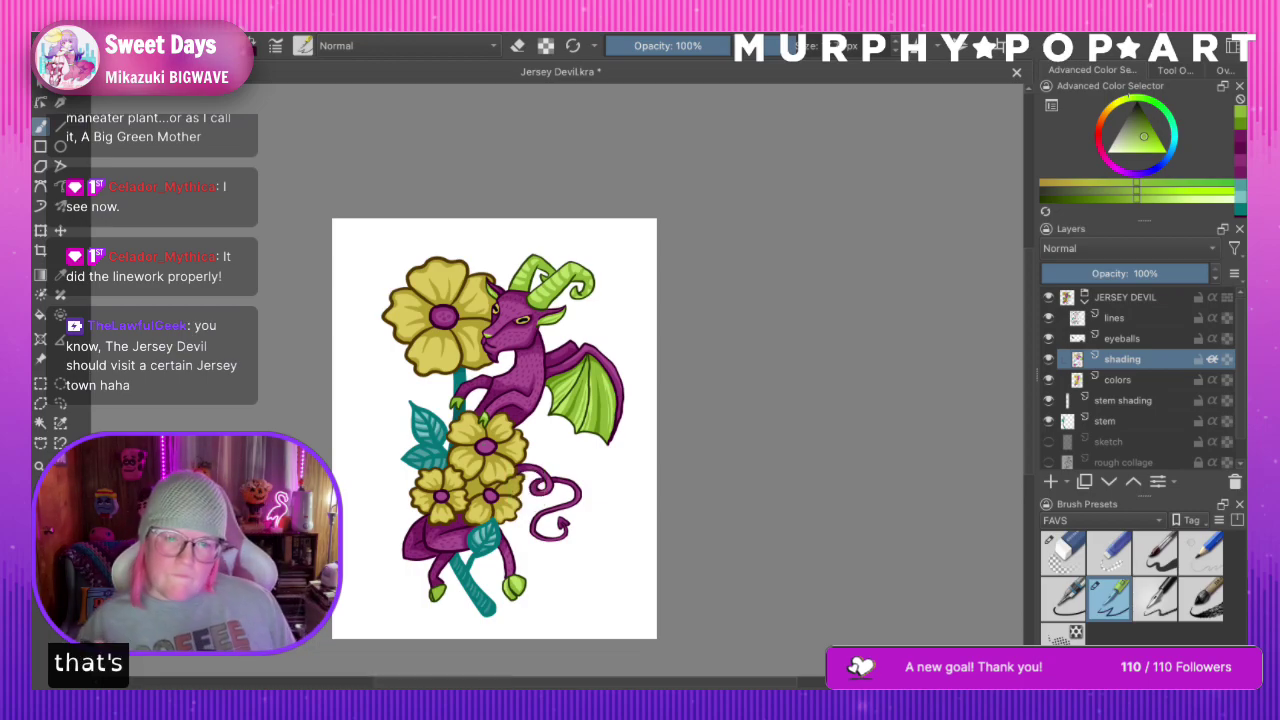
key(ctrl+s)
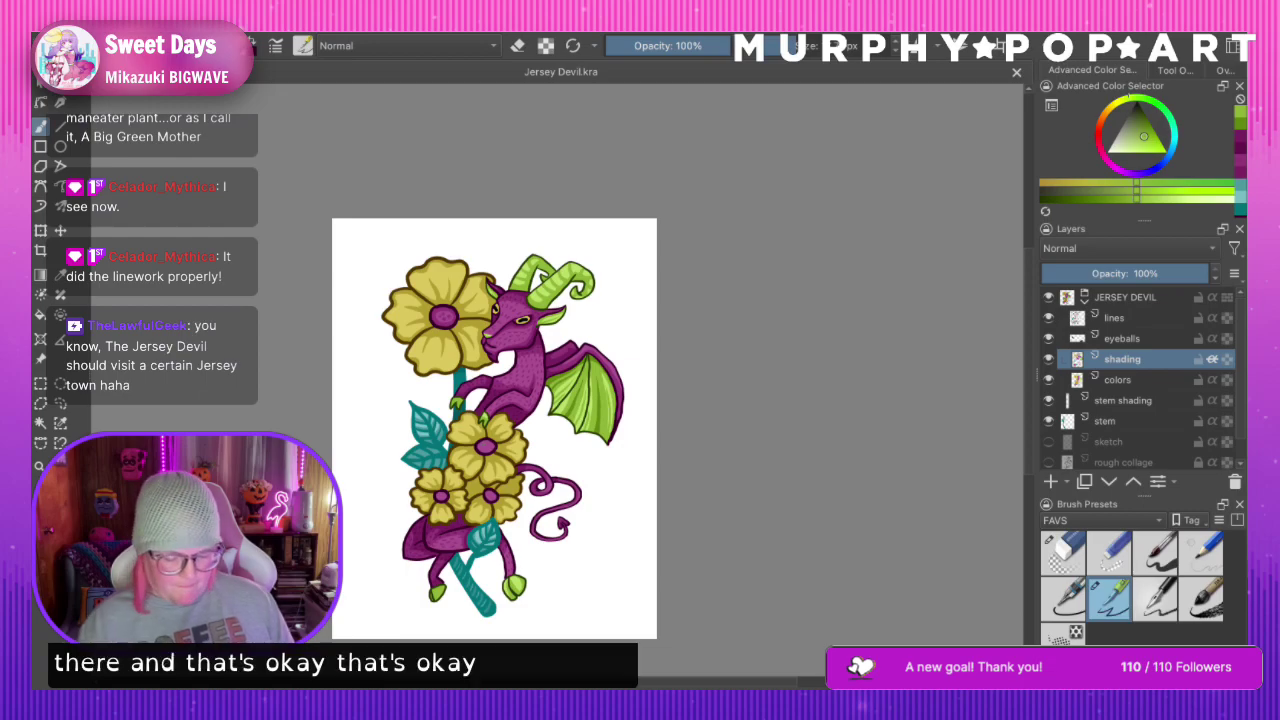
Sample the dark purple outline colour and thicken the line between the two wing arms on the lines layer
scroll(557, 379, up, 5)
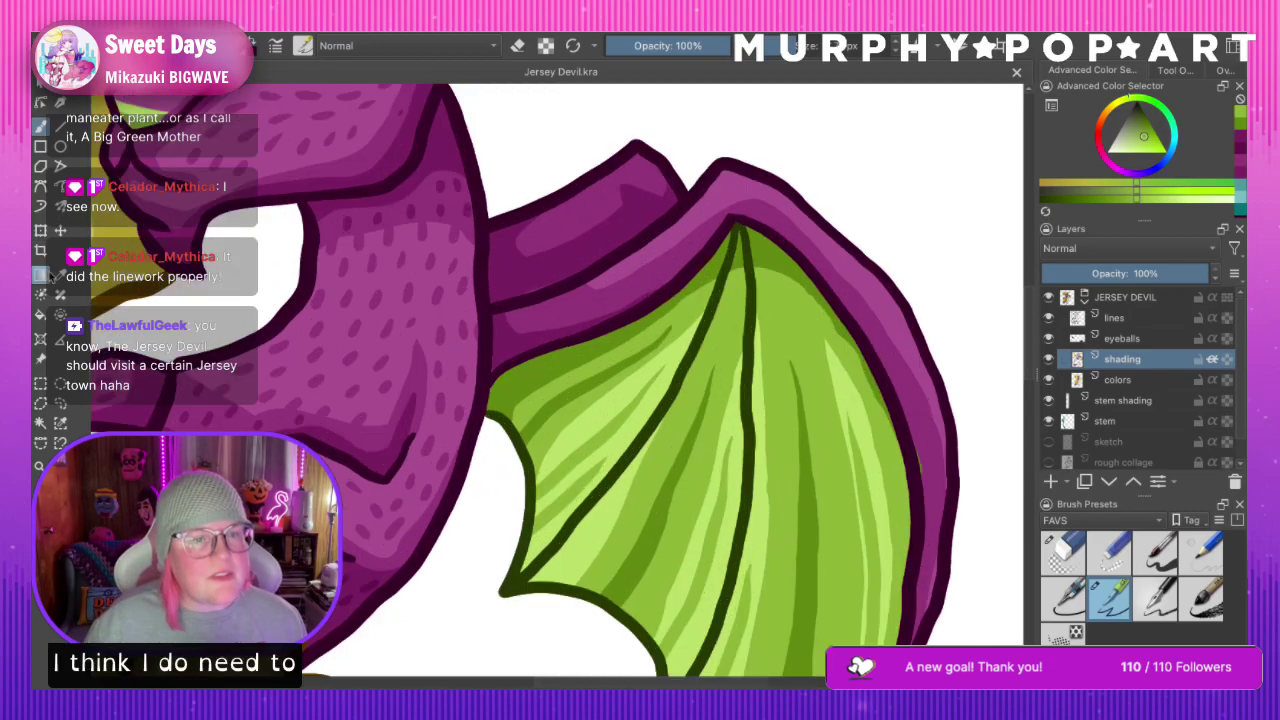
ctrl+click(525, 269)
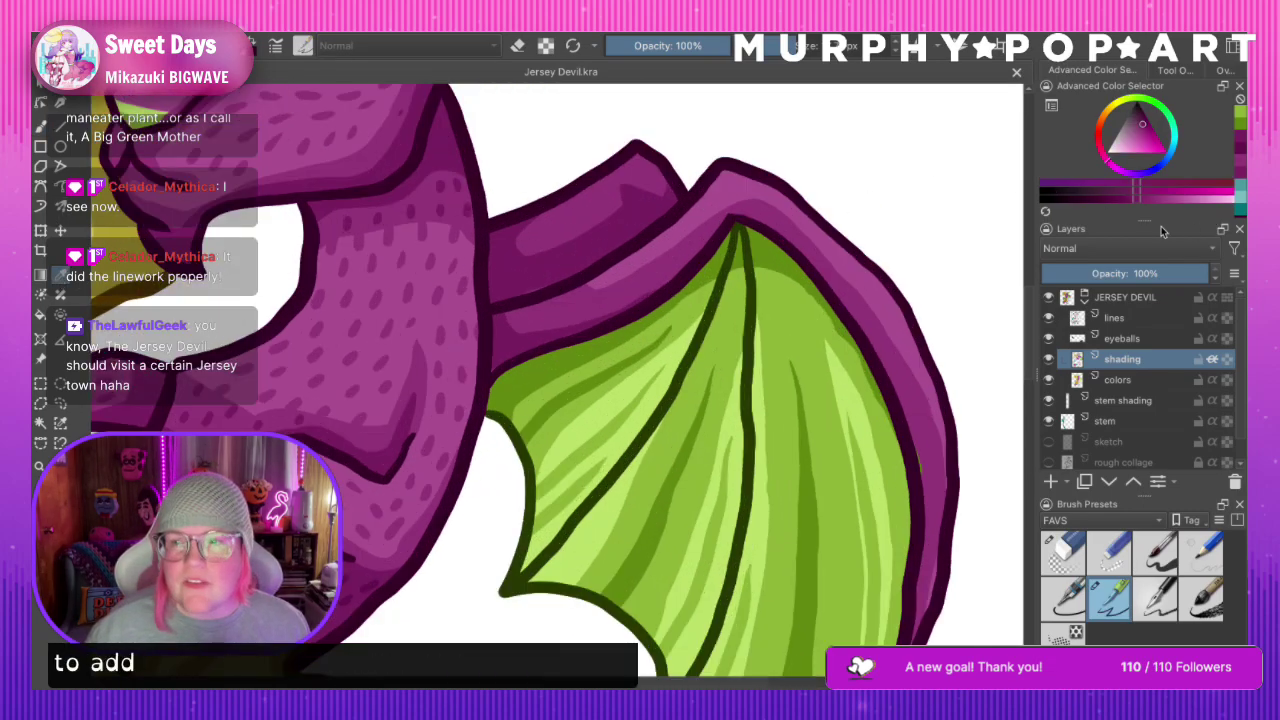
click(686, 204)
click(1128, 318)
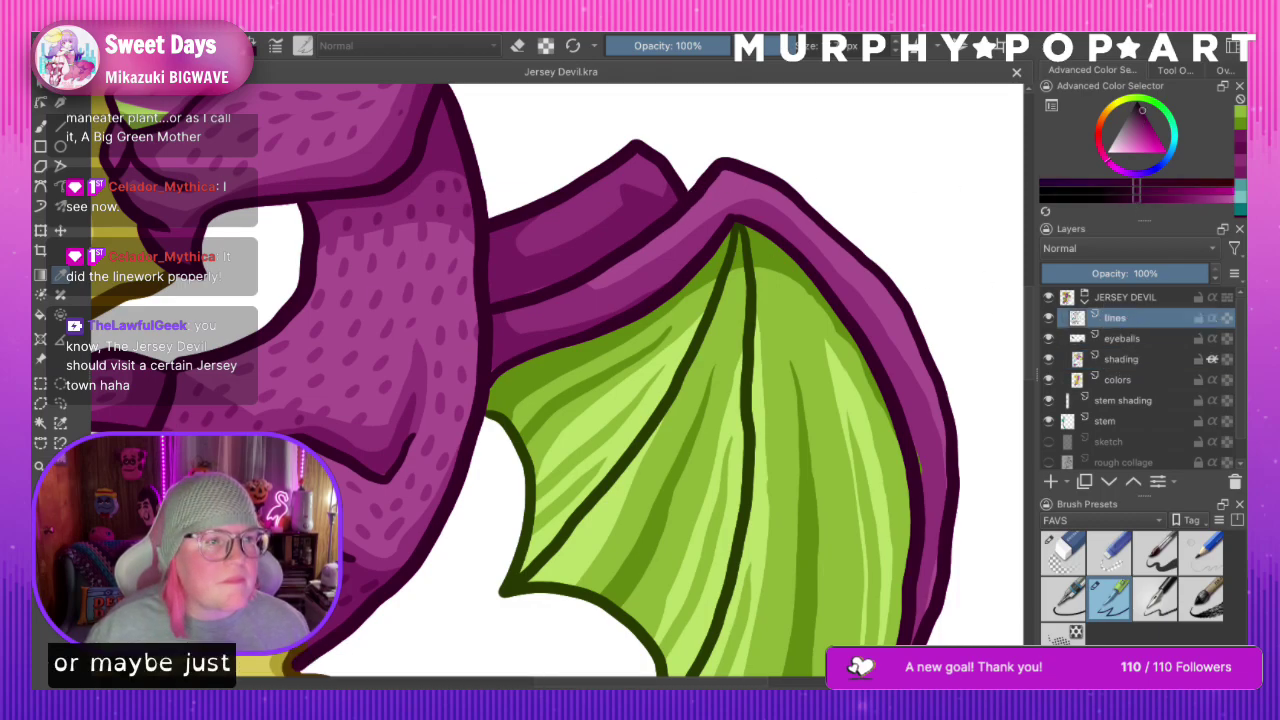
key(b)
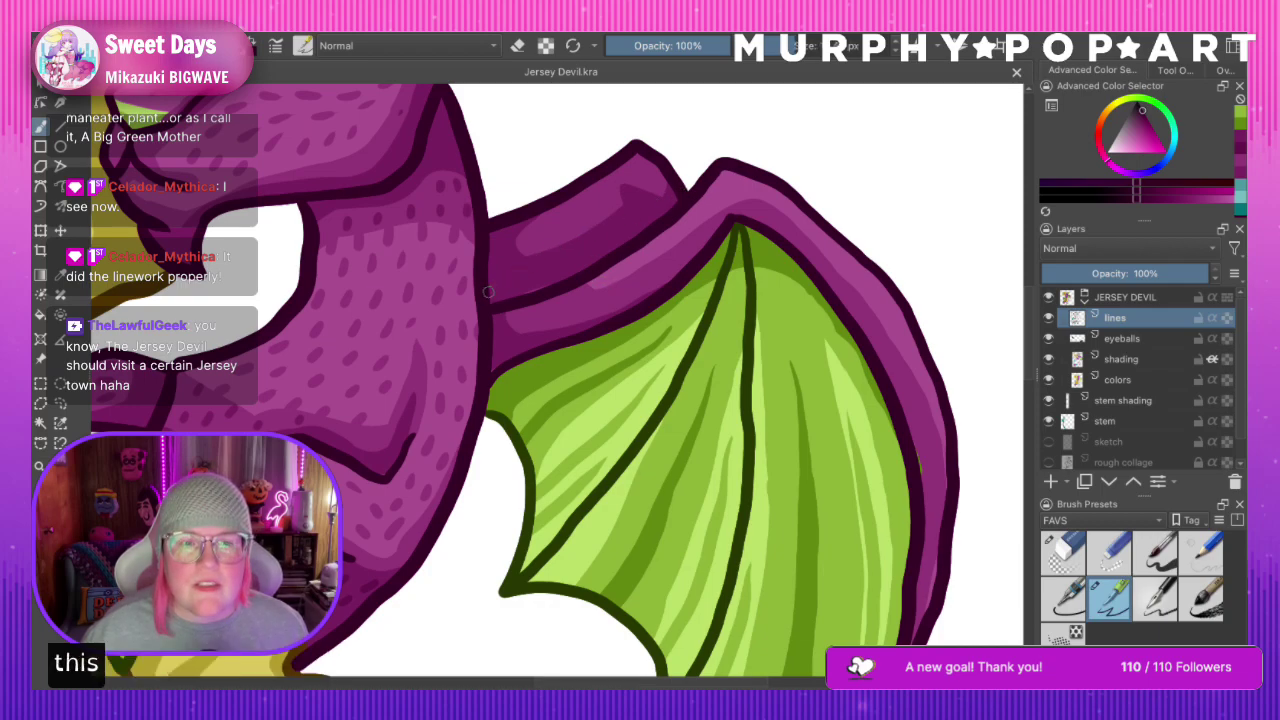
mouse_move(551, 274)
mouse_down()
mouse_move(630, 243)
mouse_move(671, 208)
mouse_up()
drag(496, 291, 525, 288)
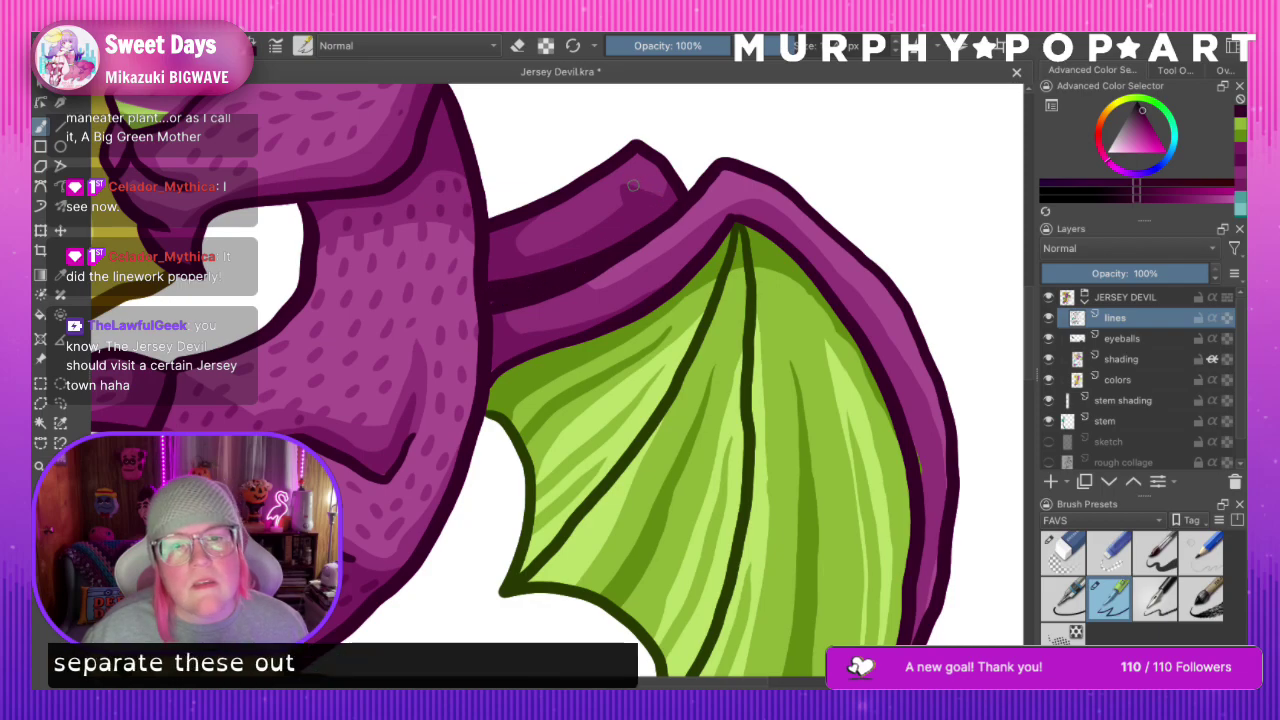
Add short dark purple crease lines at the near wing's elbow and the far wing arm's bend, undoing unwanted strokes
drag(718, 211, 775, 230)
key(ctrl+z)
key(ctrl+z)
mouse_move(626, 192)
mouse_down()
mouse_move(653, 218)
mouse_move(666, 208)
mouse_up()
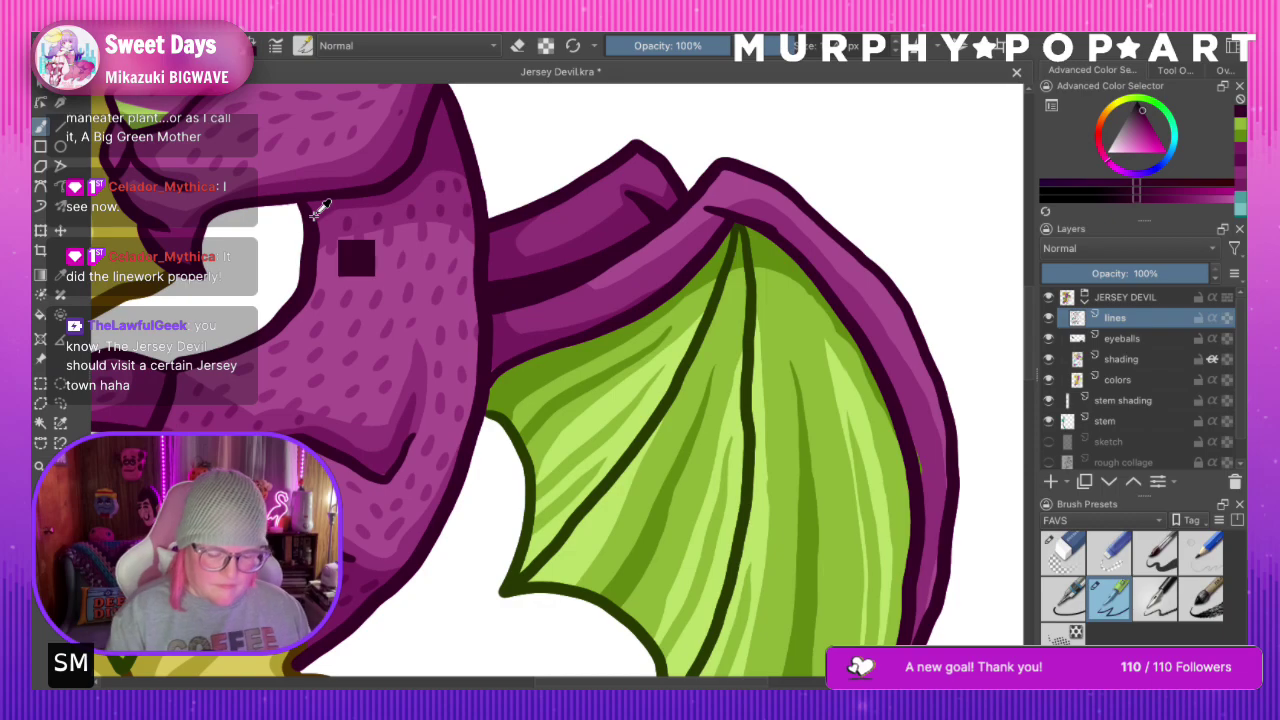
Review the new wing linework in the full illustration and save the file
key(ctrl+minus)
key(ctrl+minus)
key(ctrl+minus)
key(ctrl+minus)
key(ctrl+minus)
key(ctrl+minus)
key(ctrl+minus)
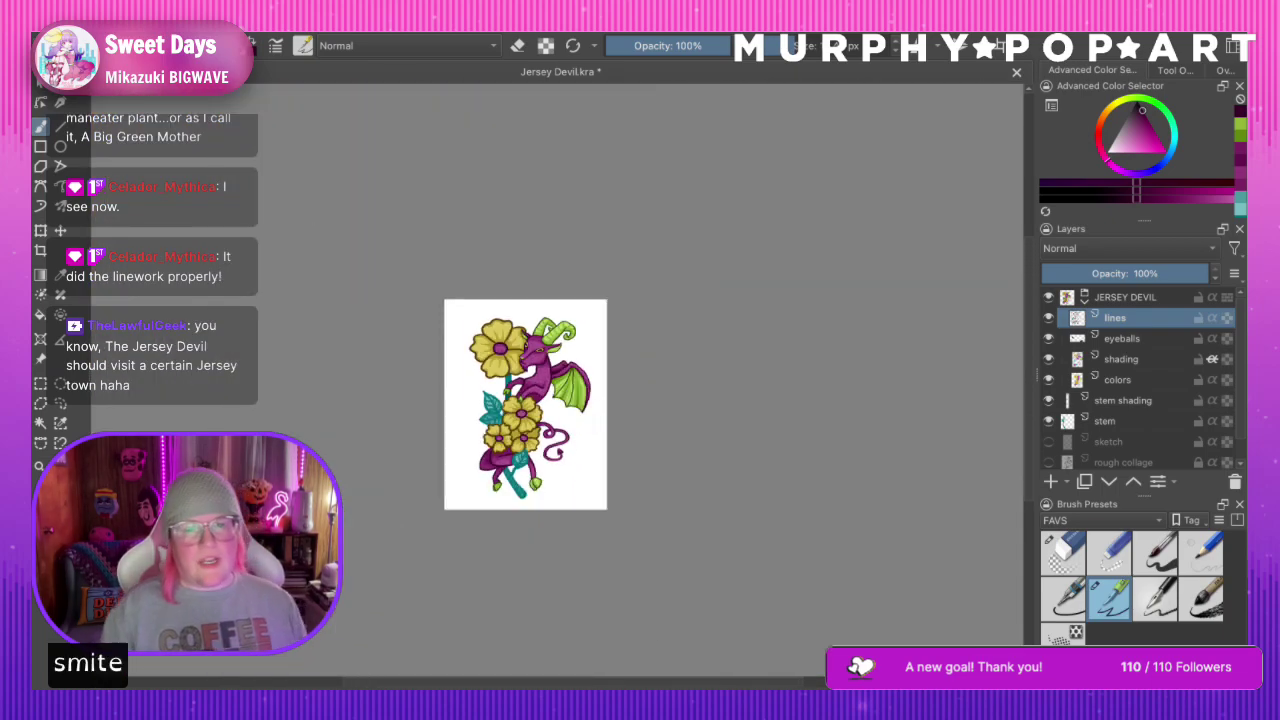
key(ctrl+s)
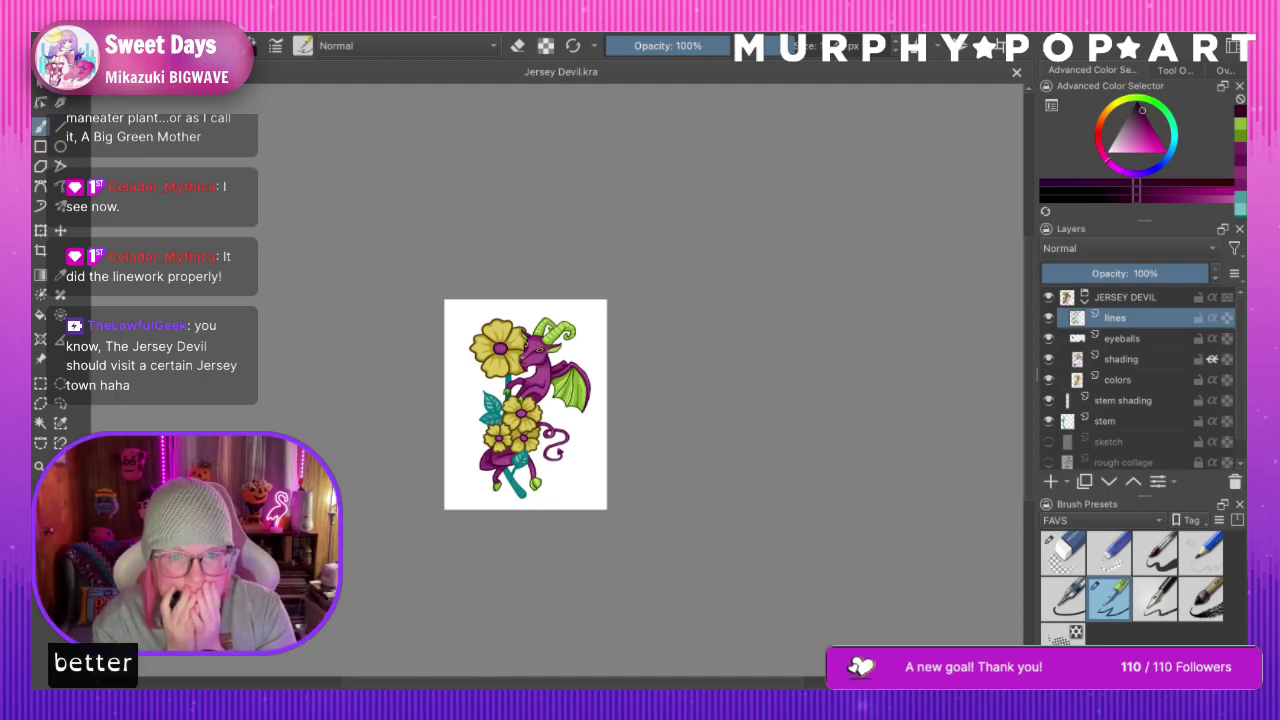
Activate the shading layer and examine the shading on the creature's head, horns and wing
key(ctrl+plus)
key(ctrl+plus)
key(ctrl+plus)
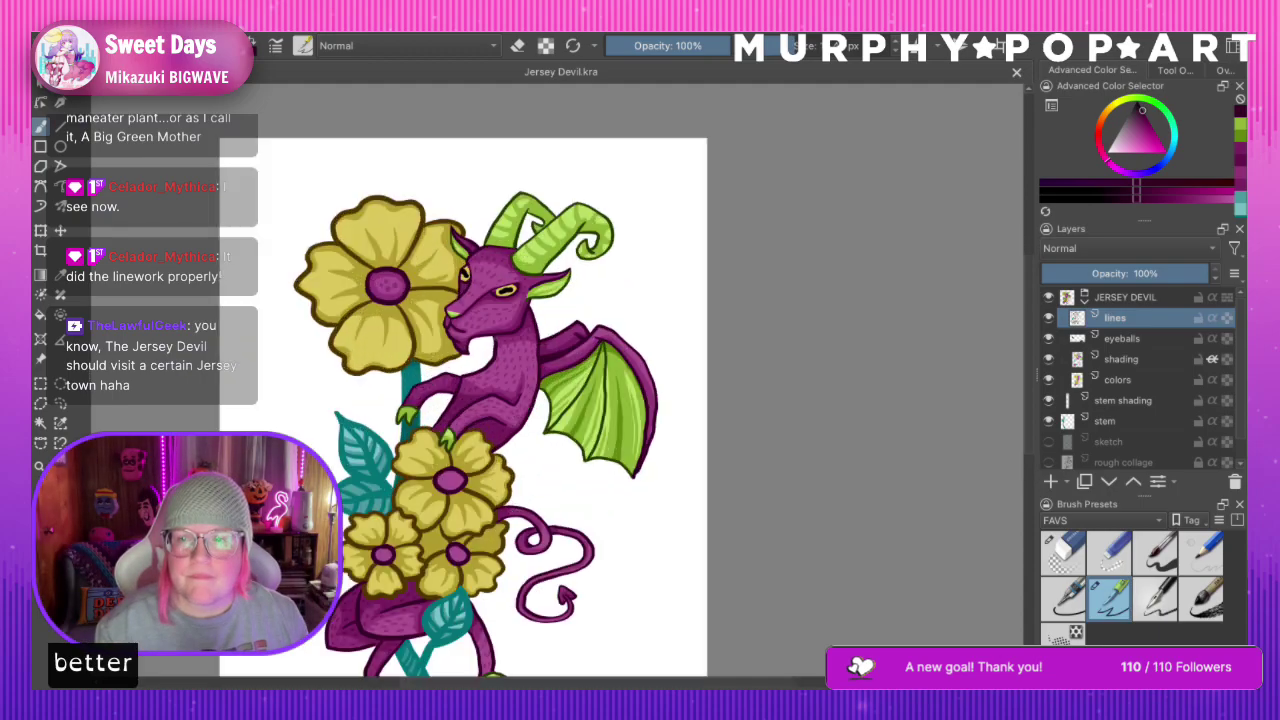
click(1160, 362)
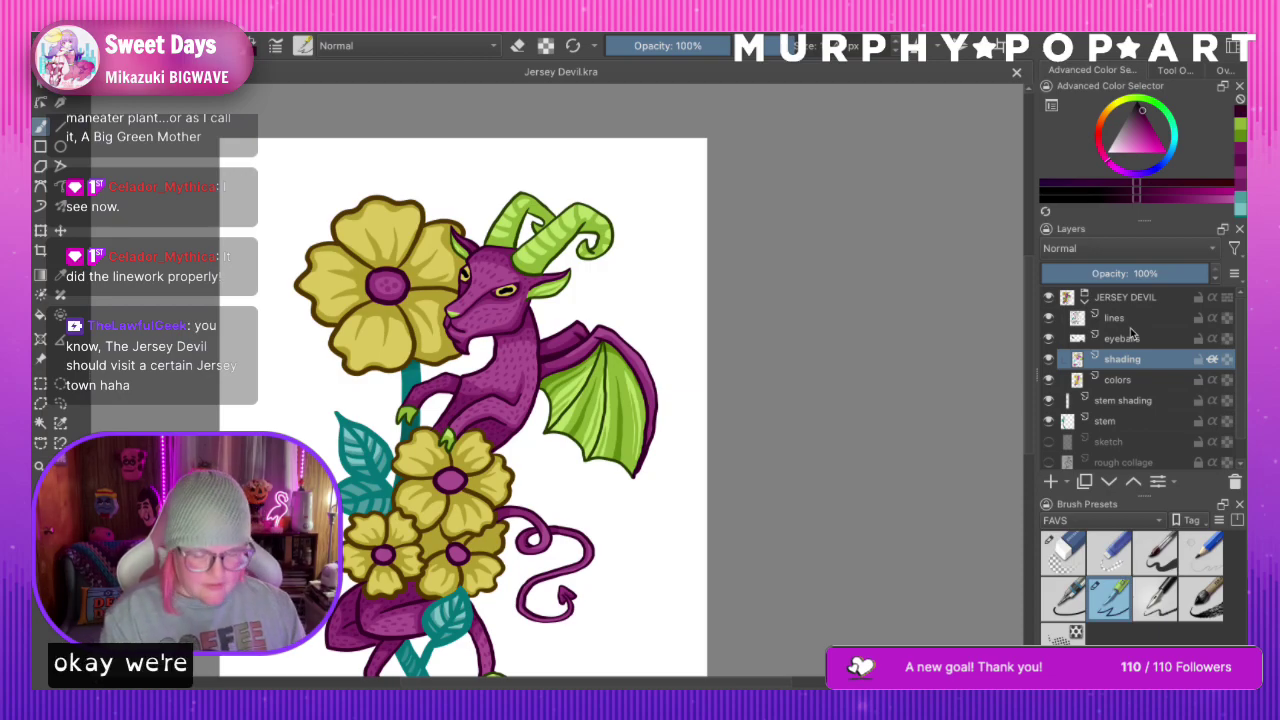
key(ctrl+minus)
key(ctrl+plus)
key(ctrl+plus)
key(ctrl+plus)
key(ctrl+minus)
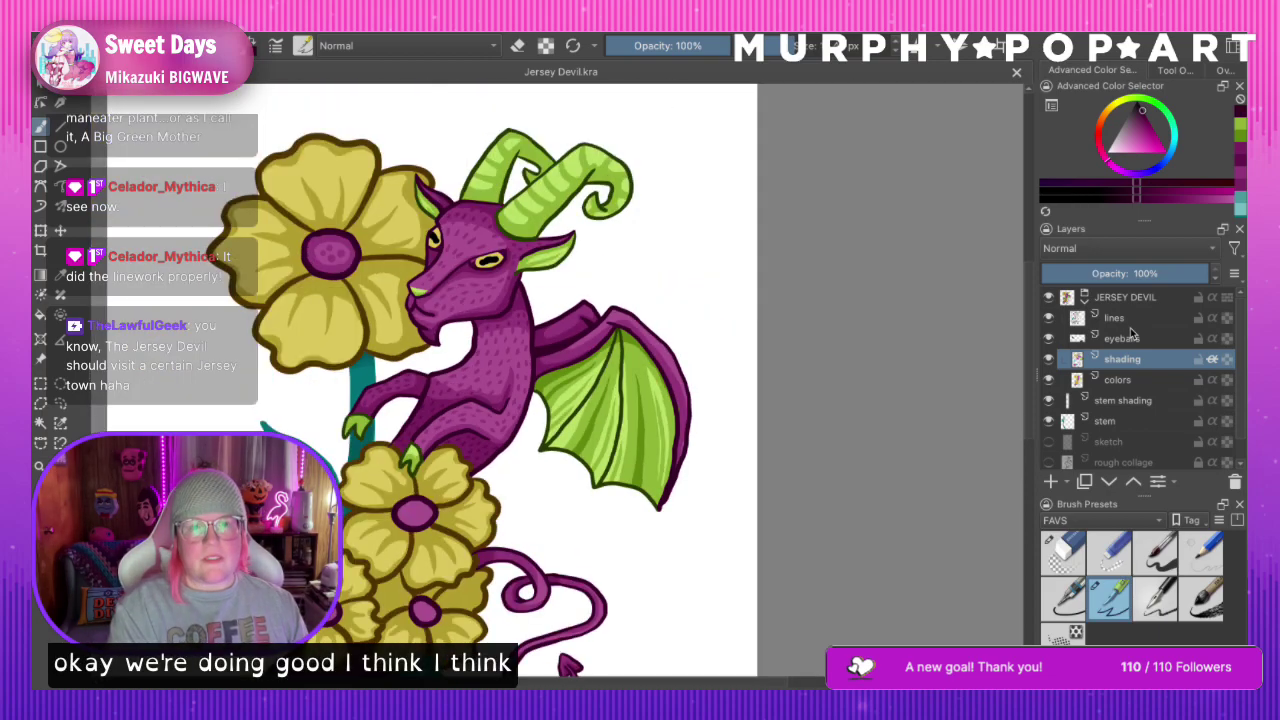
key(ctrl+plus)
key(ctrl+minus)
key(ctrl+minus)
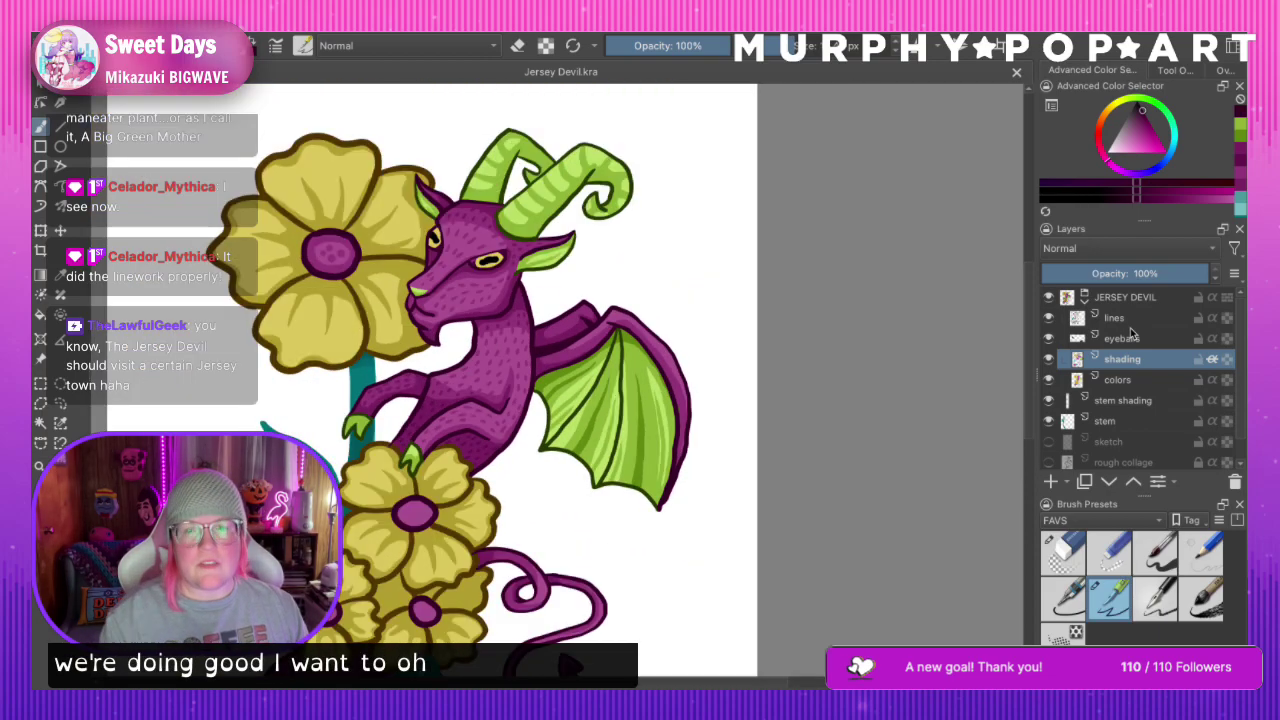
key(ctrl+plus)
key(ctrl+plus)
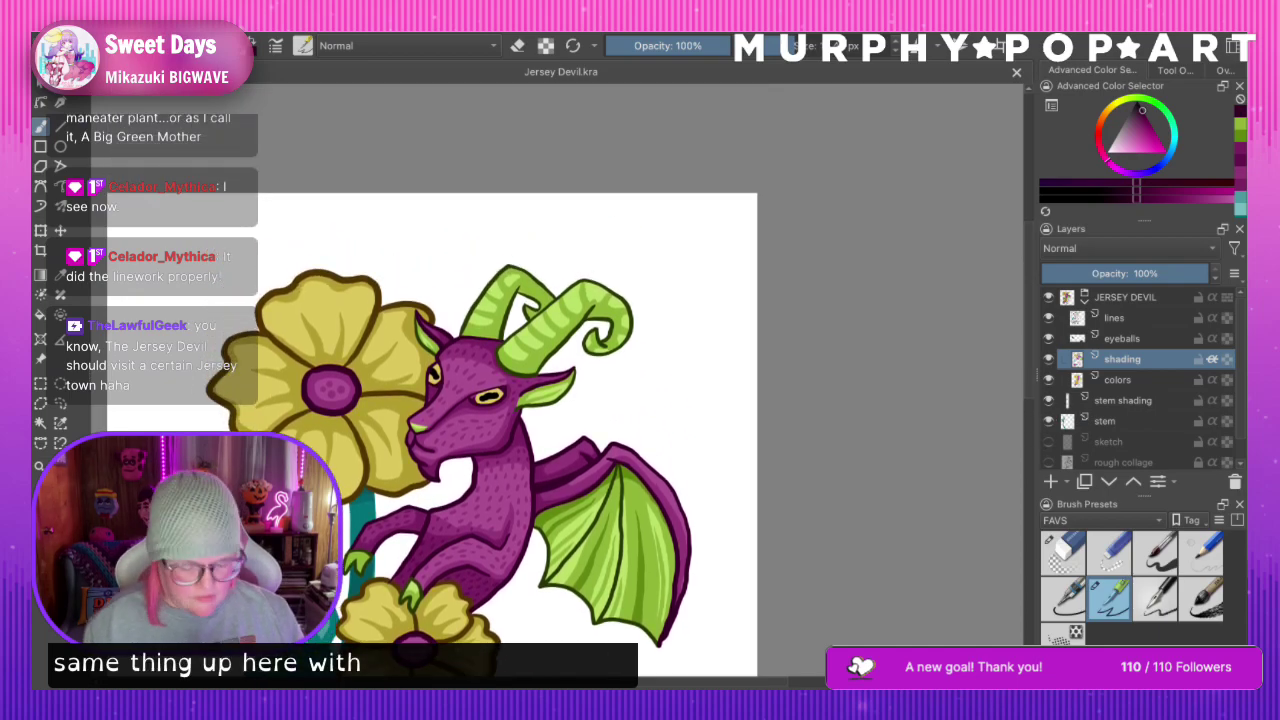
Sample the wing membrane's dark green and paint shadows along the undersides, bases and ridges of both horns
key(ctrl+plus)
key(ctrl+plus)
click(40, 274)
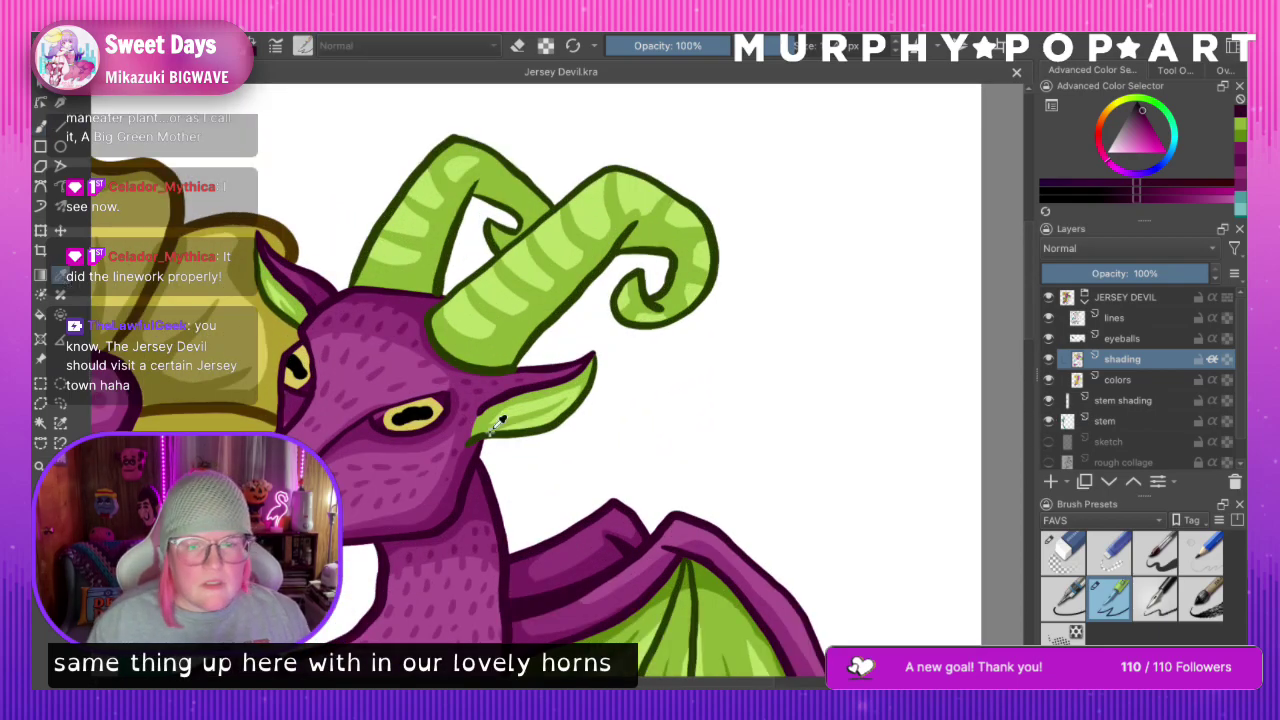
click(692, 578)
click(40, 125)
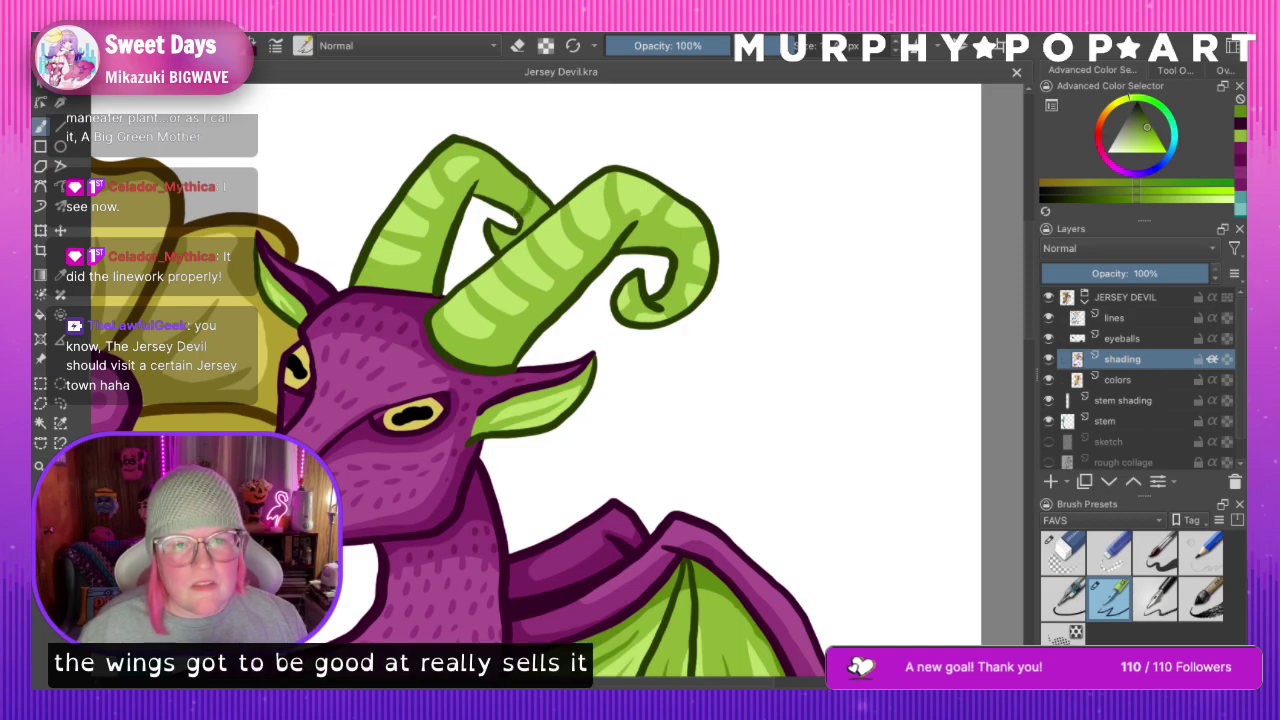
drag(506, 246, 540, 206)
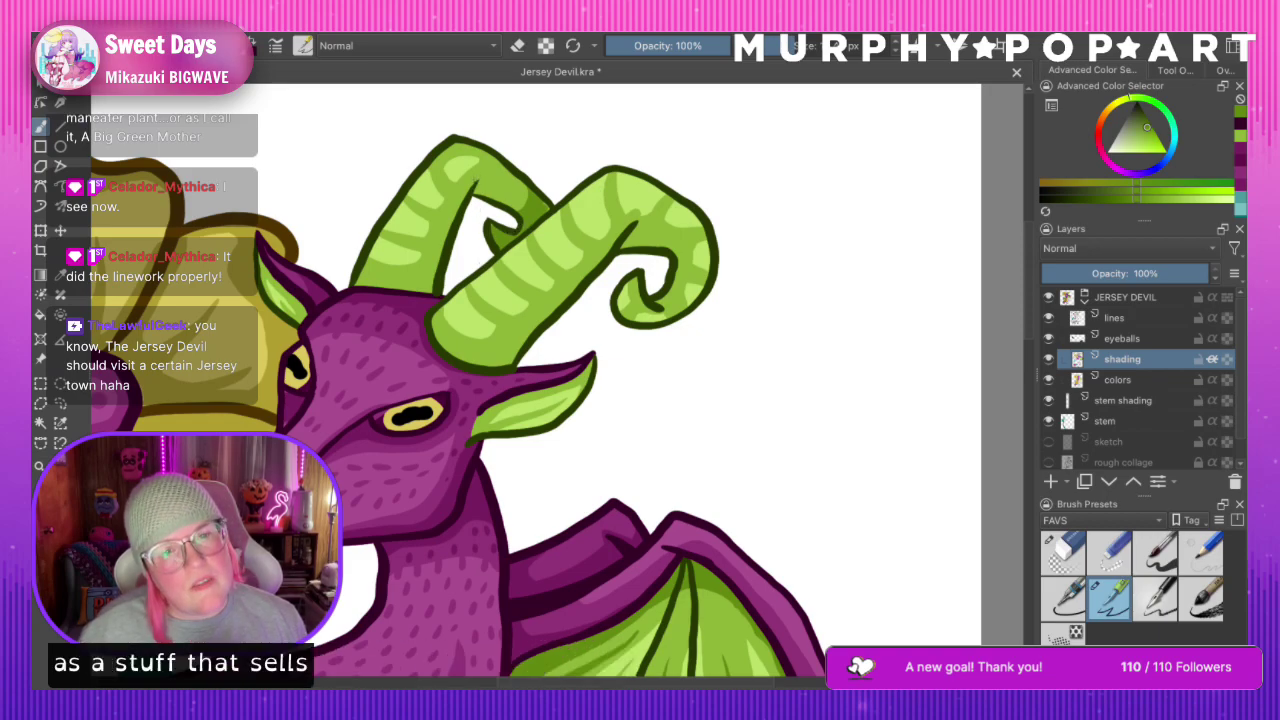
mouse_move(368, 270)
mouse_down()
mouse_move(422, 279)
mouse_move(376, 287)
mouse_move(362, 277)
mouse_move(428, 271)
mouse_move(426, 291)
mouse_move(444, 261)
mouse_move(434, 248)
mouse_up()
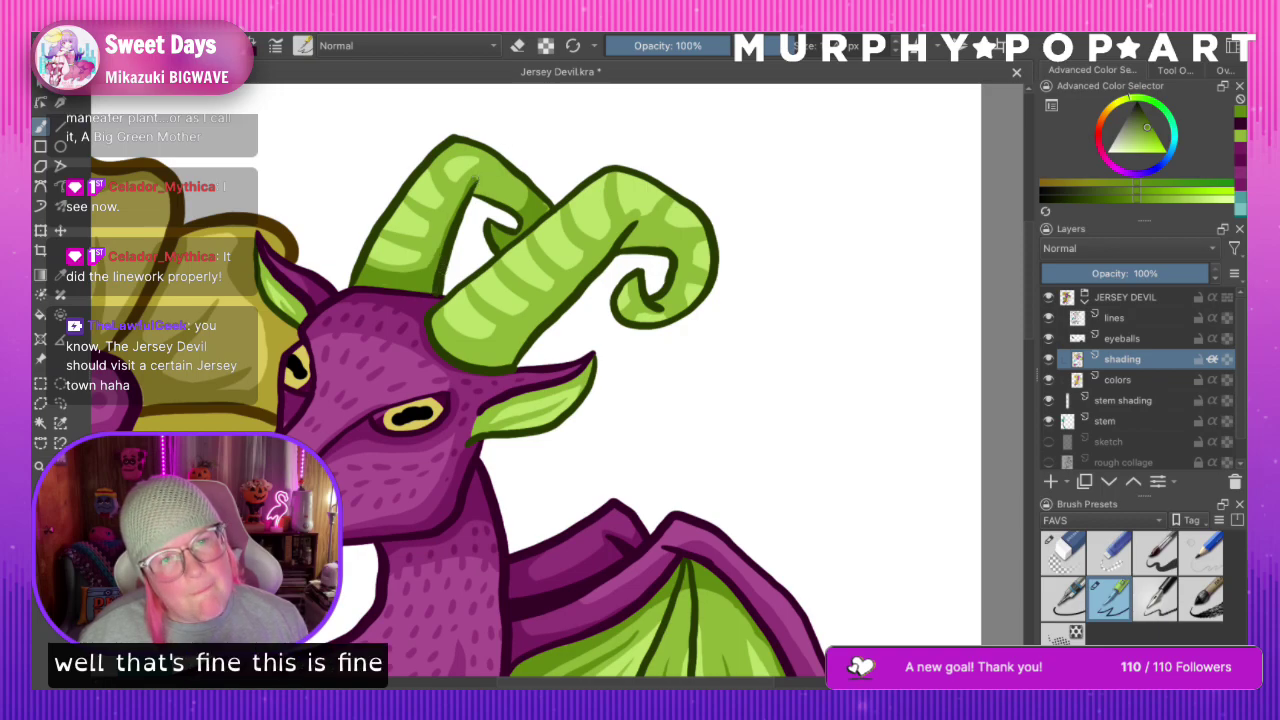
drag(473, 187, 522, 210)
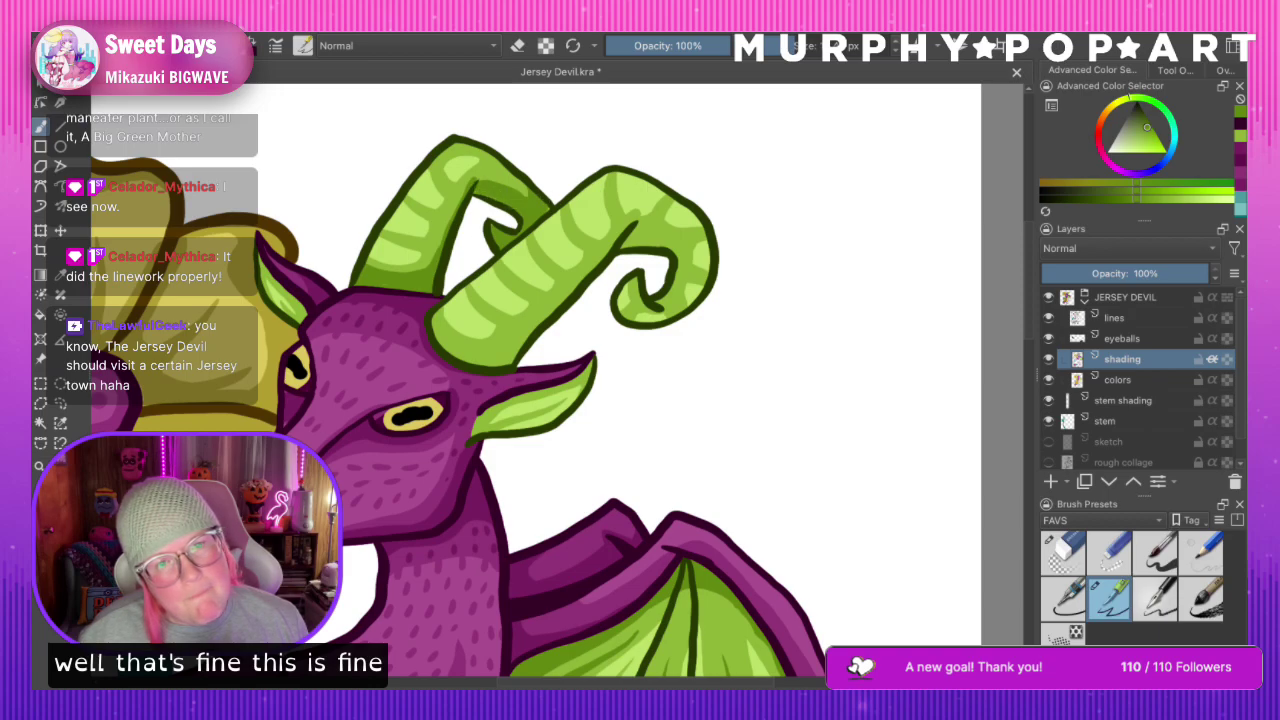
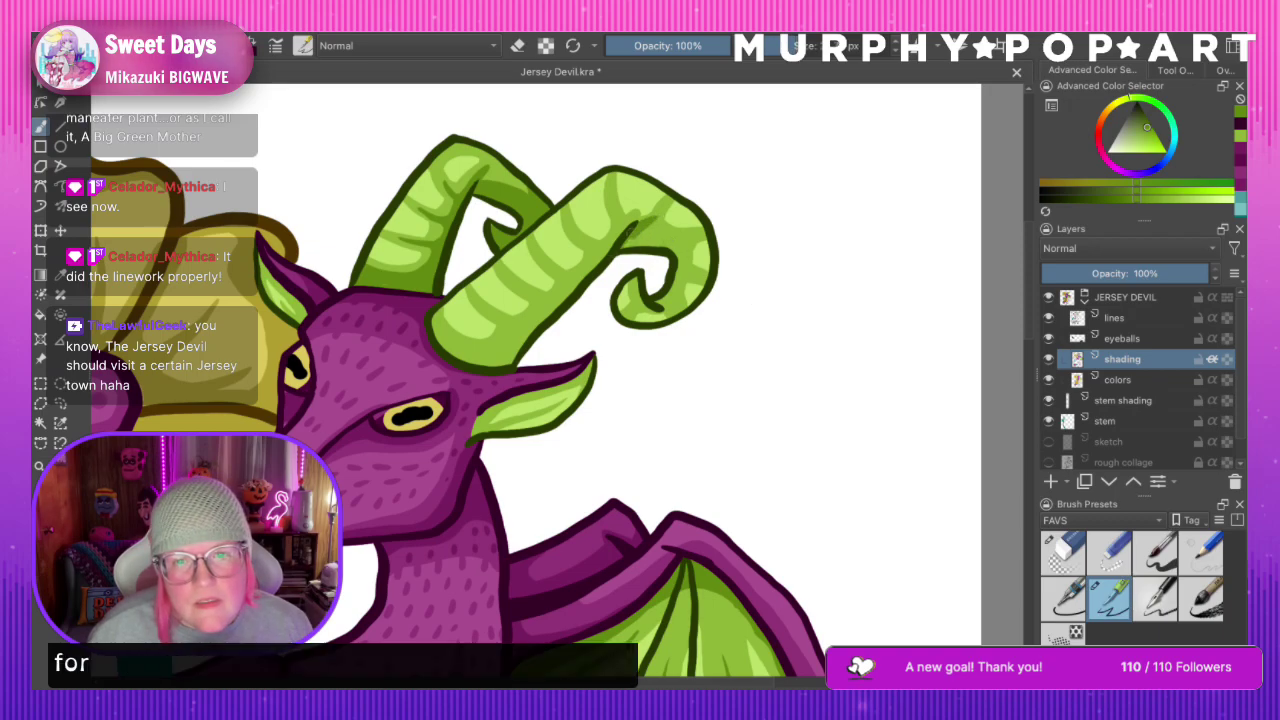
mouse_move(680, 248)
mouse_down()
mouse_move(660, 298)
mouse_move(632, 243)
mouse_move(650, 304)
mouse_up()
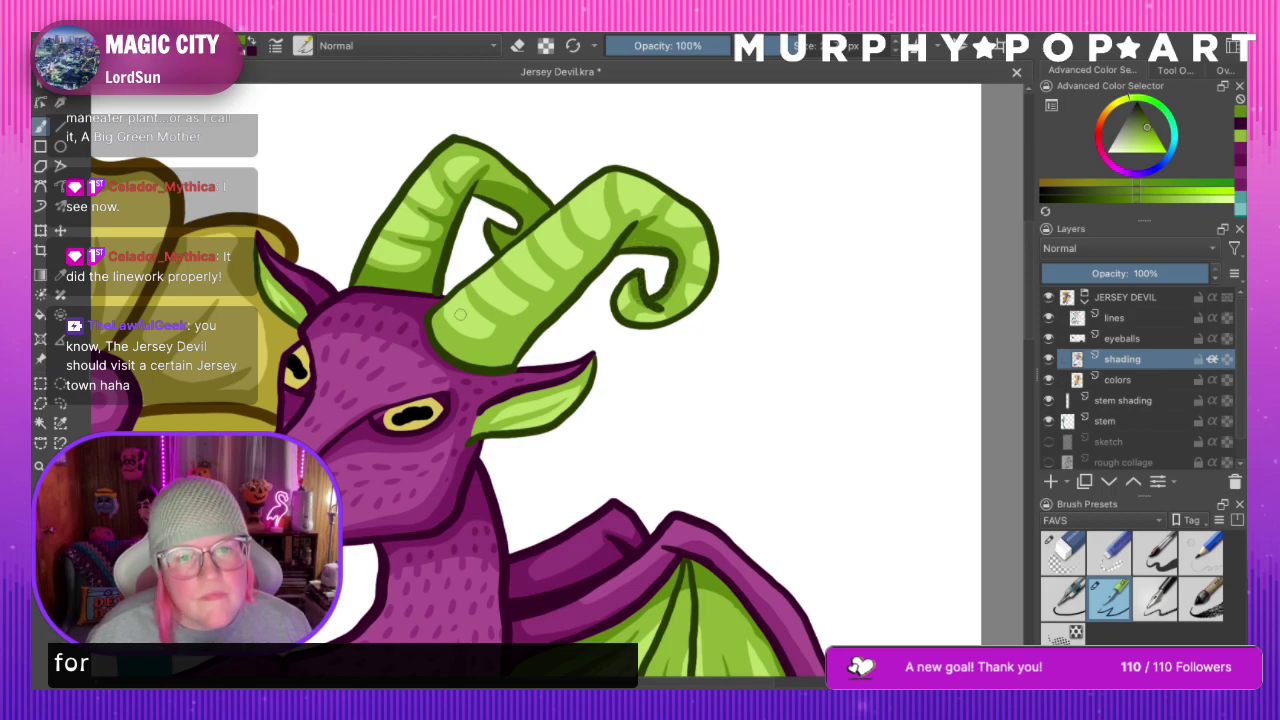
mouse_move(428, 313)
mouse_down()
mouse_move(445, 342)
mouse_move(522, 355)
mouse_move(456, 360)
mouse_move(552, 312)
mouse_move(616, 245)
mouse_up()
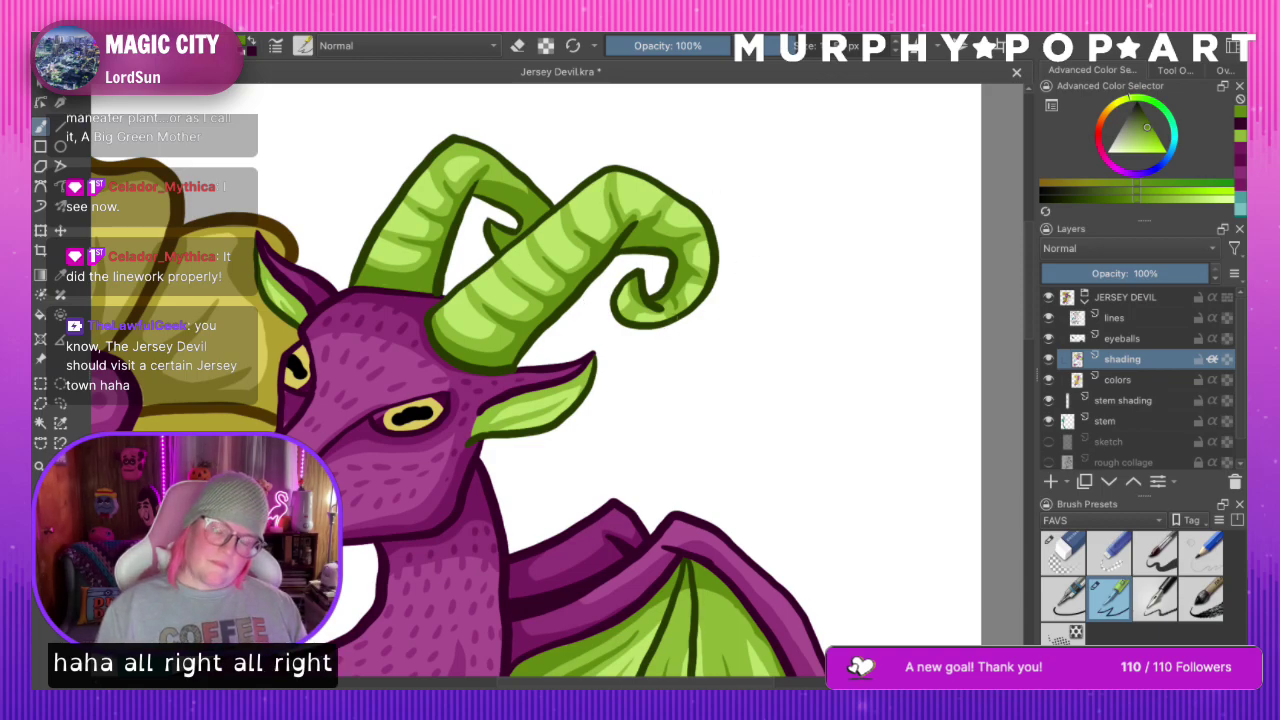
Sample the medium green and paint thin ridge streaks through the light green highlights of both horns
key(ctrl+minus)
key(ctrl+minus)
key(ctrl+minus)
key(ctrl+minus)
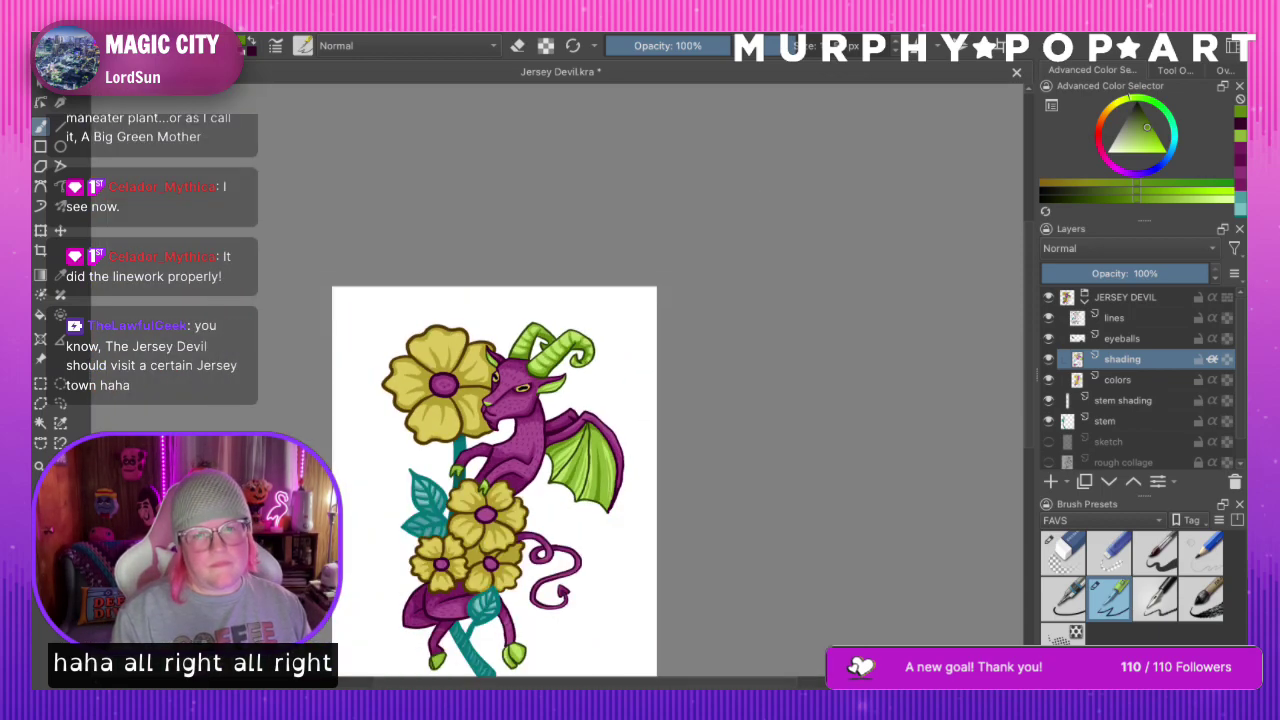
scroll(580, 390, up, 5)
click(60, 275)
click(464, 313)
click(38, 127)
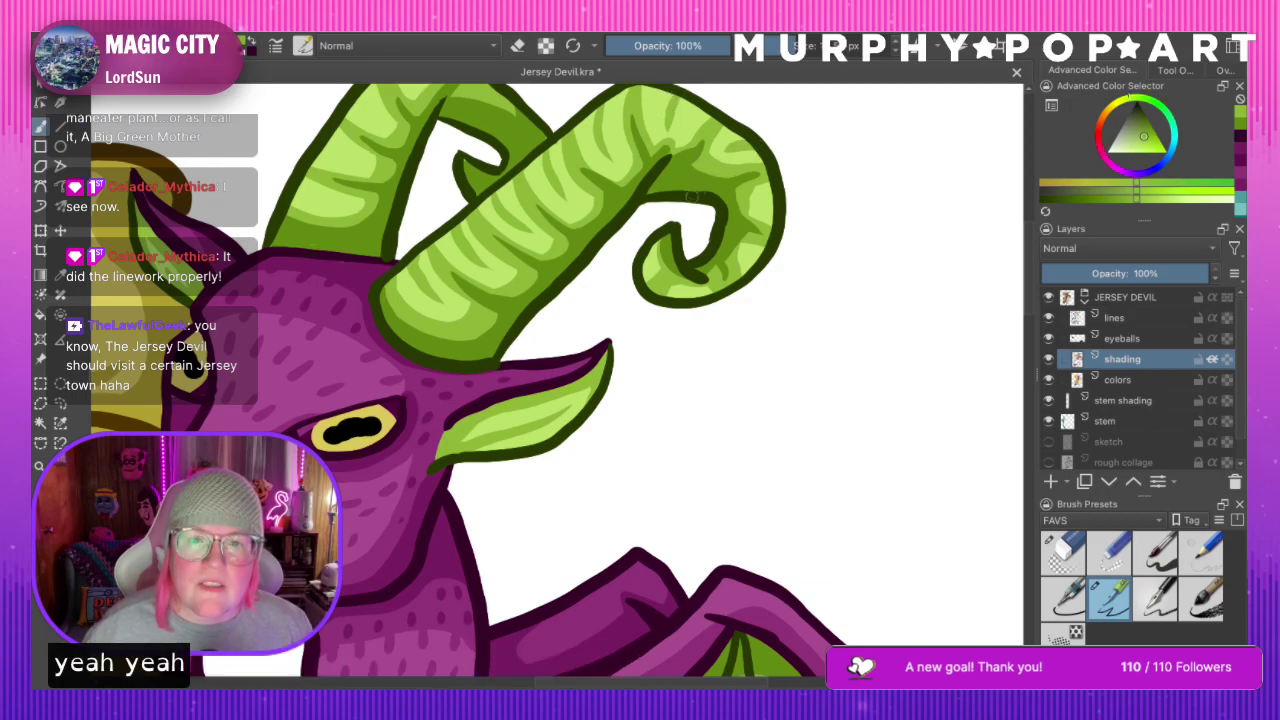
drag(1031, 303, 1031, 287)
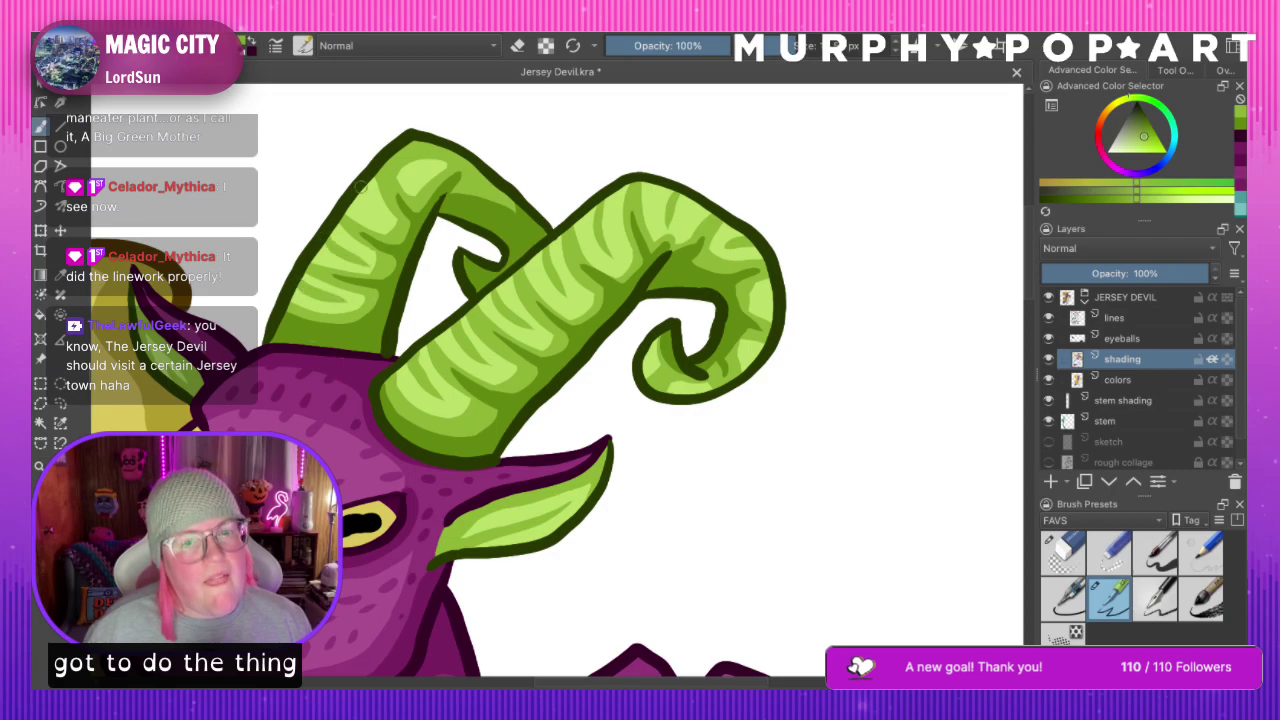
Finish the medium green ridge texture on the horns, check it in the full illustration and save the file
key(ctrl+minus)
key(ctrl+minus)
key(ctrl+minus)
key(ctrl+minus)
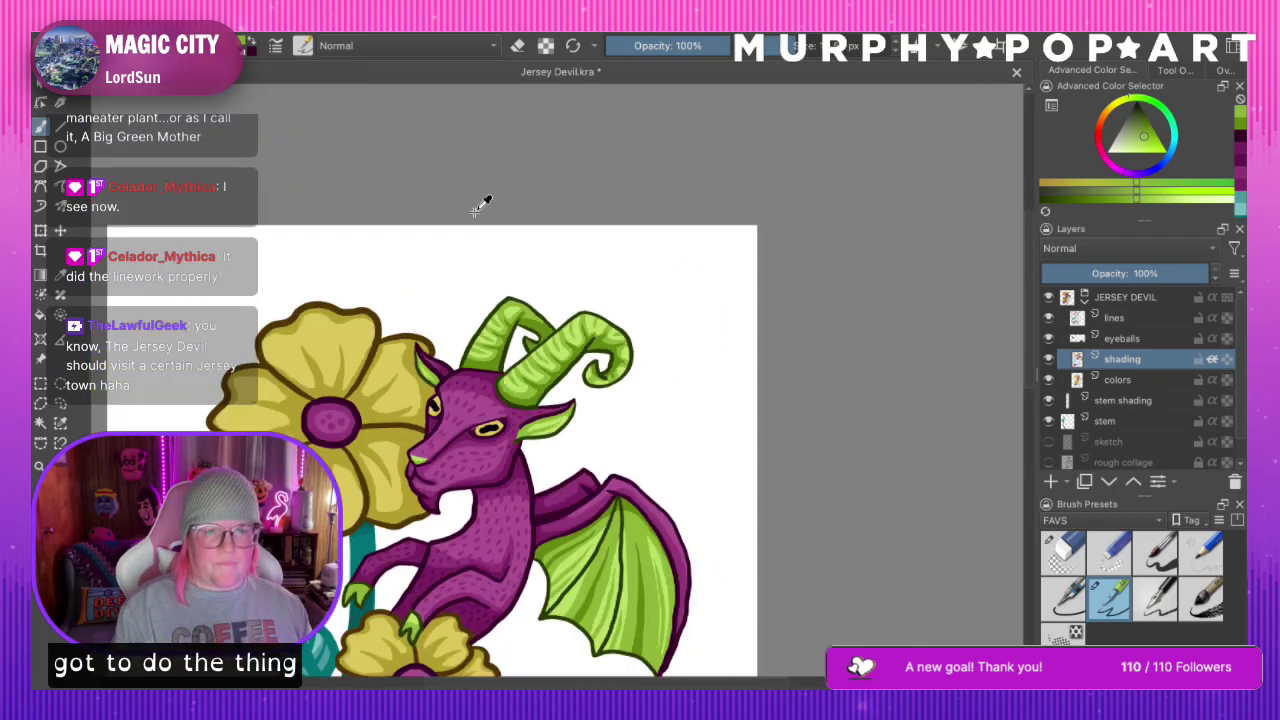
key(plus)
key(plus)
key(plus)
key(plus)
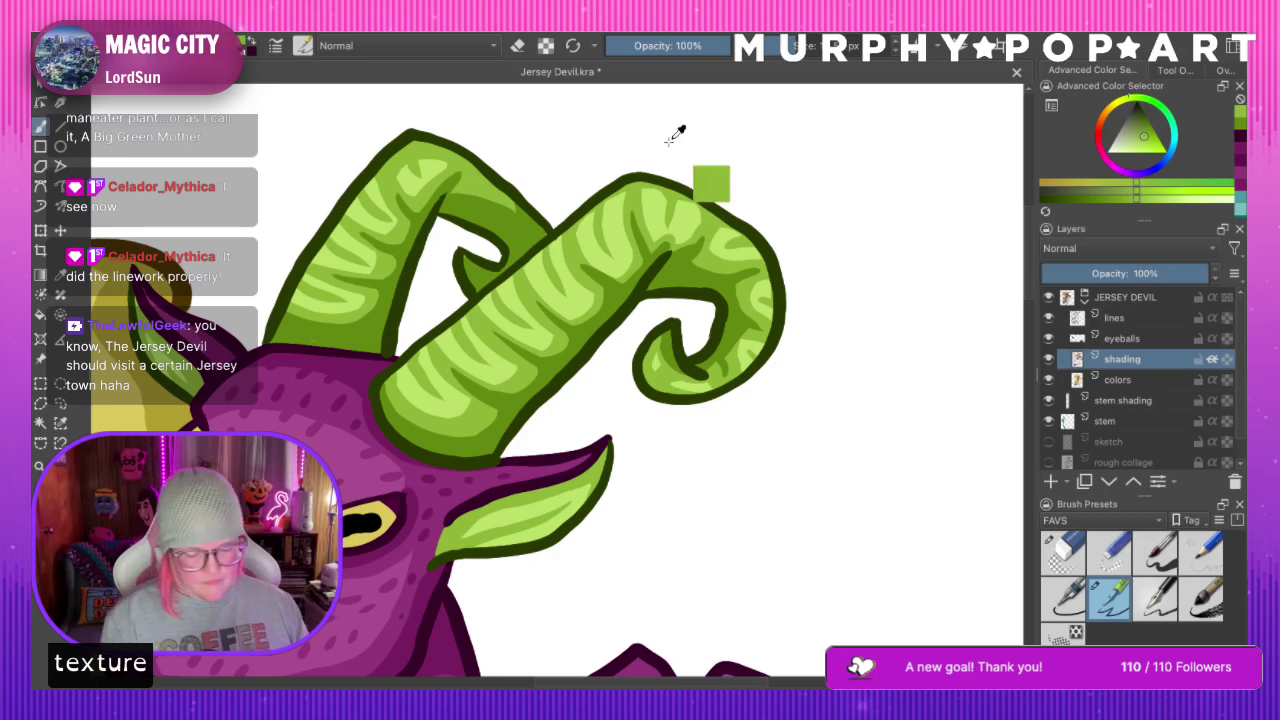
scroll(674, 134, down, 4)
scroll(556, 378, down, 2)
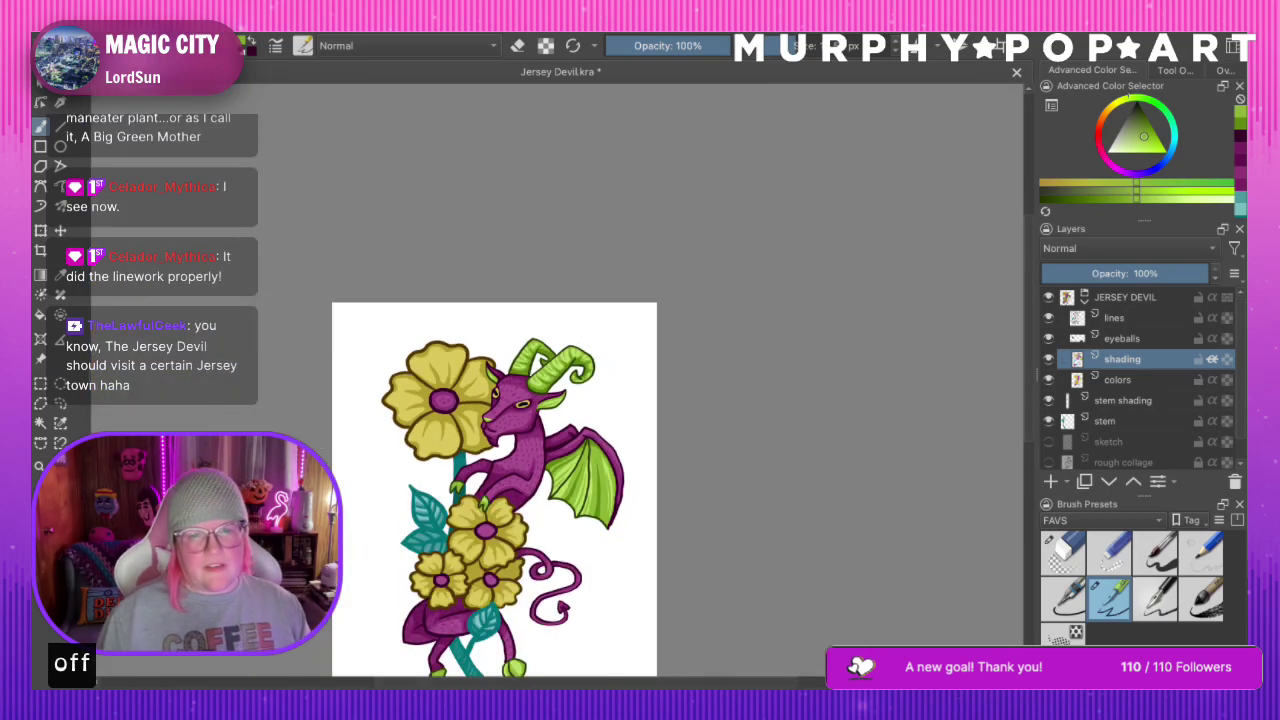
key(ctrl+s)
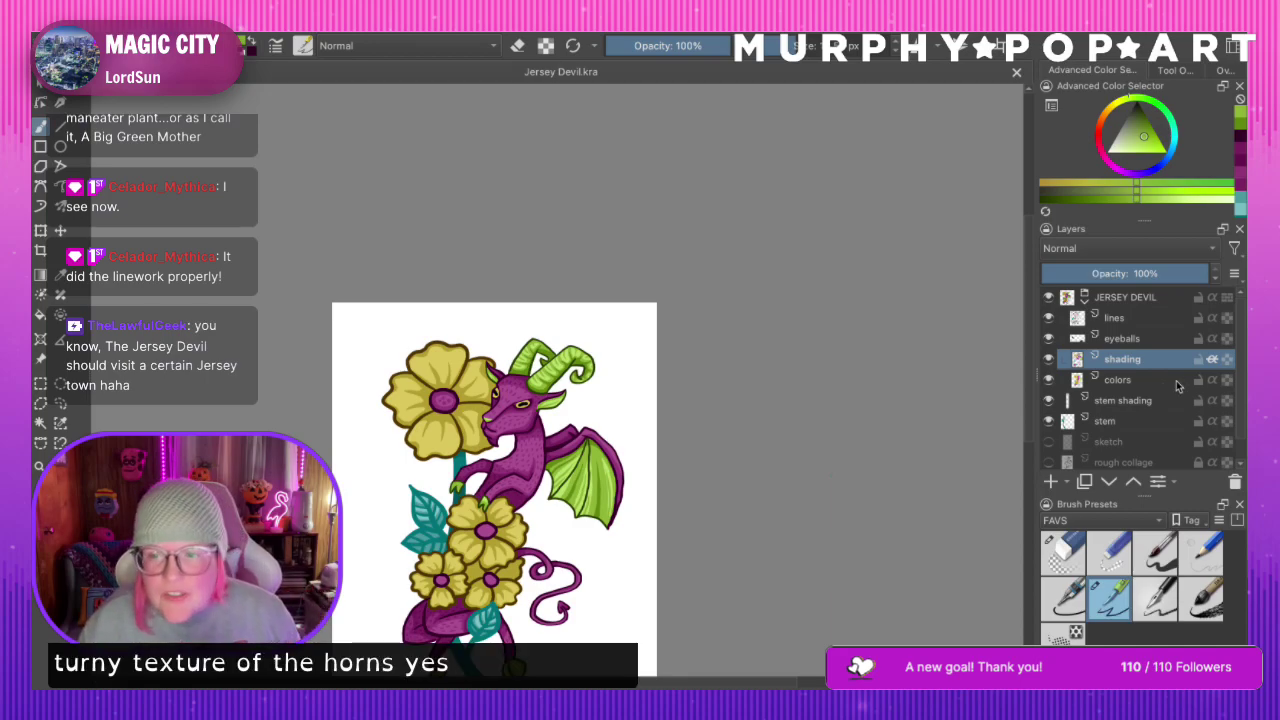
Sample the wing membrane's dark green and shade the edges of the two front claws
scroll(1035, 463, down, 3)
drag(1033, 459, 1031, 460)
scroll(1033, 463, down, 1)
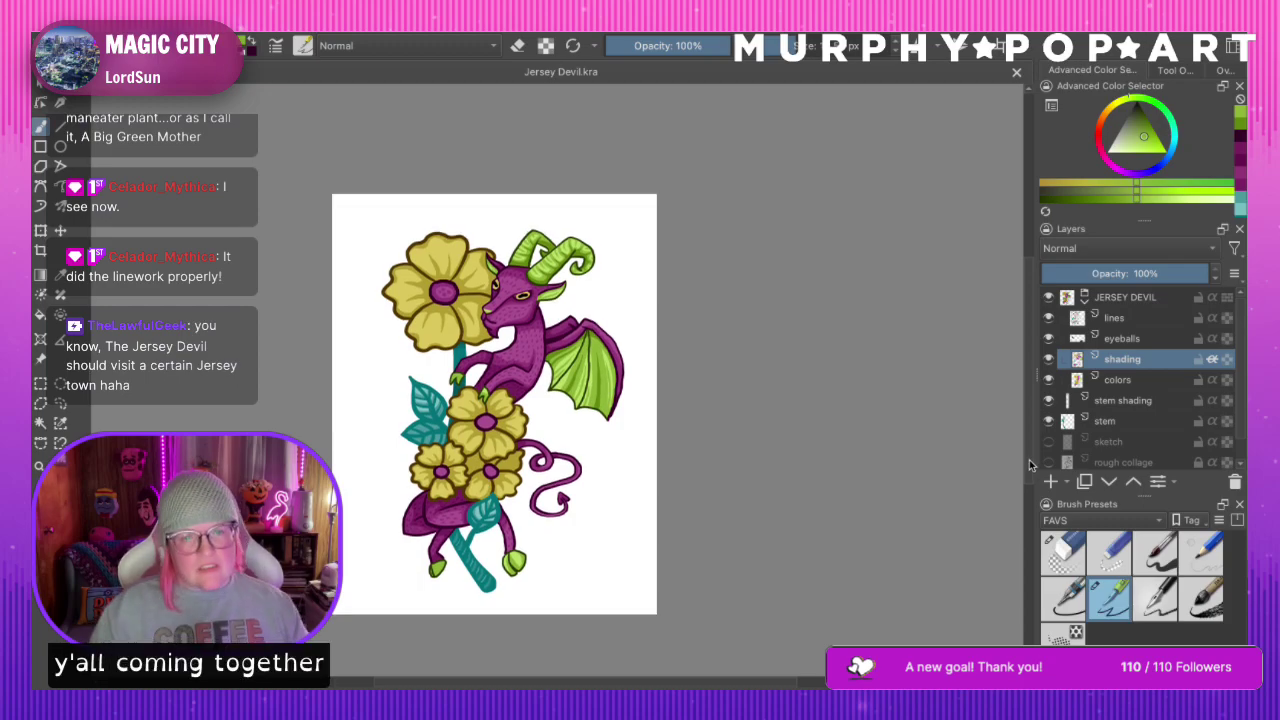
key(ctrl+plus)
key(ctrl+plus)
key(ctrl+plus)
key(ctrl+plus)
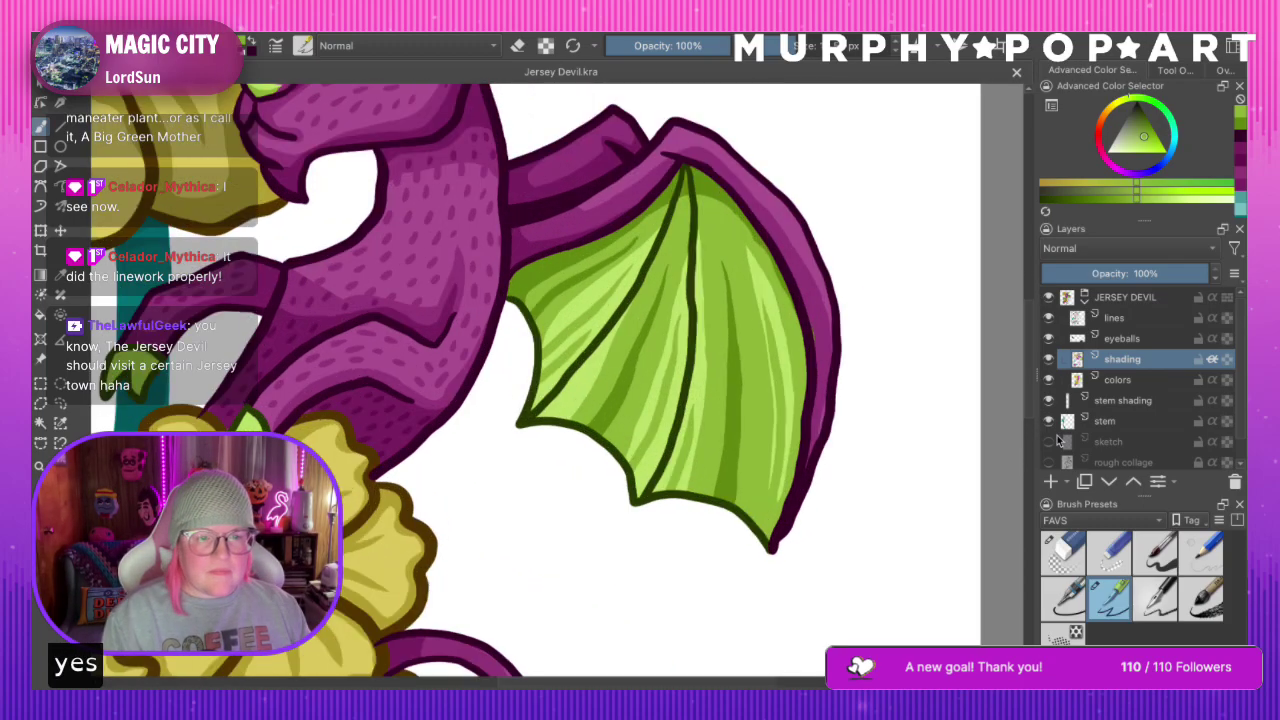
drag(734, 685, 629, 684)
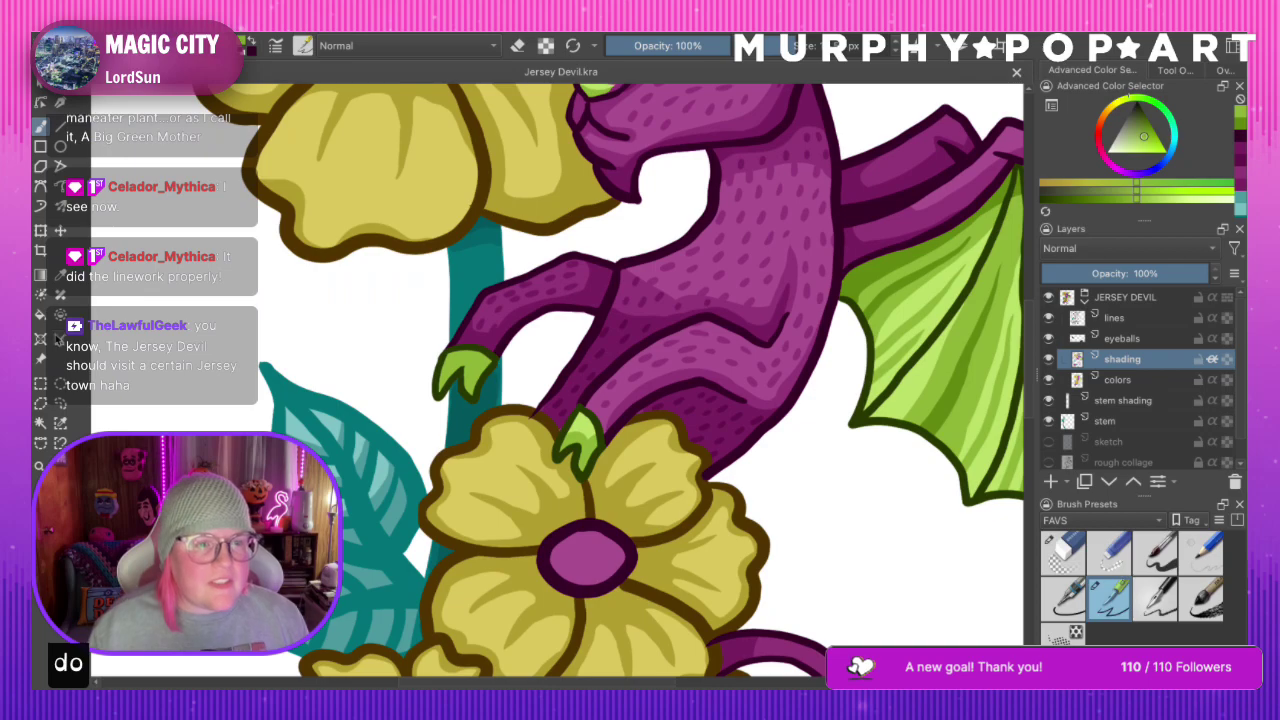
key(p)
click(876, 270)
click(41, 126)
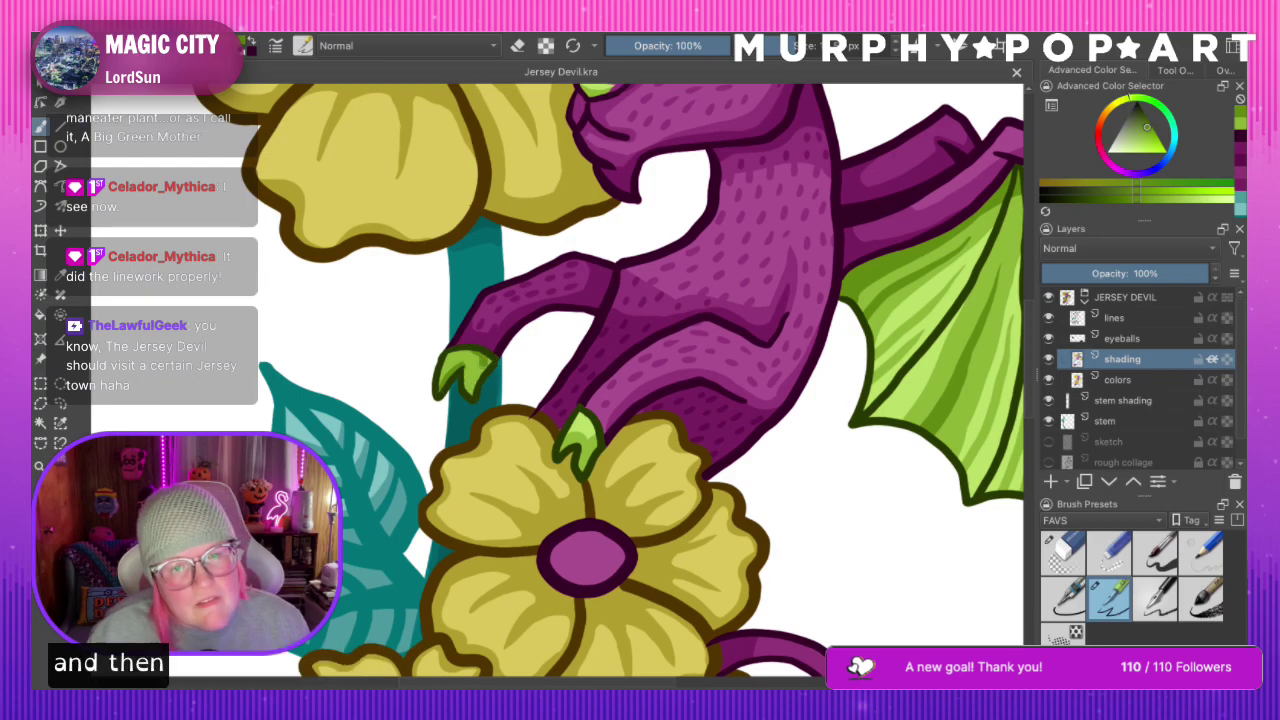
click(473, 395)
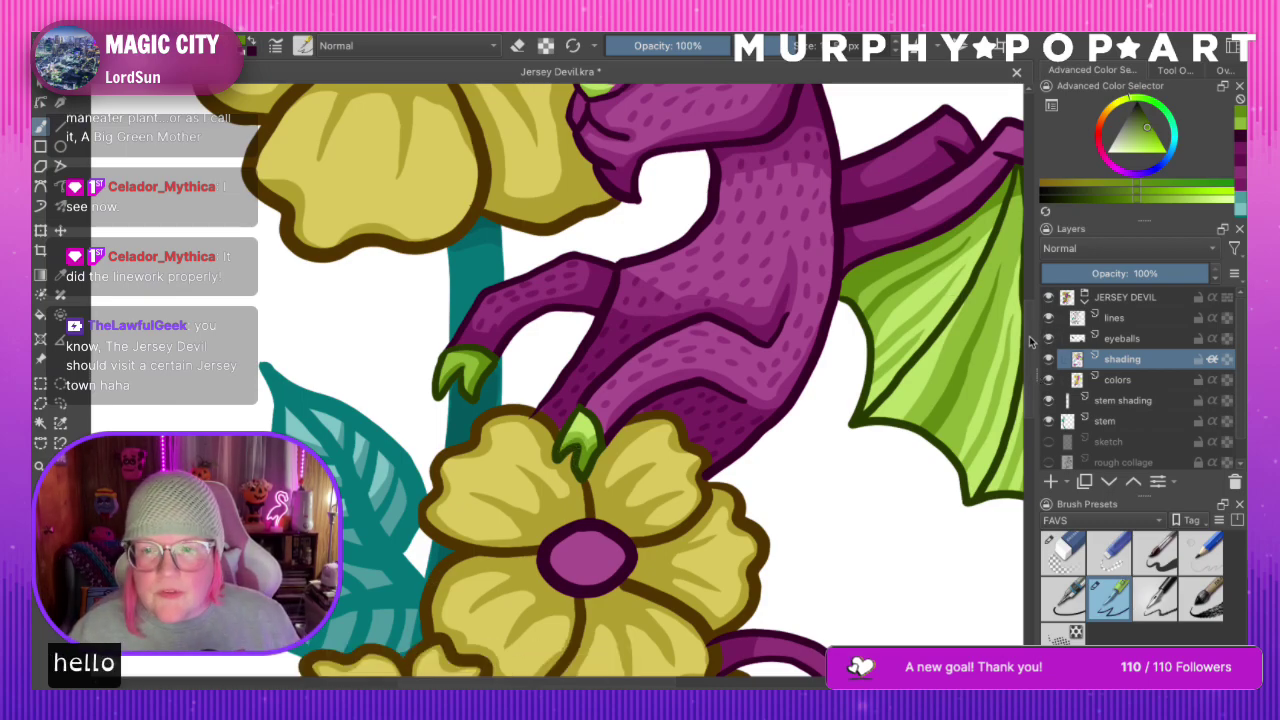
Paint dark green shadows on both hind hooves and rework the near hoof's highlight with the sampled medium green
scroll(630, 380, down, 10)
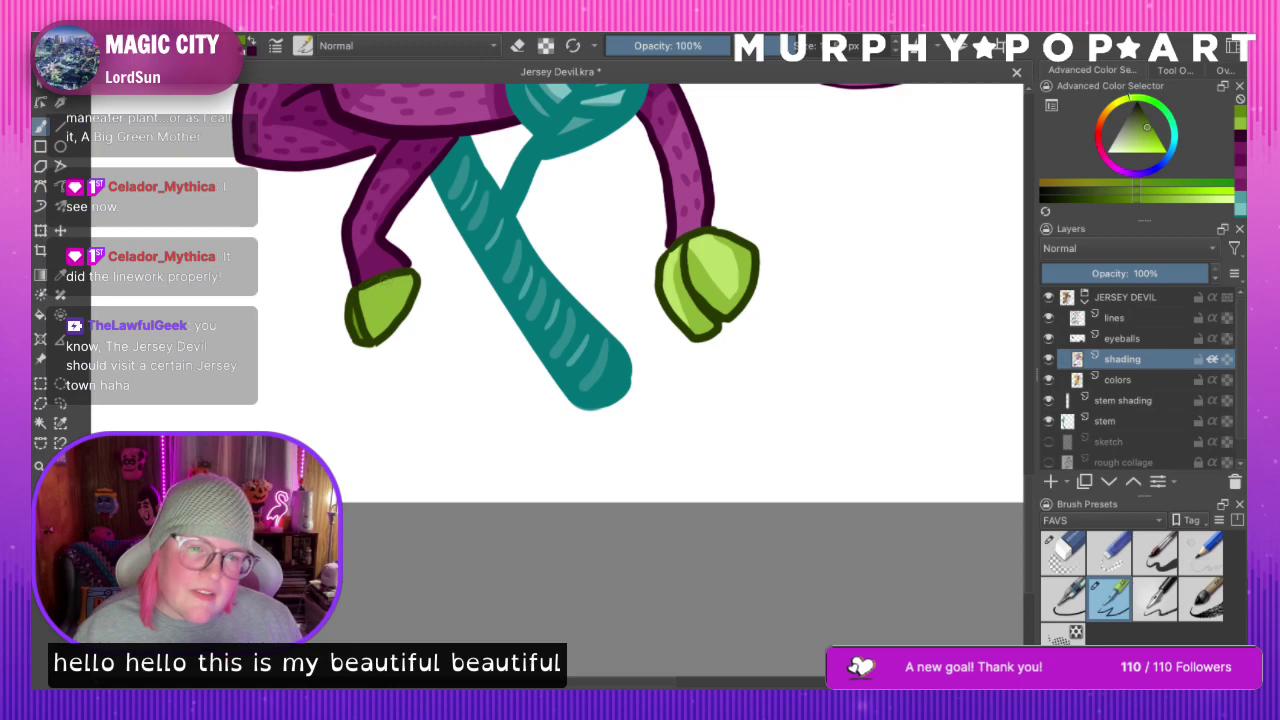
mouse_move(407, 297)
mouse_down()
mouse_move(374, 341)
mouse_move(404, 288)
mouse_move(365, 322)
mouse_up()
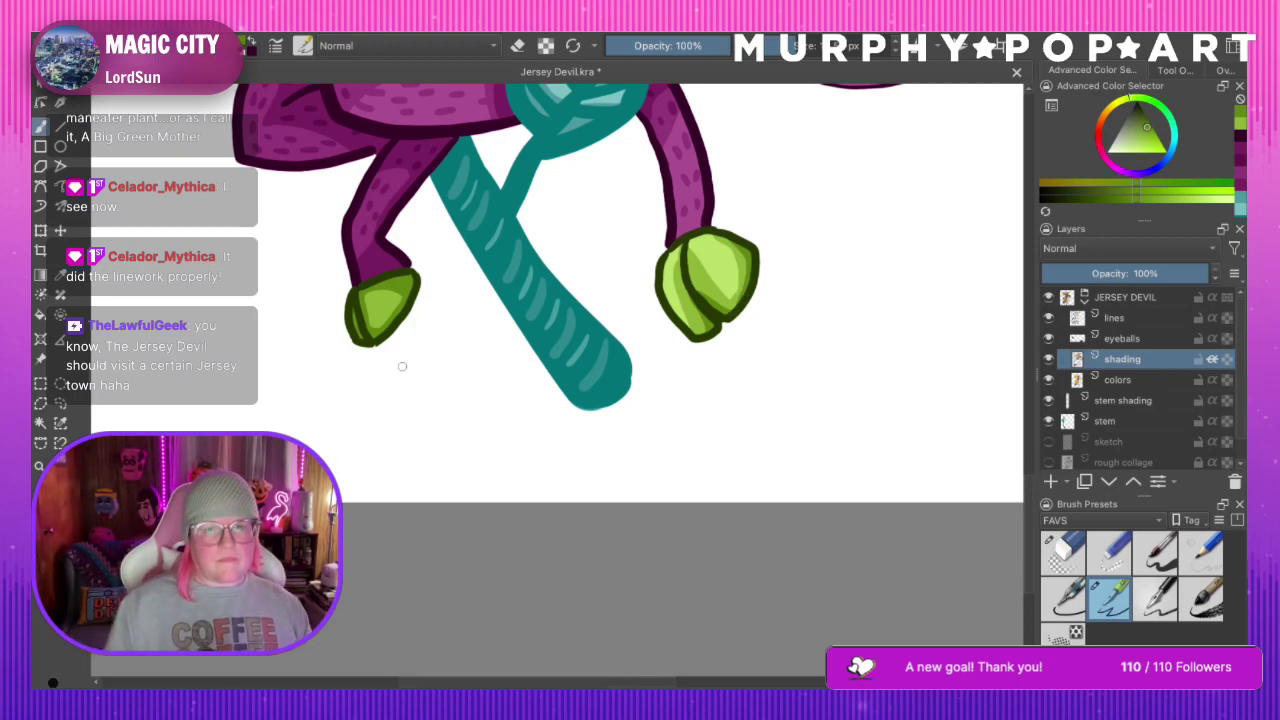
click(59, 275)
click(698, 275)
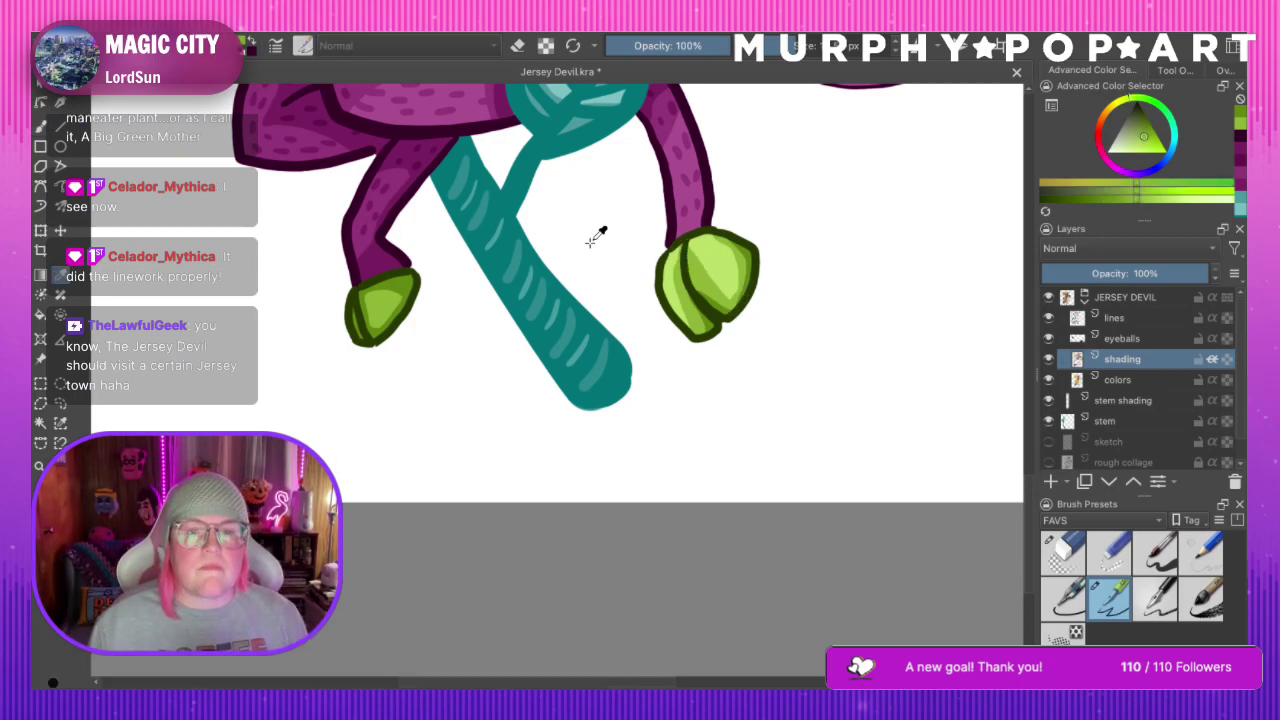
click(41, 126)
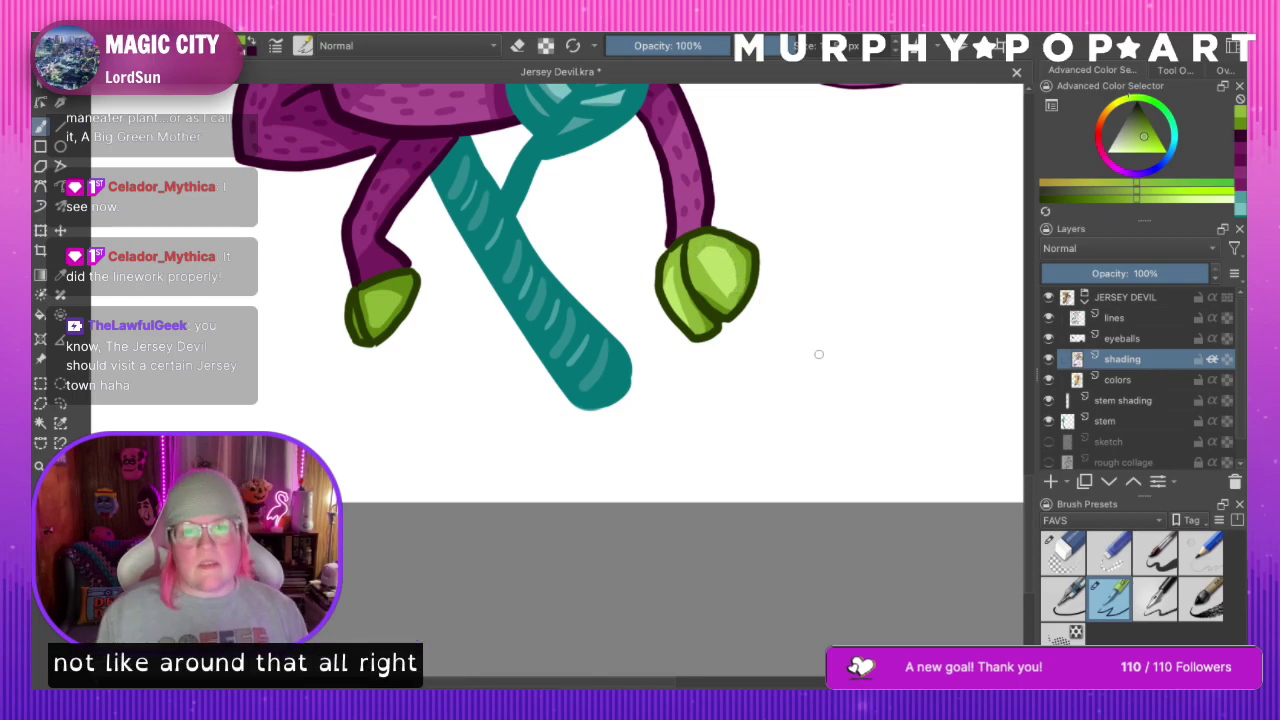
Review the hind hoof shading up close and in the full illustration, and save the file
scroll(832, 384, down, 1)
scroll(832, 384, down, 3)
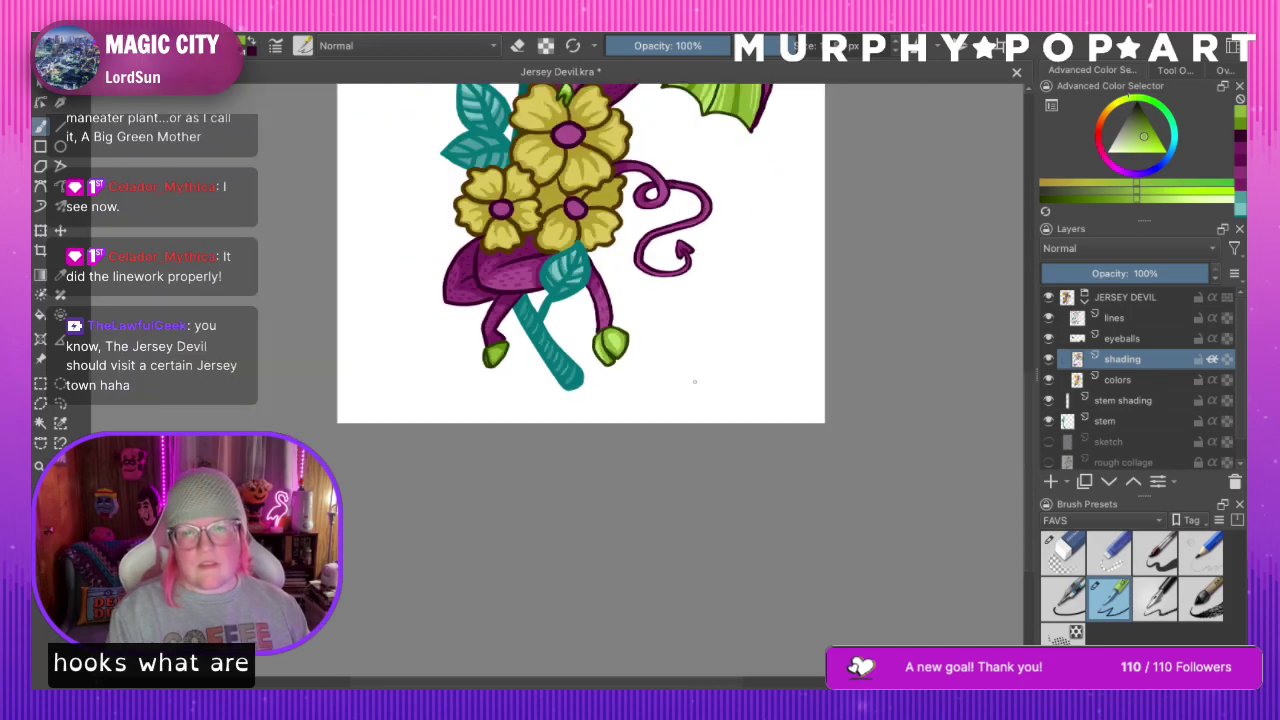
scroll(694, 381, up, 2)
scroll(694, 381, up, 2)
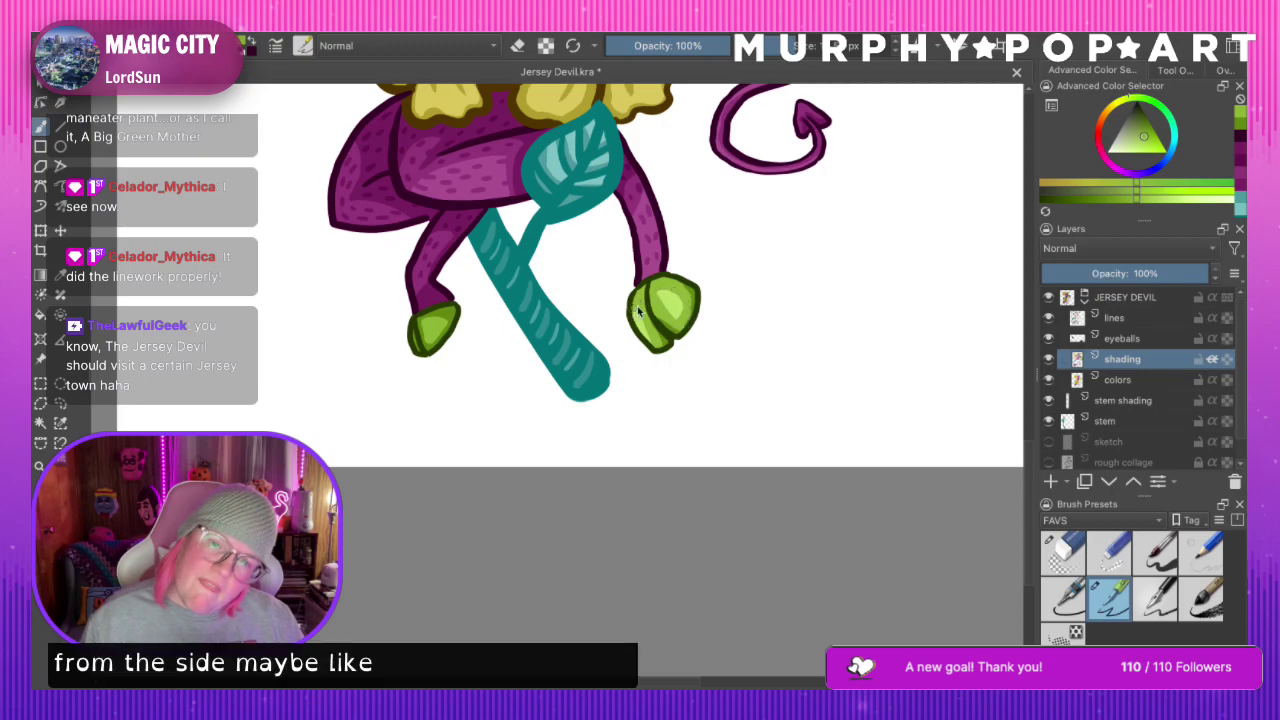
scroll(657, 683, down, 5)
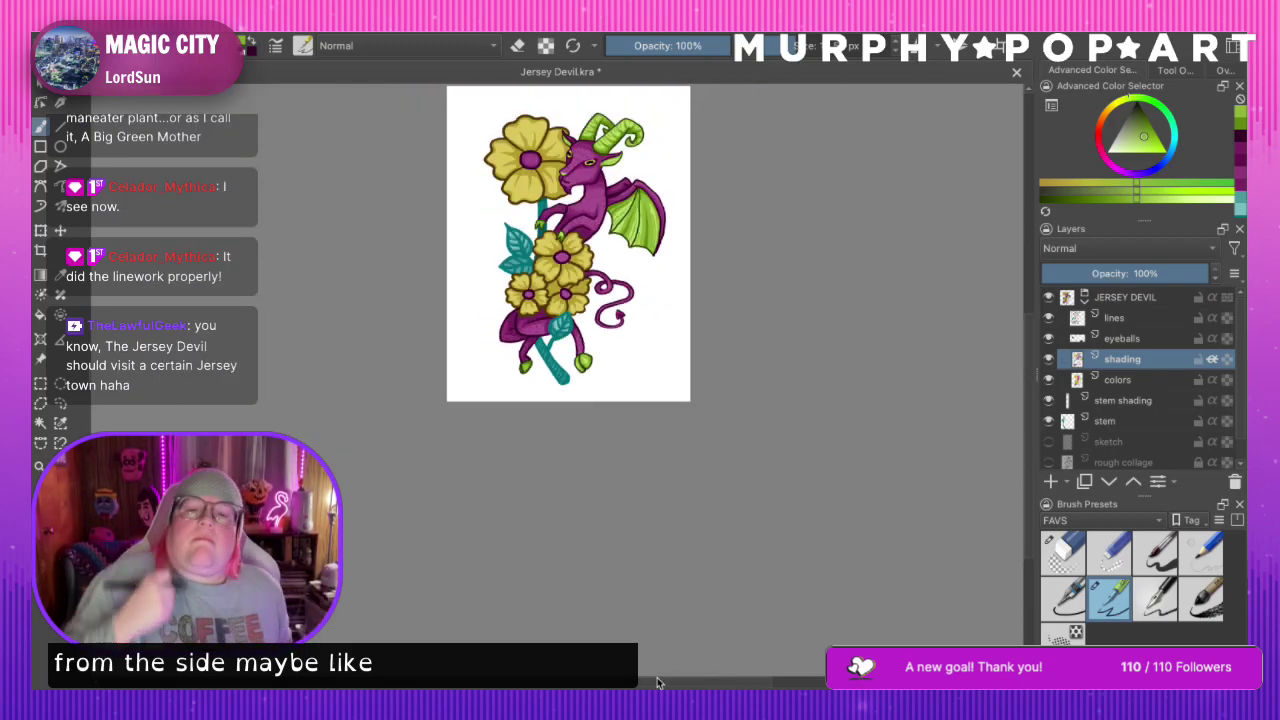
key(ctrl+s)
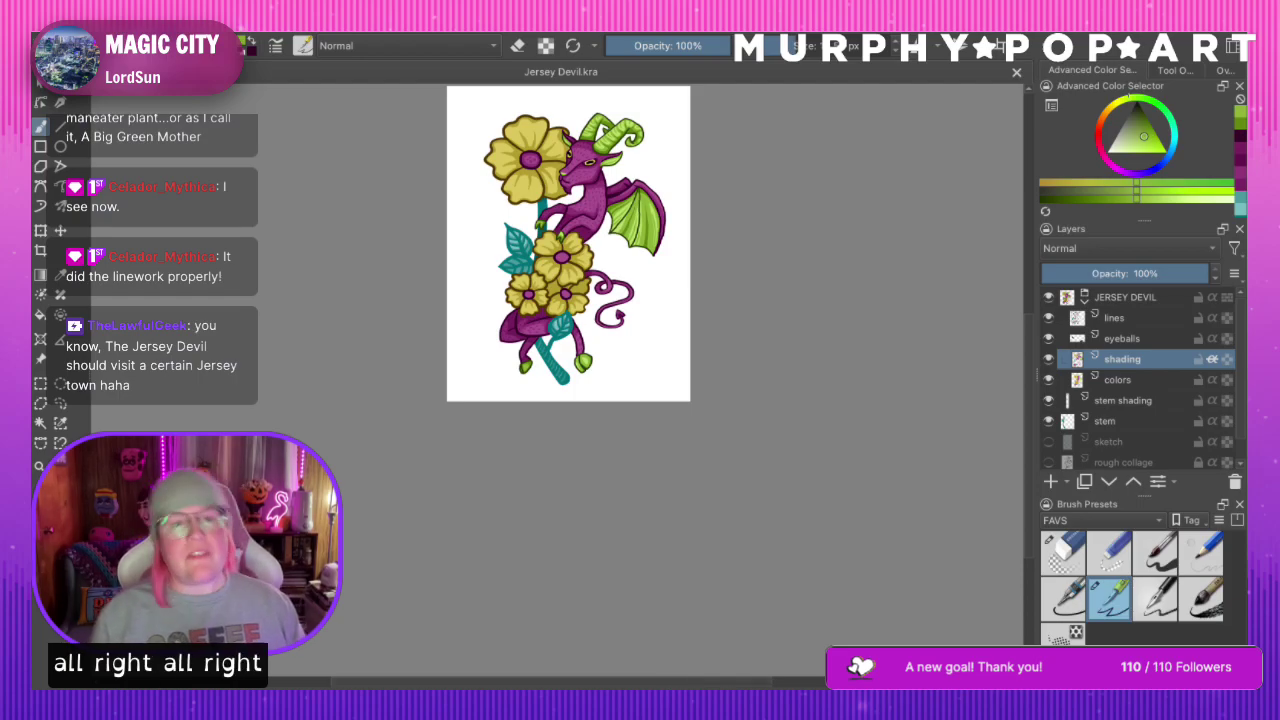
Sample the shadow yellow from the large flower's petals and darken it for a deeper shading color
click(40, 466)
click(572, 180)
click(558, 412)
click(534, 332)
click(568, 417)
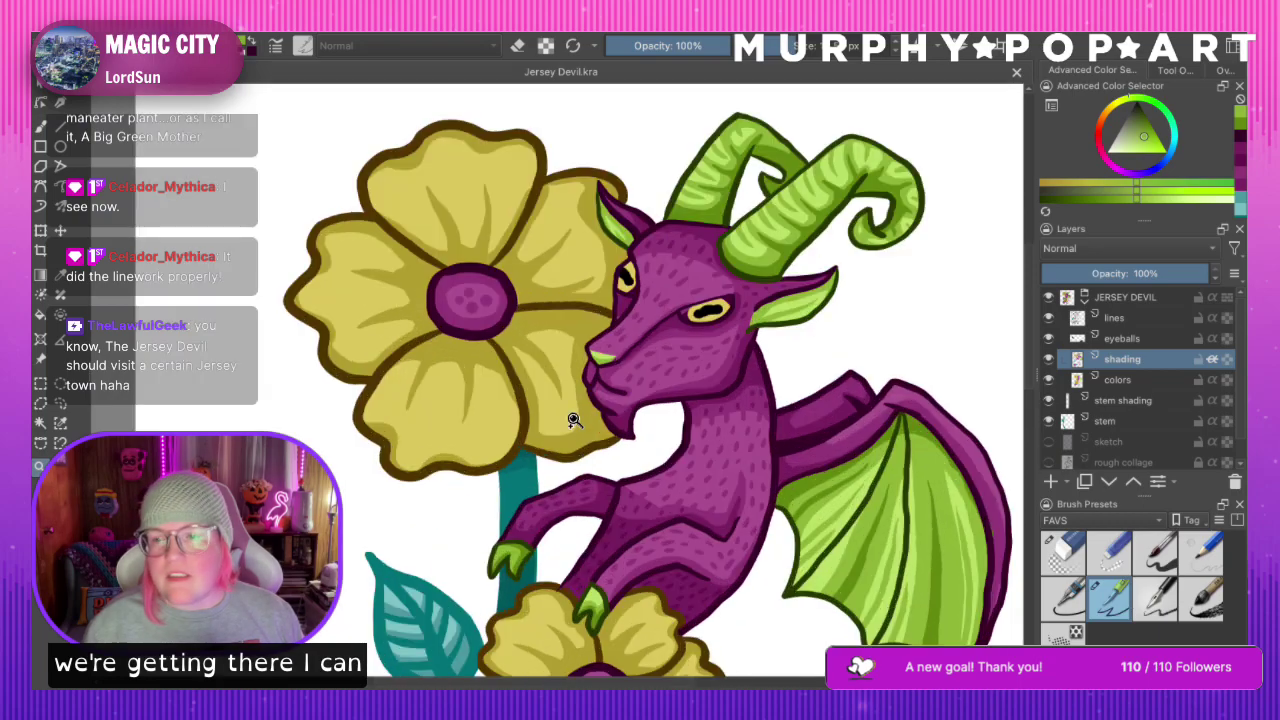
click(543, 356)
click(60, 275)
ctrl+click(397, 260)
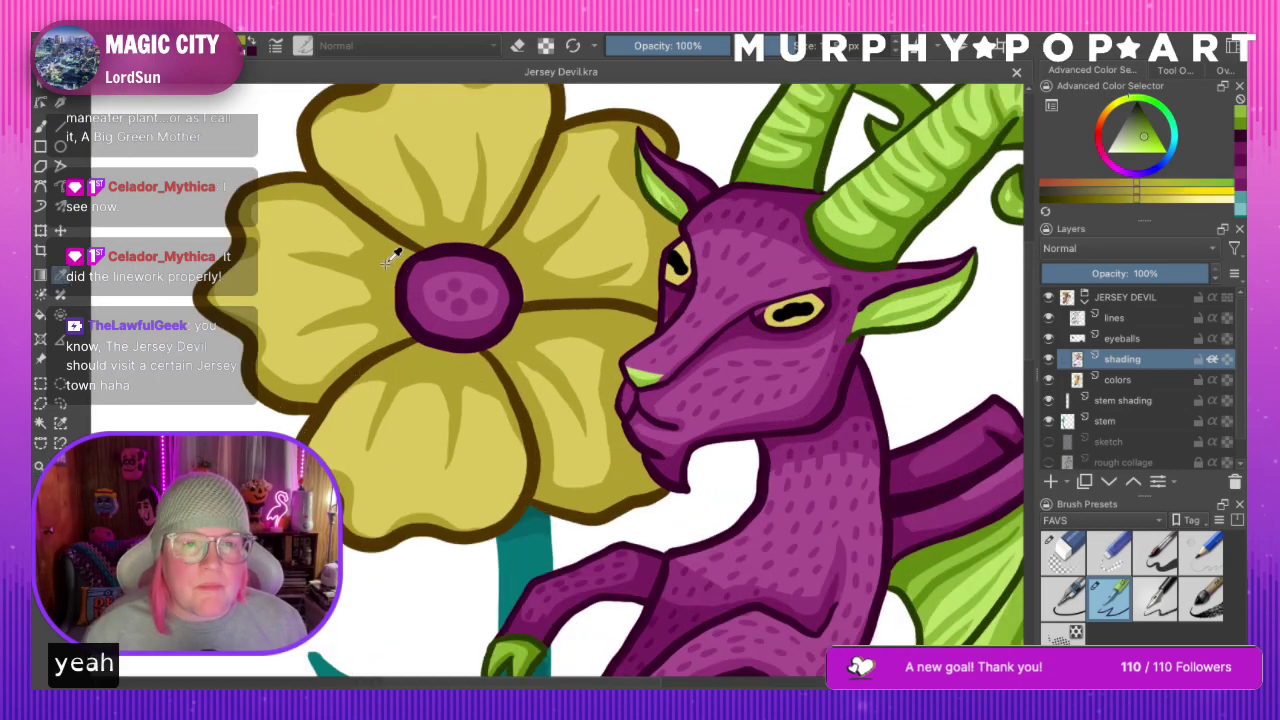
drag(1134, 200, 1117, 200)
click(40, 126)
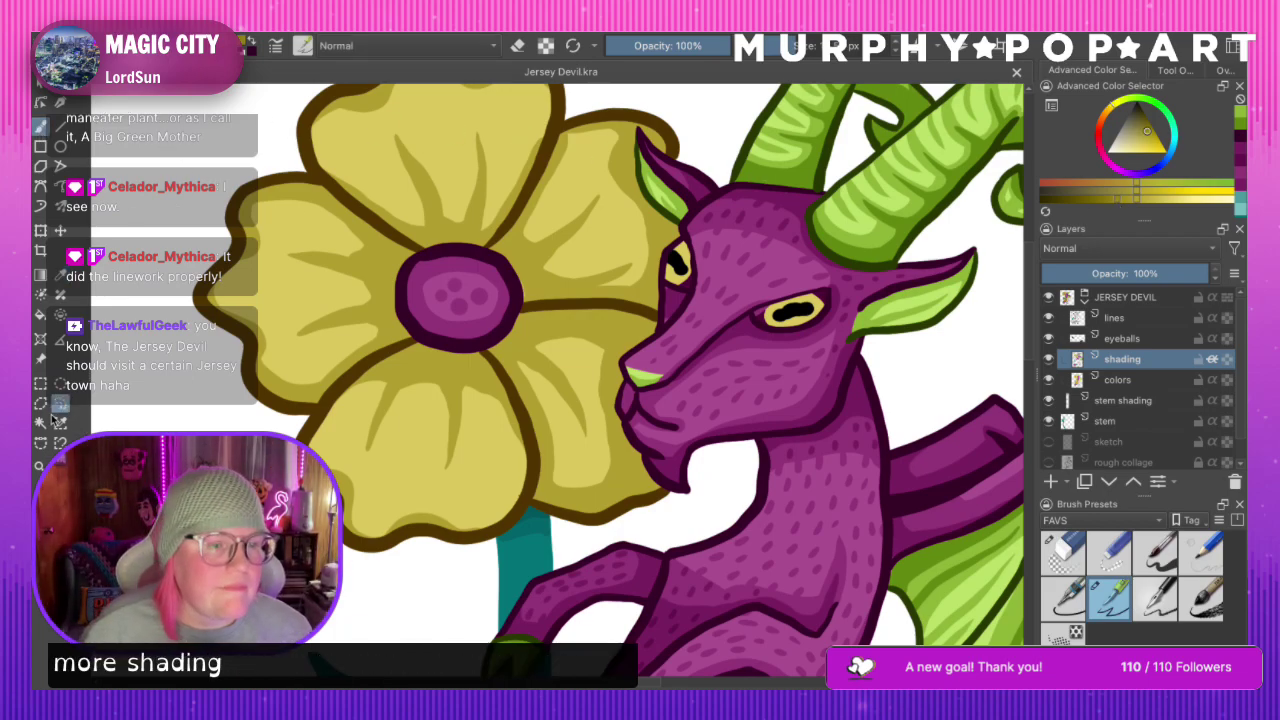
Select the large flower's yellow petals and paint darker yellow shadows around its center and behind the creature's head
click(40, 421)
click(1178, 383)
click(537, 391)
click(40, 127)
click(1158, 360)
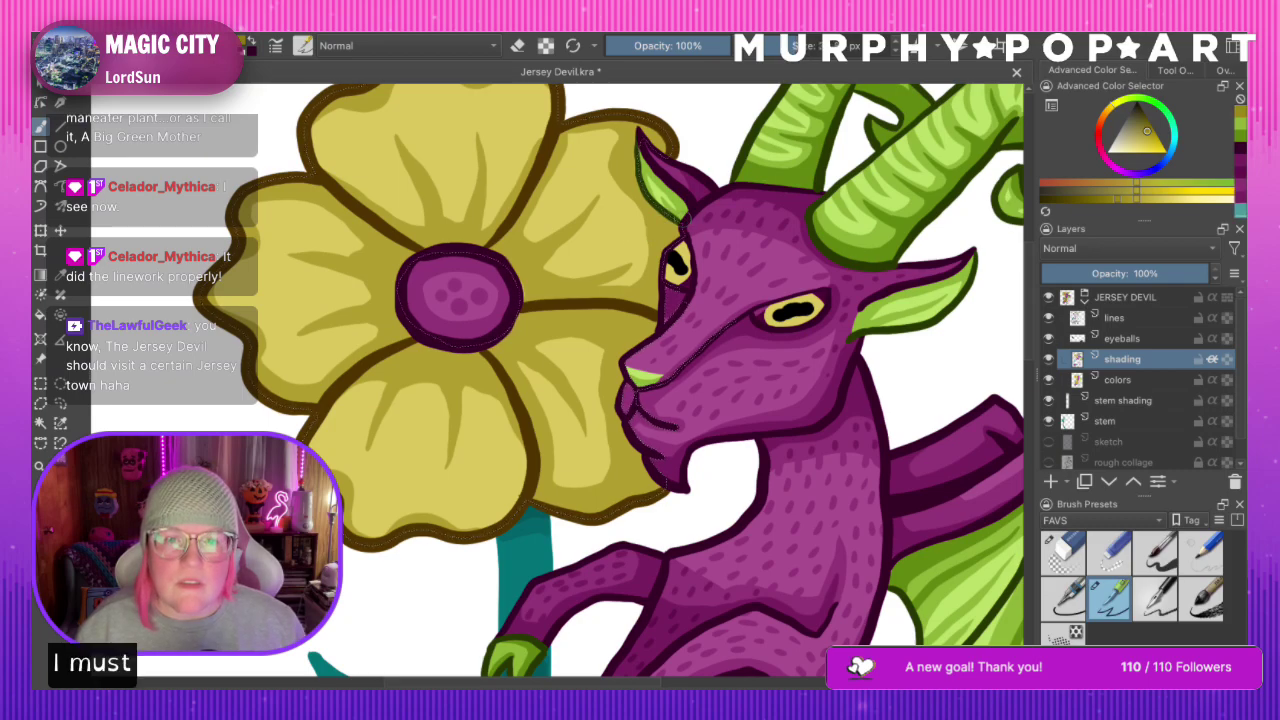
drag(676, 222, 662, 248)
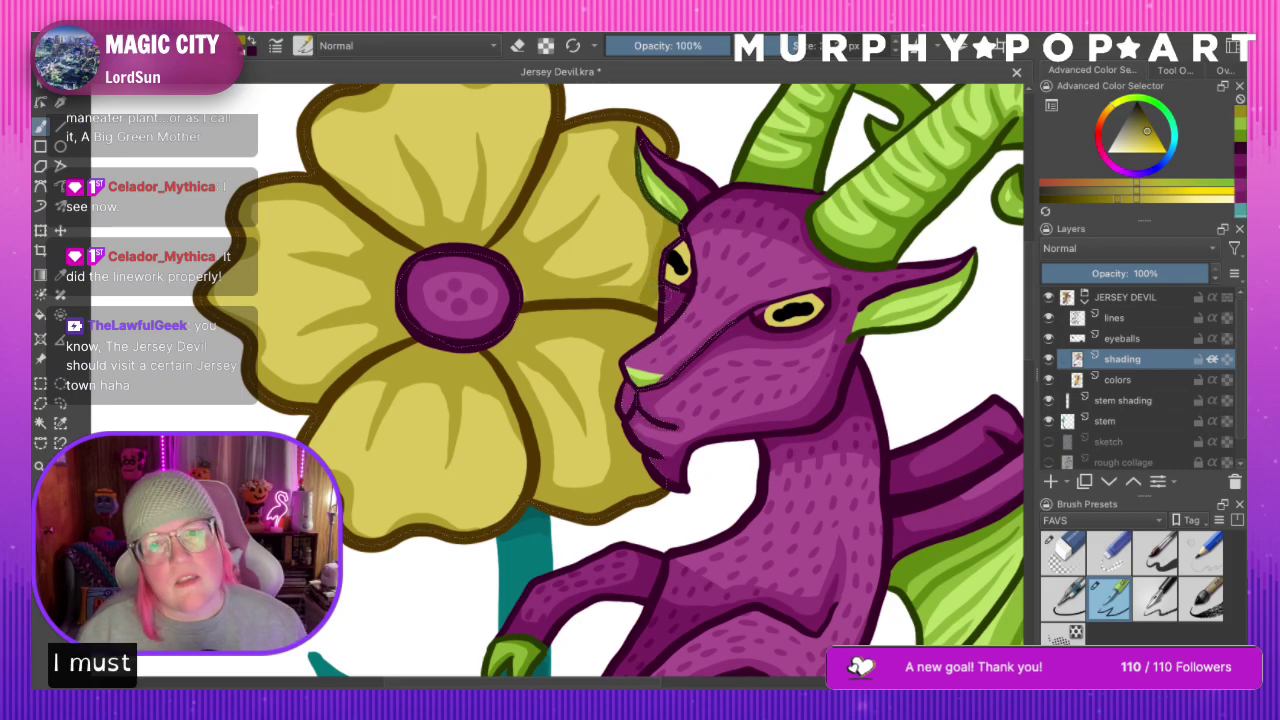
click(1105, 201)
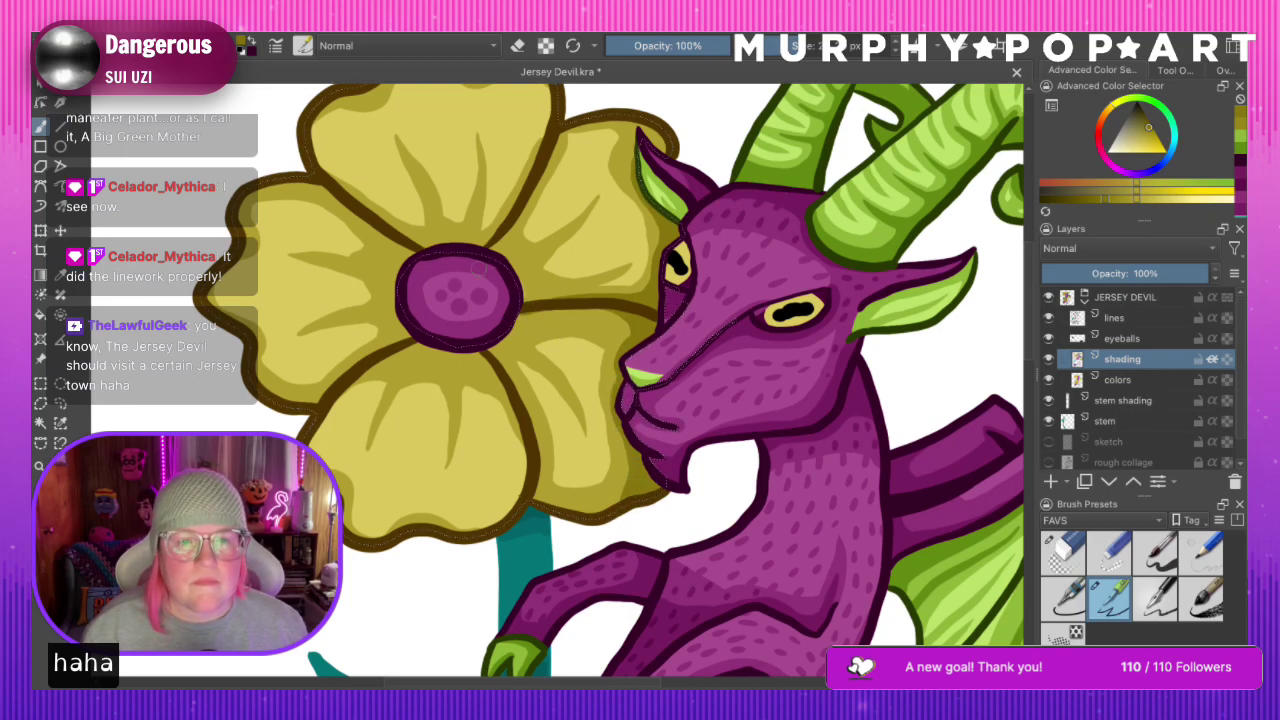
mouse_move(410, 258)
mouse_down()
mouse_move(390, 290)
mouse_move(413, 335)
mouse_move(438, 345)
mouse_move(503, 340)
mouse_move(523, 305)
mouse_move(523, 275)
mouse_move(447, 243)
mouse_move(400, 256)
mouse_up()
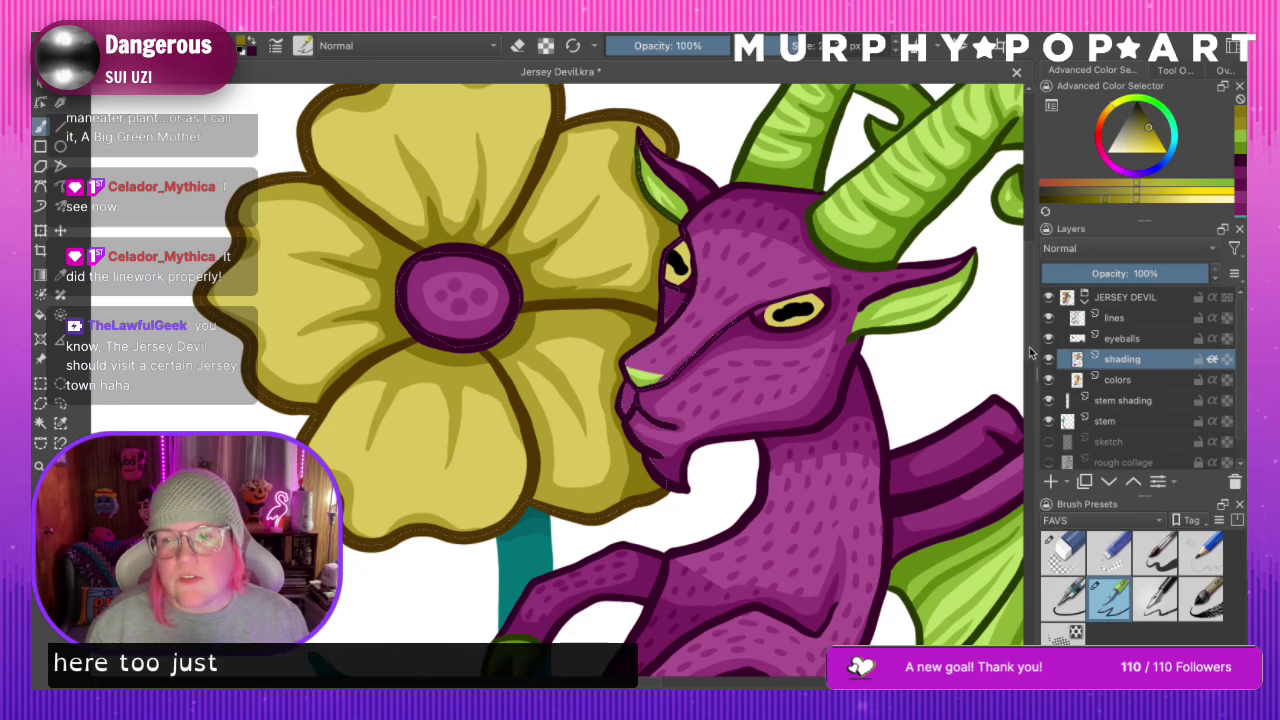
Paint dark yellow crinkle shading on the large flower's petal beside the creature's muzzle, redoing the first strokes
scroll(613, 380, up, 2)
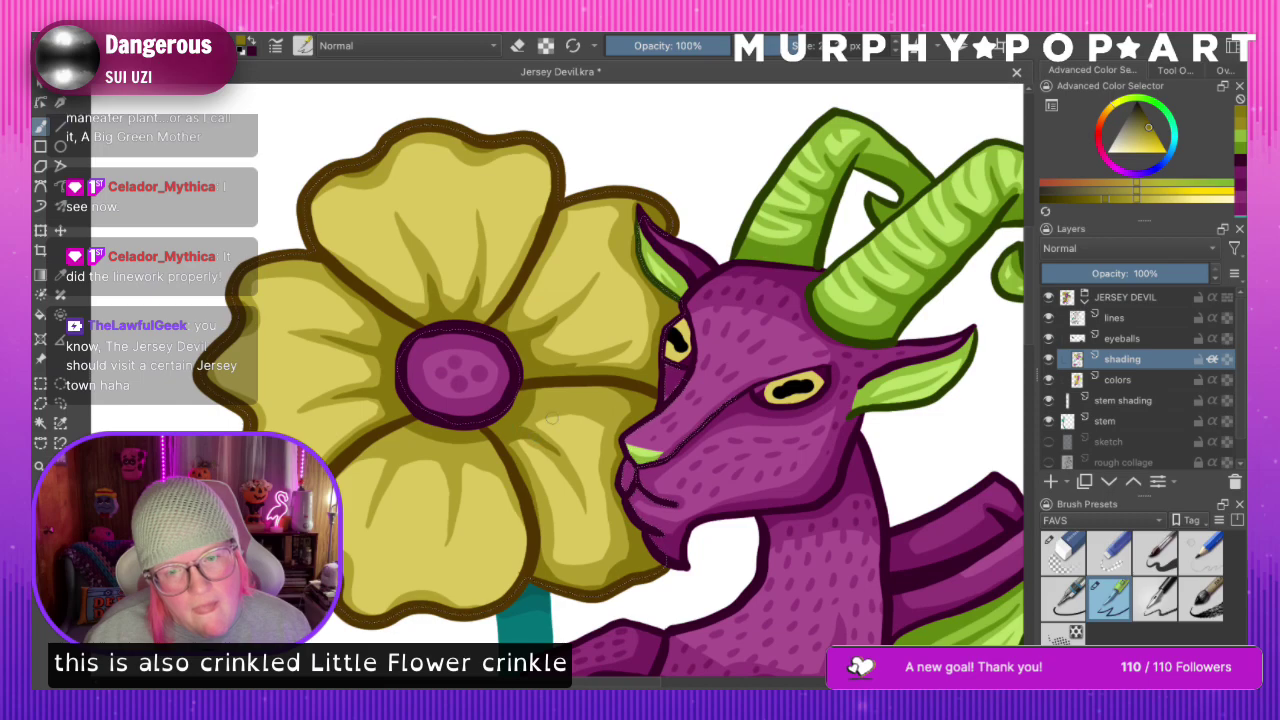
drag(575, 387, 540, 395)
key(ctrl+z)
key(ctrl+z)
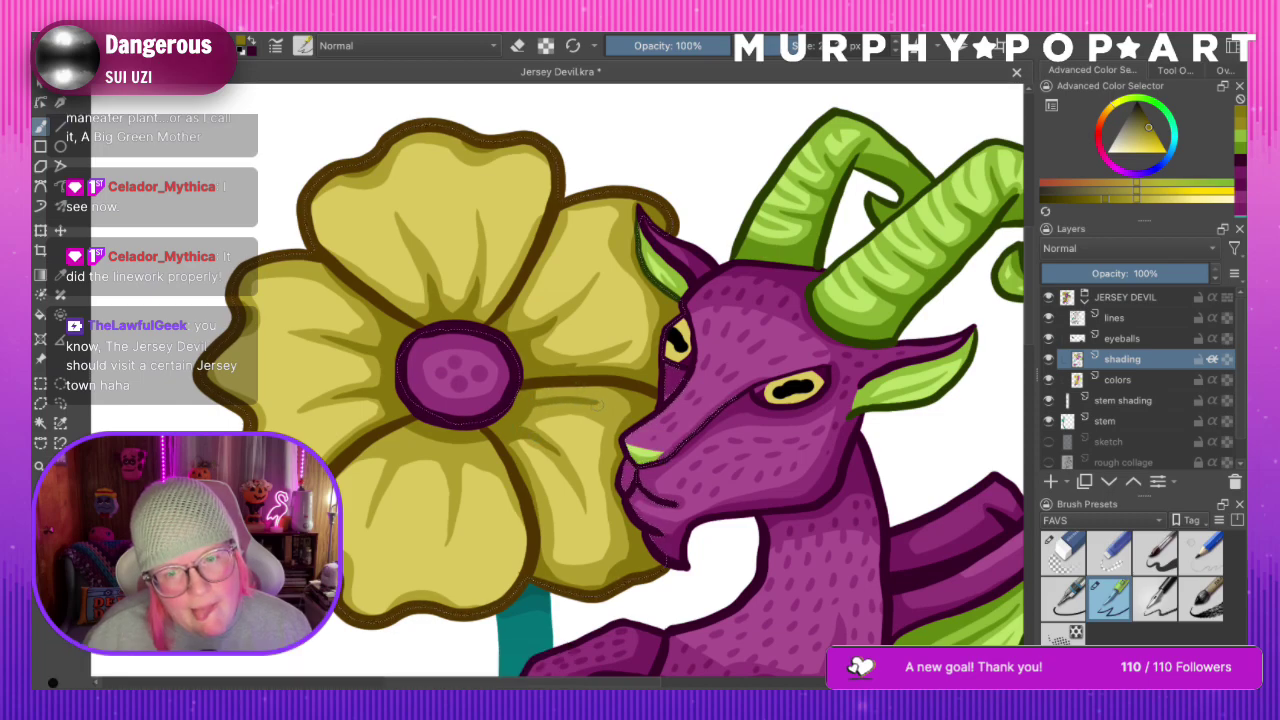
drag(578, 399, 536, 404)
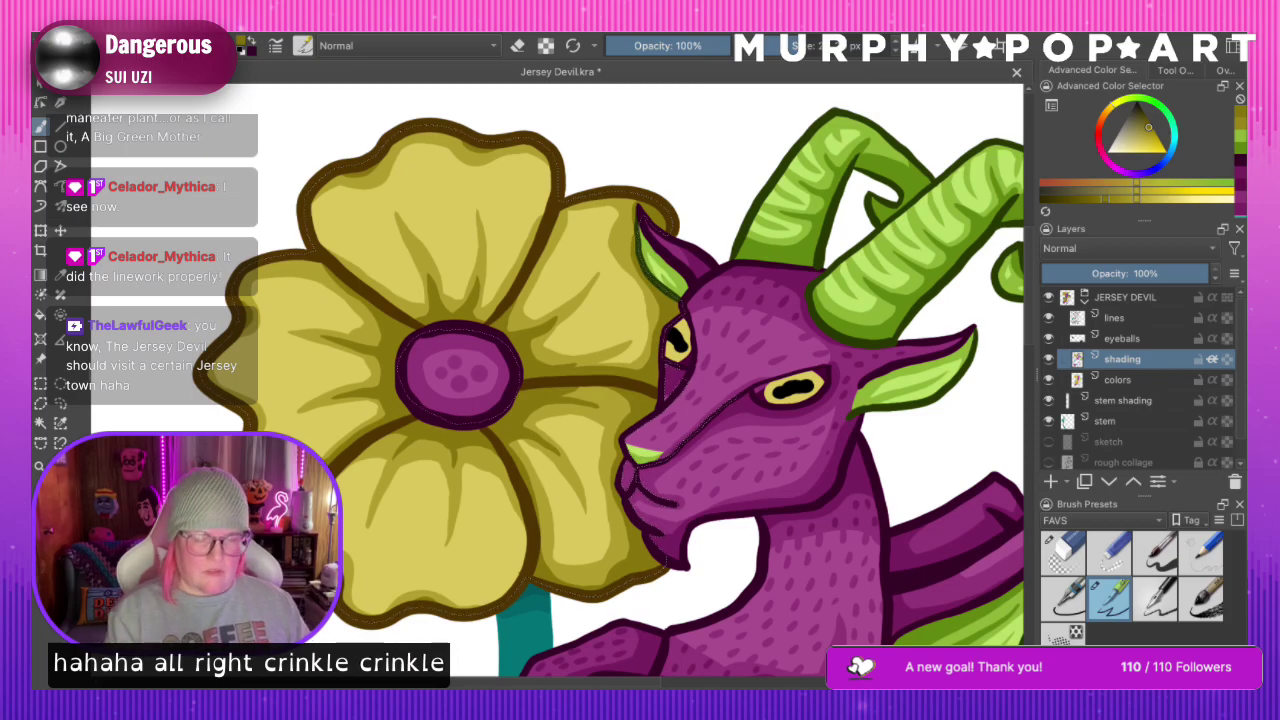
Review the large flower's deeper shading in the full illustration and up close
key(ctrl+minus)
key(ctrl+minus)
key(ctrl+minus)
key(ctrl+minus)
key(ctrl+minus)
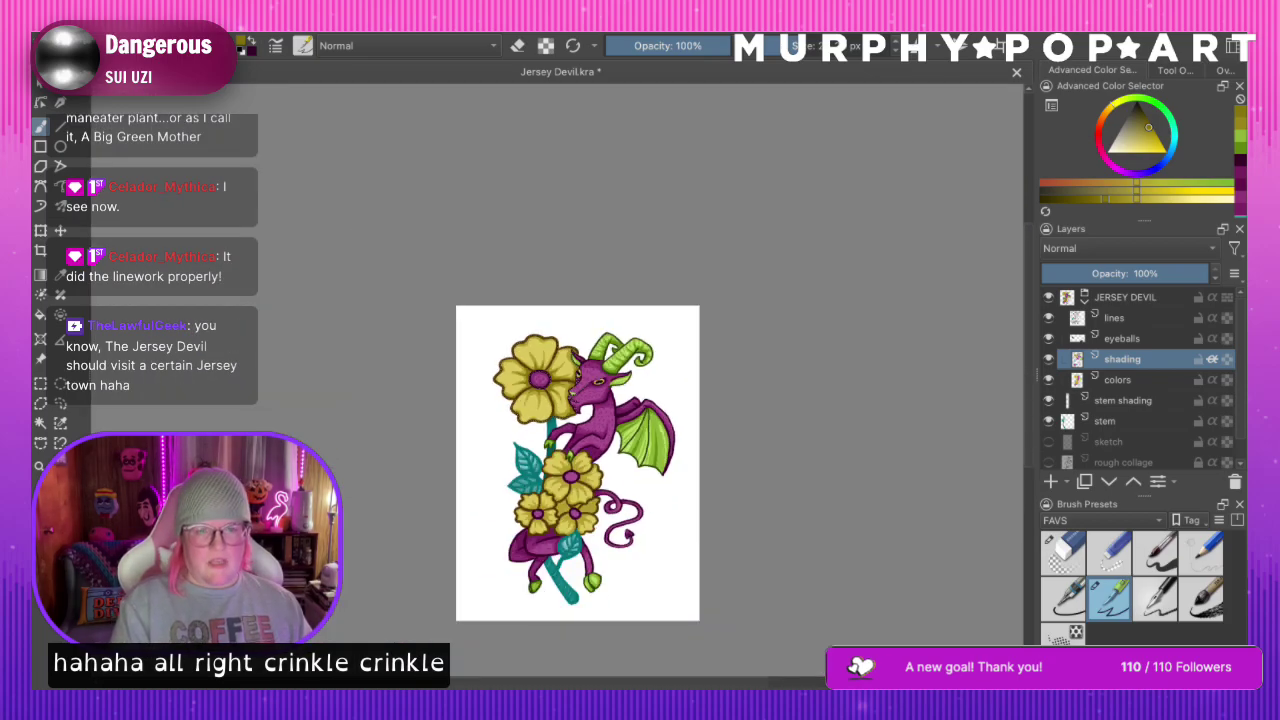
key(plus)
key(plus)
key(plus)
key(plus)
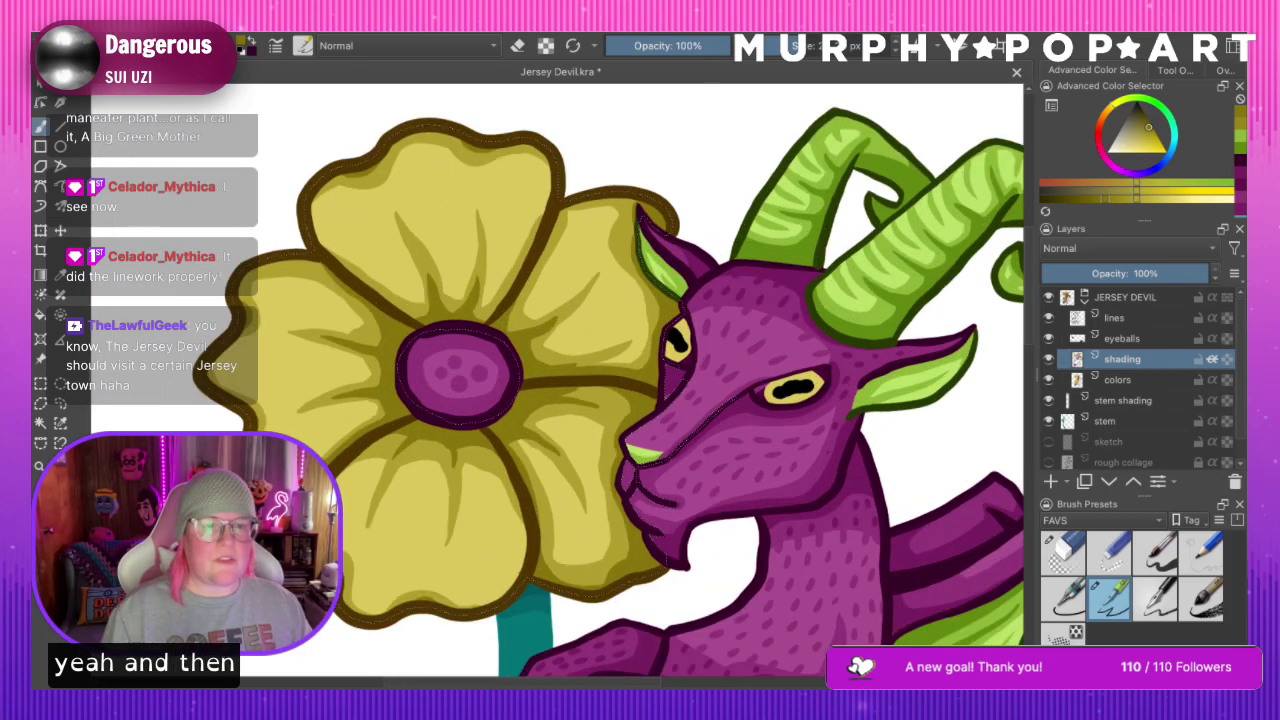
Try a very pale yellow highlight stroke on the large flower's top petal and undo it
click(56, 272)
click(454, 190)
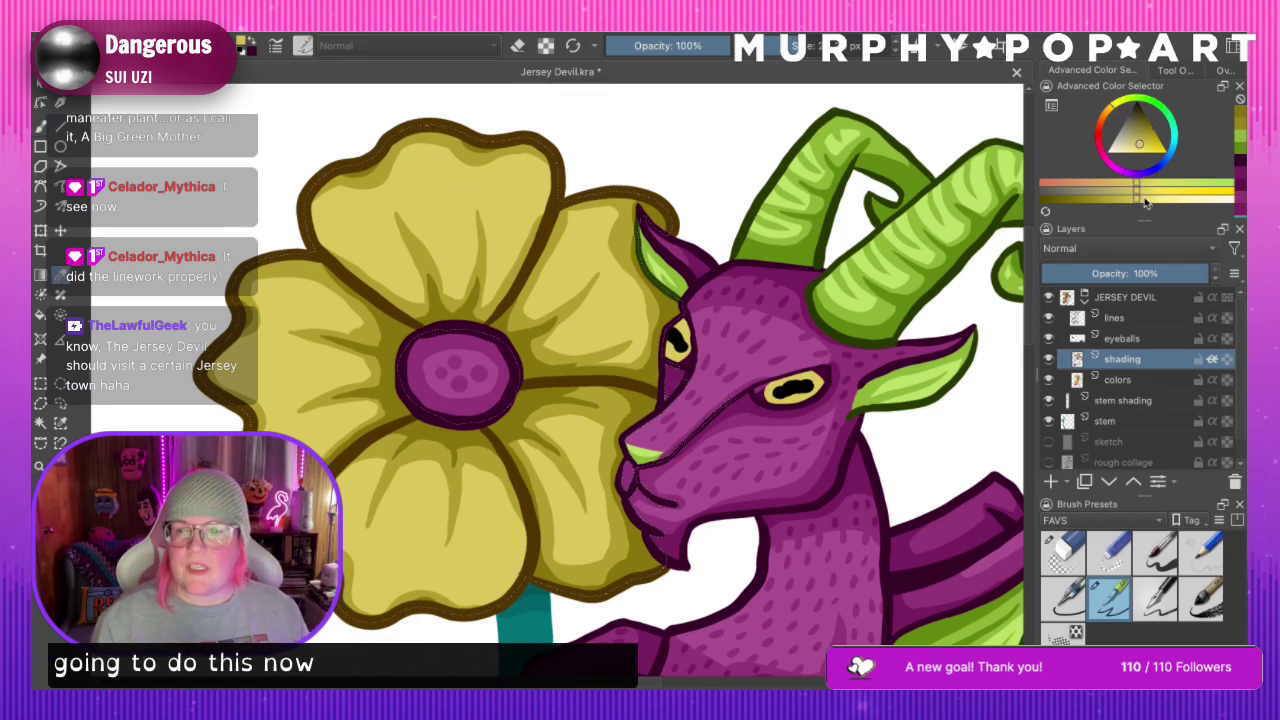
key(b)
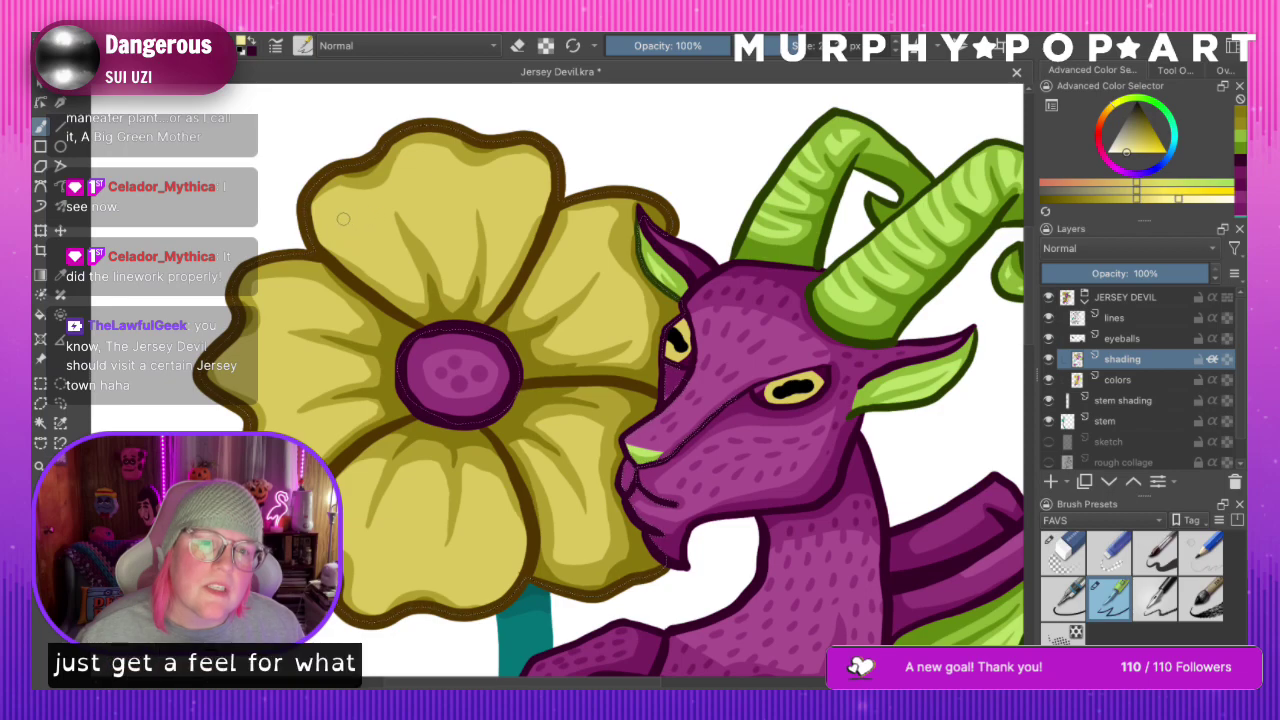
drag(338, 236, 381, 265)
key(ctrl+z)
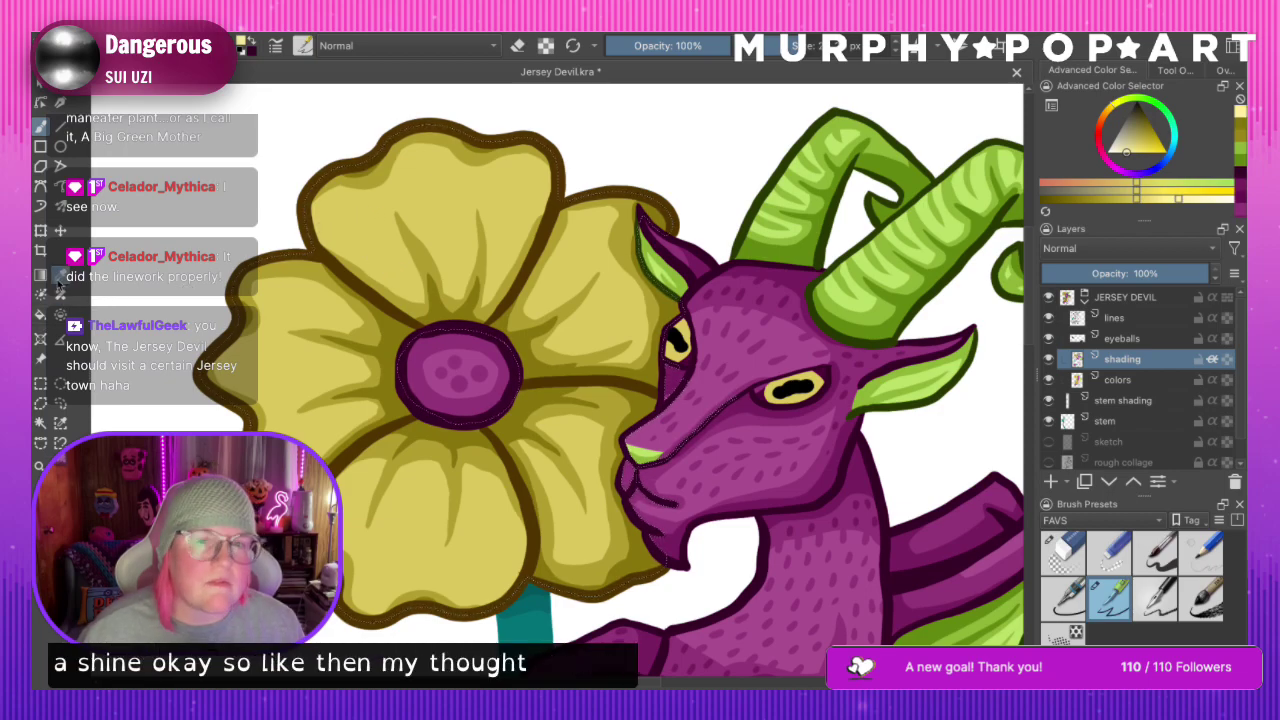
Resample the petal yellow, lighten it moderately and try thin curved highlight strokes on the large flower's top petal
click(1140, 199)
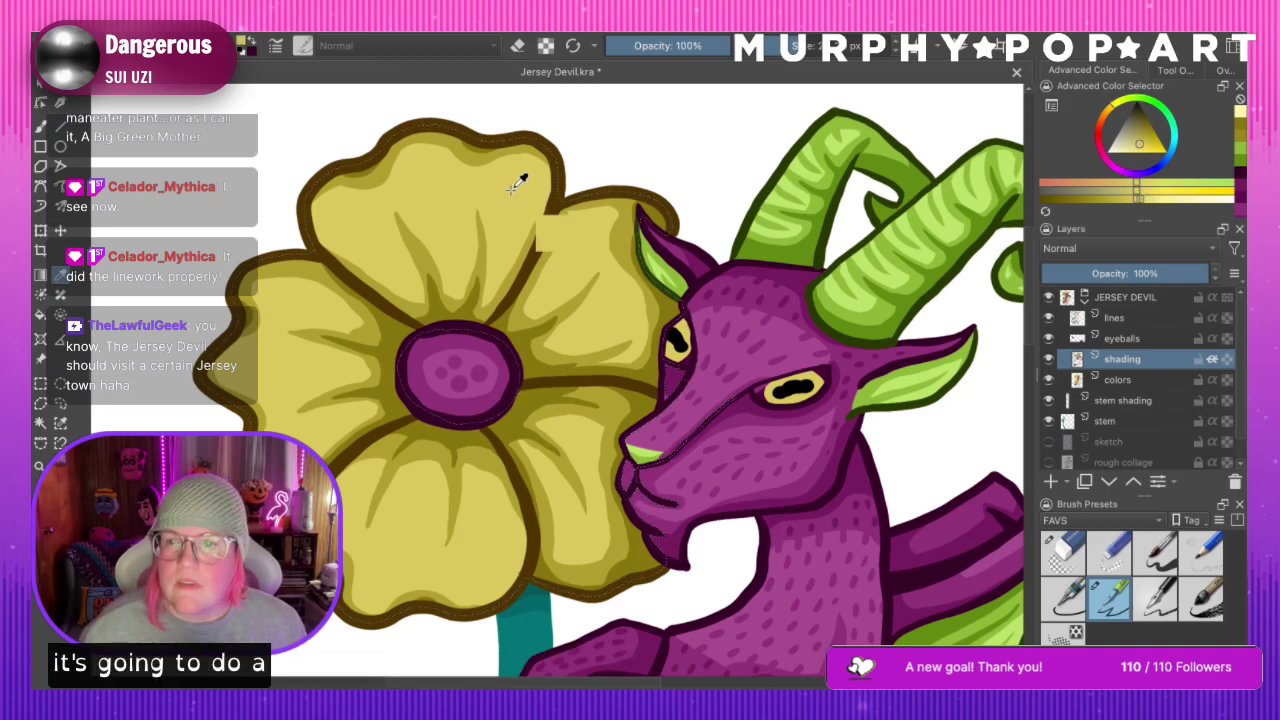
click(1157, 200)
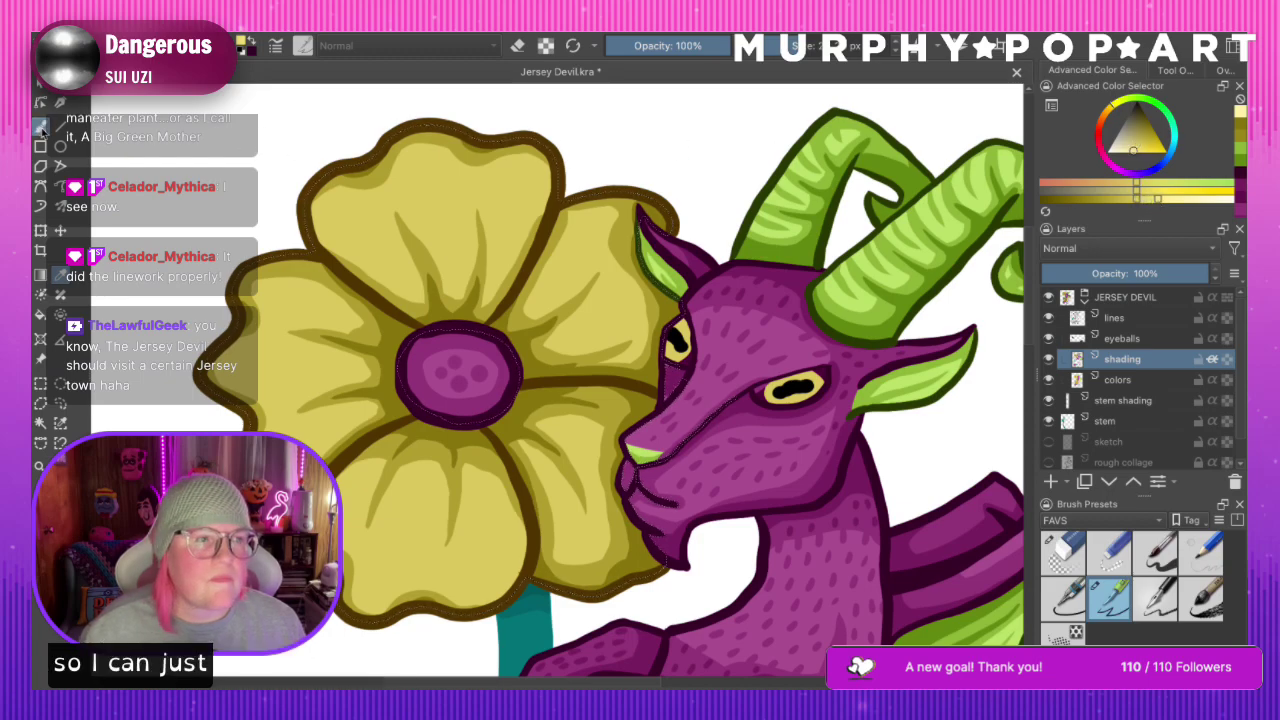
mouse_move(333, 222)
mouse_down()
mouse_move(388, 262)
mouse_move(375, 234)
mouse_move(350, 237)
mouse_up()
key(ctrl+z)
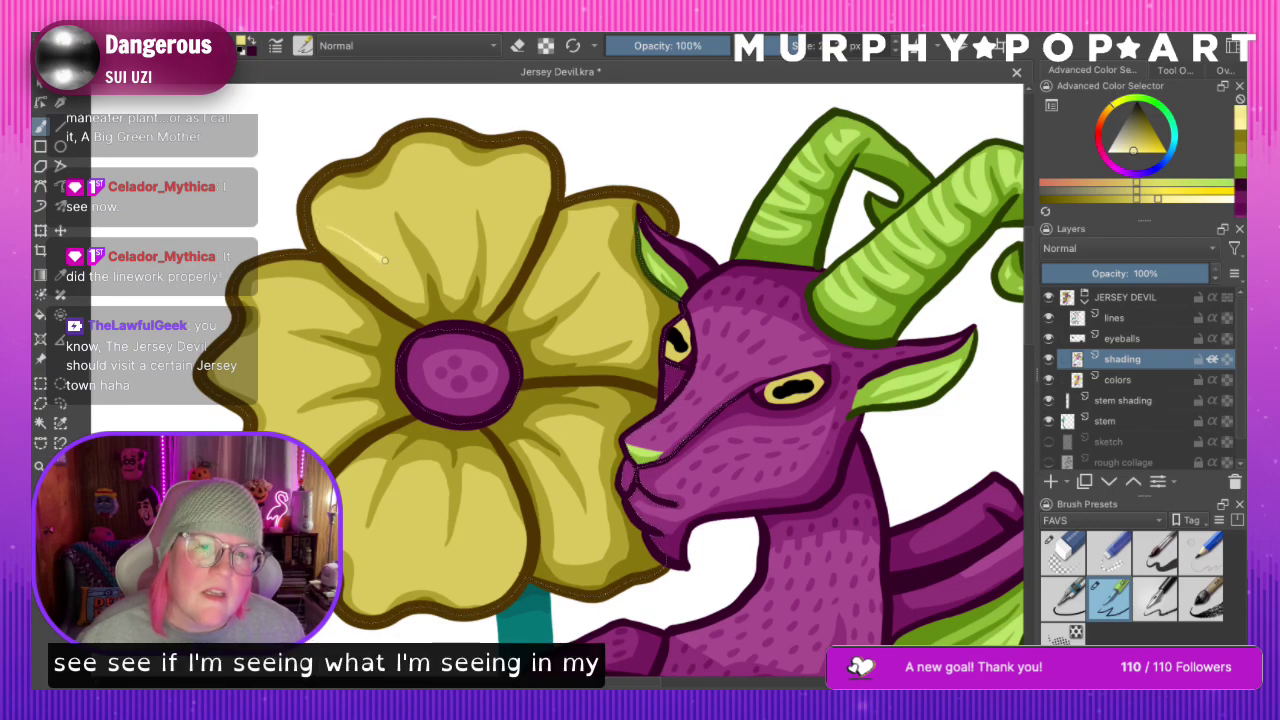
mouse_move(443, 244)
mouse_down()
mouse_move(459, 197)
mouse_move(497, 179)
mouse_move(497, 236)
mouse_up()
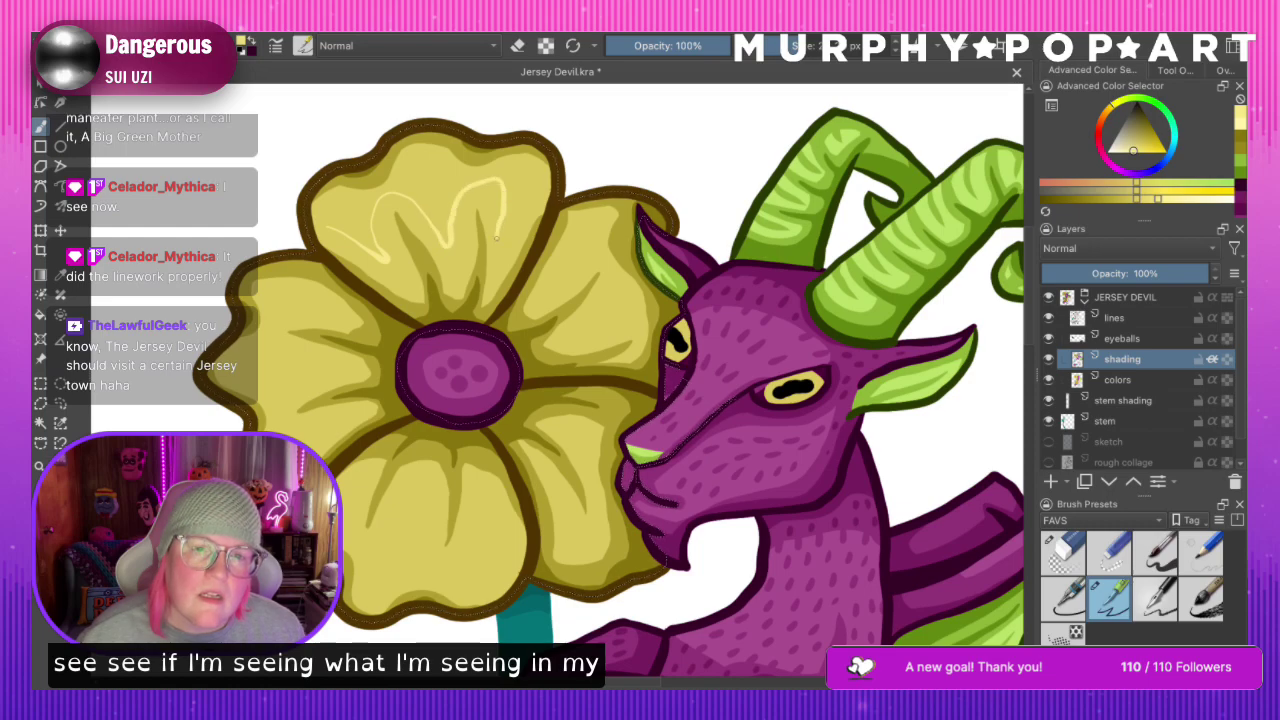
Judge the top petal's trial highlights at several magnifications and remove them
key(ctrl+minus)
key(ctrl+minus)
key(ctrl+minus)
key(ctrl+minus)
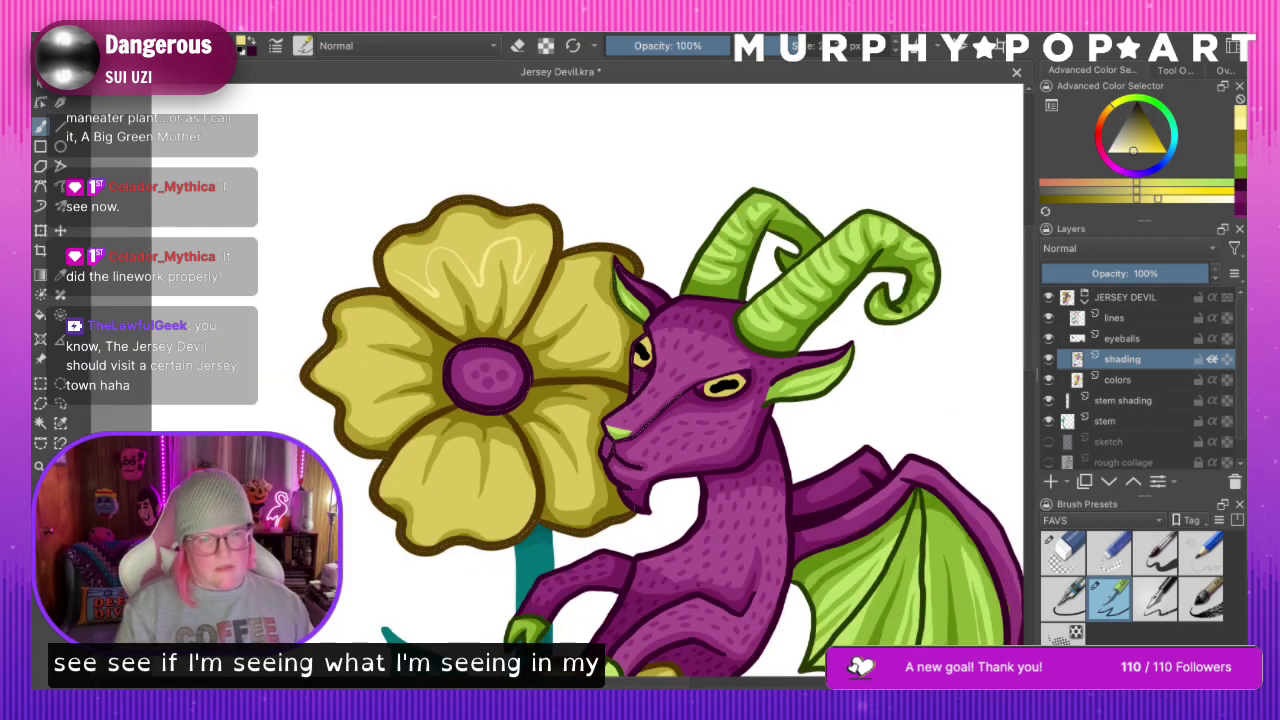
key(ctrl+plus)
key(ctrl+plus)
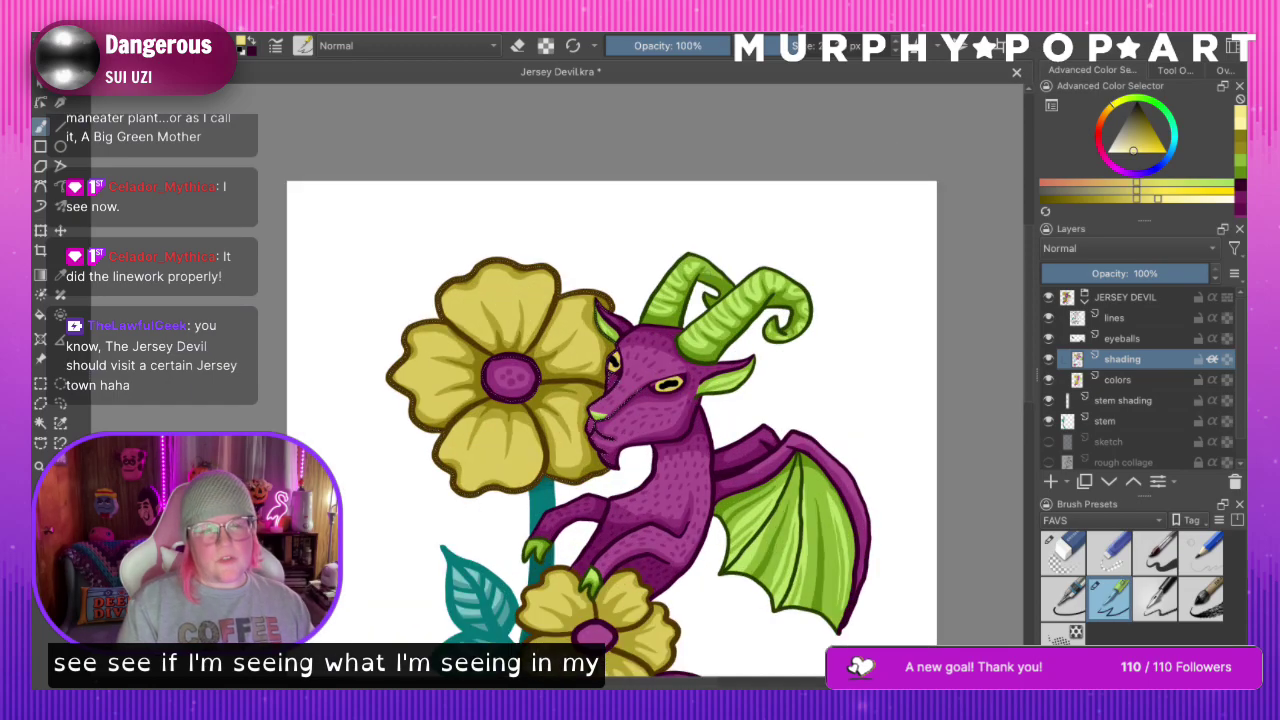
key(ctrl+minus)
key(ctrl+minus)
key(plus)
key(plus)
key(minus)
key(minus)
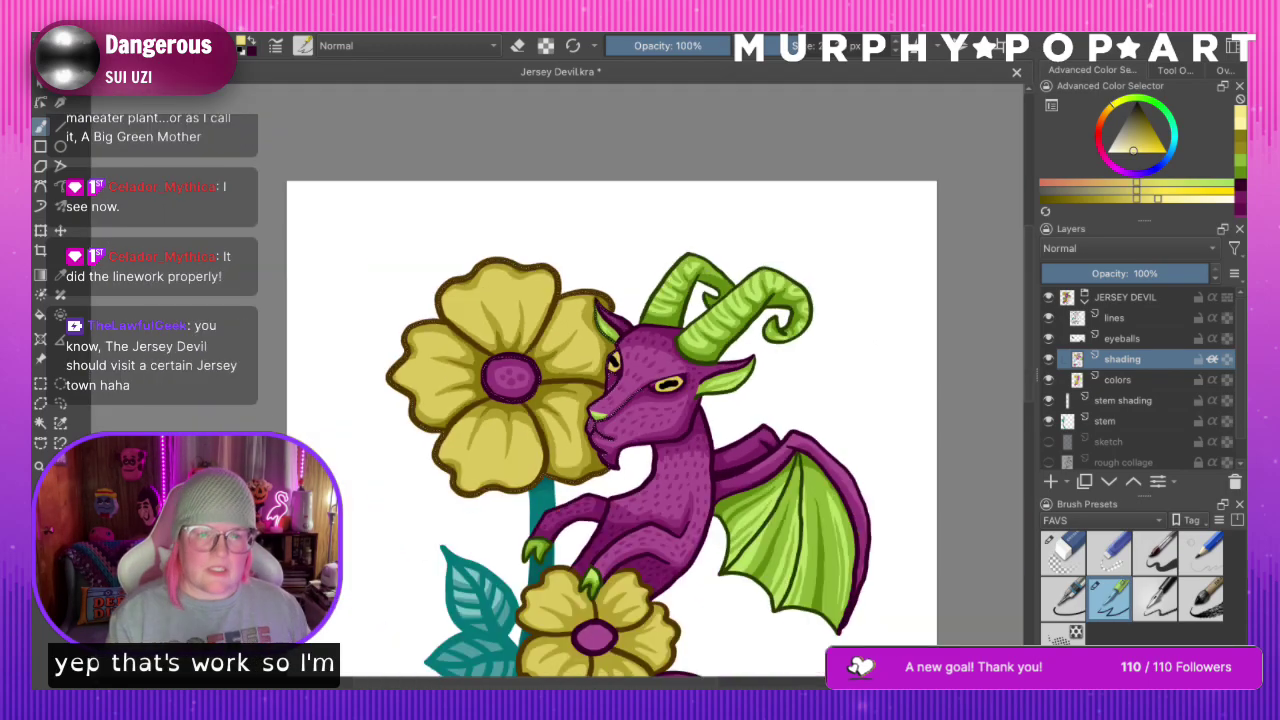
Sample the creature's dark purple shadow color and shade the large flower's purple center with it
key(plus)
key(plus)
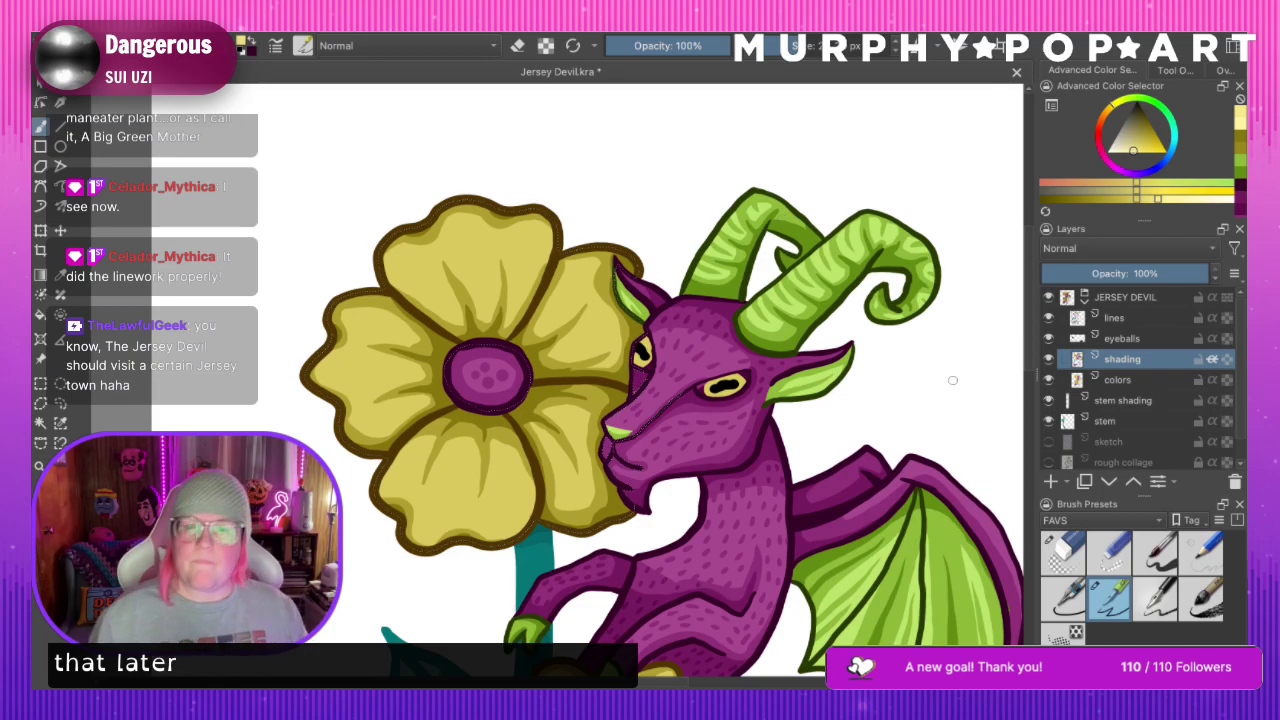
scroll(1030, 376, down, 2)
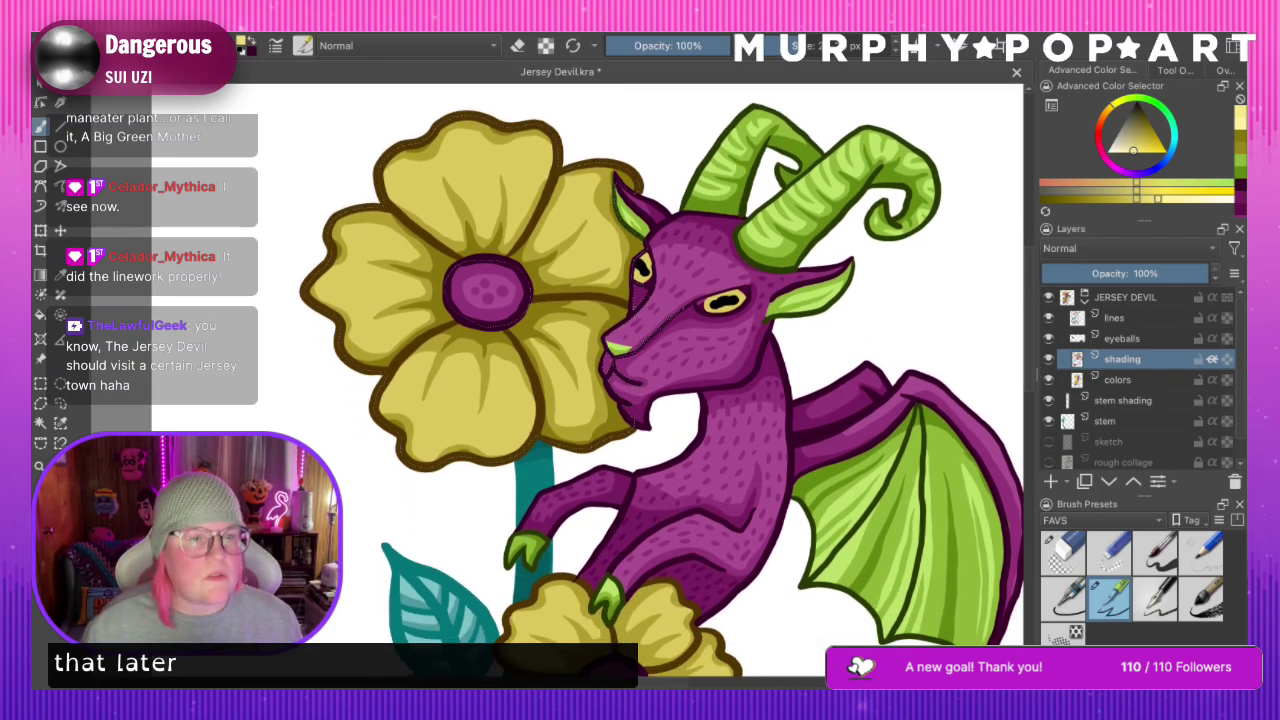
click(62, 275)
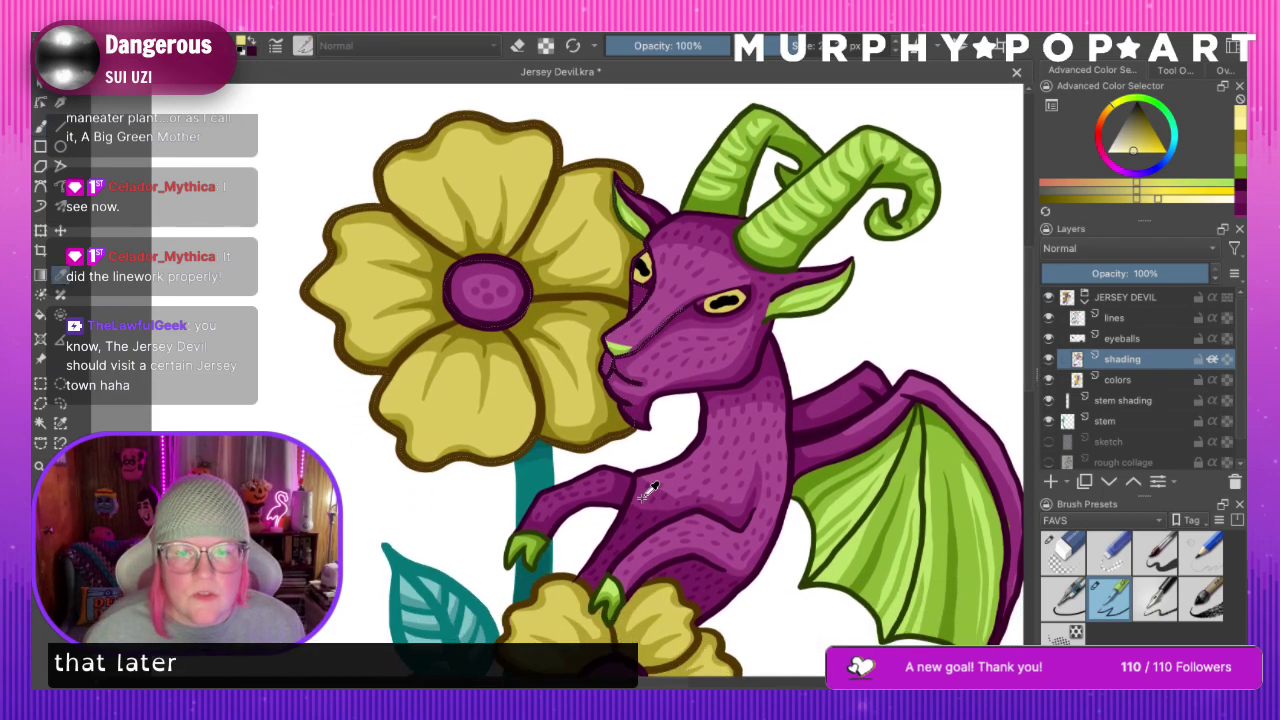
click(491, 316)
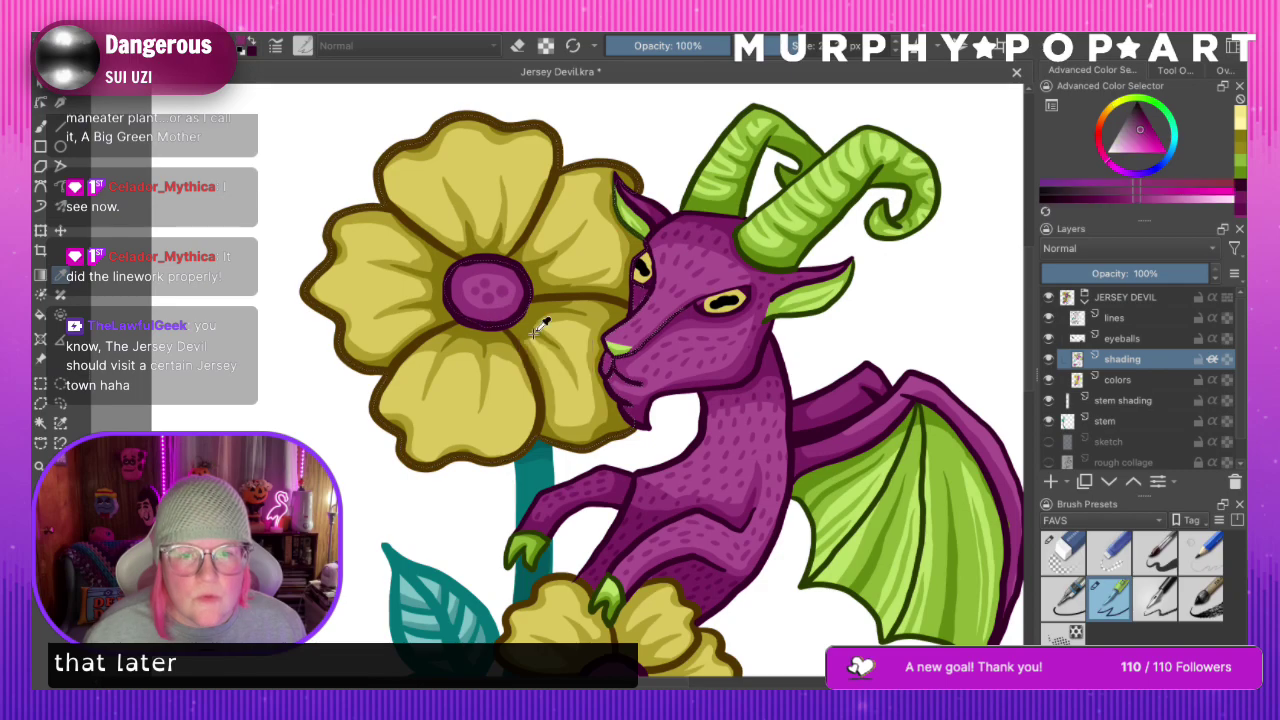
click(636, 520)
key(b)
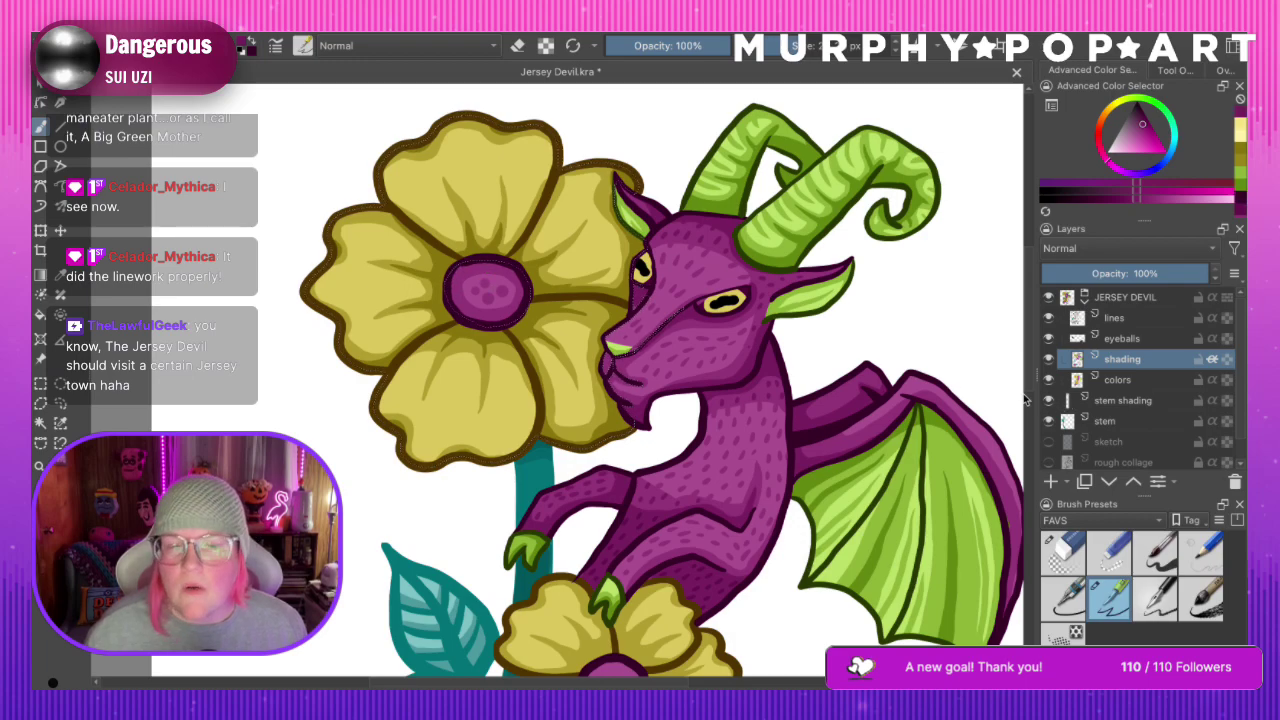
click(60, 403)
key(b)
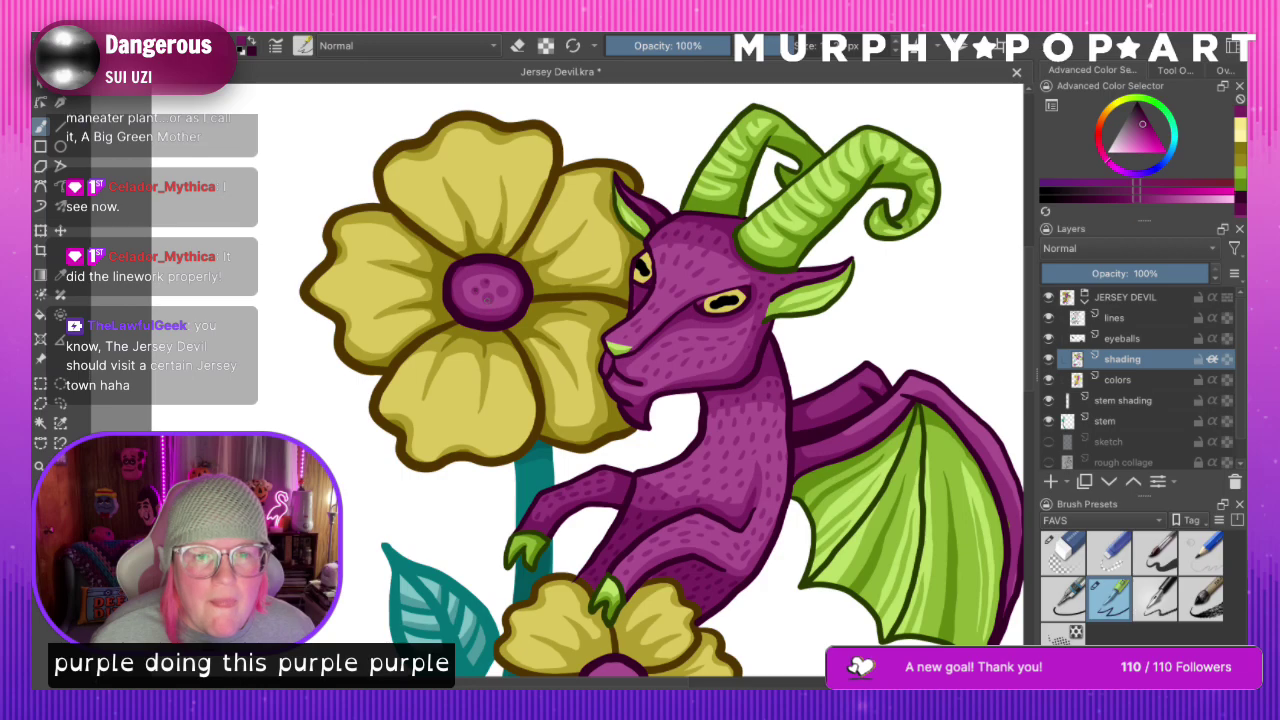
Check the large flower's purple center shading in the full illustration and up close
key(super+minus)
key(super+minus)
key(super+minus)
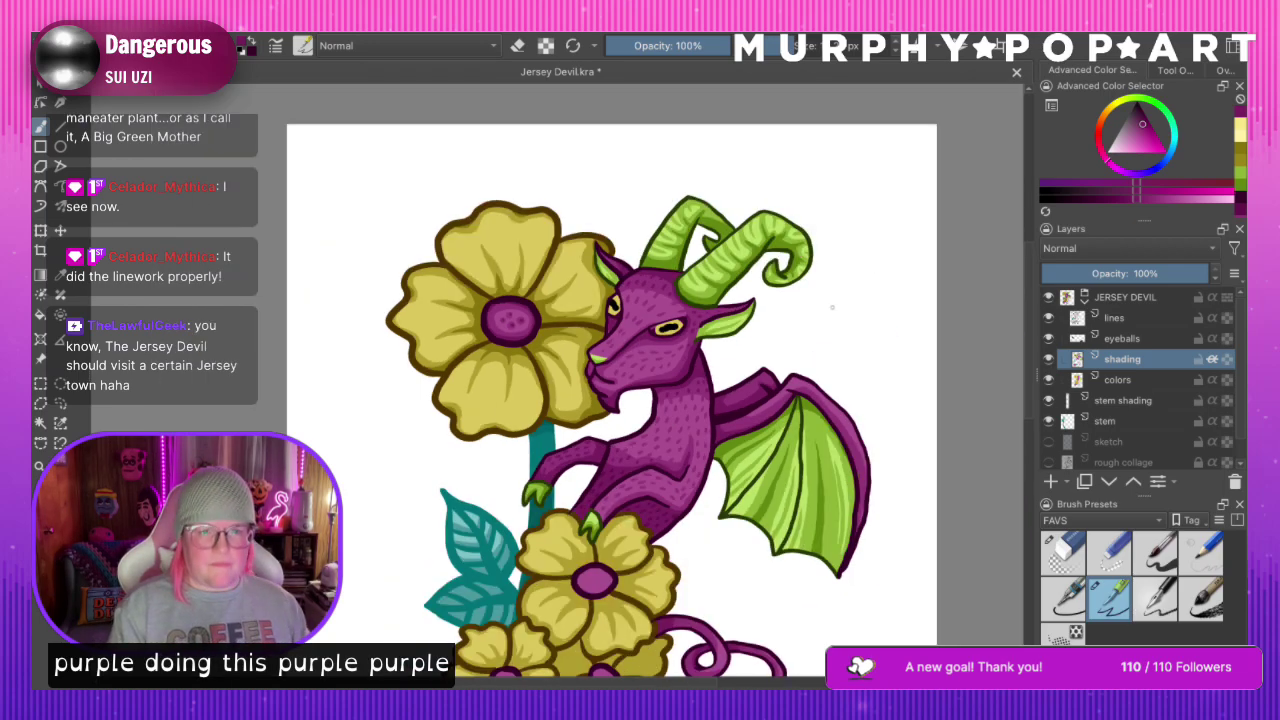
key(minus)
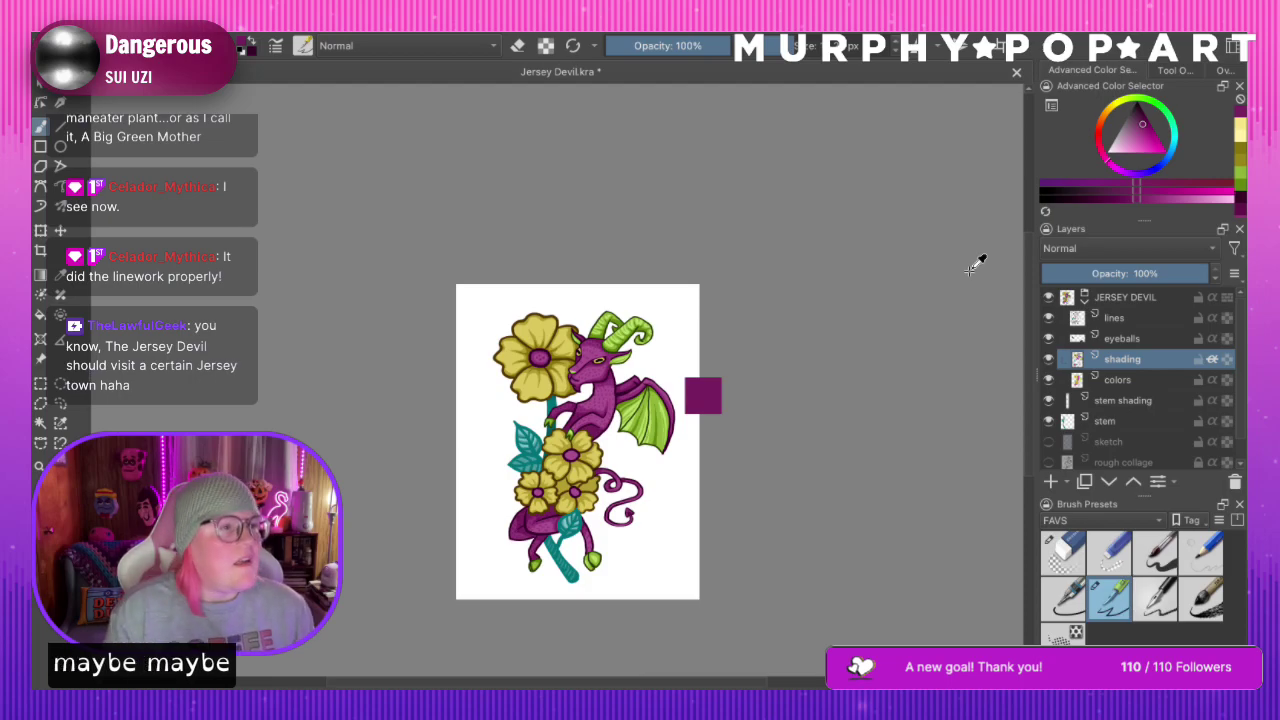
key(plus)
key(plus)
key(plus)
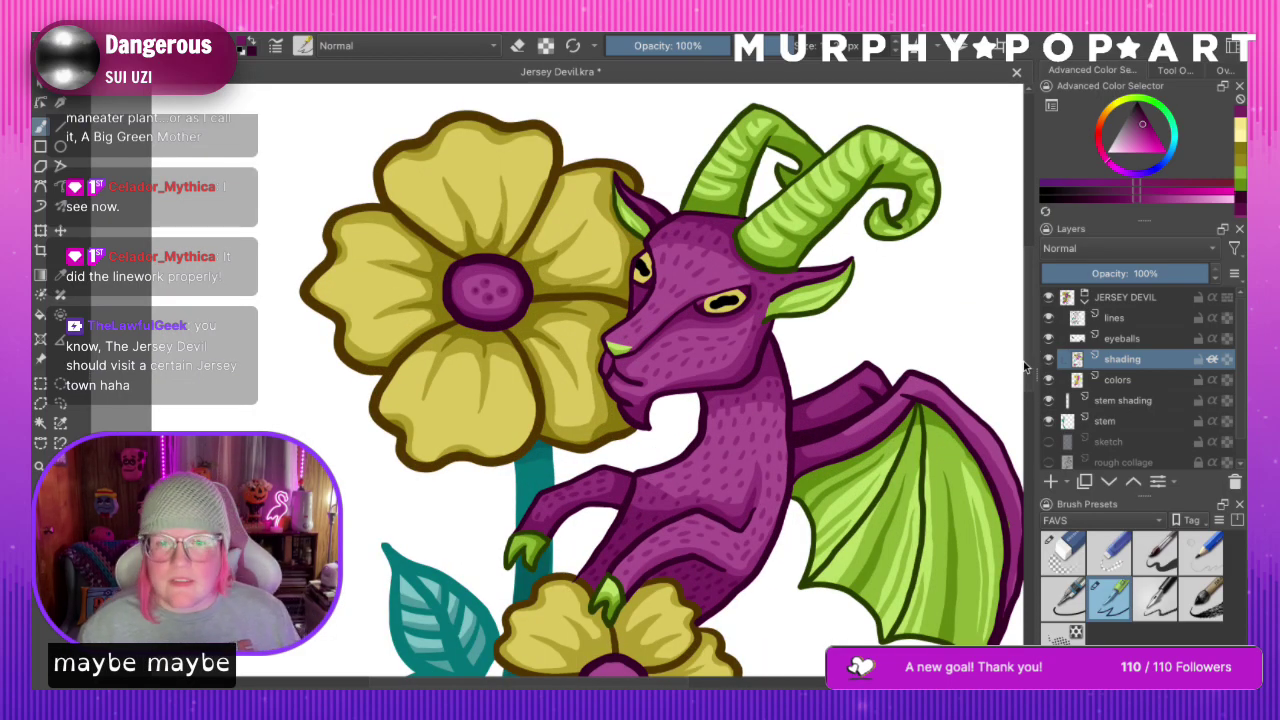
Sample the large flower's darker petal yellow and shade the rear petals around the lower-right small flower's purple center
scroll(969, 271, down, 3)
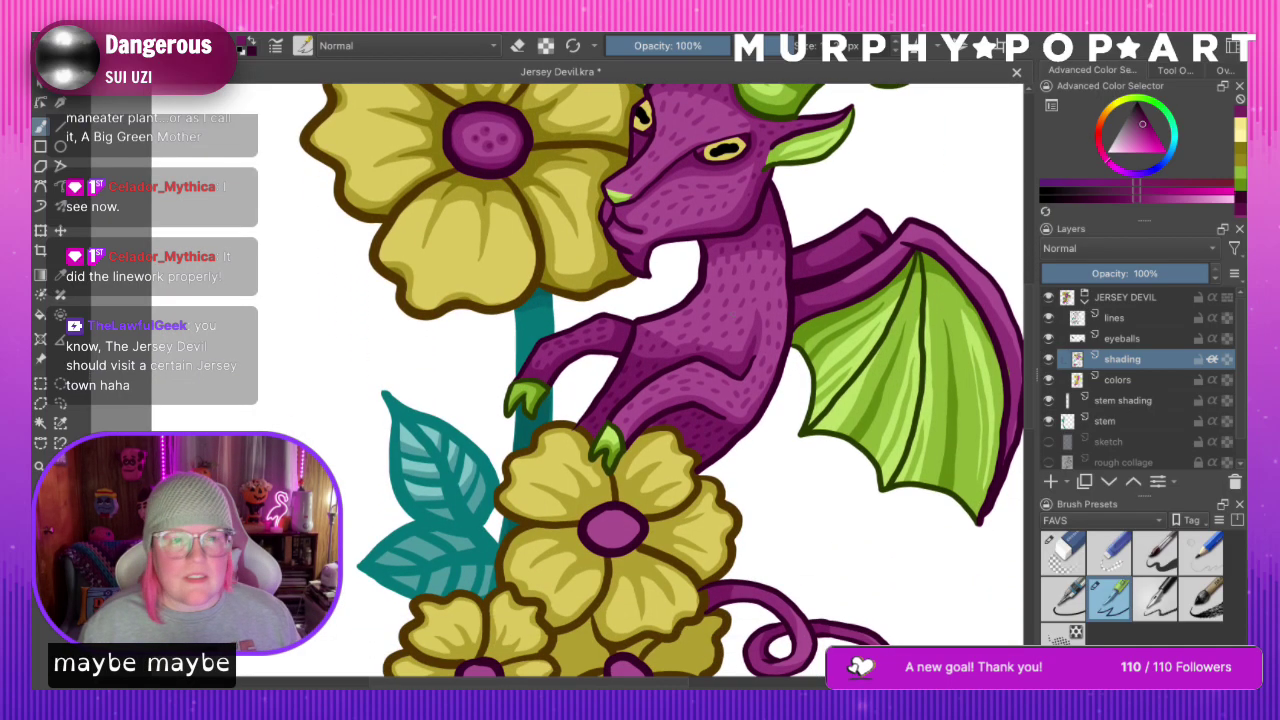
ctrl+click(537, 163)
scroll(1010, 378, down, 3)
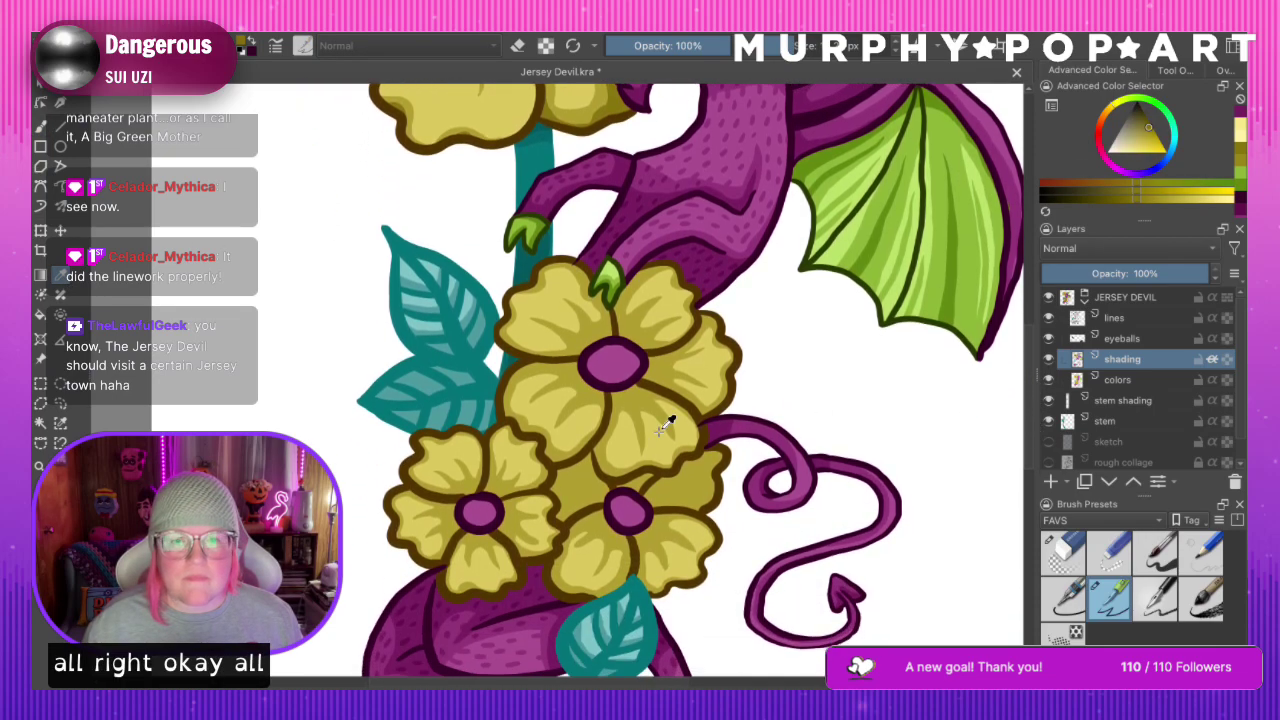
click(597, 456)
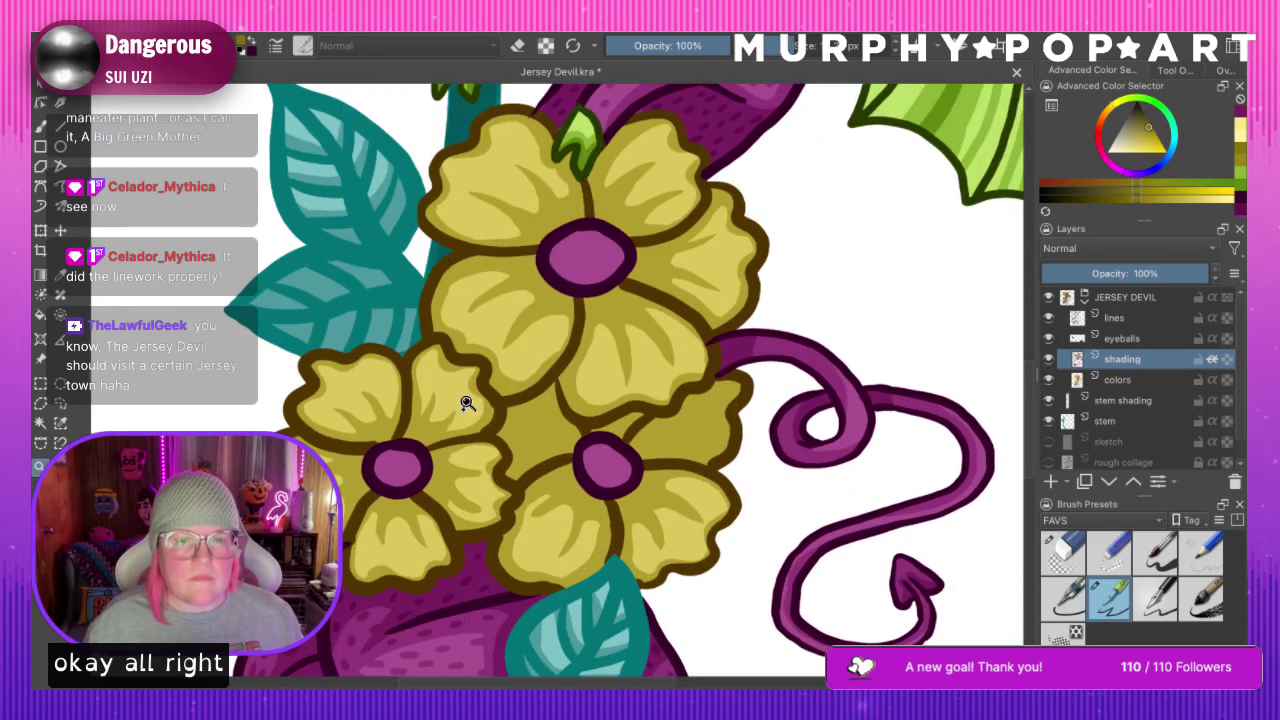
click(41, 127)
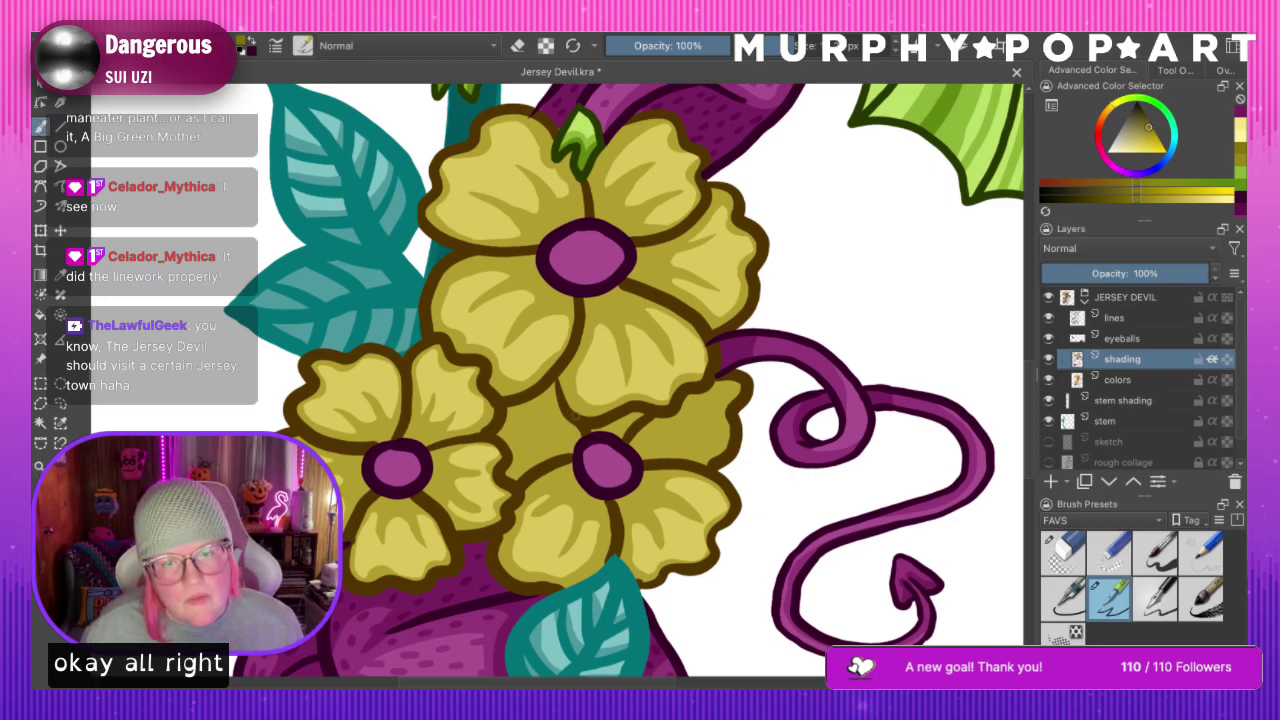
drag(582, 436, 568, 446)
mouse_move(582, 489)
mouse_down()
mouse_move(614, 499)
mouse_move(648, 461)
mouse_move(593, 431)
mouse_move(640, 414)
mouse_up()
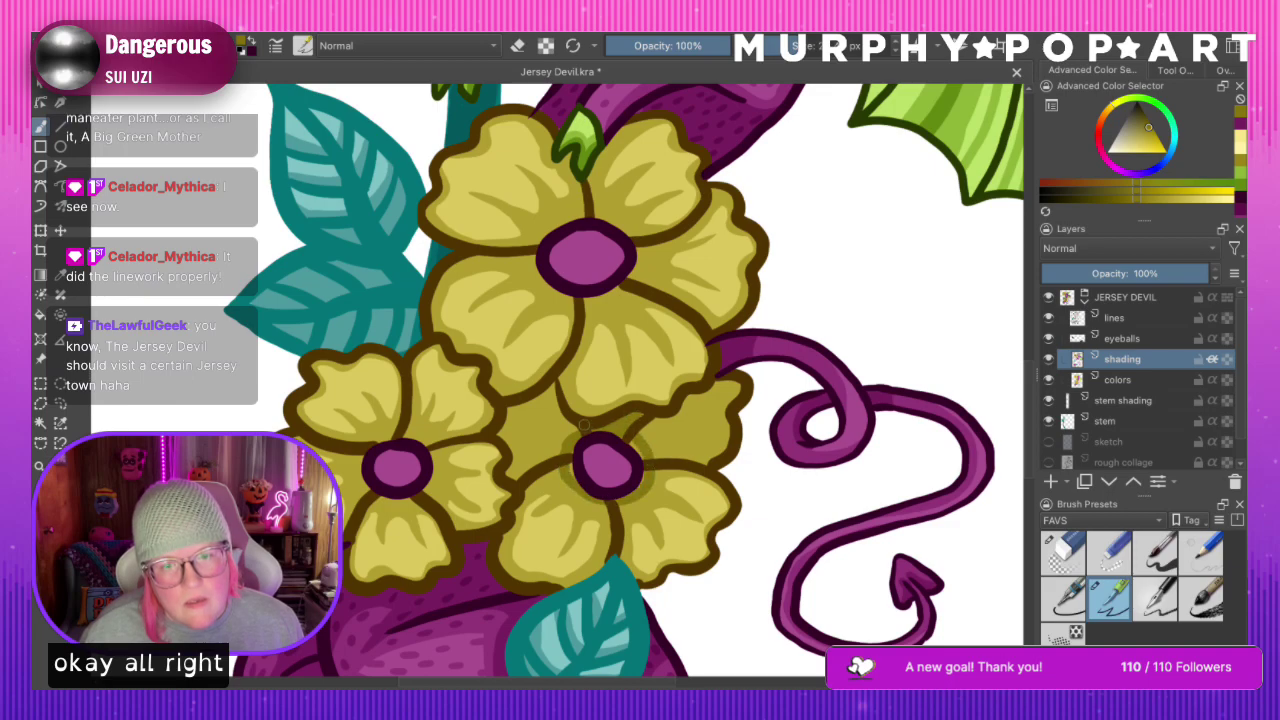
Darken the lower-right small flower's rear left petal where the neighboring flowers overlap it, adding fold shadows
mouse_move(508, 412)
mouse_down()
mouse_move(569, 413)
mouse_move(546, 392)
mouse_up()
drag(500, 436, 528, 414)
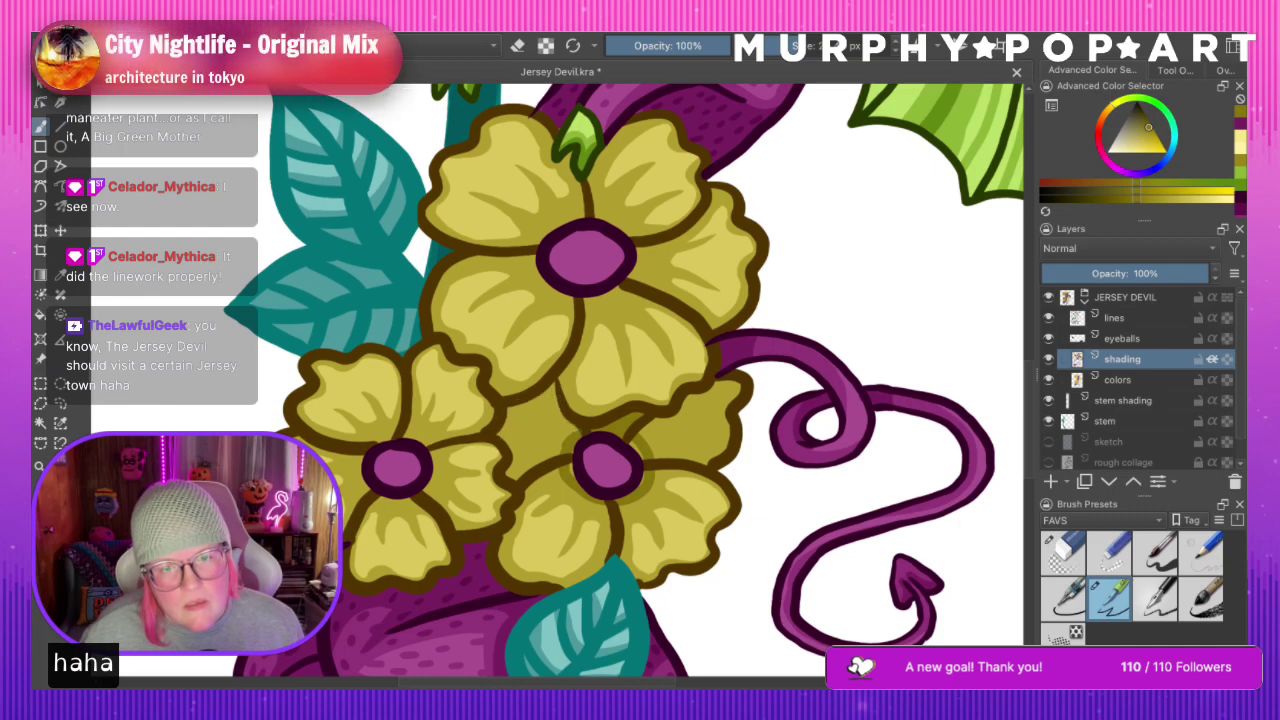
mouse_move(522, 420)
mouse_down()
mouse_move(576, 436)
mouse_move(562, 446)
mouse_up()
mouse_move(508, 408)
mouse_down()
mouse_move(546, 398)
mouse_move(580, 432)
mouse_move(556, 391)
mouse_up()
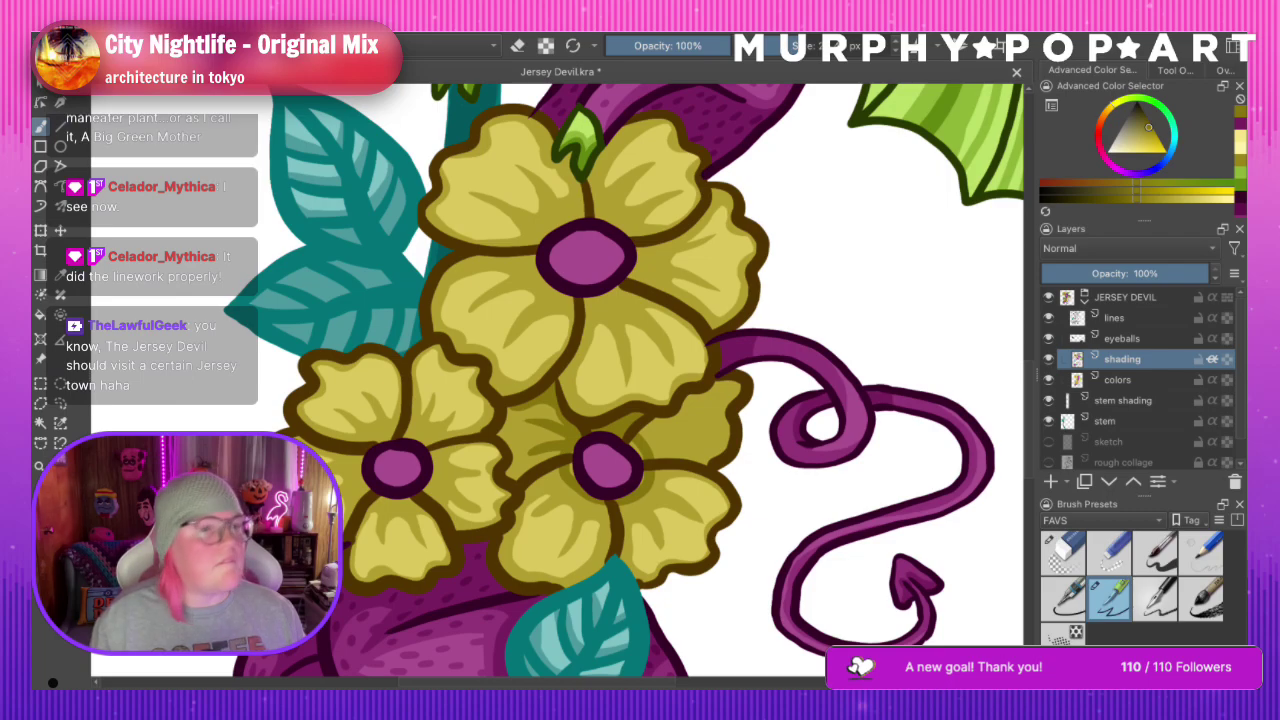
mouse_move(512, 408)
mouse_down()
mouse_move(509, 464)
mouse_move(548, 458)
mouse_up()
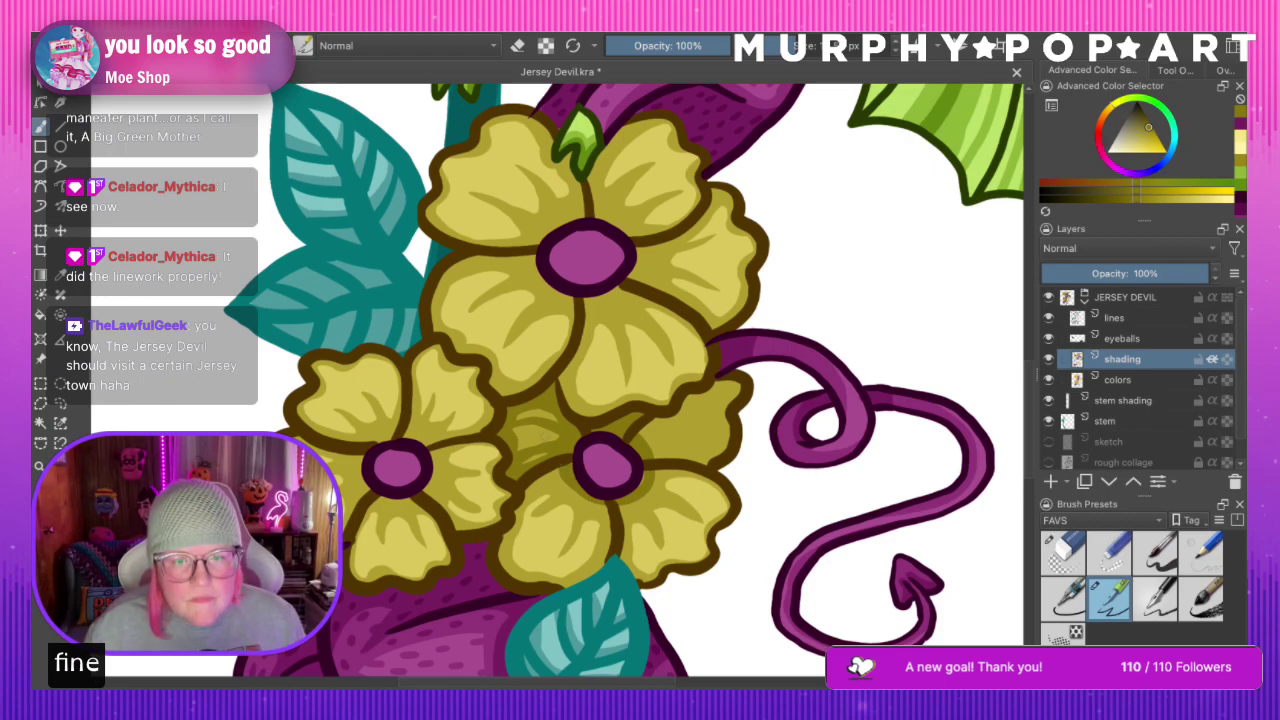
Try covering the lower-right small flower's rear left petal entirely with the dark yellow using a larger brush
key(bracketright)
key(bracketright)
mouse_move(522, 436)
mouse_down()
mouse_move(546, 428)
mouse_move(538, 458)
mouse_up()
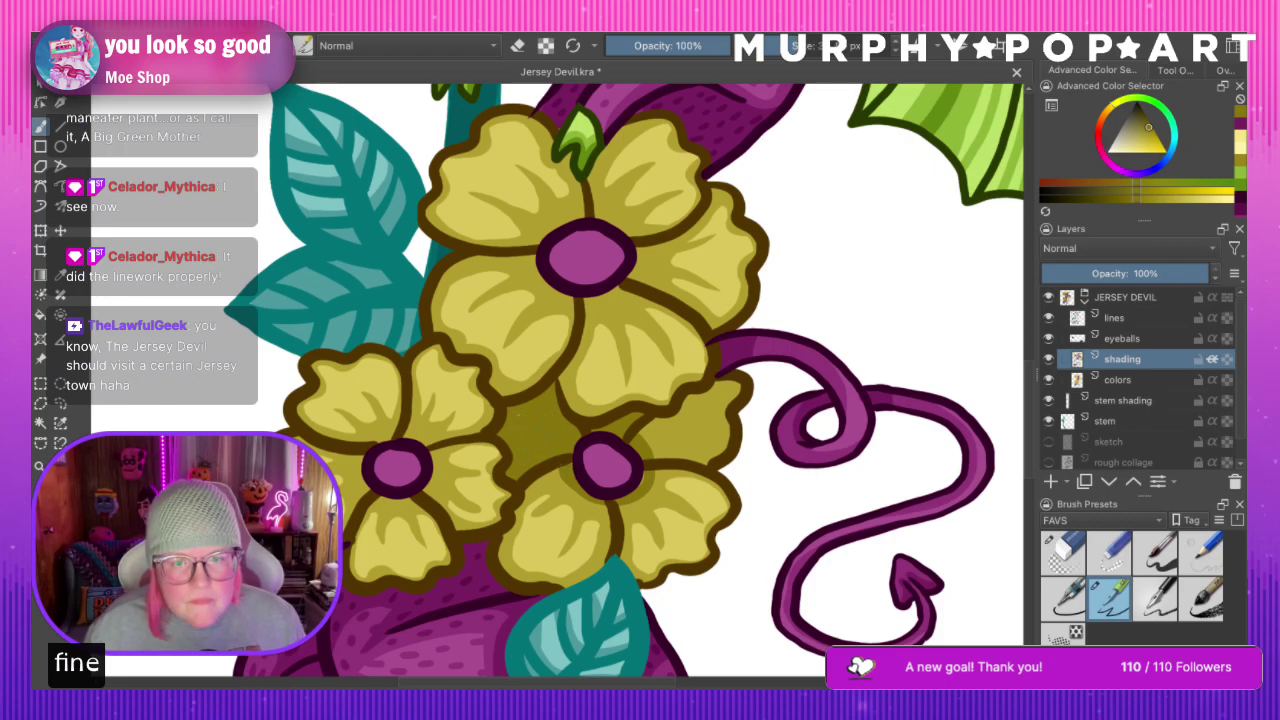
key(ctrl+z)
key(bracketleft)
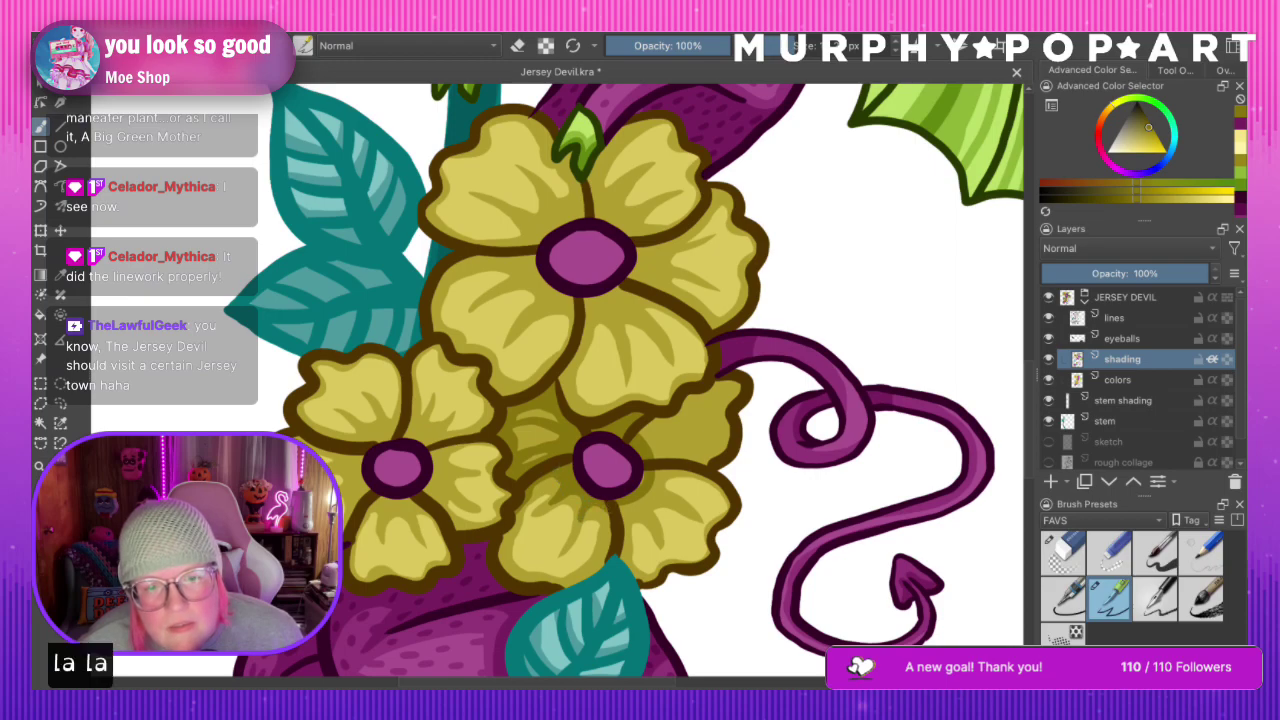
Shade the lower-right small flower's front petals near the center and its rear right petal beneath the bigger flower
mouse_move(528, 580)
mouse_down()
mouse_move(568, 584)
mouse_move(610, 552)
mouse_up()
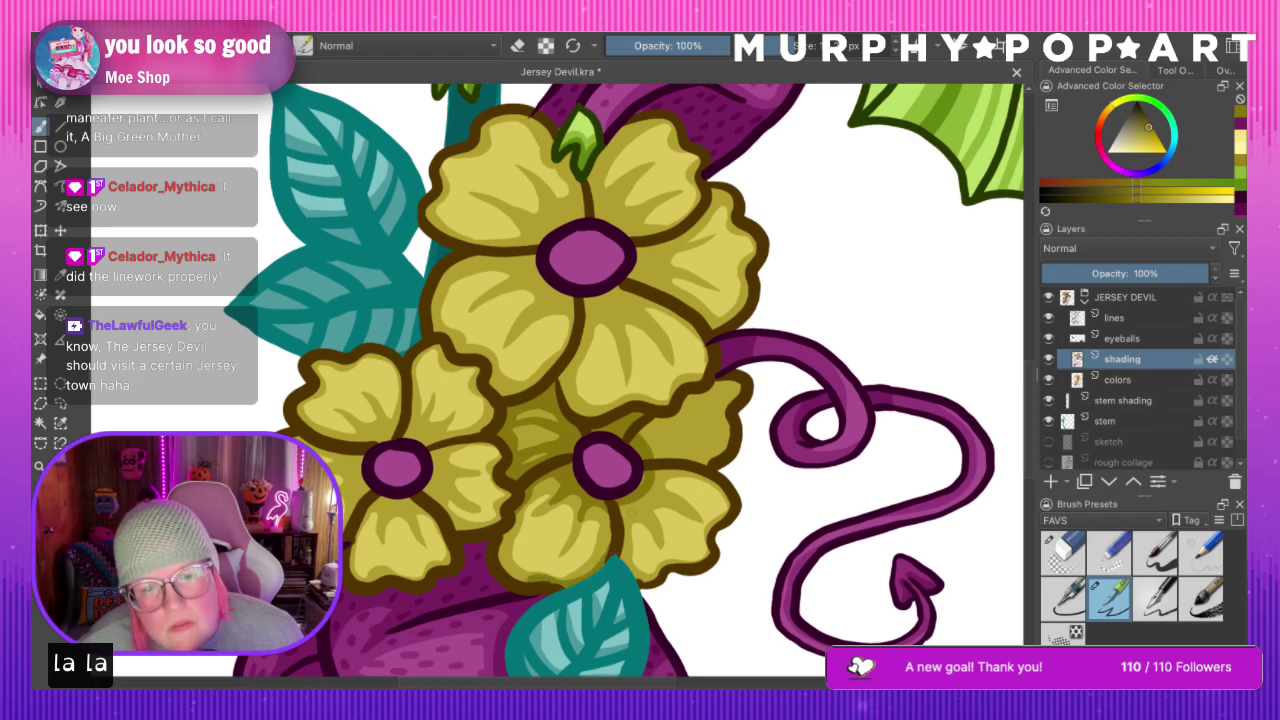
drag(674, 505, 653, 489)
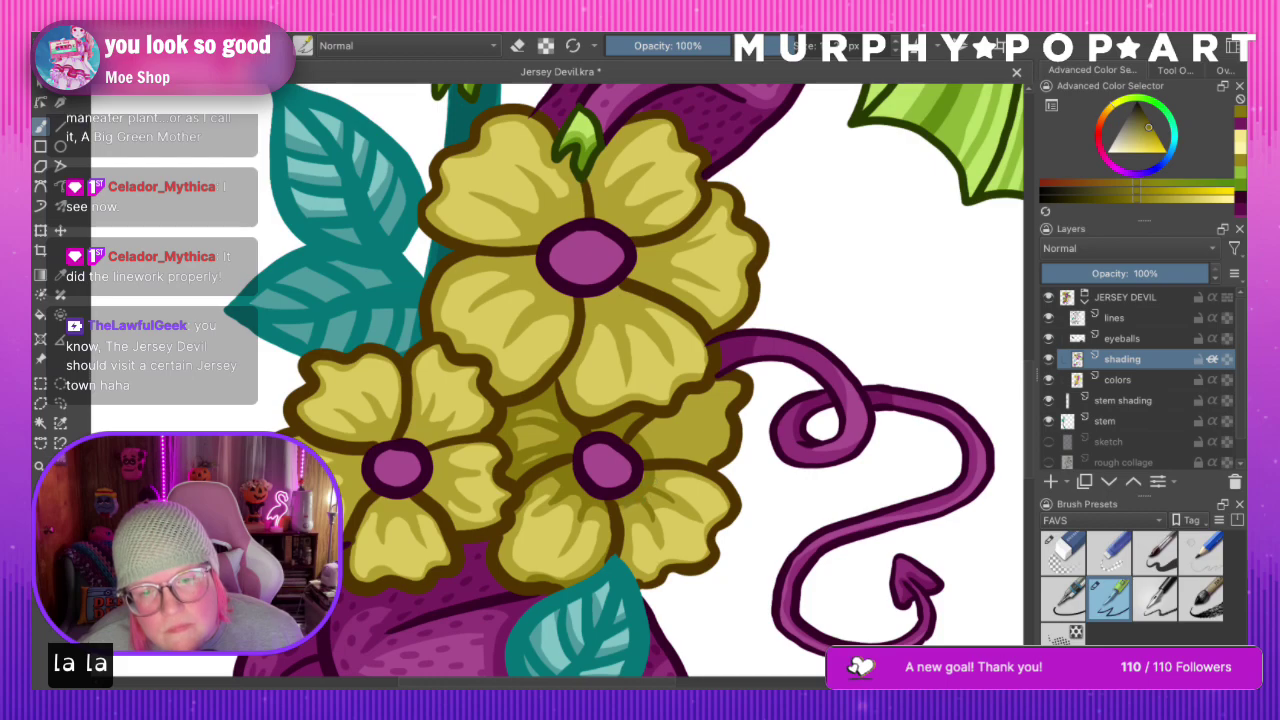
drag(618, 508, 621, 552)
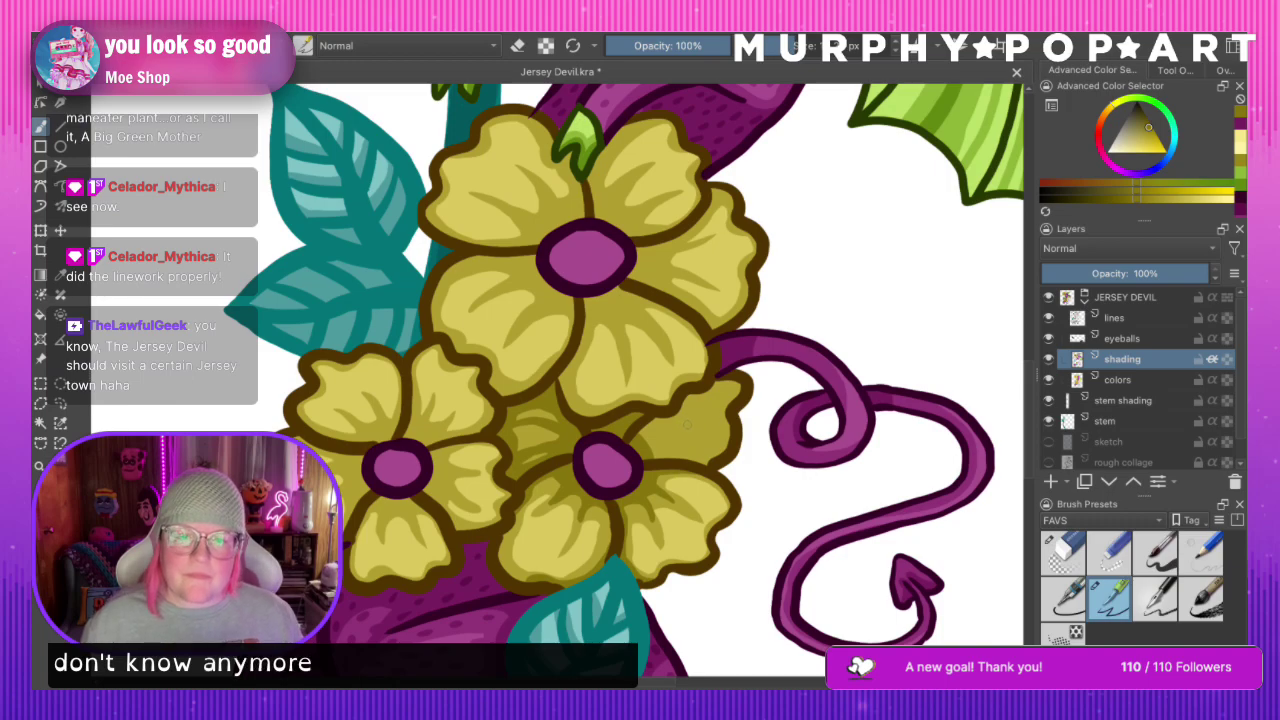
mouse_move(707, 428)
mouse_down()
mouse_move(662, 438)
mouse_move(709, 459)
mouse_up()
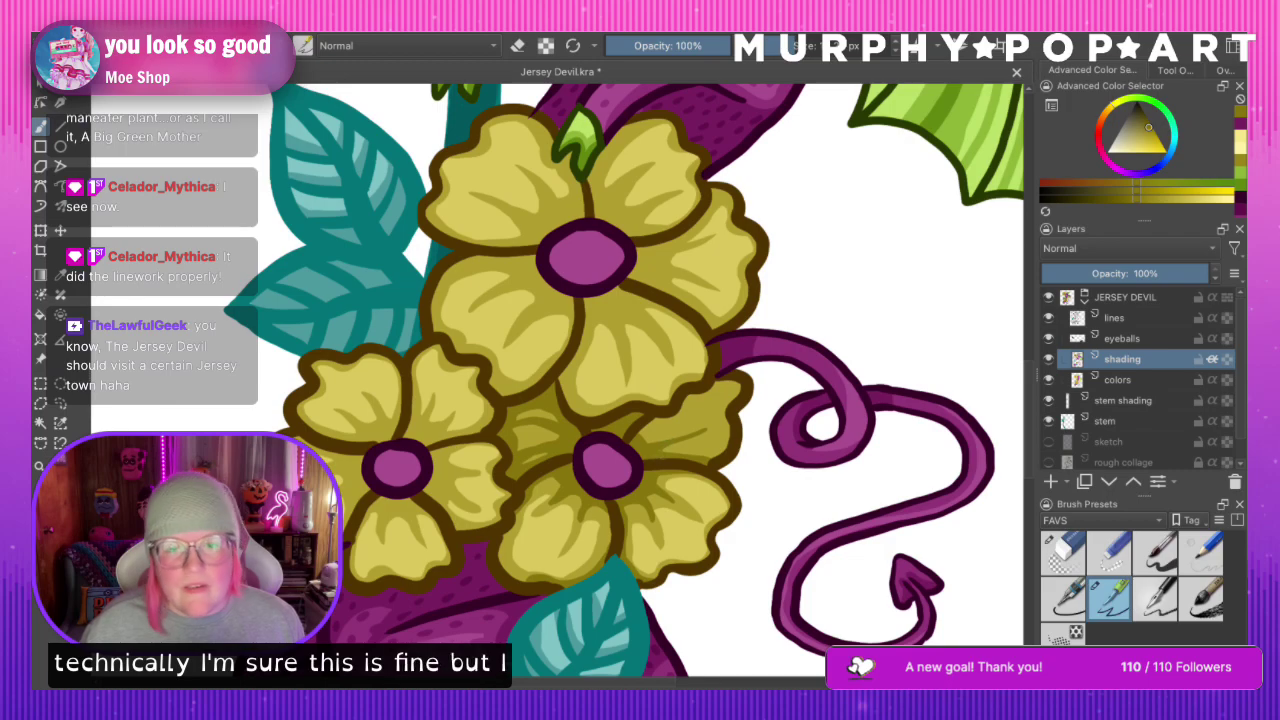
drag(682, 404, 643, 431)
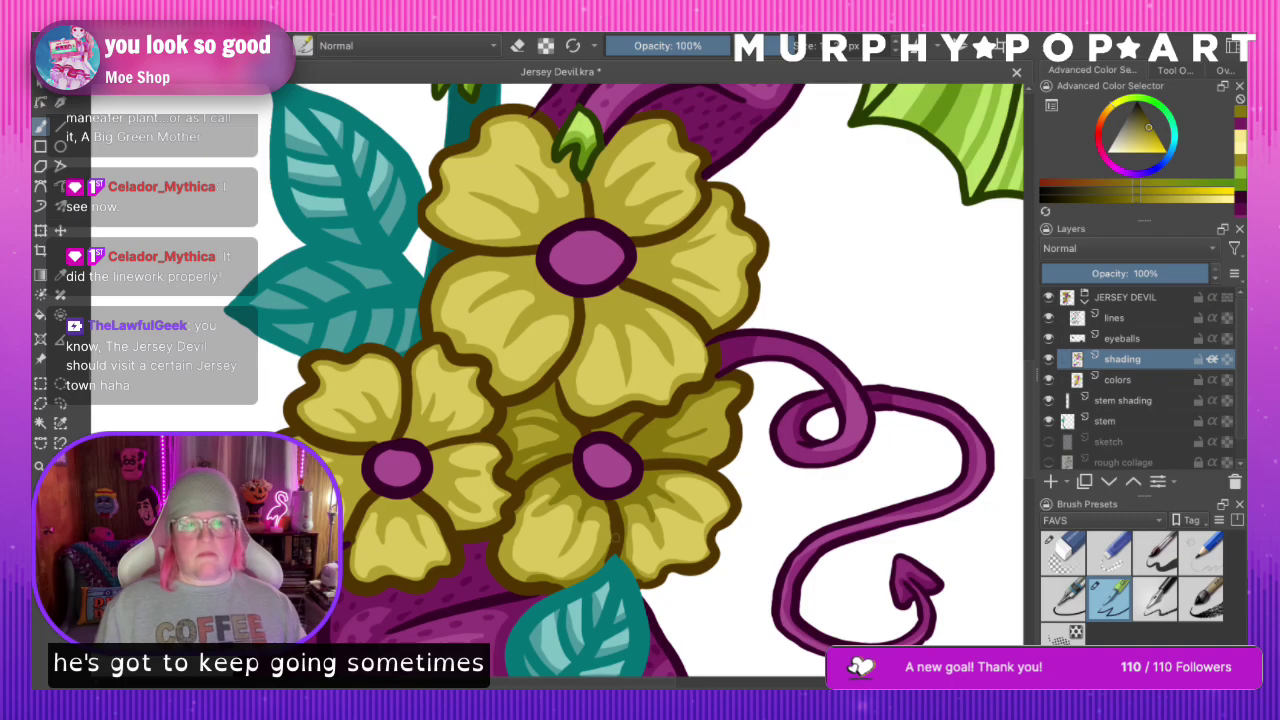
Paint dark yellow shadows on the lower-left small flower's petals, radiating from around its purple center
key(ctrl)
key(2)
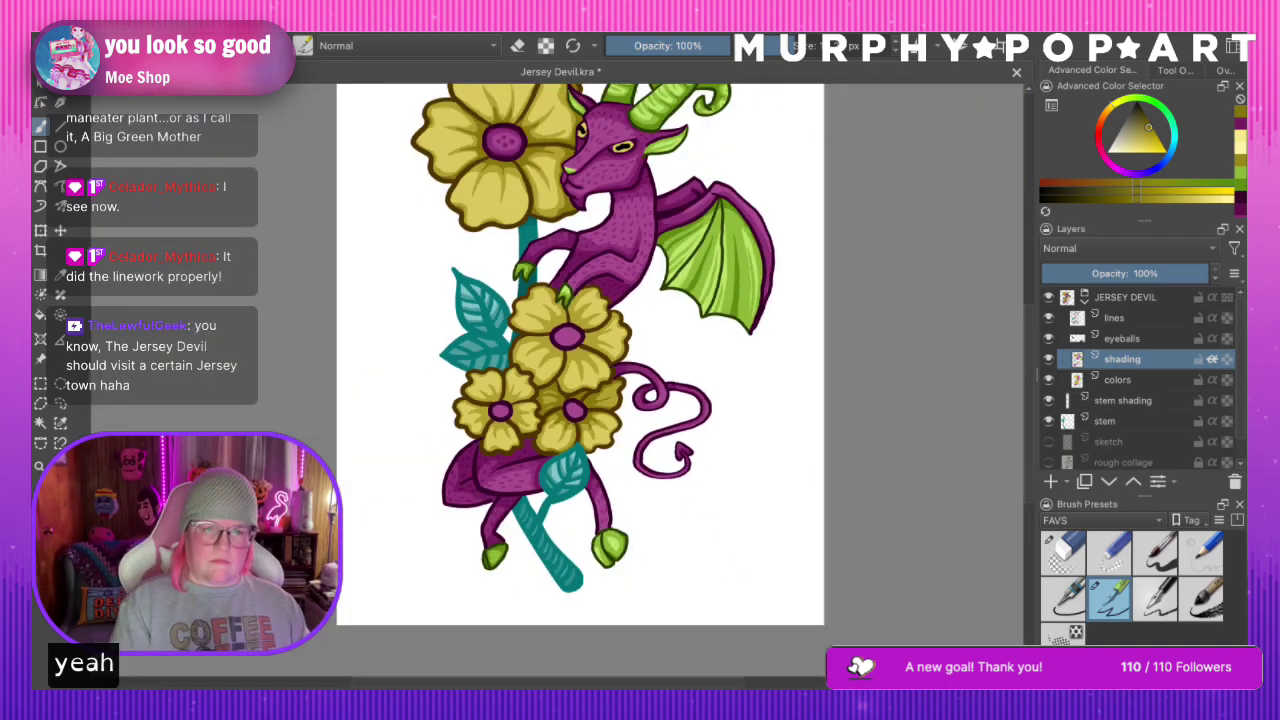
scroll(557, 380, up, 5)
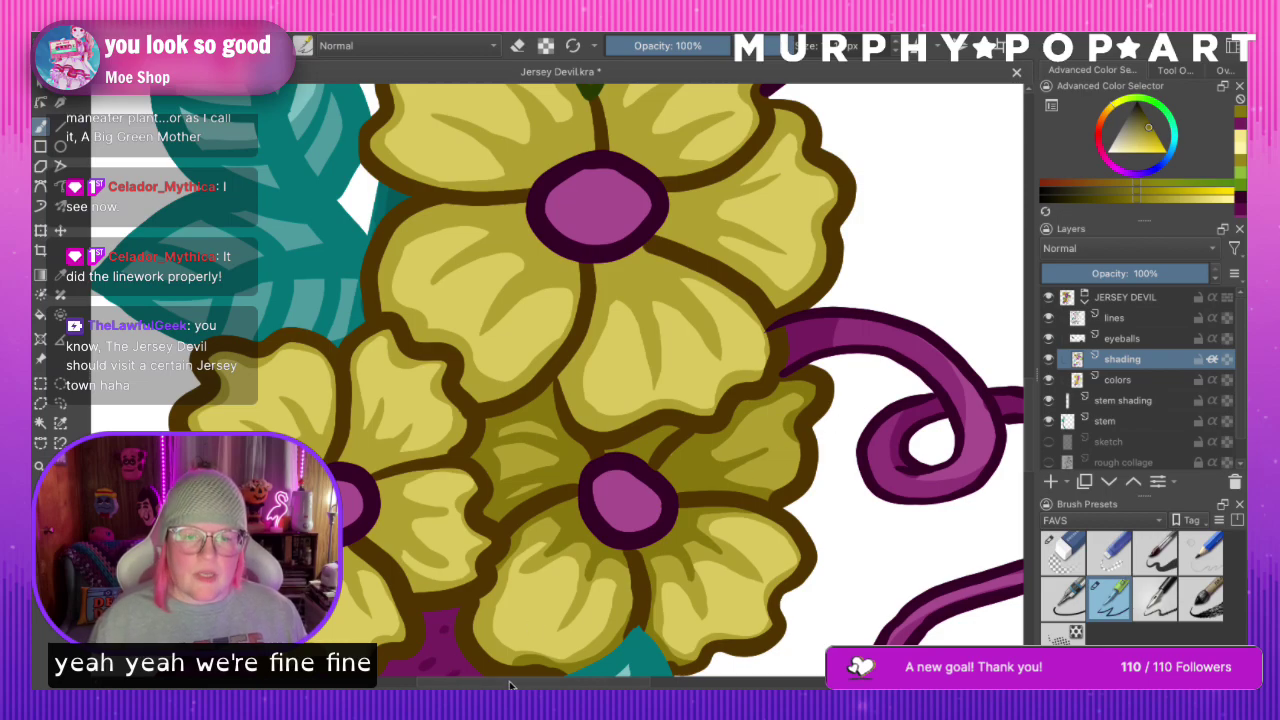
drag(622, 683, 587, 683)
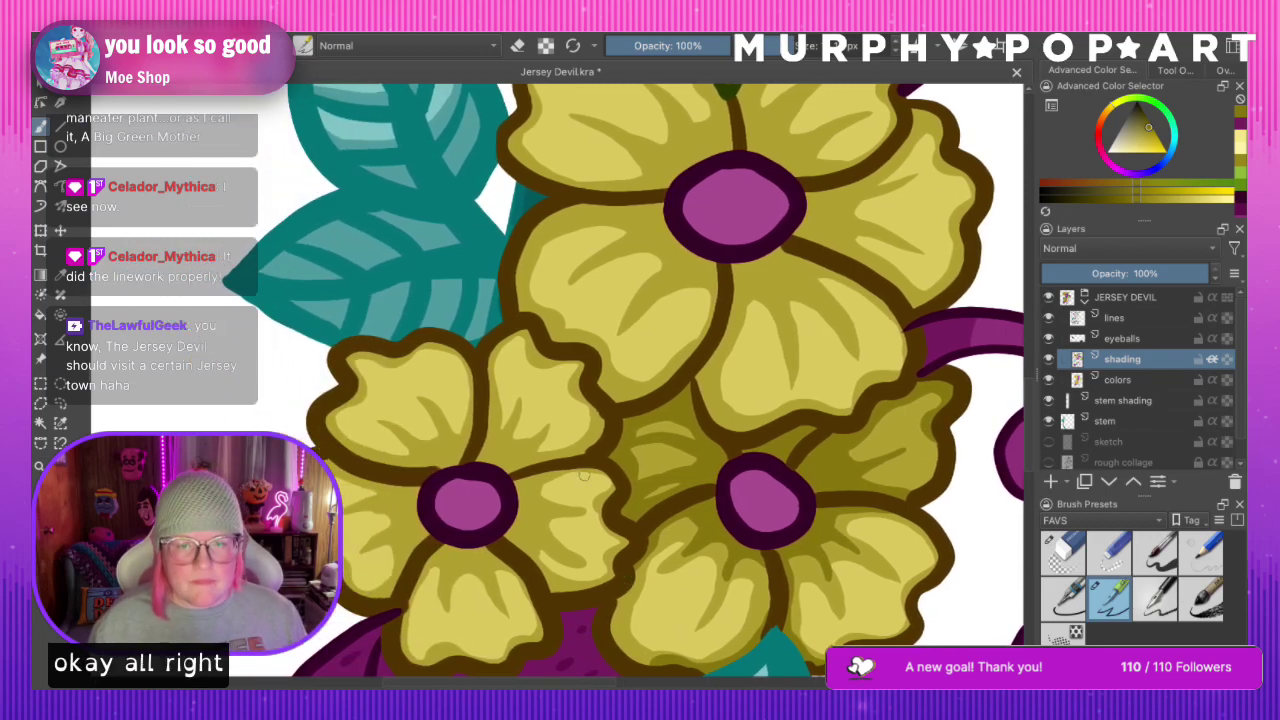
mouse_move(416, 488)
mouse_down()
mouse_move(440, 540)
mouse_move(514, 533)
mouse_move(508, 474)
mouse_move(465, 458)
mouse_move(412, 478)
mouse_up()
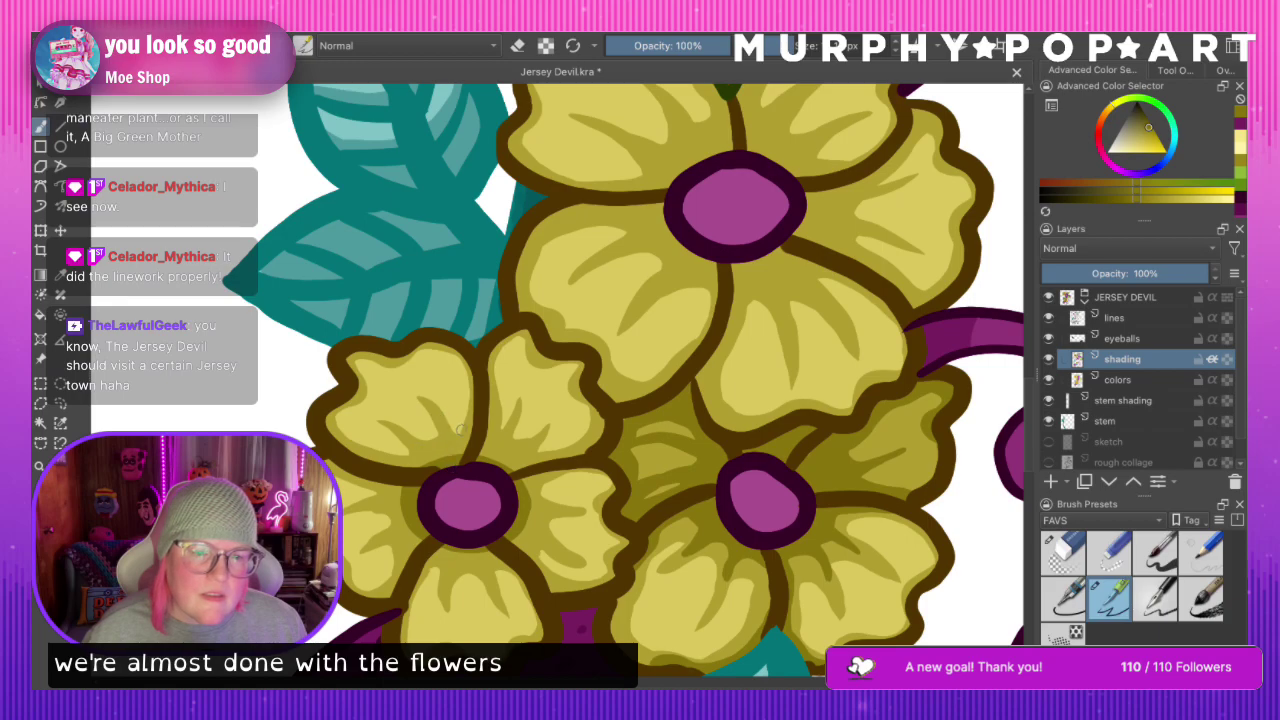
drag(397, 434, 434, 469)
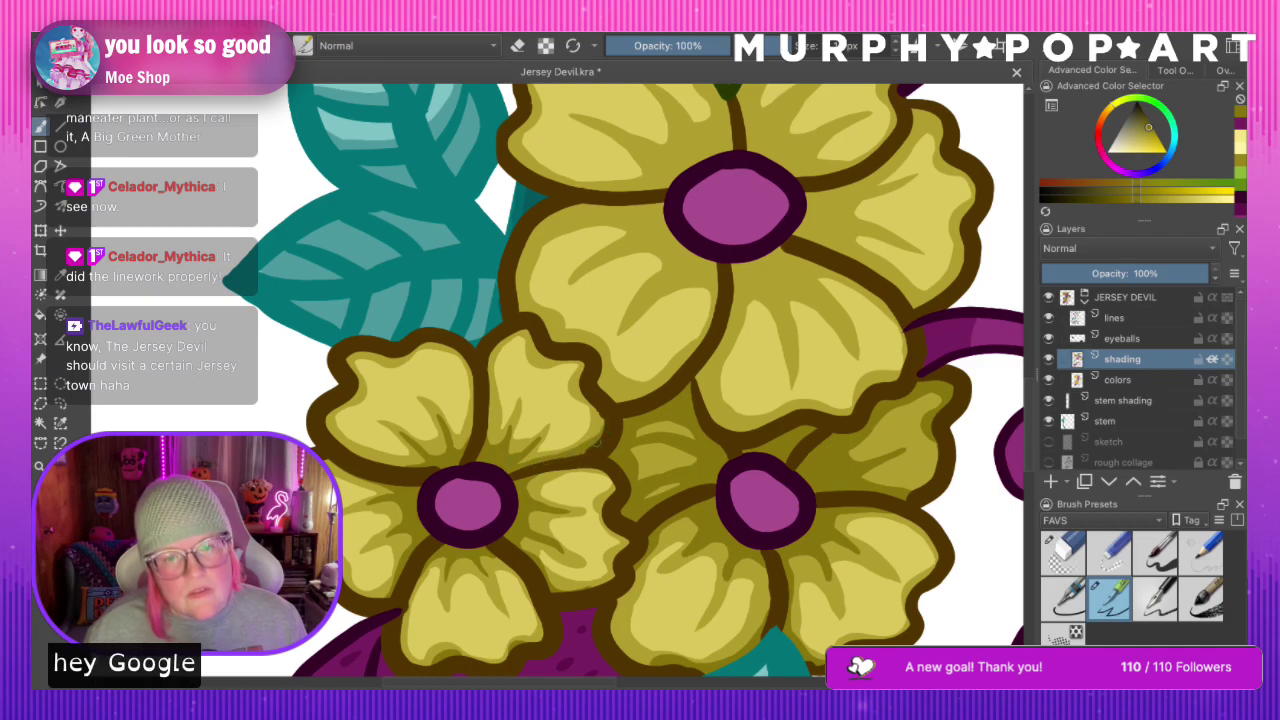
Deepen the dark yellow shading on the lower-right small flower's front petals, between the center and the overlapping teal leaf
key(ctrl+minus)
key(ctrl+minus)
key(ctrl+minus)
key(ctrl+minus)
key(ctrl+minus)
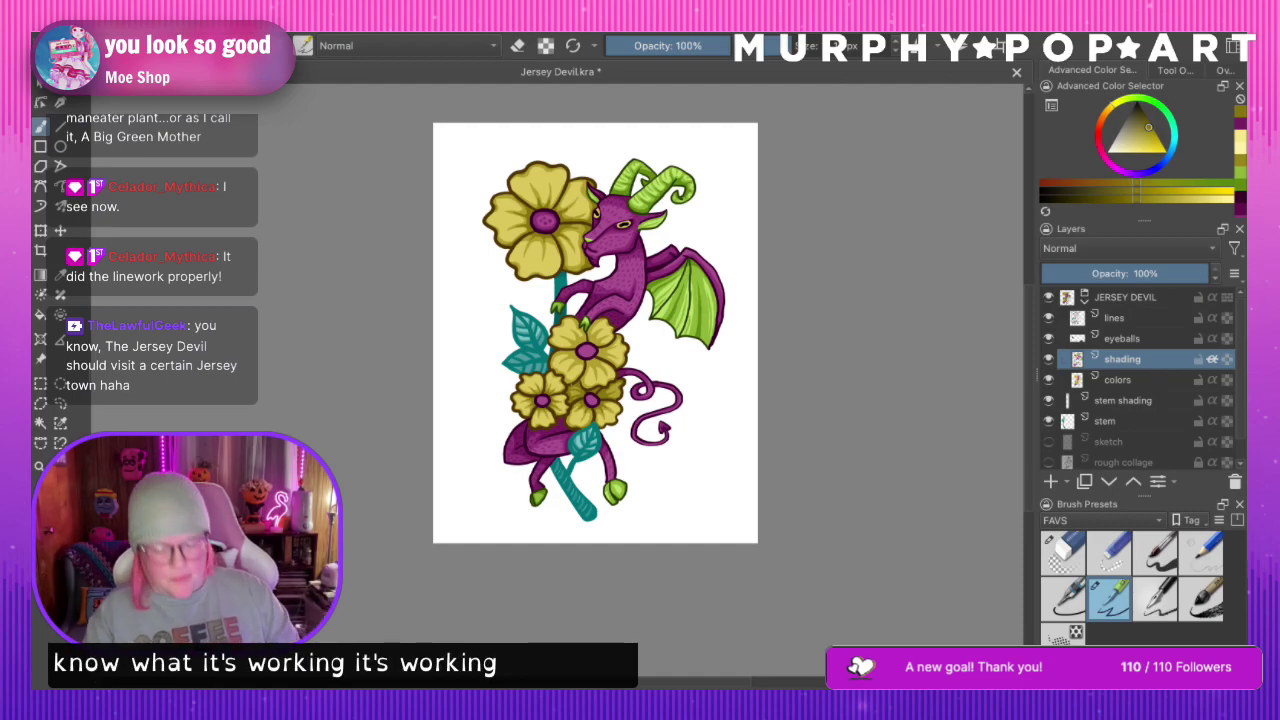
scroll(555, 380, up, 5)
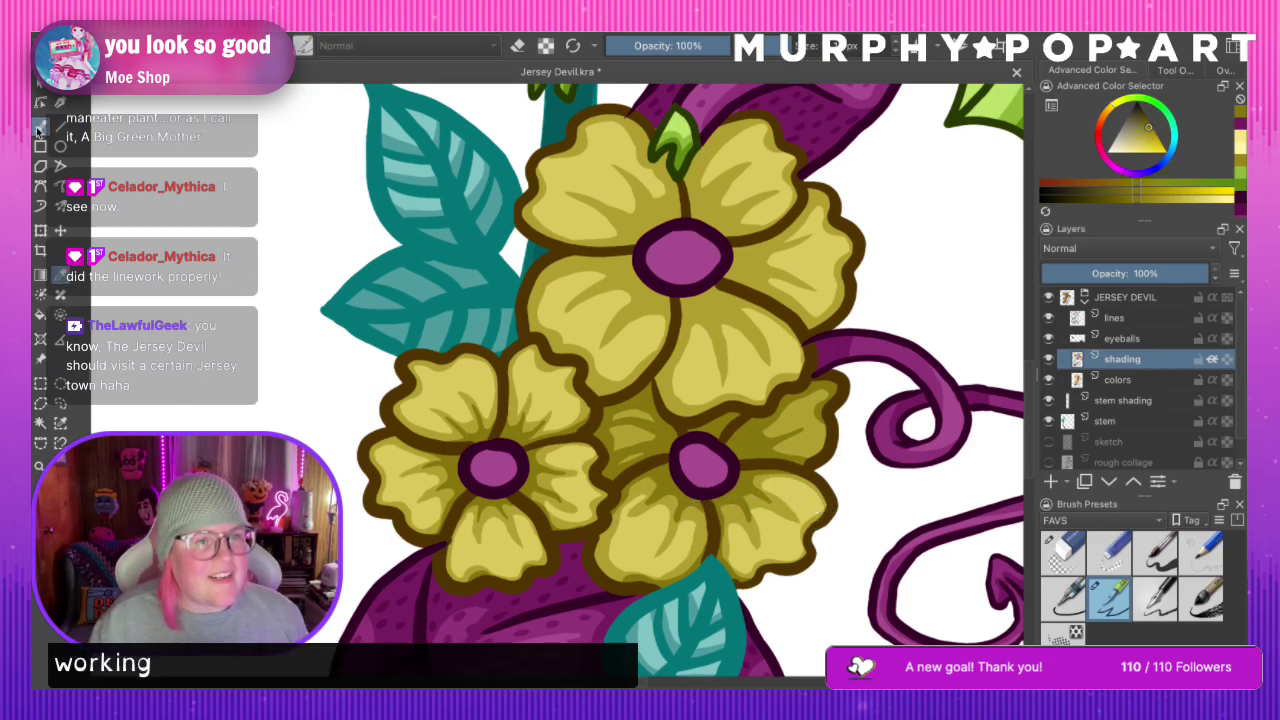
click(38, 129)
click(60, 276)
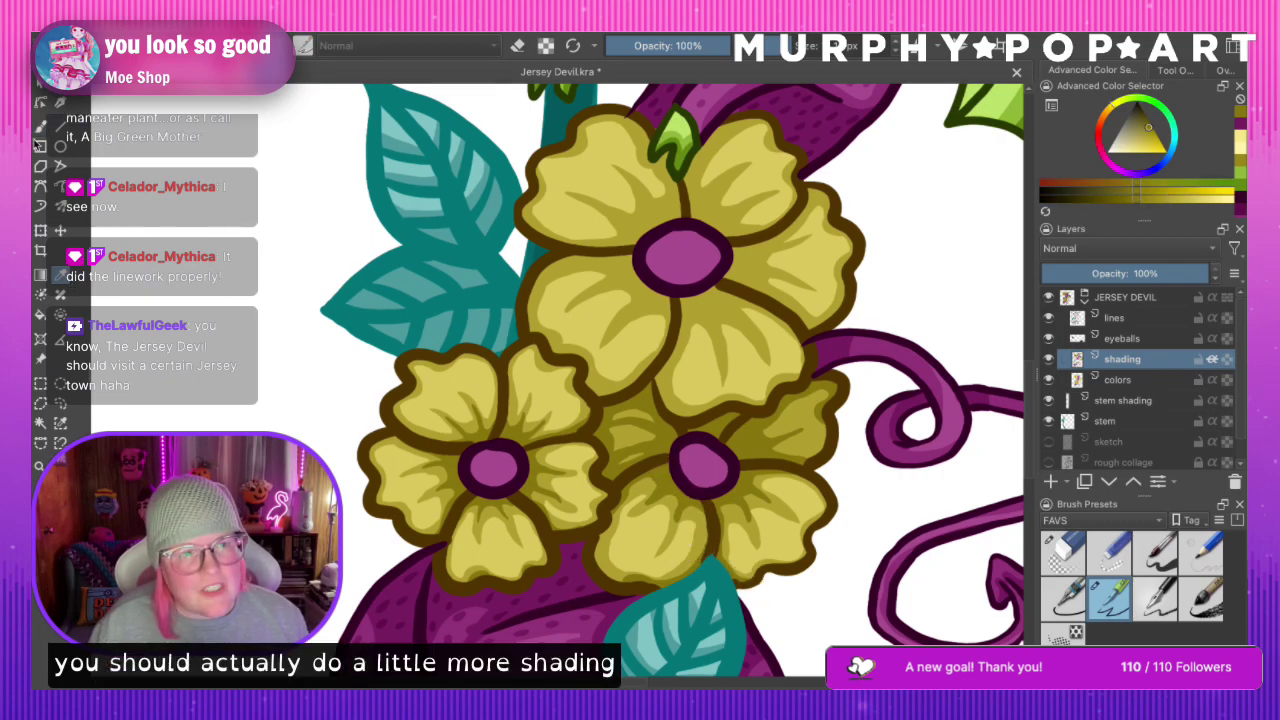
click(38, 131)
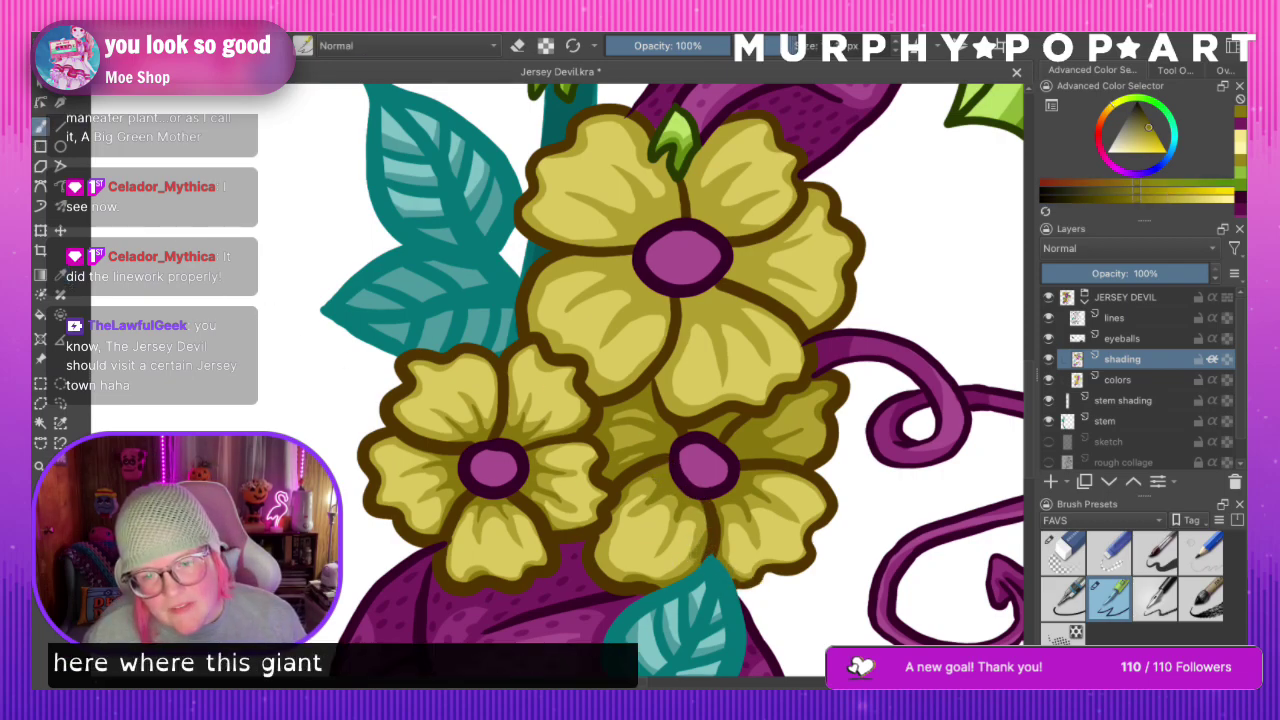
mouse_move(698, 512)
mouse_down()
mouse_move(705, 538)
mouse_move(686, 566)
mouse_up()
drag(714, 524, 740, 572)
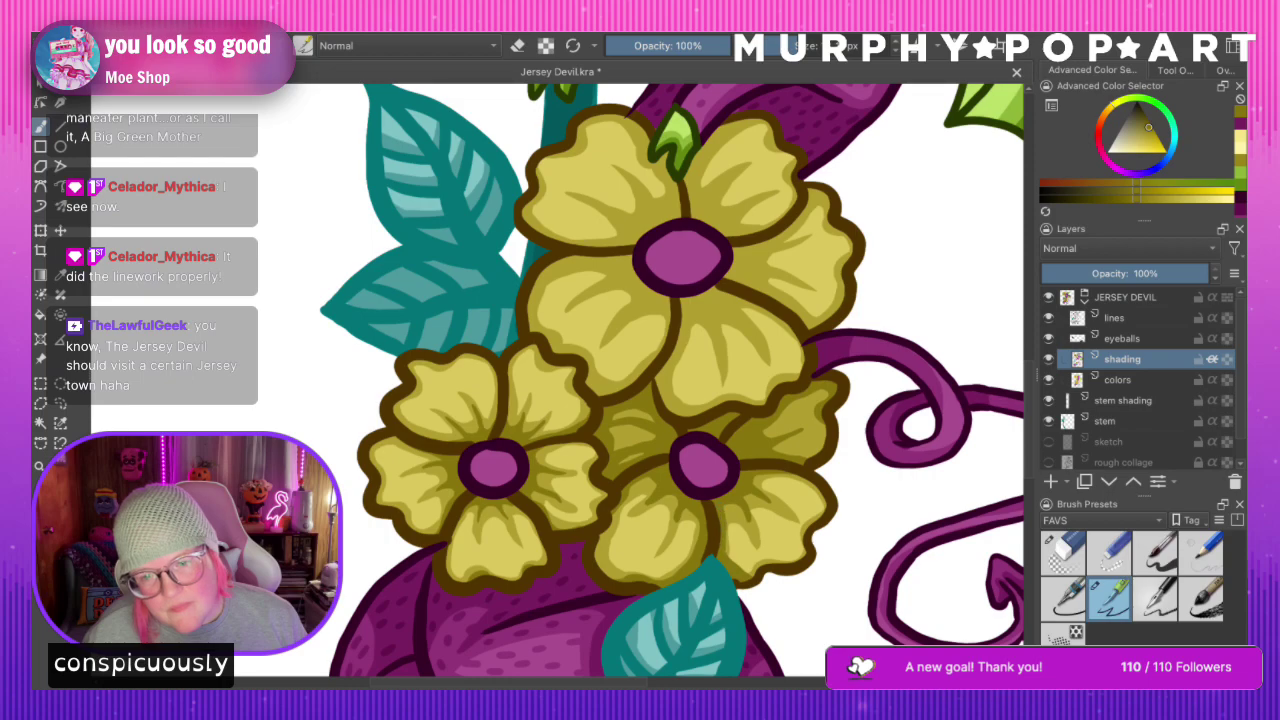
Check the deepened petal shadows in the full illustration and save the file
key(ctrl+minus)
key(ctrl+minus)
key(ctrl+minus)
key(ctrl+minus)
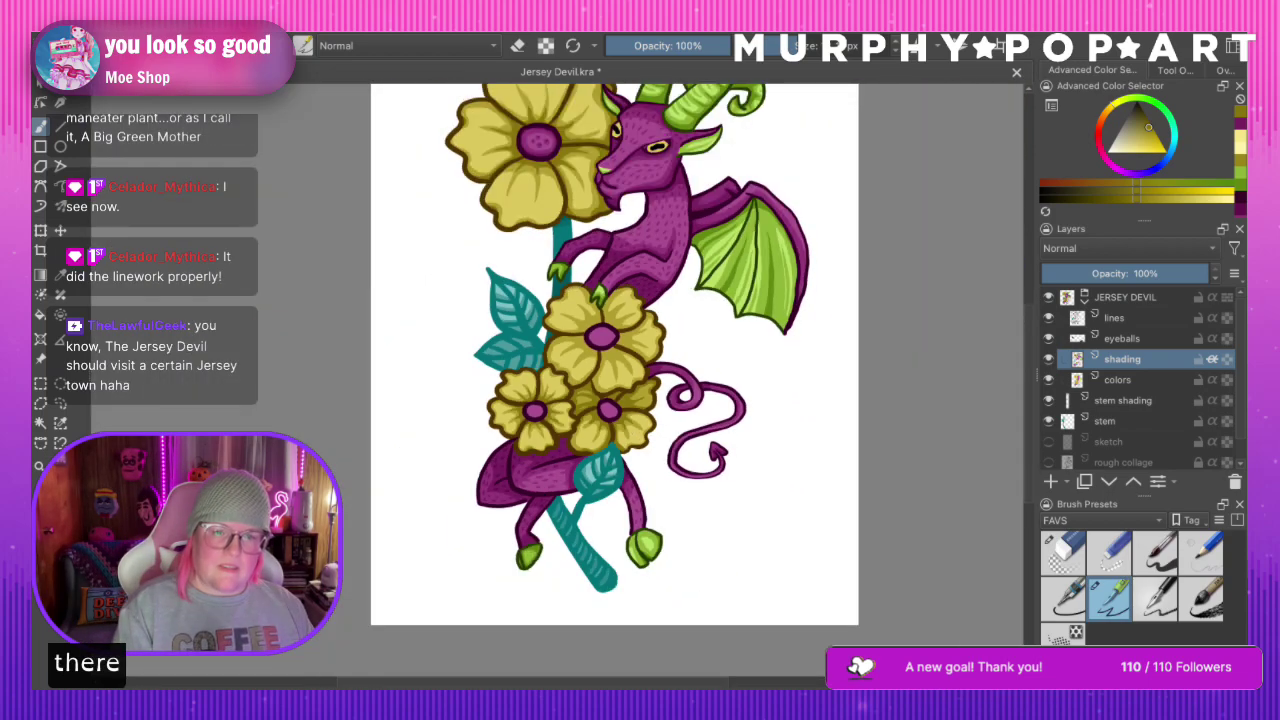
key(ctrl+s)
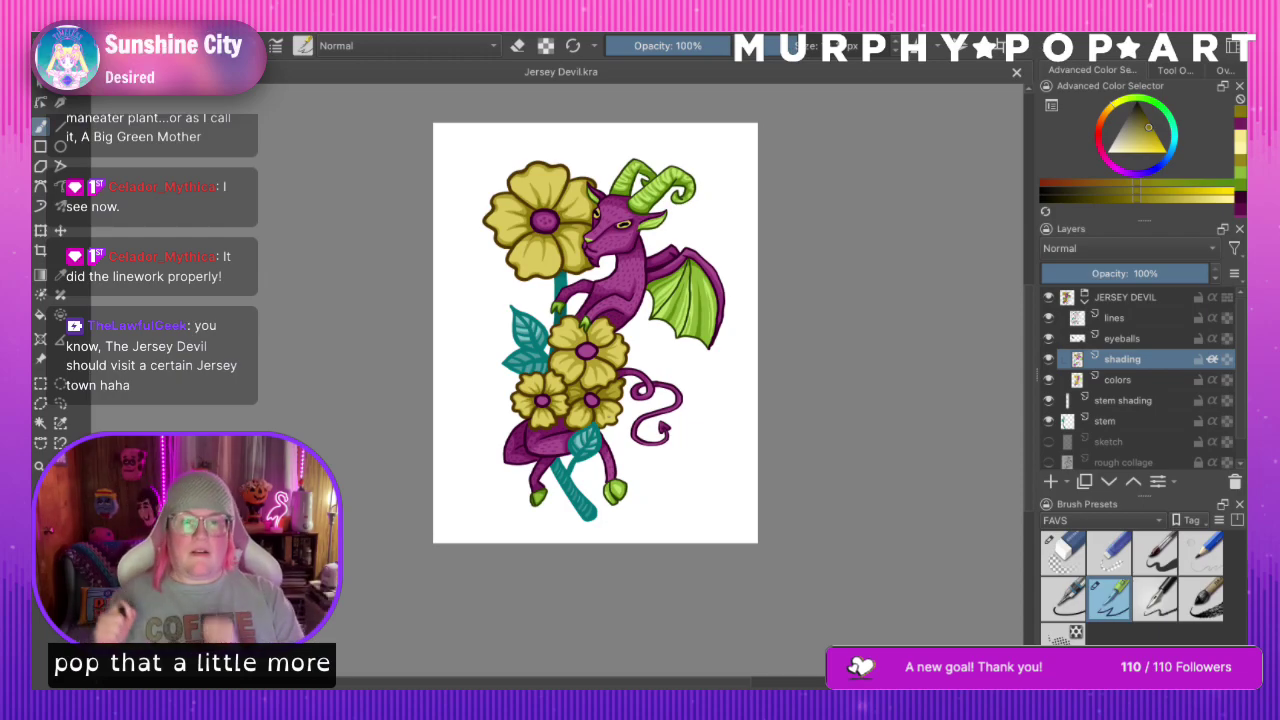
On the colors layer, sample the creature's body purple and add shading and spots to the three lower flowers' centers
scroll(556, 379, up, 6)
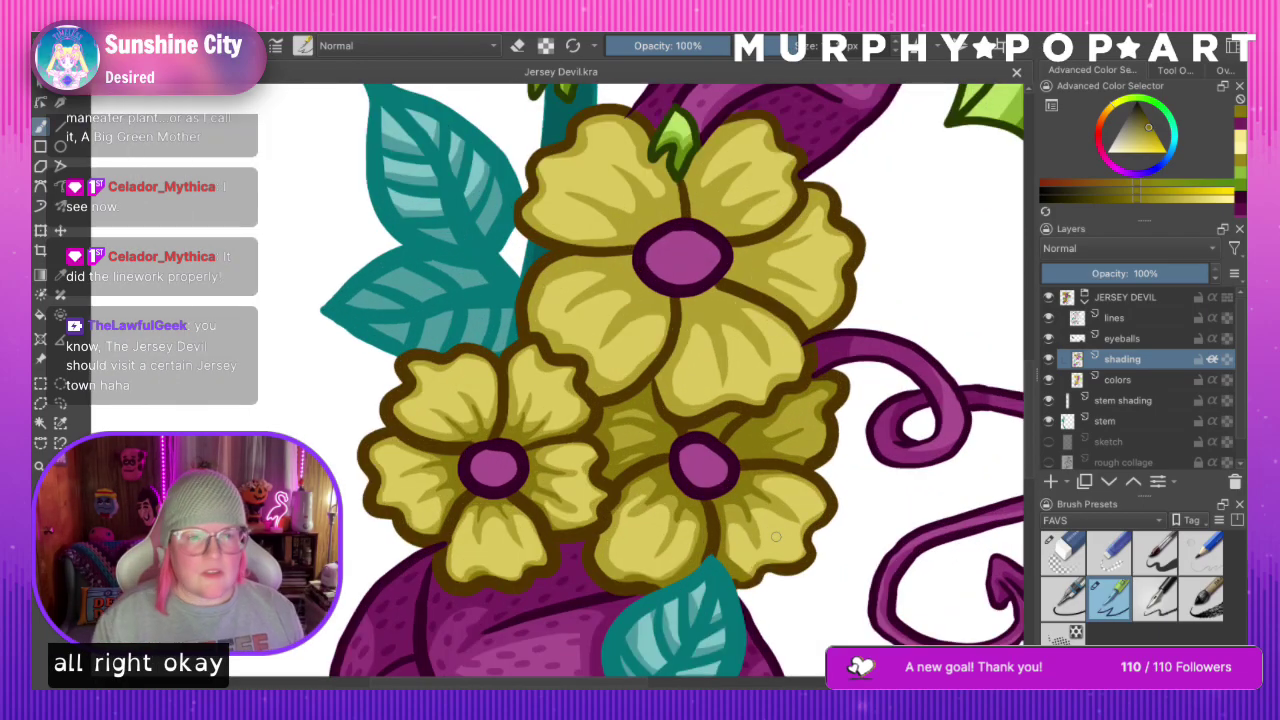
click(41, 423)
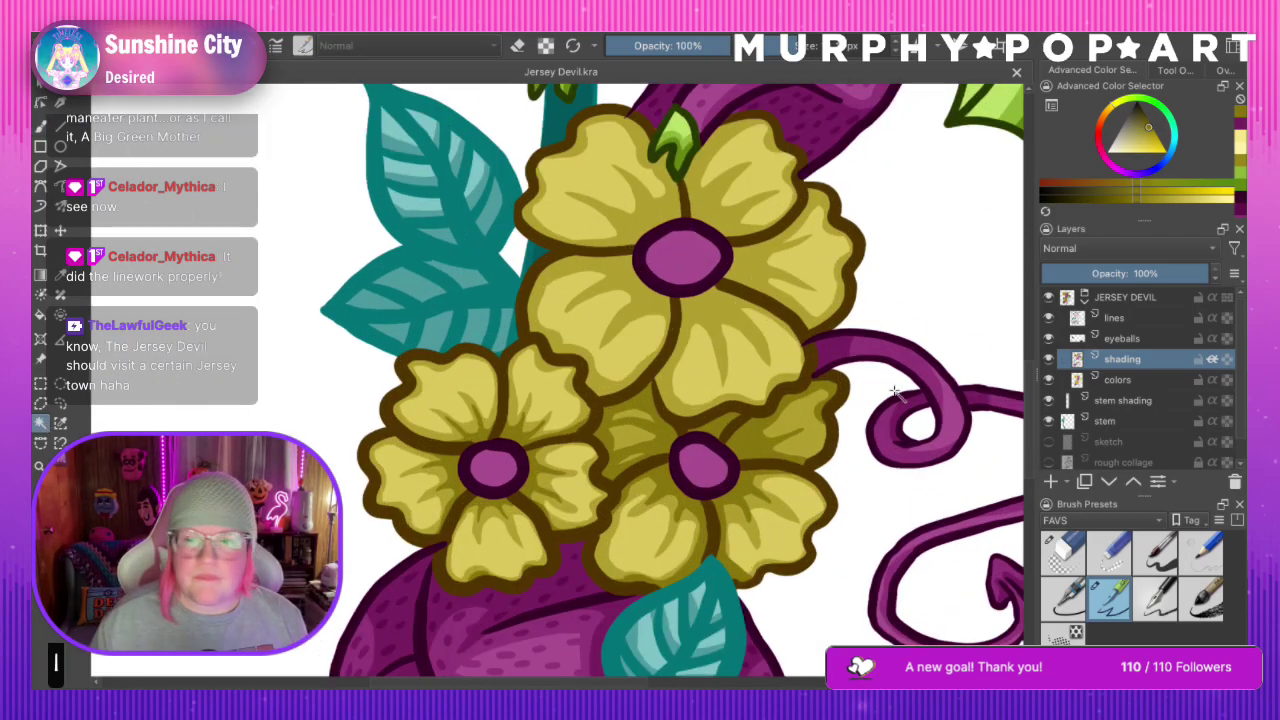
click(1117, 380)
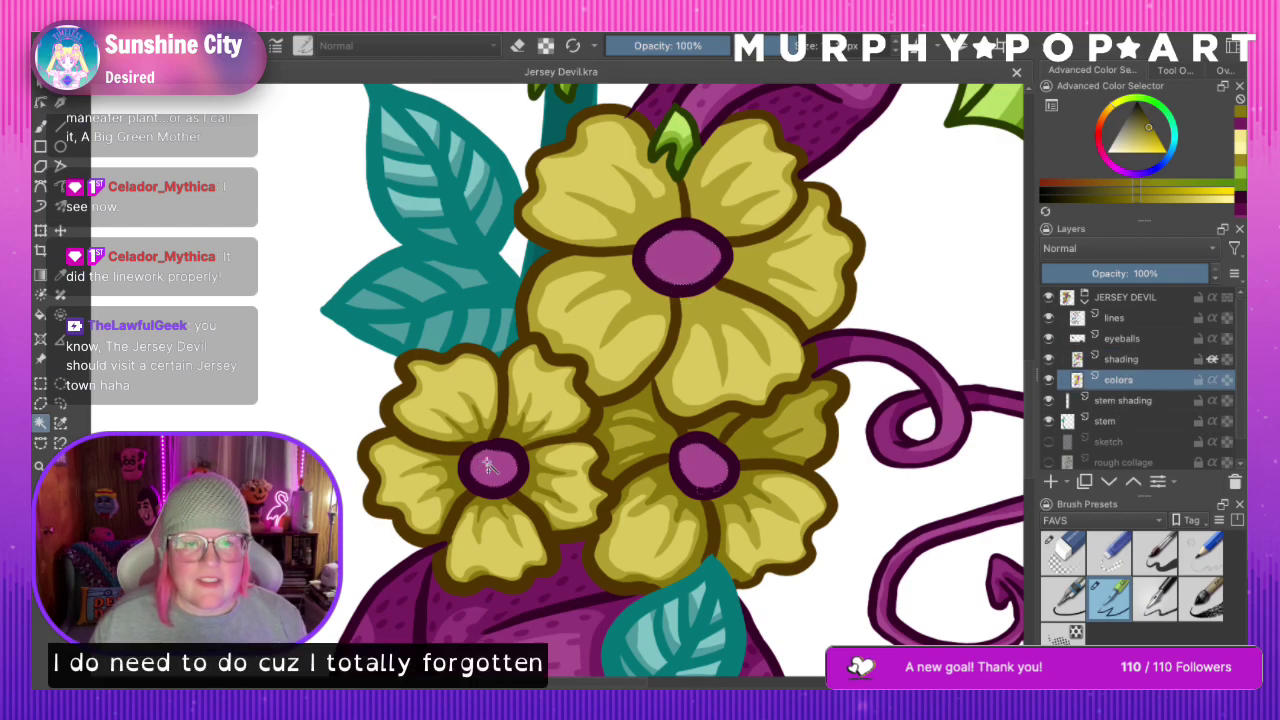
click(61, 275)
click(452, 636)
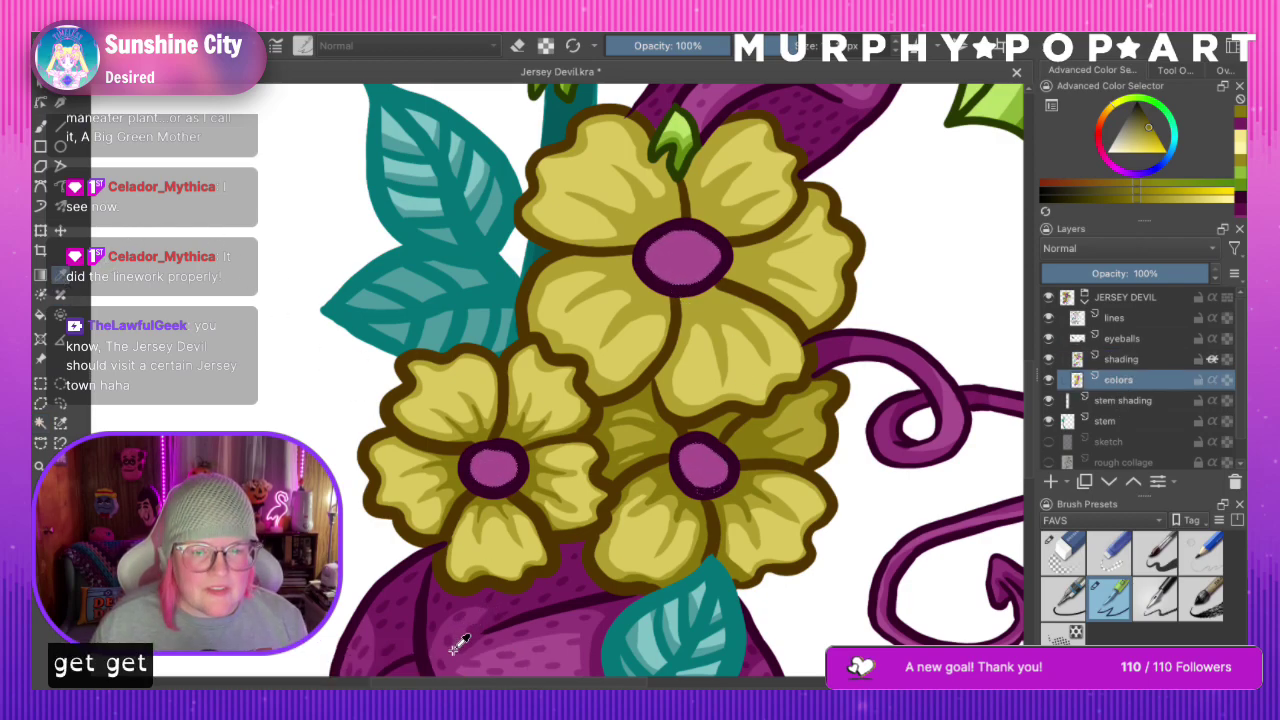
key(b)
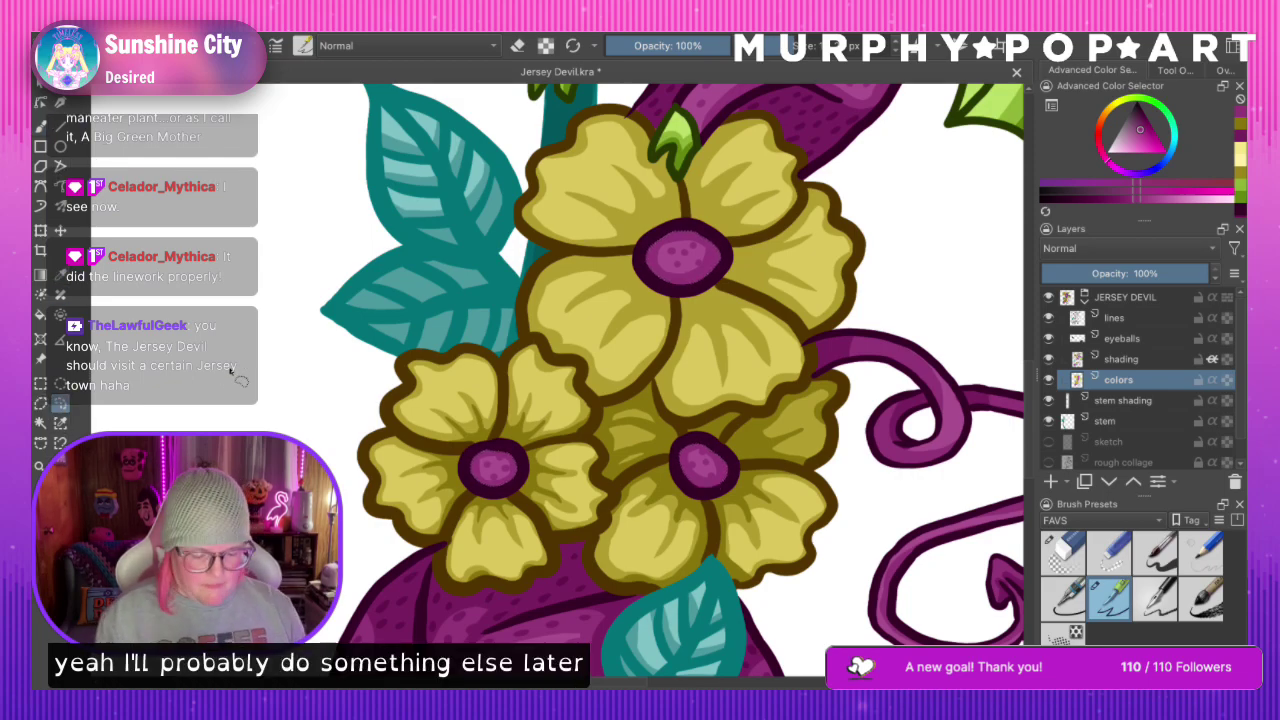
Review the spotted flower centers in the full illustration and save the file
key(minus)
key(minus)
key(minus)
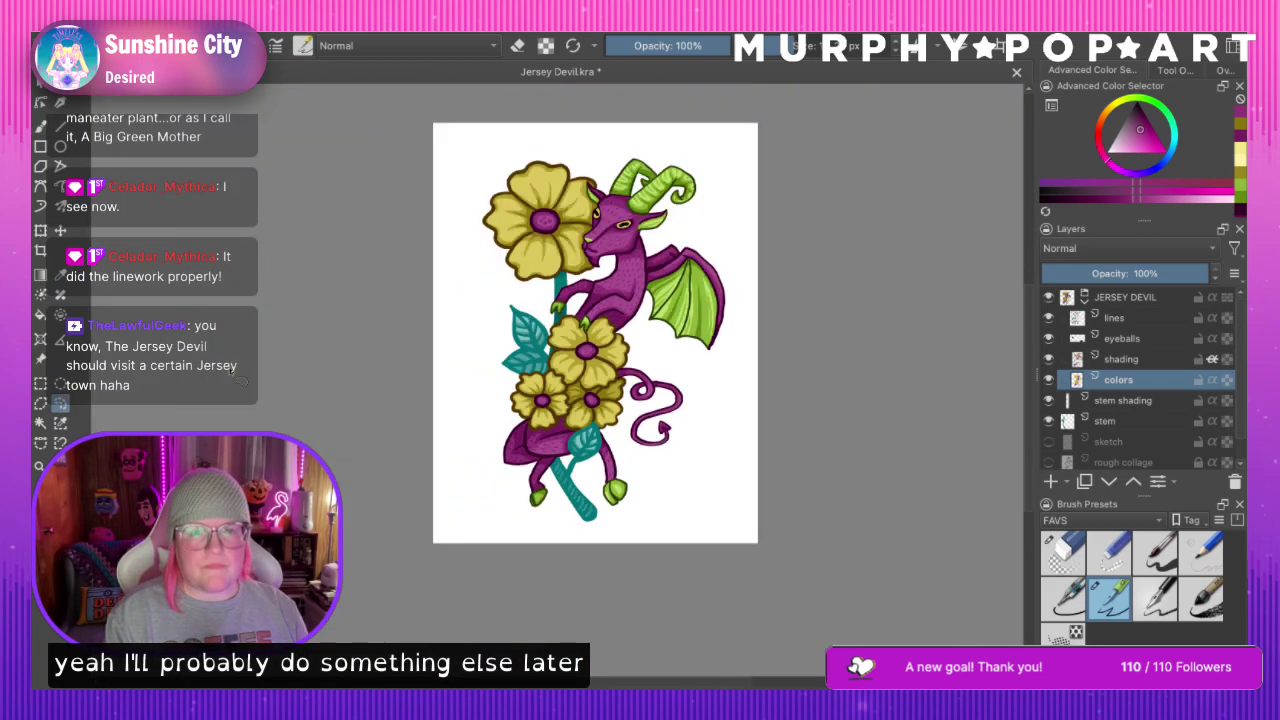
key(ctrl+s)
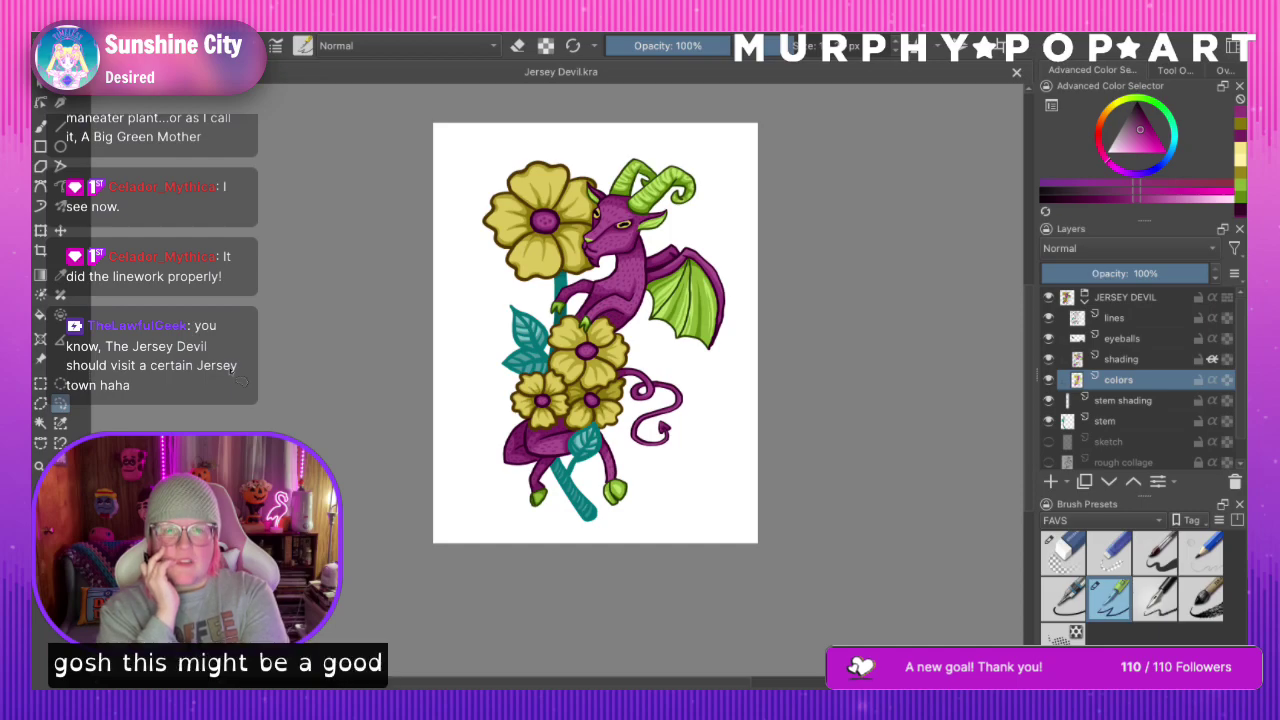
Compare the illustration with the lines layer and the stem layer hidden and shown
click(1047, 318)
click(1047, 318)
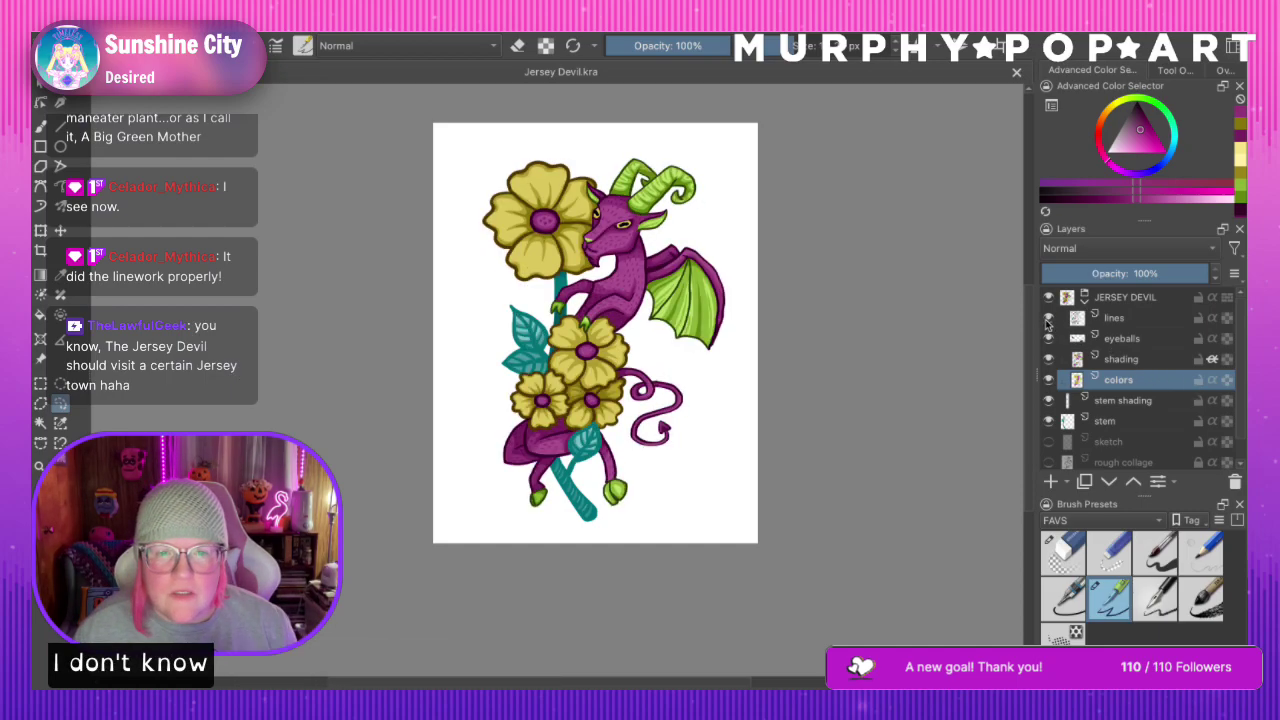
click(1048, 421)
click(1048, 421)
click(1048, 421)
click(1048, 421)
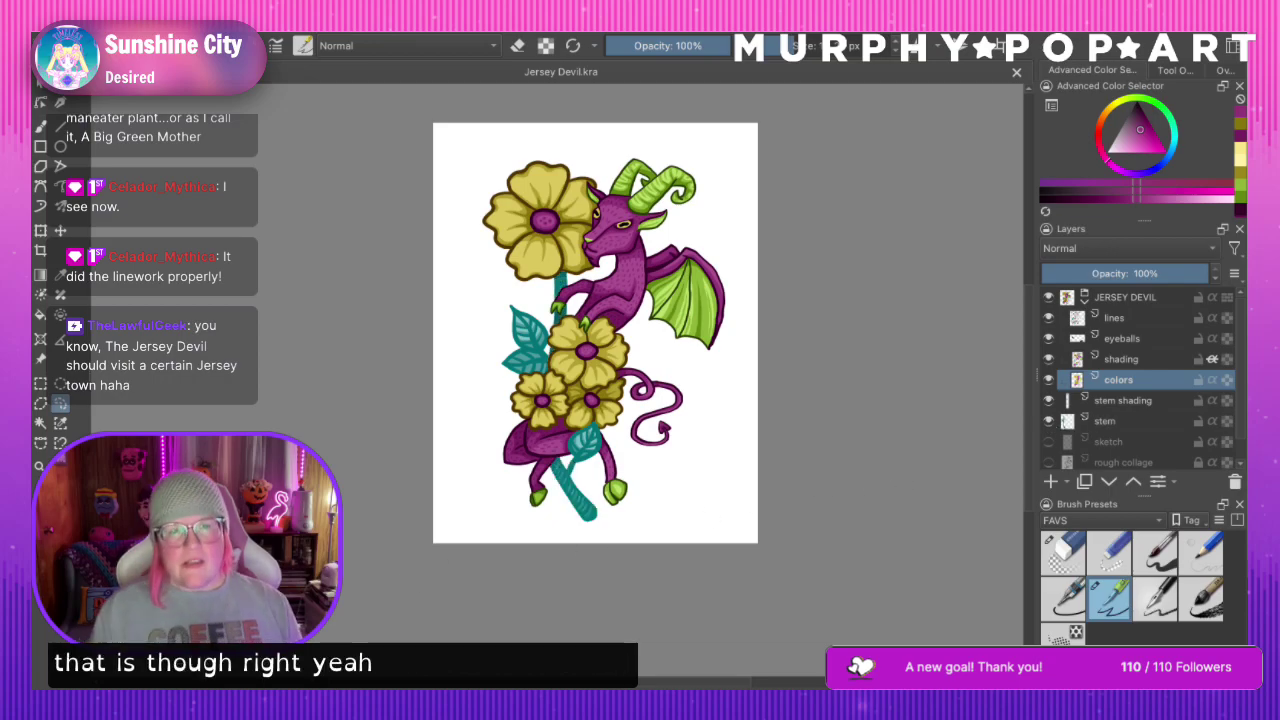